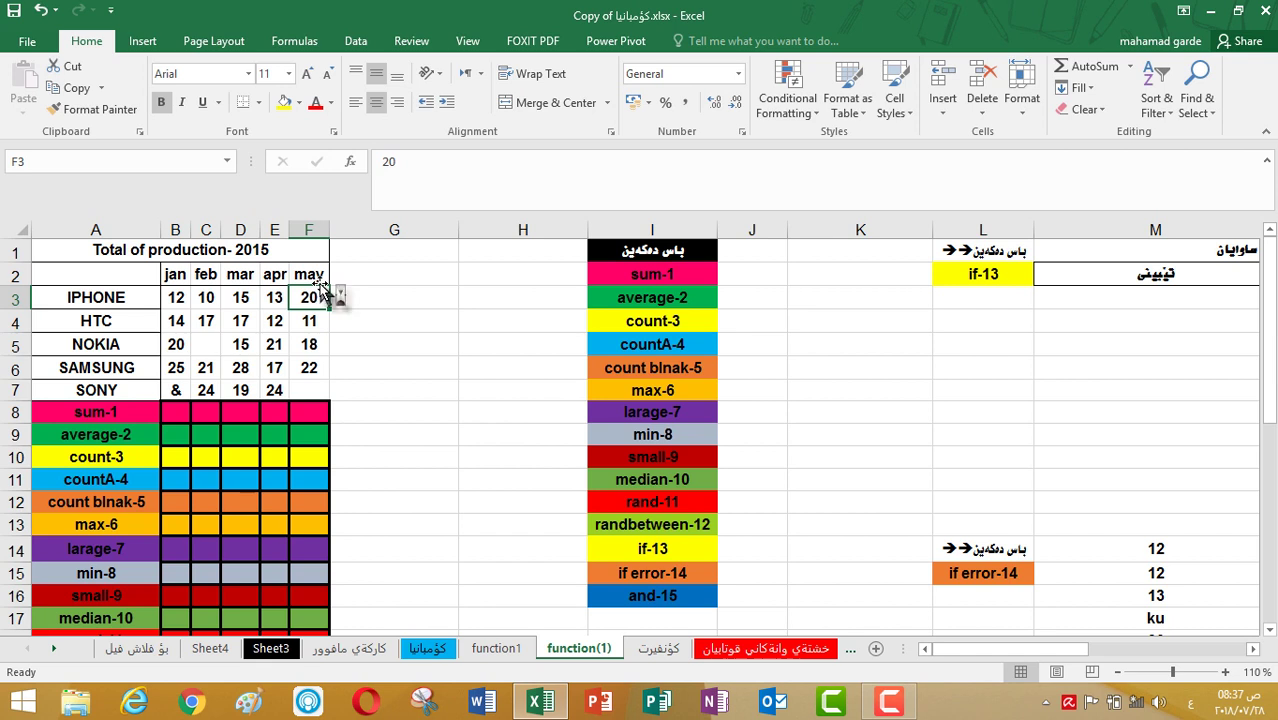
Look over the month headers, the formula commands and the list of functions in I2:I16.
left_click(316, 276)
left_click(275, 280)
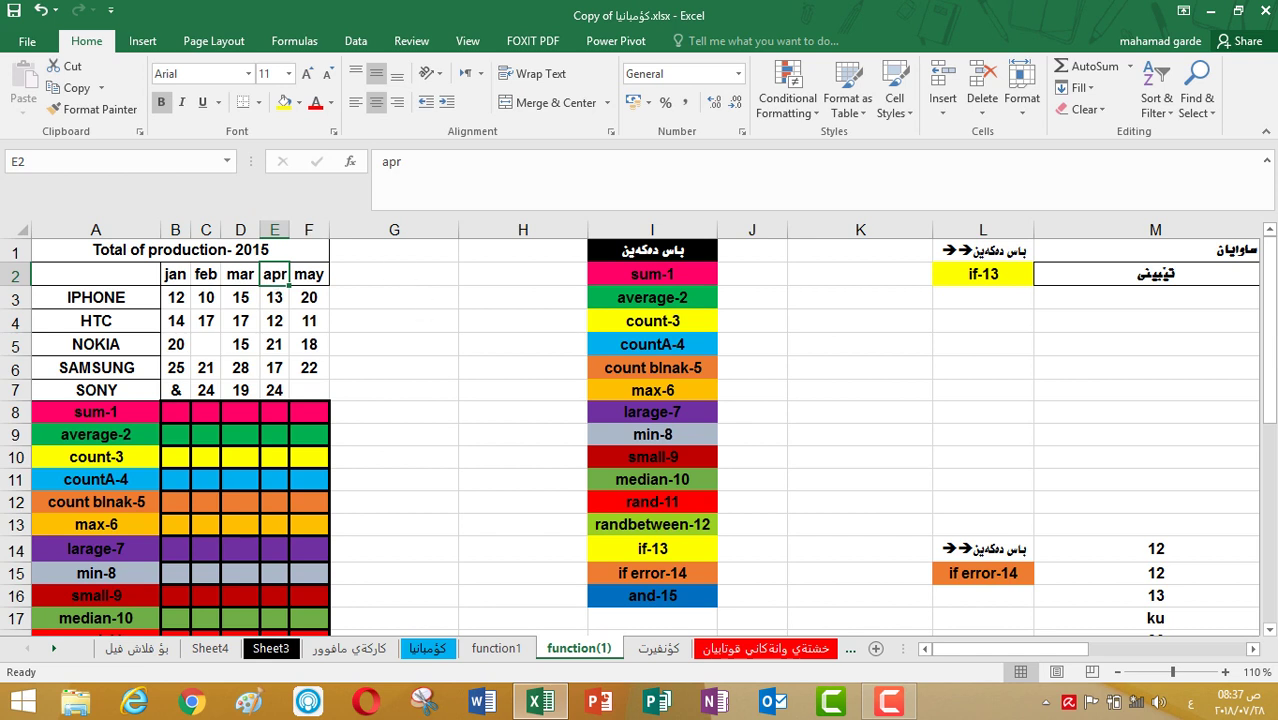
left_click(294, 41)
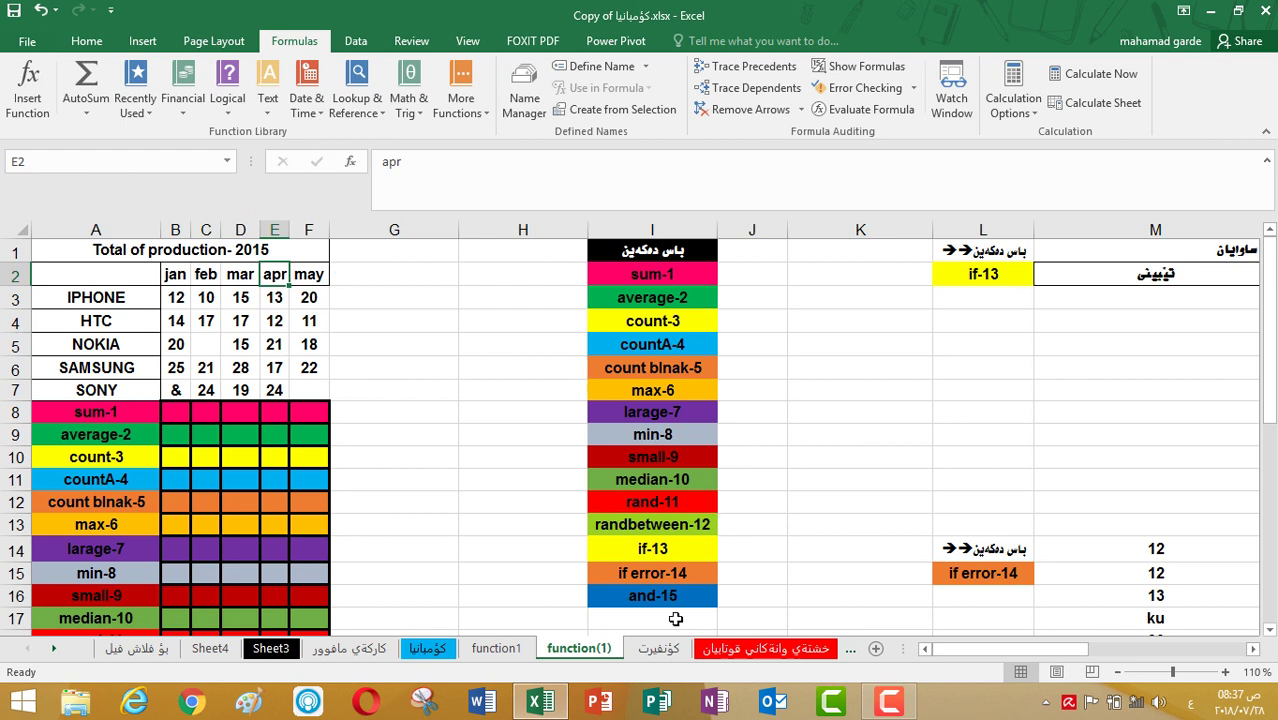
left_click(686, 276)
left_click_drag(686, 276, 668, 528)
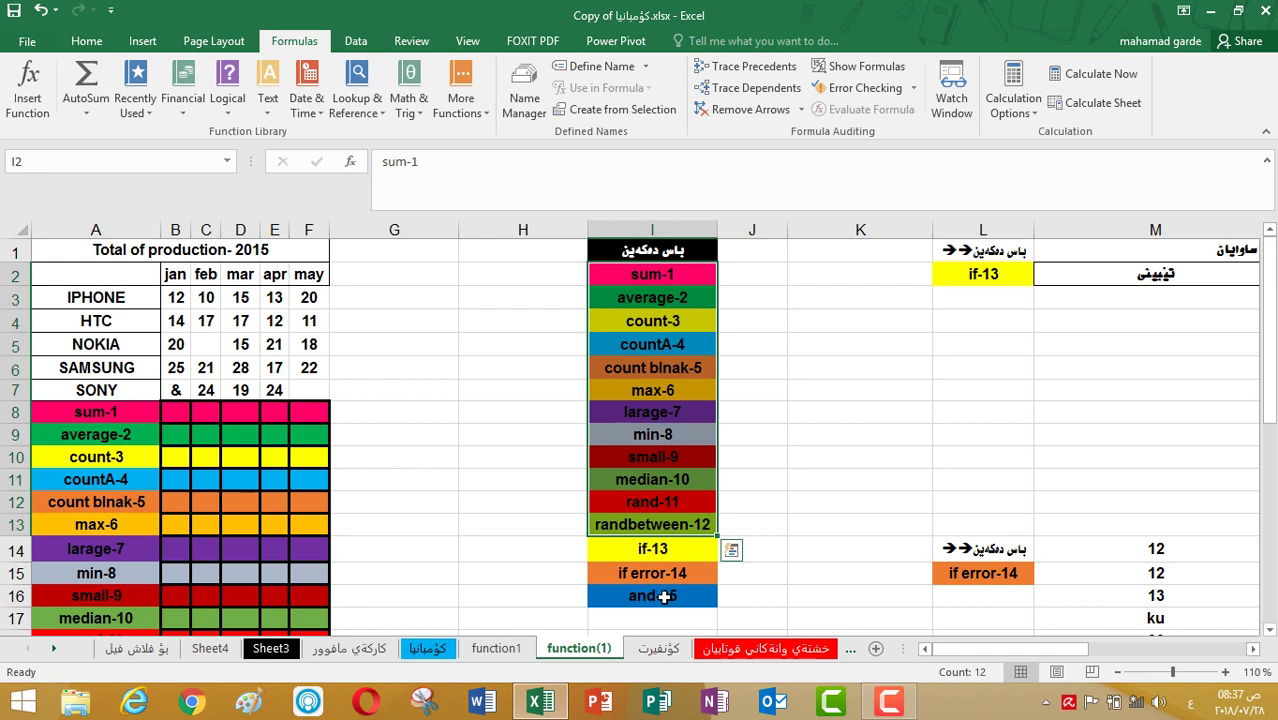
left_click(664, 596)
left_click(537, 527)
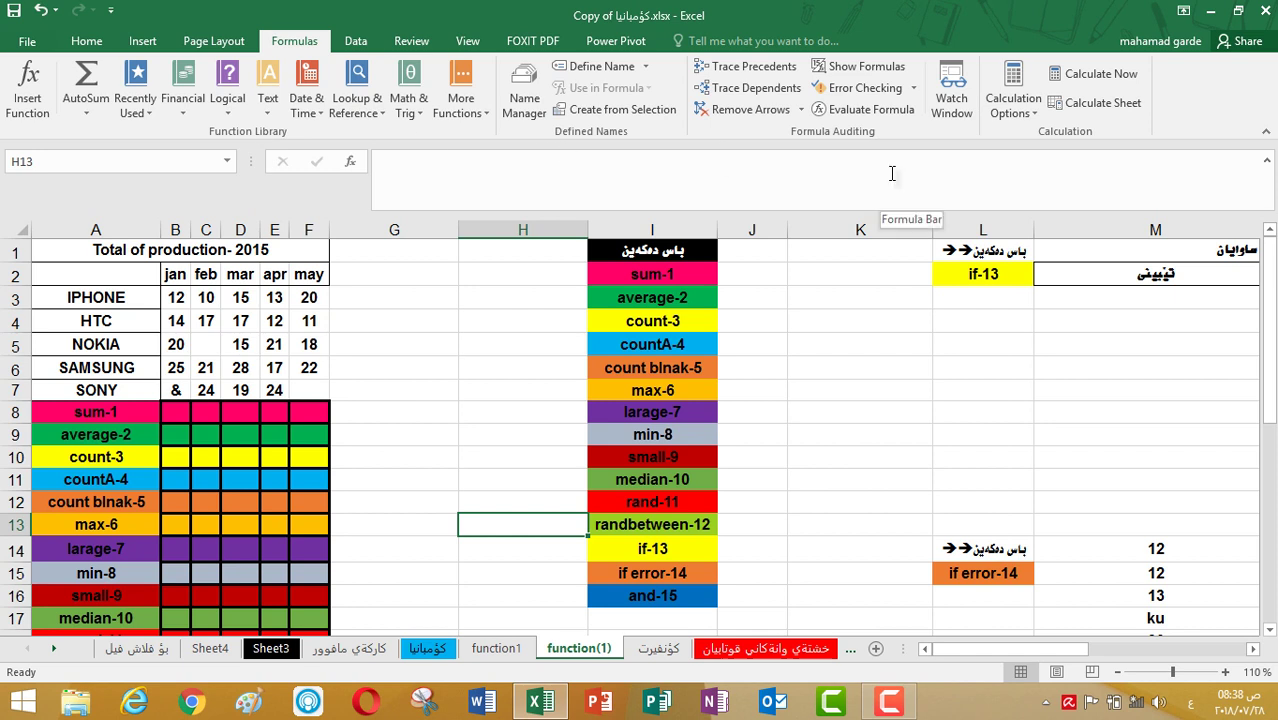
left_click(28, 100)
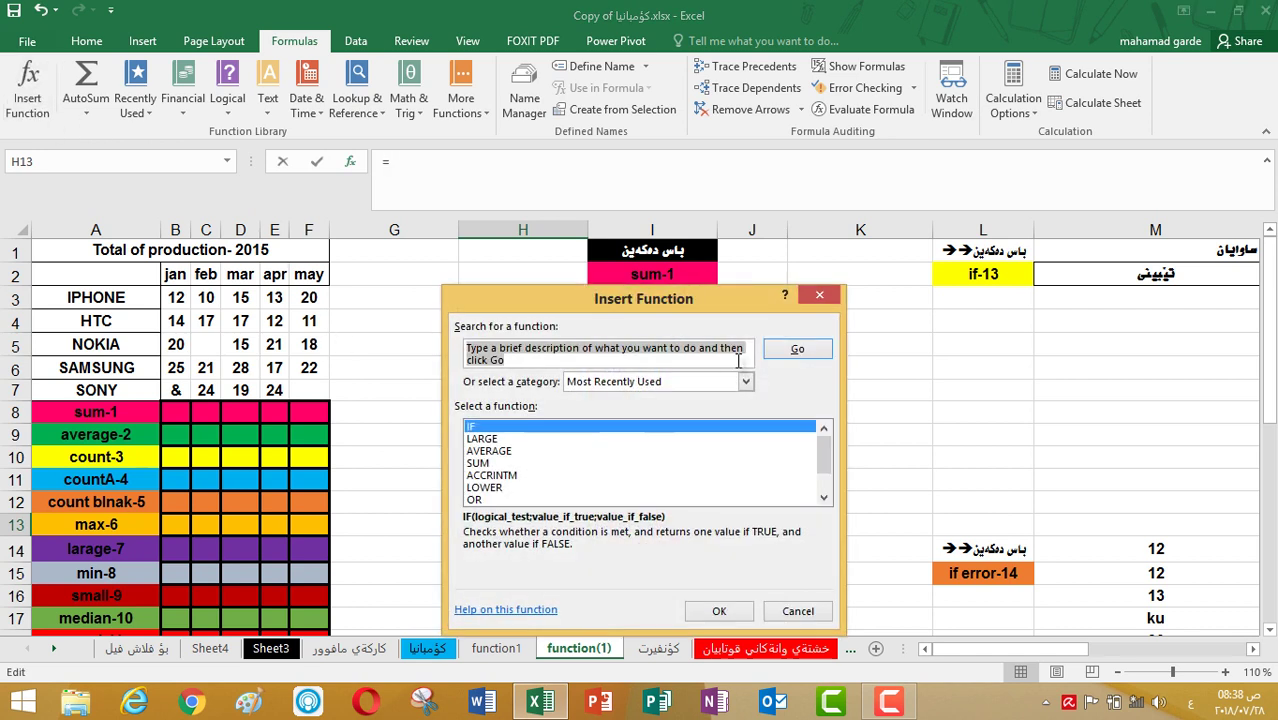
left_click(820, 295)
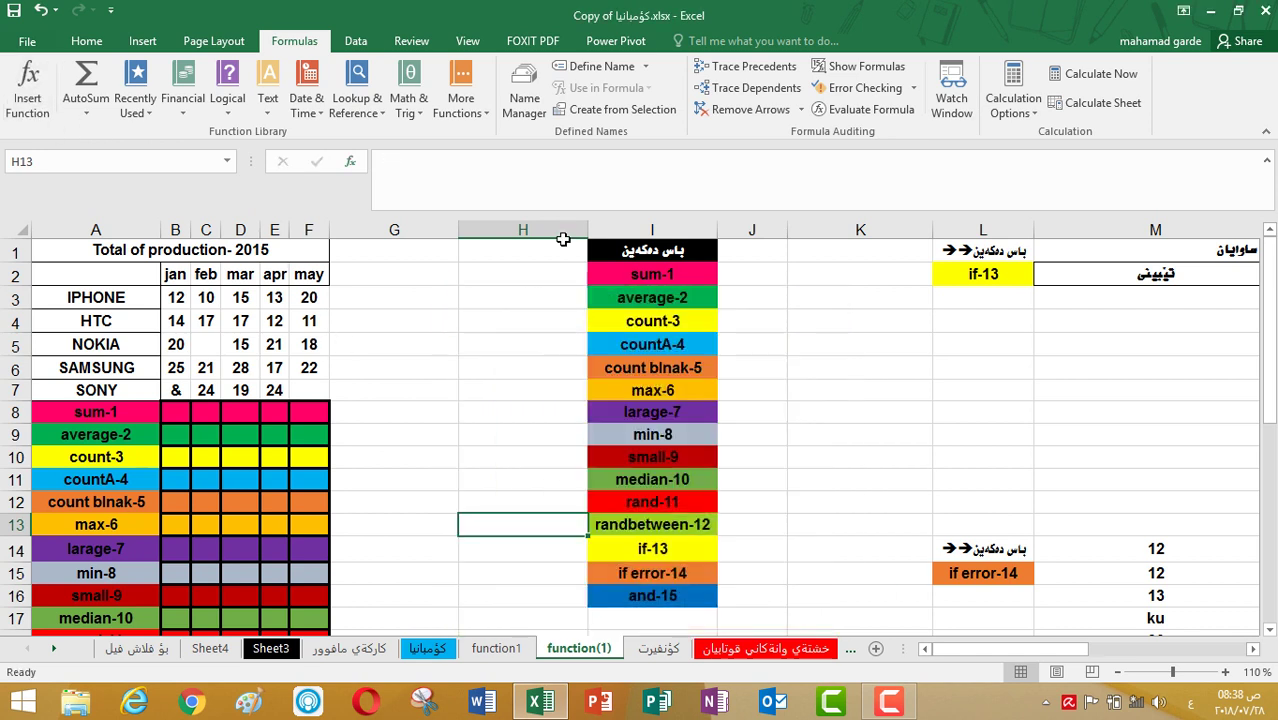
left_click(350, 163)
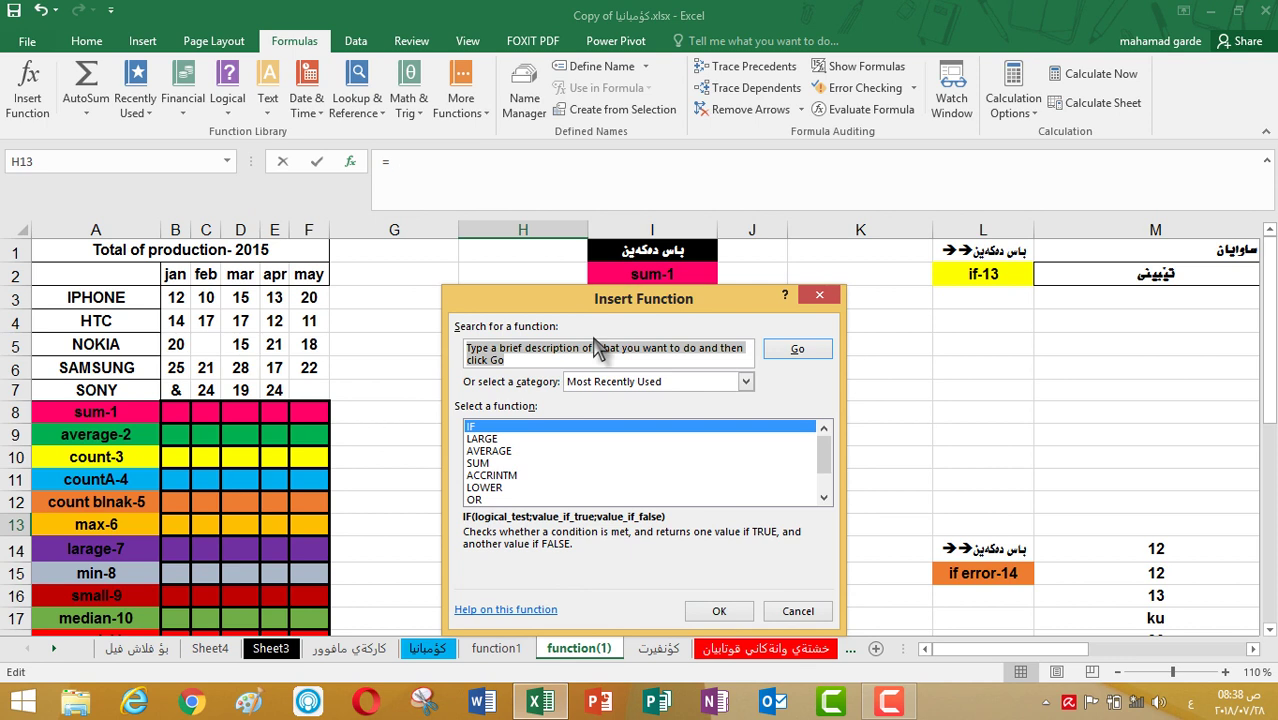
left_click(820, 295)
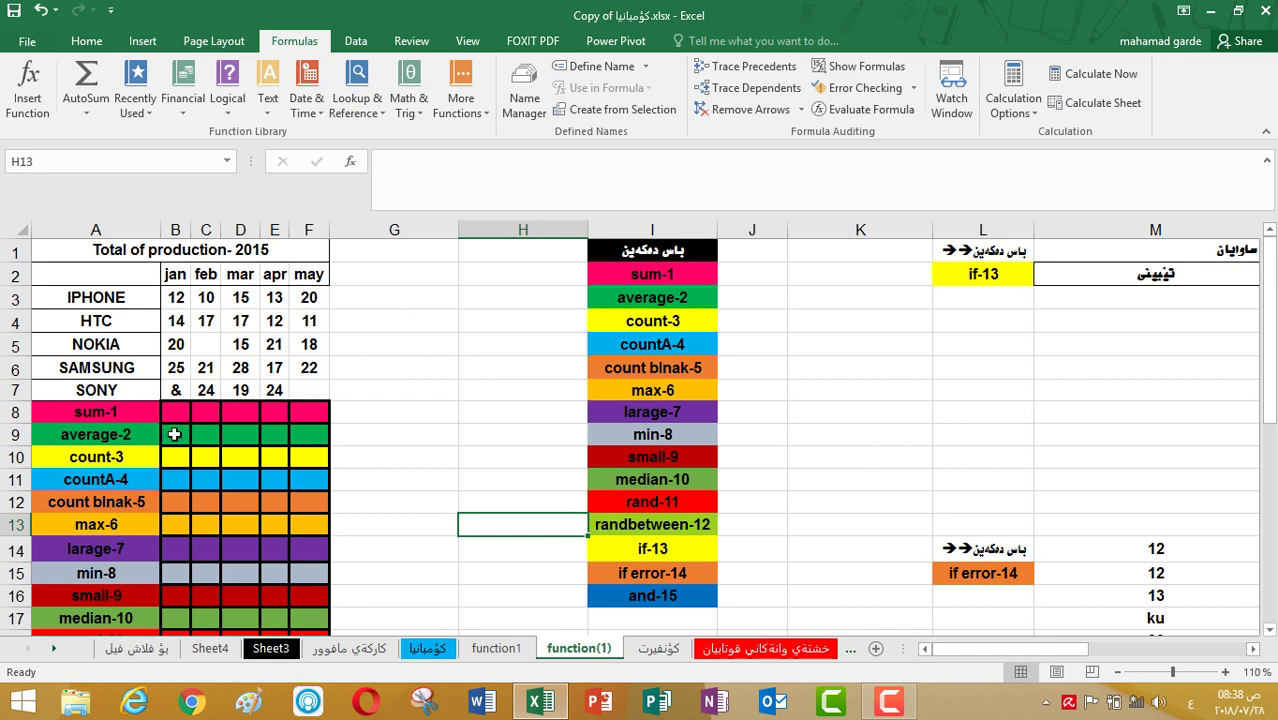
Search for "max" and "min" in the Insert Function dialog for cell H13.
left_click(27, 85)
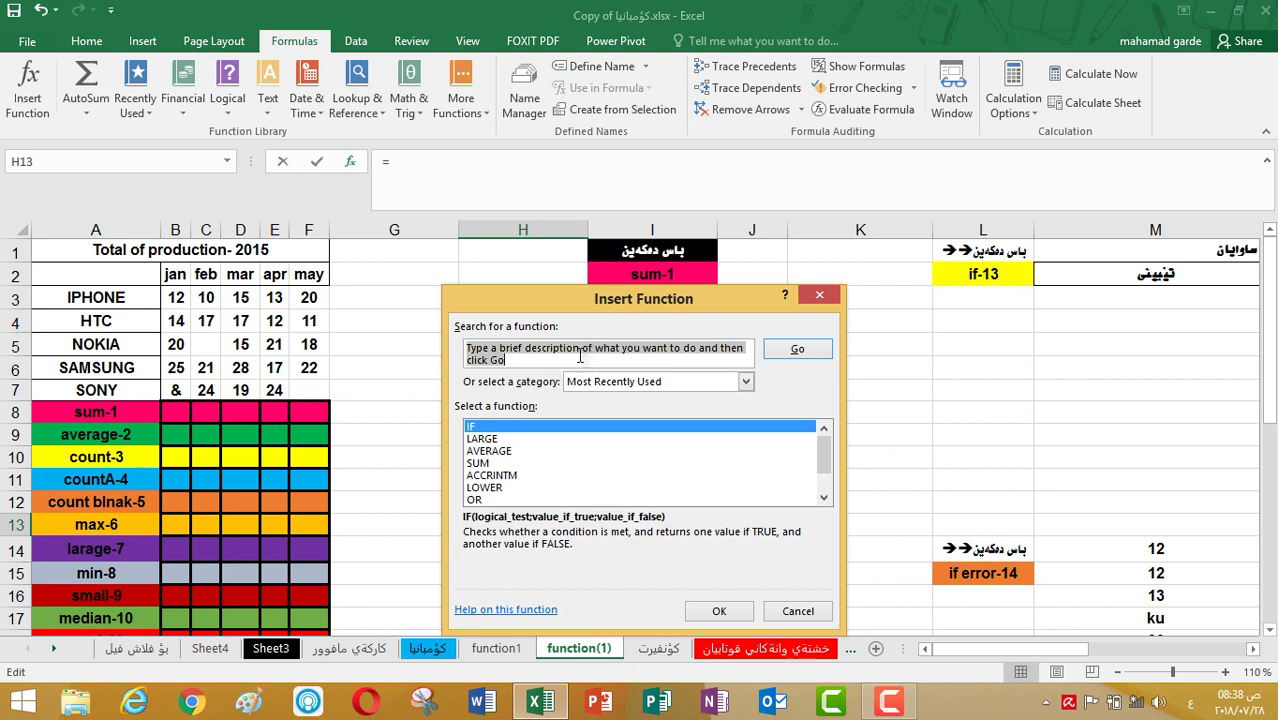
key("BackSpace")
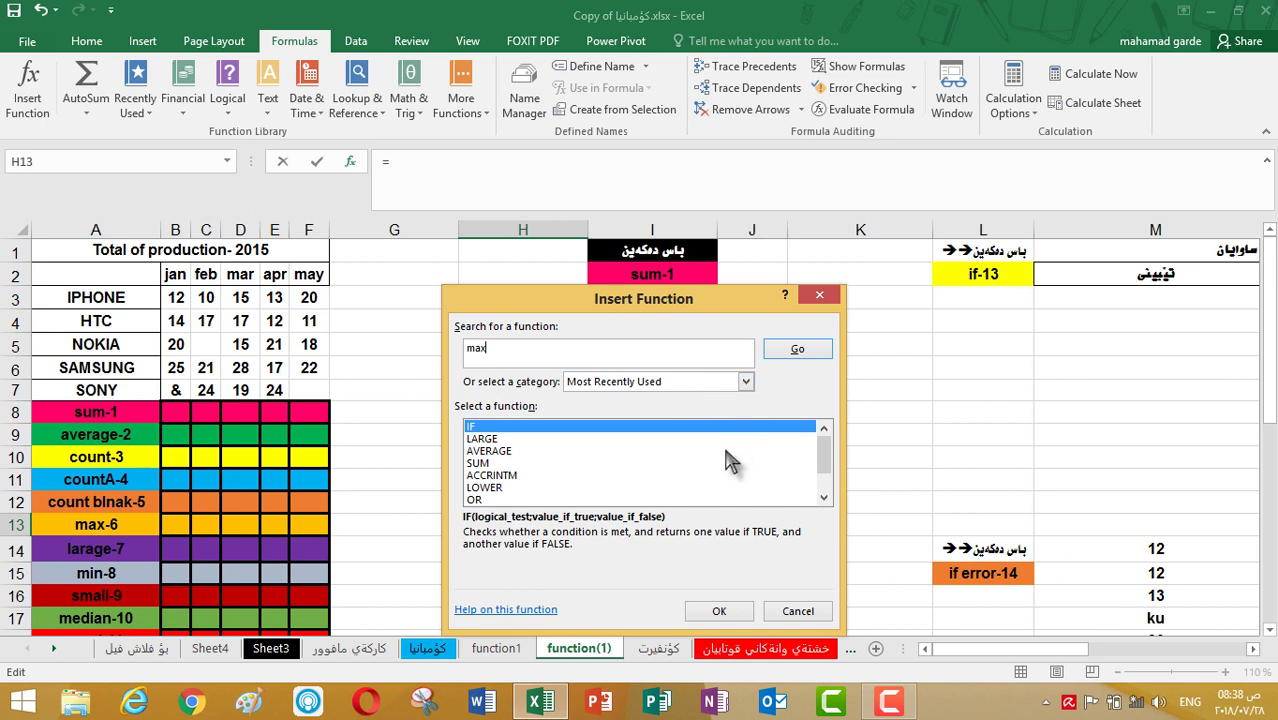
left_click(824, 500)
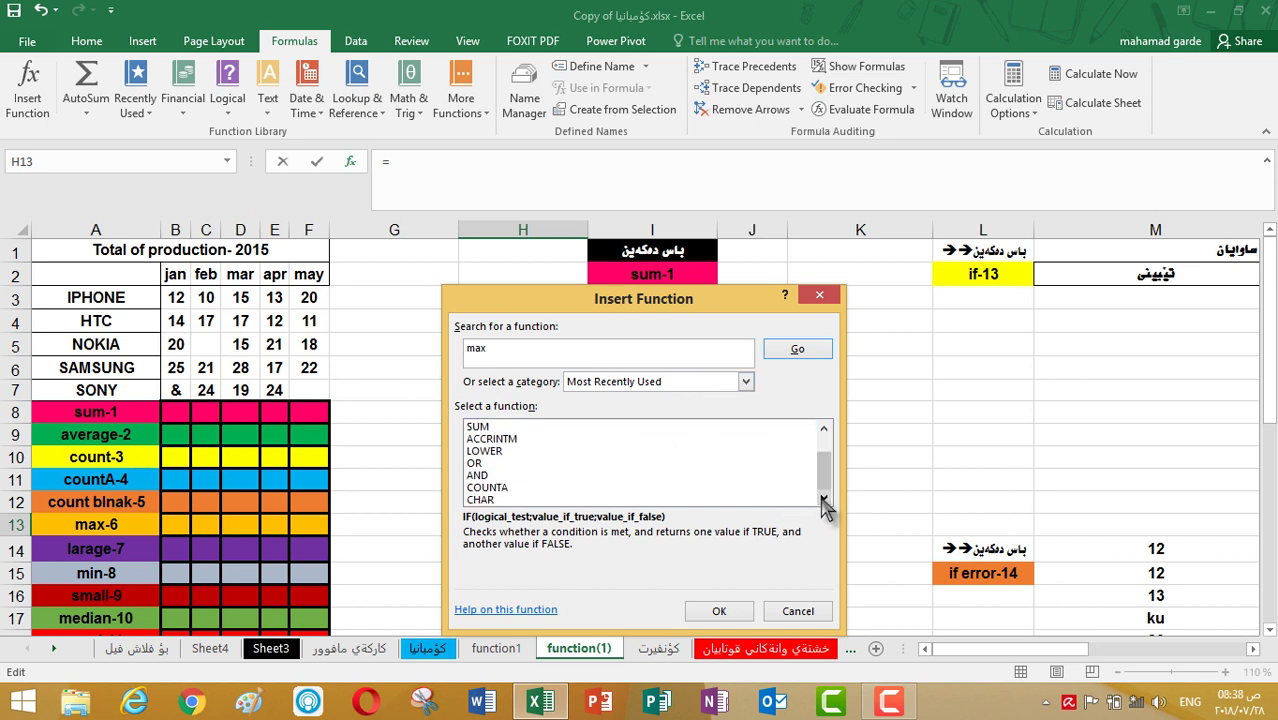
left_click(797, 352)
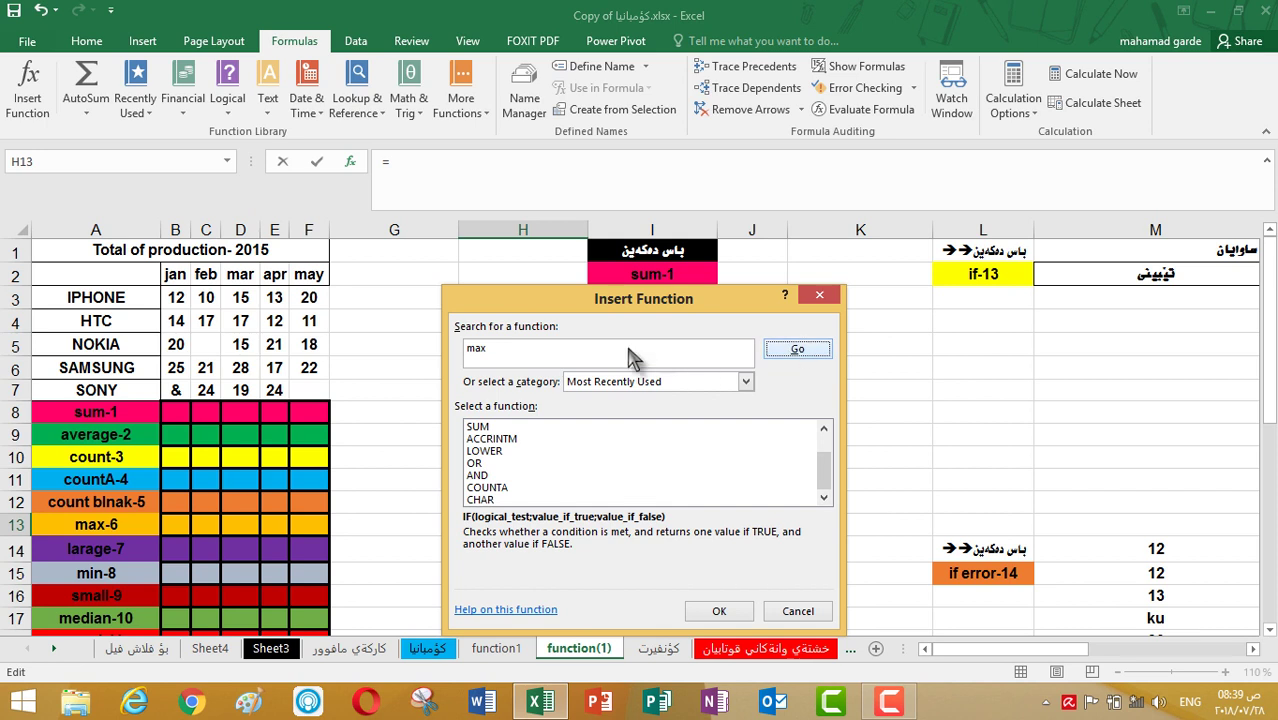
key("Return")
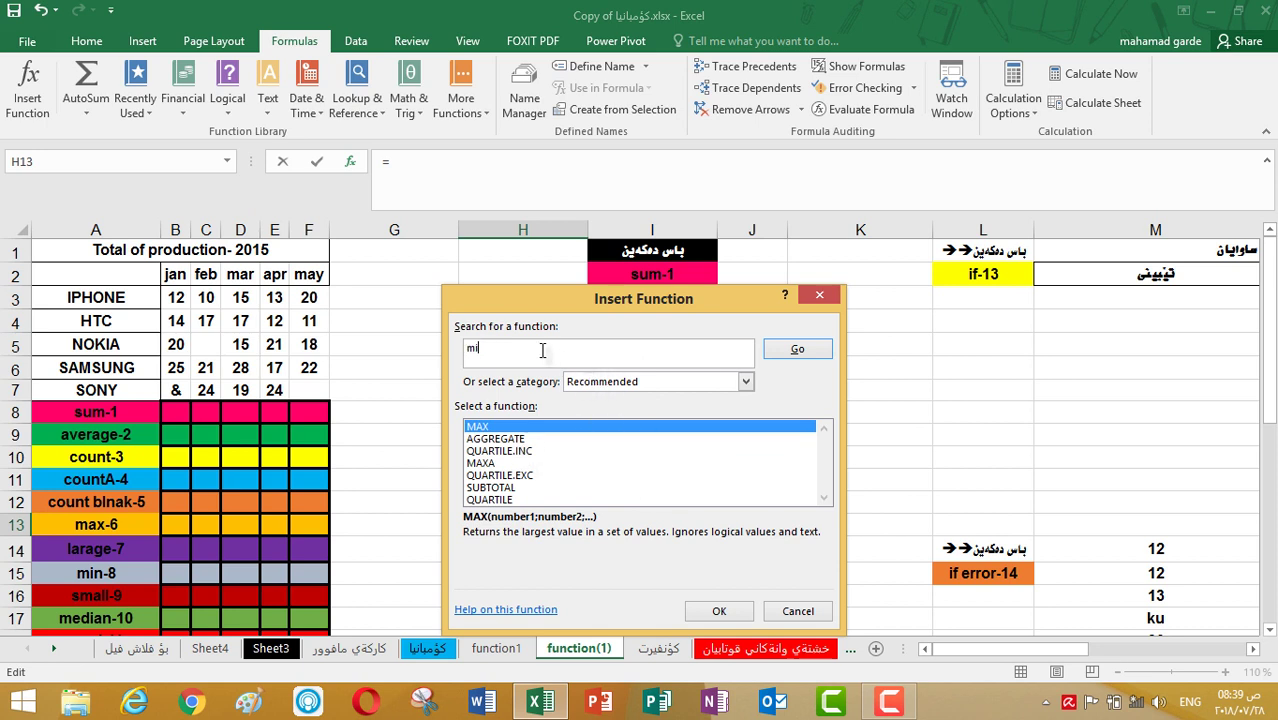
left_click(808, 350)
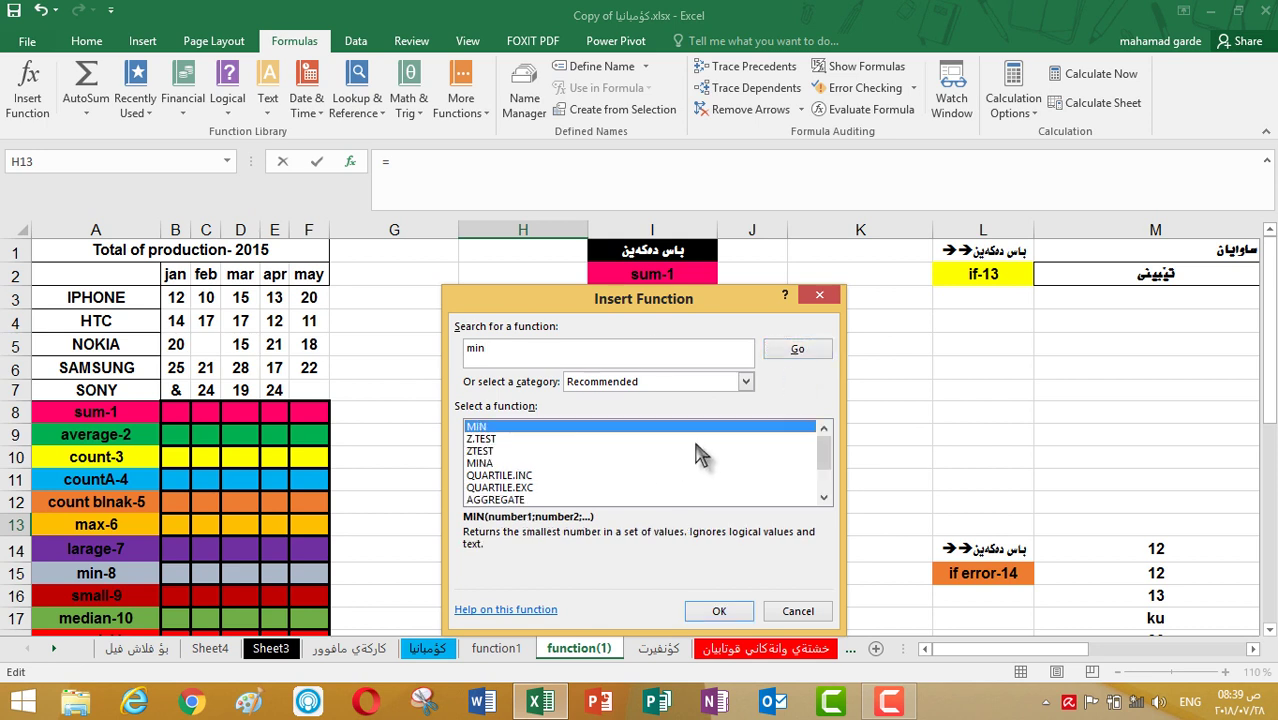
Browse the functions in the Most Recently Used and All categories.
left_click(746, 383)
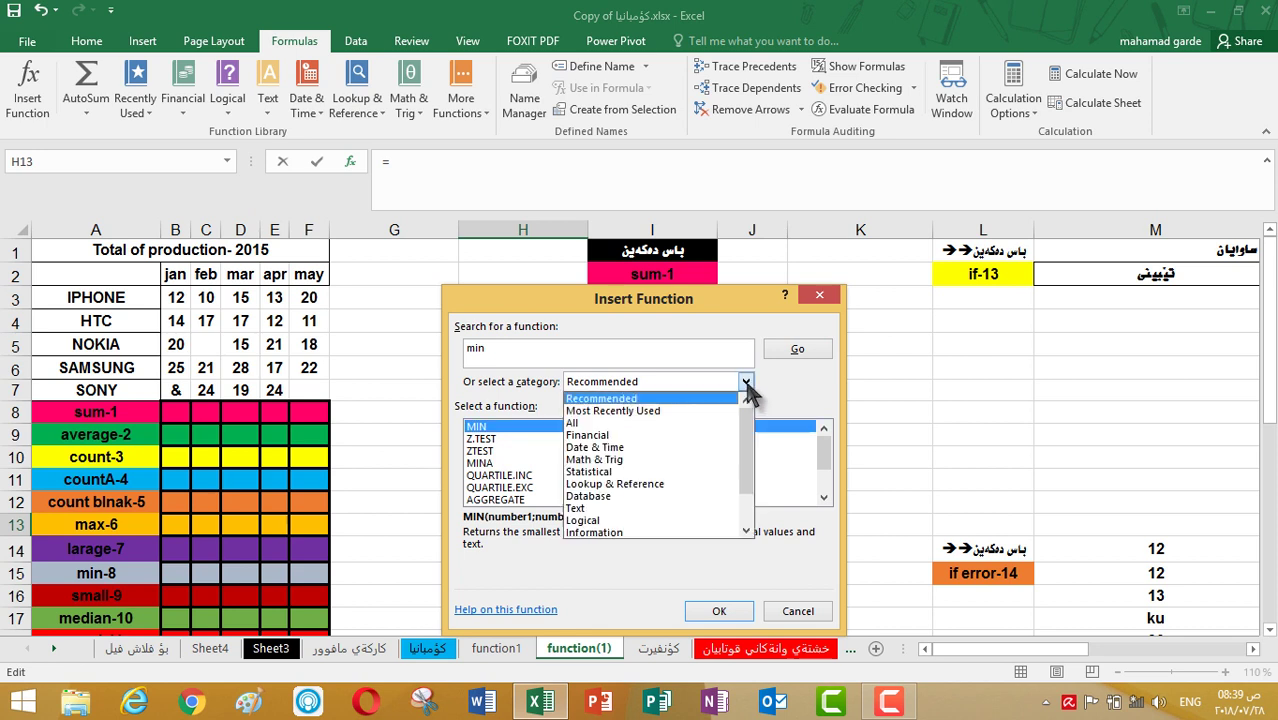
left_click(648, 411)
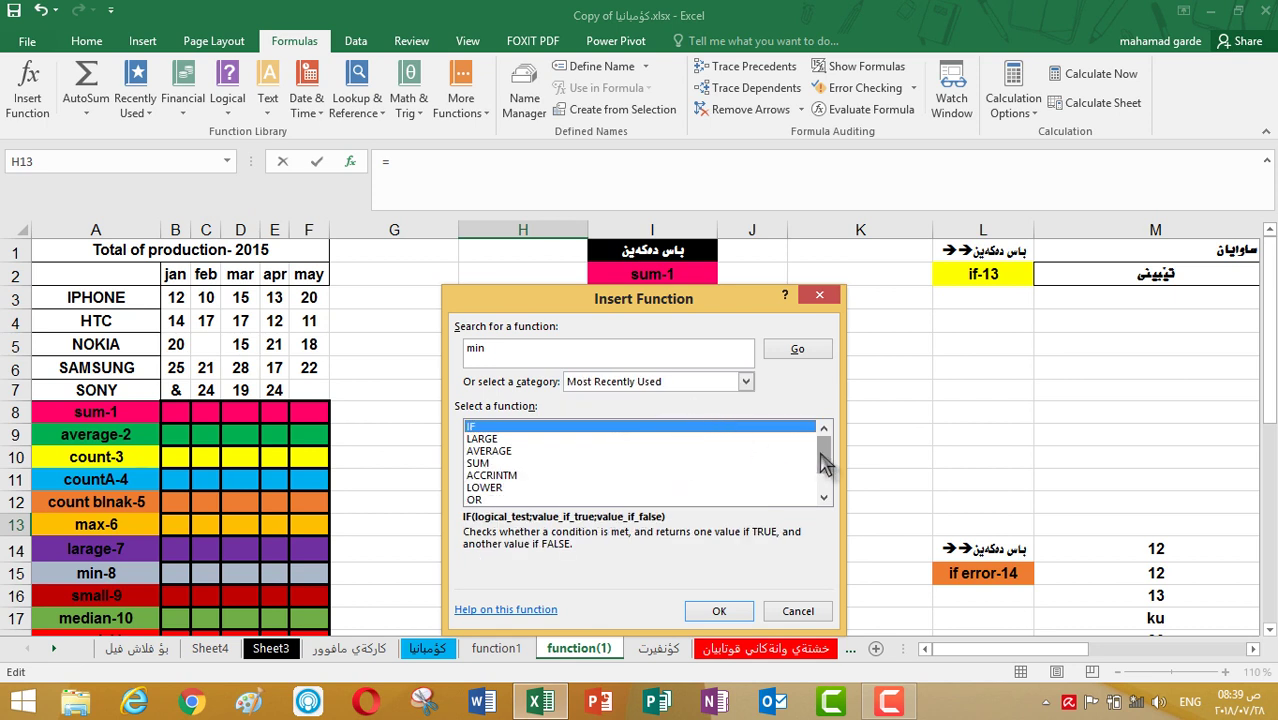
mouse_move(823, 456)
left_mouse_down()
mouse_move(823, 478)
mouse_move(823, 458)
left_mouse_up()
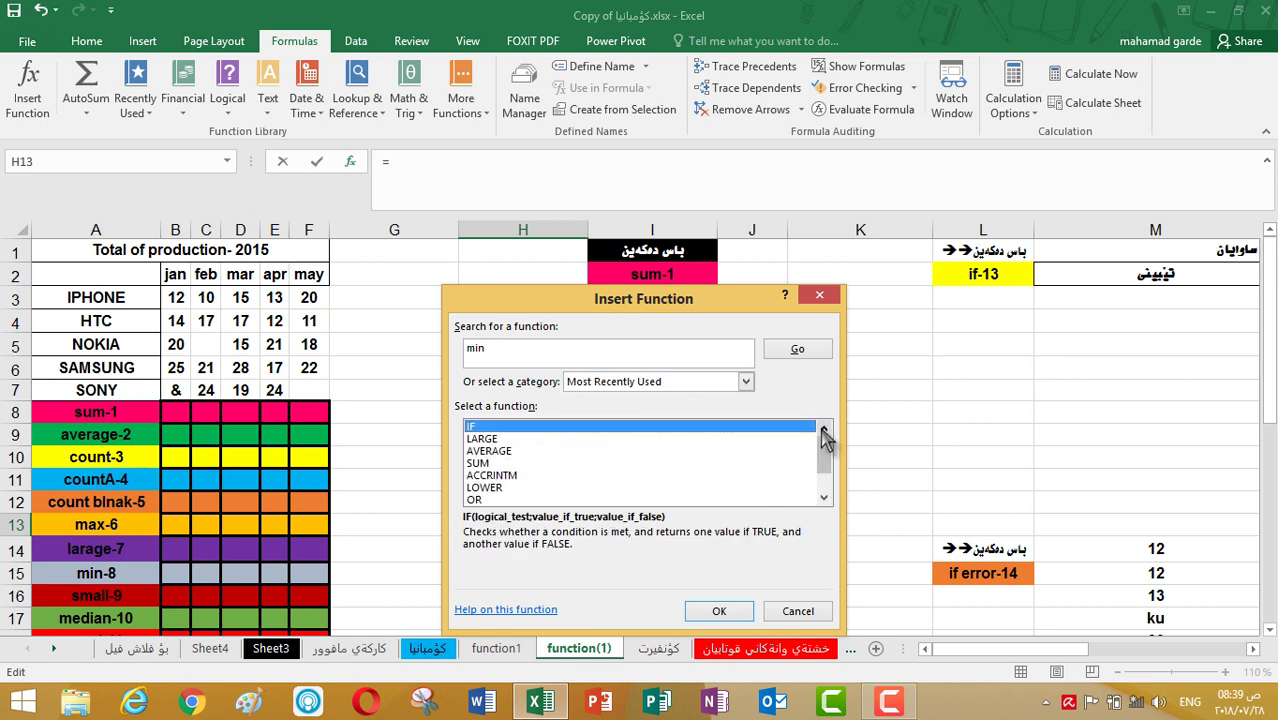
left_click(746, 382)
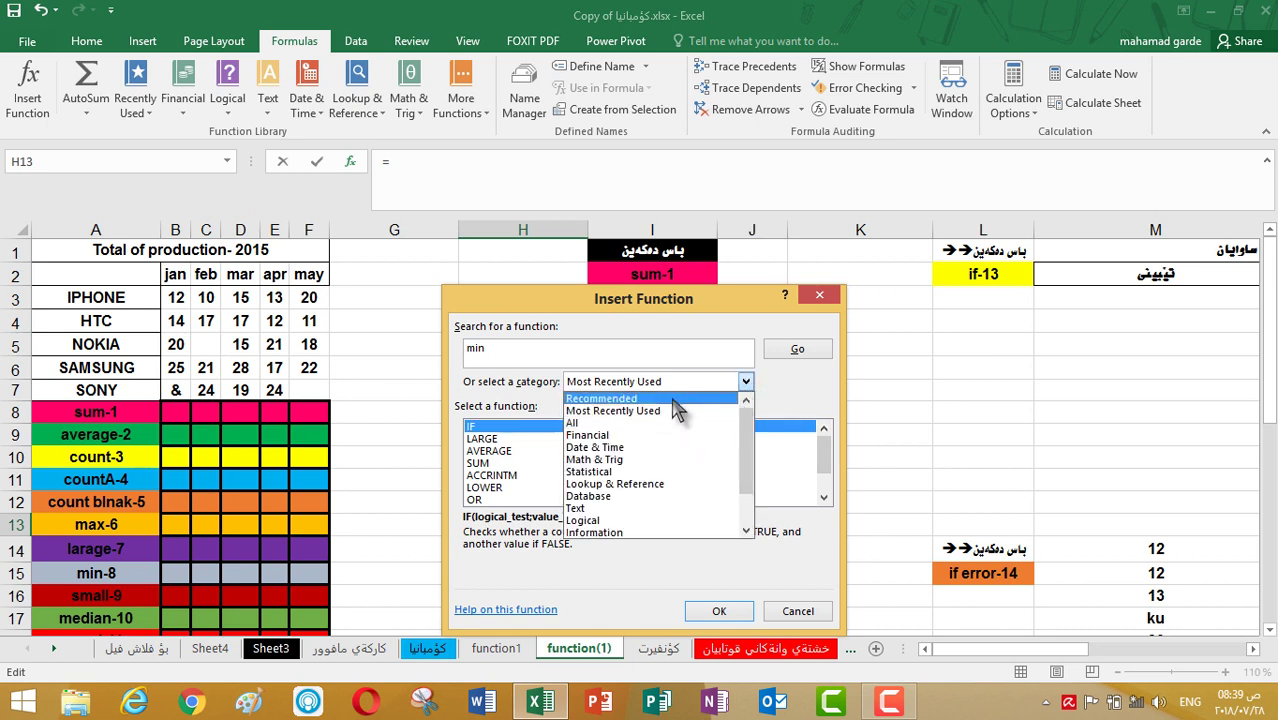
left_click(643, 423)
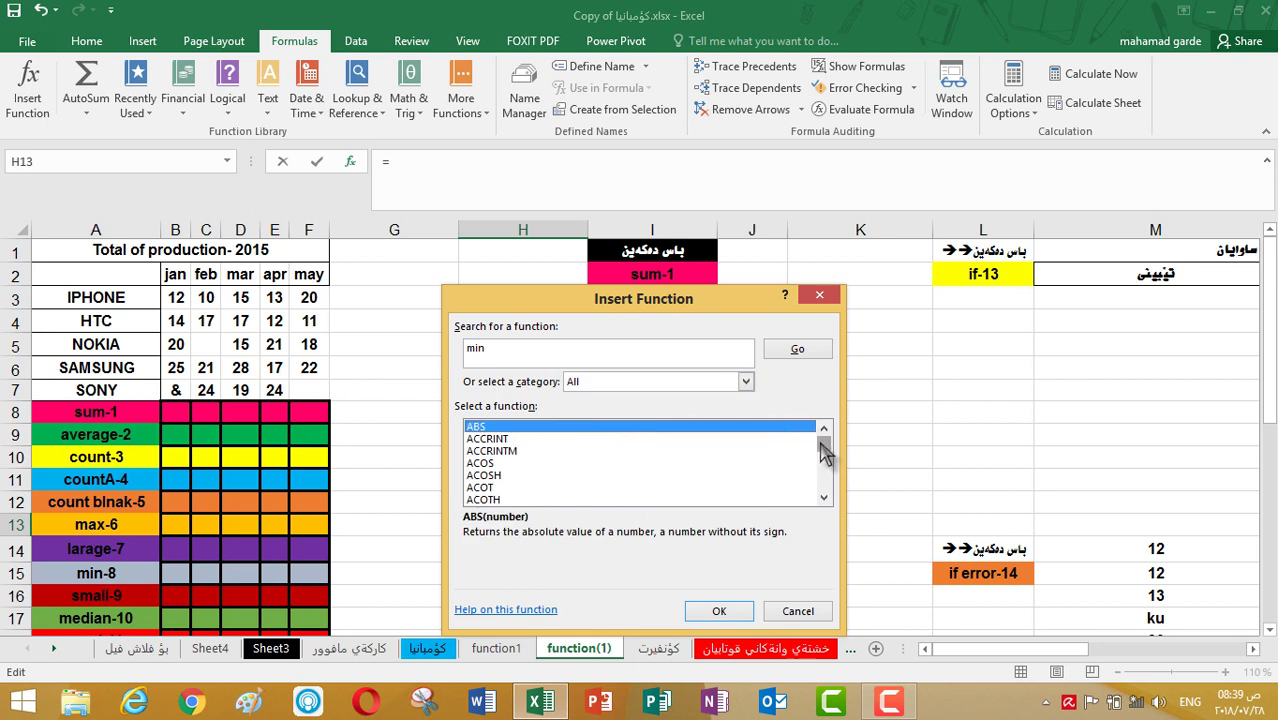
mouse_move(824, 452)
left_mouse_down()
mouse_move(826, 505)
mouse_move(824, 434)
left_mouse_up()
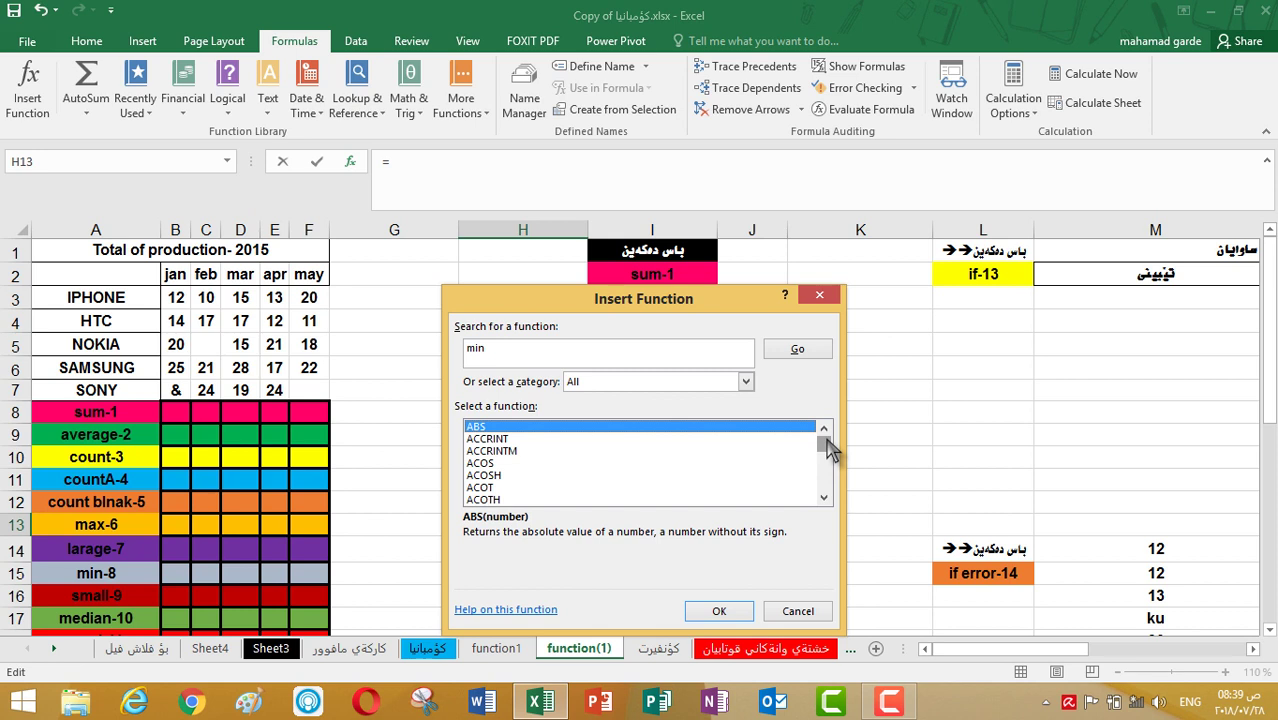
Browse the functions in the Financial and Information categories, and close the dialog without inserting one.
left_click(748, 382)
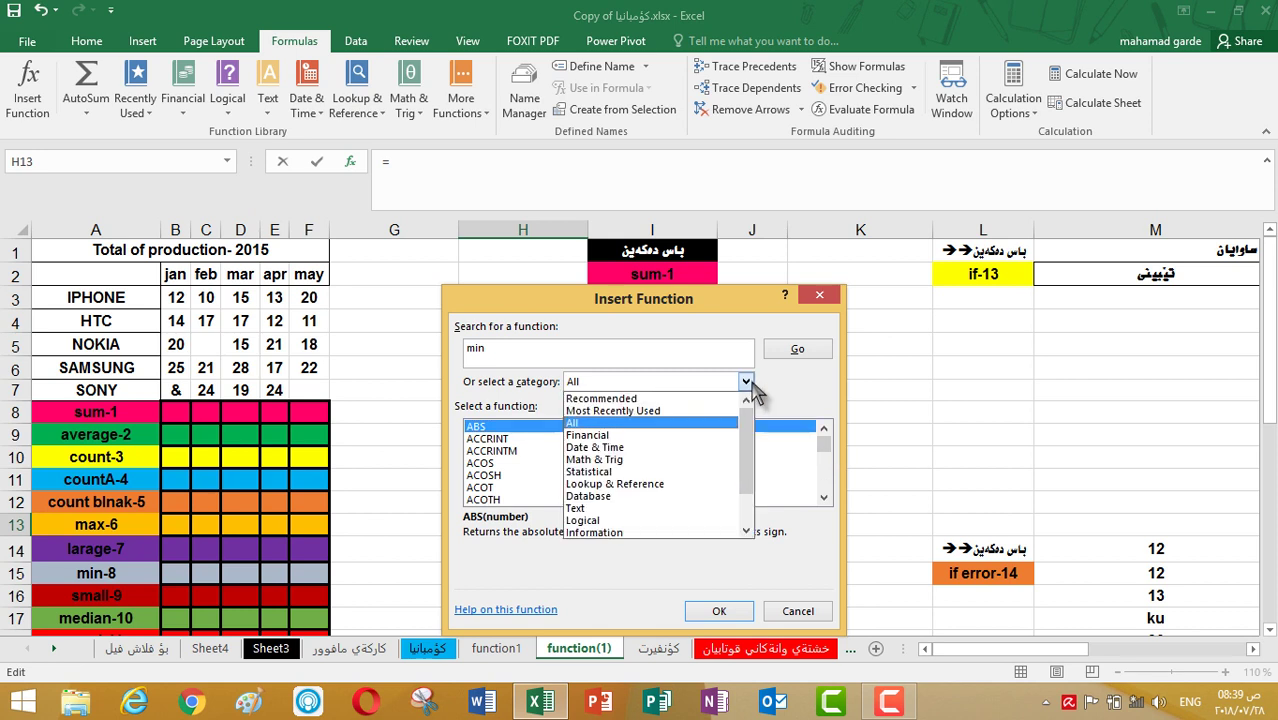
left_click(667, 446)
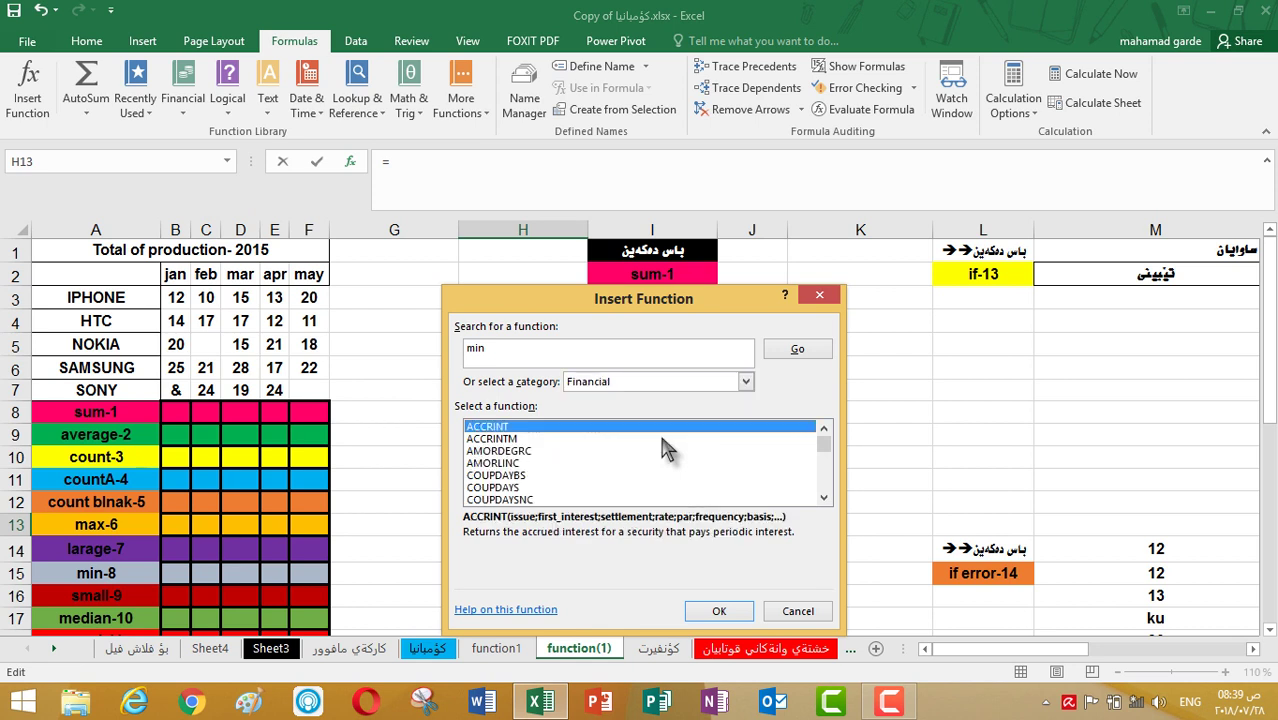
left_click_drag(818, 458, 823, 474)
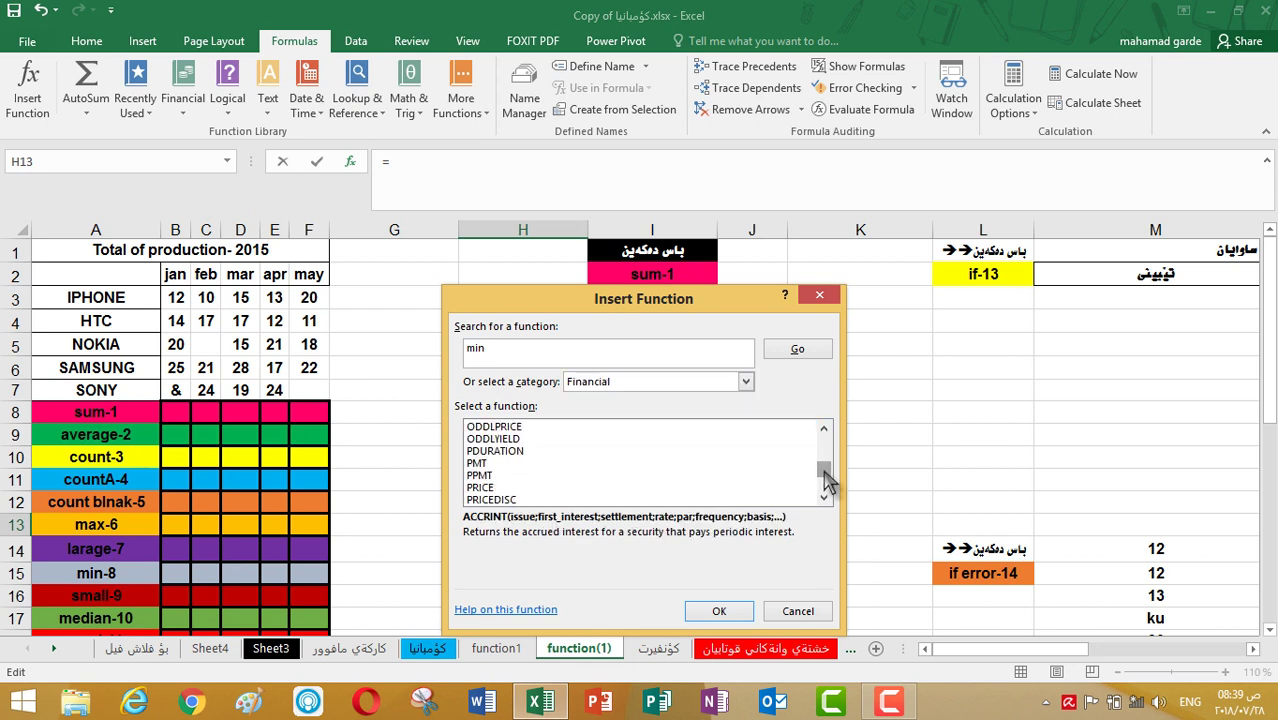
left_click(746, 381)
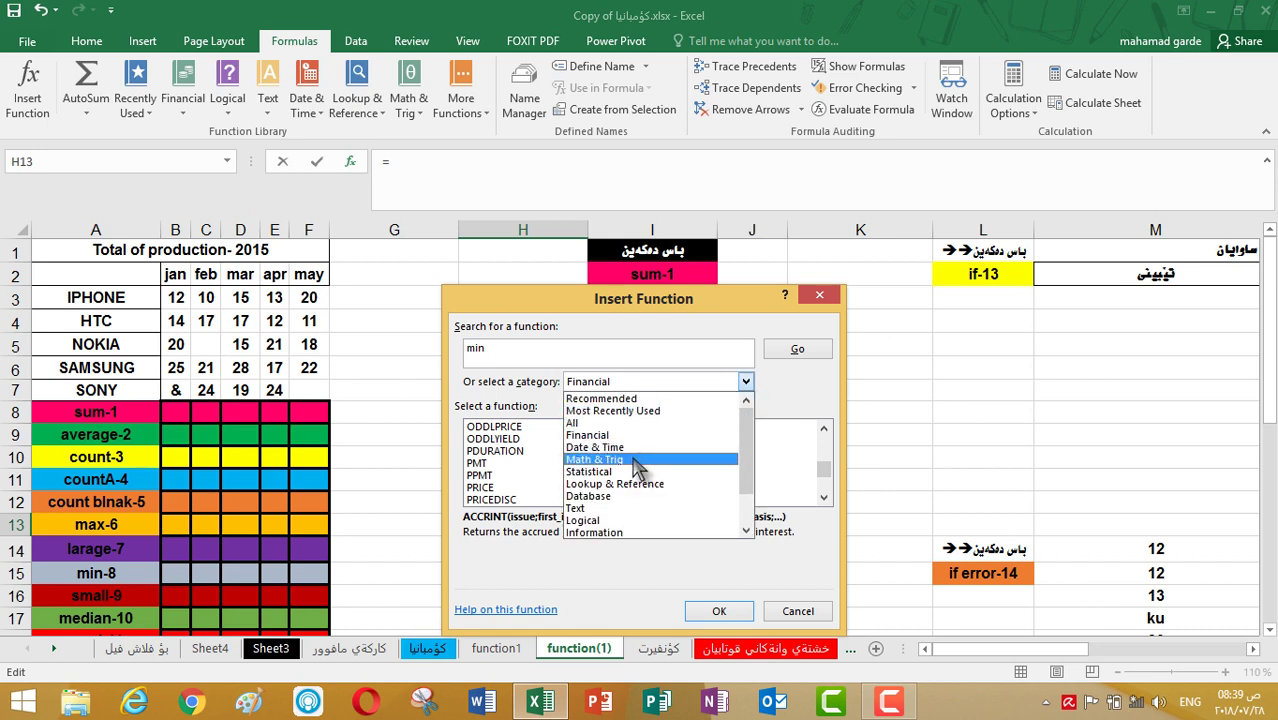
left_click(657, 533)
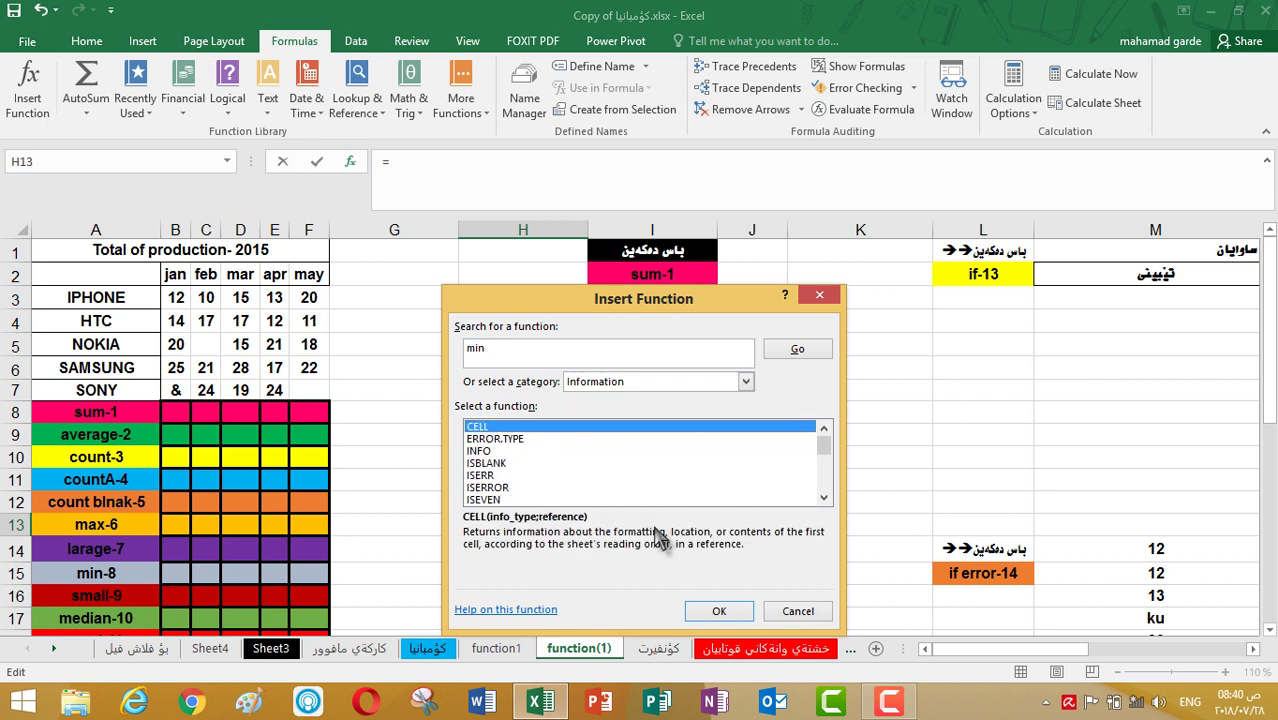
left_click(824, 466)
left_click_drag(825, 462, 826, 447)
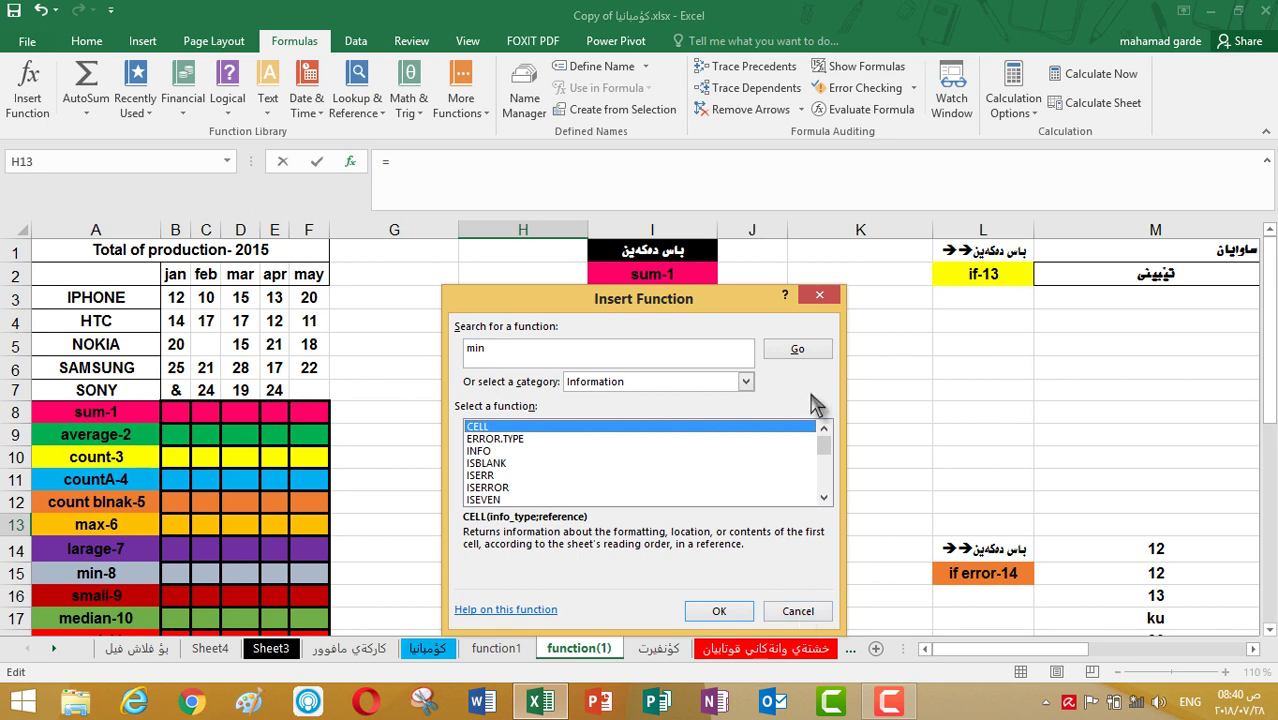
left_click(820, 297)
left_click(261, 341)
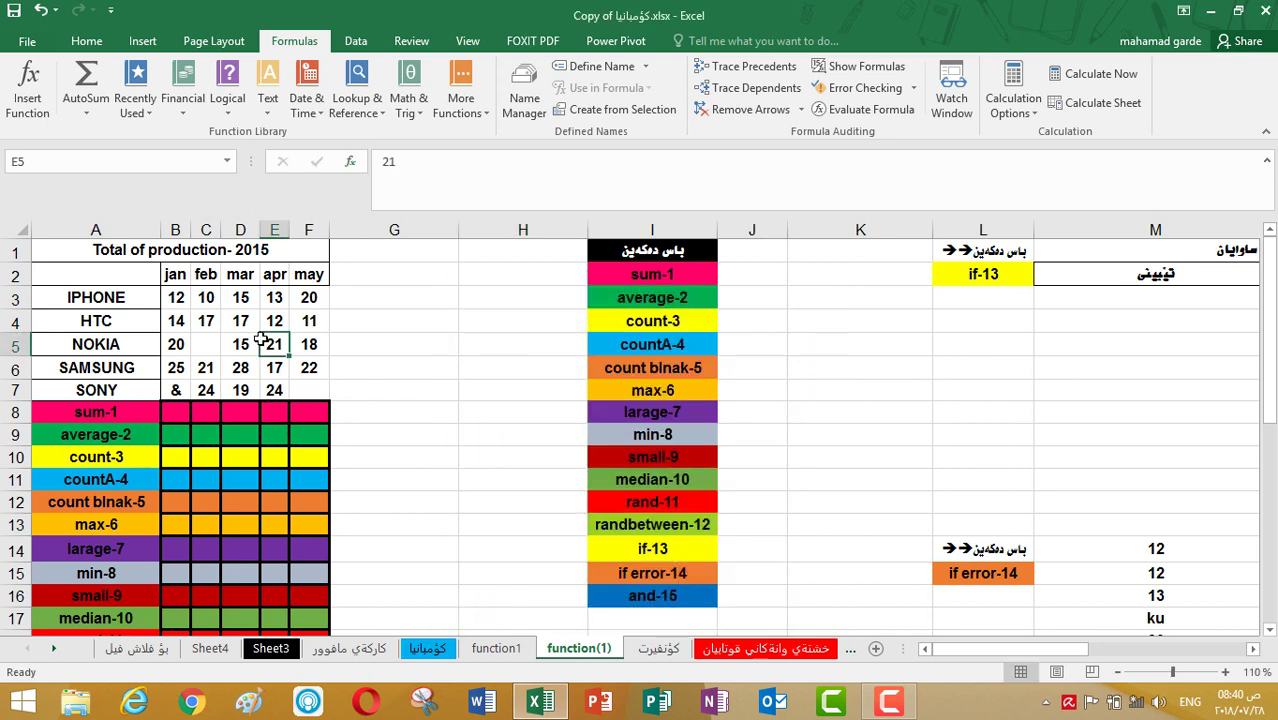
left_click(201, 348)
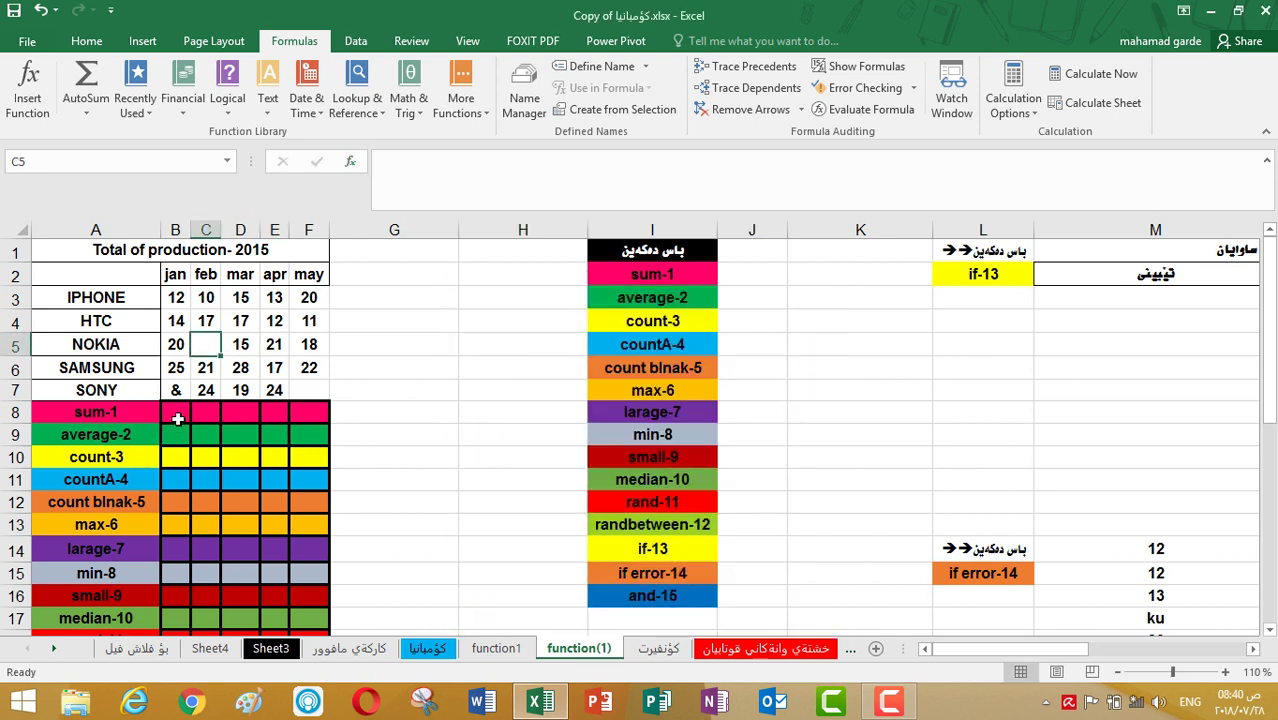
left_click(177, 412)
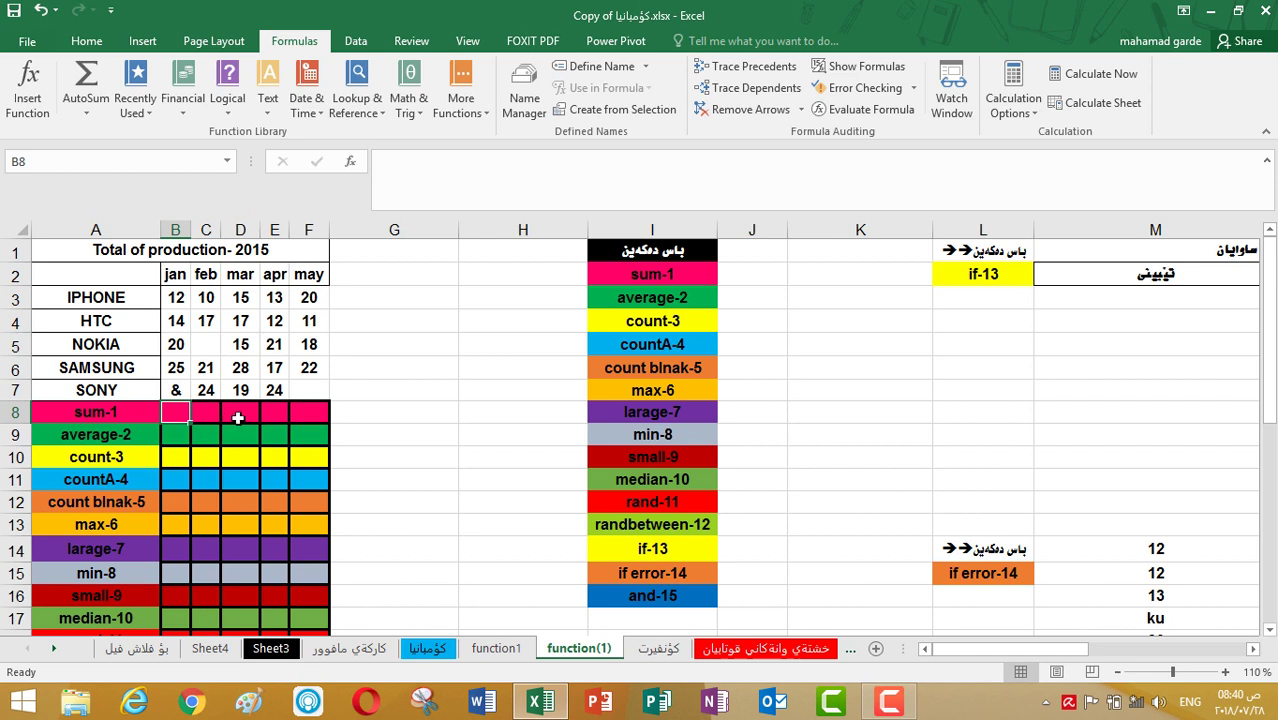
Complete the production table with 45 for SONY in jan, 24 for NOKIA in feb and 23 for SONY in may.
left_click(180, 392)
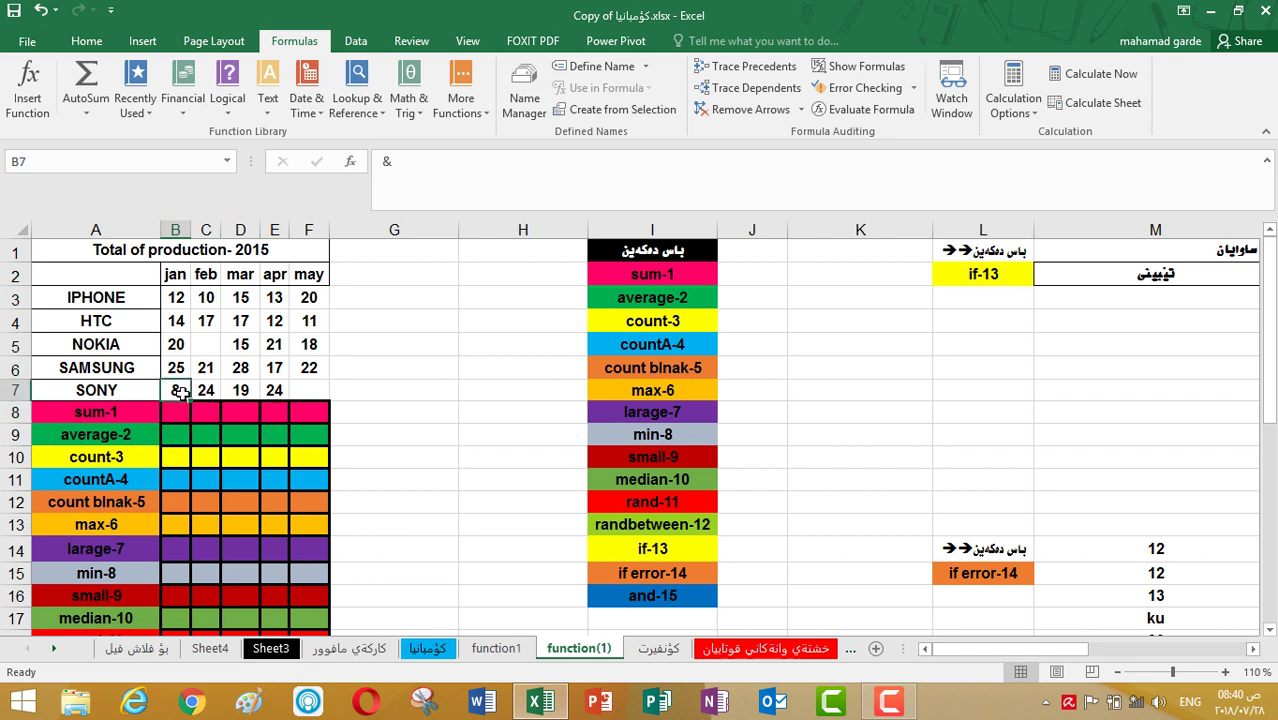
type("45")
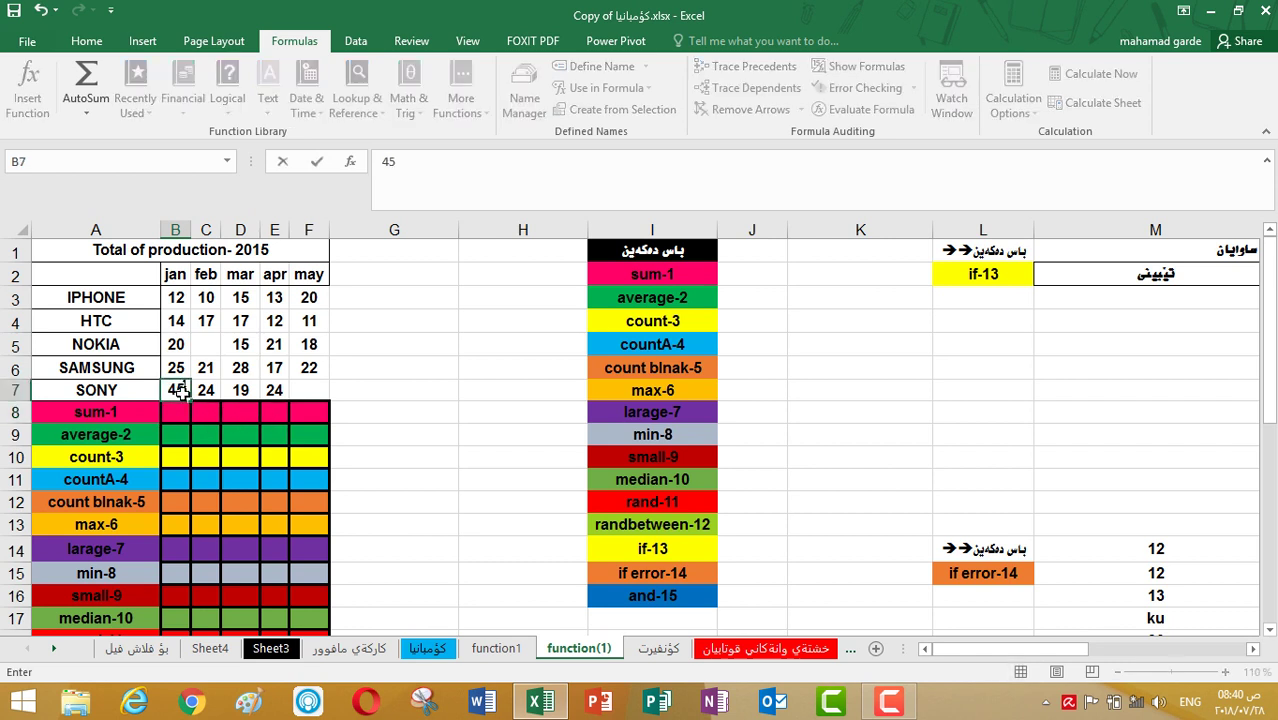
left_click(211, 344)
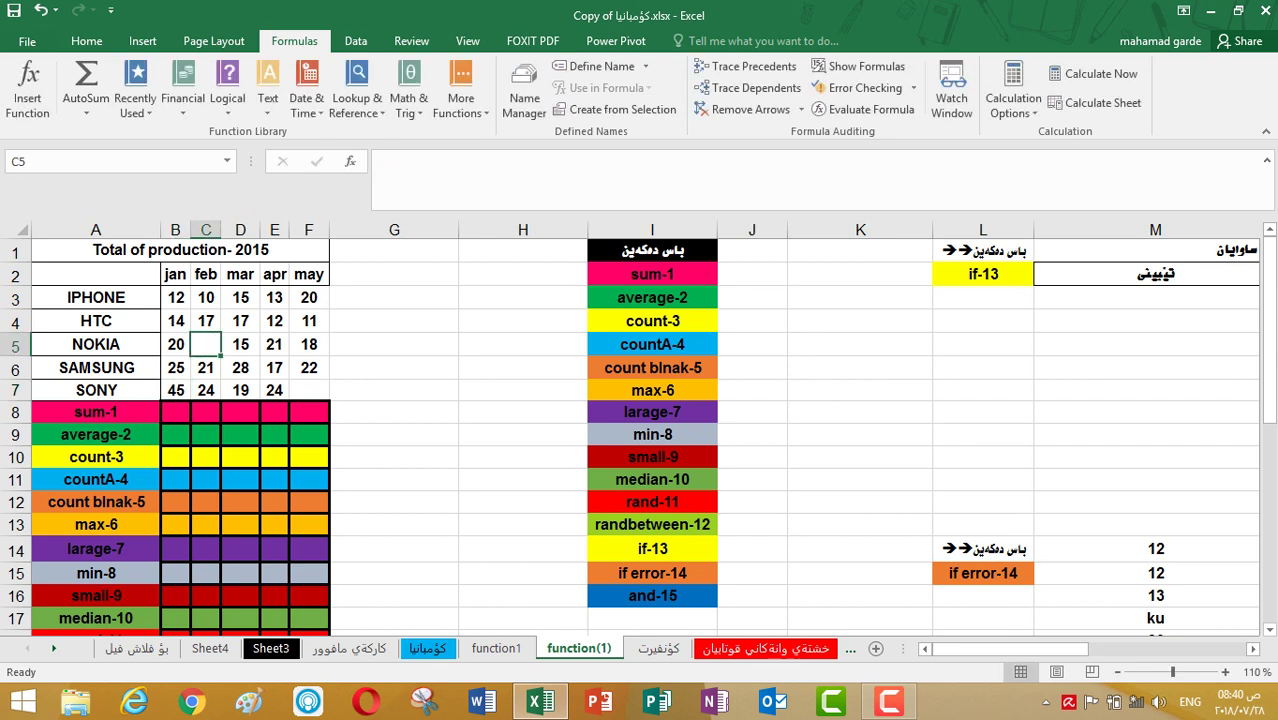
type("24")
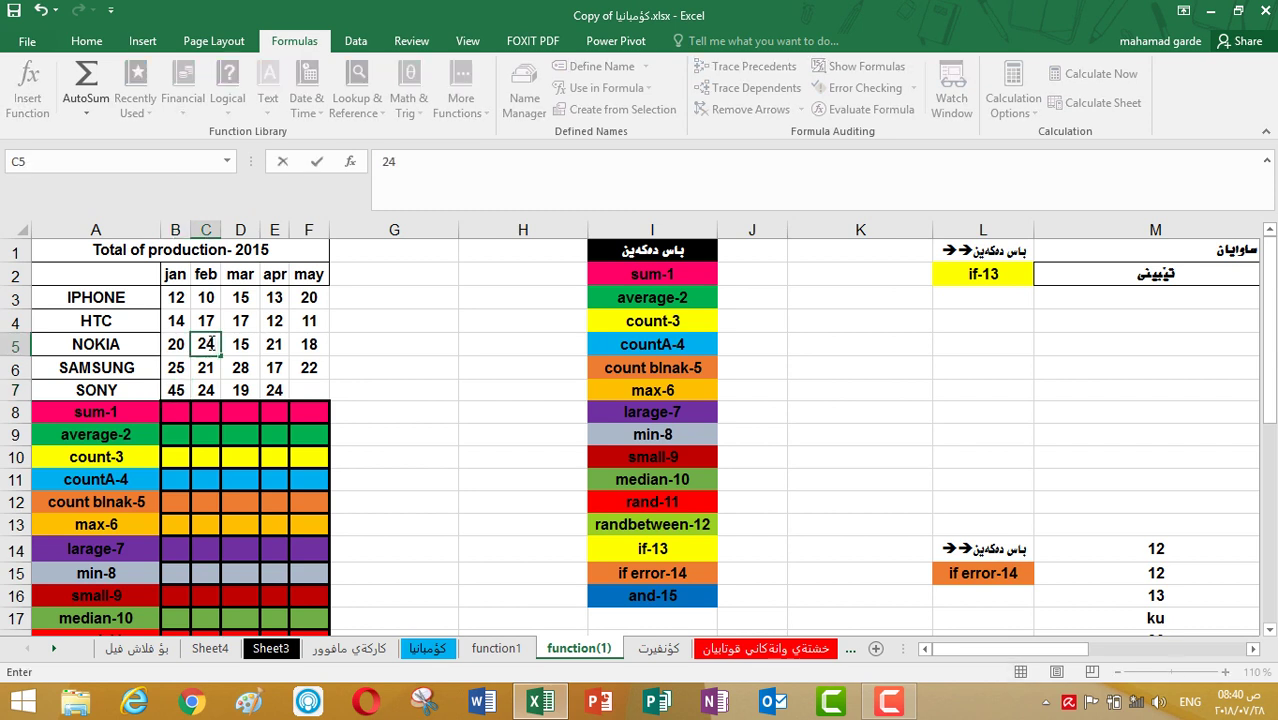
left_click(308, 386)
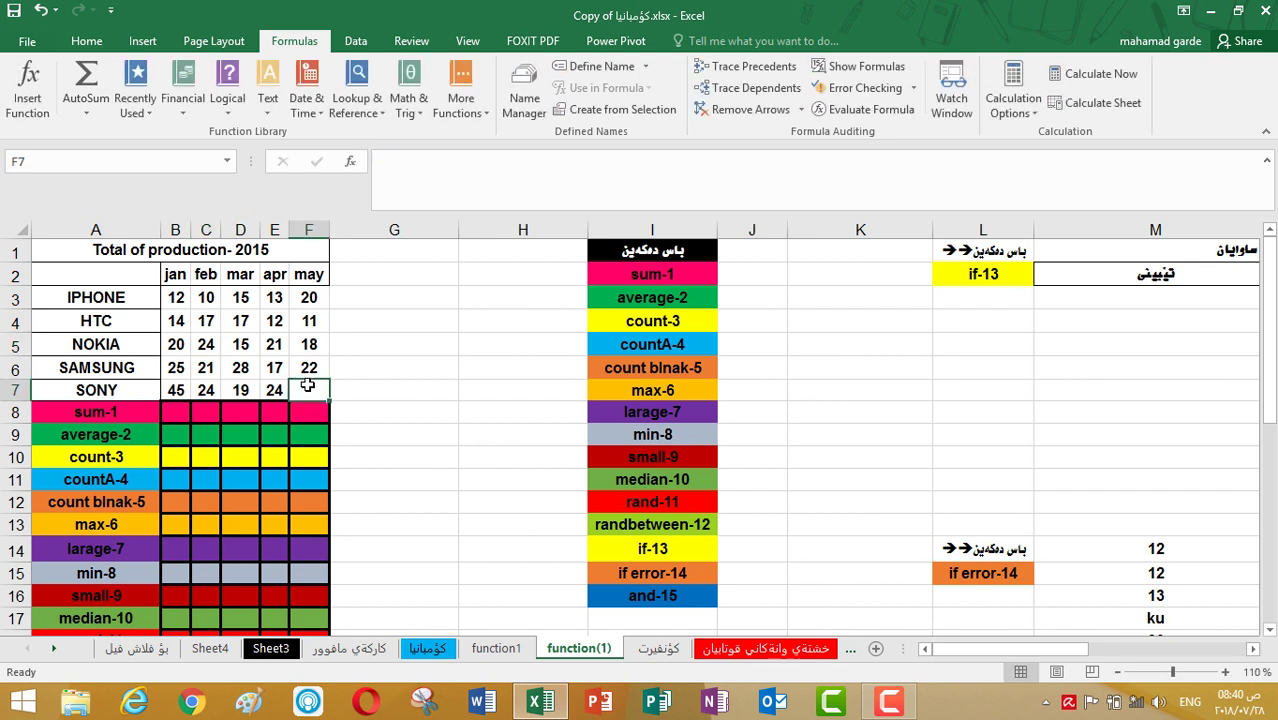
type("23")
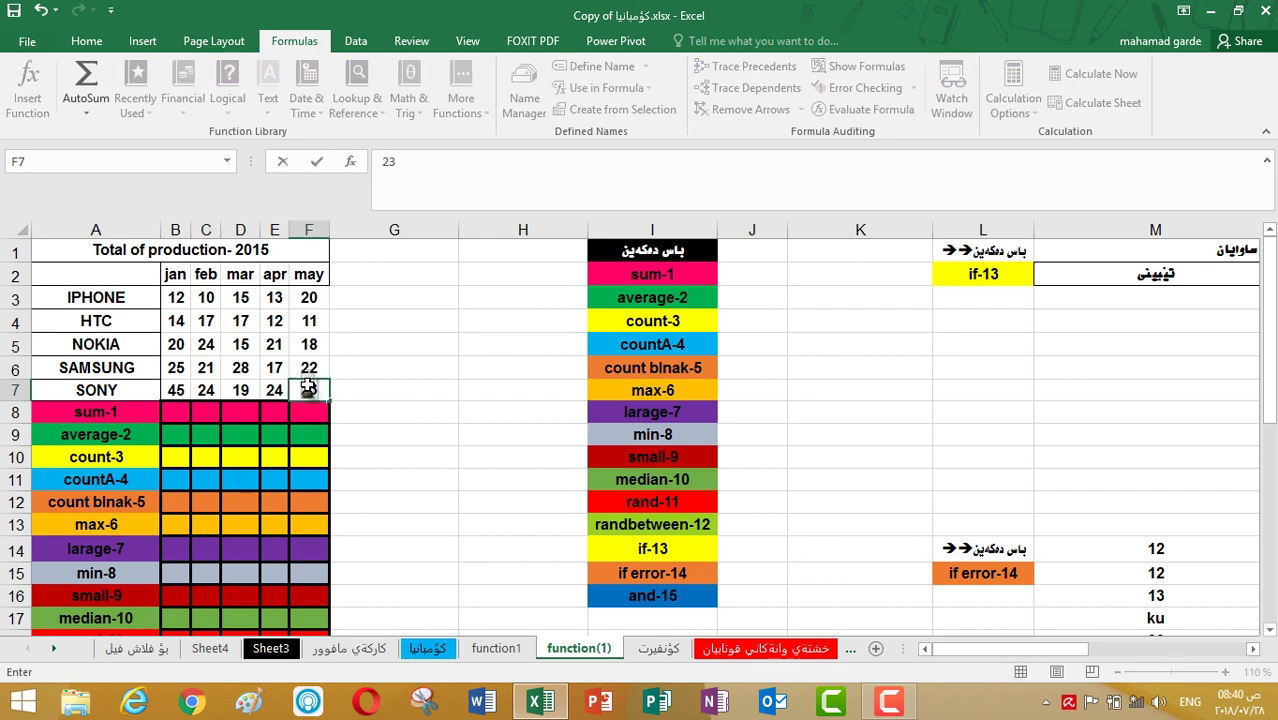
Finish entering SONY's may value of 23 and open Insert Function for cell B8 with the All category.
key("Return")
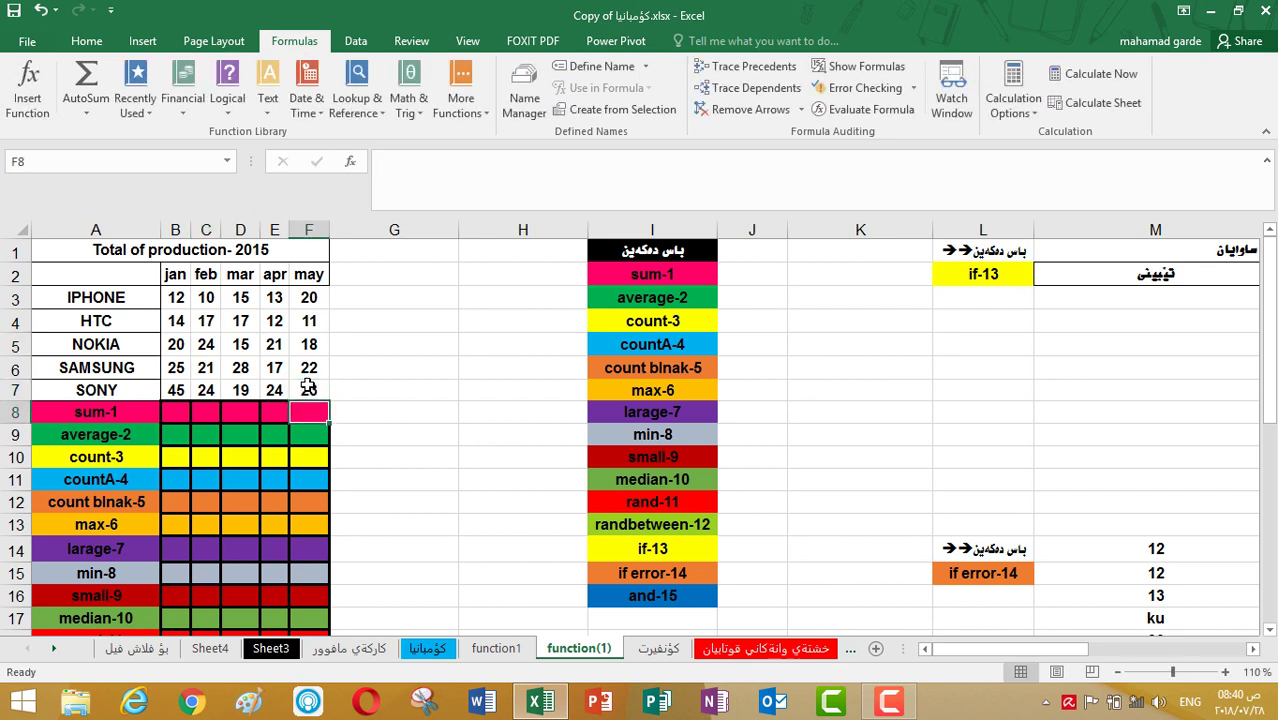
left_click(178, 409)
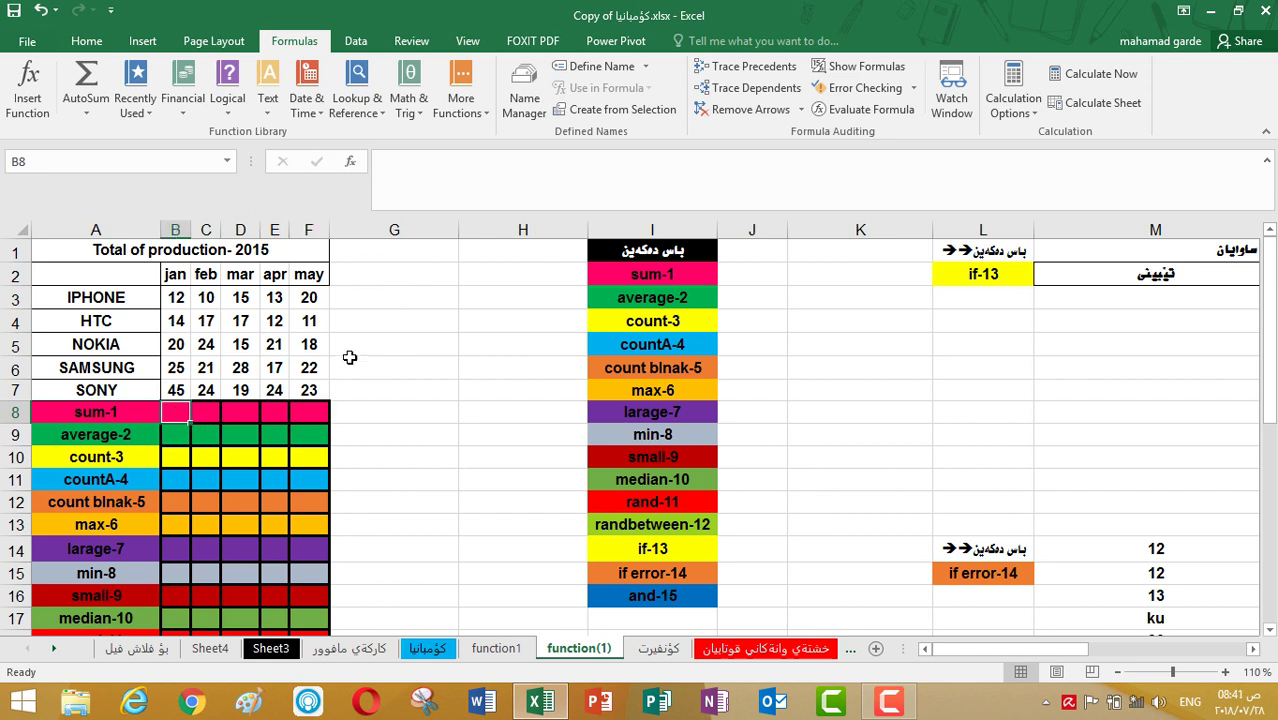
left_click(30, 100)
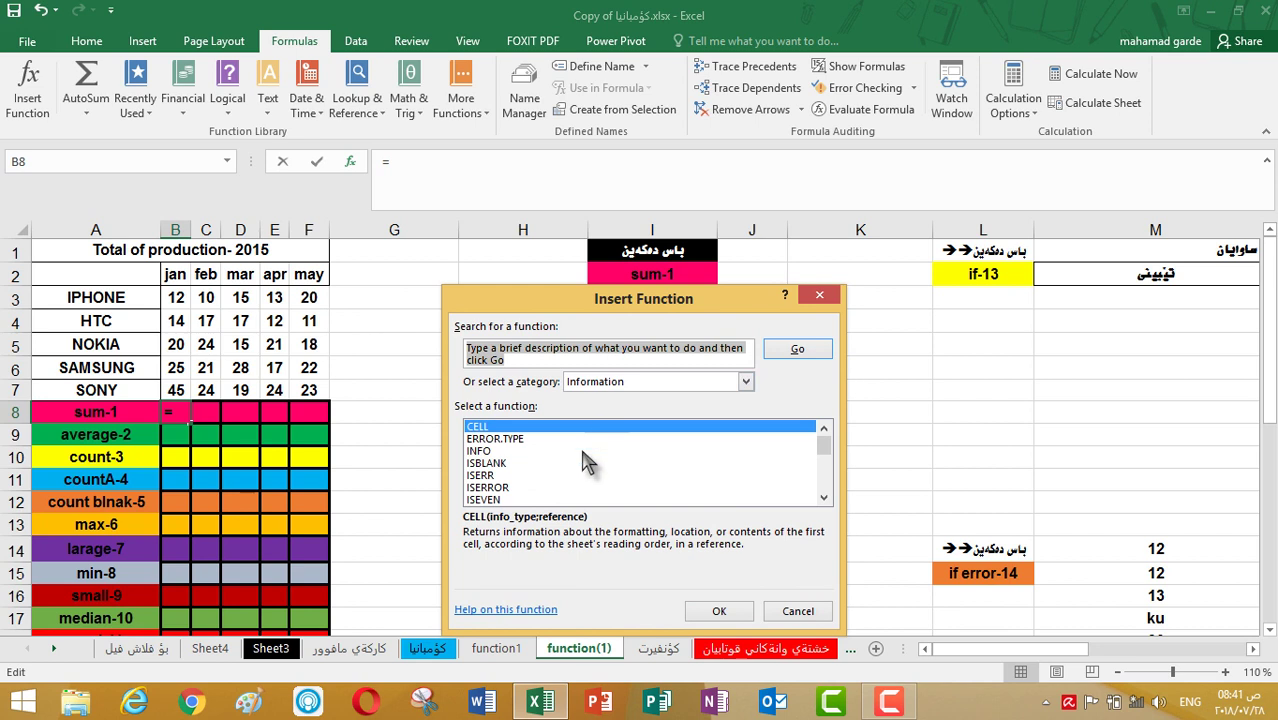
left_click(745, 382)
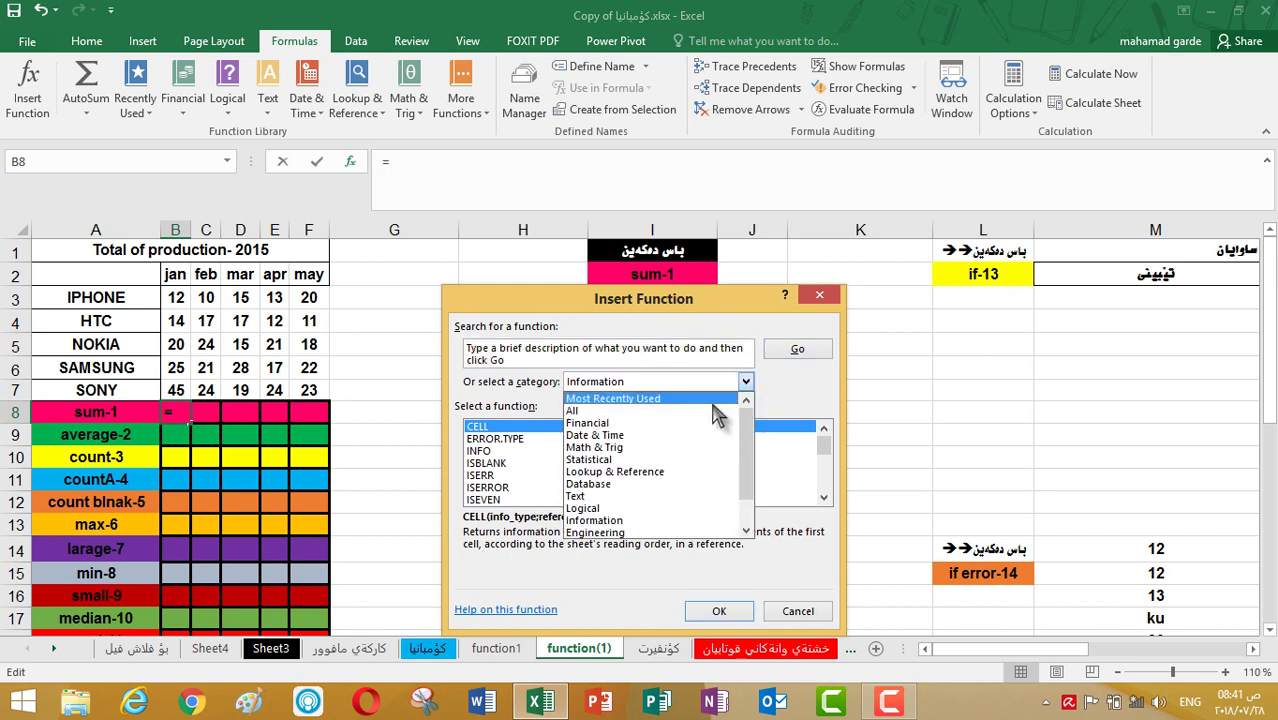
left_click(715, 411)
Search the function list for "sum" and insert the SUM function in cell B8.
left_click(643, 347)
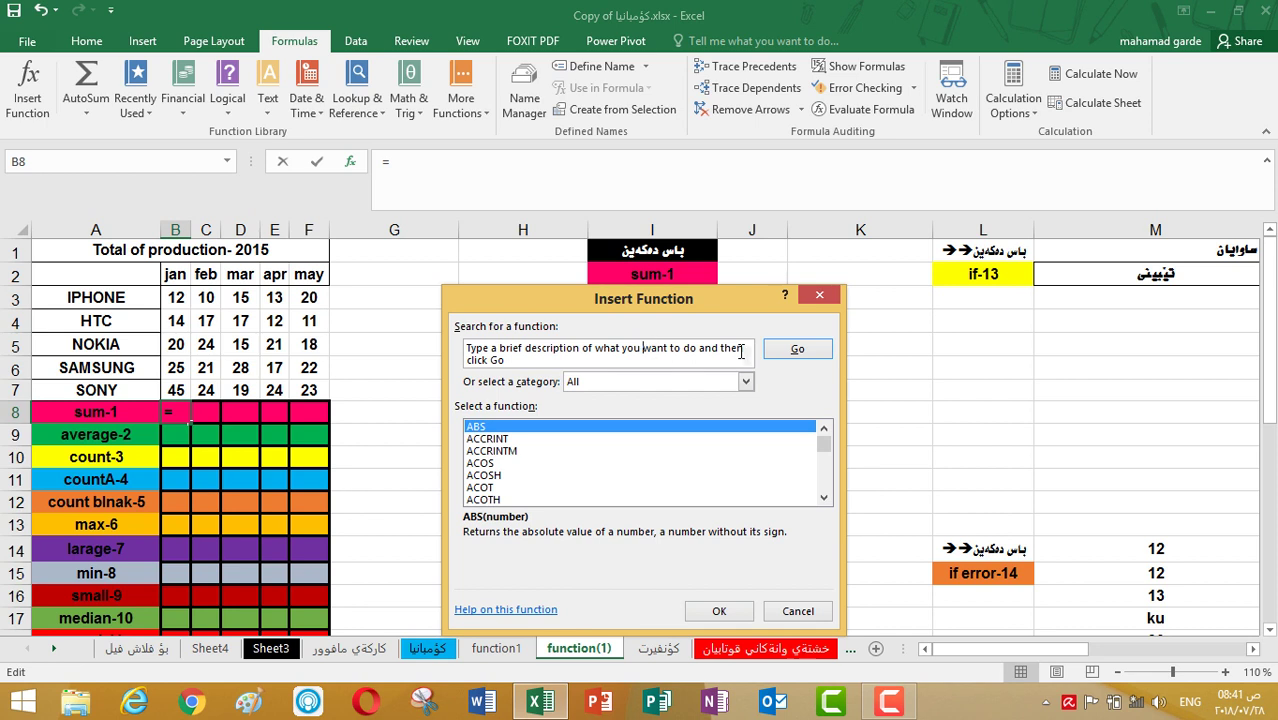
double_click(742, 350)
key("BackSpace")
key("BackSpace")
key("BackSpace")
key("BackSpace")
key("BackSpace")
key("BackSpace")
key("BackSpace")
key("BackSpace")
key("BackSpace")
key("BackSpace")
key("BackSpace")
key("BackSpace")
key("BackSpace")
key("BackSpace")
key("BackSpace")
key("BackSpace")
key("BackSpace")
key("BackSpace")
key("BackSpace")
key("BackSpace")
key("BackSpace")
key("BackSpace")
key("BackSpace")
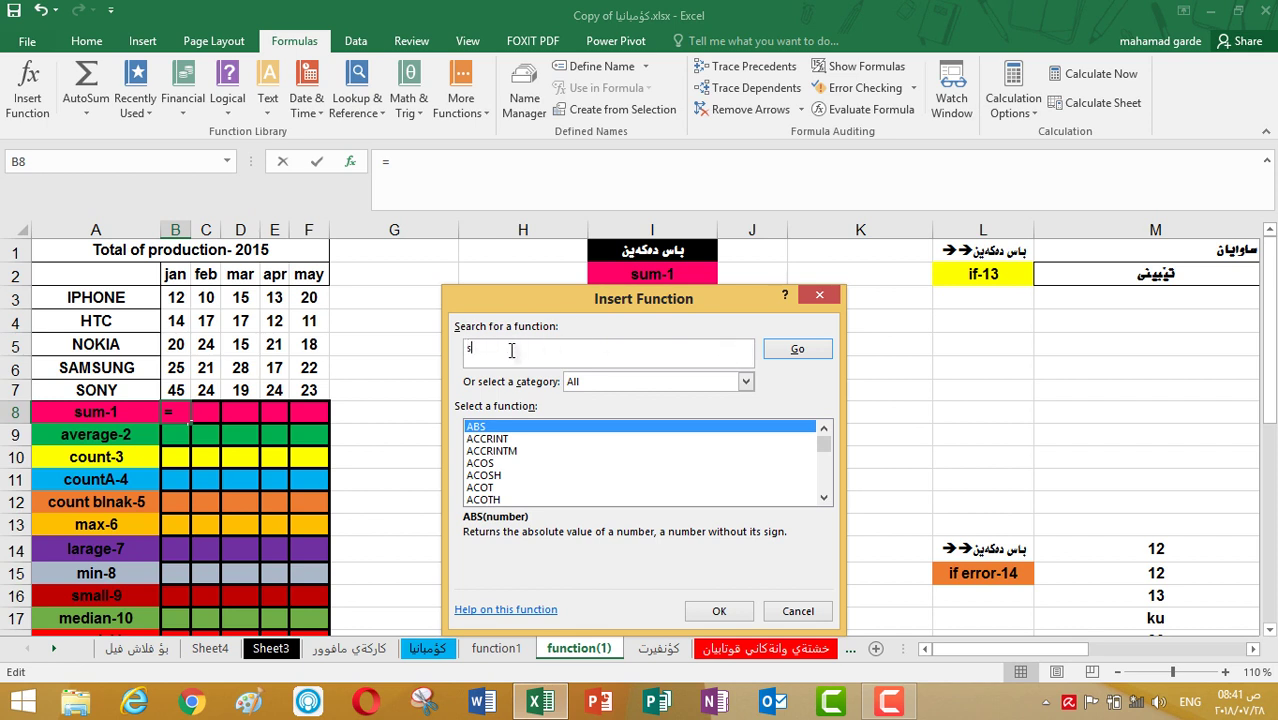
left_click(797, 349)
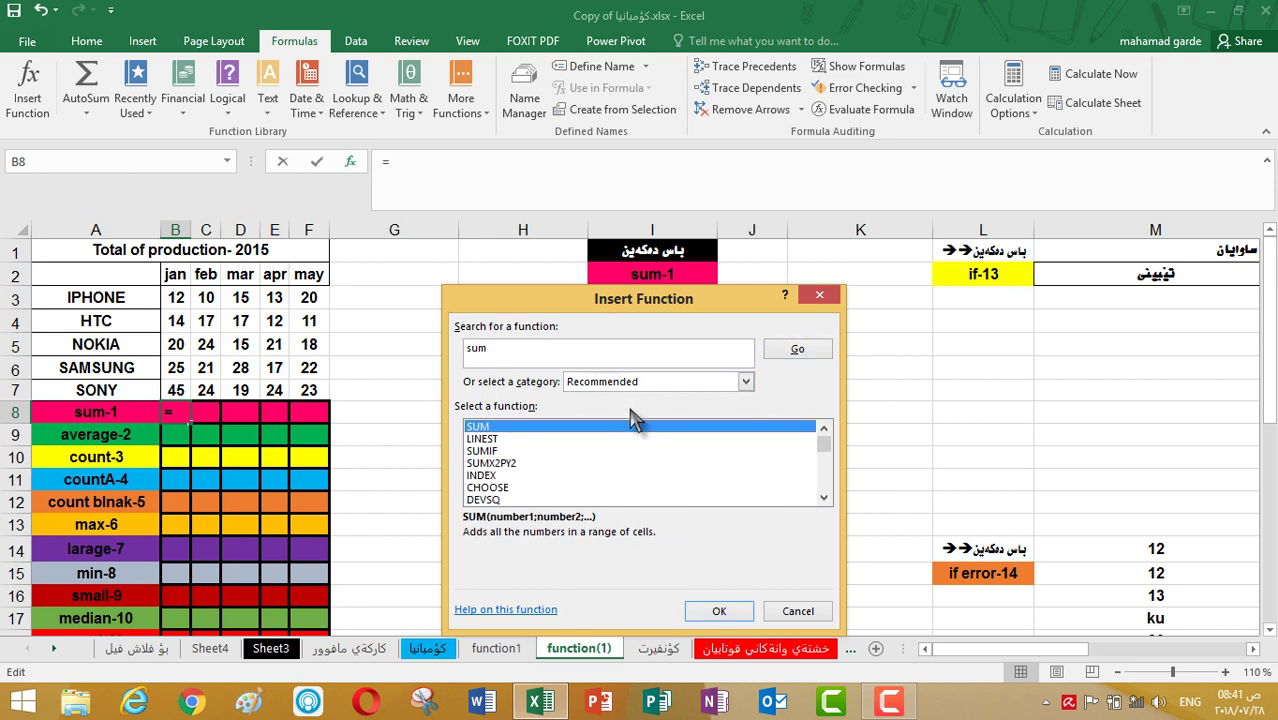
double_click(586, 426)
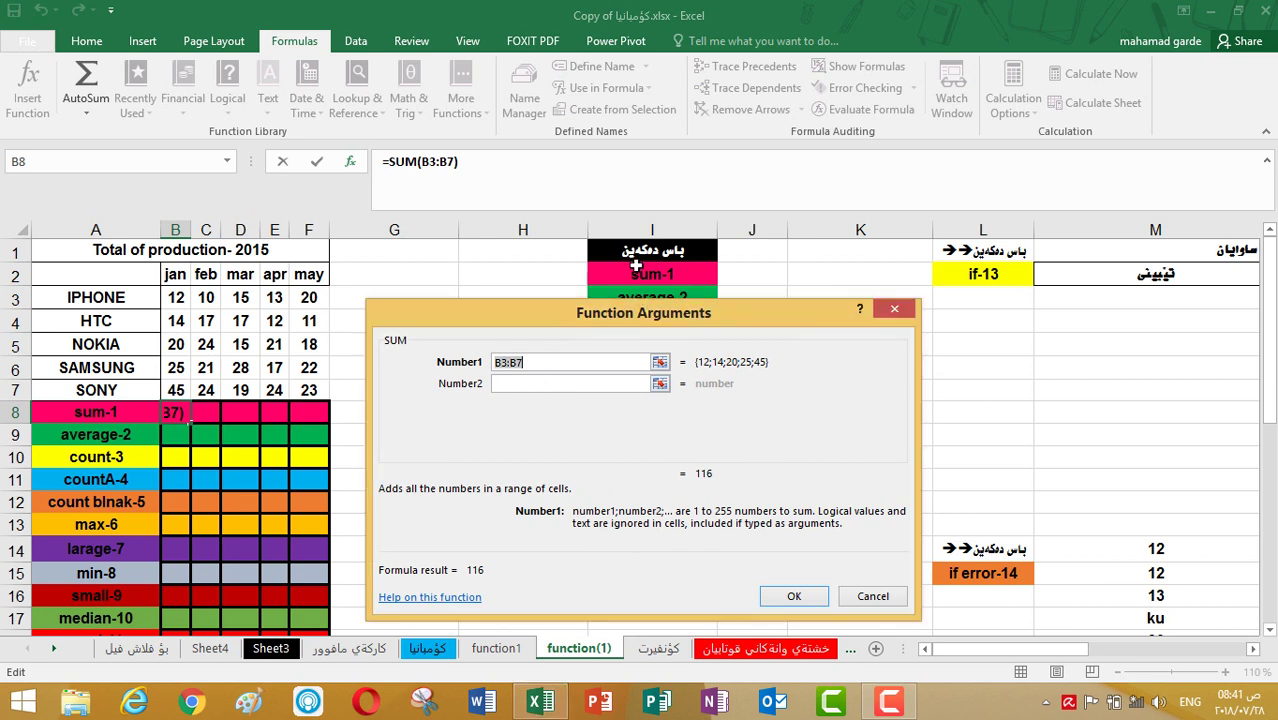
Set the Number1 argument of SUM to the jan values B3:B7.
left_click_drag(612, 335, 606, 272)
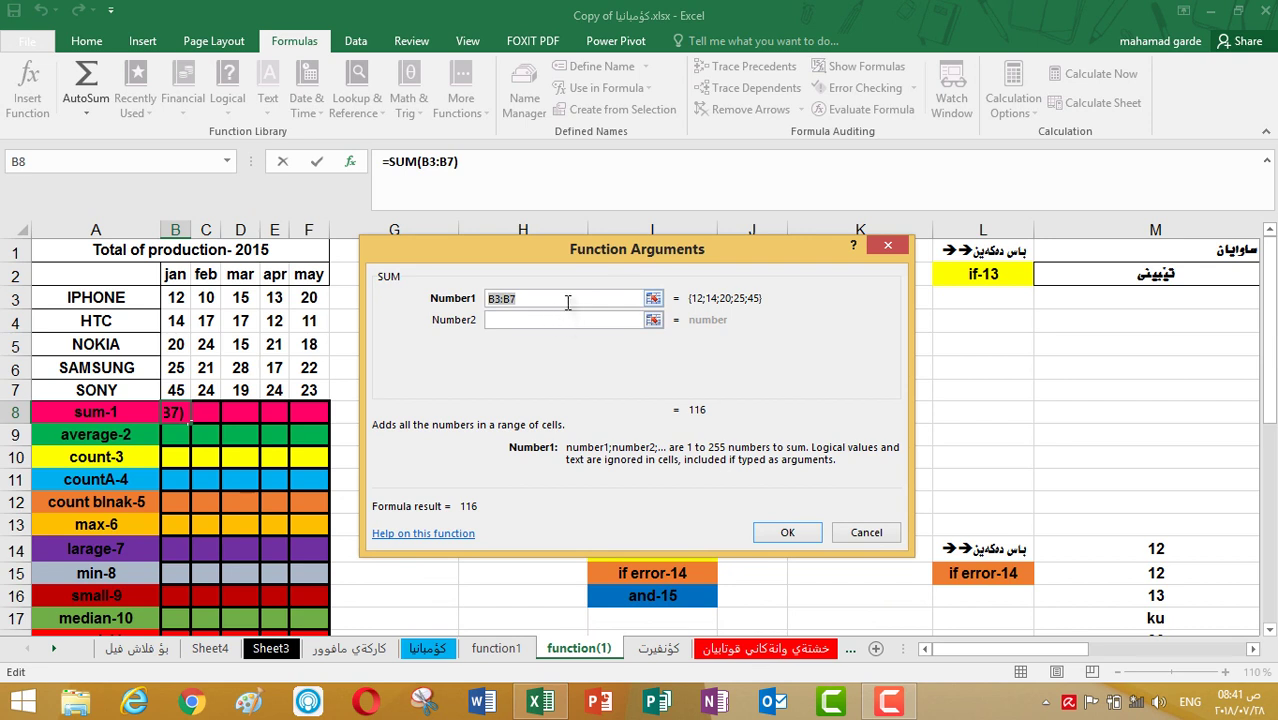
left_click(652, 298)
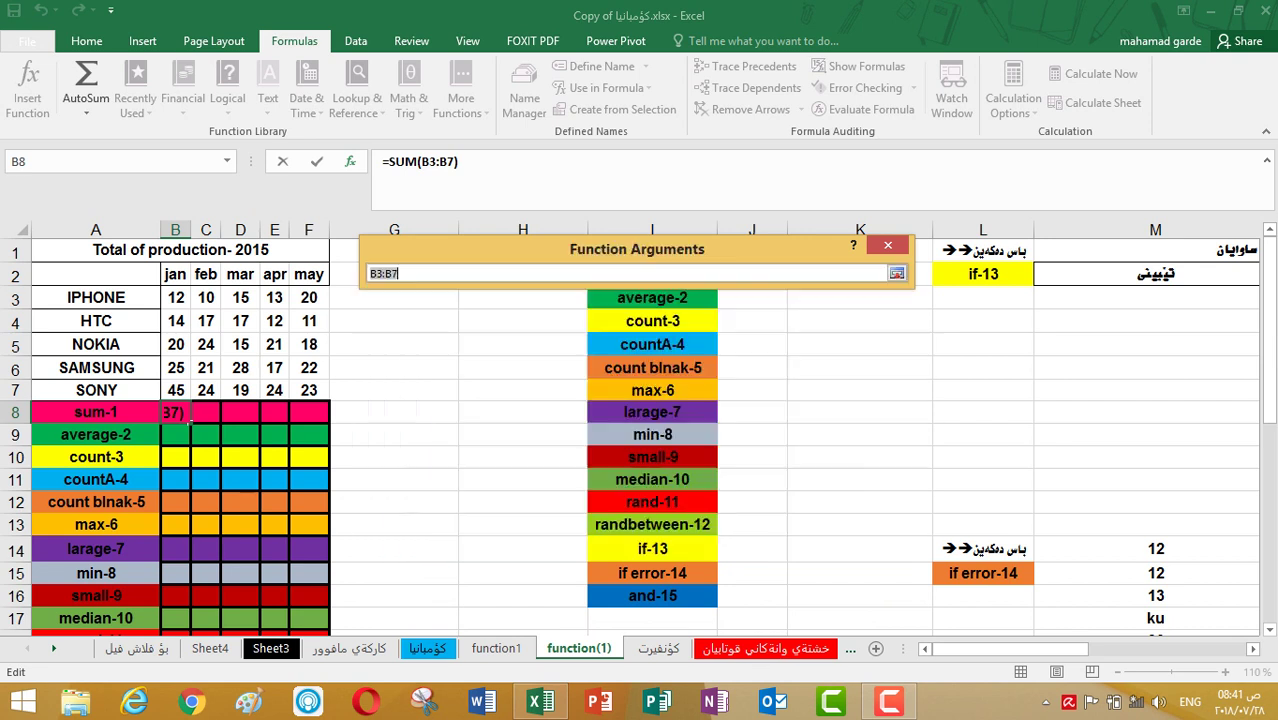
left_click(175, 300)
left_click_drag(175, 300, 176, 392)
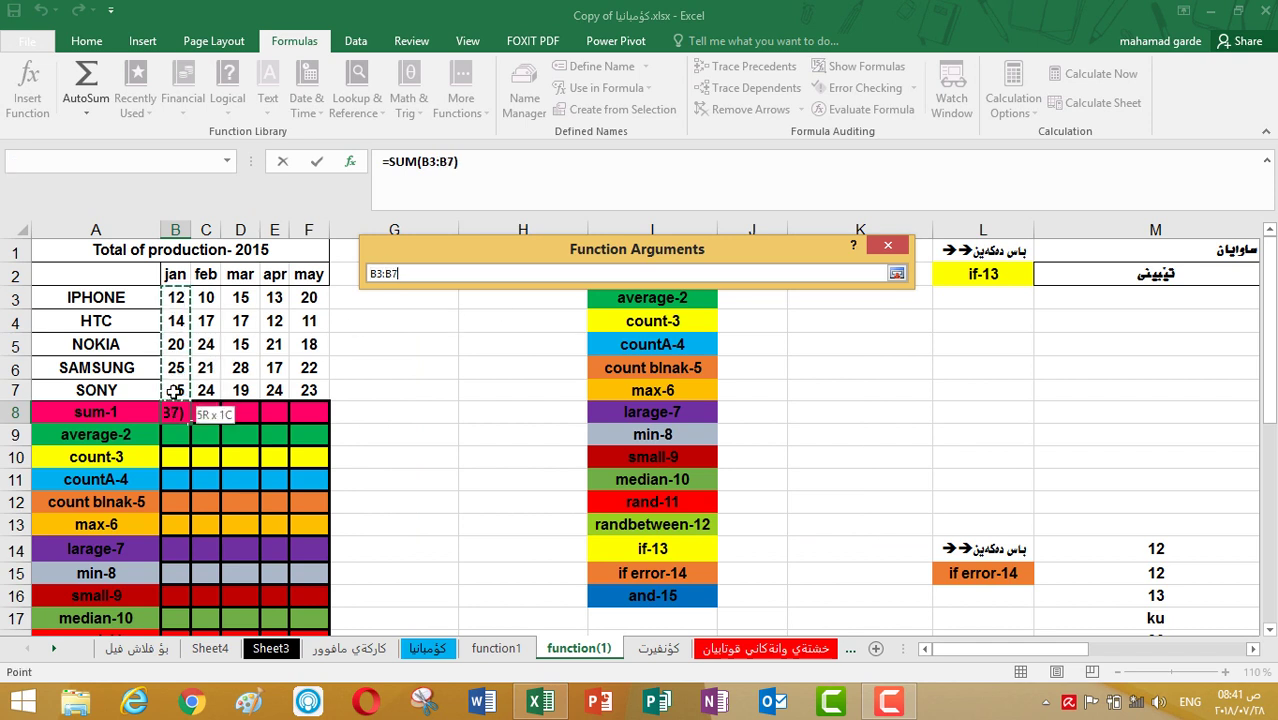
left_click(897, 274)
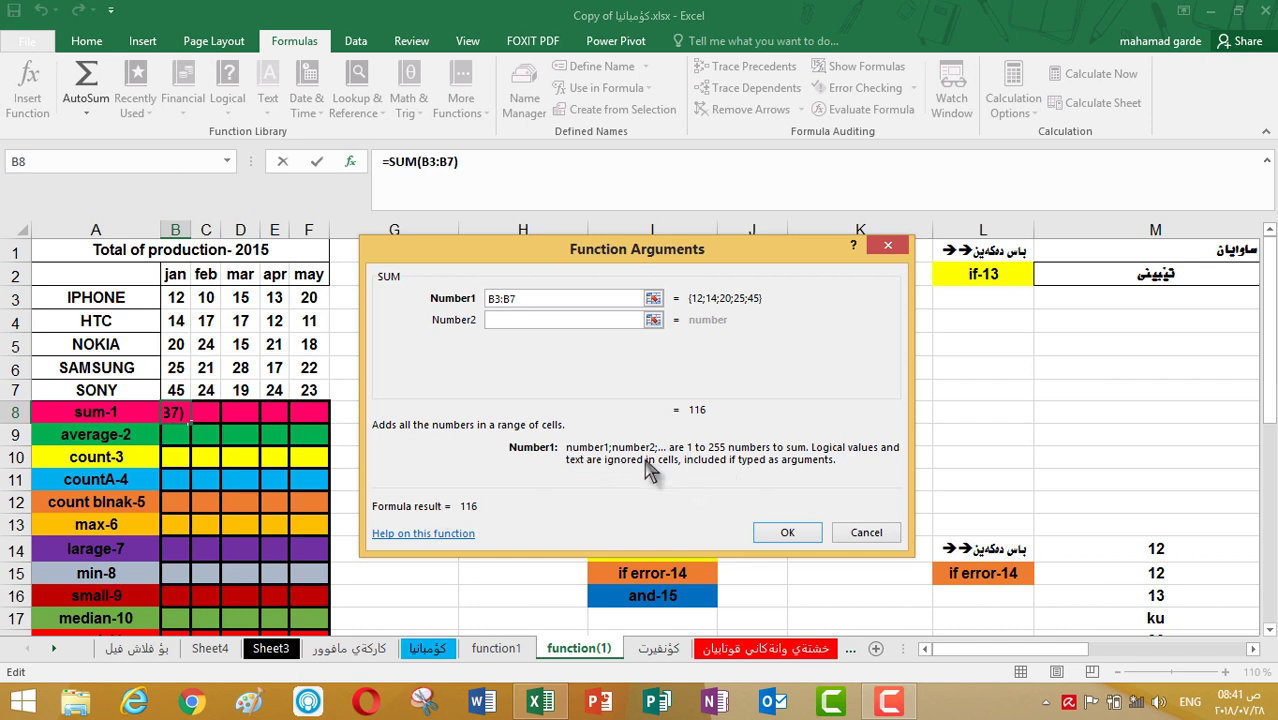
Add the feb values C3:C7 as the Number2 argument and insert the SUM formula in B8.
left_click(653, 319)
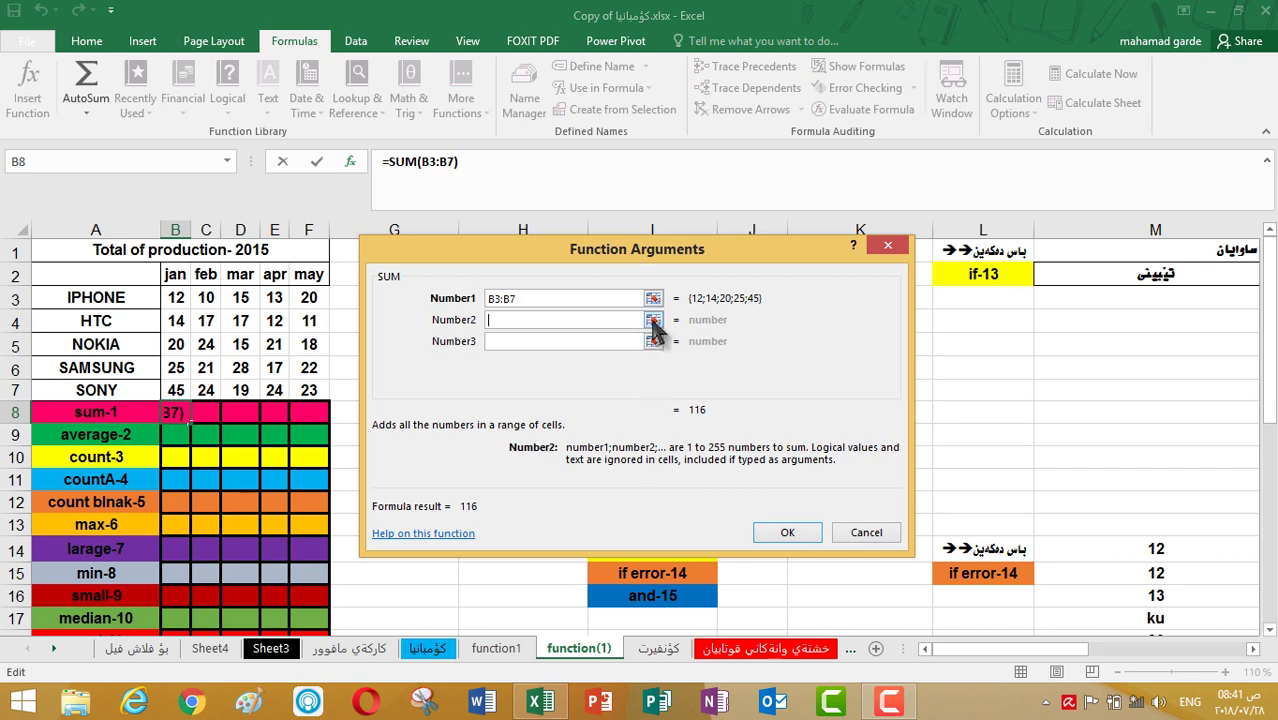
left_click_drag(206, 297, 206, 390)
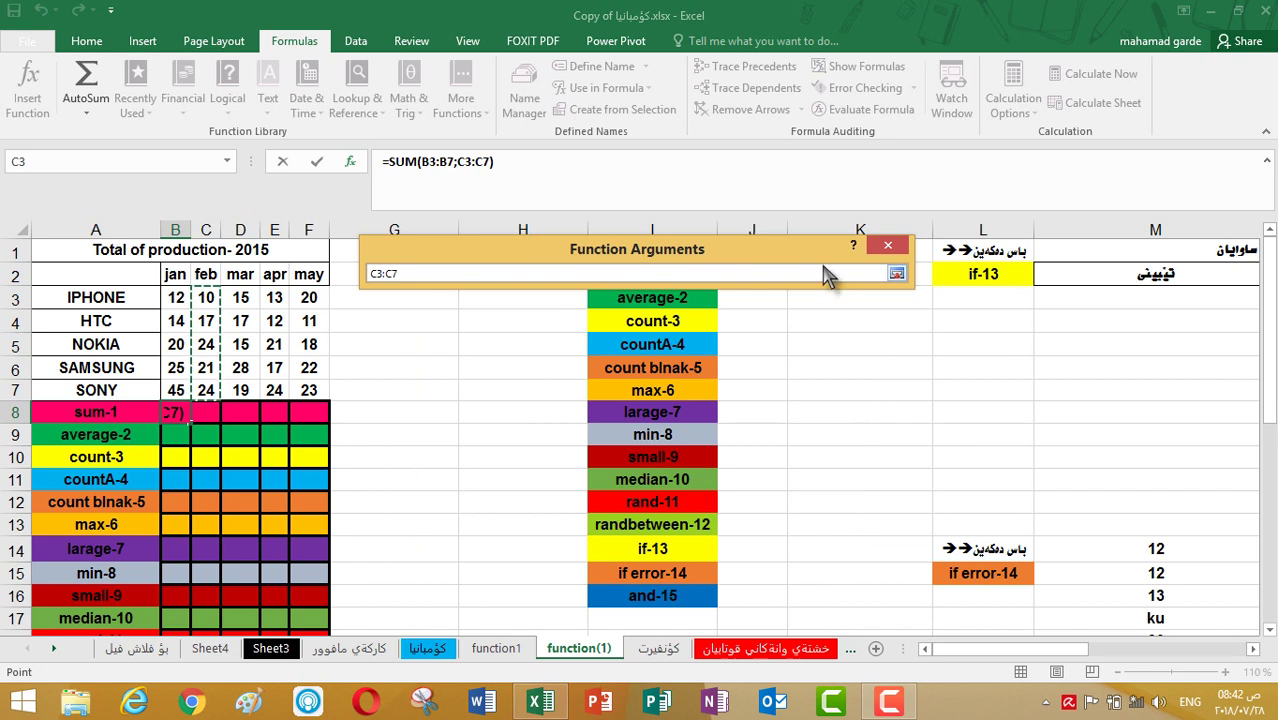
left_click(896, 273)
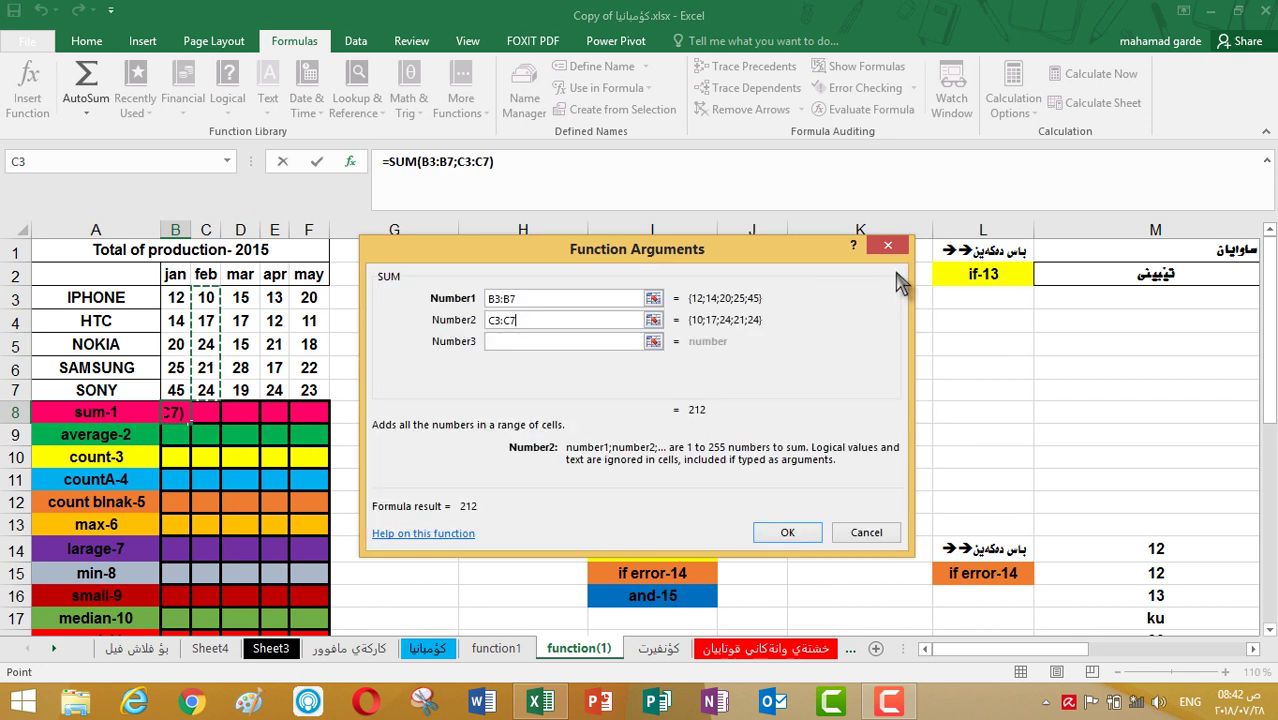
left_click(787, 536)
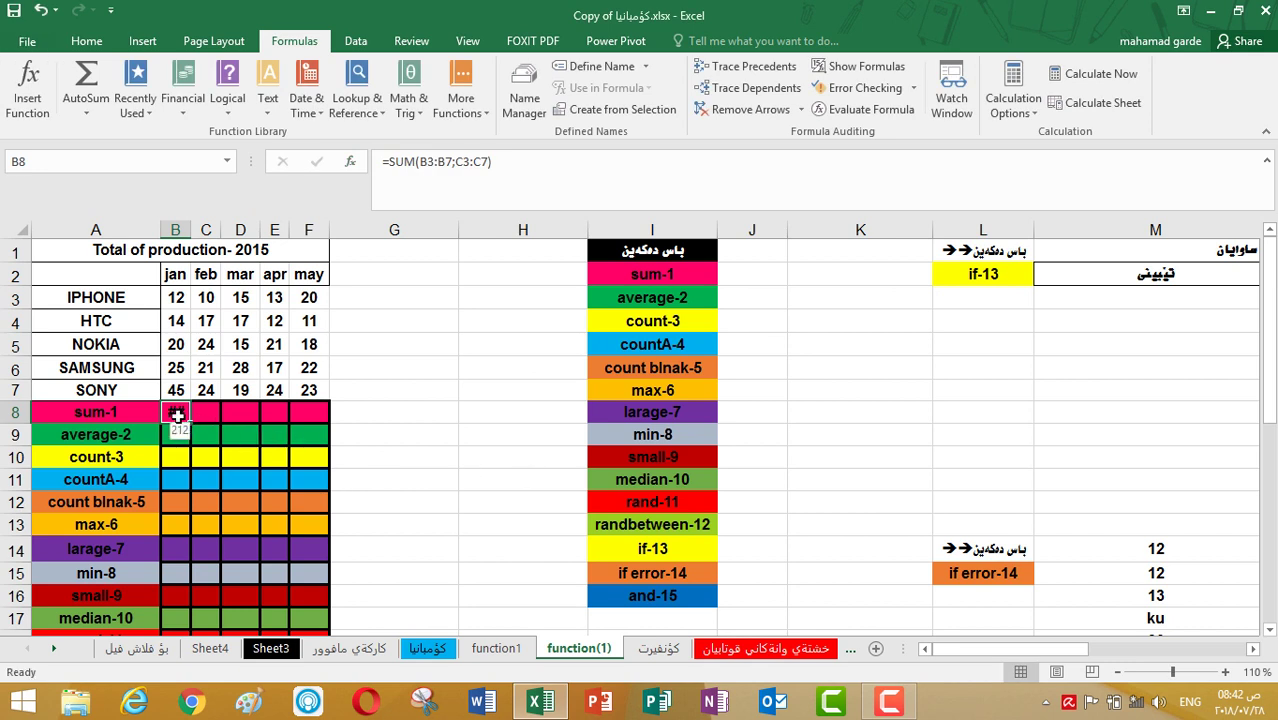
Replace the formula in B8 with =SUM(B3:B7) and widen column B slightly to fit the total.
type("=")
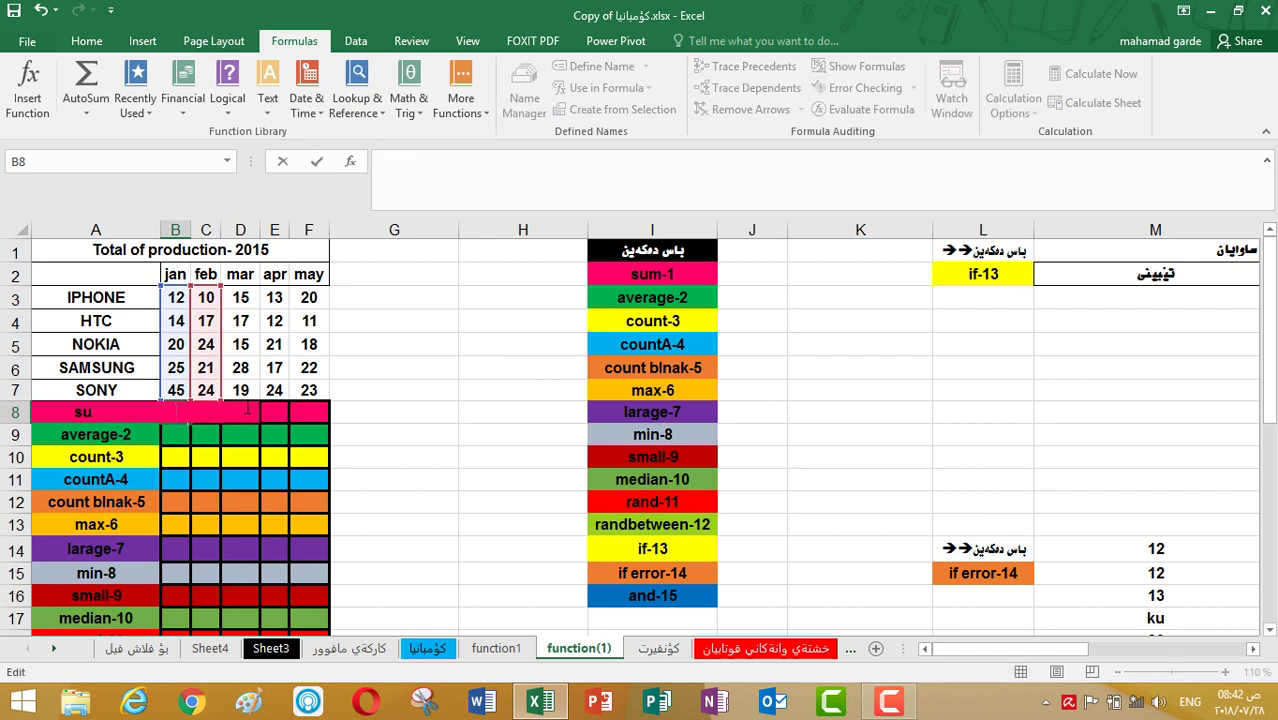
key("Escape")
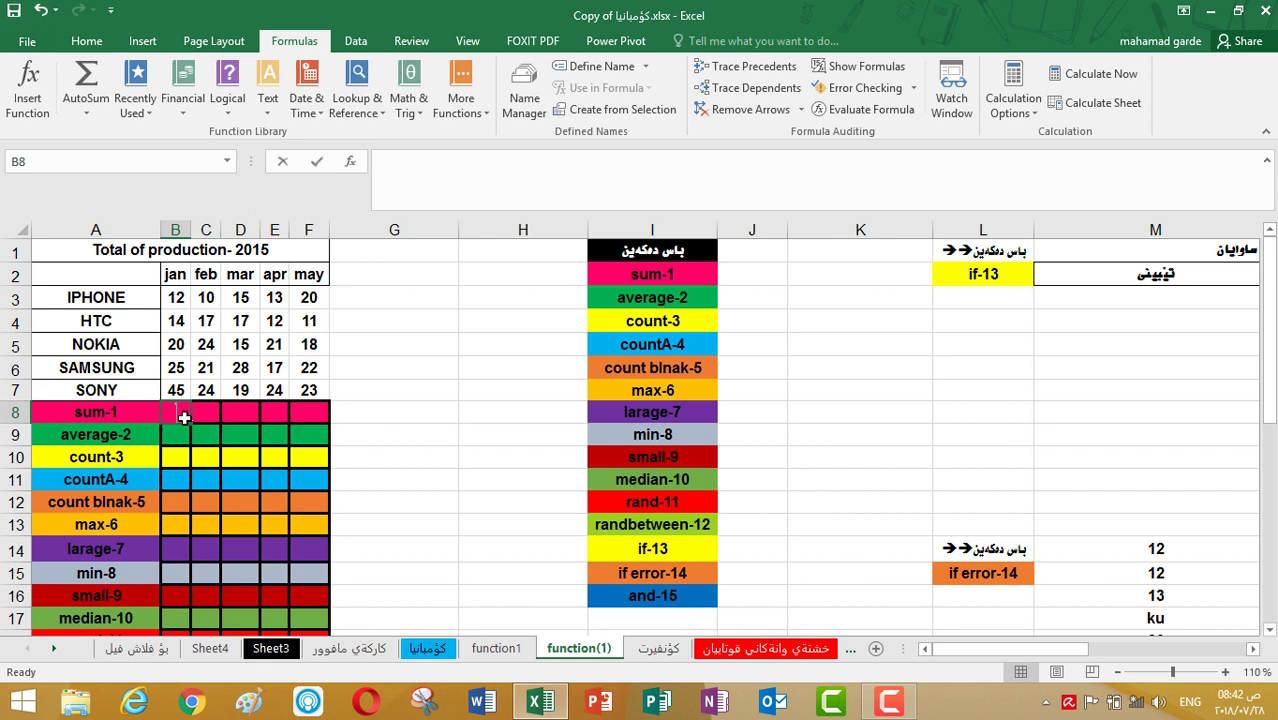
type("=")
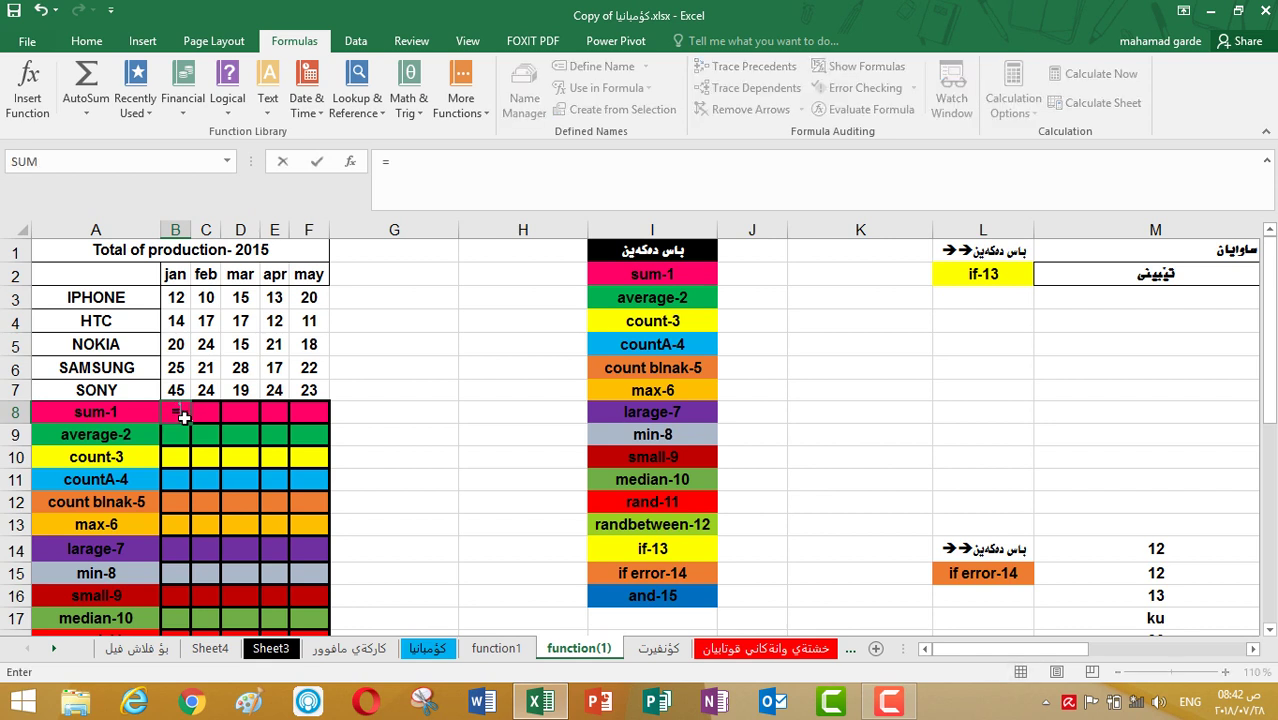
type("su")
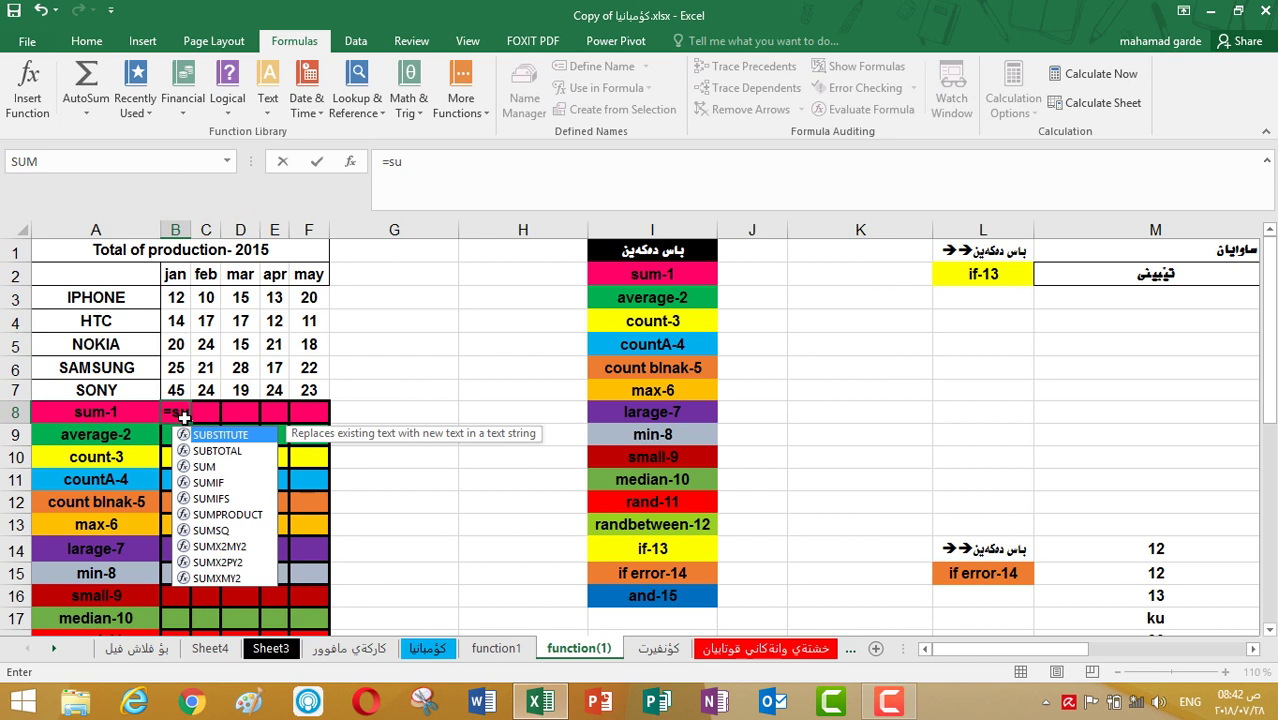
type("m")
double_click(198, 435)
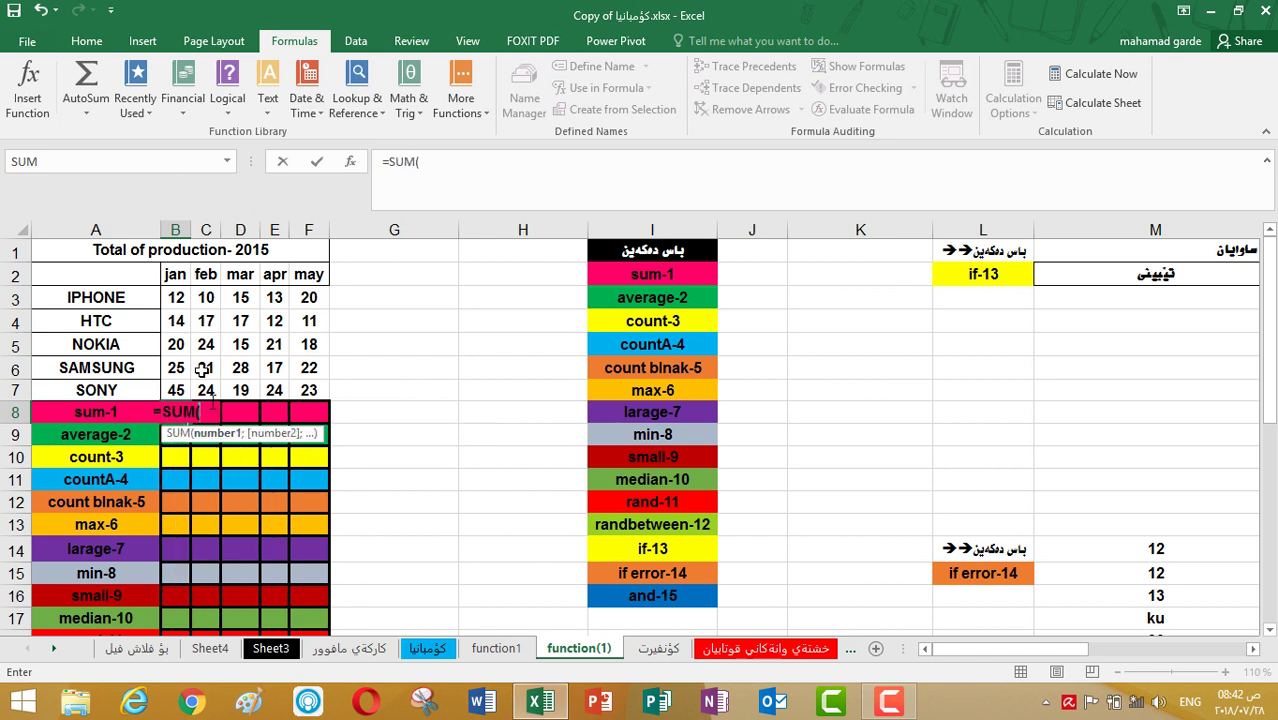
left_click_drag(177, 297, 177, 390)
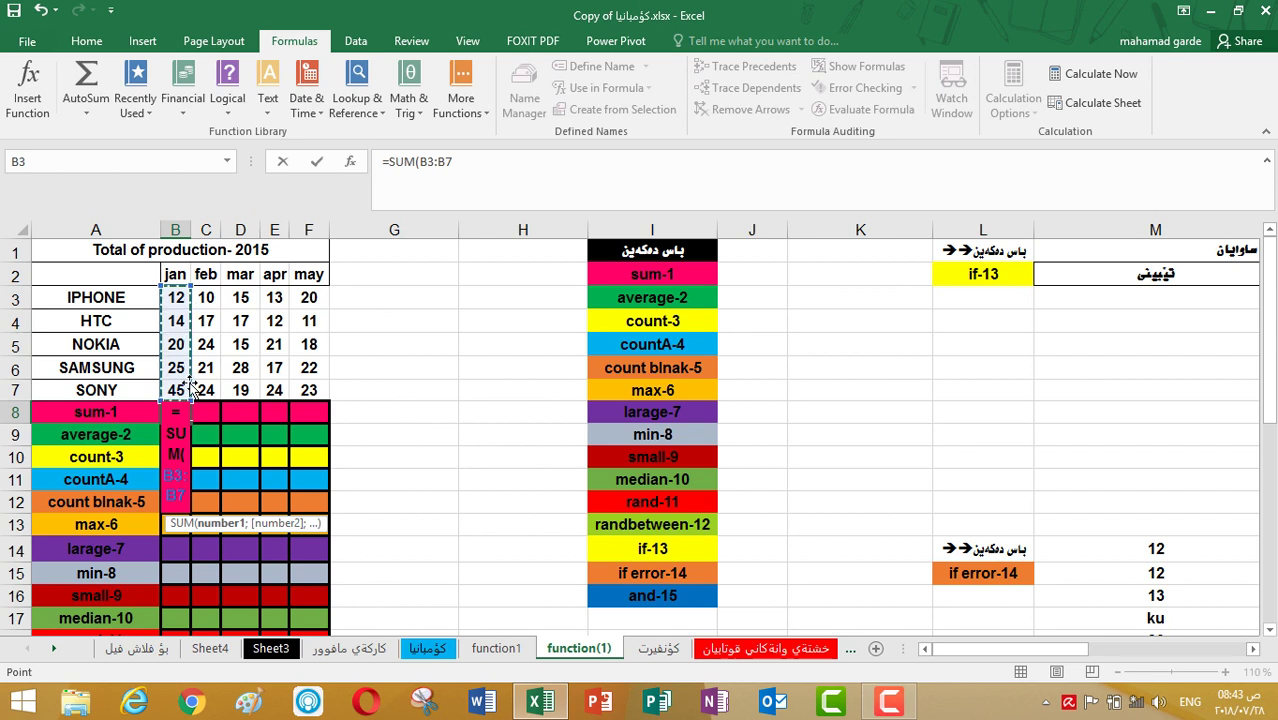
key("Return")
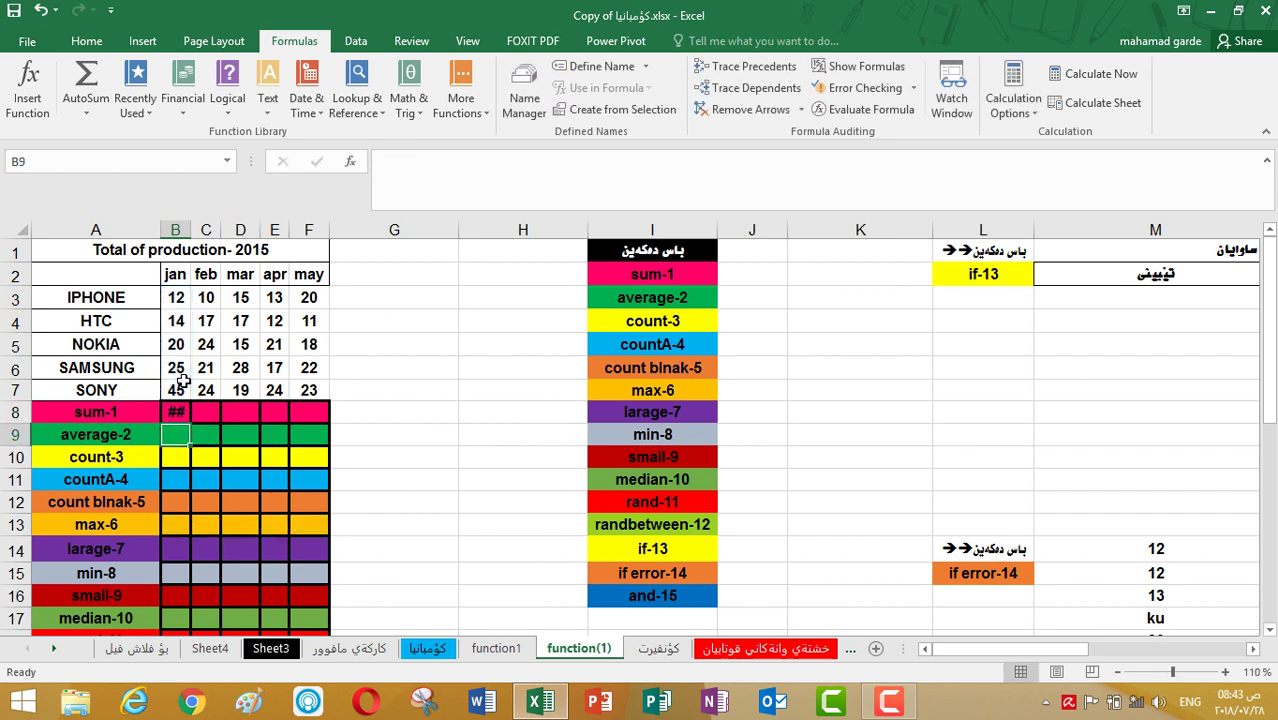
left_click(181, 412)
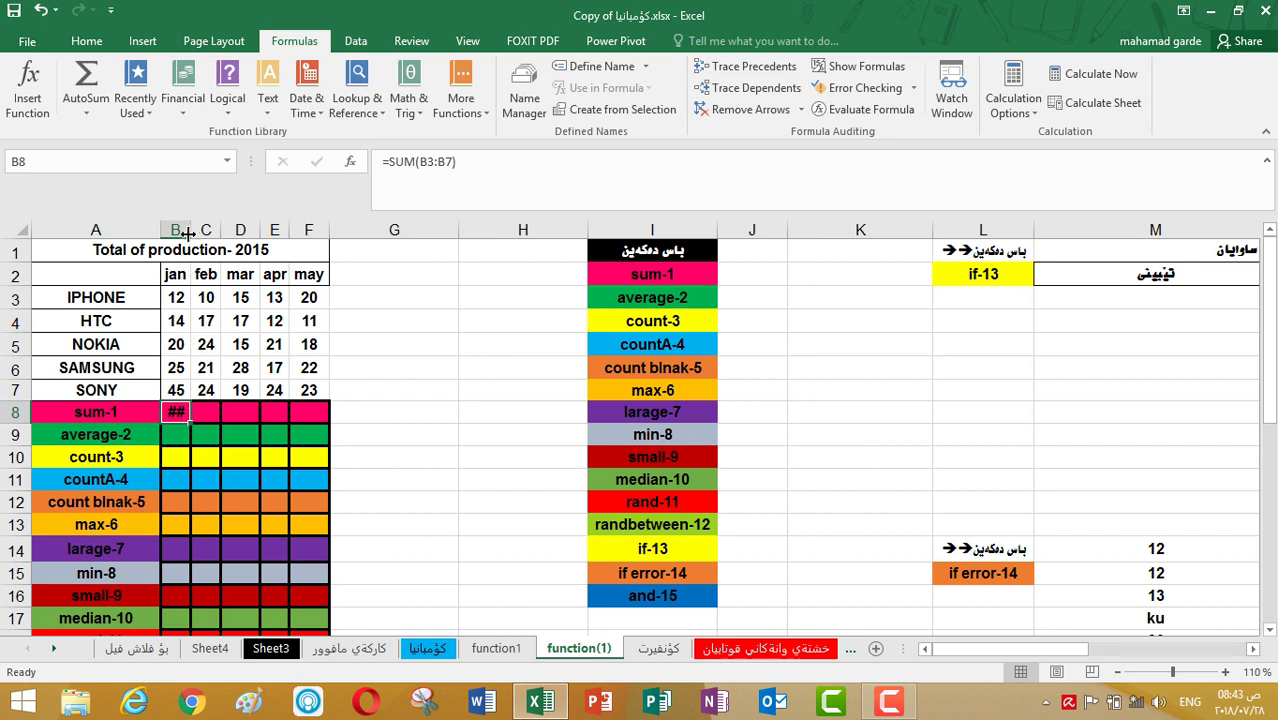
left_click_drag(191, 231, 197, 231)
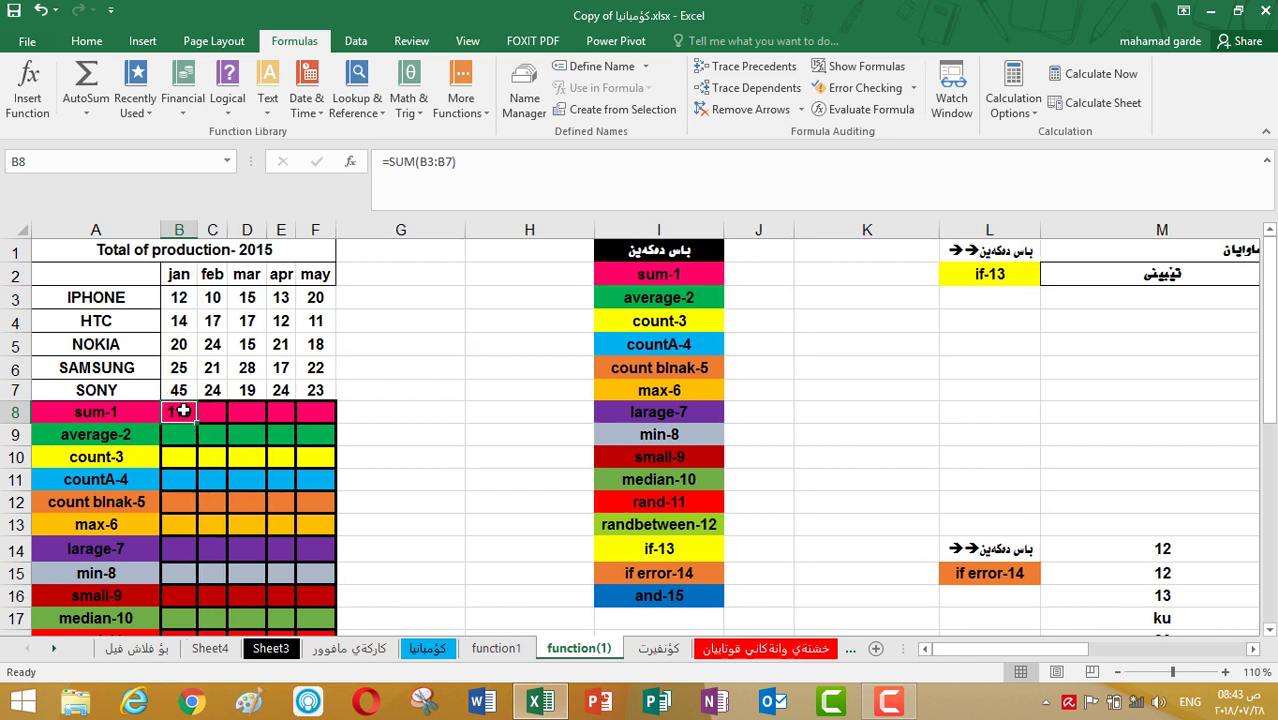
Review the function arguments of the SUM formula in B8 and close the dialog without changes.
left_click(211, 413)
left_click(186, 412)
left_click(350, 161)
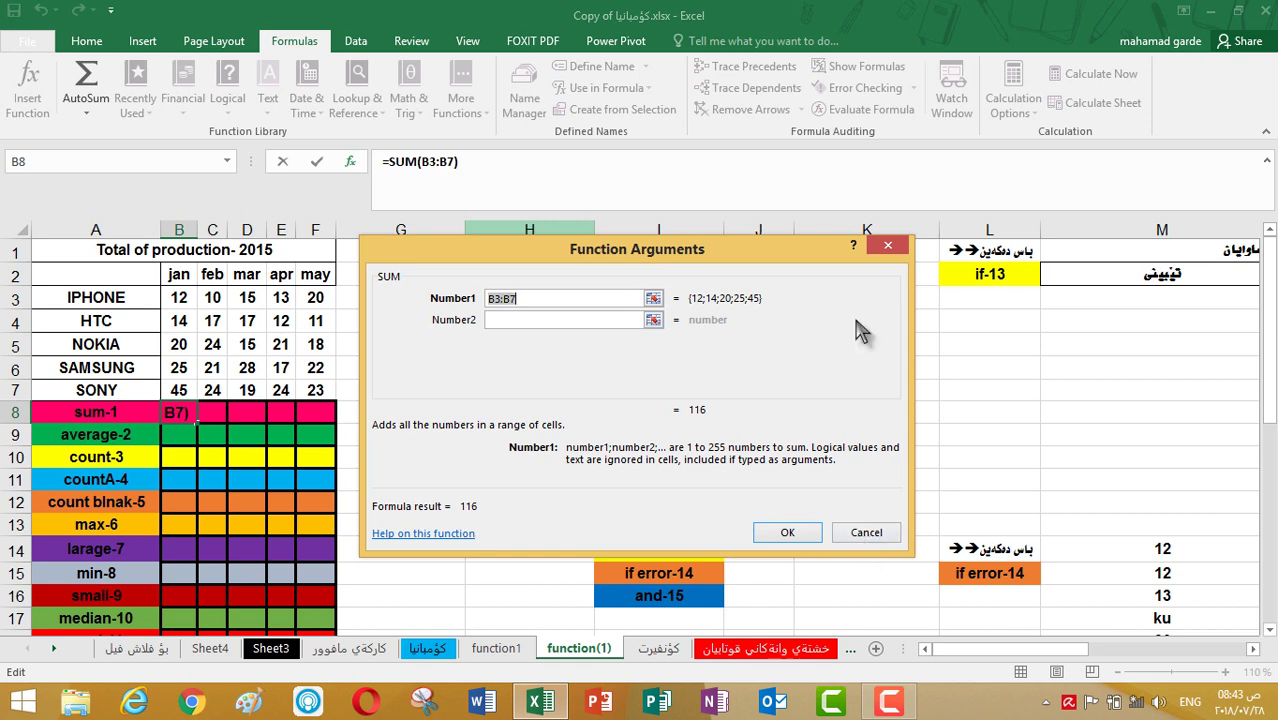
left_click(886, 246)
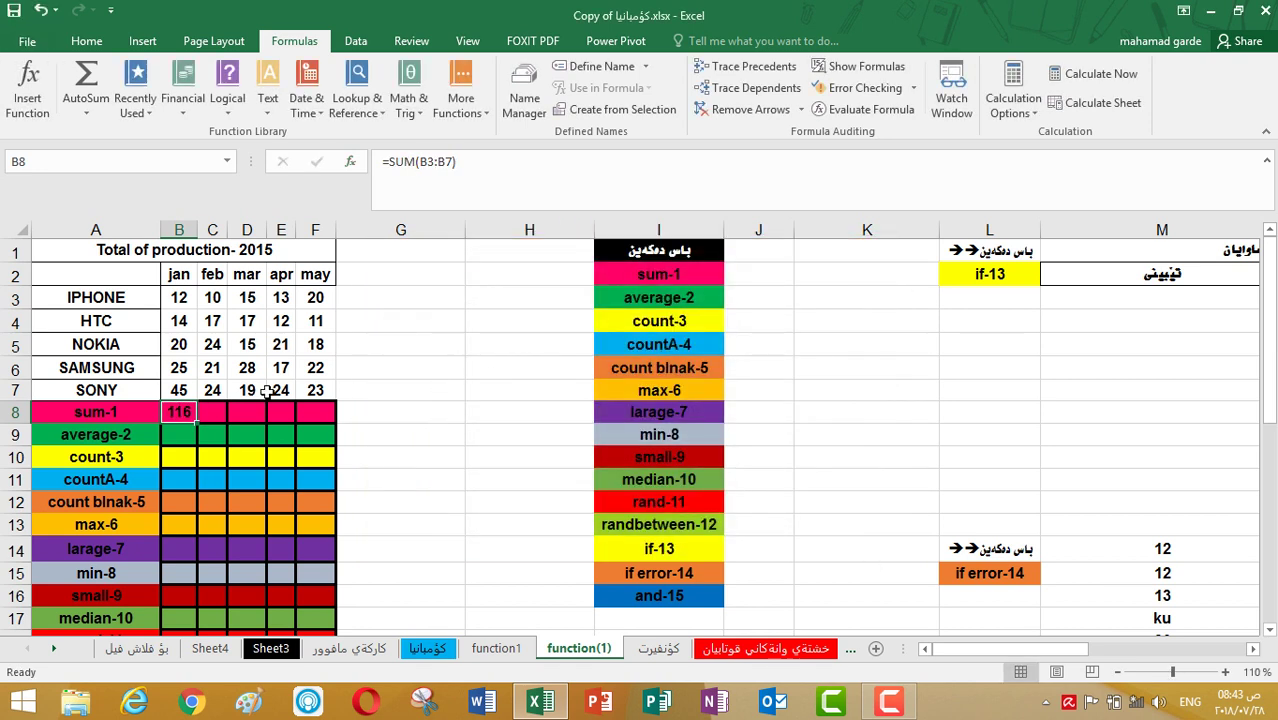
Set SONY's jan production to 21 and fill the SUM formula from B8 across to F8.
left_click(188, 389)
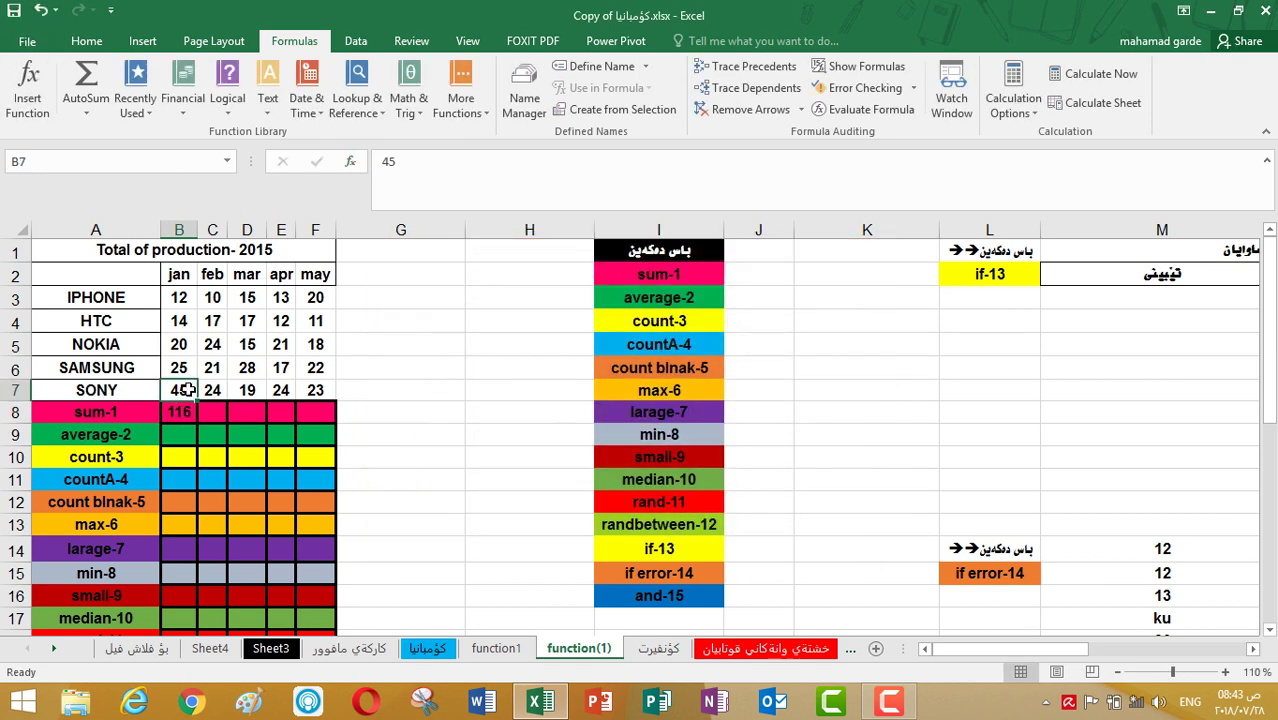
type("21")
key("Return")
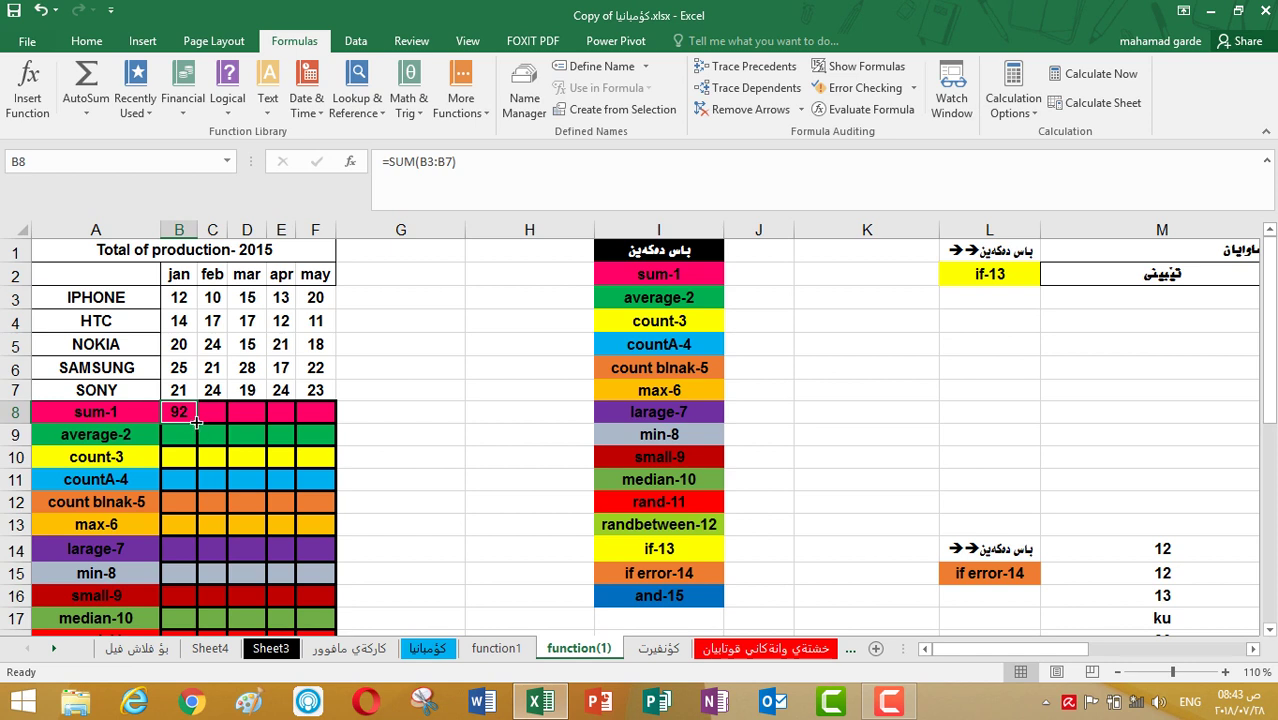
left_click_drag(196, 422, 320, 423)
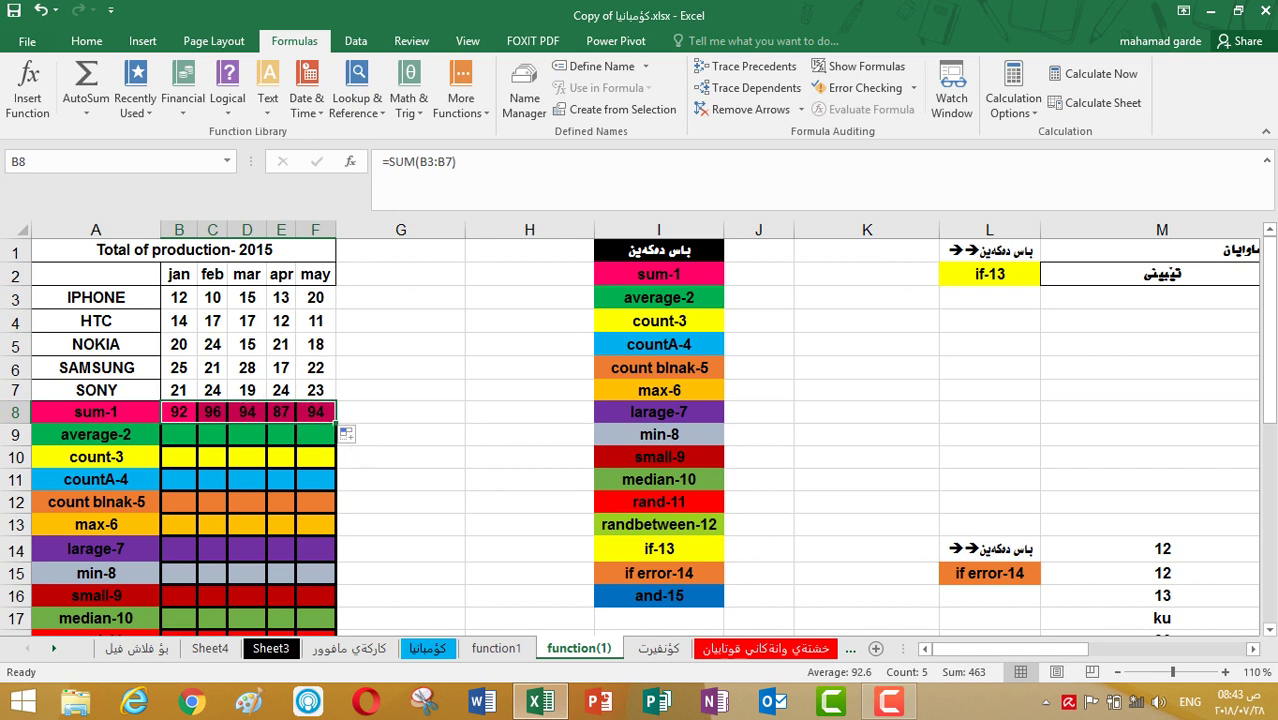
Set NOKIA's mar production in D5 to 4.
left_click(253, 346)
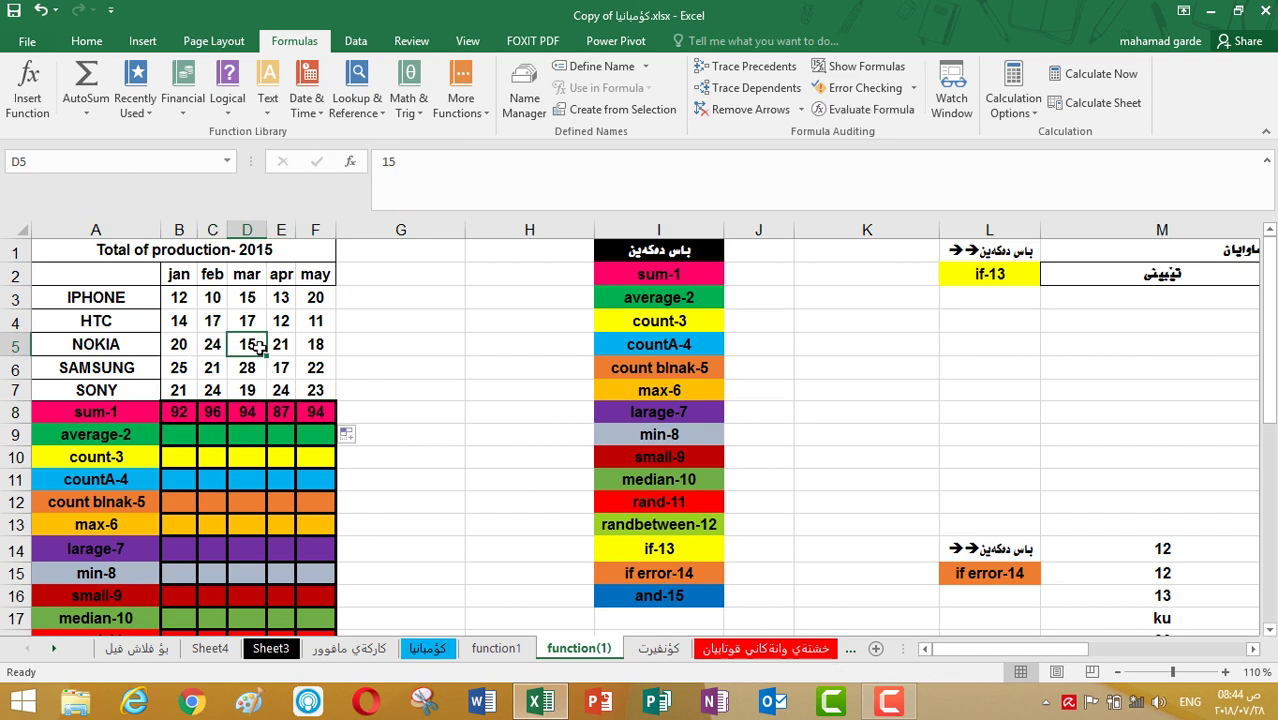
type("4")
left_click(262, 368)
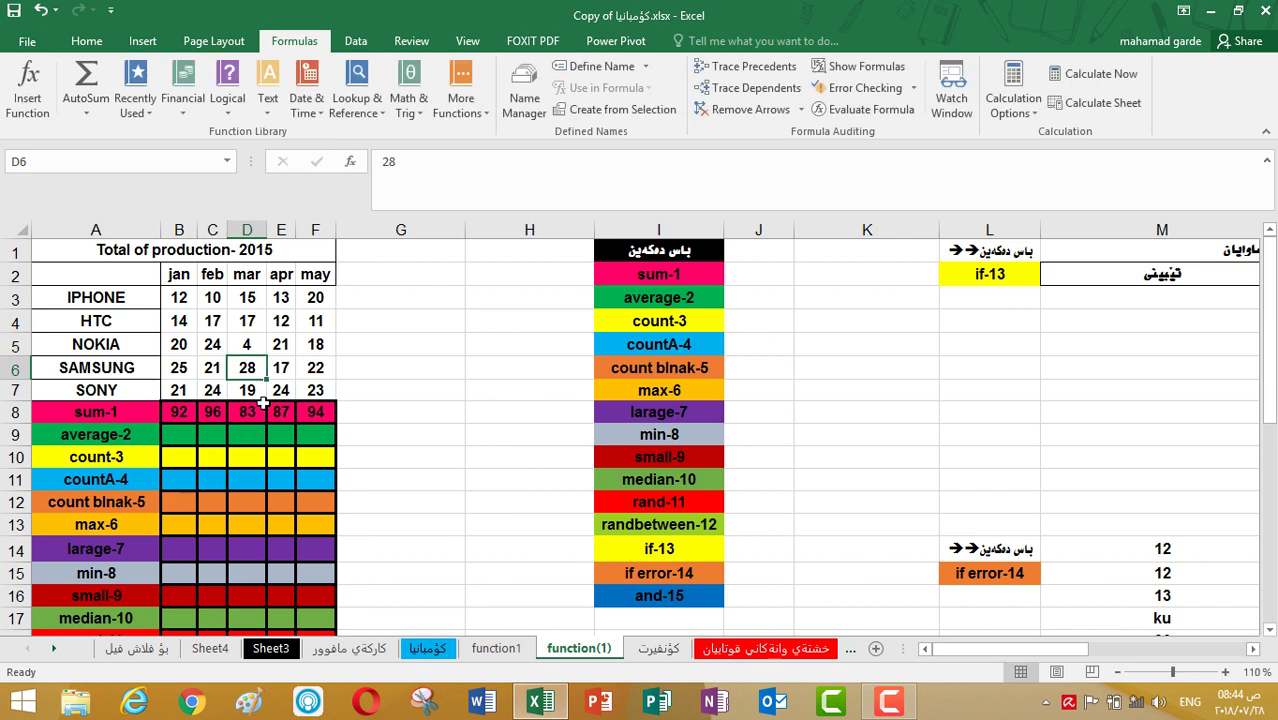
left_click(258, 344)
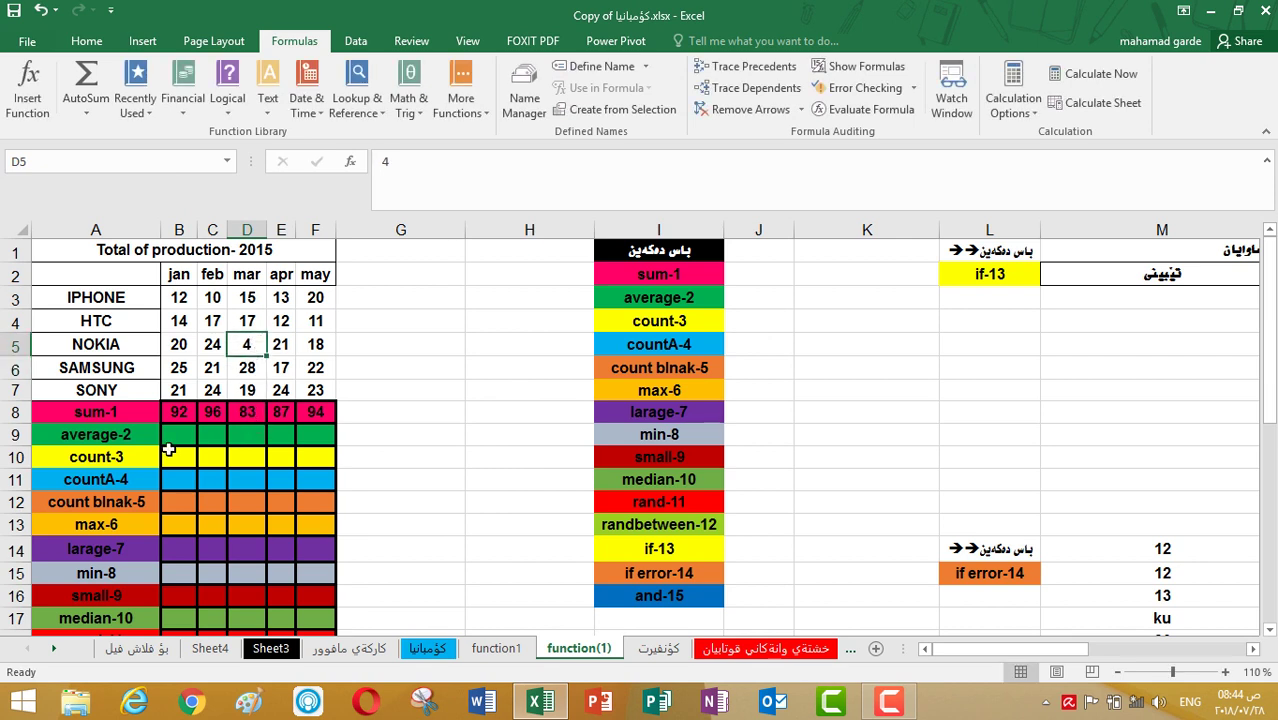
Calculate the average jan production in B9 with the formula =AVERAGE(B3:B7).
left_click(176, 443)
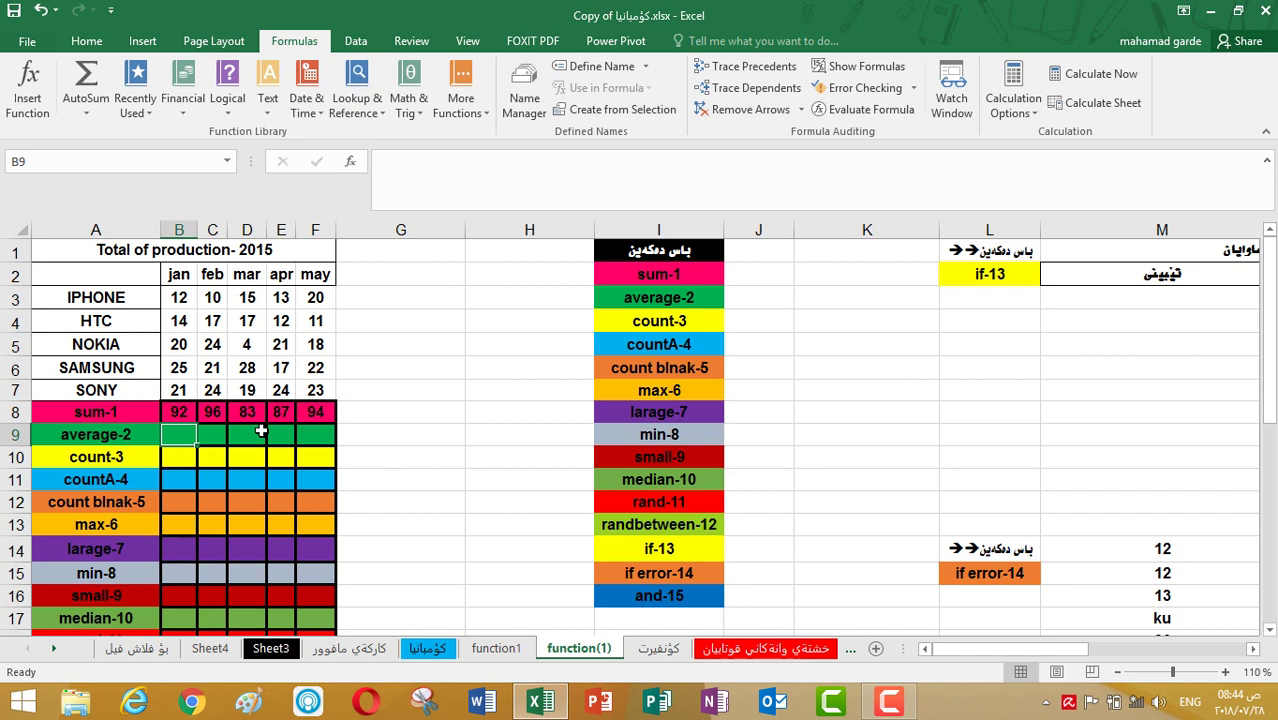
type("=")
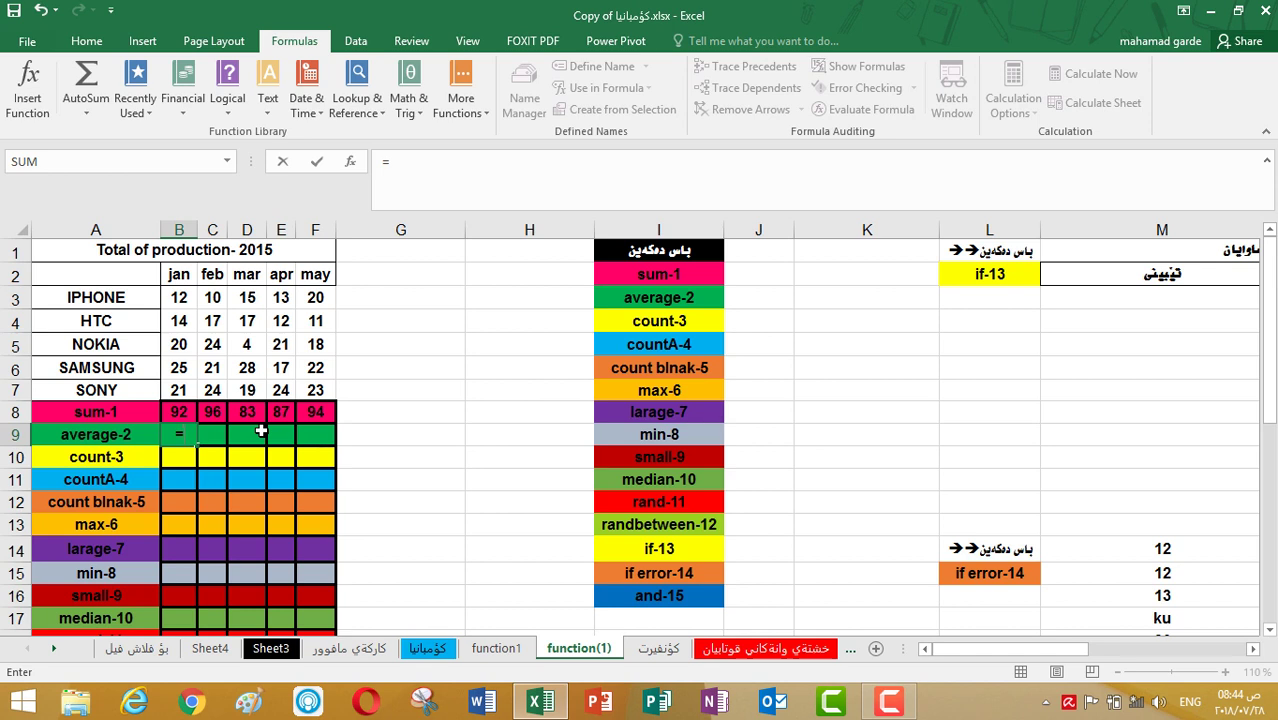
type("a")
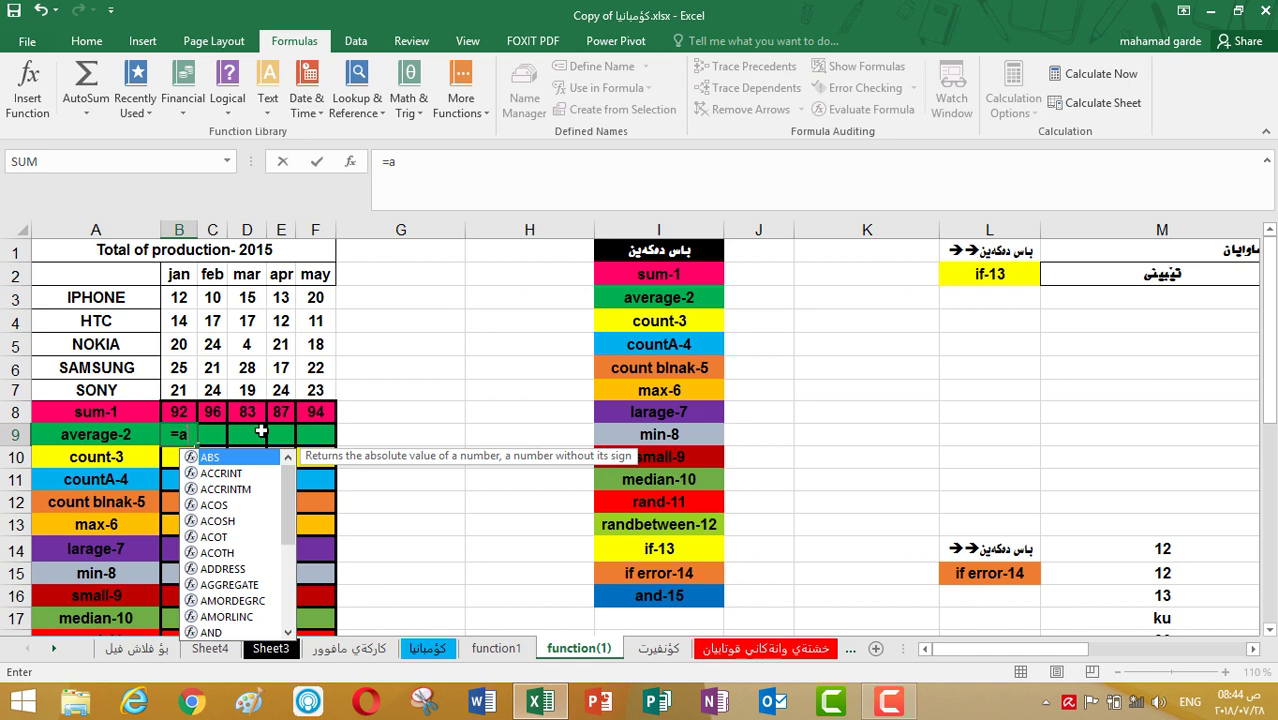
type("ver")
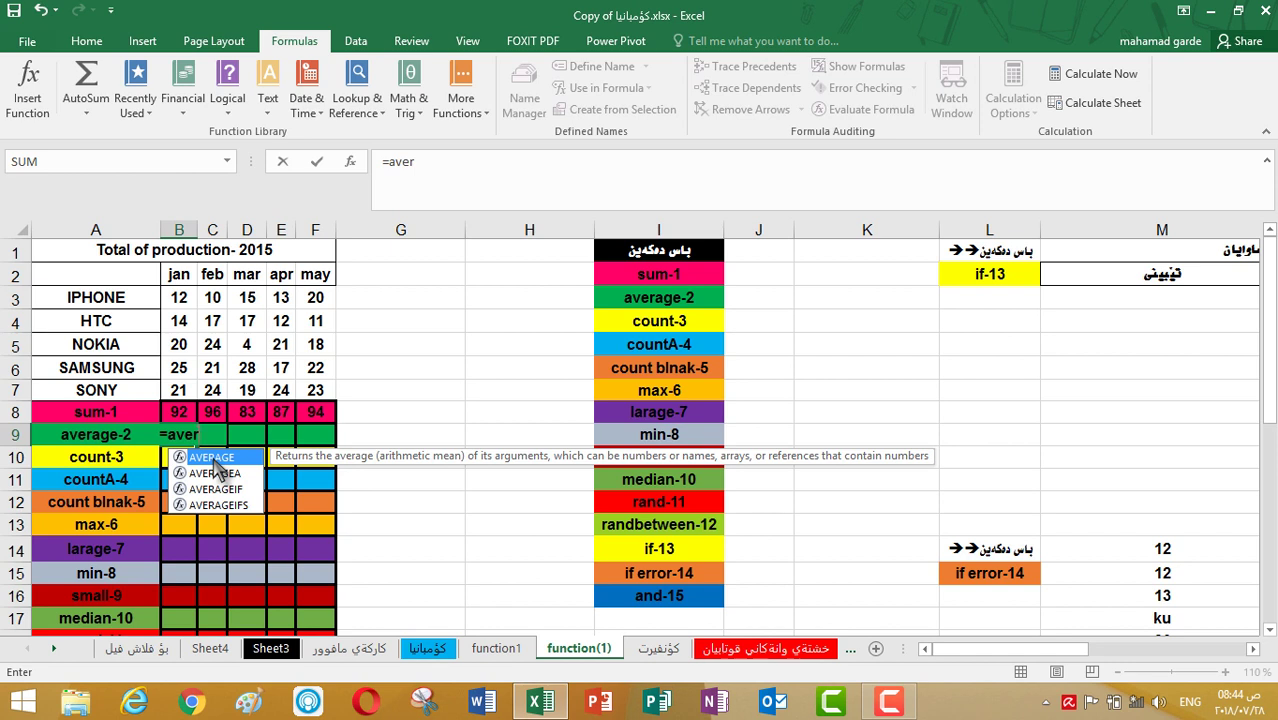
double_click(213, 460)
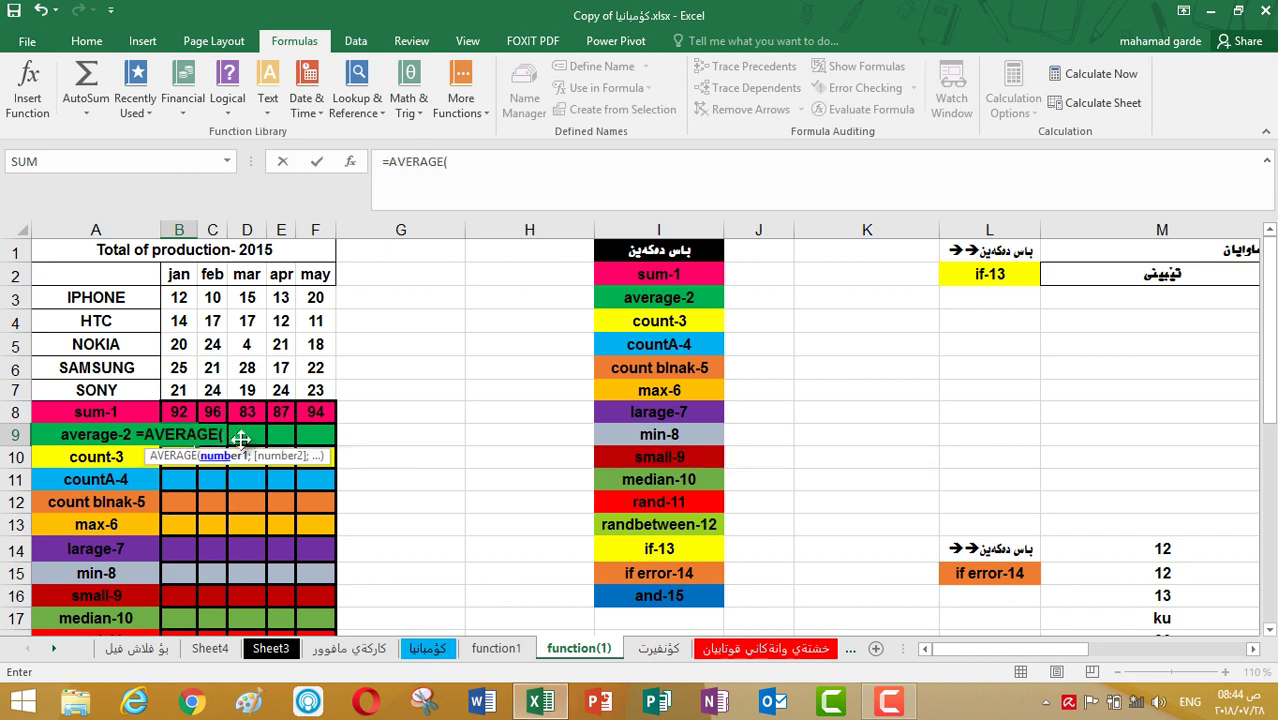
left_click_drag(179, 298, 179, 395)
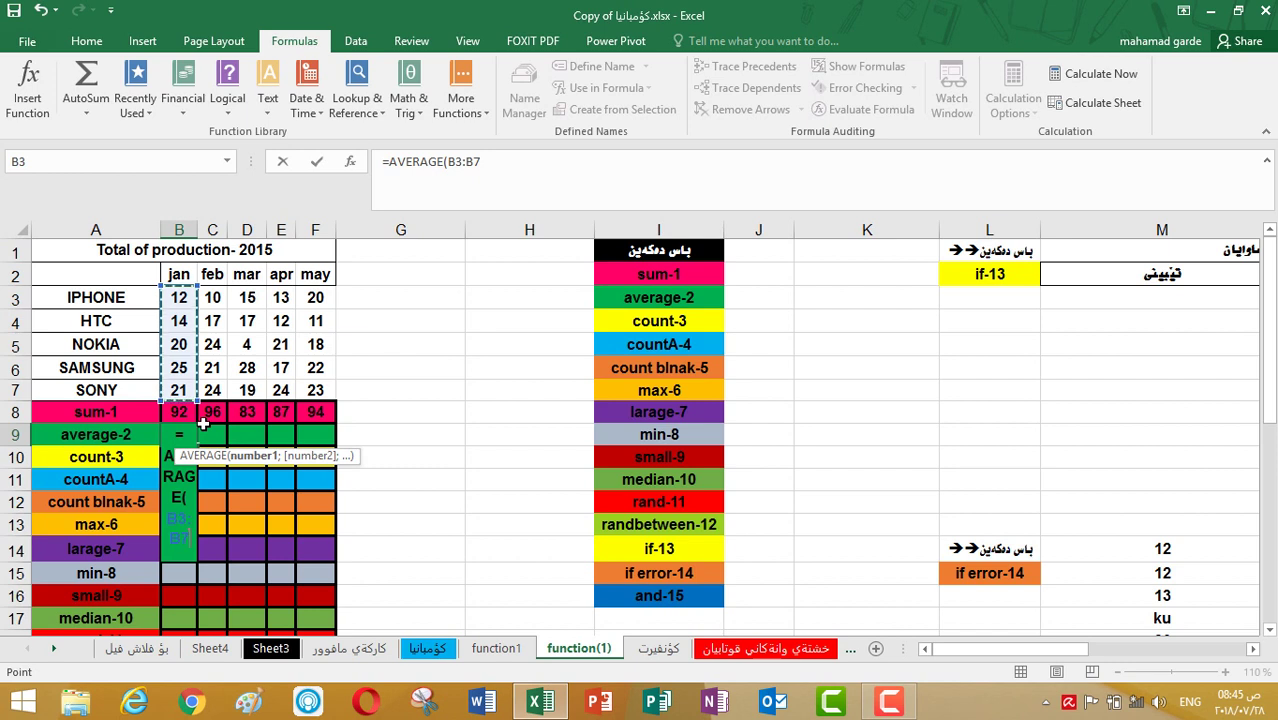
key("Return")
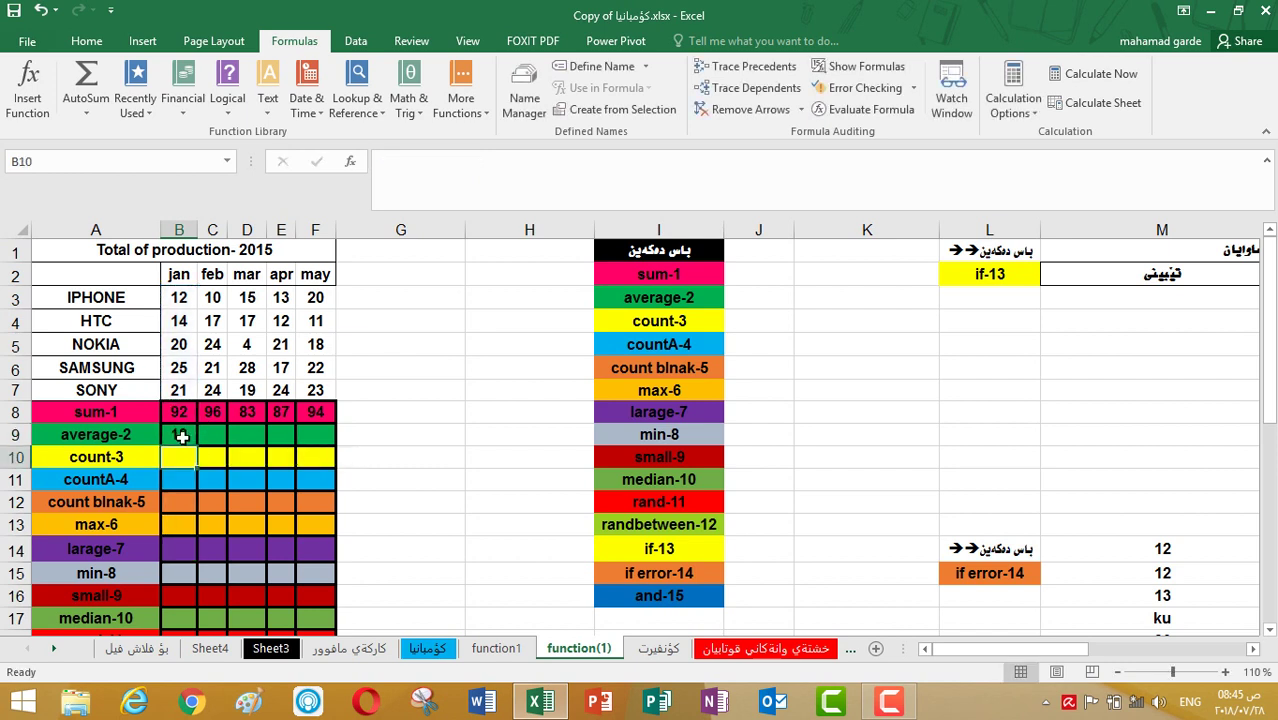
left_click(182, 436)
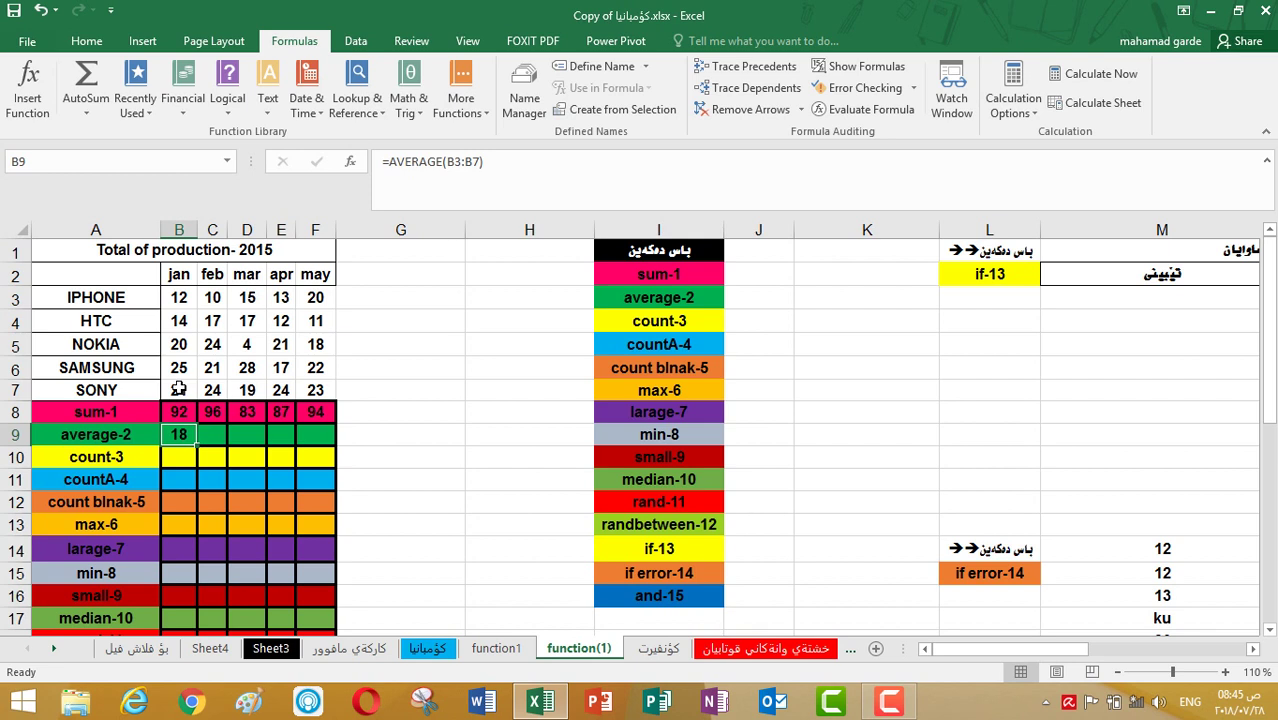
Go through the jan production values in column B that feed the average, ending at the formula in B9.
left_click(178, 389)
key("Up")
key("Up")
key("Up")
key("Up")
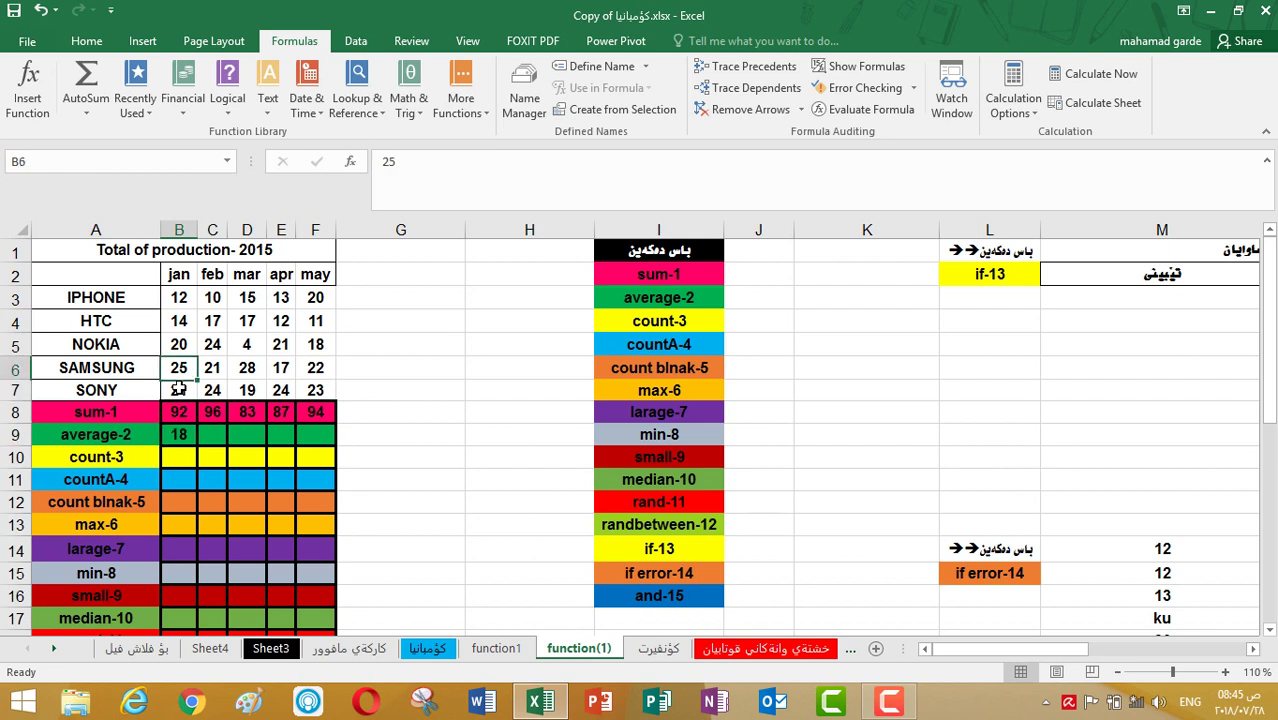
key("Down")
key("Down")
key("Down")
key("Down")
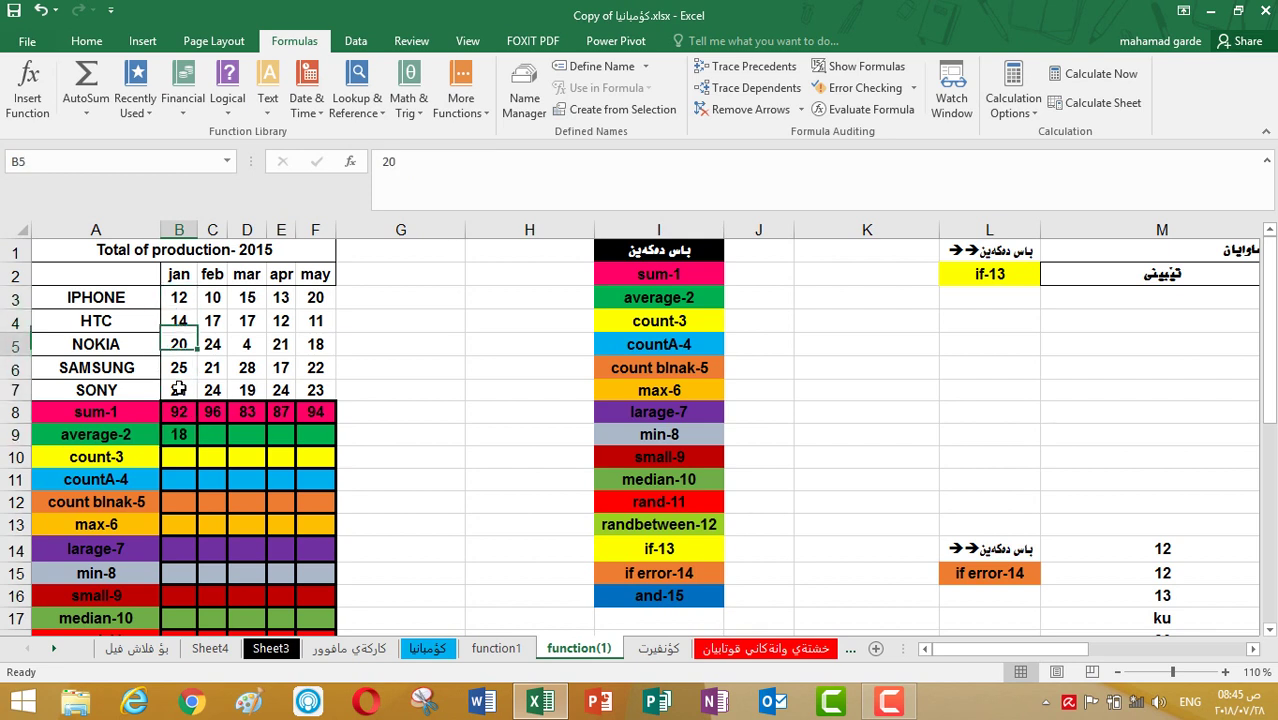
key("Up")
key("Up")
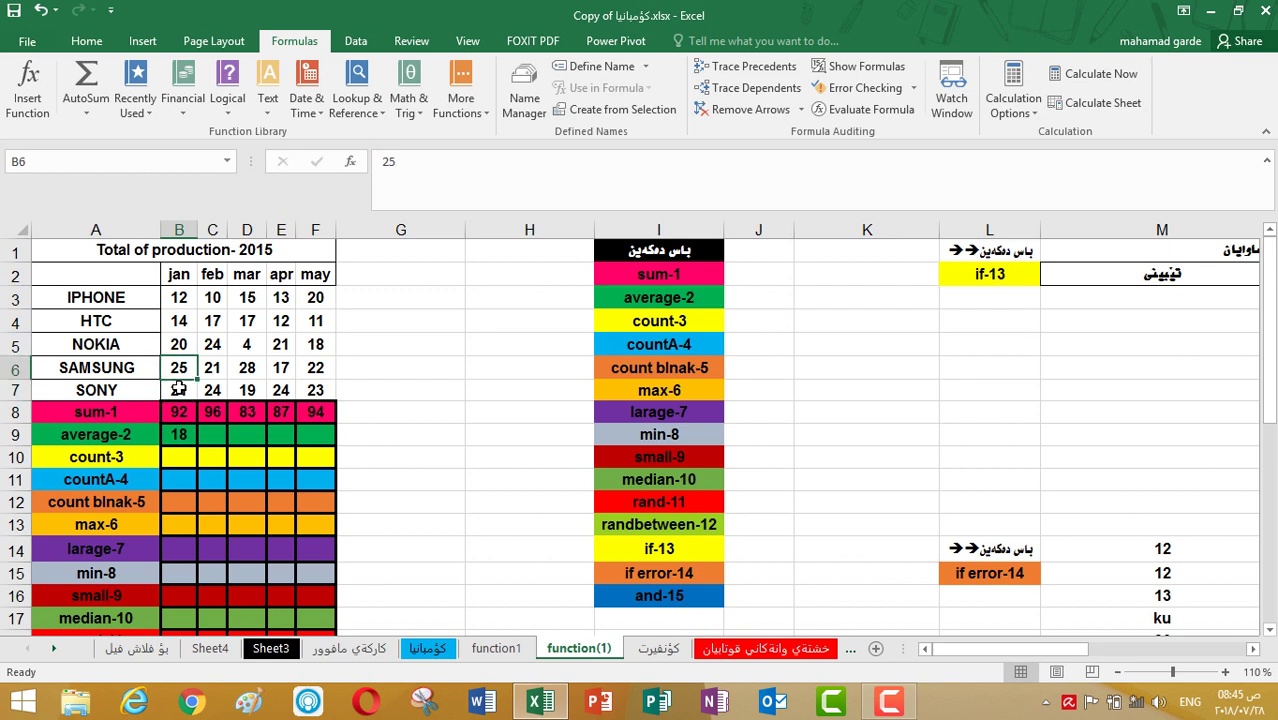
key("Down")
key("Down")
key("Up")
key("Up")
key("Down")
key("Down")
key("Up")
key("Up")
key("Down")
key("Down")
key("Up")
key("Down")
key("Down")
key("Down")
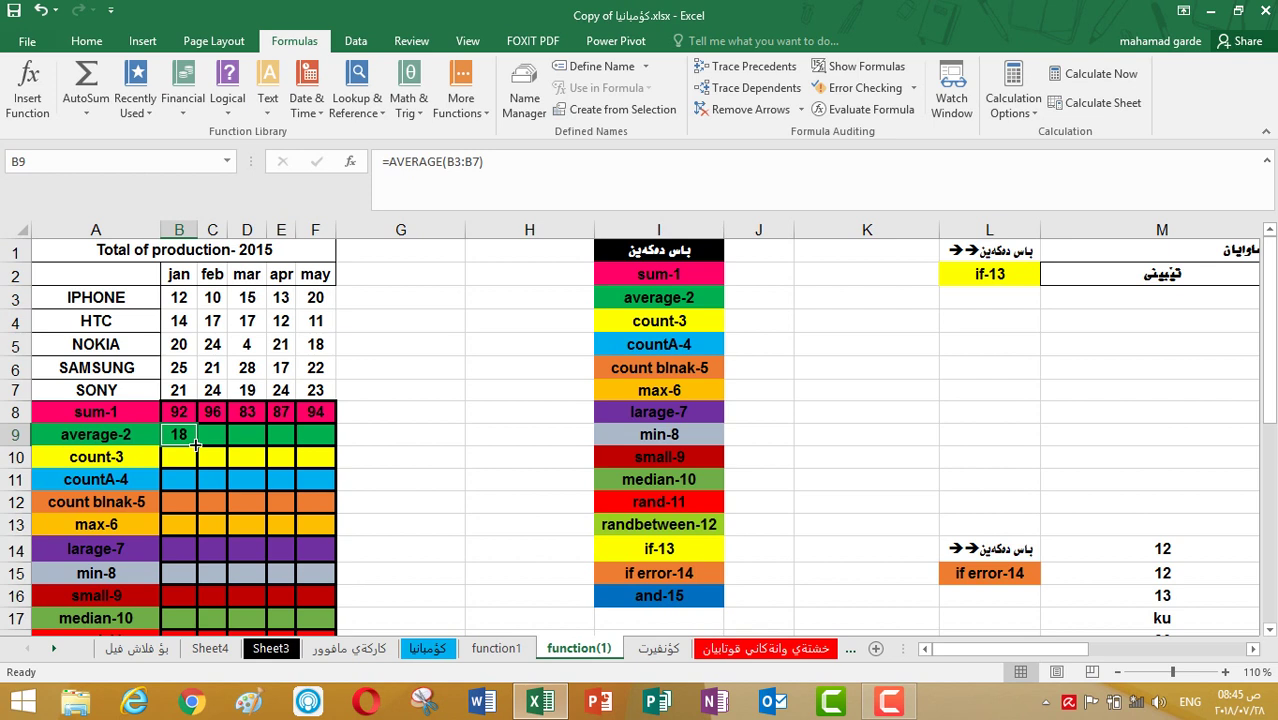
Fill the AVERAGE formula from B9 across the average row to F9.
left_click_drag(197, 444, 323, 440)
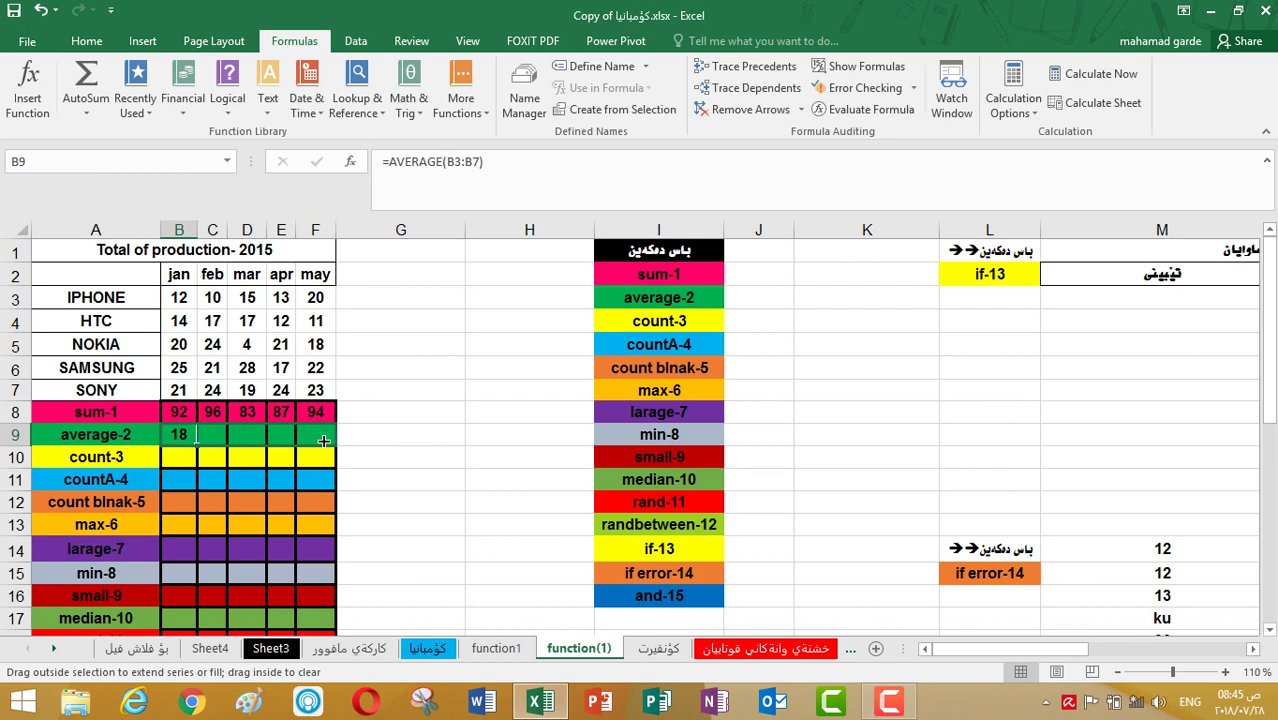
left_click_drag(323, 440, 323, 440)
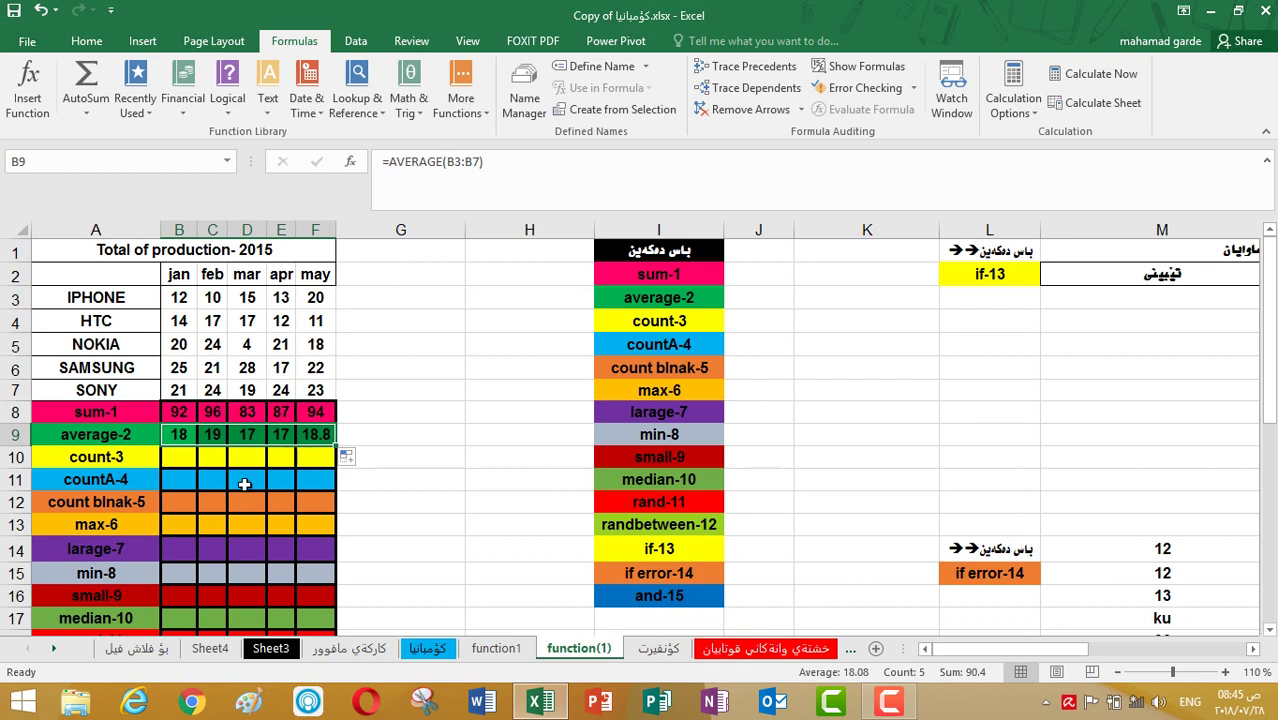
left_click(183, 456)
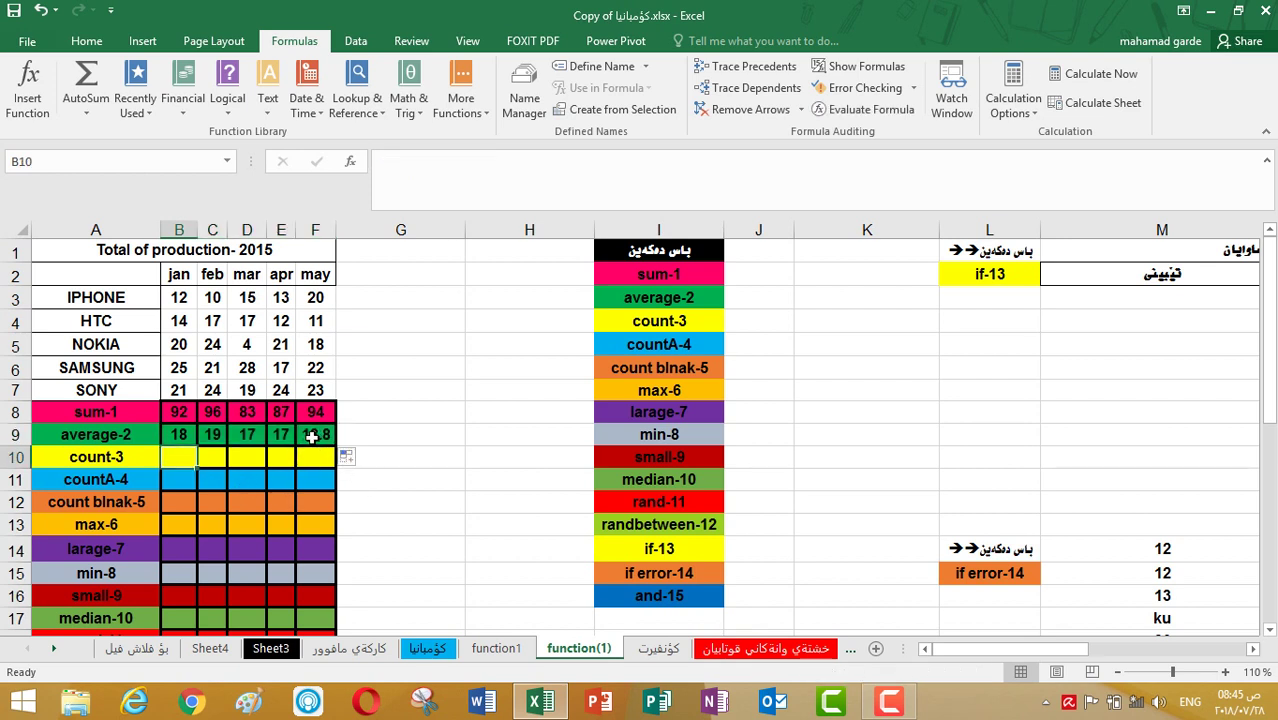
Compare the AVERAGE formulas for mar and apr in D9 and E9 and check the mar production values.
left_click(256, 364)
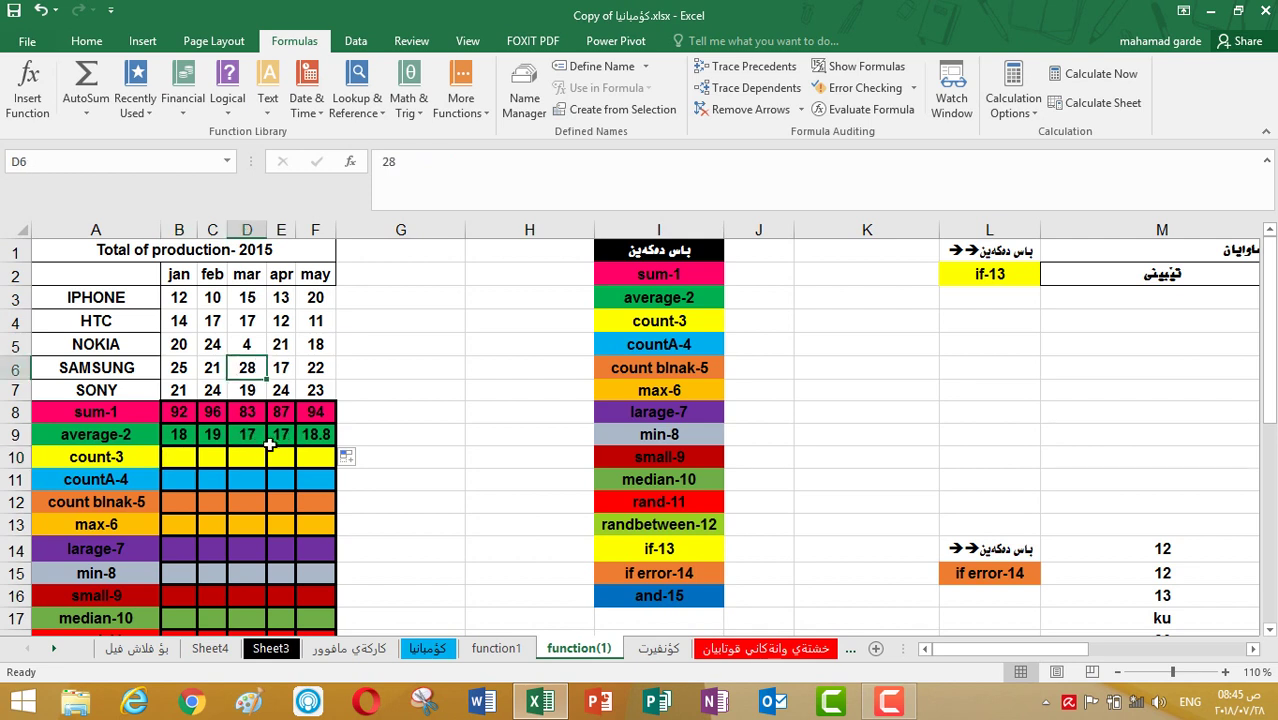
left_click(277, 434)
left_click(255, 436)
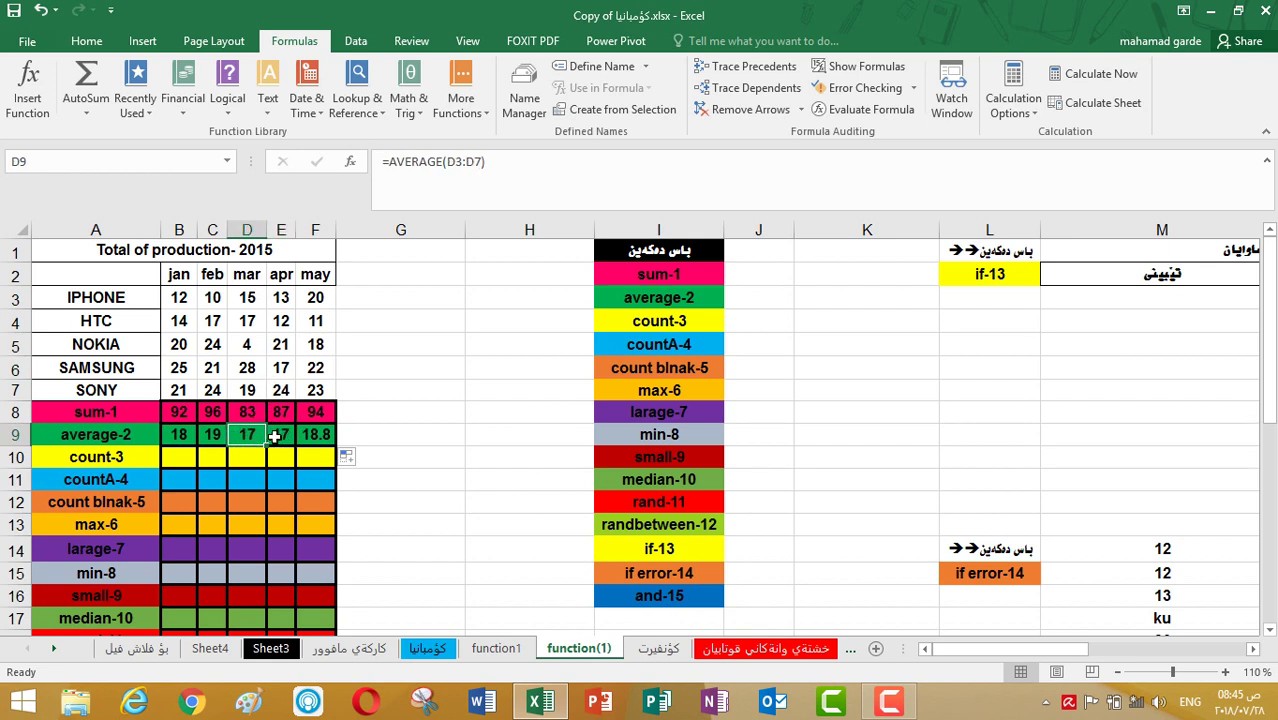
left_click(276, 436)
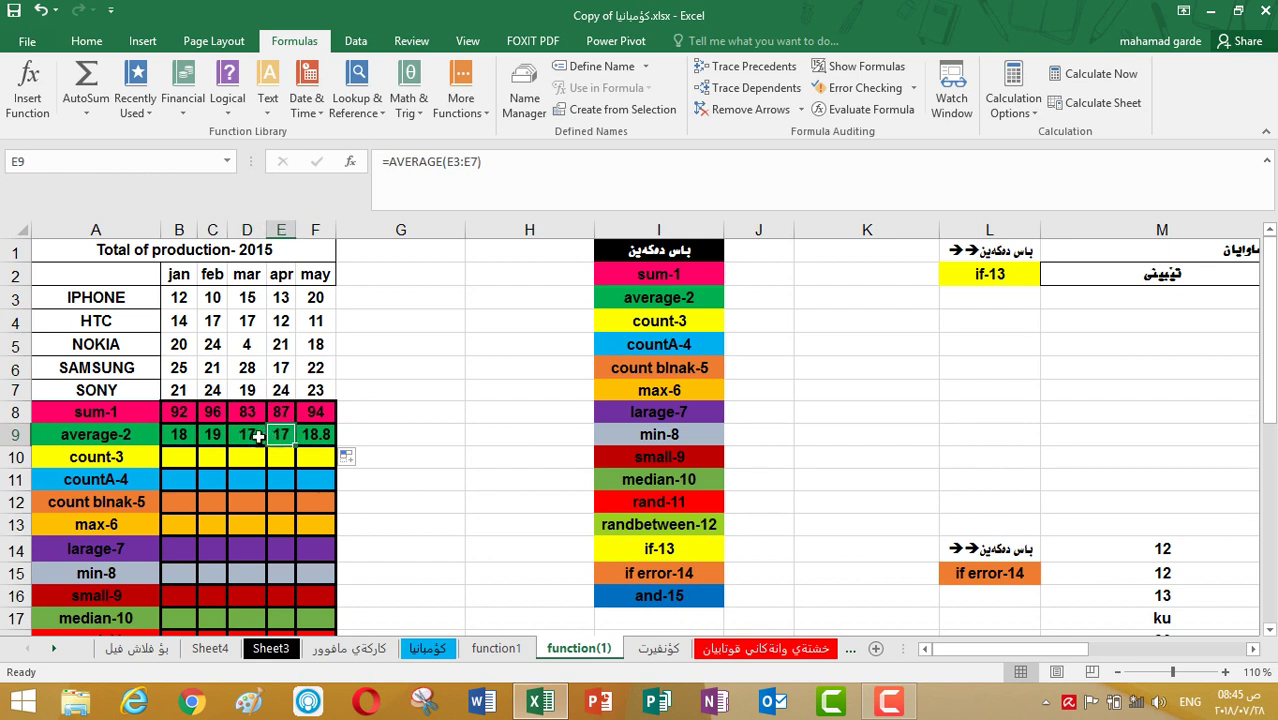
left_click(256, 437)
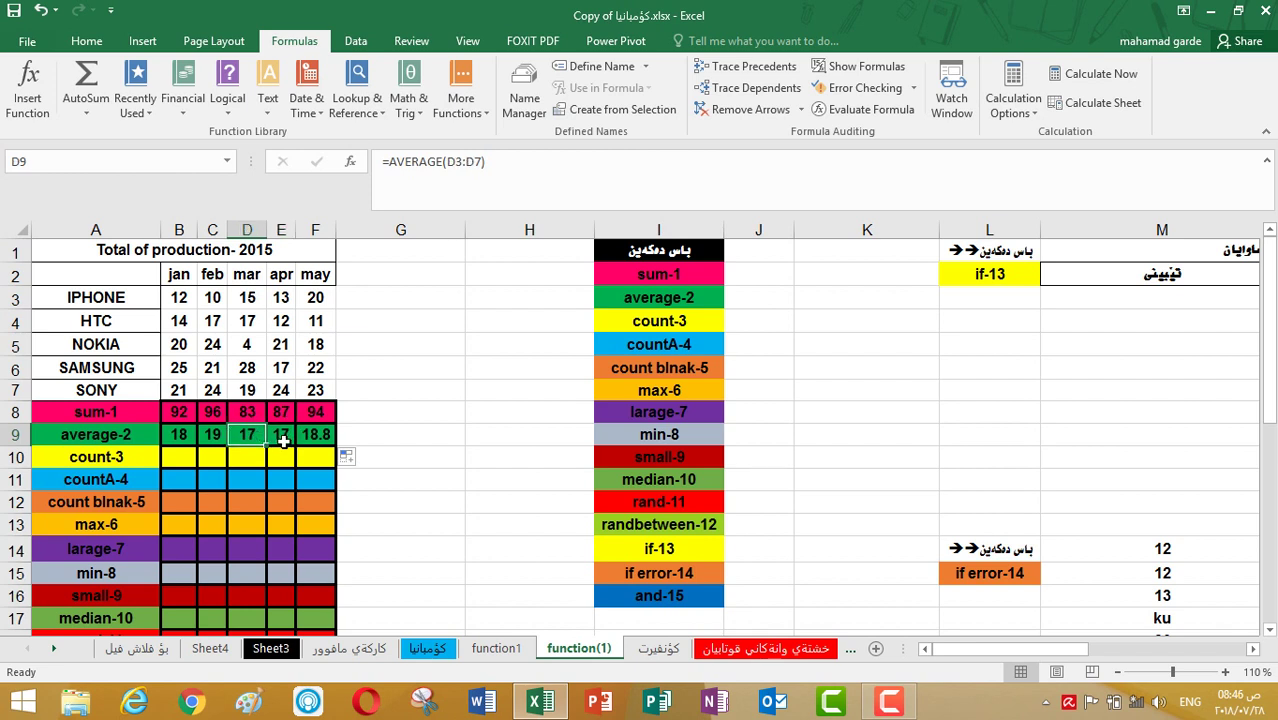
left_click(187, 457)
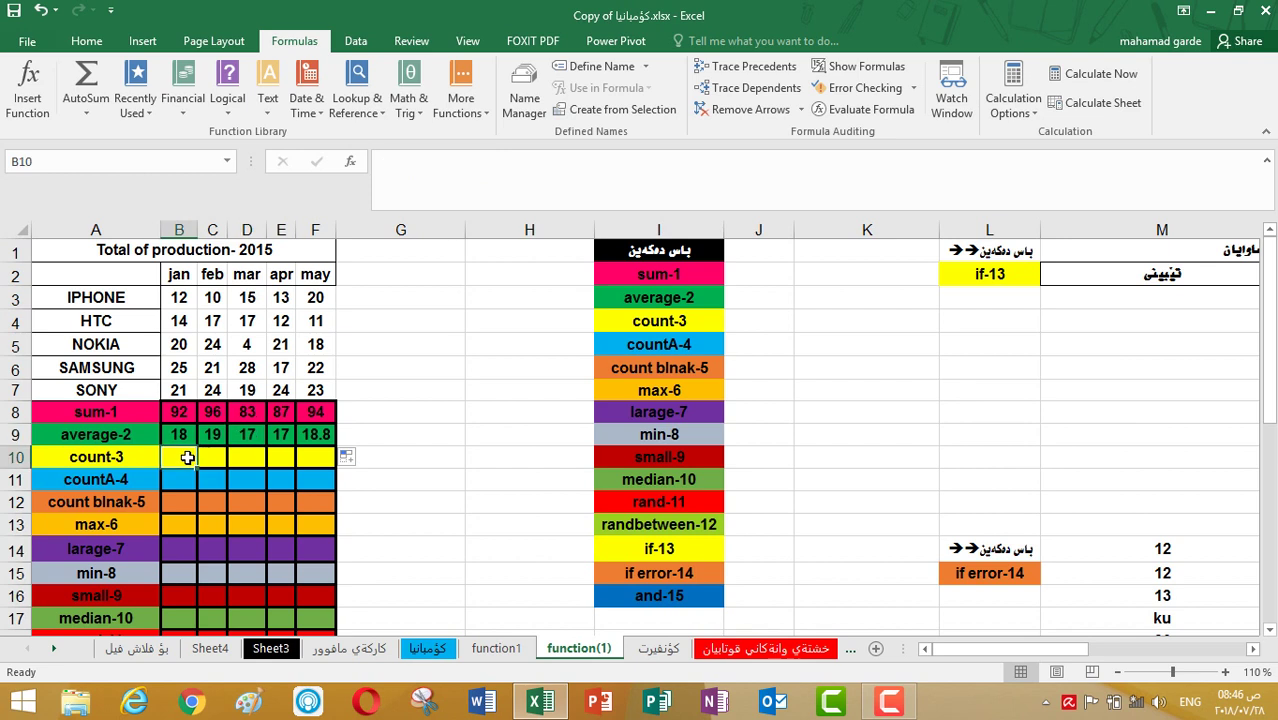
left_click(240, 436)
left_click(257, 388)
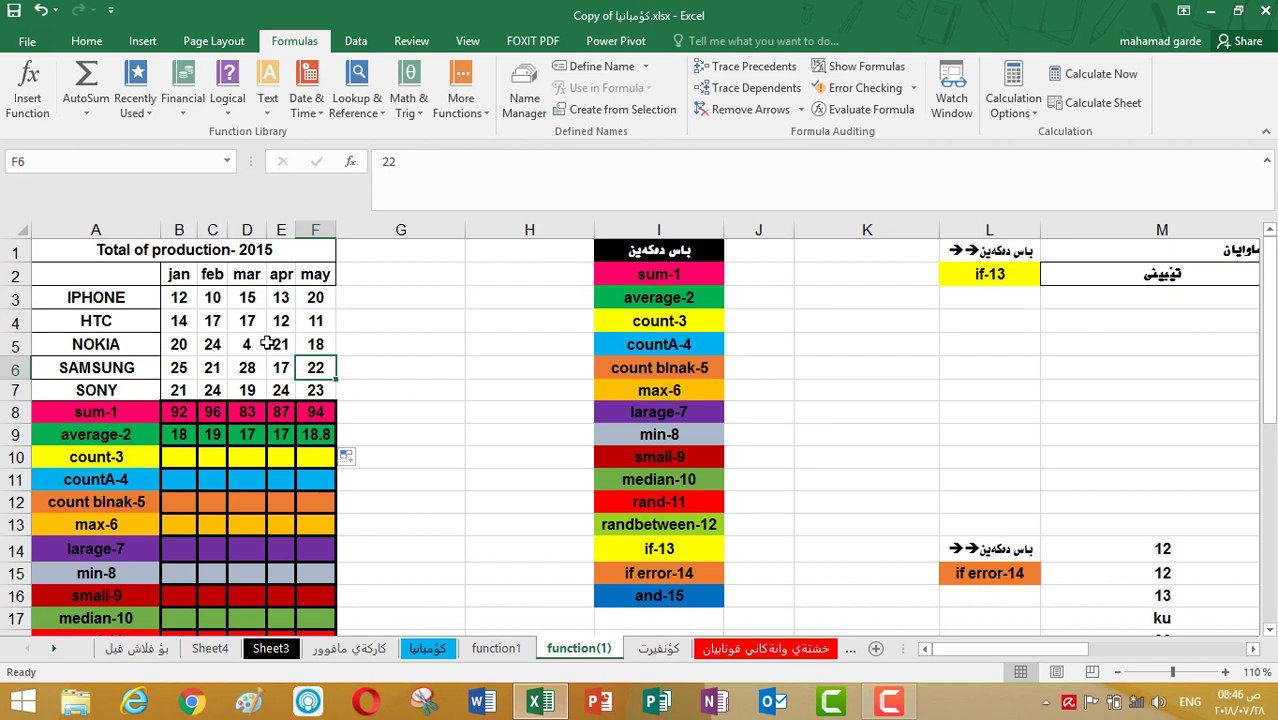
Set NOKIA's mar production in D5 to 23.
left_click(268, 344)
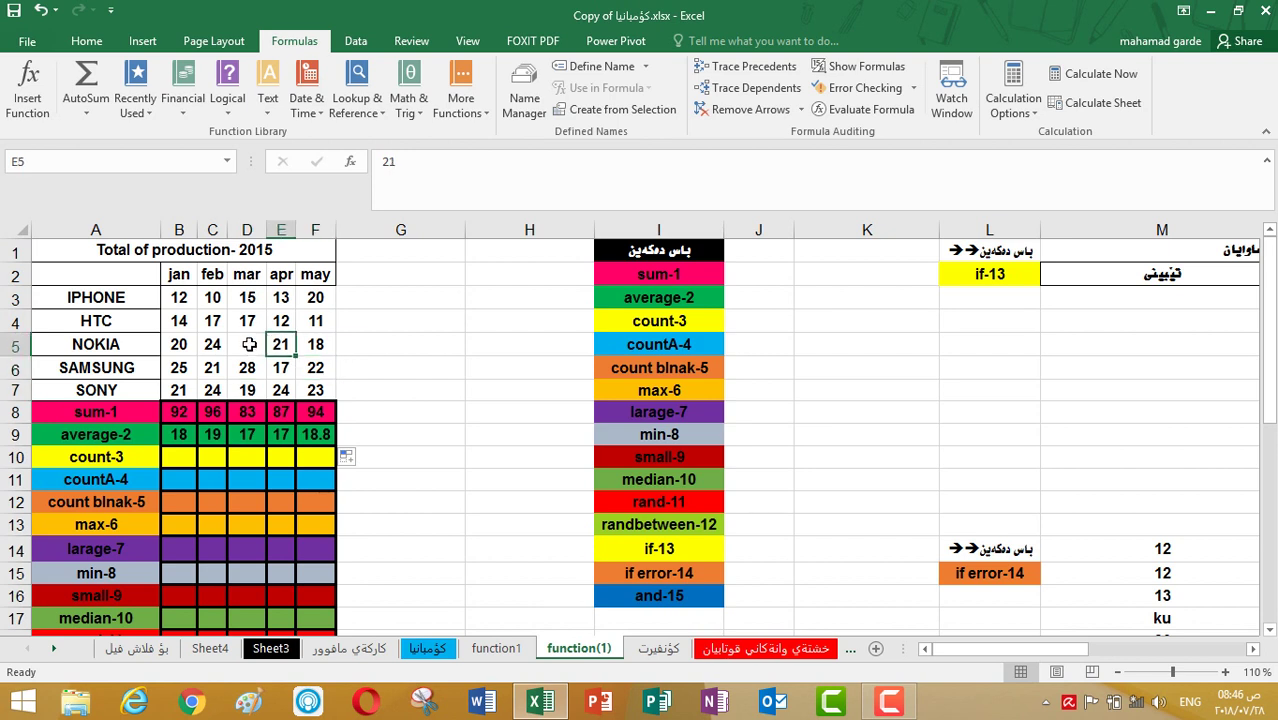
left_click(250, 344)
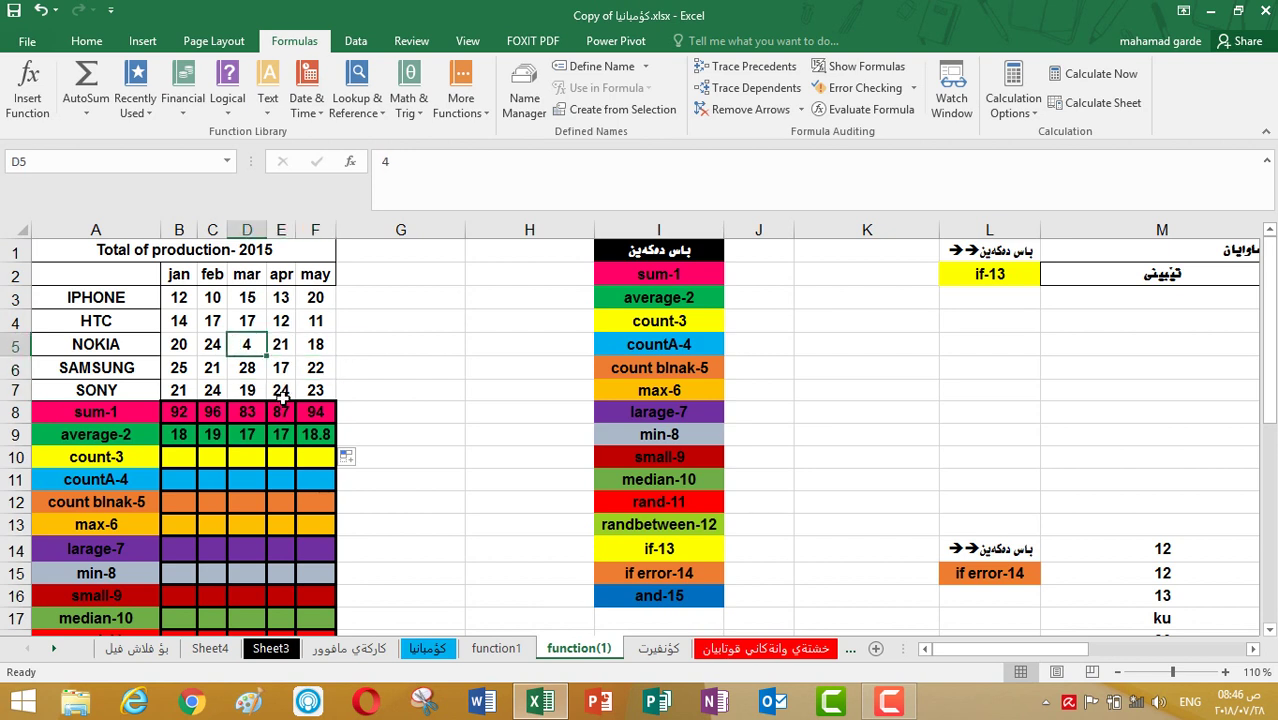
type("23")
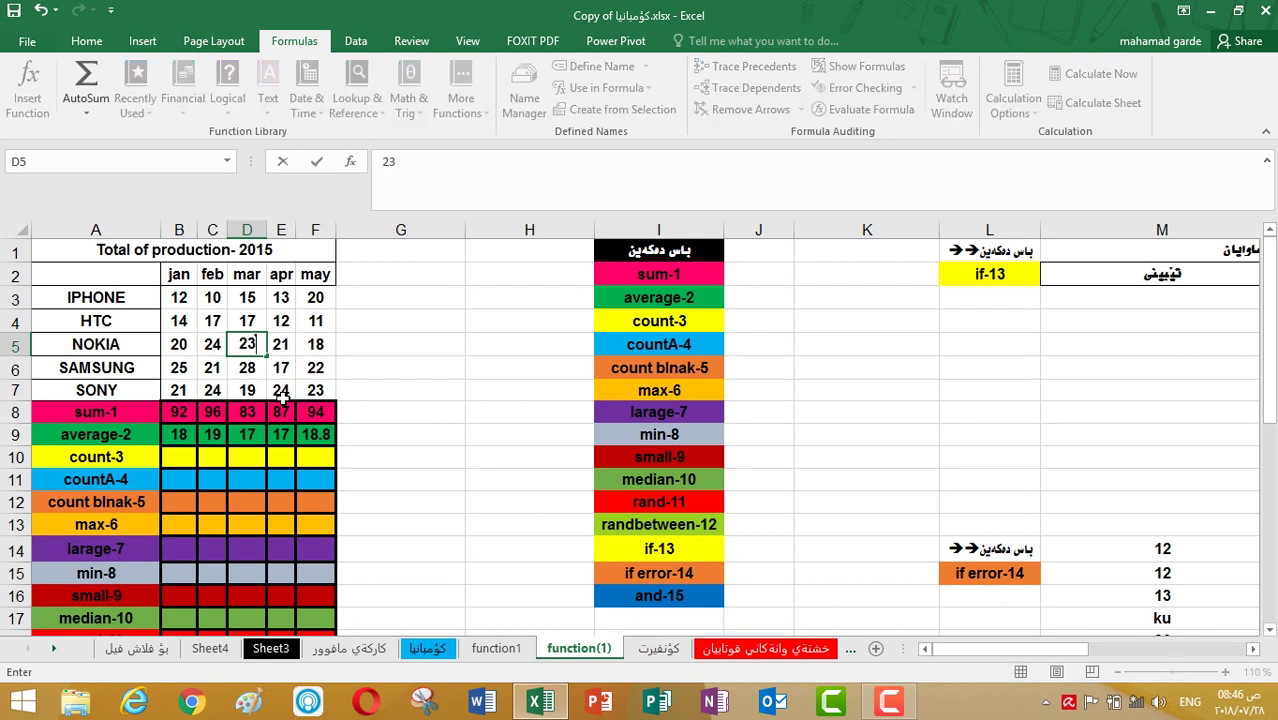
left_click(383, 366)
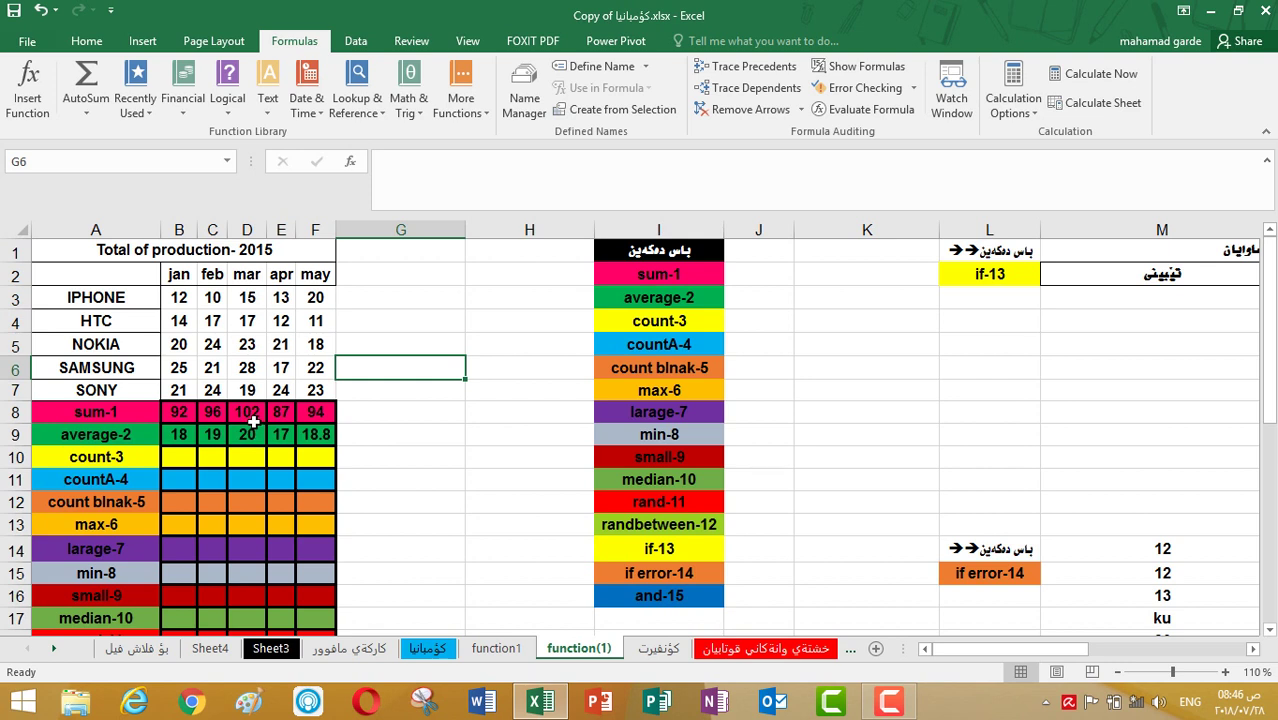
Review the function arguments of the AVERAGE formula in B9 and close the dialog without changes.
left_click(164, 460)
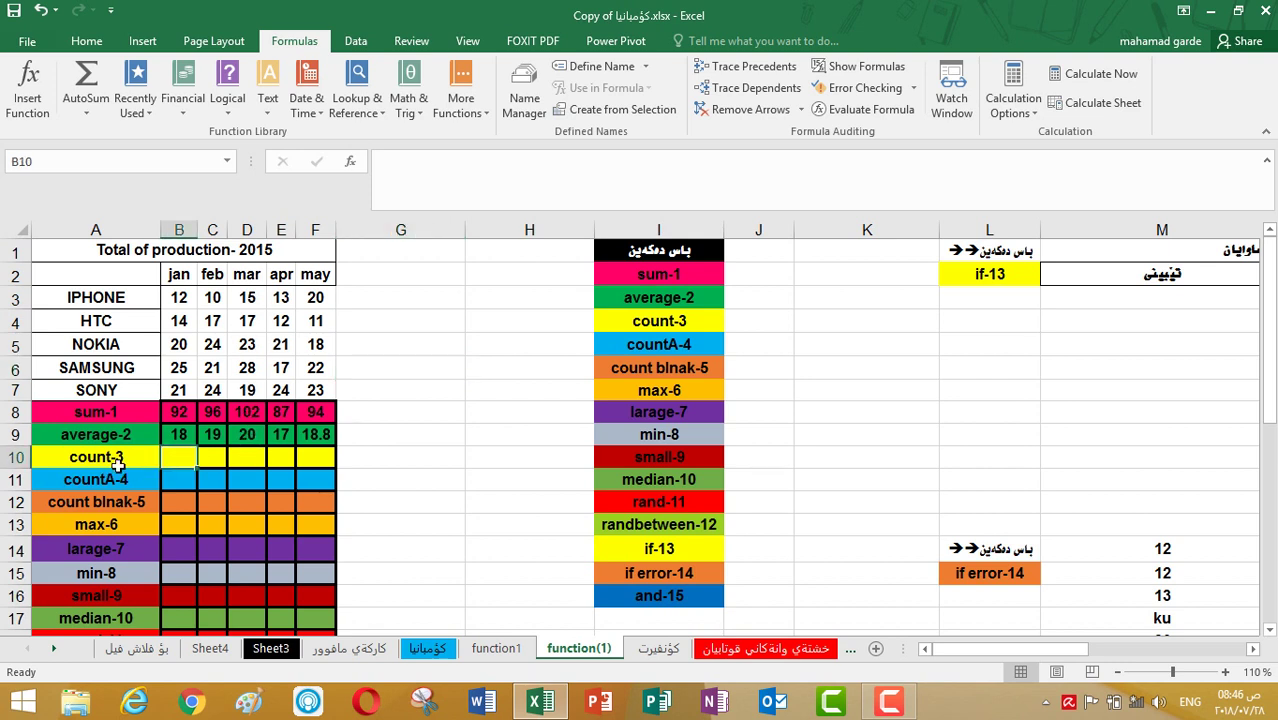
left_click(178, 436)
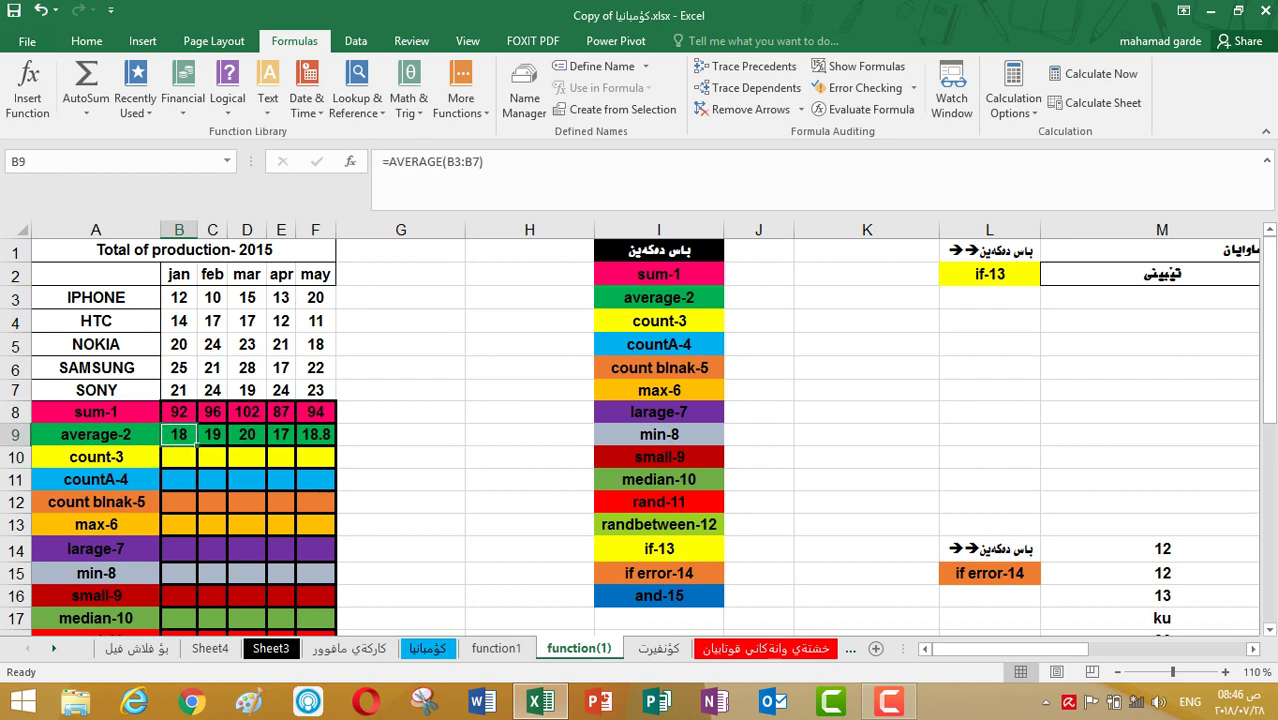
left_click(352, 165)
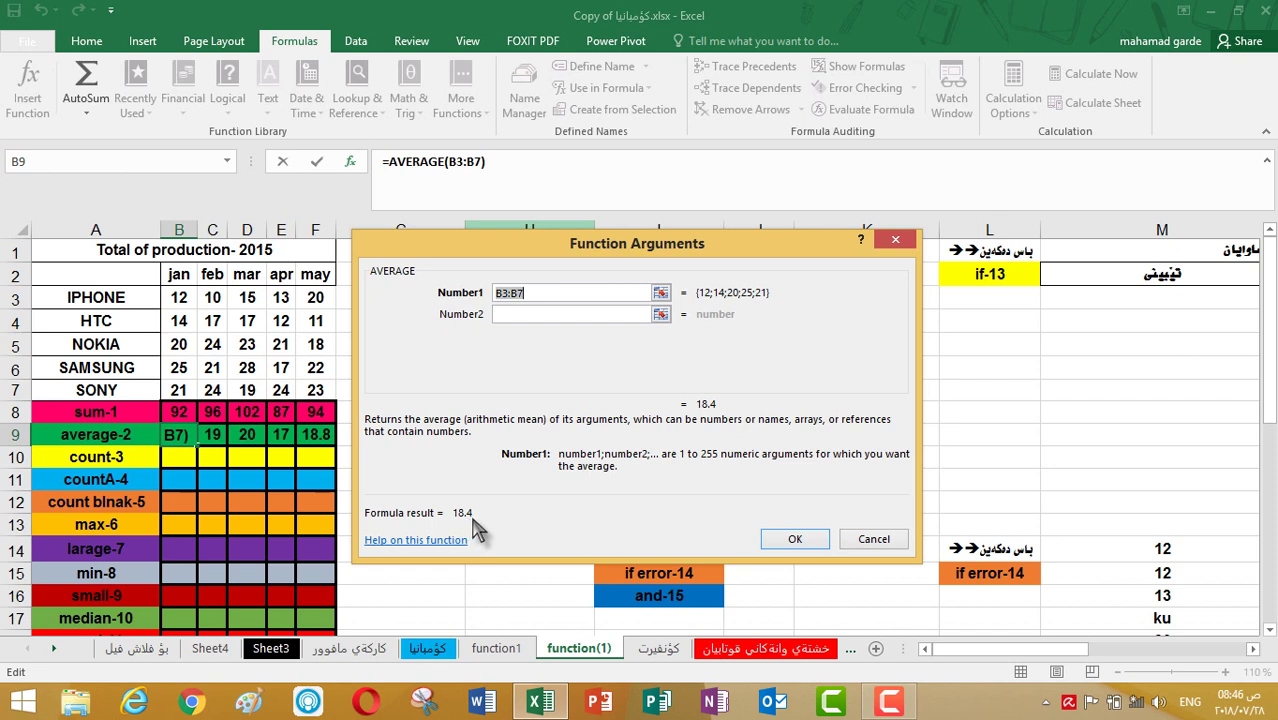
left_click(801, 548)
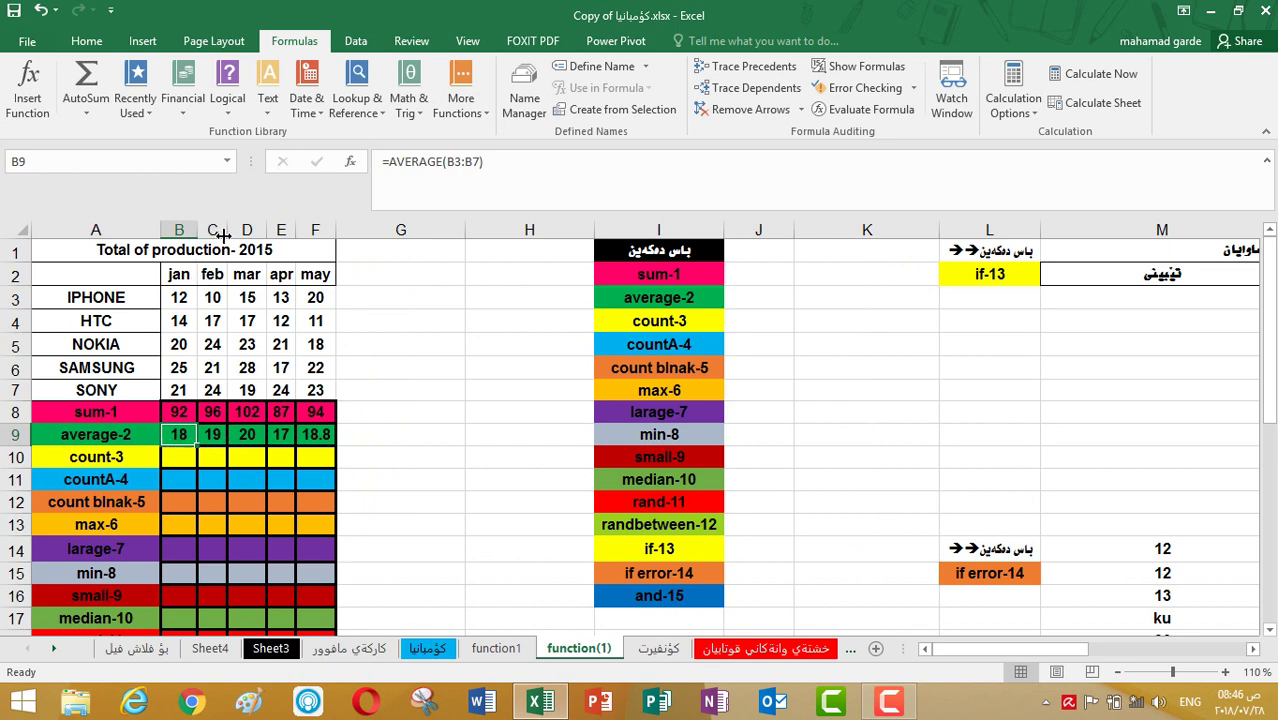
Widen columns B through E so that the averages fit with their decimals.
left_click_drag(197, 232, 230, 240)
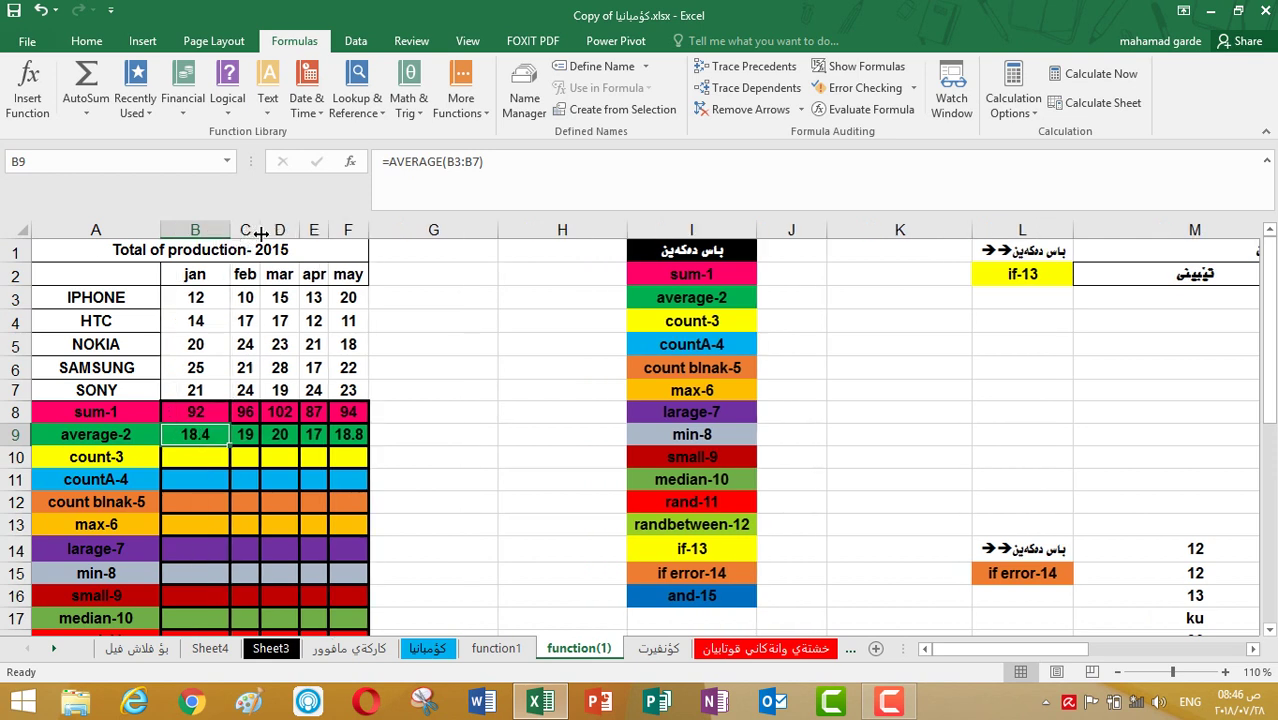
left_click_drag(260, 231, 406, 233)
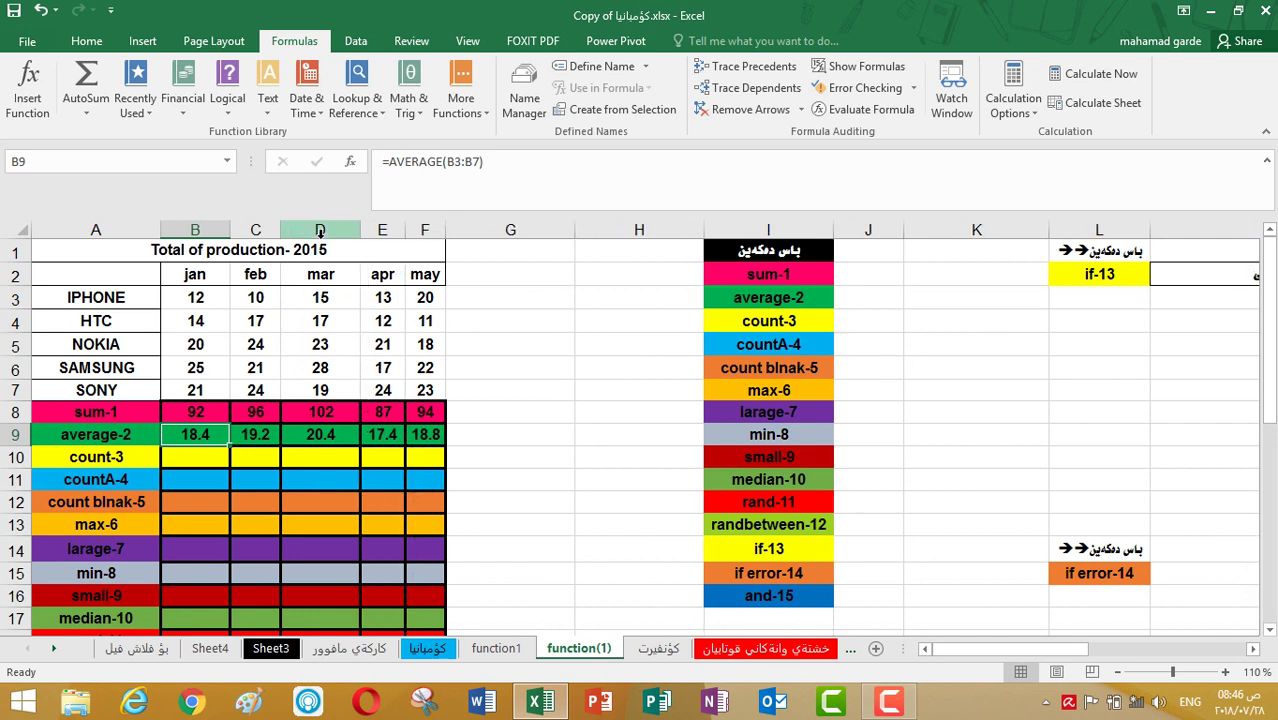
left_click_drag(286, 233, 301, 234)
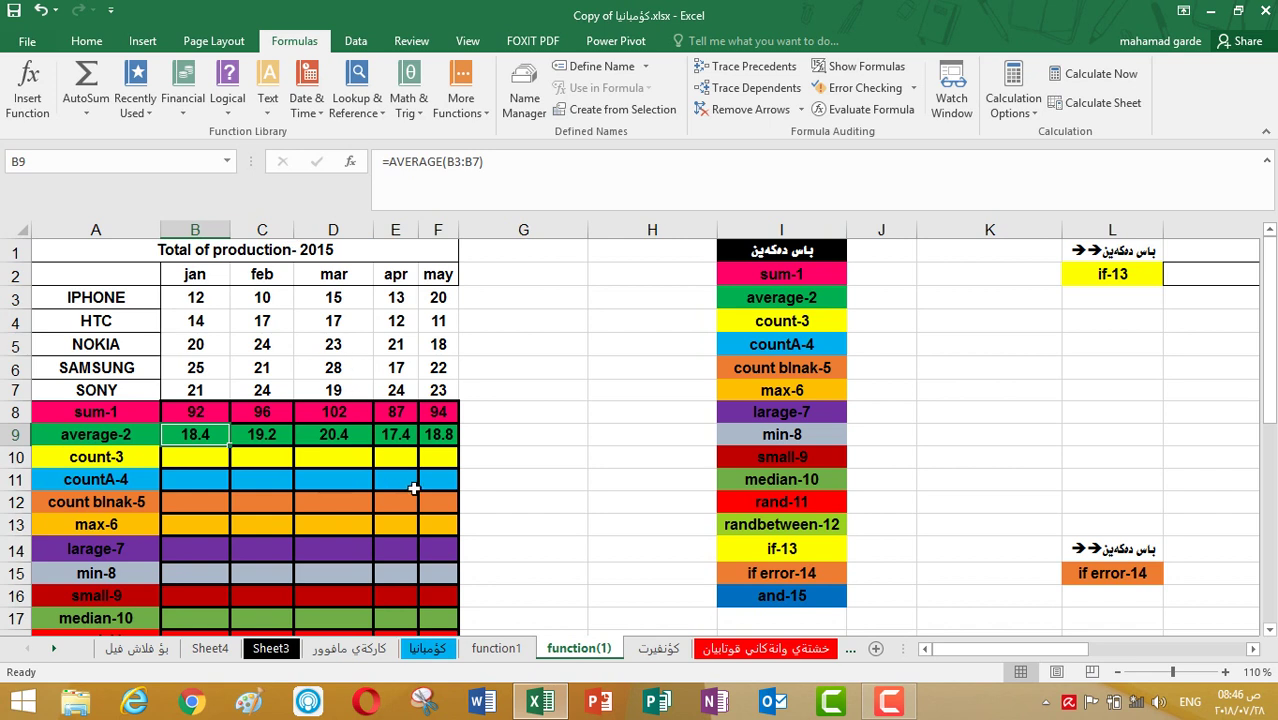
Count the jan production values B3:B7 with a COUNT formula in B10.
left_click(216, 458)
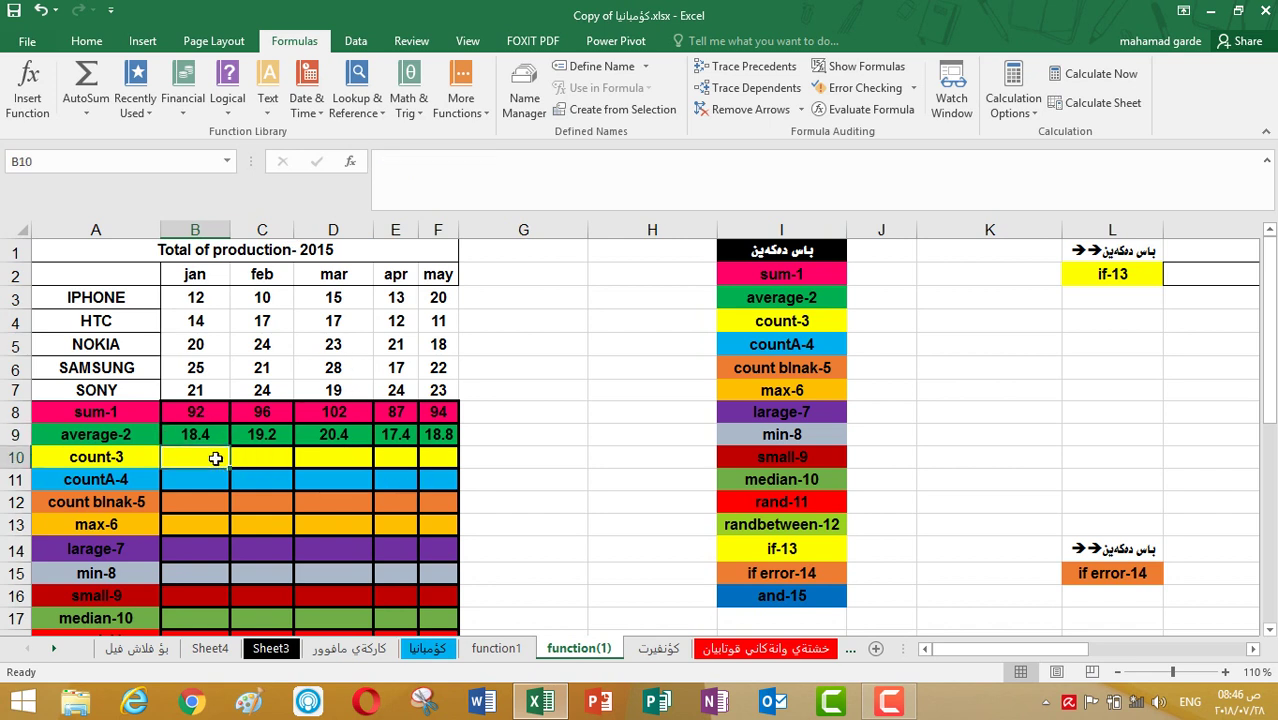
left_click(132, 457)
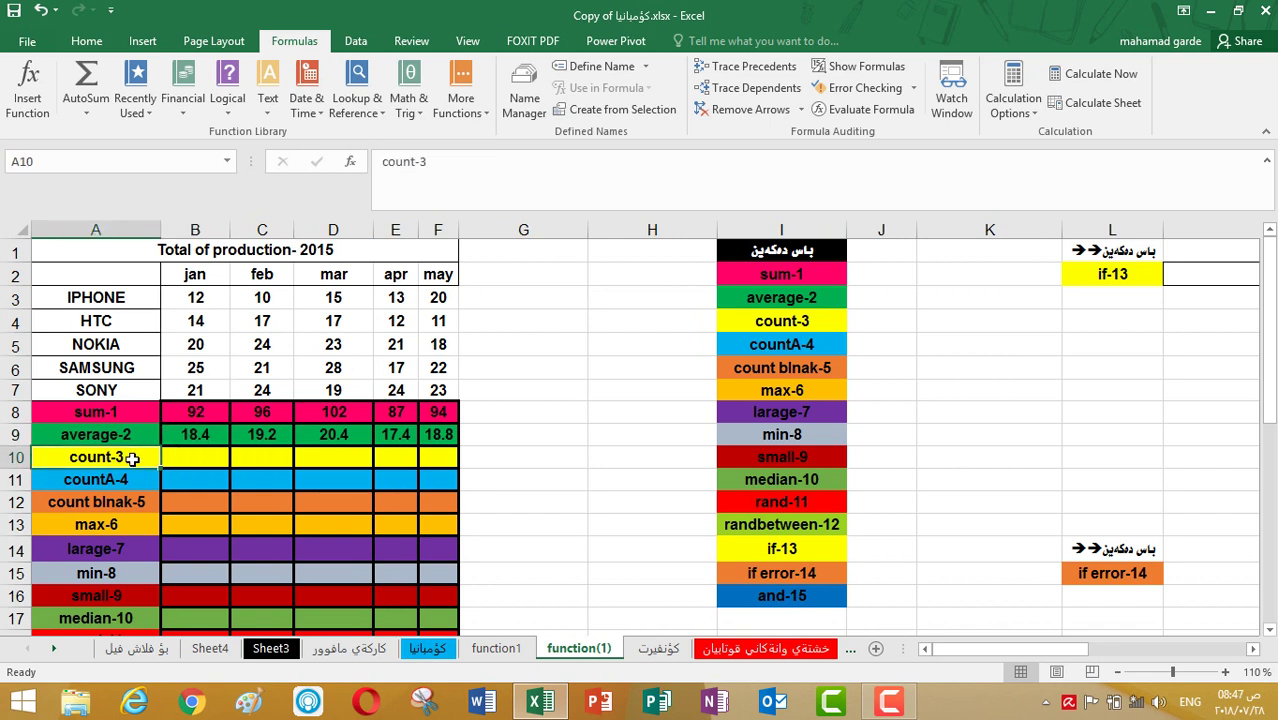
left_click(182, 457)
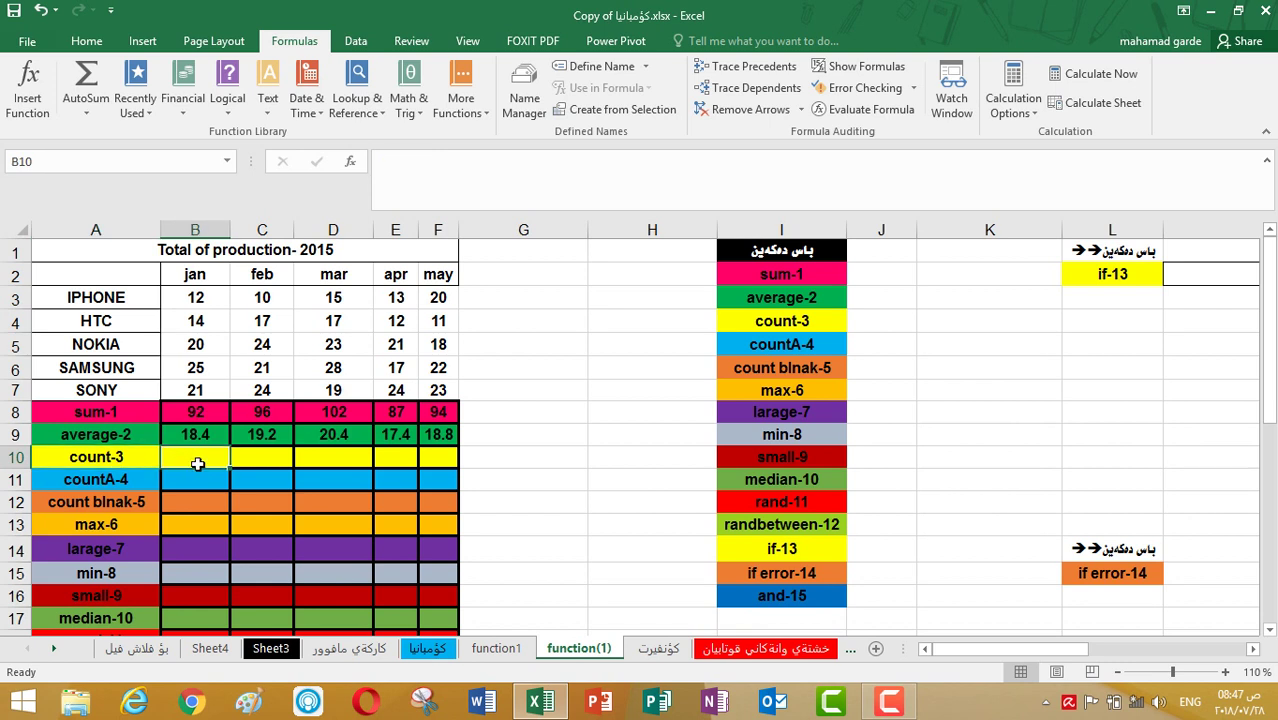
left_click(126, 457)
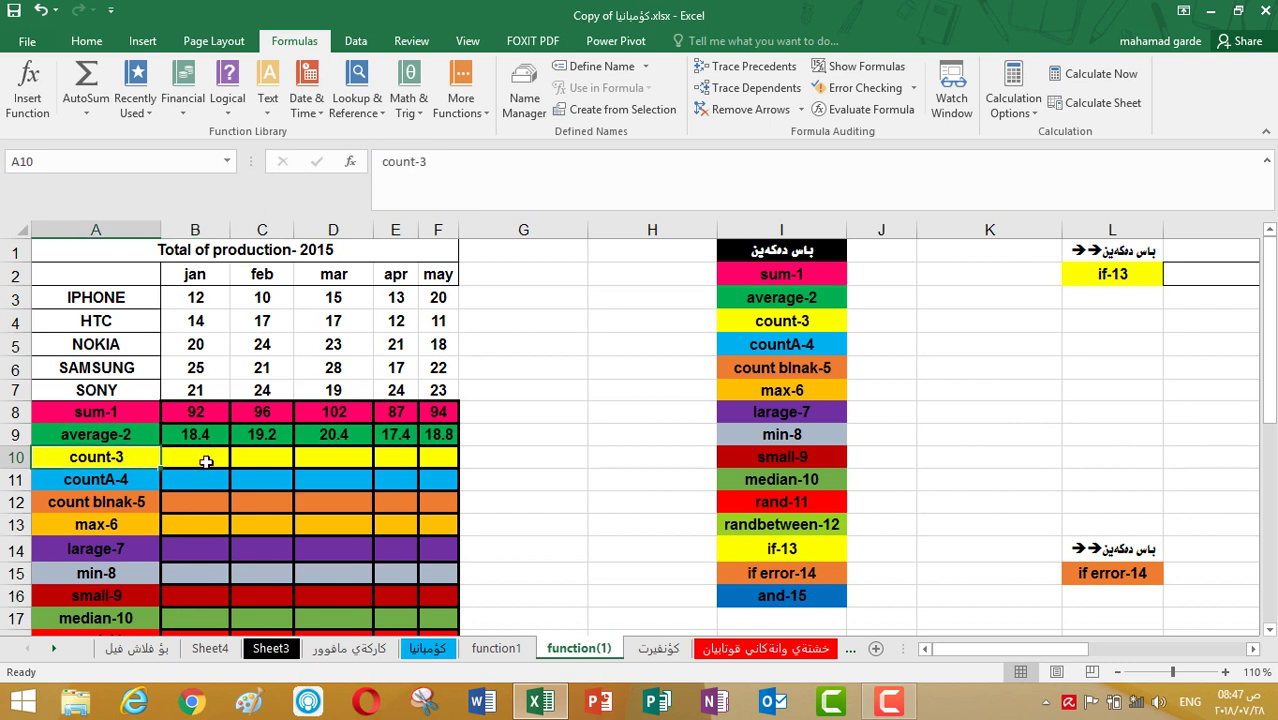
left_click(206, 460)
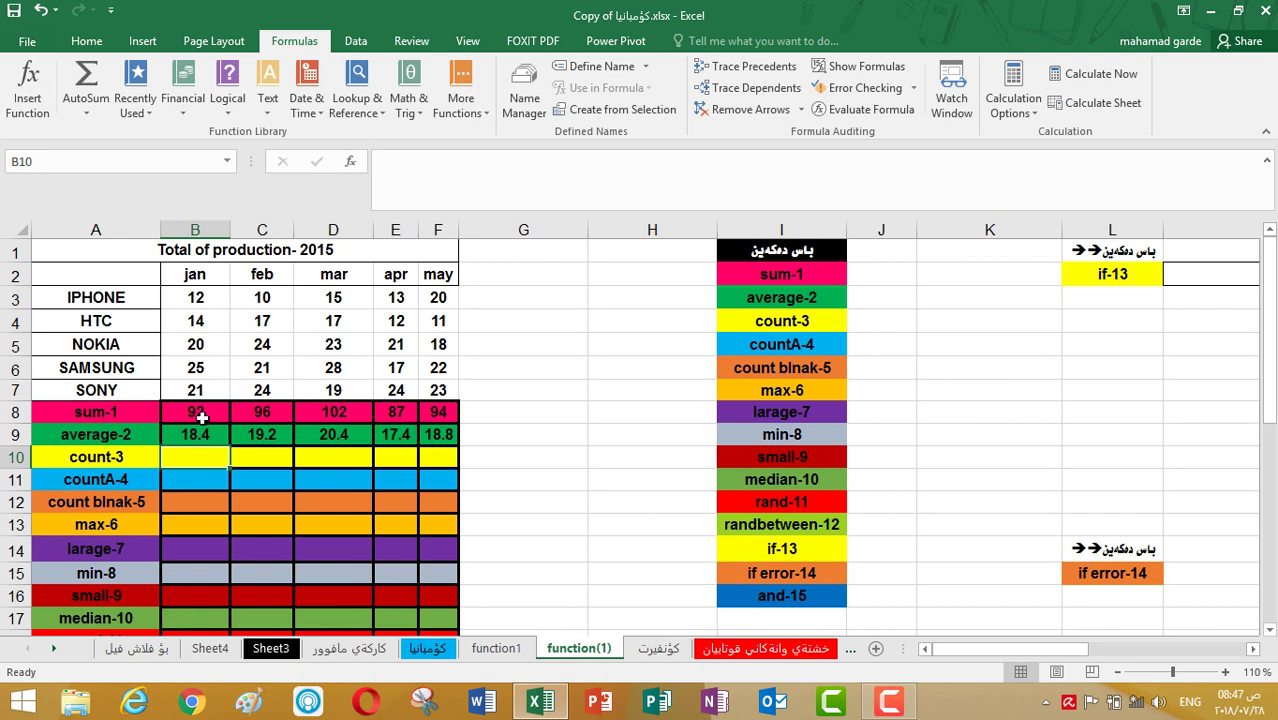
double_click(200, 460)
type("=c")
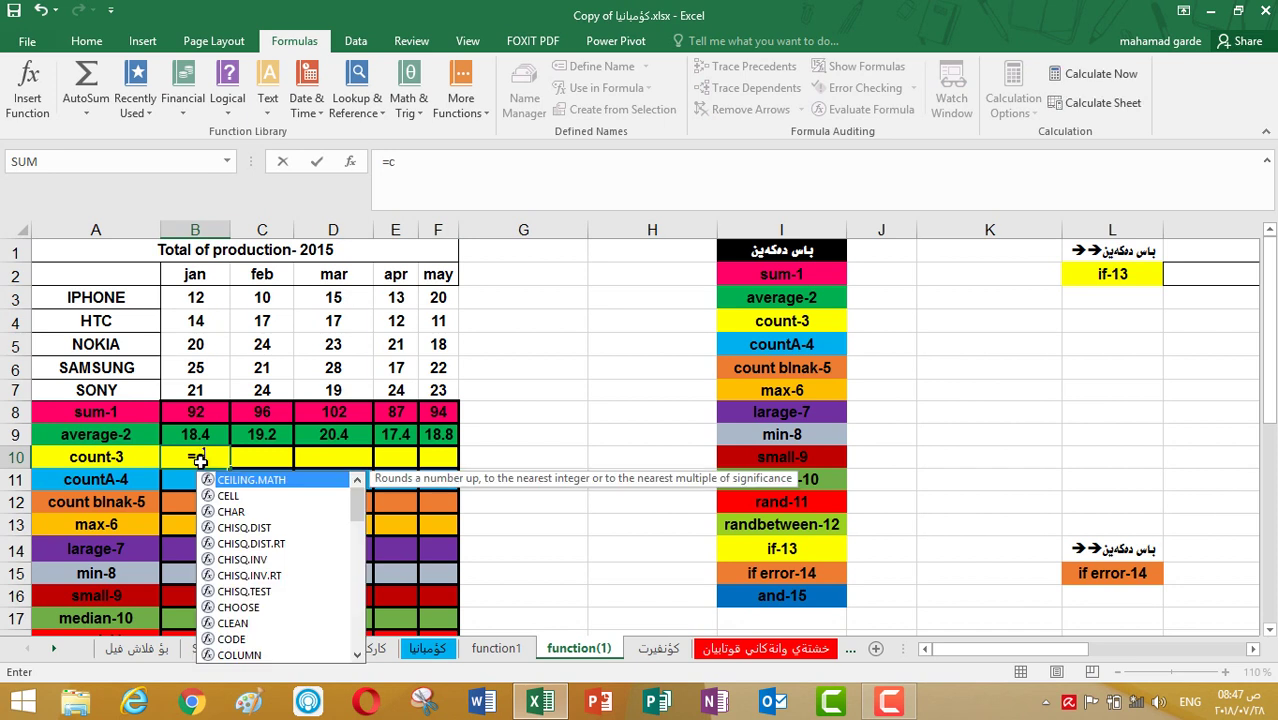
type("ou")
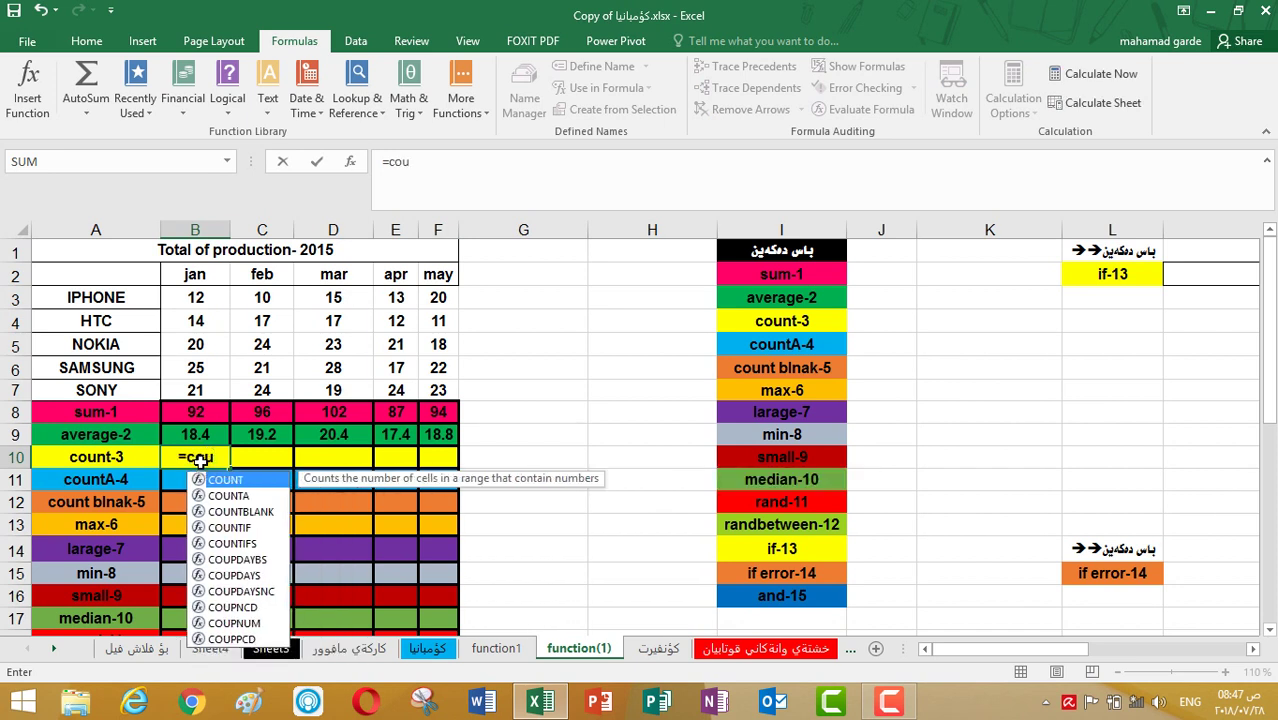
type("n")
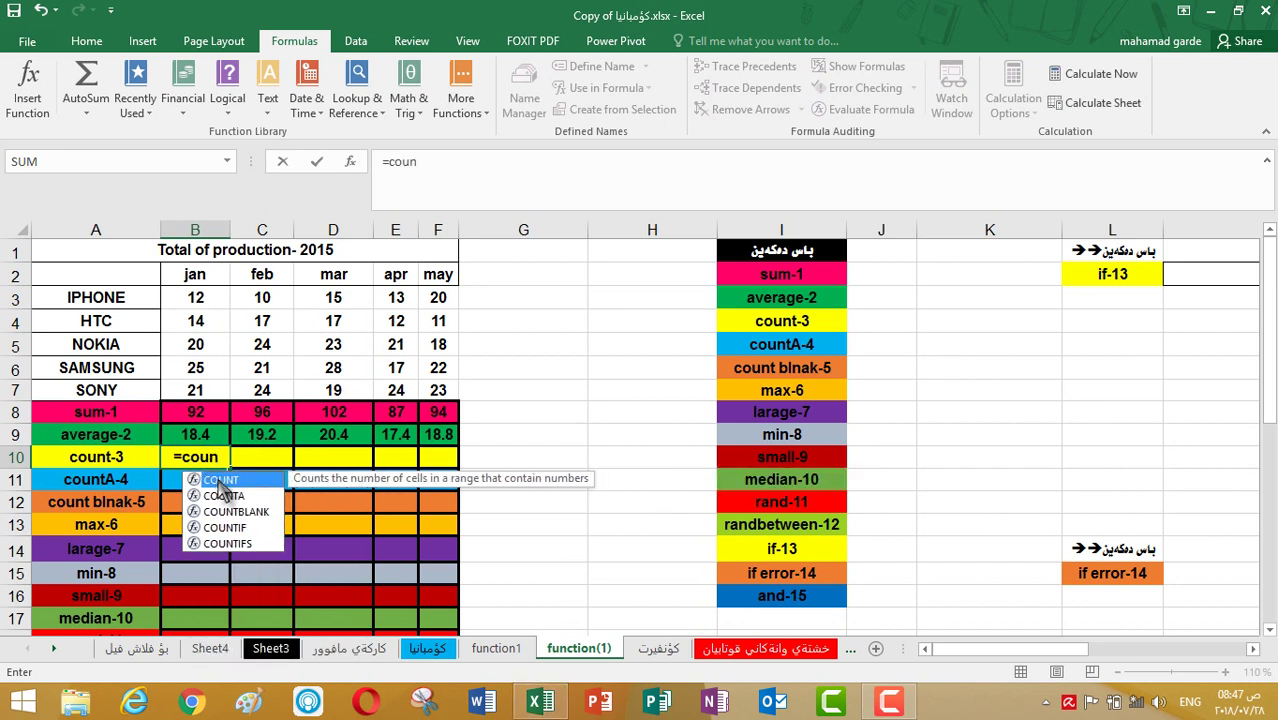
double_click(218, 481)
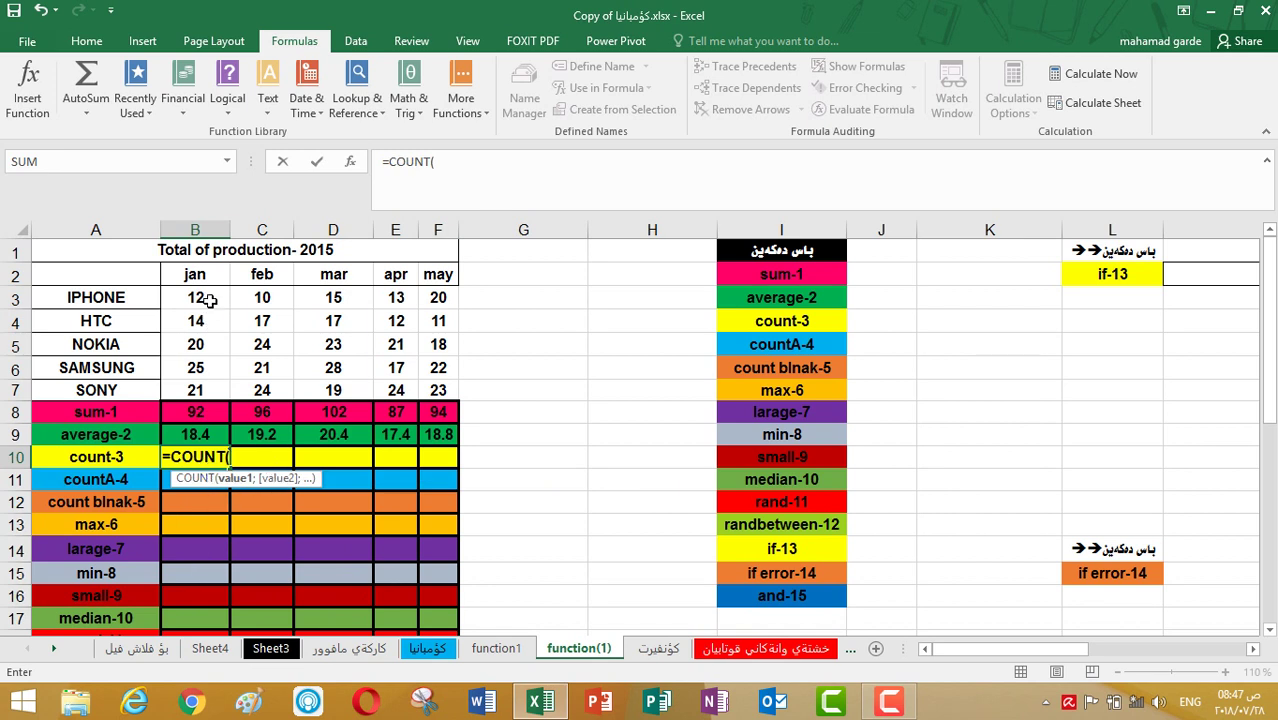
left_click_drag(208, 300, 203, 388)
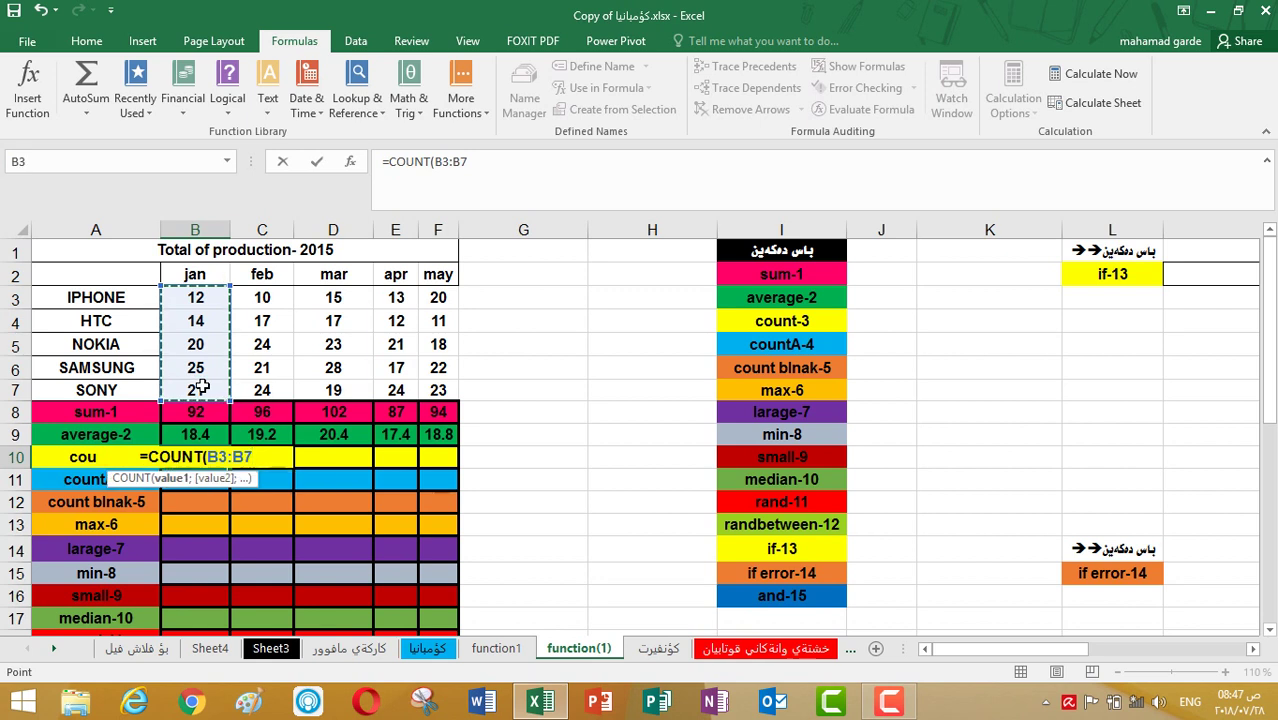
key("Return")
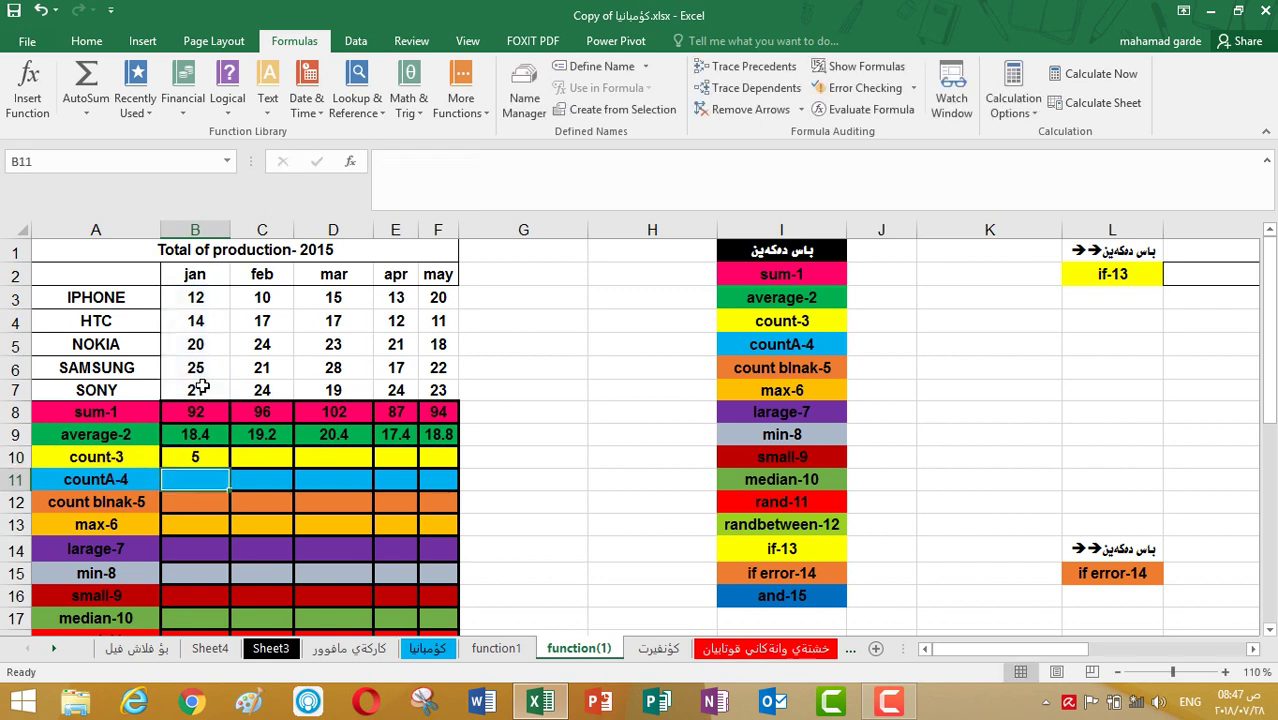
left_click(200, 458)
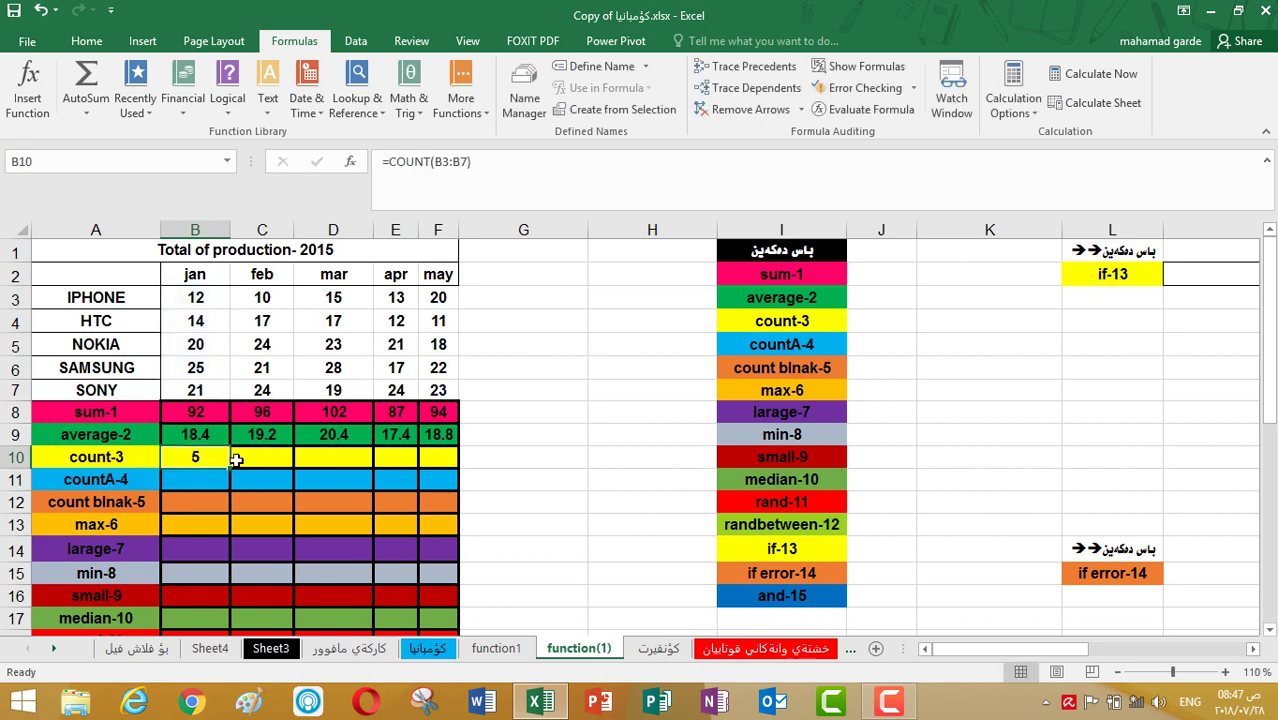
Clear NOKIA's jan production in B5 and enter the text r in its place.
left_click(202, 346)
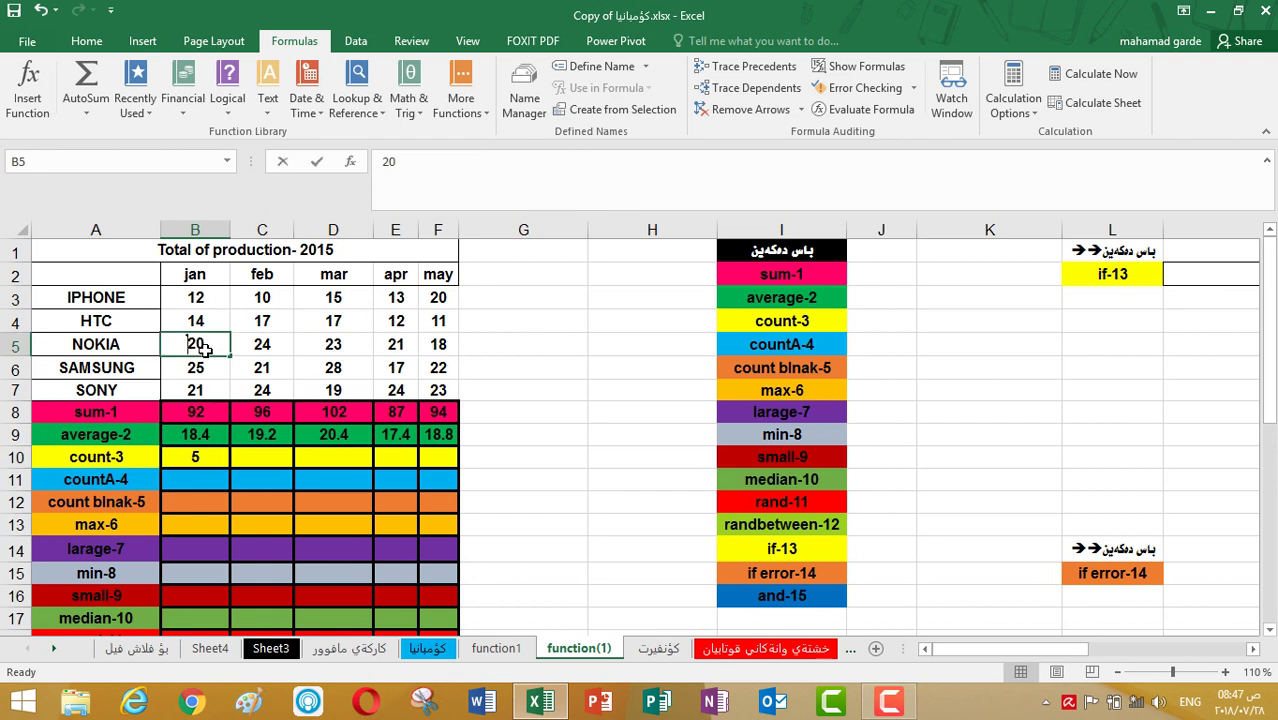
key("BackSpace")
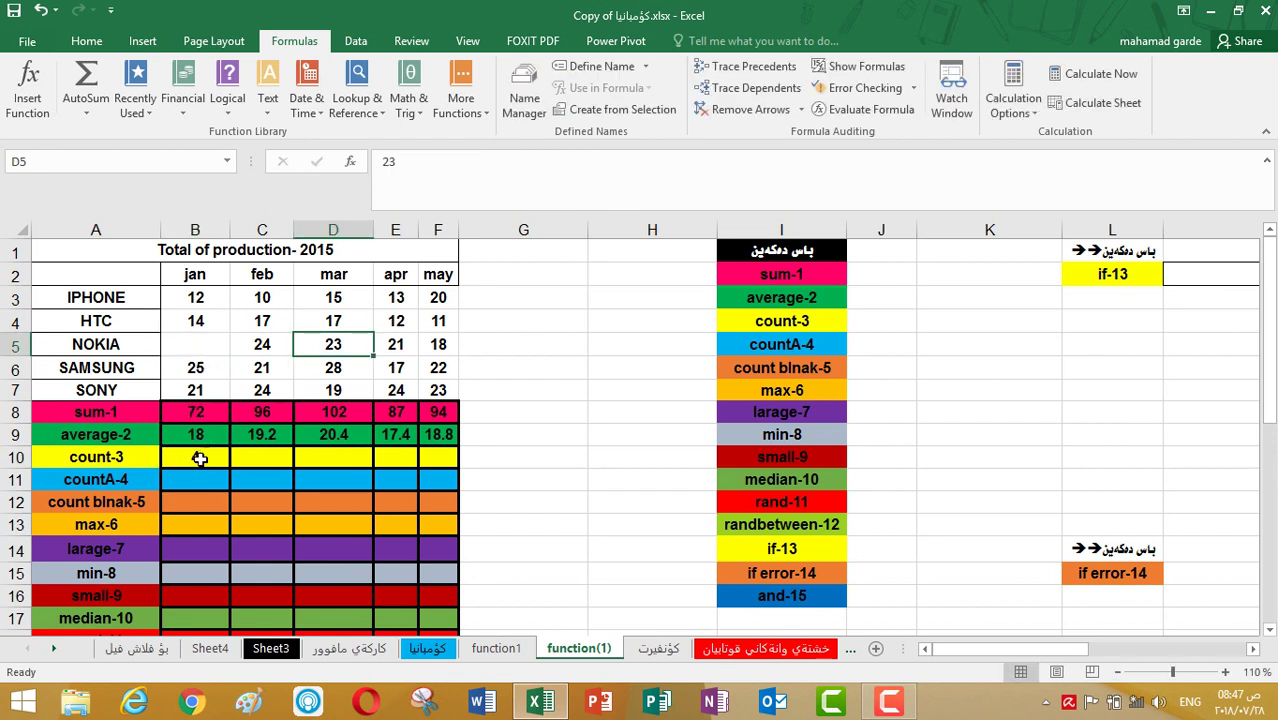
left_click(198, 347)
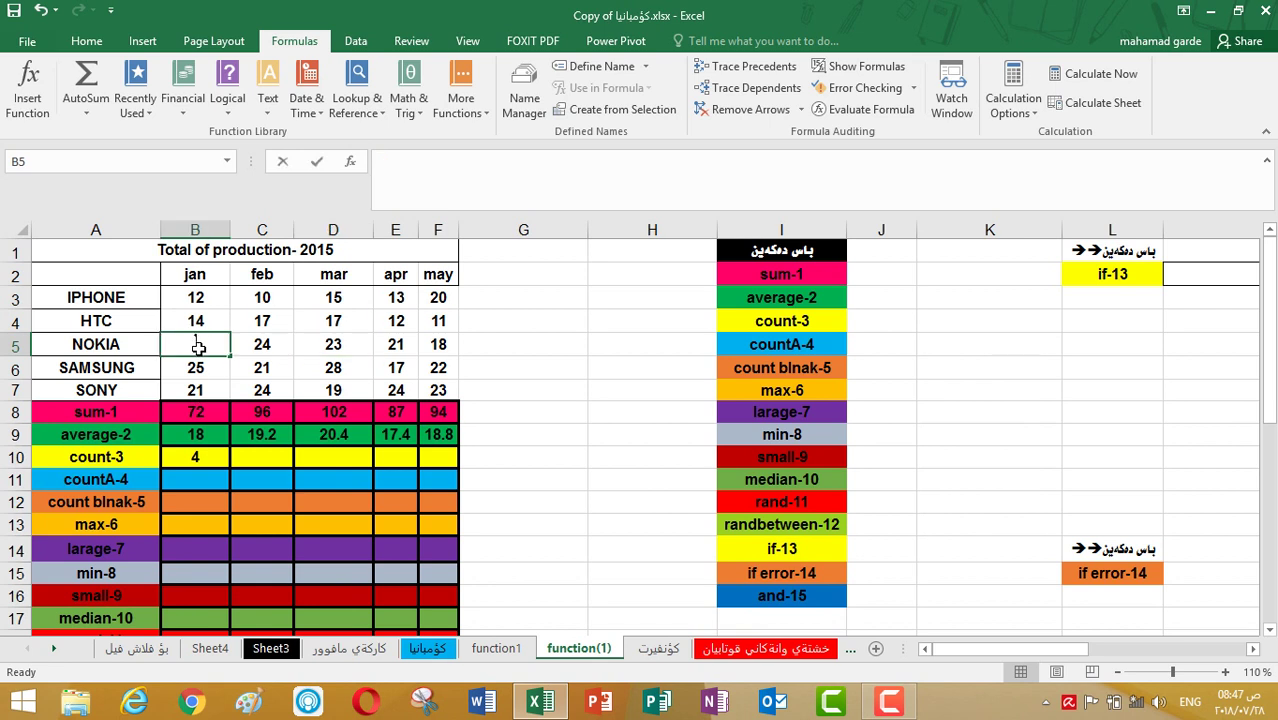
type("r")
left_click(382, 342)
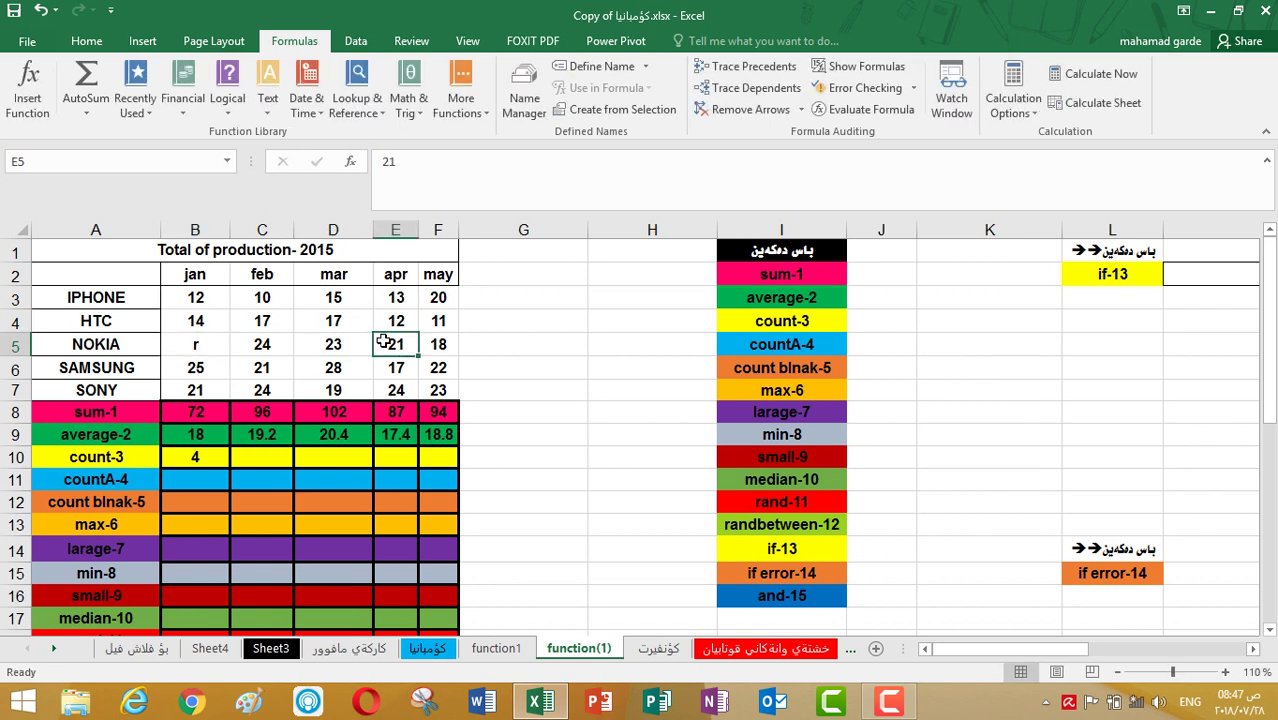
Delete the text in B5 and set NOKIA's jan production to 4.
left_click(226, 352)
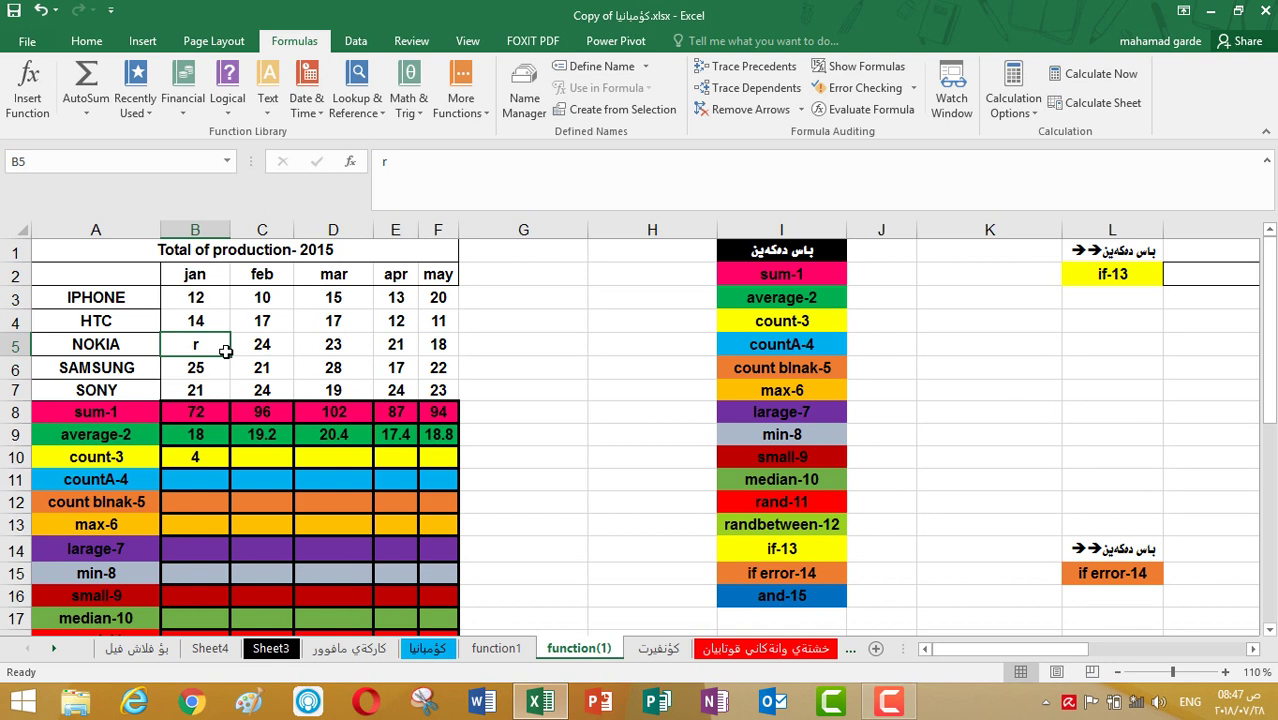
key("BackSpace")
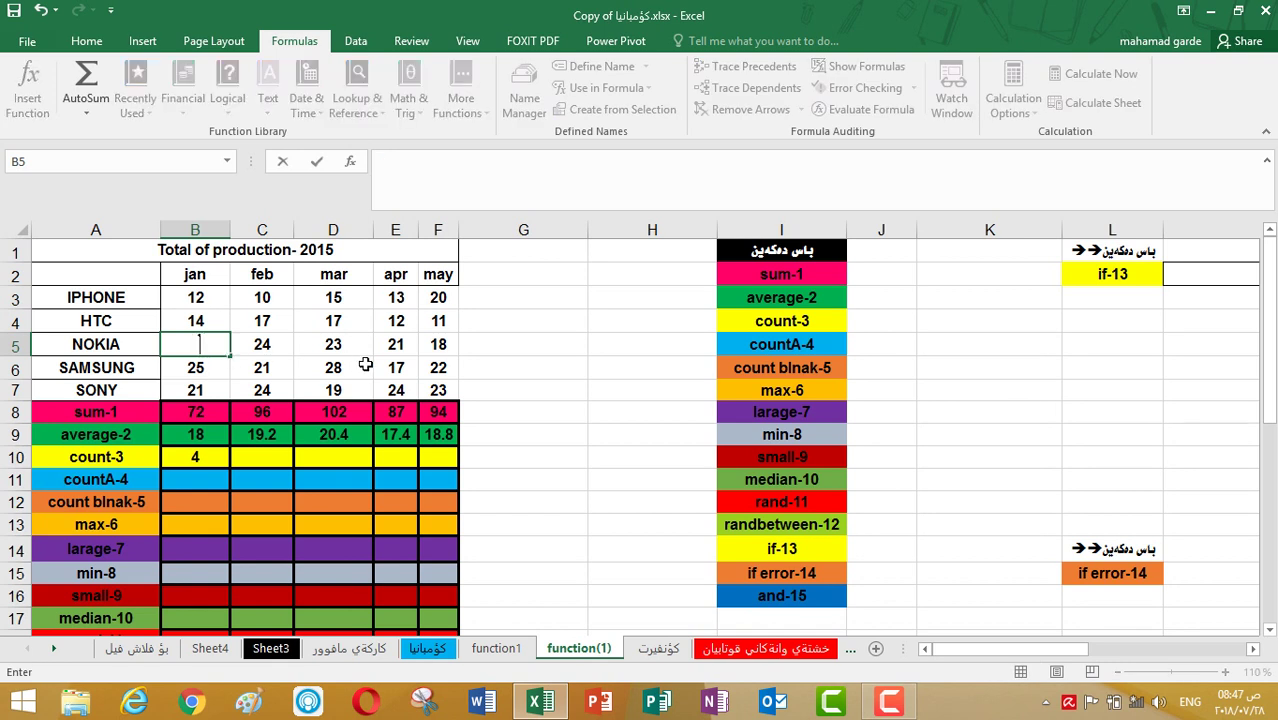
left_click(356, 366)
left_click(208, 343)
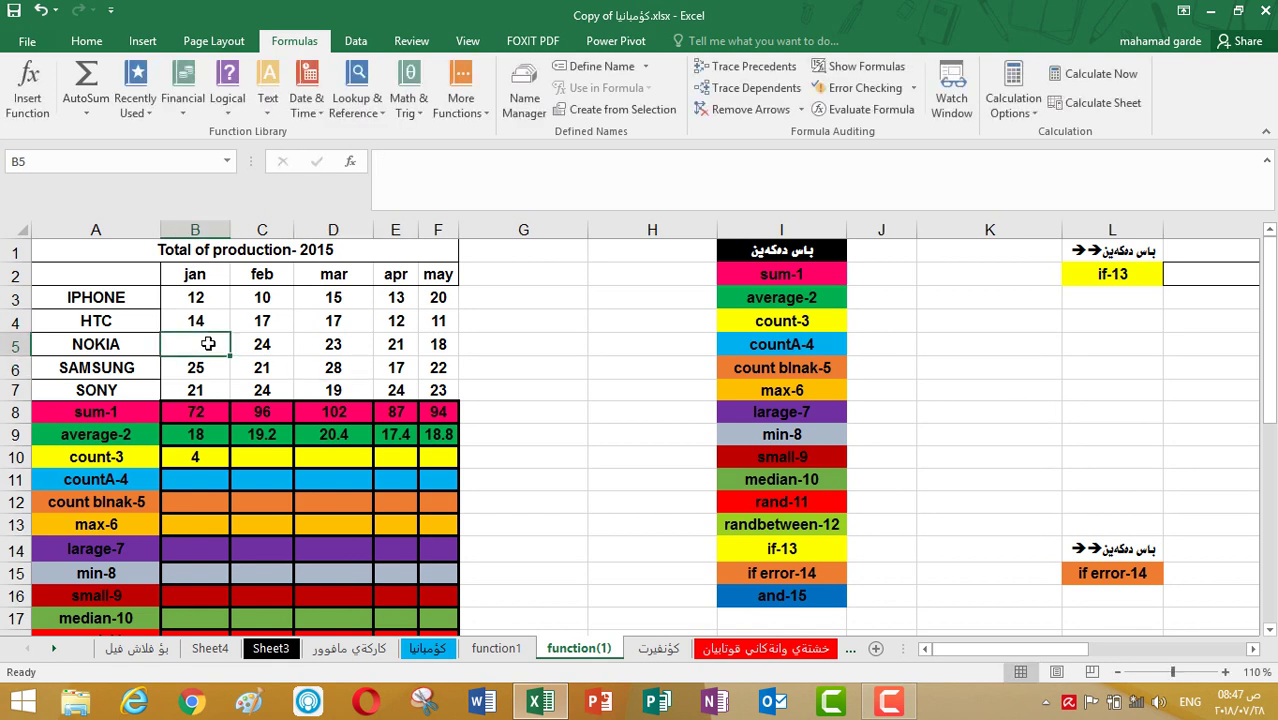
type("4")
left_click(376, 362)
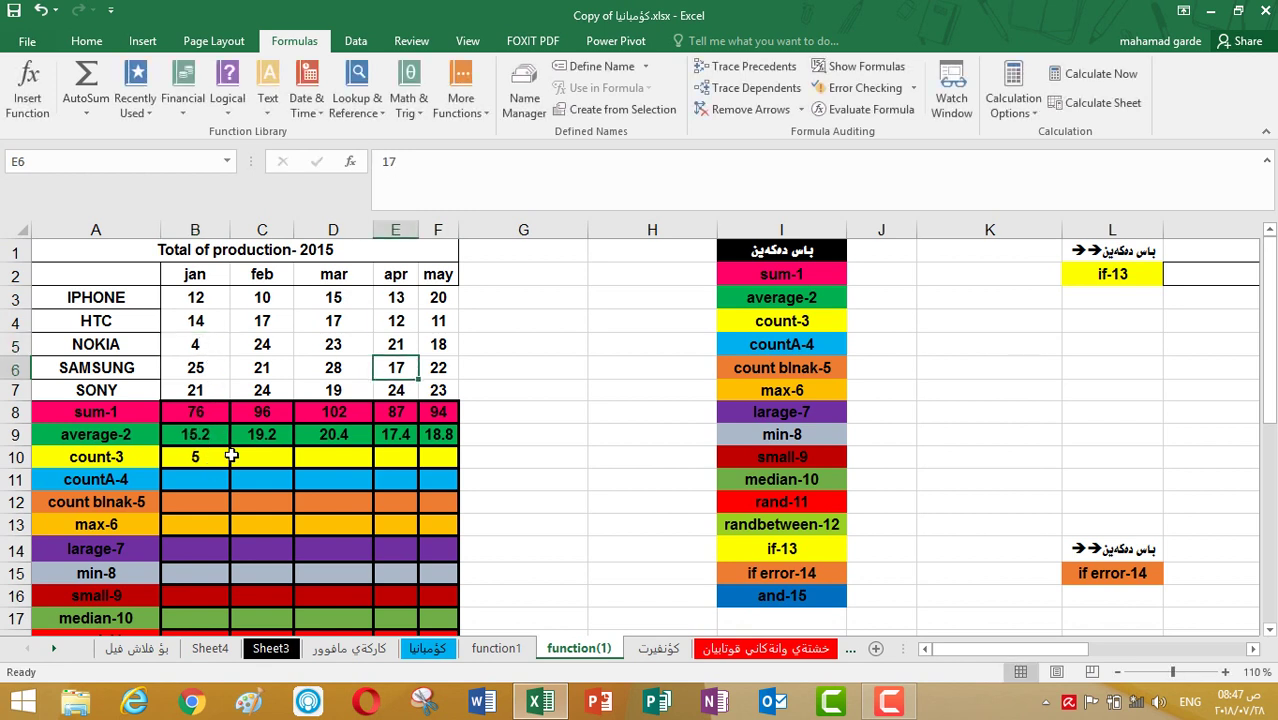
Fill the COUNT formula from B10 across the count row to F10.
left_click(218, 459)
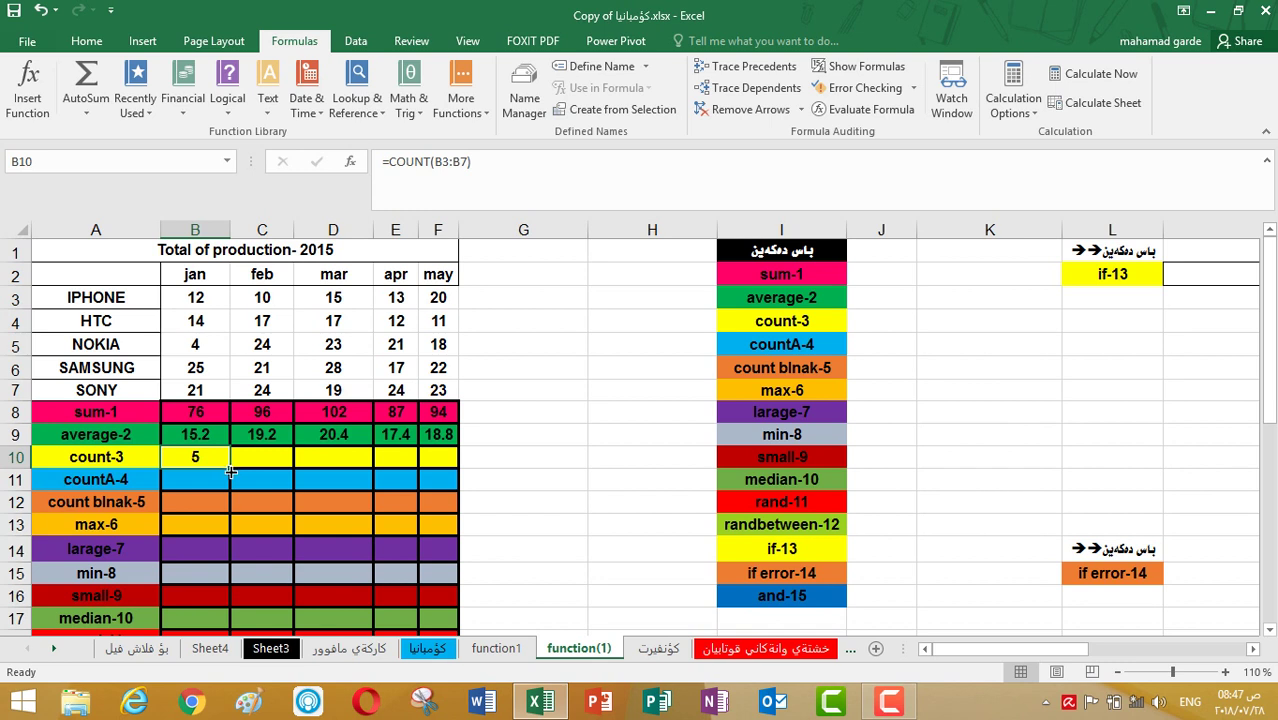
left_click_drag(228, 468, 432, 461)
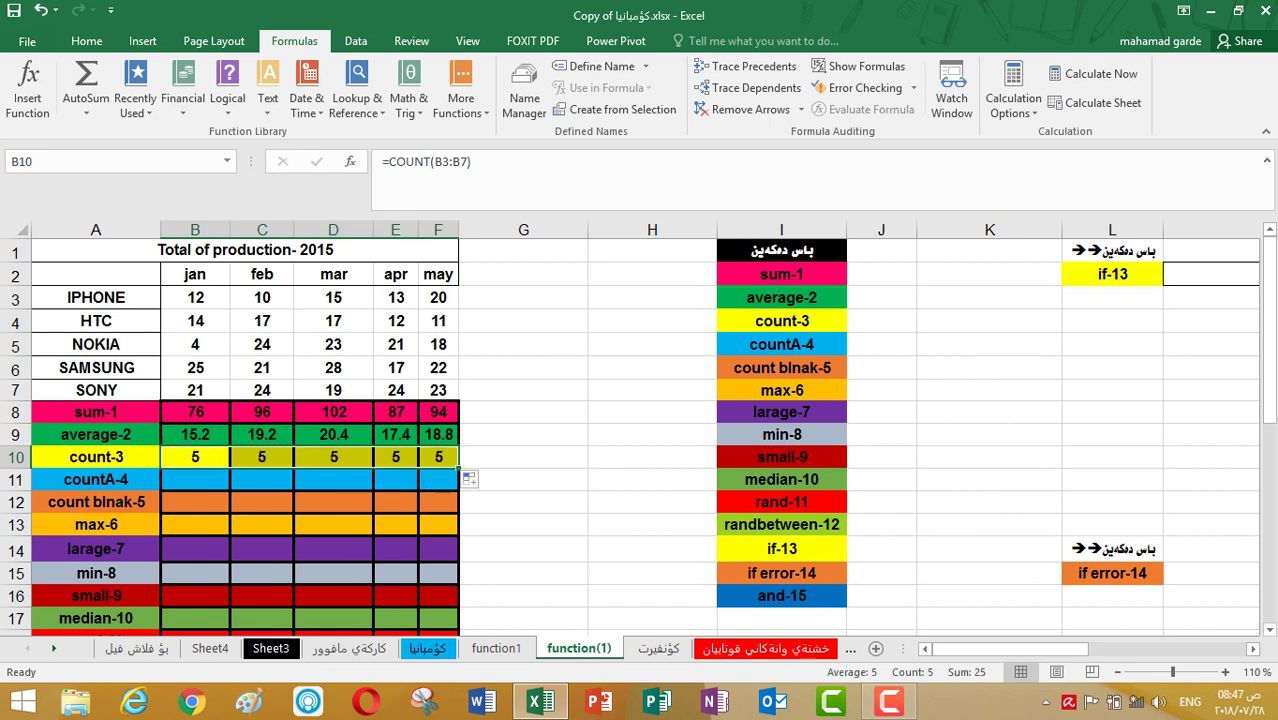
Replace three production values with text: i in D5, o in F6 and jan in B6.
left_click(338, 345)
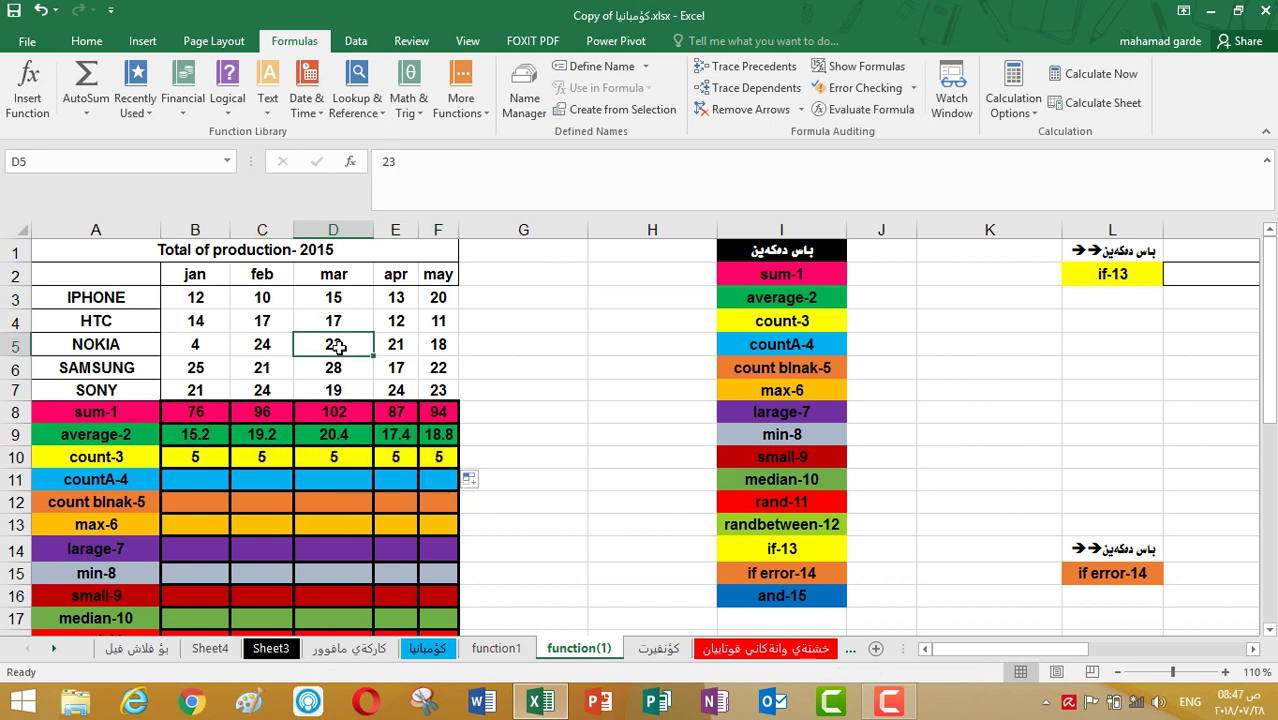
type("i")
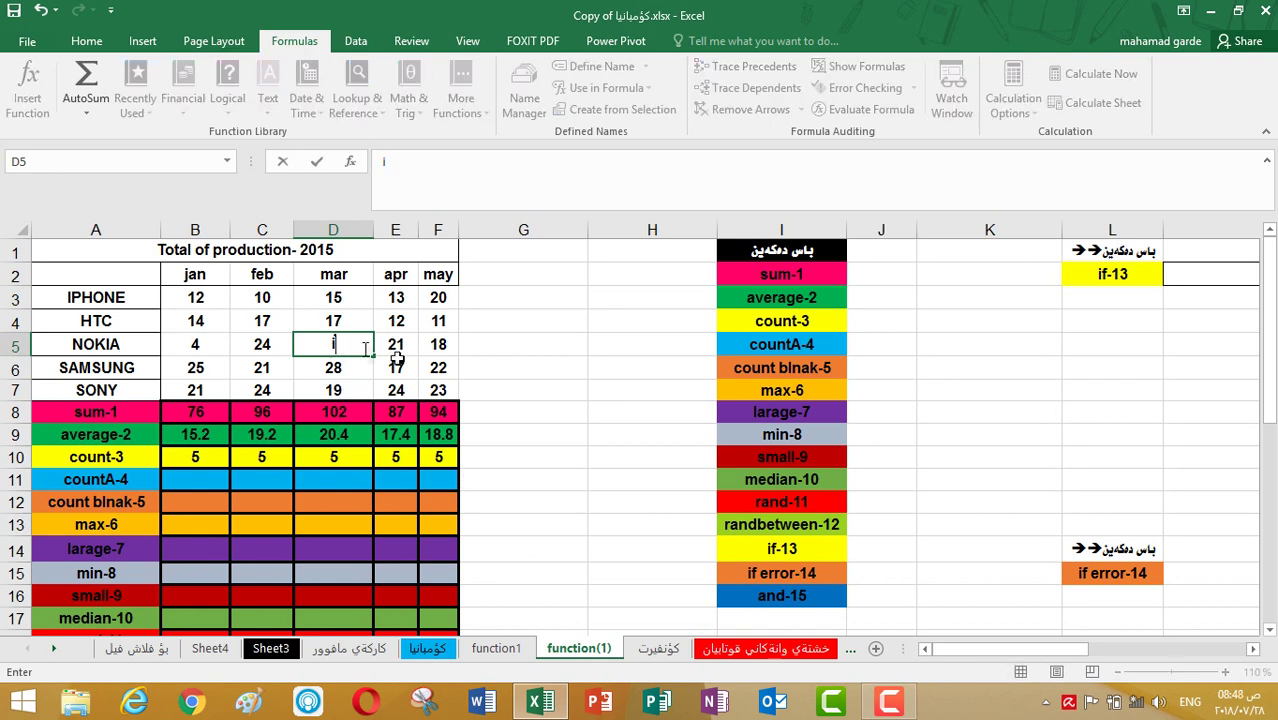
left_click(446, 372)
type("o")
left_click(215, 376)
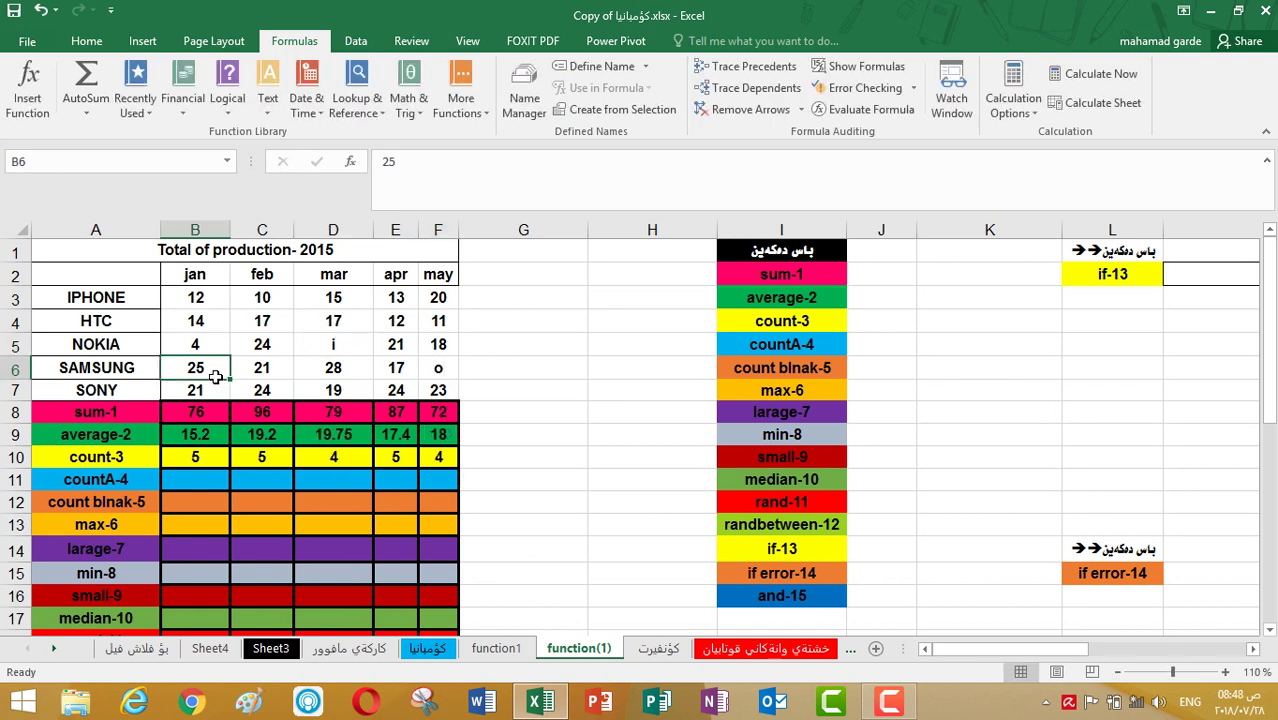
type("jan")
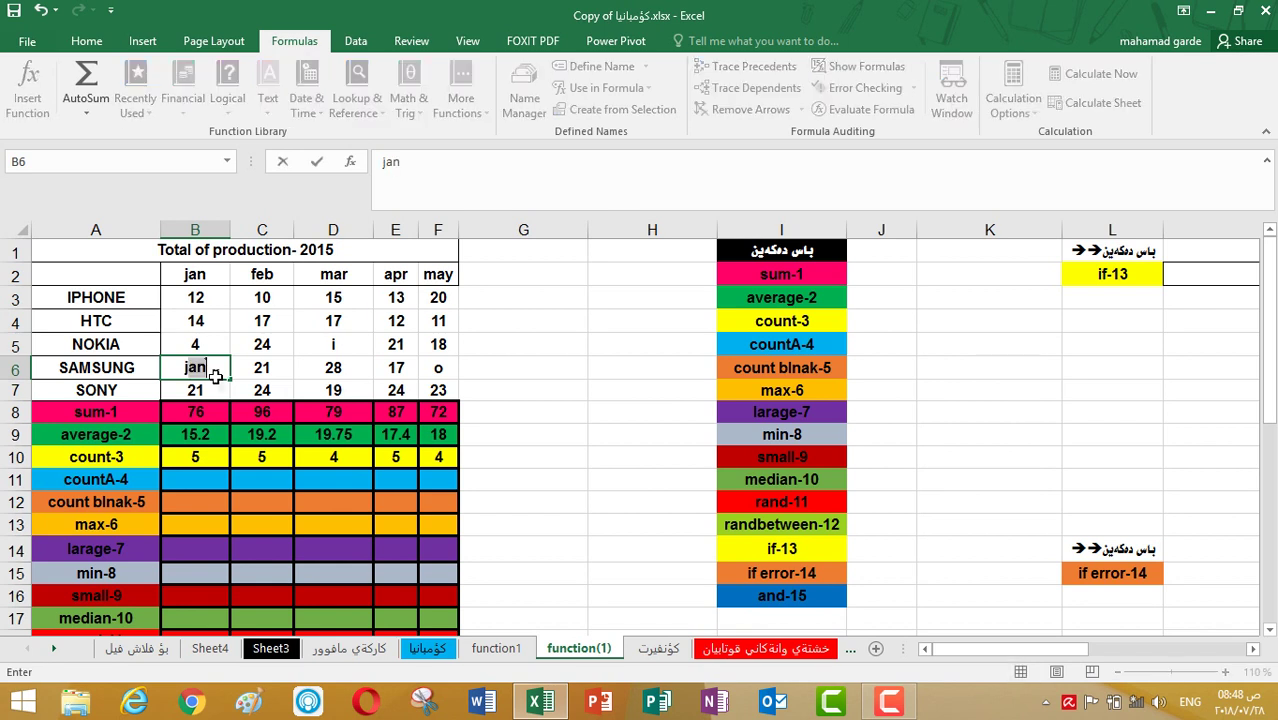
left_click(365, 346)
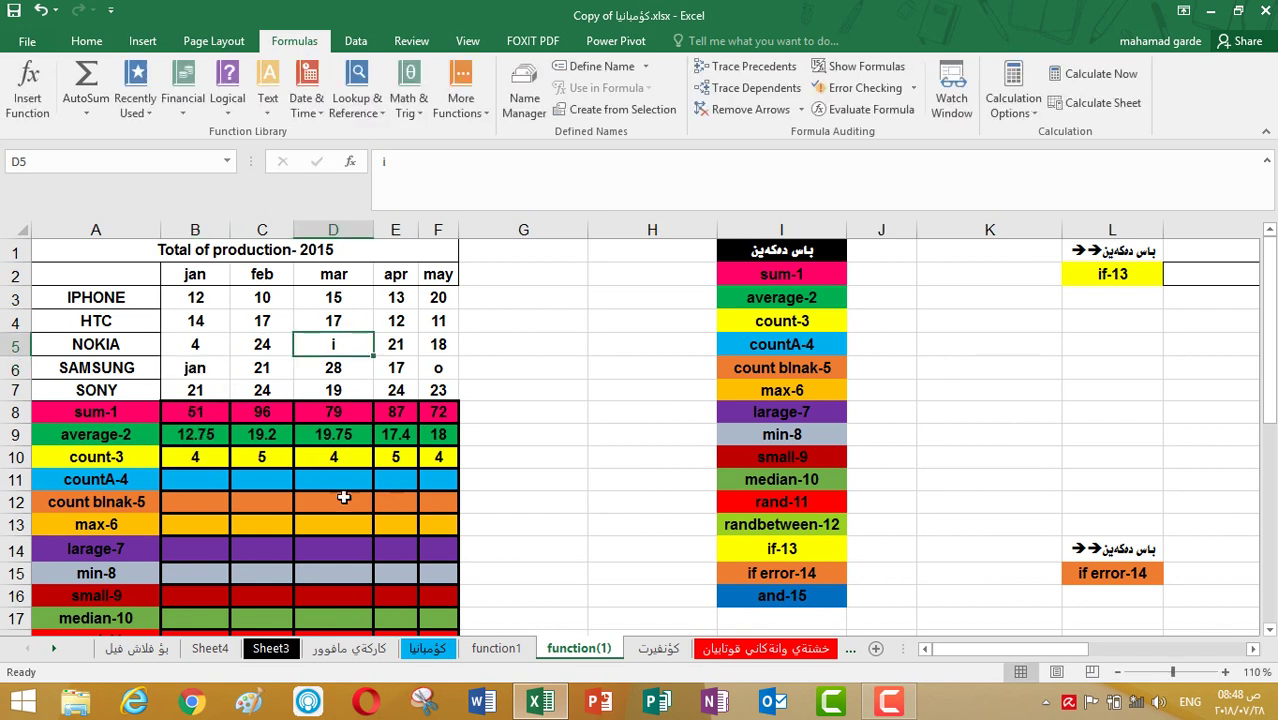
Count the non-empty jan cells B3:B7 with a COUNTA formula in B11.
left_click(207, 479)
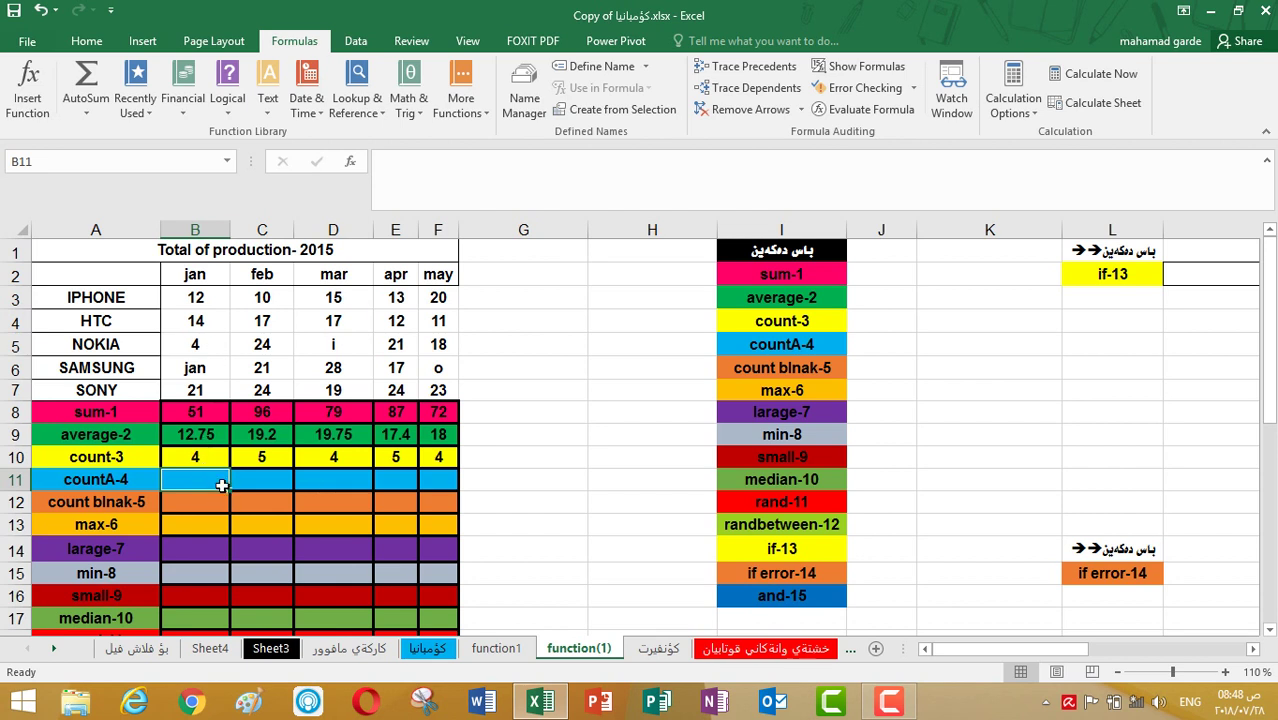
type("=c")
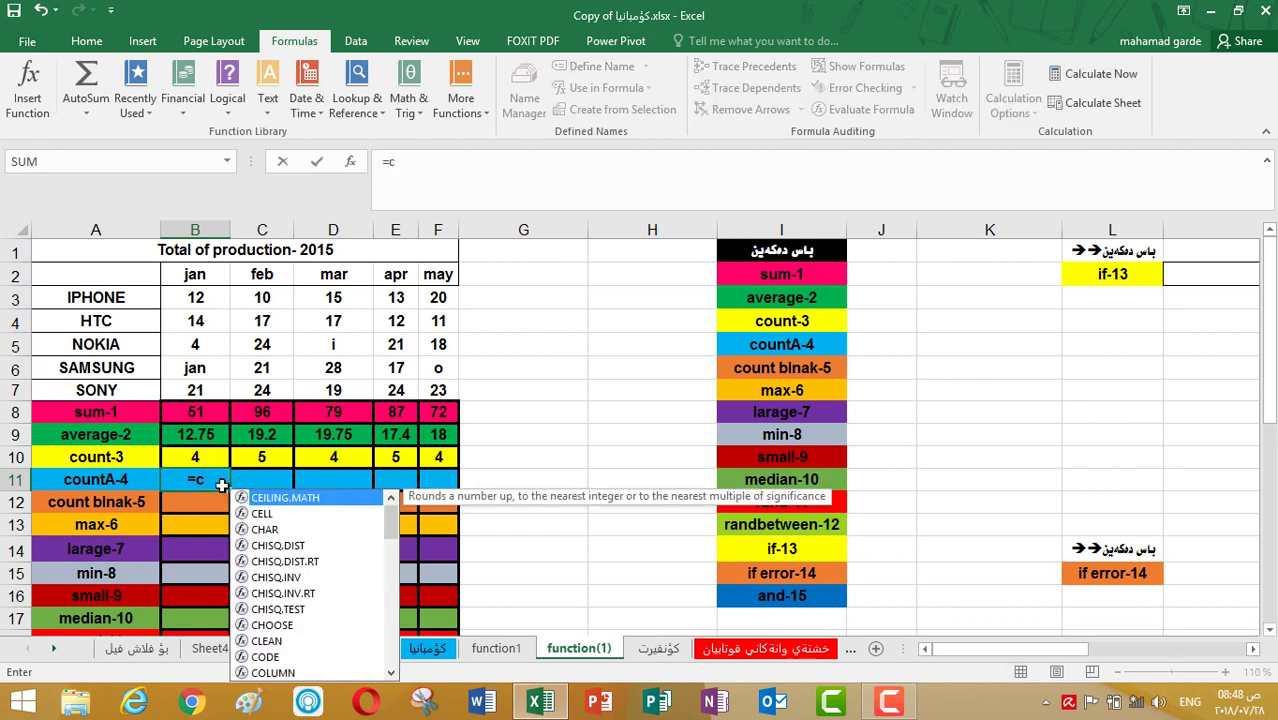
type("ount")
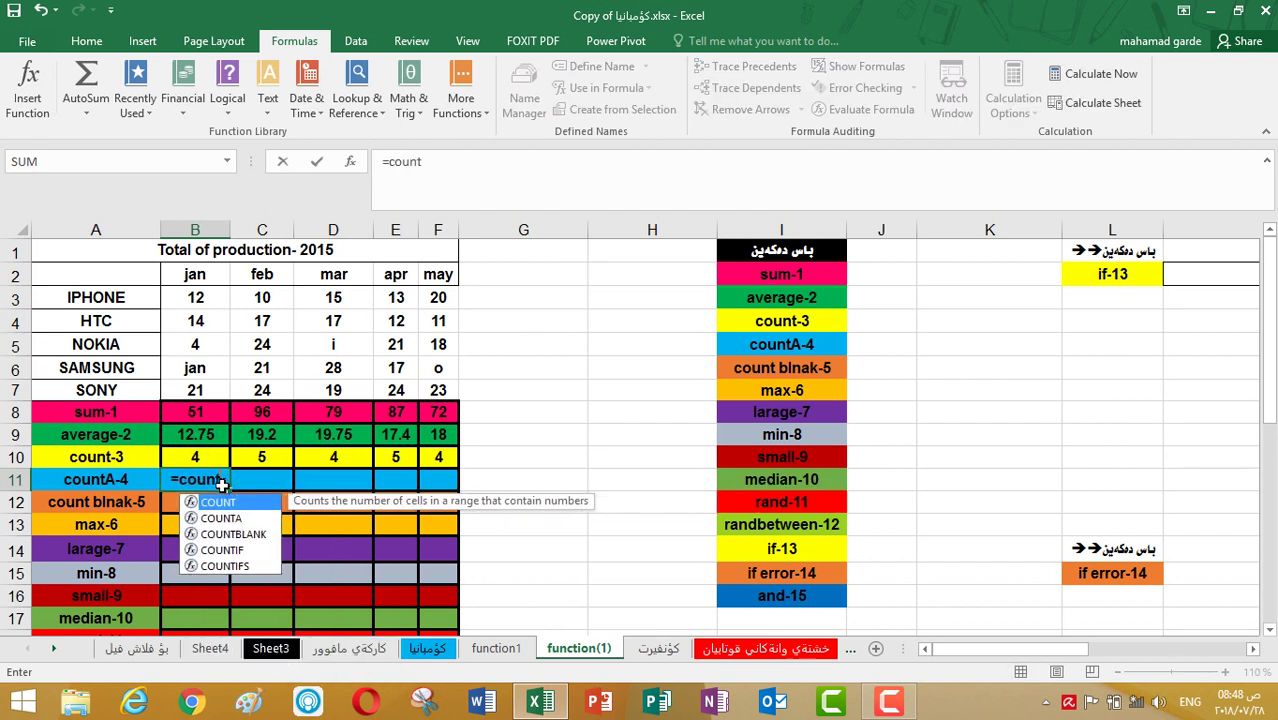
double_click(222, 518)
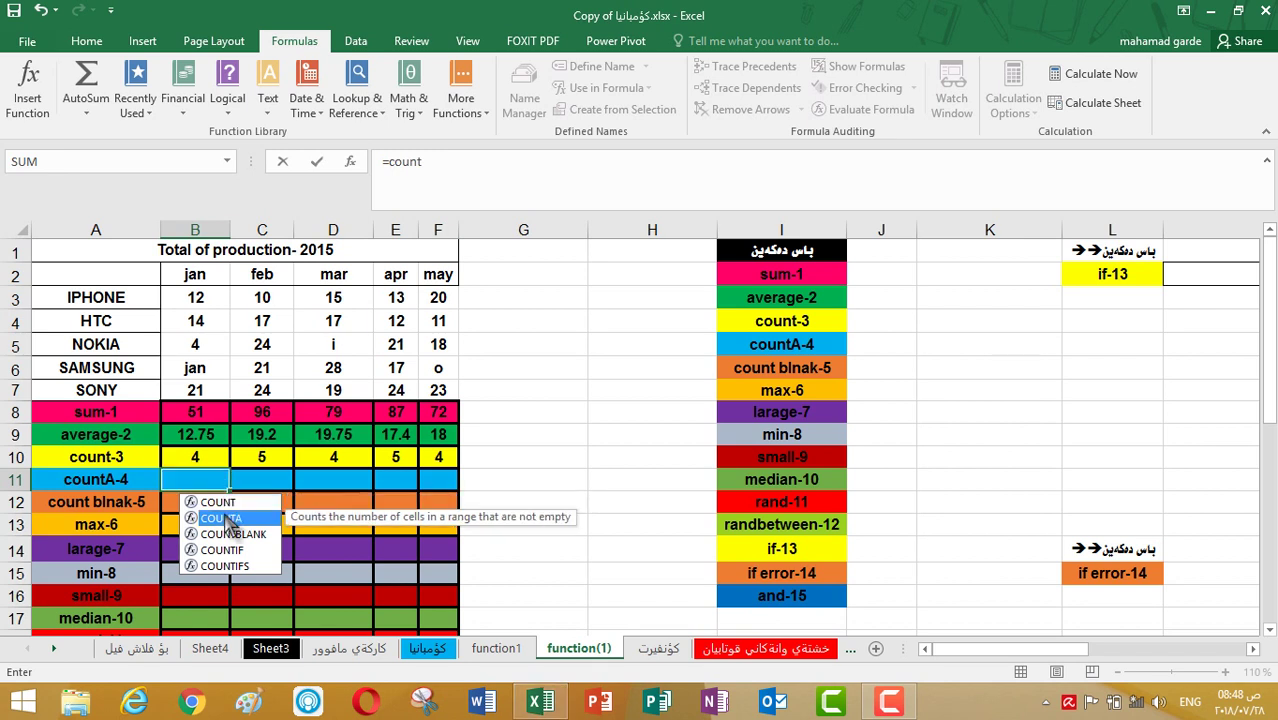
left_click_drag(196, 298, 202, 390)
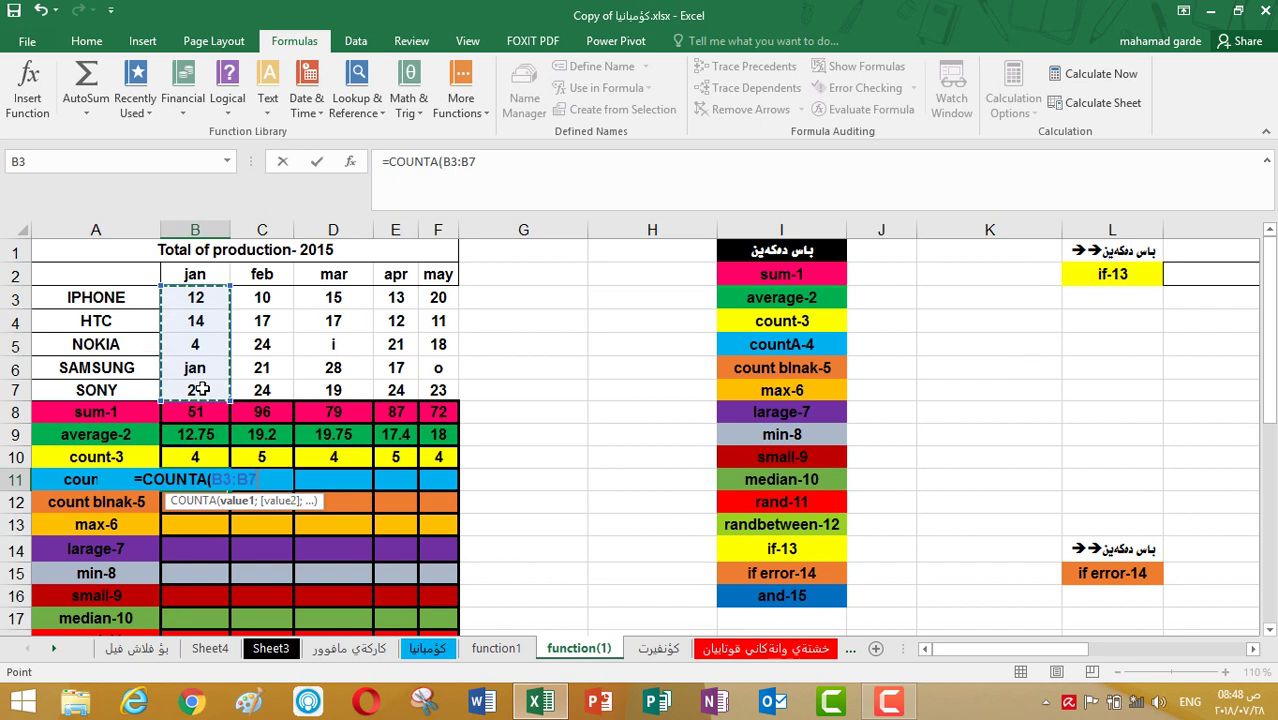
key("Return")
left_click(211, 479)
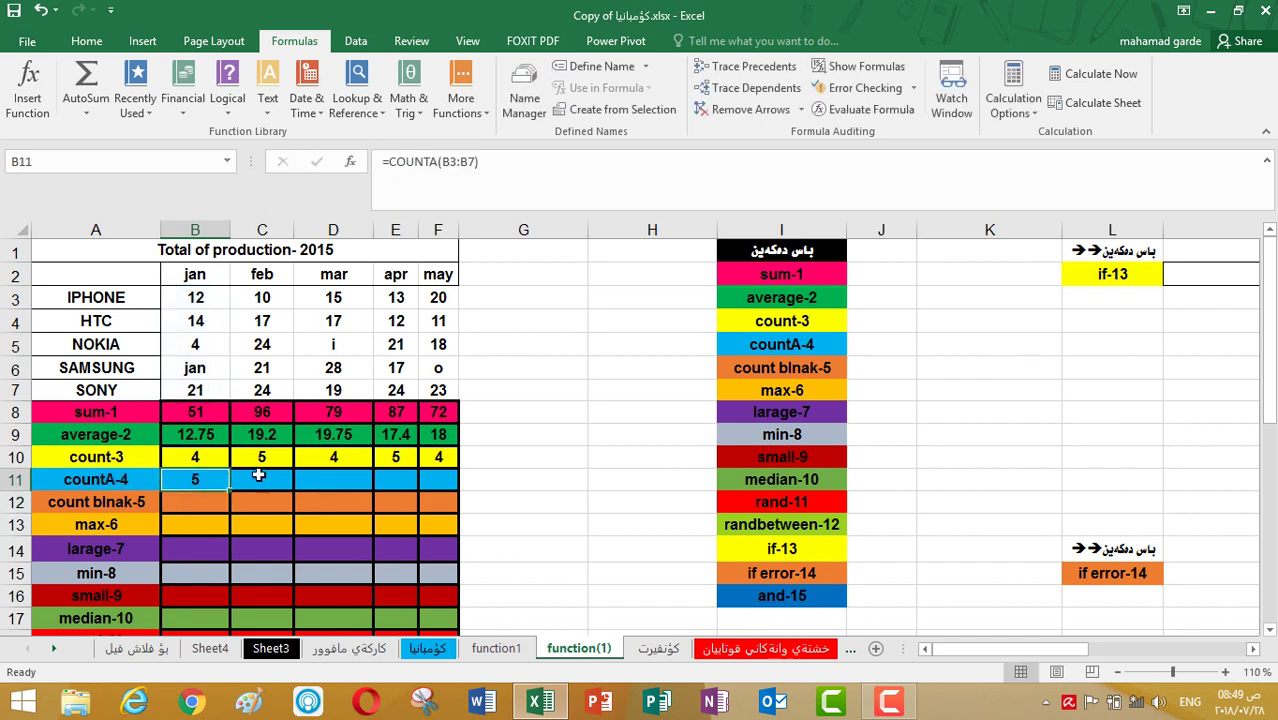
Clear the contents of SAMSUNG's jan cell B6 completely and check the COUNTA formula in B11.
left_click(213, 368)
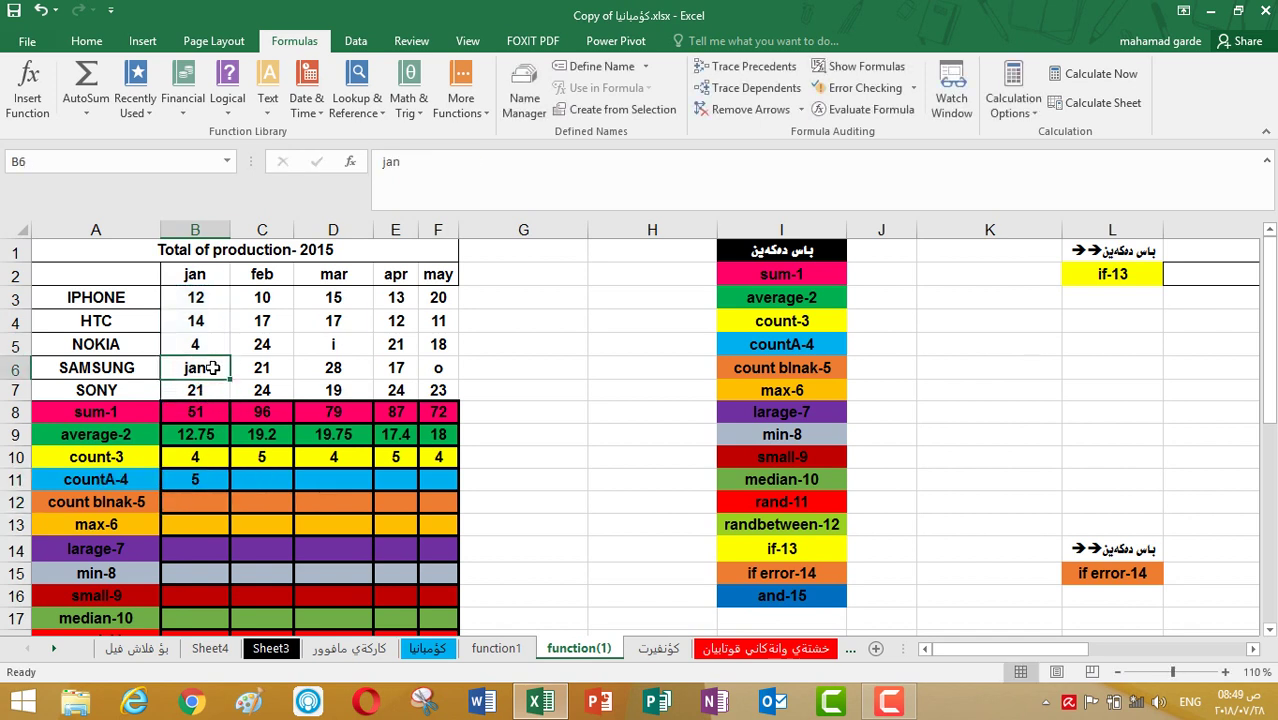
key("BackSpace")
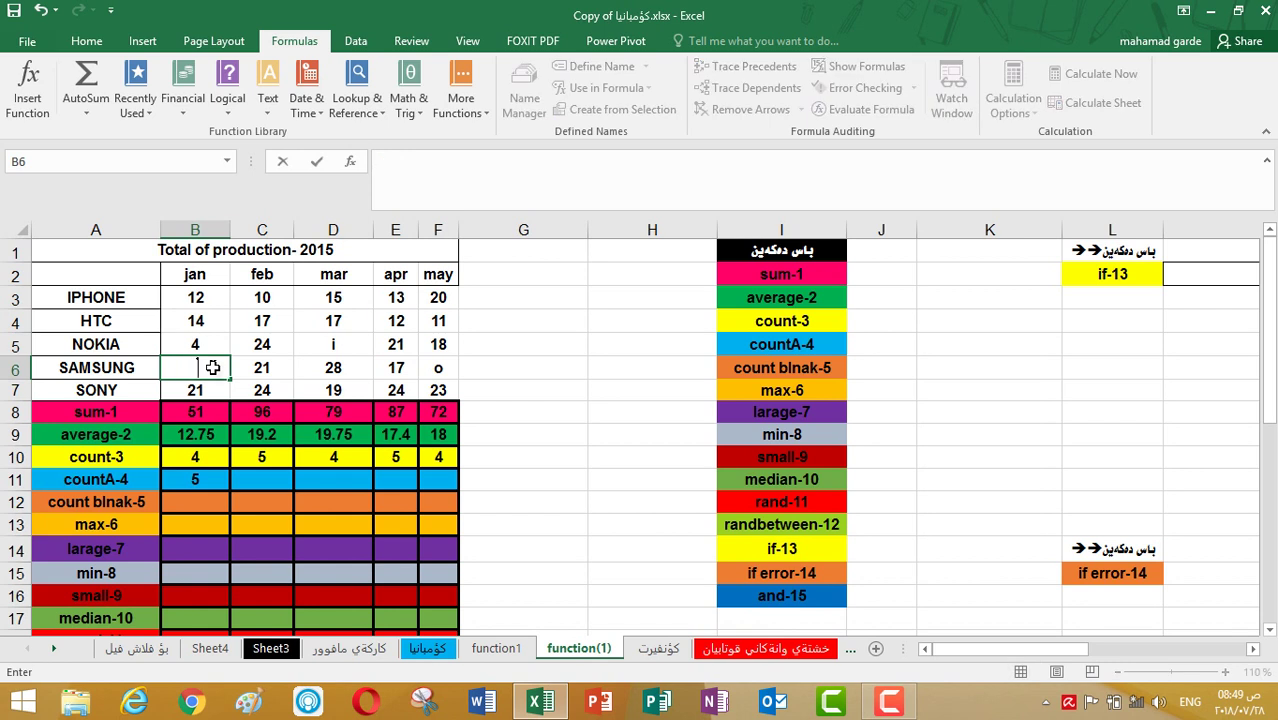
left_click(322, 350)
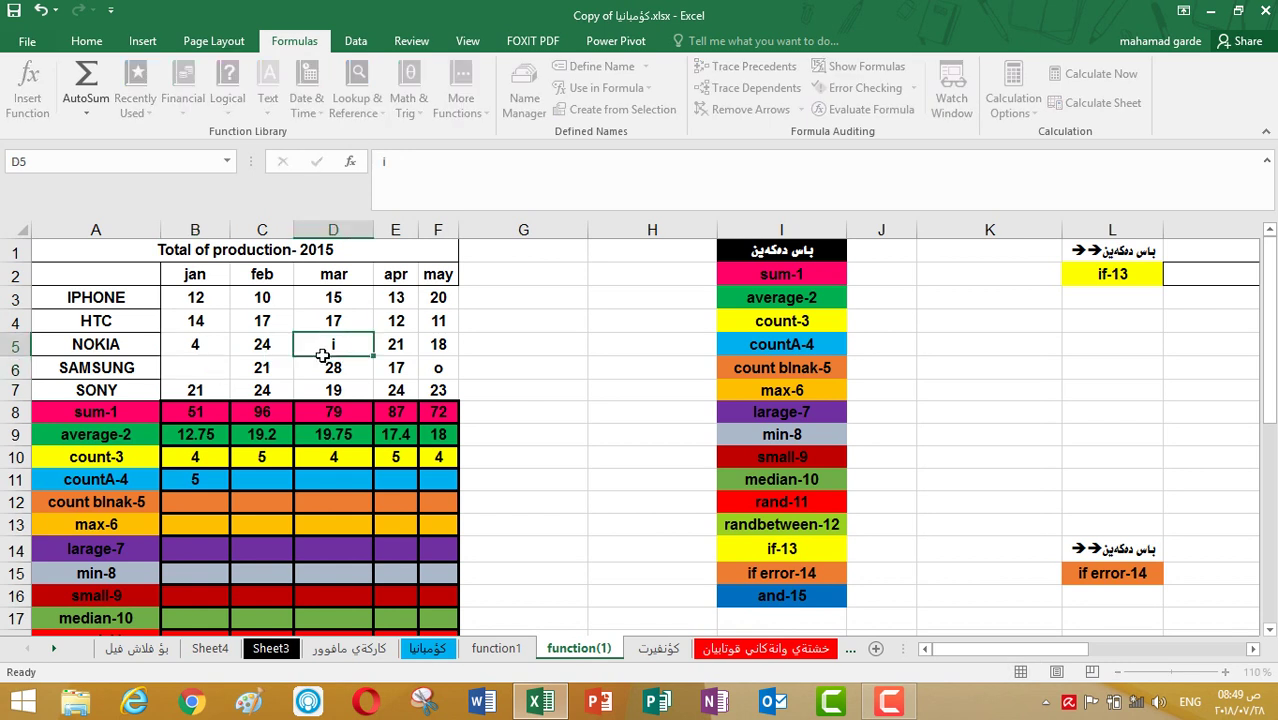
left_click(213, 362)
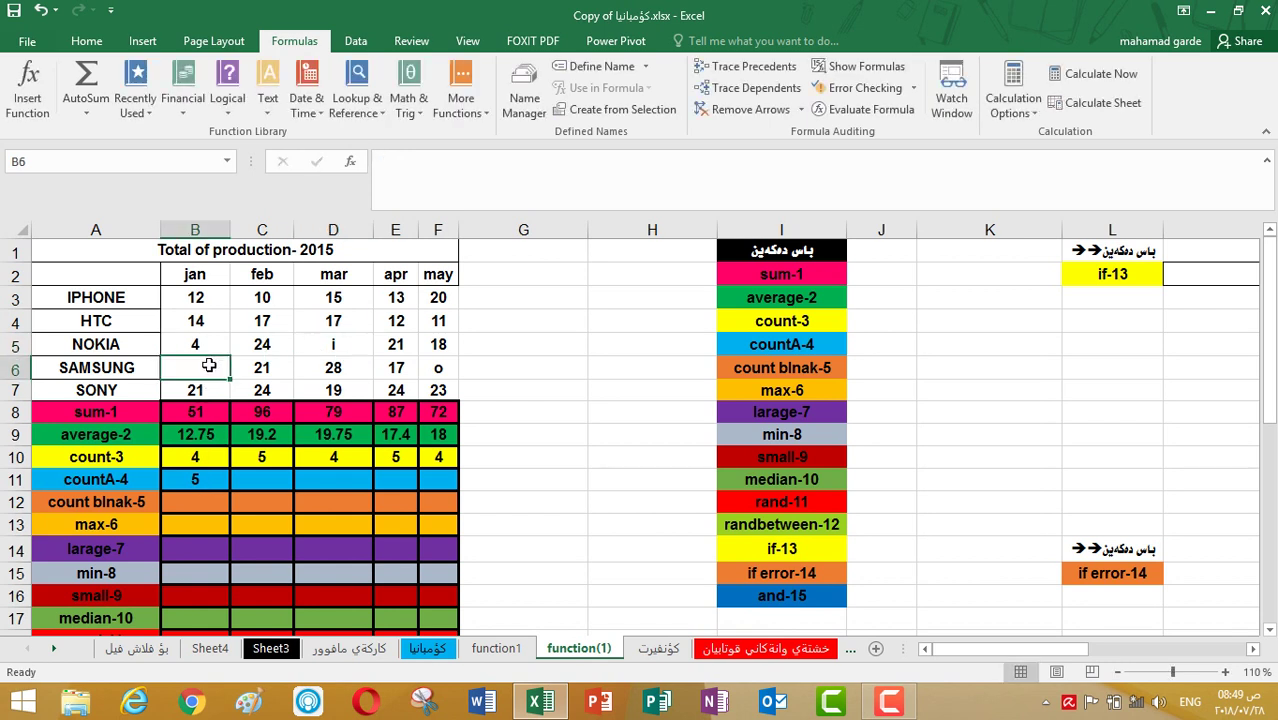
right_click(209, 365)
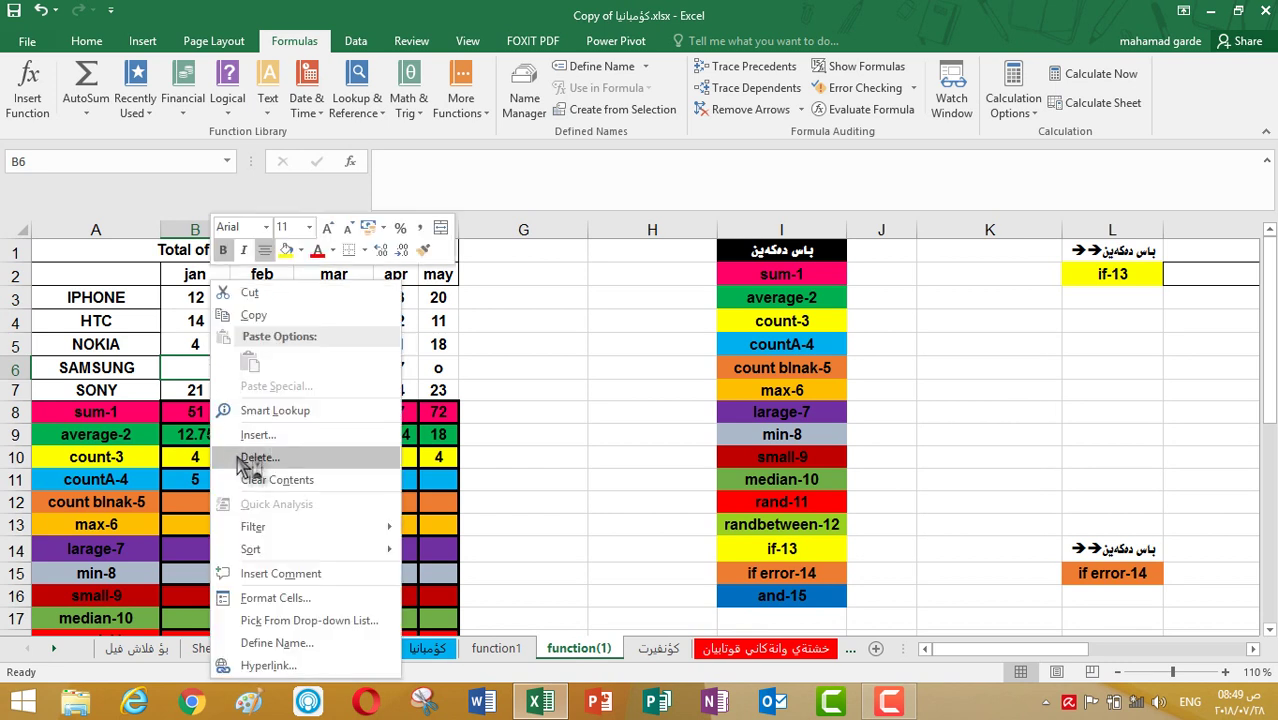
left_click(258, 482)
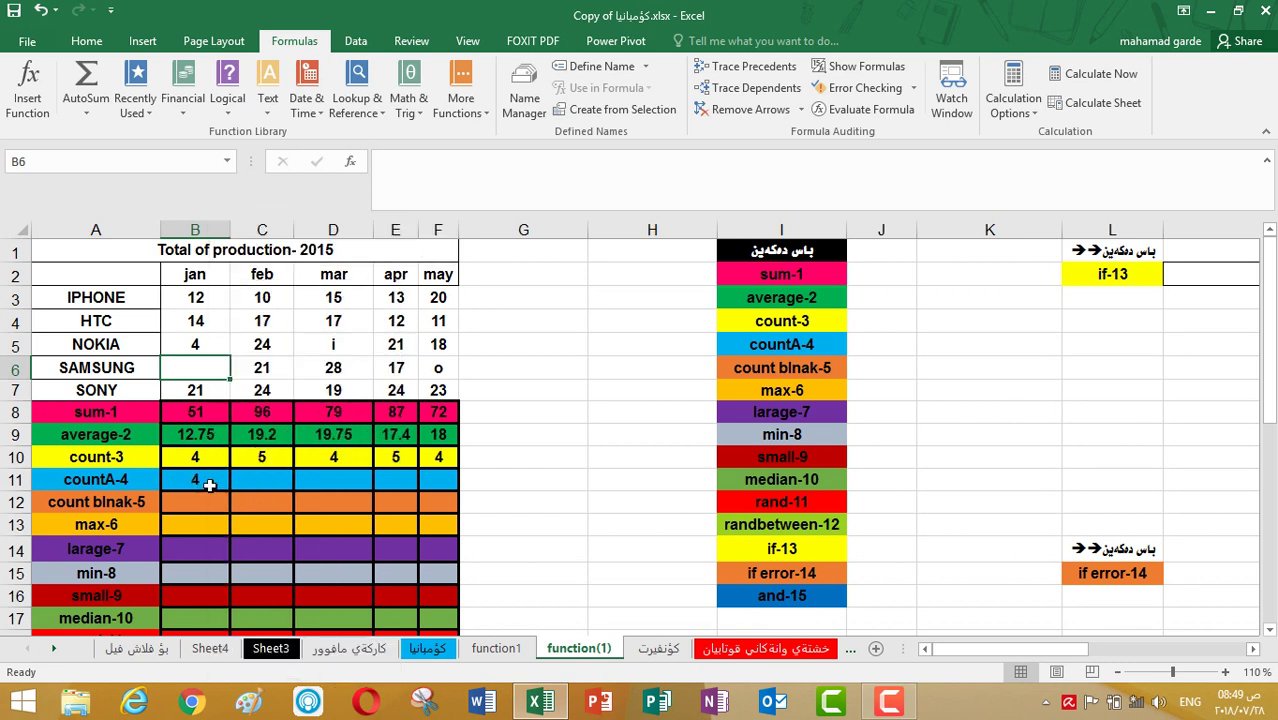
left_click(210, 484)
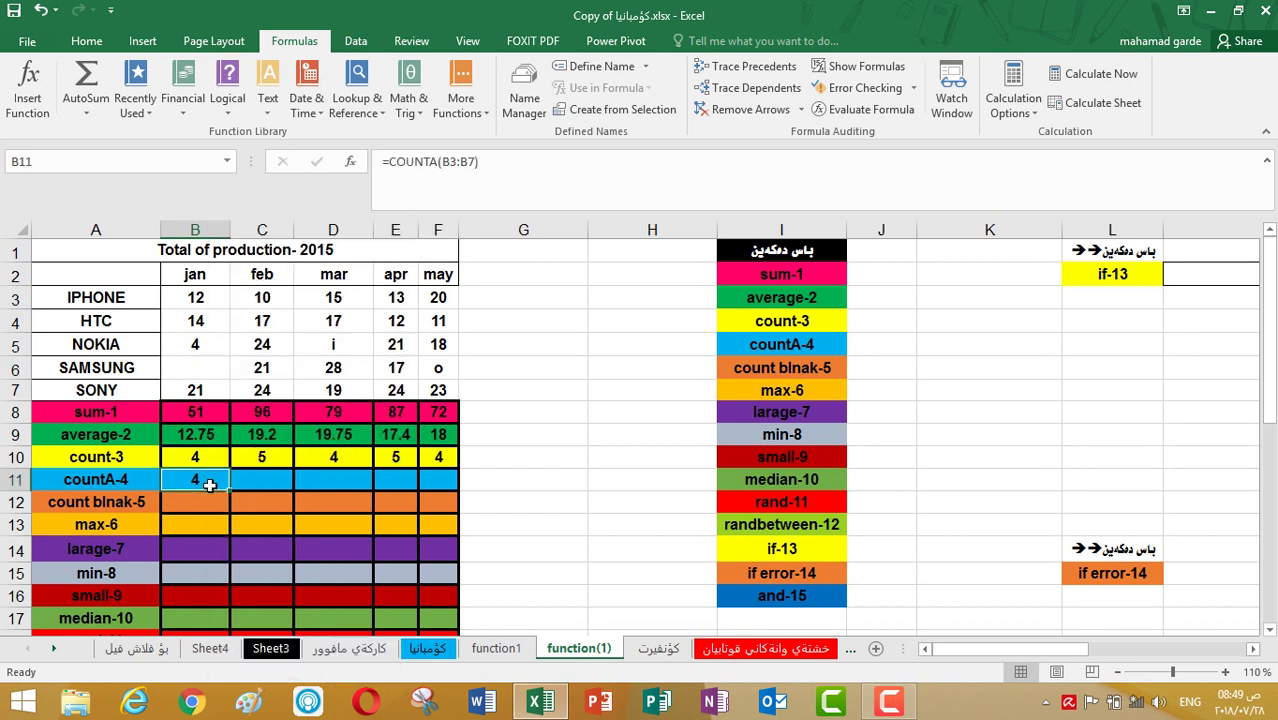
Fill the COUNTA formula from B11 across the countA row to F11.
left_click(219, 371)
left_click(262, 371)
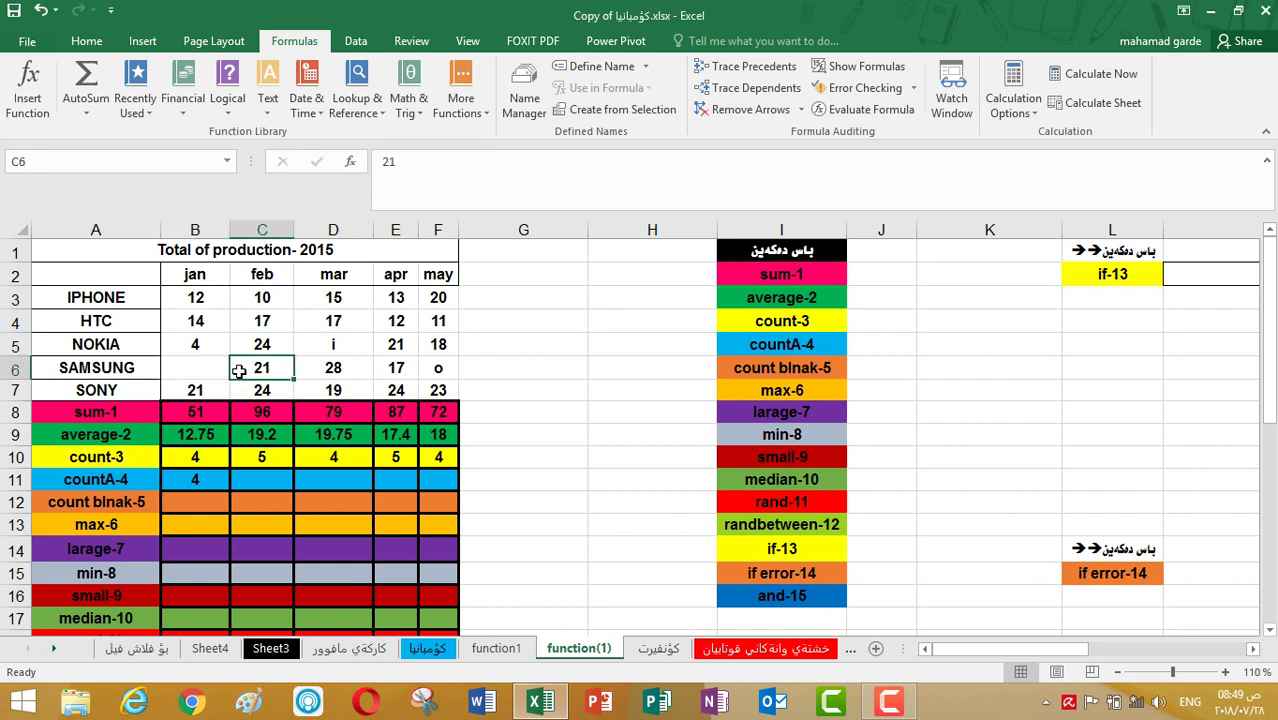
left_click(216, 370)
left_click(219, 485)
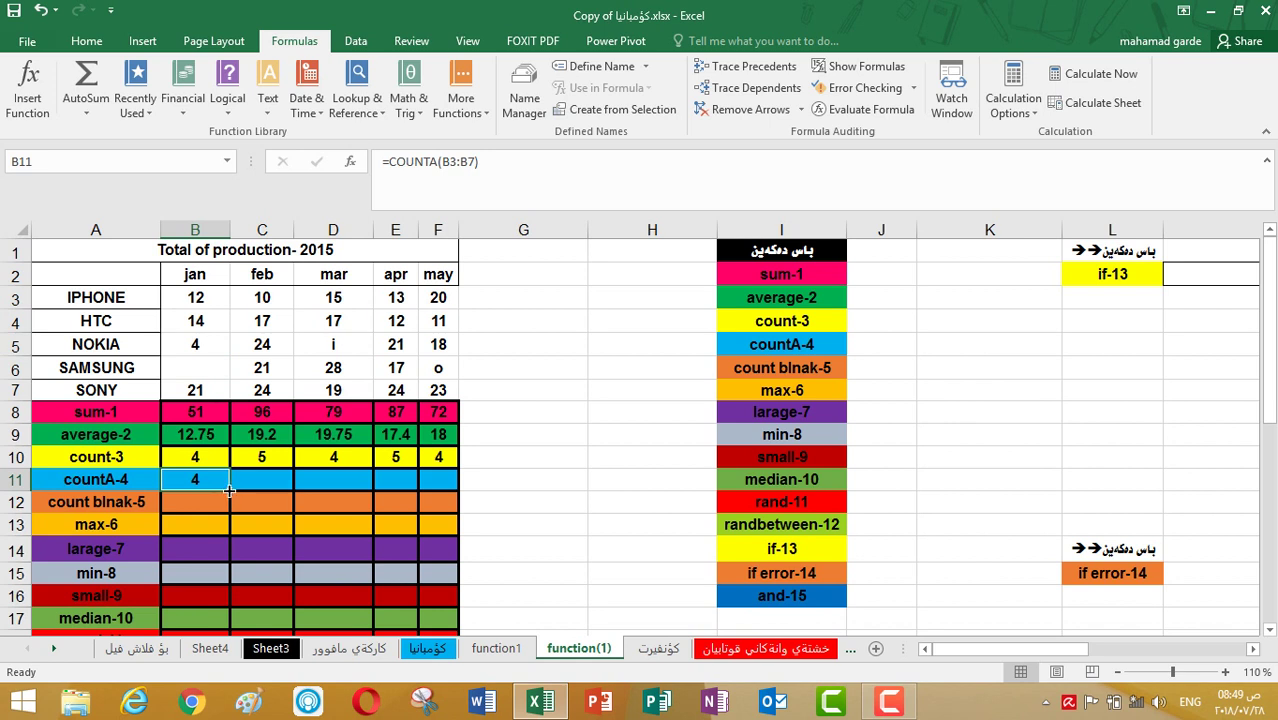
left_click_drag(229, 488, 446, 486)
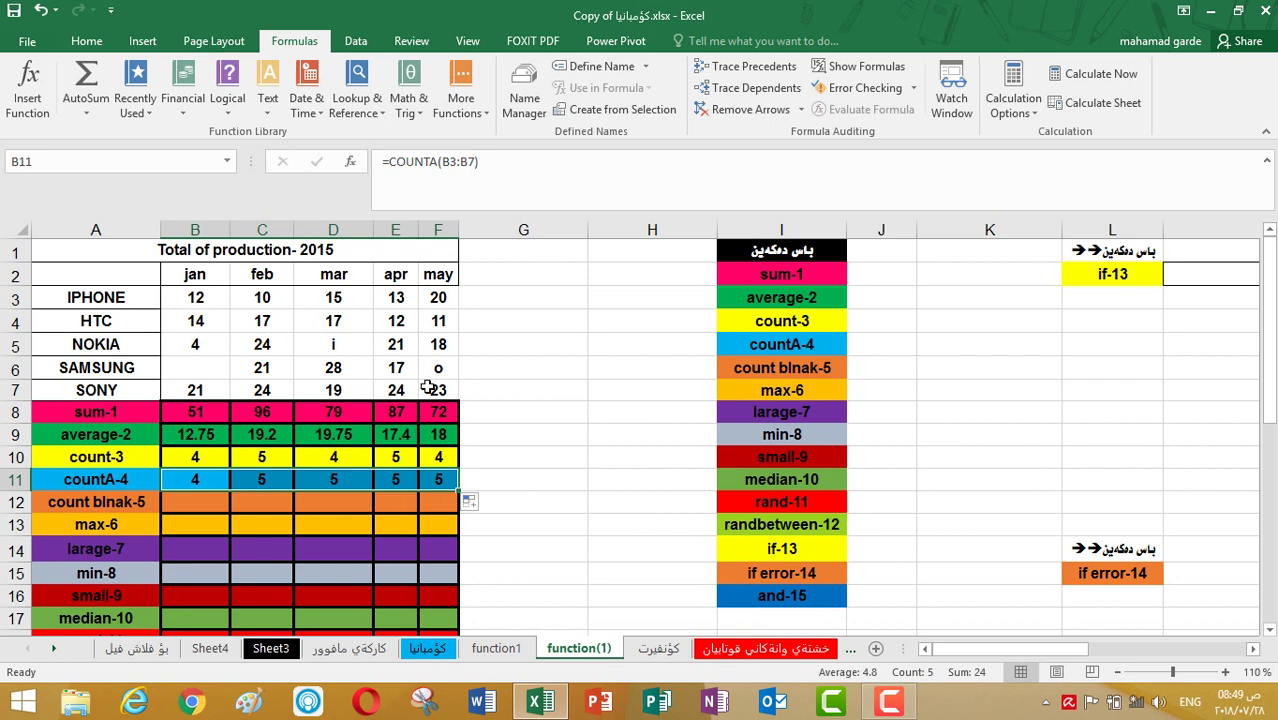
Clear the contents of NOKIA's mar cell D5 and check the COUNTA formula in D11.
left_click(333, 344)
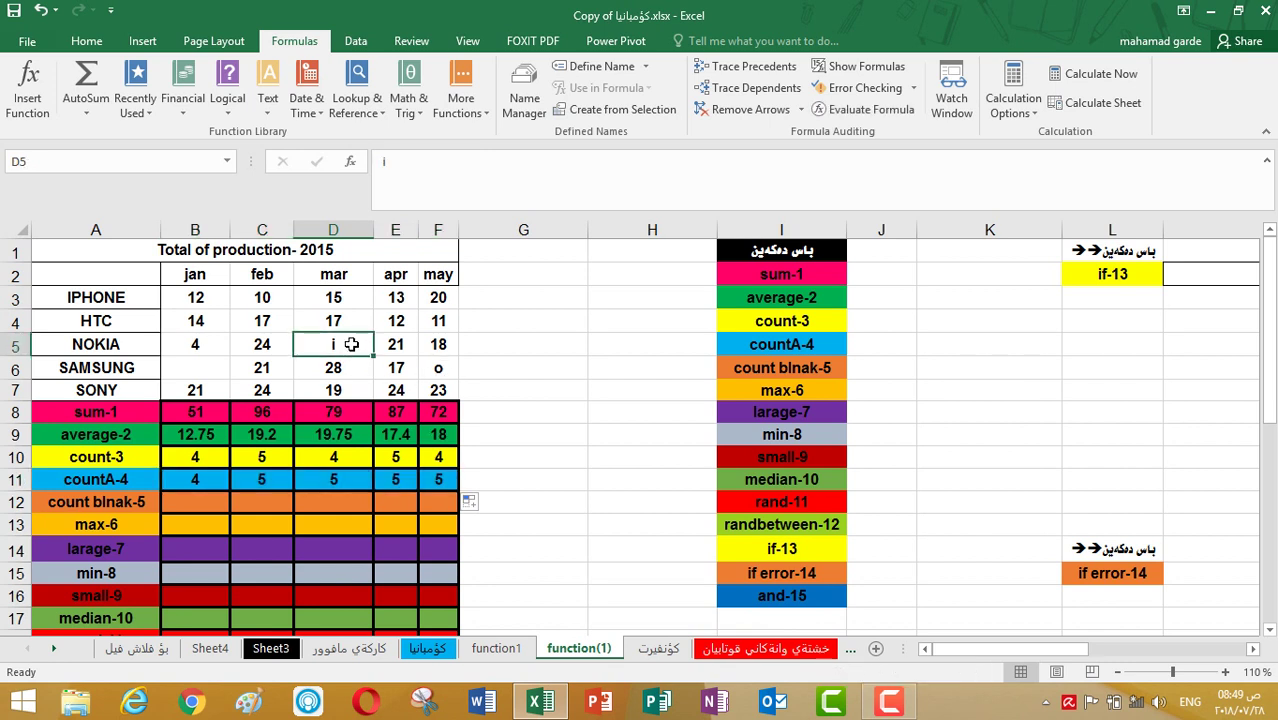
key("BackSpace")
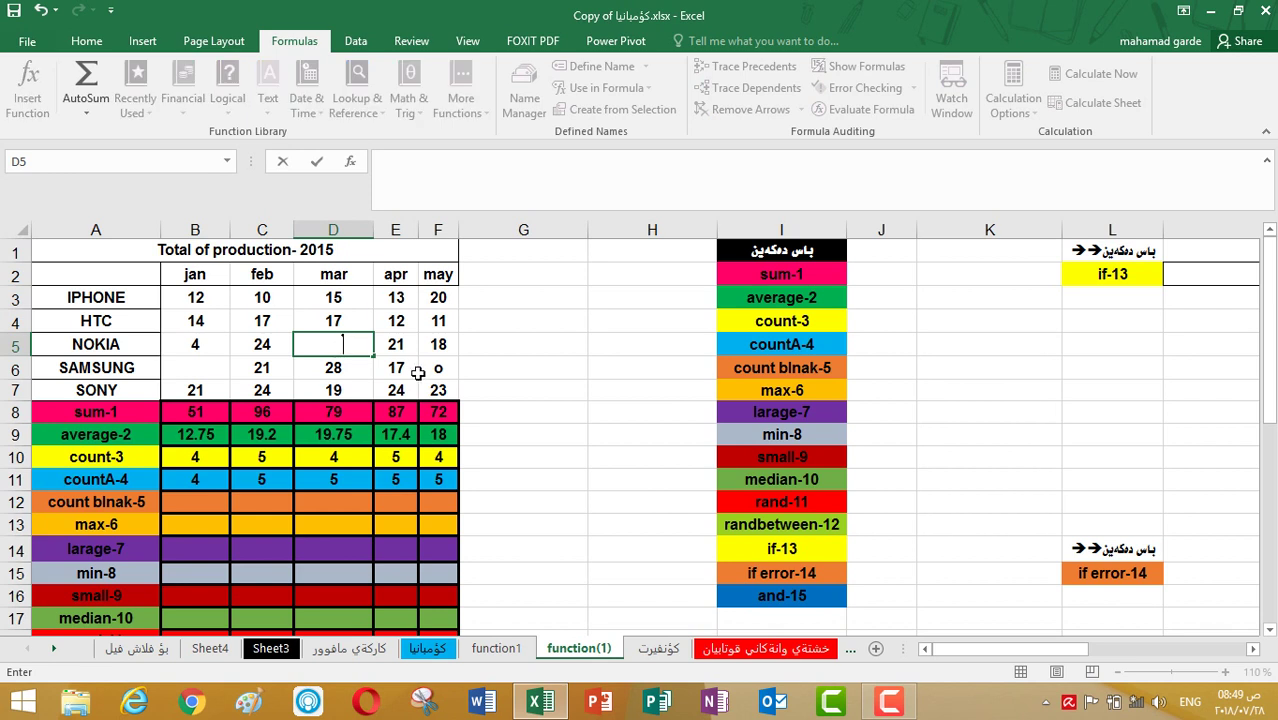
left_click(412, 368)
right_click(336, 344)
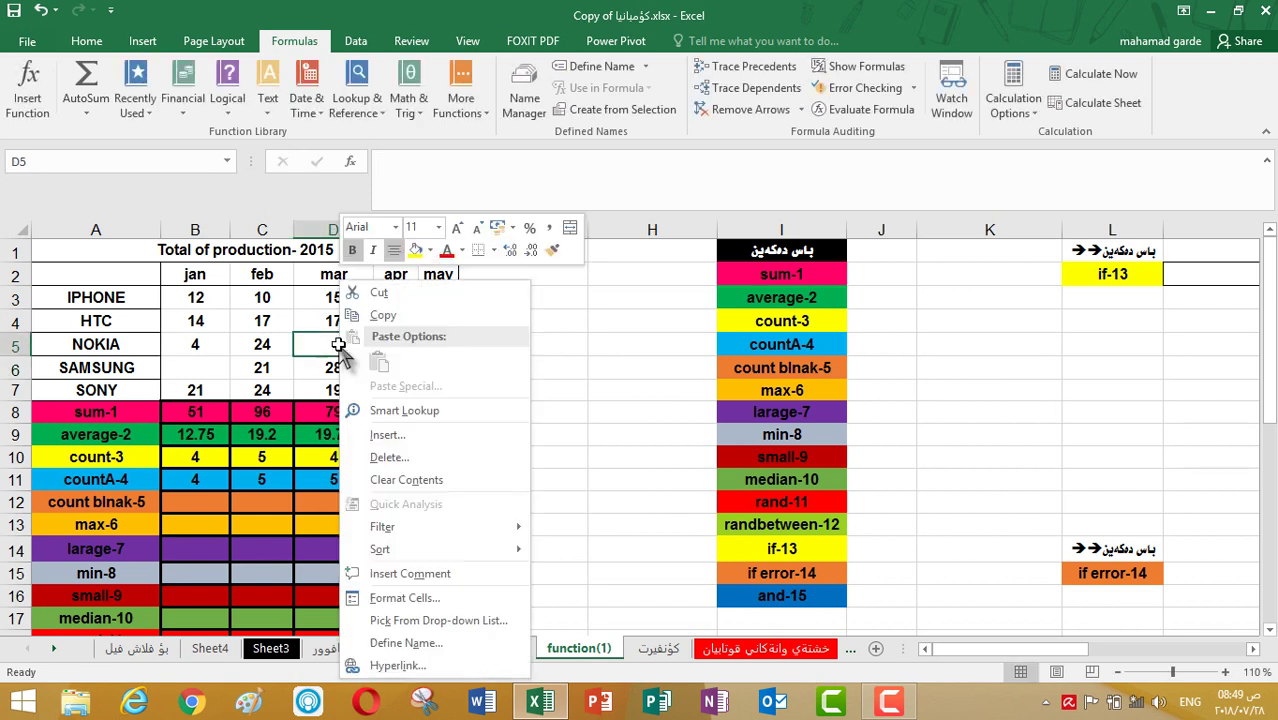
left_click(421, 480)
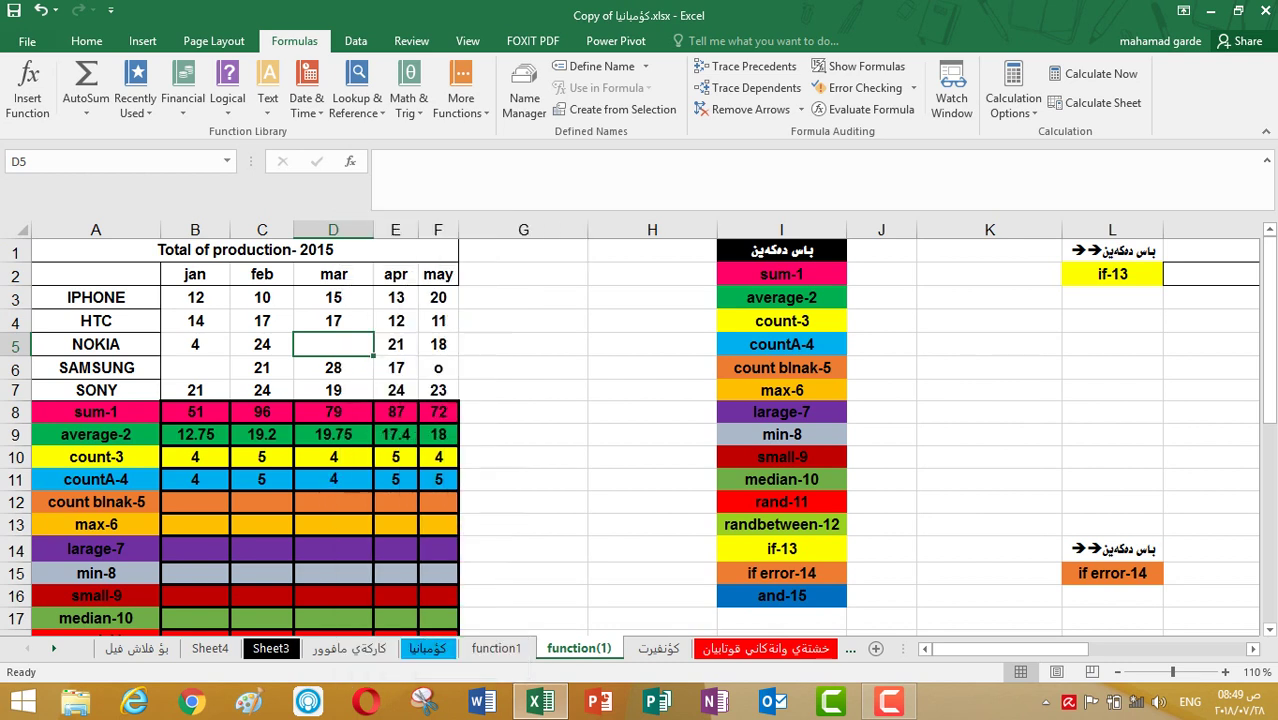
left_click(358, 480)
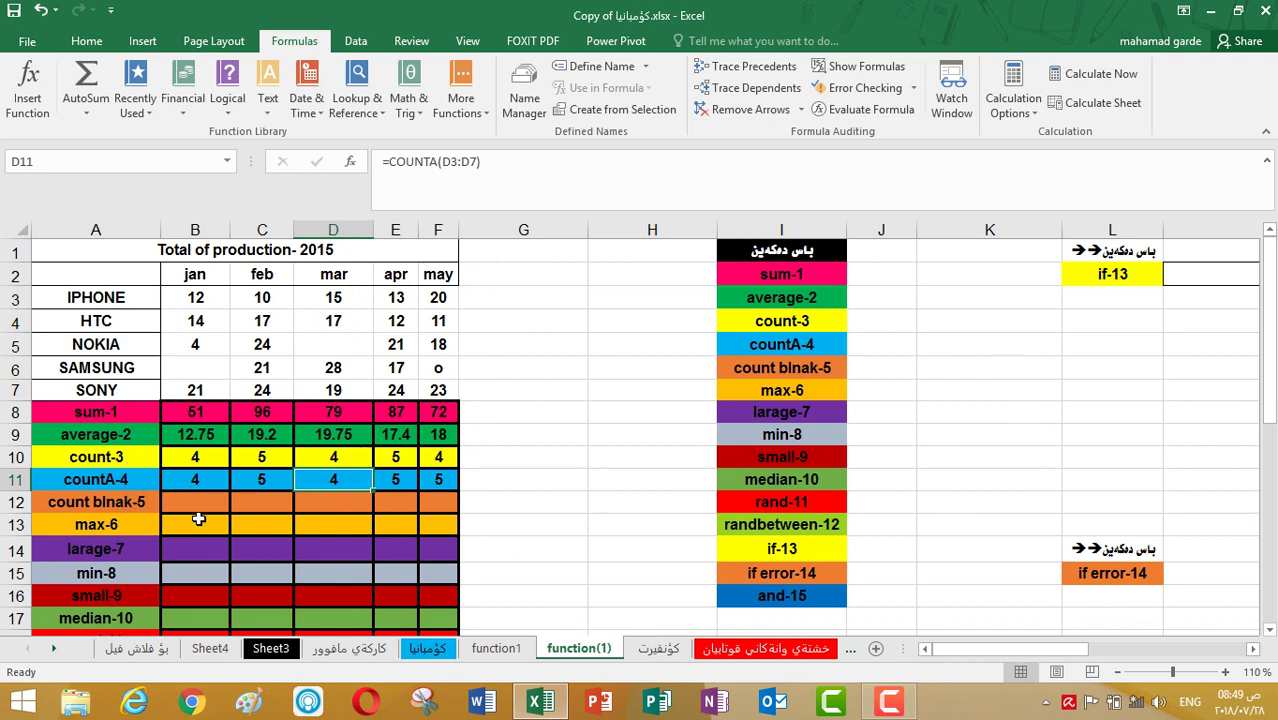
Count the blank jan cells B3:B7 with a COUNTBLANK formula in B12.
left_click(202, 503)
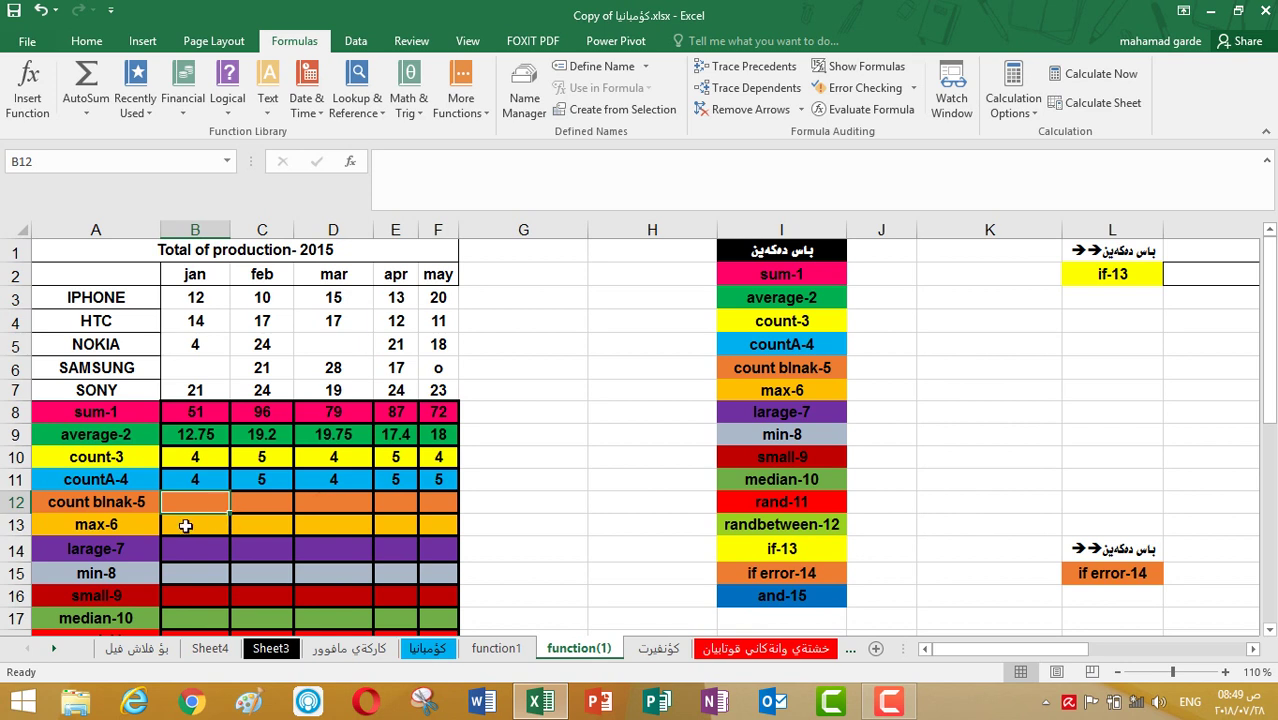
type("=")
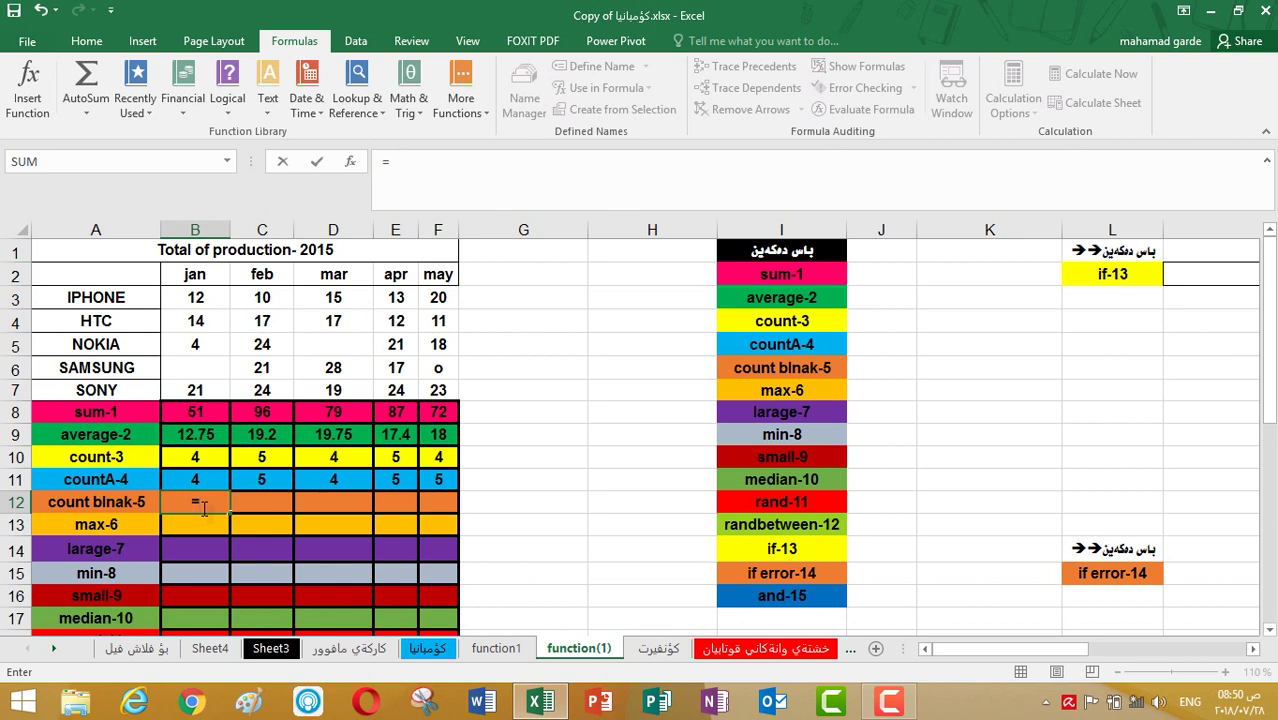
type("count")
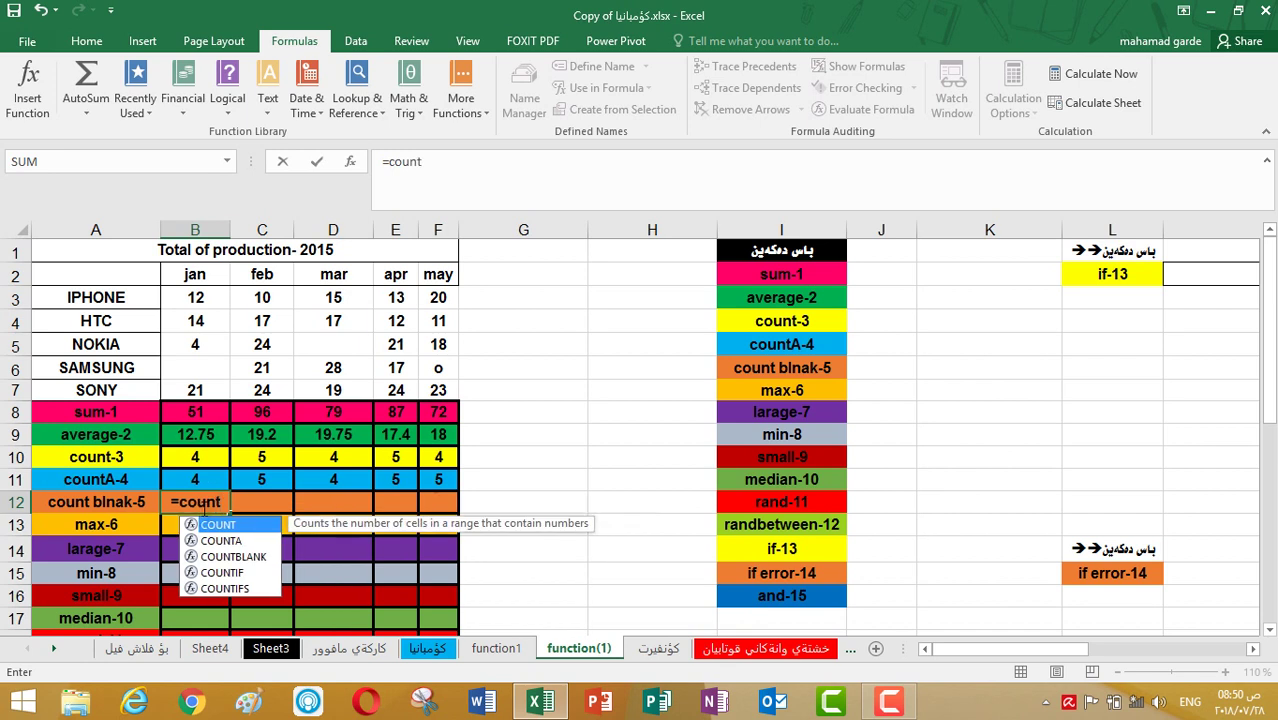
double_click(233, 556)
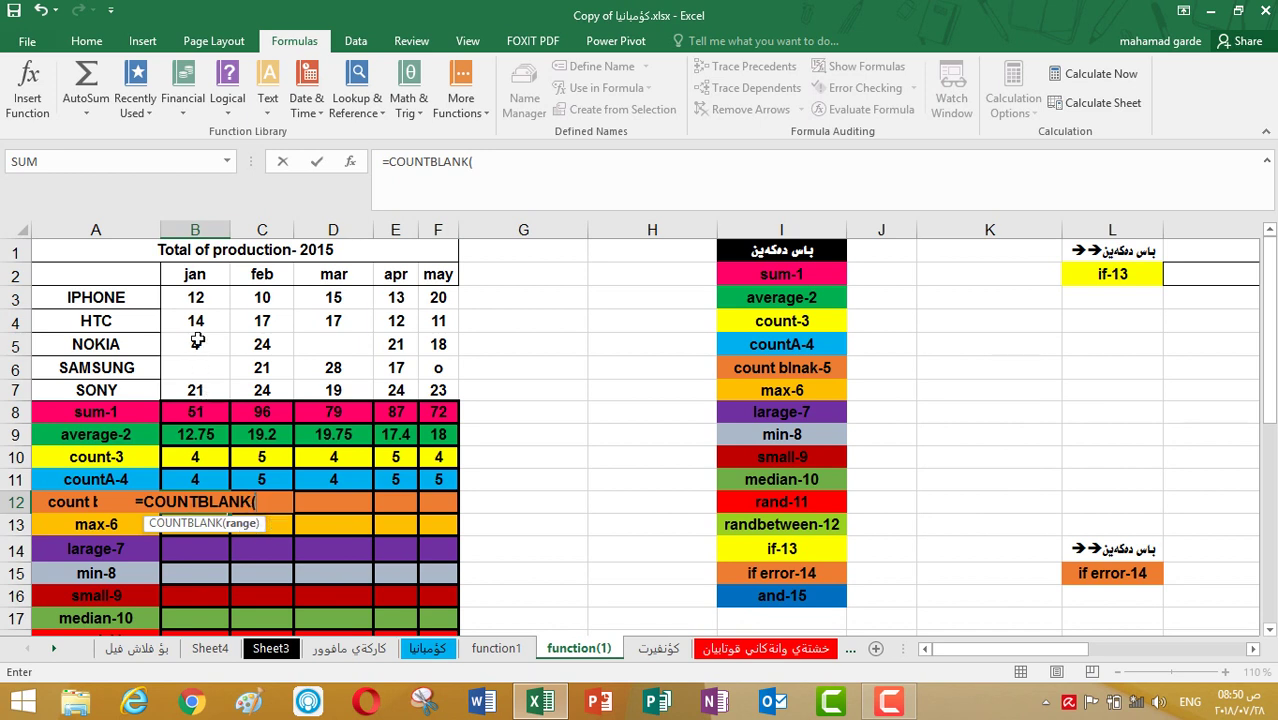
left_click_drag(196, 298, 202, 389)
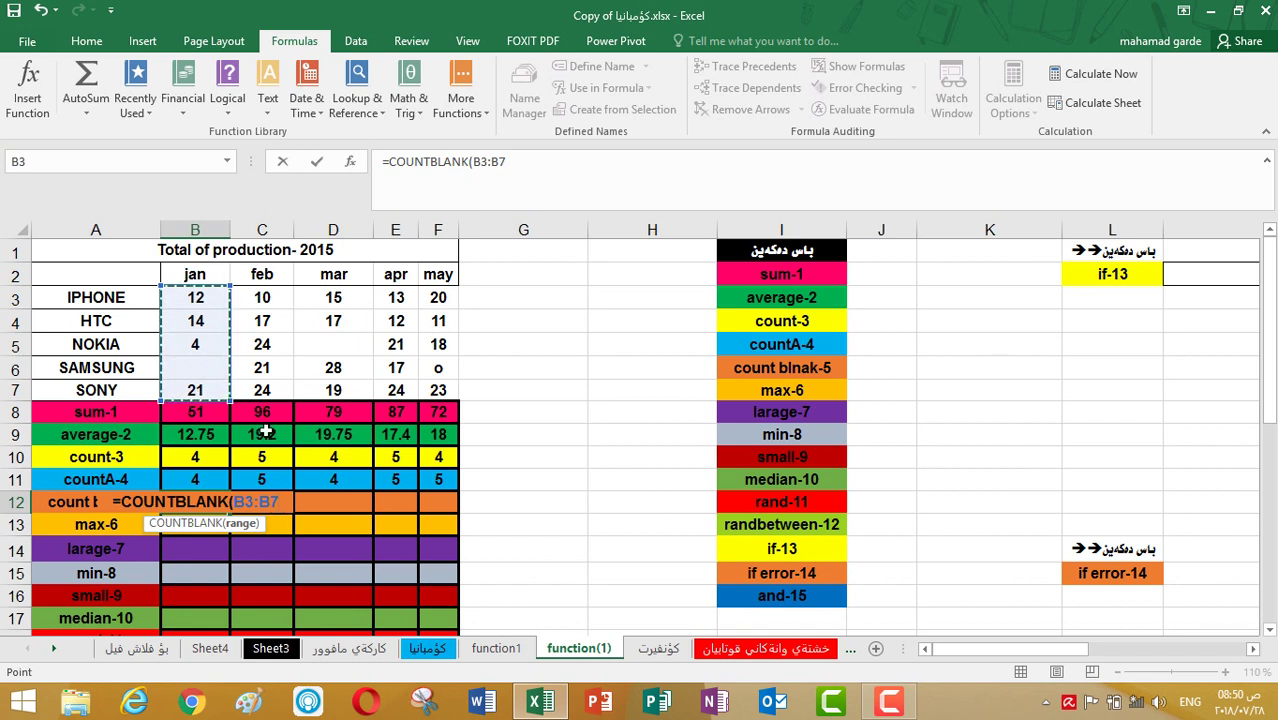
key("Return")
left_click(206, 500)
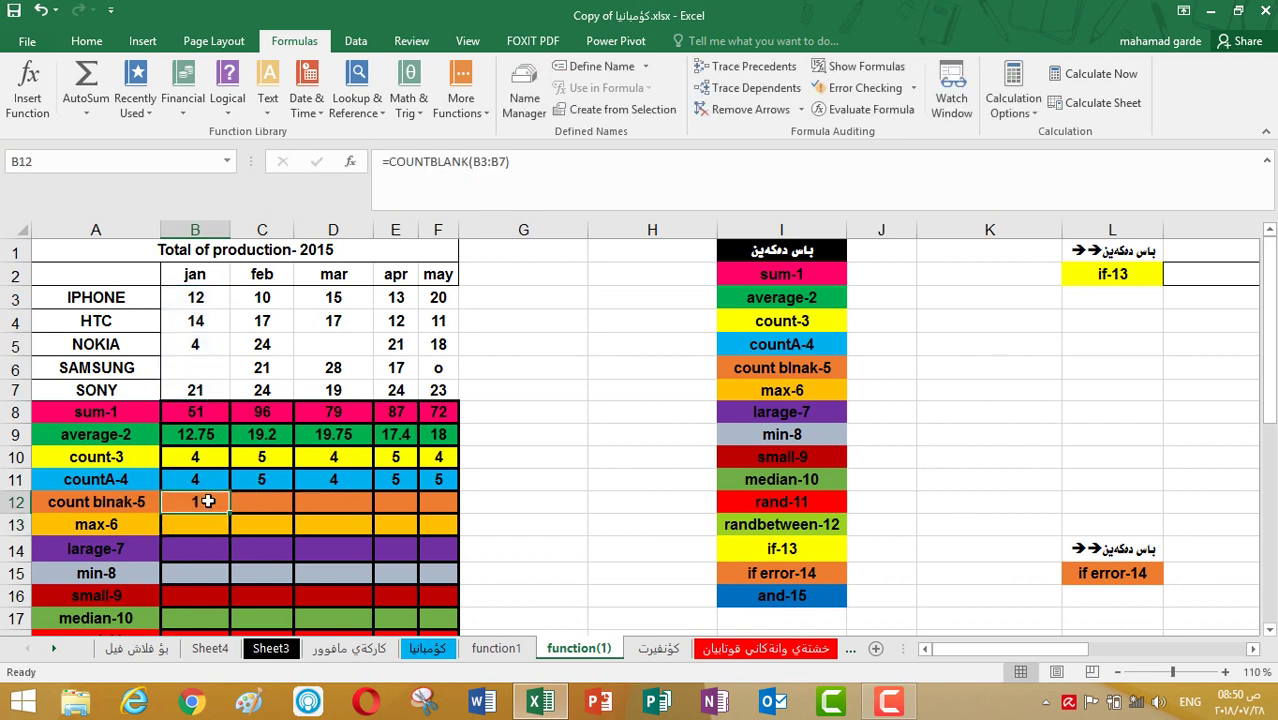
Delete HTC's jan production value in B4.
left_click(211, 368)
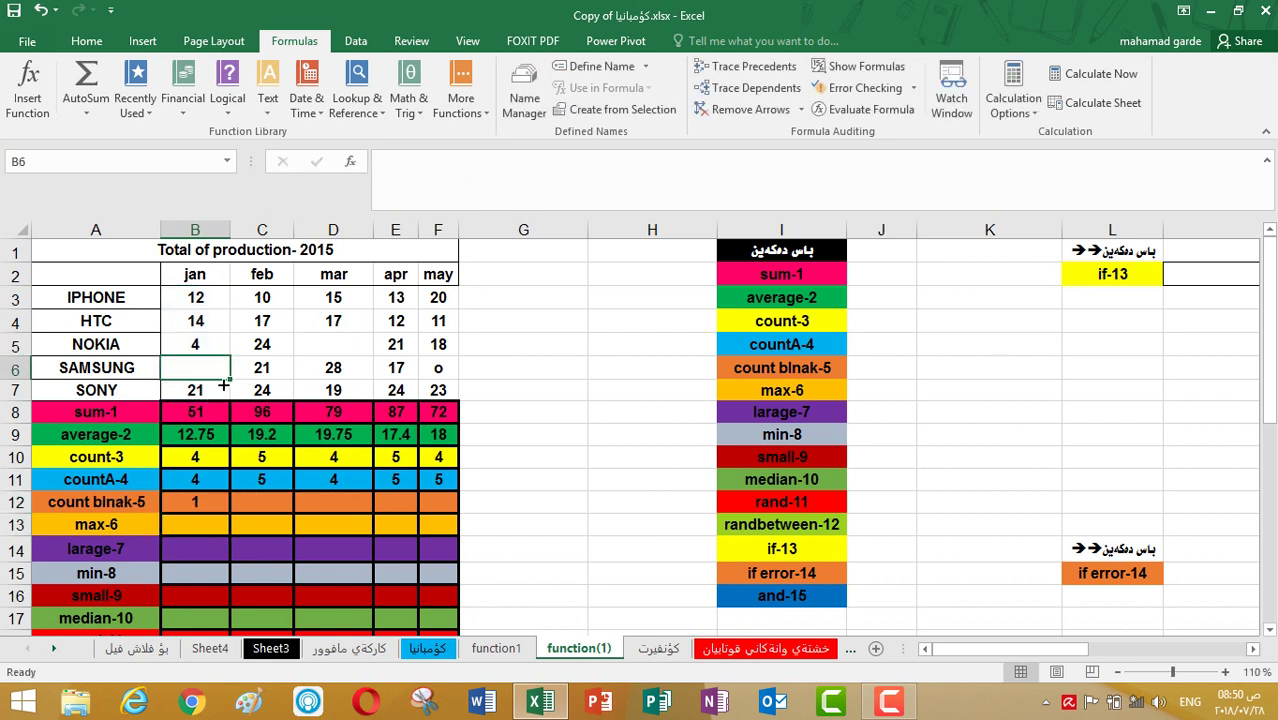
left_click(208, 321)
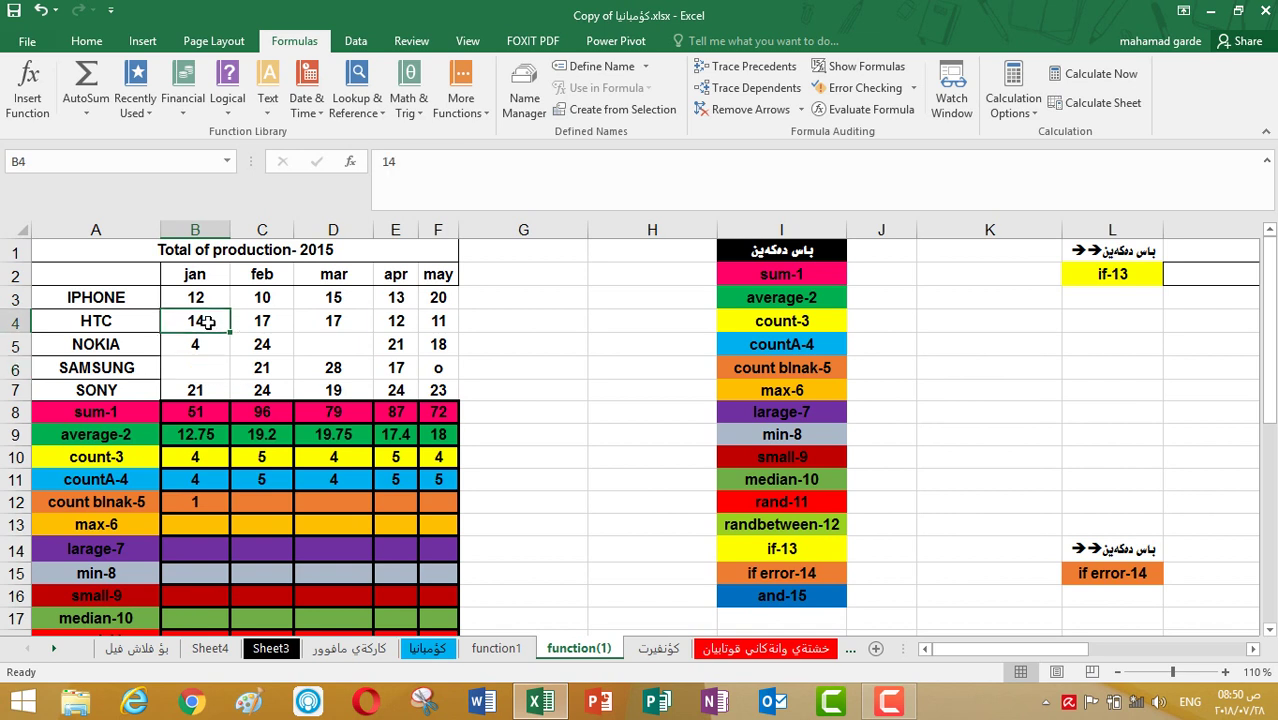
key("Delete")
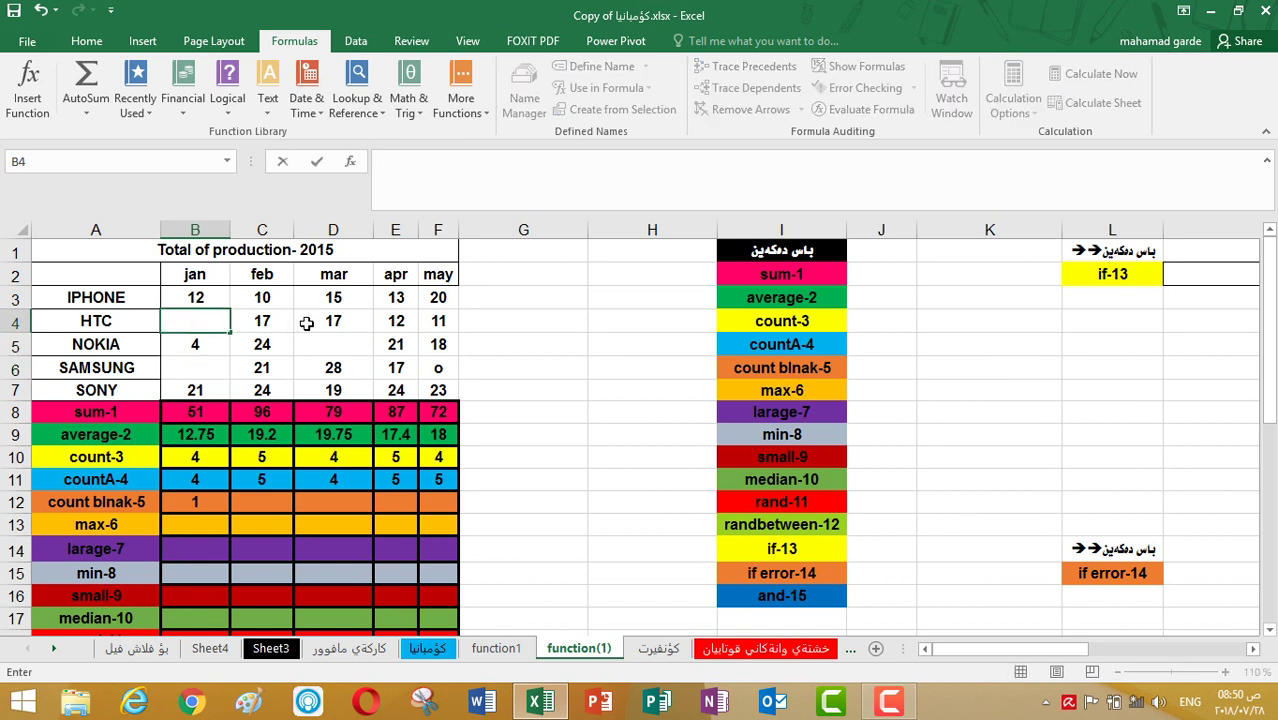
left_click(306, 323)
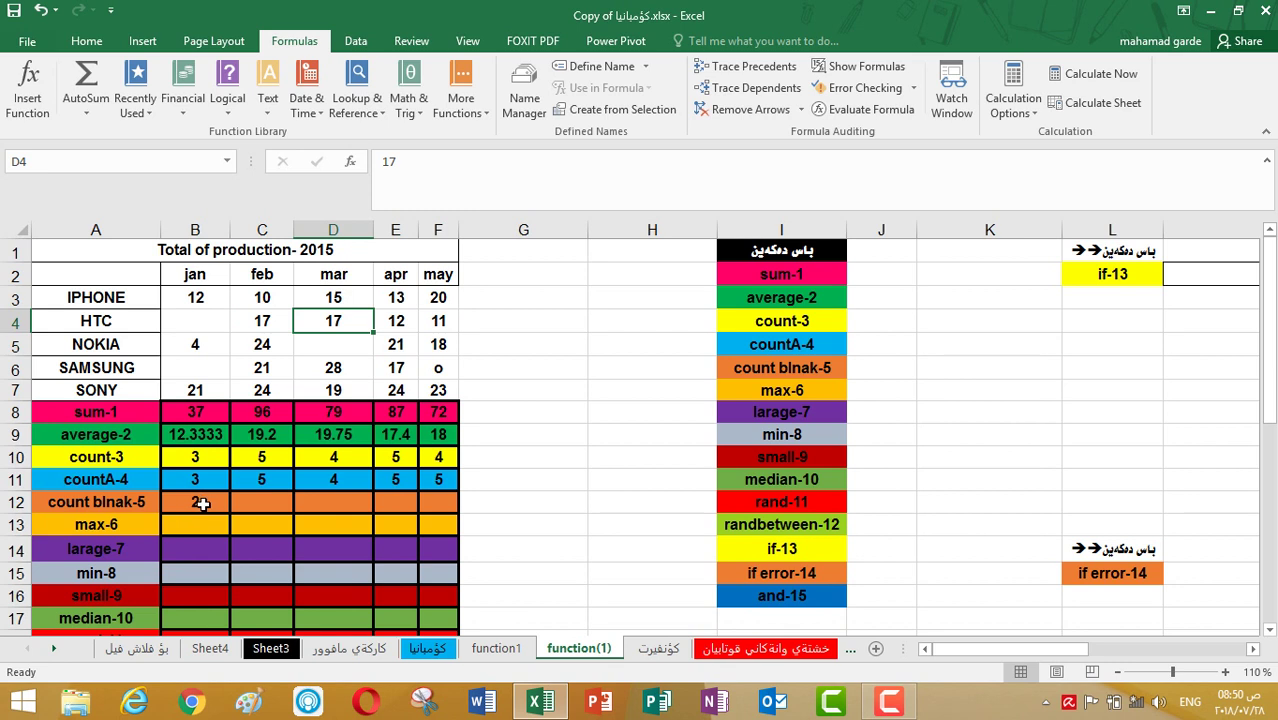
Fill the COUNTBLANK formula from B12 across the count blank row to F12.
left_click(203, 505)
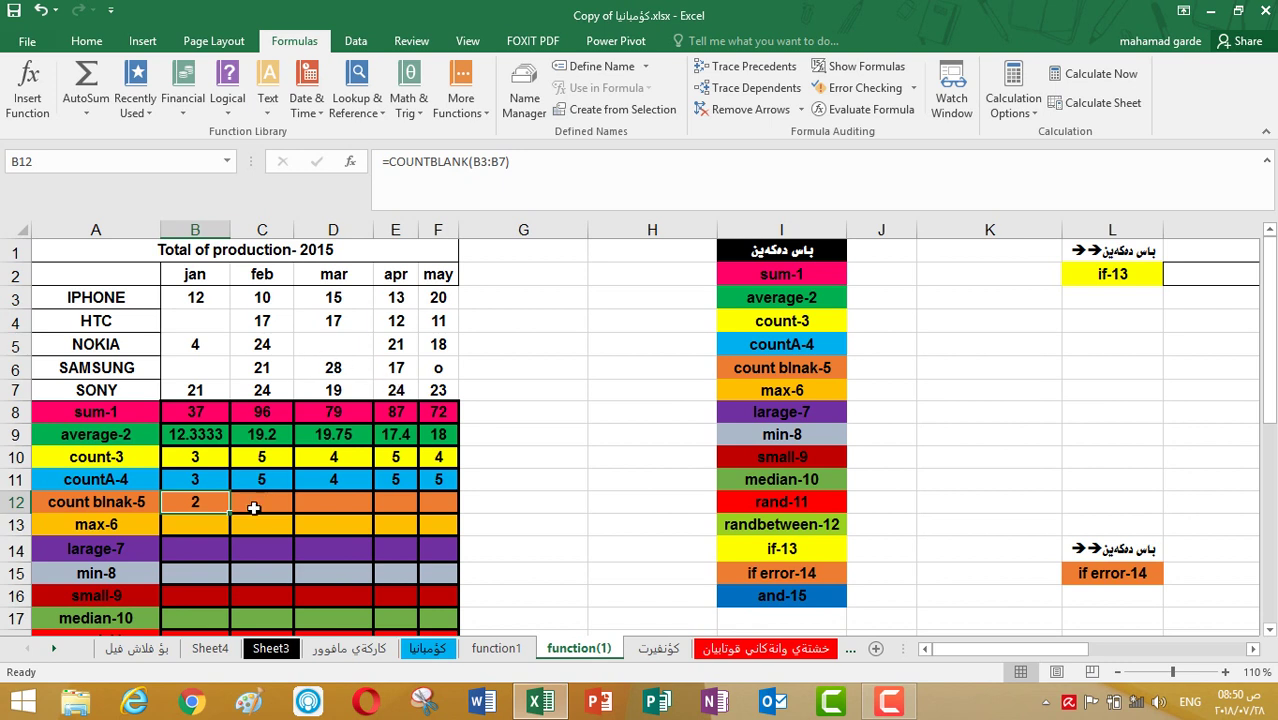
left_click_drag(230, 514, 452, 502)
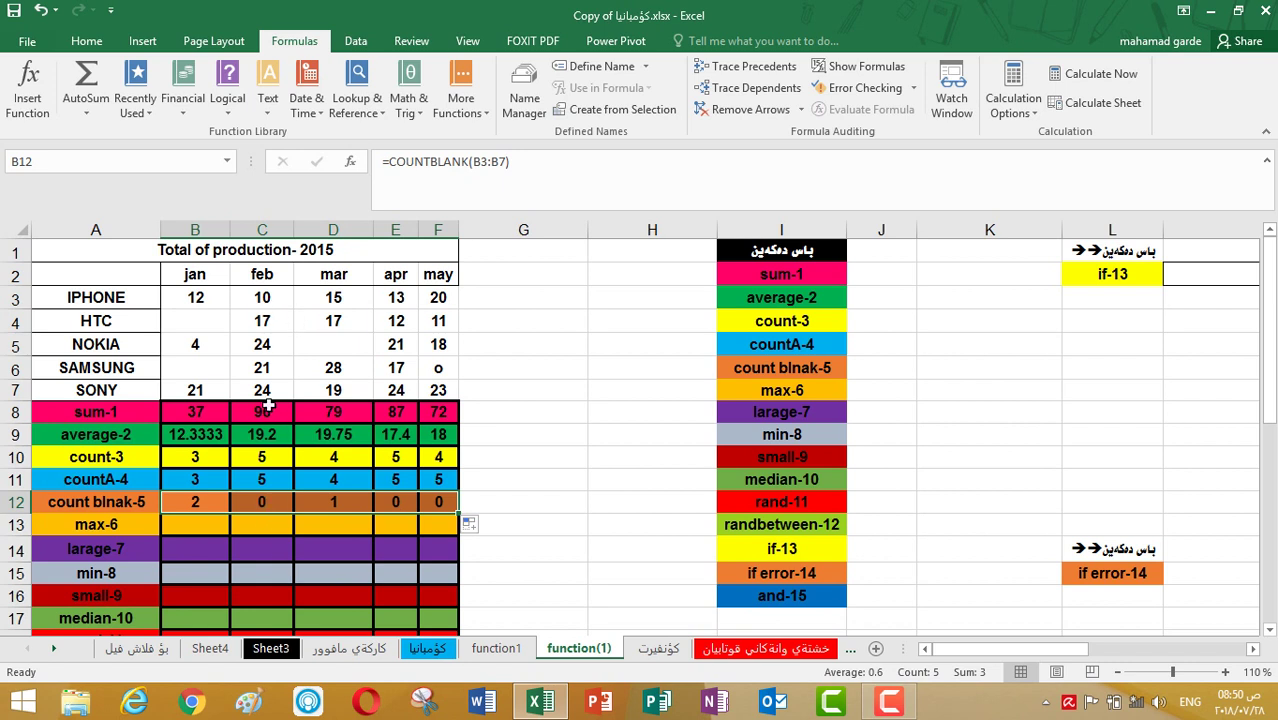
left_click(348, 352)
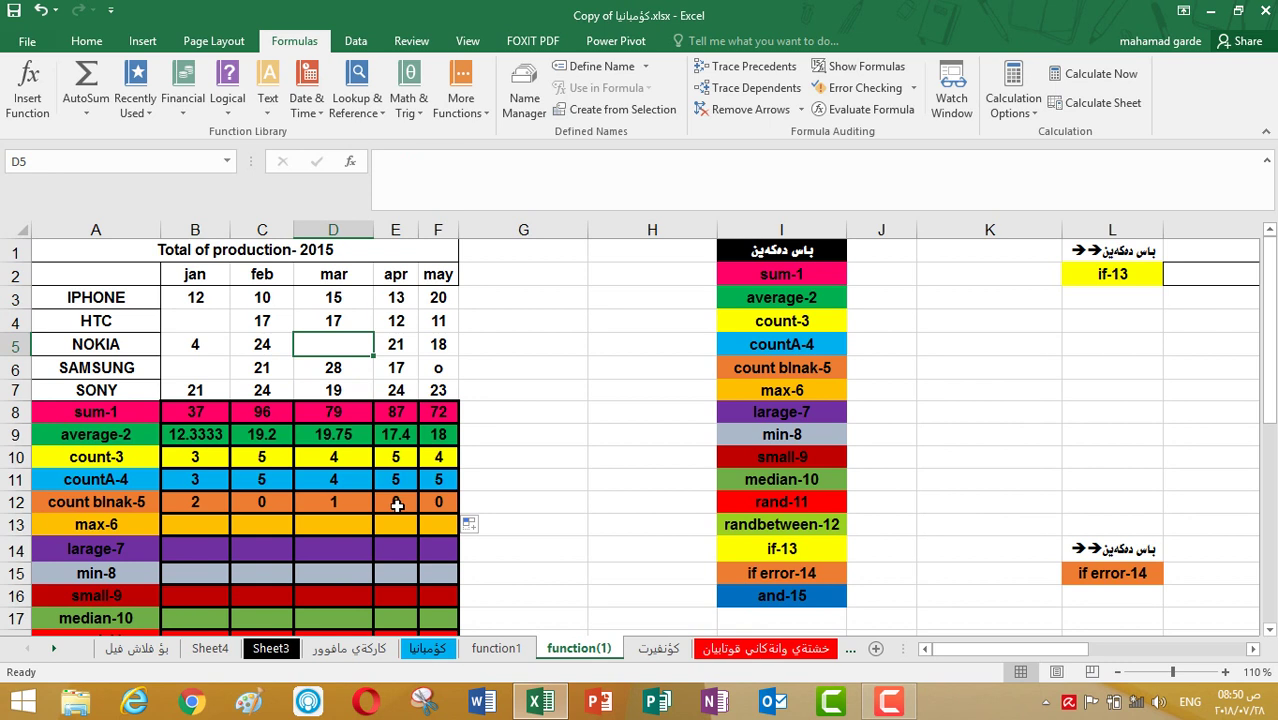
left_click(443, 366)
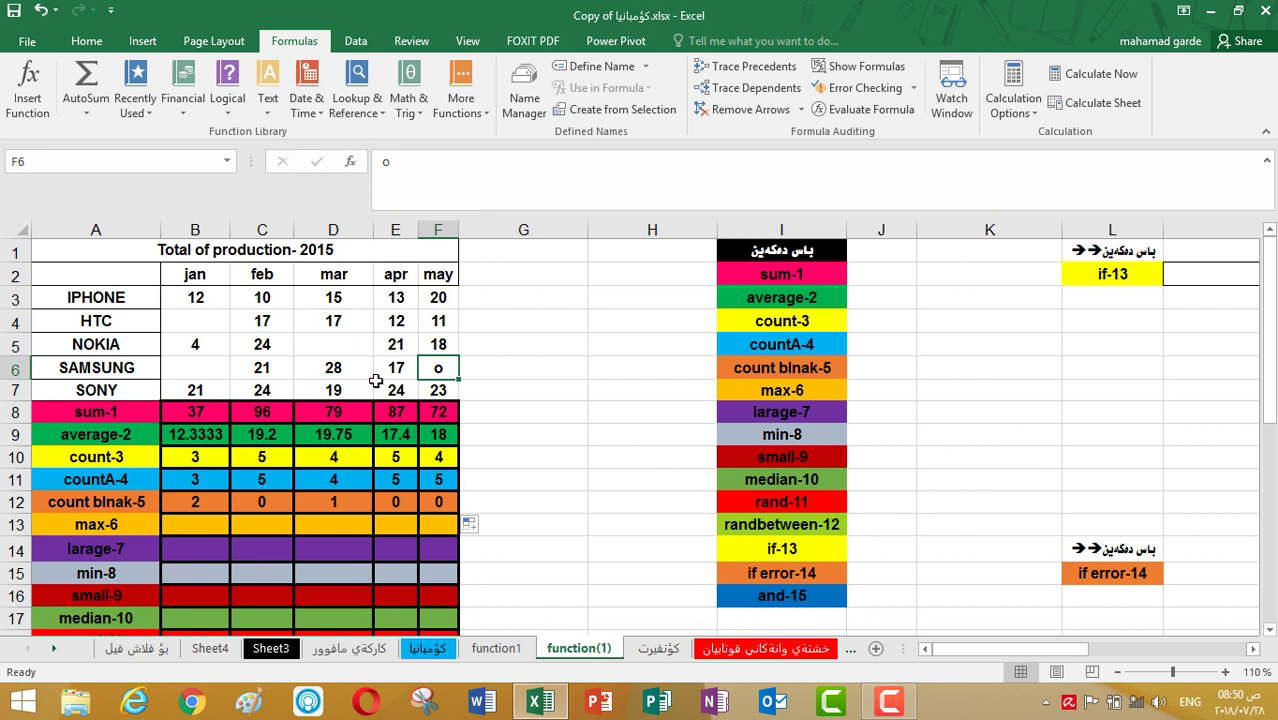
Enter a single space in HTC's jan cell B4 and check the COUNTBLANK formula in B12.
left_click(205, 321)
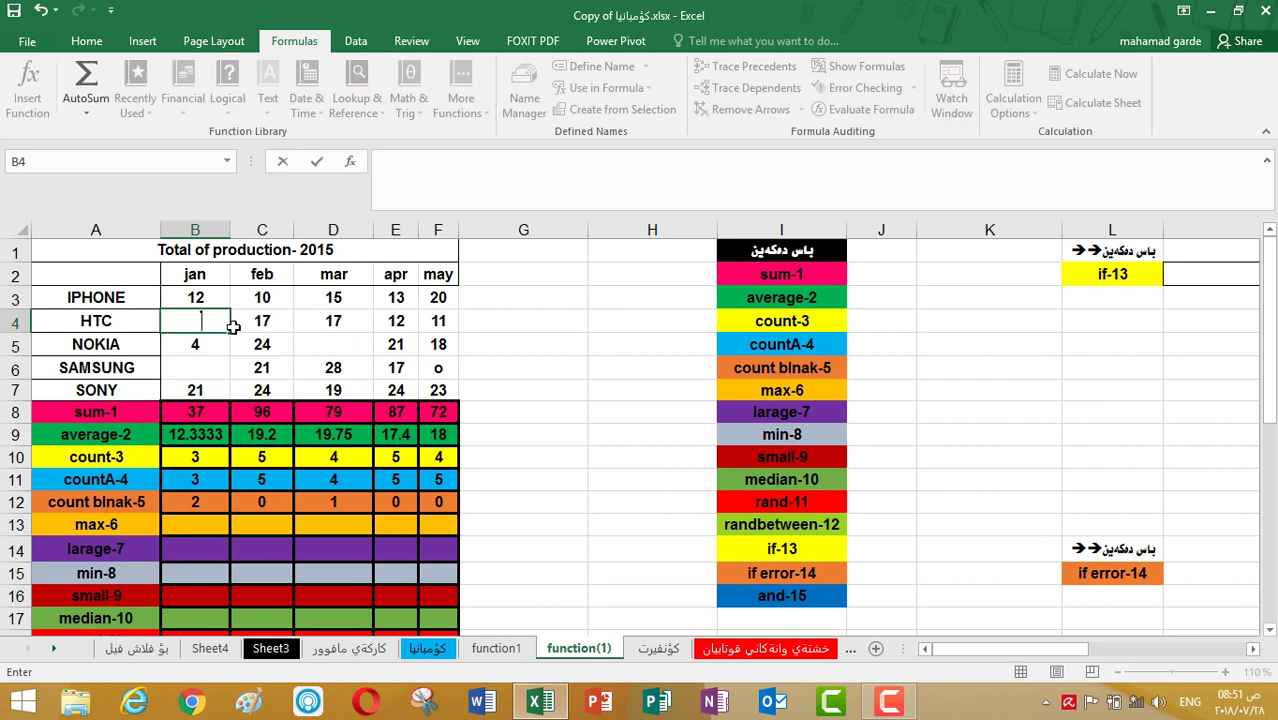
left_click(318, 337)
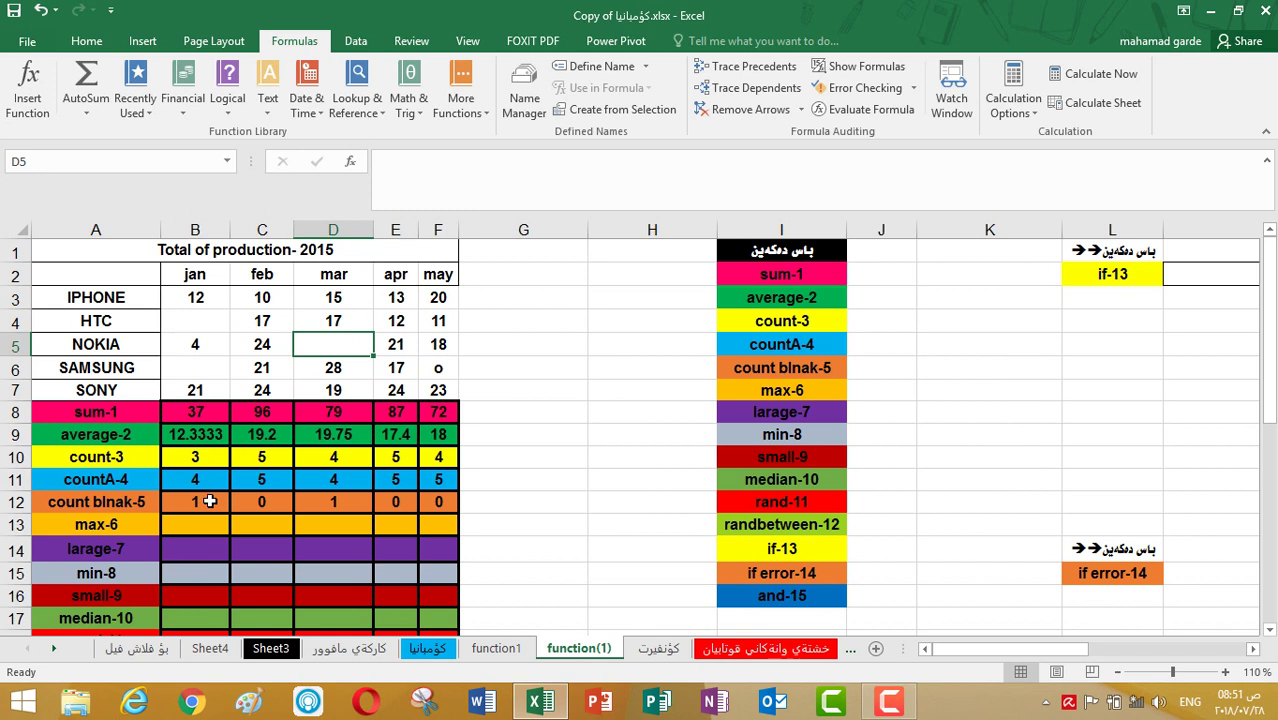
left_click(210, 501)
Clear the contents of HTC's jan cell B4 and check the COUNTBLANK formula in B12.
left_click(211, 328)
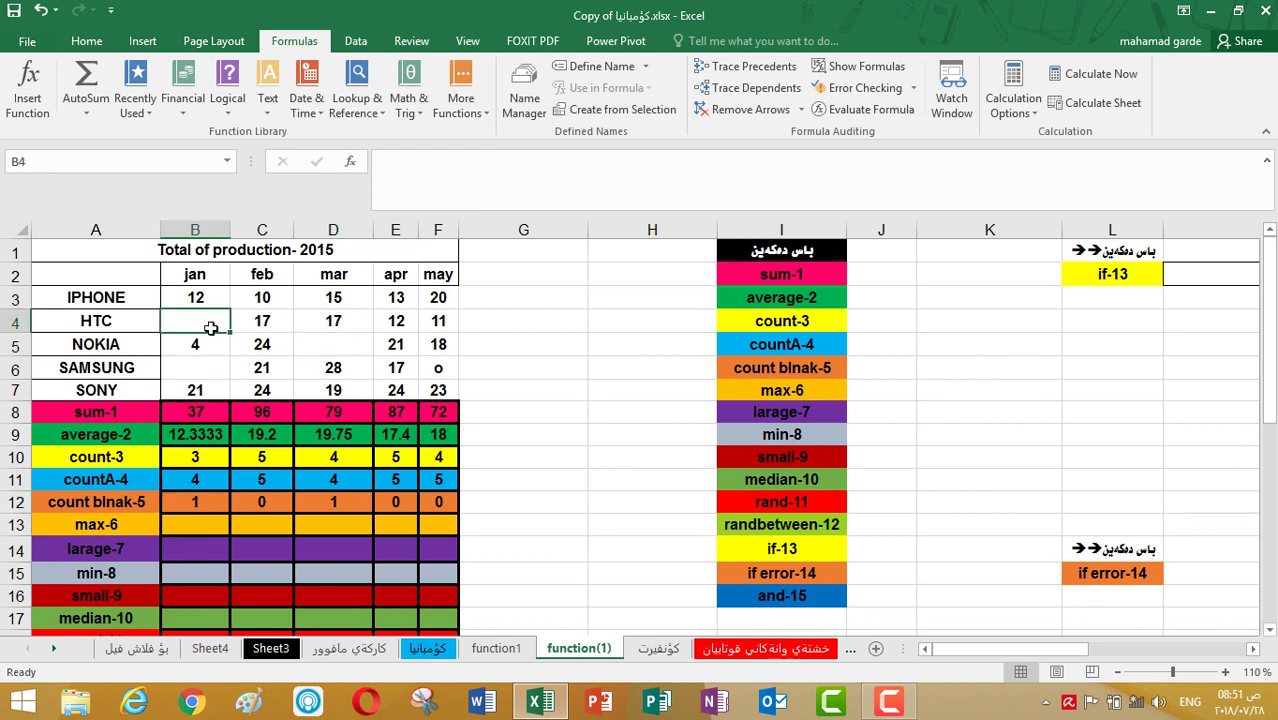
left_click(207, 364)
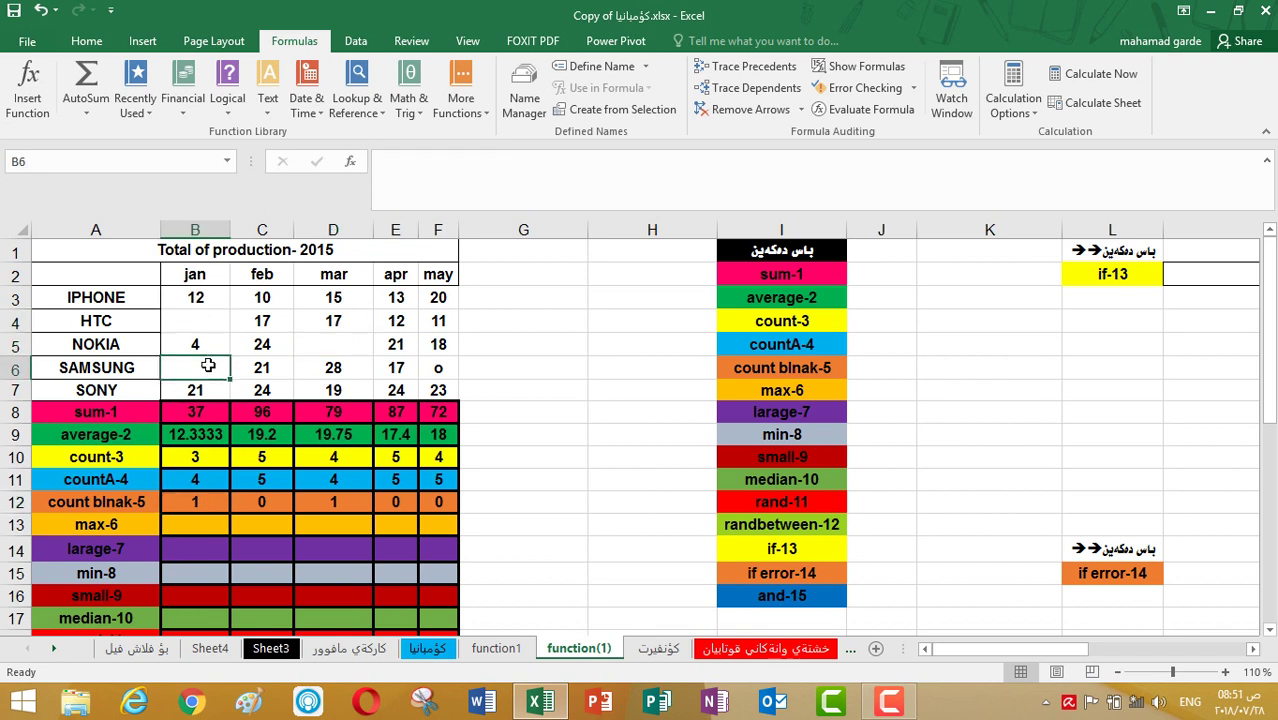
left_click(207, 321)
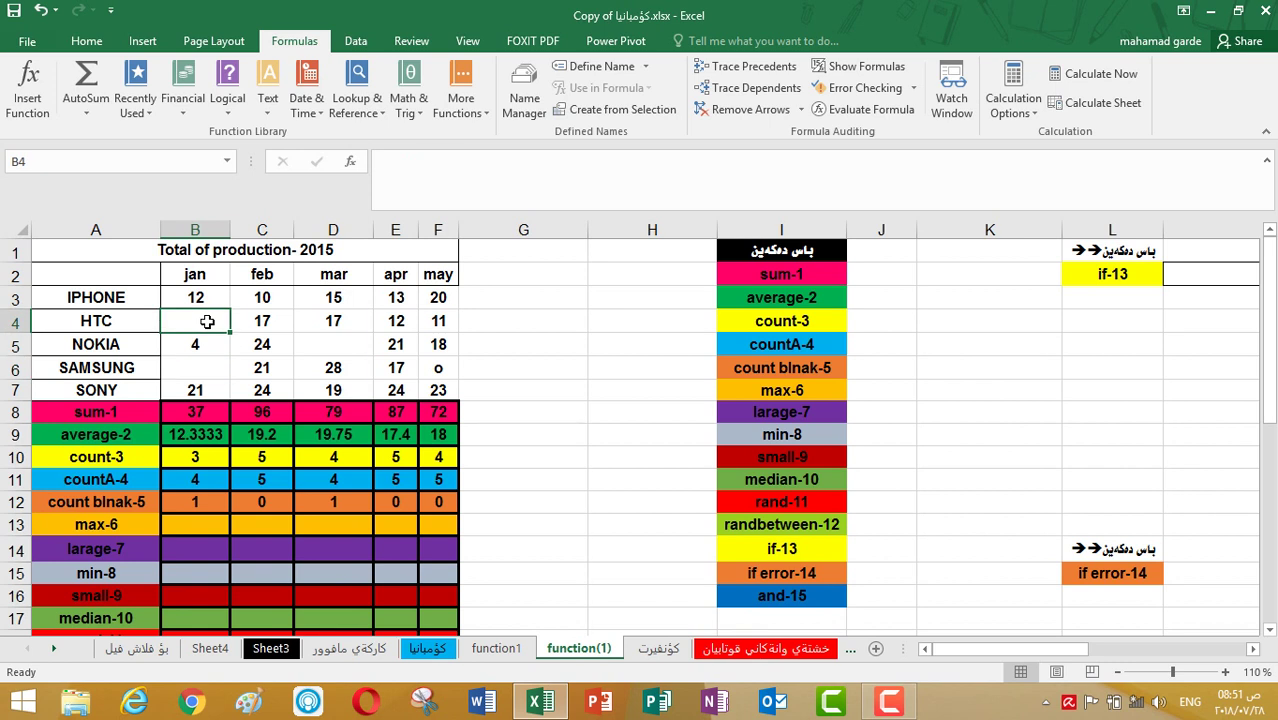
right_click(207, 321)
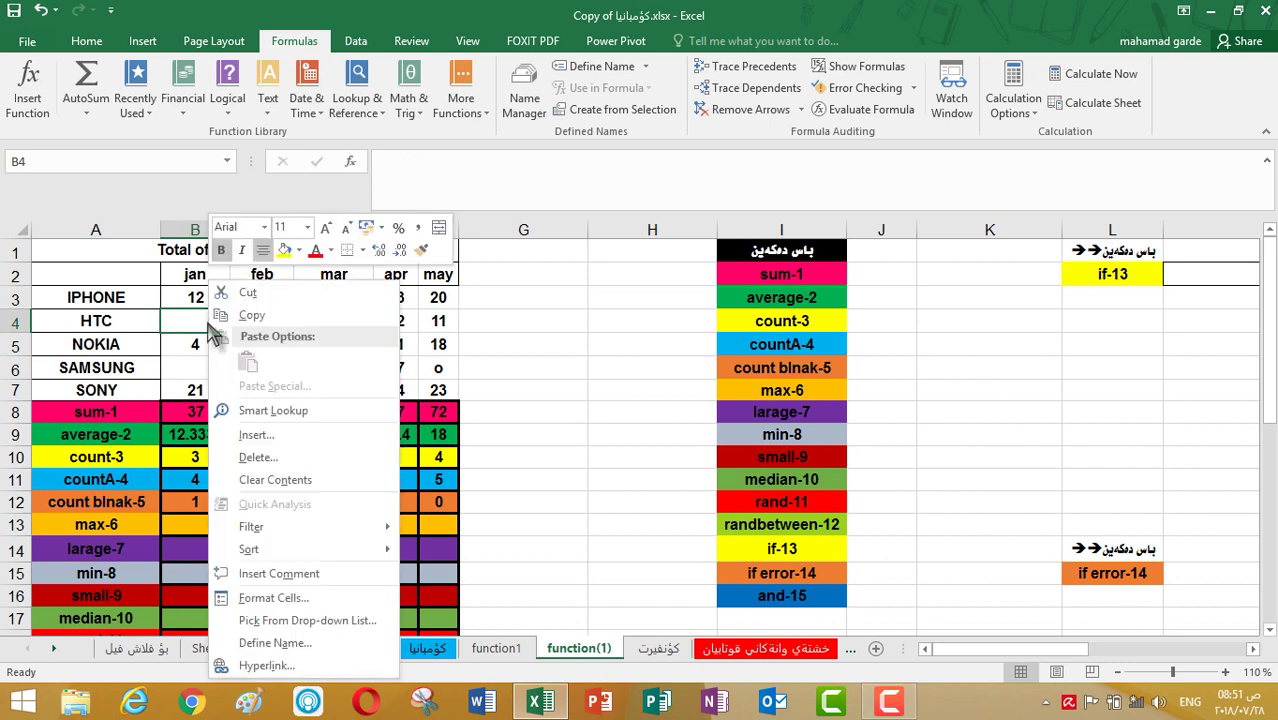
left_click(280, 482)
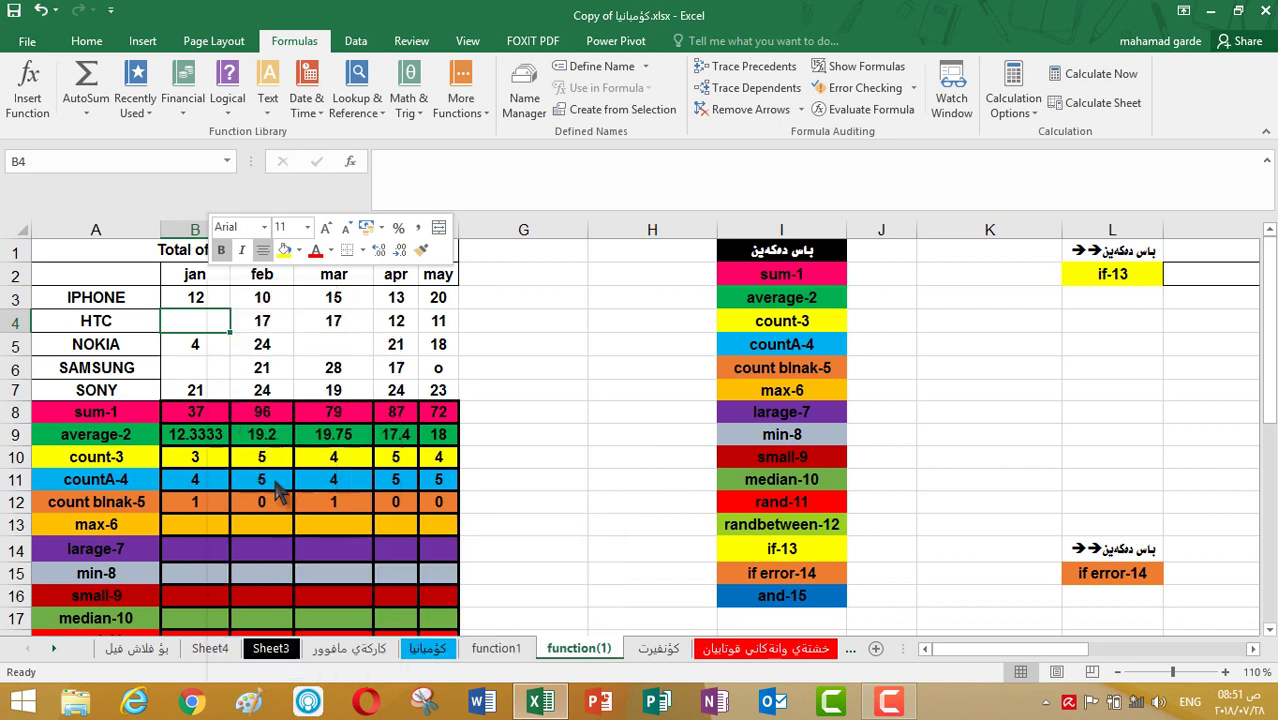
left_click(208, 500)
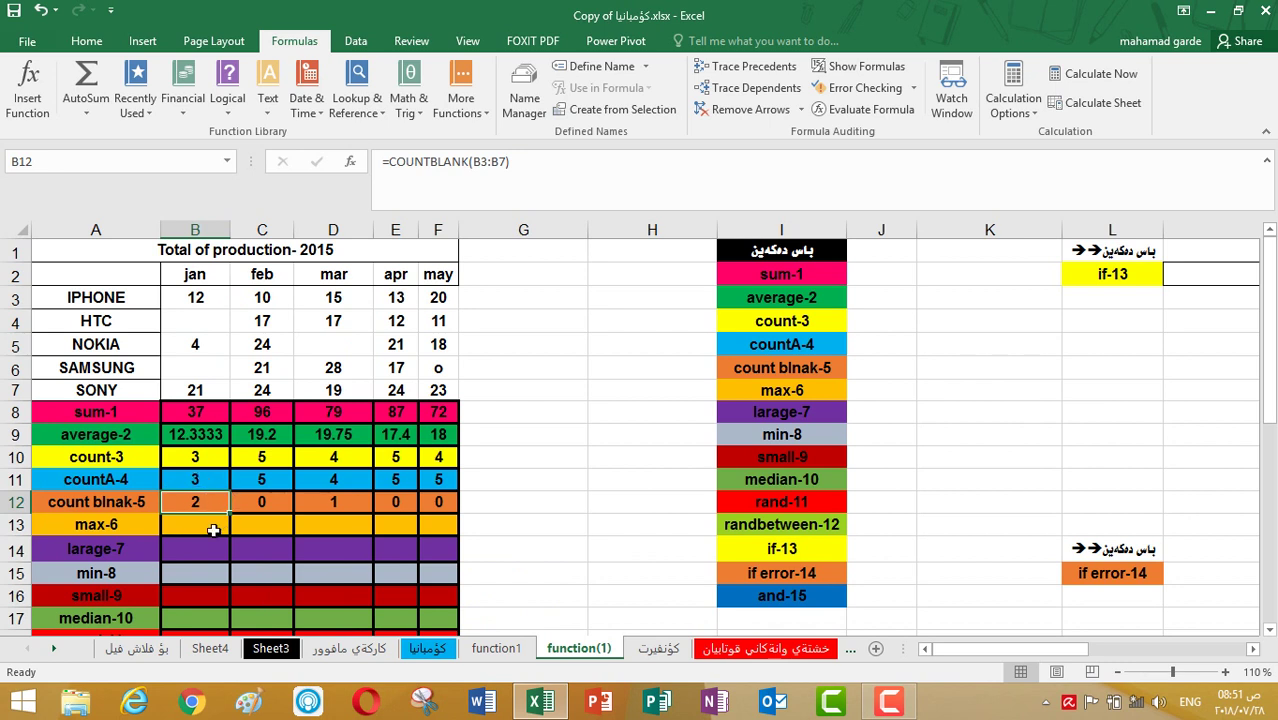
left_click(206, 524)
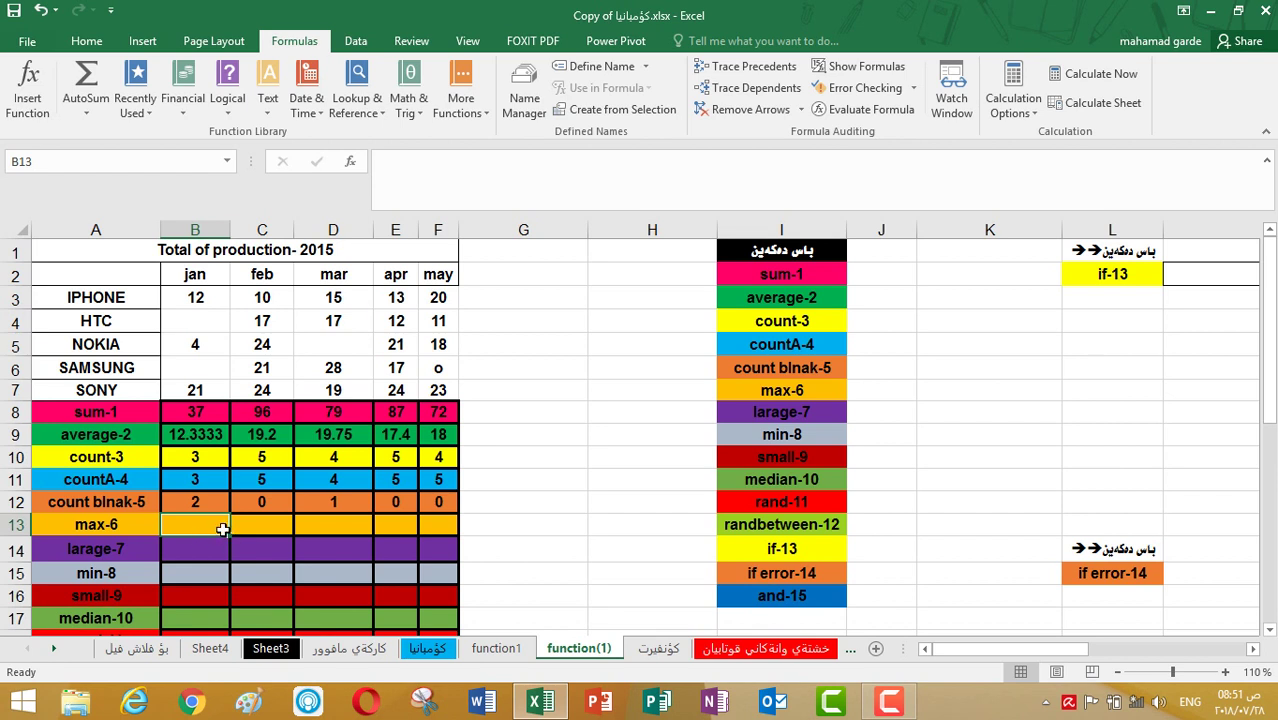
left_click(130, 578)
left_click(138, 524)
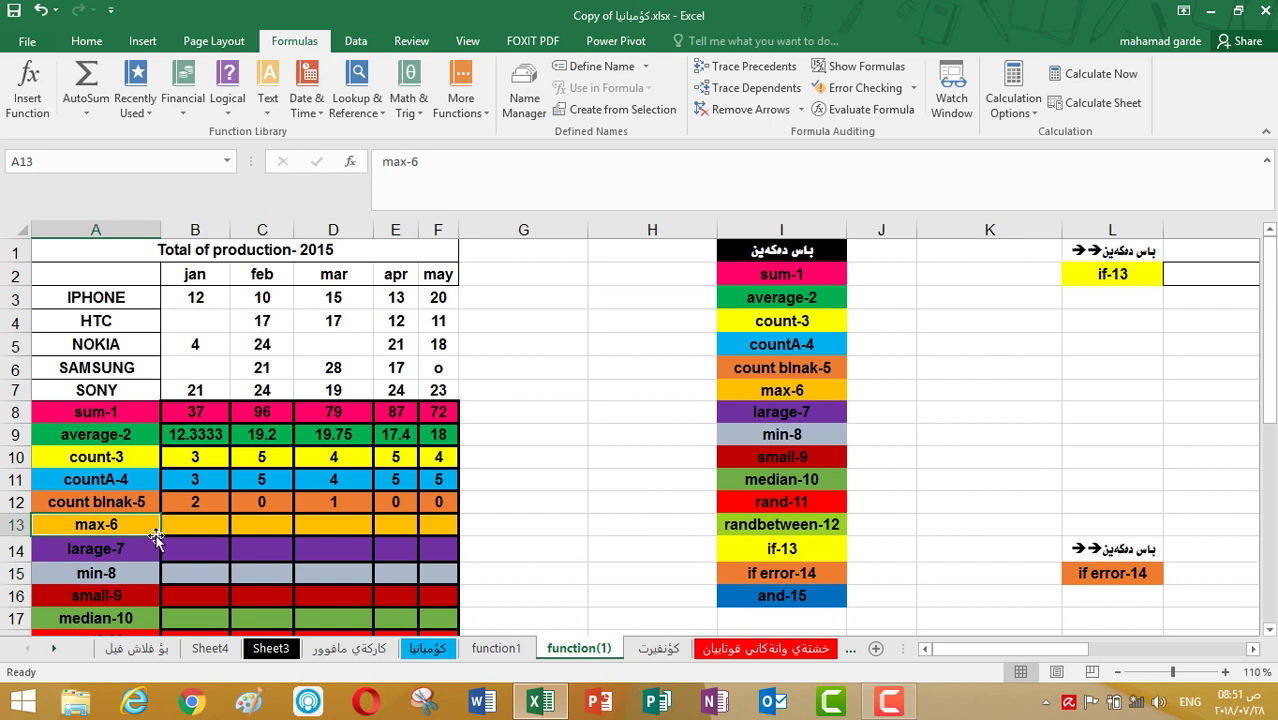
Enter the jan production values 23 for SAMSUNG in B6, 12 for HTC in B4 and 11 for NOKIA in B5.
left_click(200, 368)
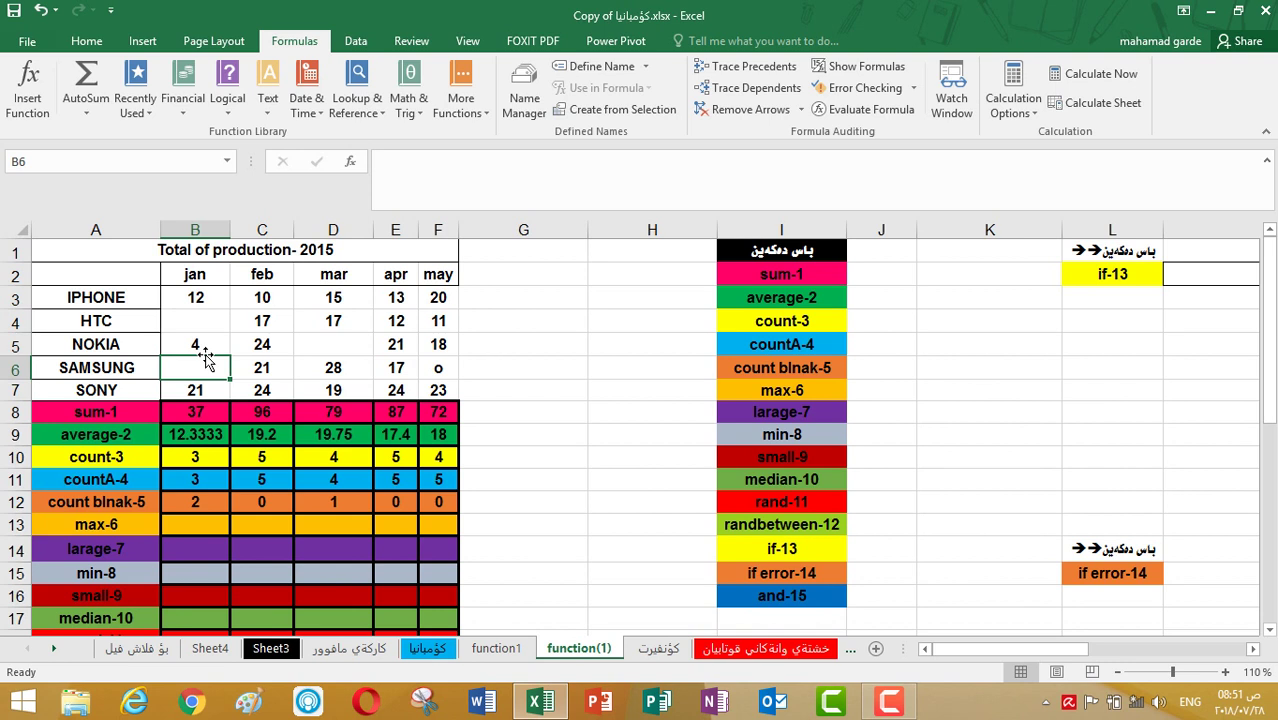
type("23")
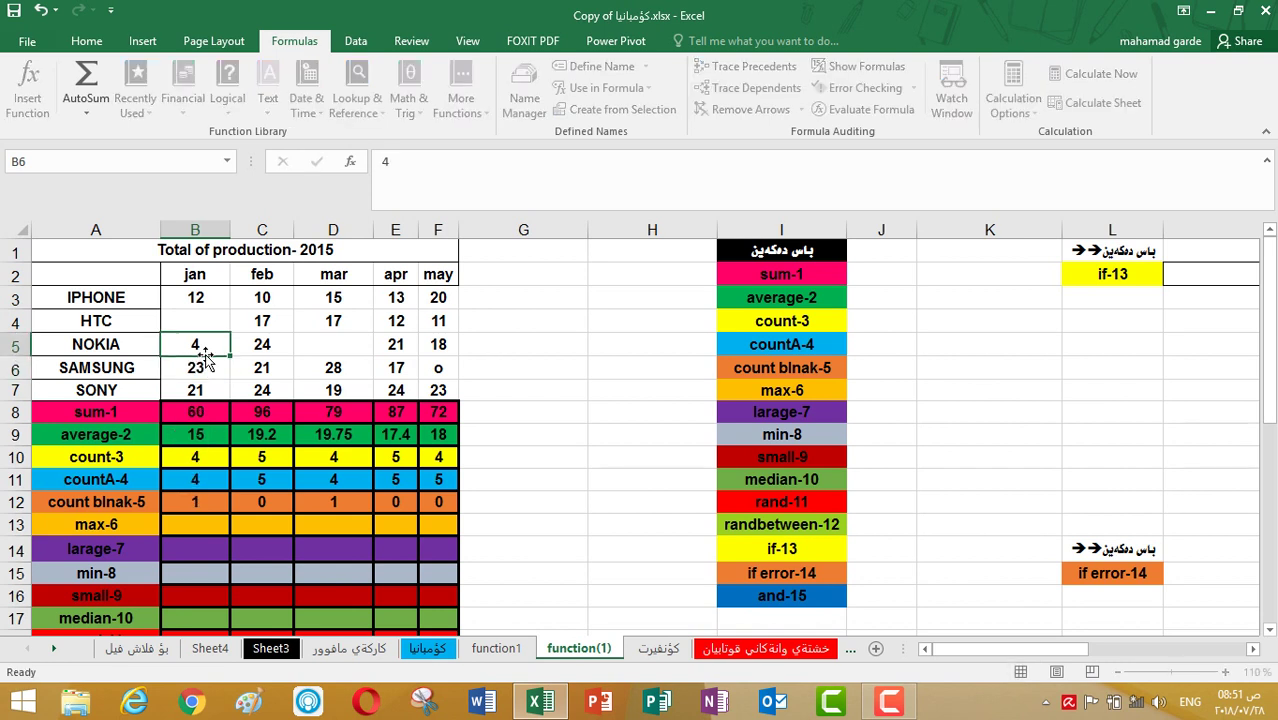
key("Up")
key("Up")
type("12")
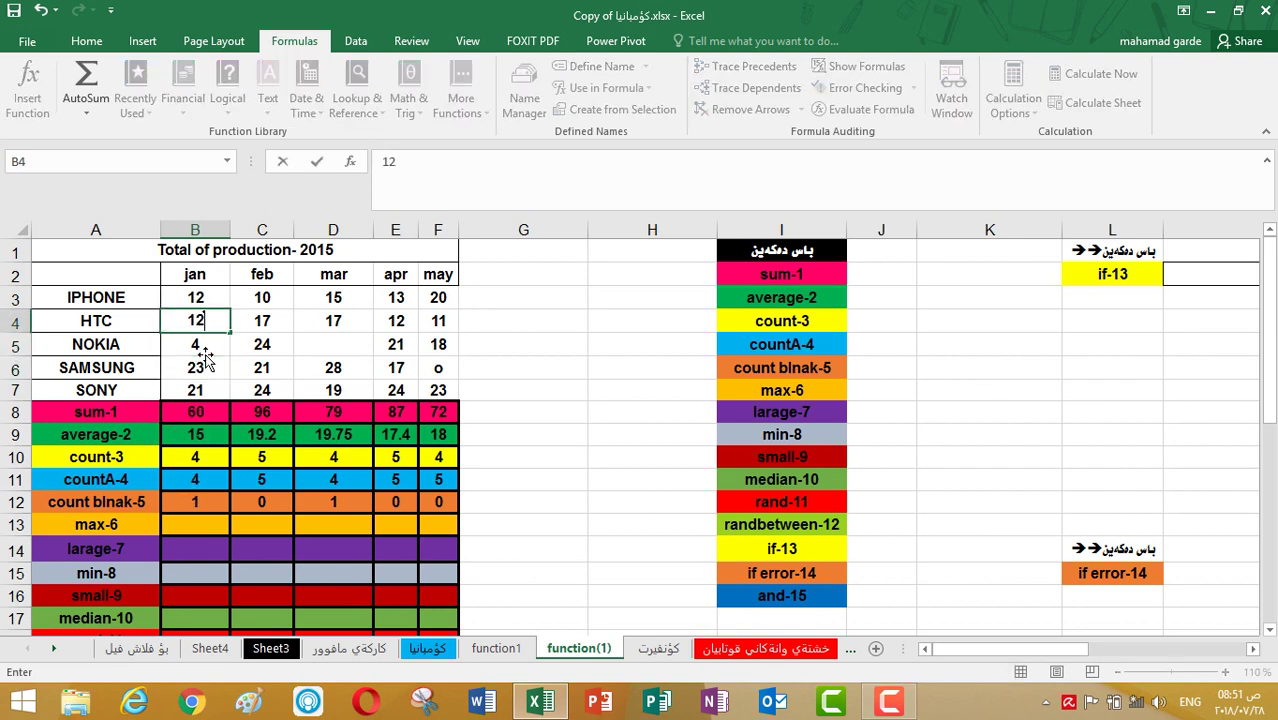
key("Return")
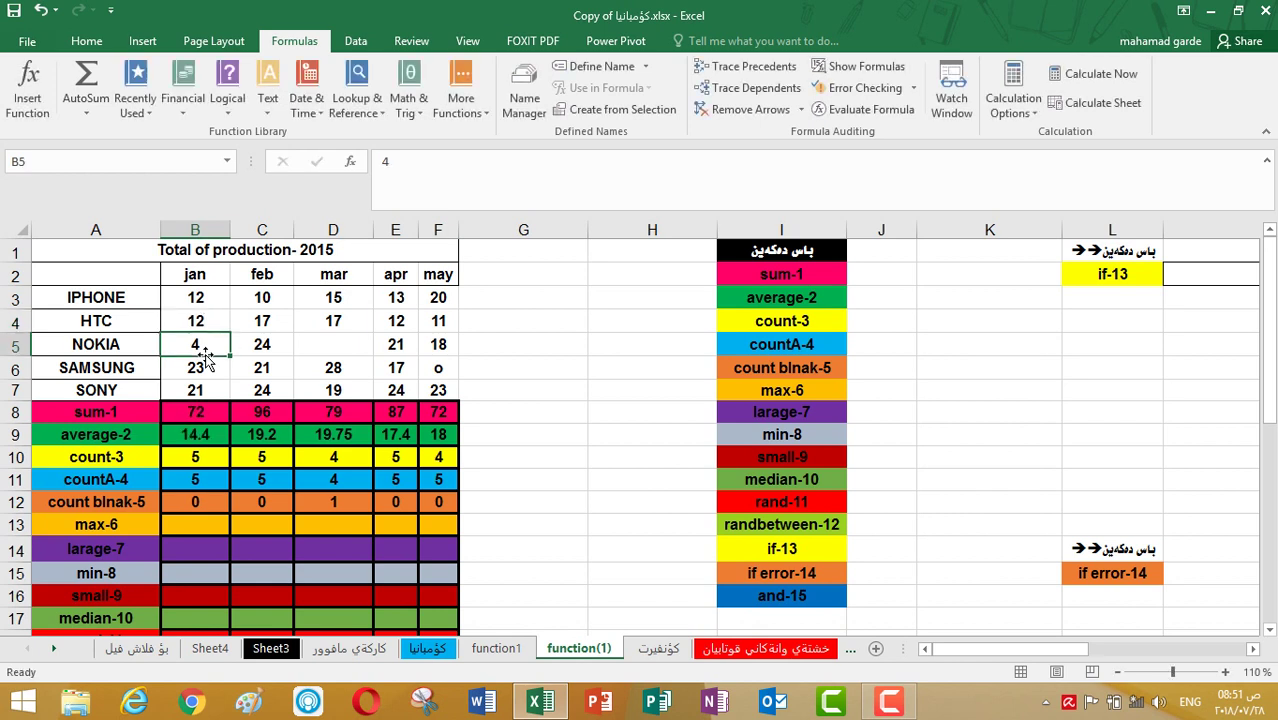
type("11")
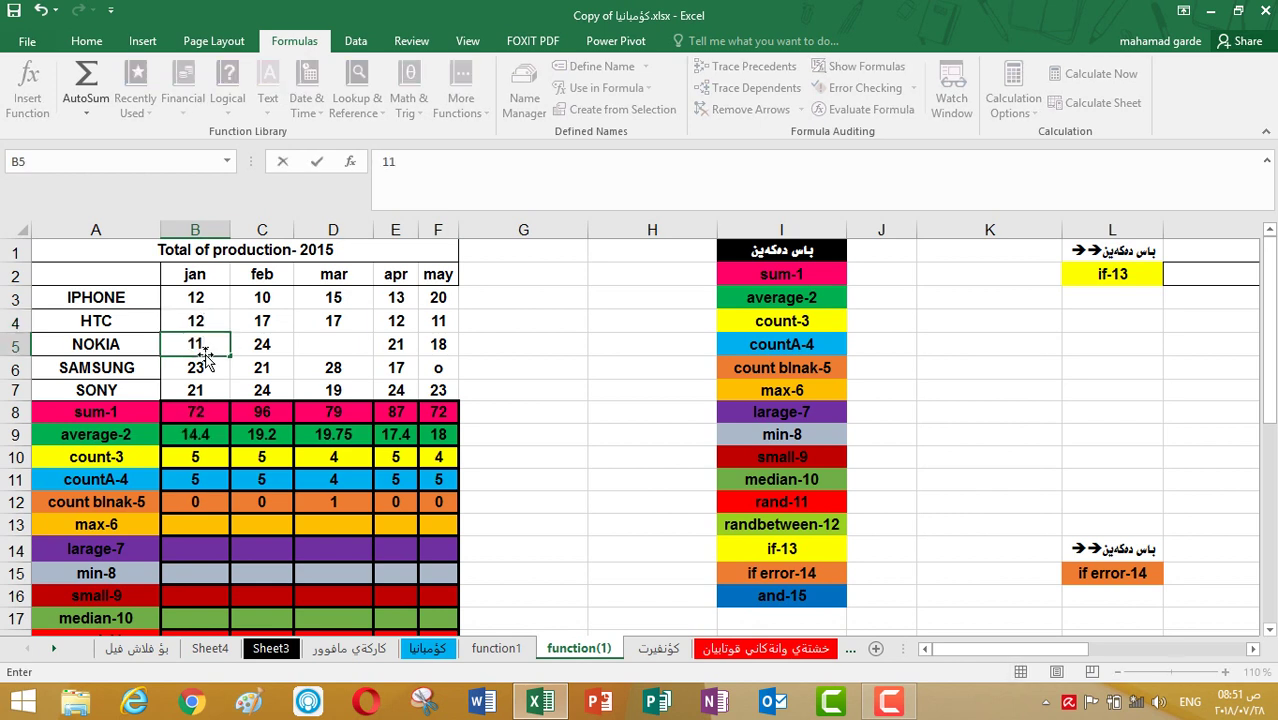
key("Return")
Enter 31 as NOKIA's mar value in D5 and 9 as SAMSUNG's may value in F6.
key("Right")
key("Right")
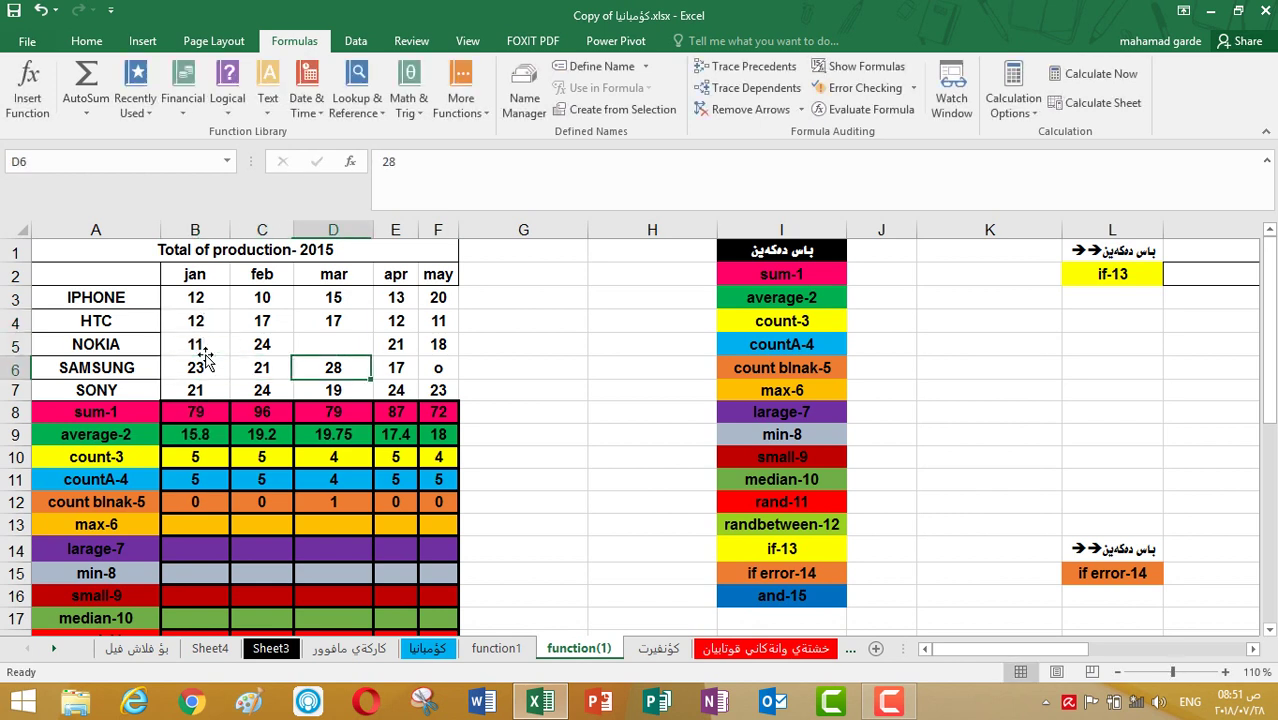
key("Up")
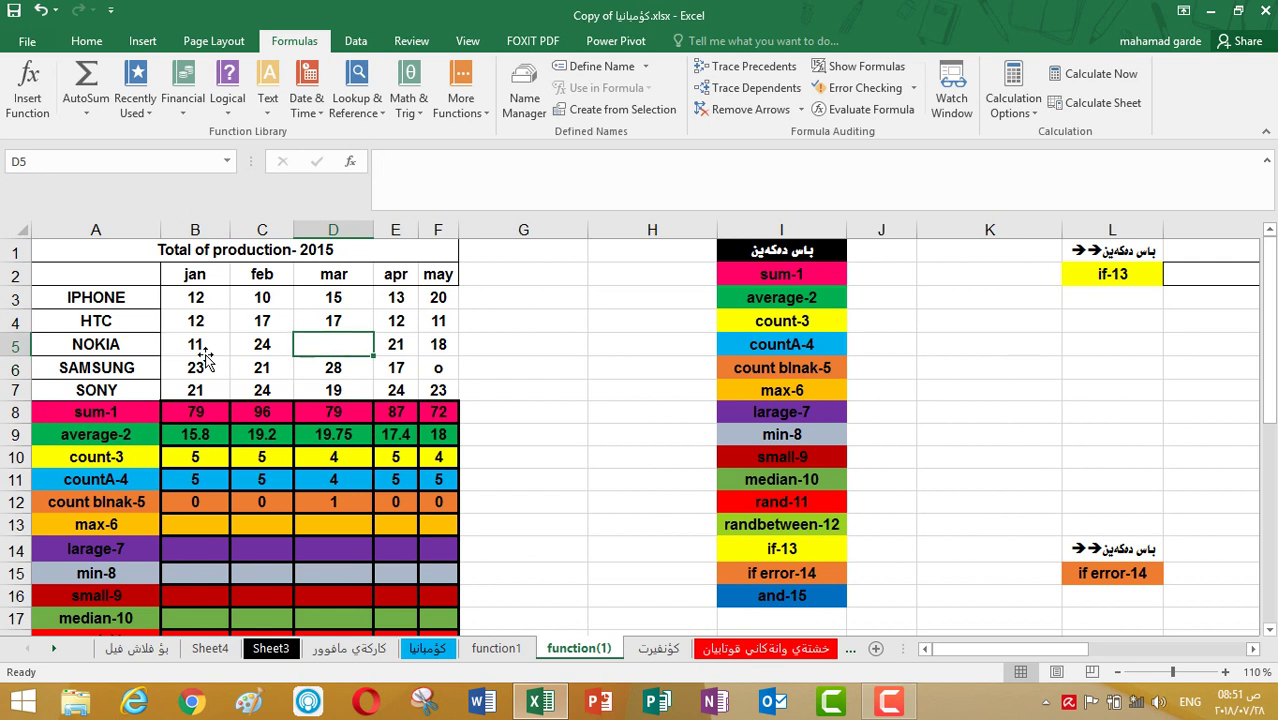
type("3")
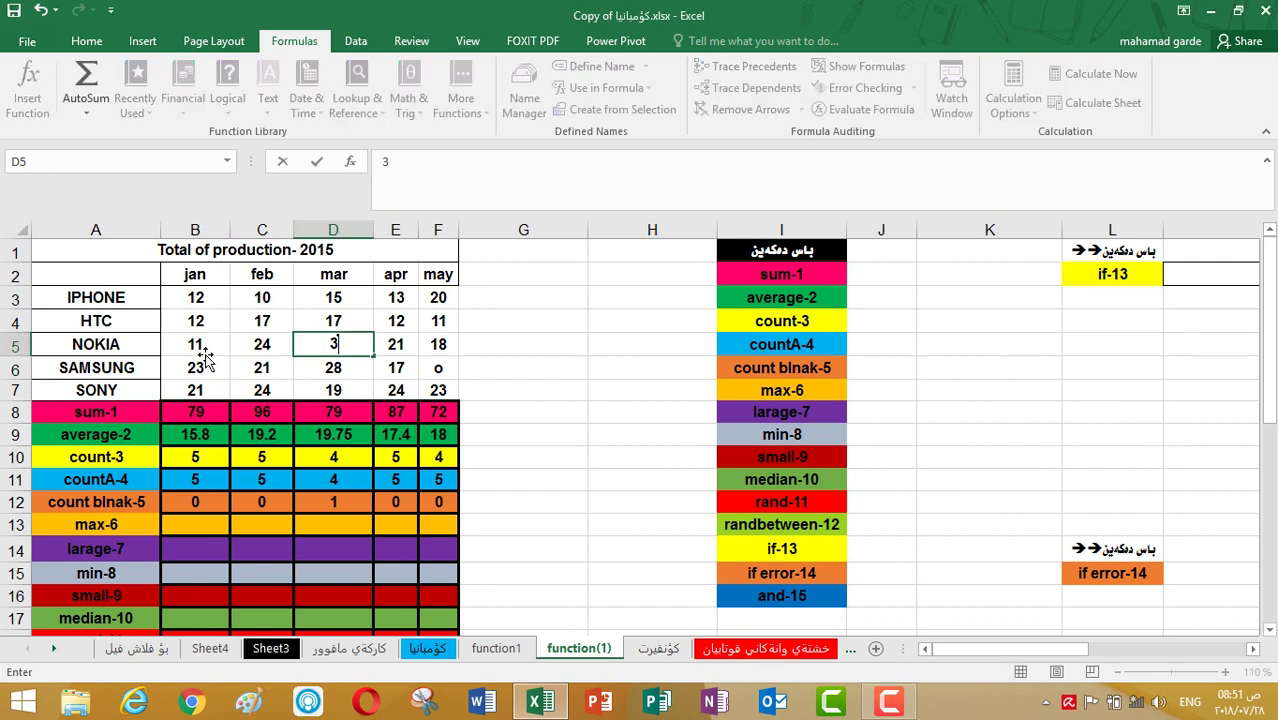
type("1")
key("Right")
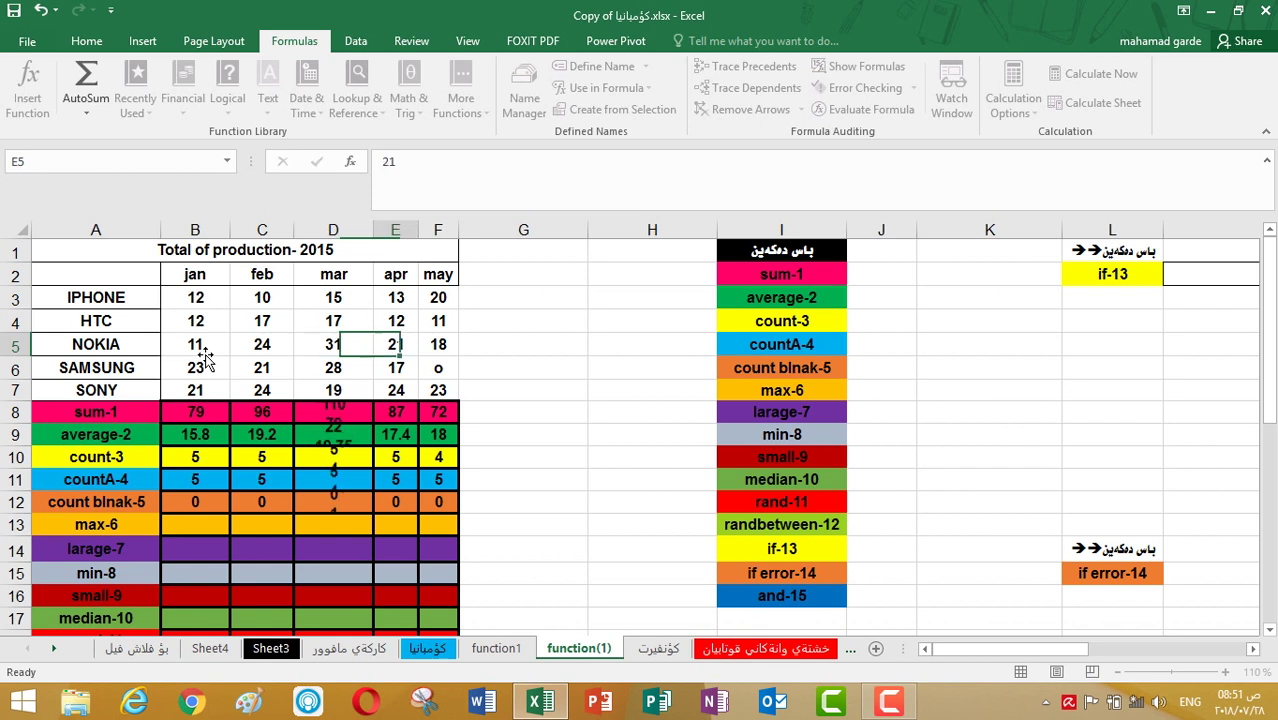
key("Down")
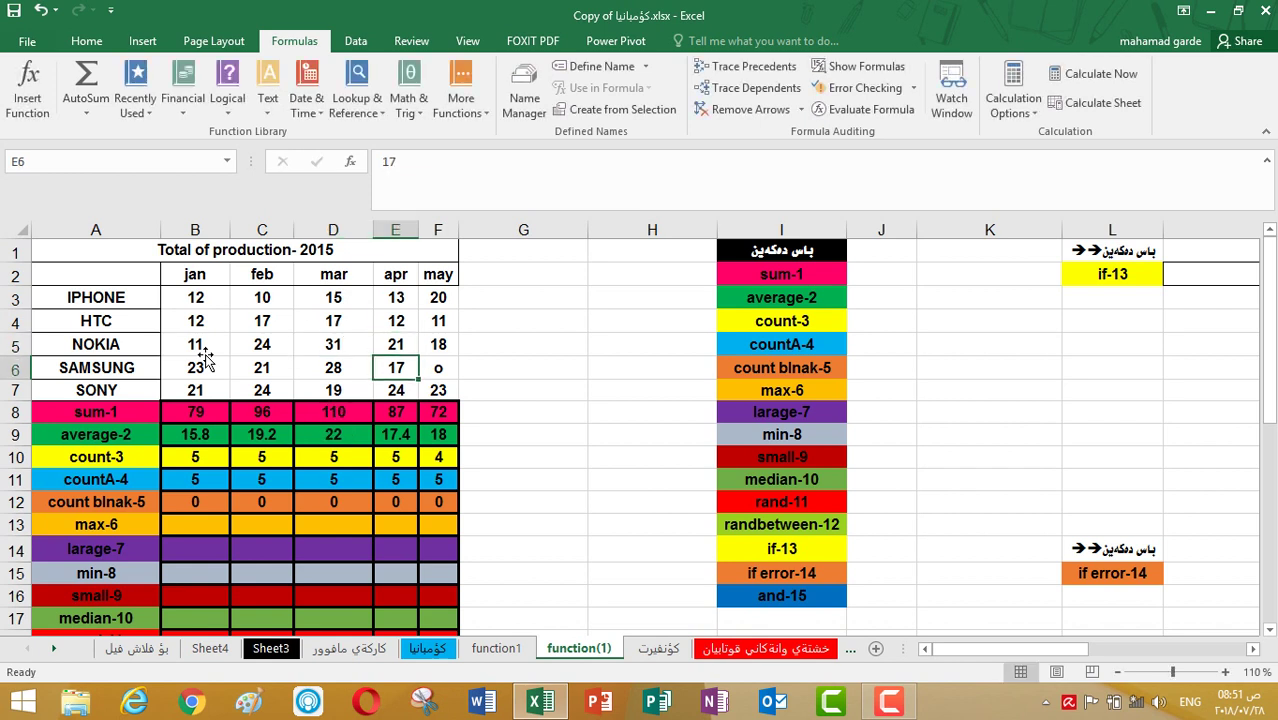
key("Right")
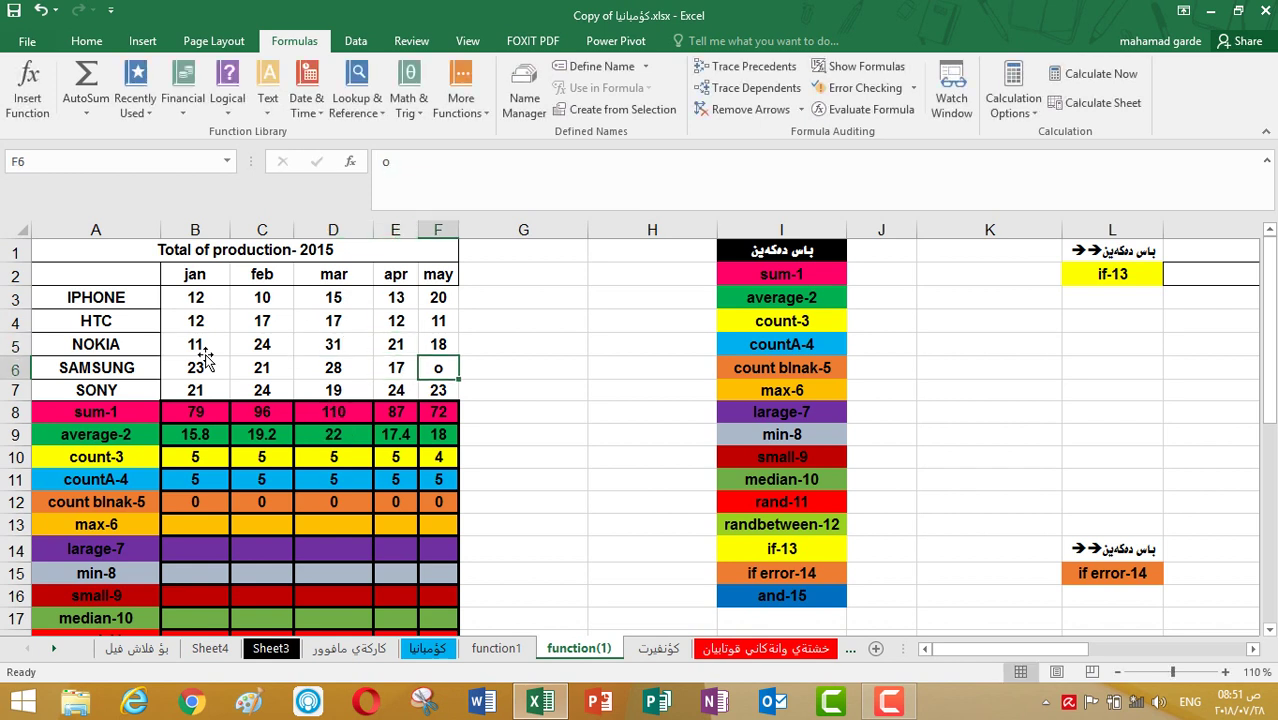
type("9")
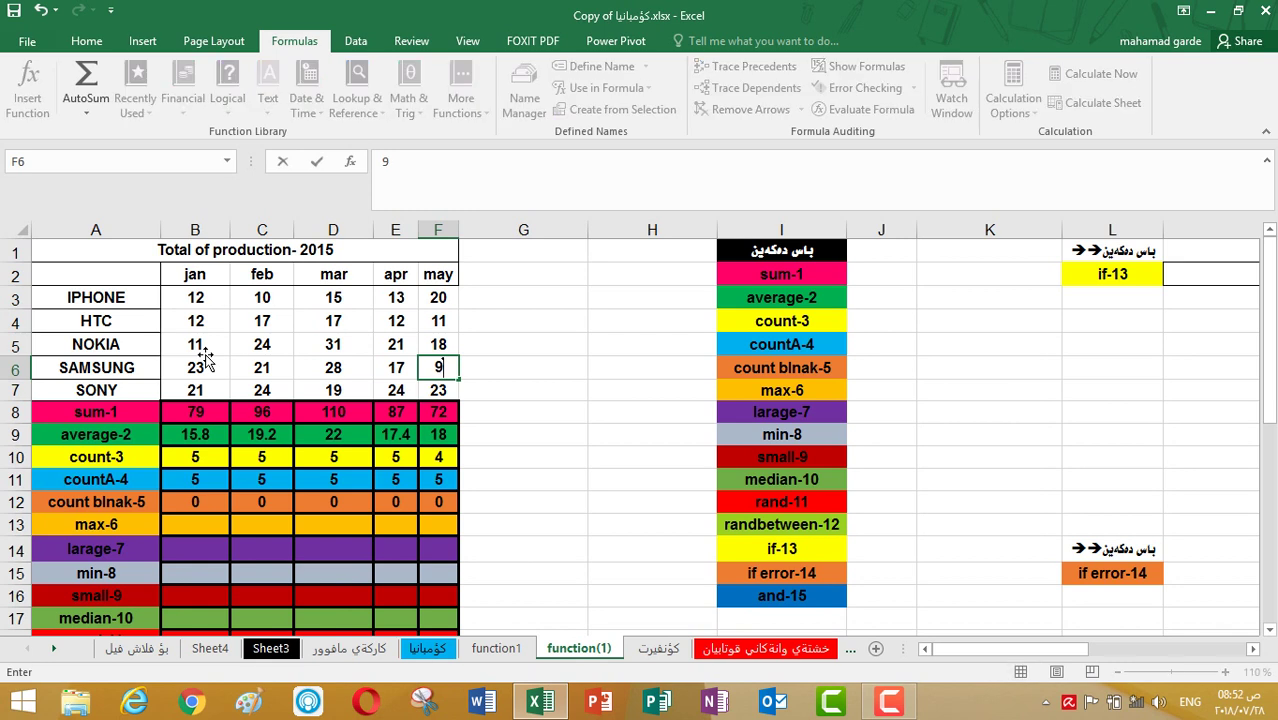
key("Left")
Find the highest jan production value in B13 with a MAX formula over B3:B7.
key("Left")
key("Down")
key("Down")
key("Down")
key("Down")
key("Down")
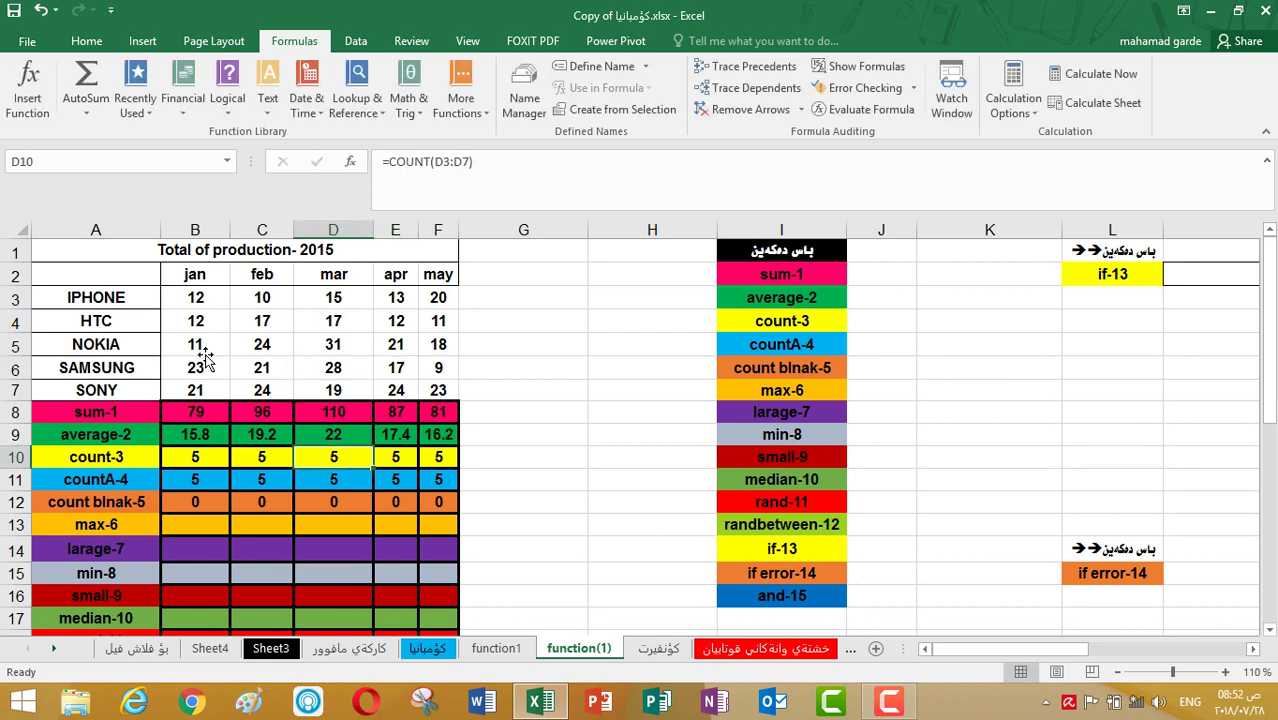
key("Left")
key("Left")
key("Left")
key("Right")
key("Down")
key("Down")
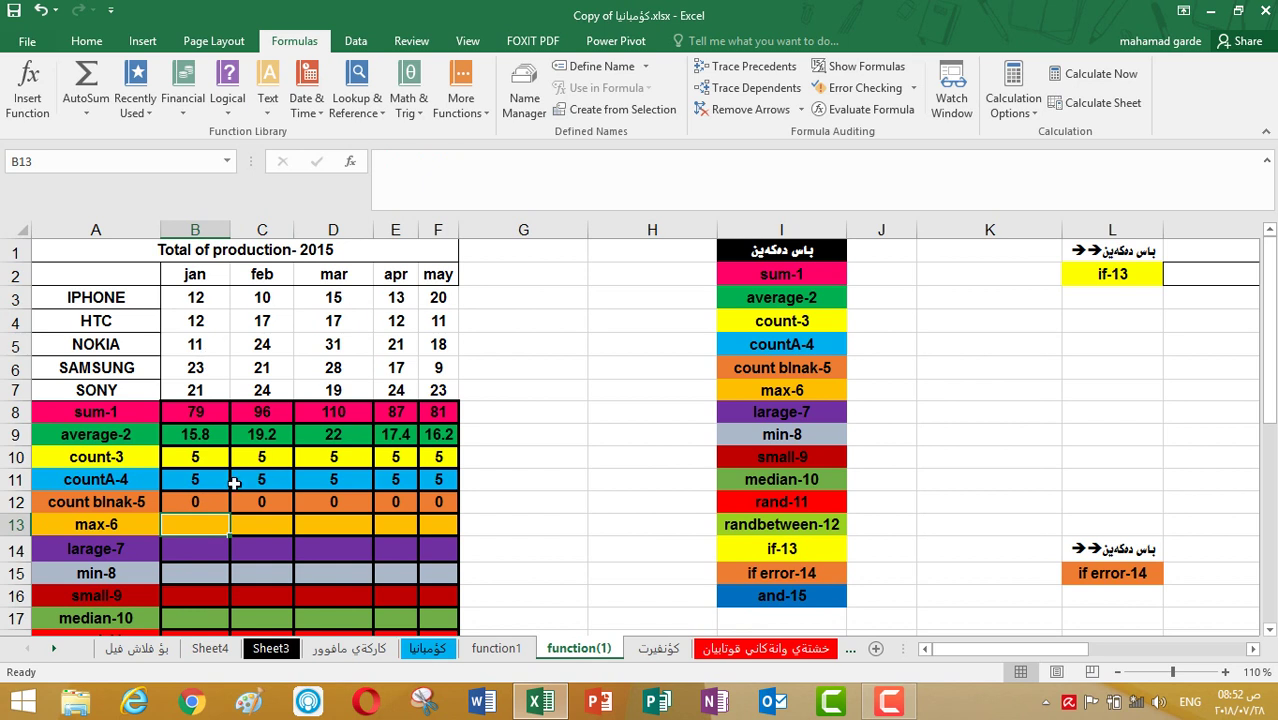
type("=max")
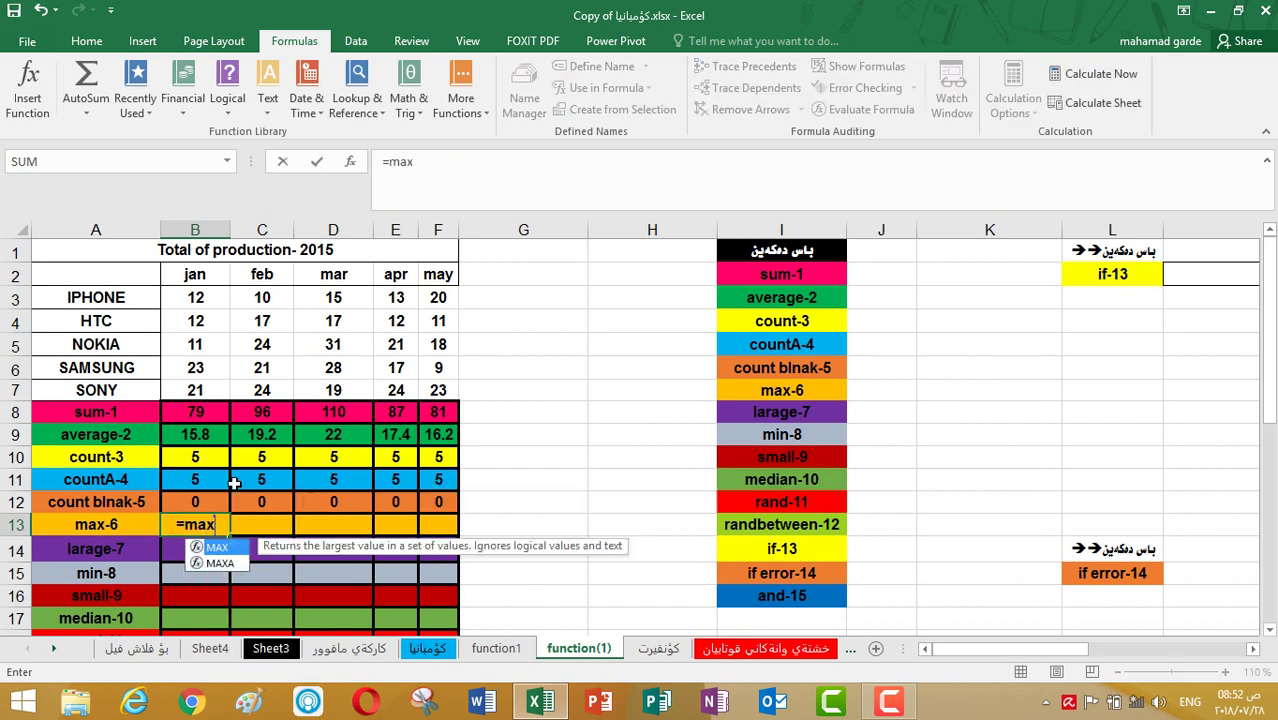
type("(")
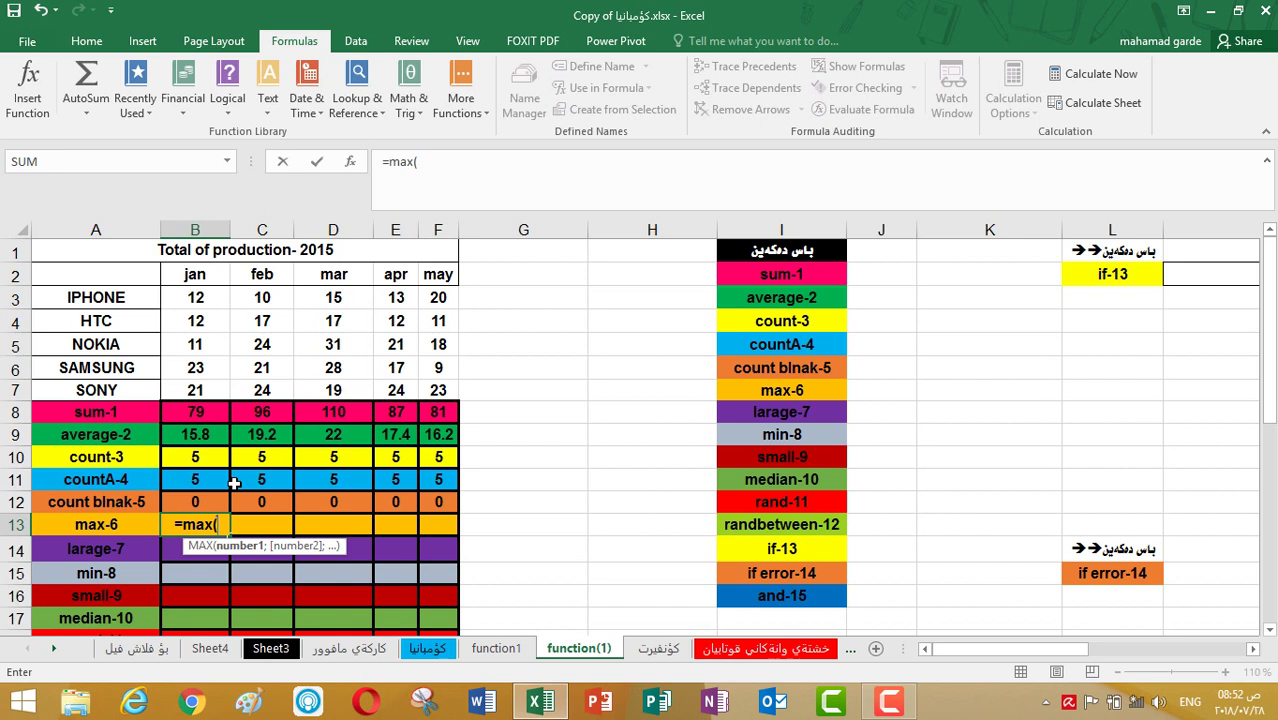
key("BackSpace")
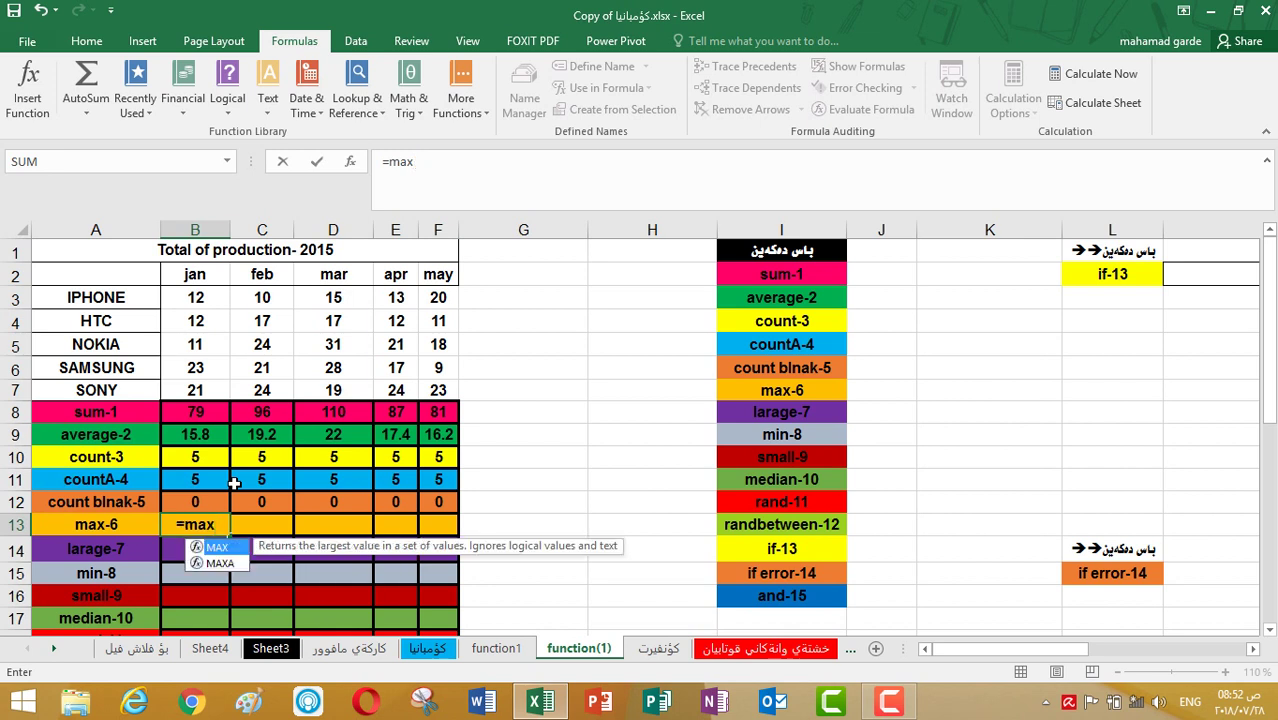
type("(")
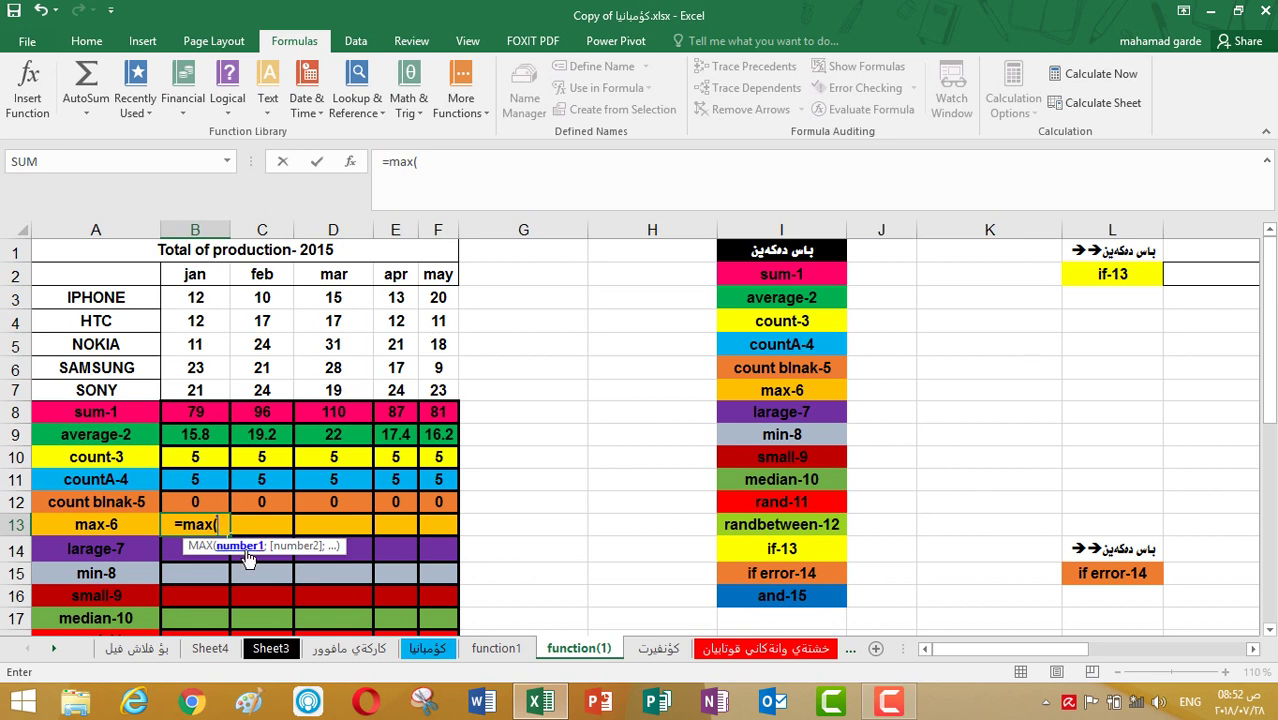
left_click_drag(213, 300, 213, 390)
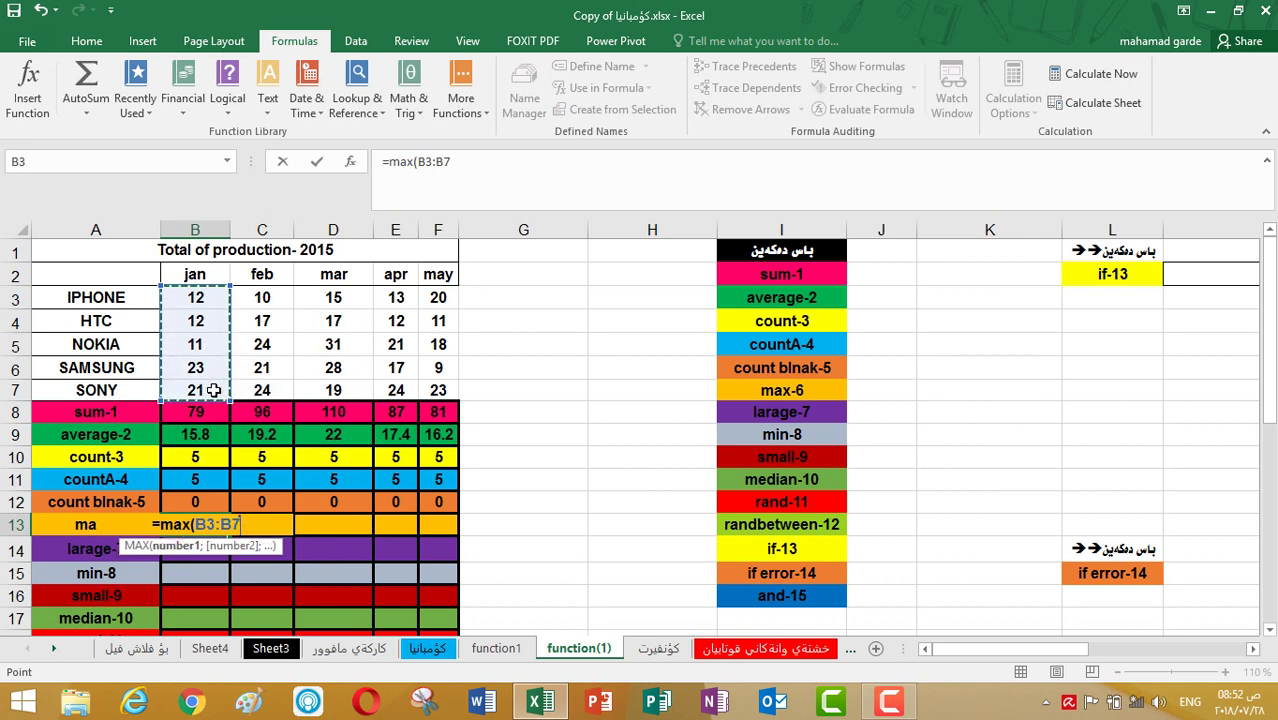
type(")")
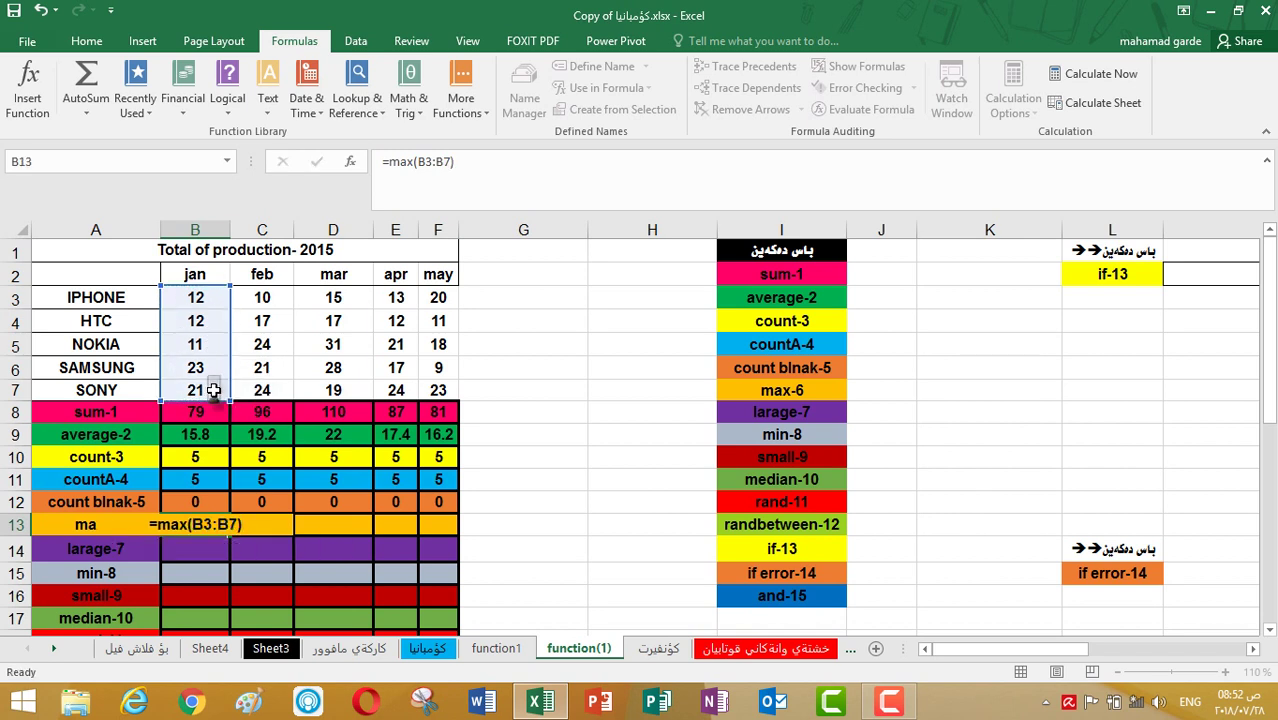
key("Return")
left_click(213, 530)
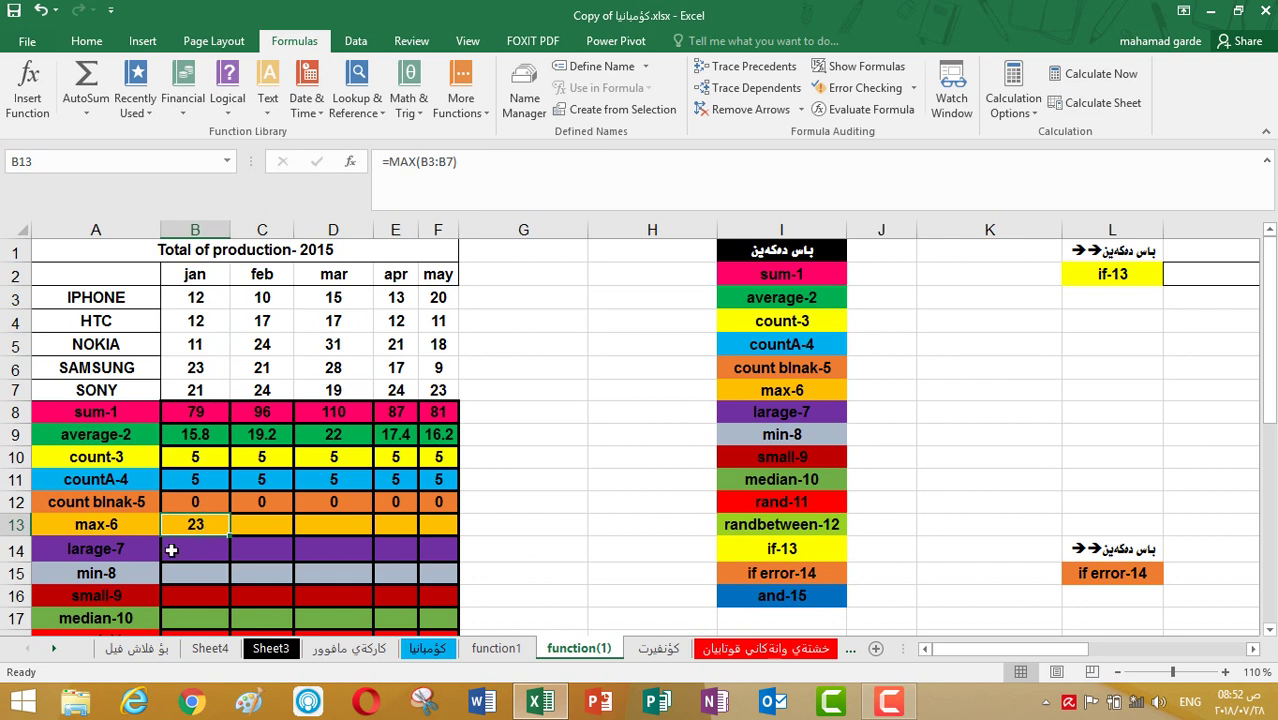
Fill the MAX formula from B13 across the max row to F13 and compare C13 with the feb values.
left_click(201, 386)
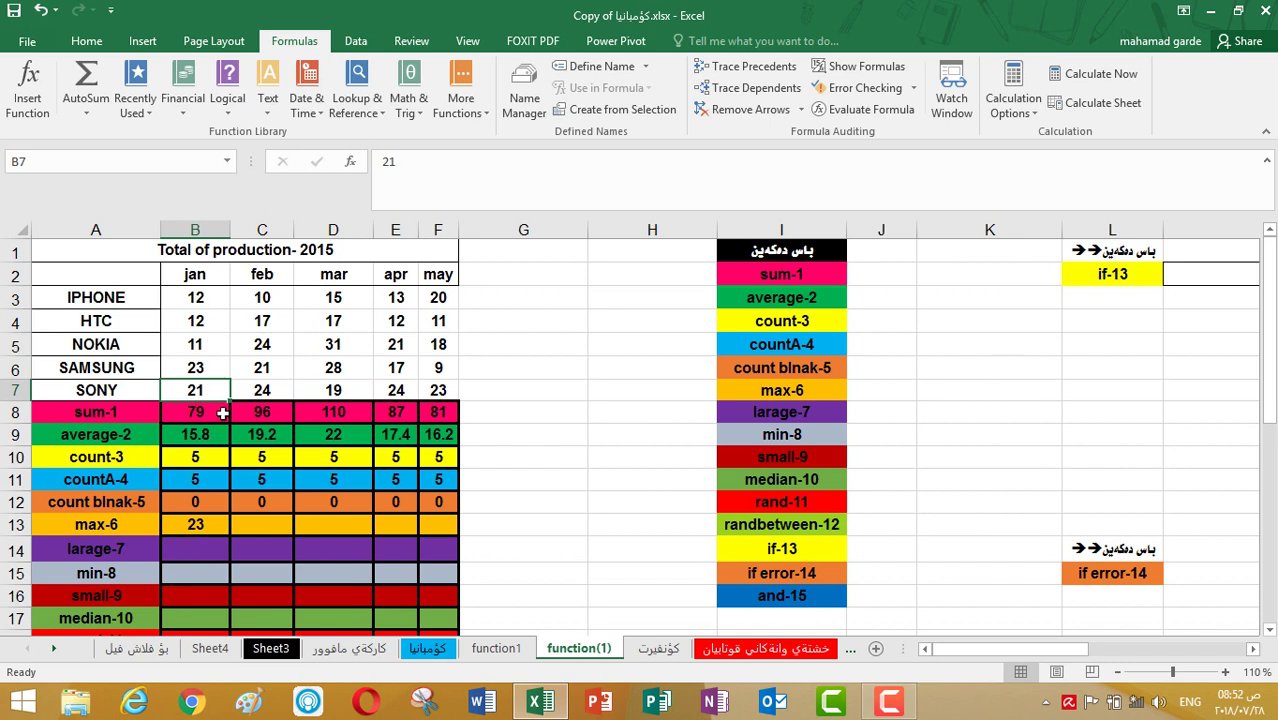
left_click(210, 369)
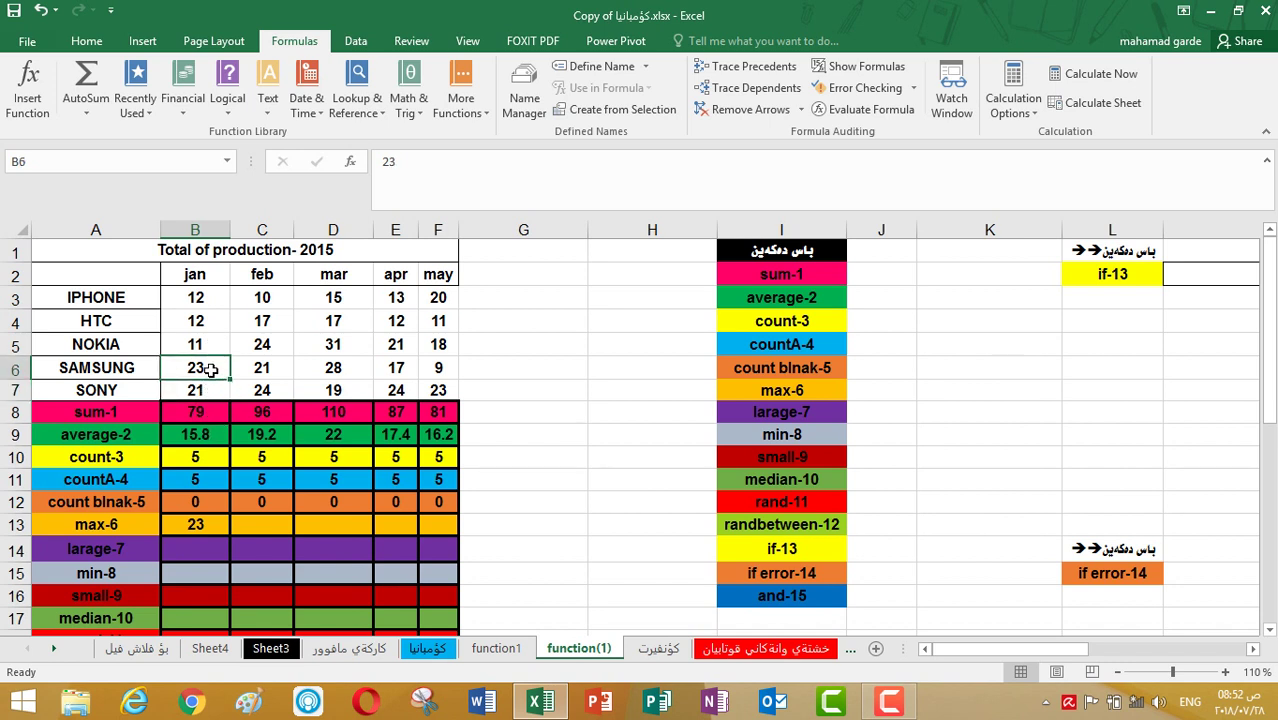
left_click(213, 522)
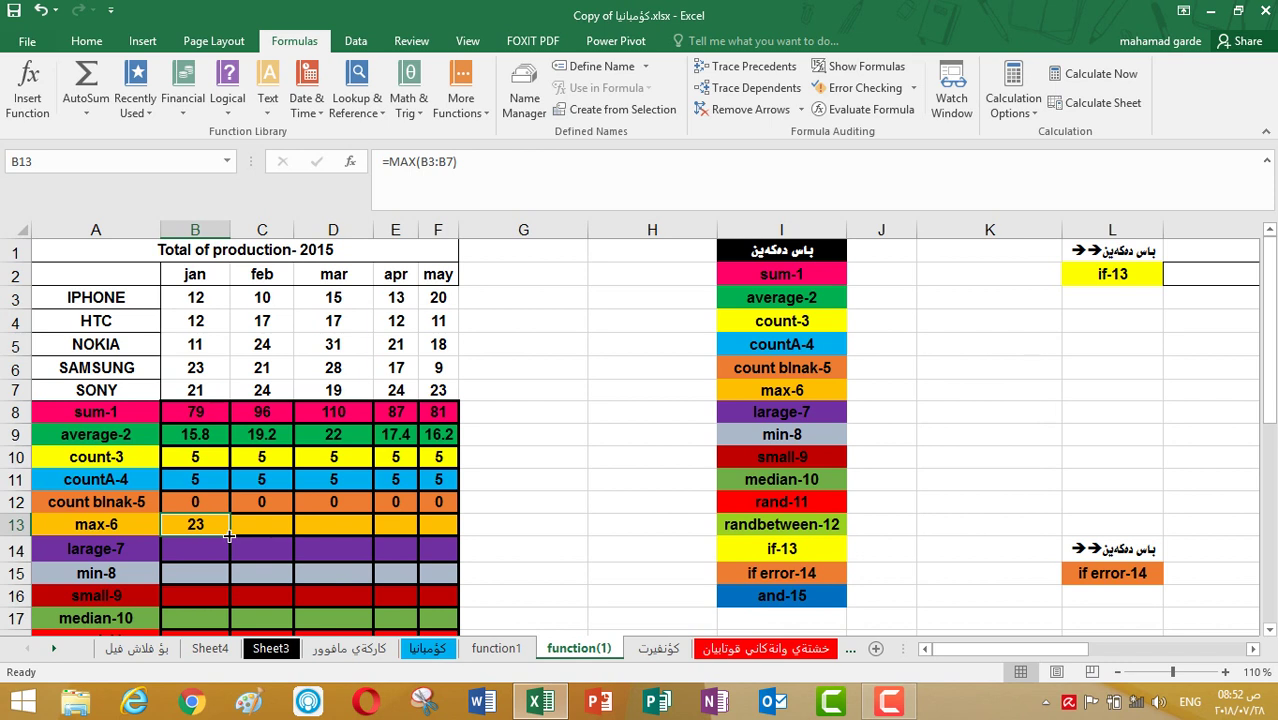
left_click_drag(229, 536, 441, 524)
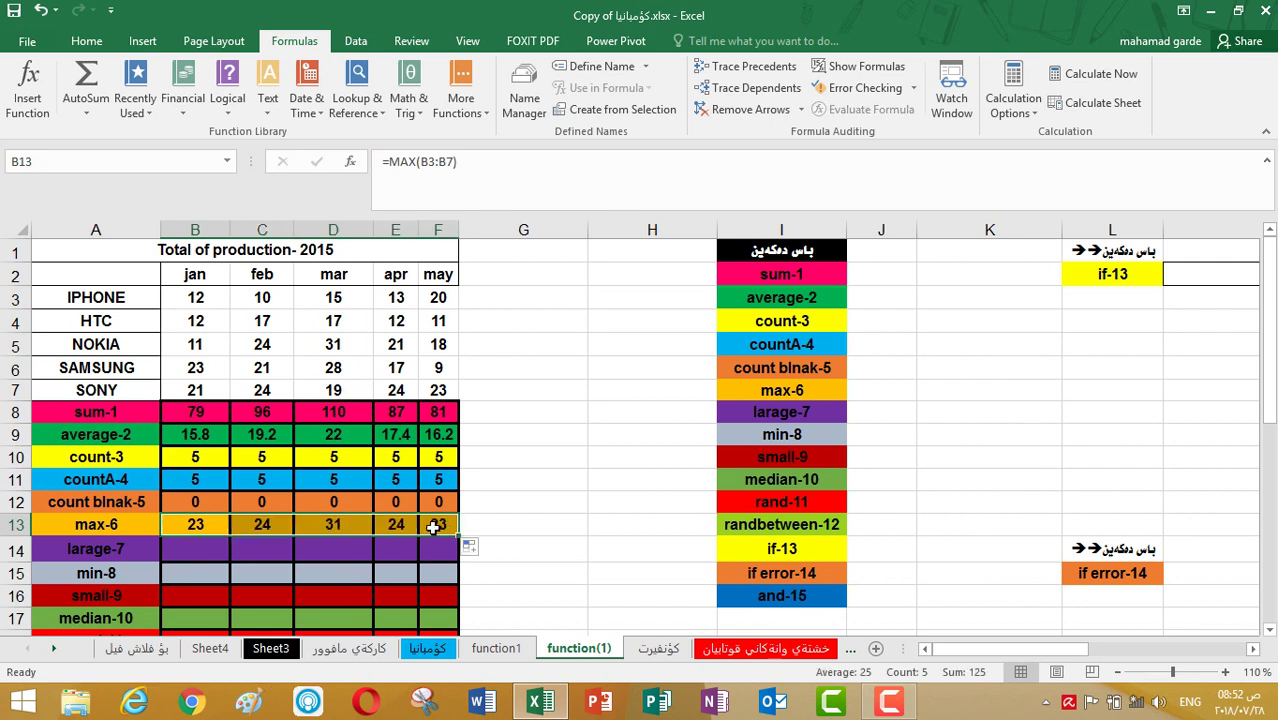
left_click(275, 388)
left_click(282, 343)
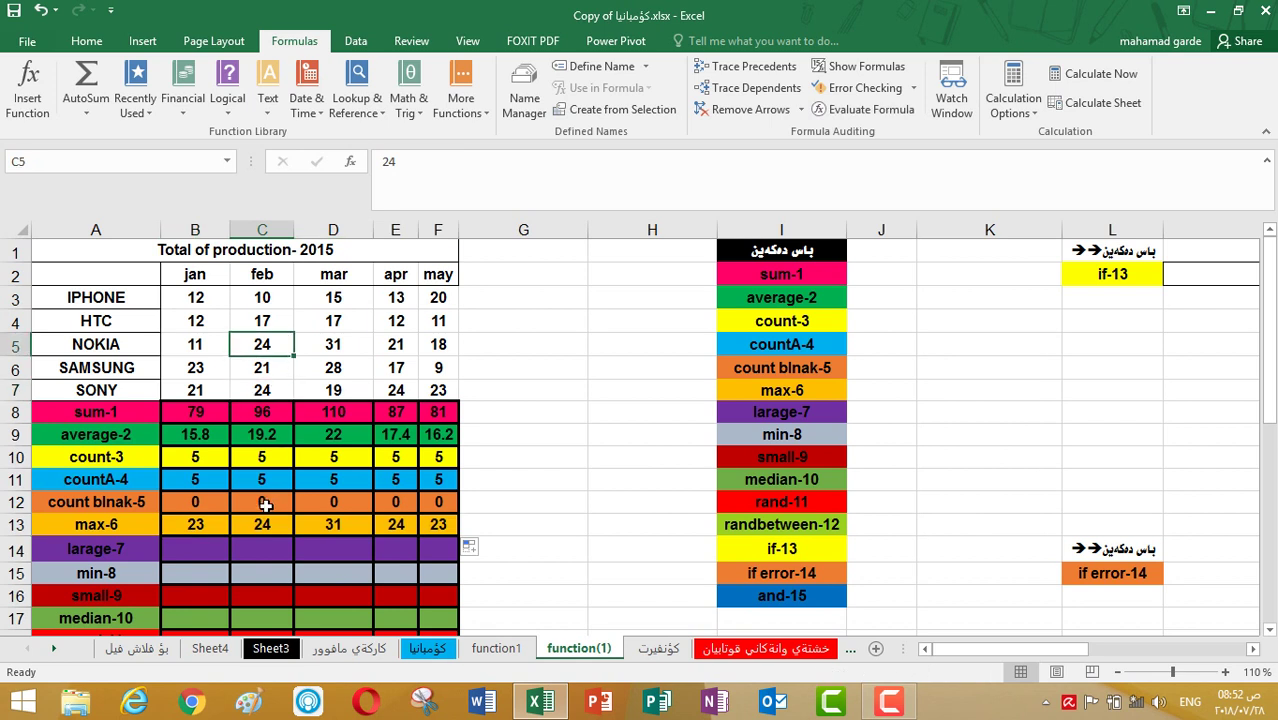
left_click(262, 523)
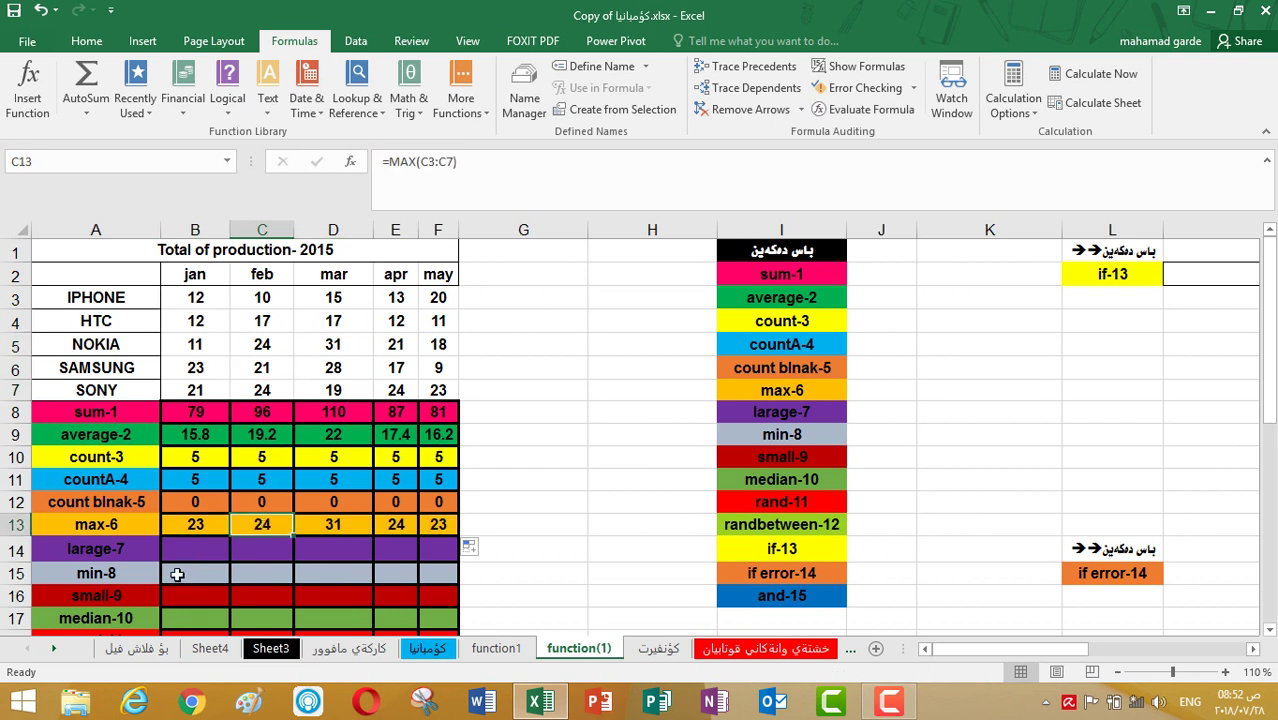
Find the lowest jan production value in B15 with a MIN formula over B3:B7 and fill it across the min row to F15.
left_click(106, 527)
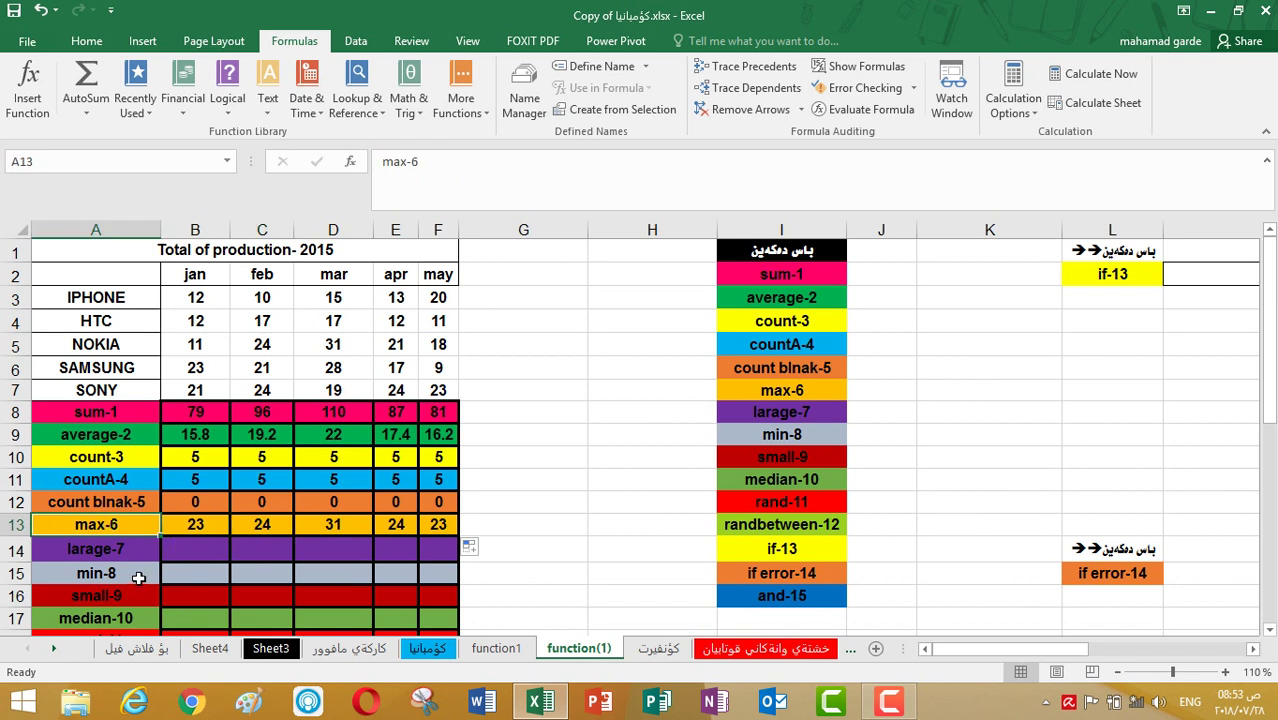
left_click(139, 577)
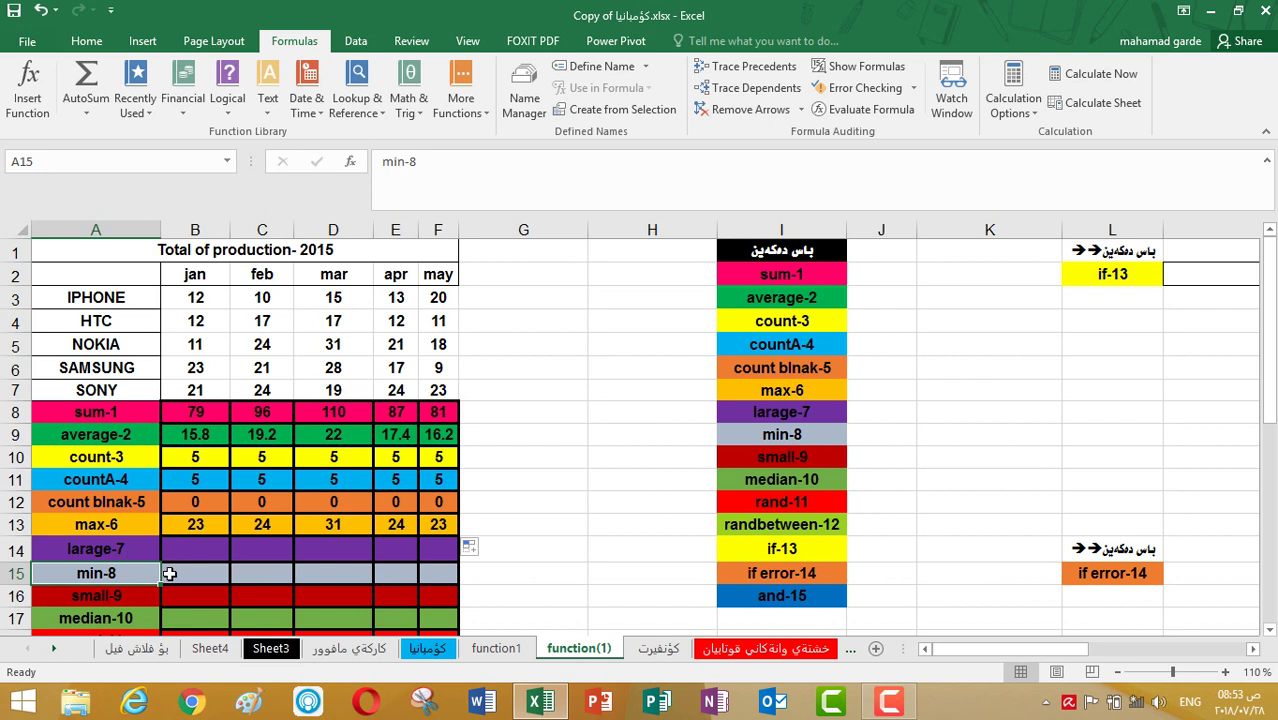
left_click(183, 574)
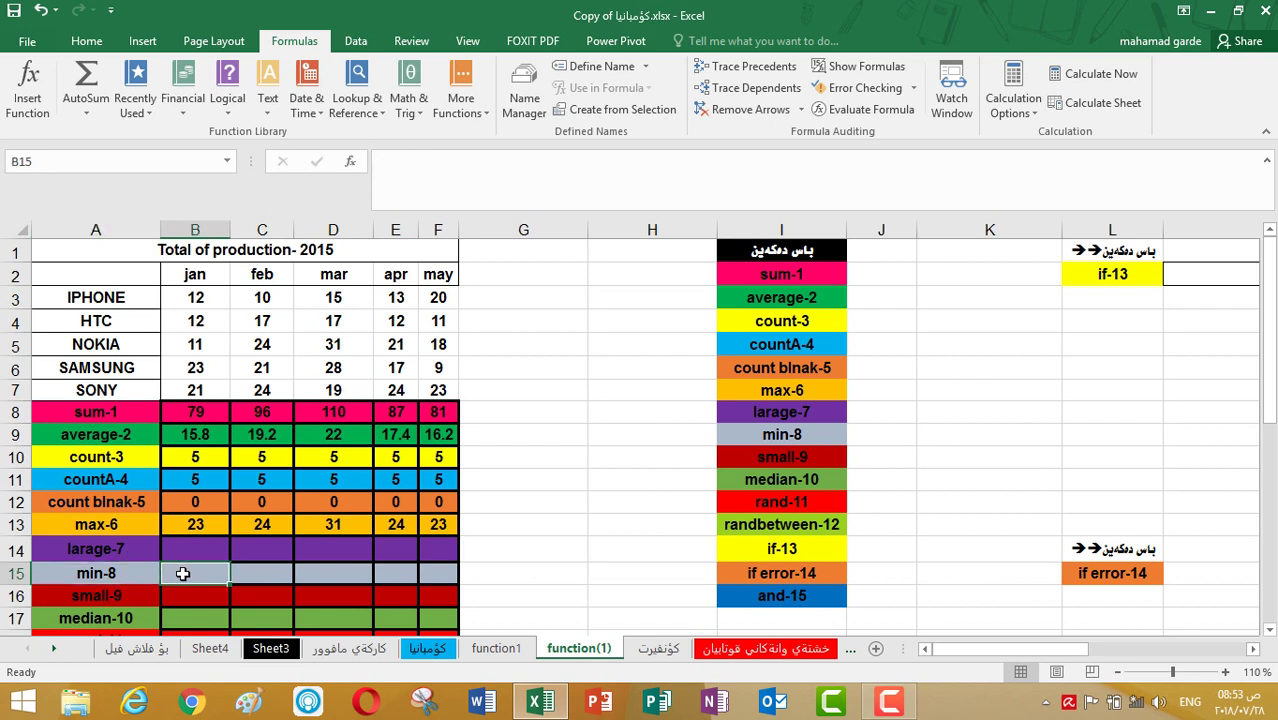
type("=")
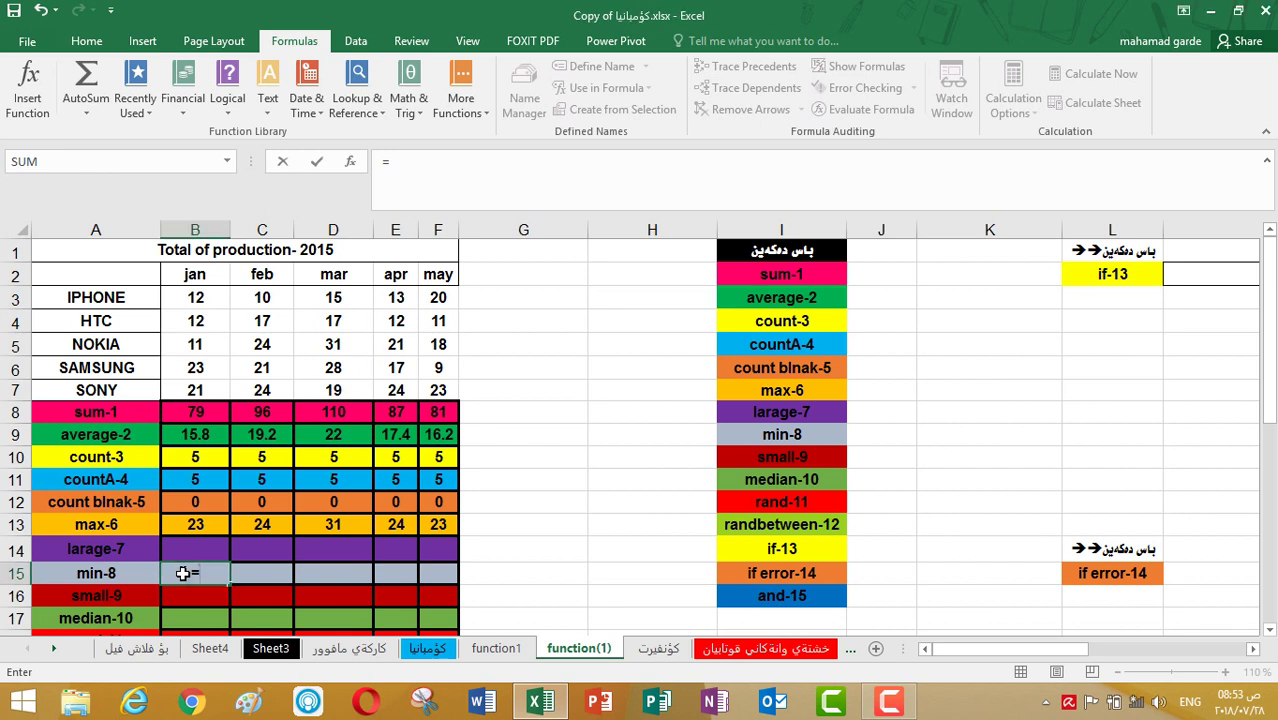
type("min(")
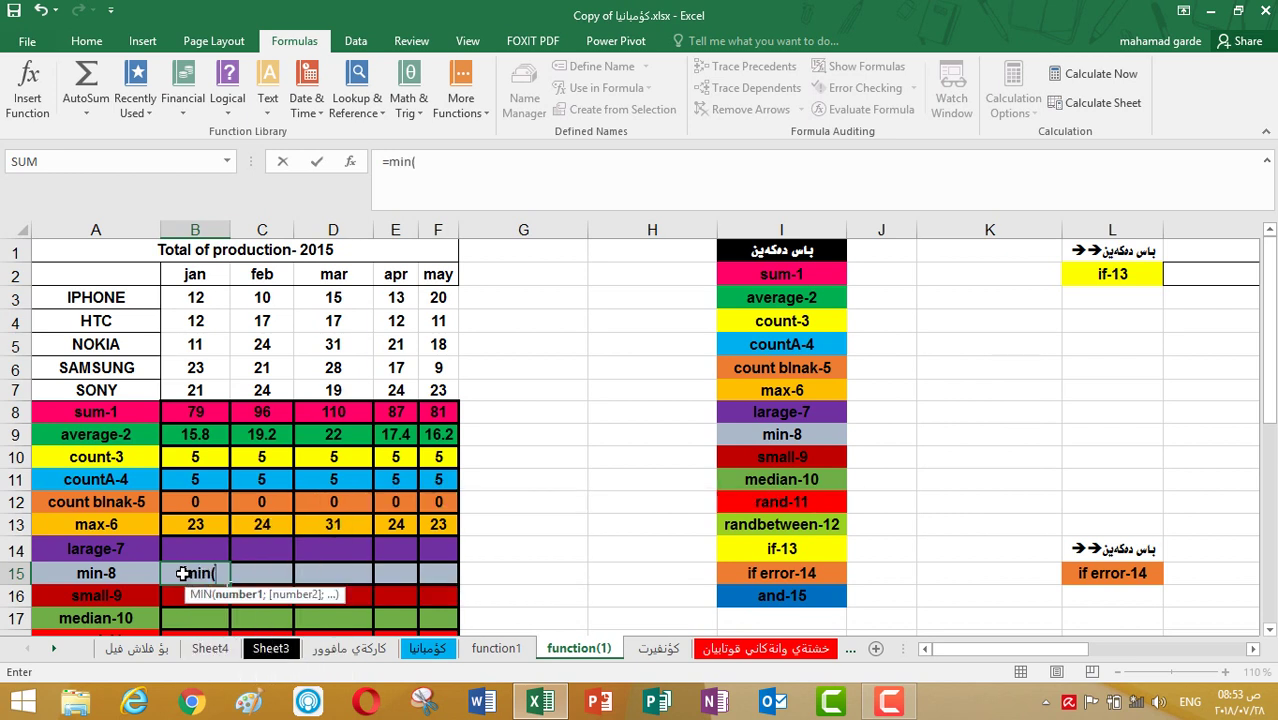
left_click_drag(196, 294, 199, 390)
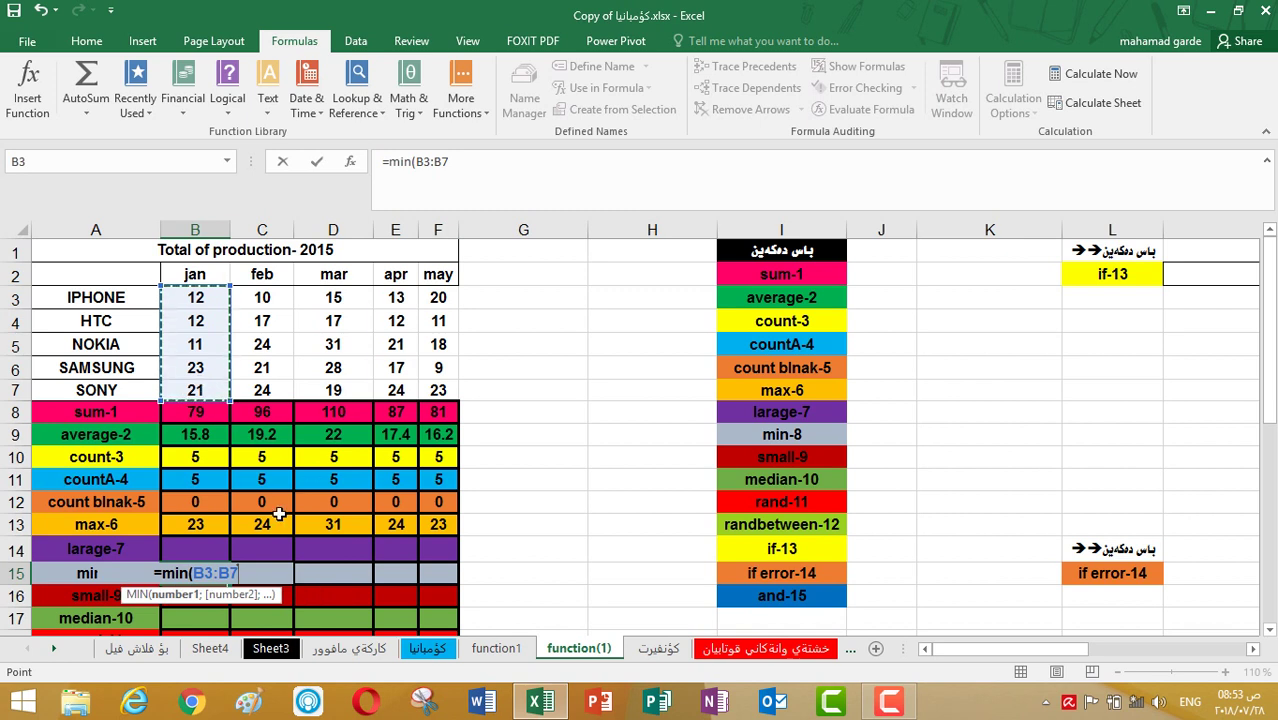
type(")")
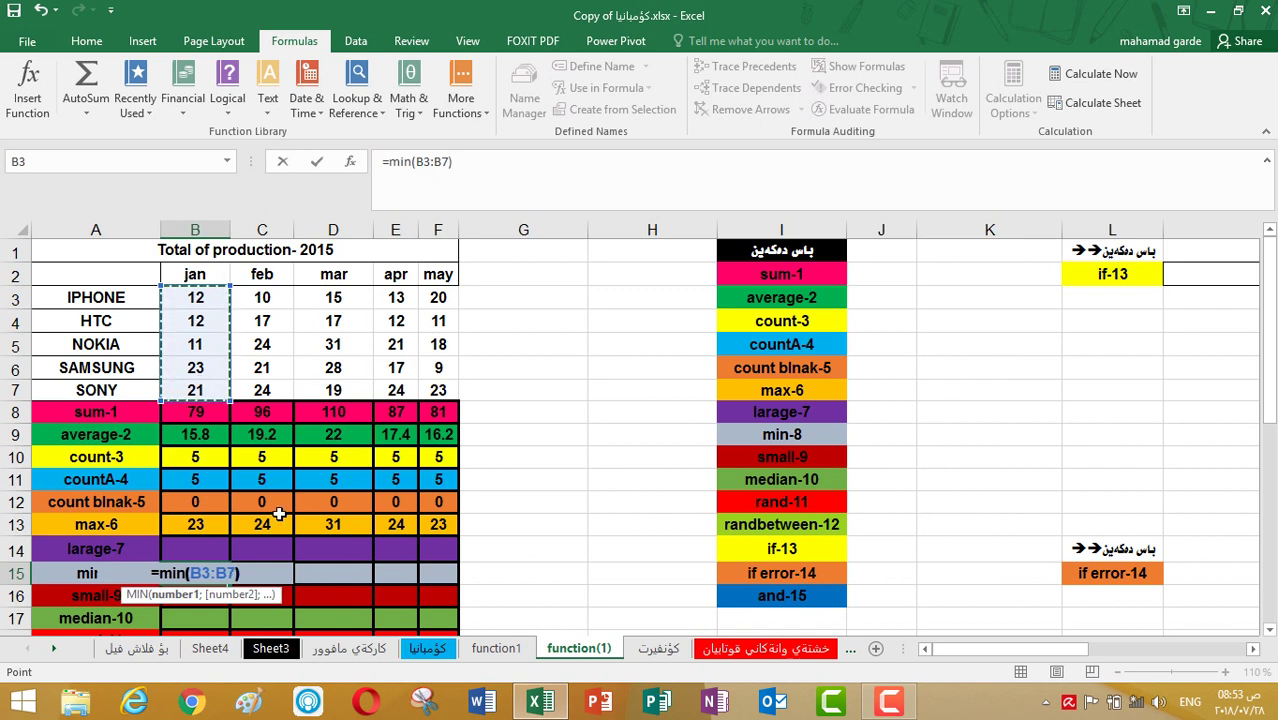
key("Return")
left_click(215, 571)
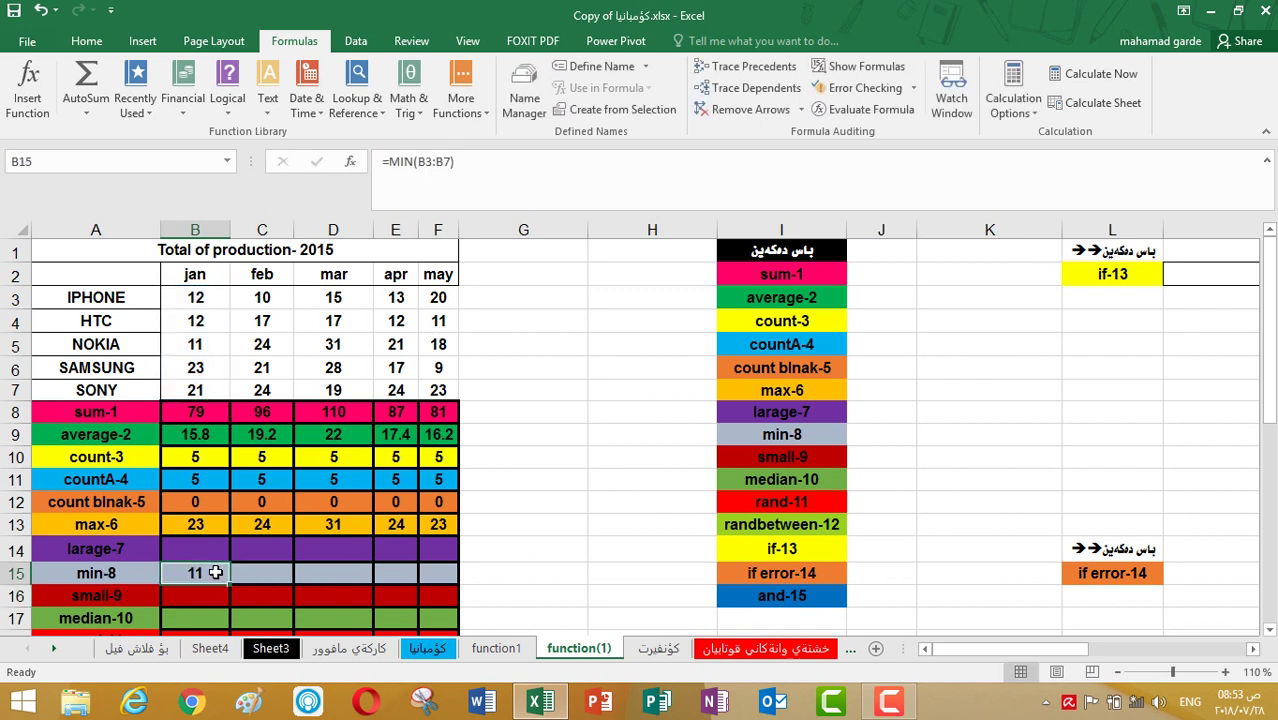
left_click_drag(229, 584, 447, 583)
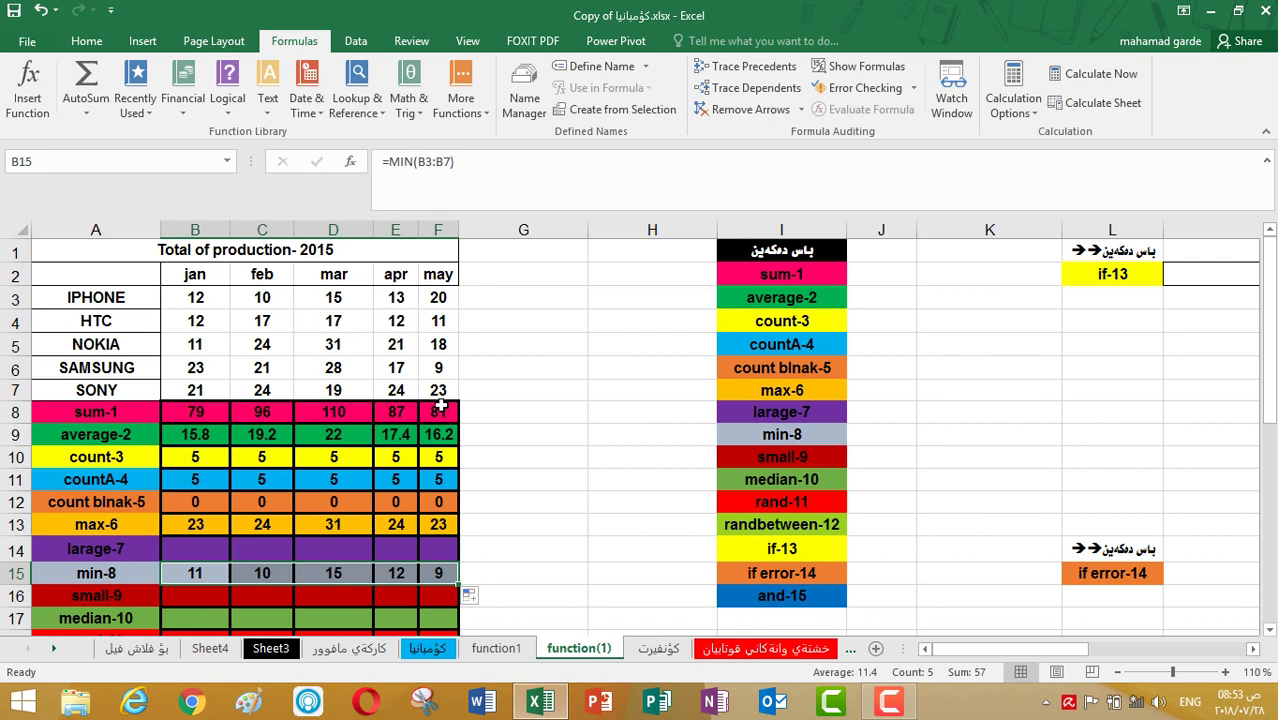
Find the second-largest jan value in B14 with =LARGE(B3:B7;2) and fill the formula across the row to F14.
left_click(204, 548)
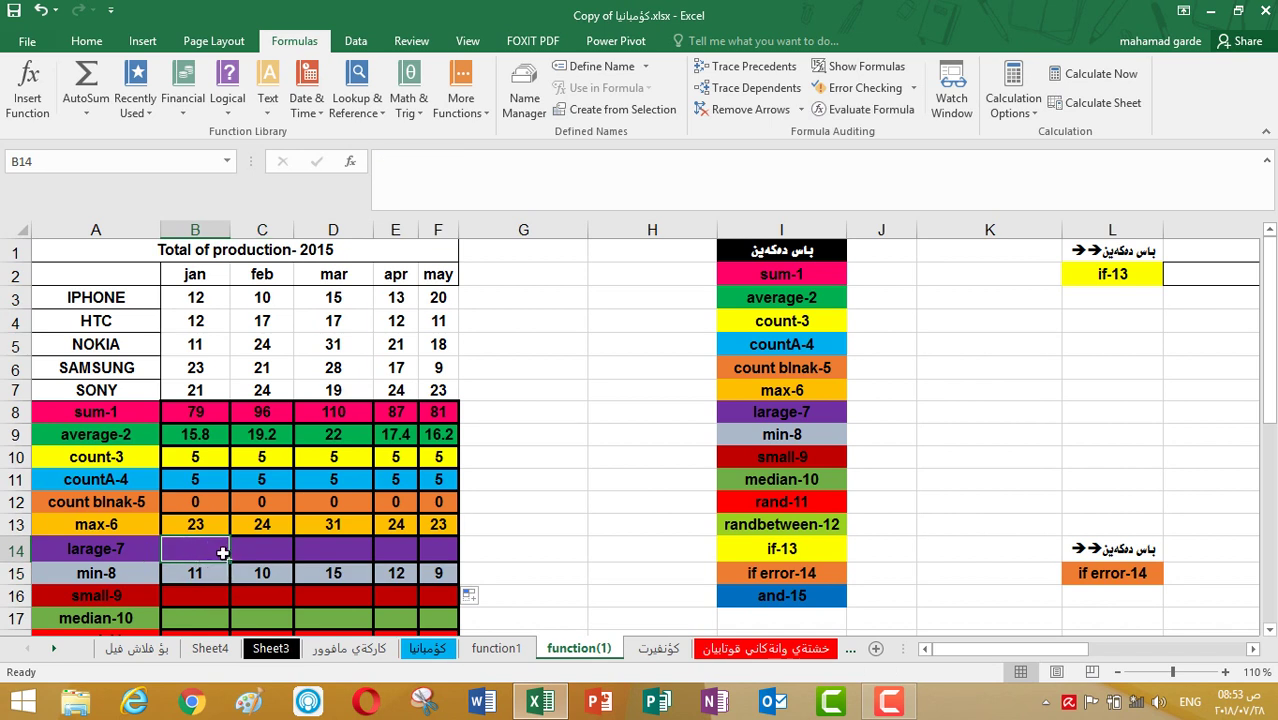
type("=")
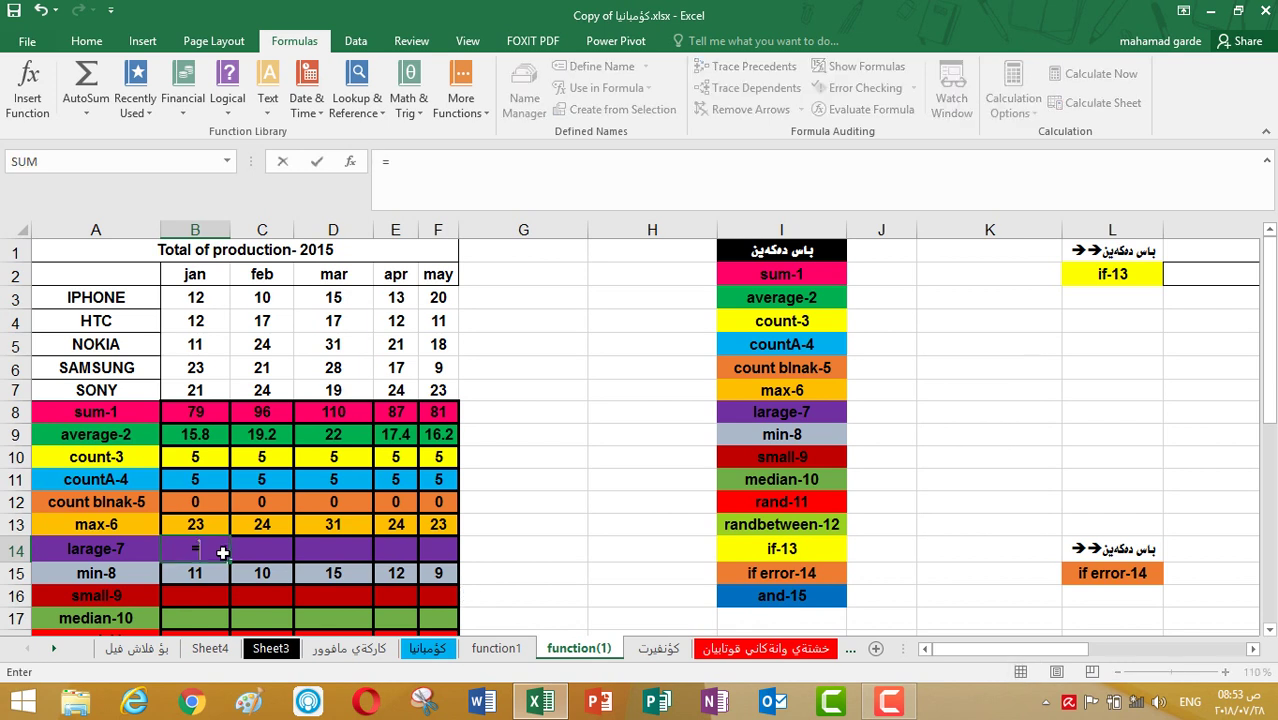
type("la")
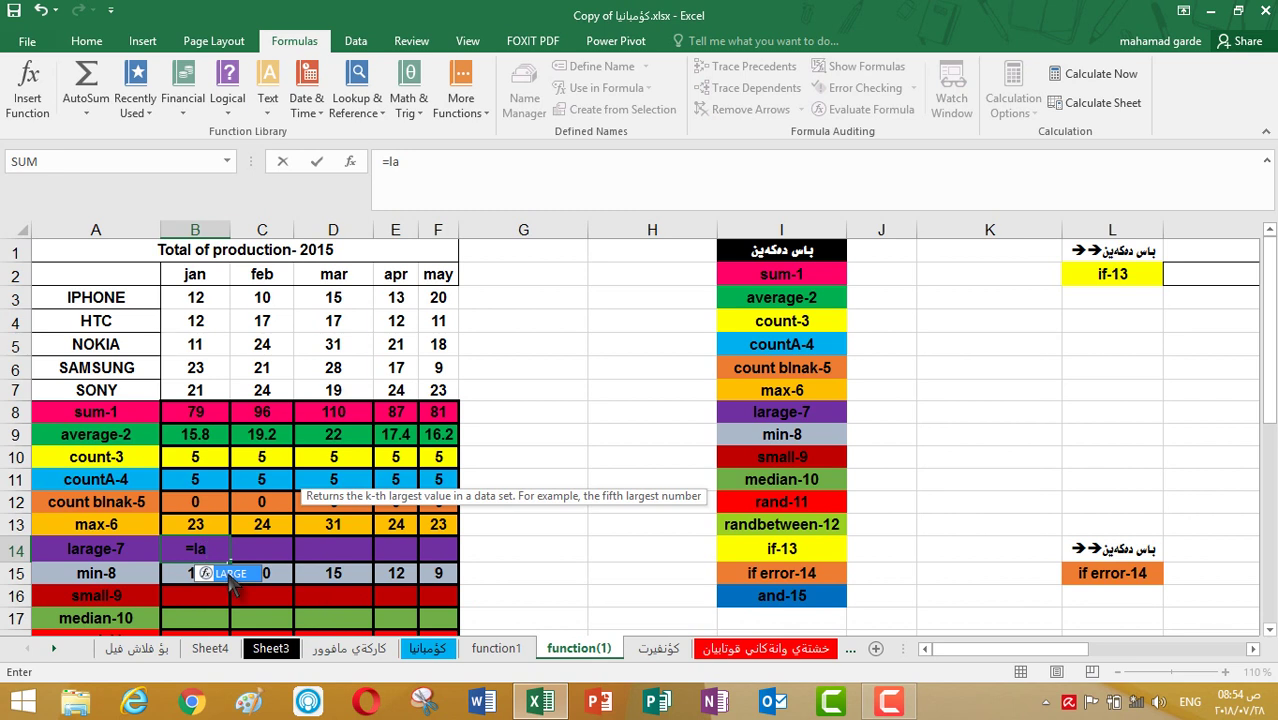
double_click(230, 573)
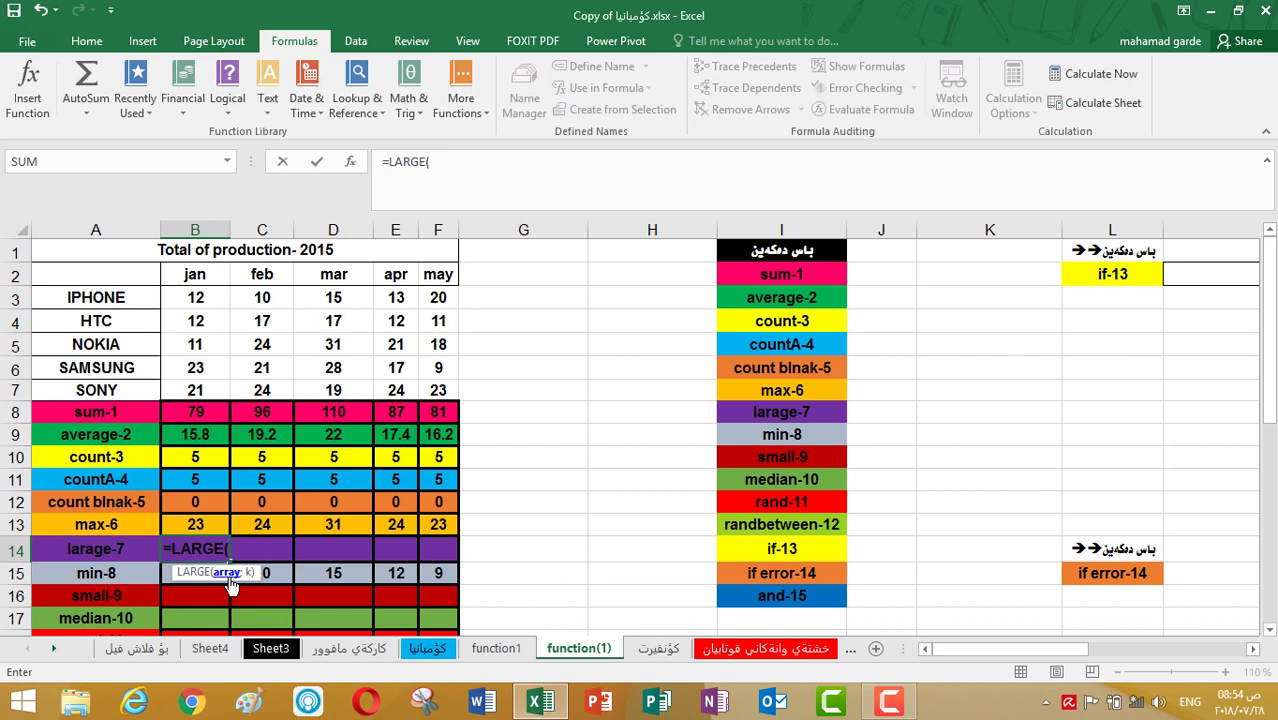
left_click_drag(197, 300, 196, 393)
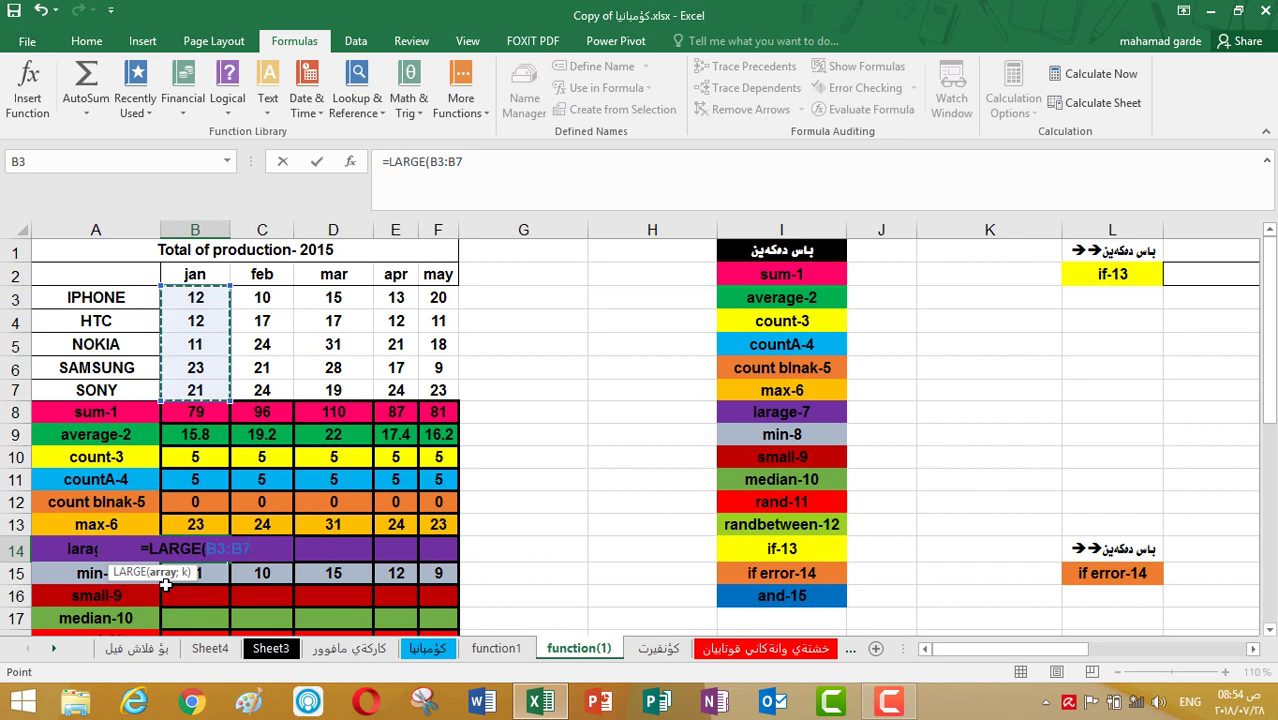
type(";")
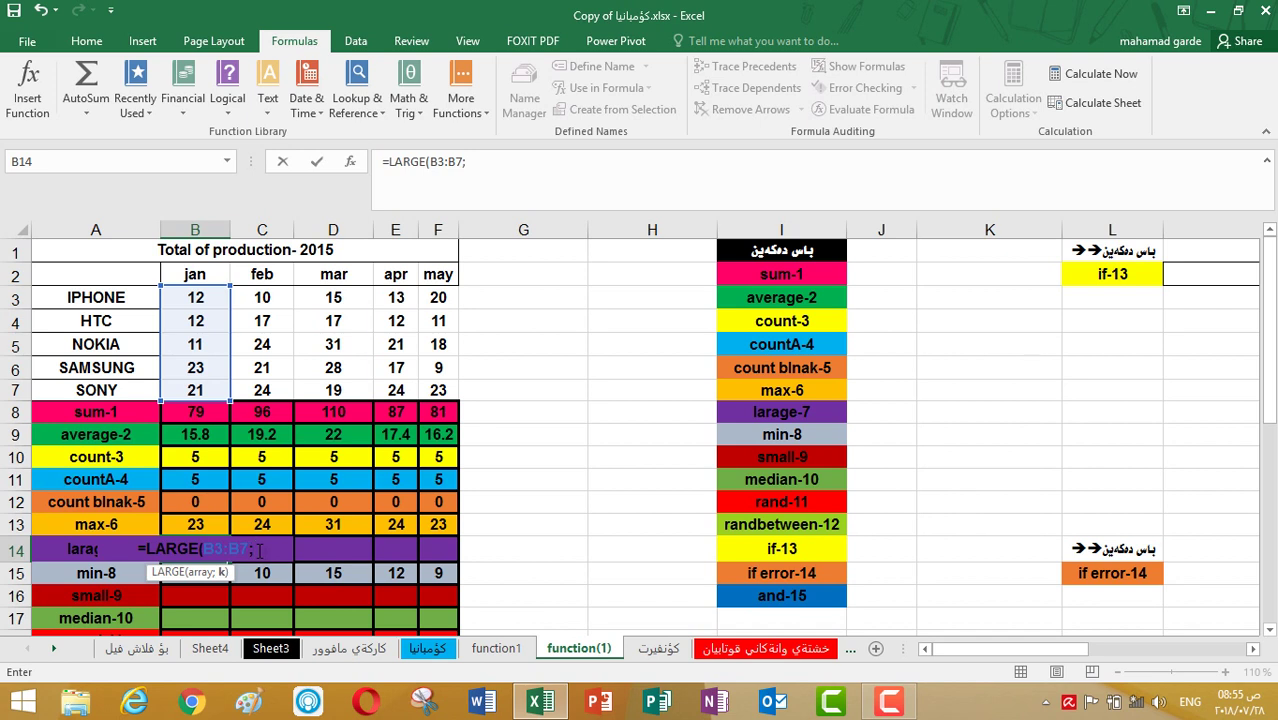
type("2")
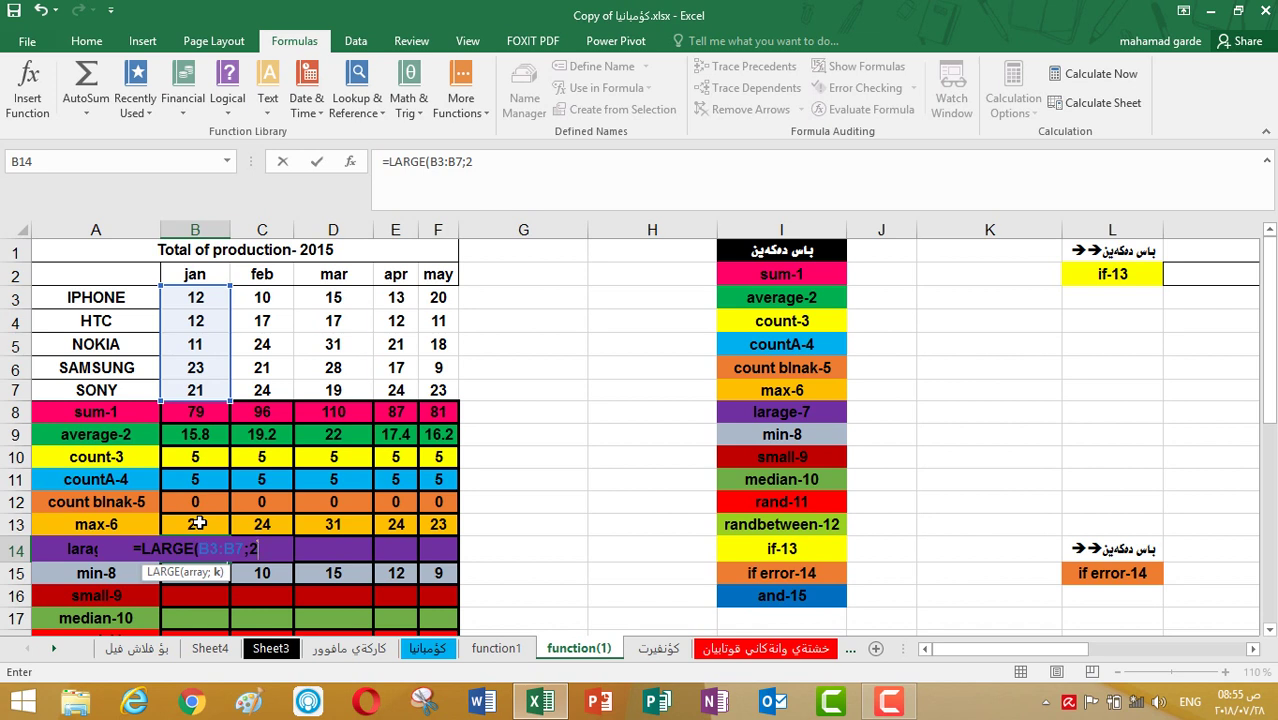
type(")")
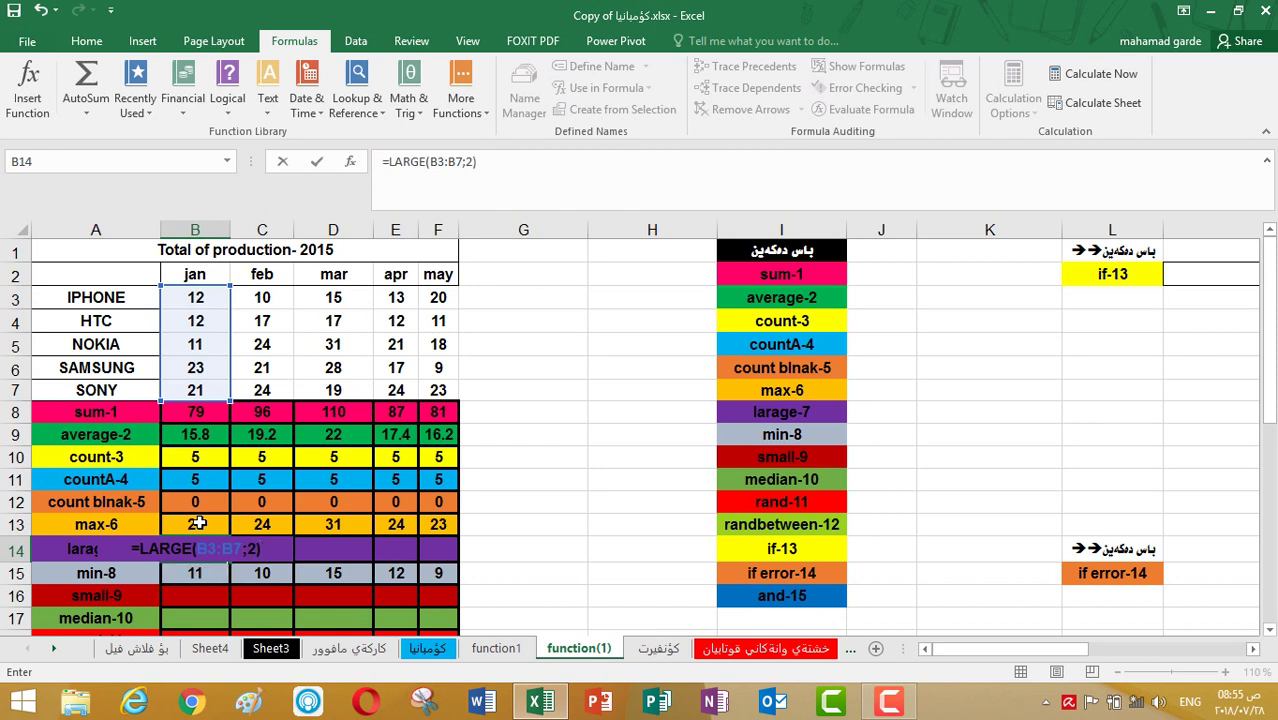
key("Return")
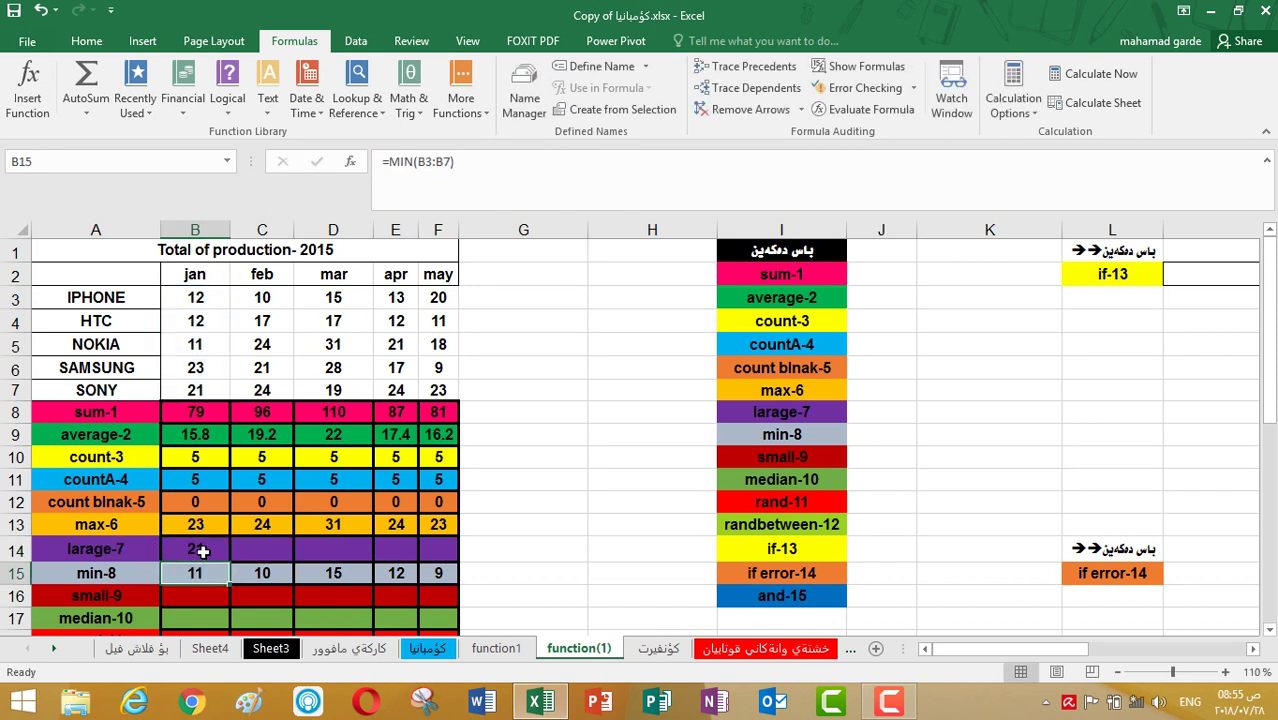
left_click(202, 551)
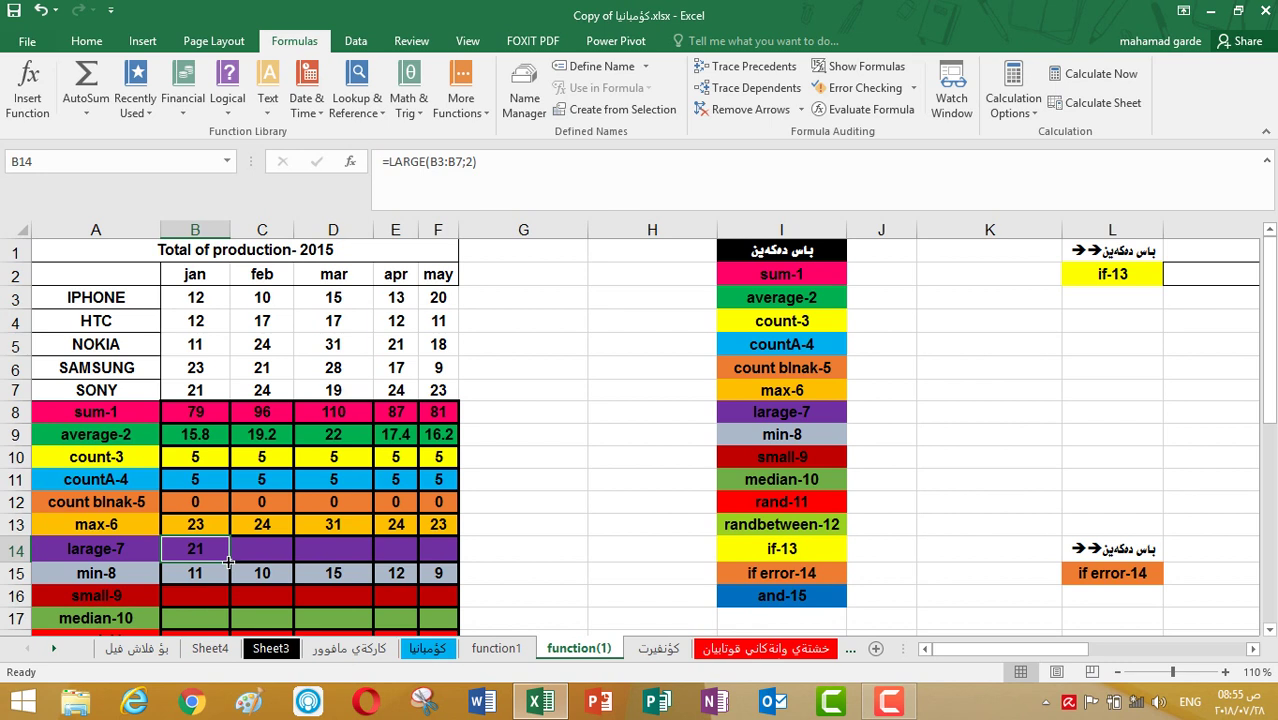
left_click_drag(229, 564, 449, 556)
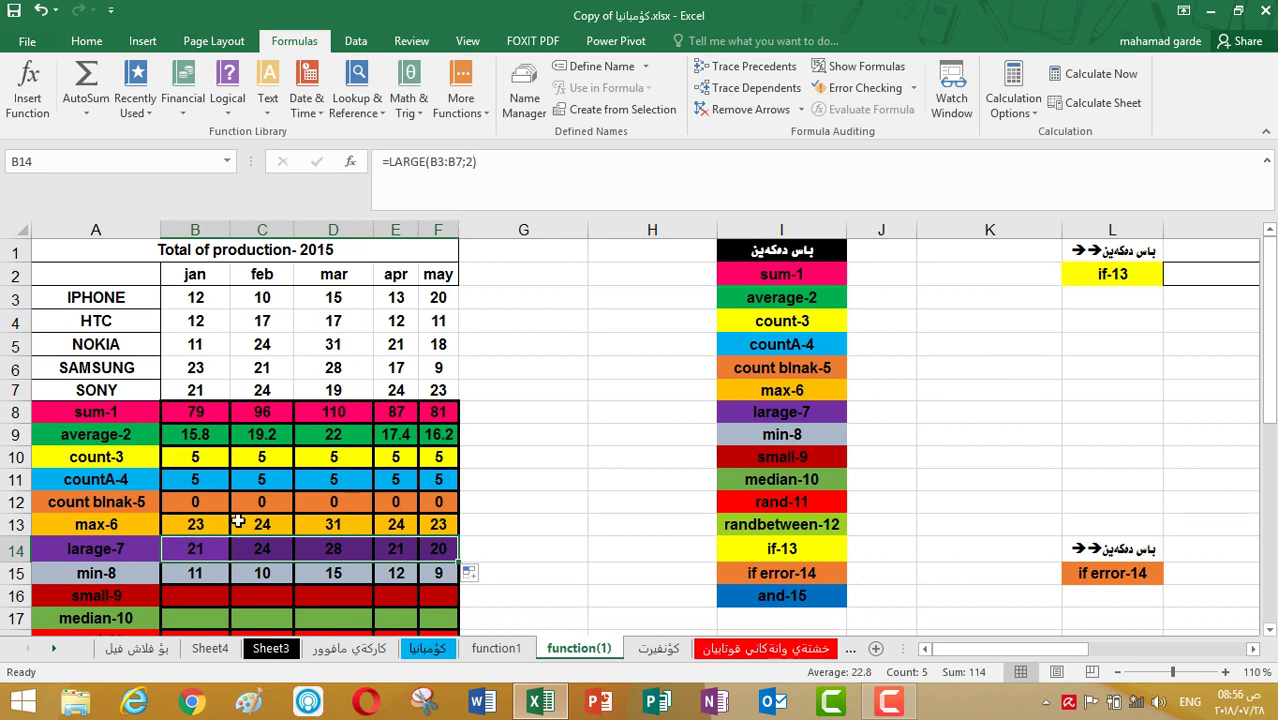
Change the rank in B14's LARGE formula to 1 and refill it across the row to F14.
left_click(471, 161)
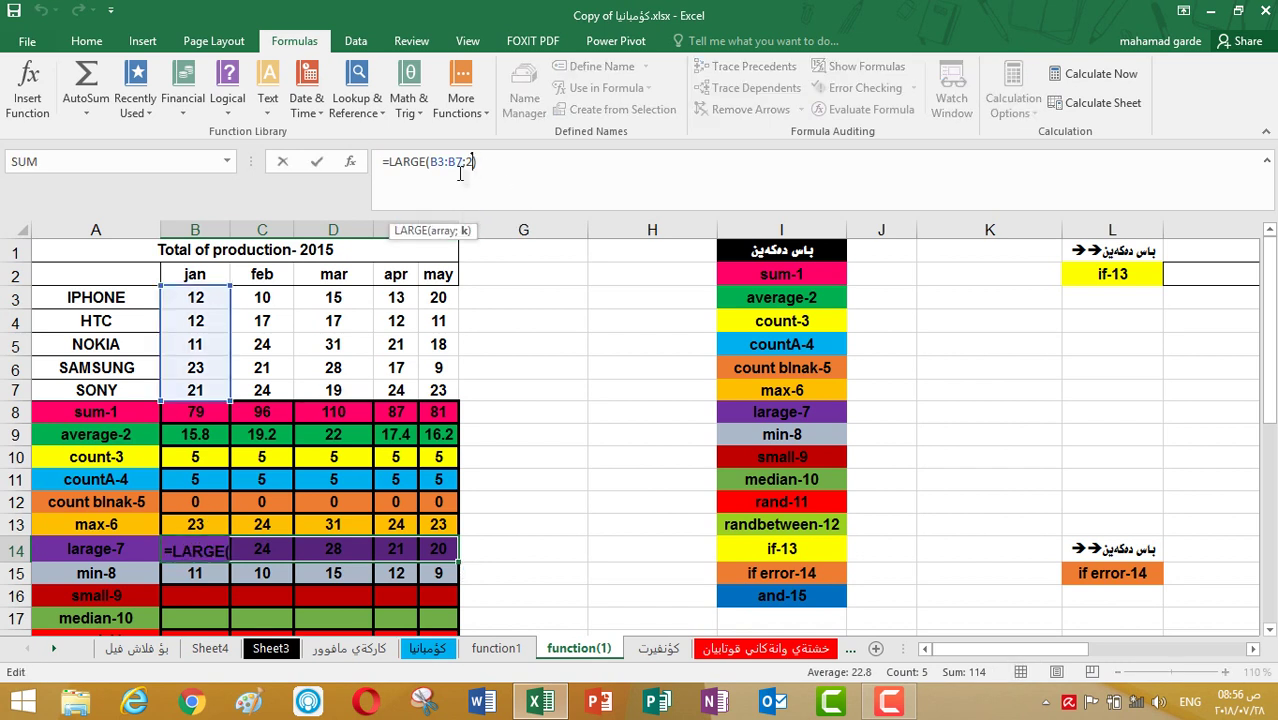
key("BackSpace")
type("1")
left_click(481, 163)
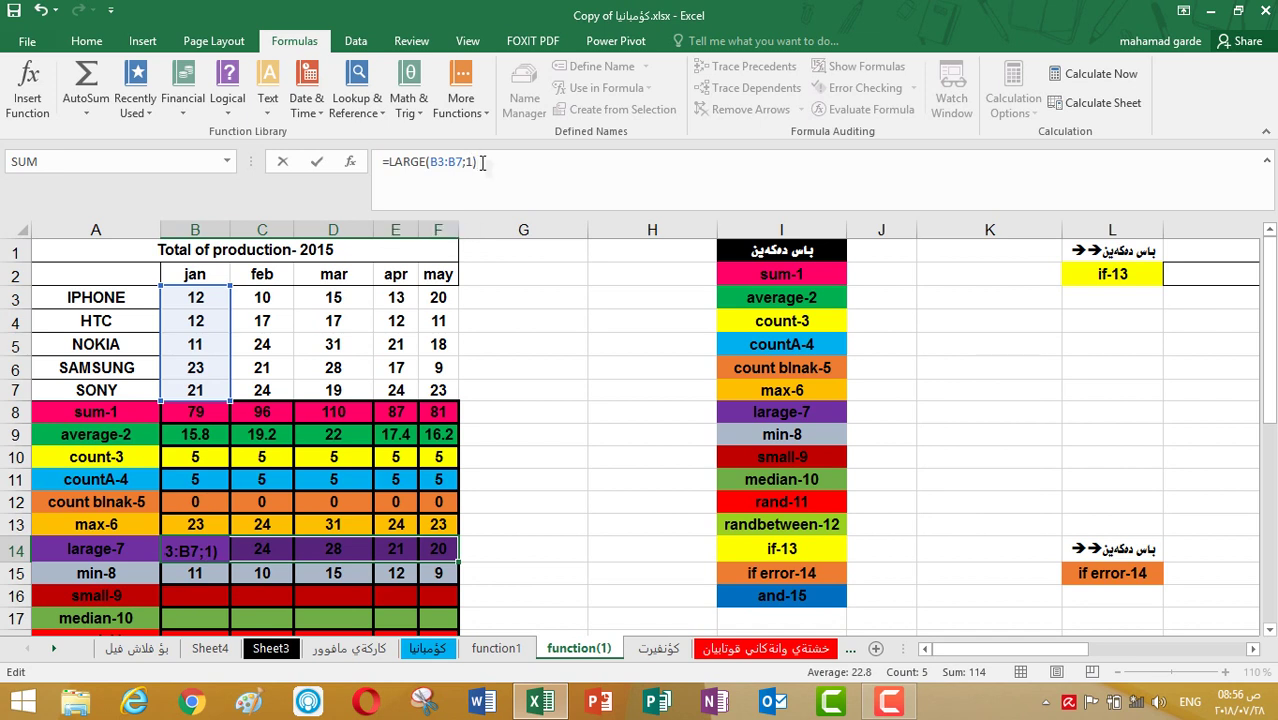
key("Return")
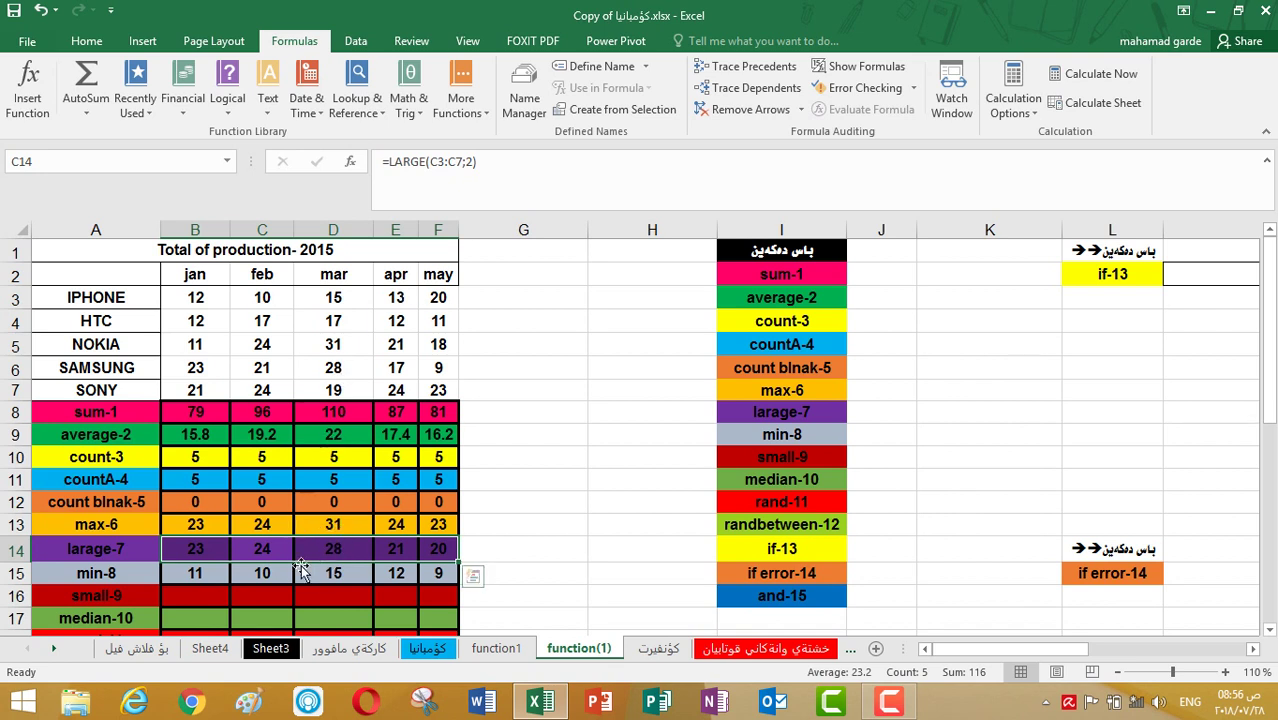
left_click(203, 547)
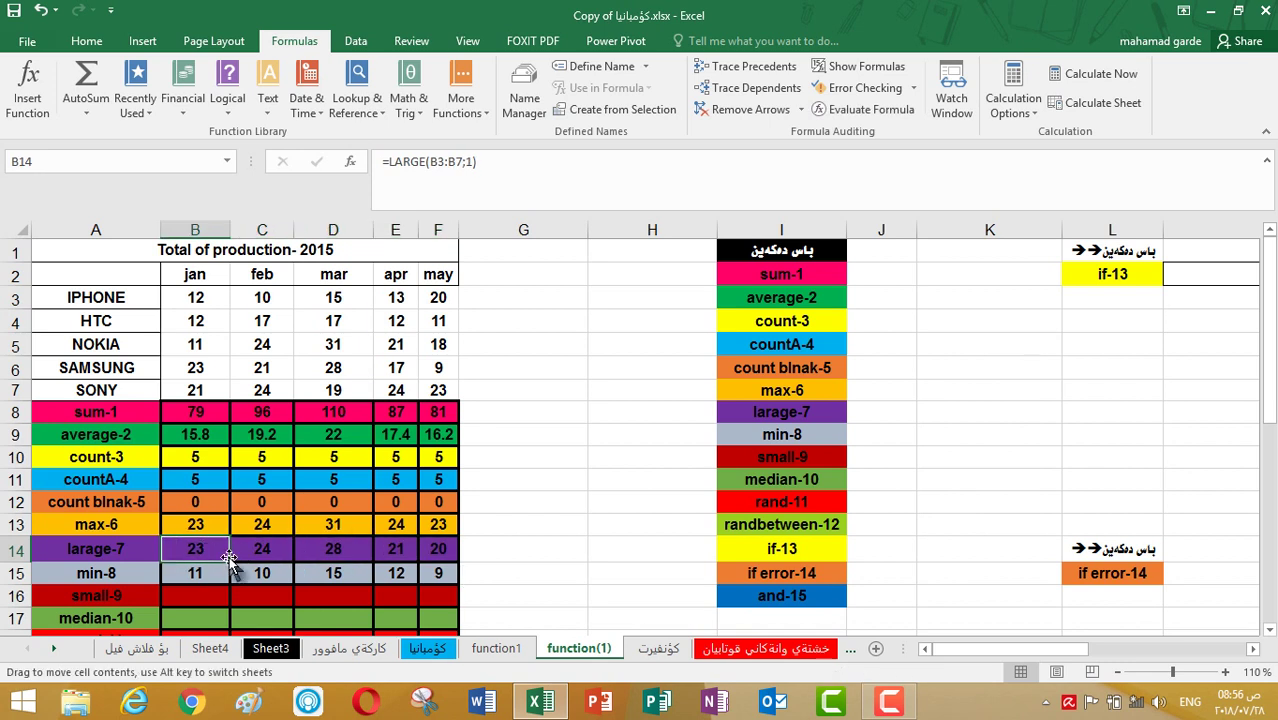
left_click_drag(231, 561, 456, 548)
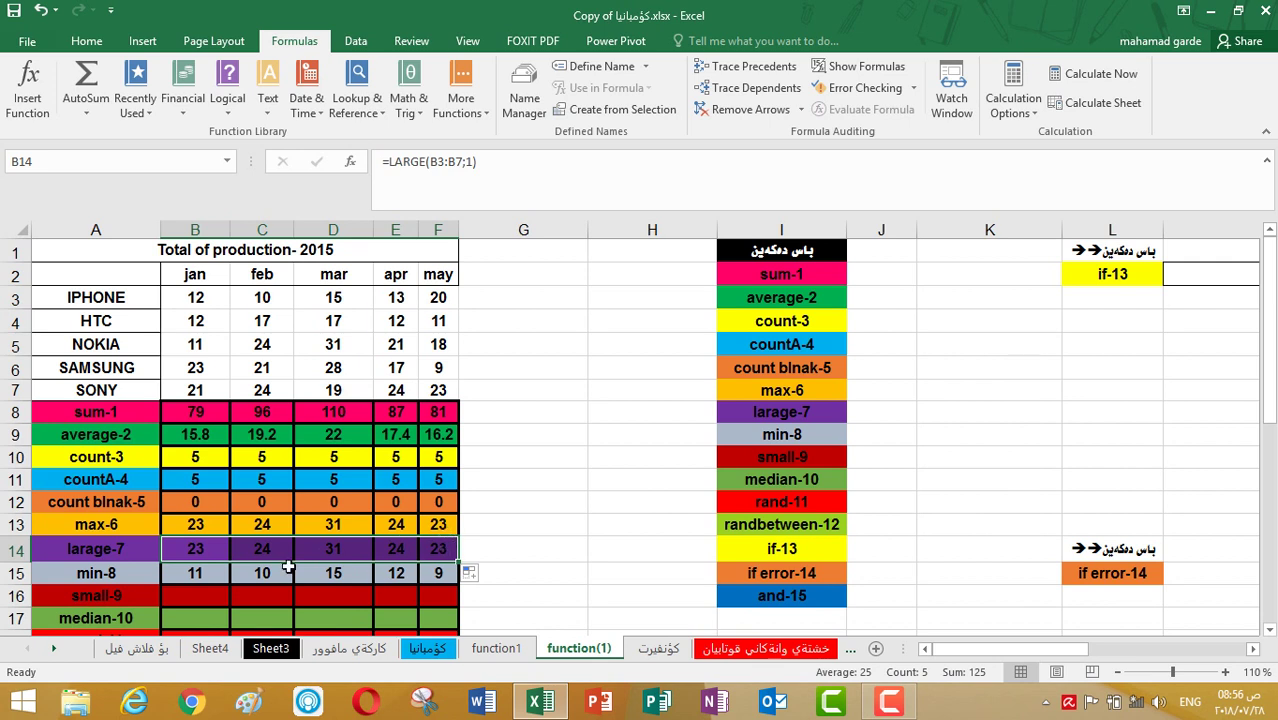
Set the rank in B14's LARGE formula back to 2 and refill it across the row to F14.
left_click(471, 162)
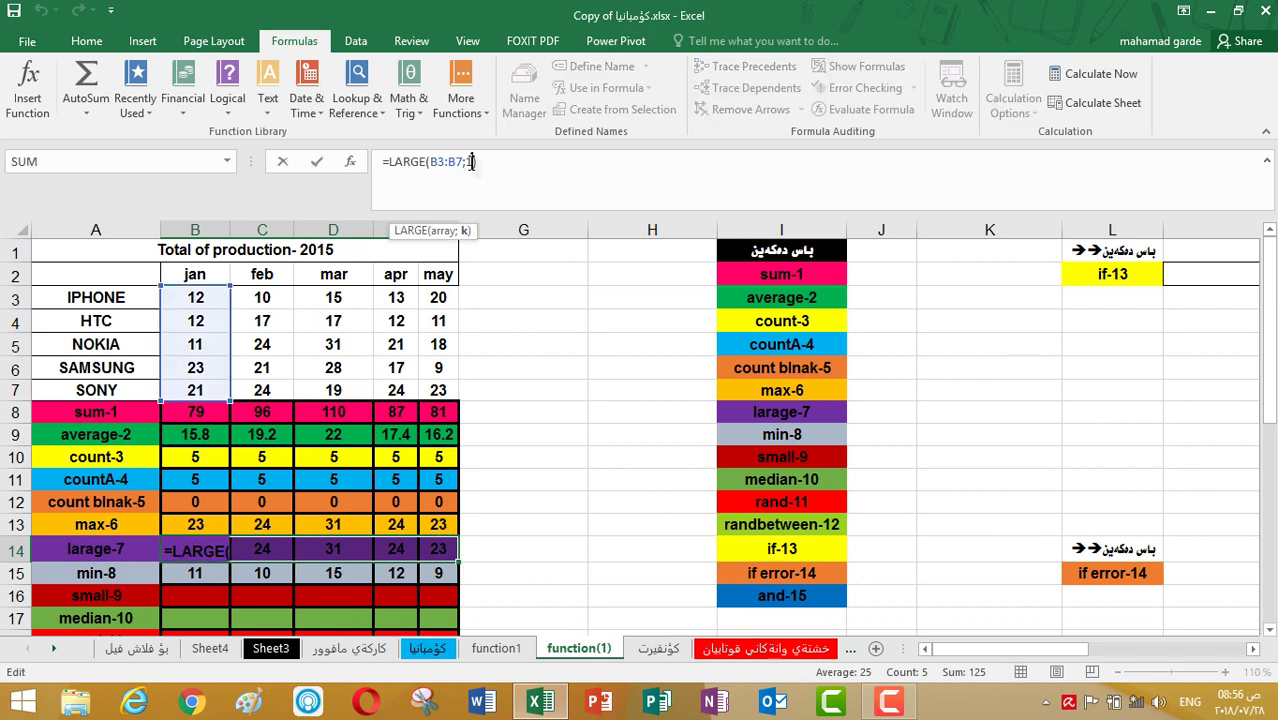
key("BackSpace")
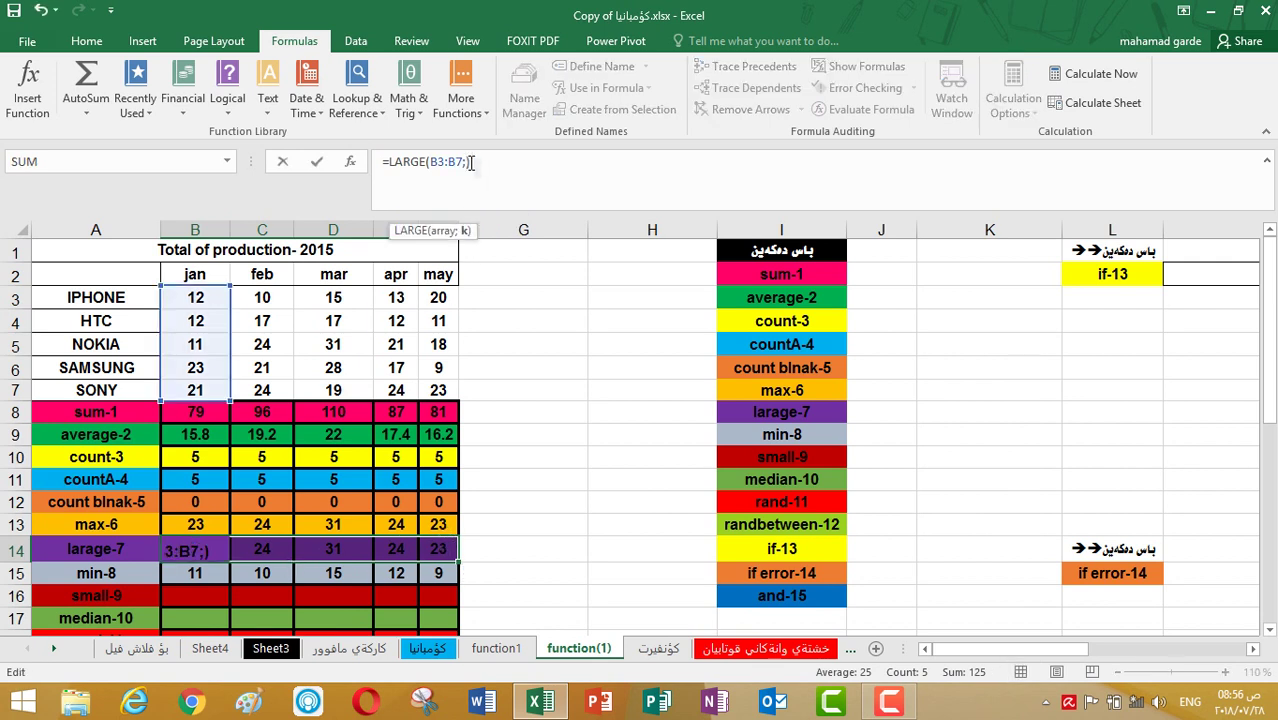
type("2")
left_click(478, 162)
key("Tab")
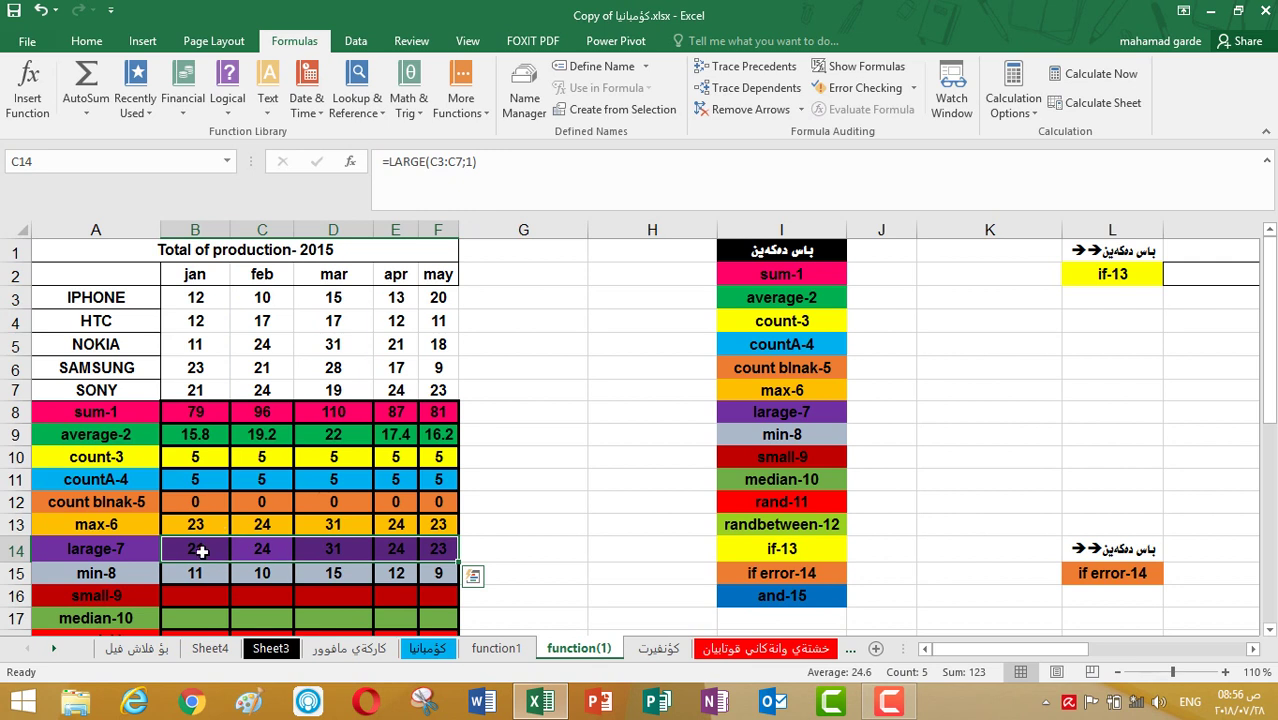
left_click(200, 551)
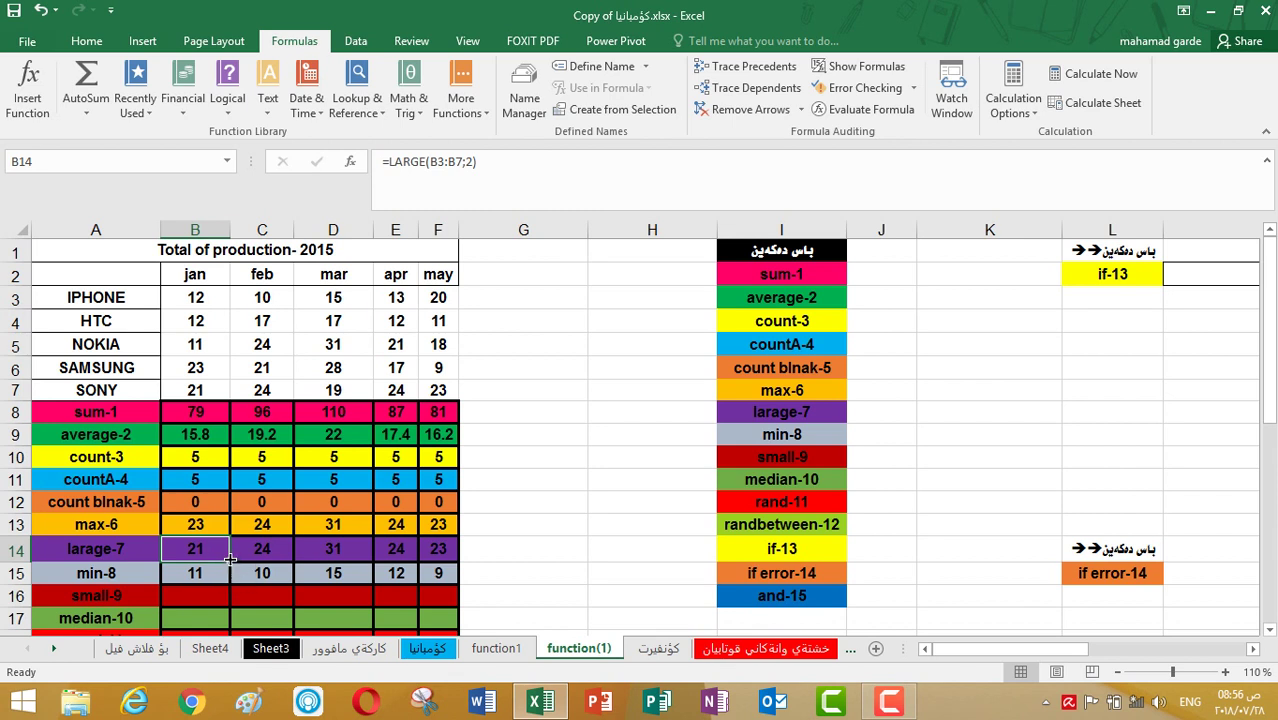
left_click_drag(230, 563, 447, 549)
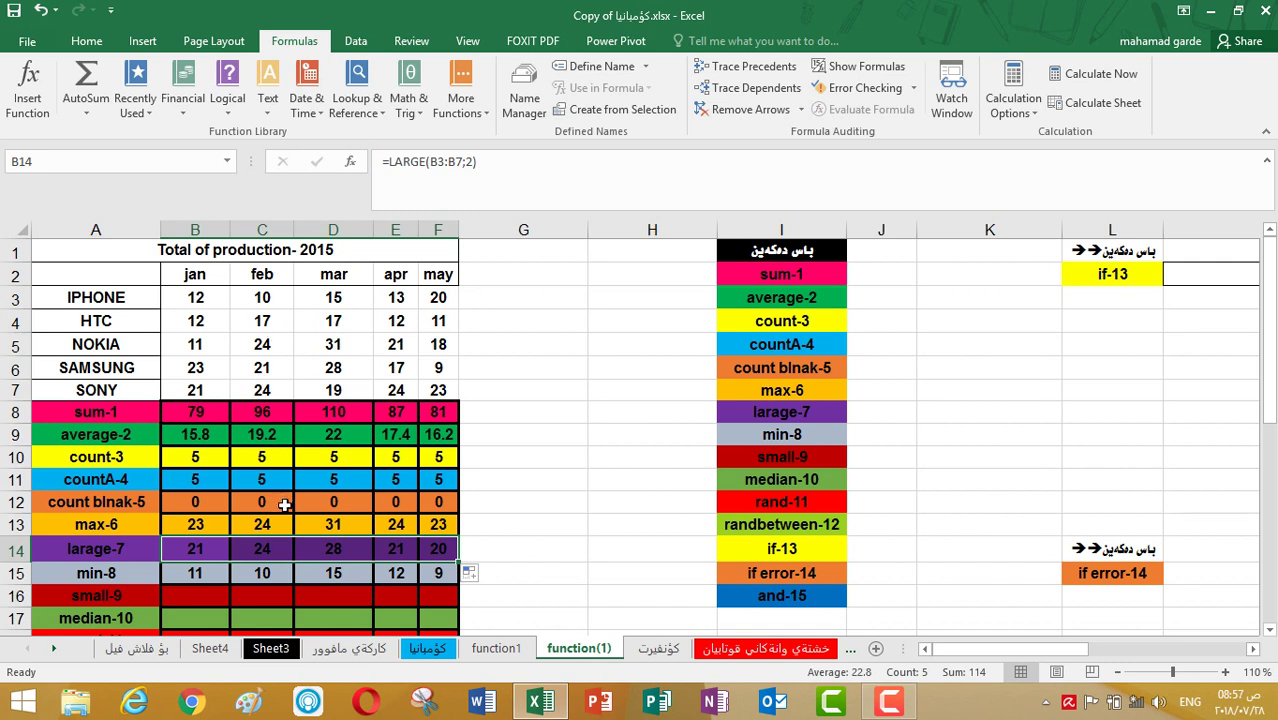
Compare feb's LARGE result in C14 with the MAX result in C13 and the NOKIA and SONY values in C5 and C7.
left_click(268, 549)
left_click(269, 522)
left_click(270, 545)
left_click(269, 523)
left_click(270, 546)
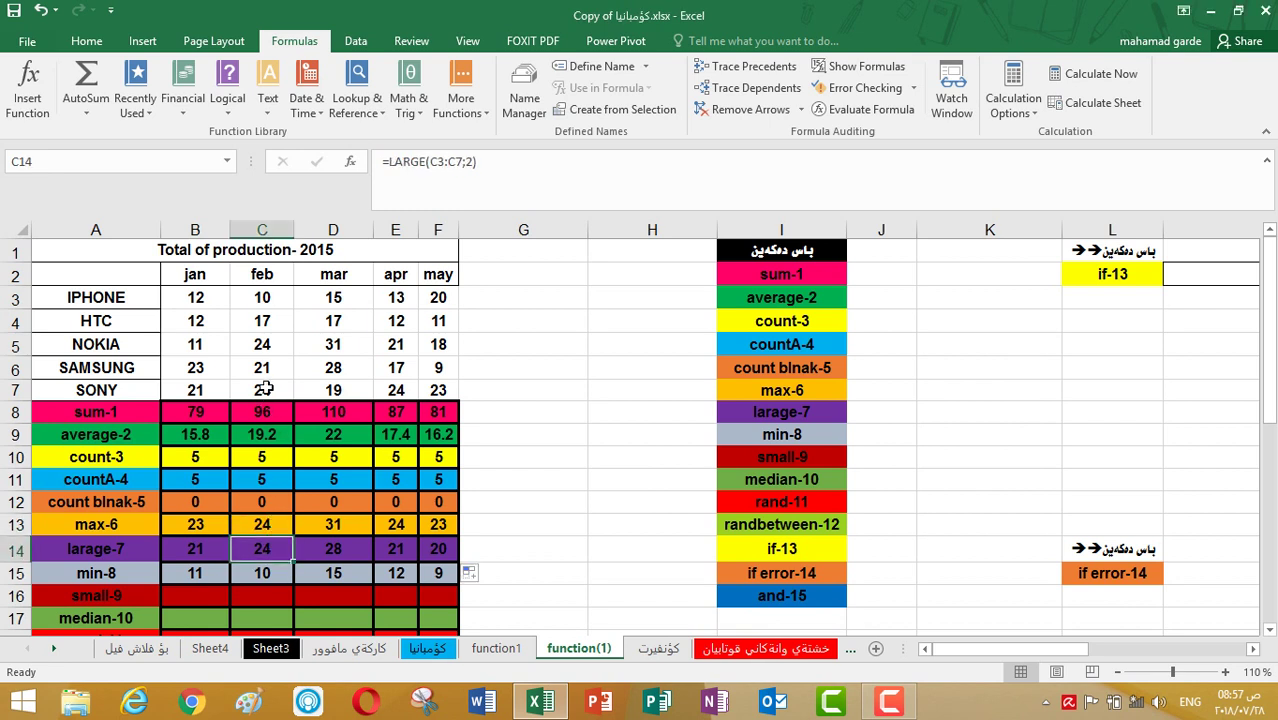
left_click(264, 390)
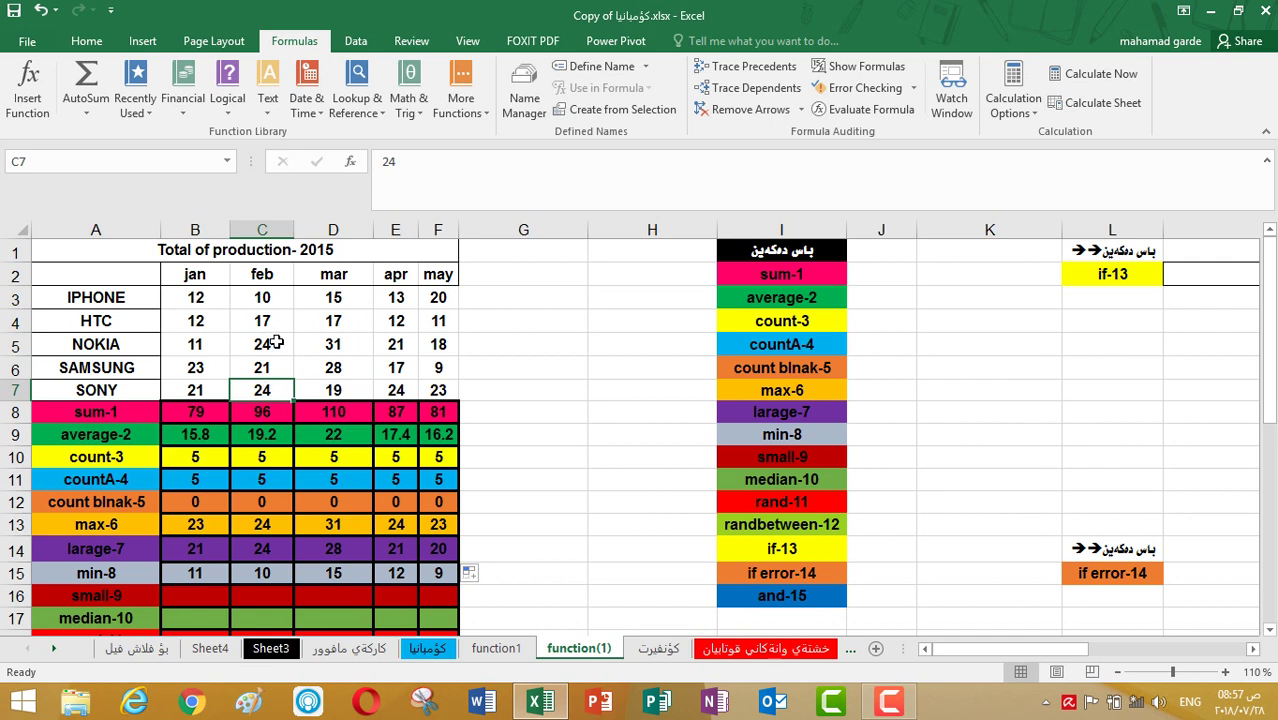
left_click(274, 343)
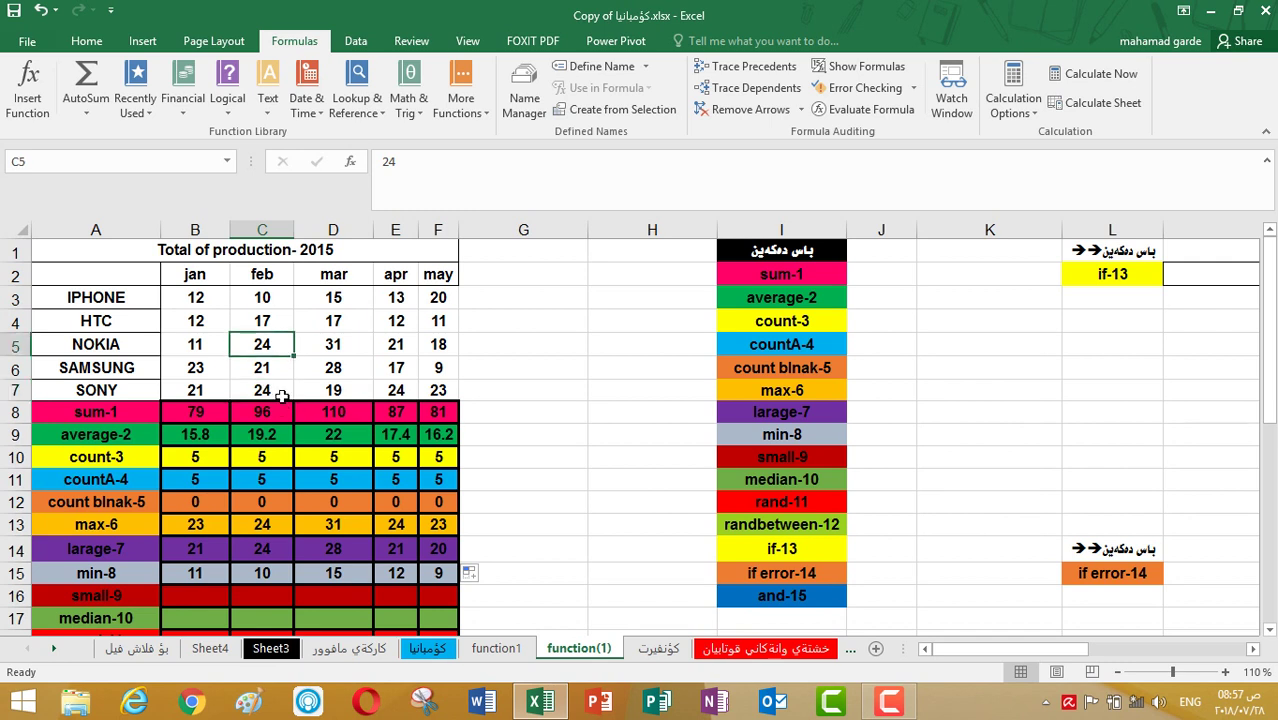
left_click(279, 389)
left_click(285, 353)
left_click(281, 388)
left_click(283, 352)
Find the smallest jan value in B16 with =SMALL(B3:B7;1) and fill the formula across the row to F16.
left_click(184, 599)
type("=")
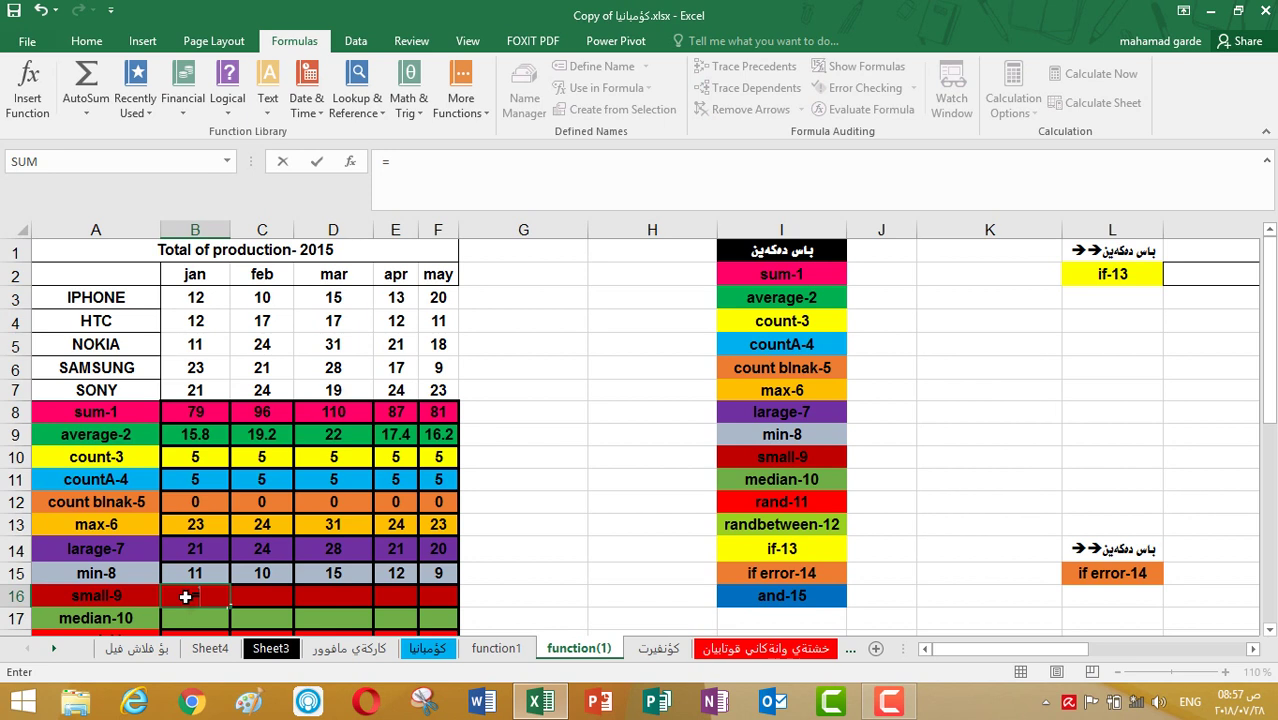
type("sma")
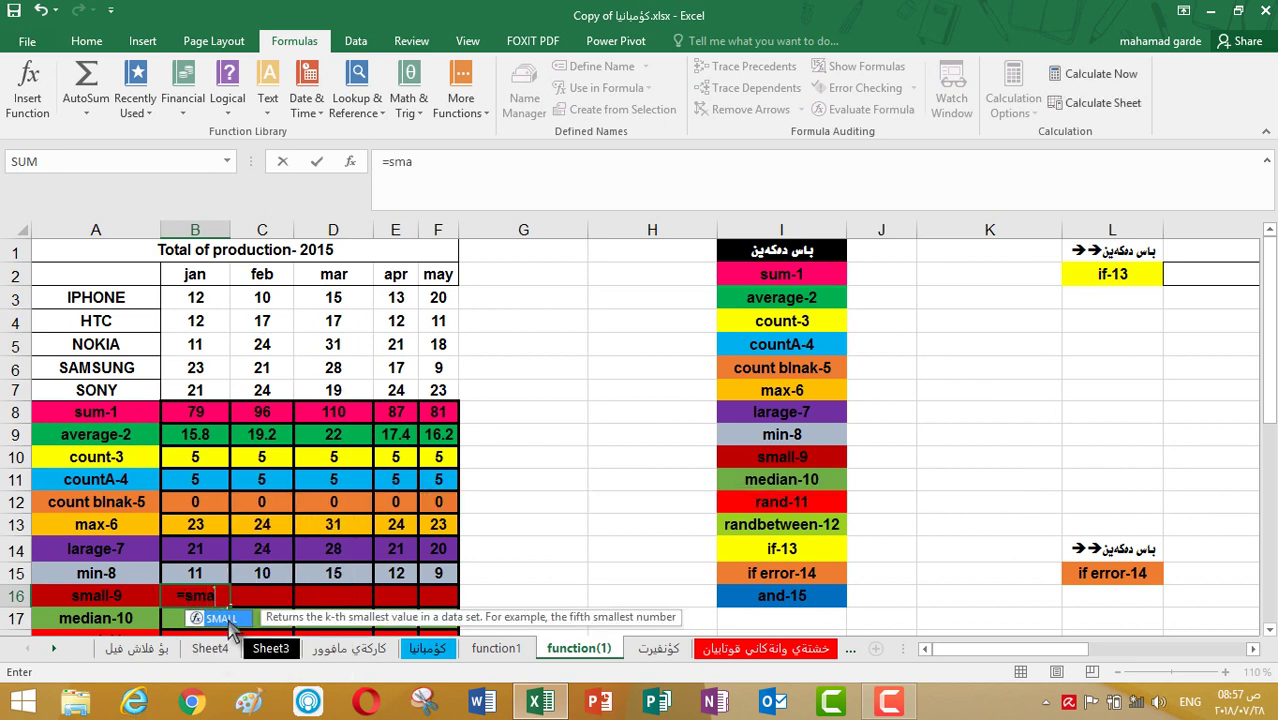
double_click(222, 618)
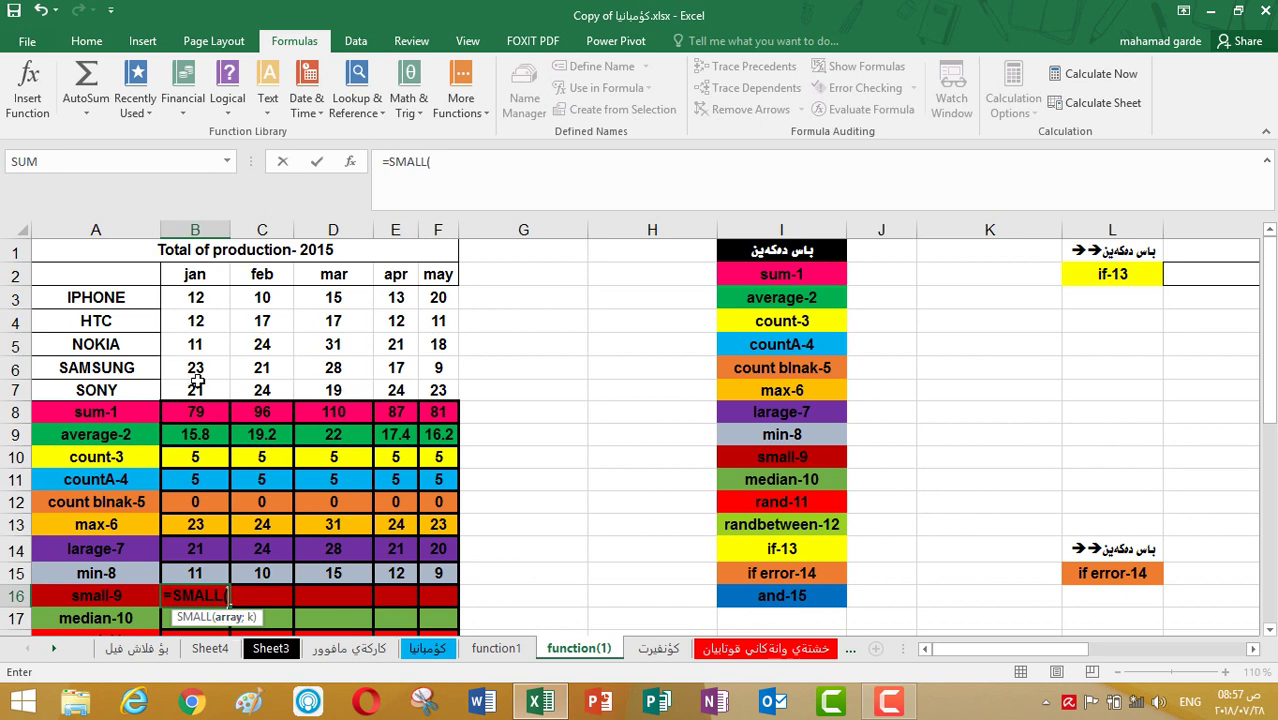
left_click_drag(203, 297, 205, 387)
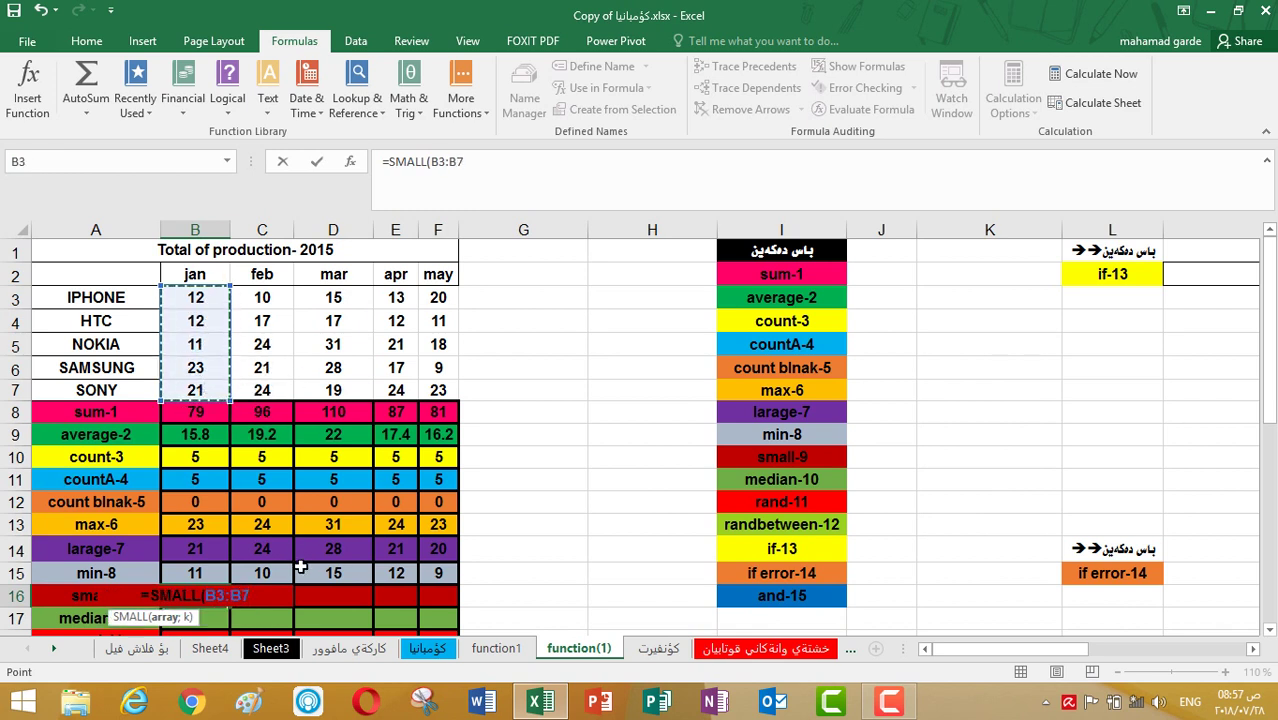
type(";")
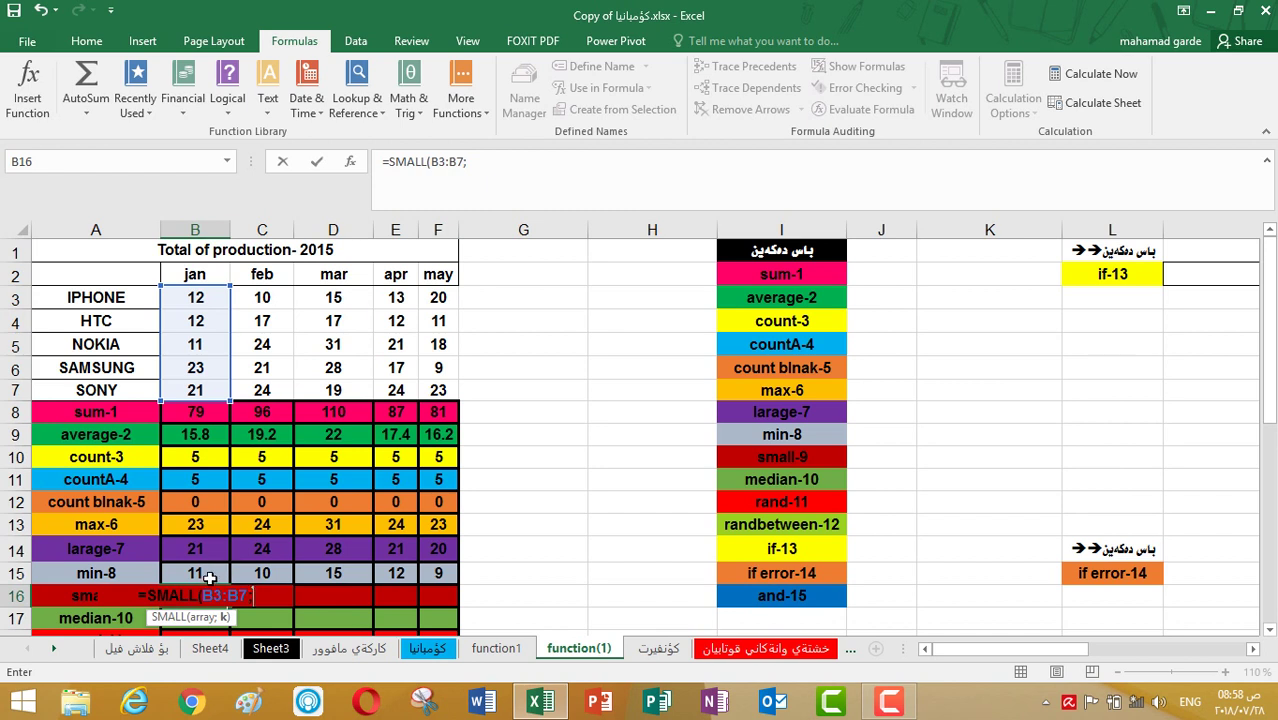
type("1")
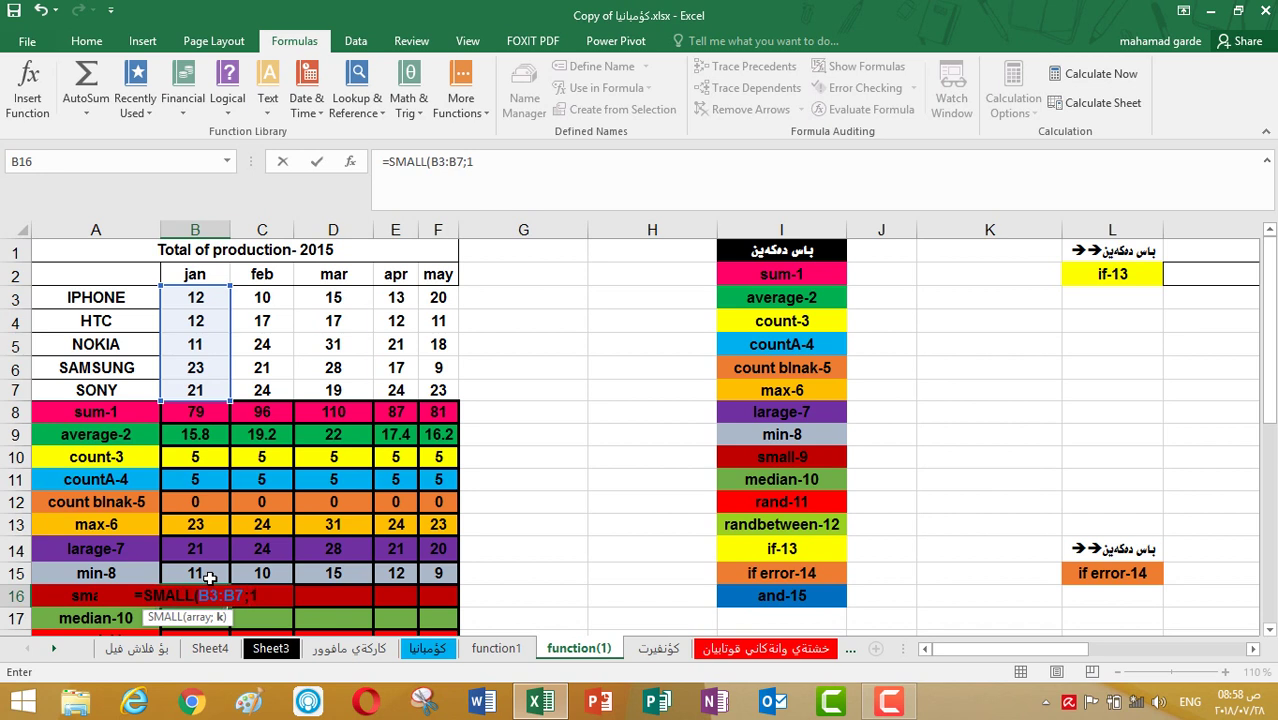
type(")")
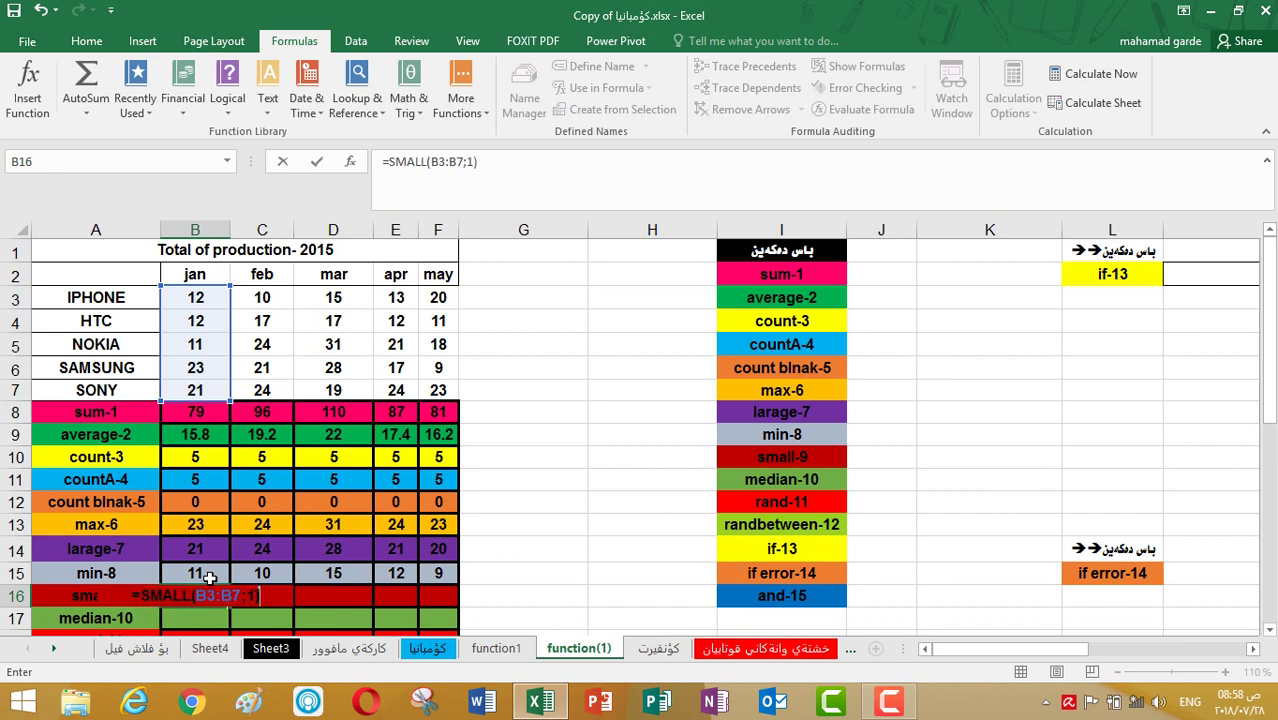
key("ctrl+Return")
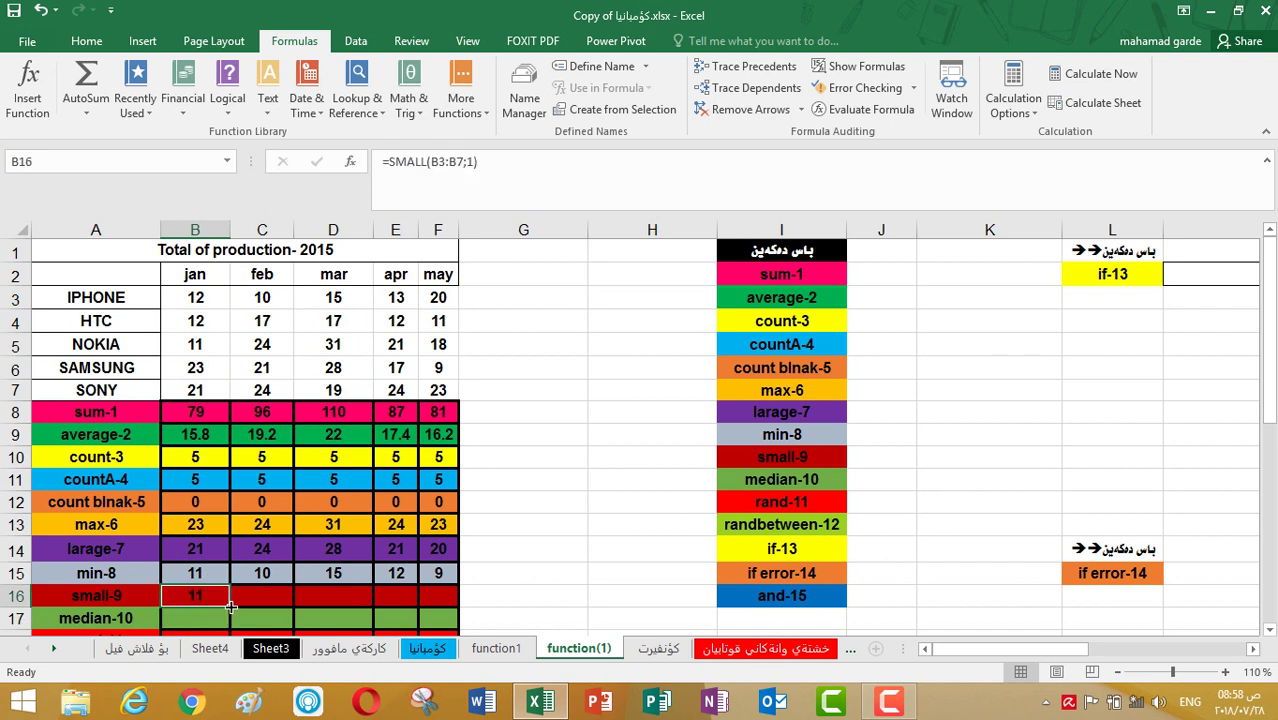
left_click_drag(229, 606, 448, 606)
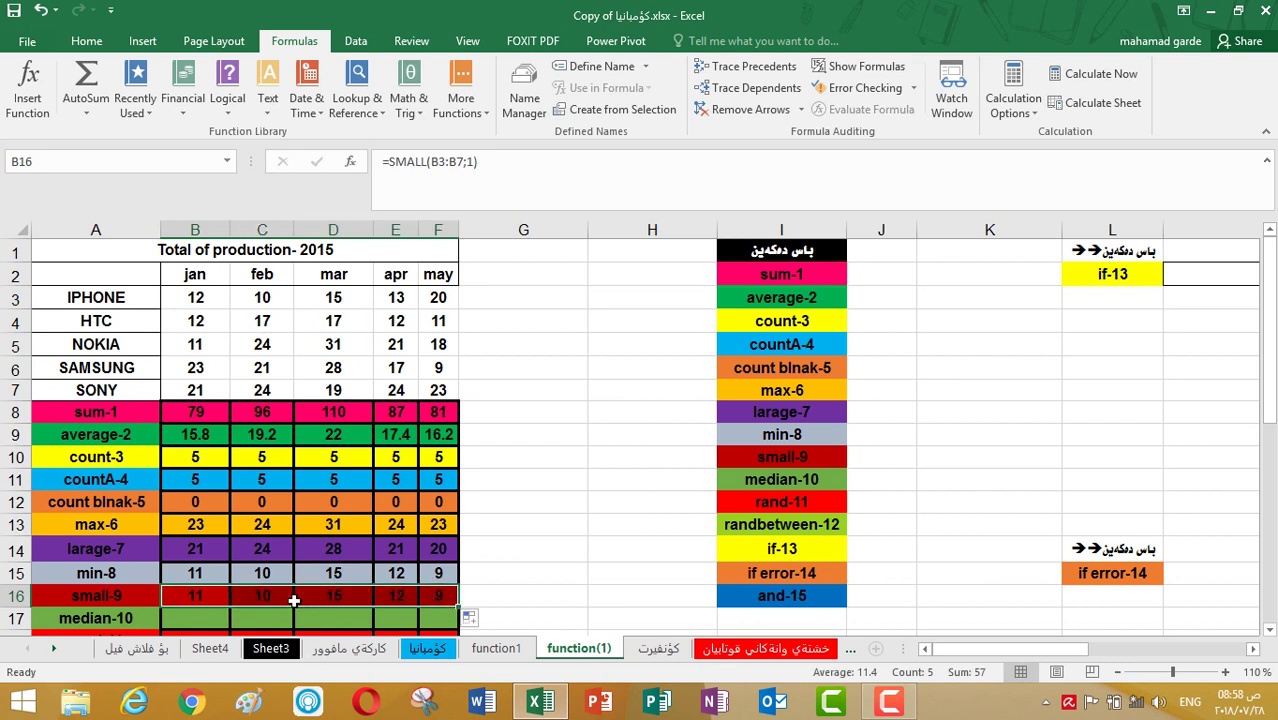
Change the rank in B16's SMALL formula to 2 and refill it across the row to F16.
double_click(205, 603)
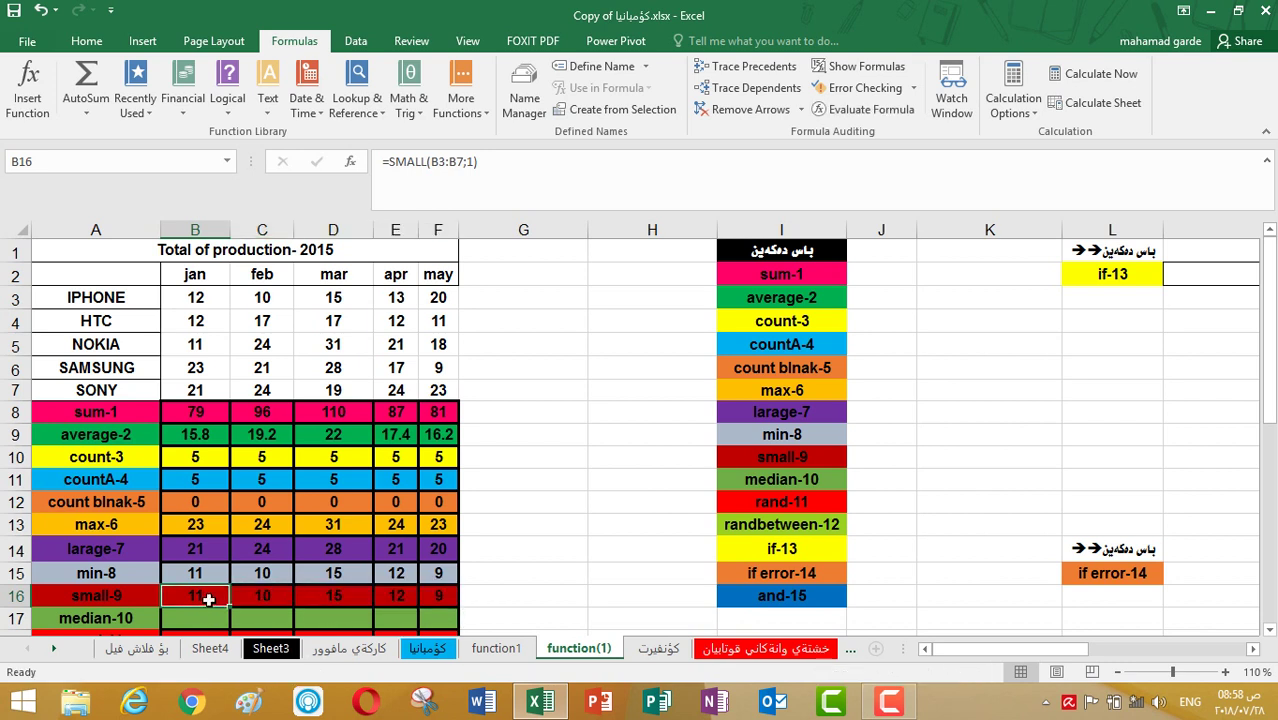
left_click(254, 596)
key("BackSpace")
type("2")
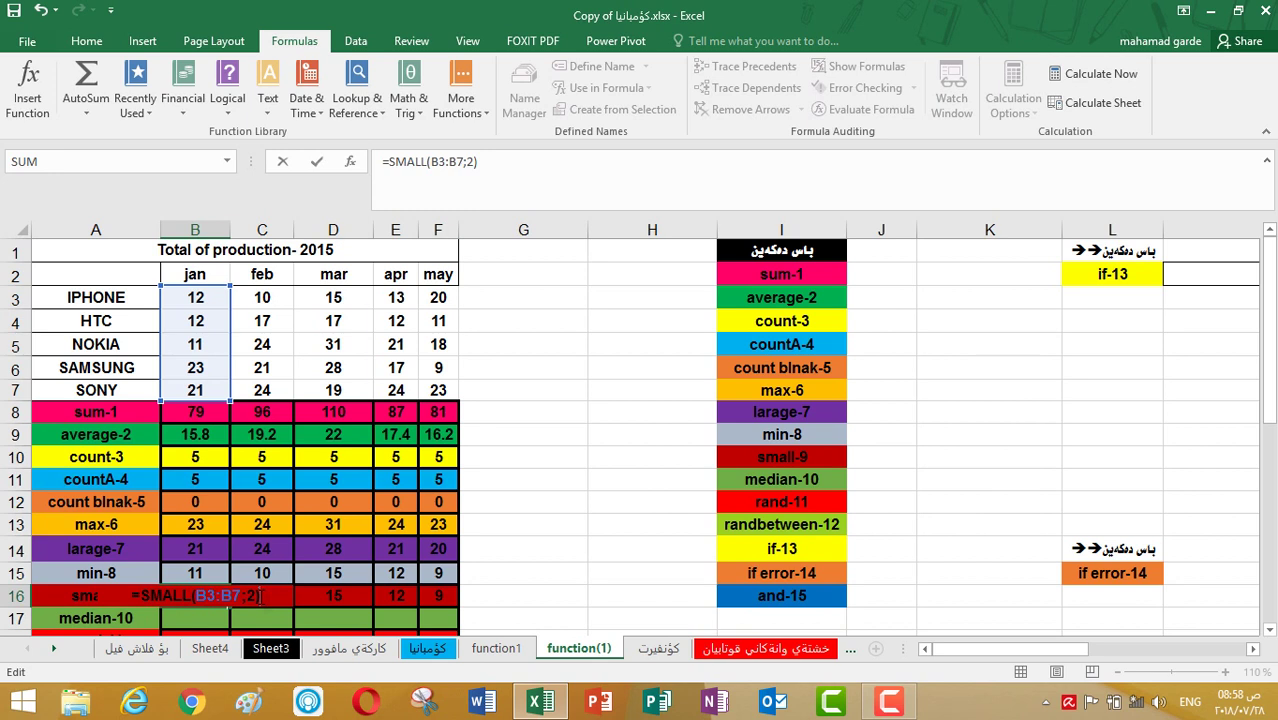
key("Return")
left_click(222, 599)
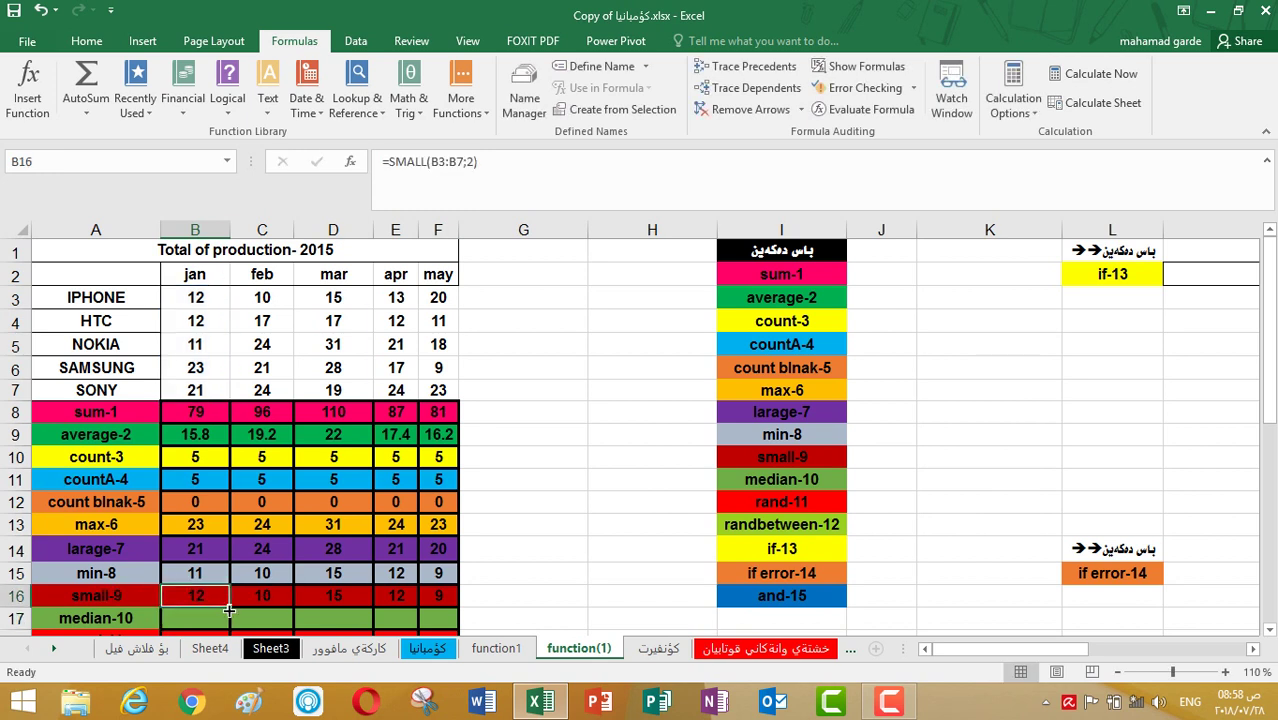
left_click_drag(230, 605, 454, 599)
Compare the SMALL results in row 16 with the MIN results in row 15 and the monthly production values above.
left_click(282, 572)
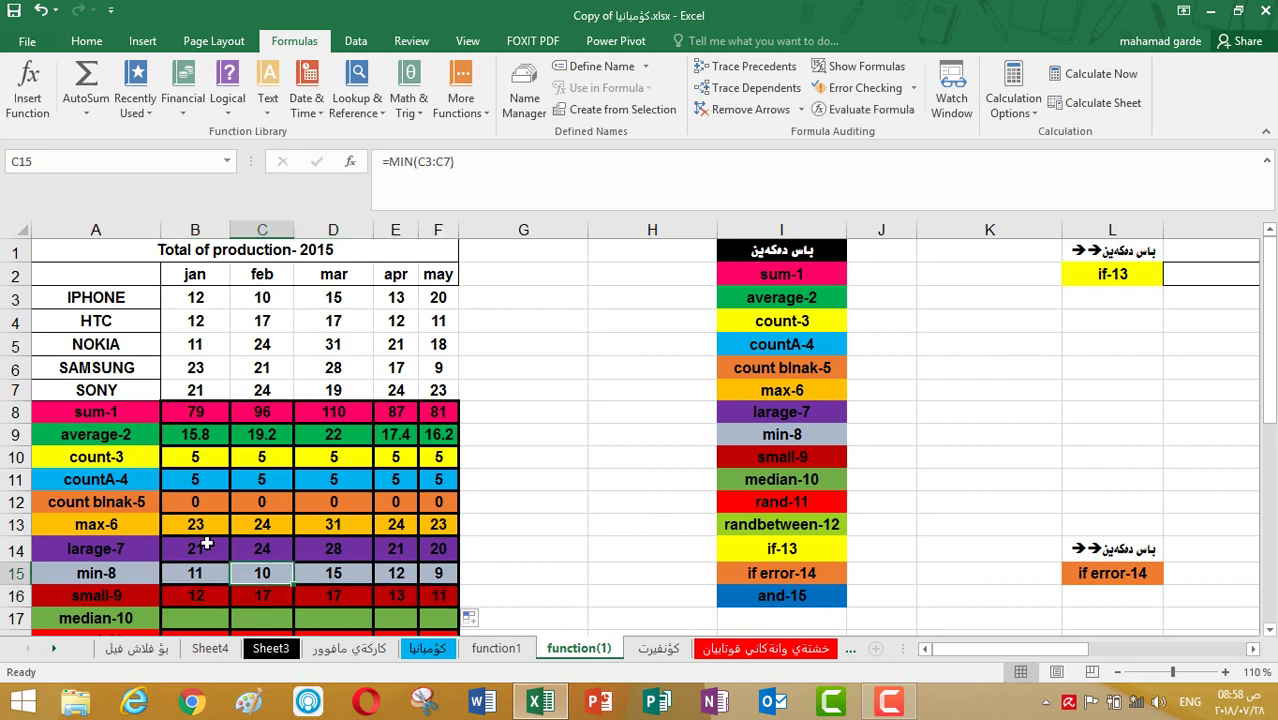
left_click(200, 596)
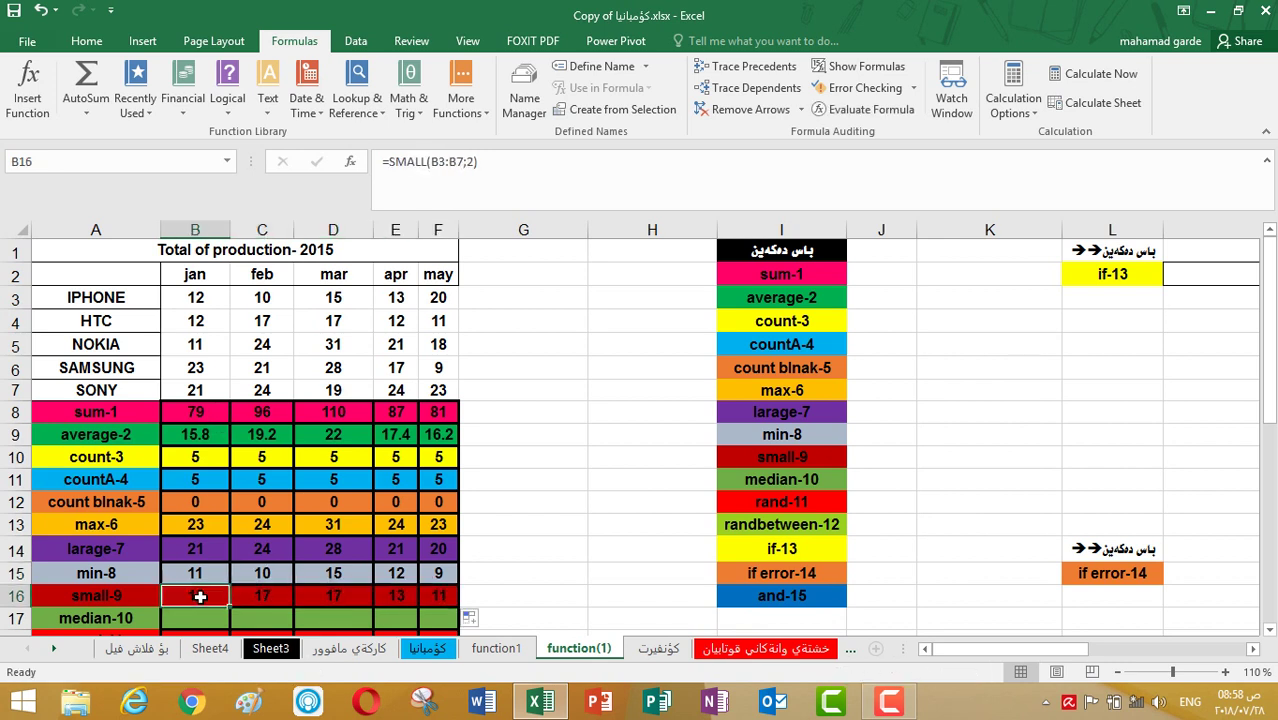
left_click(210, 321)
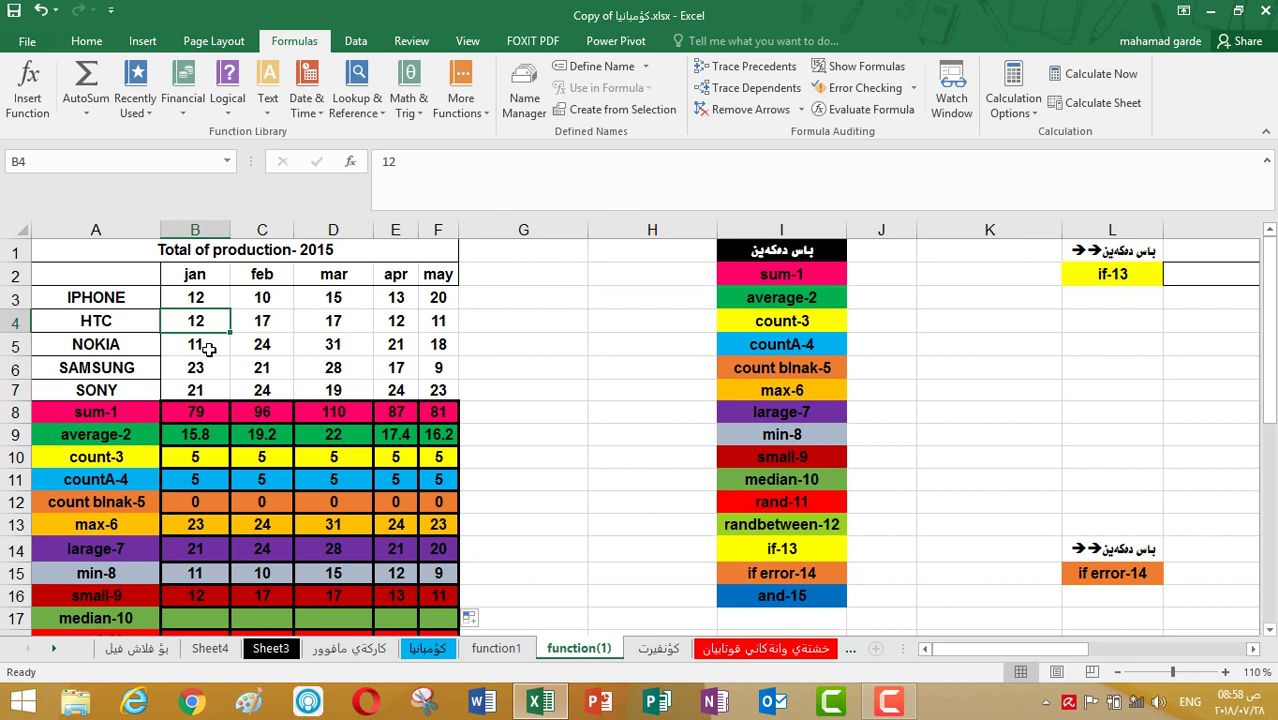
left_click(208, 348)
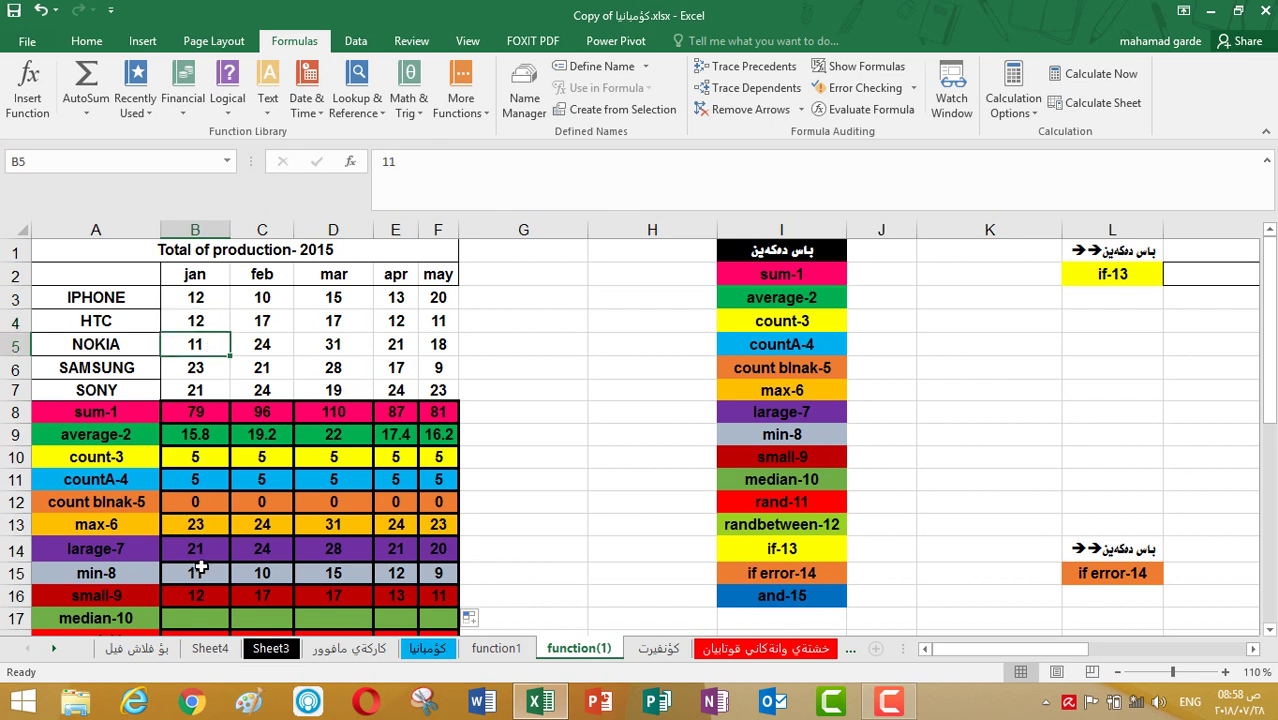
left_click(199, 573)
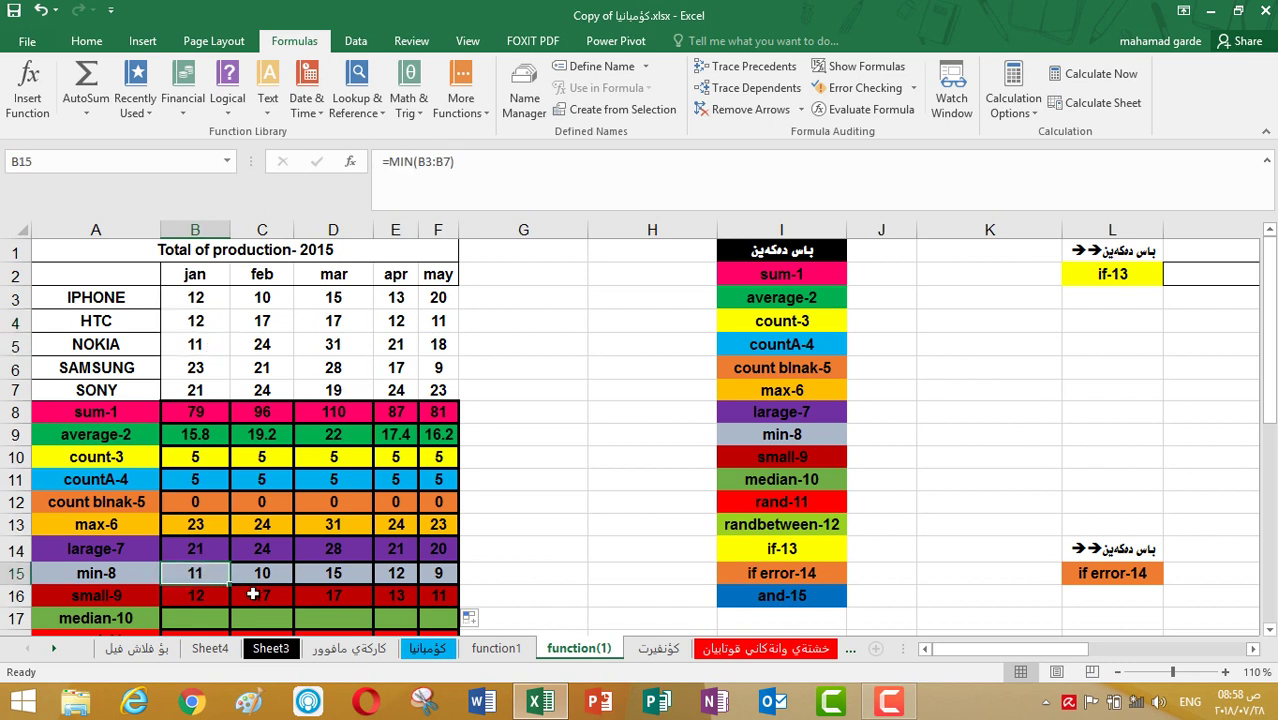
left_click(254, 595)
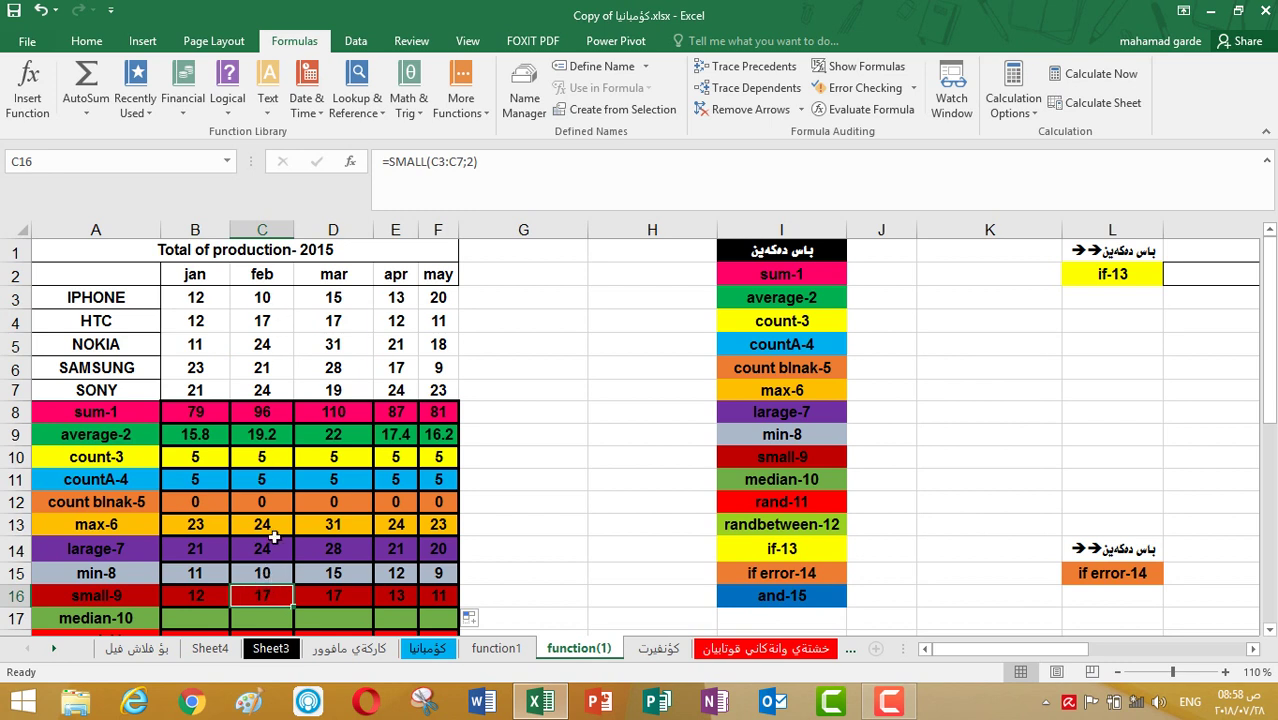
left_click(276, 319)
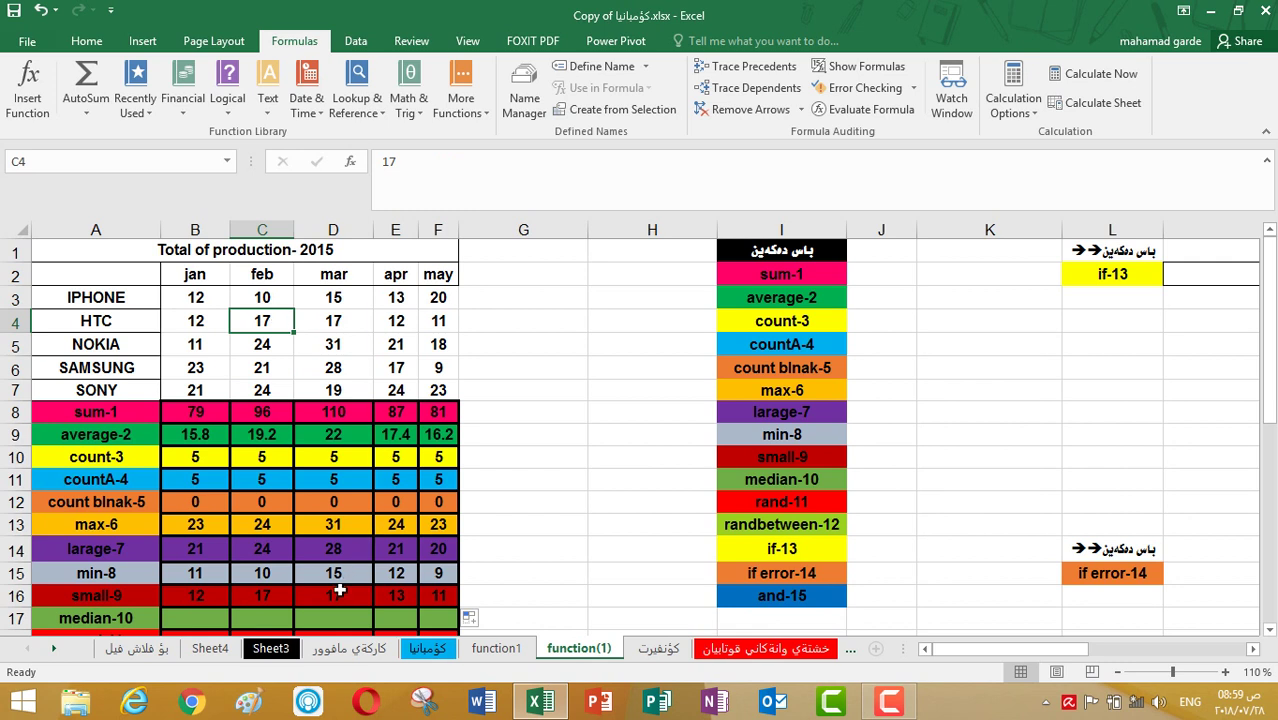
left_click(337, 599)
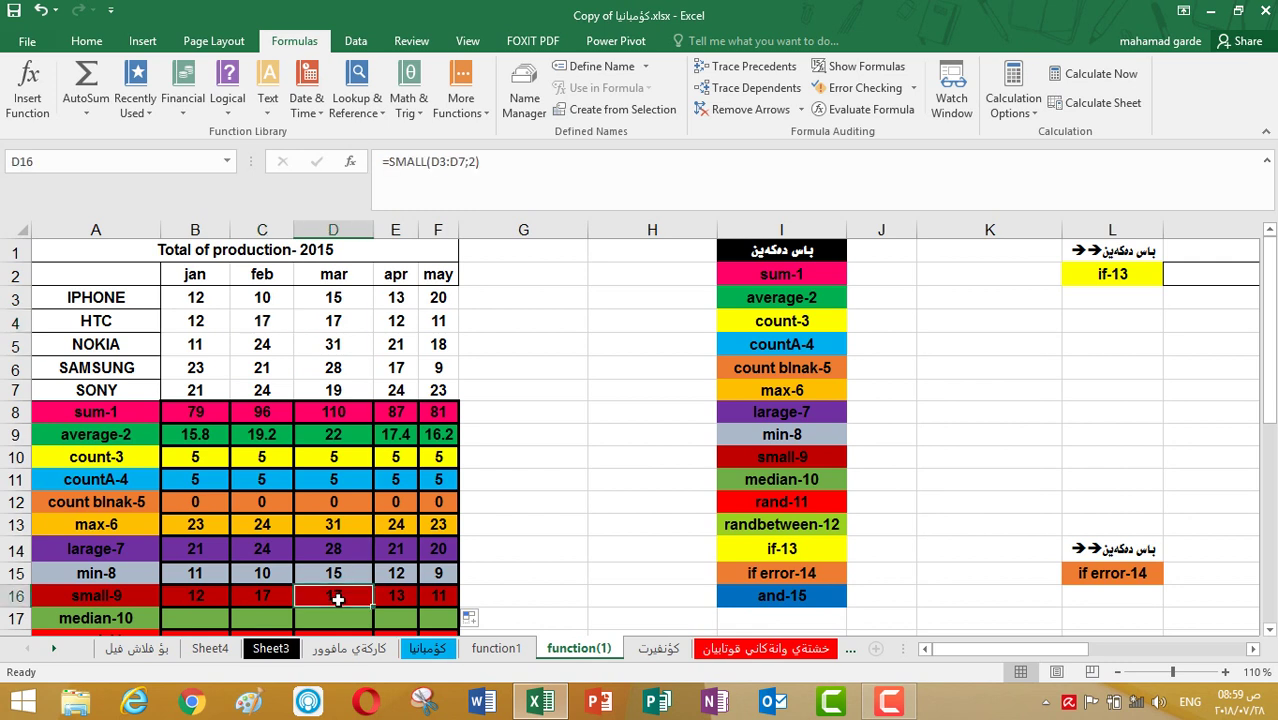
left_click(408, 297)
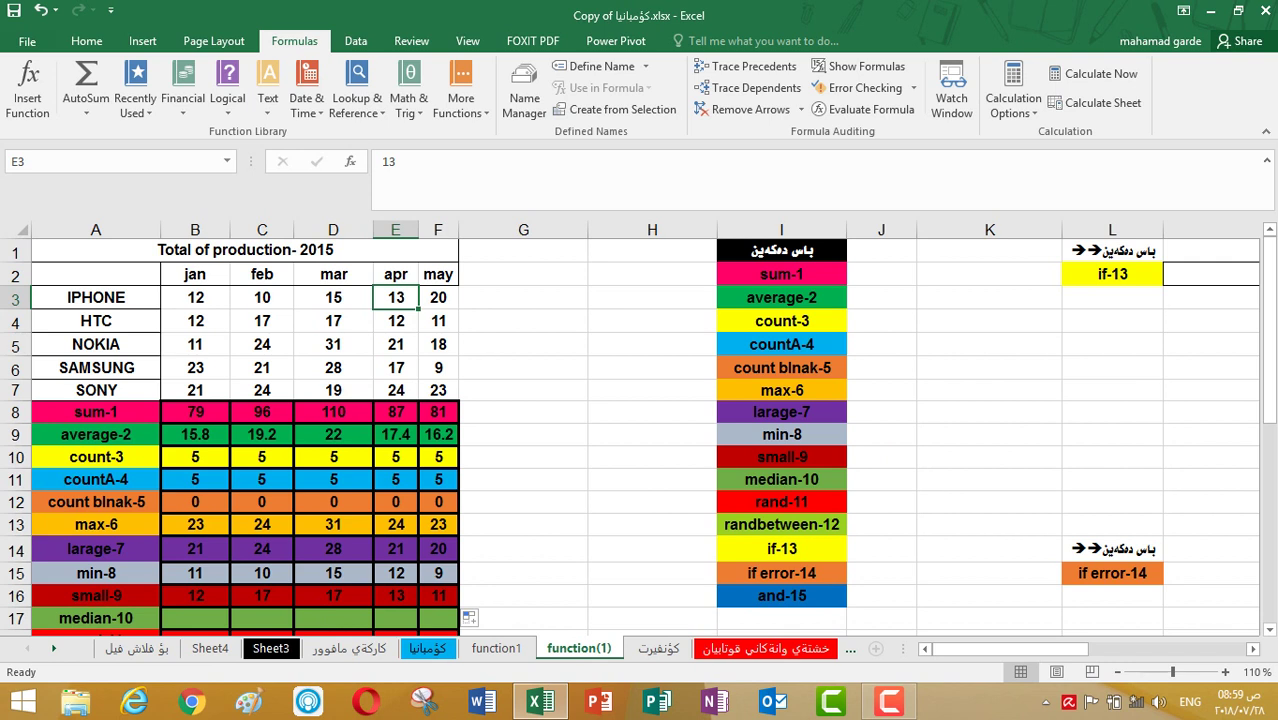
Calculate the median of the jan values in B17 with =MEDIAN(B3:B7).
left_click_drag(1268, 340, 1268, 372)
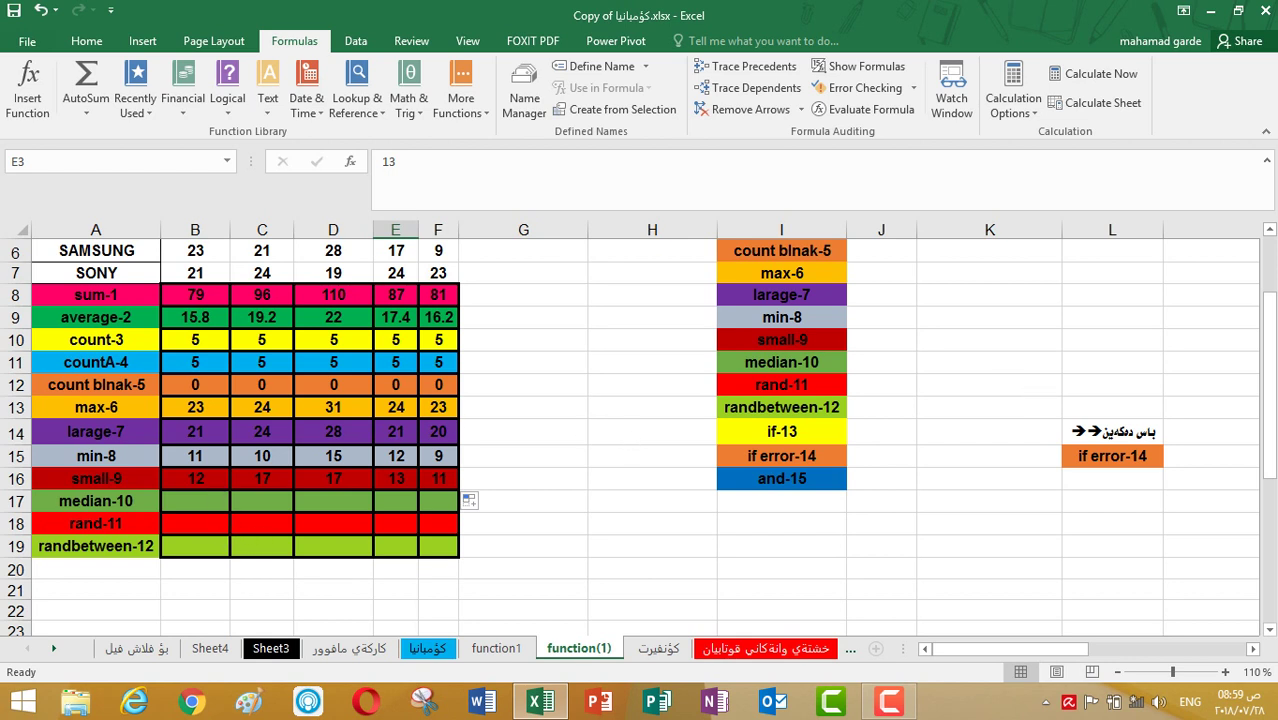
left_click_drag(1272, 354, 1274, 318)
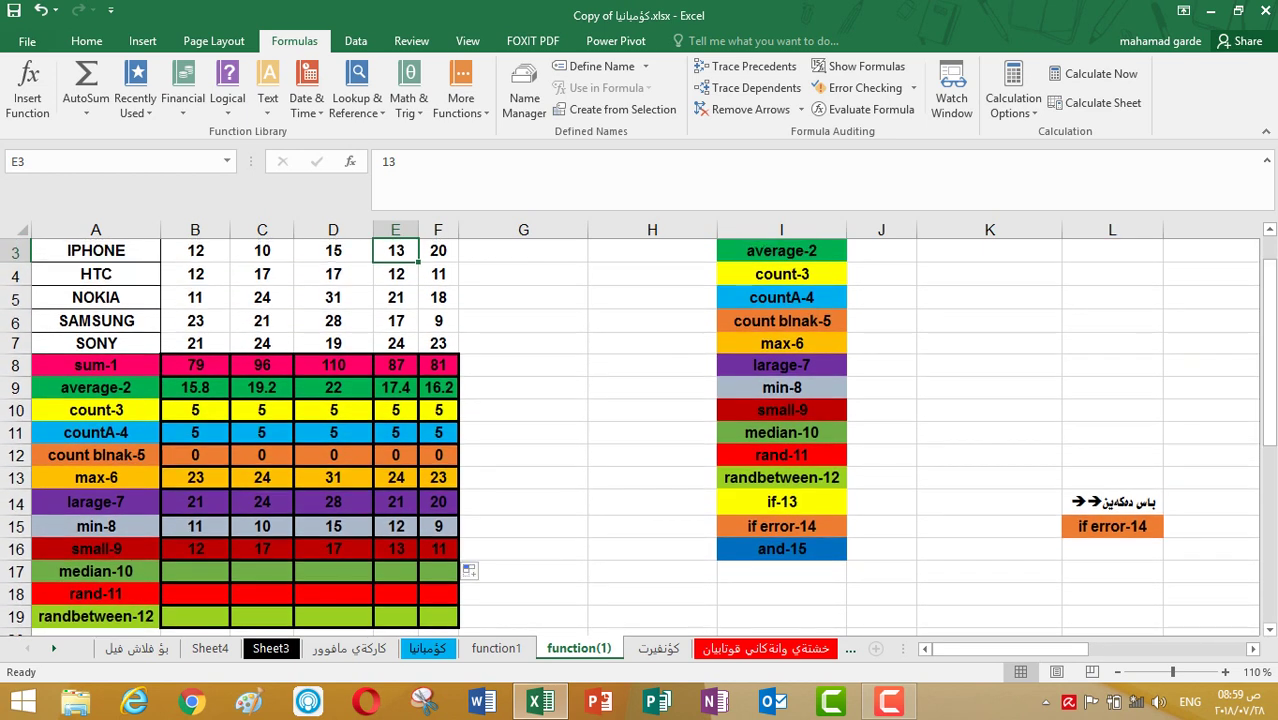
left_click(221, 573)
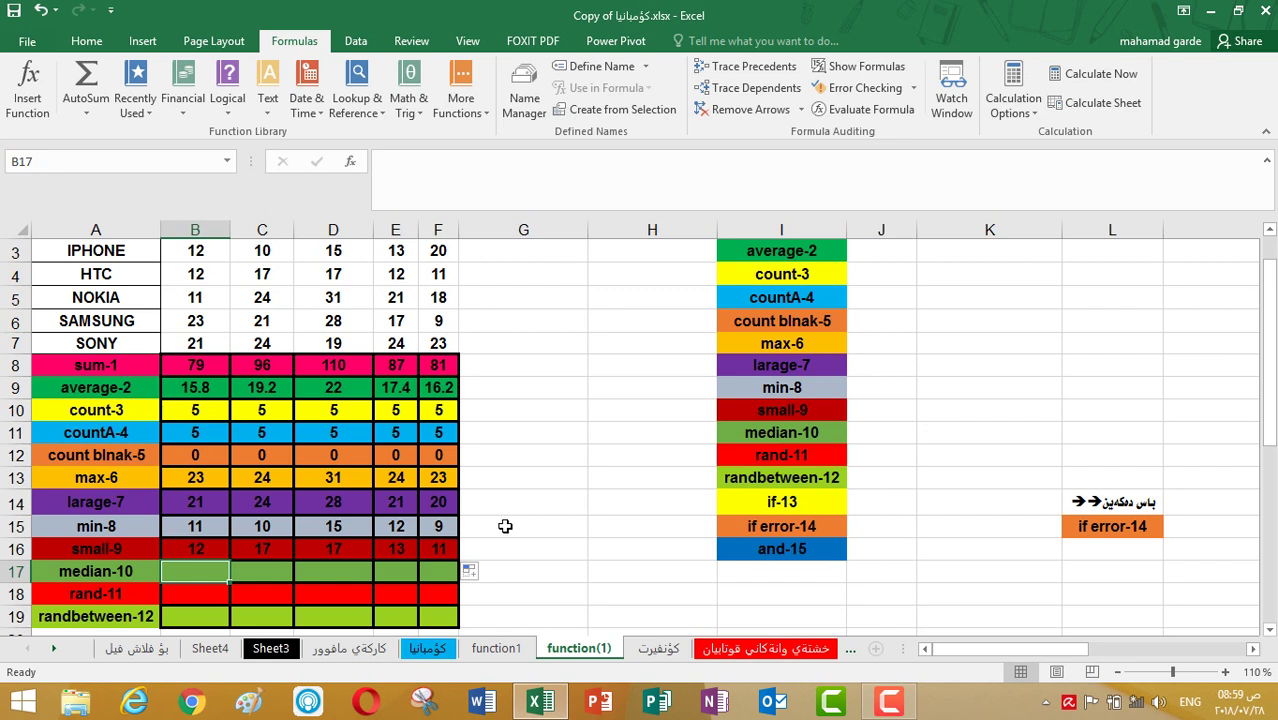
type("=")
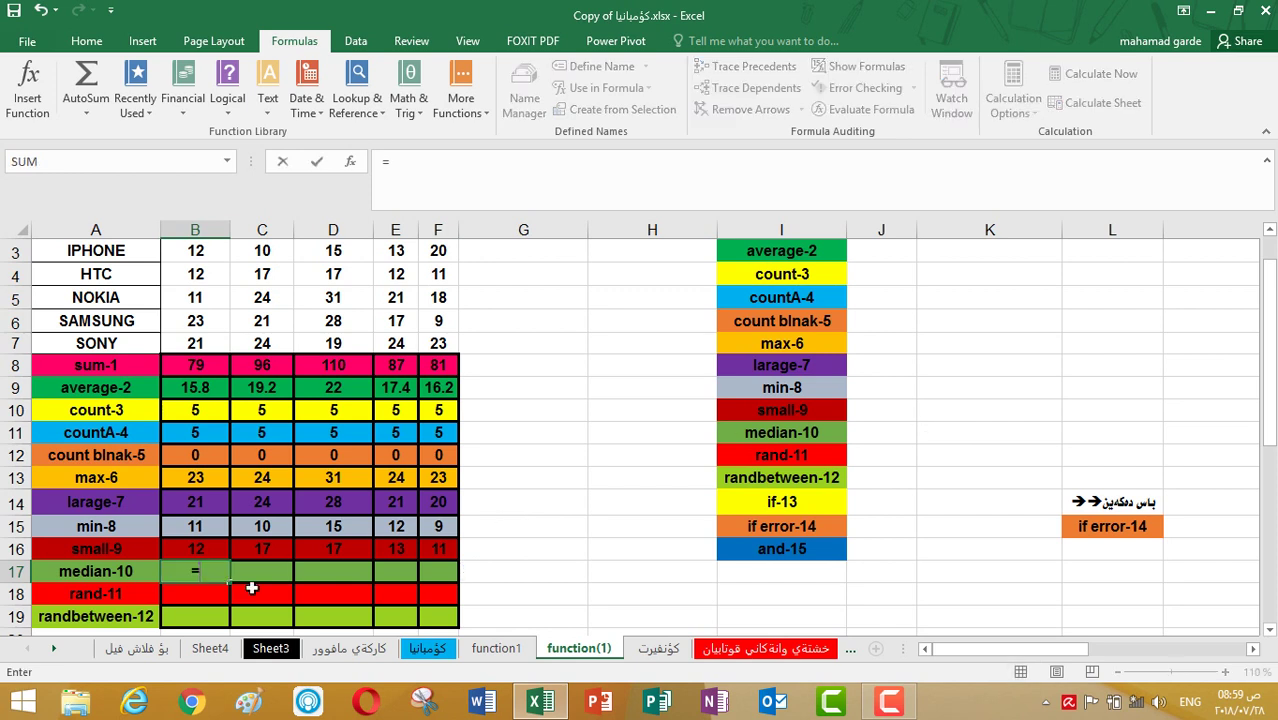
type("me")
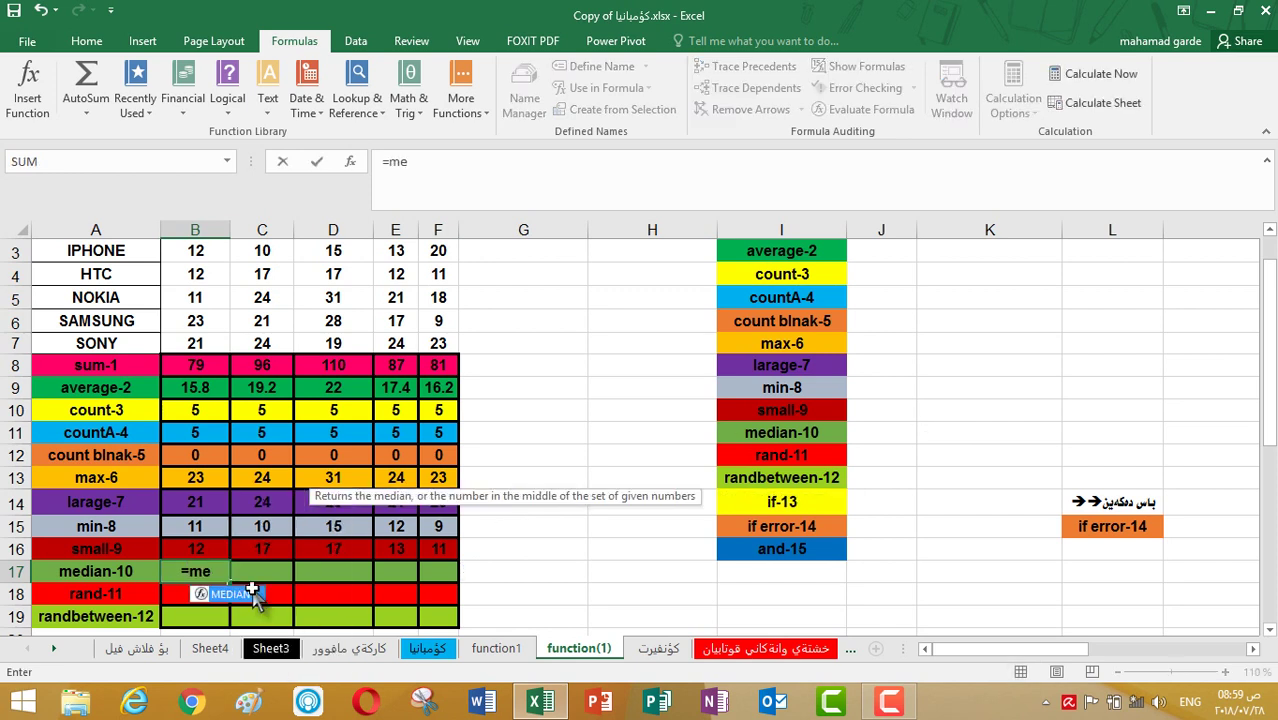
double_click(252, 592)
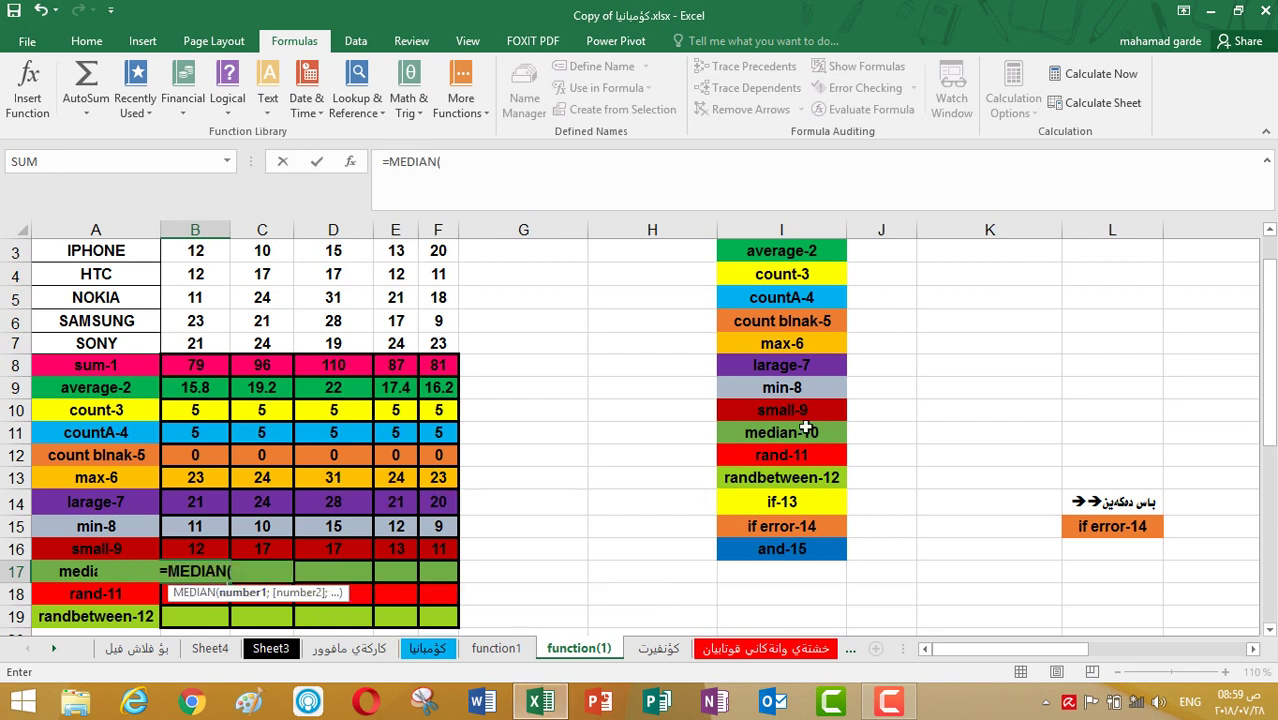
left_click_drag(1273, 394, 1274, 377)
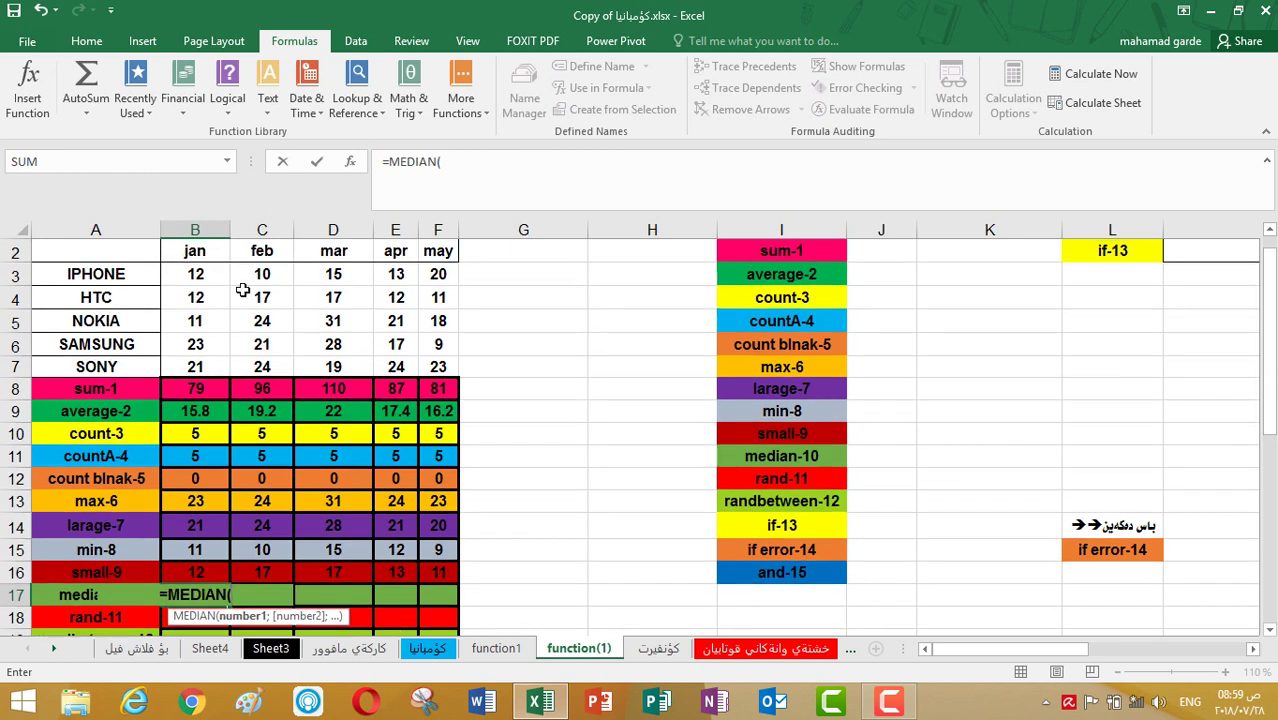
left_click_drag(219, 277, 217, 368)
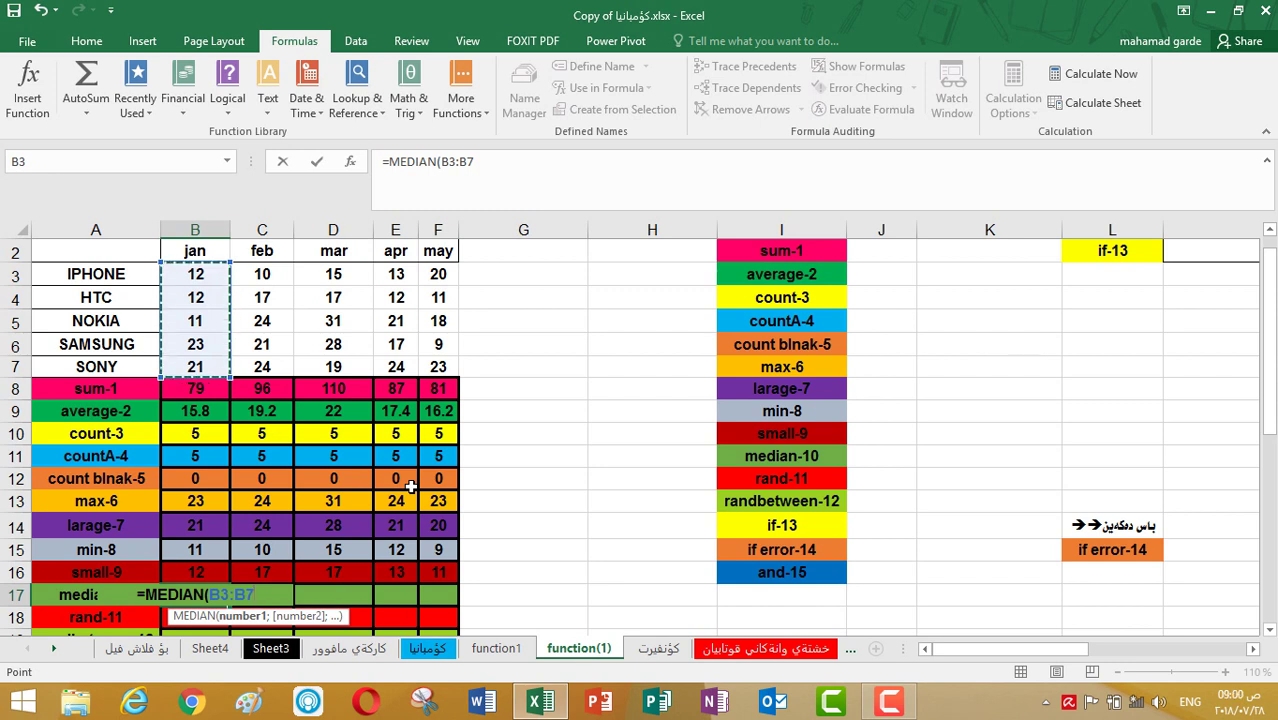
type(")")
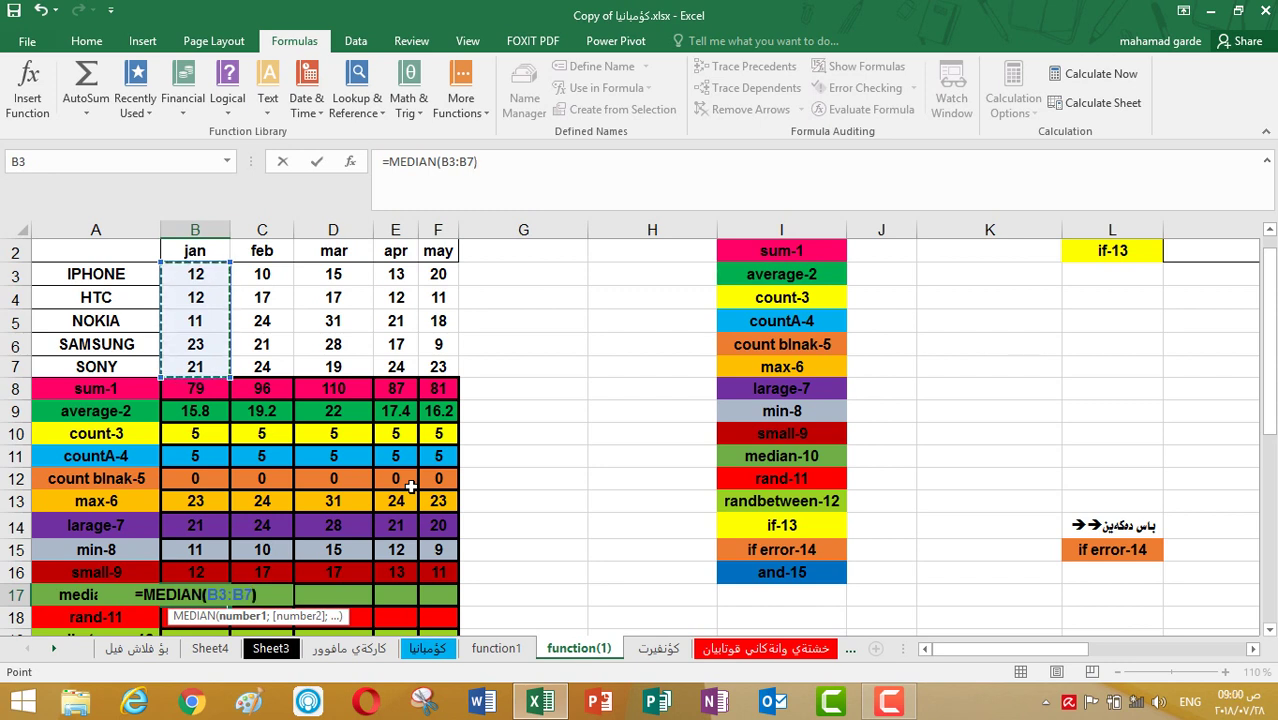
key("Return")
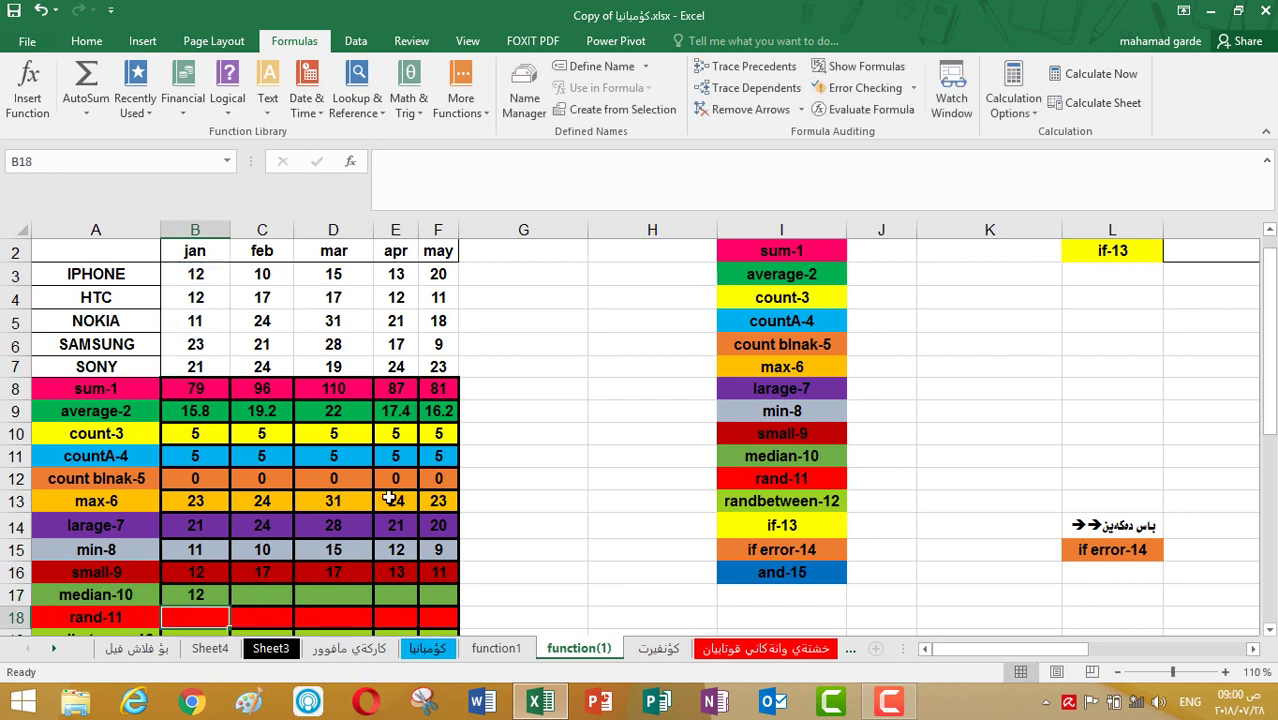
Check jan's median against NOKIA's value in B5, and fill the MEDIAN formula from B17 across to F17.
left_click(206, 593)
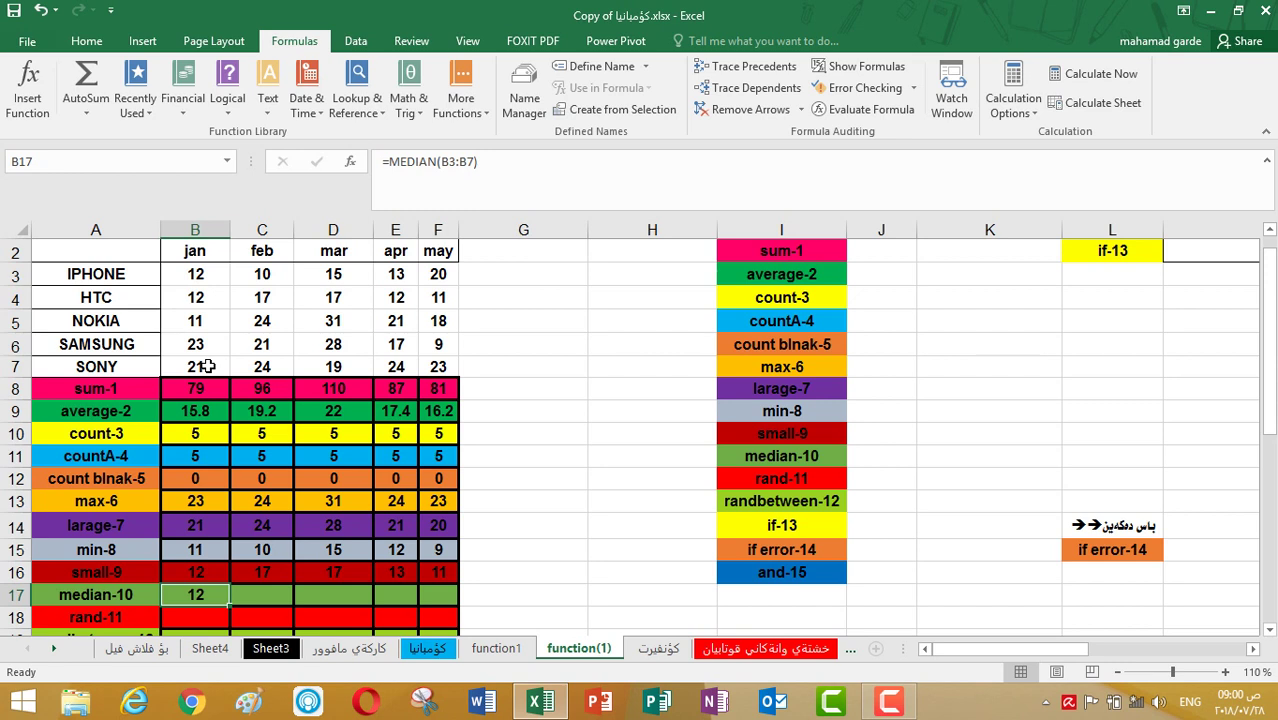
left_click(210, 323)
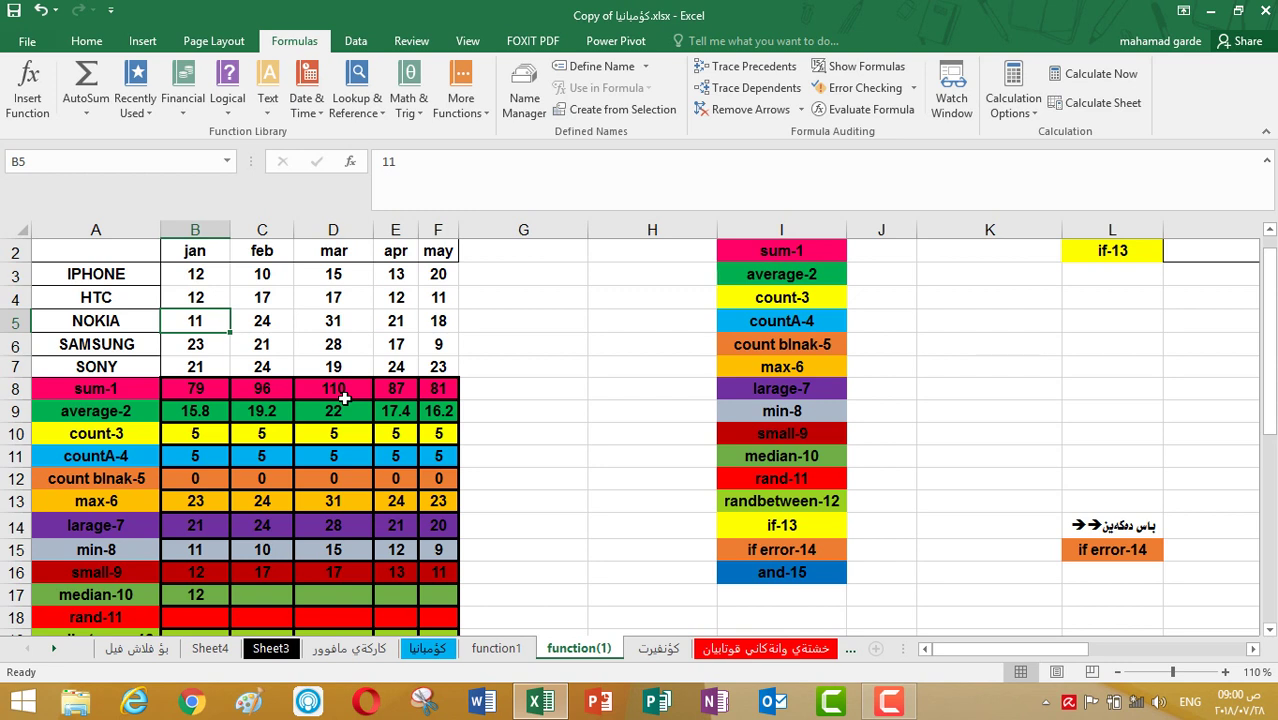
left_click(216, 594)
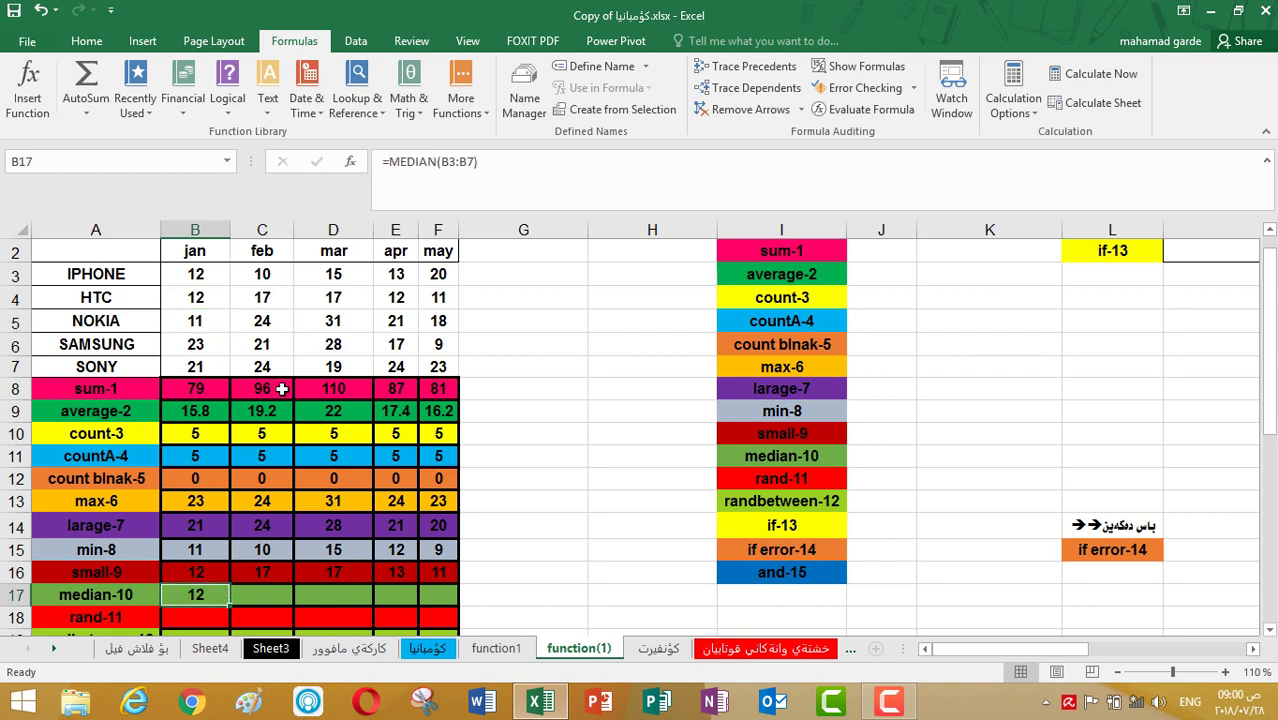
left_click_drag(229, 605, 256, 606)
left_click_drag(381, 603, 452, 598)
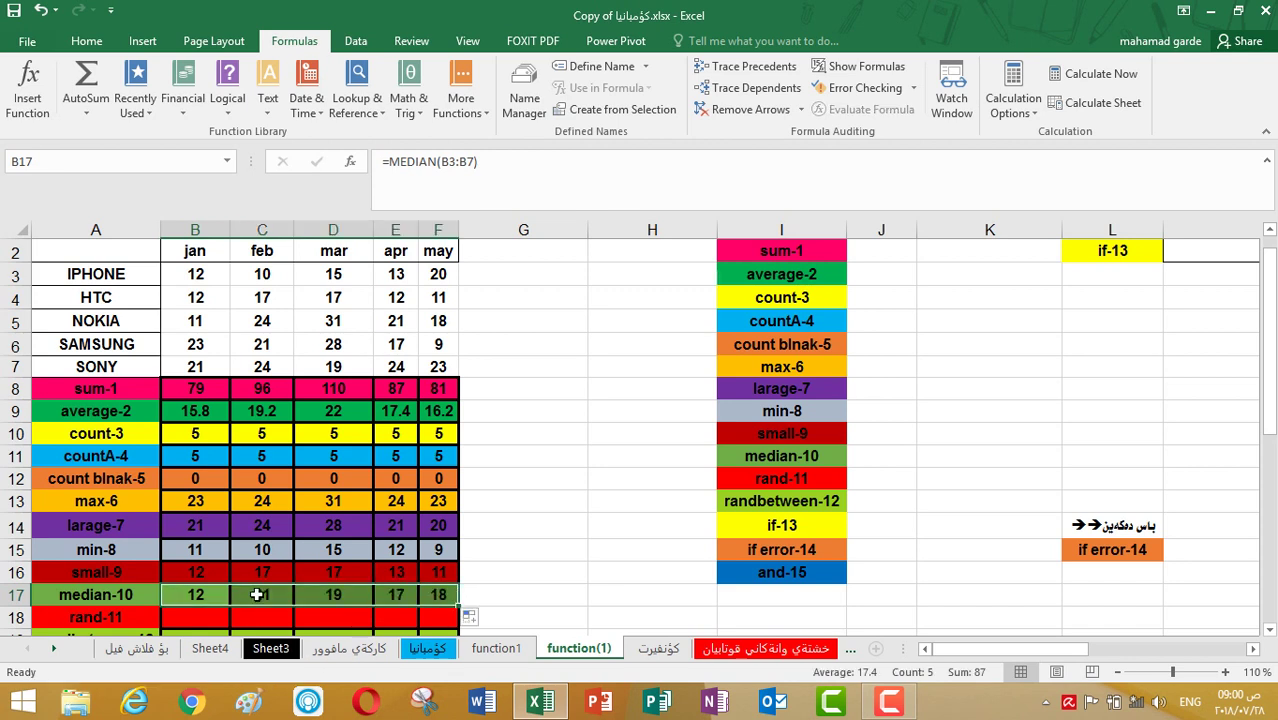
Examine feb's MEDIAN result in C17 alongside the COUNT and SUM cells C10 and C8.
left_click(260, 594)
left_click(280, 442)
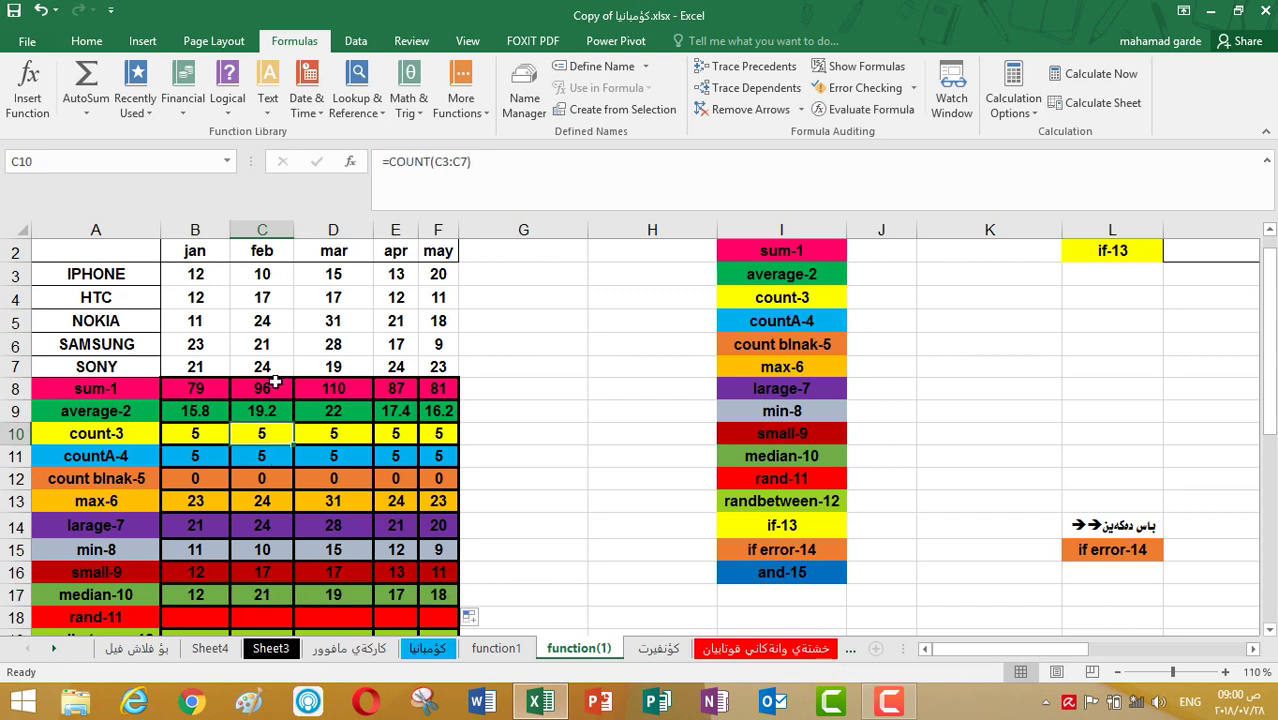
left_click(276, 386)
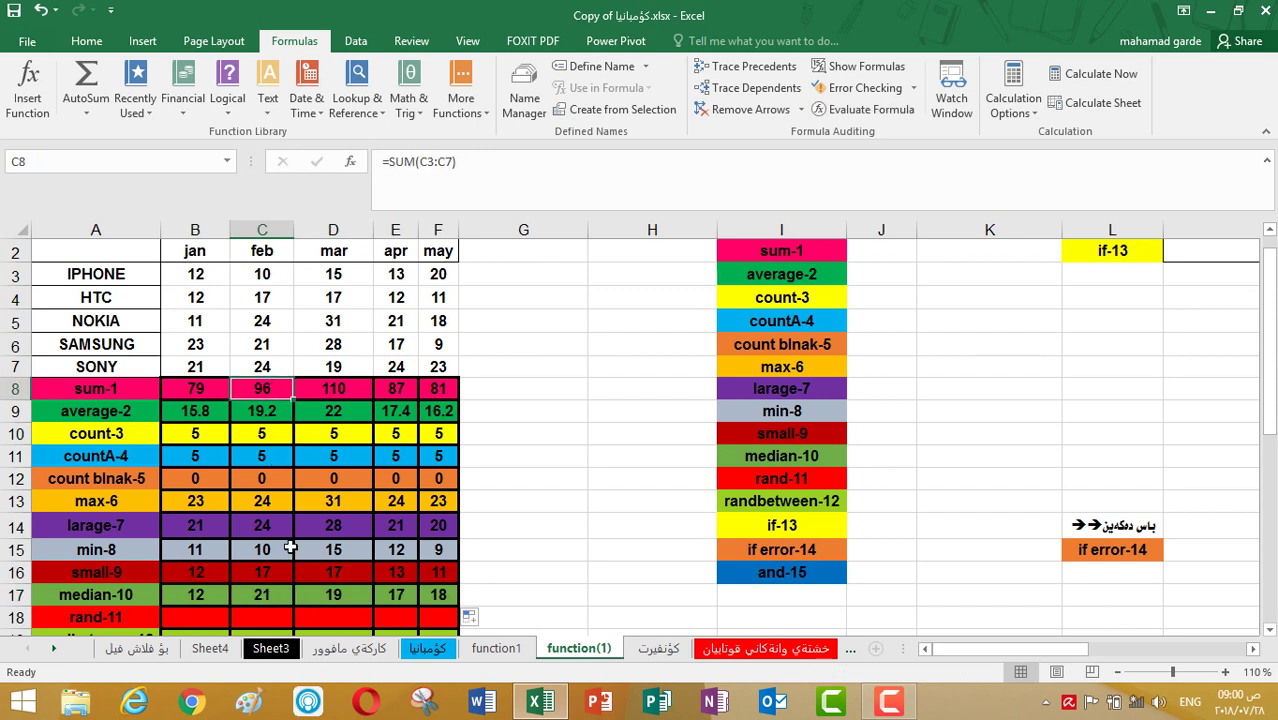
List the February values in ascending order in G4:G8 as 10, 17, 21, 24 and 24.
left_click(277, 595)
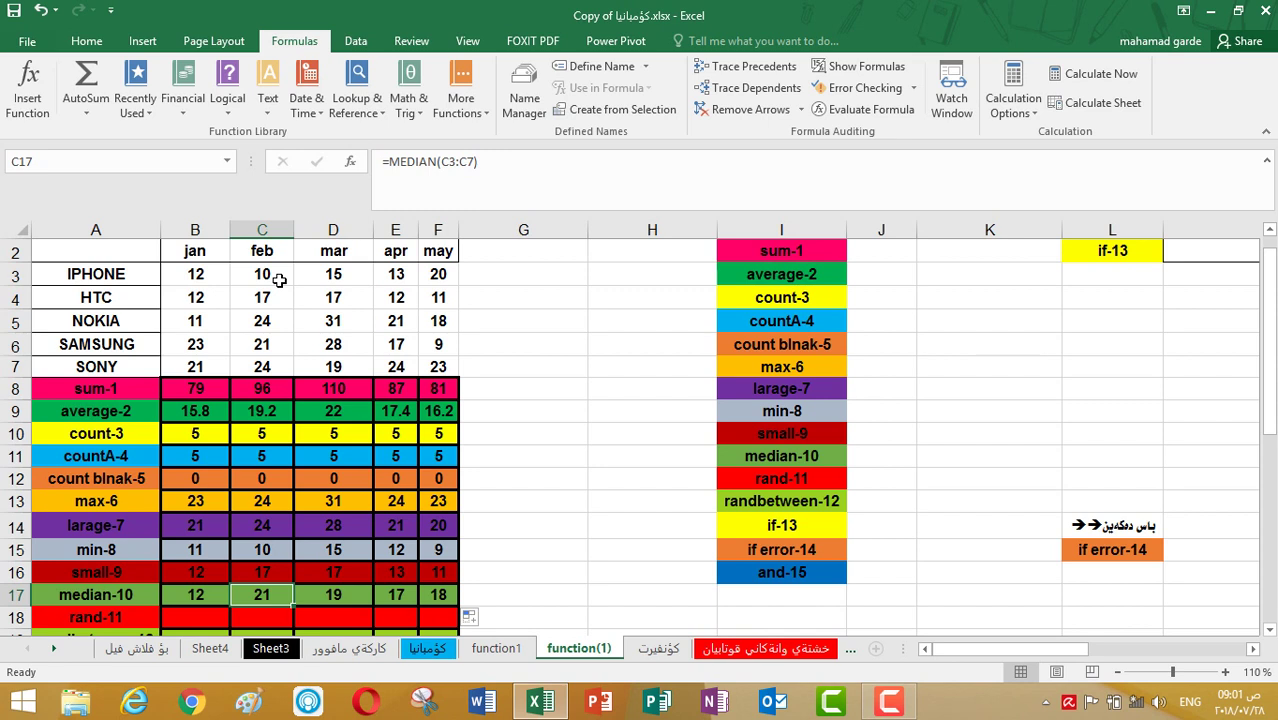
left_click(277, 345)
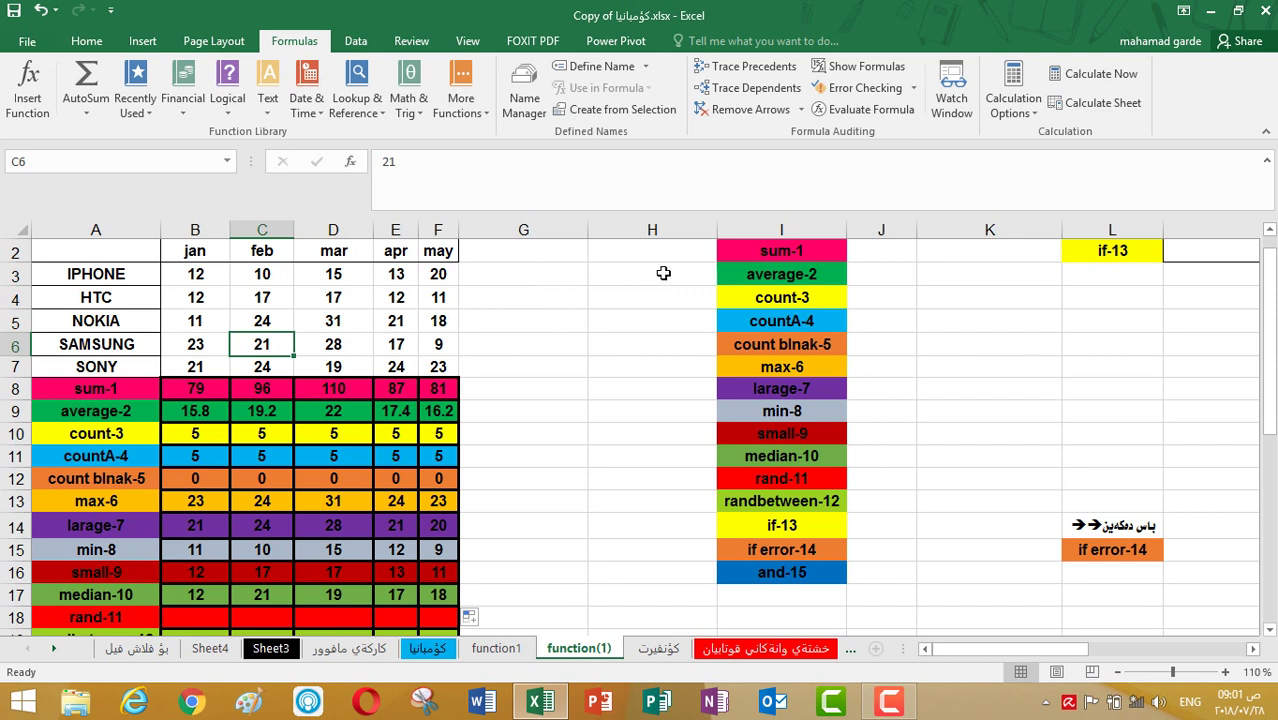
left_click(576, 300)
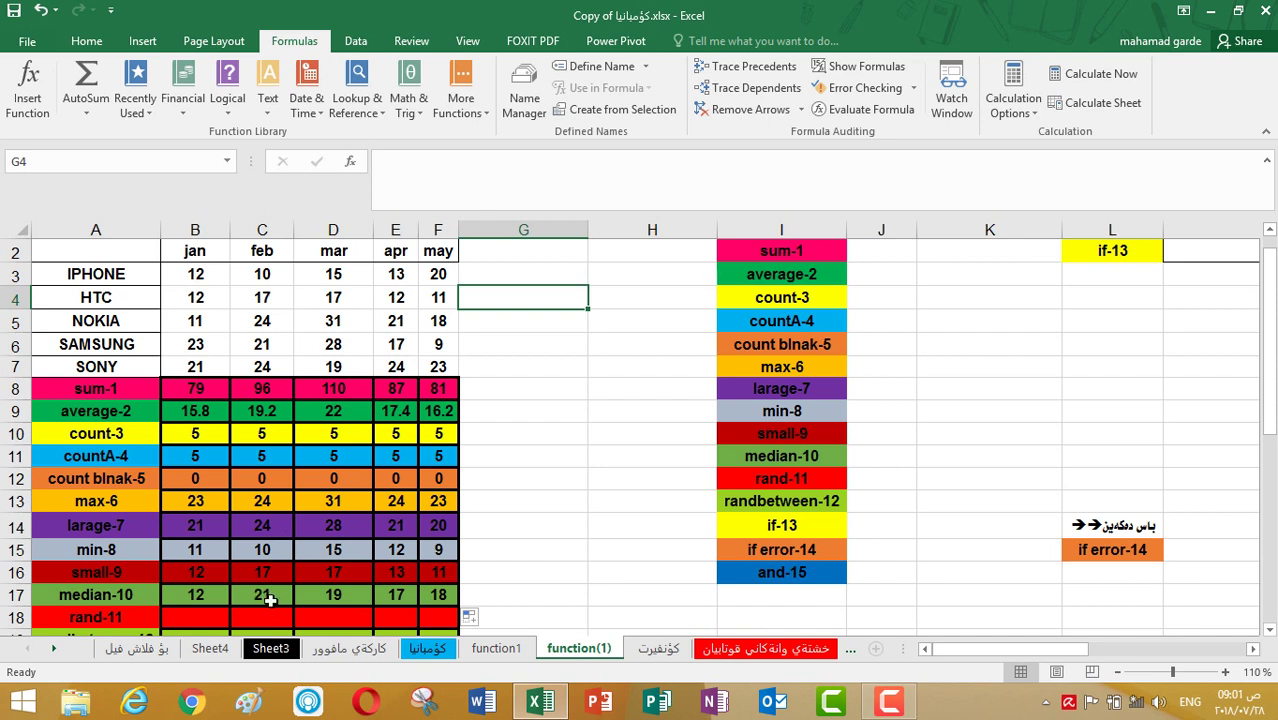
type("20")
key("BackSpace")
key("BackSpace")
type("1")
key("Return")
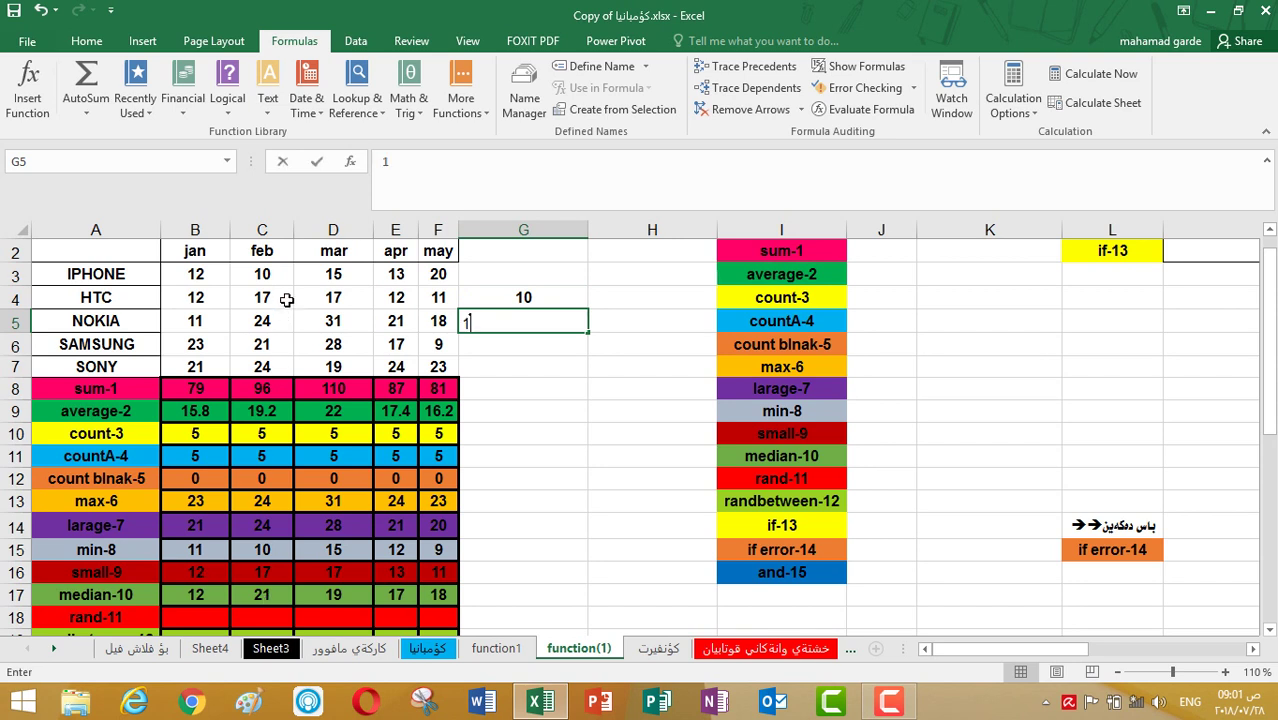
type("17")
key("Return")
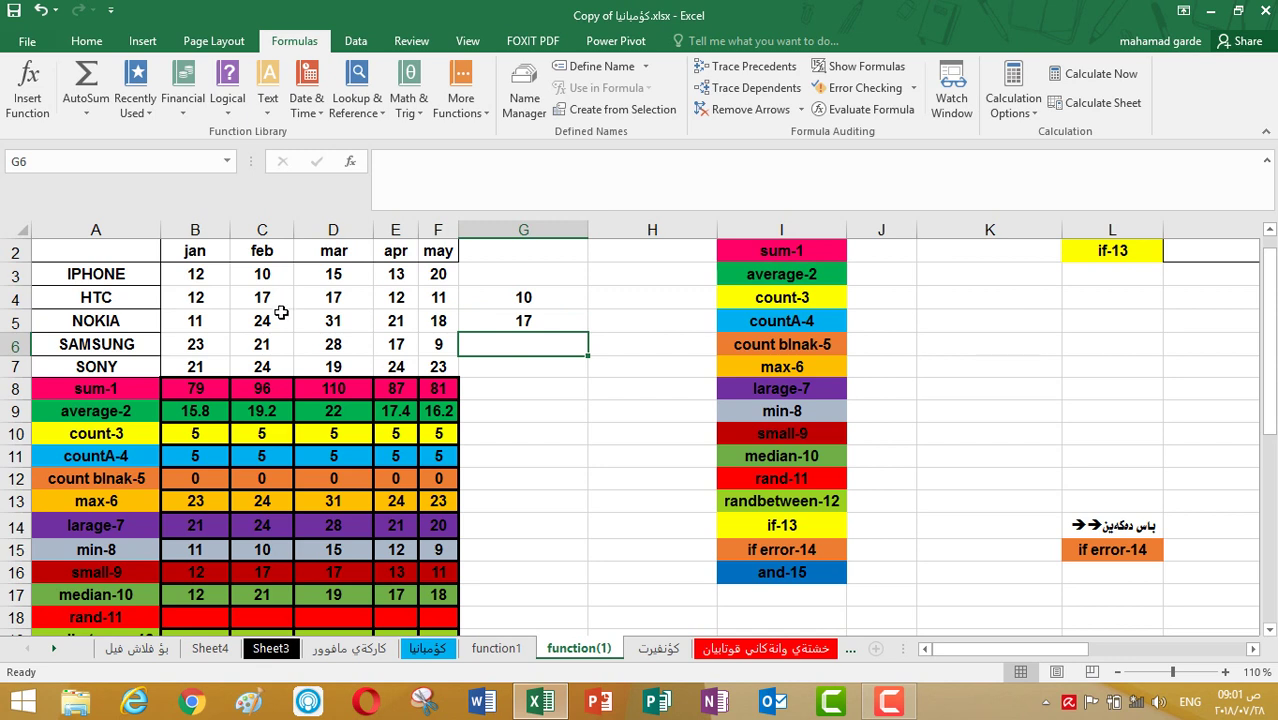
type("21")
key("Return")
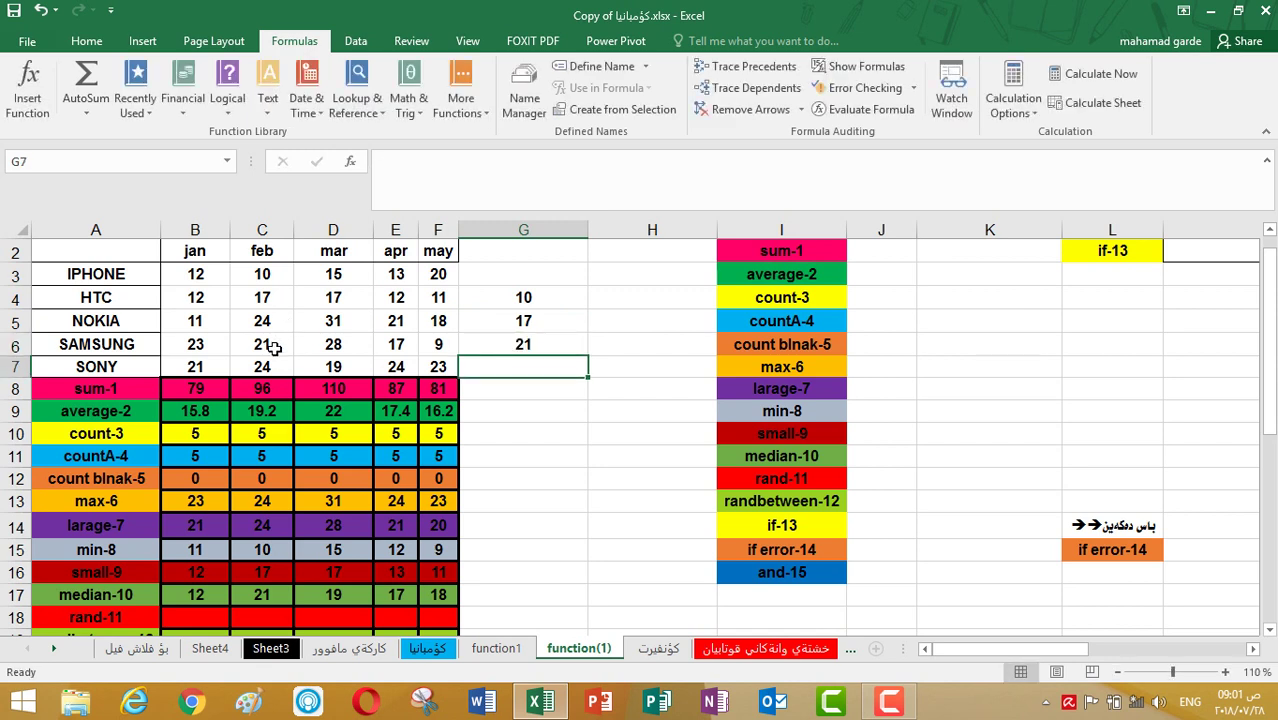
type("24")
key("Return")
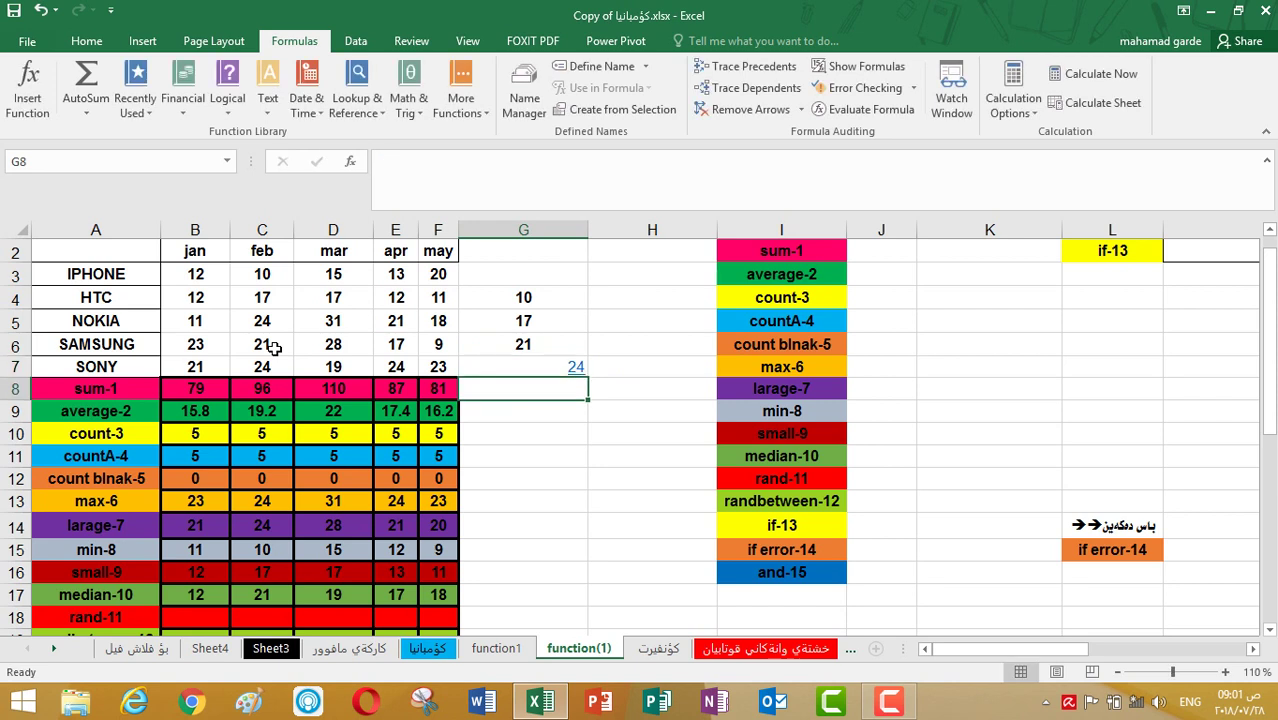
type("24")
key("Return")
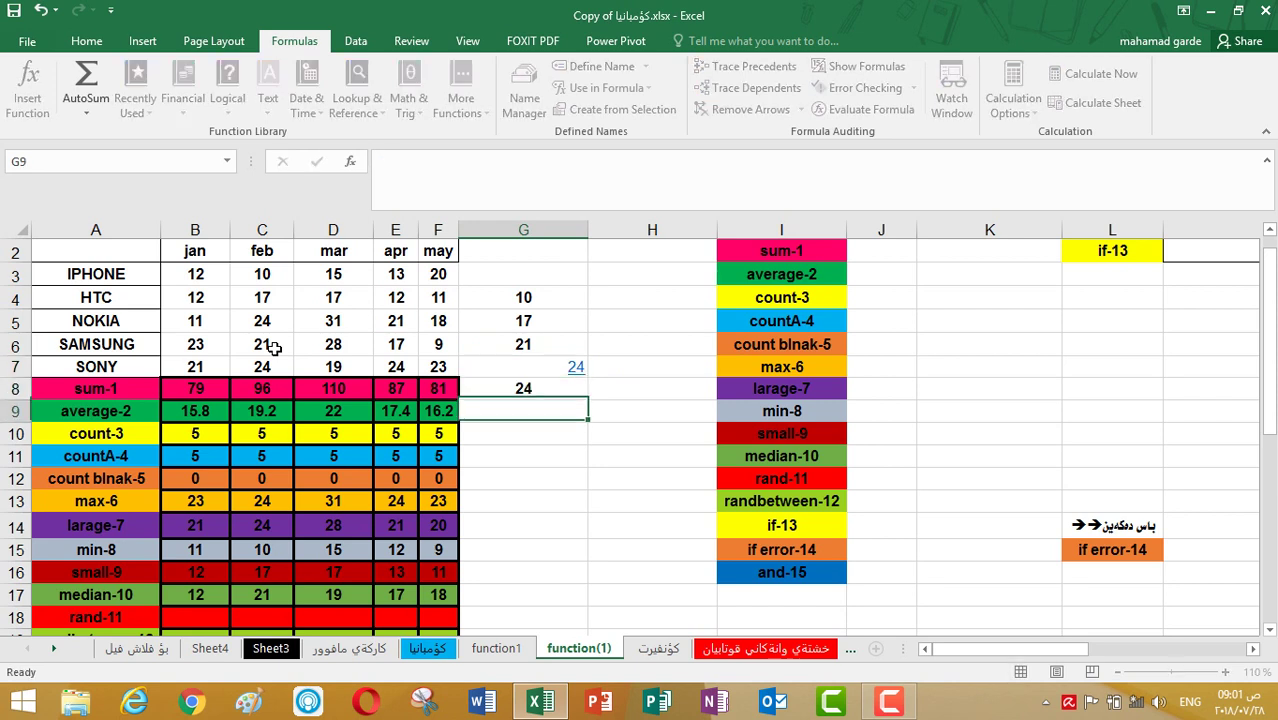
Check the sorted February values in column G cell by cell, from G4 through G8.
left_click(525, 366)
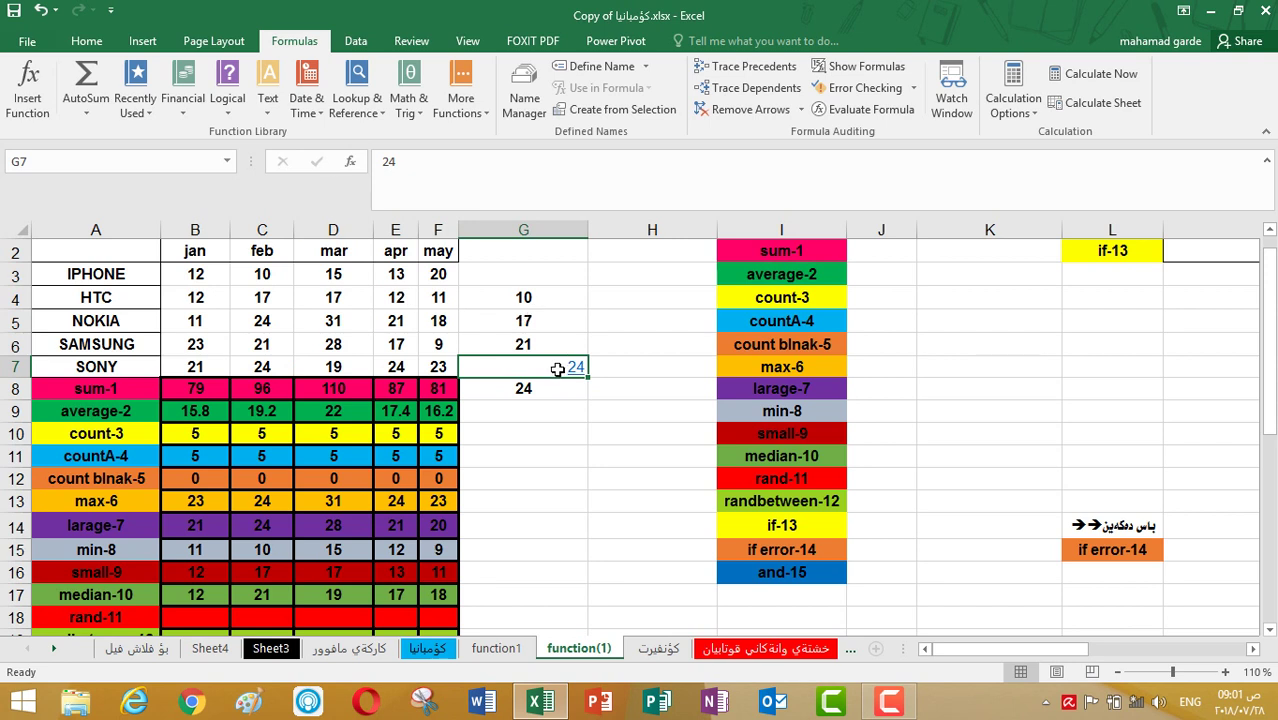
left_click(530, 300)
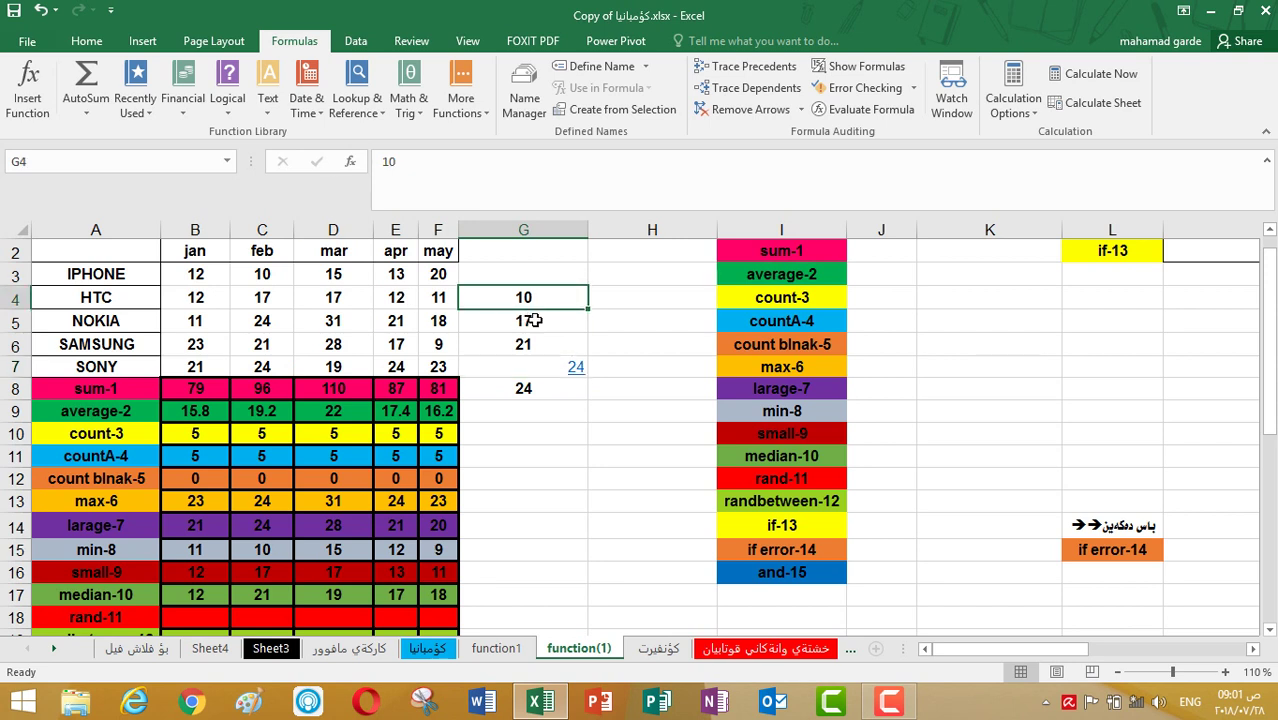
left_click(533, 344)
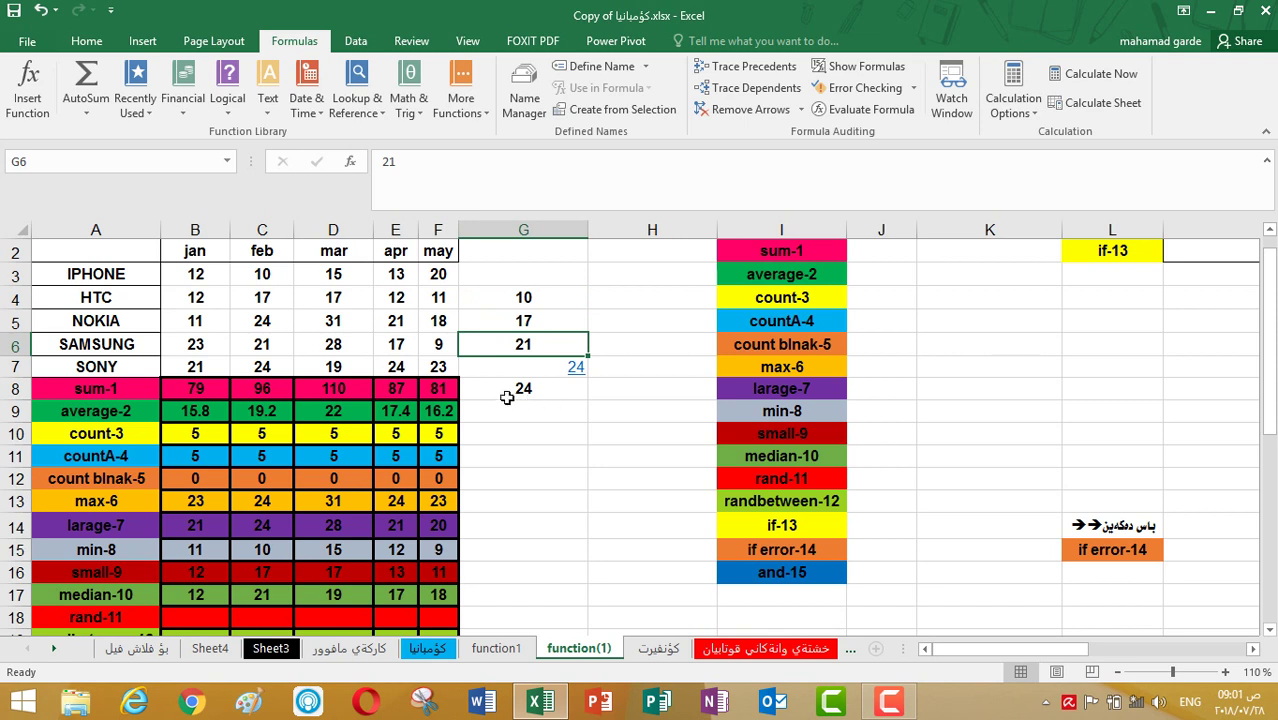
left_click(520, 390)
Clear the contents of G7 and enter 24 there again.
left_click(543, 368)
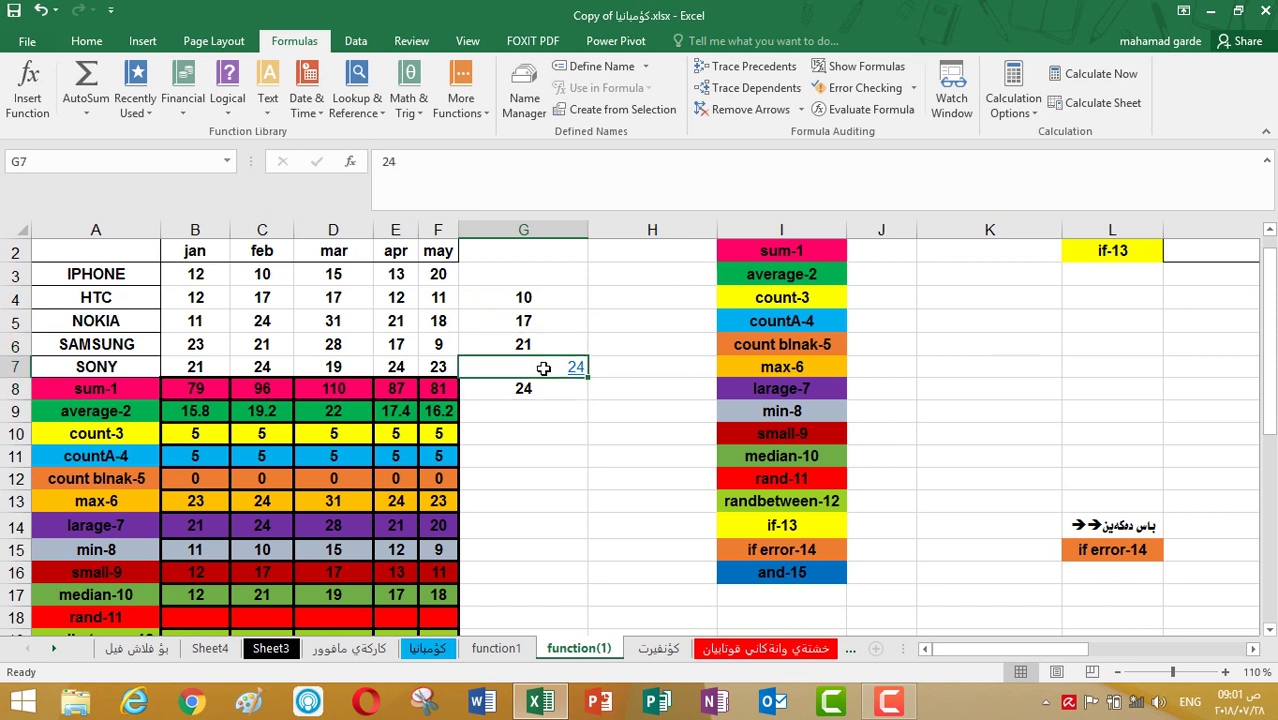
key("BackSpace")
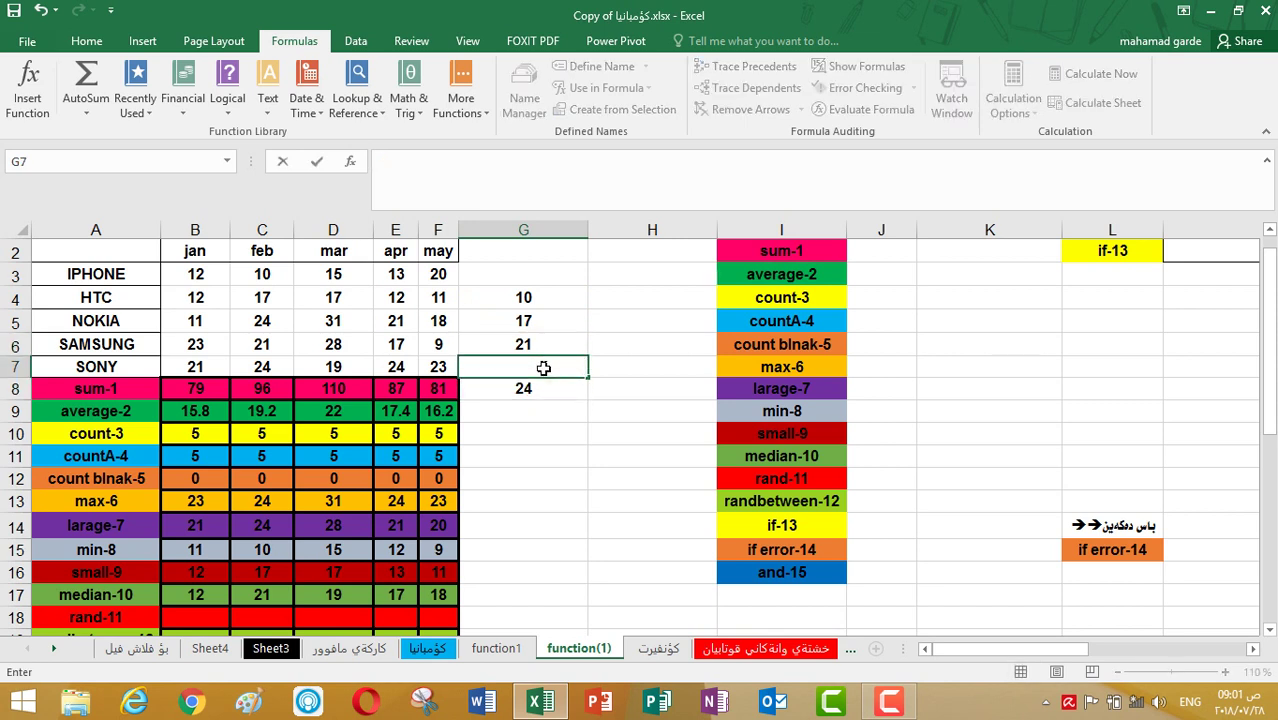
type("24")
key("BackSpace")
key("BackSpace")
right_click(543, 368)
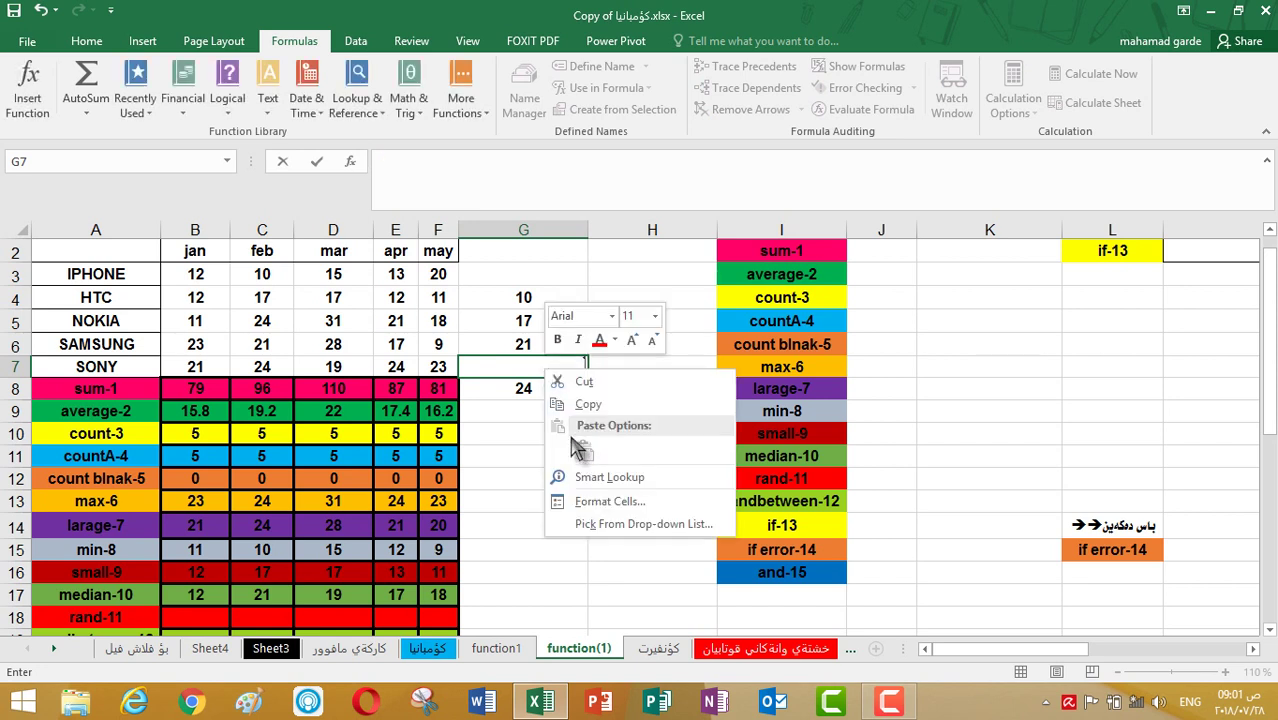
key("Escape")
key("Escape")
right_click(522, 368)
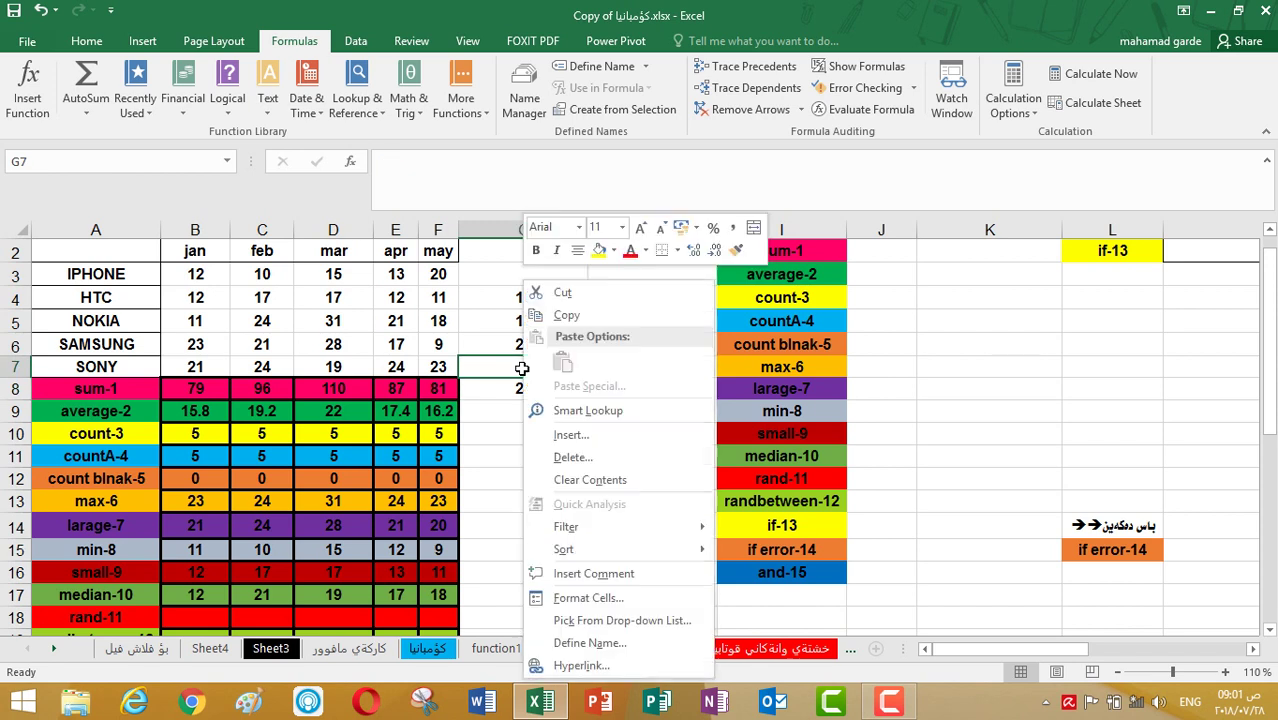
left_click(580, 480)
type("24")
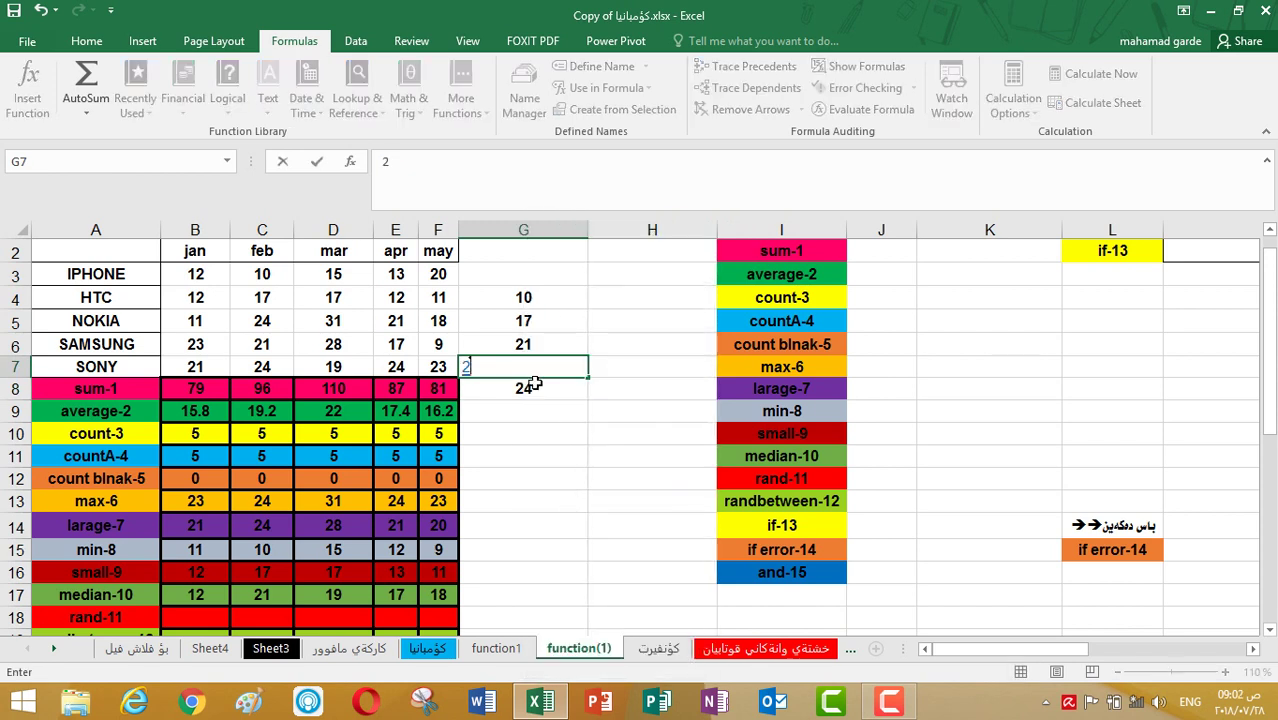
key("Return")
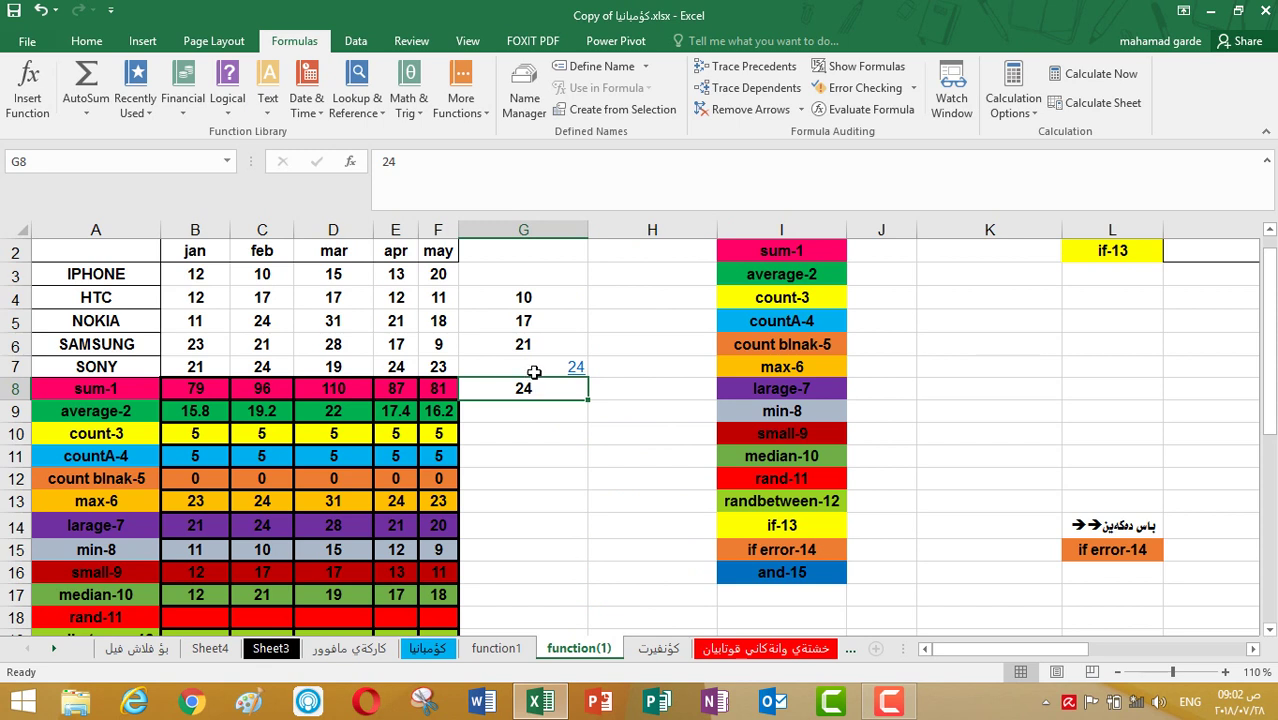
Compare the lower and upper values of the sorted list in G4:G8 with its middle value in G6.
left_click(535, 369)
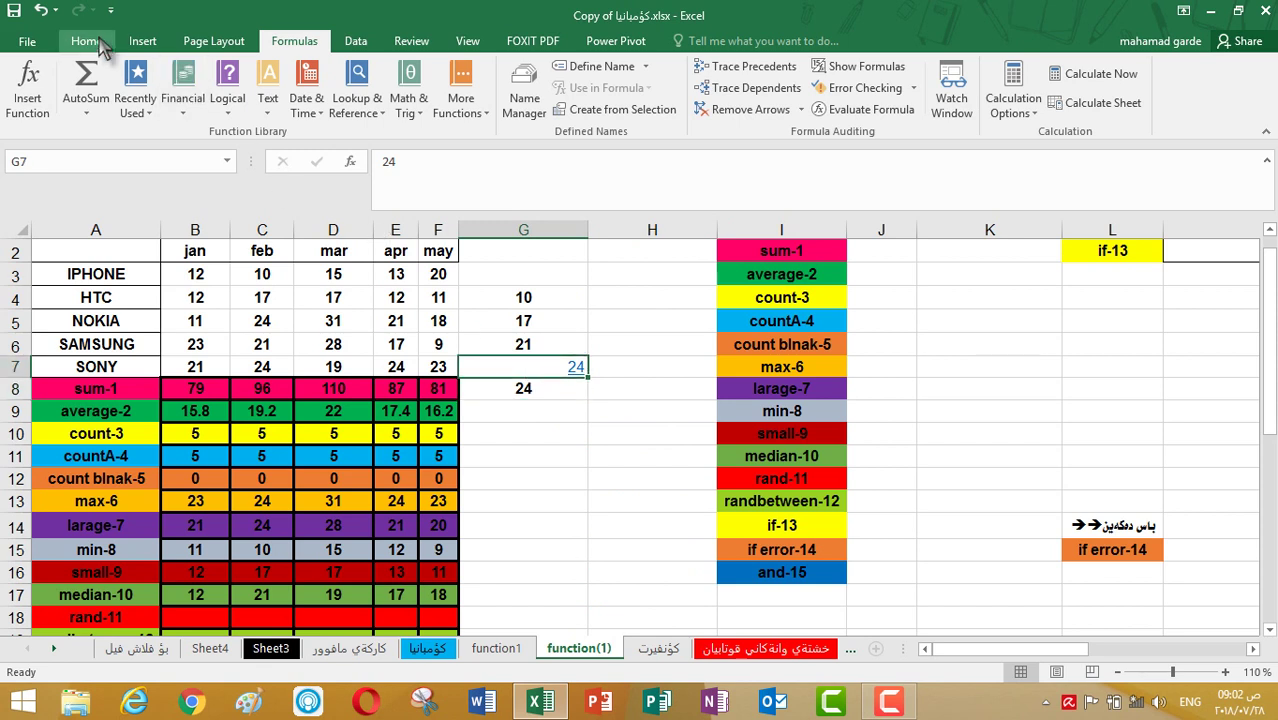
left_click(530, 345)
left_click(565, 369)
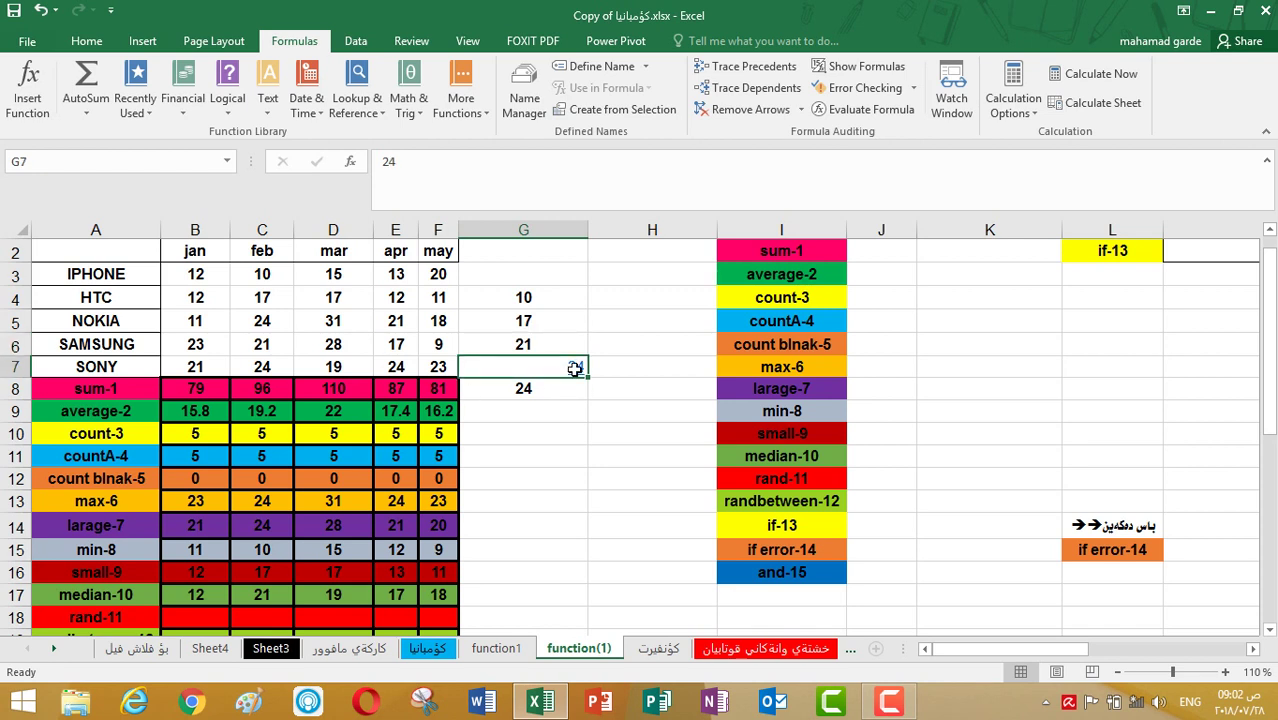
left_click(512, 386)
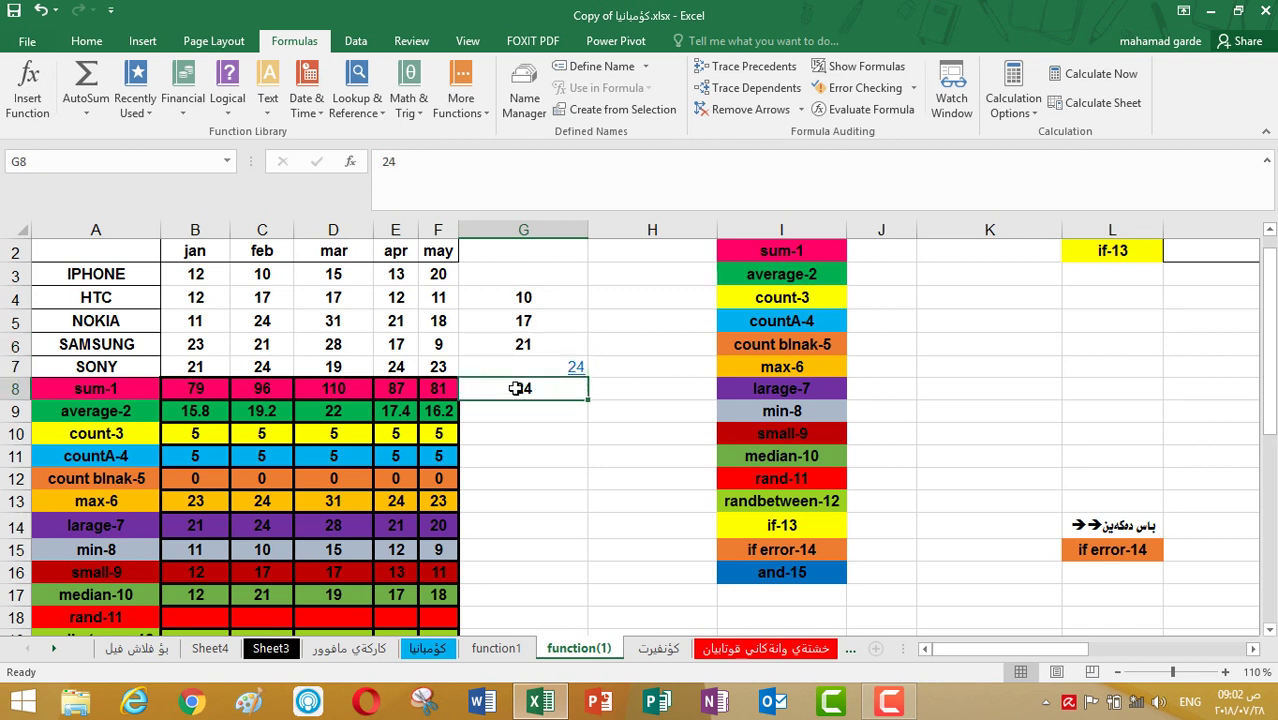
left_click(542, 298)
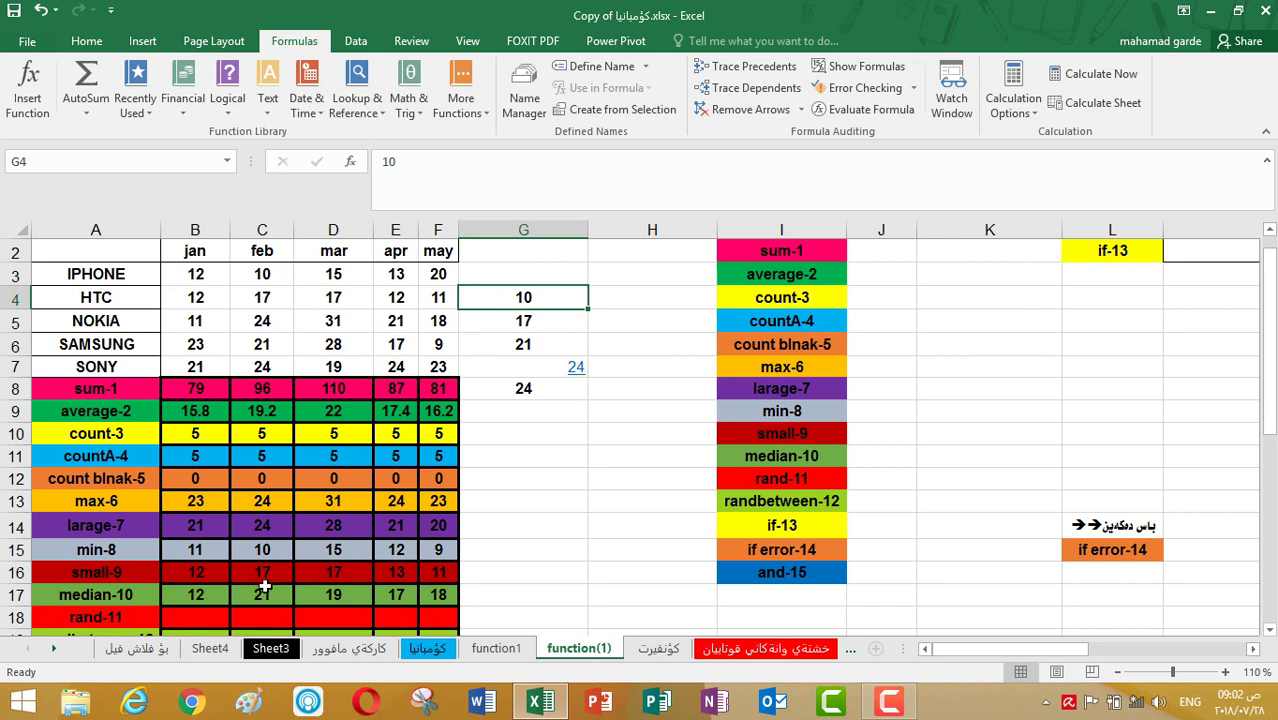
left_click(531, 341)
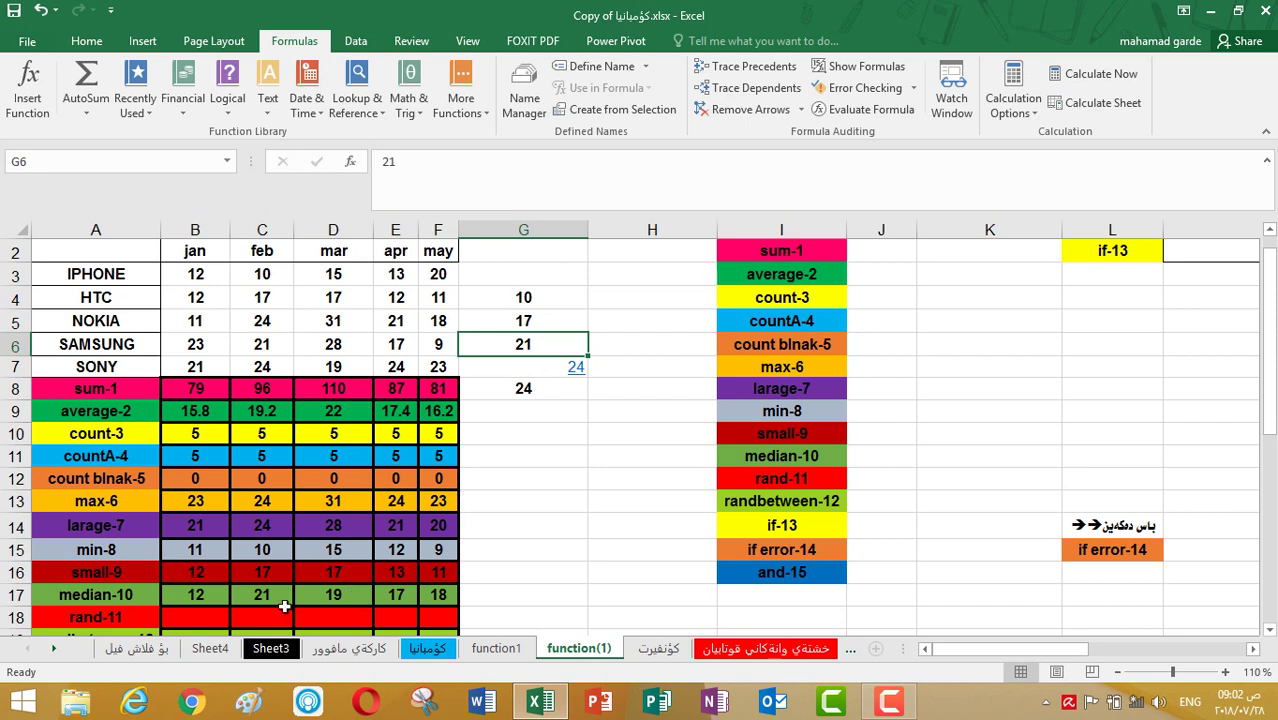
Inspect the median formulas for March, April and May in row 17.
left_click(326, 596)
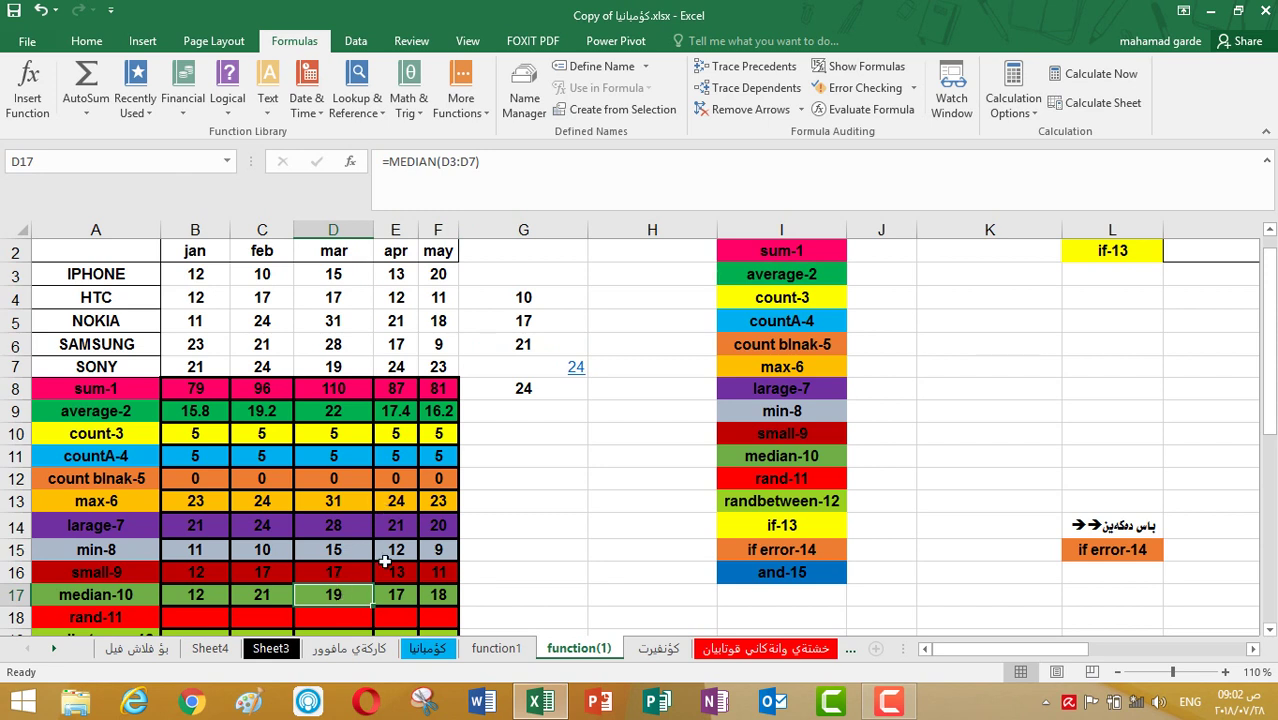
left_click(410, 600)
left_click(453, 595)
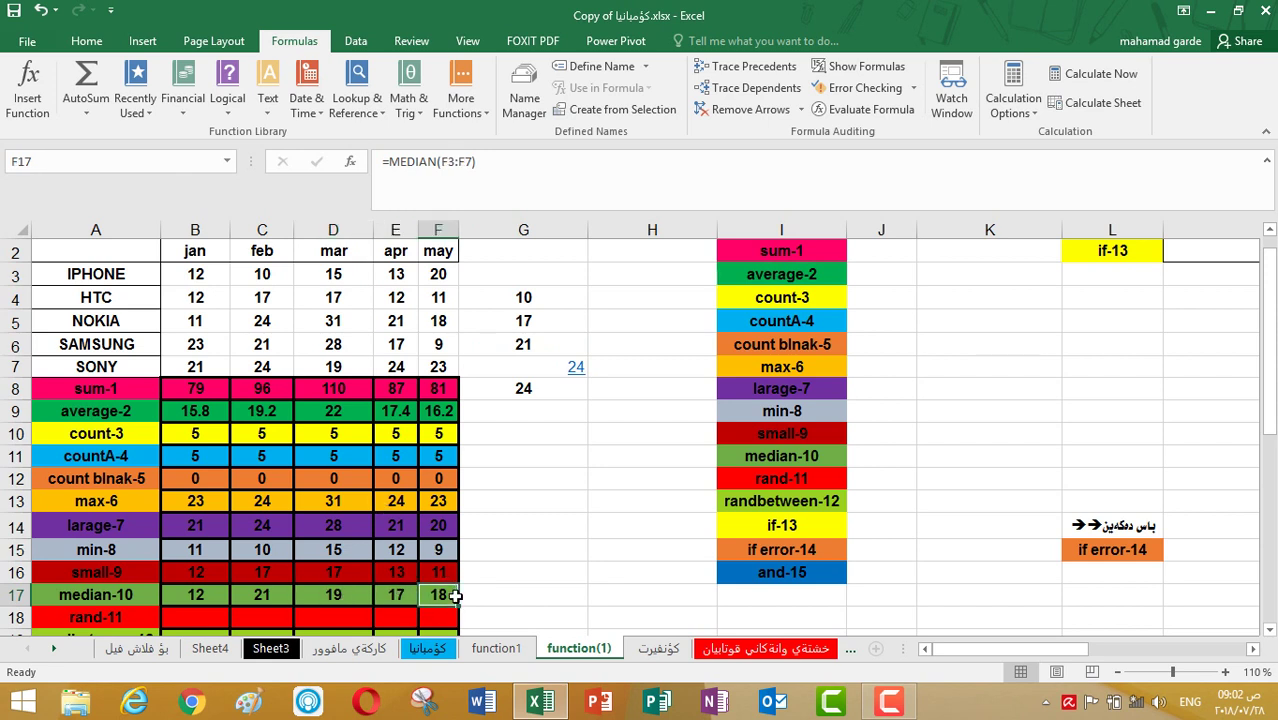
left_click(204, 611)
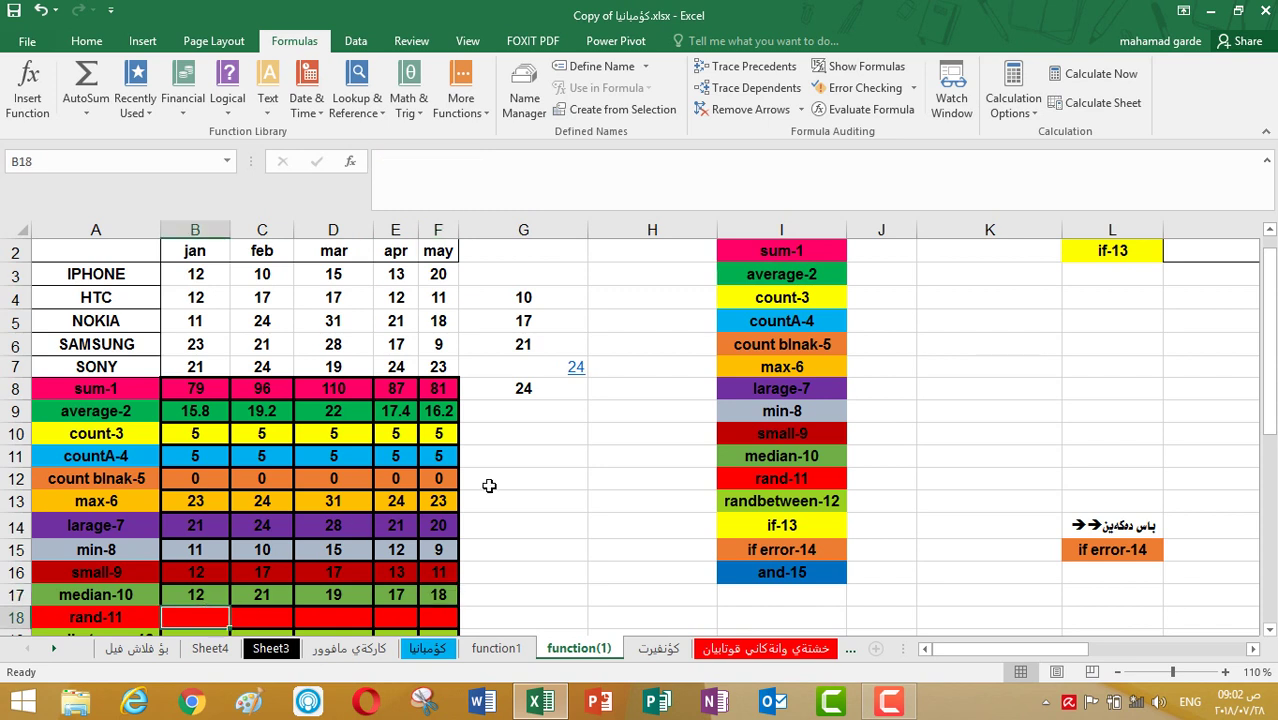
Clear the contents of the sorted helper list in G4:G8.
left_click_drag(527, 297, 527, 388)
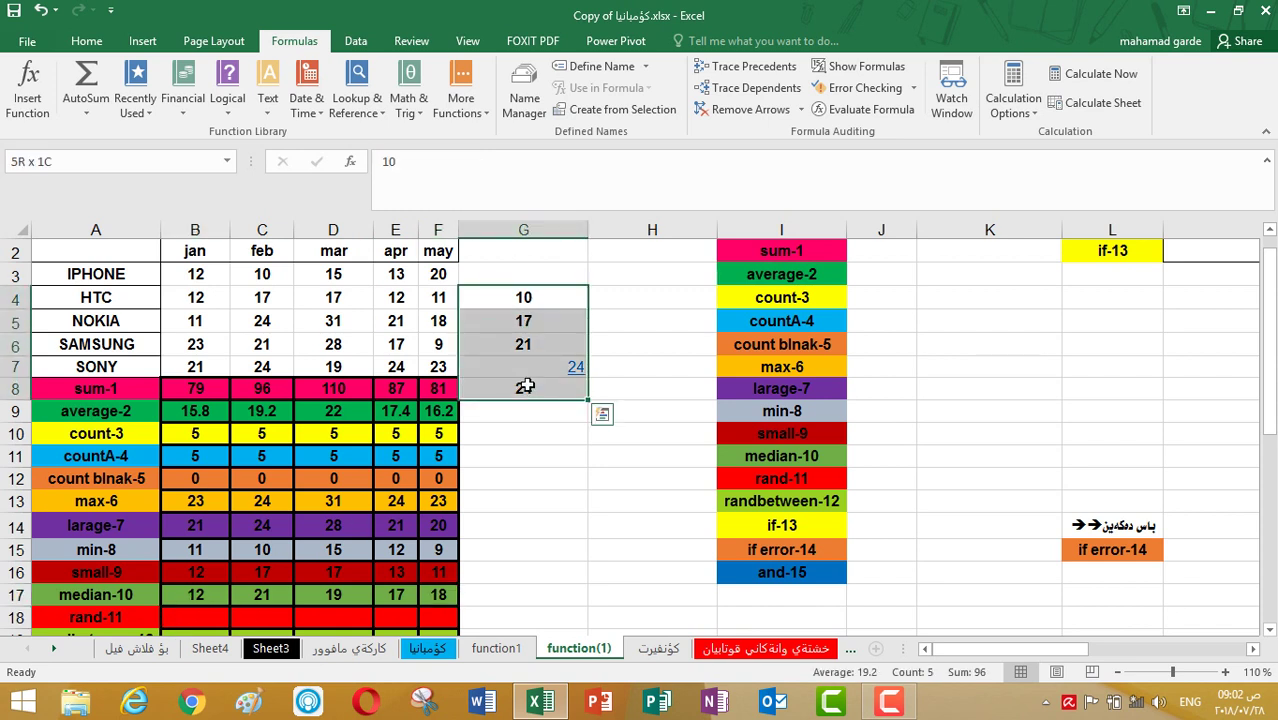
right_click(525, 322)
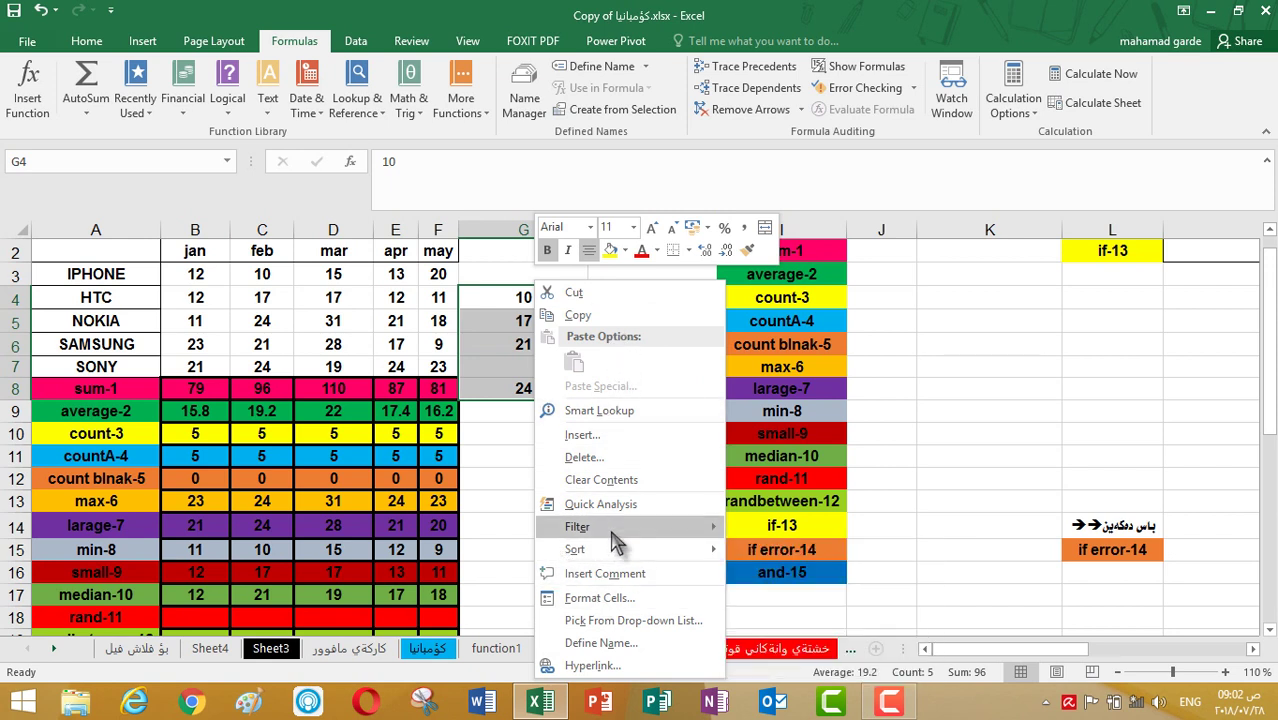
left_click(625, 481)
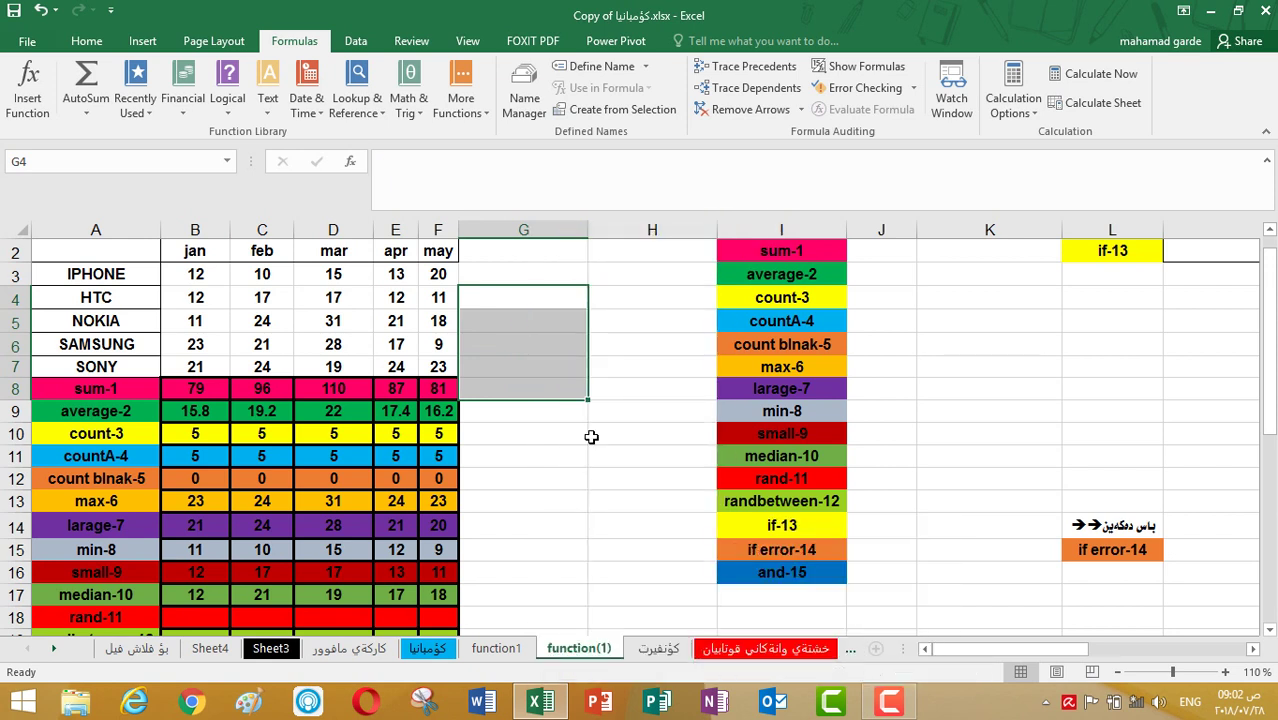
left_click(562, 345)
Enter the formula =RAND() in B18, the January cell of the rand-11 row.
left_click_drag(1270, 348, 1274, 390)
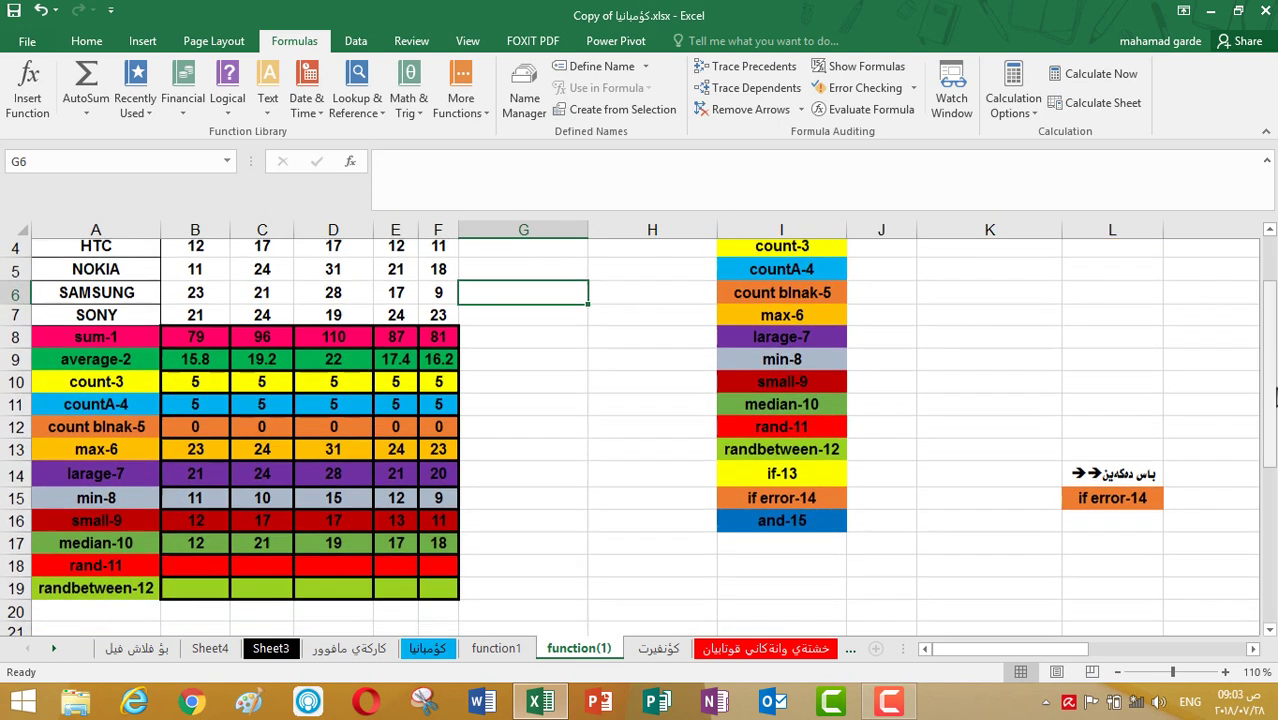
left_click(221, 549)
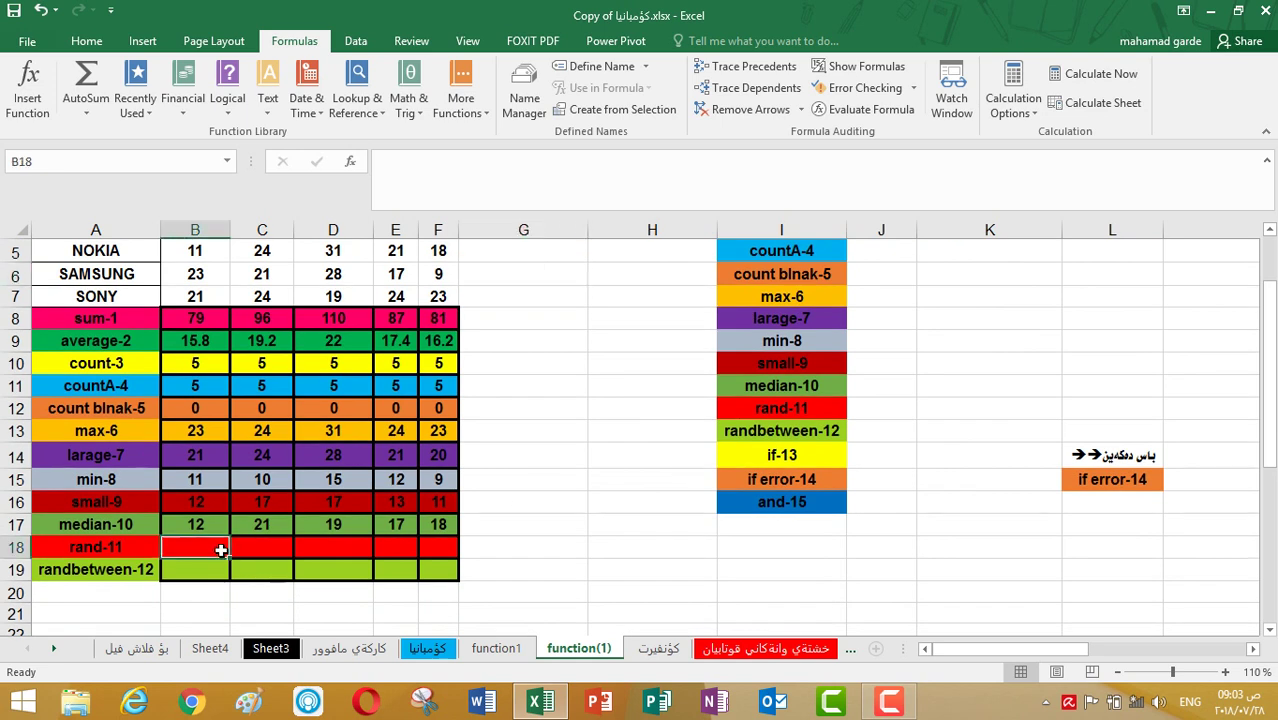
type("=")
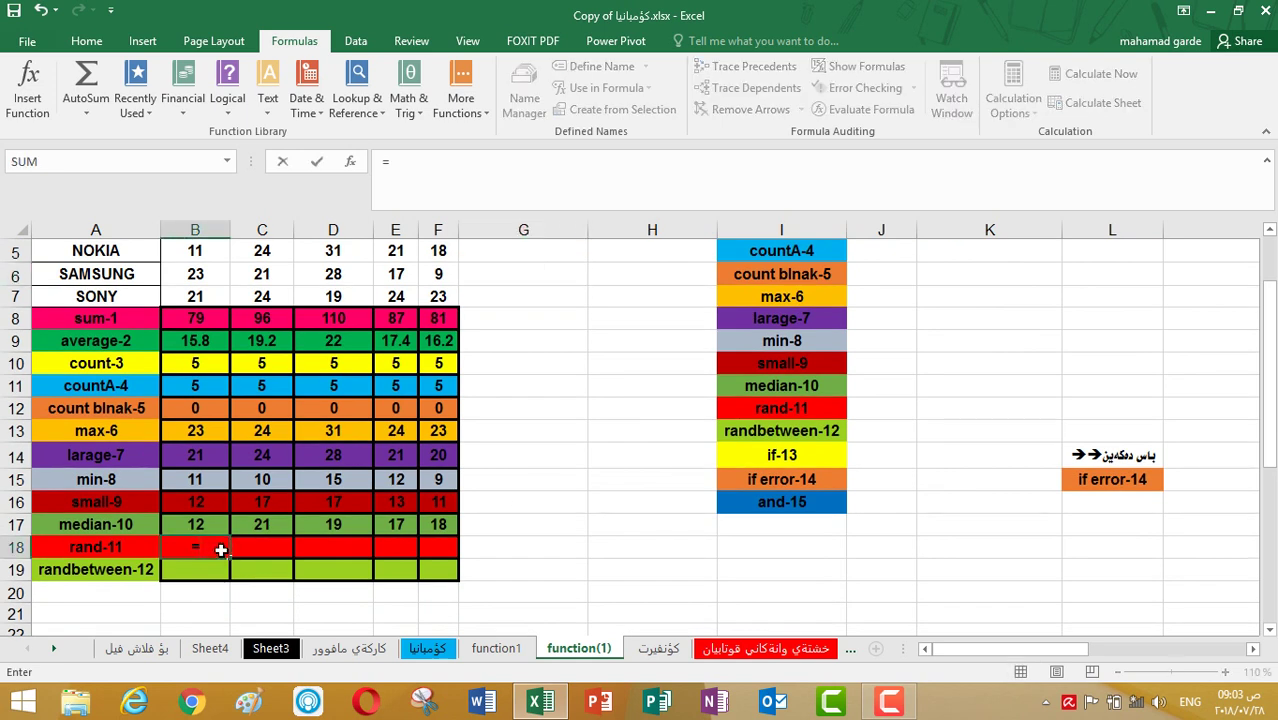
type("rand")
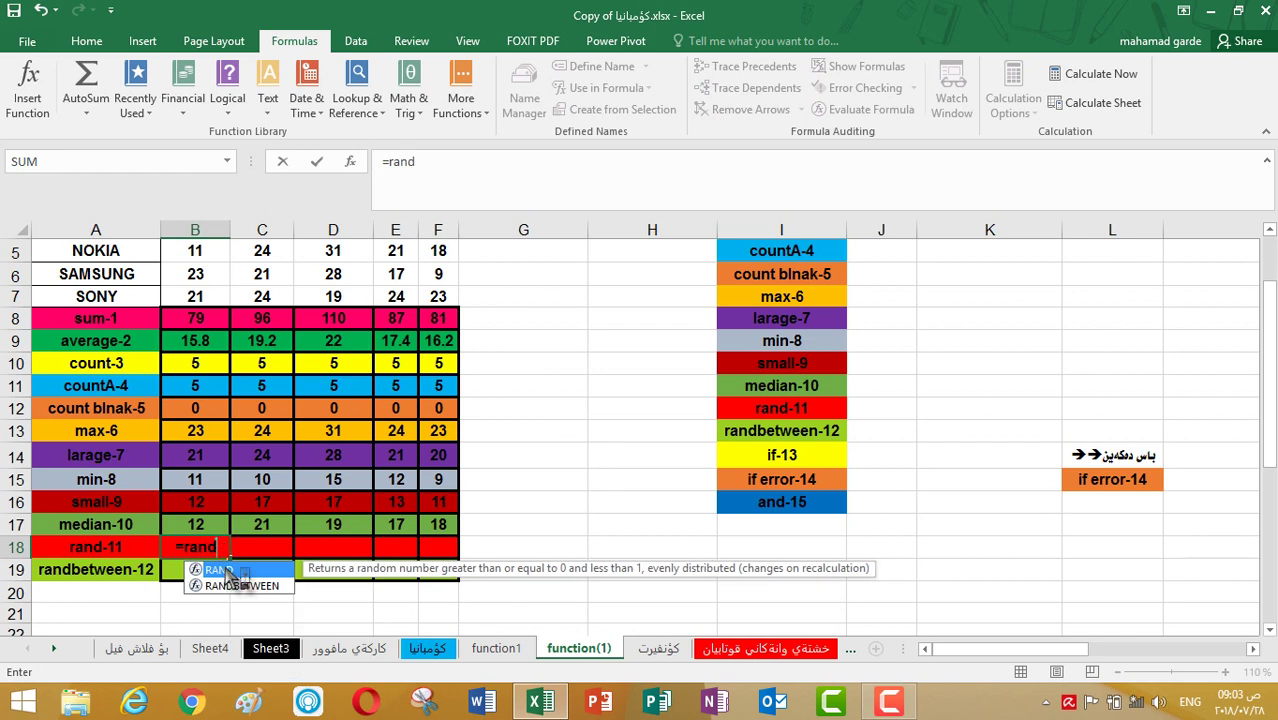
double_click(218, 569)
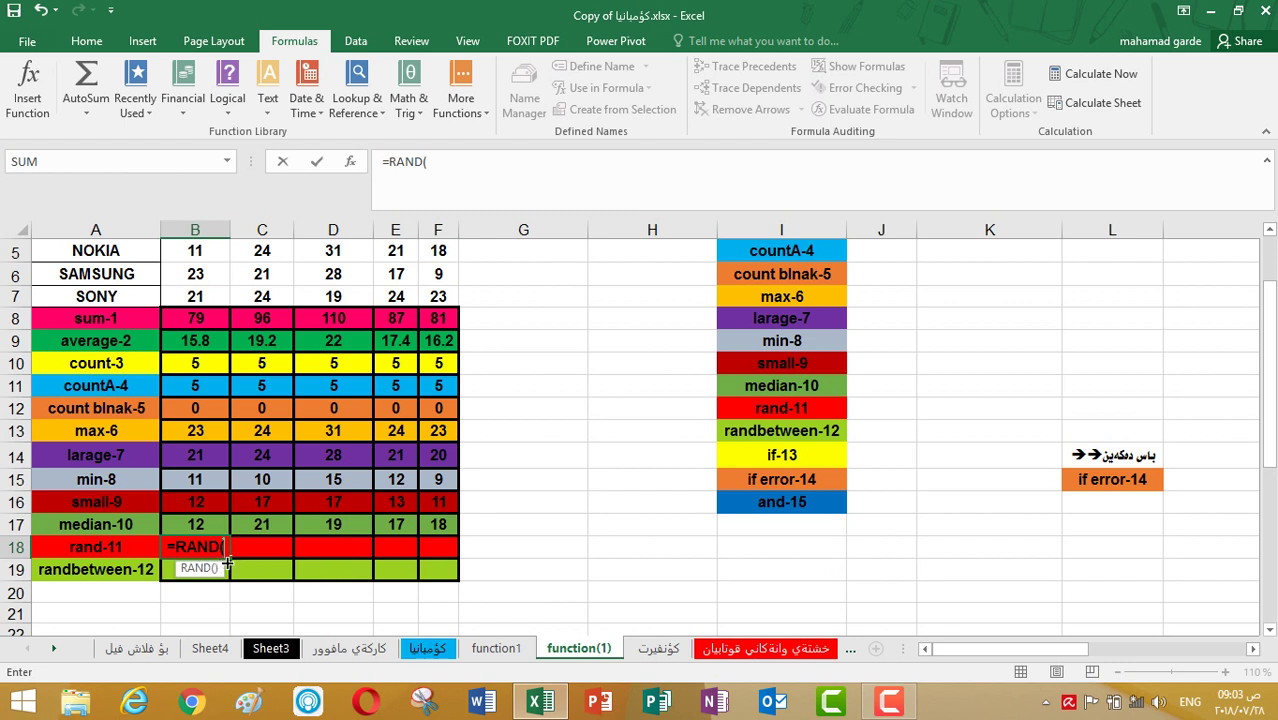
type(")")
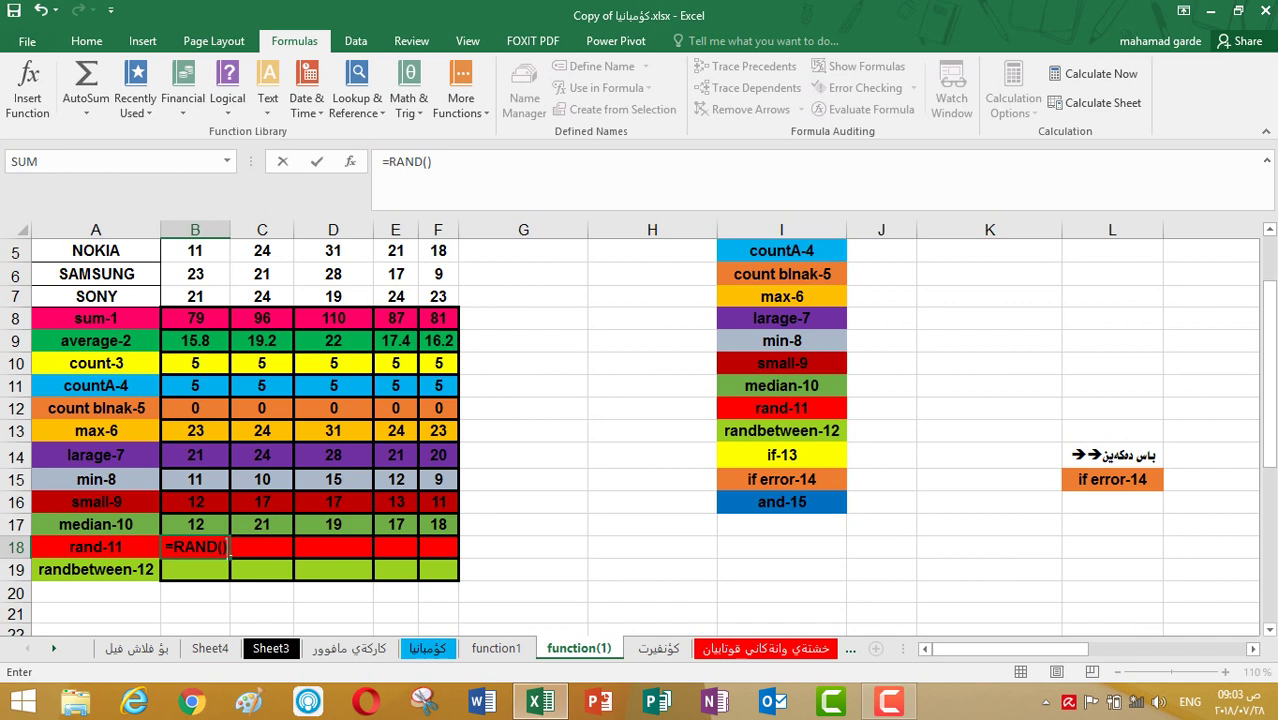
key("Return")
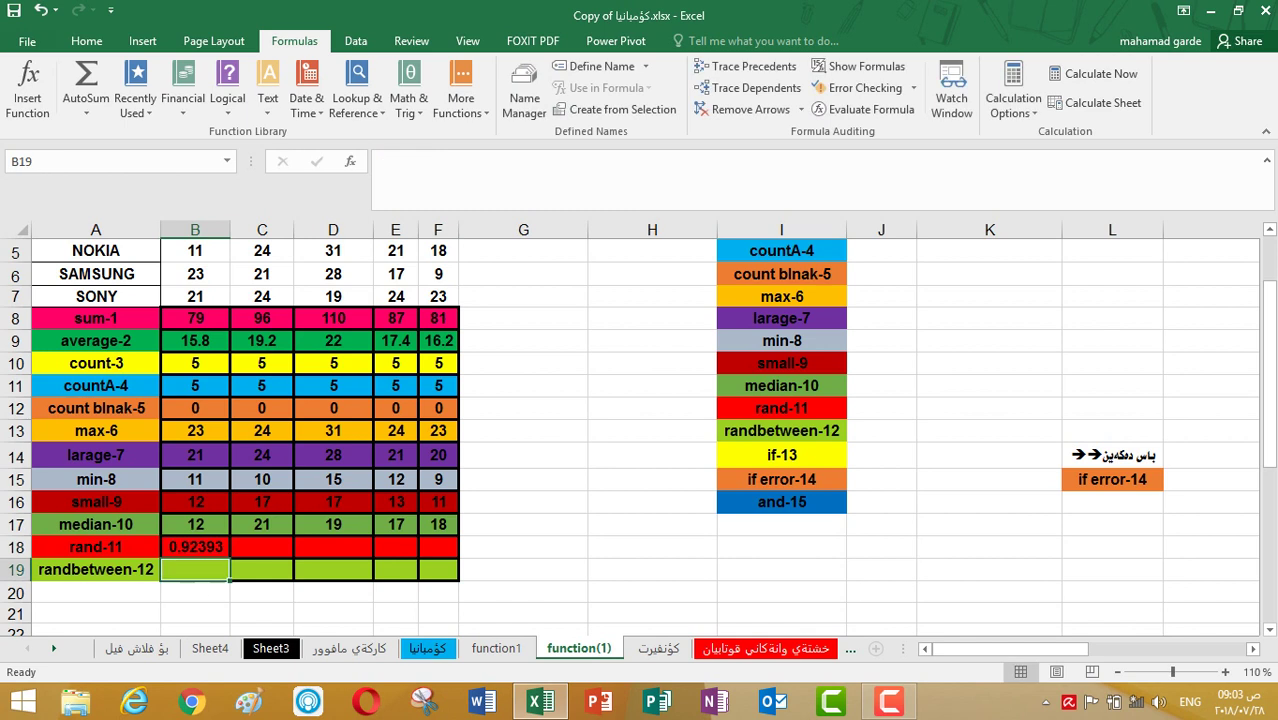
Copy the RAND formula from B18 across to F18 and widen columns E and F to fit the decimals.
left_click(211, 547)
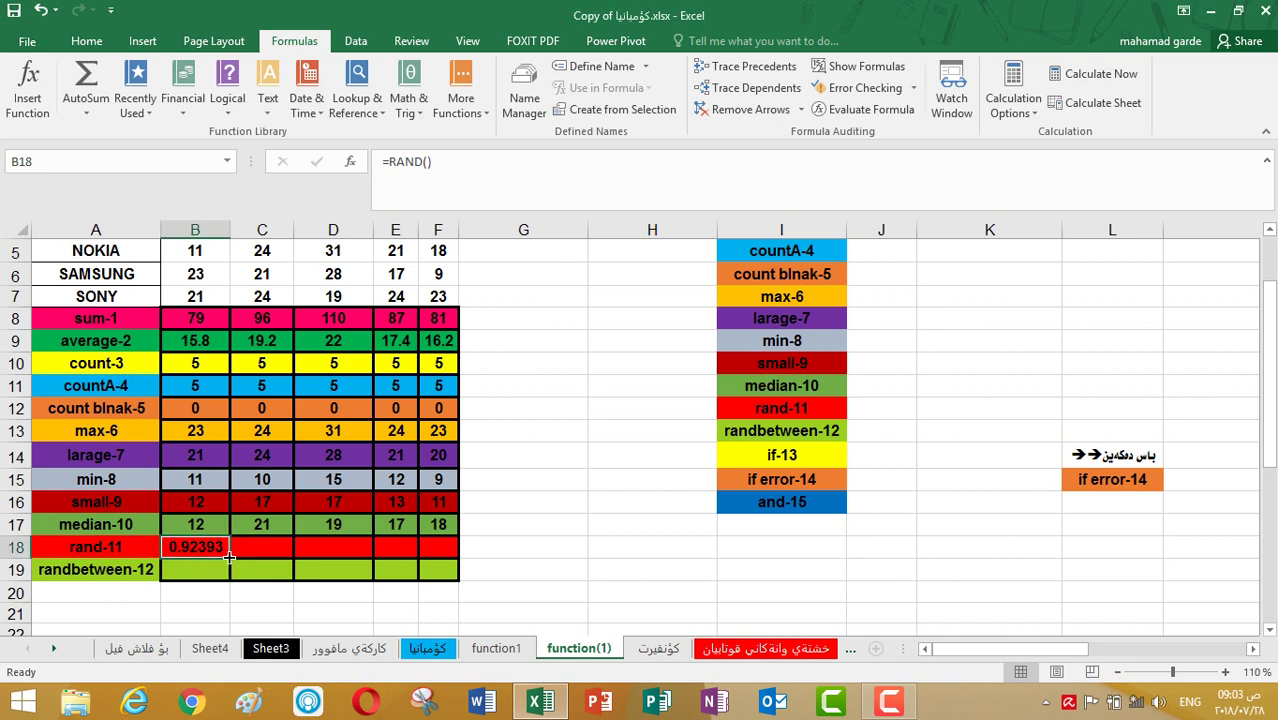
left_click_drag(229, 557, 447, 556)
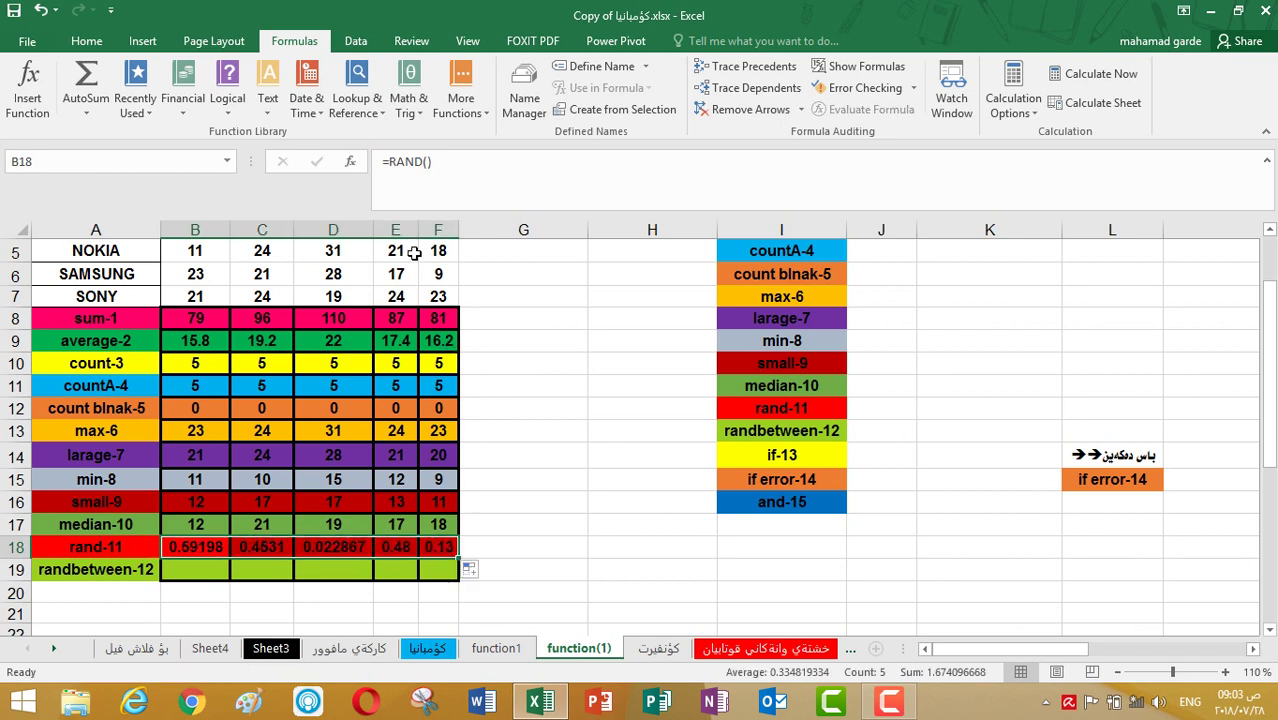
left_click_drag(420, 232, 522, 232)
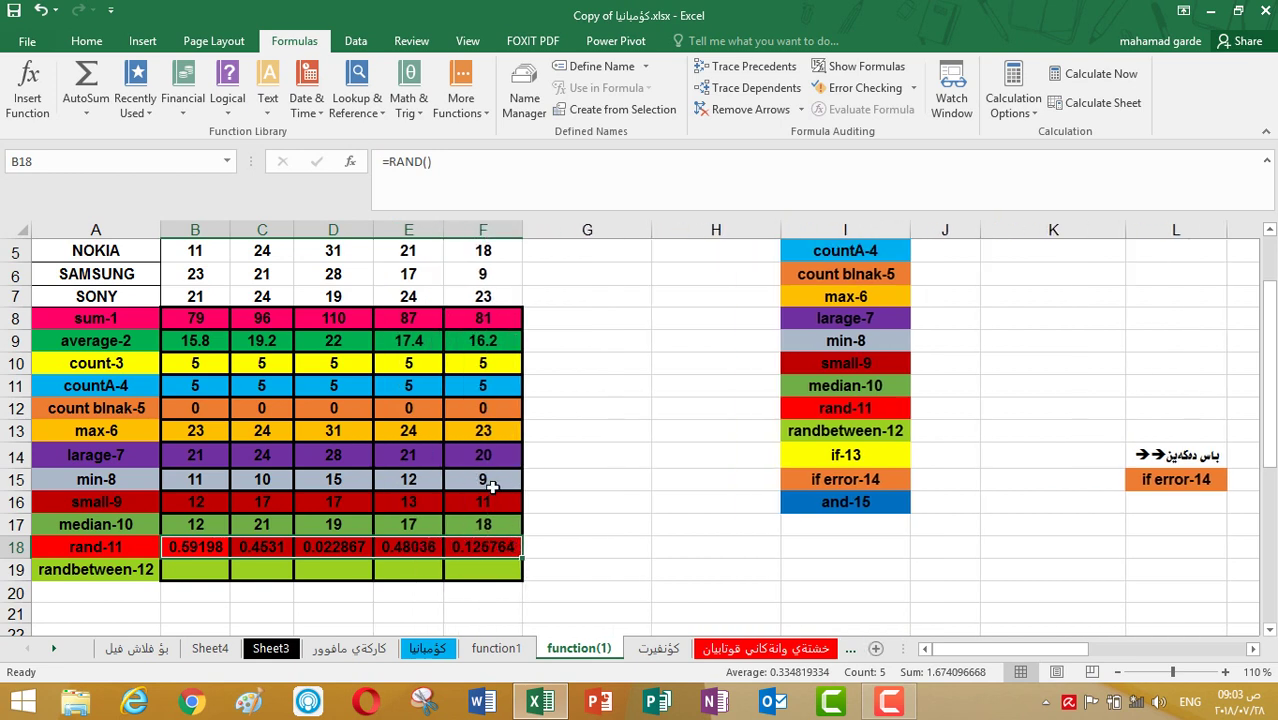
Enter the formula =RANDBETWEEN(1;100) in B19, the January cell of the randbetween-12 row.
left_click(203, 566)
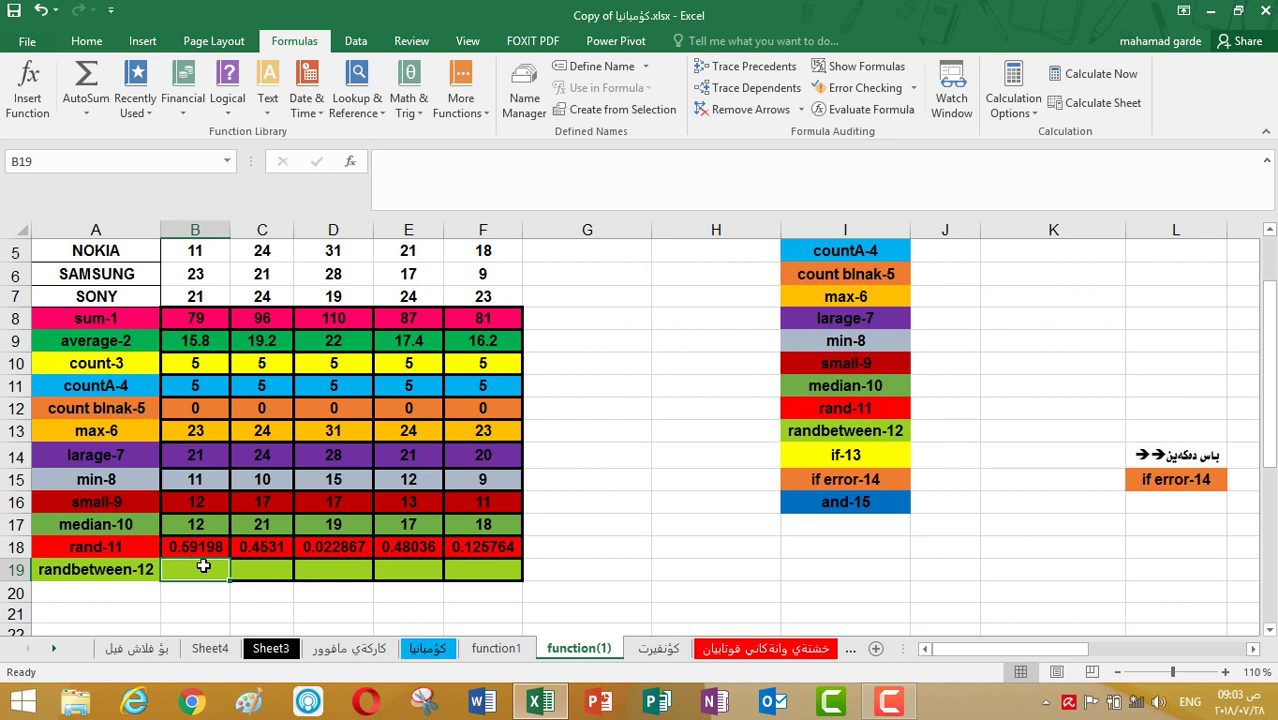
type("=")
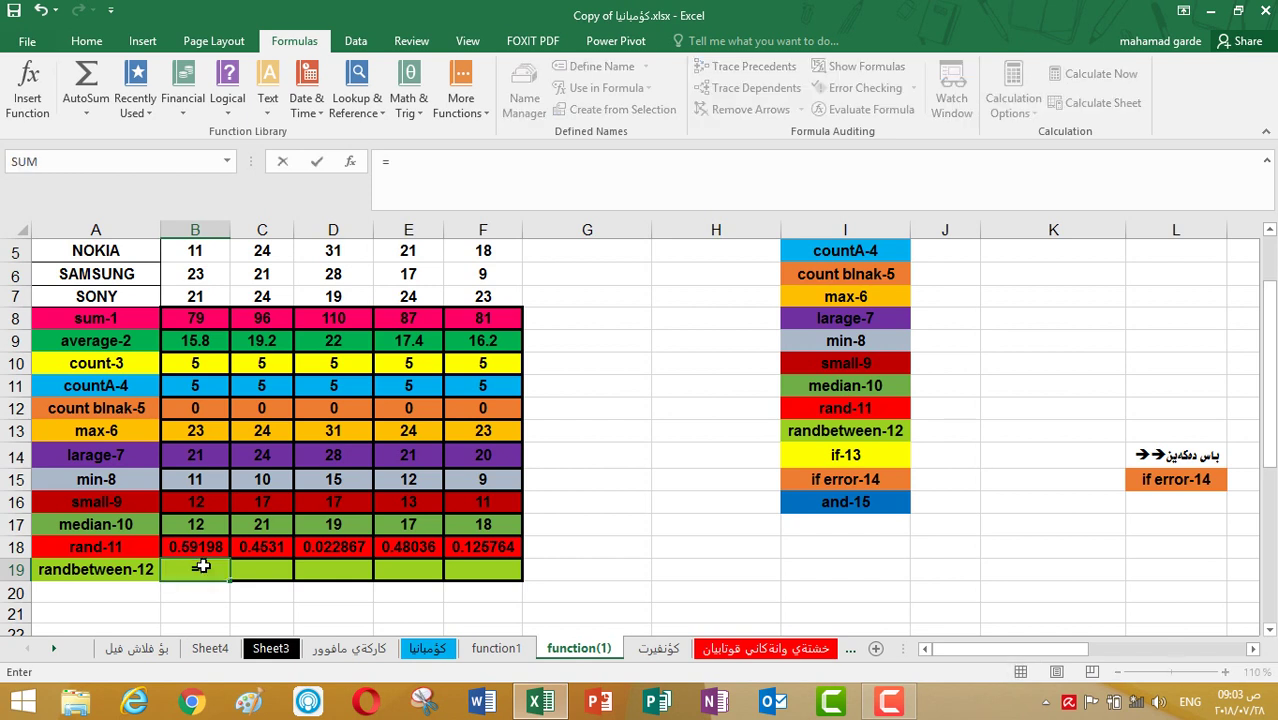
type("rand")
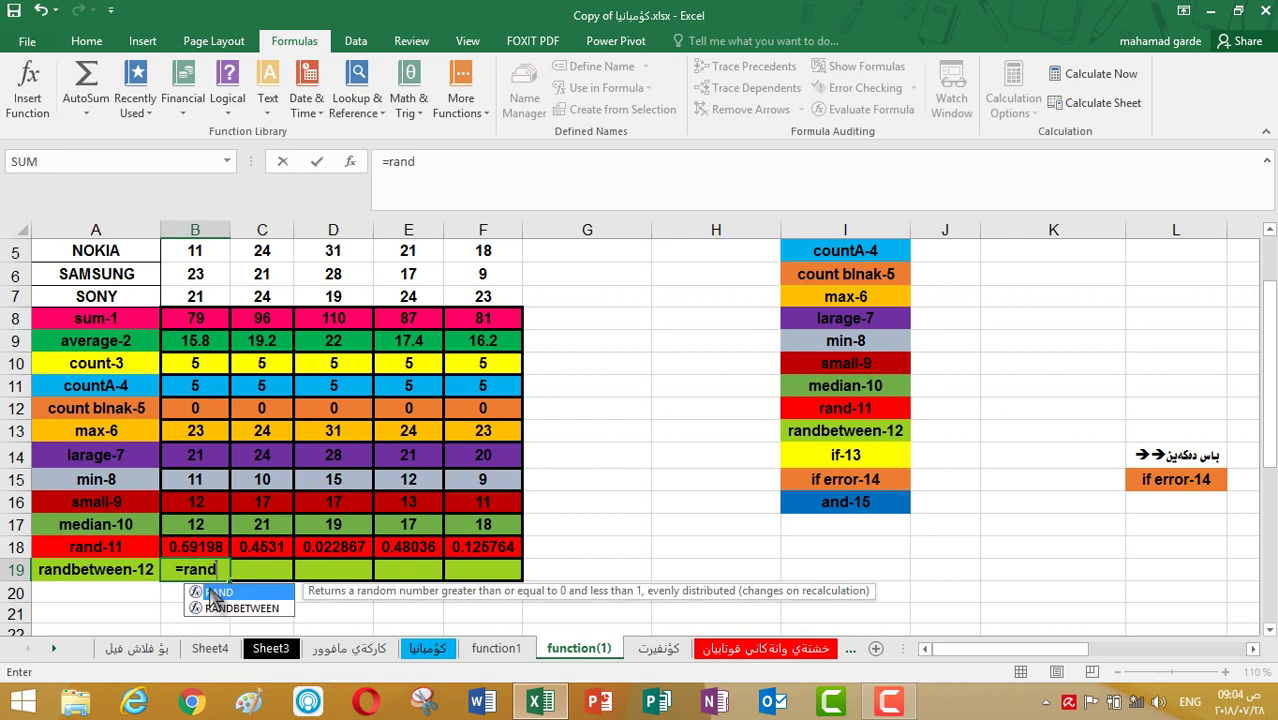
left_click(222, 608)
double_click(222, 608)
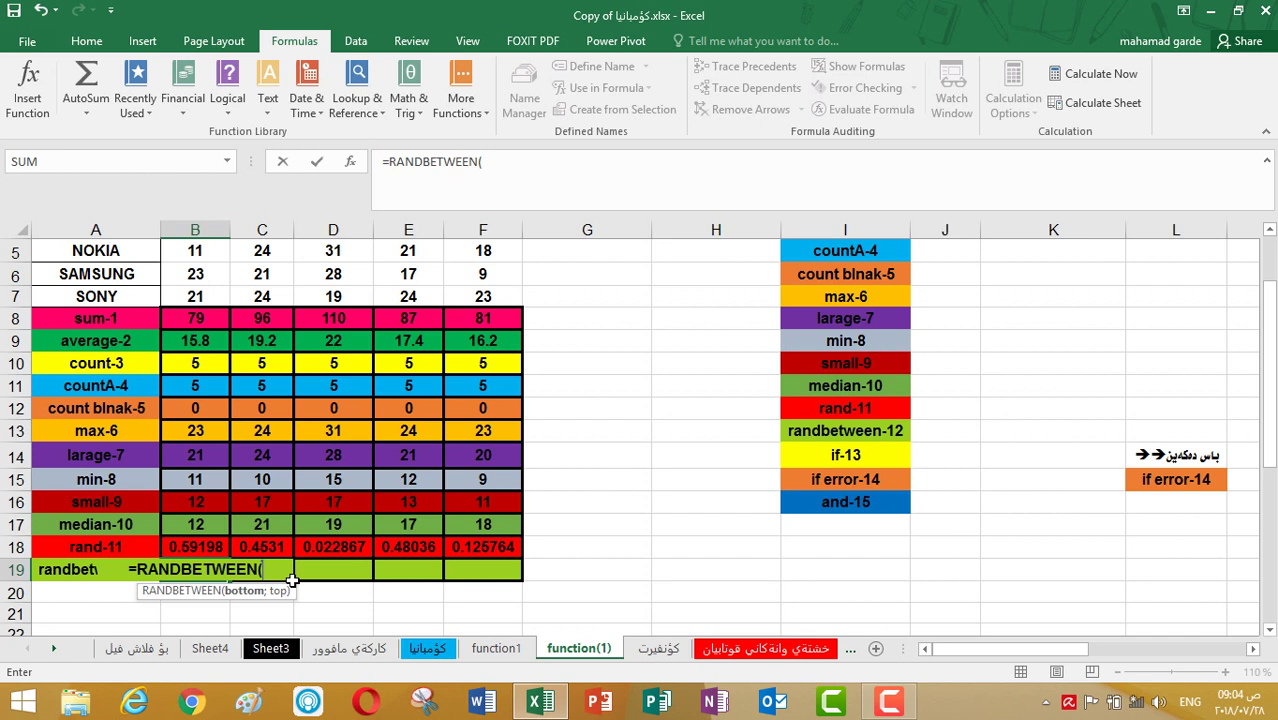
type("1")
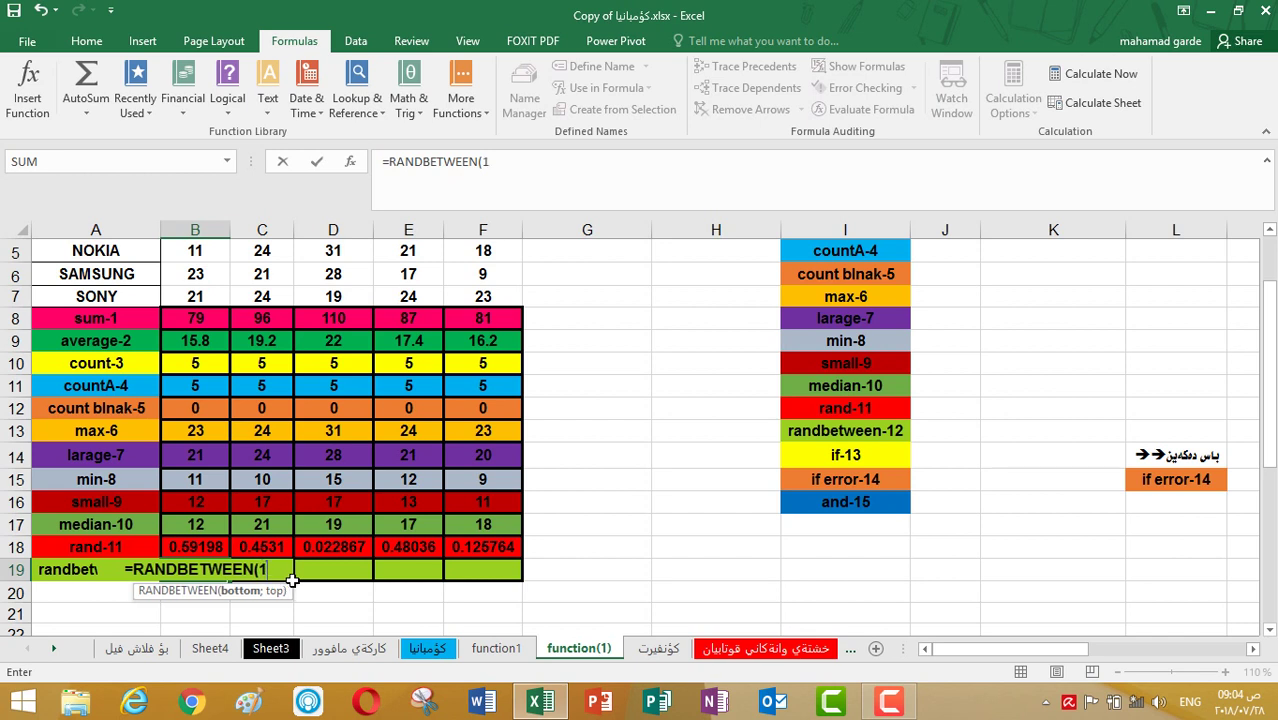
type(".")
key("BackSpace")
type(",")
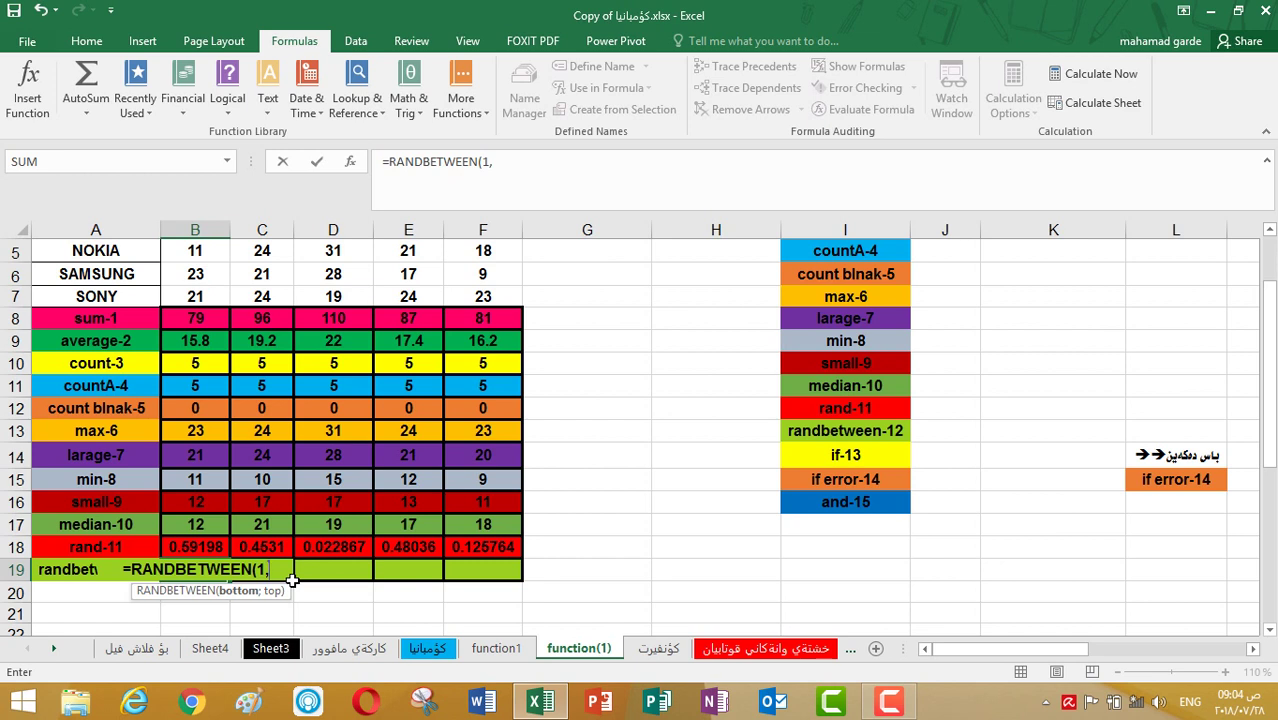
key("BackSpace")
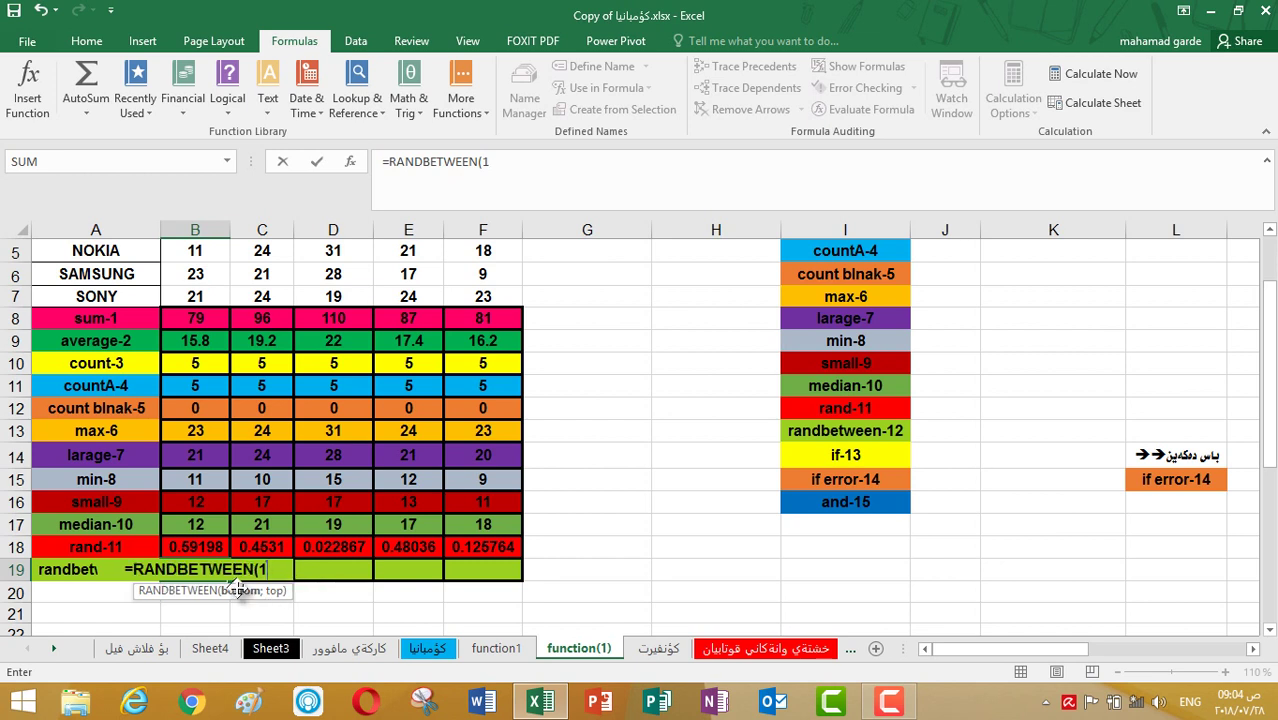
type(";")
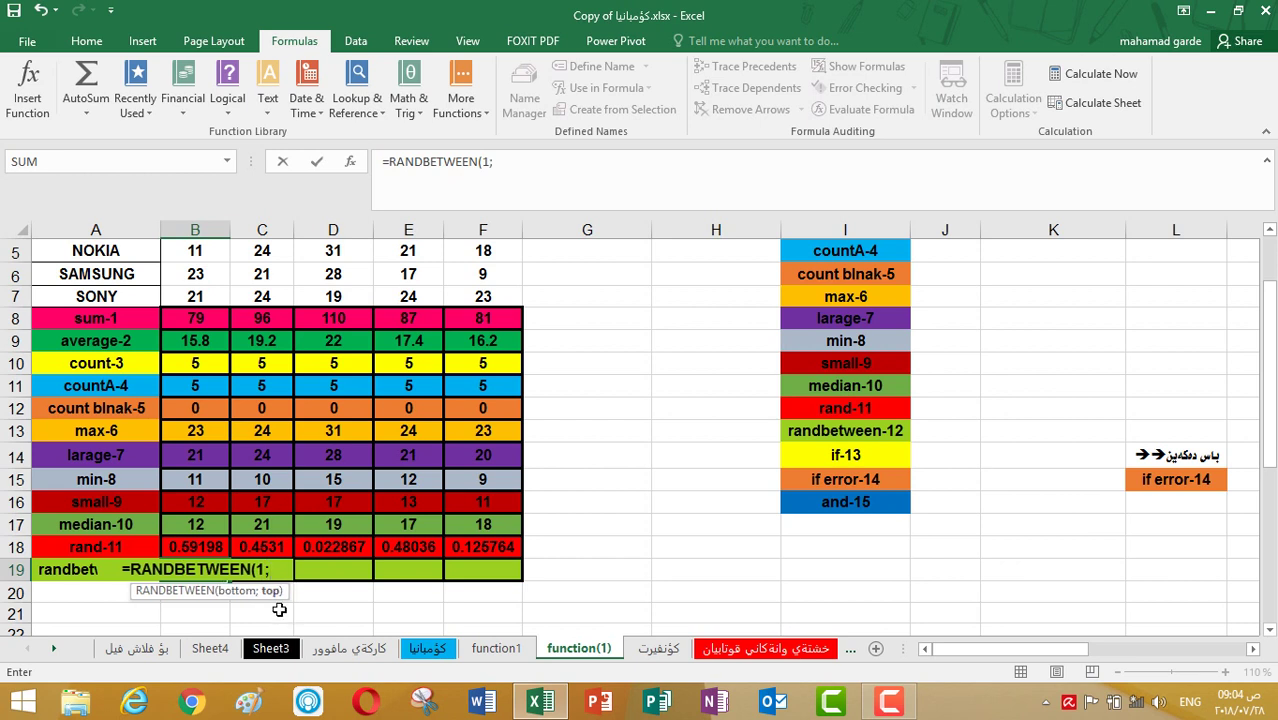
type("100")
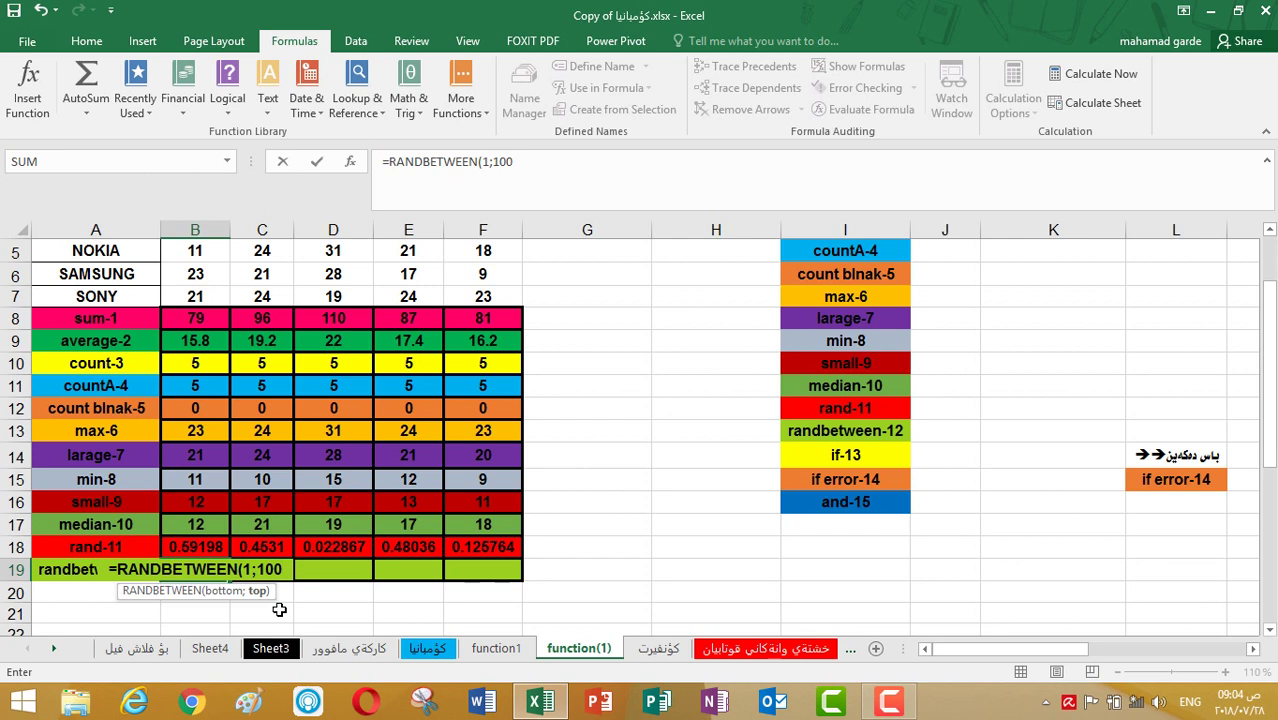
type("(")
key("BackSpace")
type(")")
key("Return")
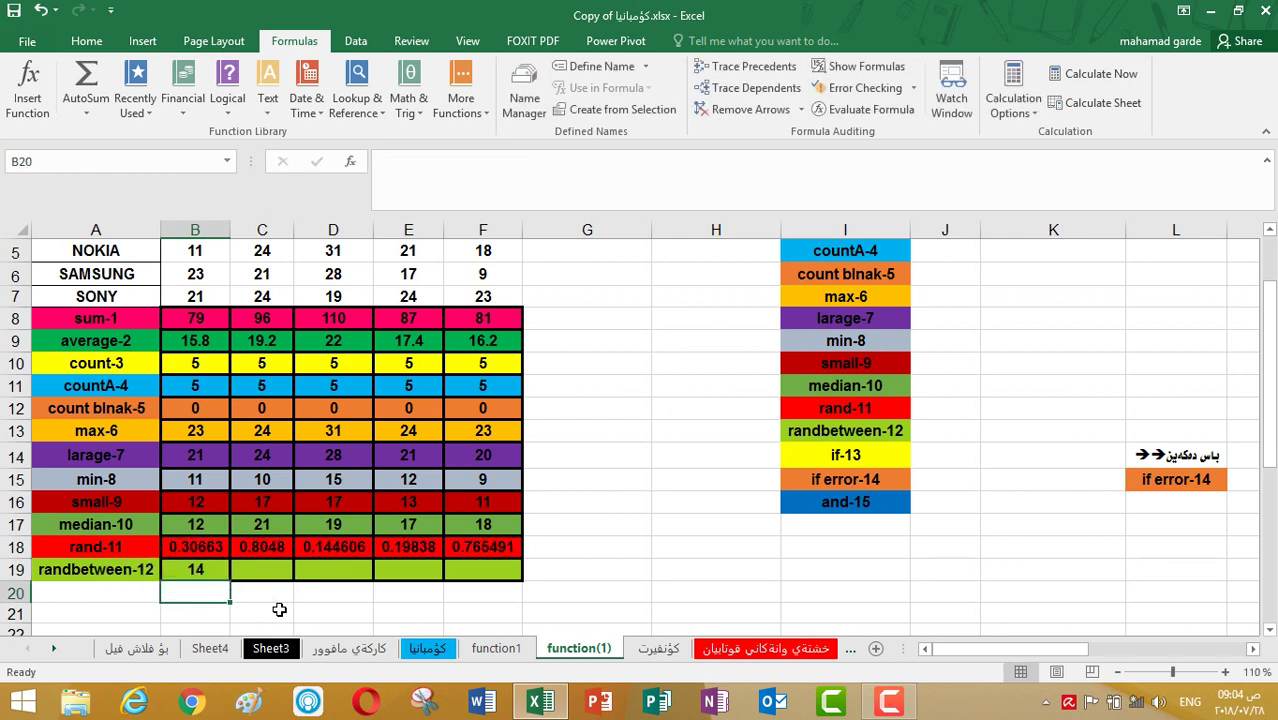
Compare the RANDBETWEEN formula in B19 with the RAND formulas and values across B18:F18.
left_click(214, 570)
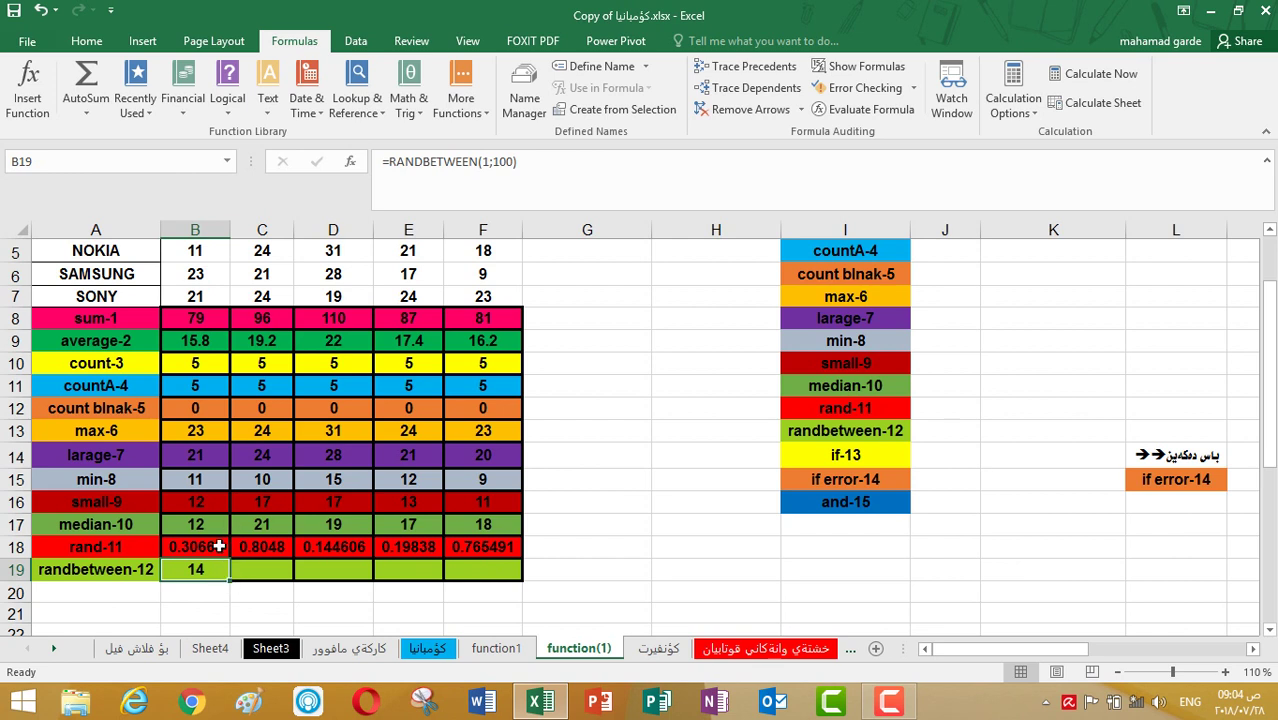
left_click(215, 547)
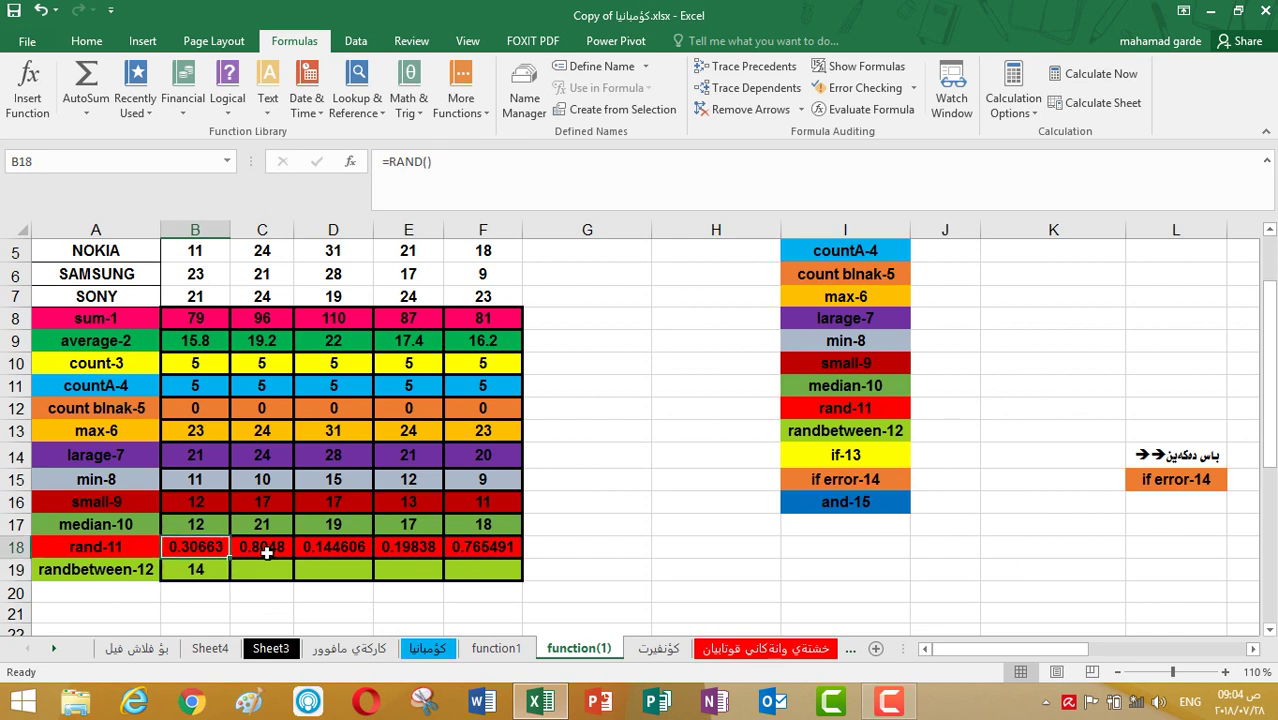
left_click(267, 549)
left_click(207, 550)
left_click(286, 550)
left_click(334, 548)
left_click(386, 546)
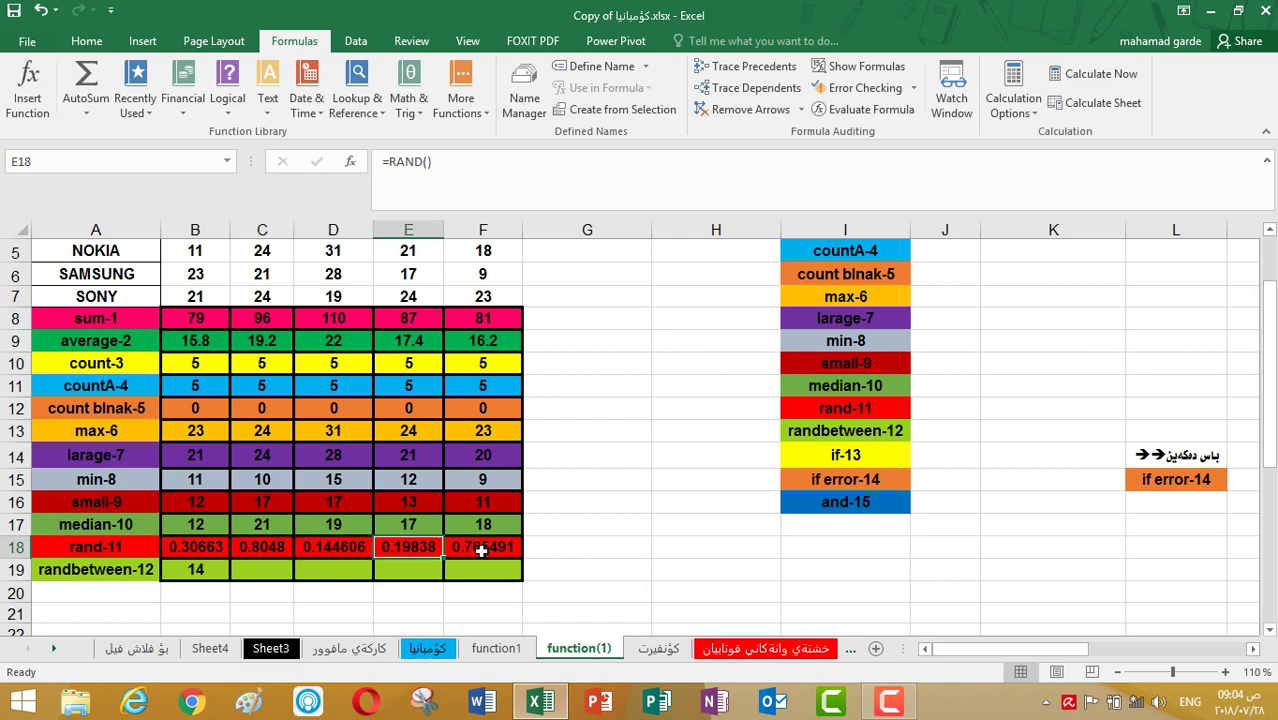
left_click(478, 547)
left_click(215, 549)
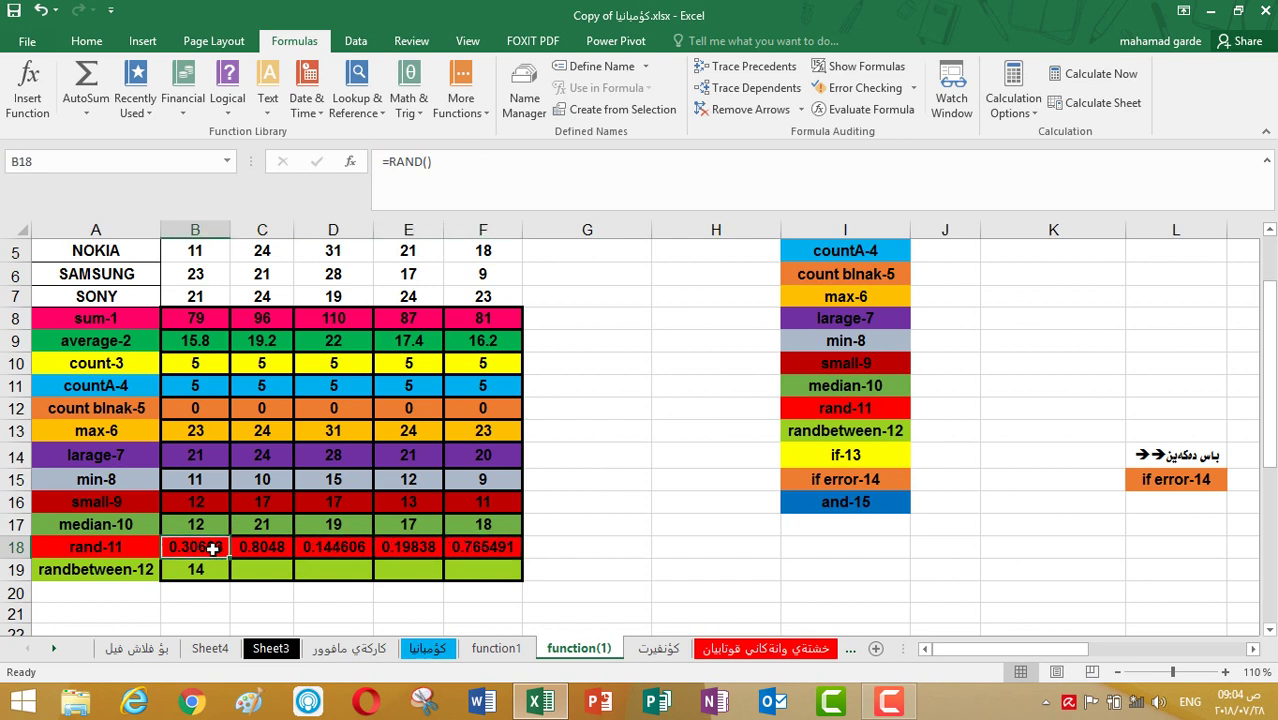
Copy the RANDBETWEEN formula from B19 across to F19.
left_click(215, 573)
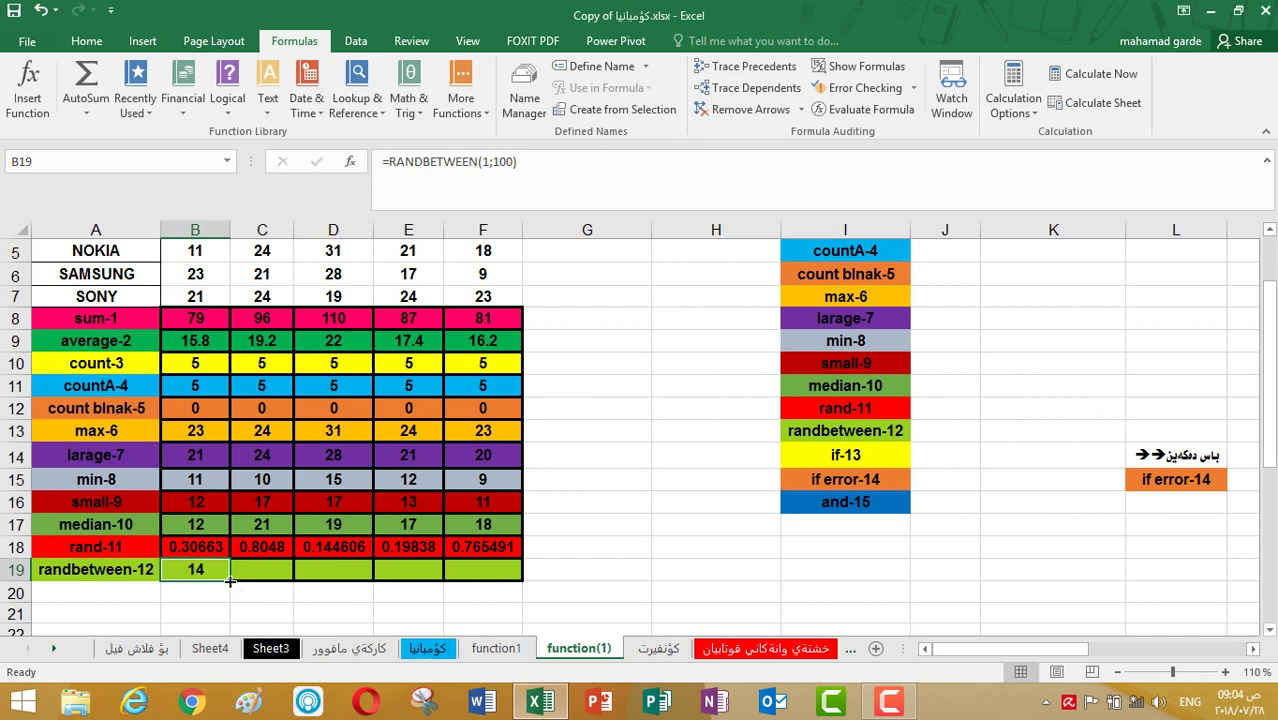
left_click_drag(230, 580, 498, 573)
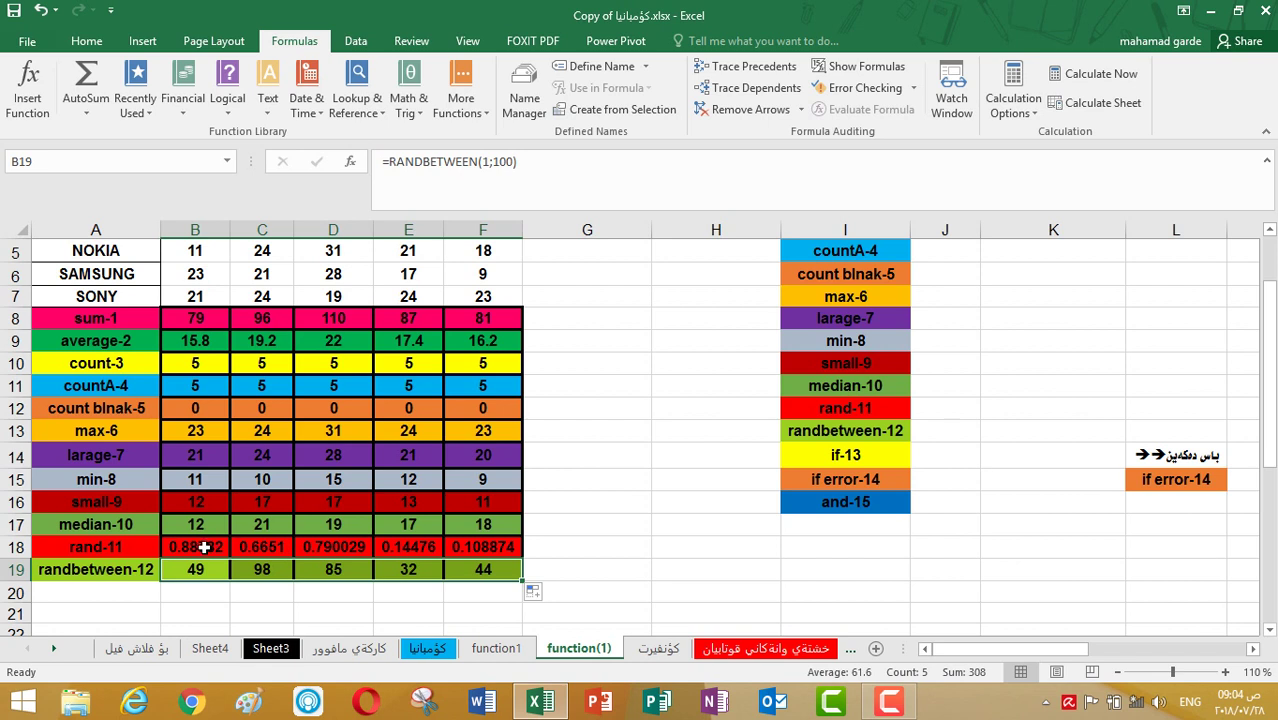
Examine the recalculated RAND values in row 18 alongside the RANDBETWEEN values in row 19.
left_click(204, 547)
left_click(285, 547)
left_click(356, 546)
left_click(414, 549)
left_click(477, 550)
left_click(399, 551)
left_click(335, 563)
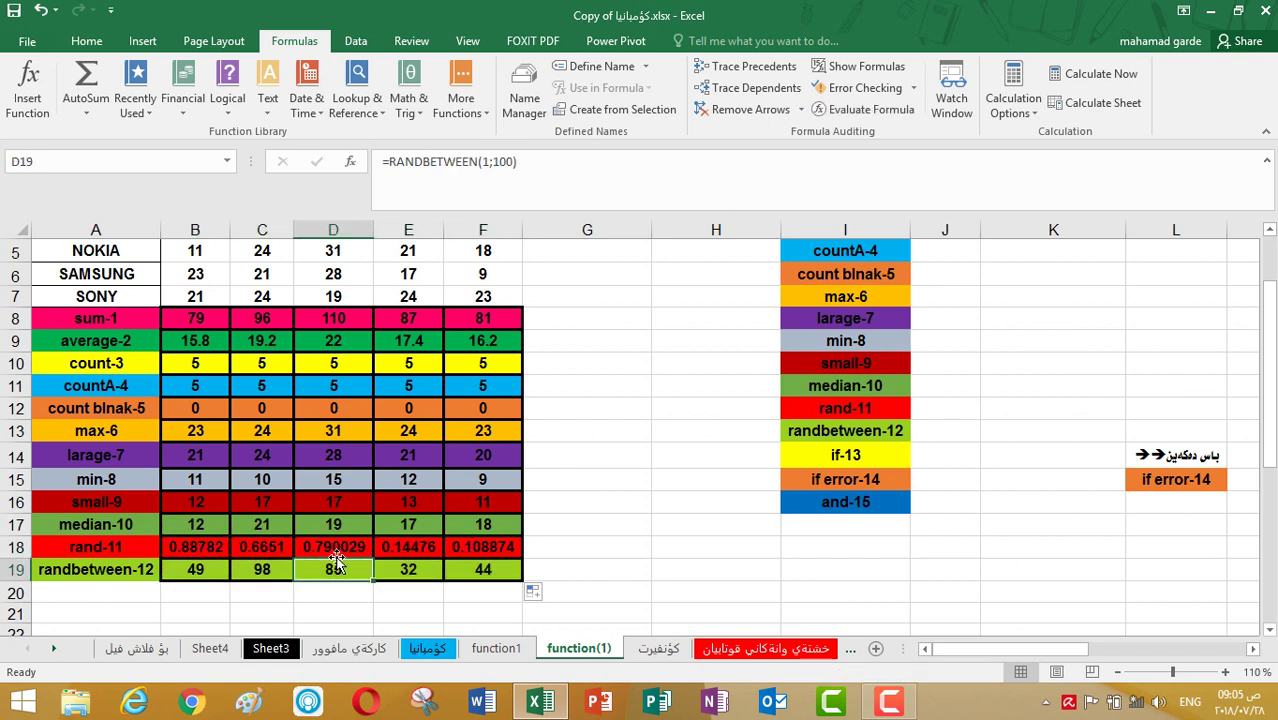
left_click(321, 548)
left_click(254, 570)
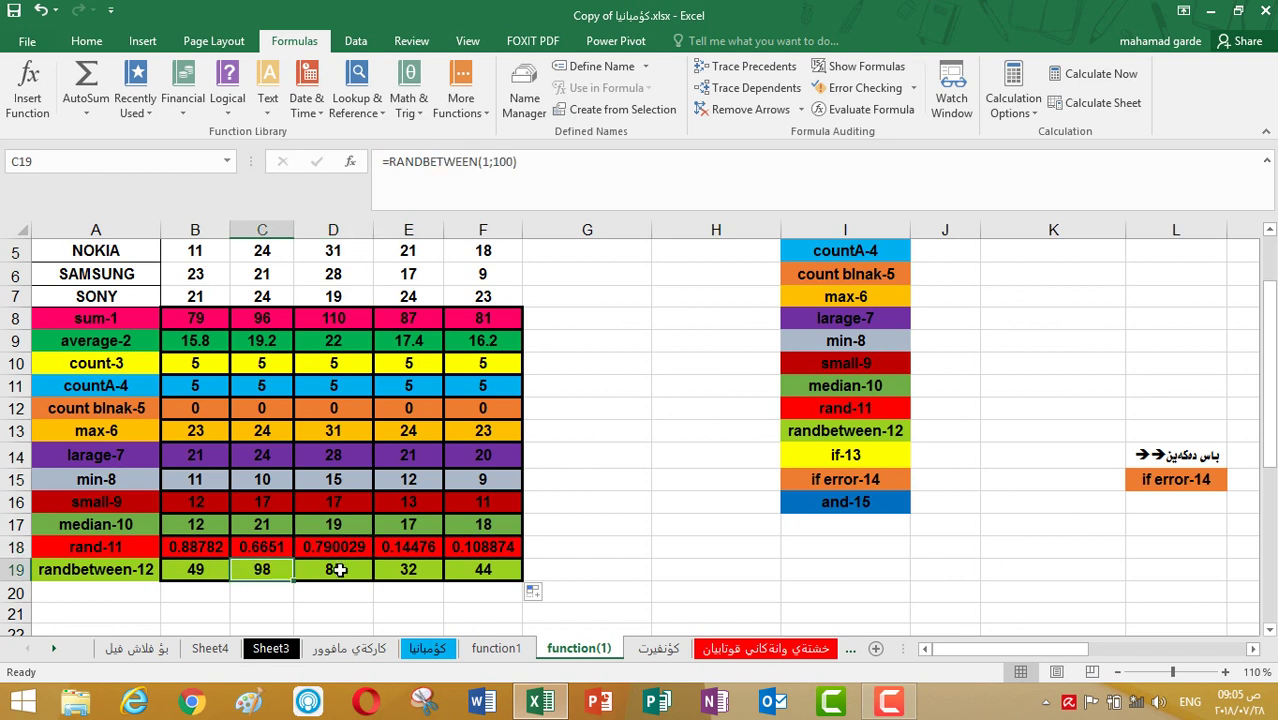
Refill the RANDBETWEEN formula from B19 through F19 twice to regenerate the random numbers.
left_click(216, 576)
left_click_drag(229, 580, 516, 569)
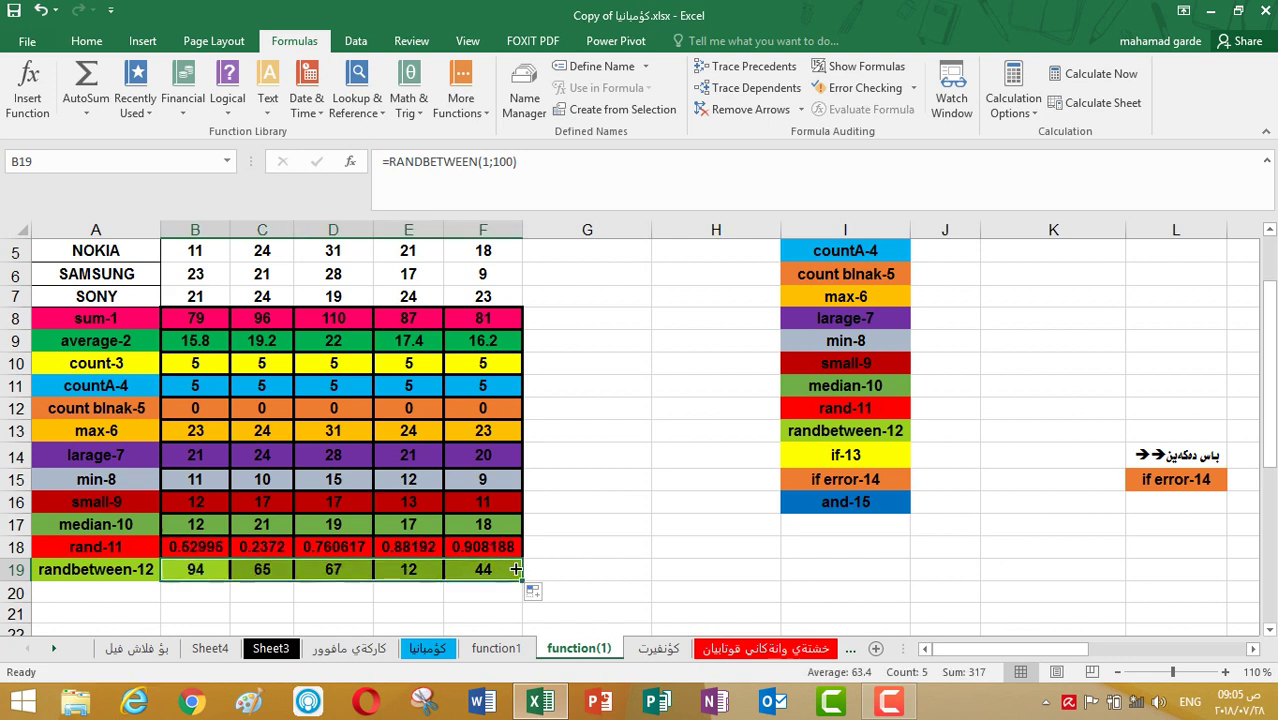
left_click(207, 571)
left_click_drag(229, 580, 505, 575)
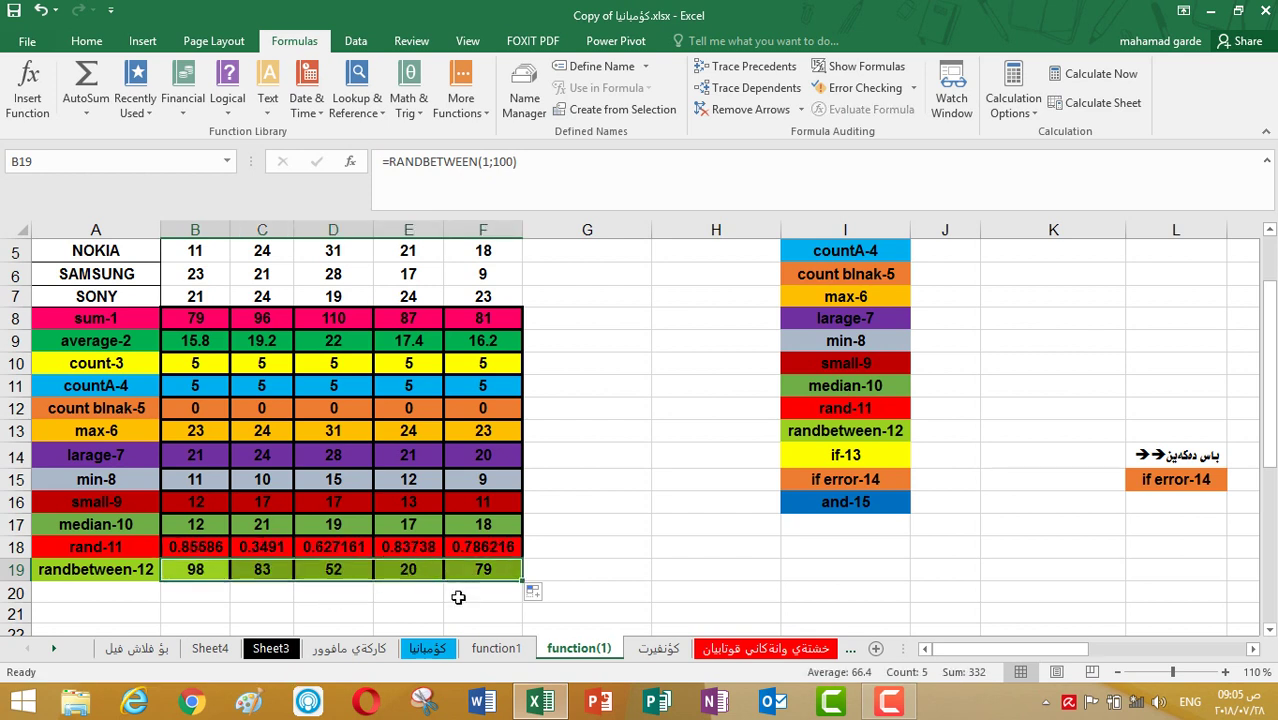
Review the regenerated random decimals from January to May in the rand-11 row.
left_click(282, 547)
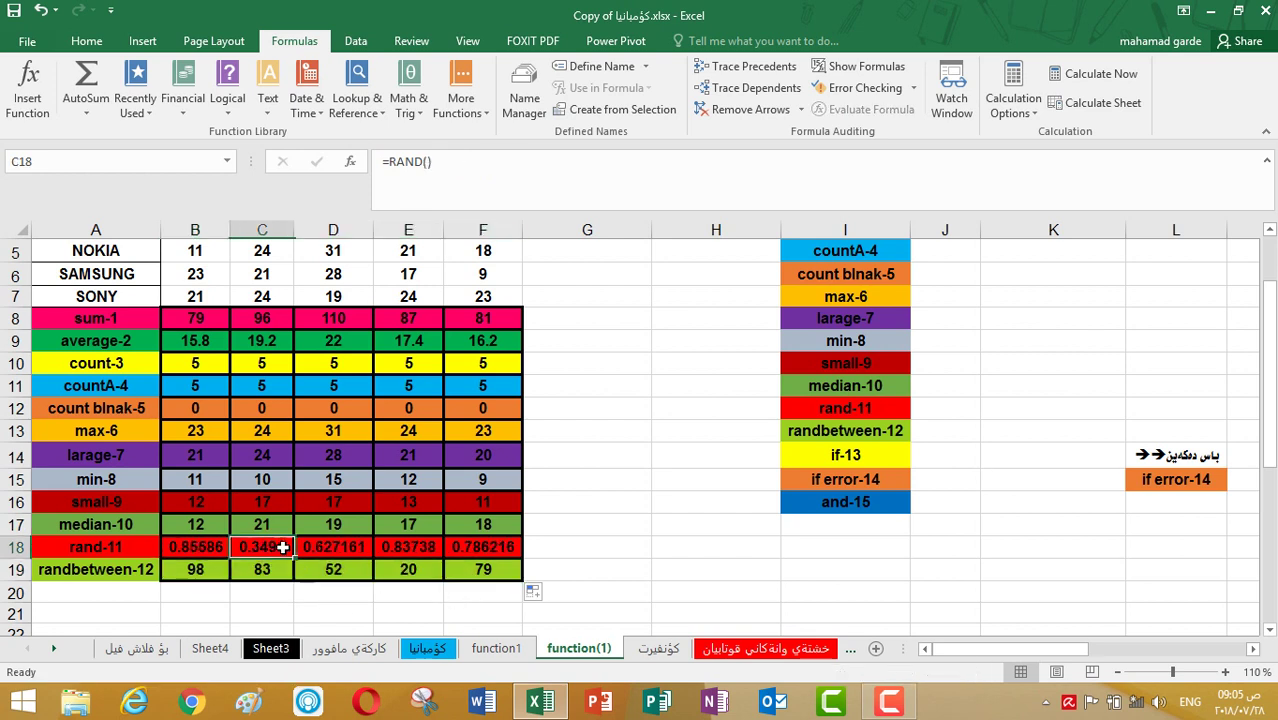
left_click(348, 550)
left_click(465, 541)
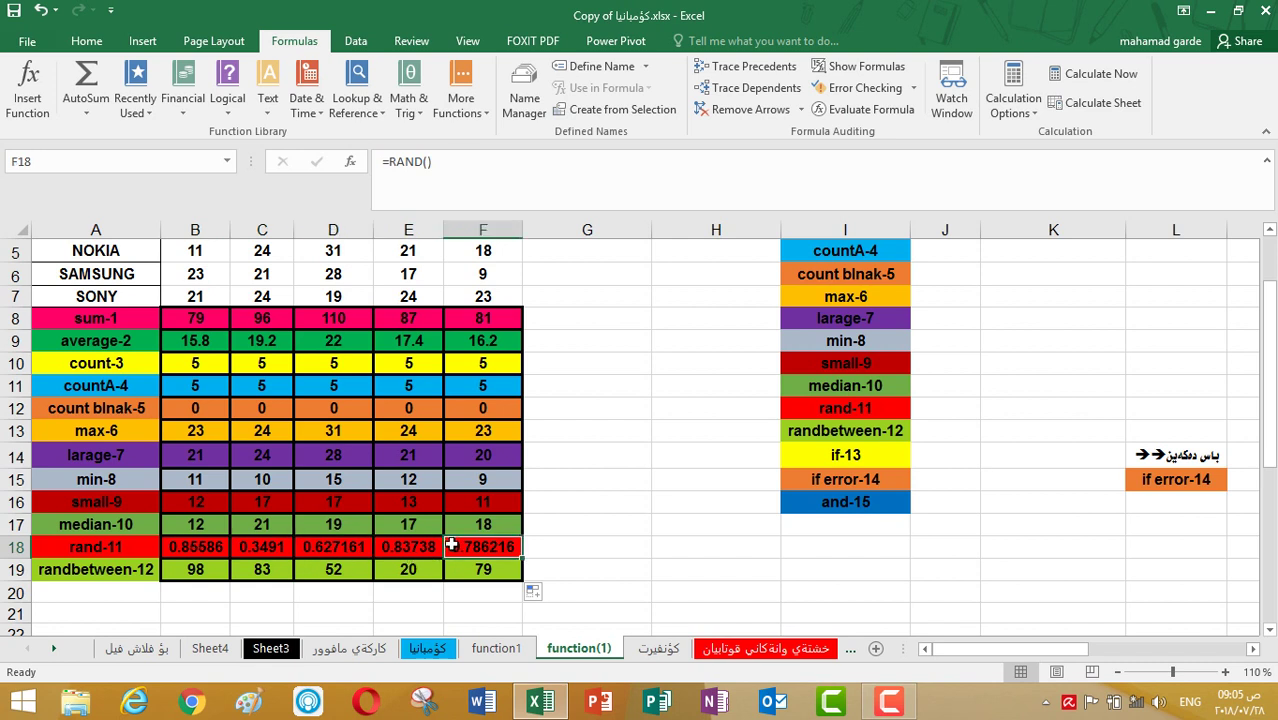
left_click(441, 543)
left_click(335, 552)
left_click(272, 568)
left_click(252, 547)
left_click(218, 552)
left_click(505, 547)
Examine the kindergarten admission table beside the if-13 label in columns M to P.
left_click_drag(1275, 400, 1273, 337)
left_click(1273, 337)
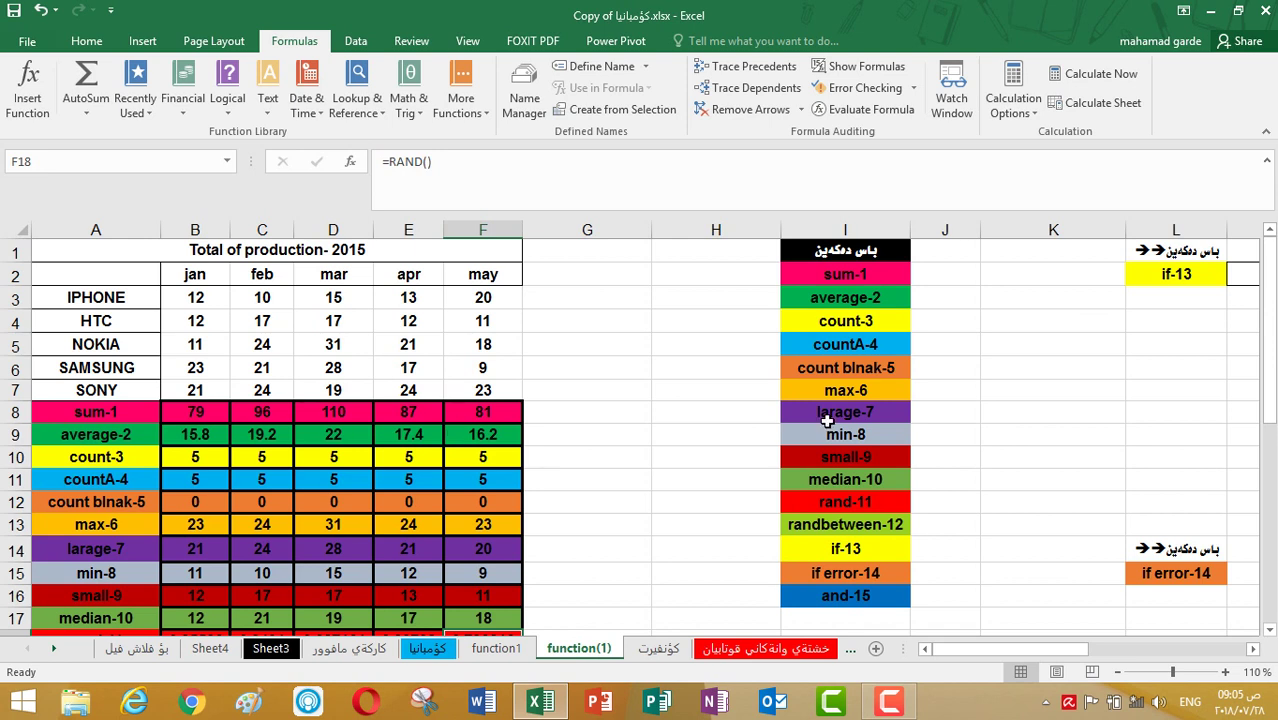
left_click_drag(1071, 655, 1195, 668)
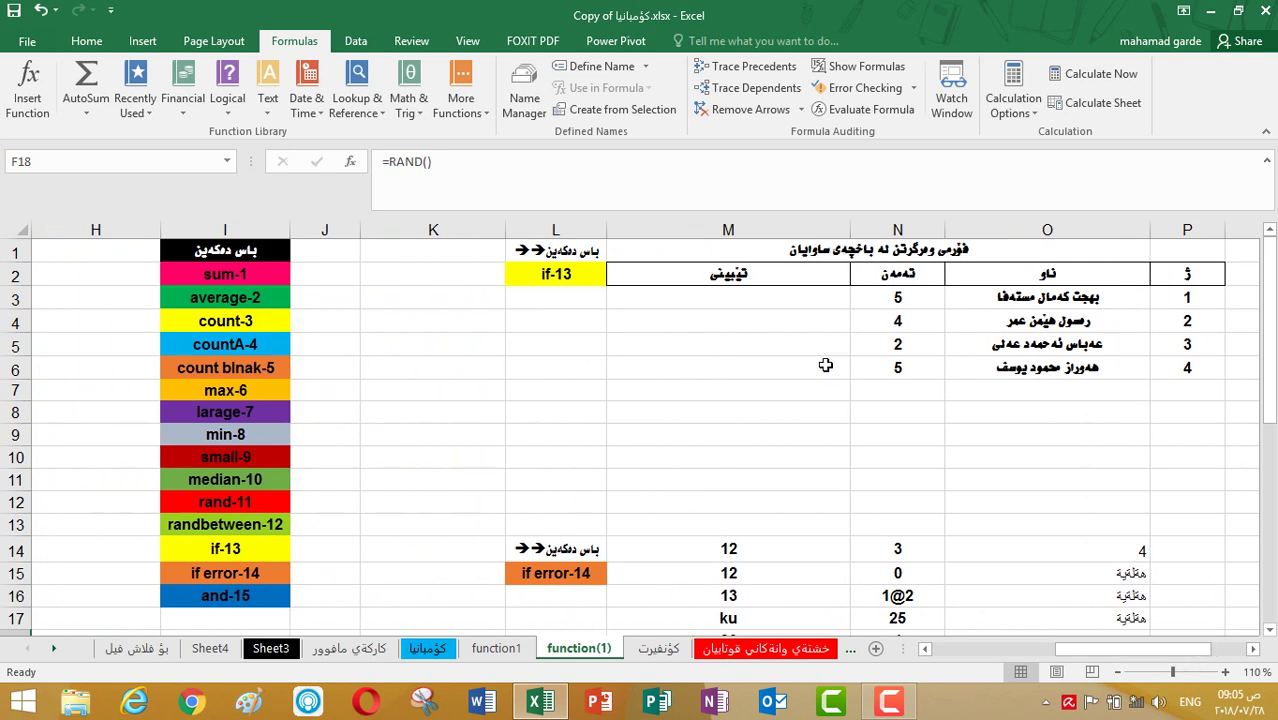
left_click(589, 294)
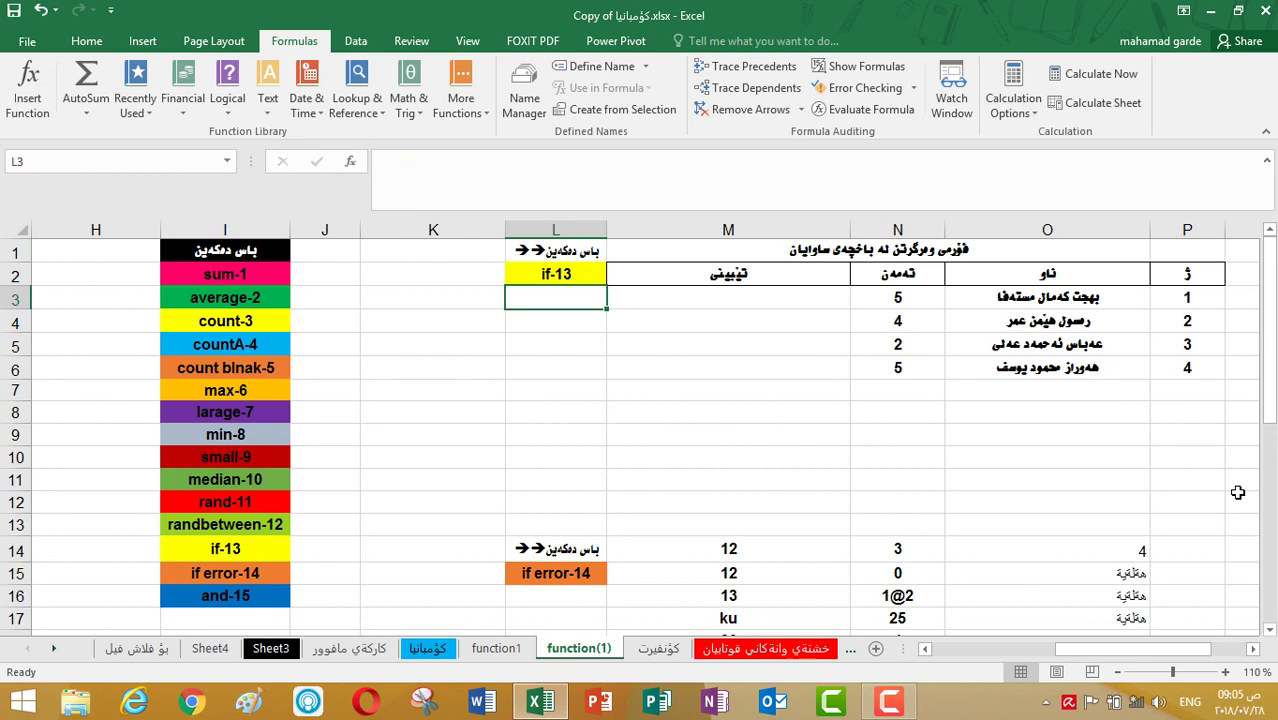
left_click(1254, 650)
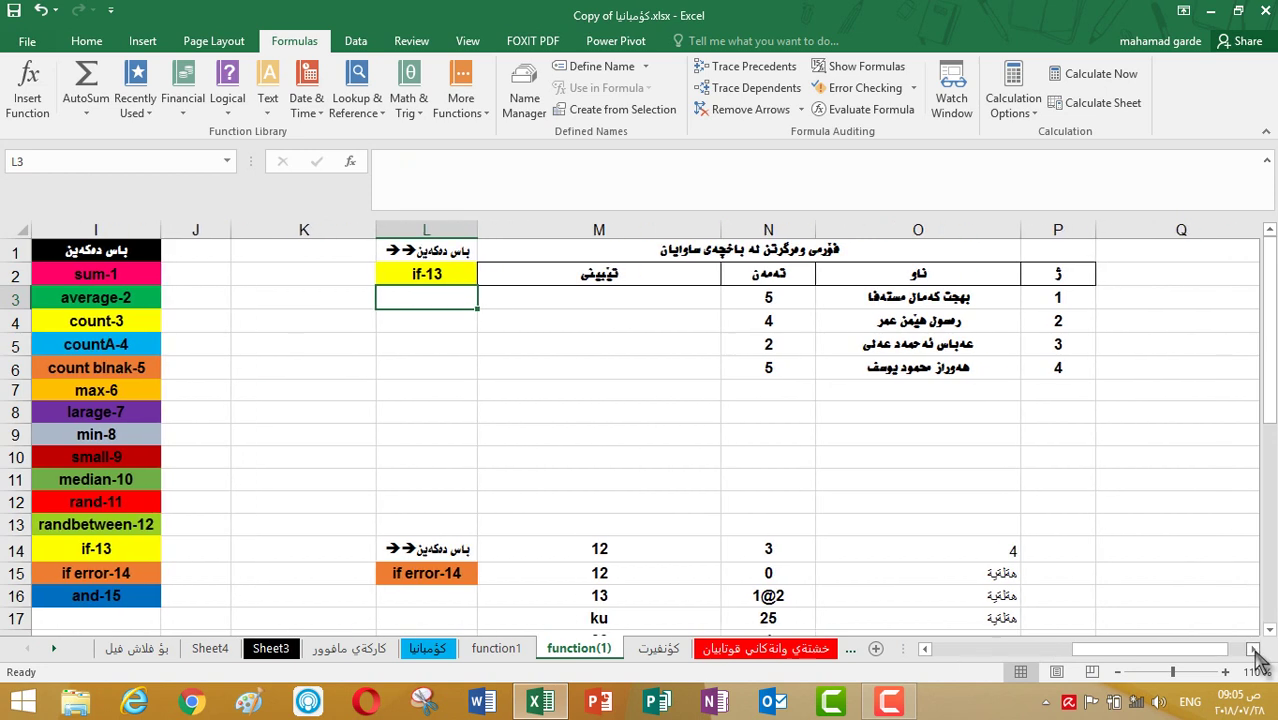
left_click(1254, 649)
left_click_drag(1272, 410, 1274, 398)
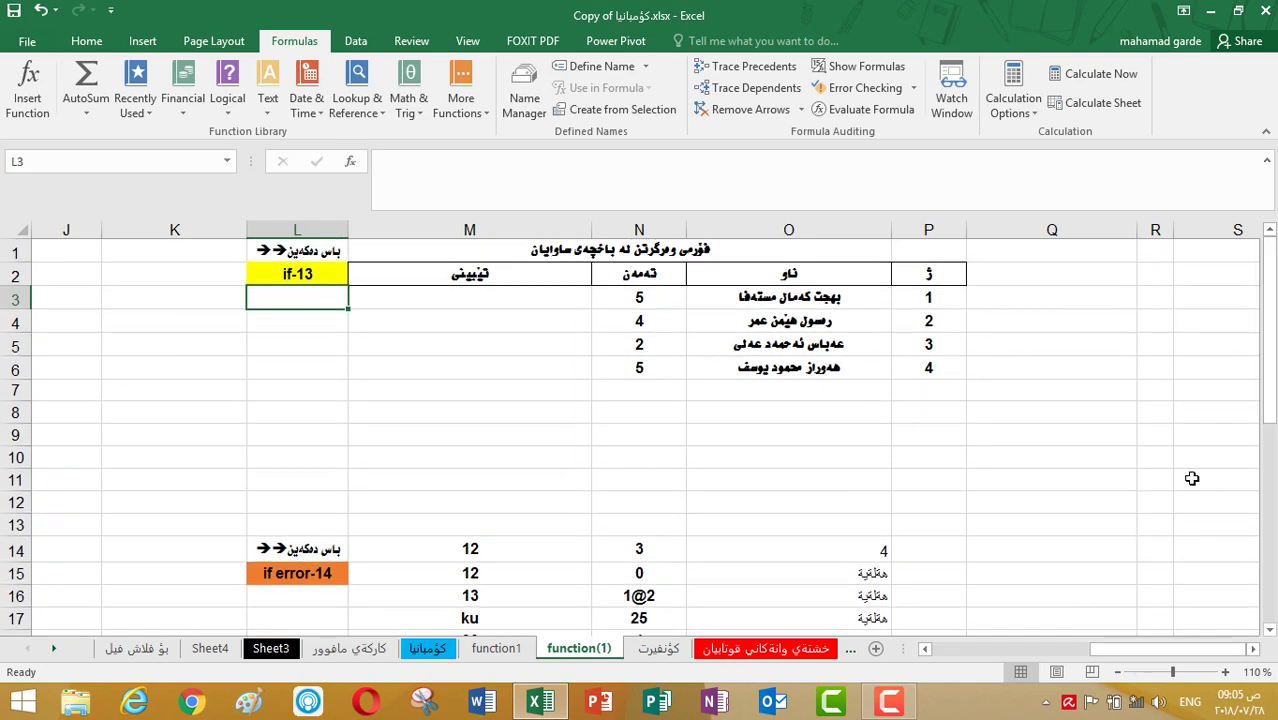
mouse_move(1273, 362)
left_mouse_down()
mouse_move(1274, 374)
mouse_move(1275, 337)
left_mouse_up()
left_click(525, 300)
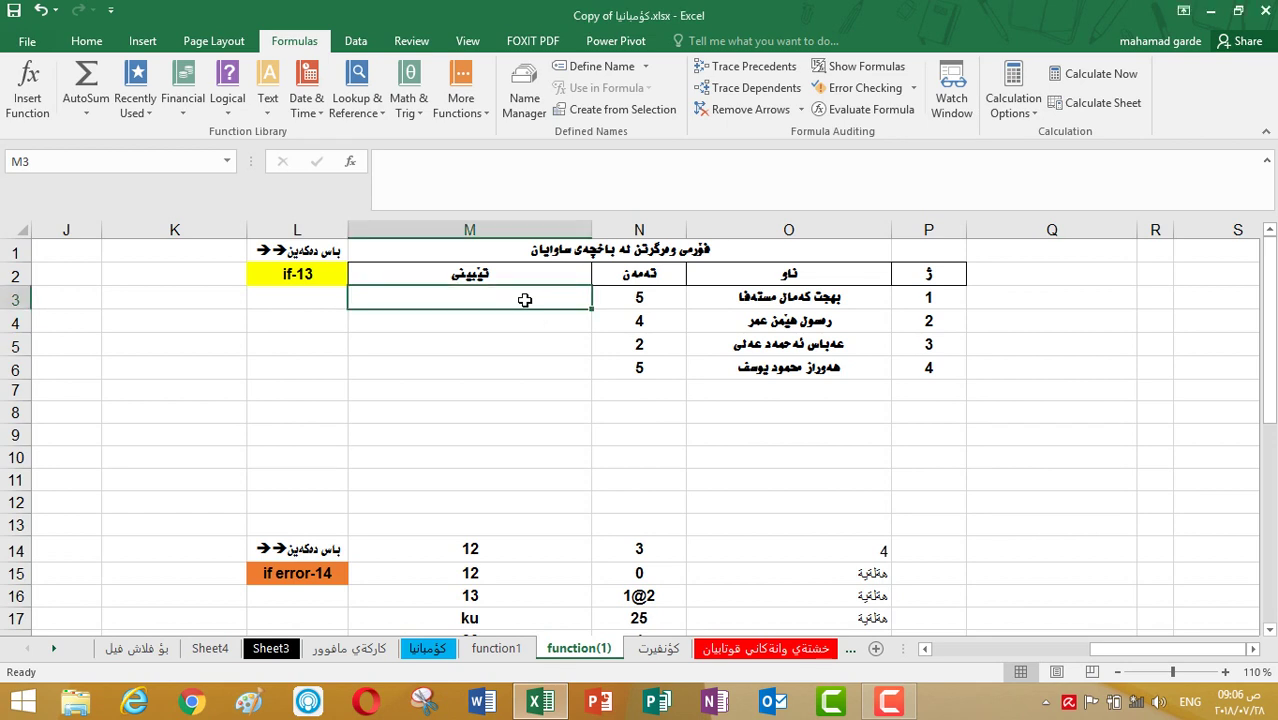
type("=")
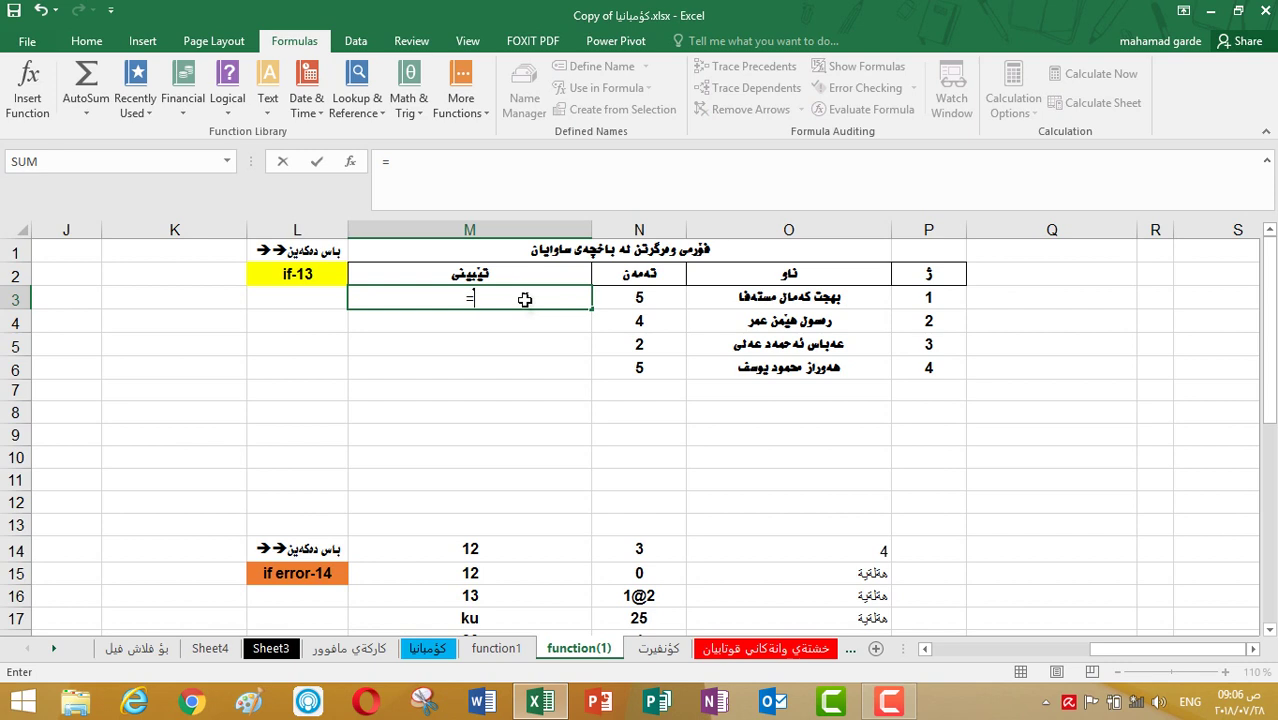
type("if")
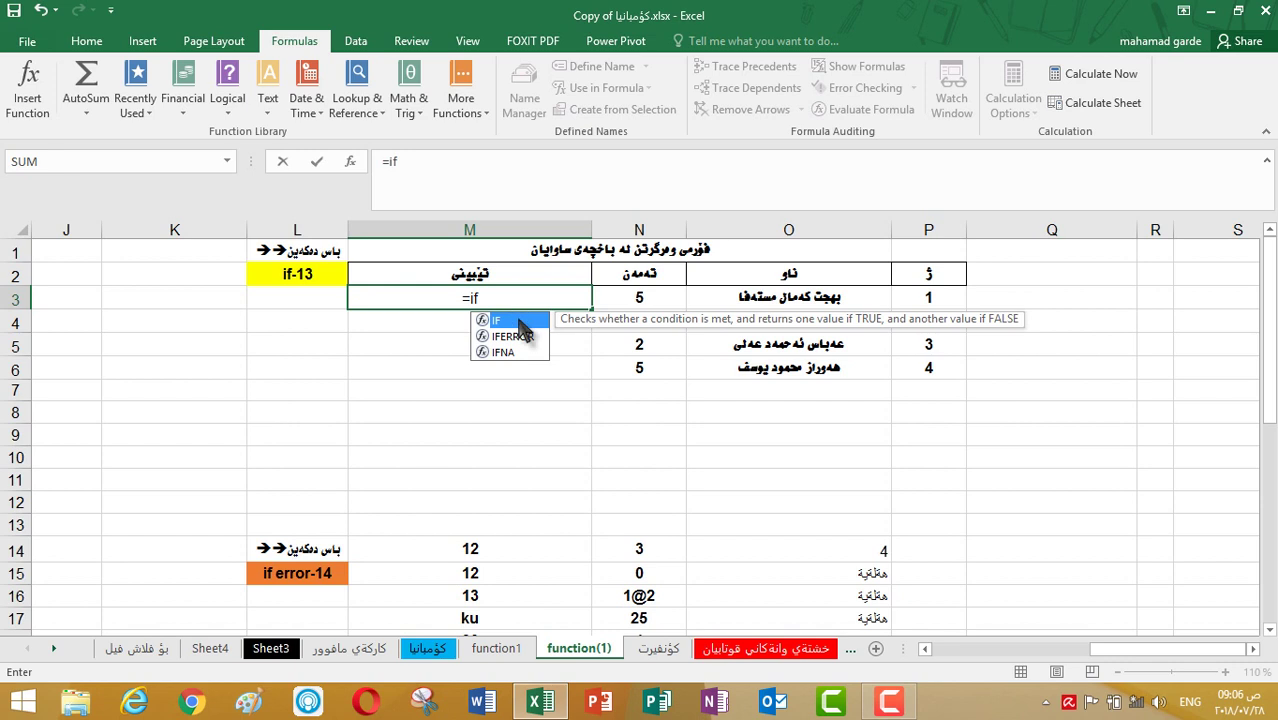
double_click(517, 321)
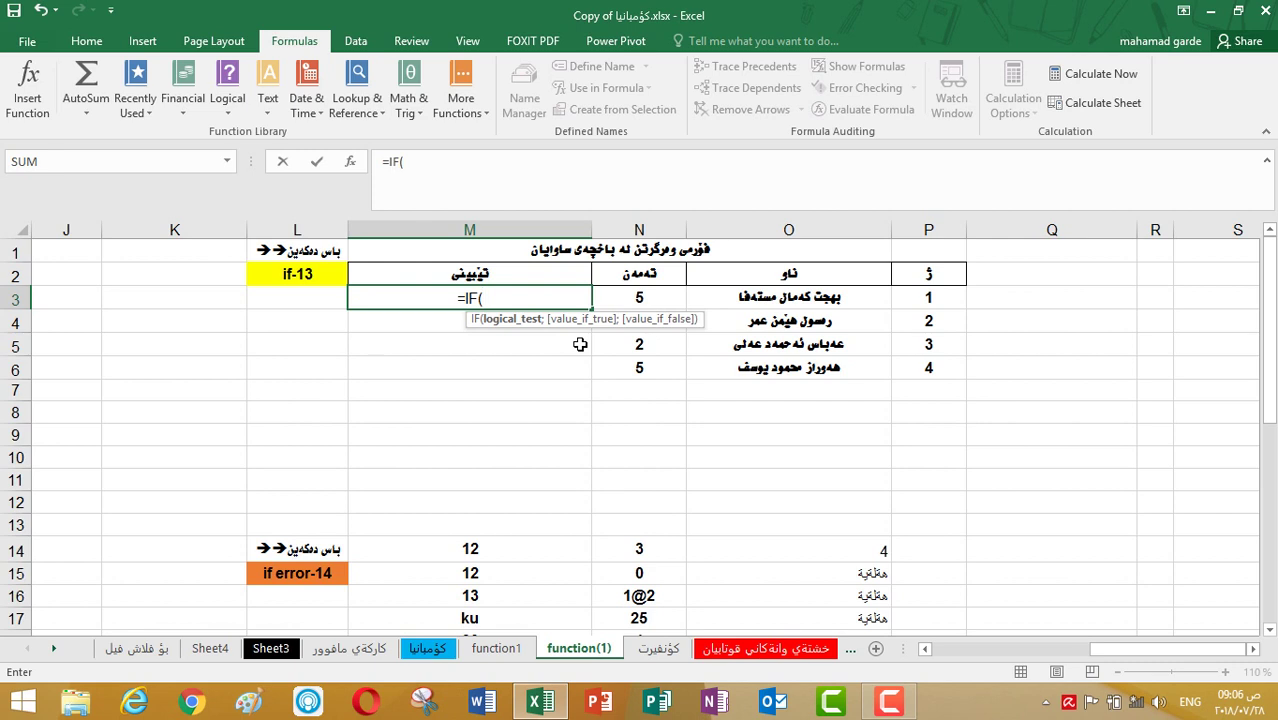
left_click(648, 371)
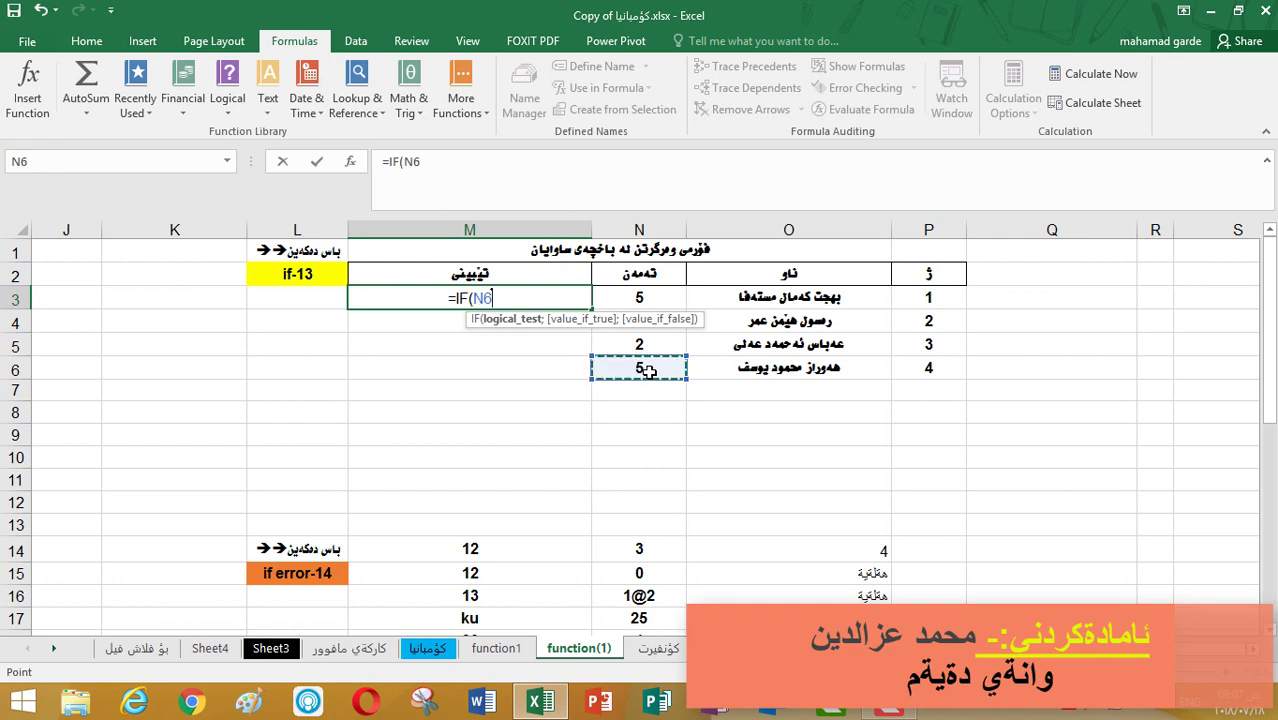
key("BackSpace")
key("BackSpace")
key("BackSpace")
key("BackSpace")
key("BackSpace")
key("BackSpace")
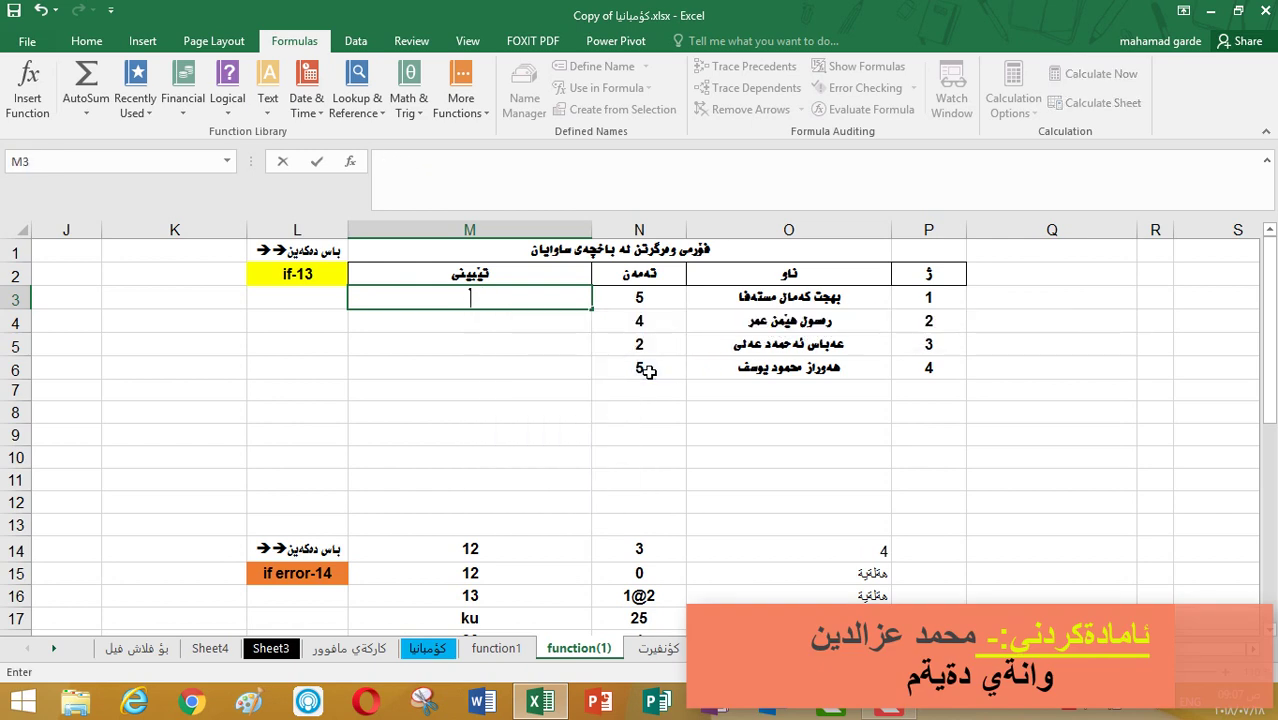
left_click(562, 367)
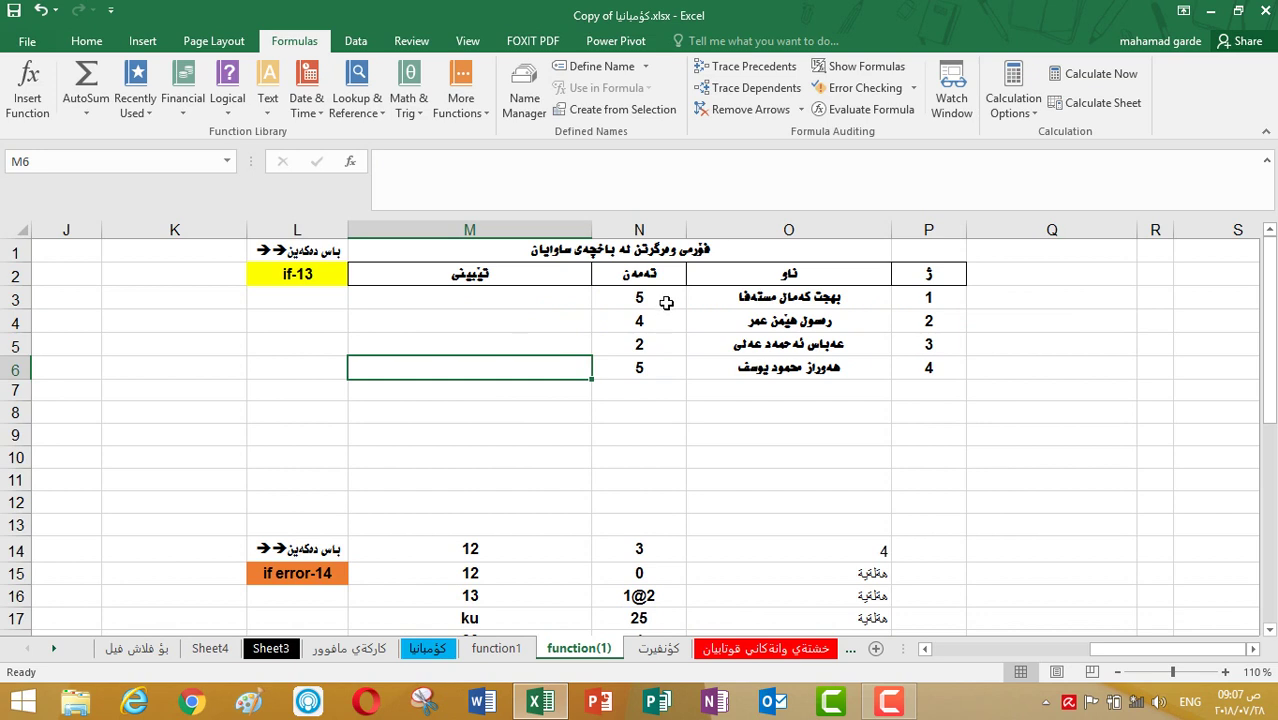
Set the ages in N4 to 3 and N6 to 4, and add an age of 5 in N7.
left_click(669, 296)
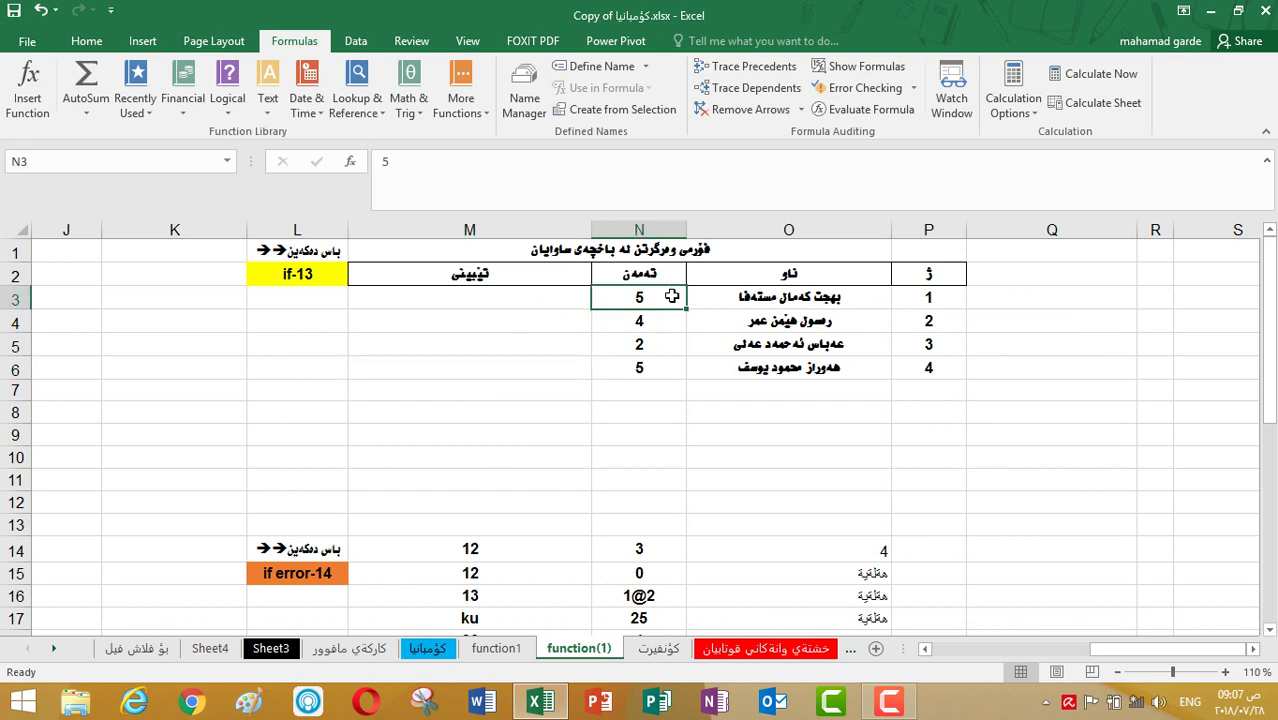
left_click(658, 325)
type("3")
key("Return")
key("Return")
type("4")
key("Return")
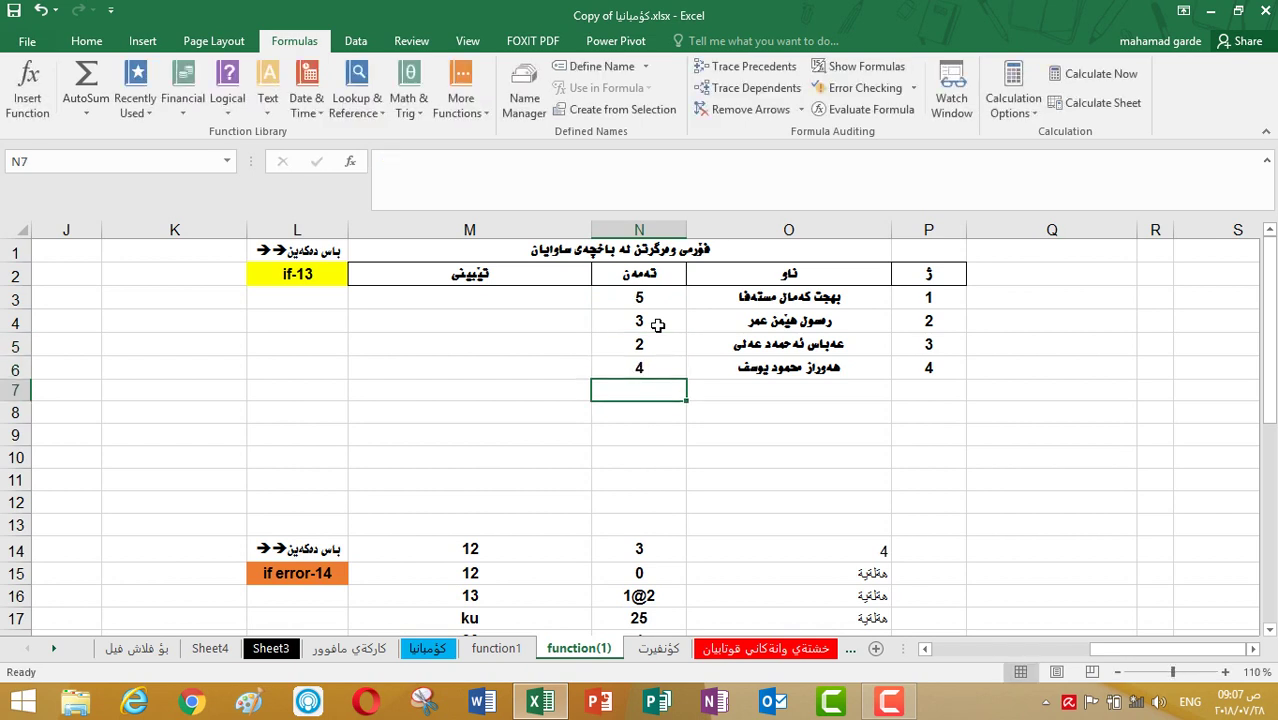
type("5")
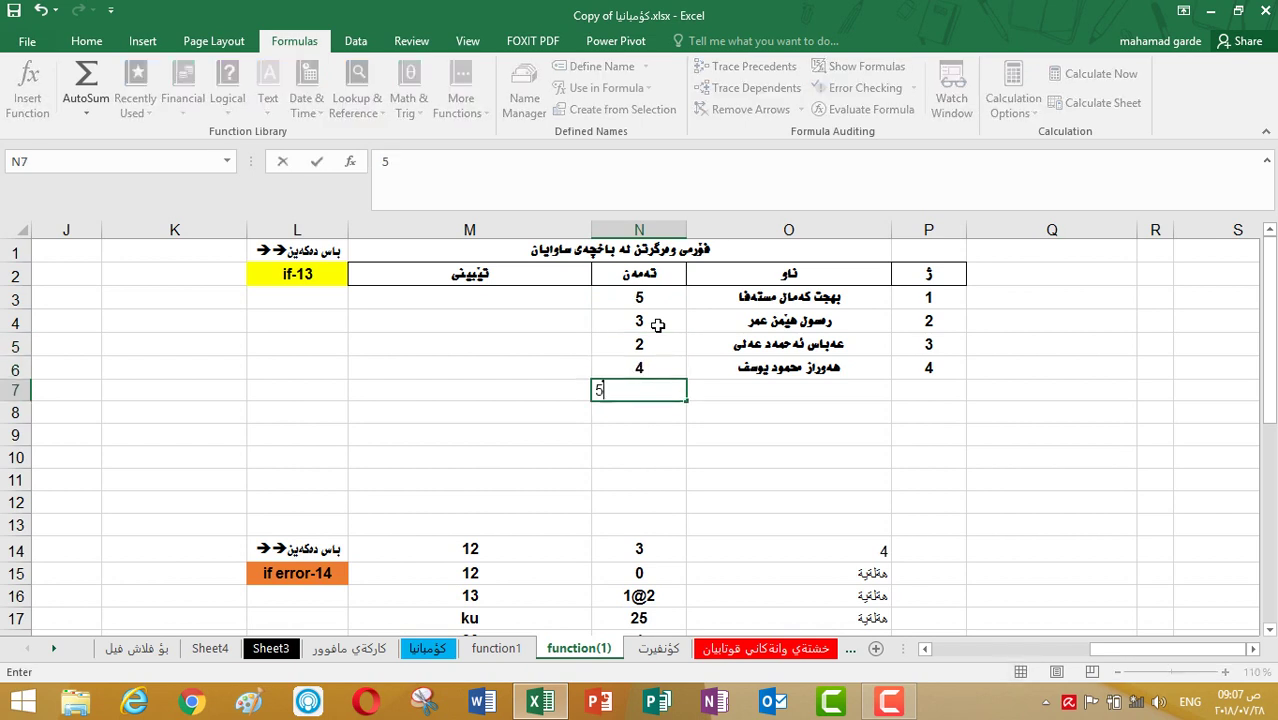
key("Return")
Extend the row numbering in column P from P6 to P7 as a series, giving 5.
left_click(769, 386)
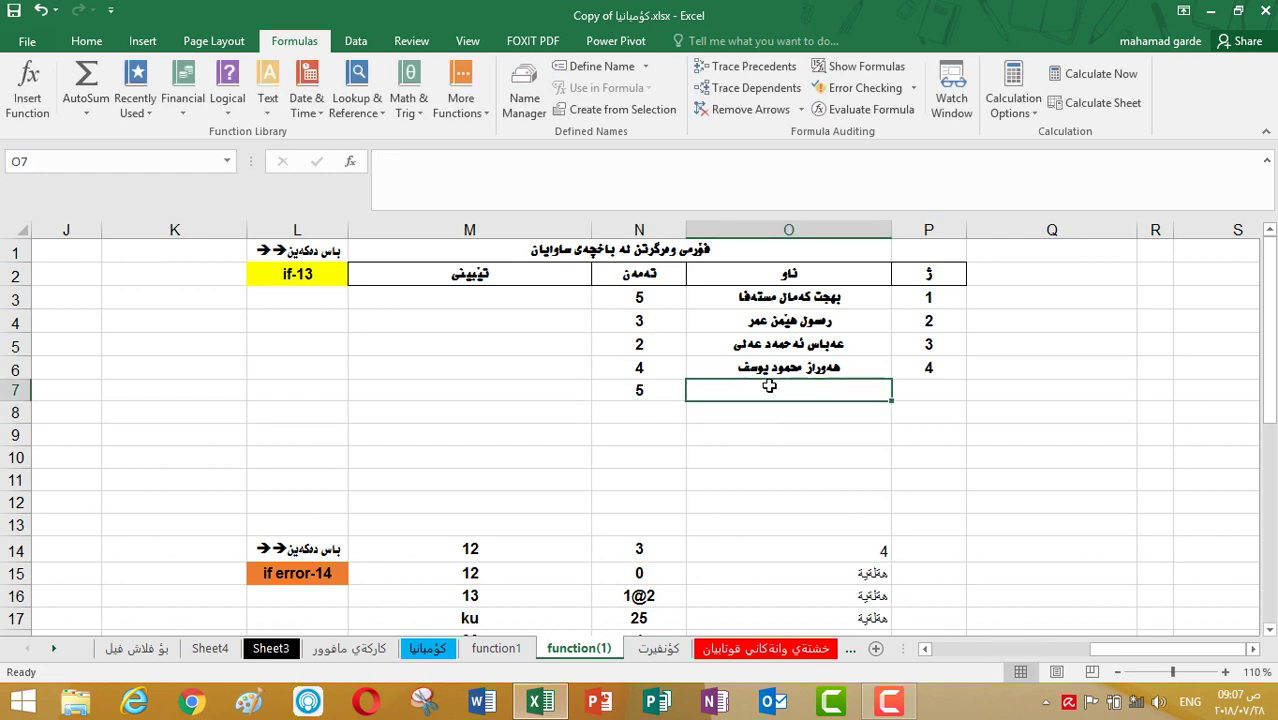
left_click(930, 390)
left_click(930, 368)
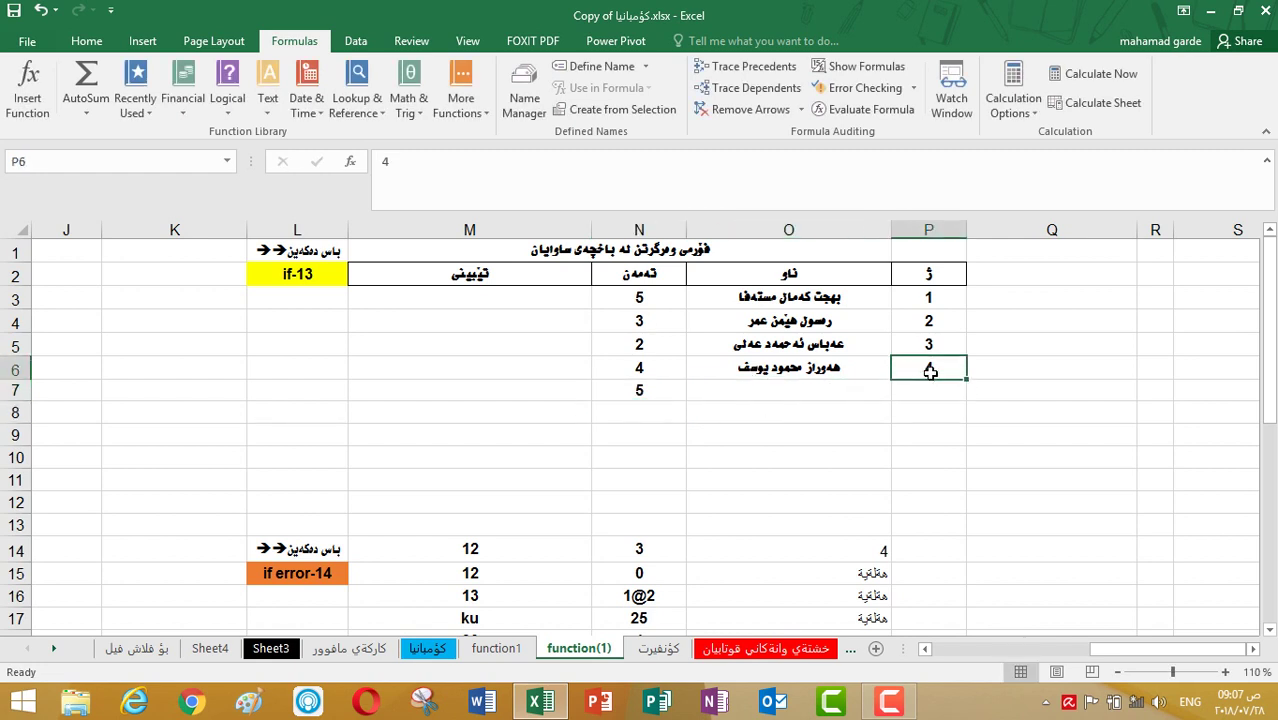
left_click_drag(967, 379, 966, 400)
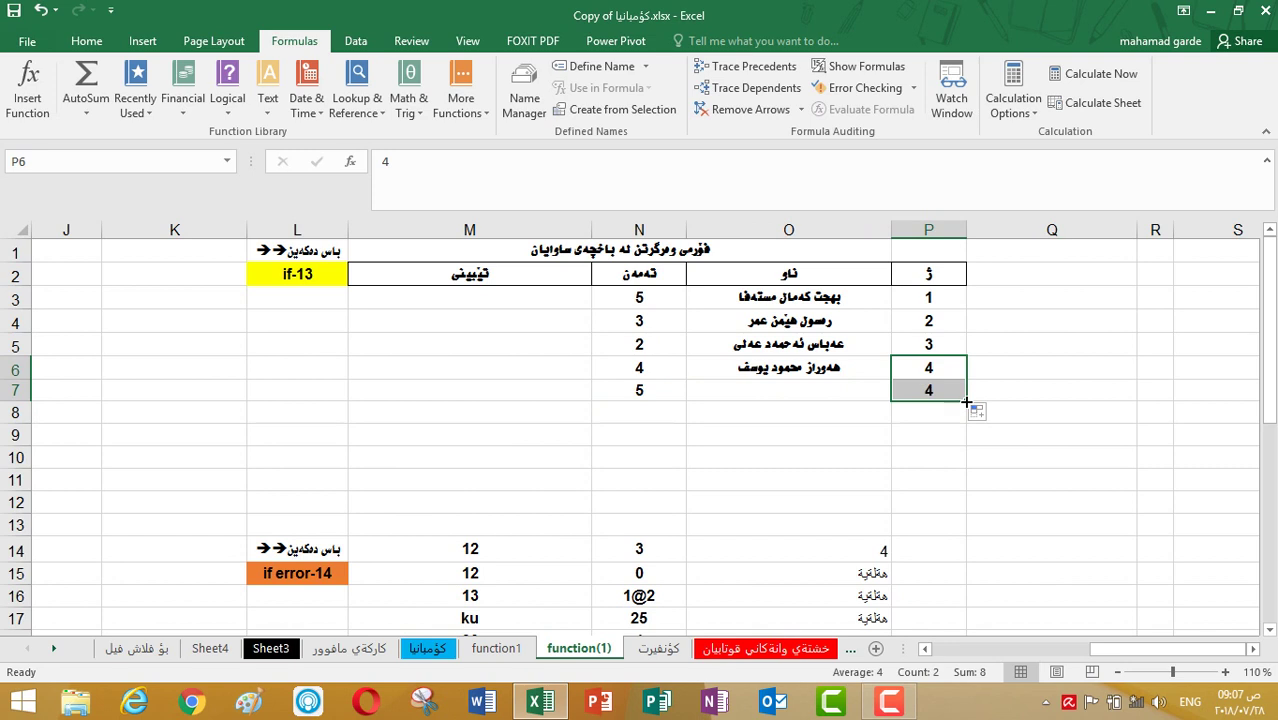
left_click(979, 413)
left_click(1015, 457)
left_click(765, 365)
Start an IF formula in M3 with the logical test N3>=2, followed by a semicolon.
left_click(560, 296)
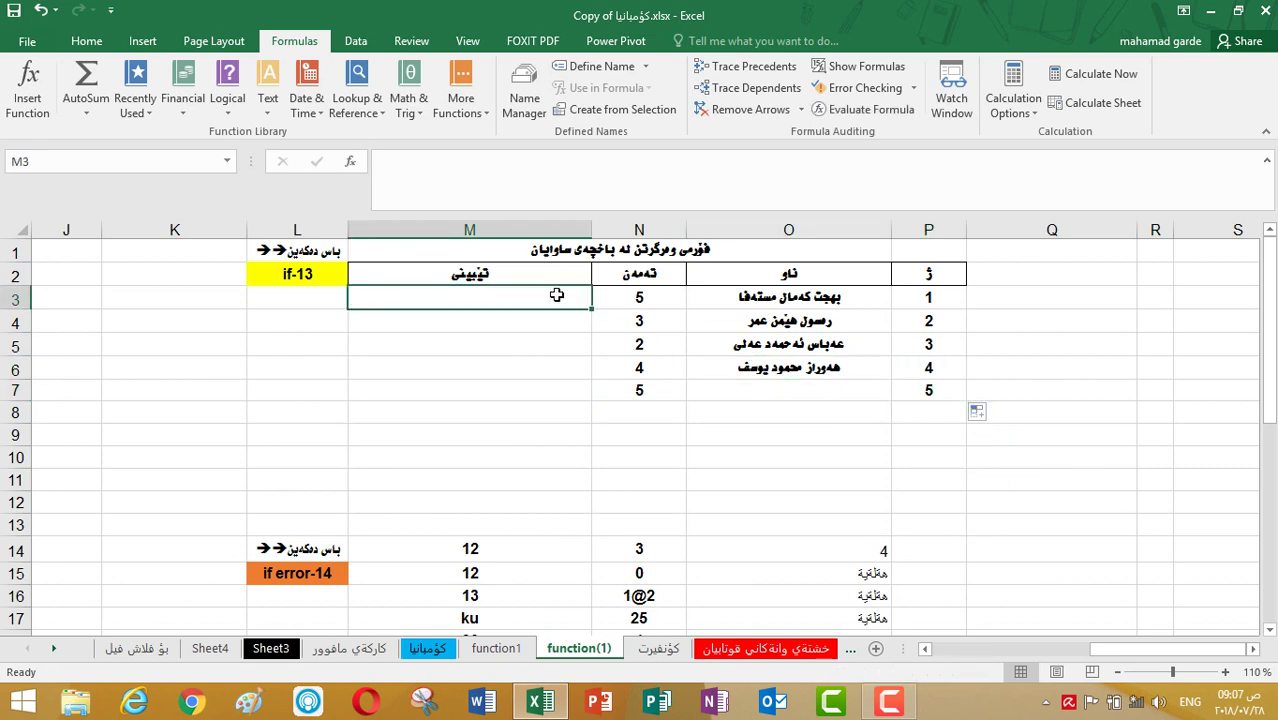
type("=")
type("IF(")
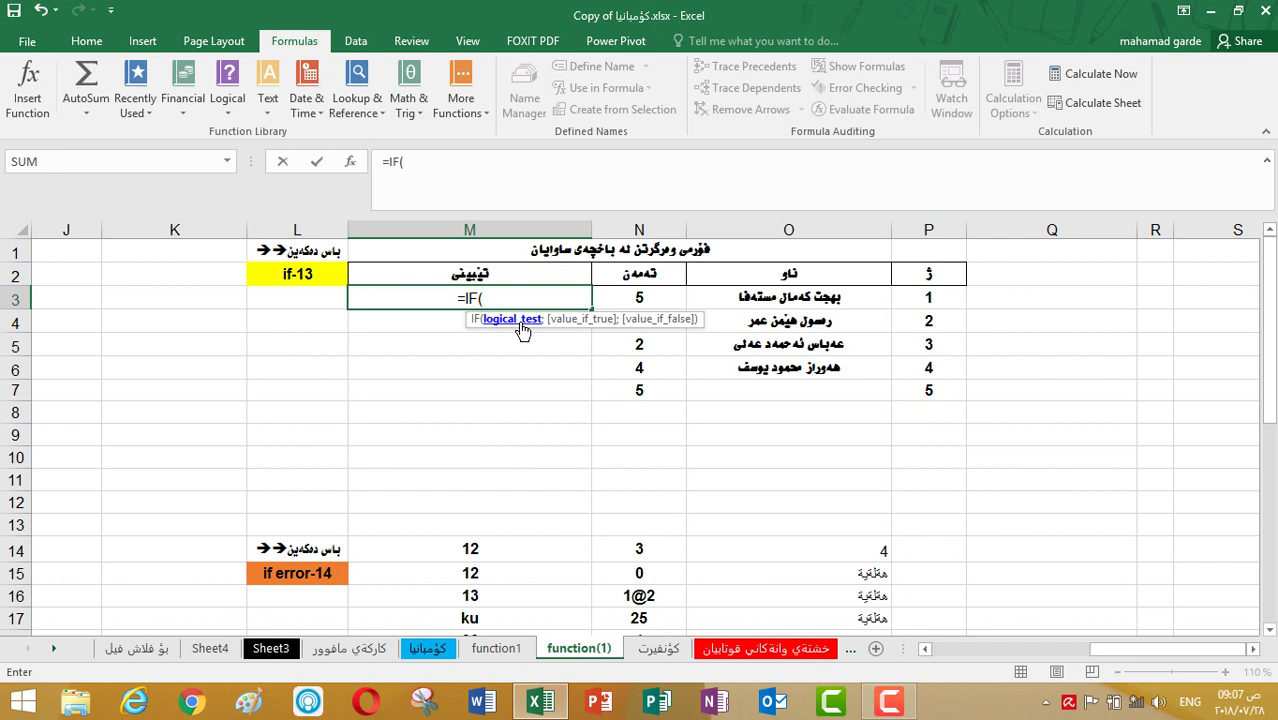
left_click(633, 299)
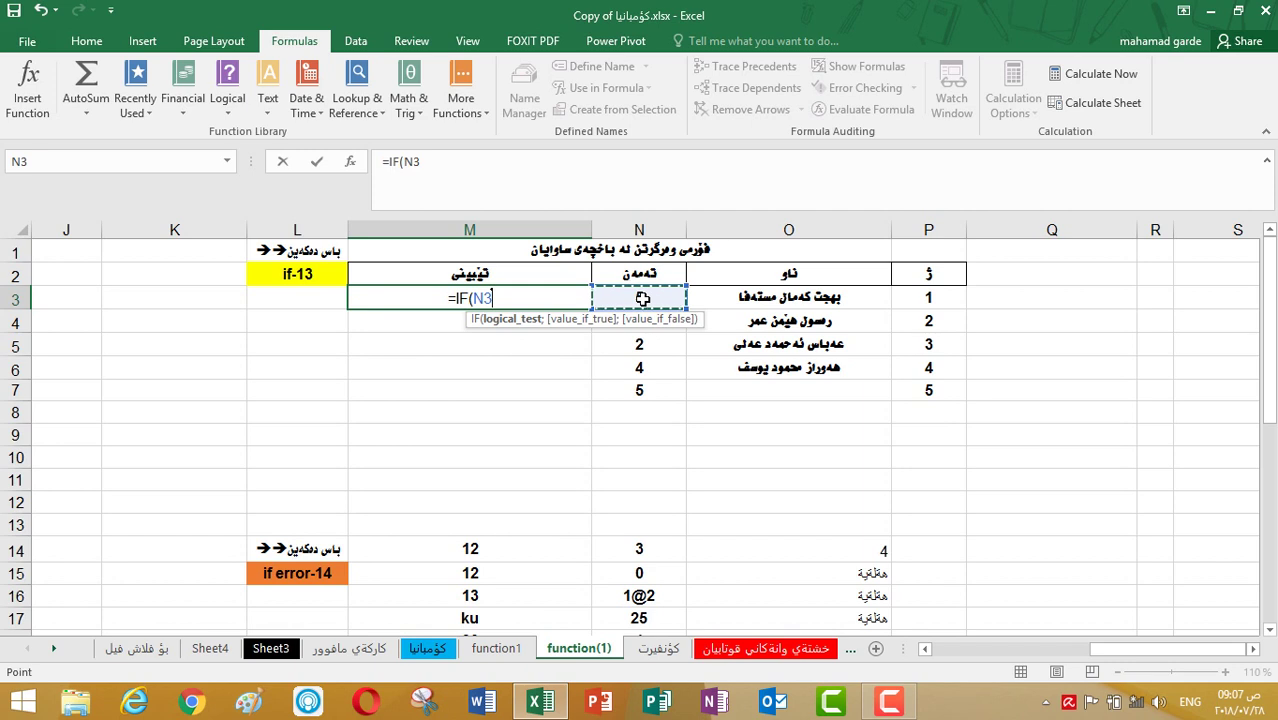
key("F8")
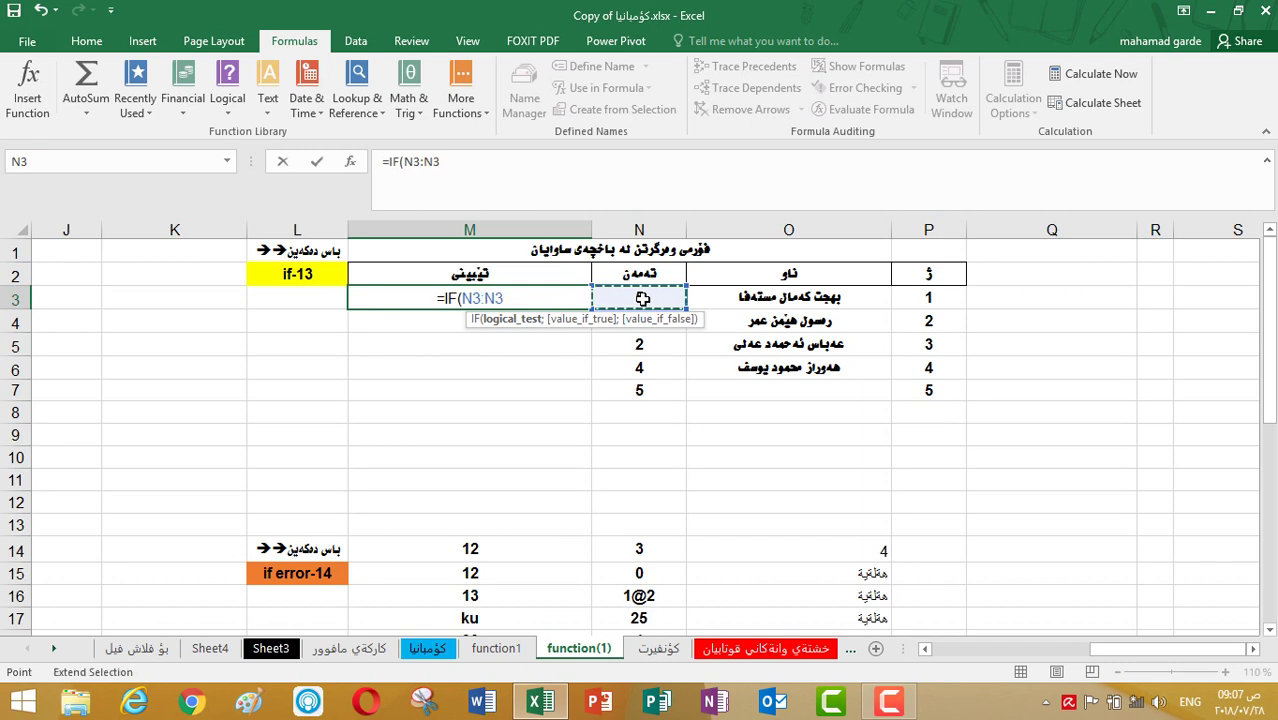
key("BackSpace")
key("BackSpace")
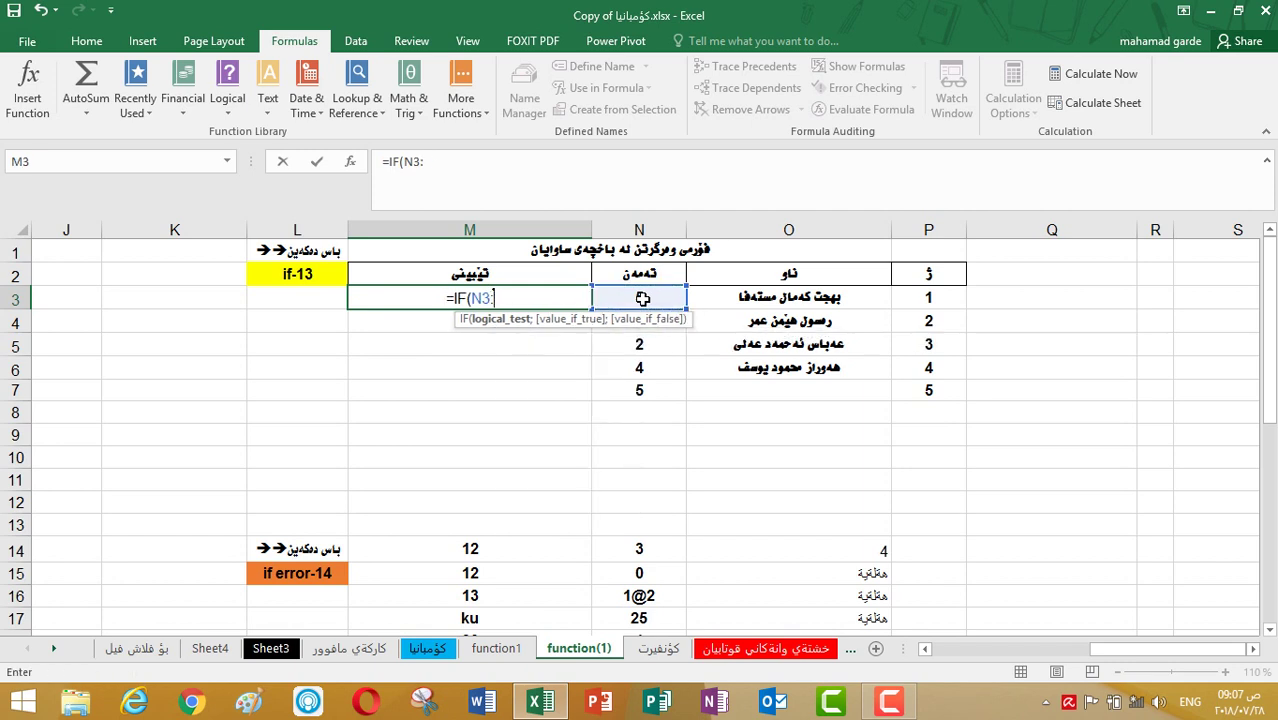
key("BackSpace")
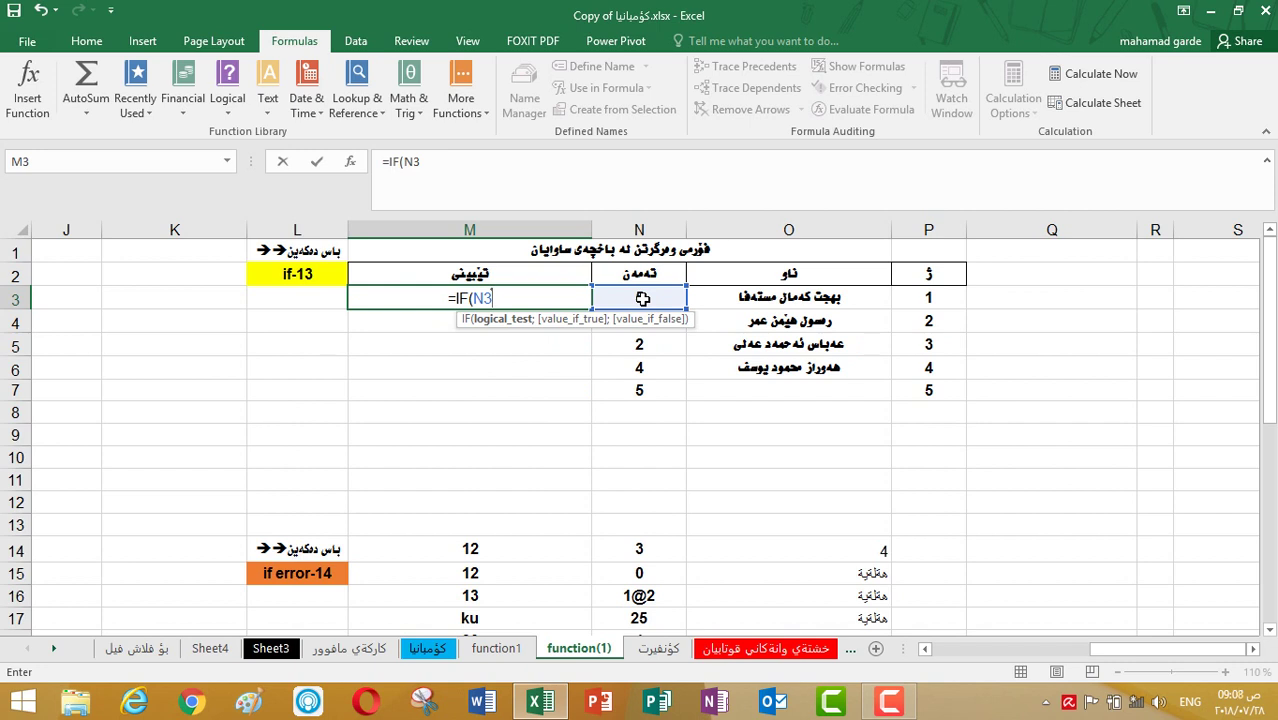
type(">")
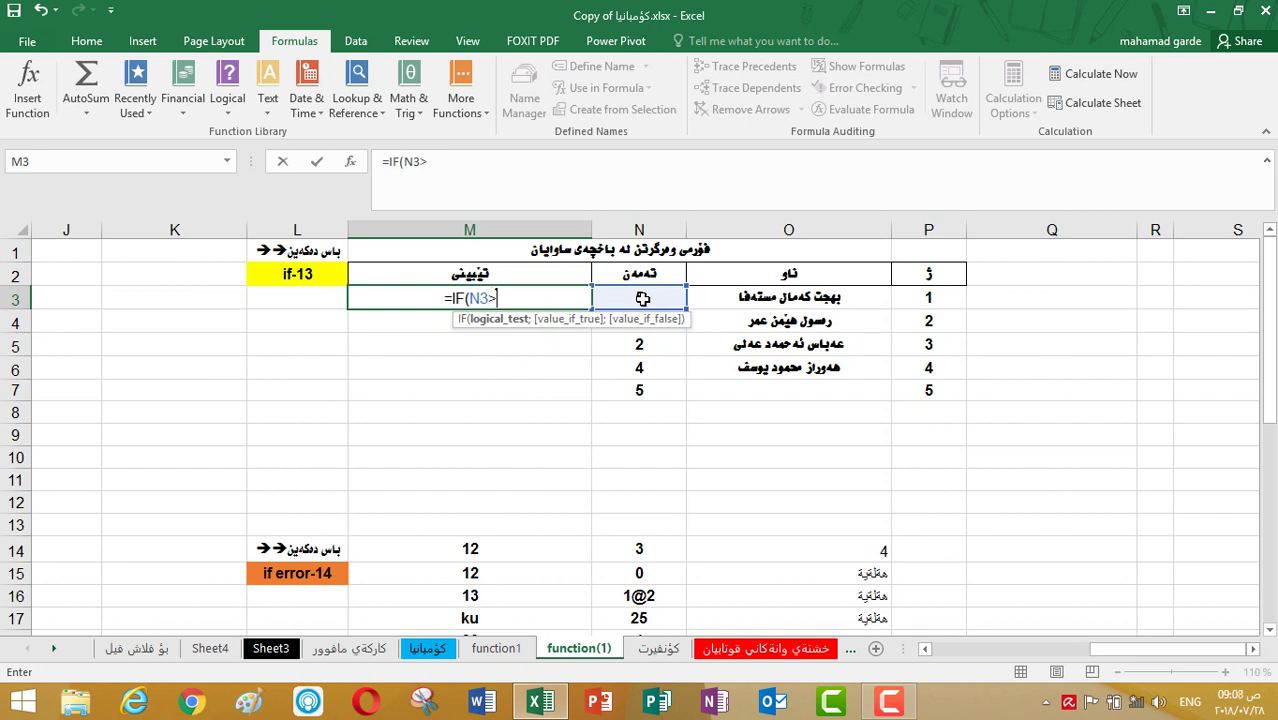
type("=")
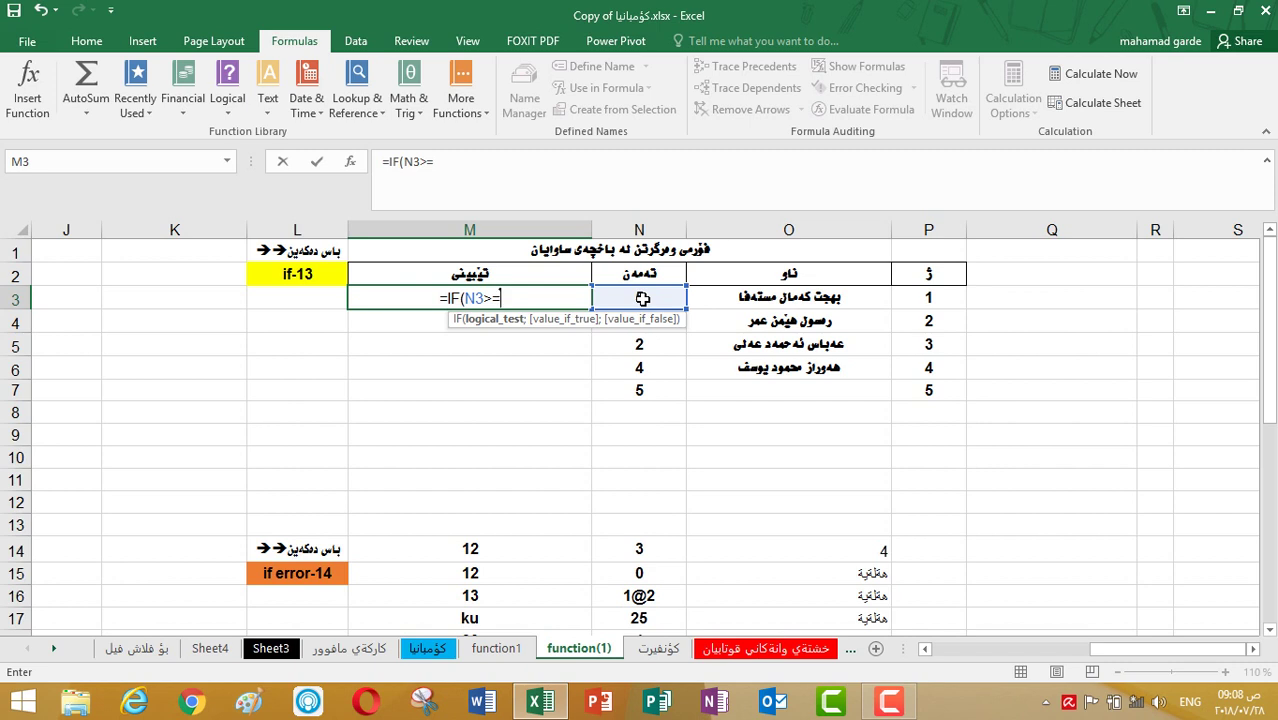
type("2")
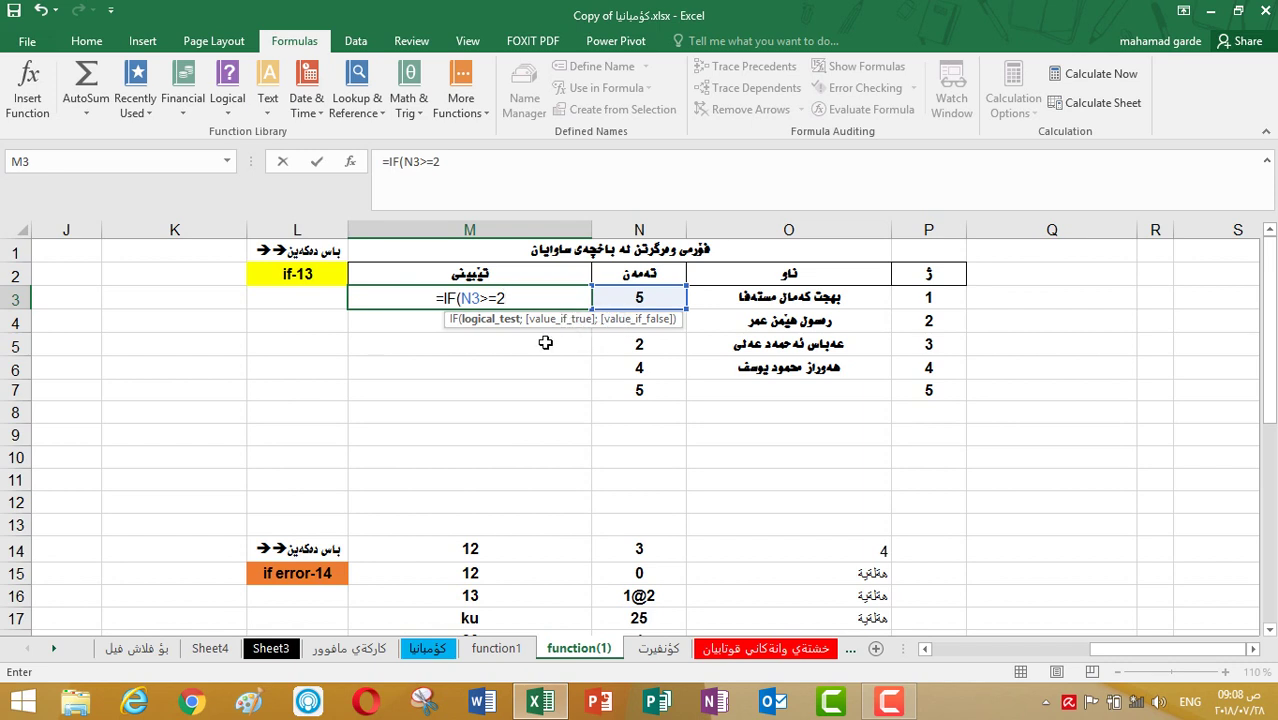
type(";")
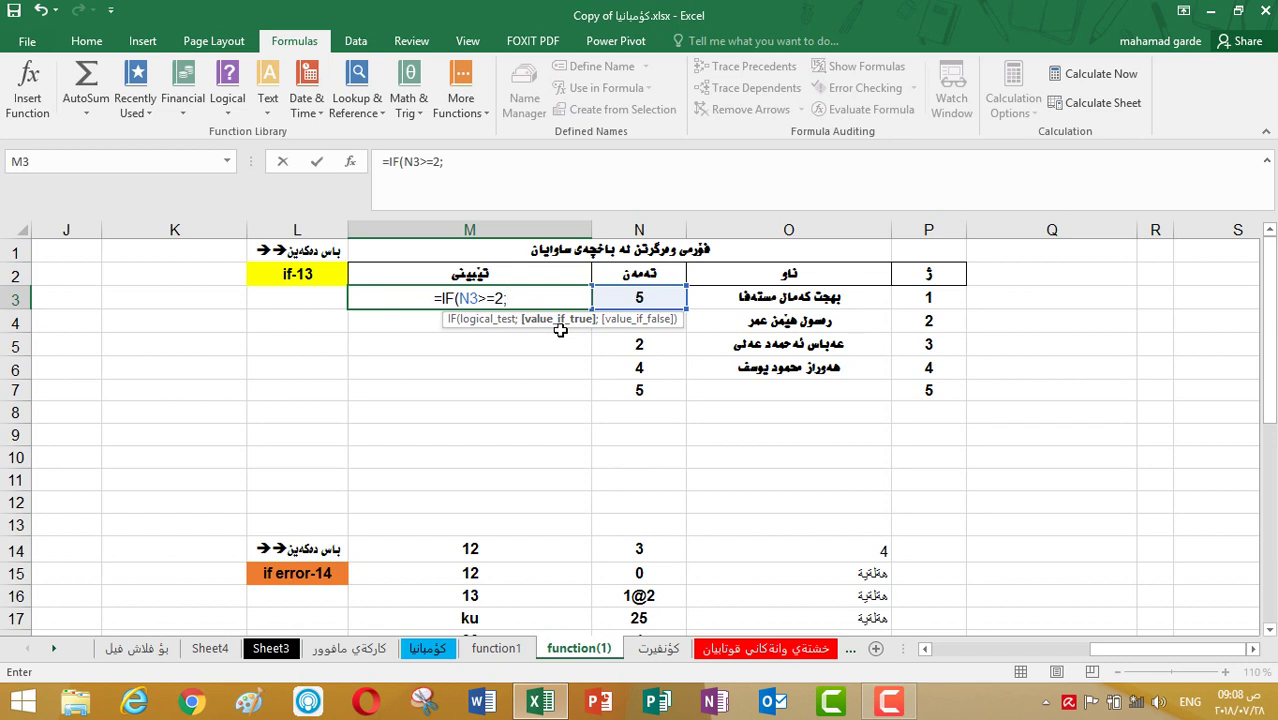
Enter ("وةربكيريت") as the IF formula's value if true, followed by a semicolon and an opening parenthesis.
type("(")
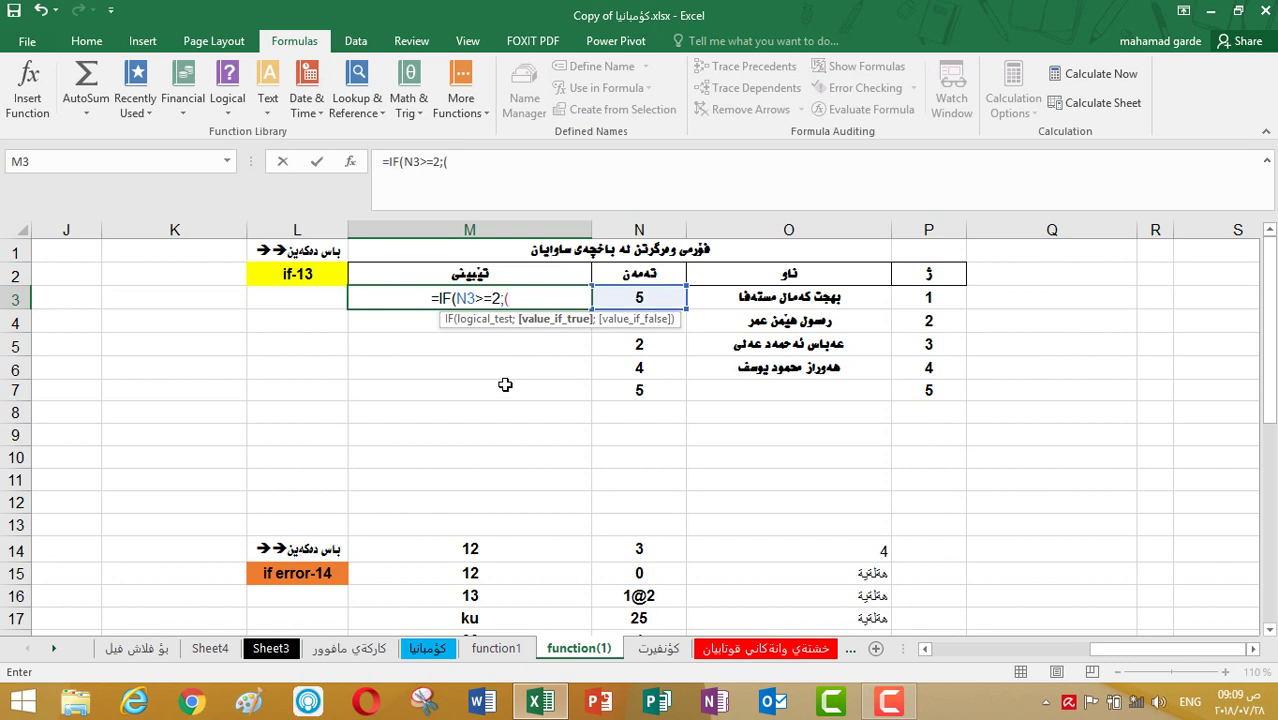
type("\"")
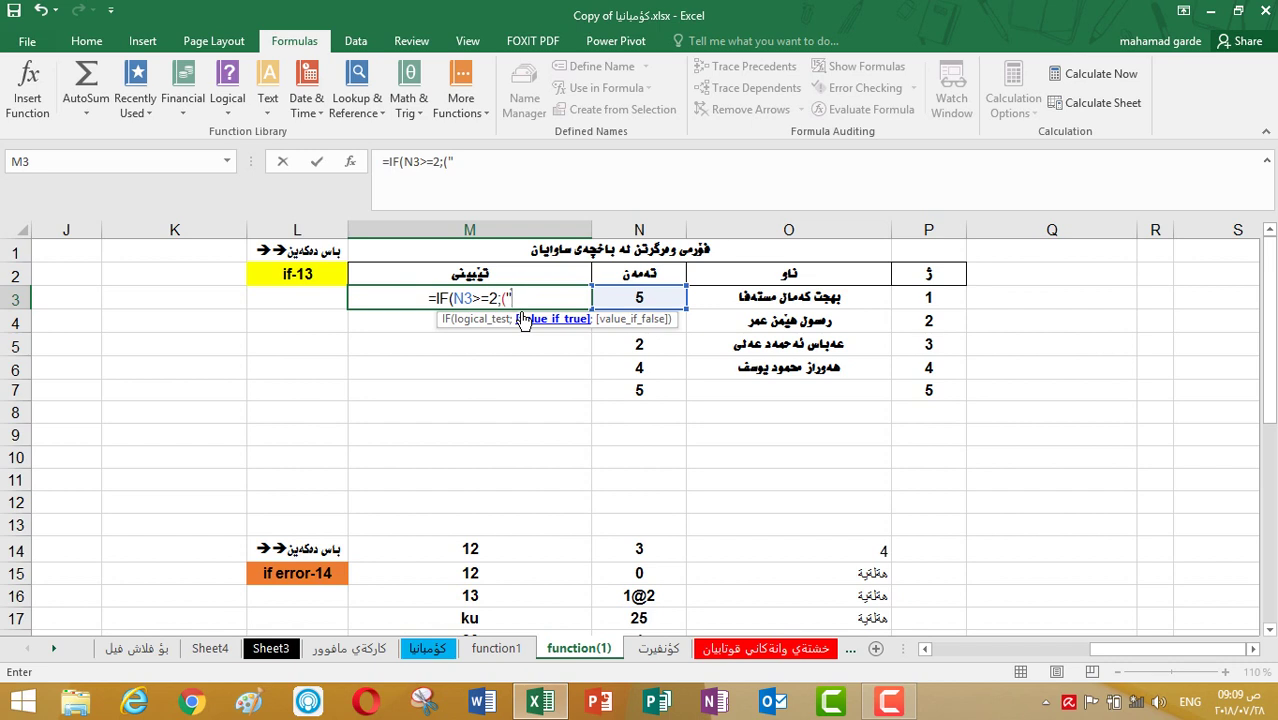
type(",")
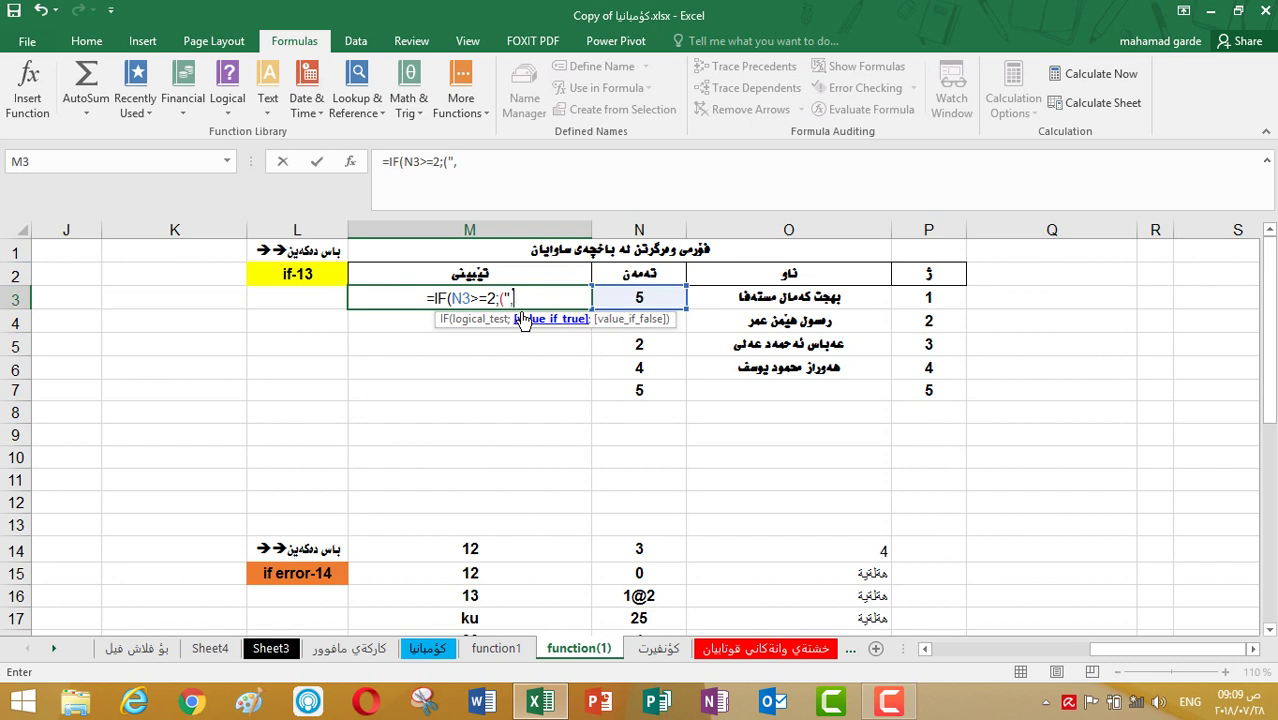
key("BackSpace")
key("alt+shift")
type("وتر")
type("گیر")
type("یت")
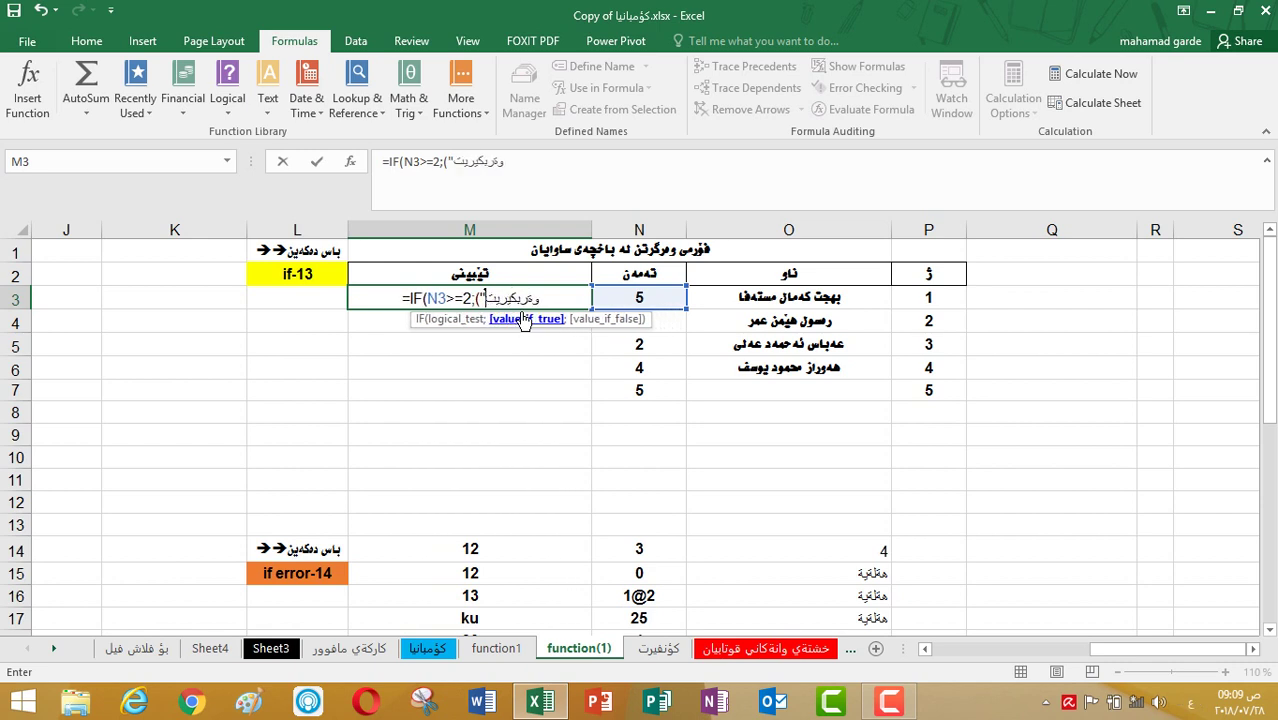
left_click(540, 299)
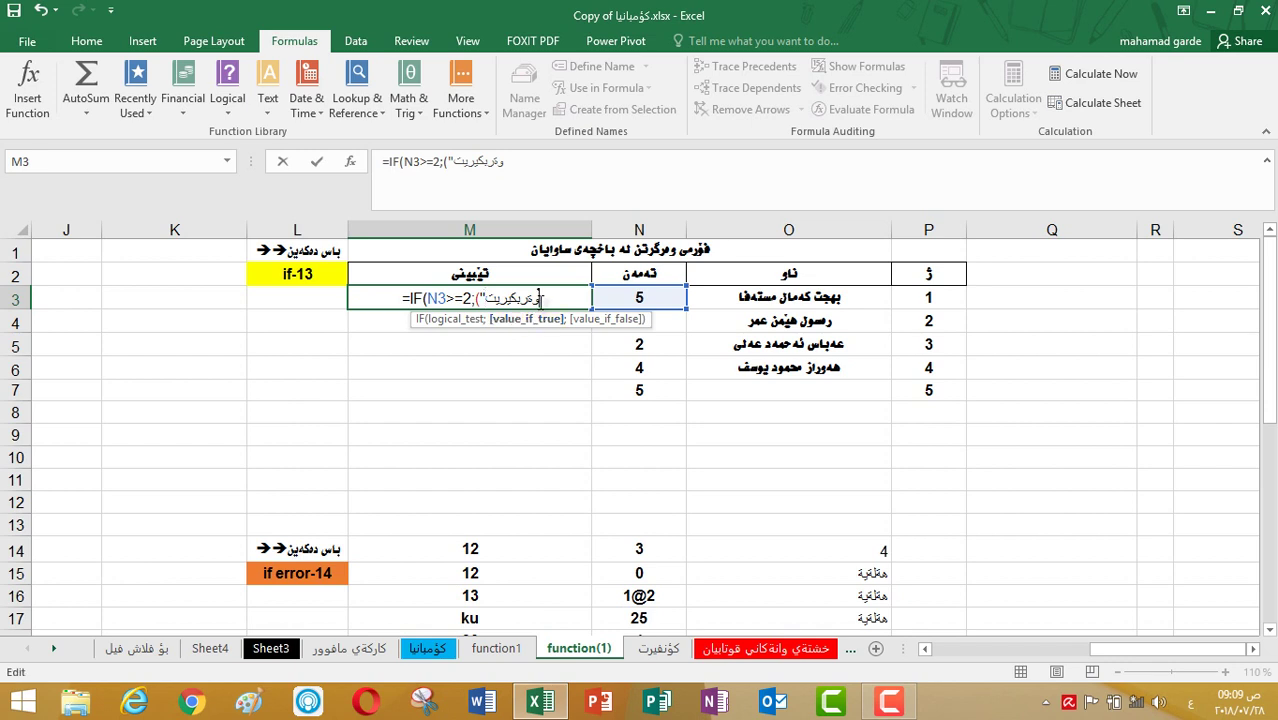
type("\"")
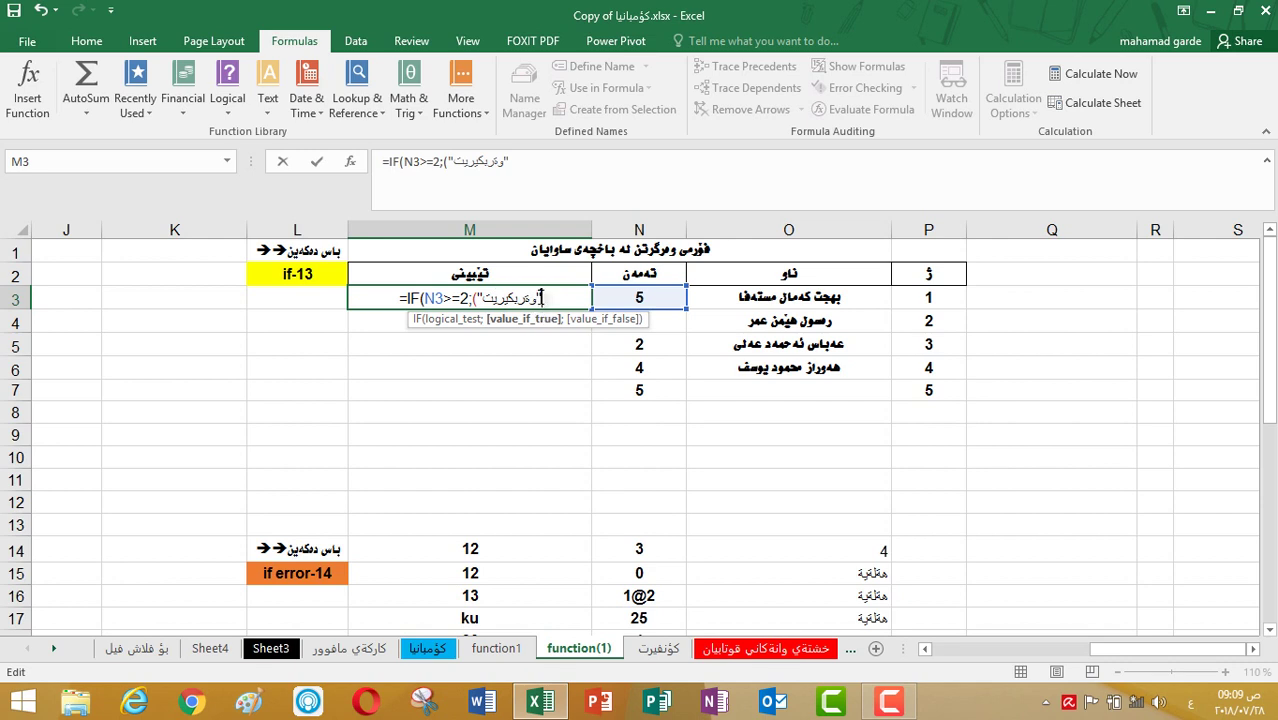
left_click(490, 298)
key("End")
type(")")
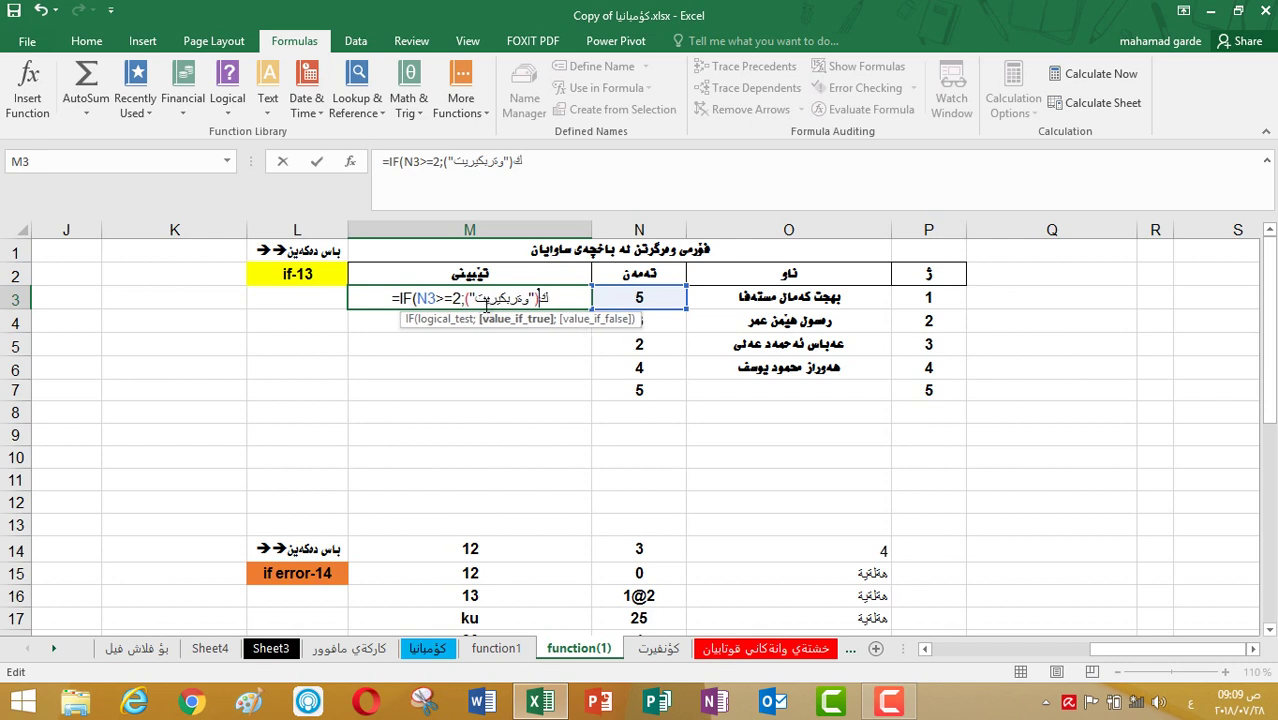
key("alt+shift")
type(";")
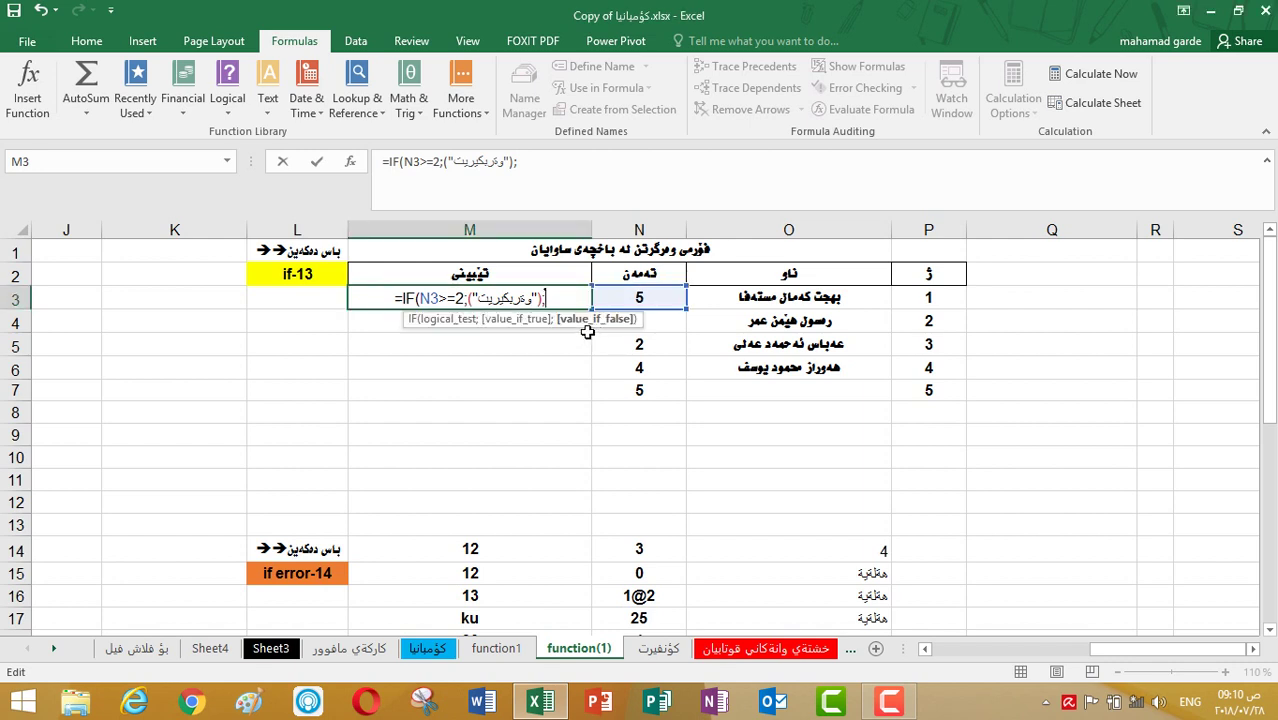
type("(")
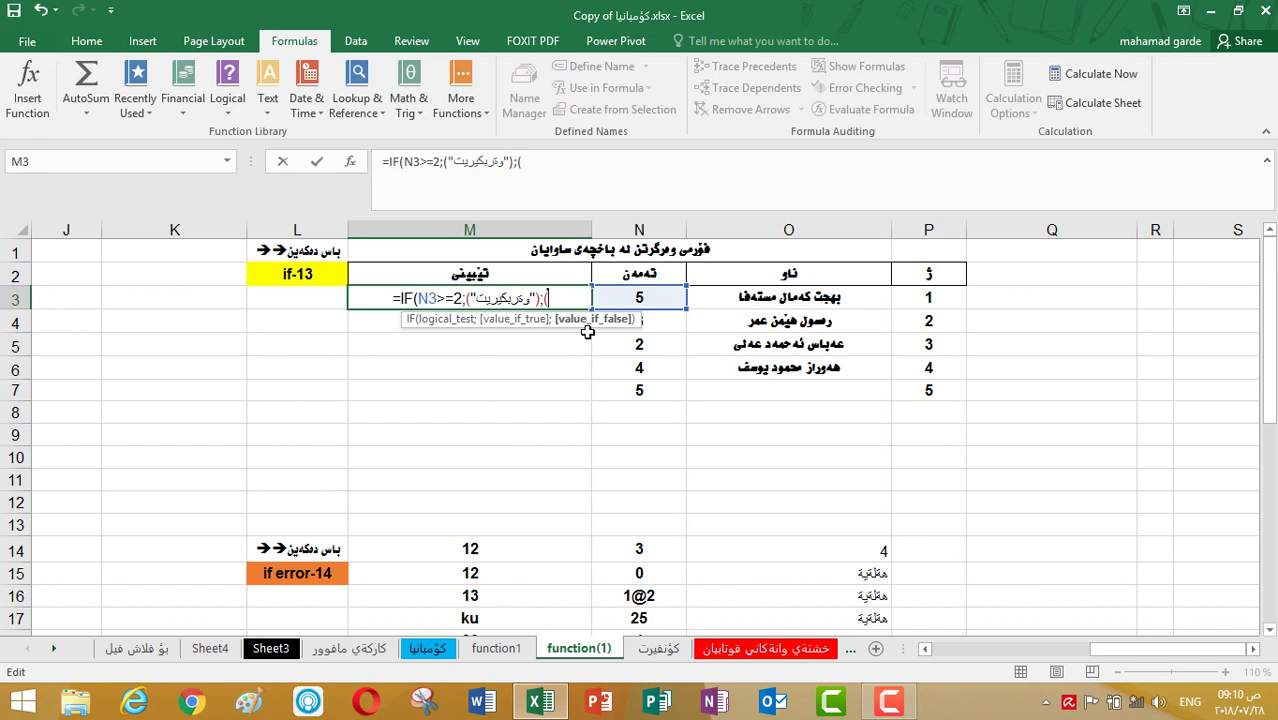
type(",m")
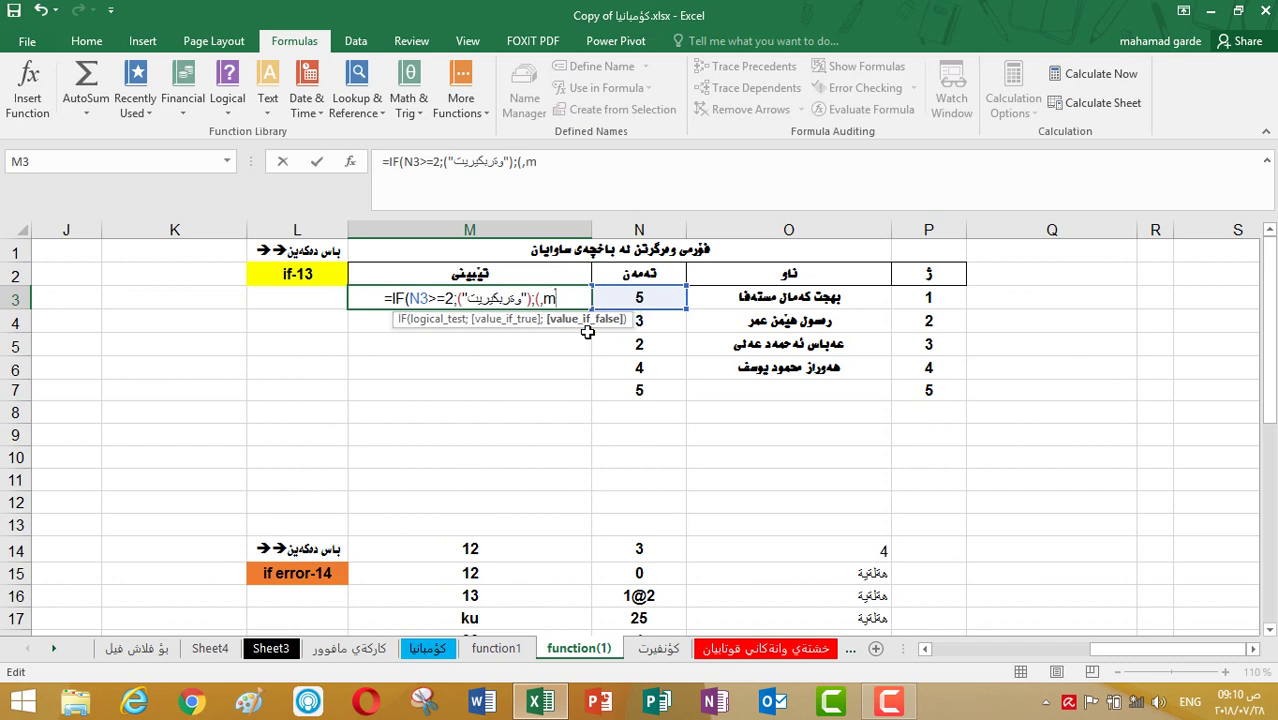
key("BackSpace")
key("BackSpace")
key("alt+shift")
type("وةرنەگیر")
key("BackSpace")
key("BackSpace")
key("BackSpace")
key("BackSpace")
key("BackSpace")
key("BackSpace")
key("BackSpace")
Complete the M3 formula with "وةرنةكيريت" as the value if false, commit it and accept the suggested correction.
type("\"")
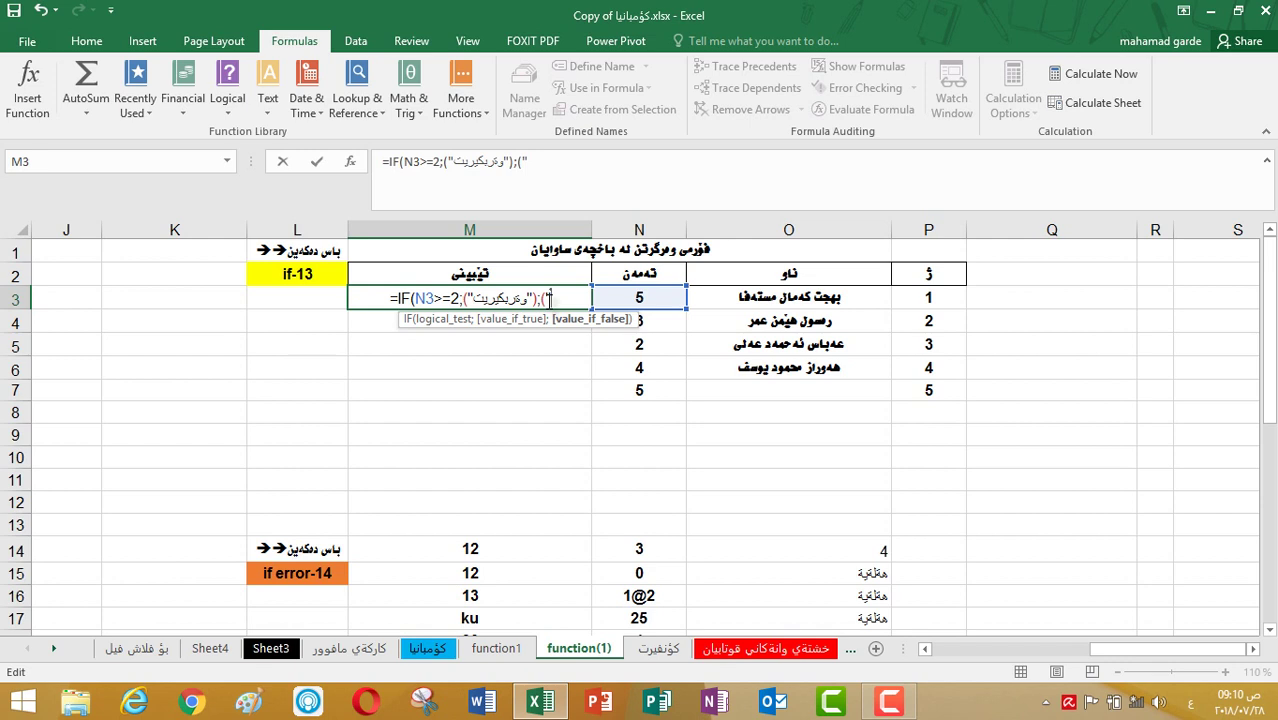
type("وەرنەگیریت")
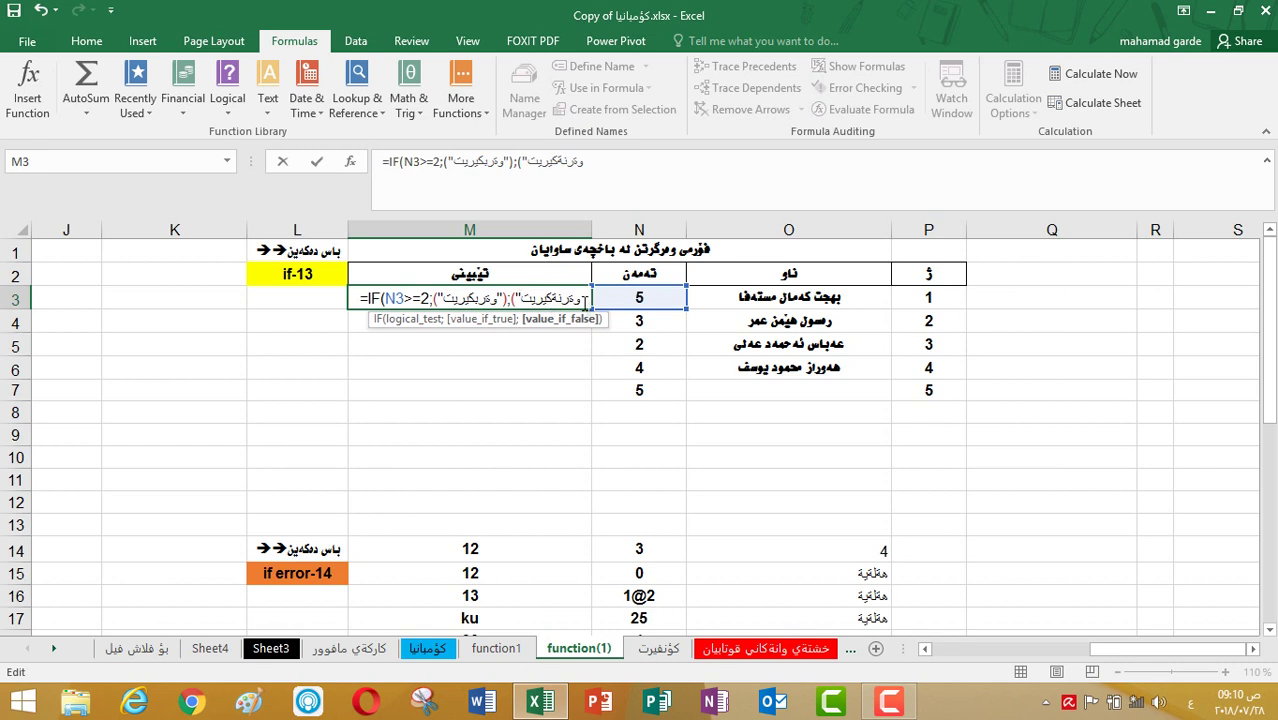
type("\"")
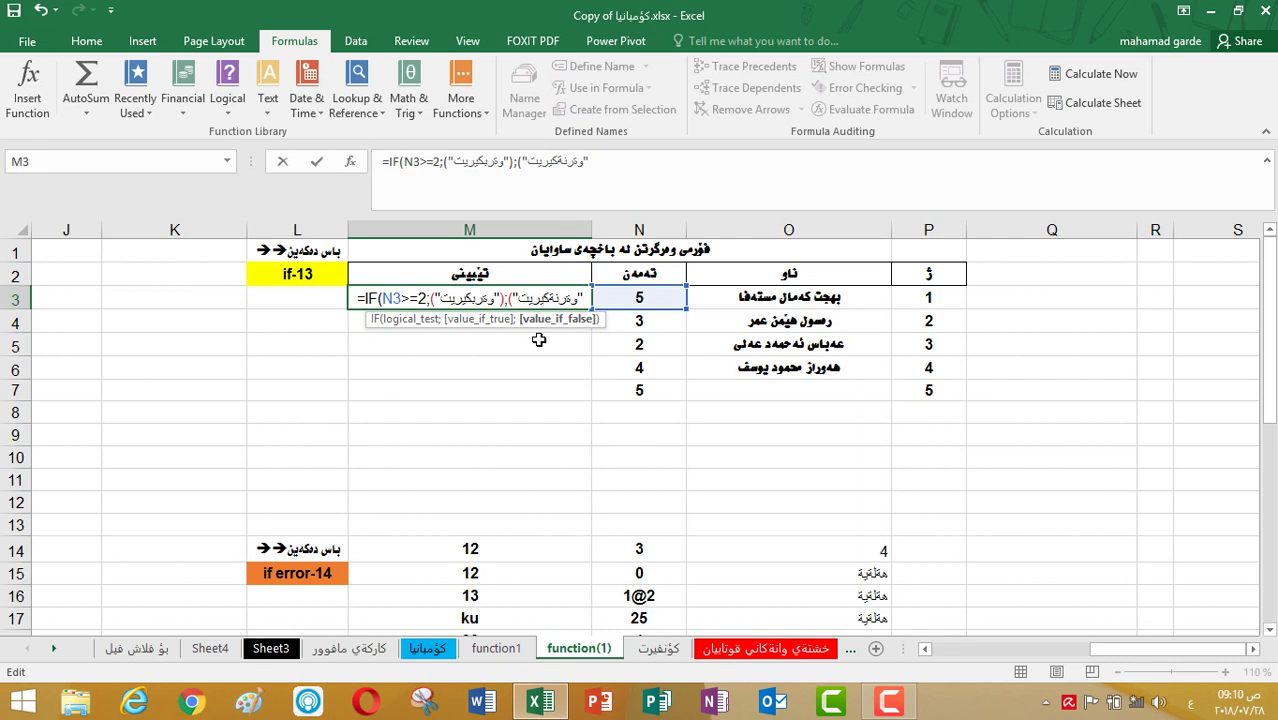
key("alt+shift")
type(")")
type(")")
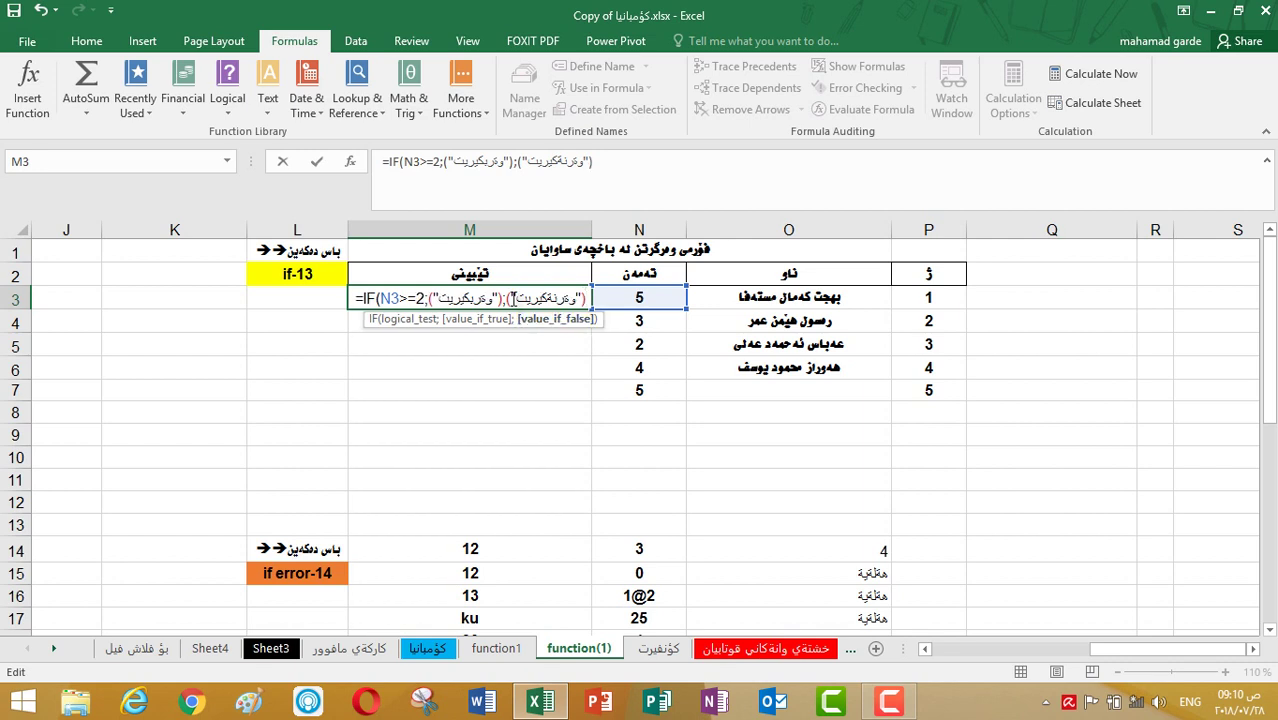
key("Return")
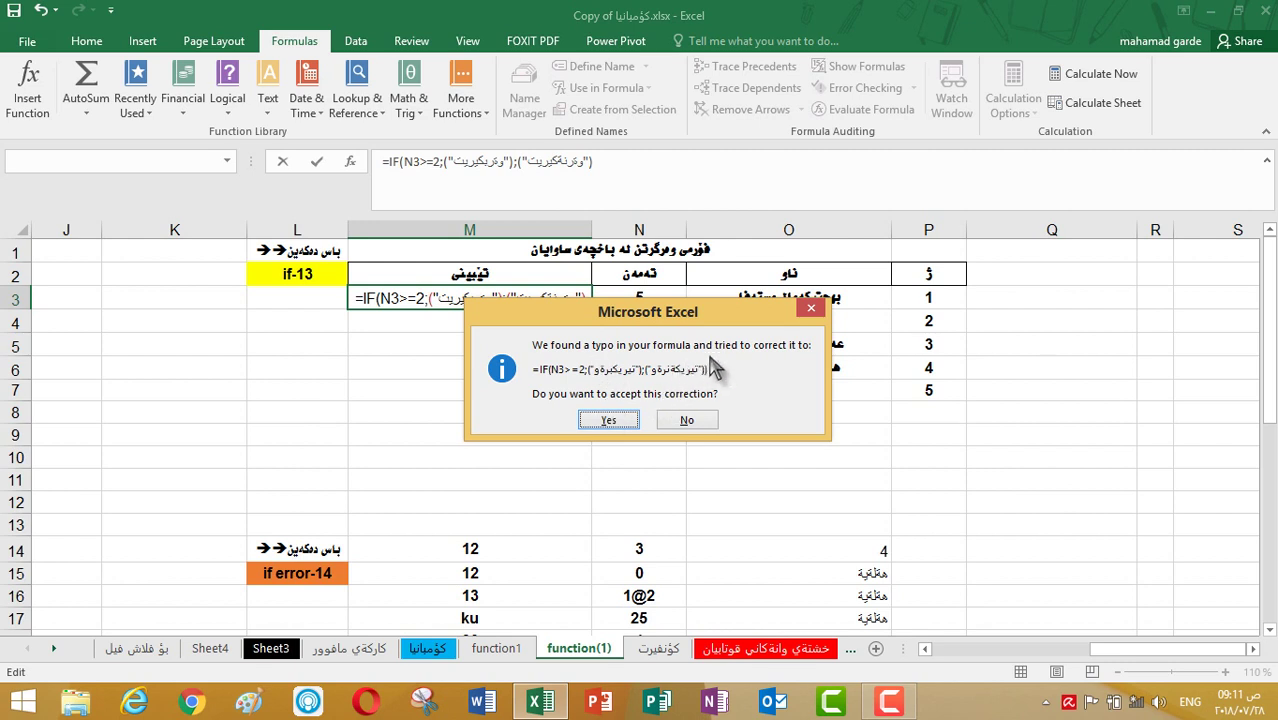
left_click(609, 420)
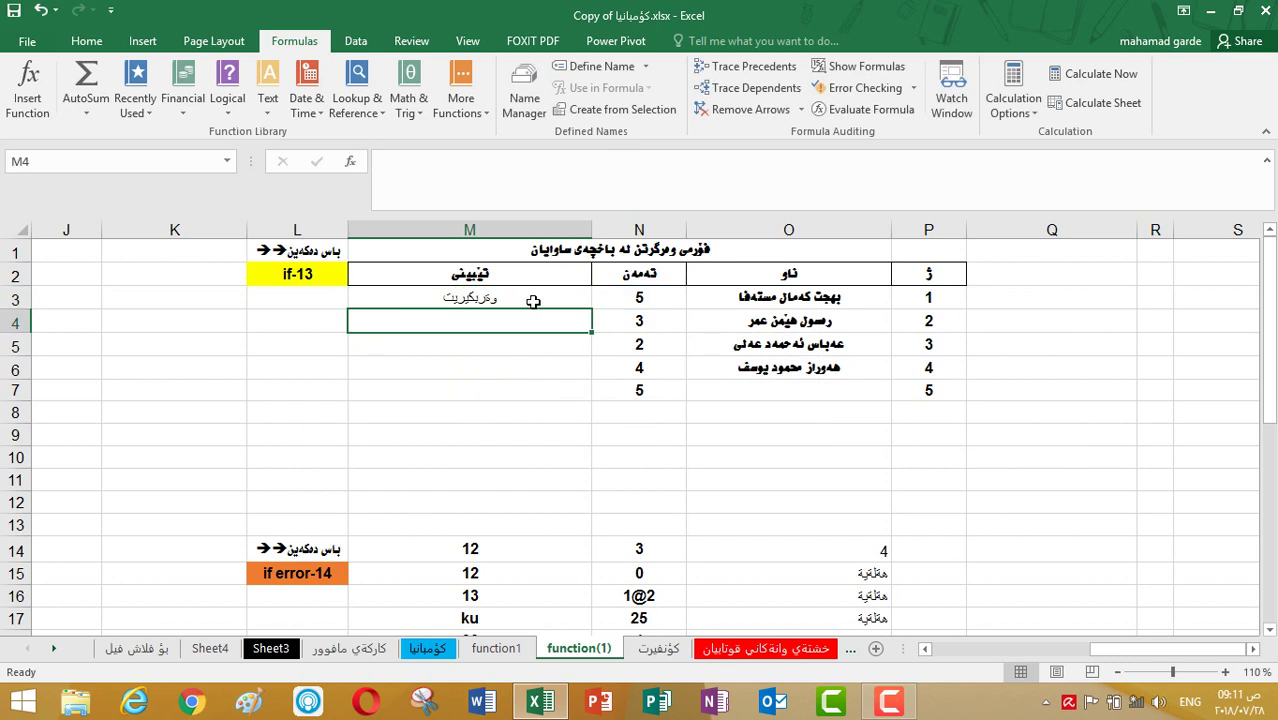
Fill the N3>=2 admission formula from M3 down to M7 and check it against the ages in N4 and N5.
left_click(533, 301)
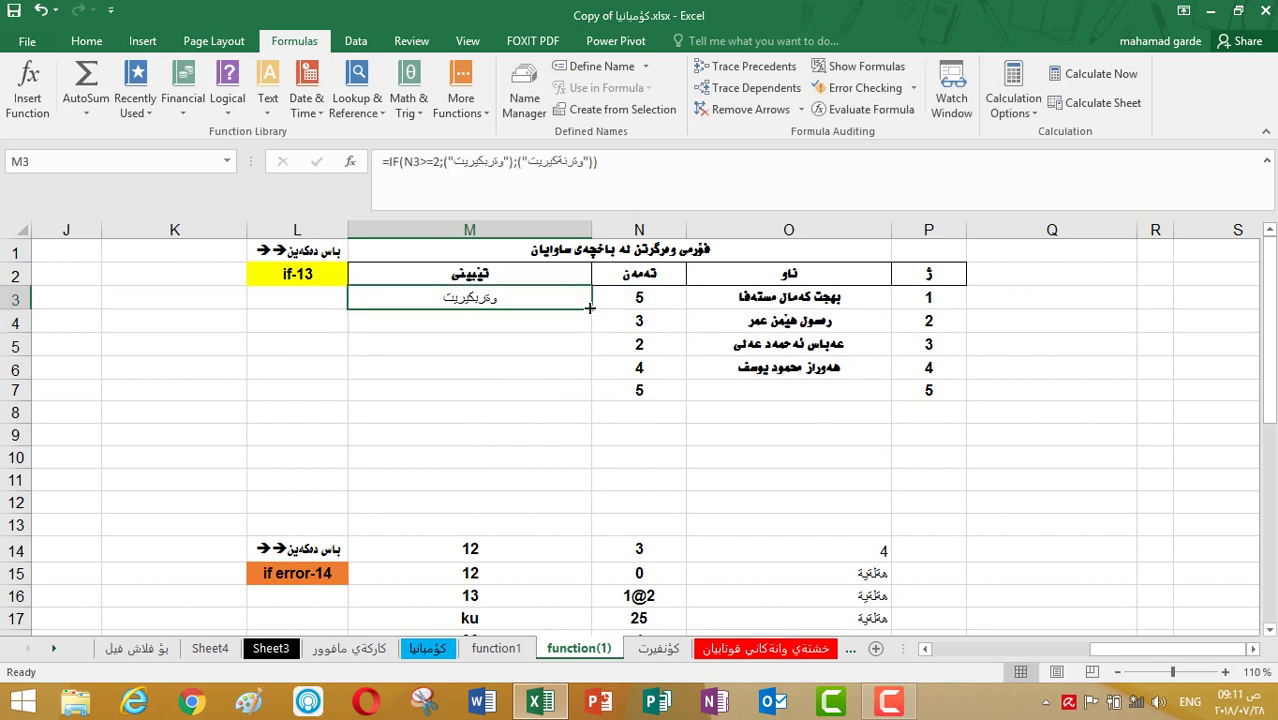
left_click_drag(591, 308, 590, 397)
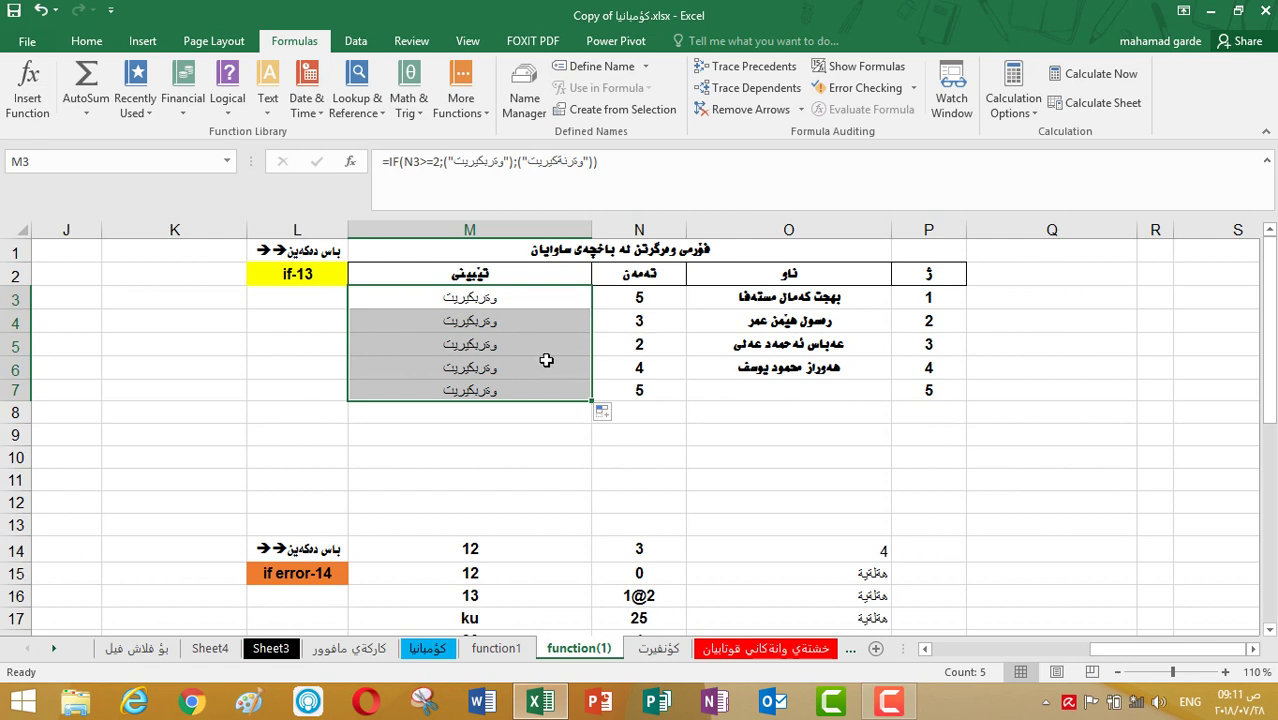
left_click(638, 328)
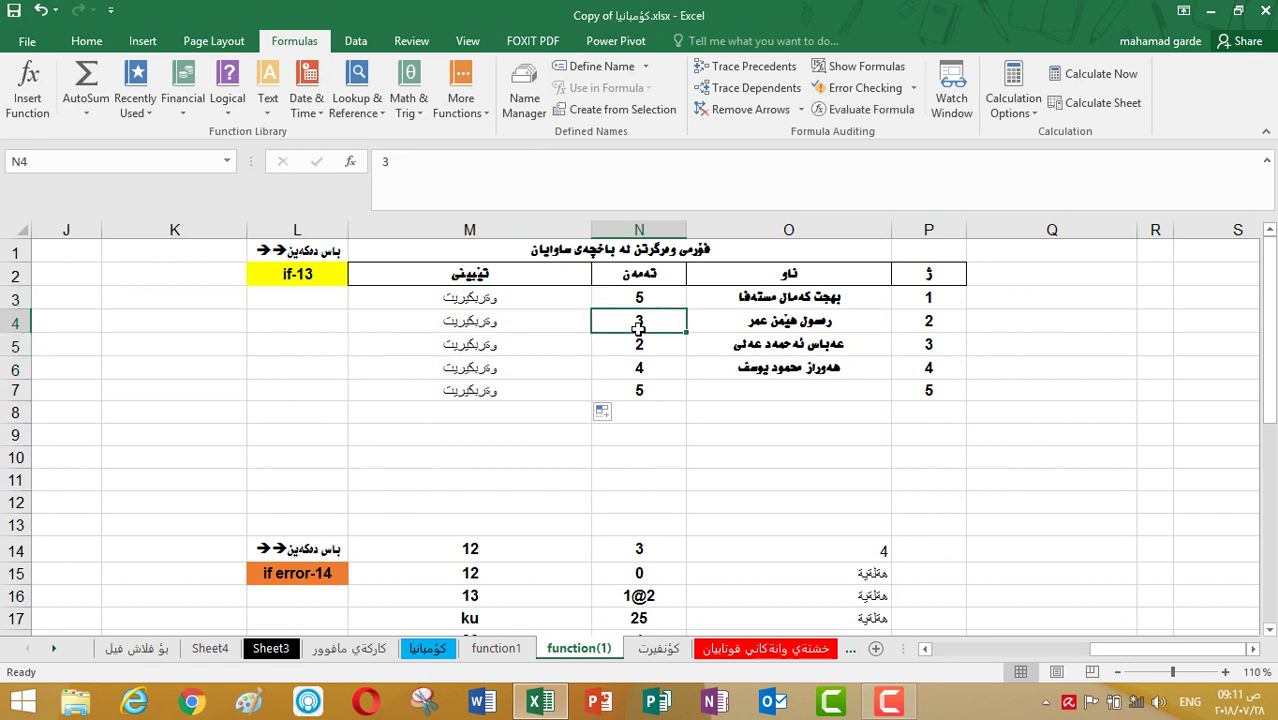
left_click(645, 343)
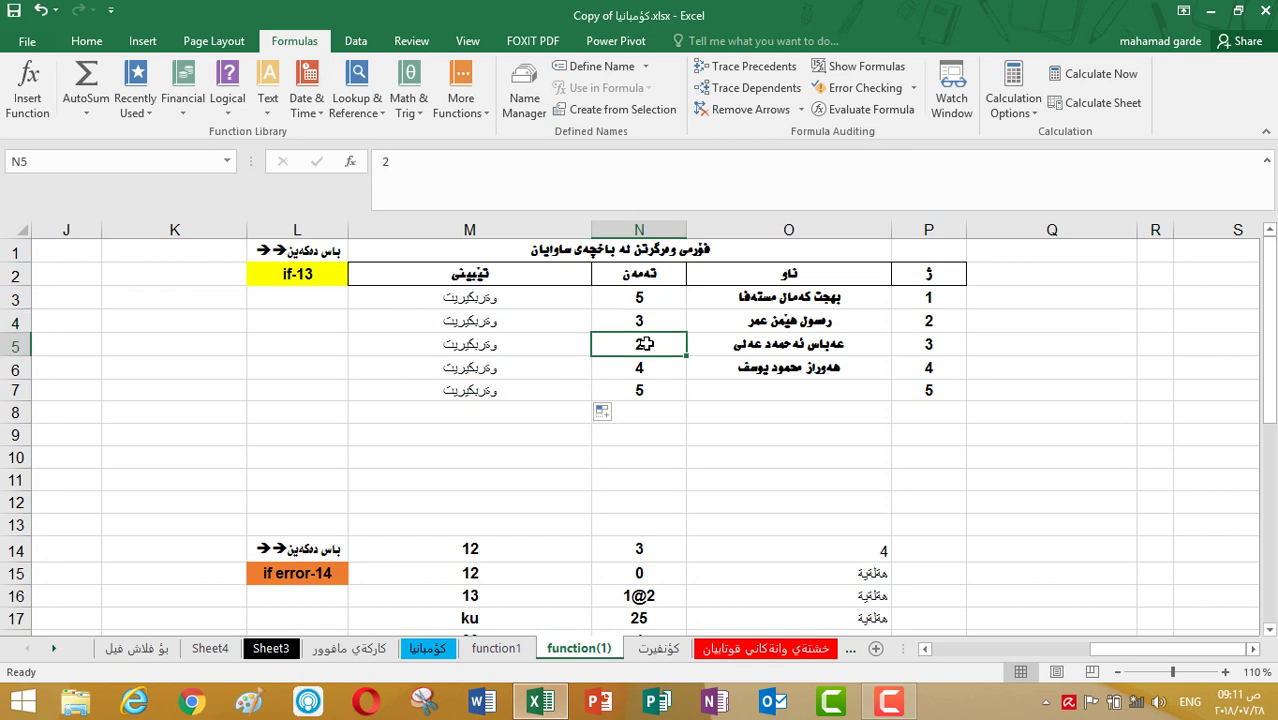
Change the logical test in M3 to N3=2, fill the formula down to M7 and check the rows.
double_click(523, 294)
left_click(398, 298)
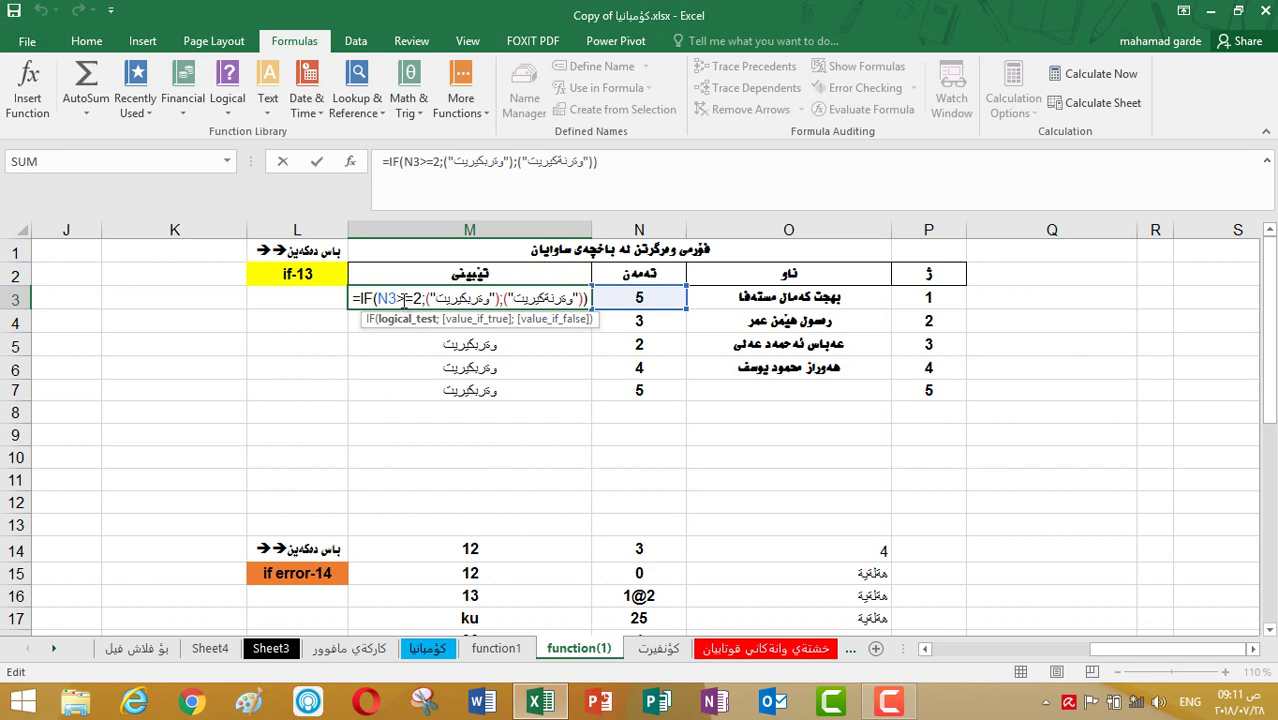
key("Delete")
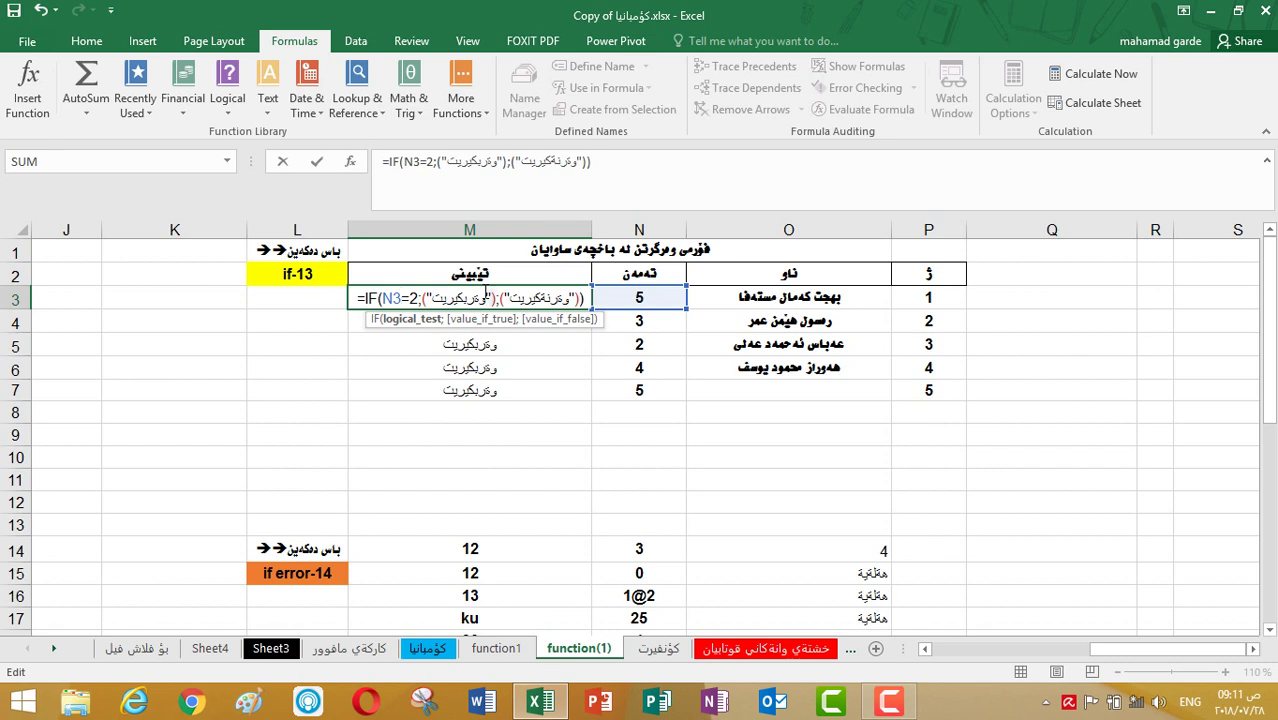
key("Return")
left_click(550, 298)
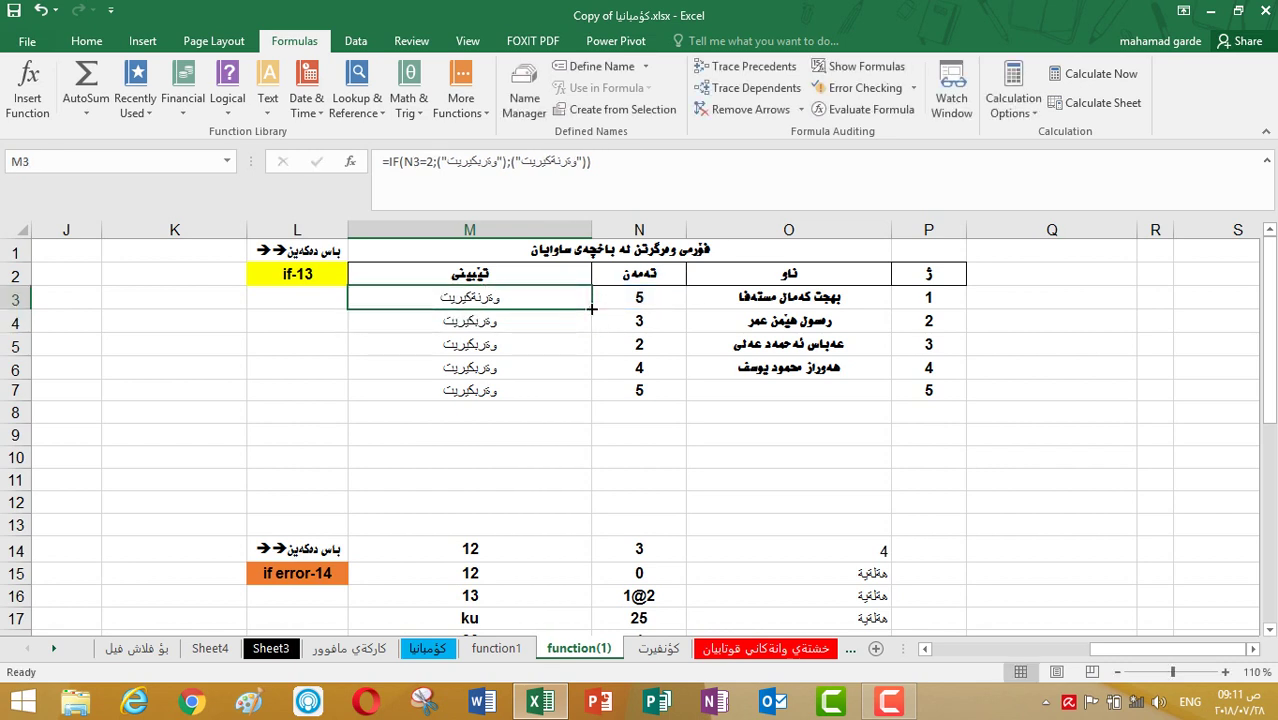
left_click_drag(591, 310, 592, 404)
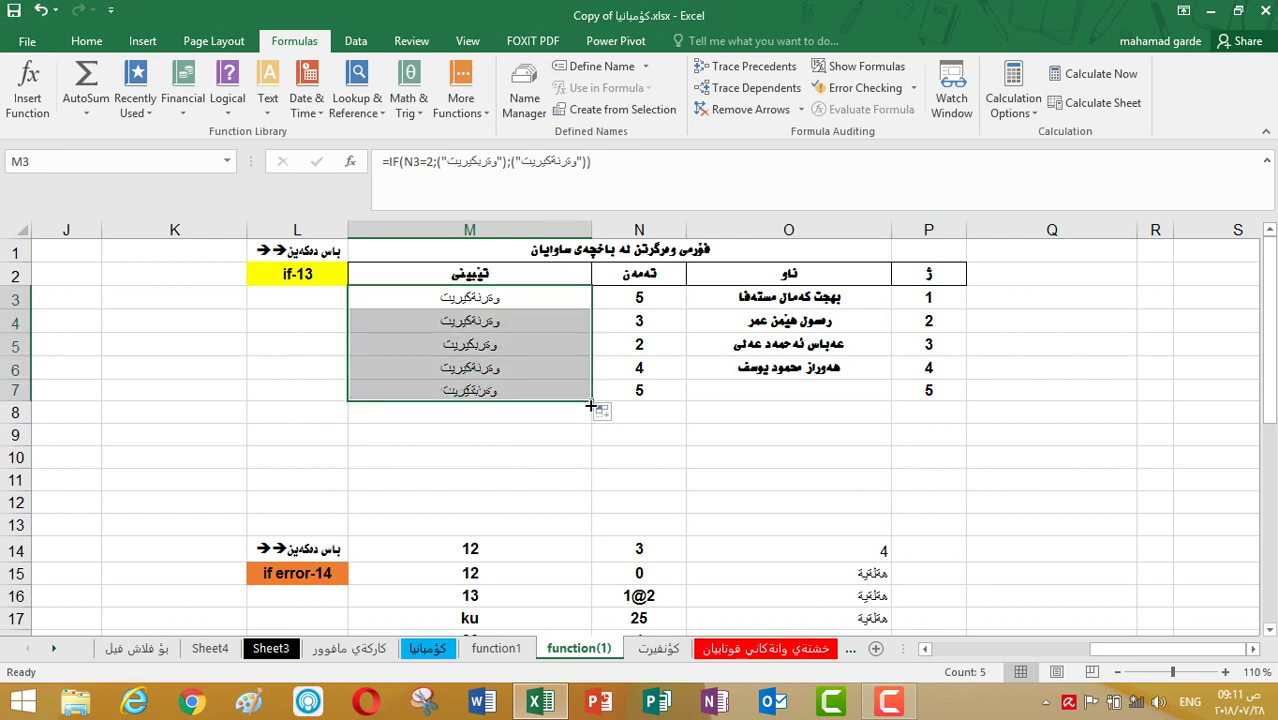
left_click(607, 344)
left_click(521, 344)
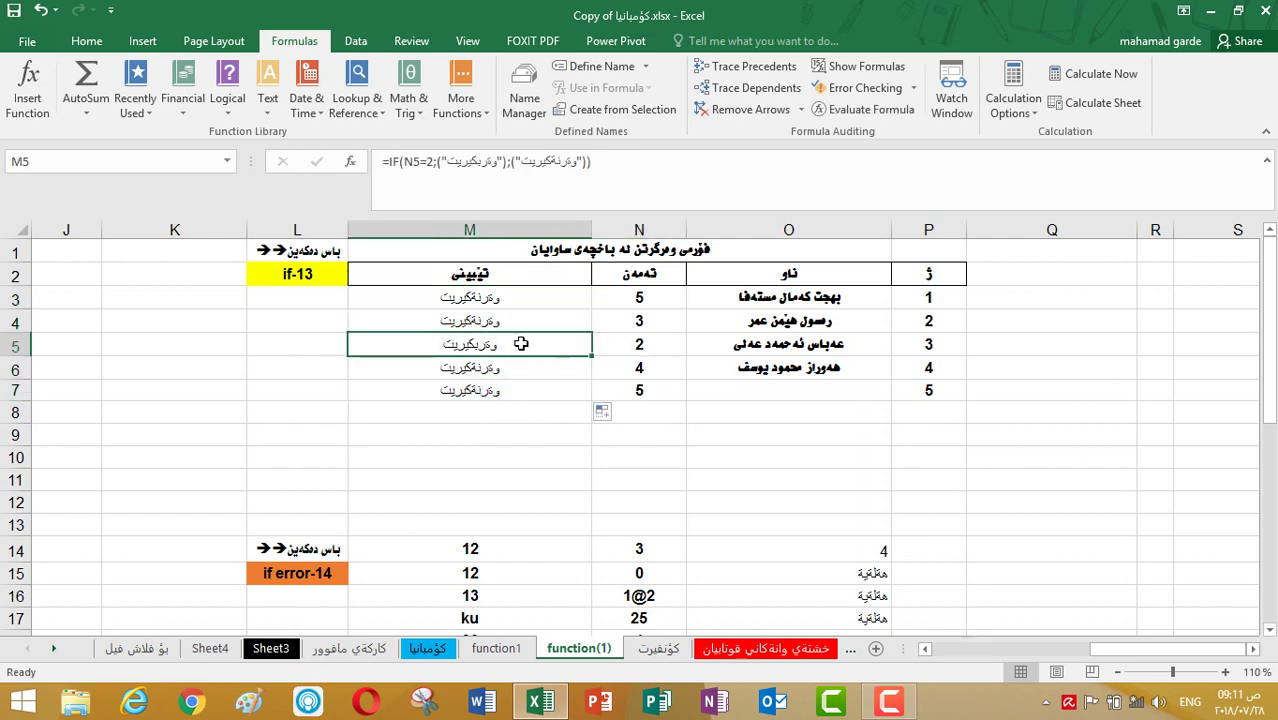
left_click(500, 388)
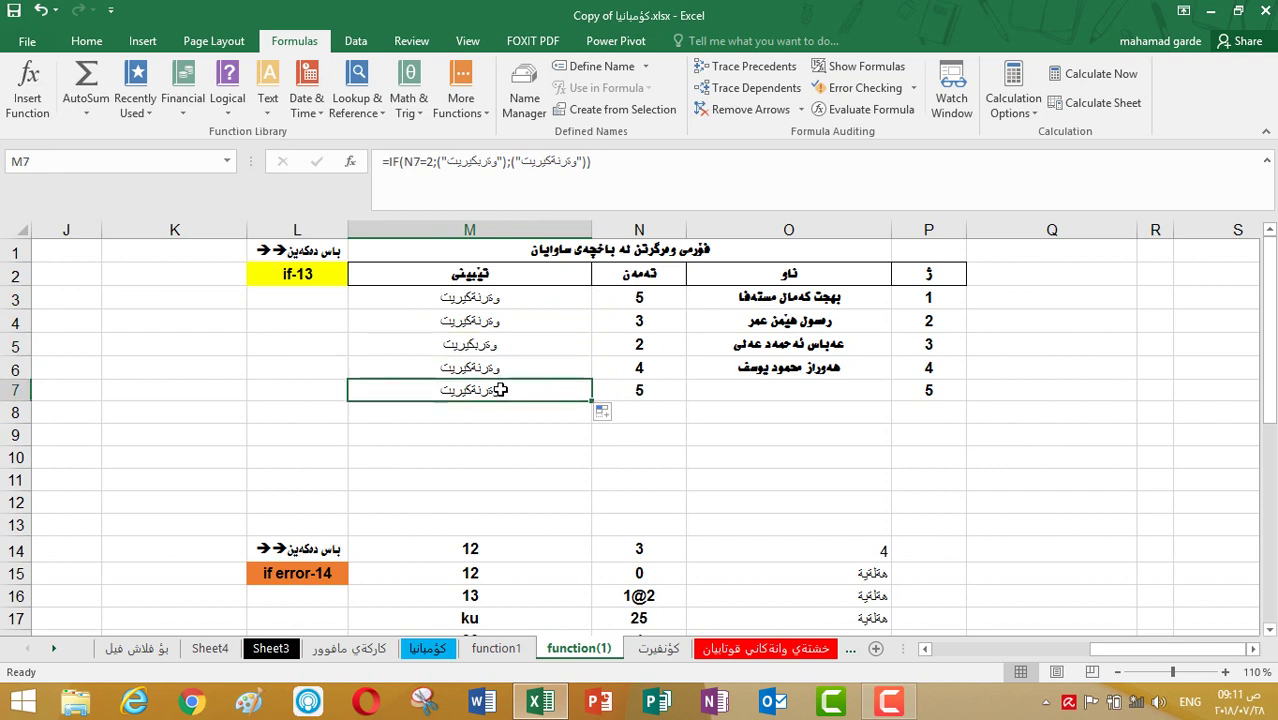
left_click(518, 300)
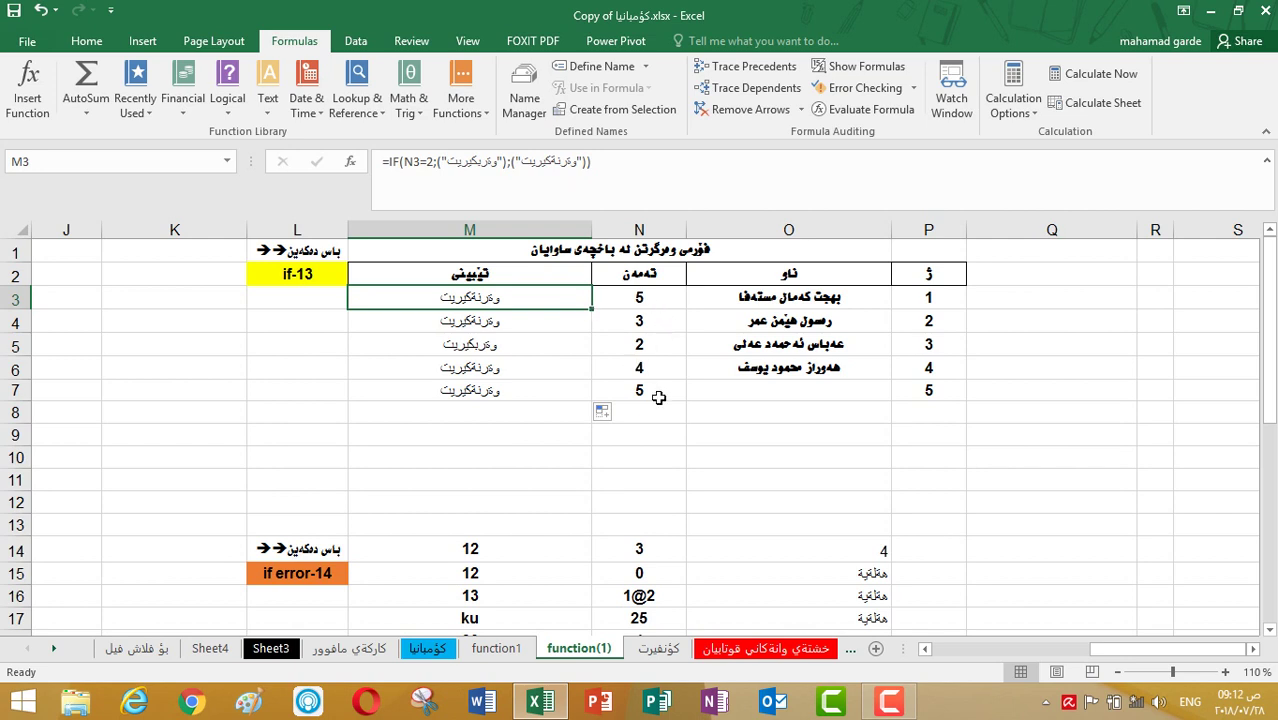
Set the age in N7 to 2 and check the admission formula in M7.
left_click(674, 367)
left_click(670, 383)
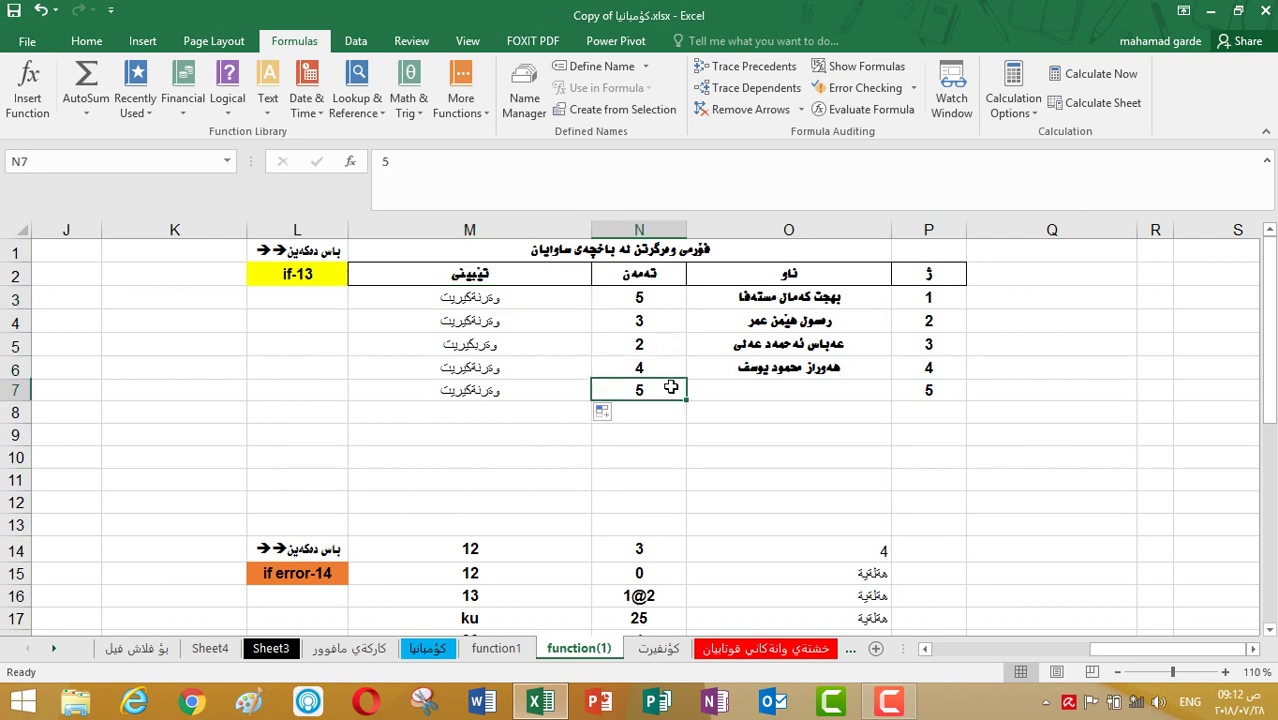
double_click(670, 387)
key("BackSpace")
type("2")
key("Return")
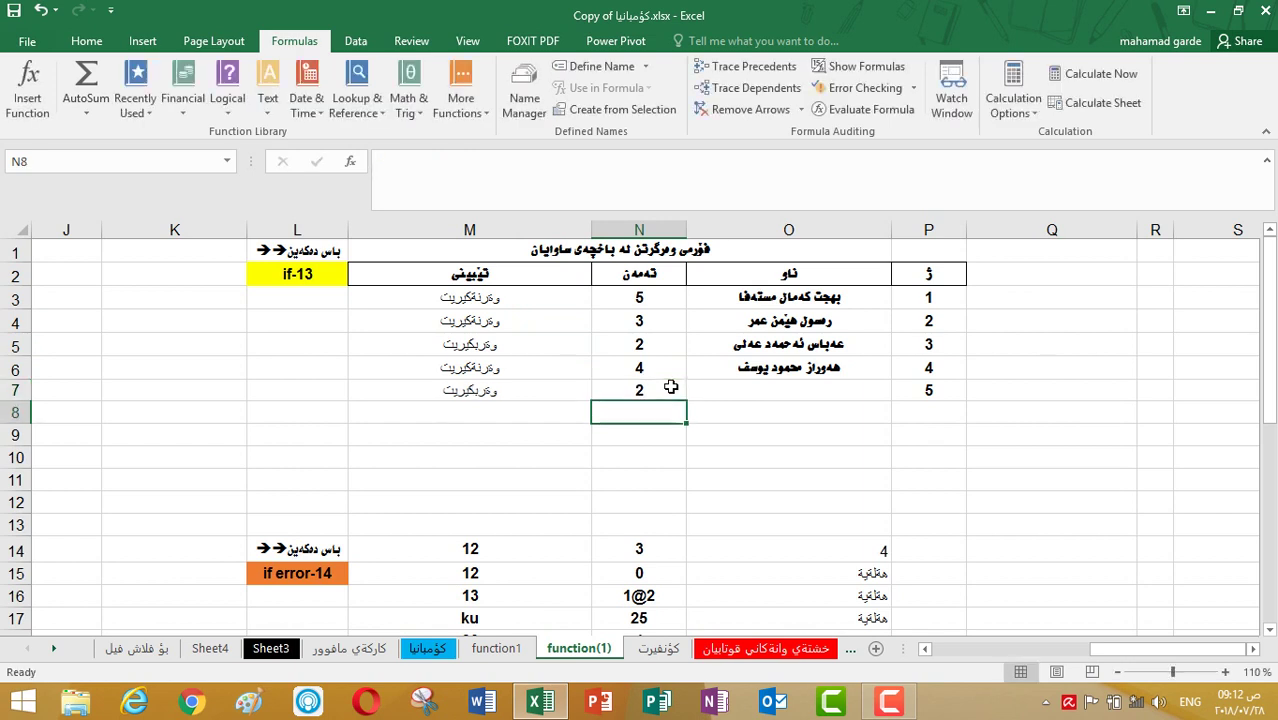
left_click(521, 392)
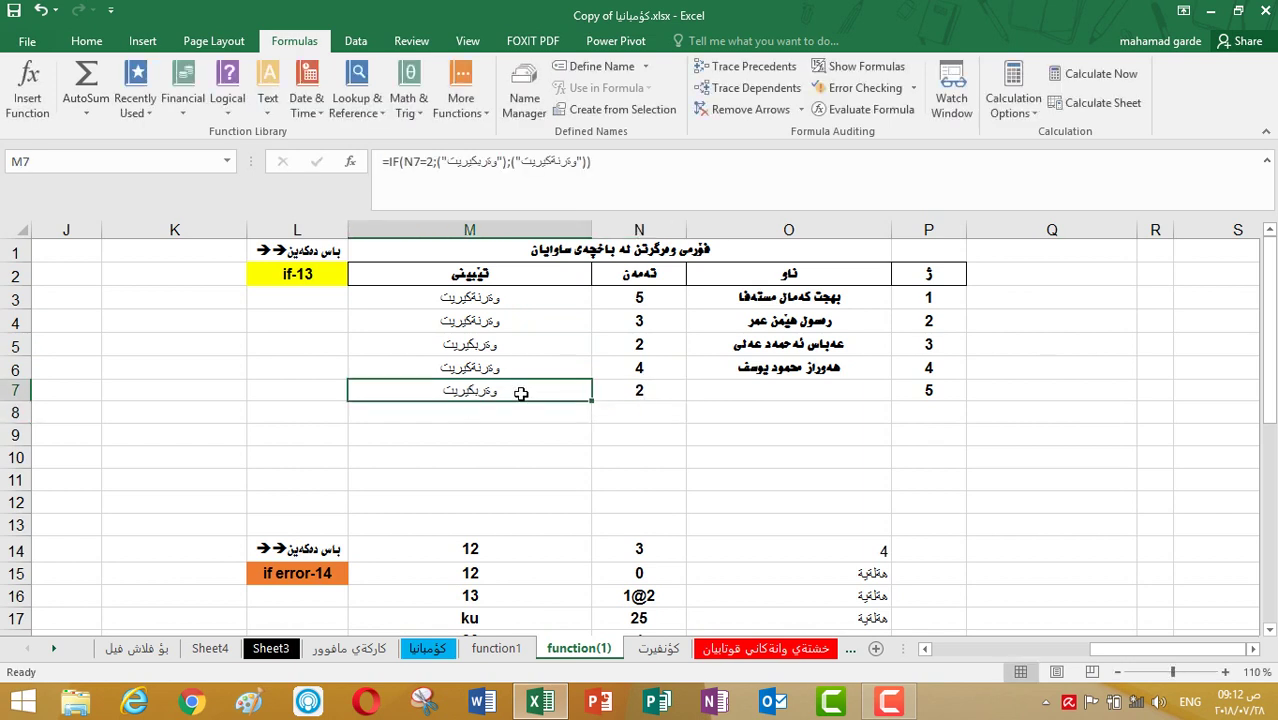
left_click(636, 390)
Change the logical test in M3 to N3<=2 and fill the formula down to M7.
left_click(524, 305)
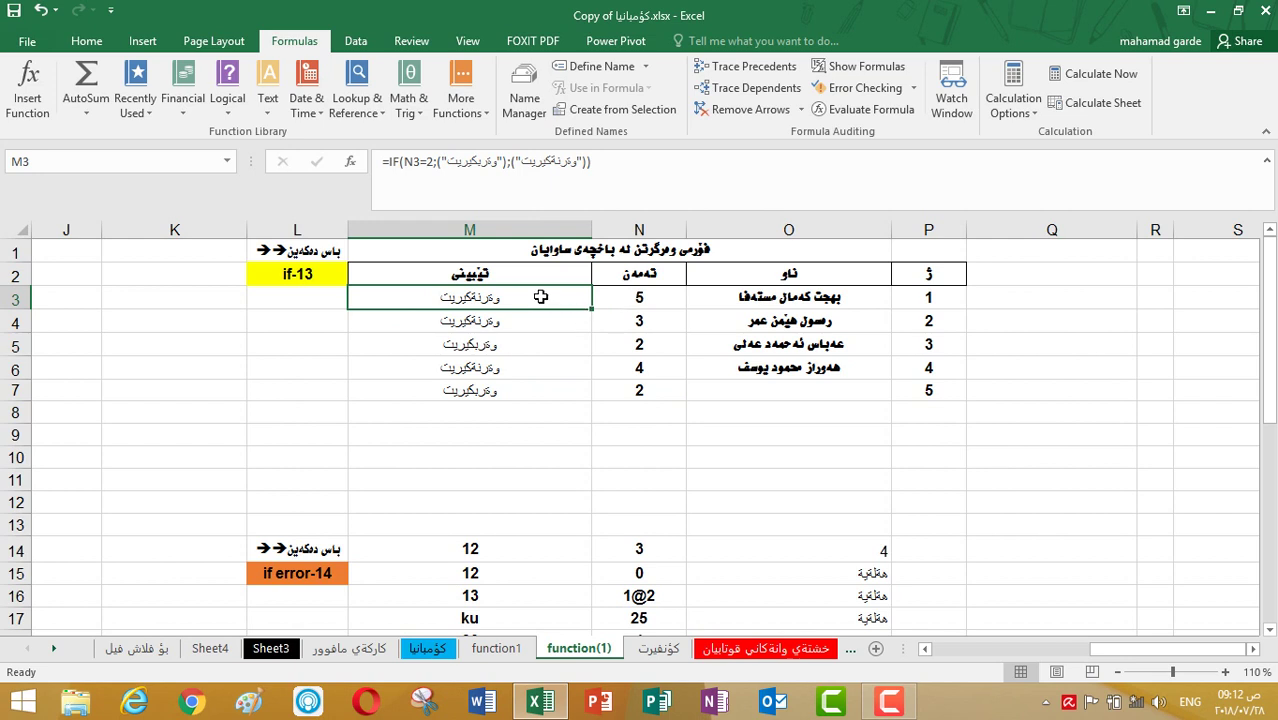
double_click(540, 297)
left_click(410, 298)
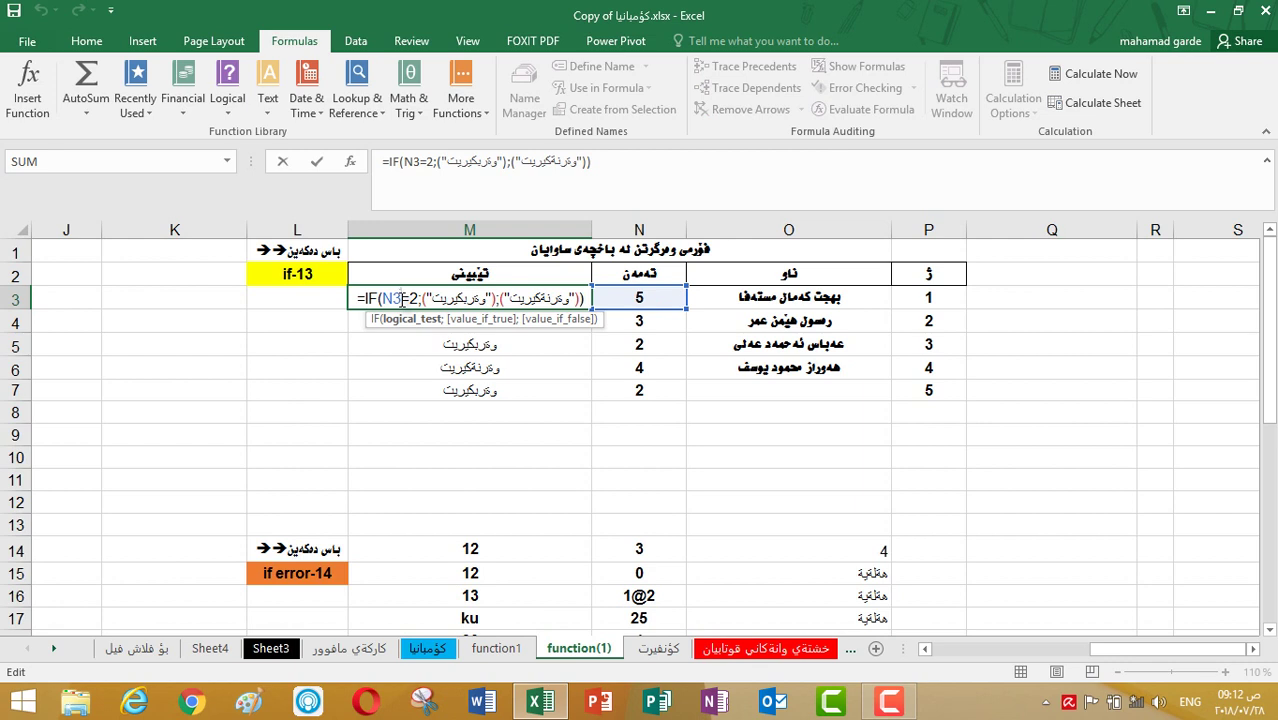
type("<")
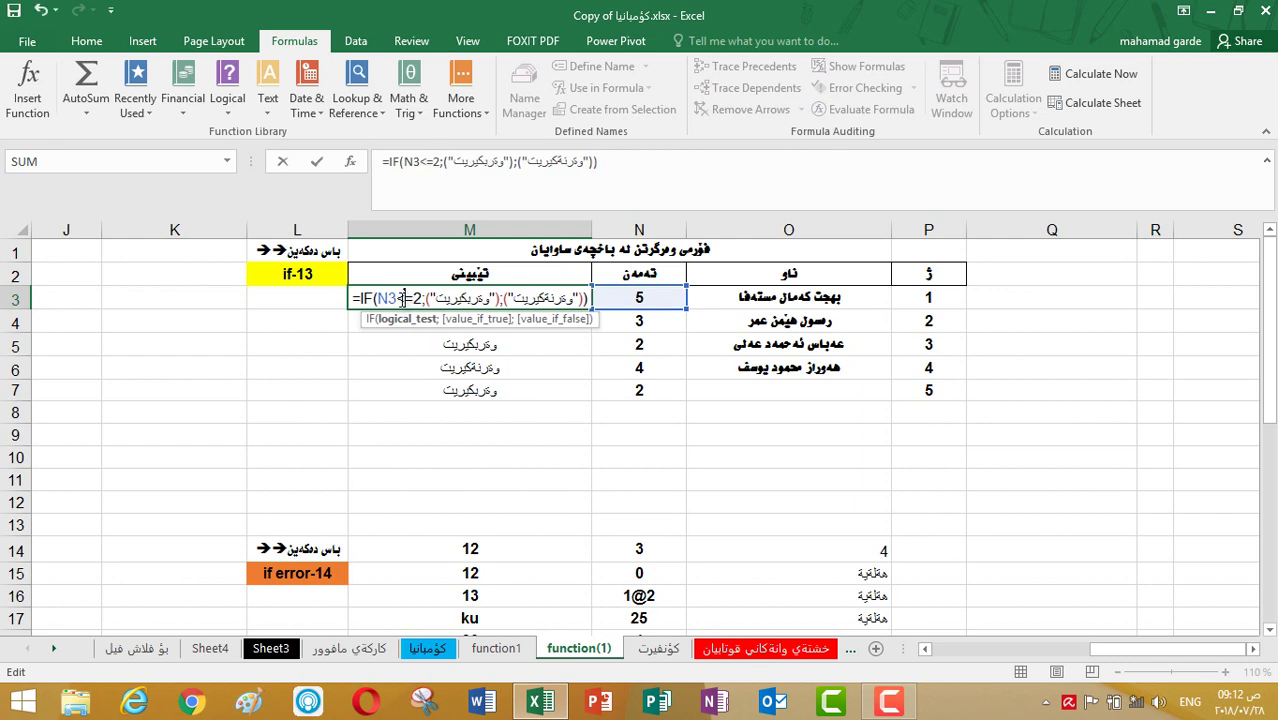
key("Return")
left_click(528, 298)
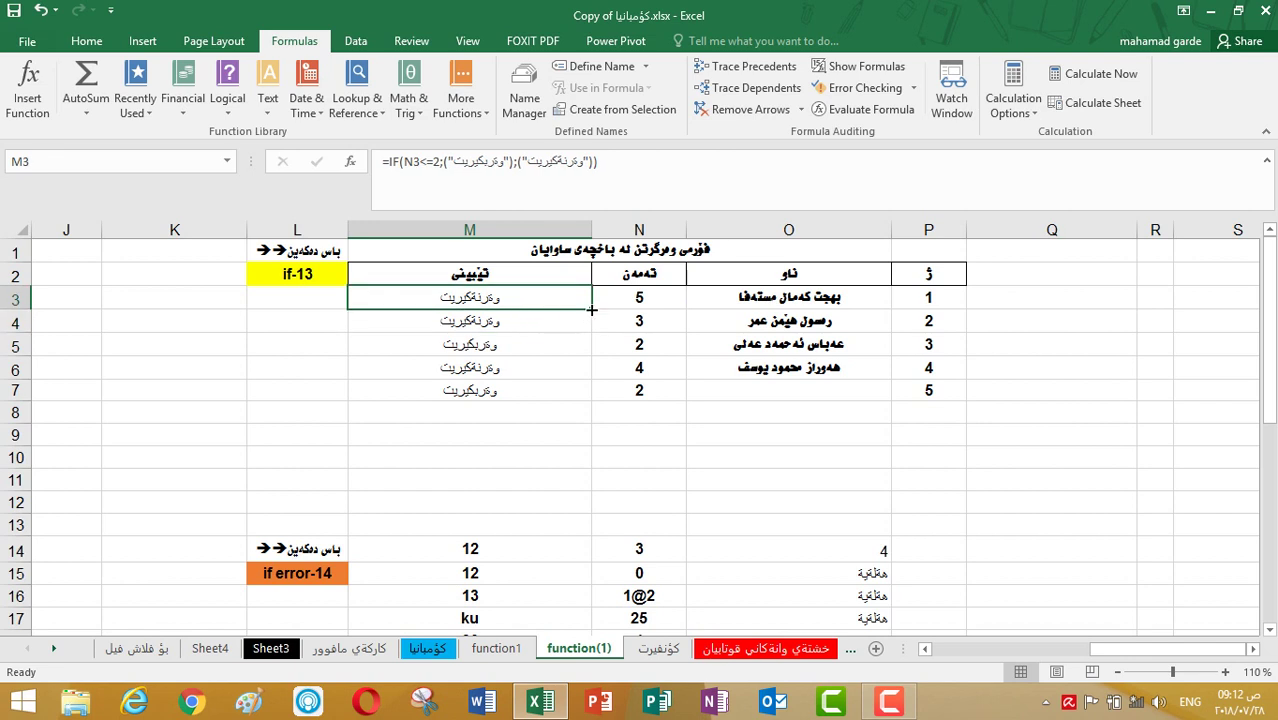
left_click_drag(591, 307, 590, 395)
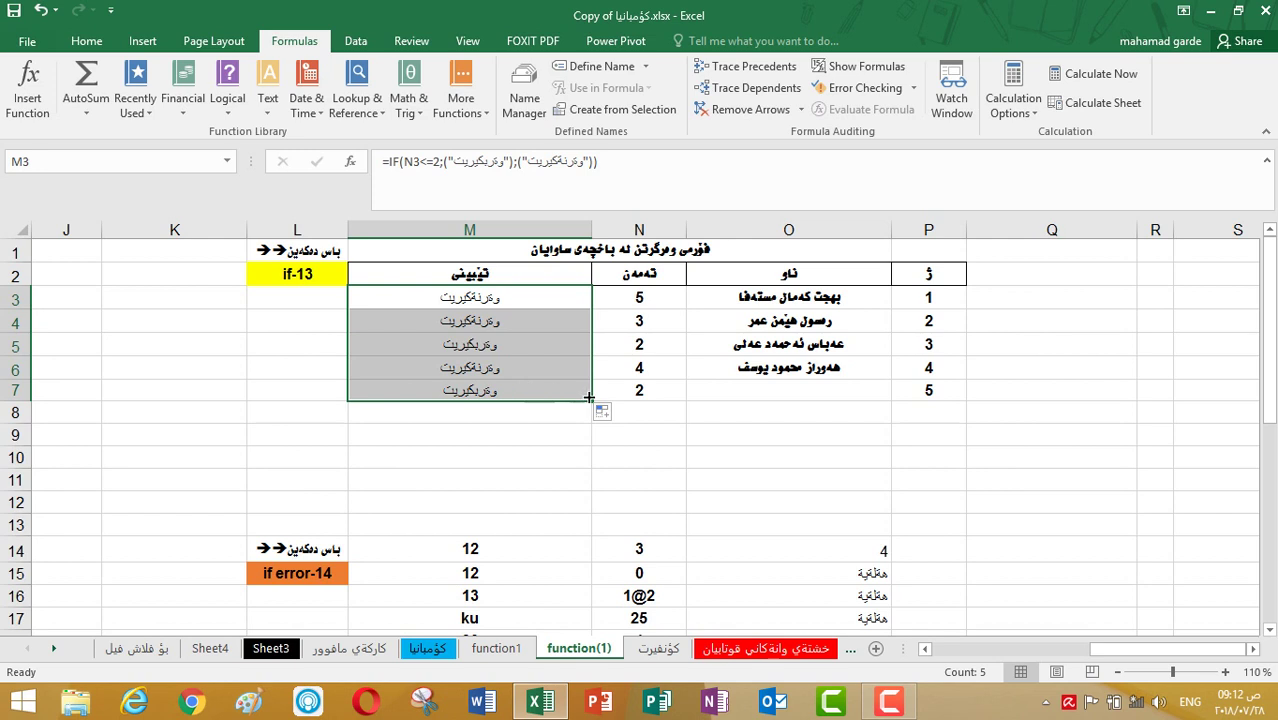
Inspect the N3<=2 admission formula in M3, refill it down to M7 and check M6.
left_click(551, 301)
double_click(551, 301)
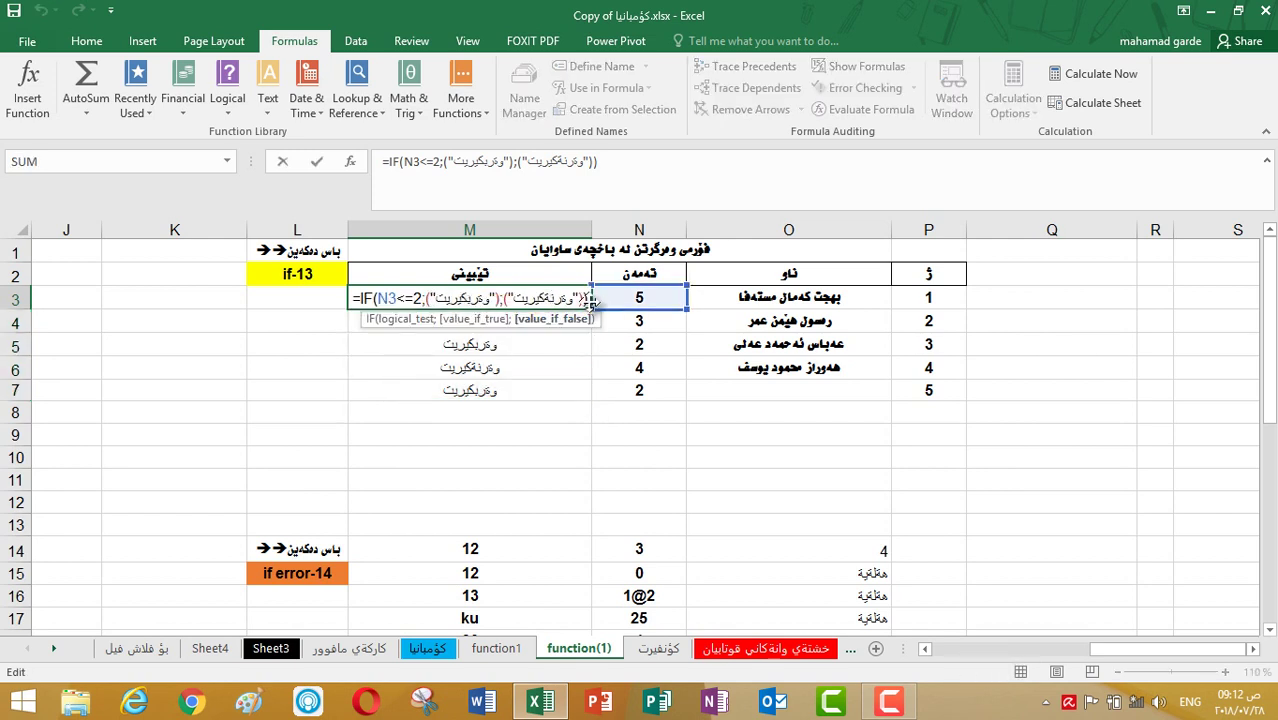
left_click(613, 341)
left_click(542, 304)
left_click_drag(591, 309, 587, 398)
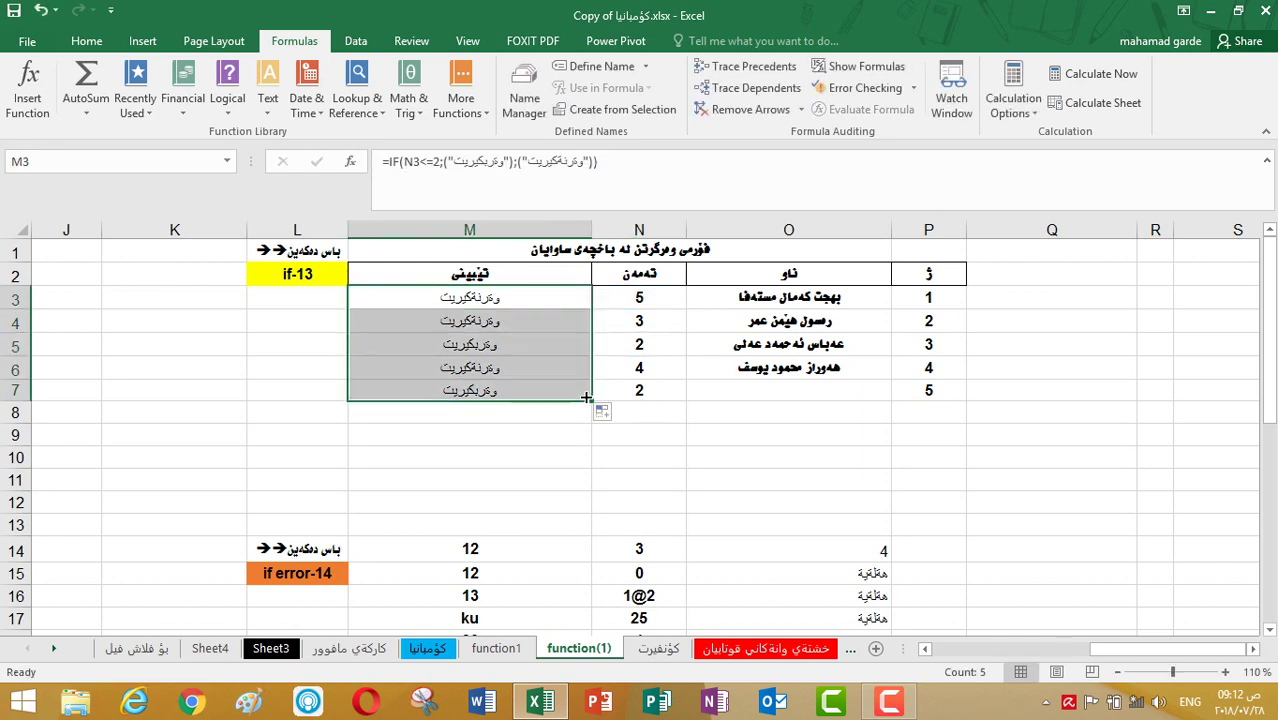
left_click(525, 367)
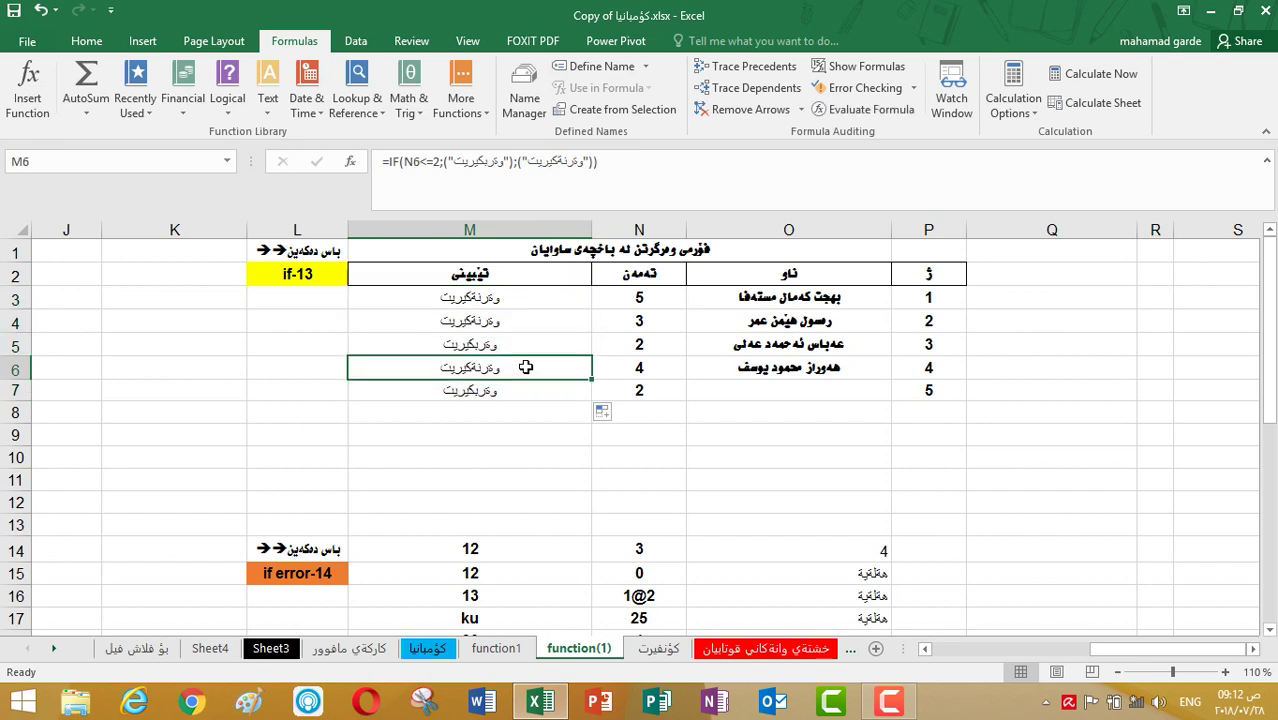
double_click(566, 297)
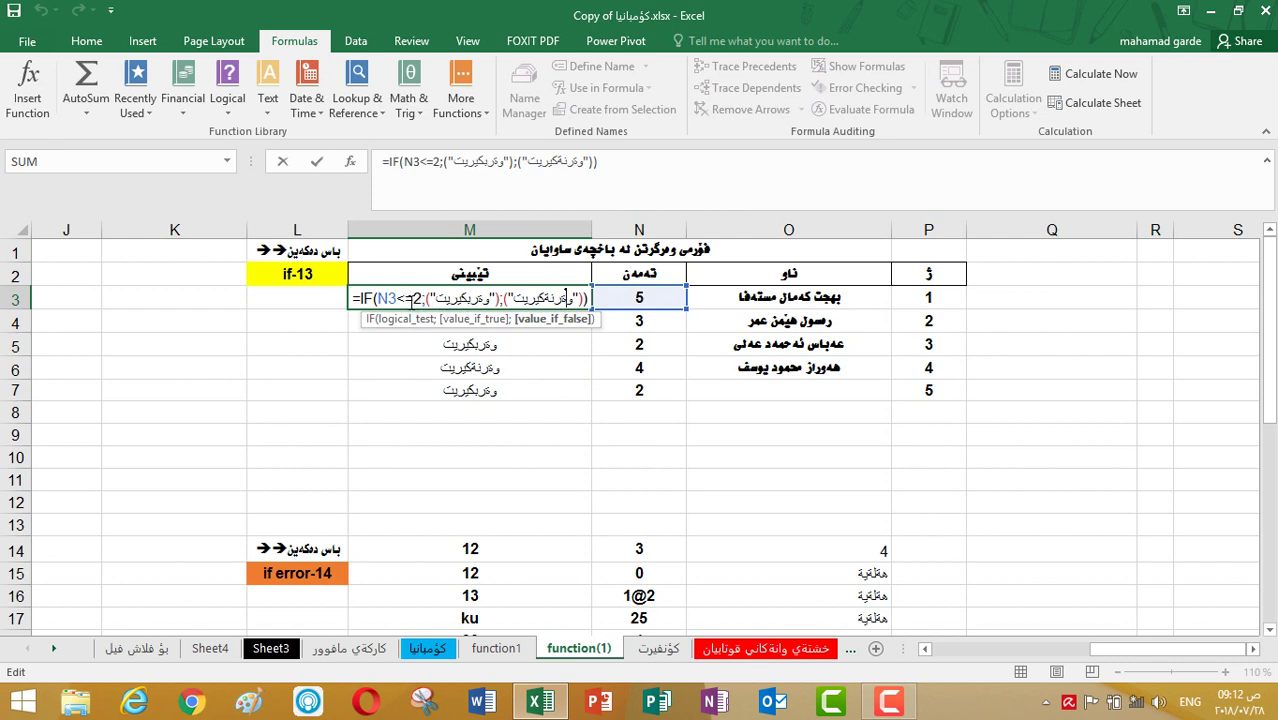
key("Return")
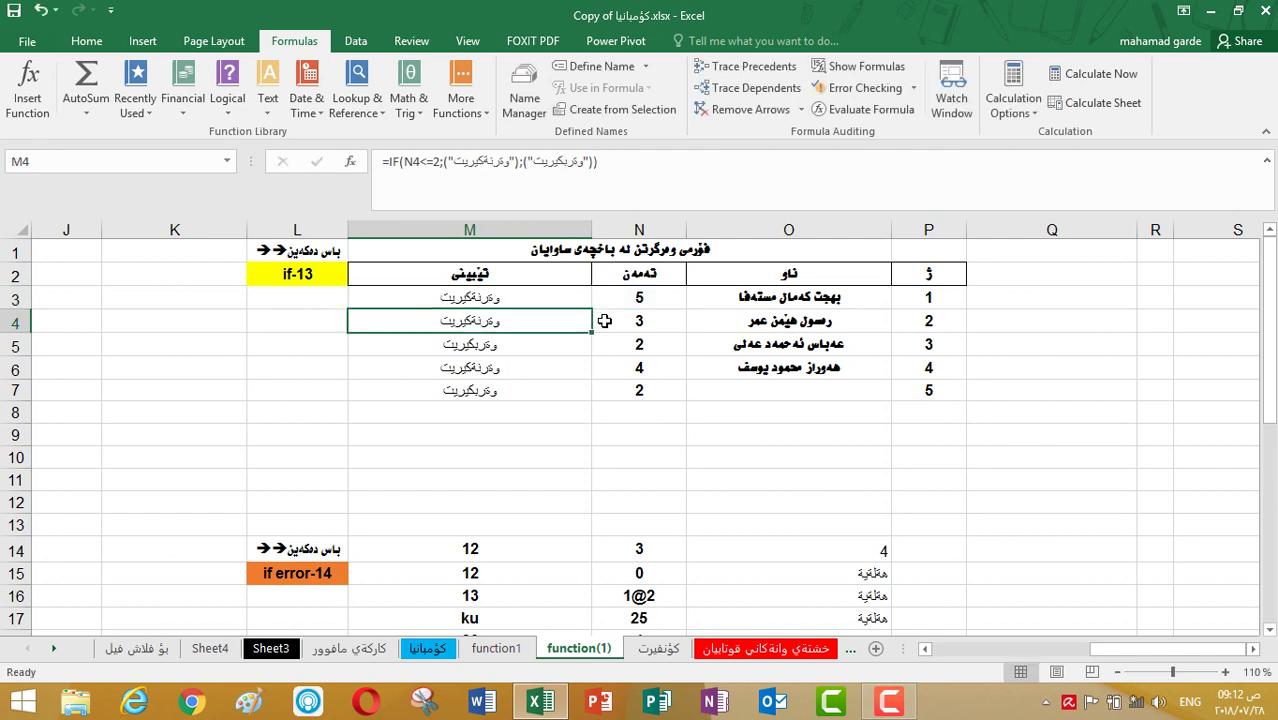
left_click(570, 303)
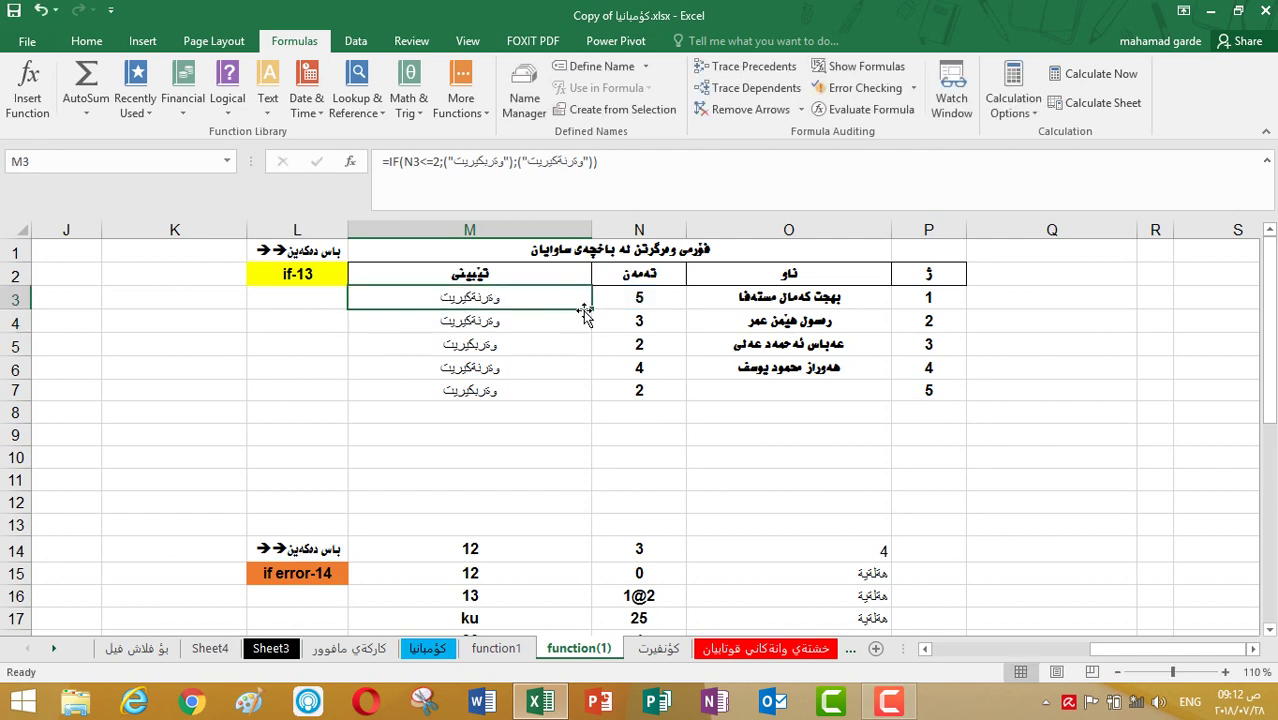
Set the ages in N5, N6 and N7 to 1, 2 and 3.
left_click(615, 342)
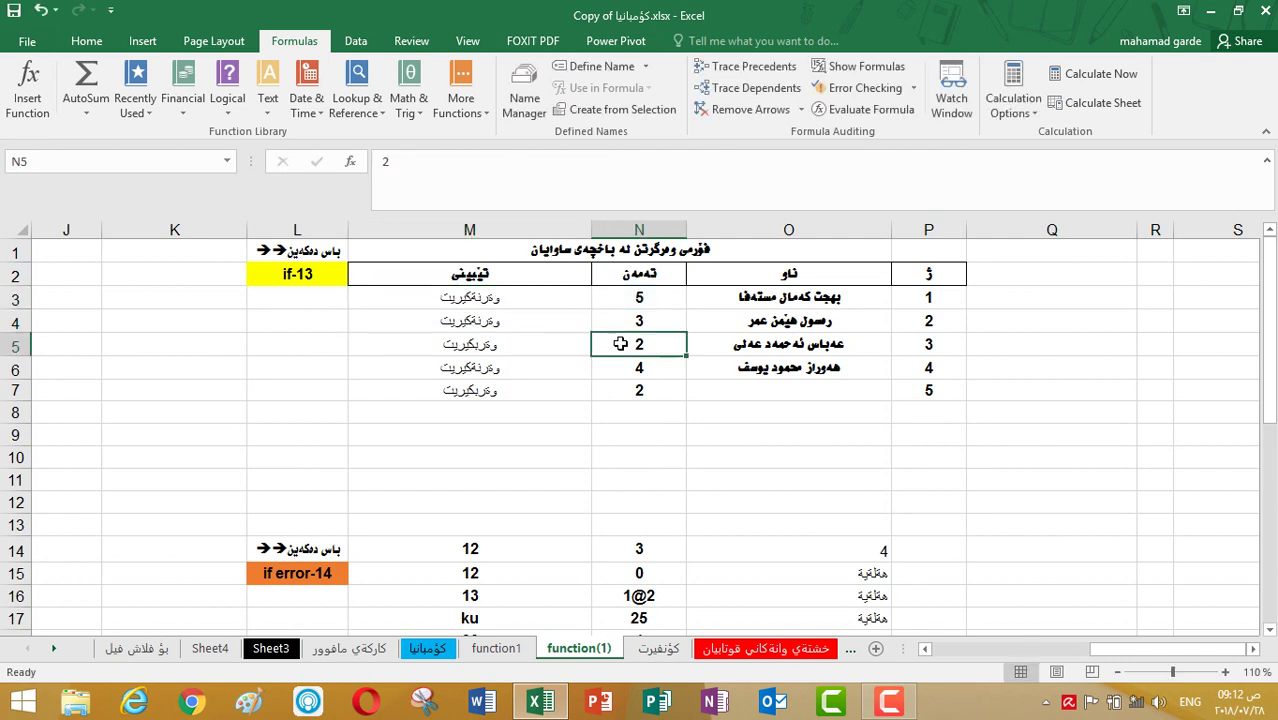
type("1")
key("Return")
type("2")
key("Return")
type("3")
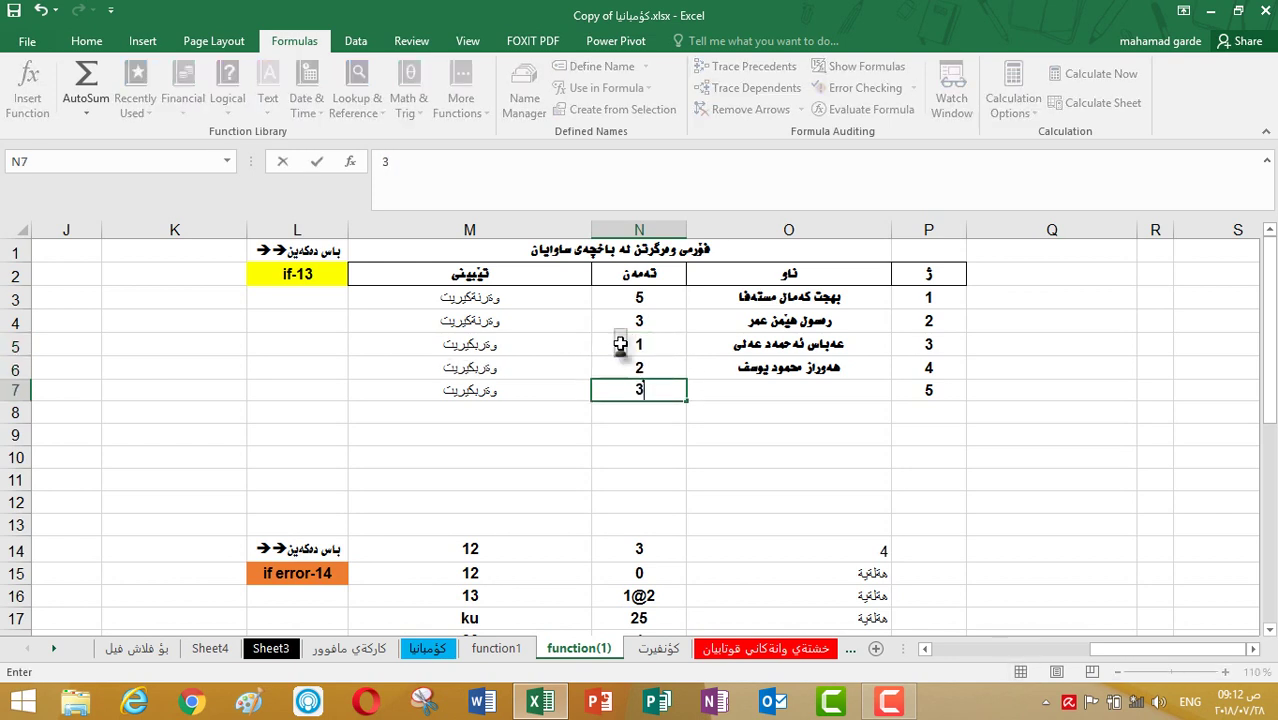
key("Return")
key("Up")
key("Up")
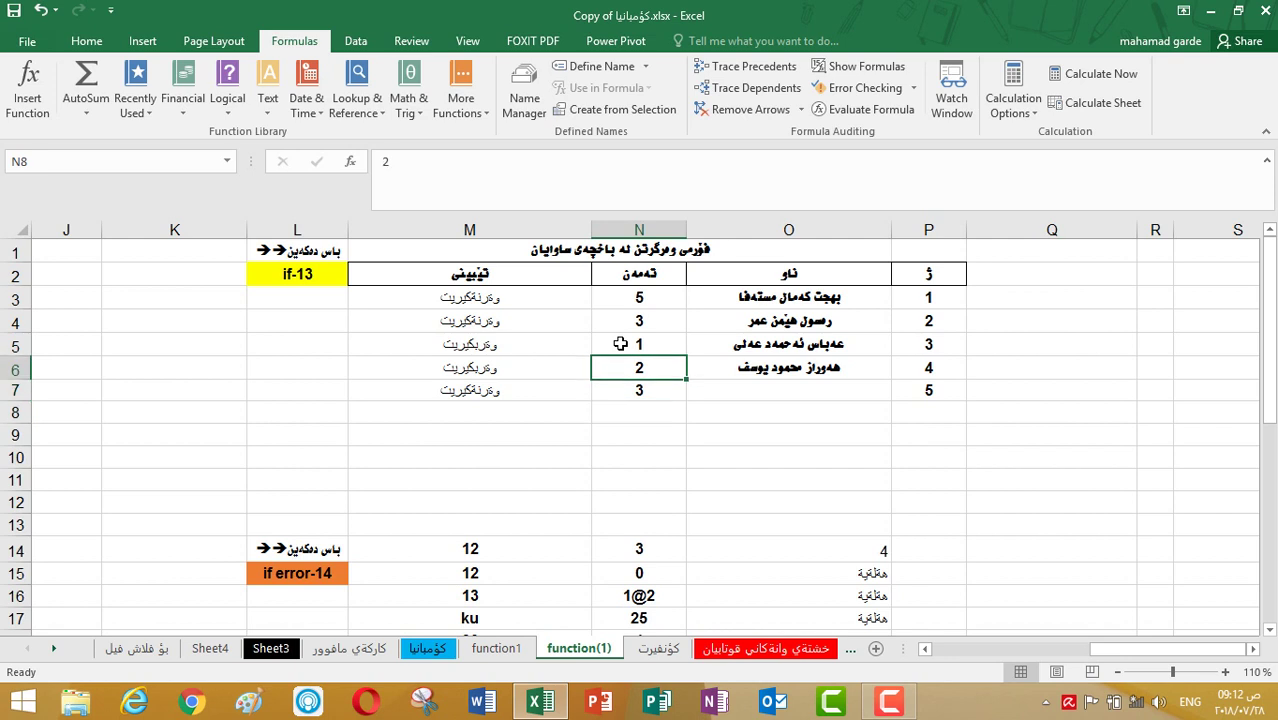
Try age 2 in N5, set it back to 1 and re-enter 2 in N6.
key("Down")
key("Up")
key("Up")
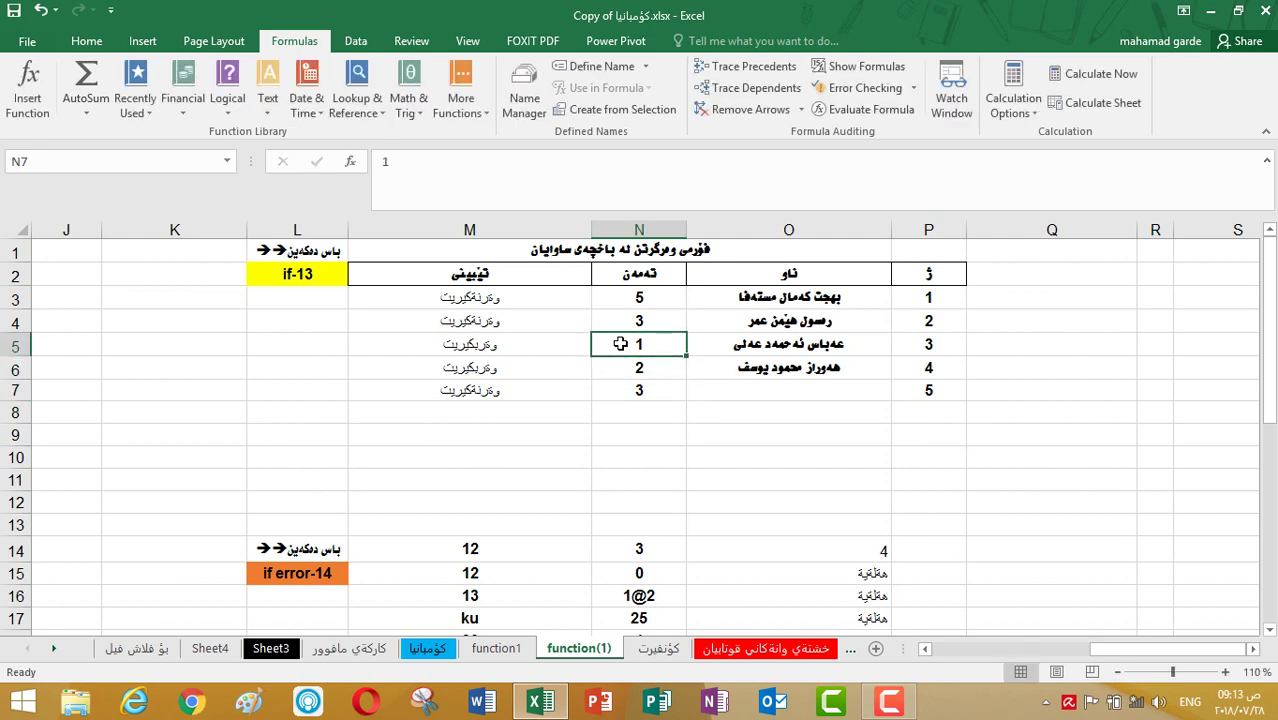
type("2")
key("Return")
key("Up")
type("1")
key("Return")
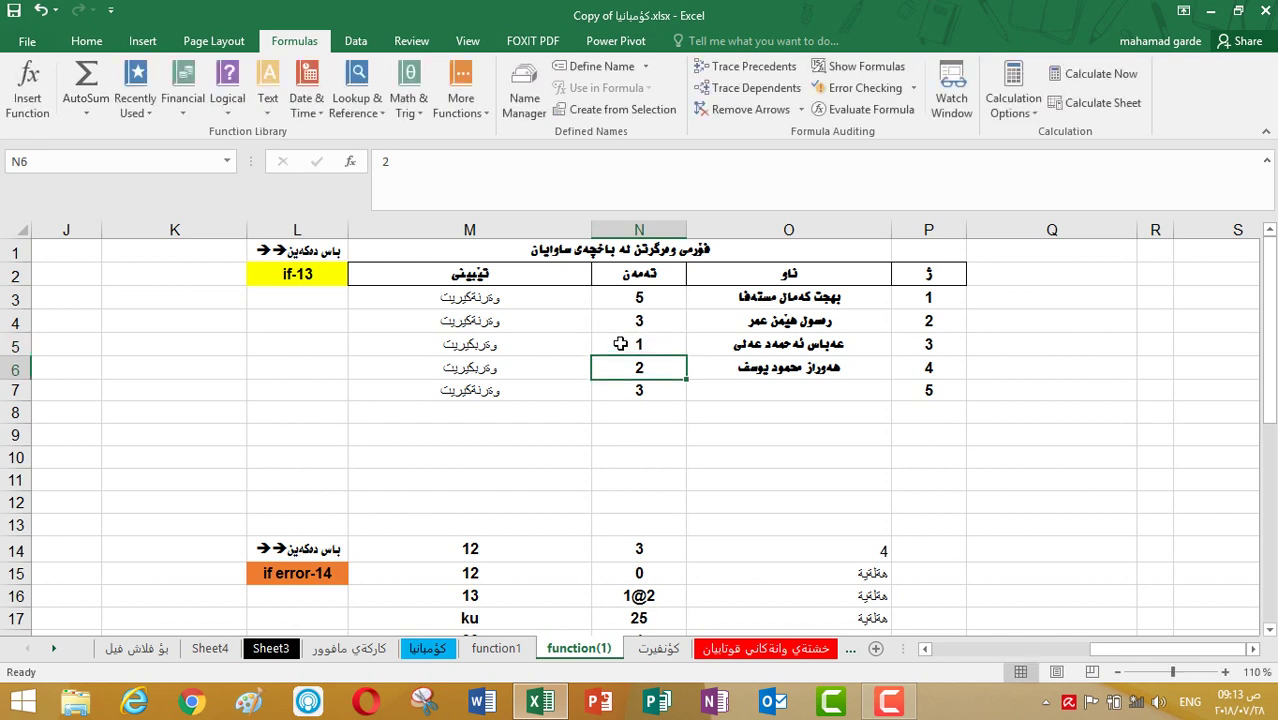
type("2")
key("Return")
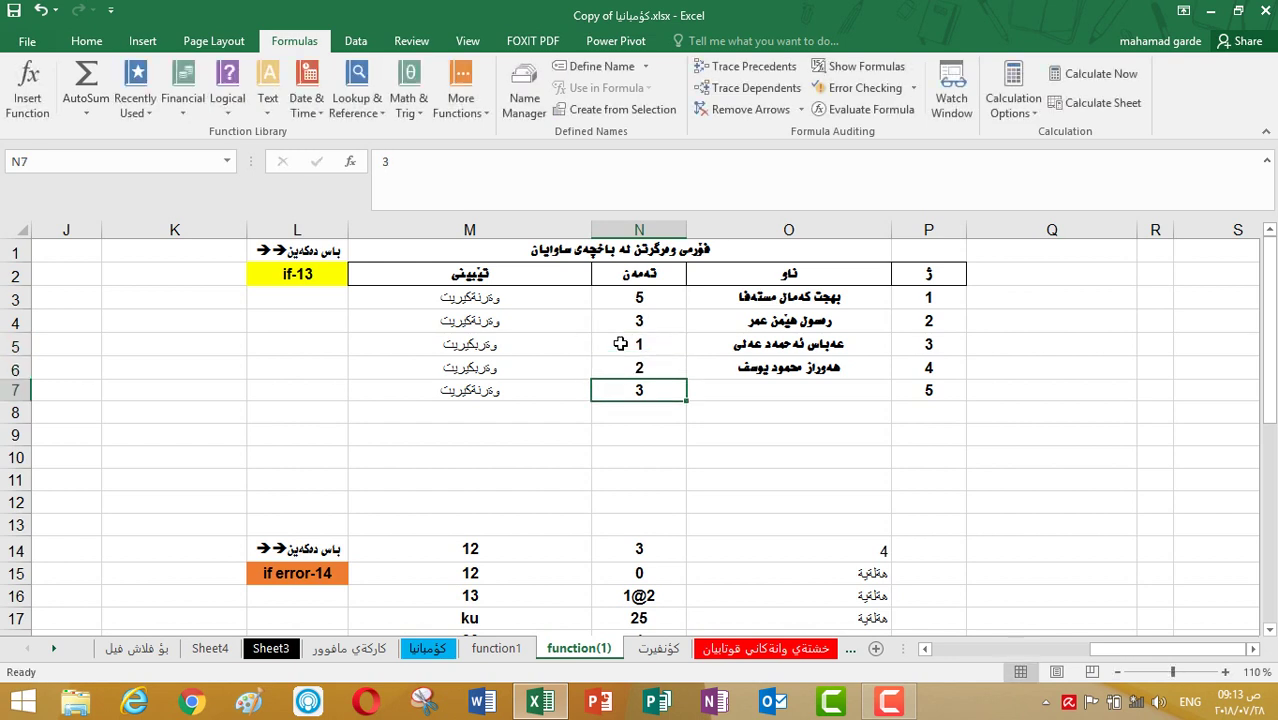
Try @ as the age in N4 and replace it with 2.
key("Up")
key("Up")
key("Up")
type("@")
key("Return")
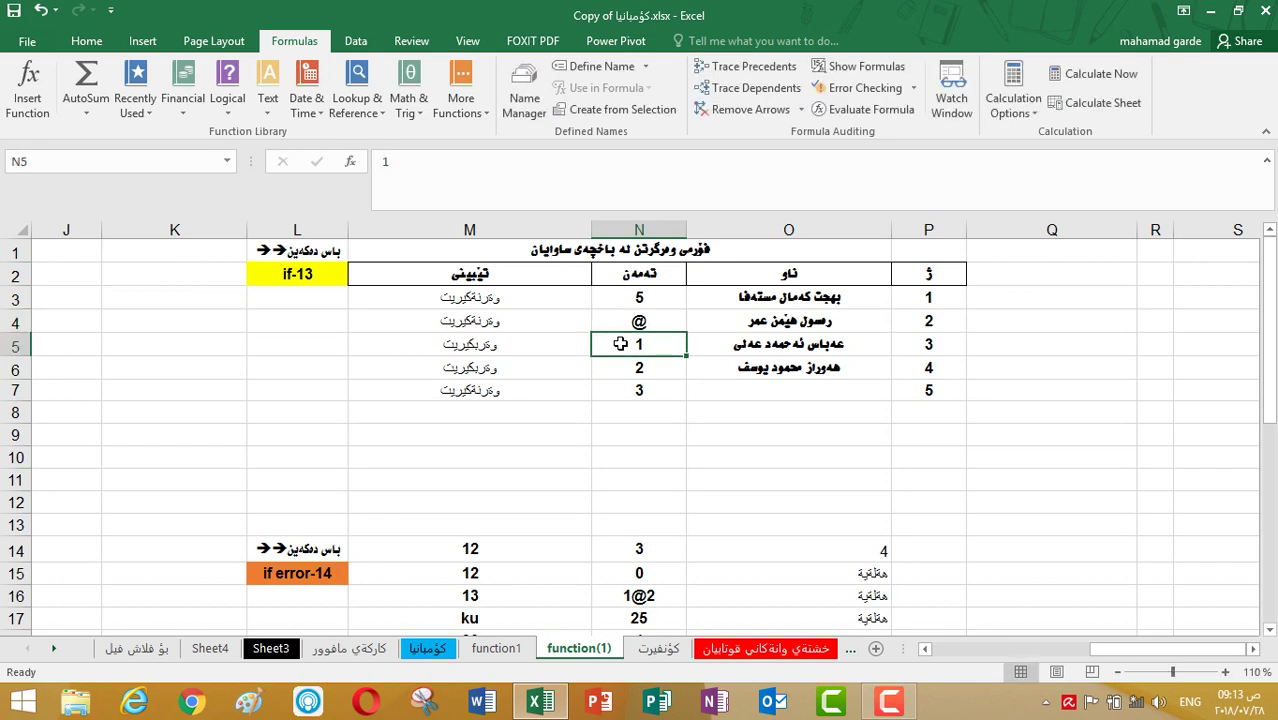
key("Up")
type("2")
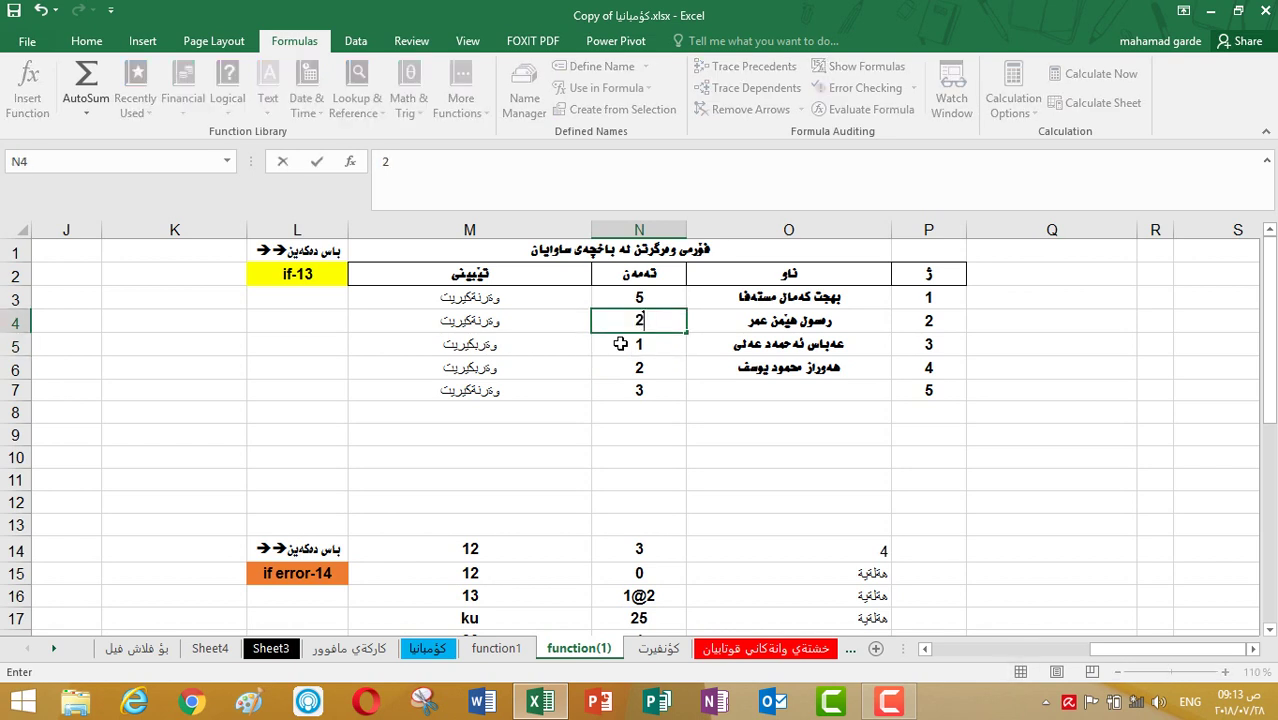
key("Return")
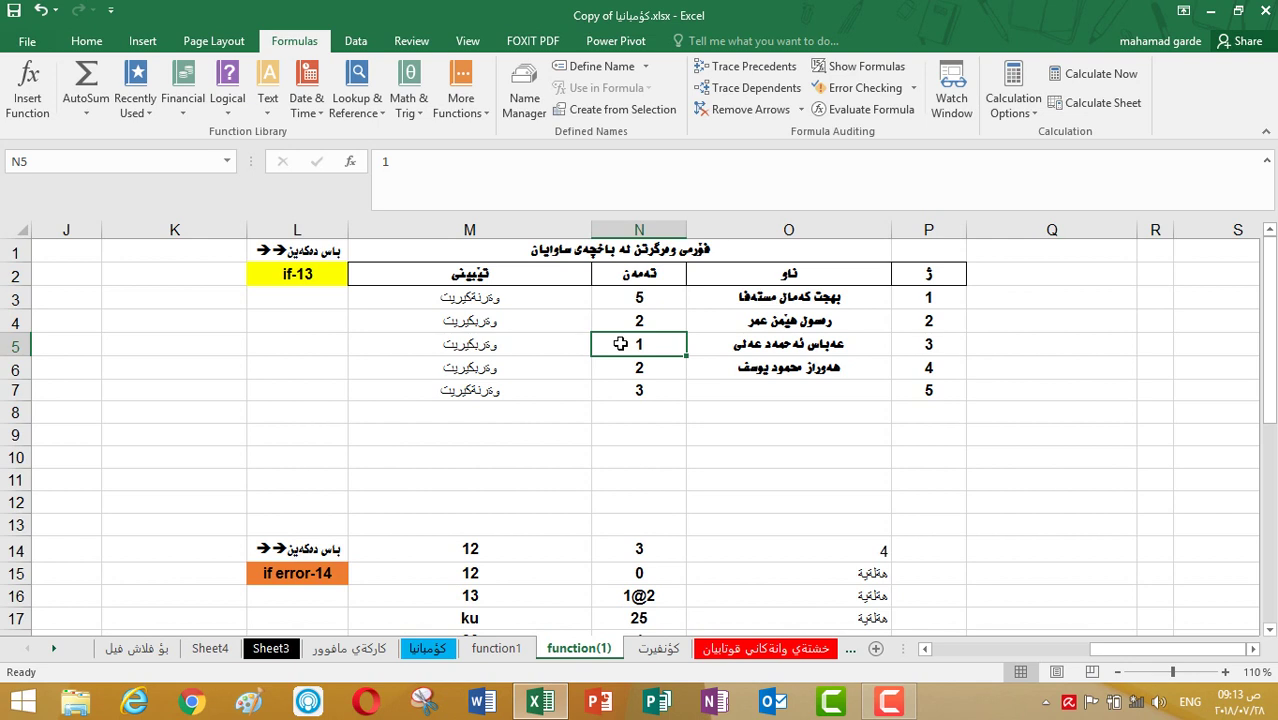
Change the logical test in M4 to N4<2 and compare the formulas in M3 to M5.
key("Up")
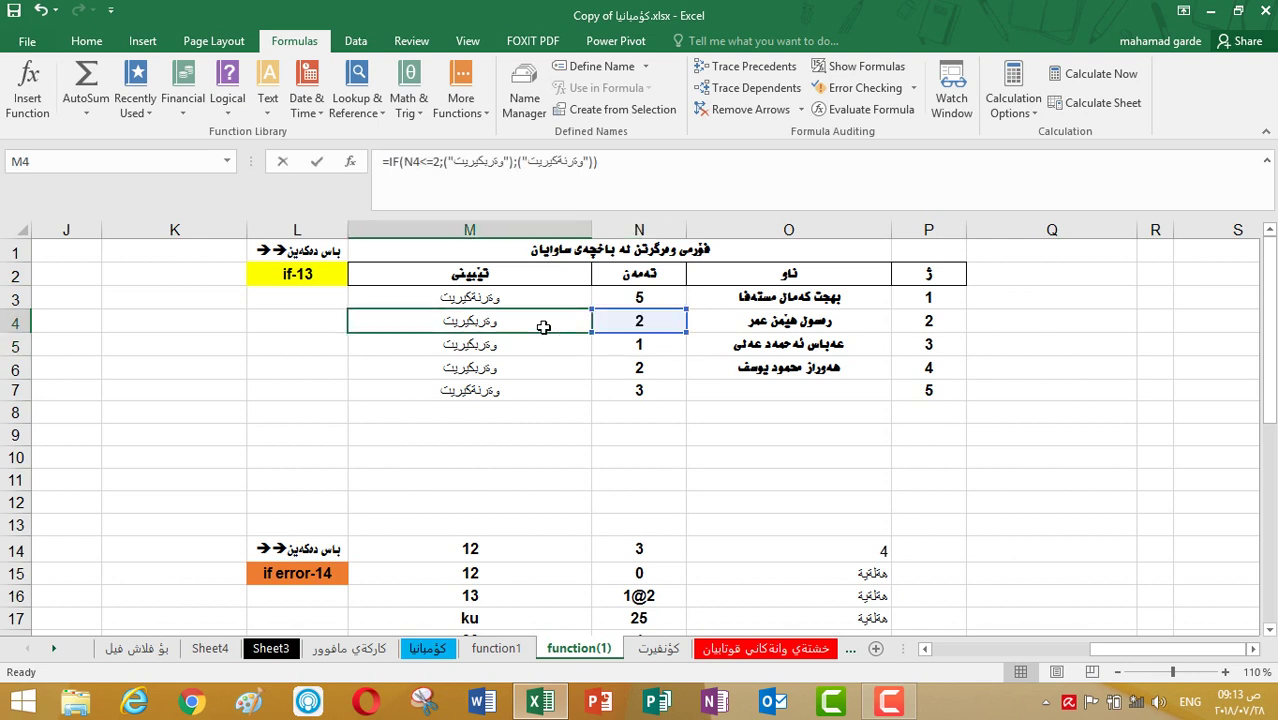
double_click(543, 325)
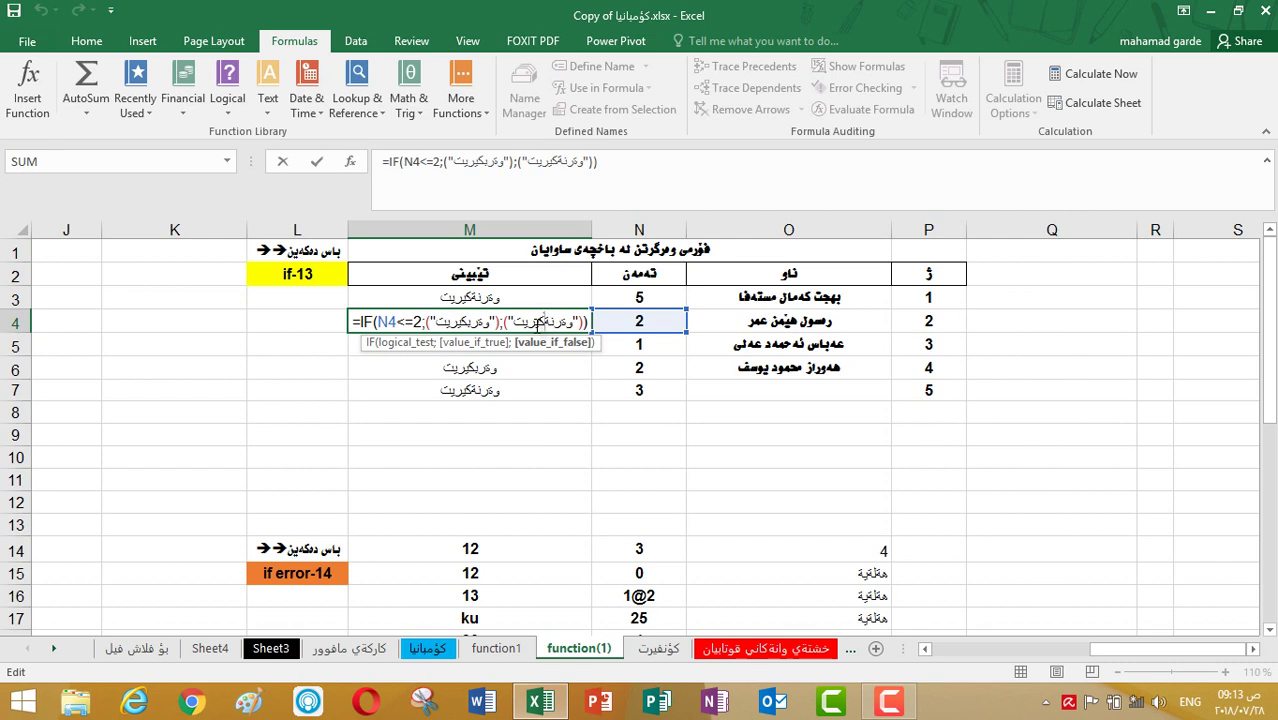
left_click(413, 322)
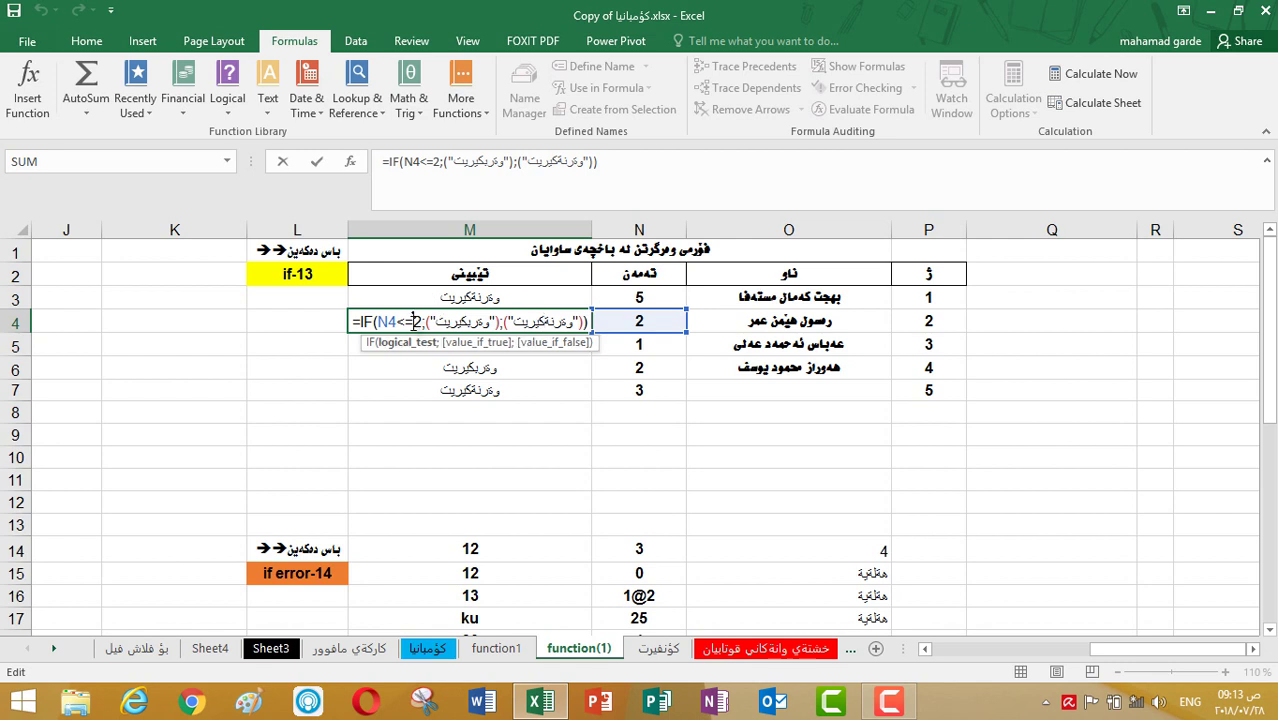
key("BackSpace")
key("Return")
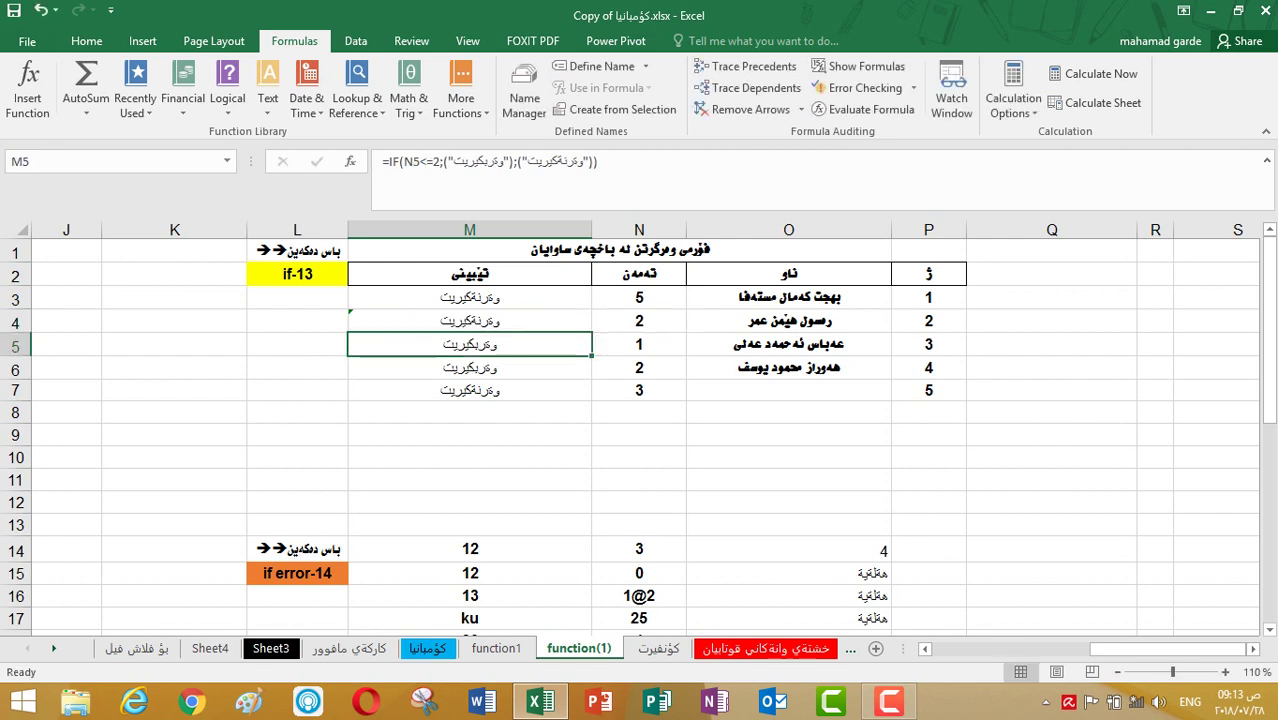
left_click(517, 301)
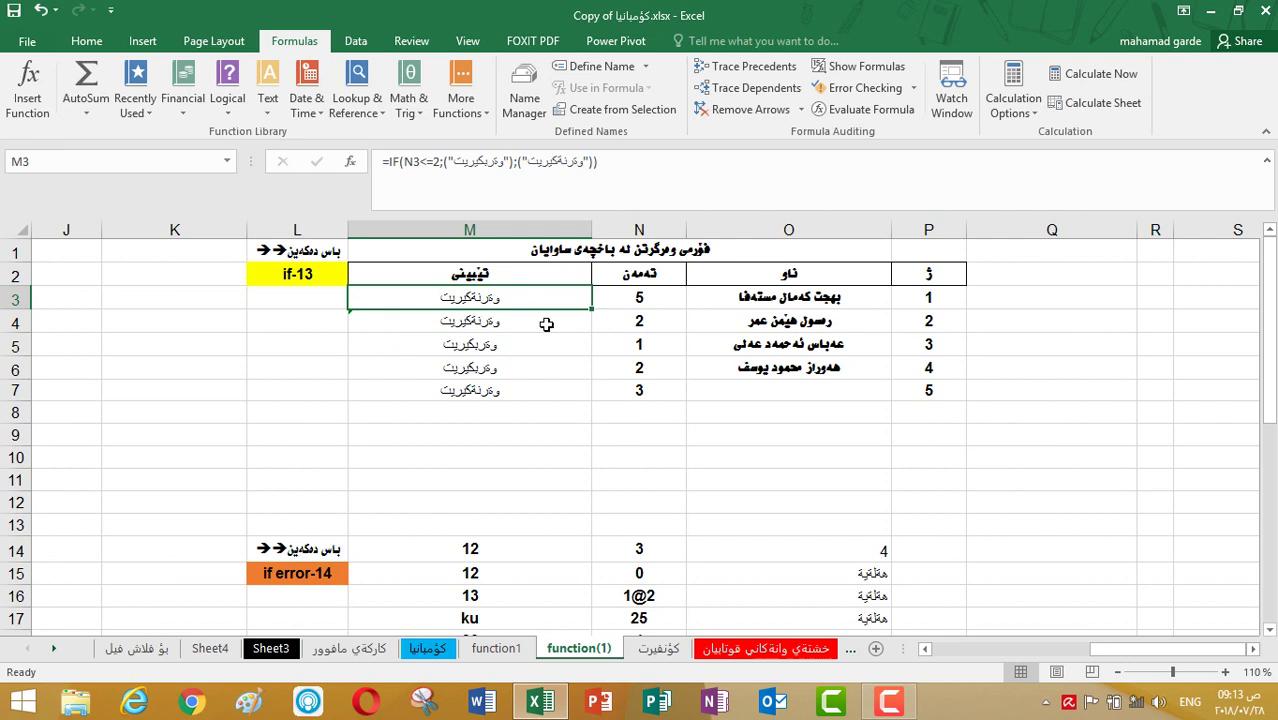
left_click(546, 321)
left_click(560, 346)
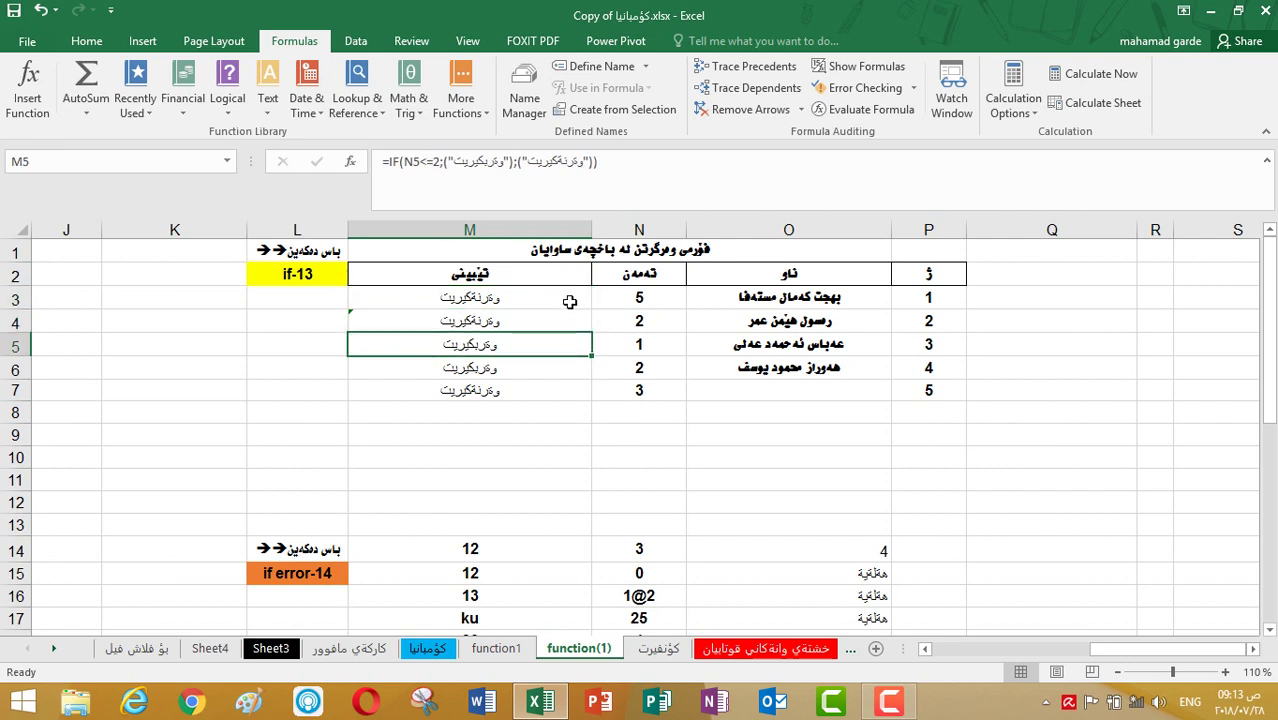
Change the logical test in M3 to N3<2, fill the formula down to M7 and check row 5.
left_click(568, 302)
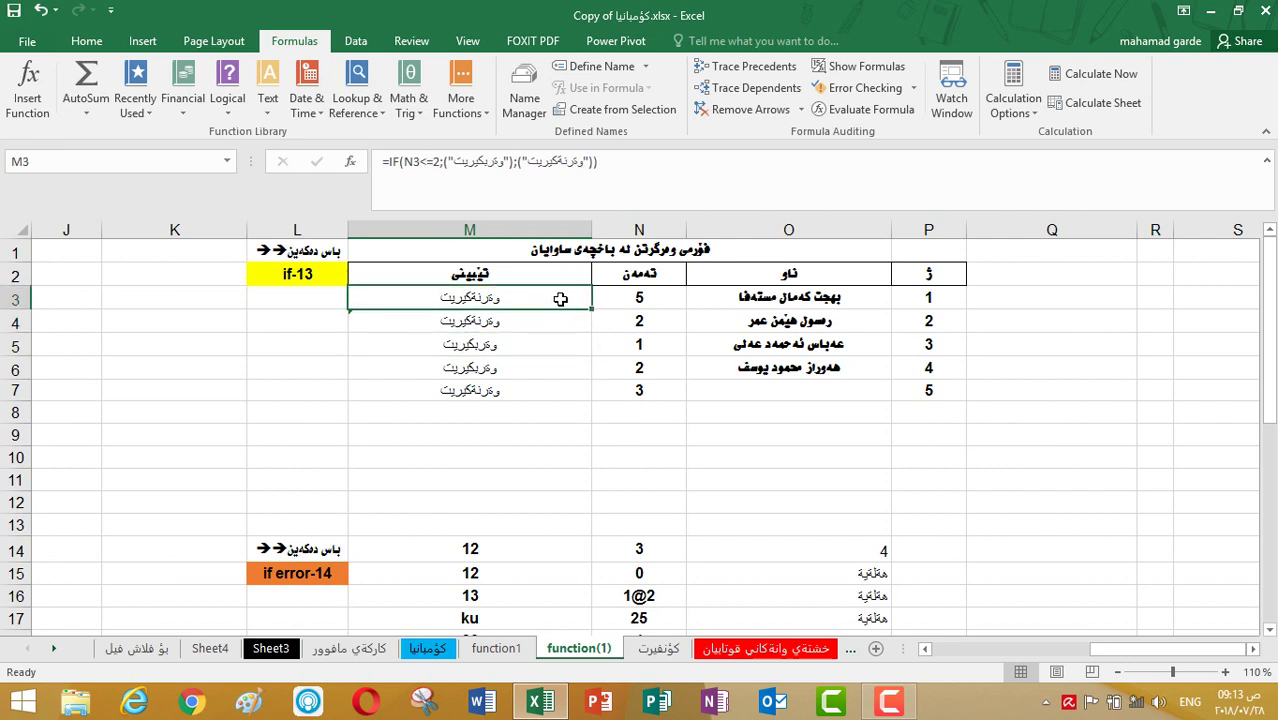
double_click(562, 299)
left_click(403, 298)
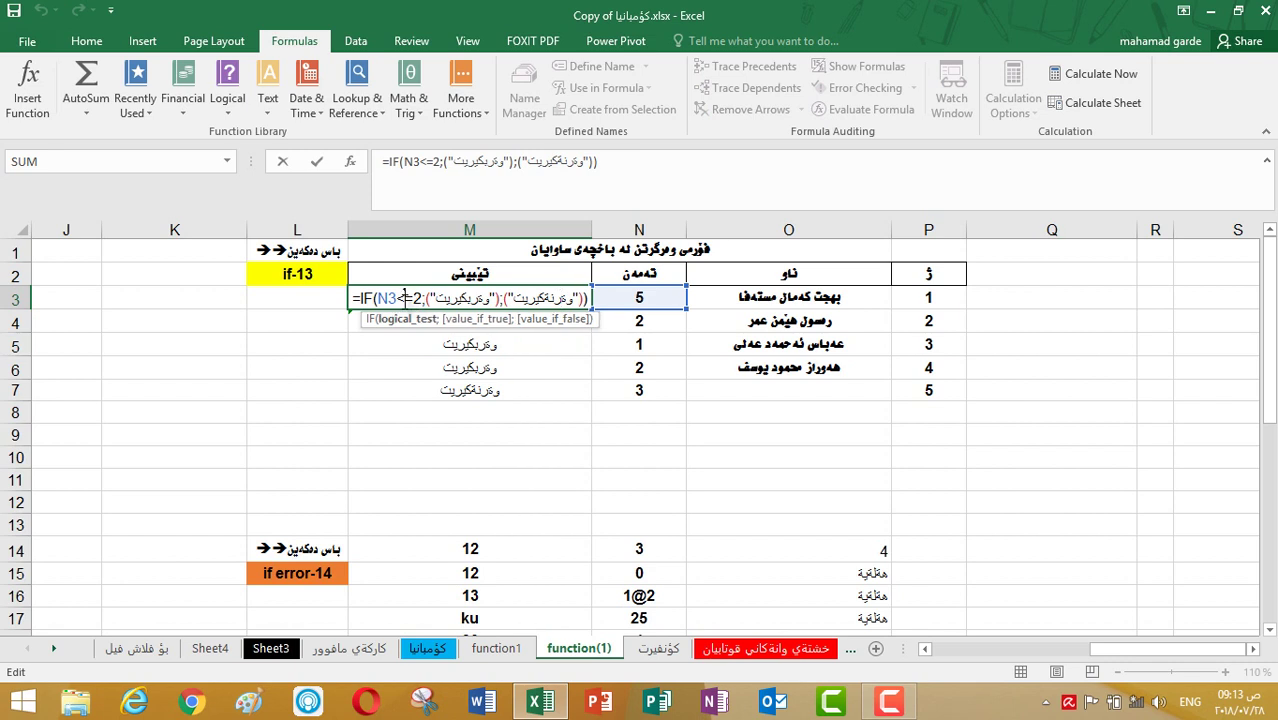
key("Delete")
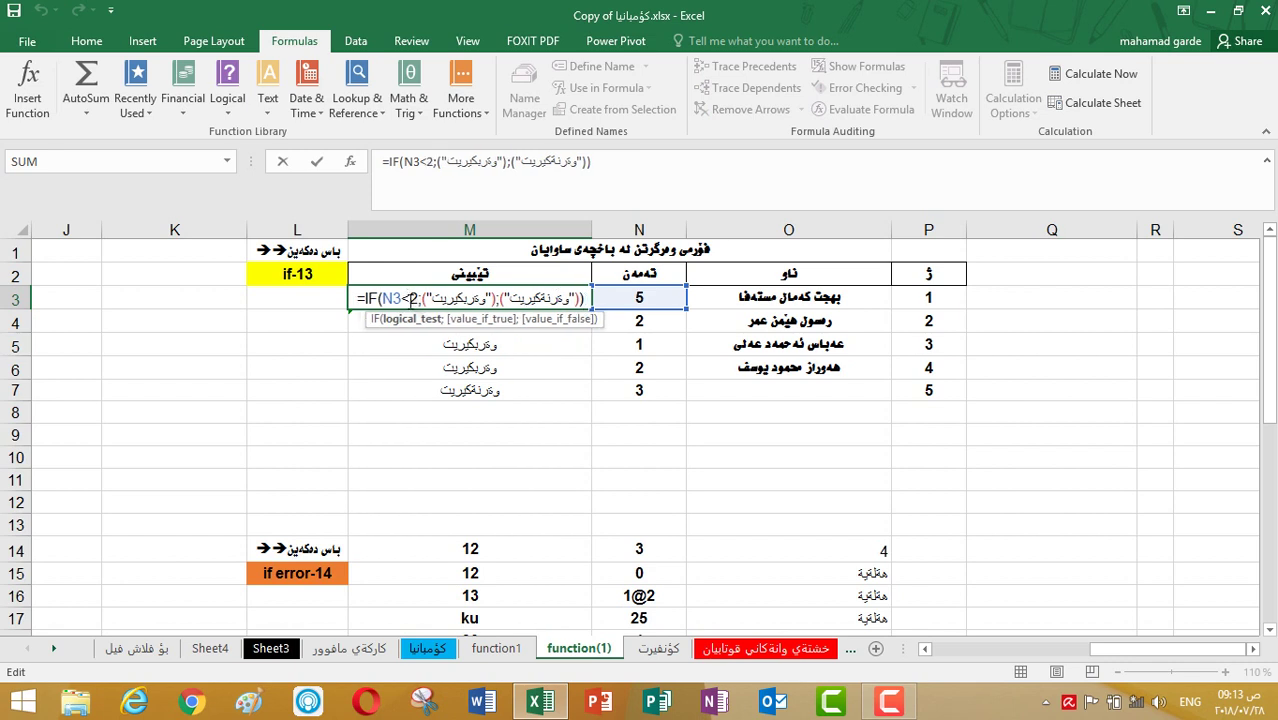
key("Return")
left_click(503, 295)
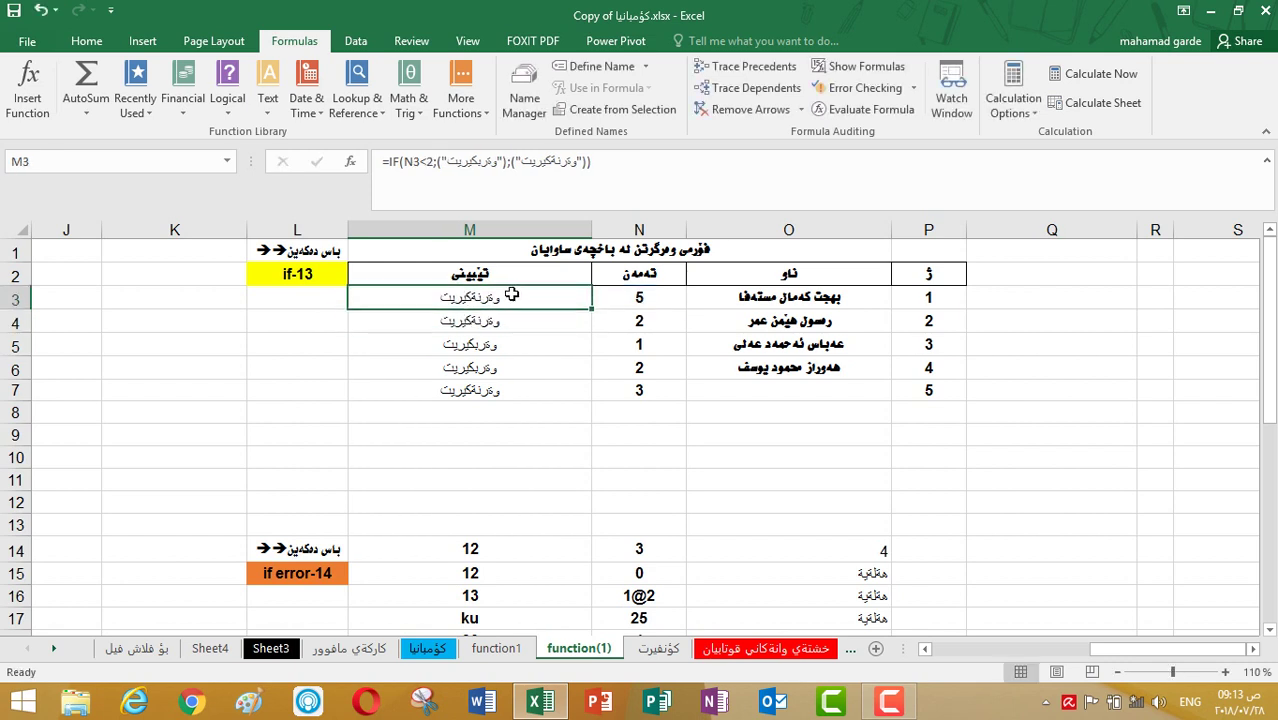
left_click_drag(592, 308, 581, 401)
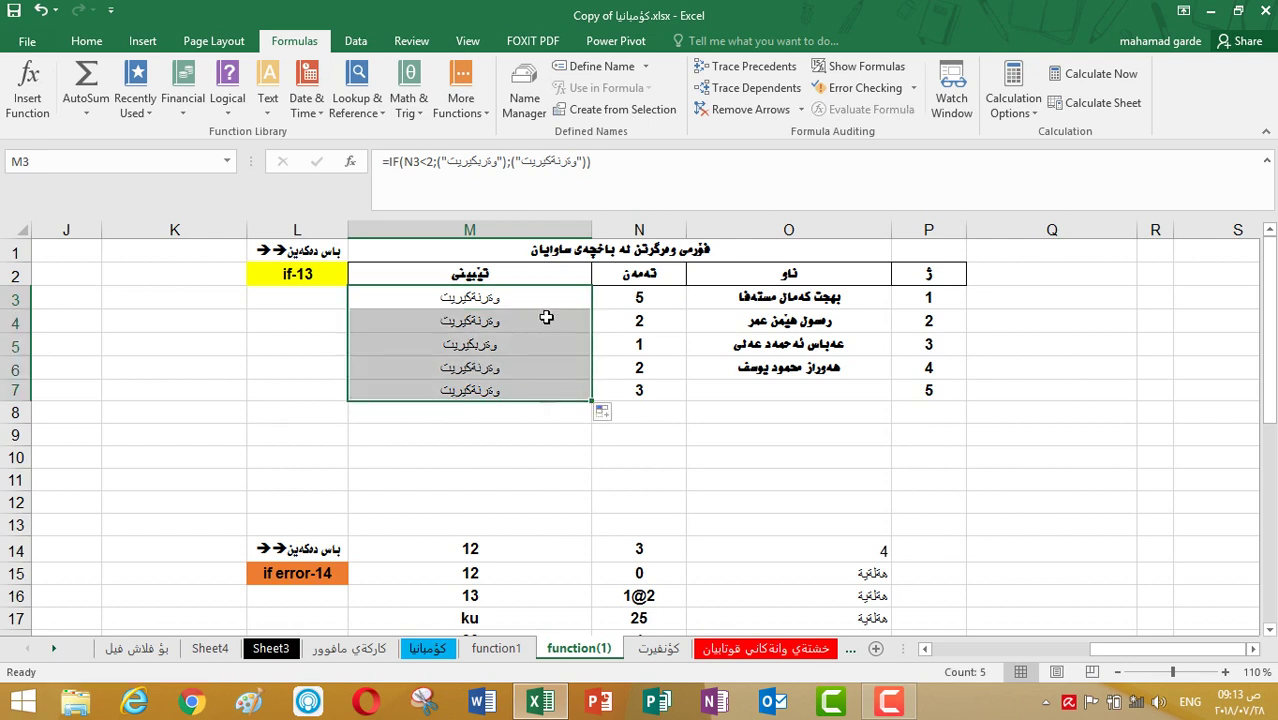
left_click(534, 350)
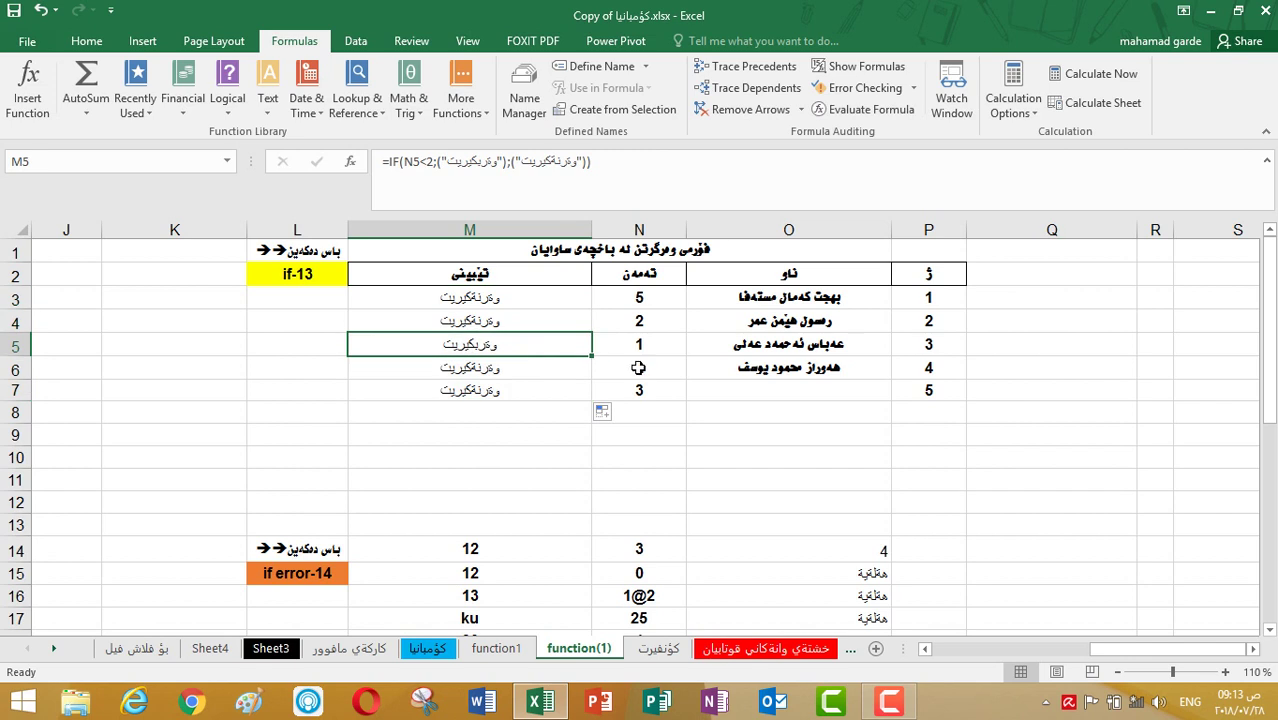
left_click(614, 346)
left_click(568, 351)
left_click(539, 295)
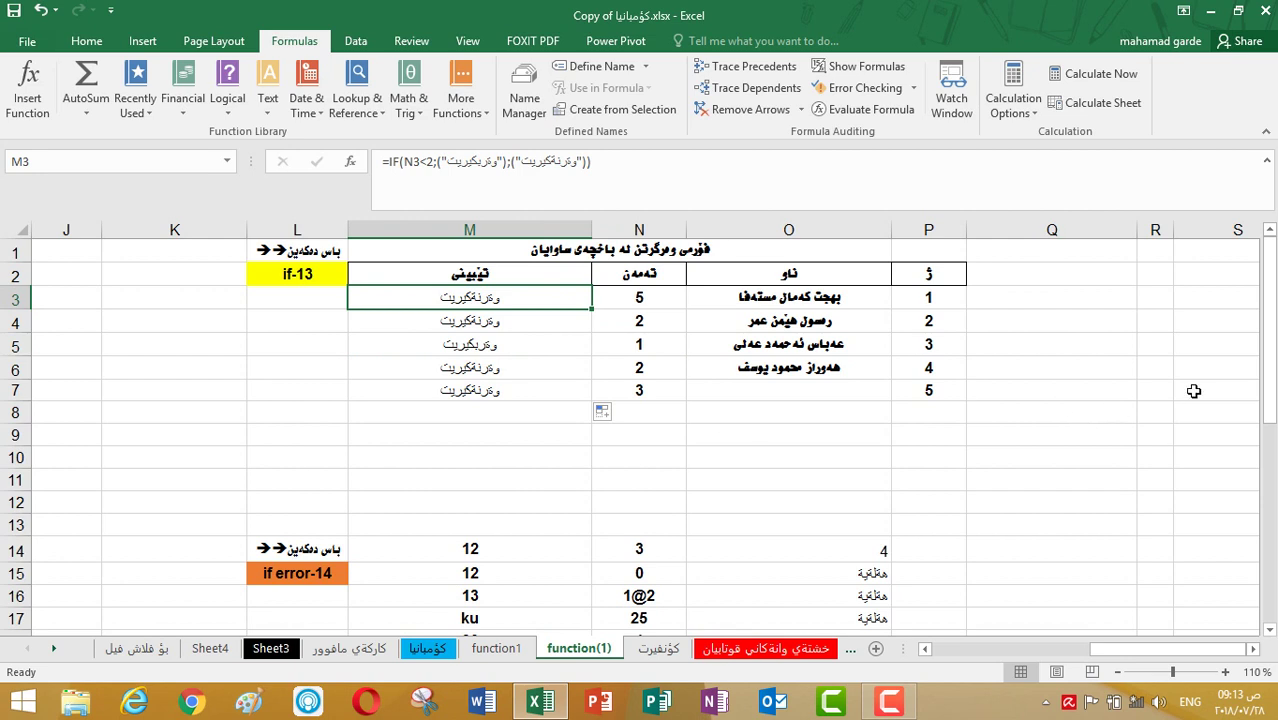
Switch to the function1 sheet and turn off its right-to-left layout.
mouse_move(1271, 393)
left_mouse_down()
mouse_move(1272, 432)
mouse_move(1272, 418)
left_mouse_up()
left_click(498, 648)
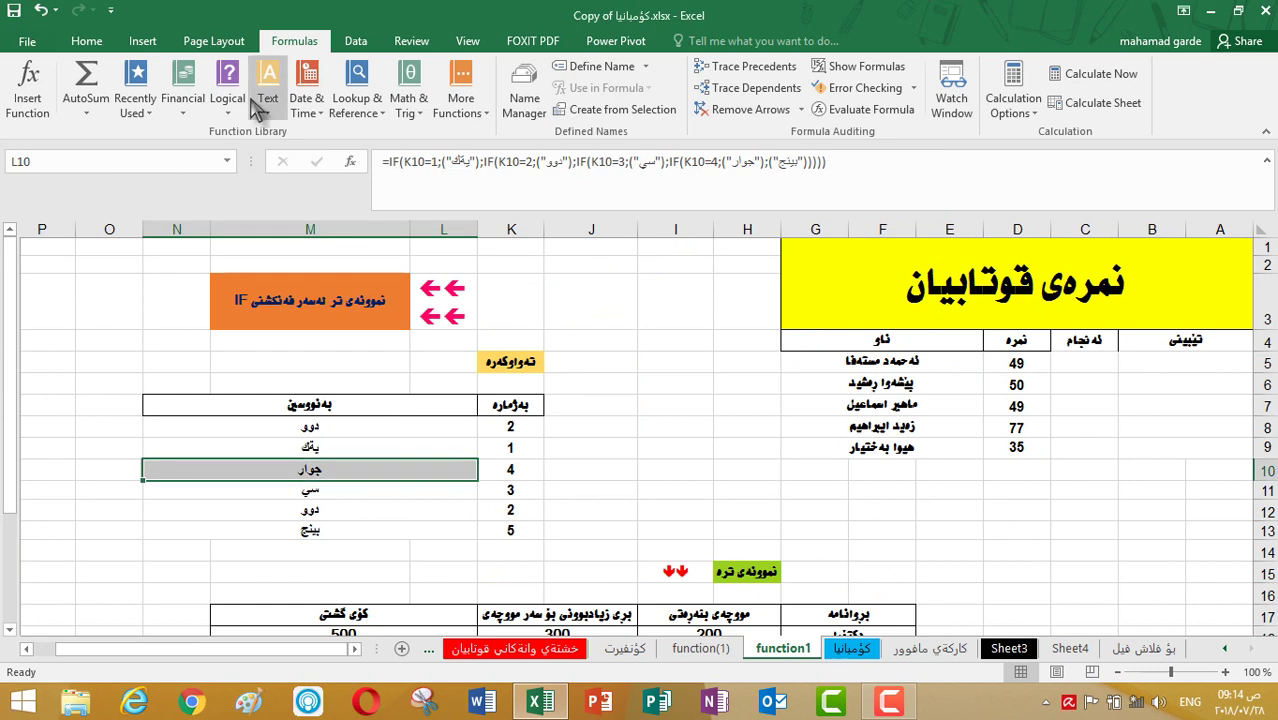
left_click(100, 45)
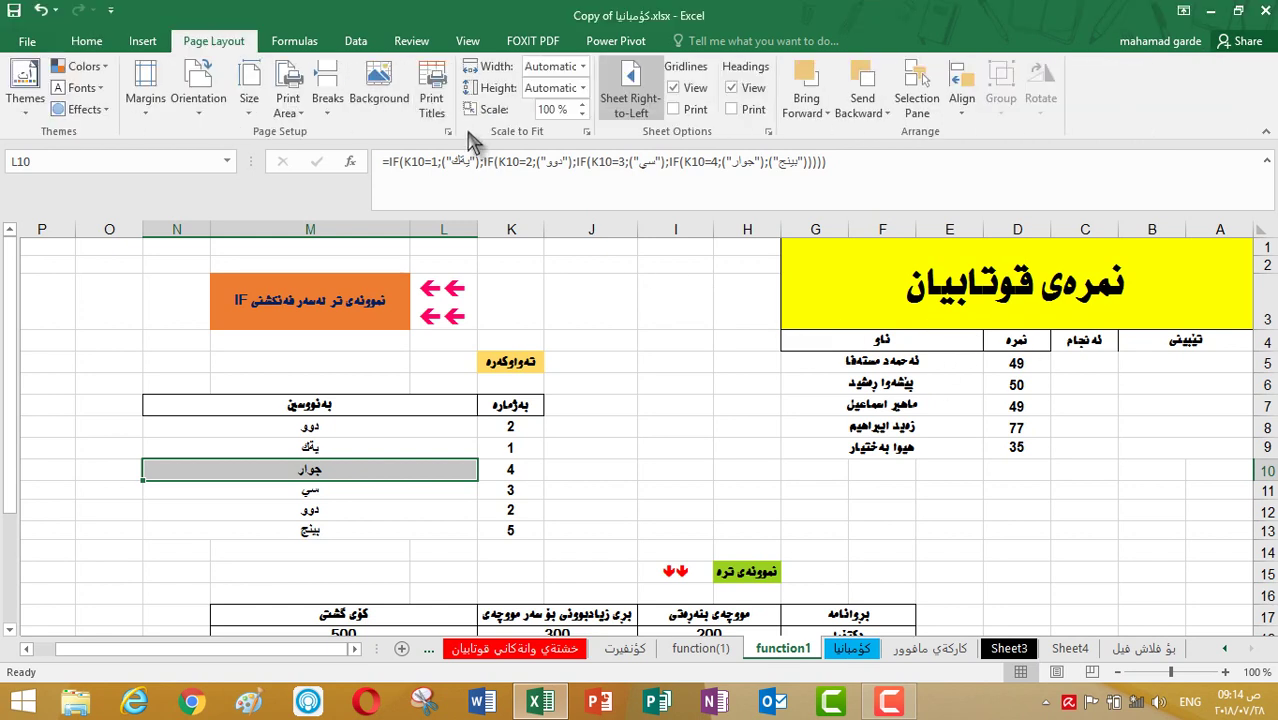
left_click(630, 100)
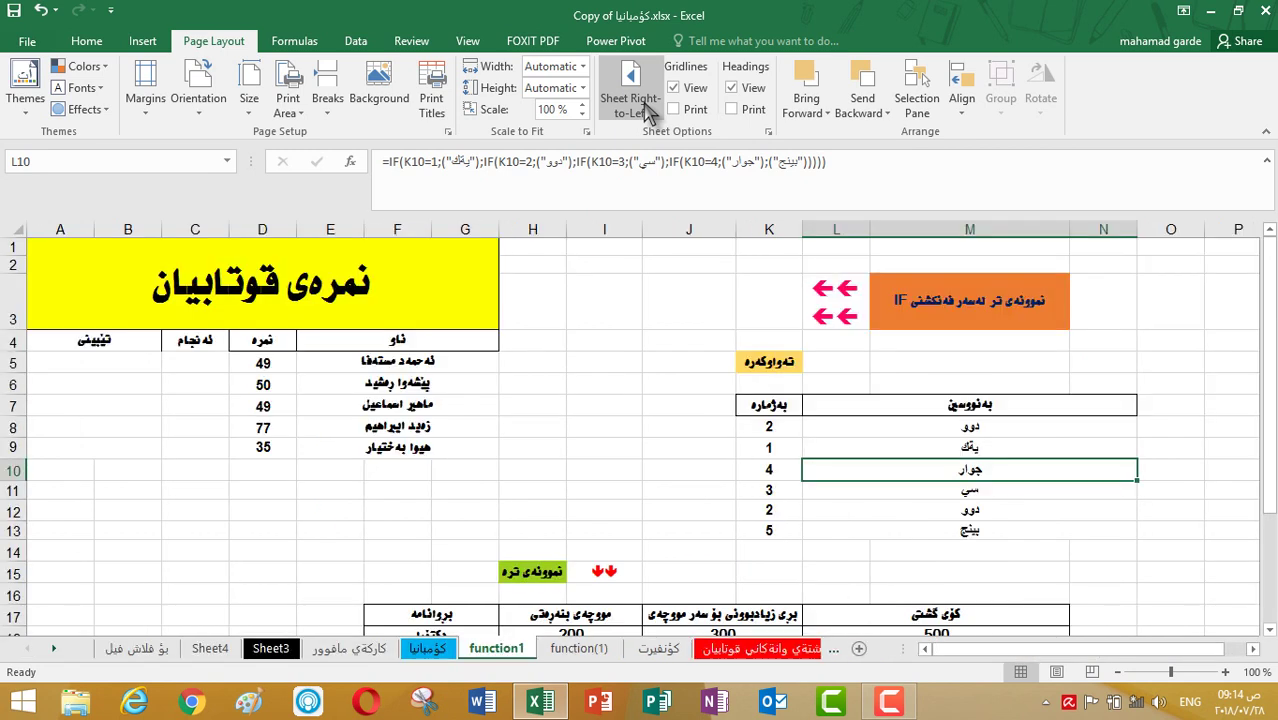
Begin an IF formula in C5, the first student's result cell in the grades table.
left_click(289, 358)
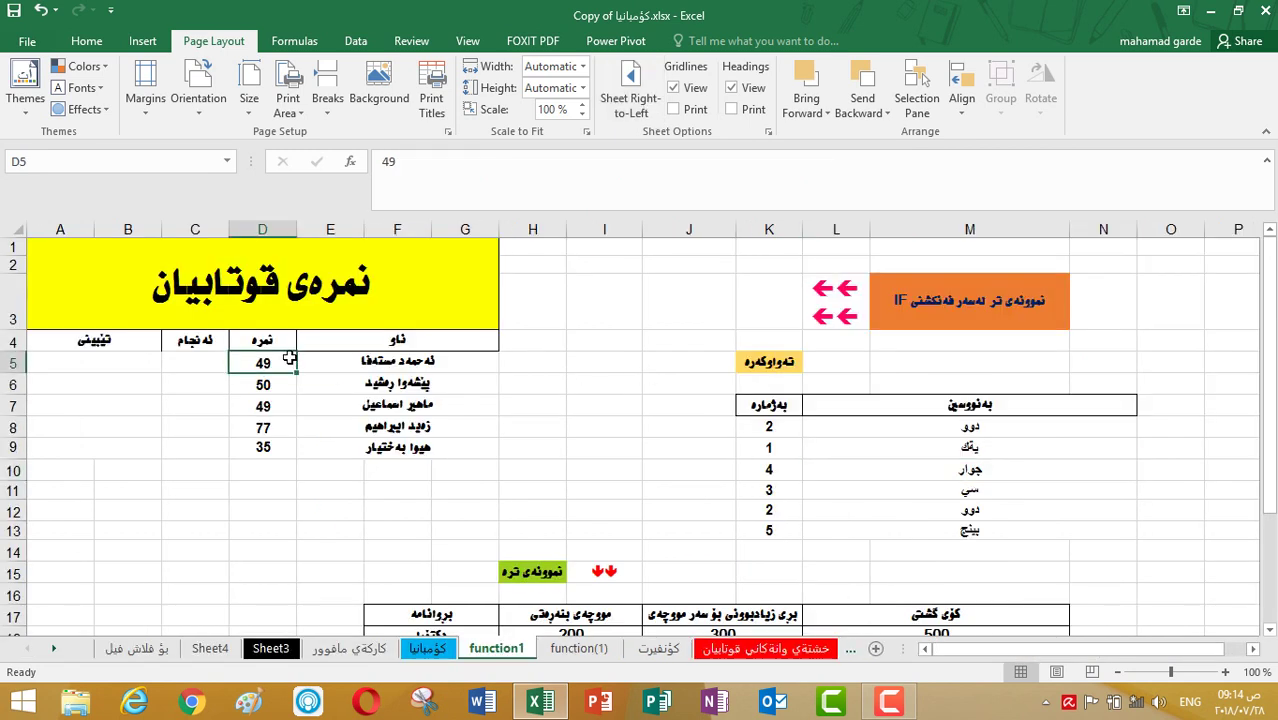
left_click(362, 366)
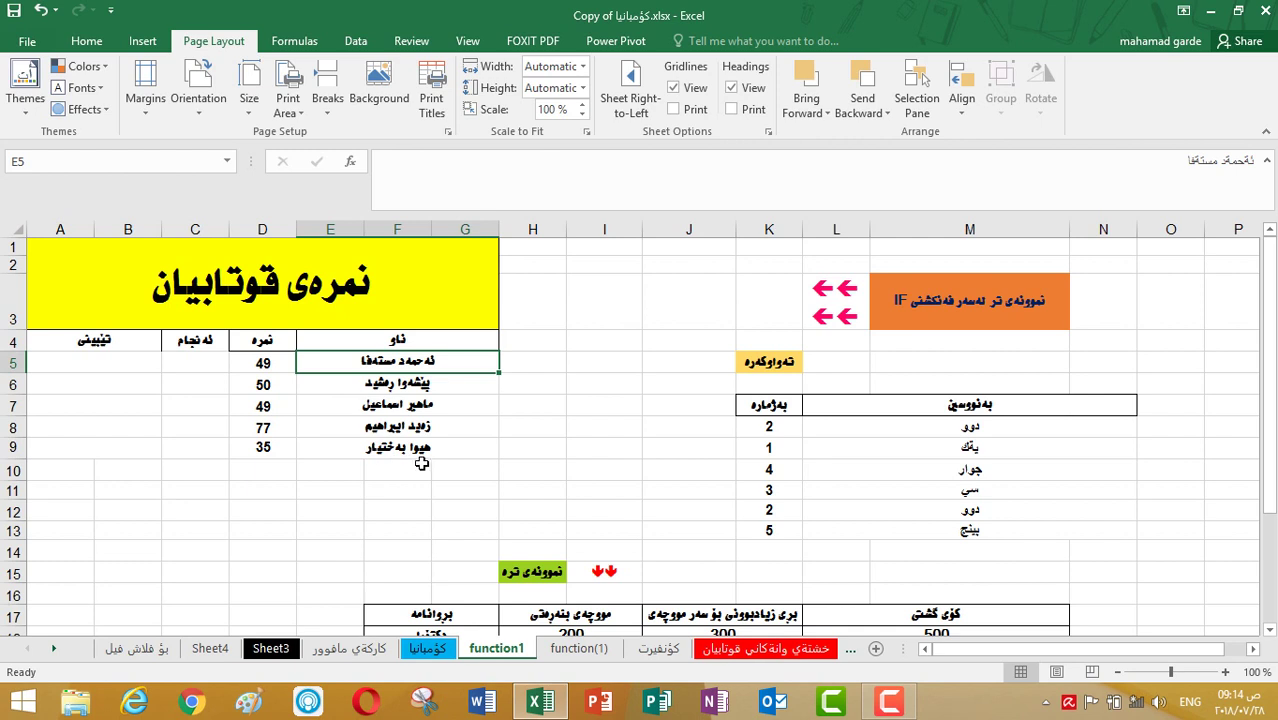
left_click(215, 366)
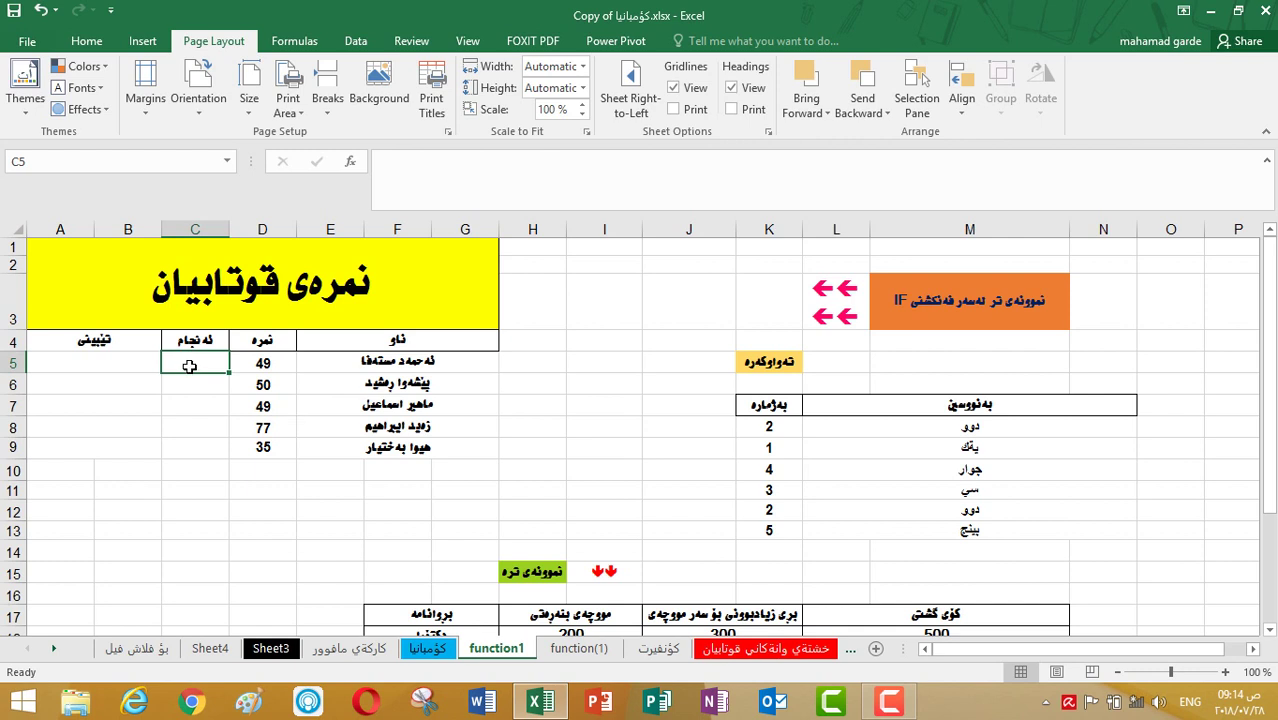
type("=")
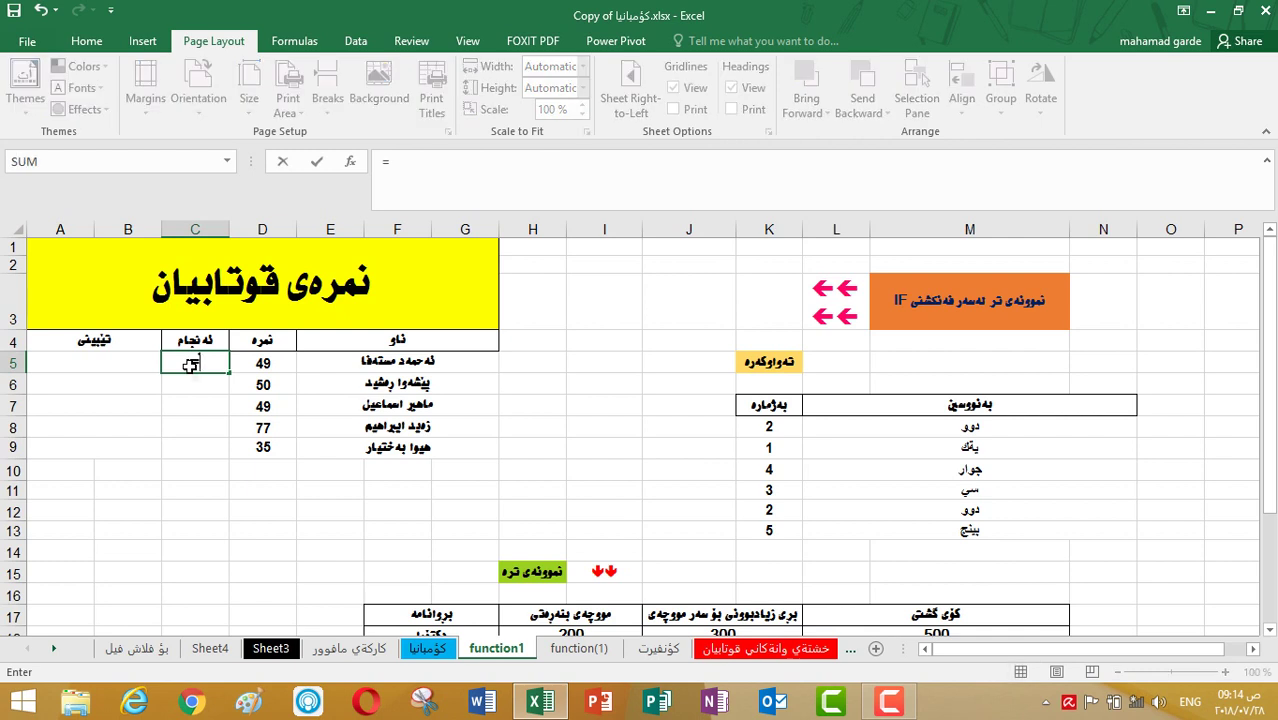
type("if")
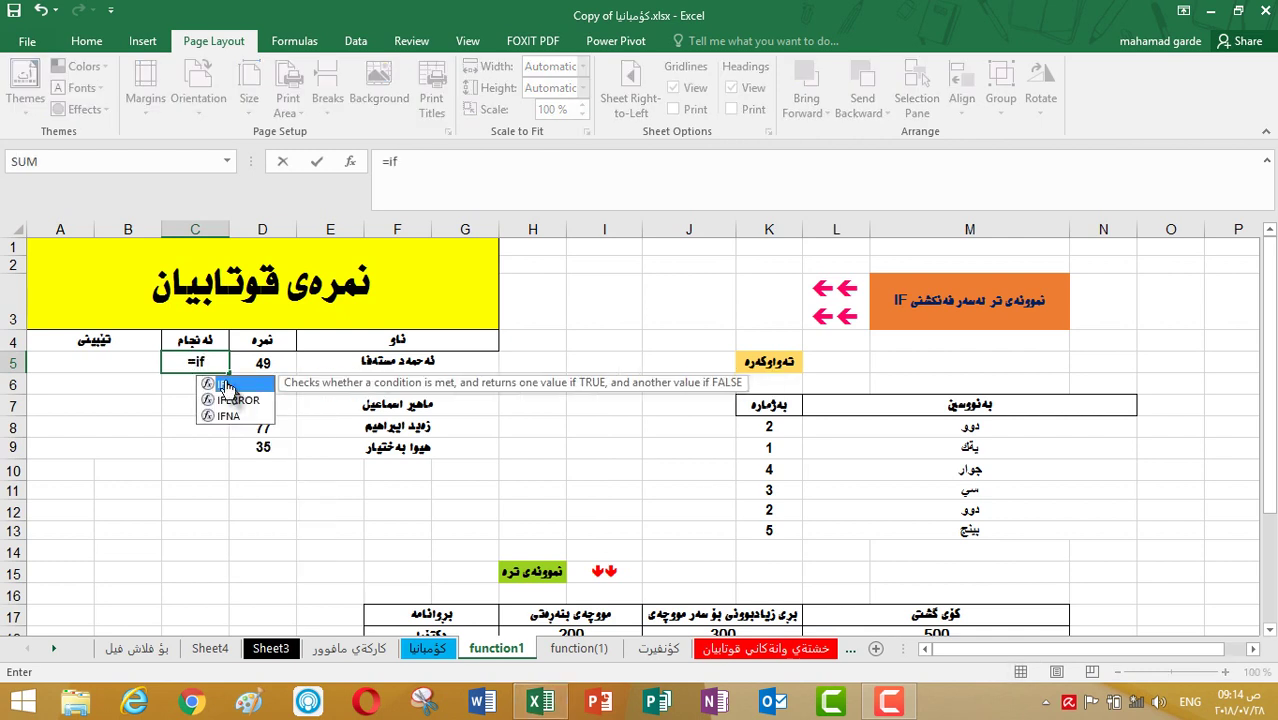
key("Tab")
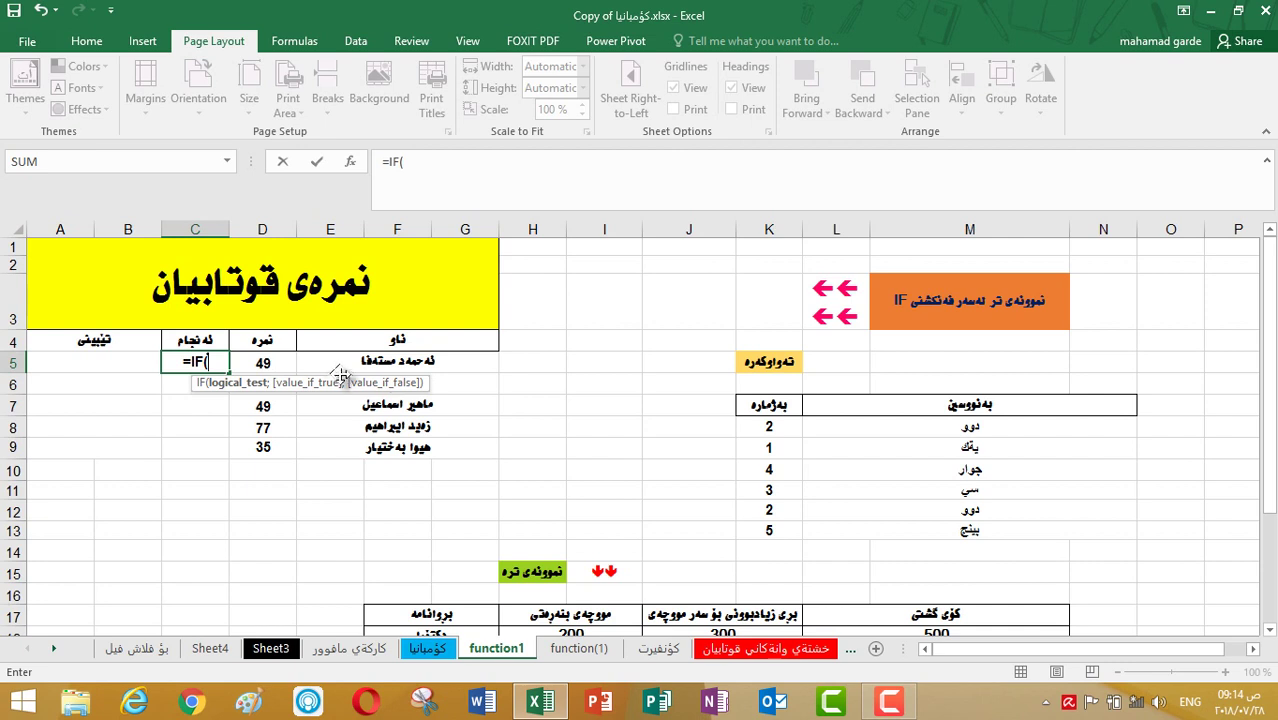
left_click(286, 366)
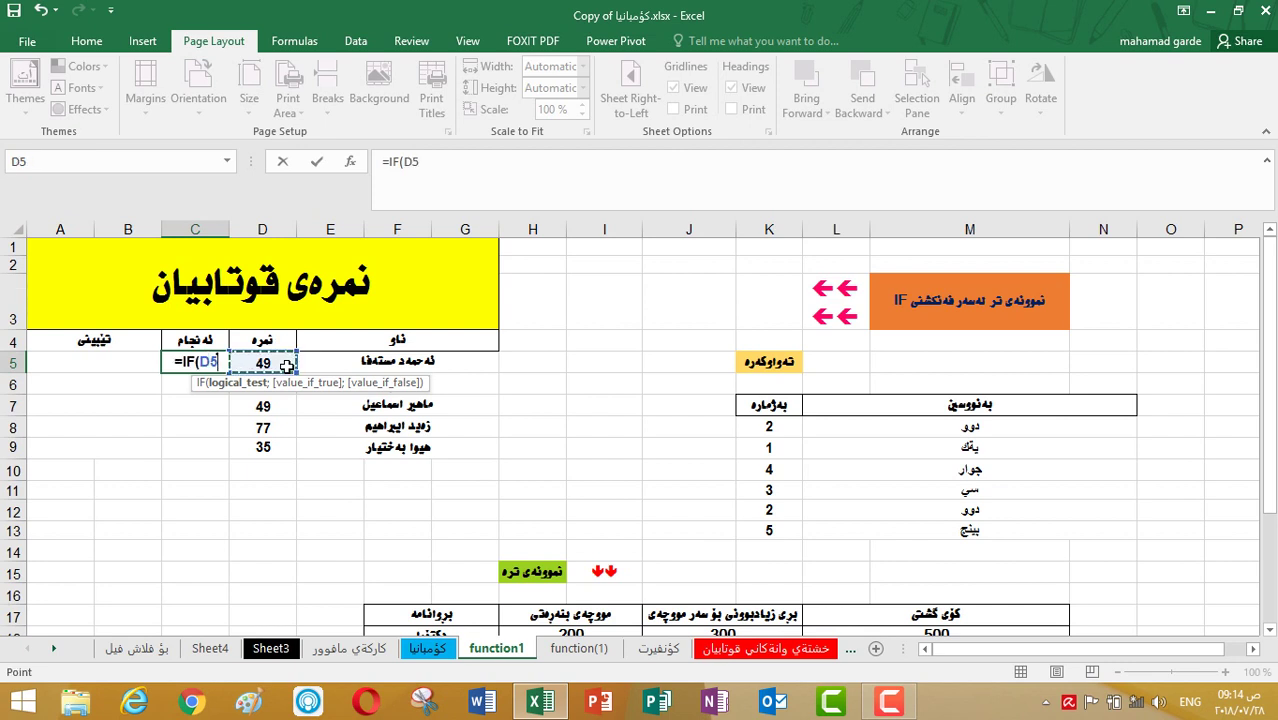
type("=")
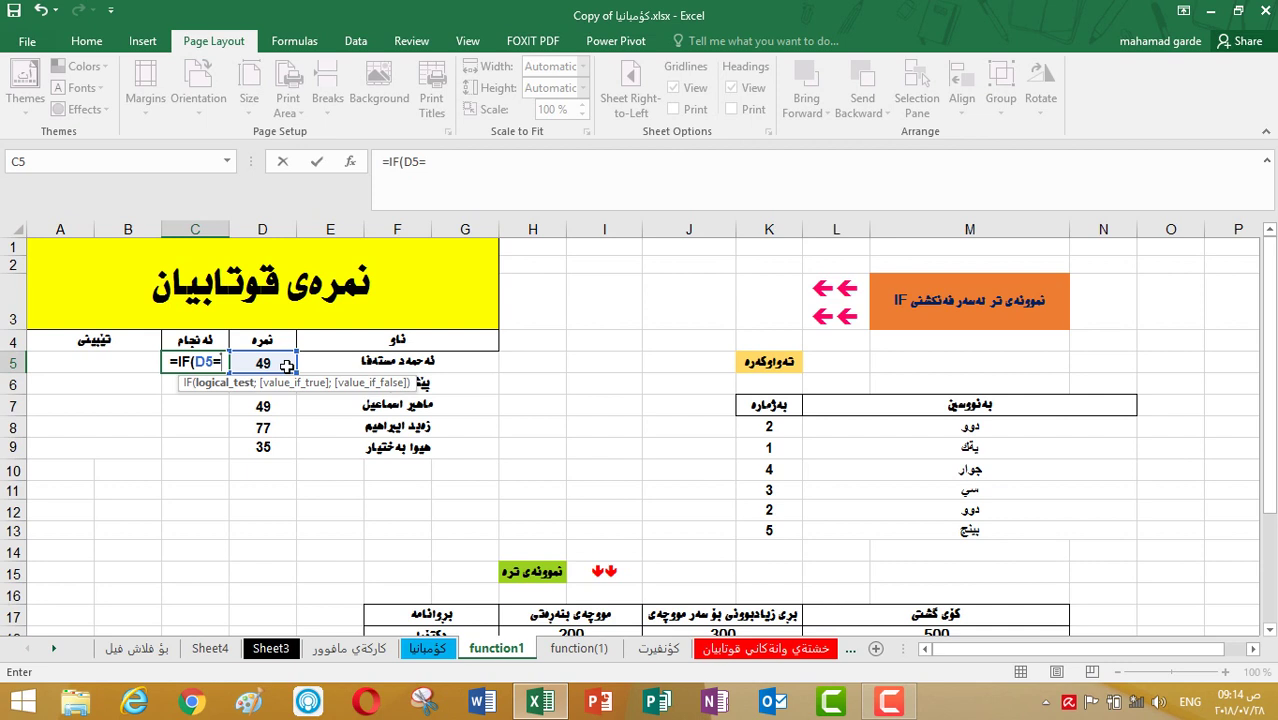
key("BackSpace")
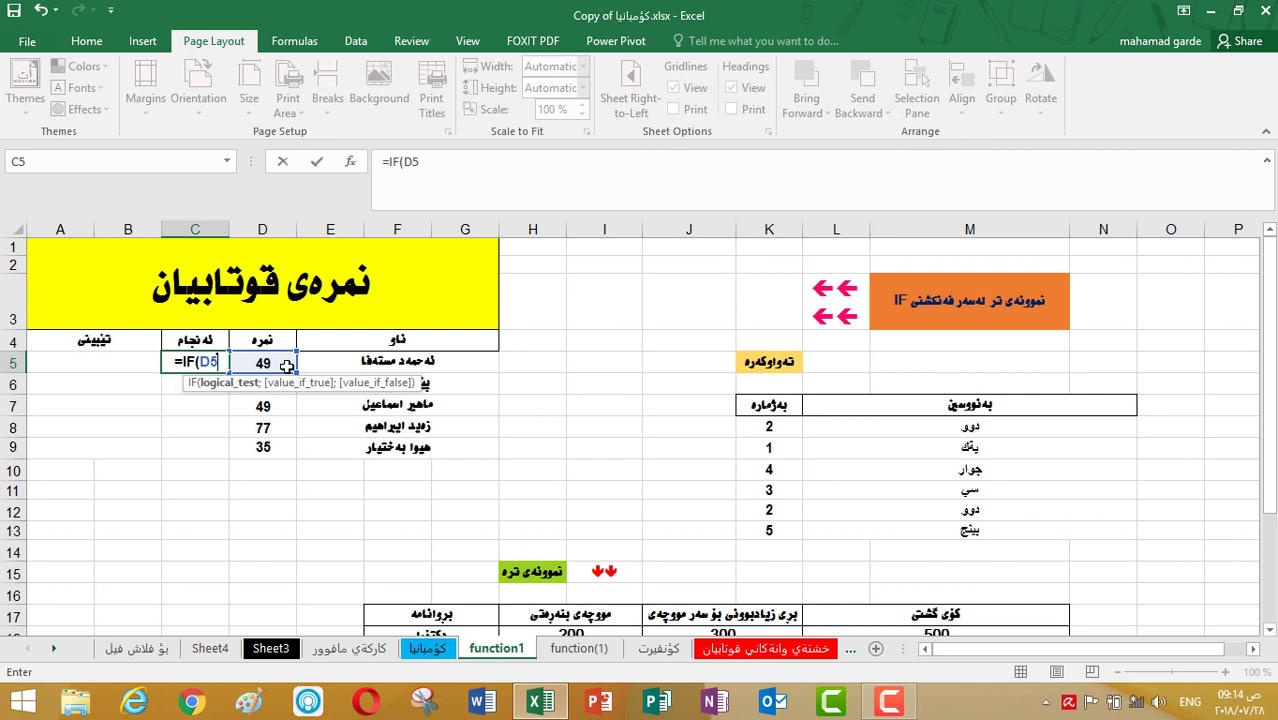
type("4")
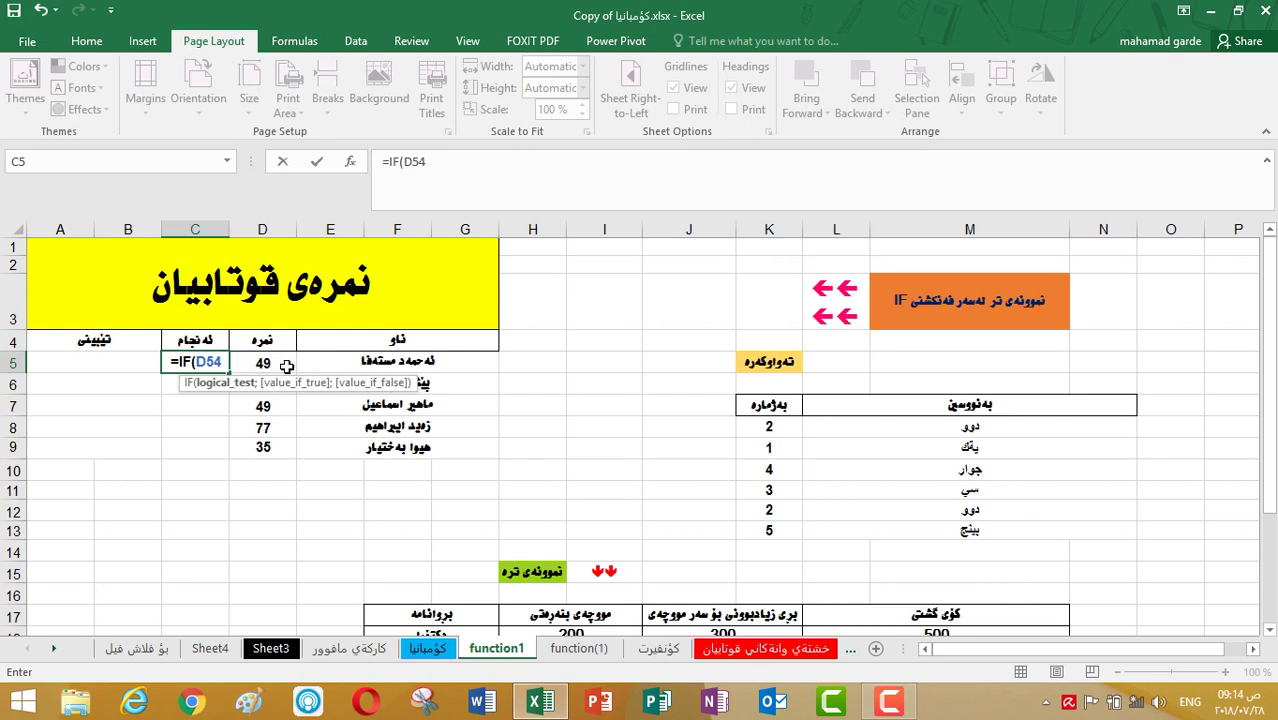
key("BackSpace")
key("BackSpace")
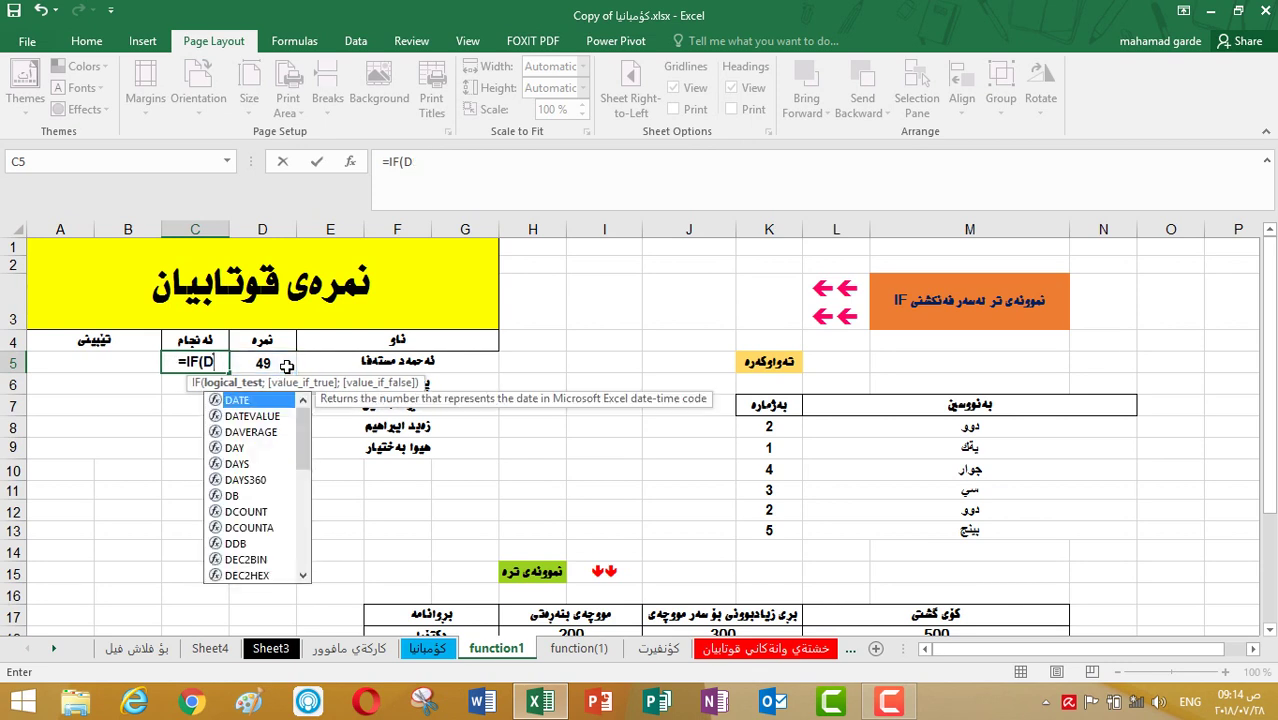
key("BackSpace")
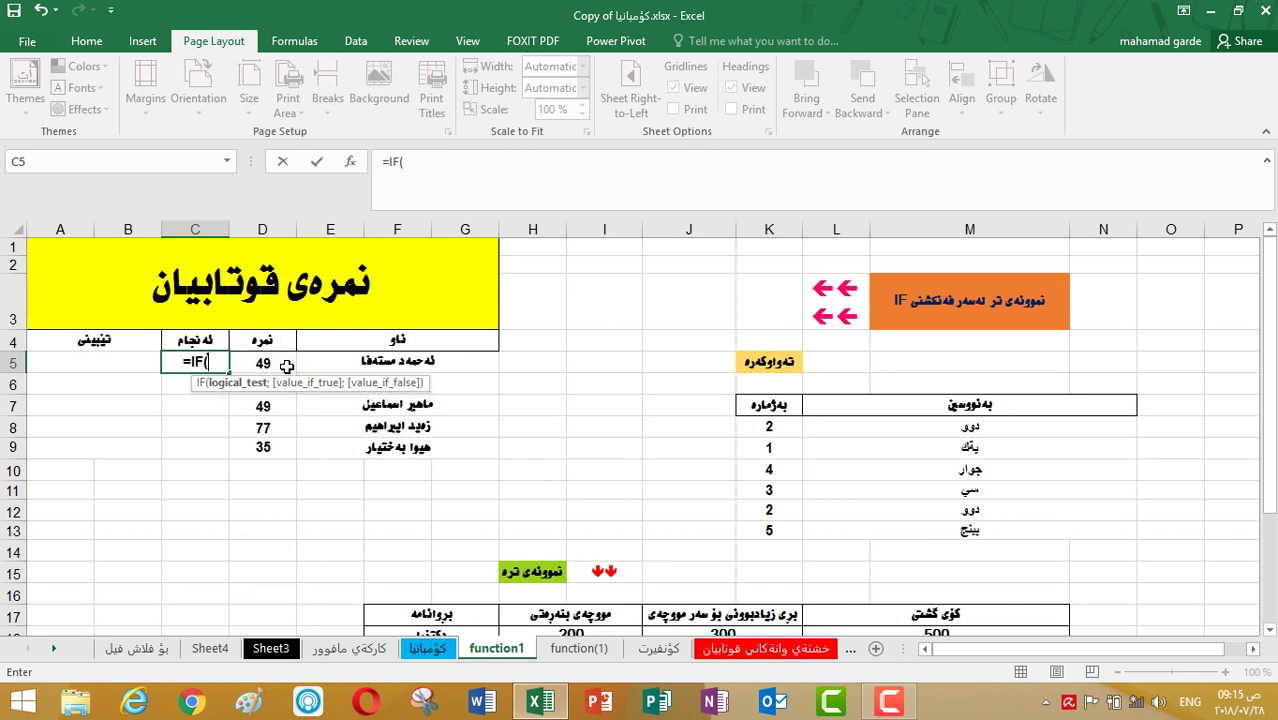
Set the IF formula's logical test in C5 to D5<=49 and end the argument with a semicolon.
left_click(286, 366)
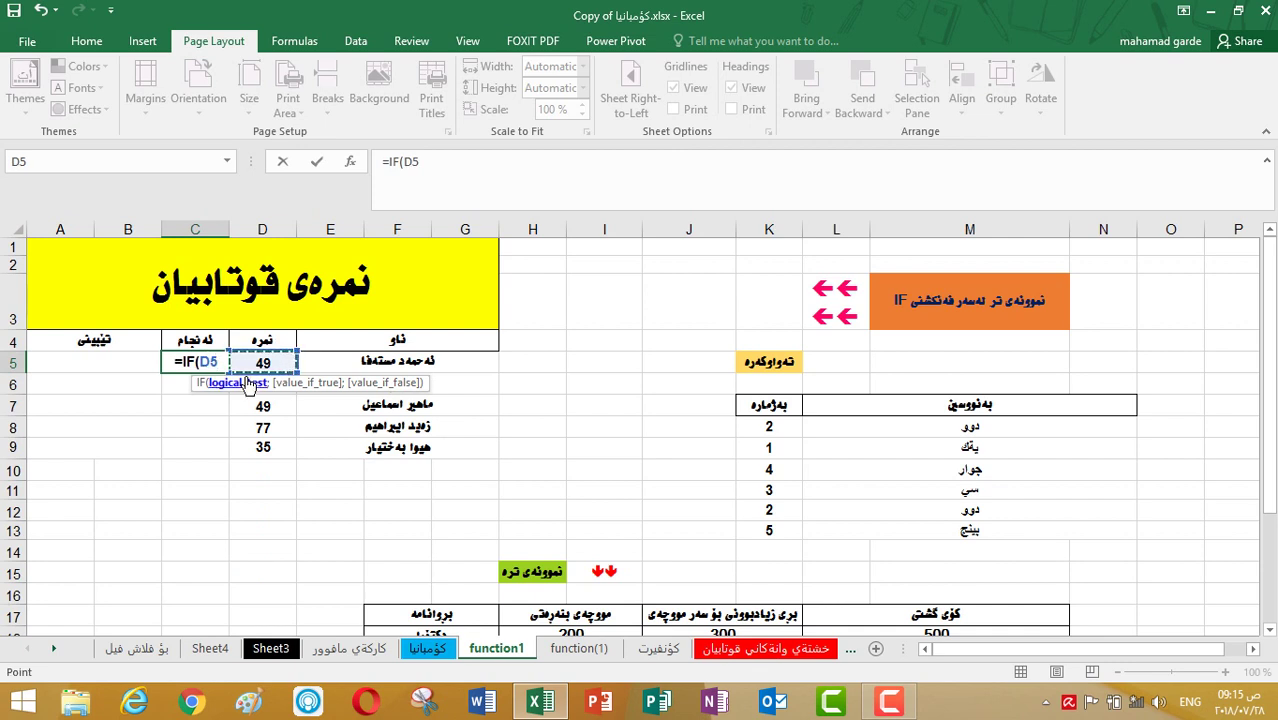
left_click(249, 384)
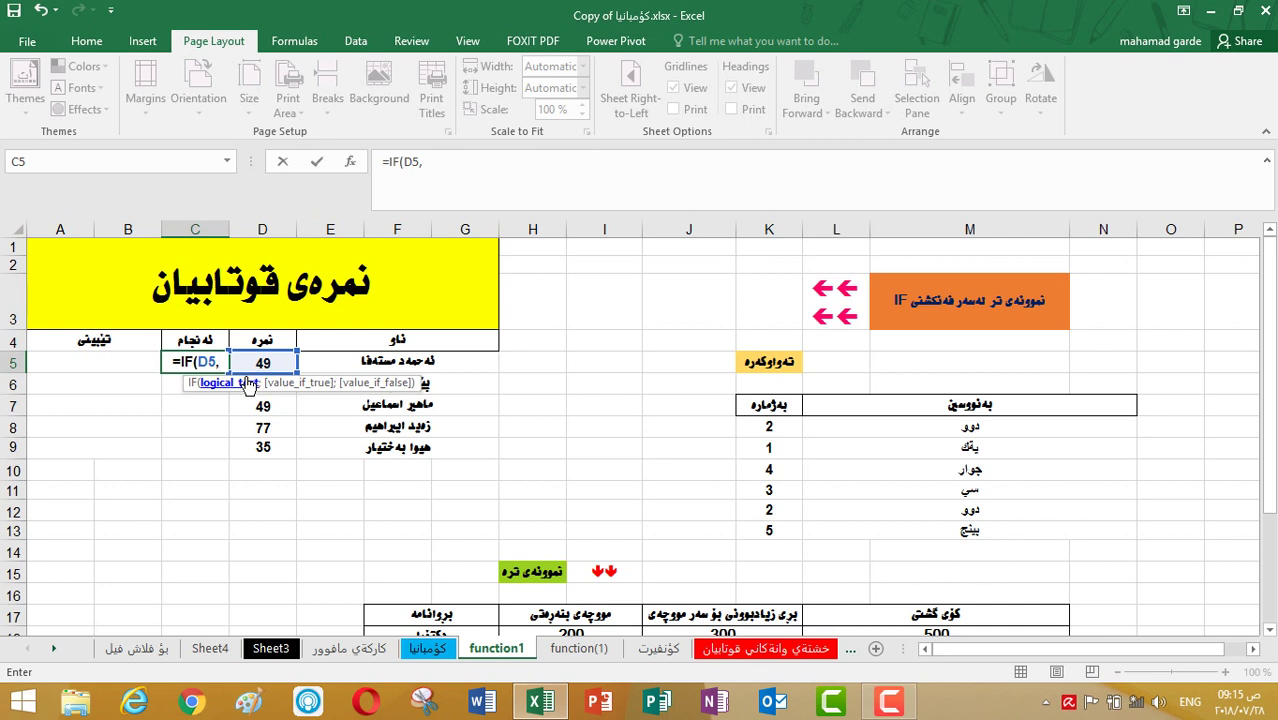
type("<")
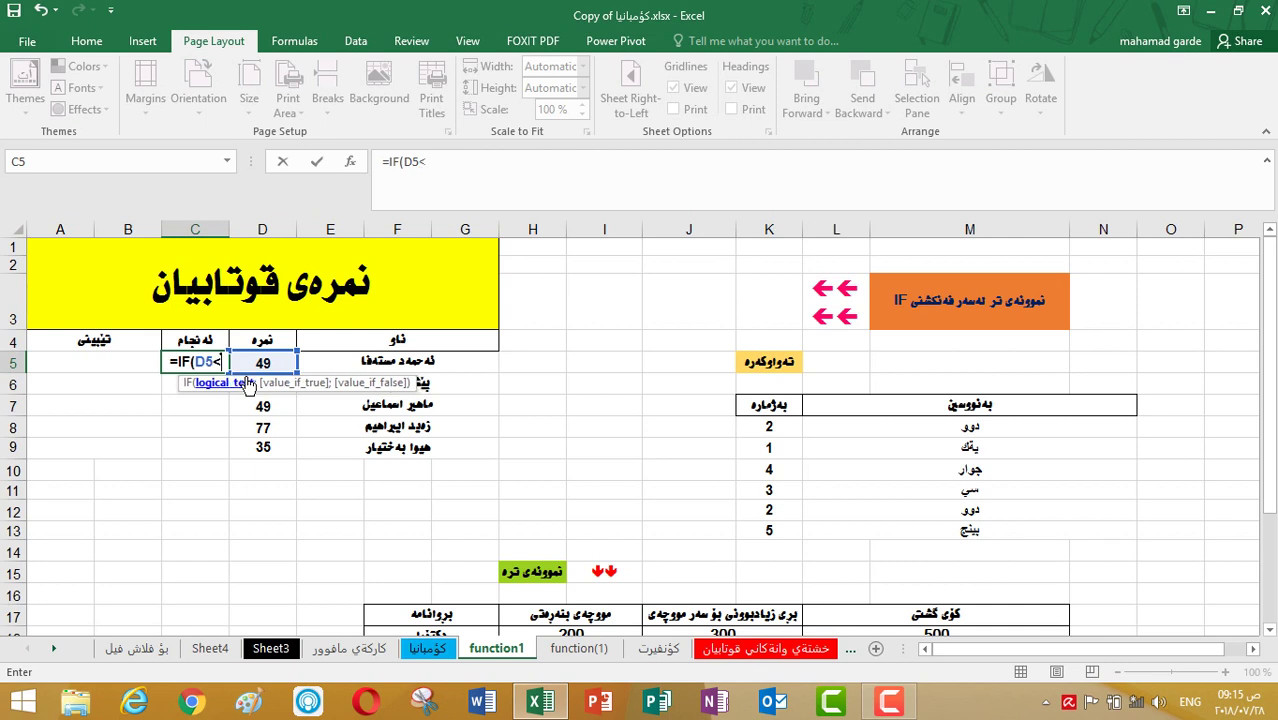
type("=")
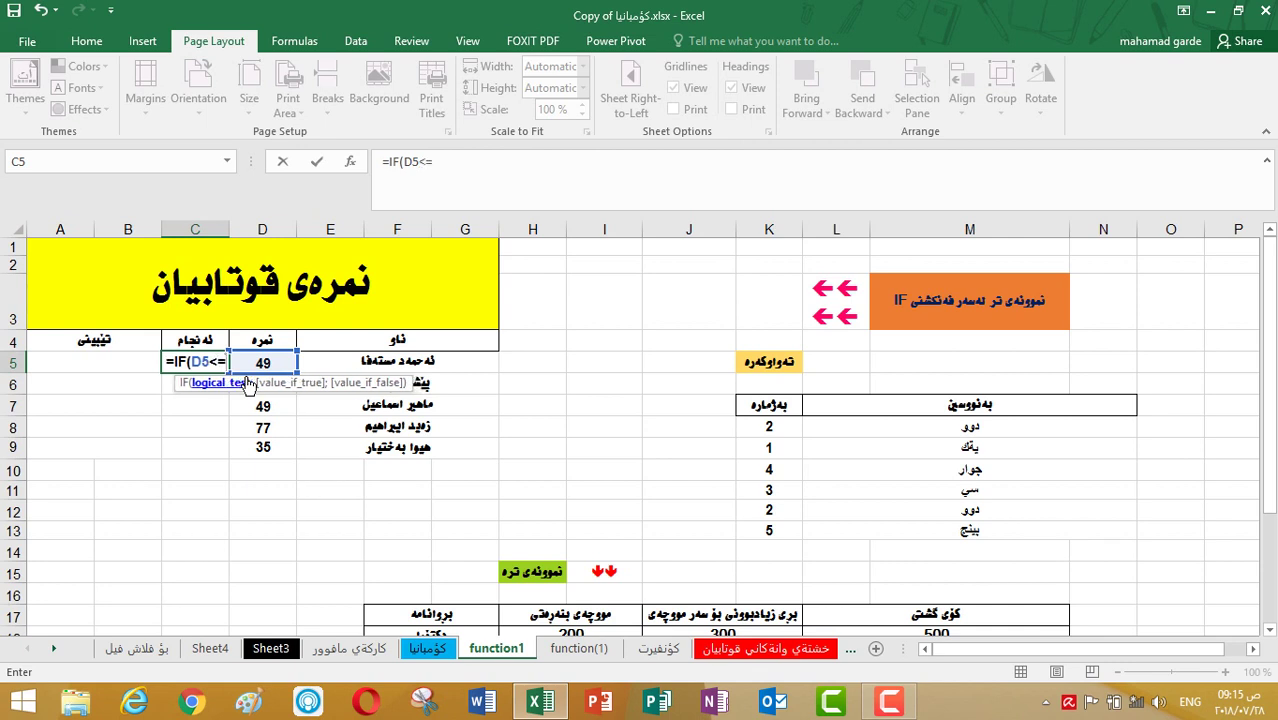
type("49")
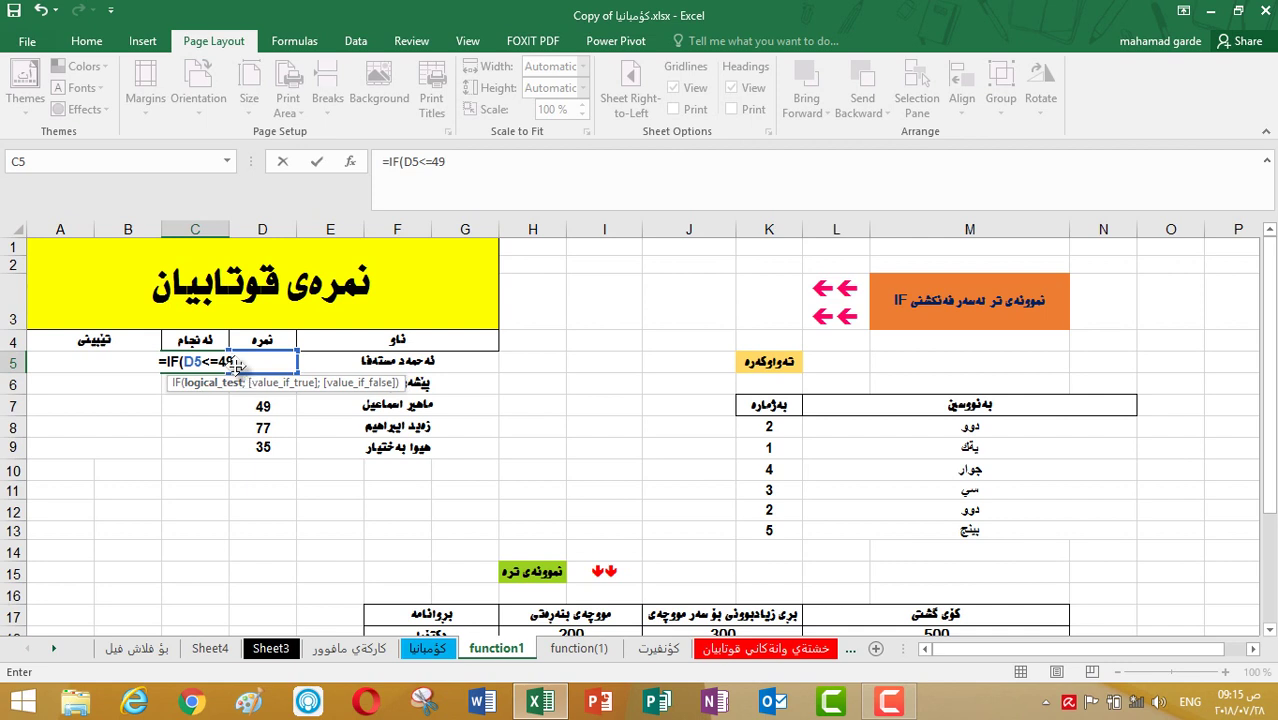
type(";")
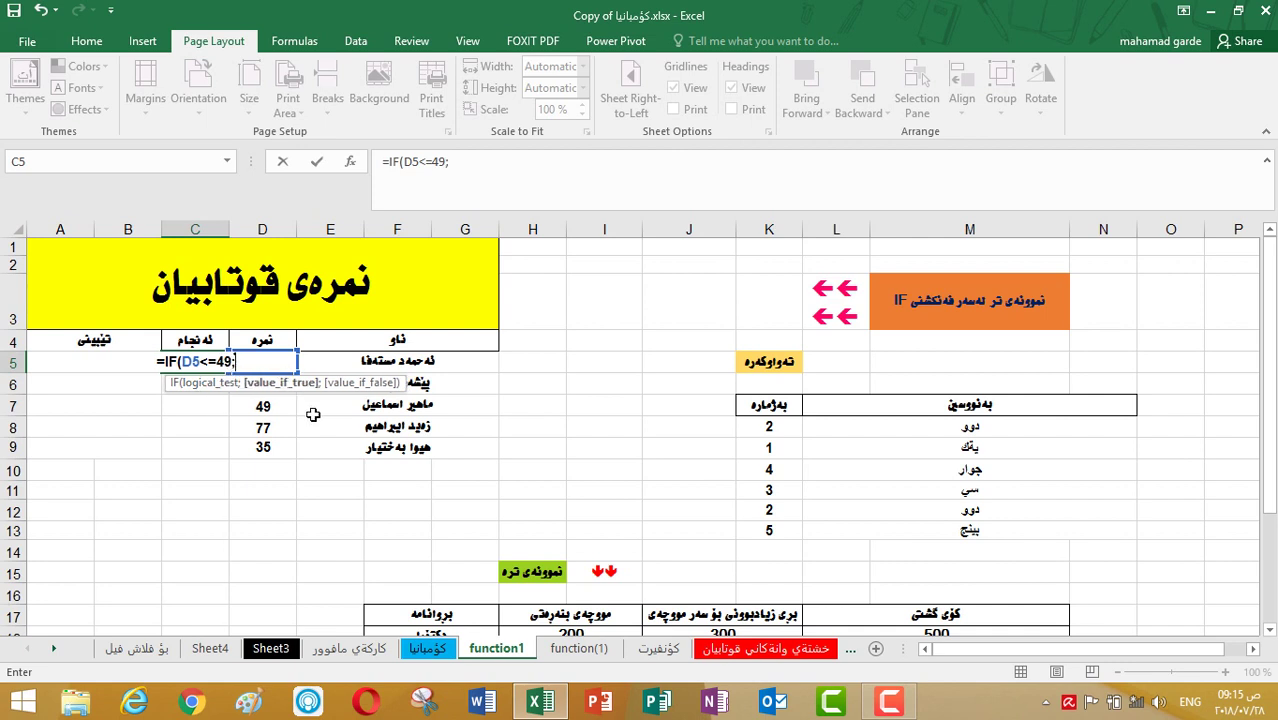
Enter ("كةوتووة") as the value if true in the C5 formula.
type("(")
key("alt+shift")
type("ك")
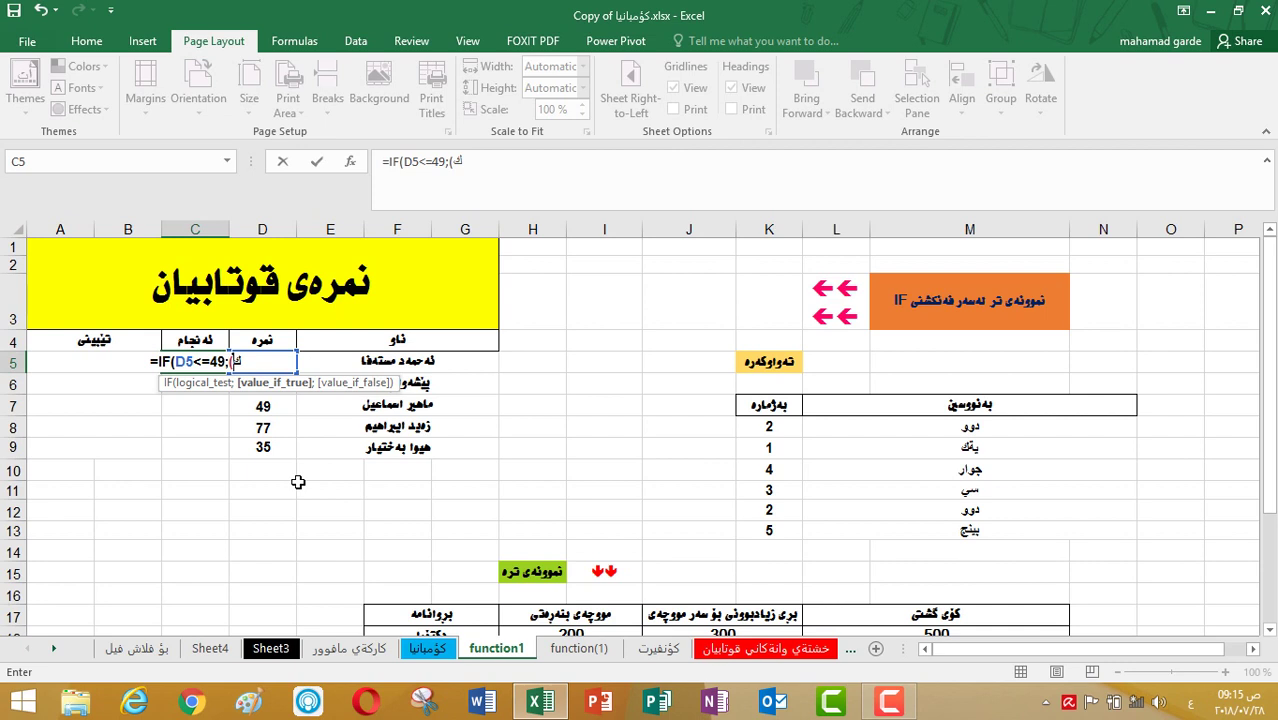
type("ة")
key("BackSpace")
key("BackSpace")
type("\"")
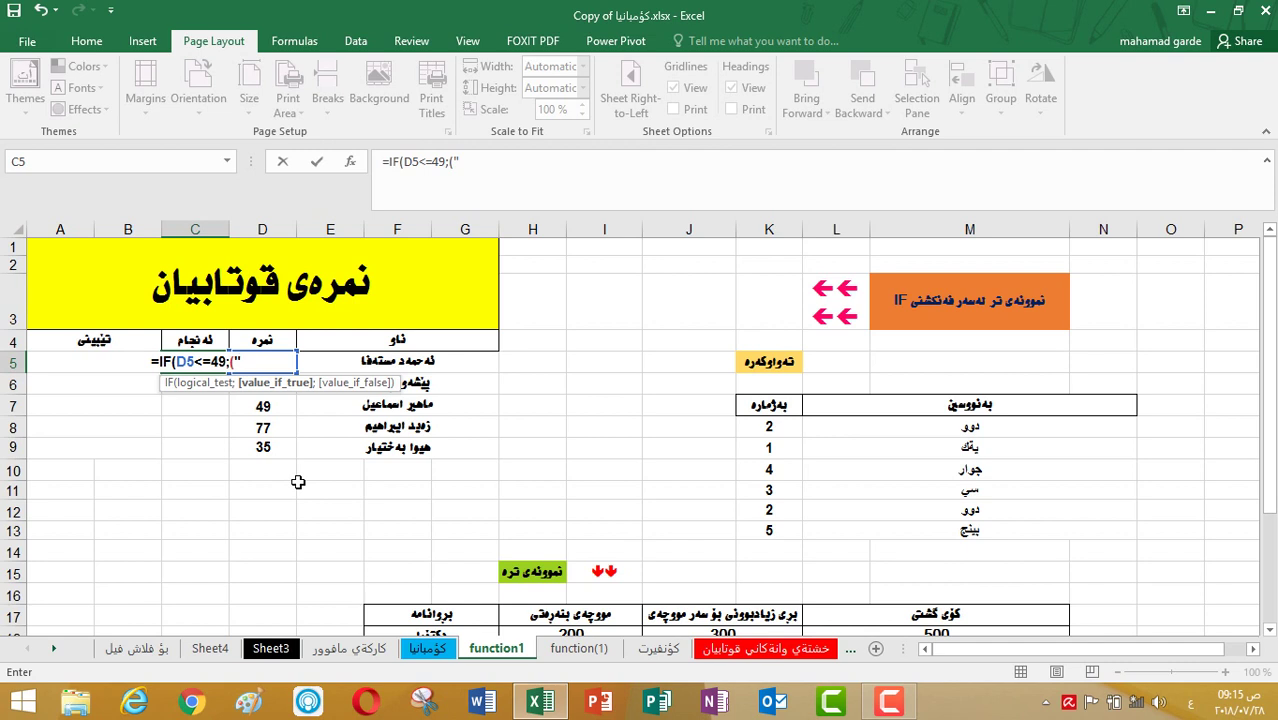
type("کە")
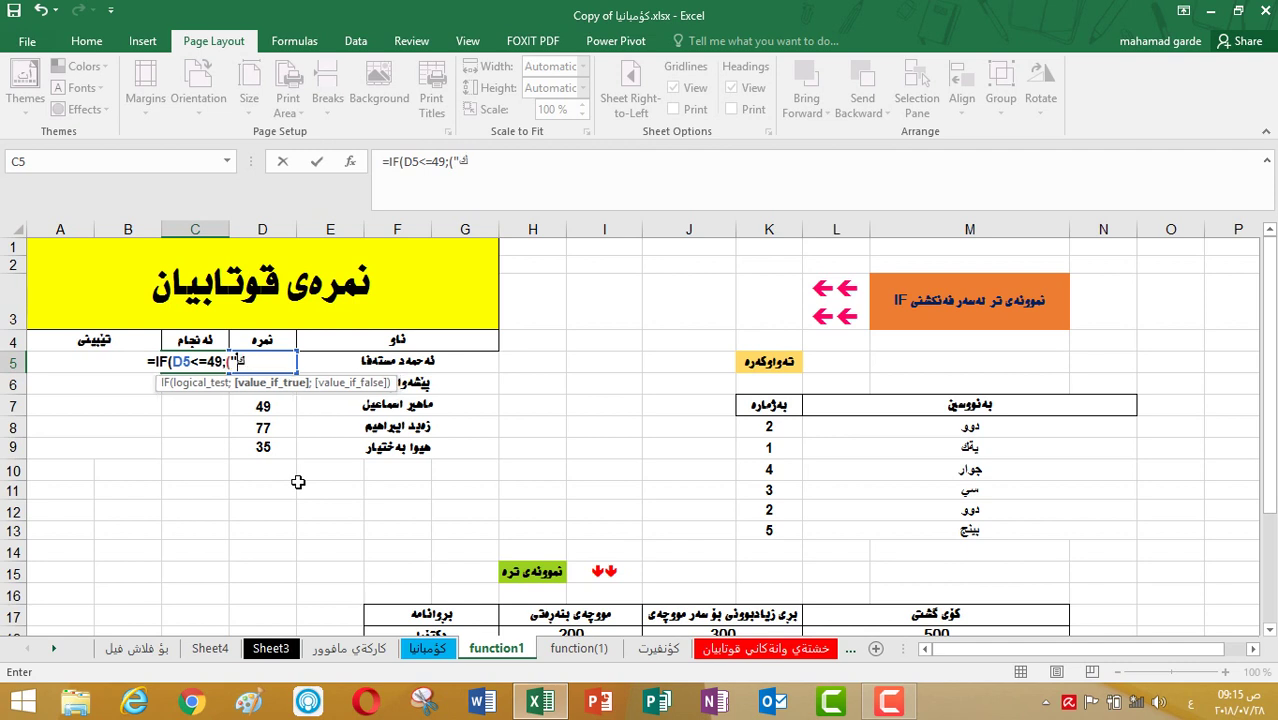
type("وتوو")
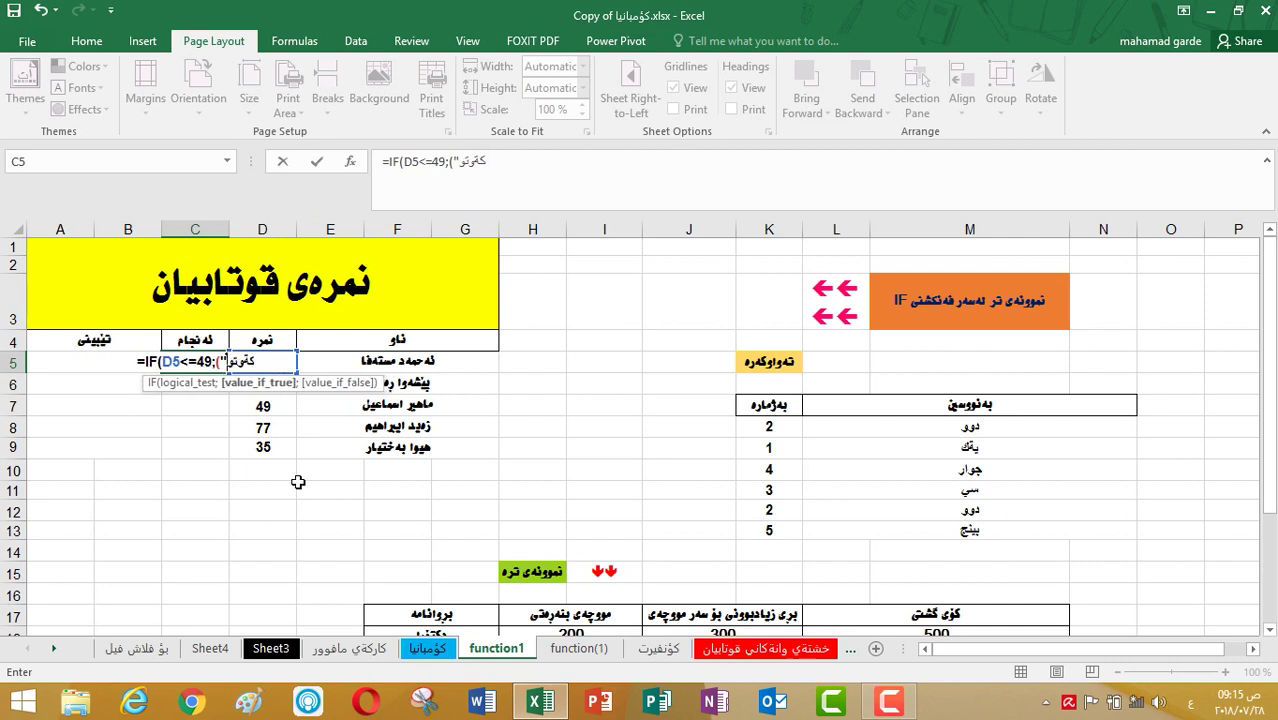
type("ە")
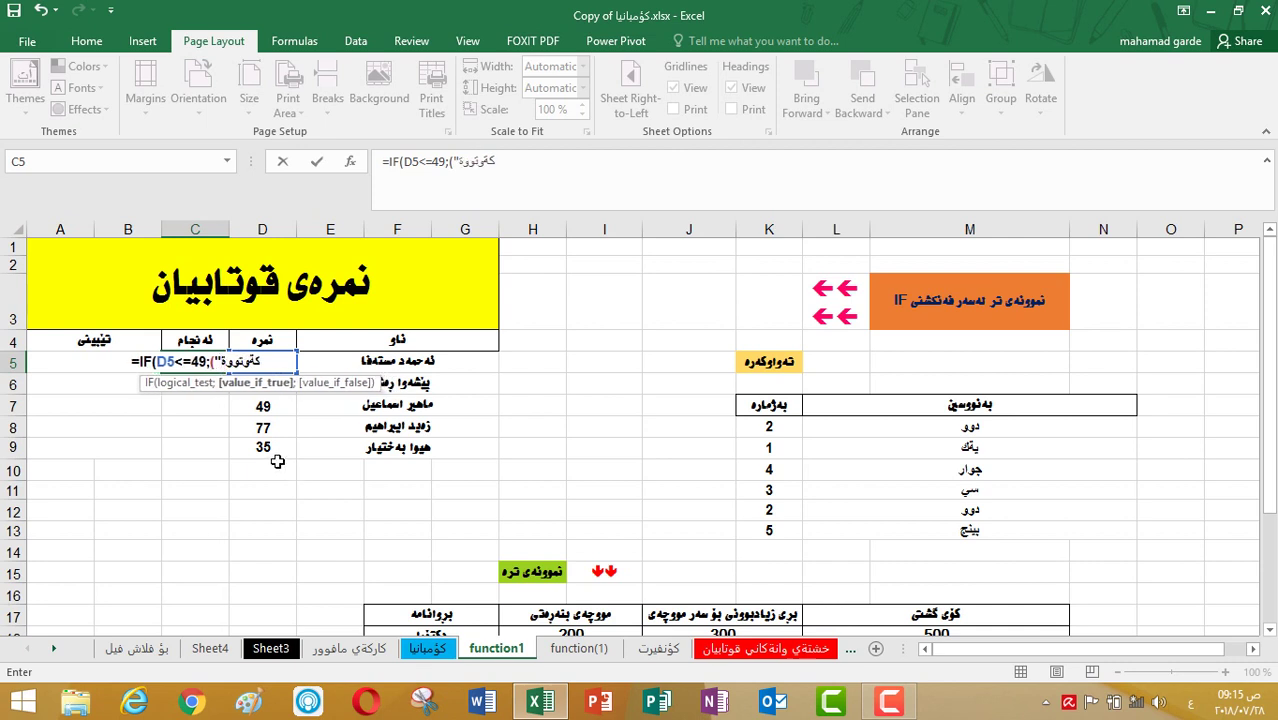
left_click(190, 362)
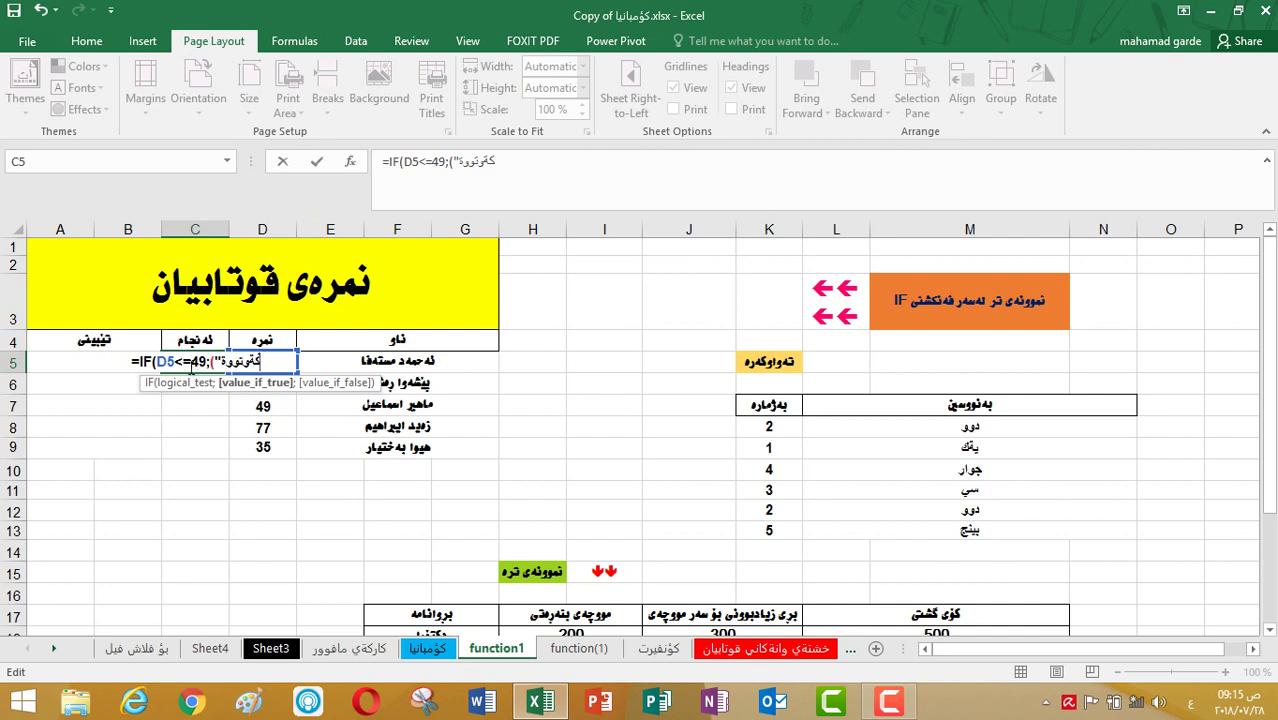
type("\"")
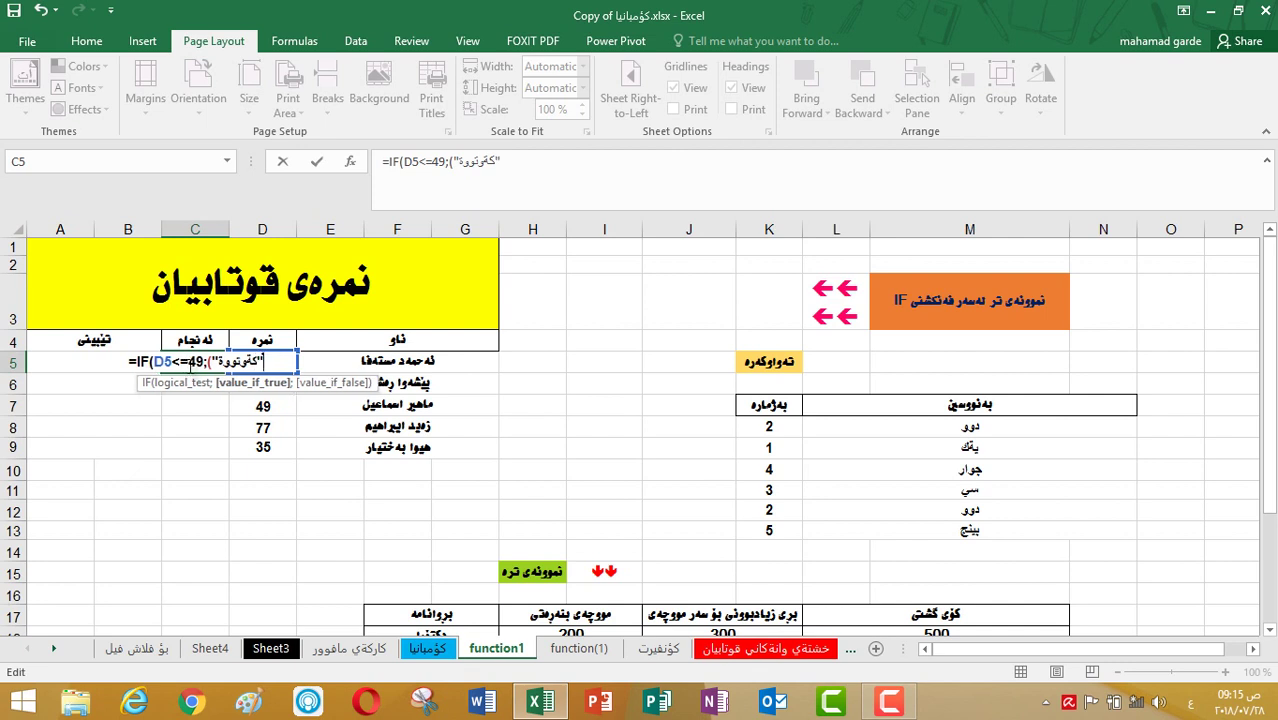
type(")")
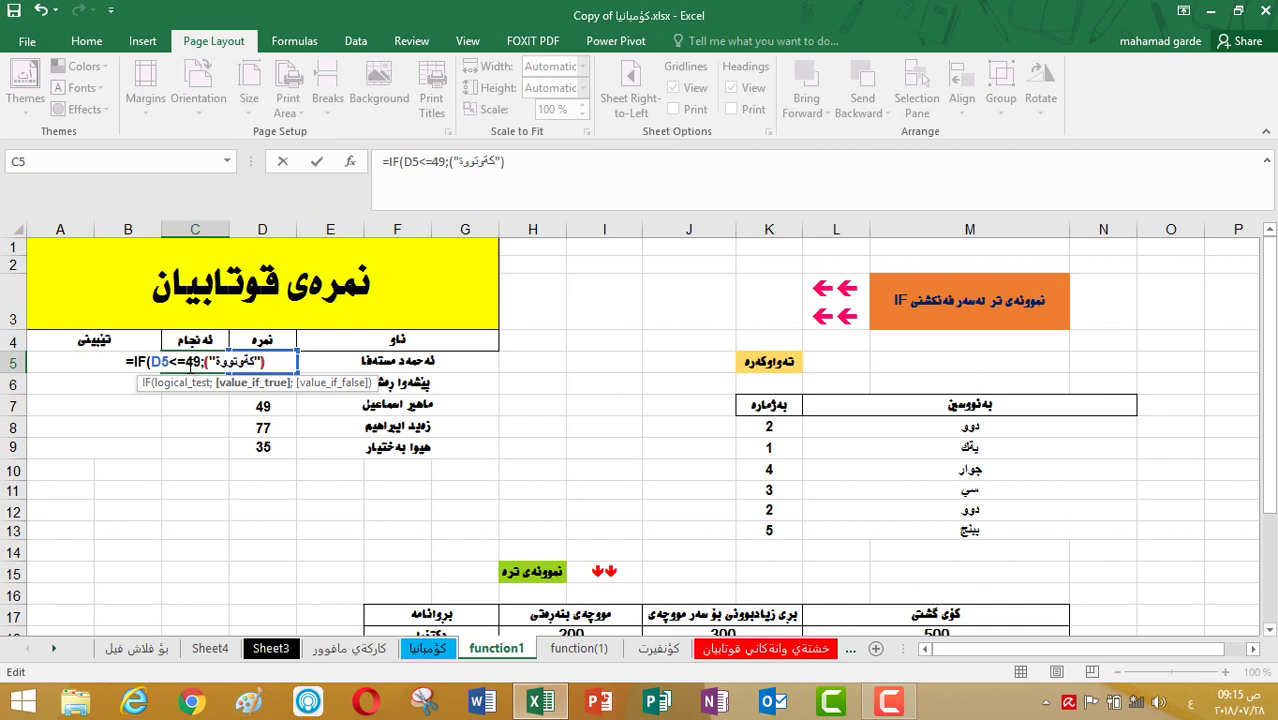
End the value-if-true argument in C5 with a semicolon and start the value if false with ("دةرجووة.
key("alt+shift")
type(";")
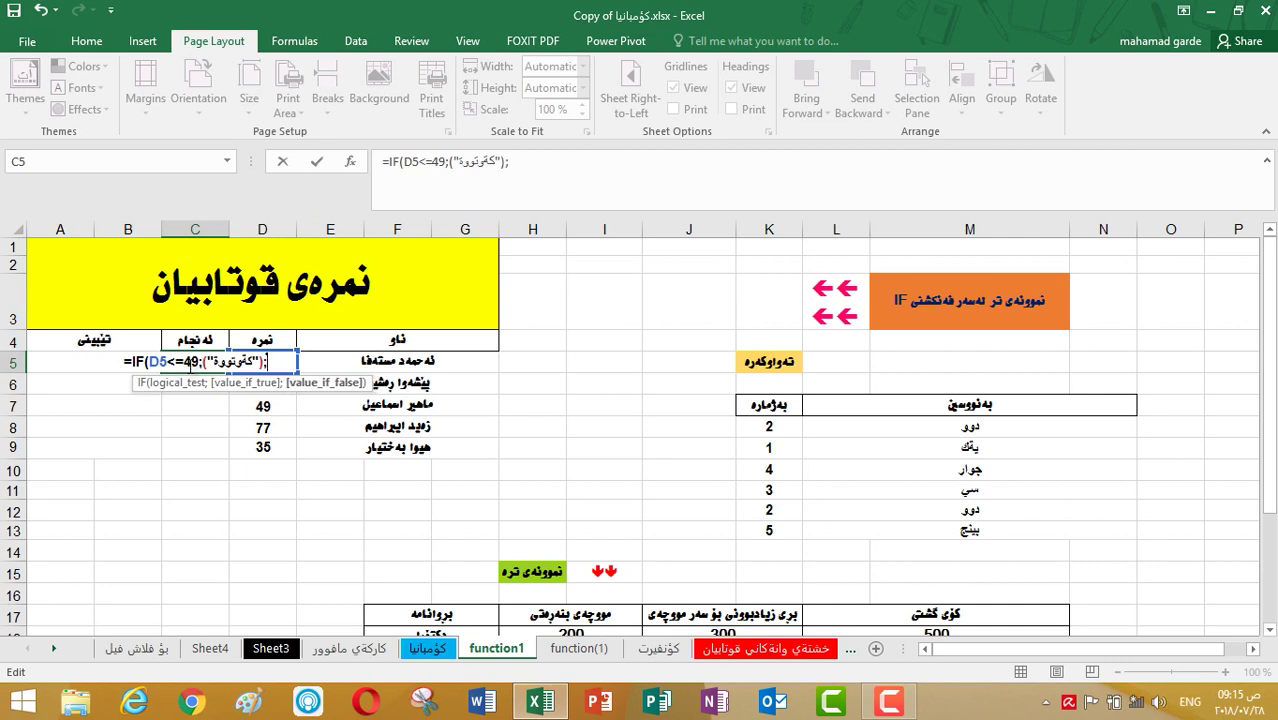
type("(")
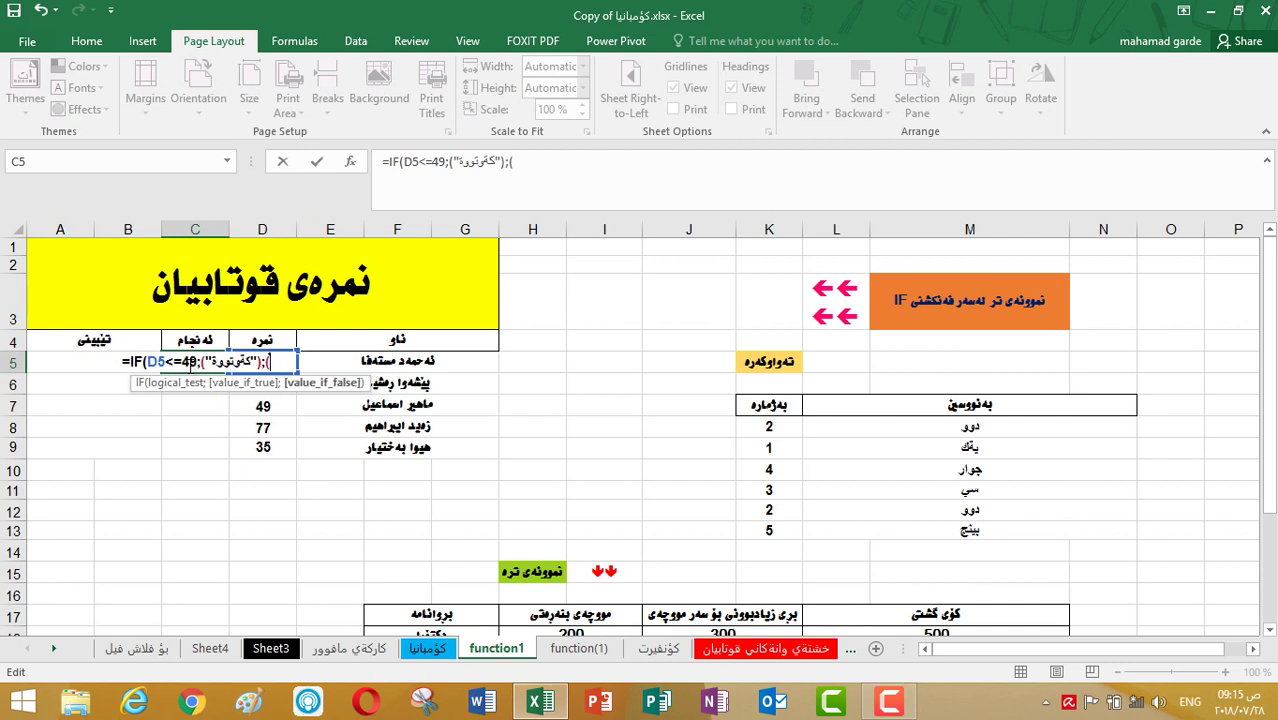
type("\"")
key("alt+shift")
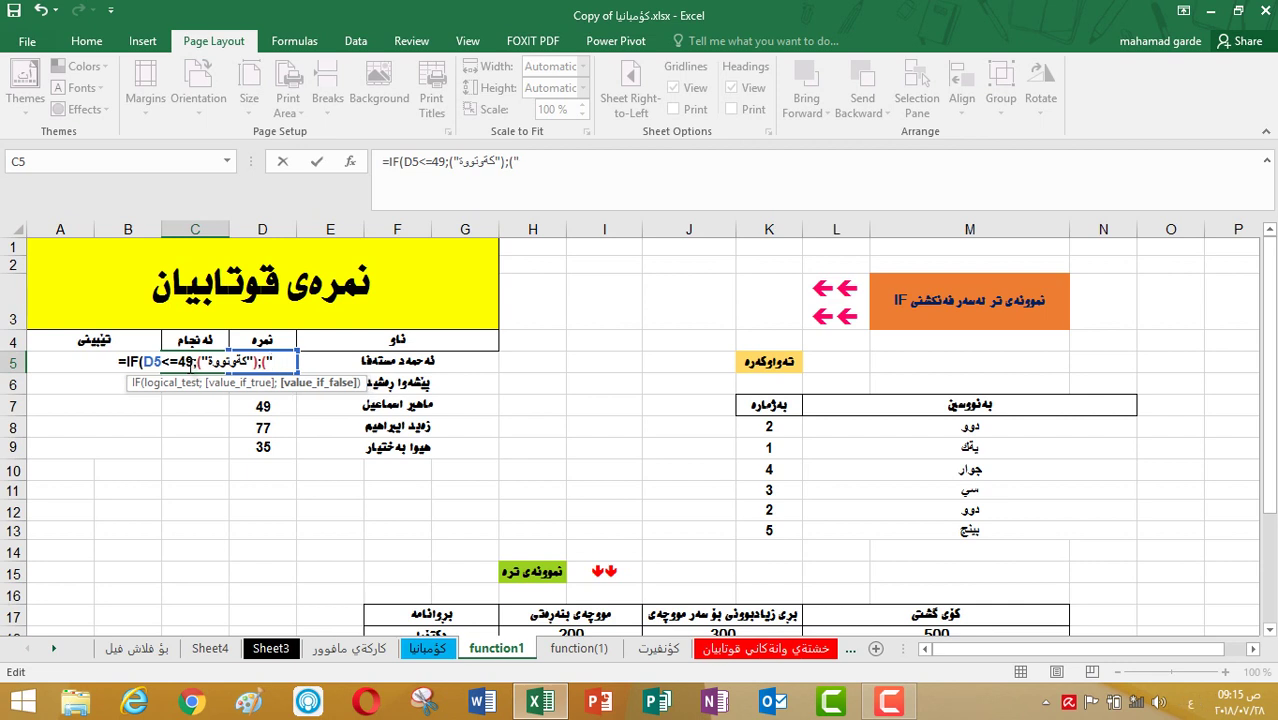
type("دەرچوو")
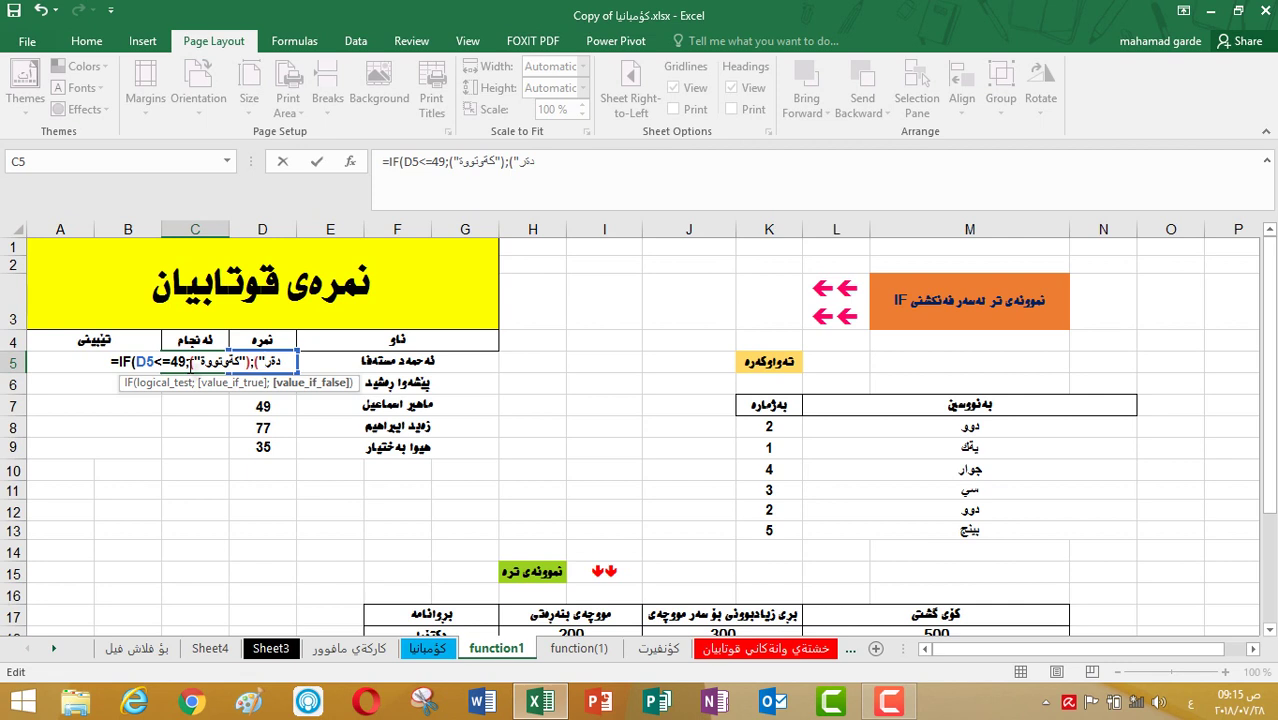
type("ە")
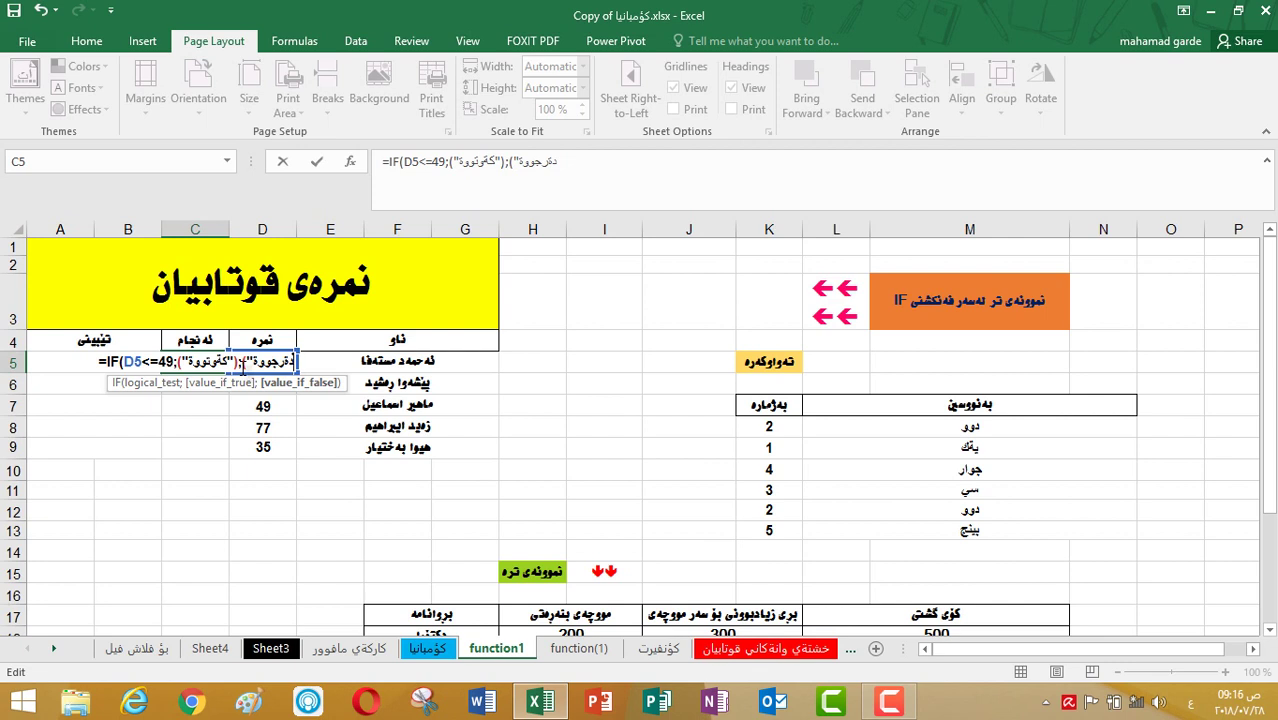
Fix the quotation marks around دةرجووة in the C5 formula and close its parenthesis, giving ("دةرجووة").
type("\"")
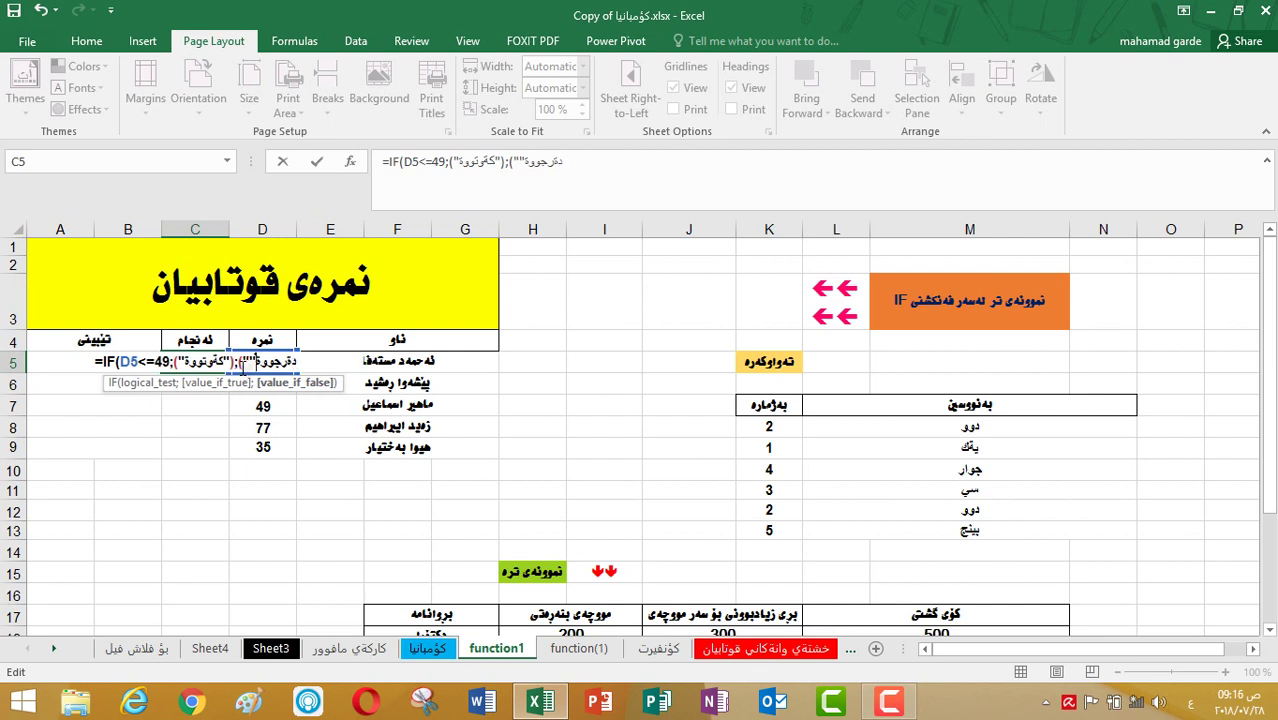
key("BackSpace")
key("BackSpace")
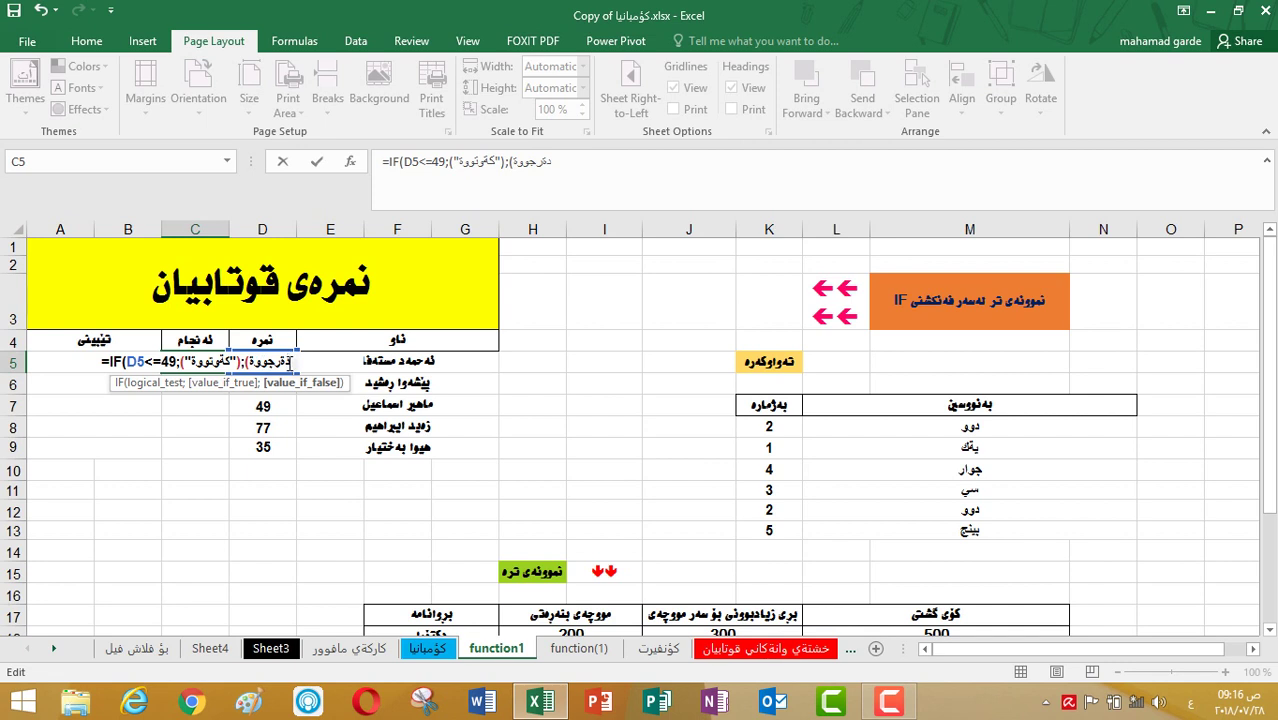
type("\"")
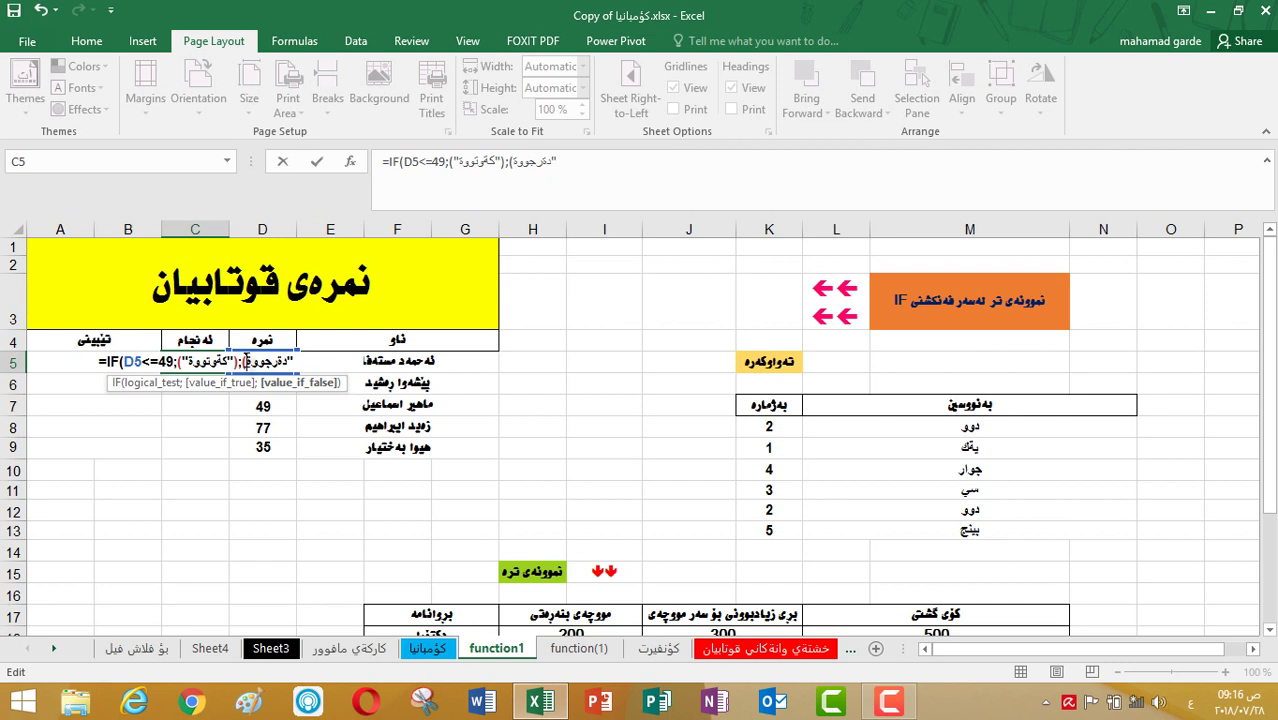
type(")")
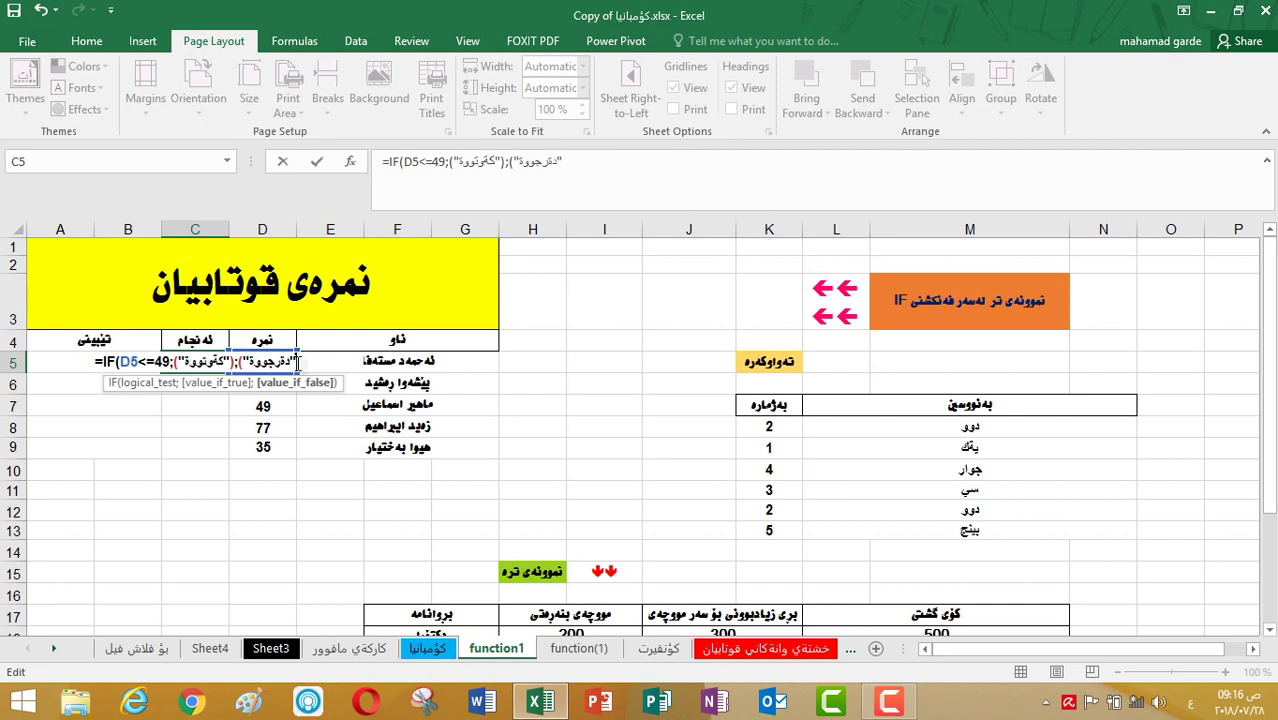
type(")")
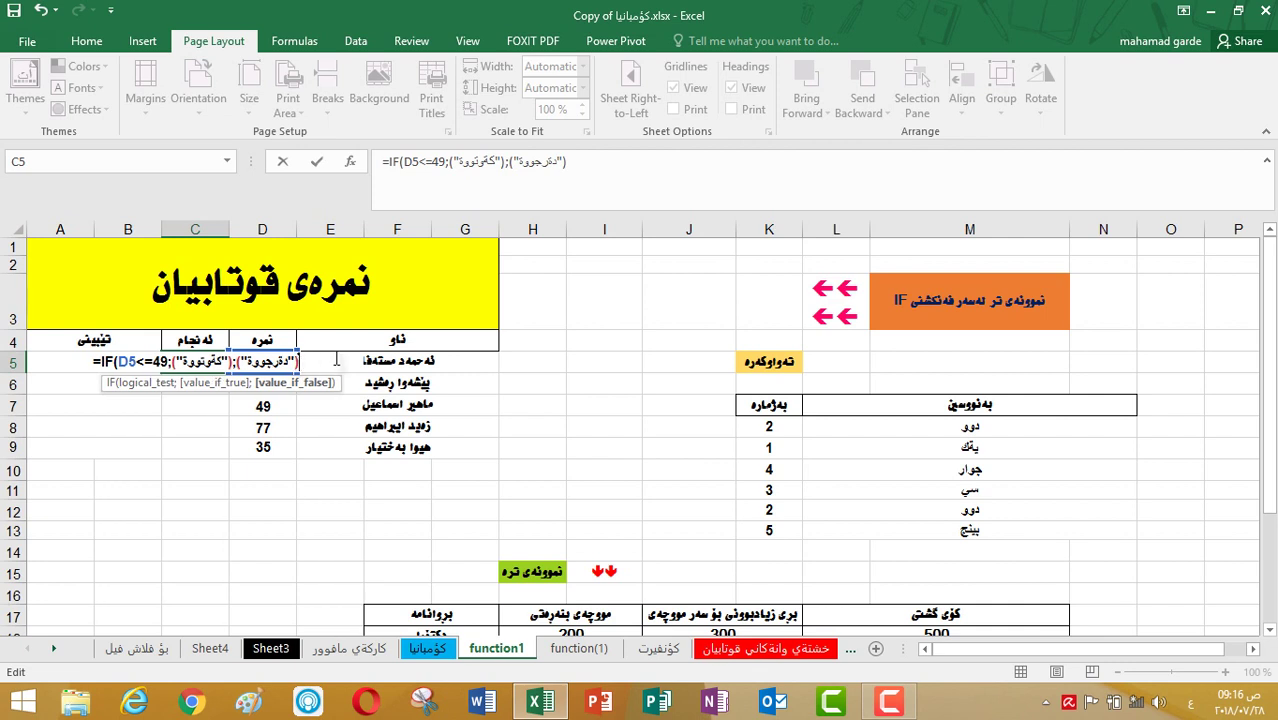
Commit the C5 formula with the suggested correction and fill it down through C9.
key("Return")
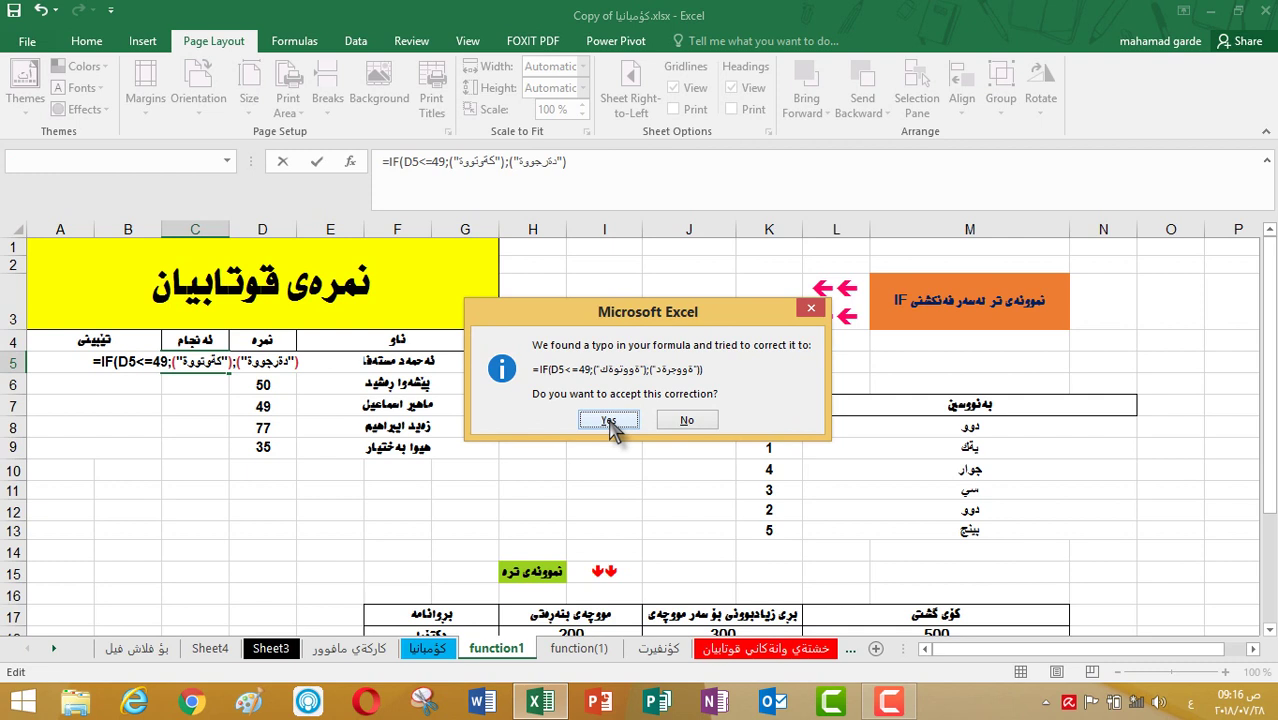
left_click(609, 420)
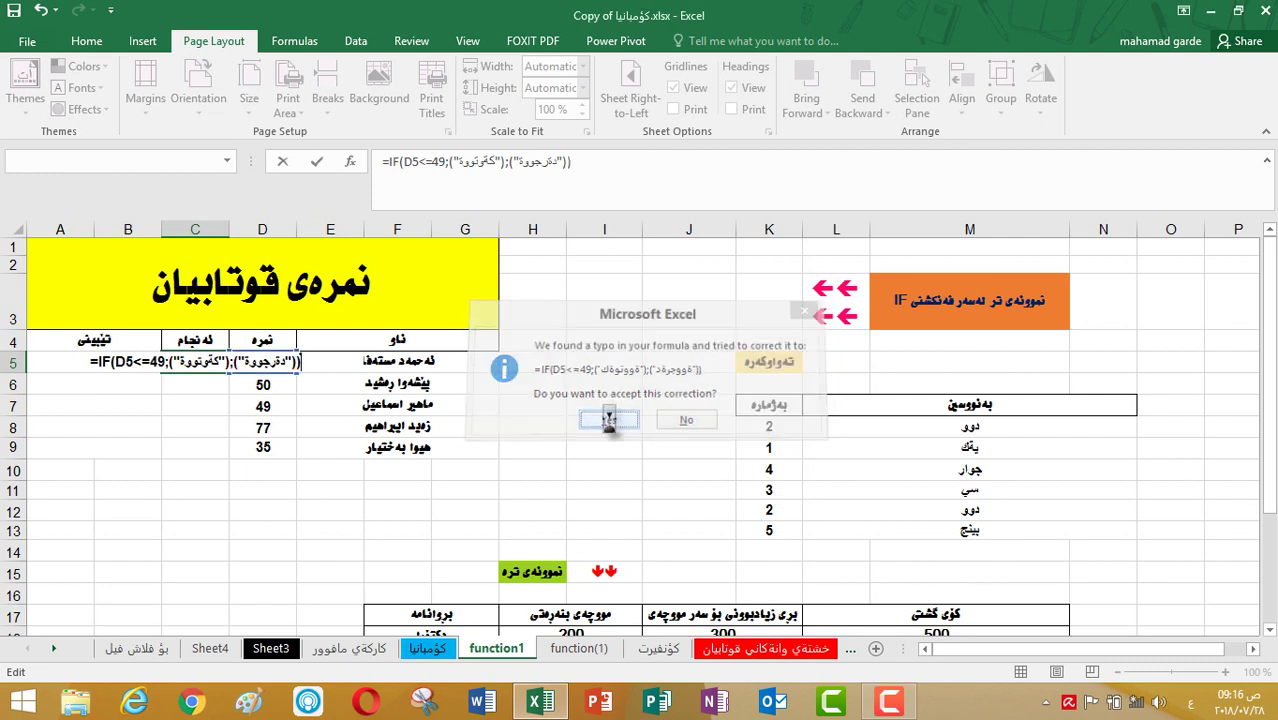
left_click(222, 362)
left_click_drag(229, 372, 230, 456)
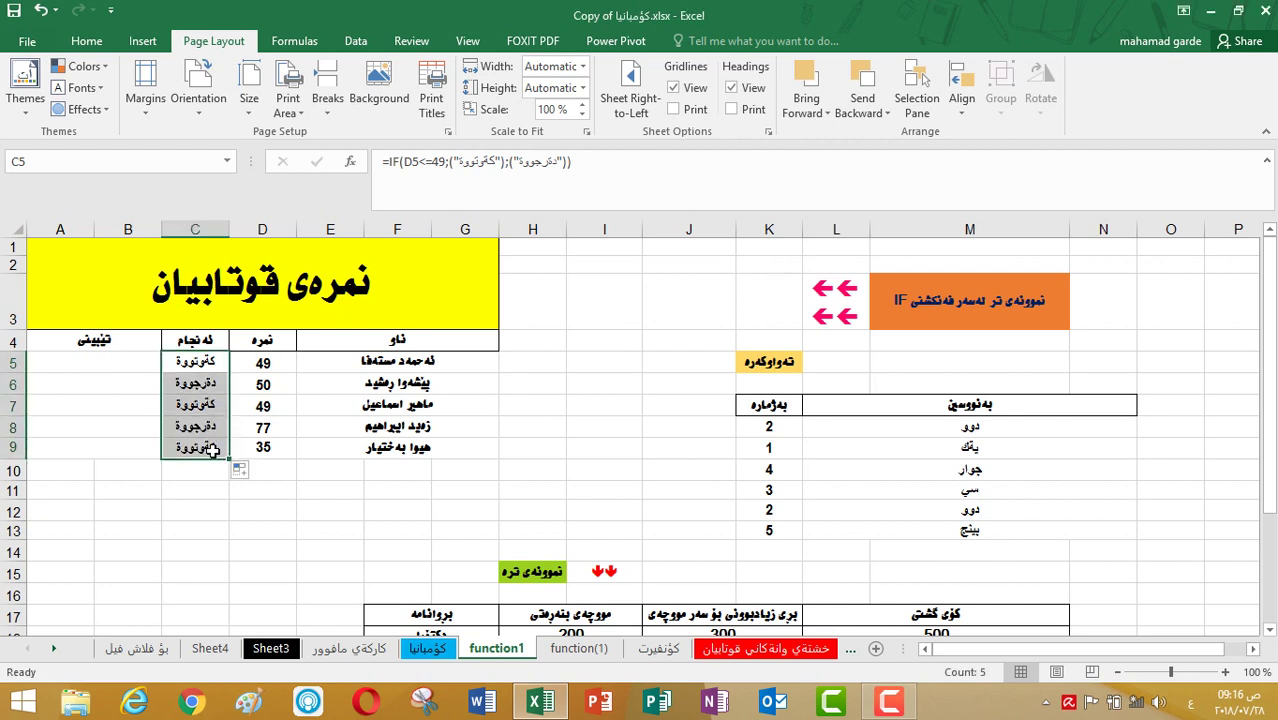
Set the last student's grade in D9 to 50.
left_click(263, 450)
type("50")
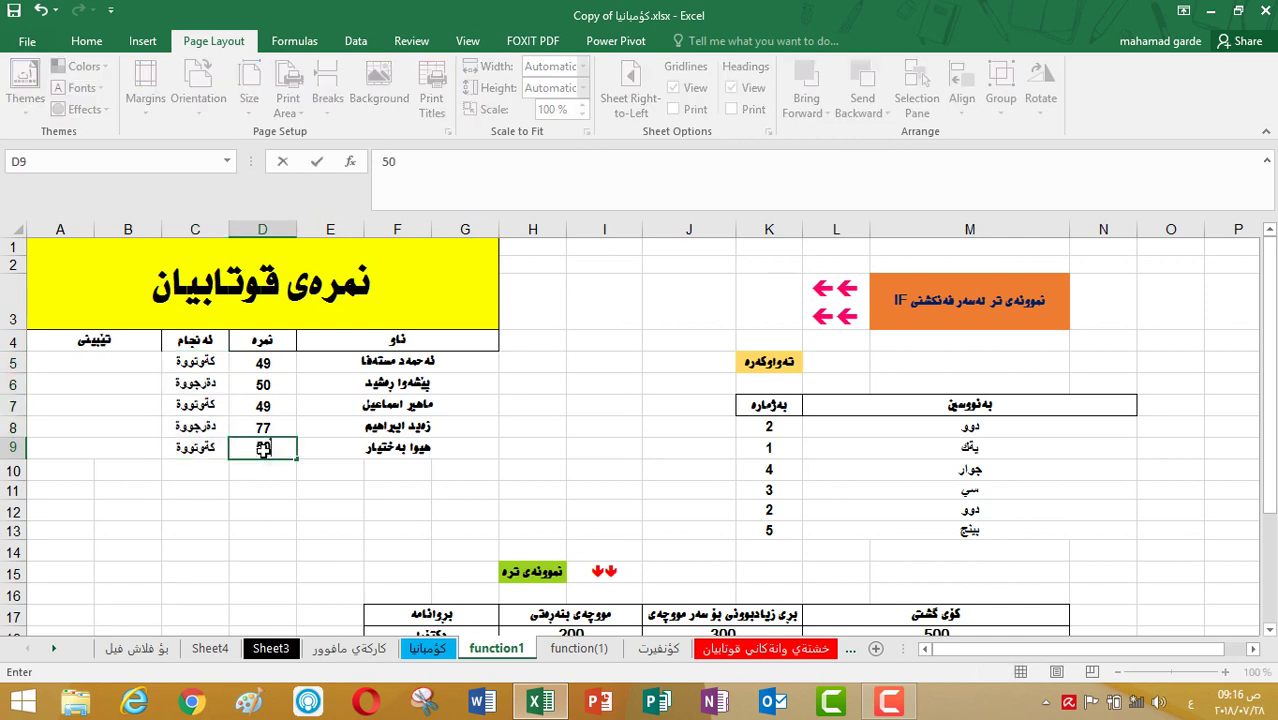
key("Return")
left_click(263, 450)
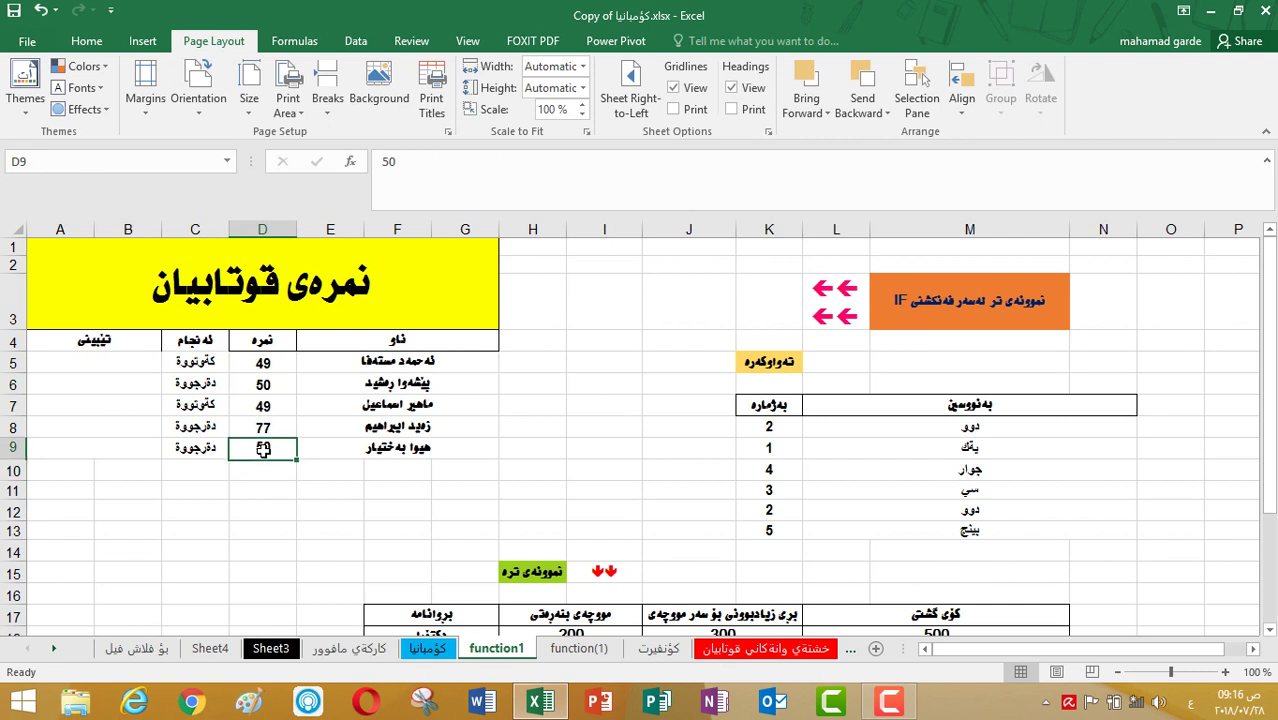
Try committing the C5 formula with one quotation mark of دةرجووة removed, and accept the suggested correction.
left_click(264, 384)
left_click(265, 364)
left_click(222, 366)
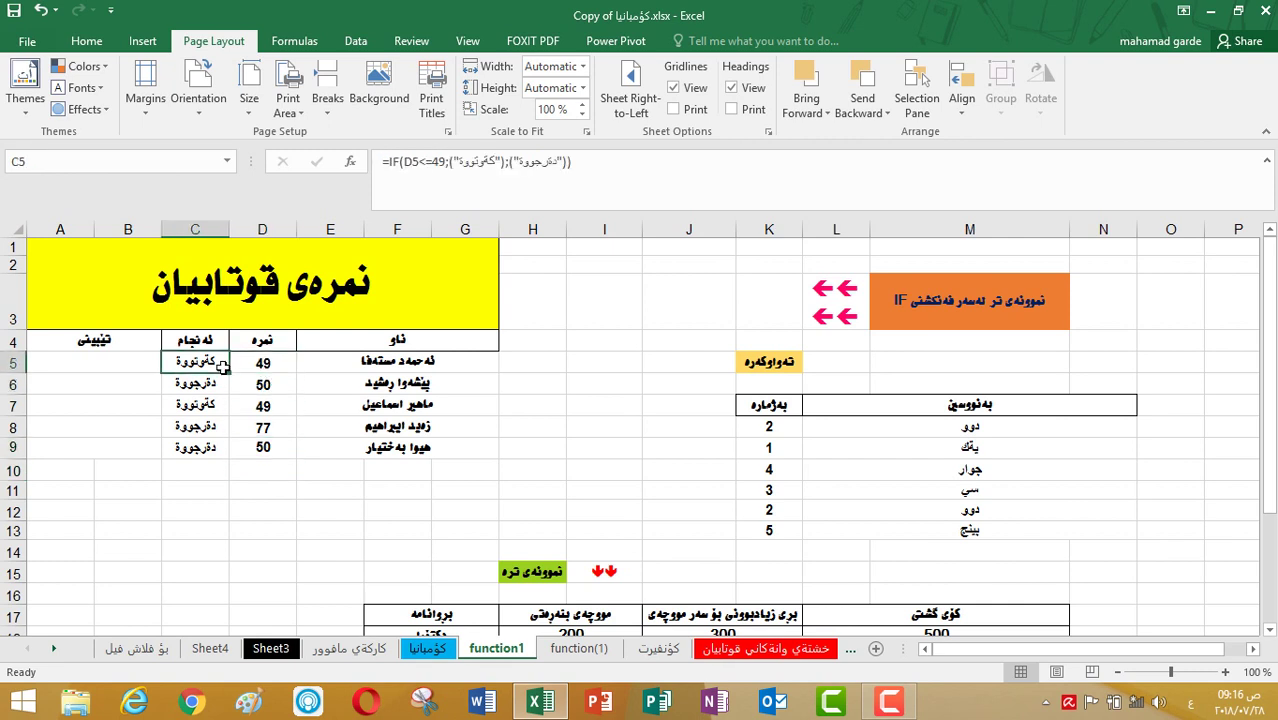
double_click(220, 364)
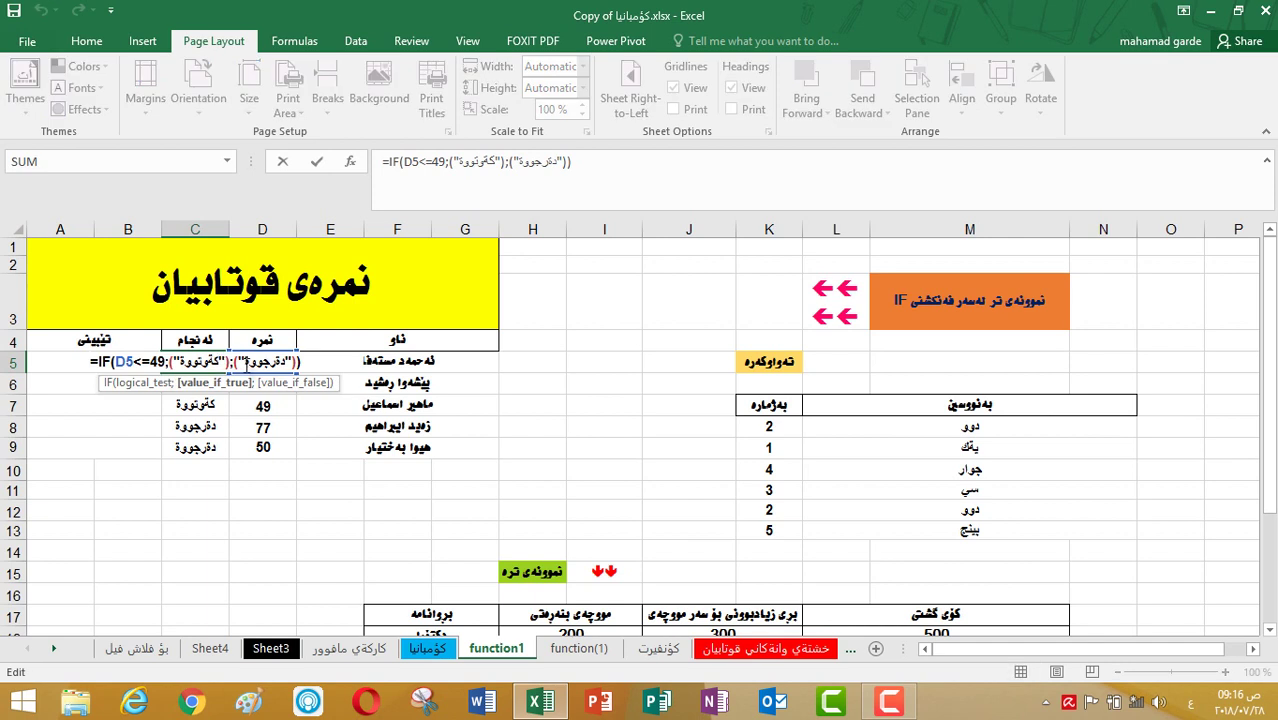
left_click(244, 362)
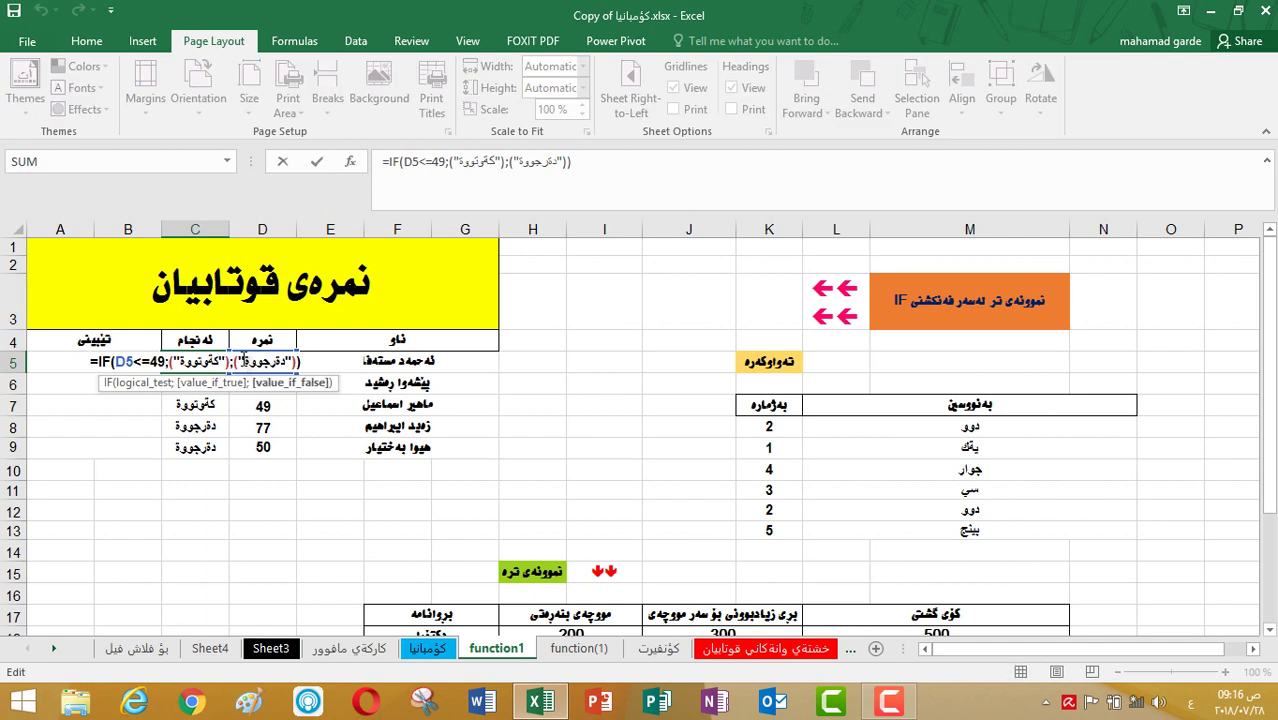
key("BackSpace")
key("Return")
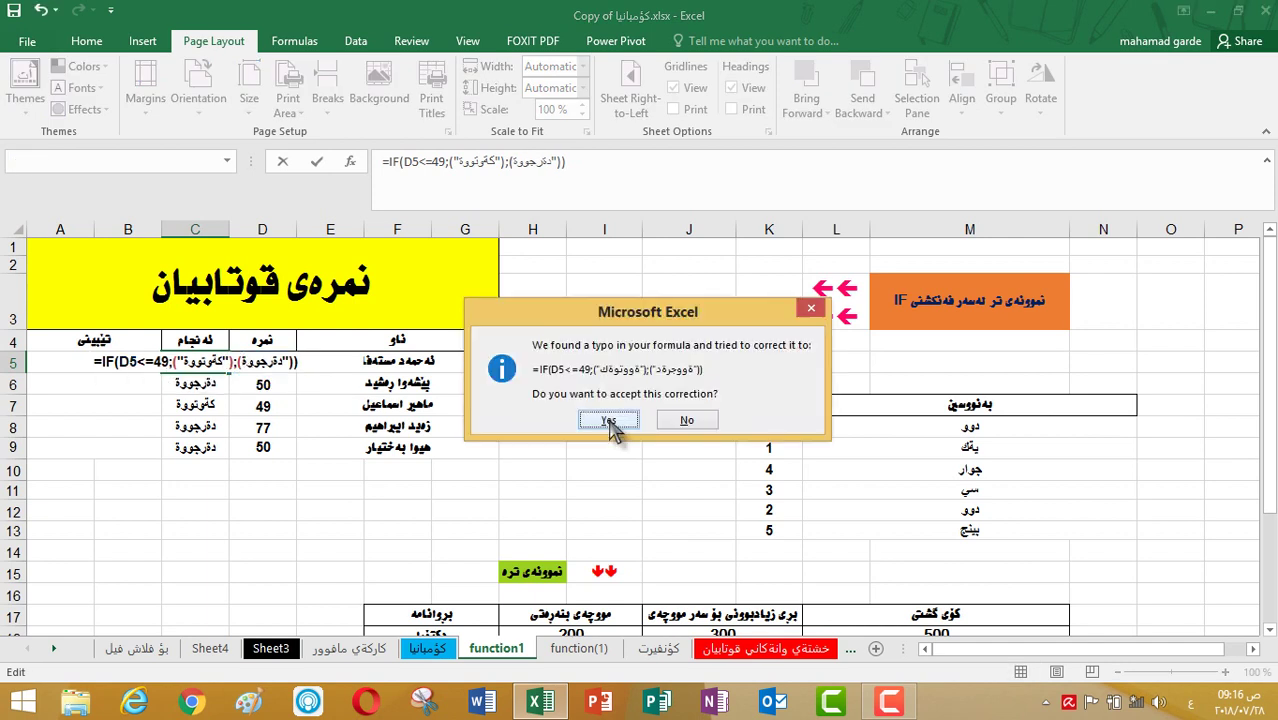
left_click(609, 421)
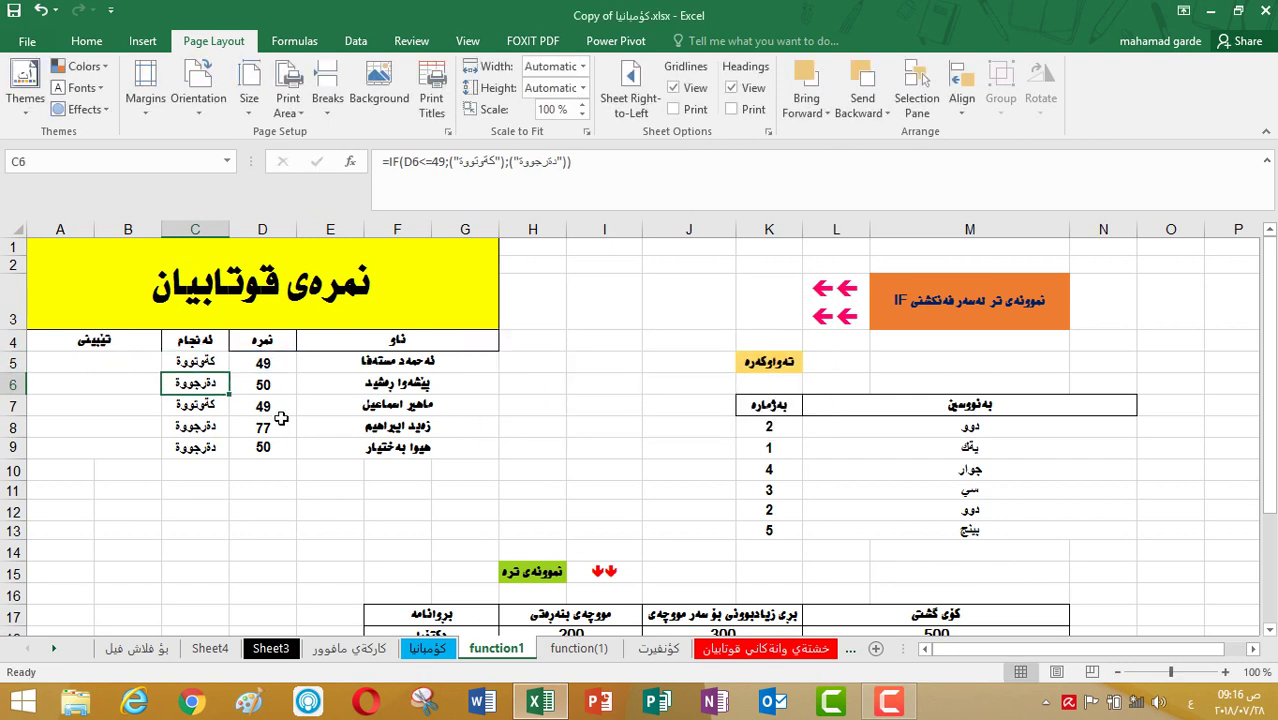
Remove both quotation marks around دةرجووة in the C5 formula and commit it.
double_click(206, 362)
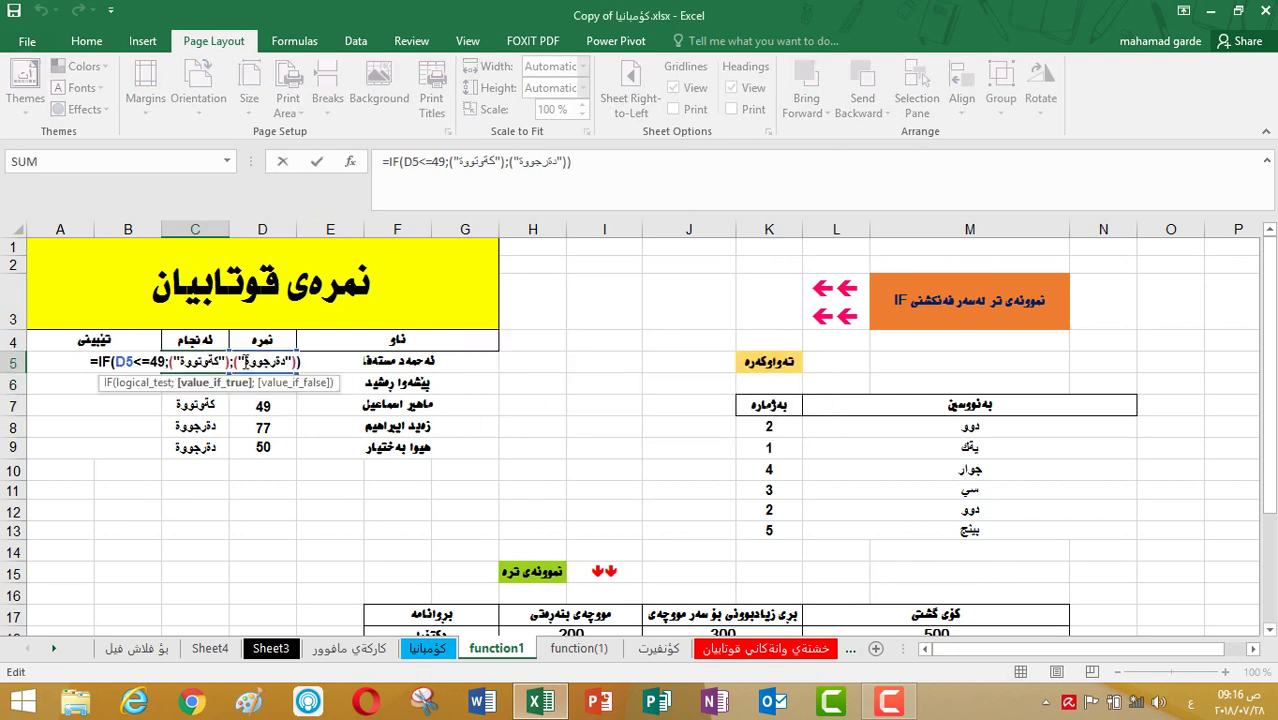
left_click(244, 362)
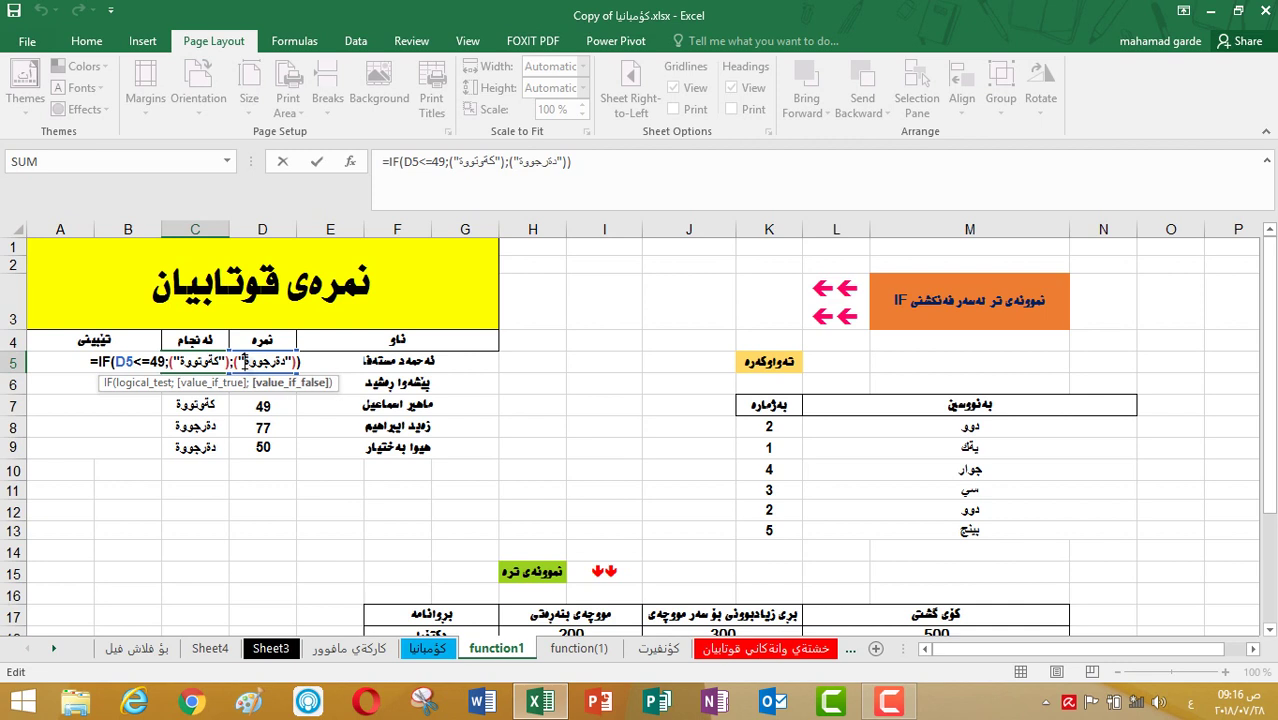
key("BackSpace")
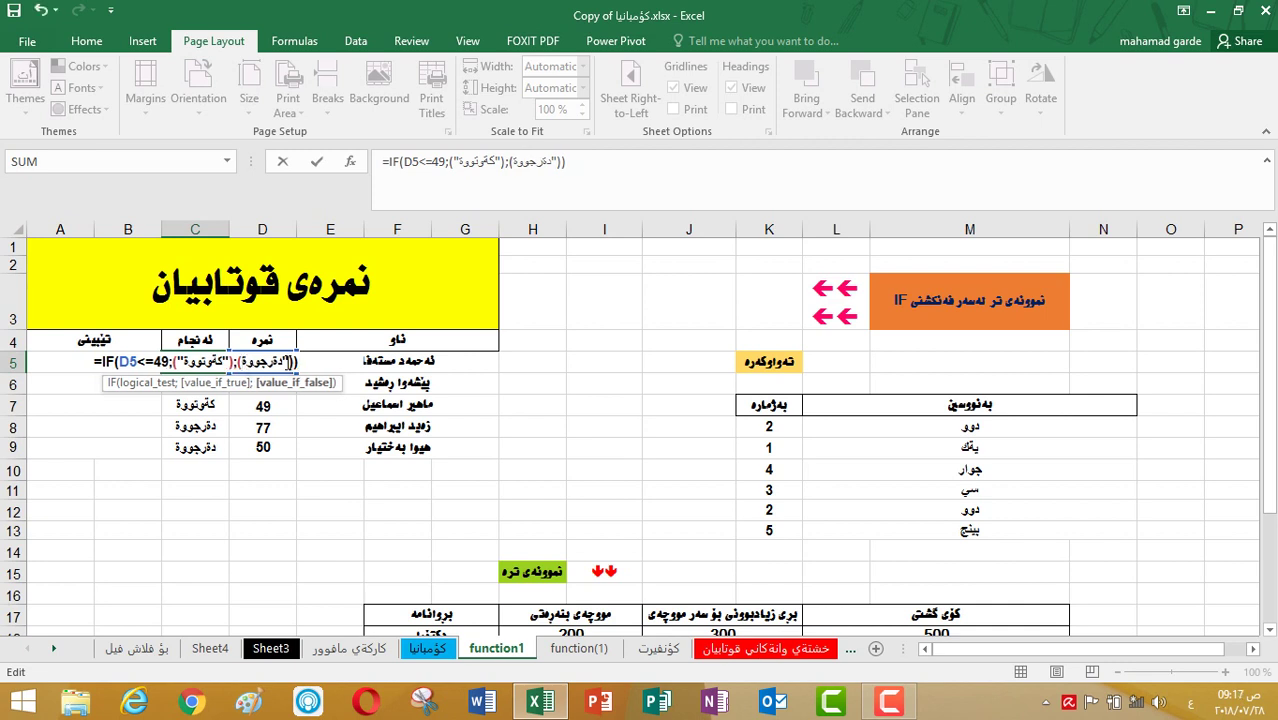
key("Return")
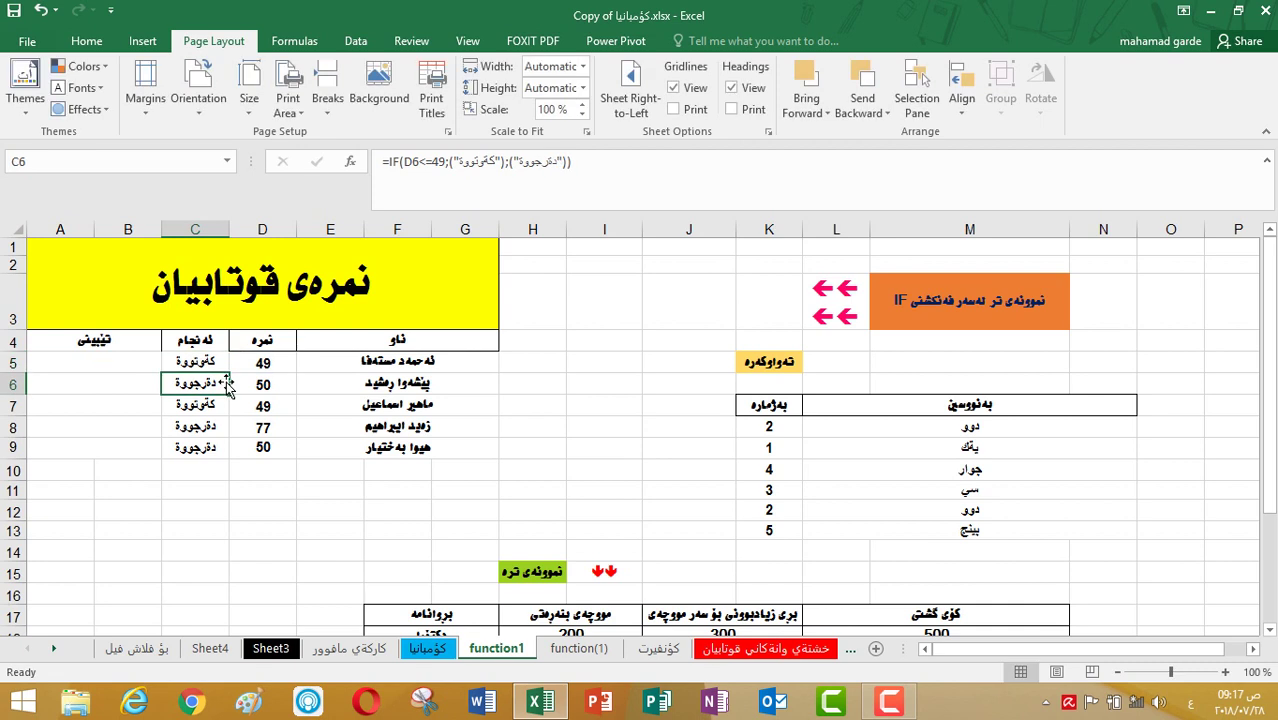
left_click(213, 362)
double_click(213, 362)
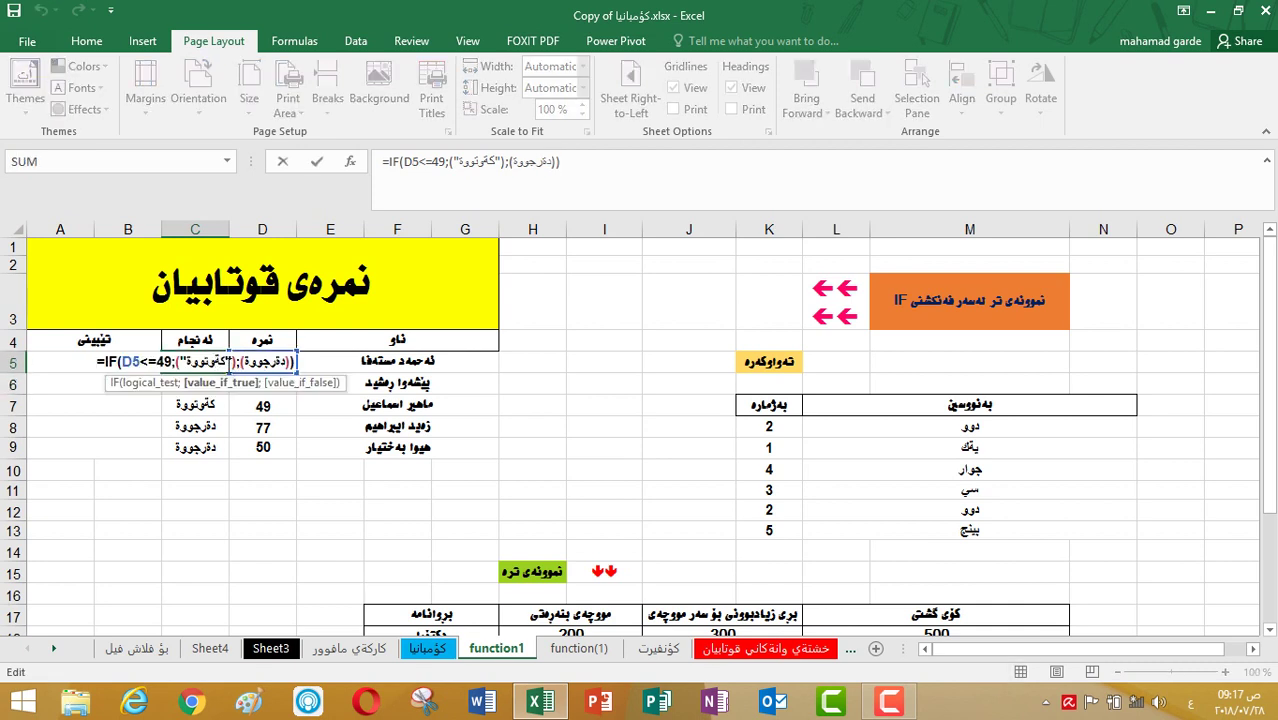
key("Return")
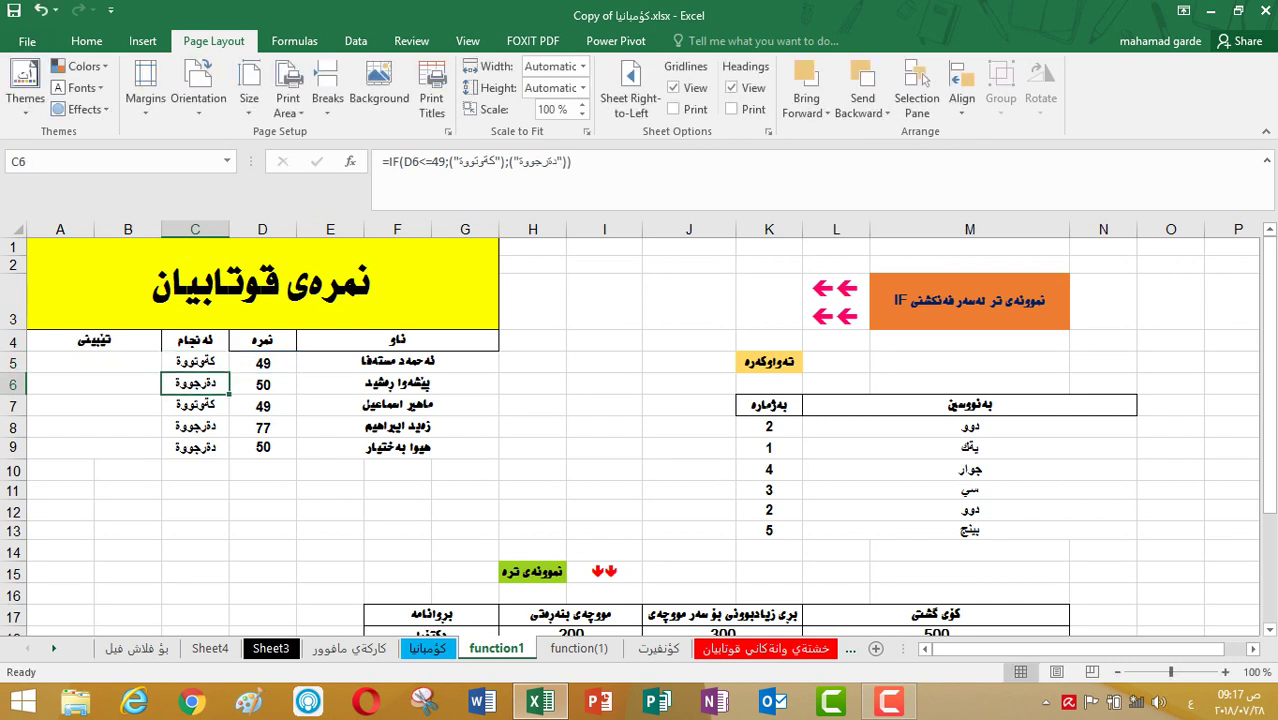
Remove both quotation marks around كةوتووة in the C5 formula and commit it.
left_click(222, 365)
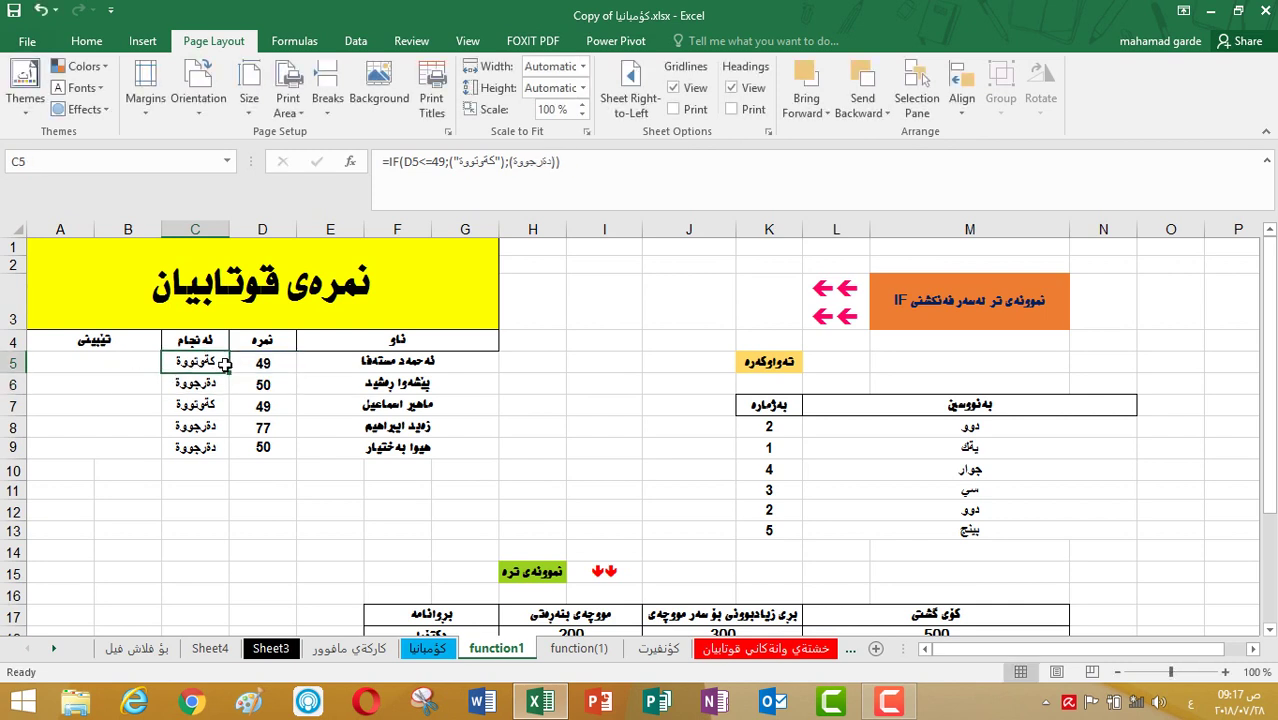
double_click(225, 365)
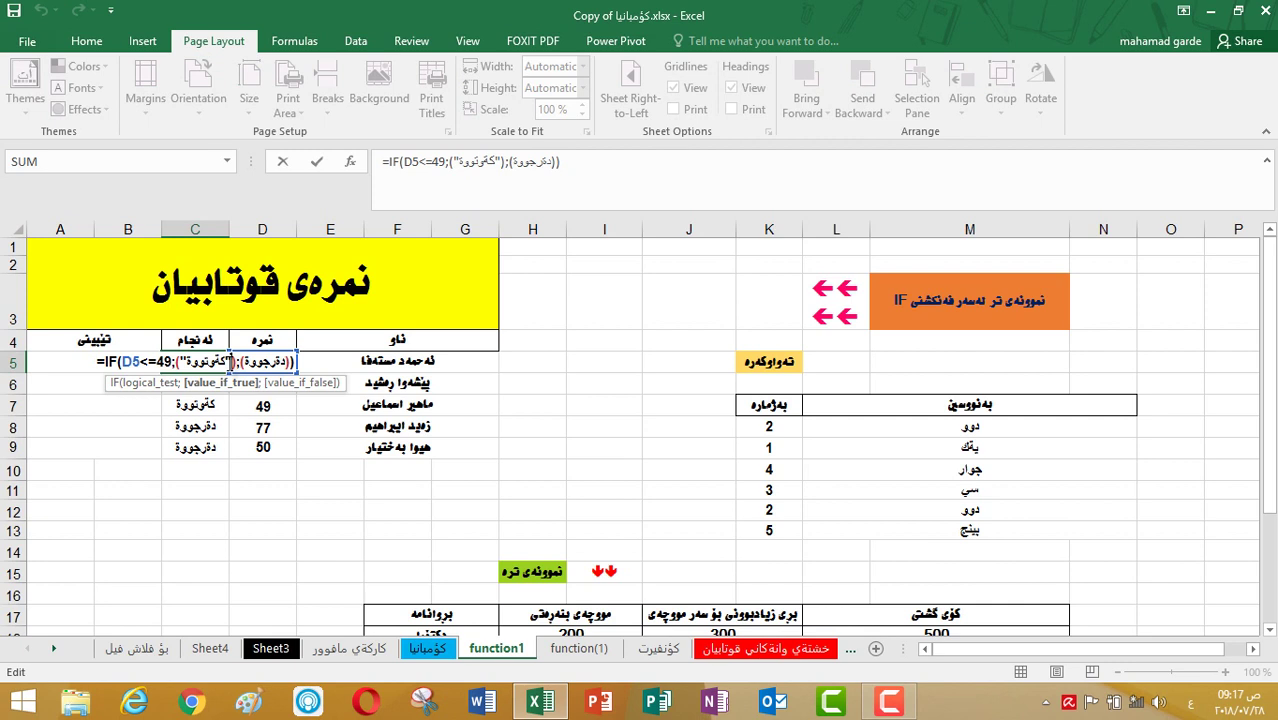
type("\";(")
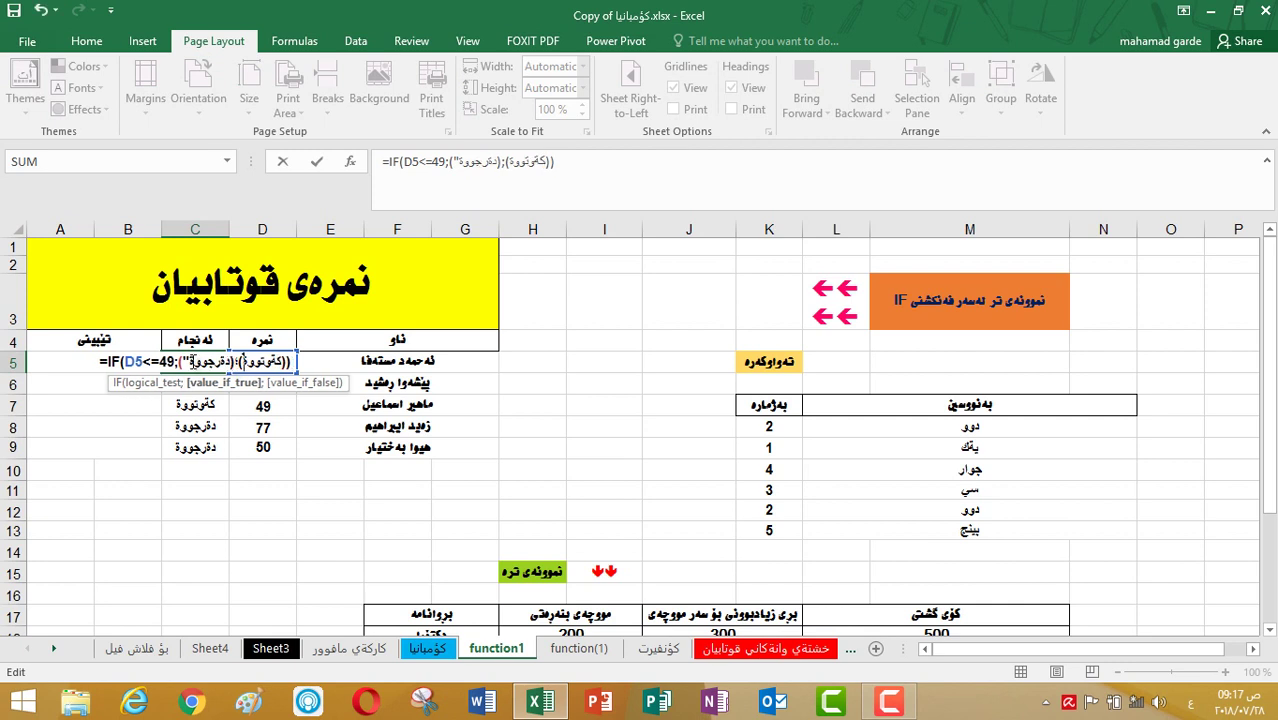
key("BackSpace")
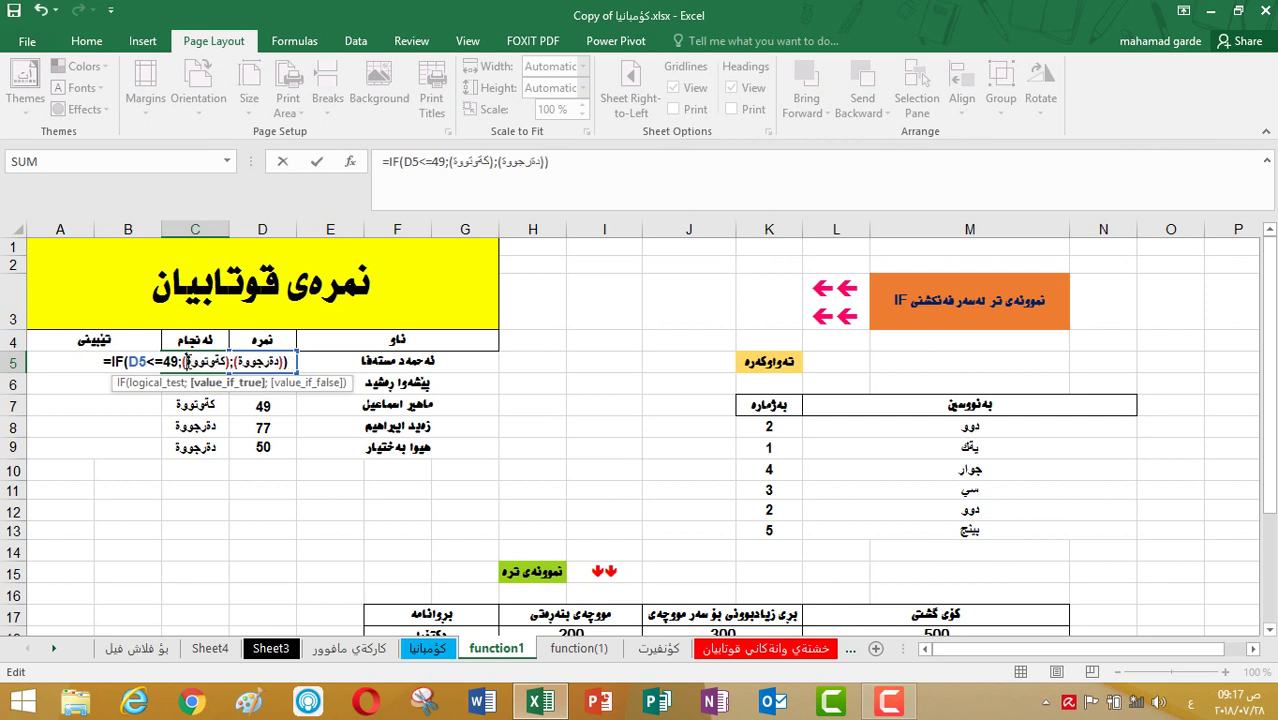
key("ctrl+Return")
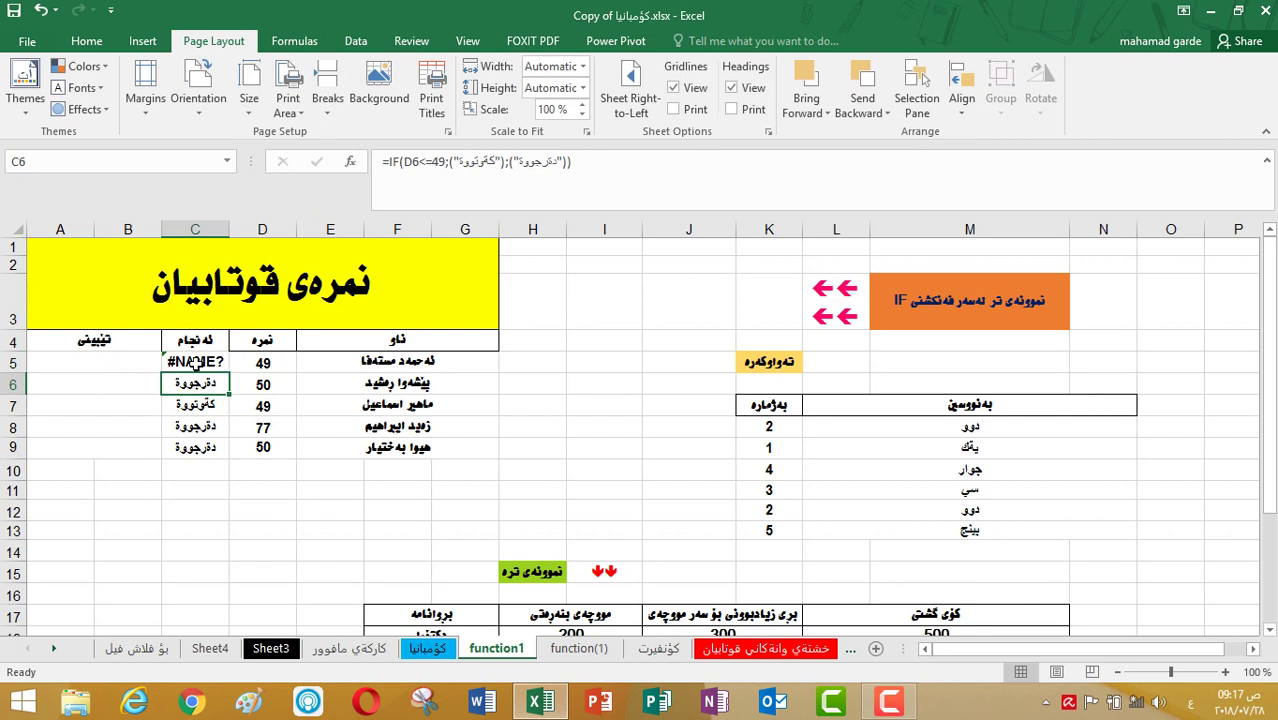
Restore the quotation marks around both كةوتووة and دةرجووة in the C5 formula and commit it.
double_click(216, 362)
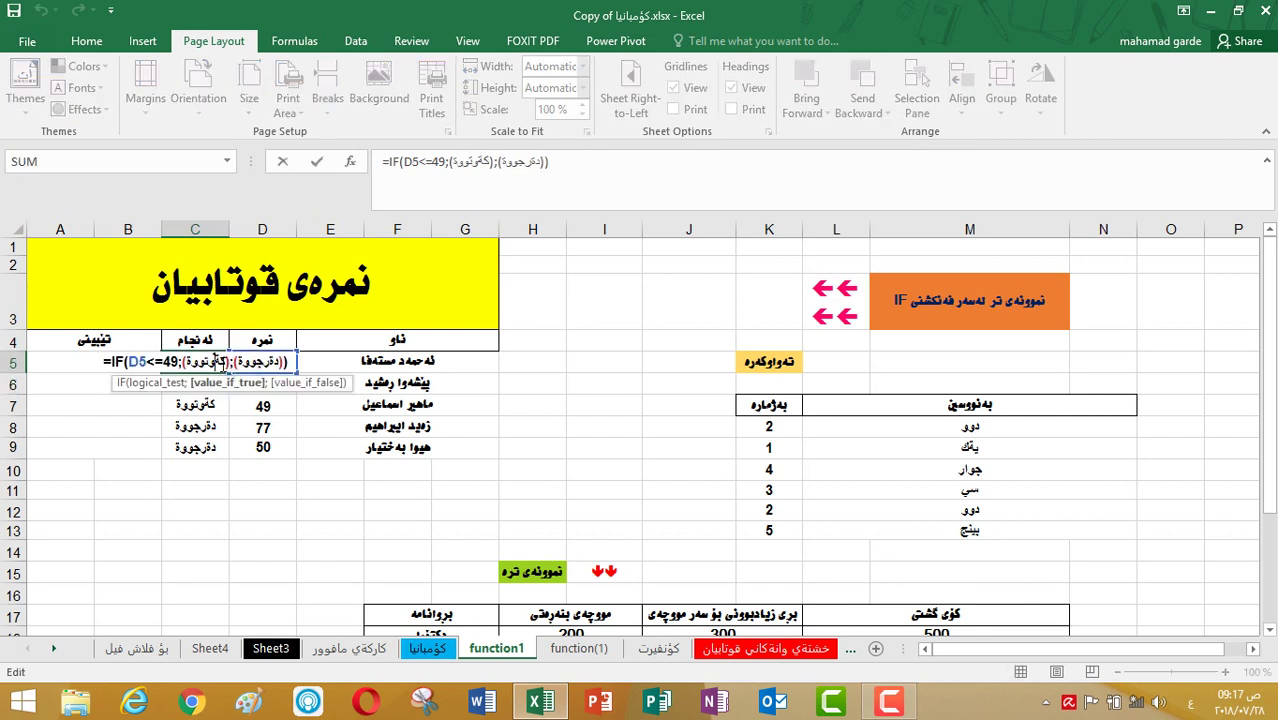
type("\");(")
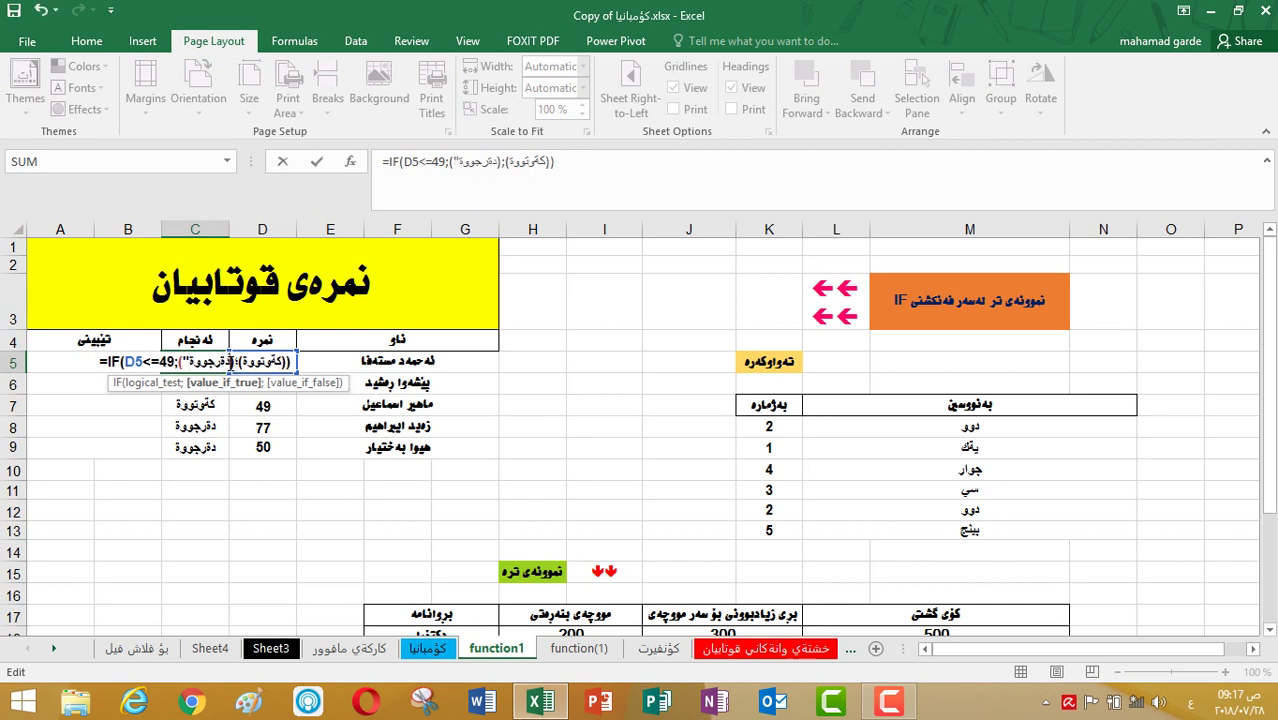
type("\"")
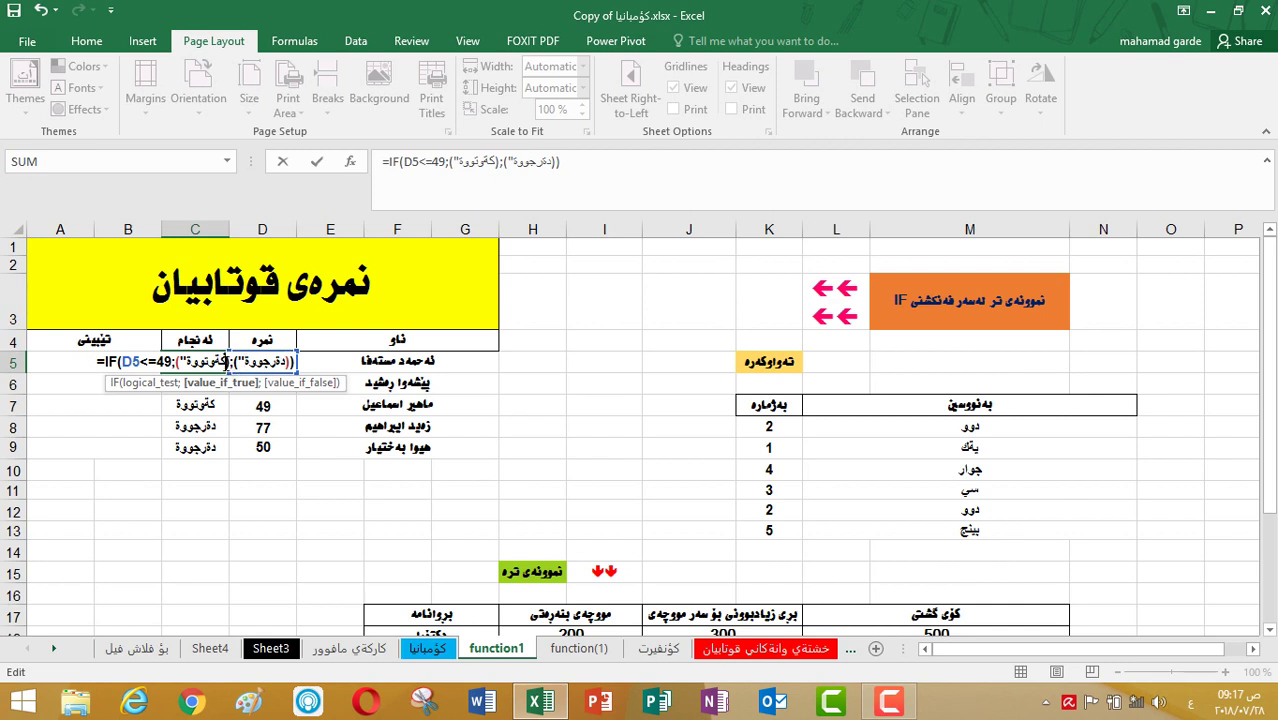
type("\"")
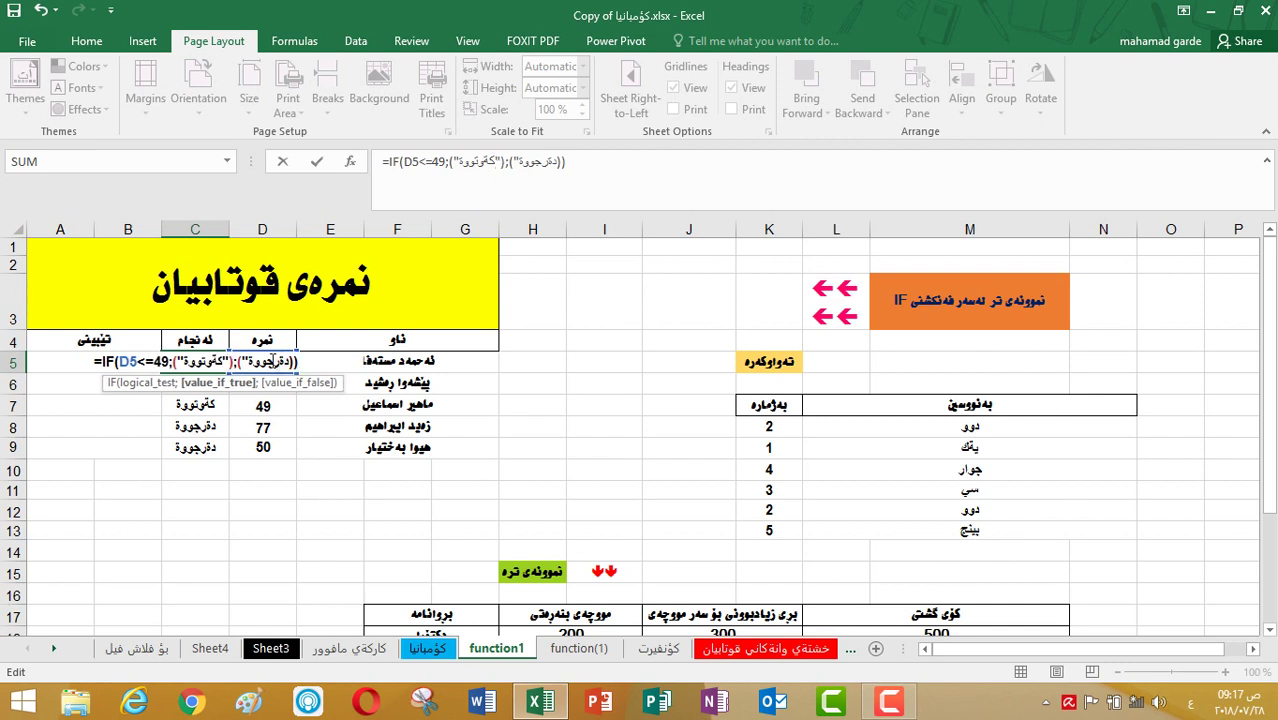
left_click(289, 362)
type("\"")
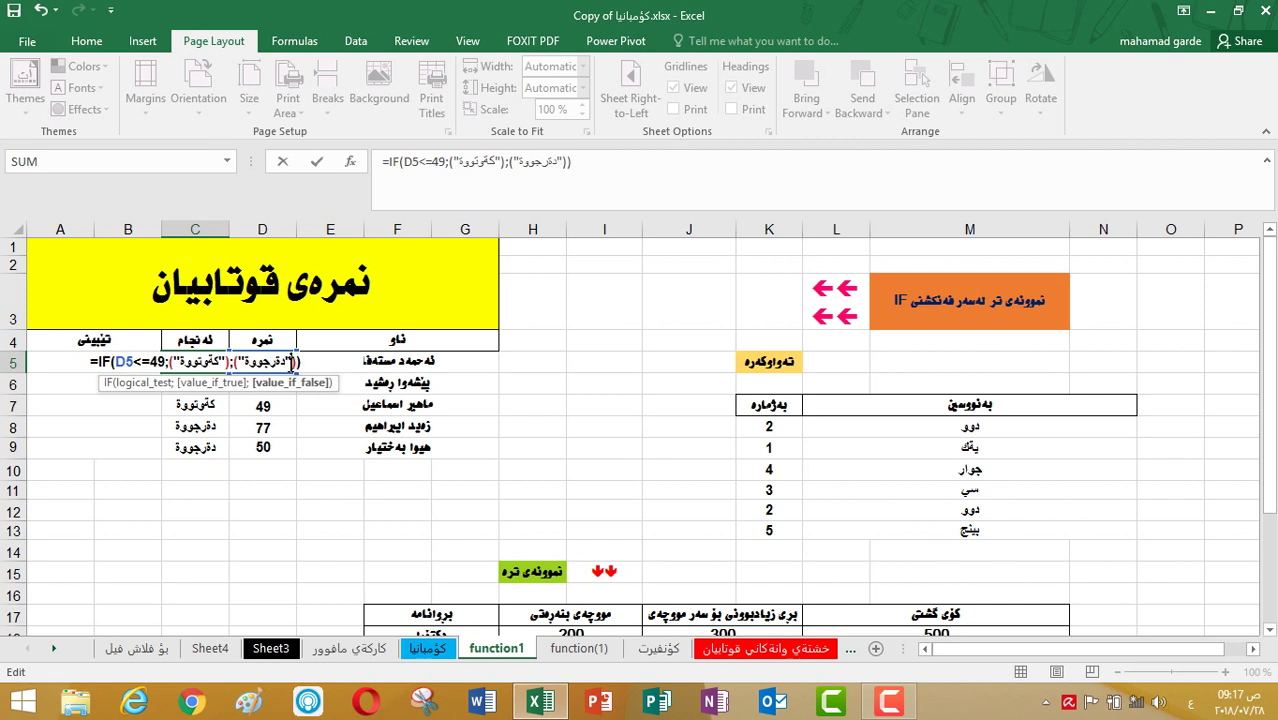
key("Return")
Fill the corrected C5 formula down through C9 and check it against the first student's grade.
left_click(222, 362)
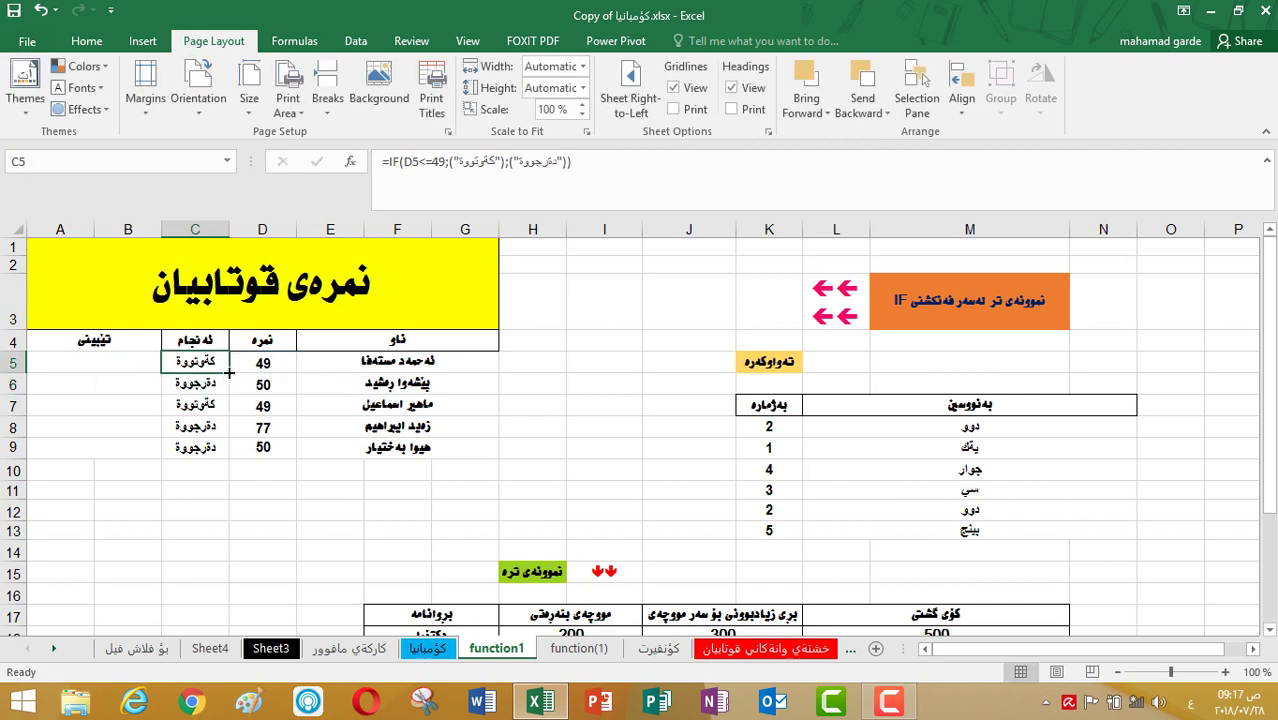
left_click_drag(229, 372, 229, 460)
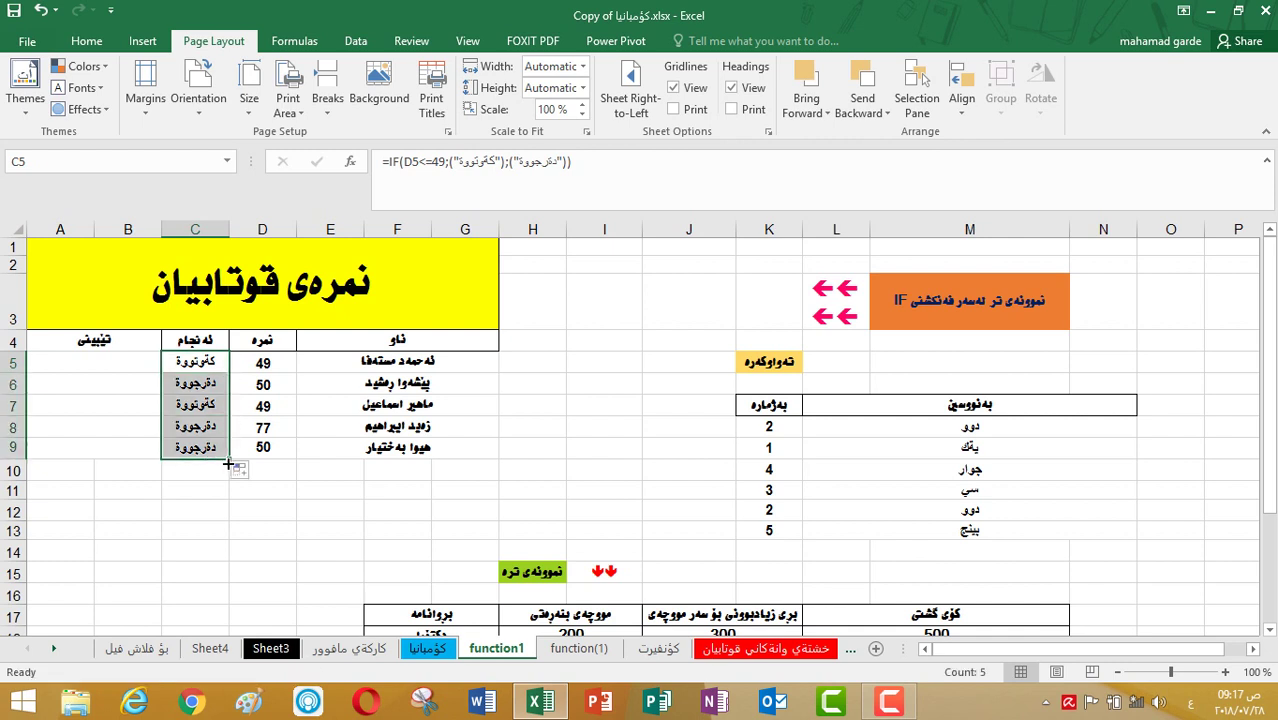
left_click(207, 390)
left_click(209, 362)
left_click(266, 362)
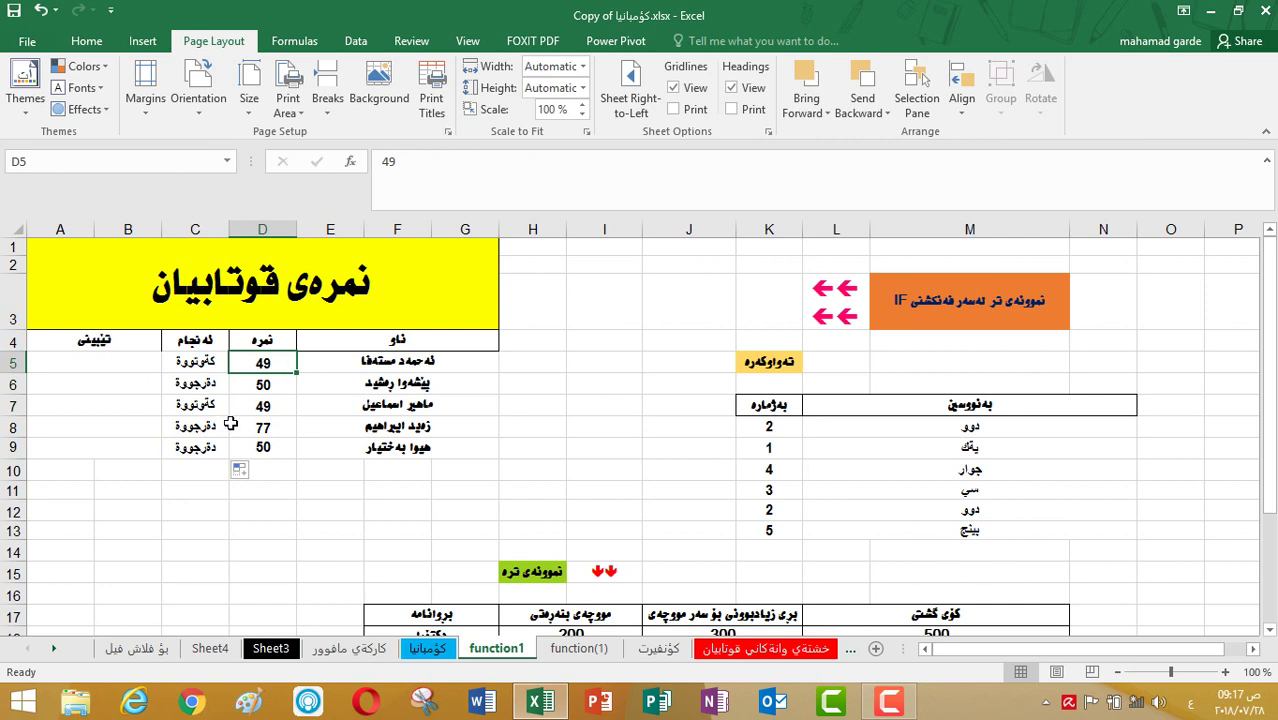
left_click(193, 364)
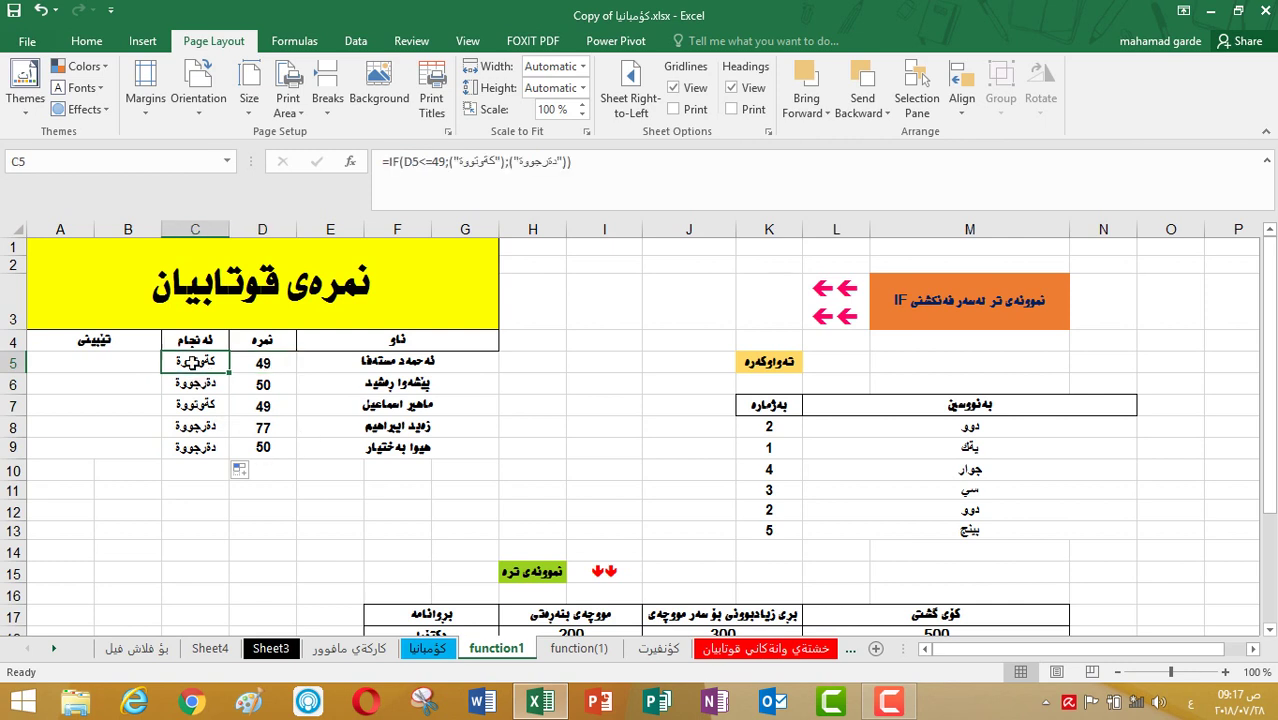
Start an IF formula in A5 of the تێبینی column with the logical test D5=49.
left_click(148, 362)
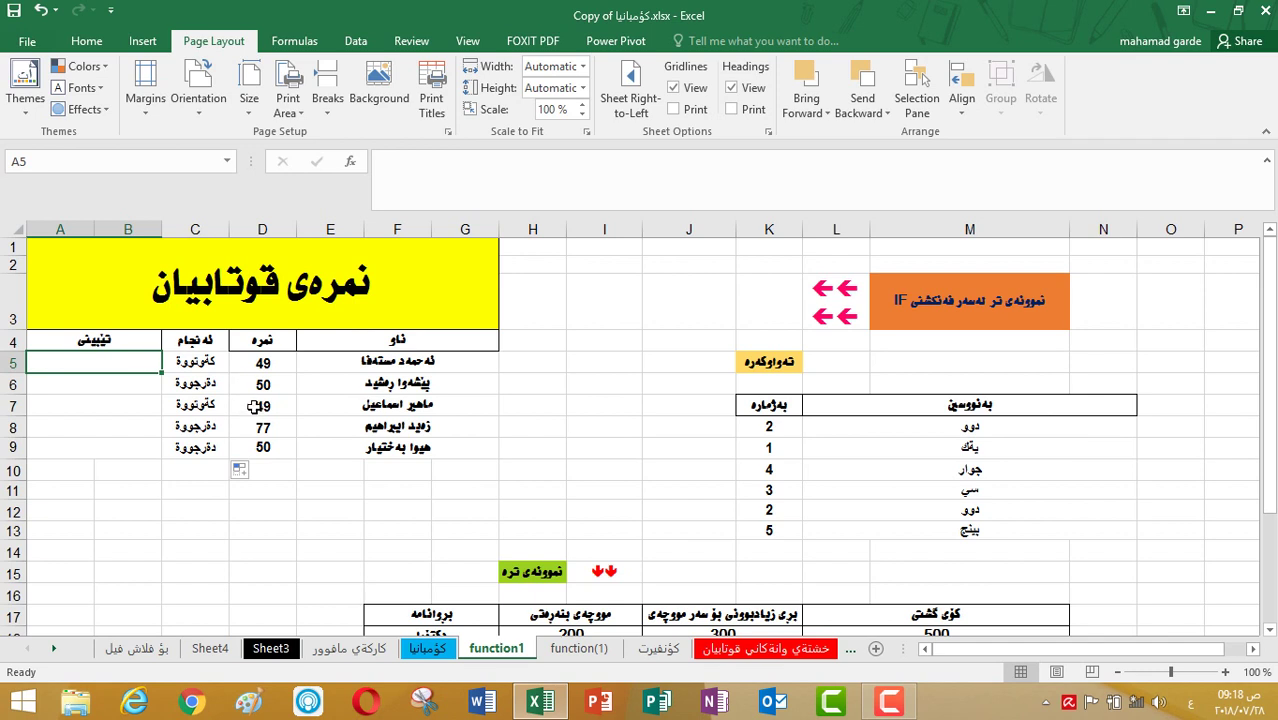
type("=هب")
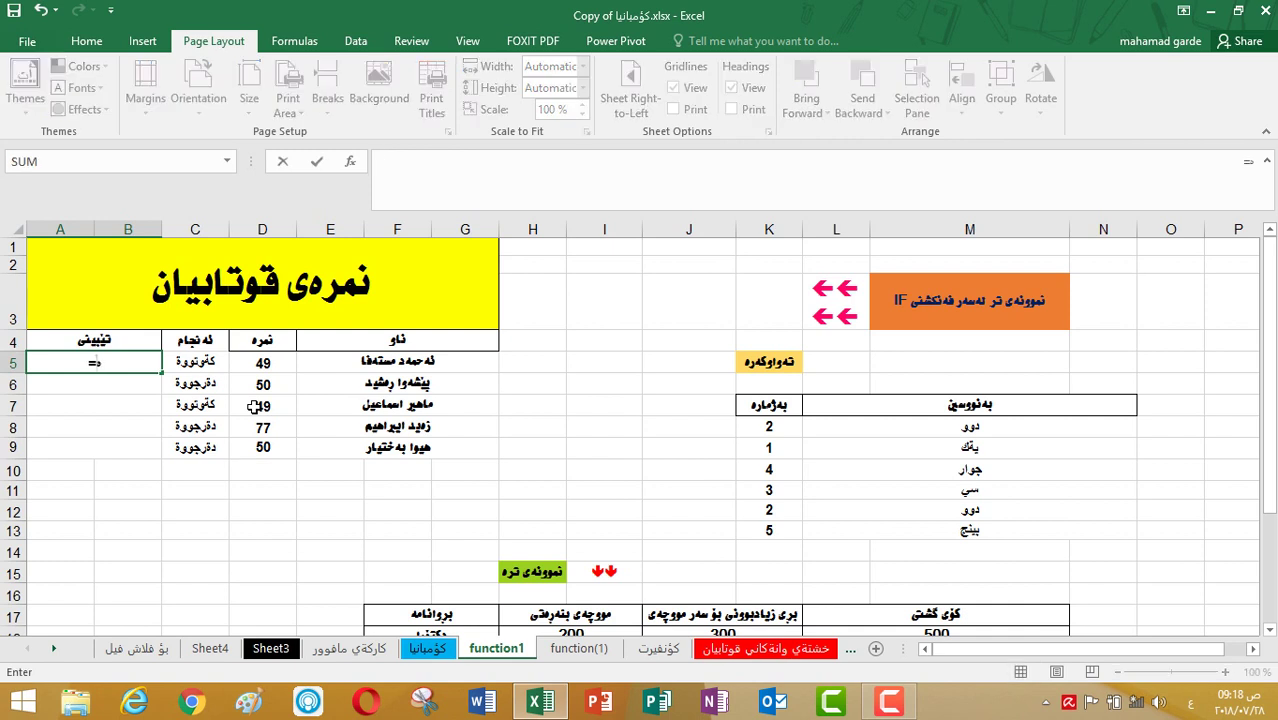
key("BackSpace")
key("BackSpace")
key("alt+shift")
type("if")
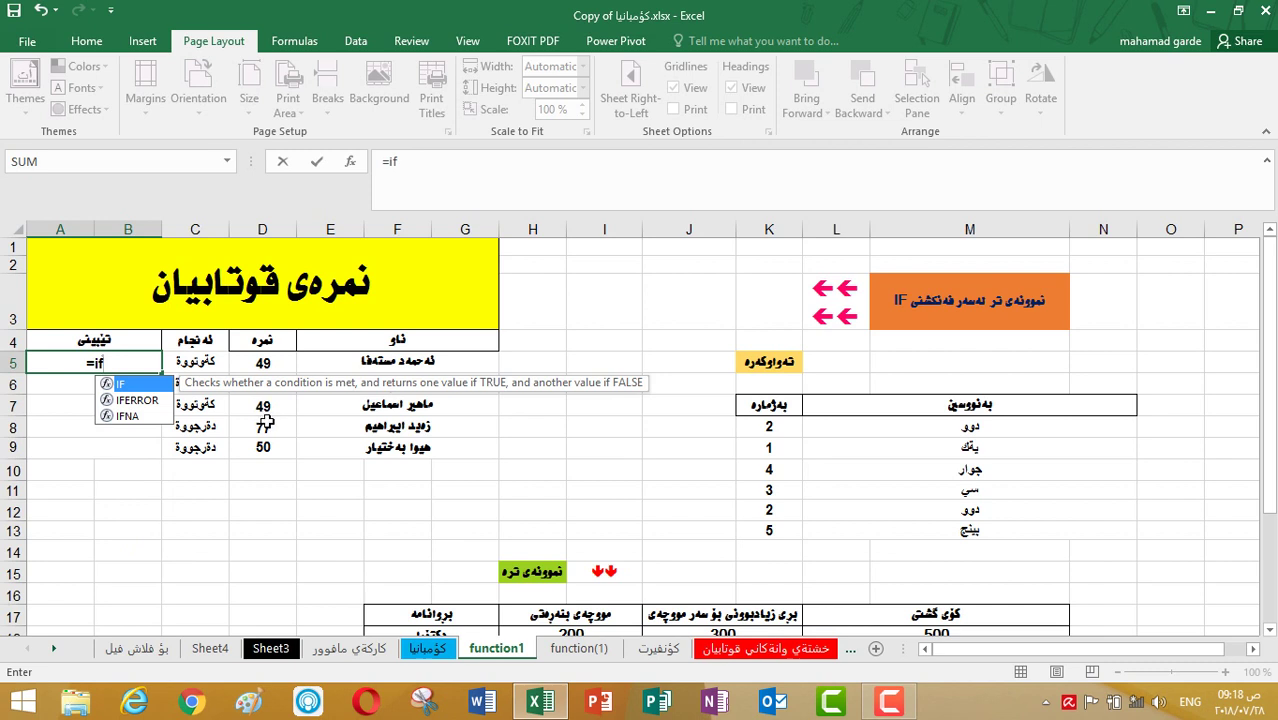
double_click(150, 385)
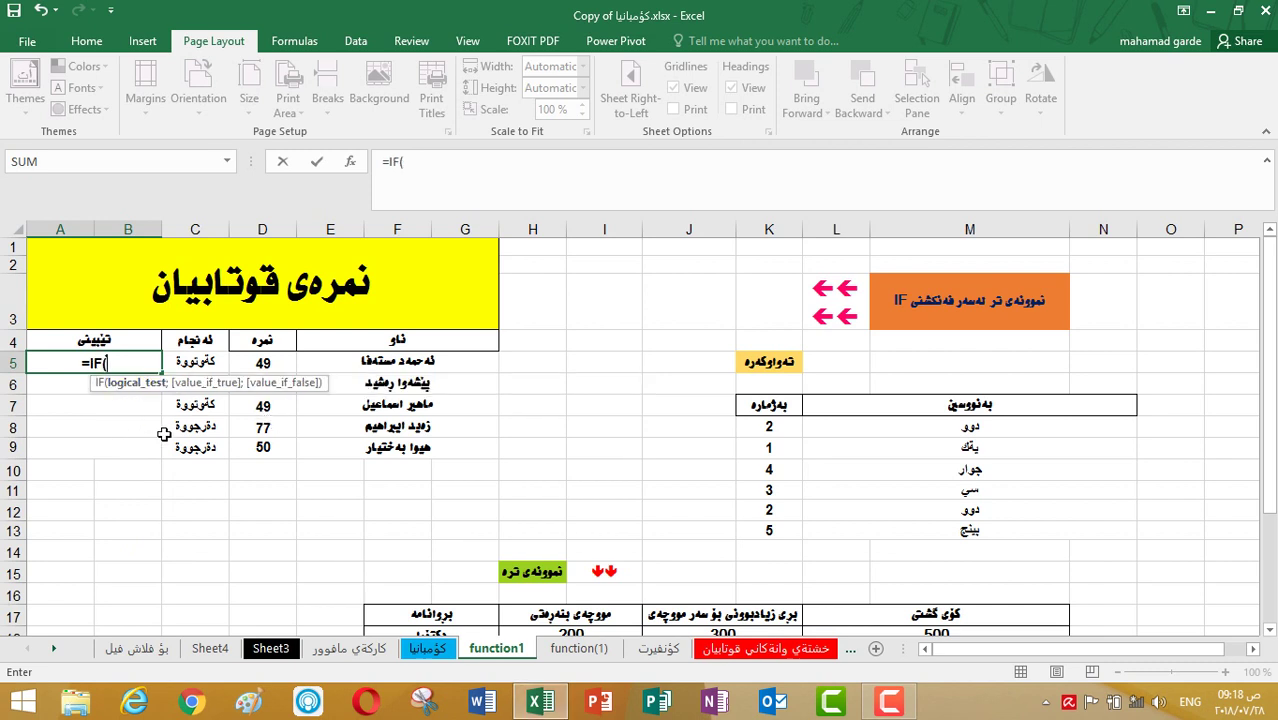
left_click(276, 366)
type("=")
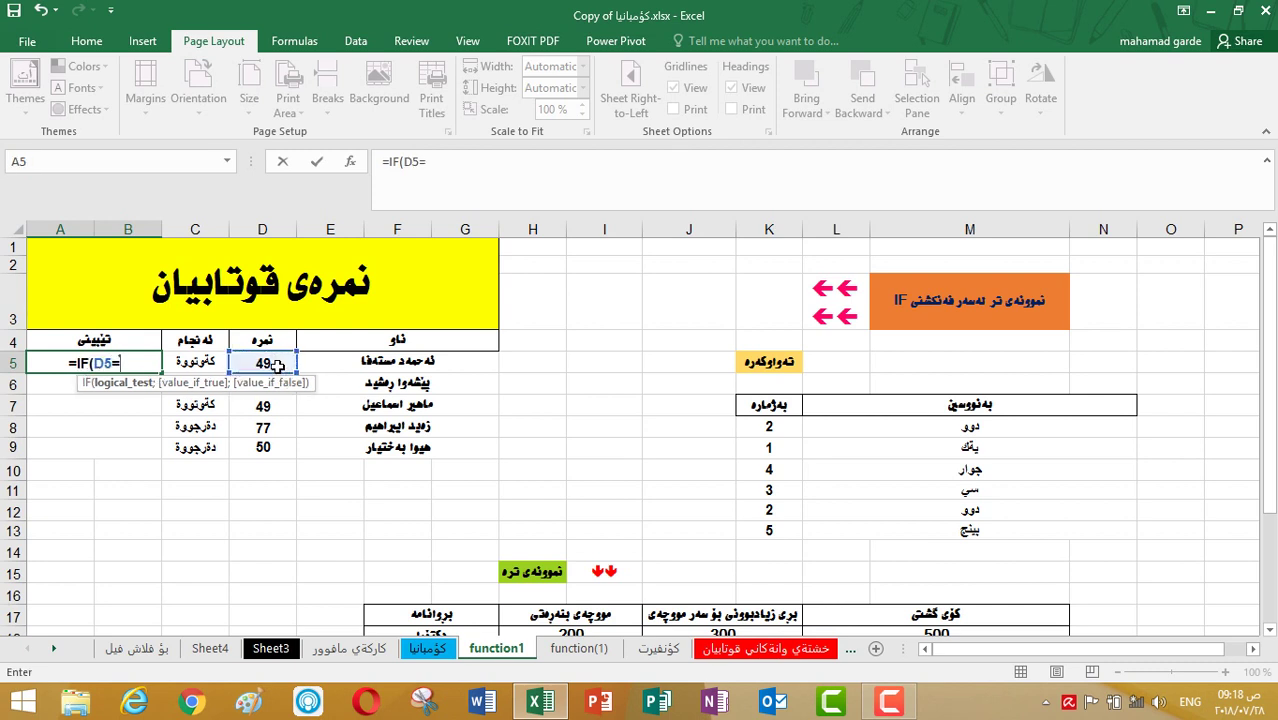
type("49")
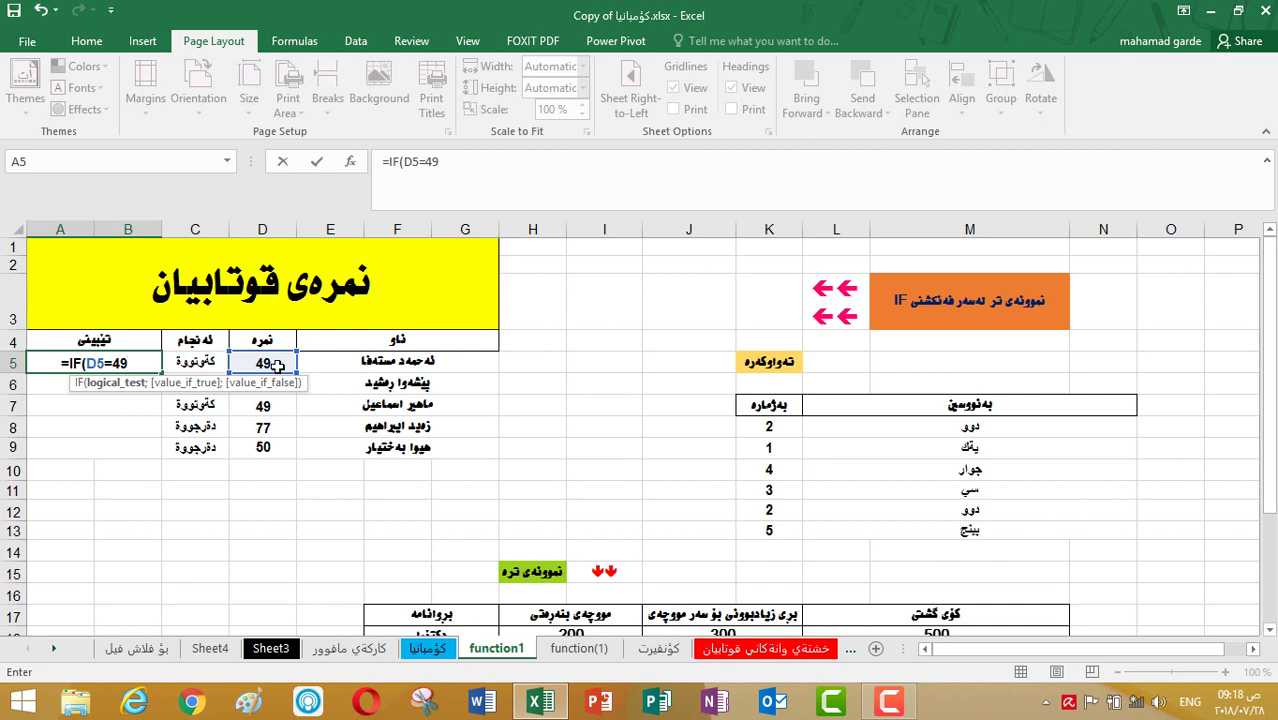
type(";")
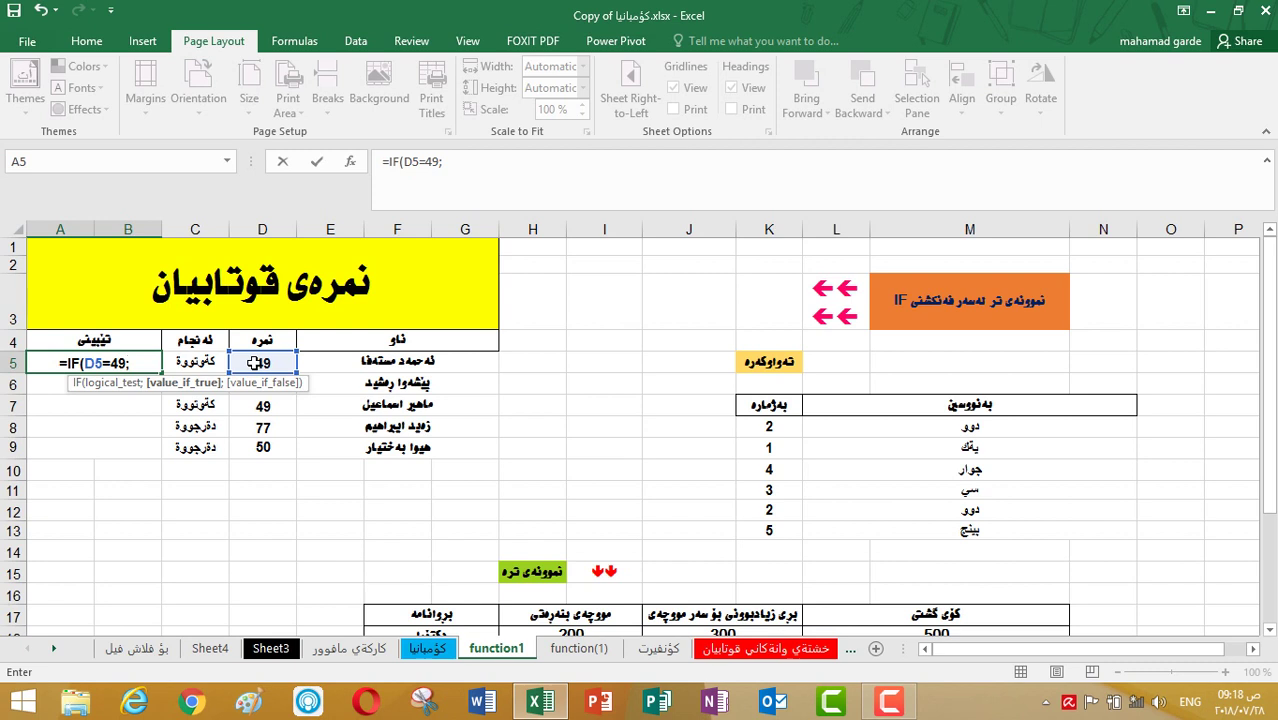
Enter (D5+1) as the value-if-true argument of the A5 formula.
type("(")
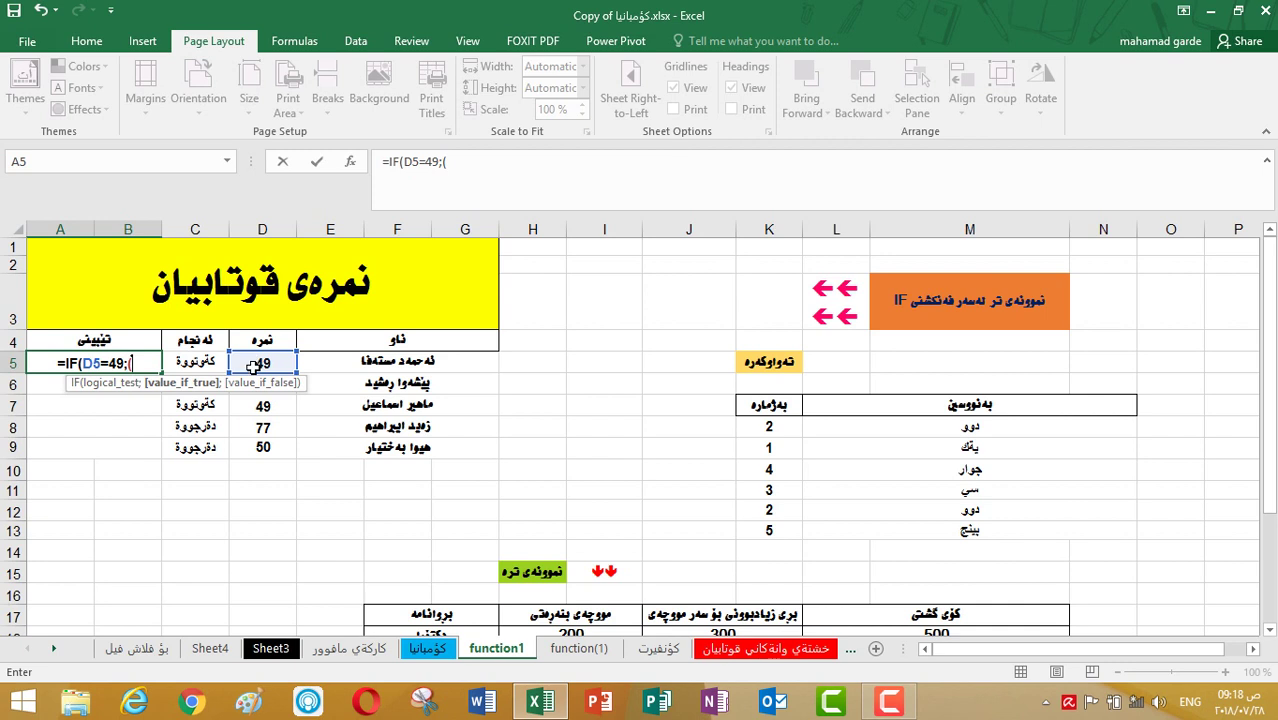
left_click(254, 364)
type("+1")
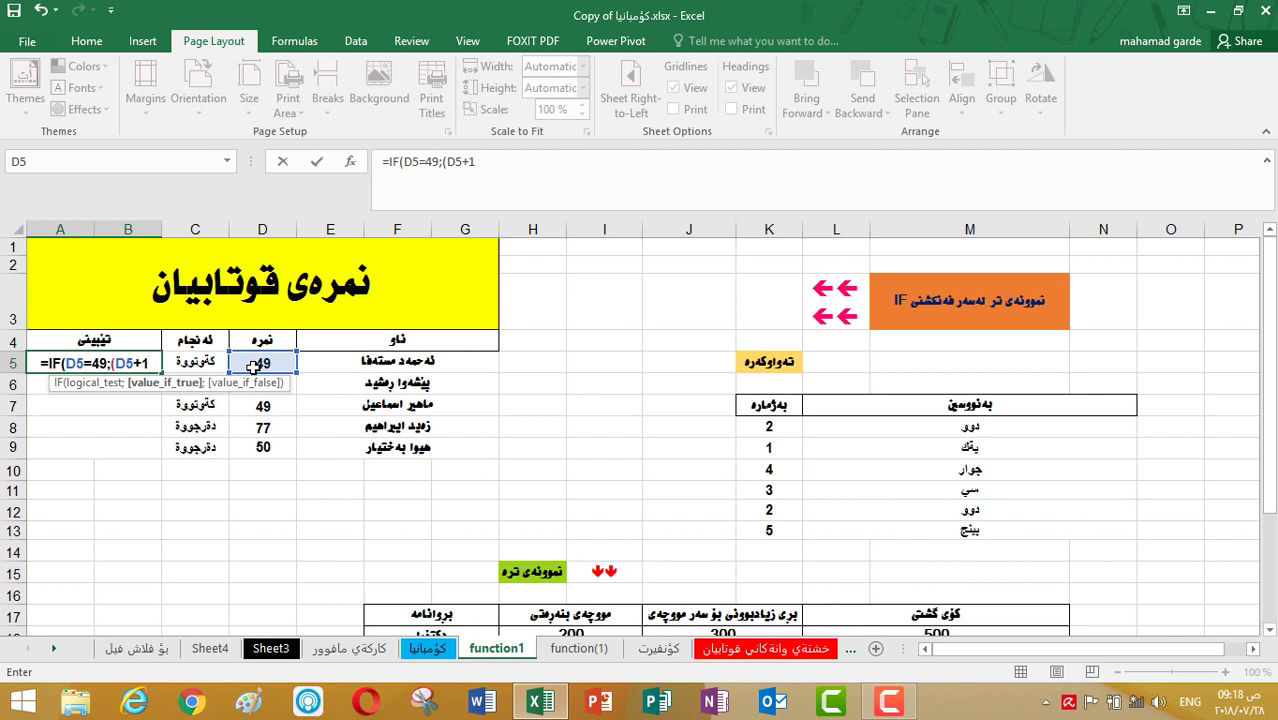
type("(")
key("BackSpace")
type(")")
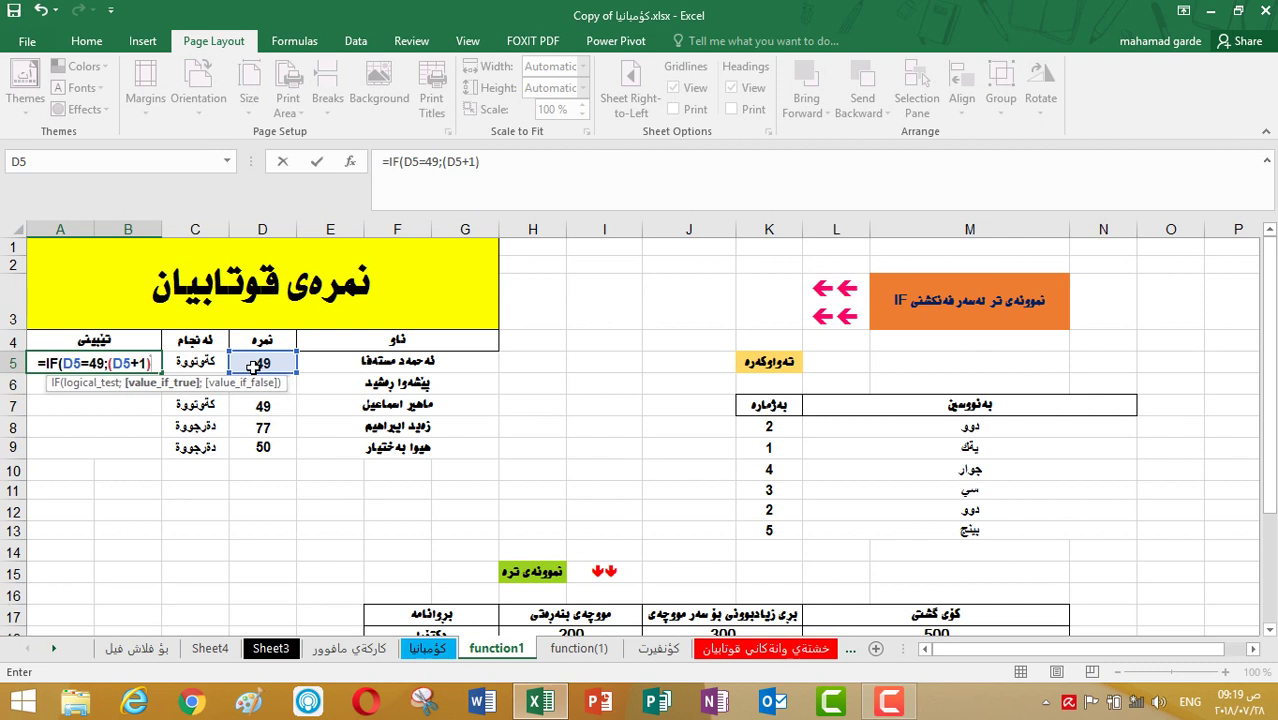
Enter (D5) as the value-if-false argument, commit the A5 formula and accept the suggested parenthesis correction.
type(";")
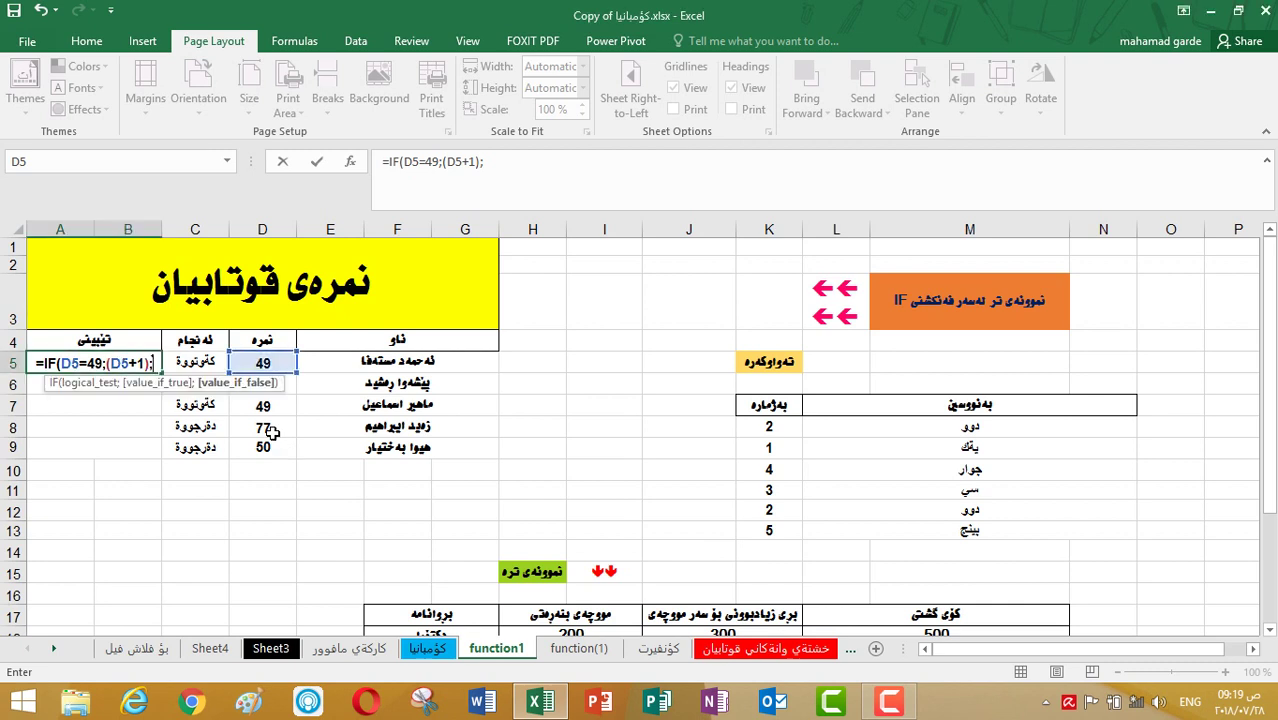
type("(")
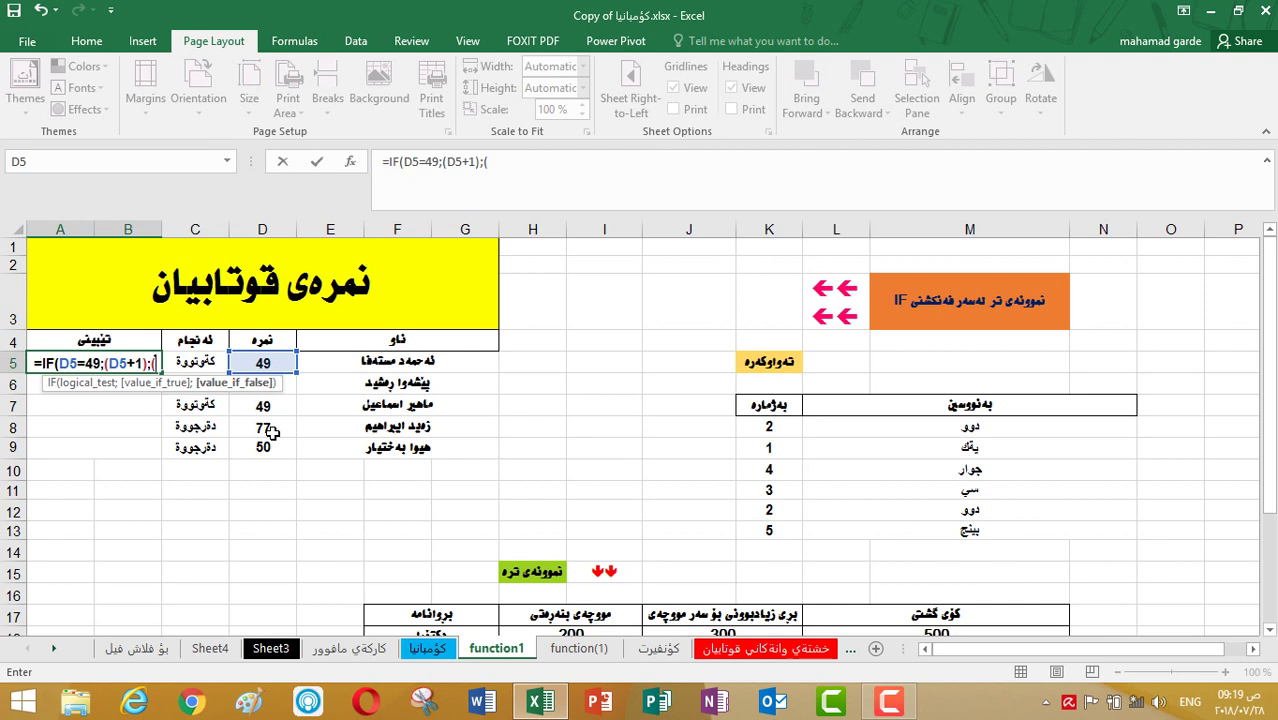
left_click(278, 364)
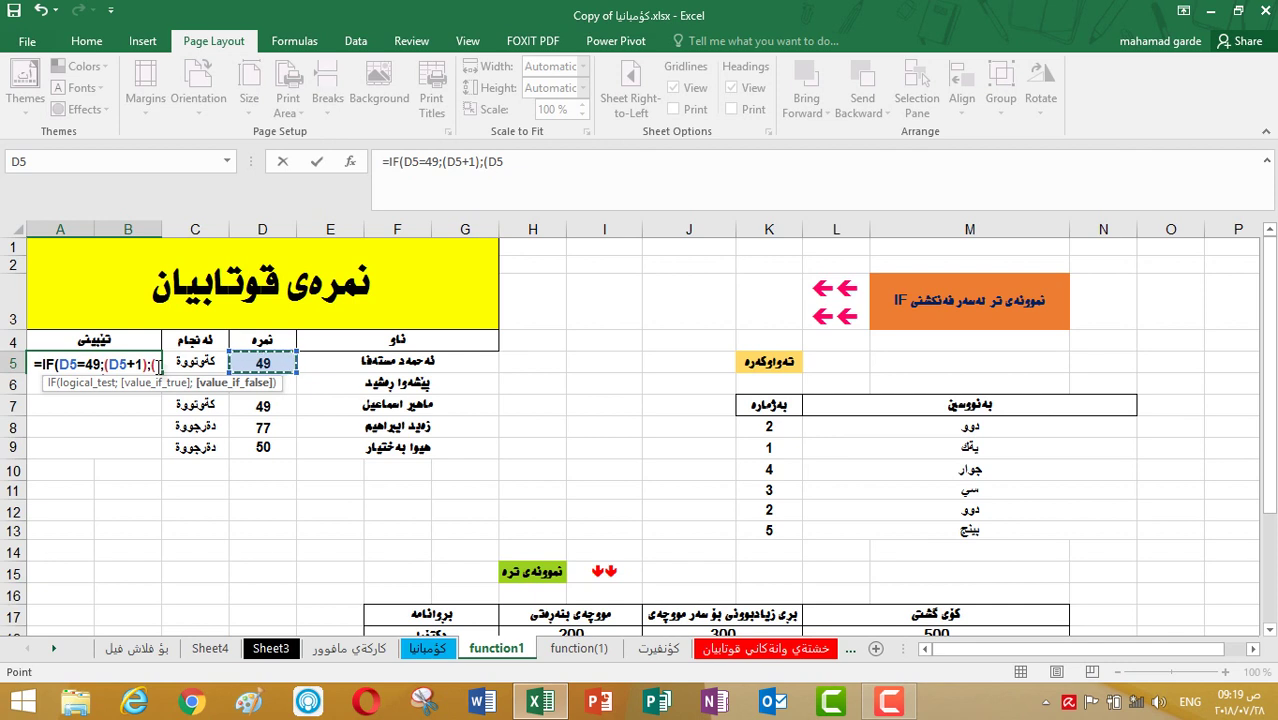
type(")")
key("Return")
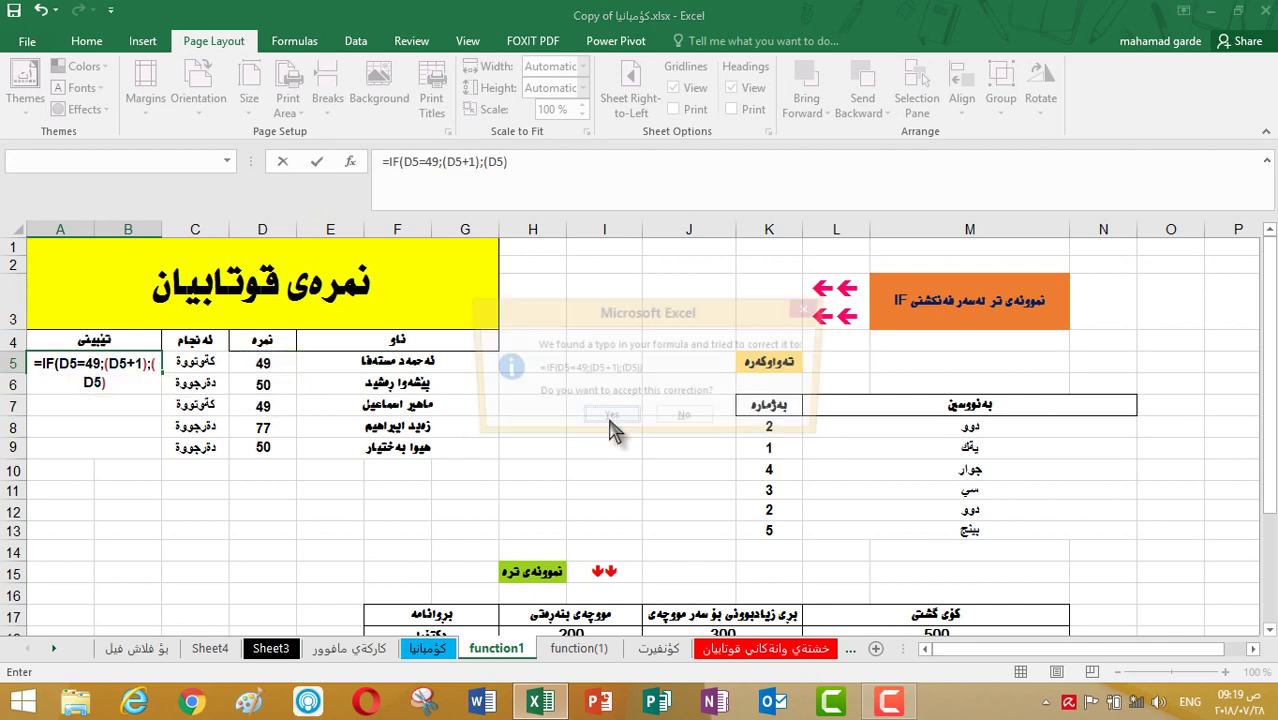
left_click(608, 421)
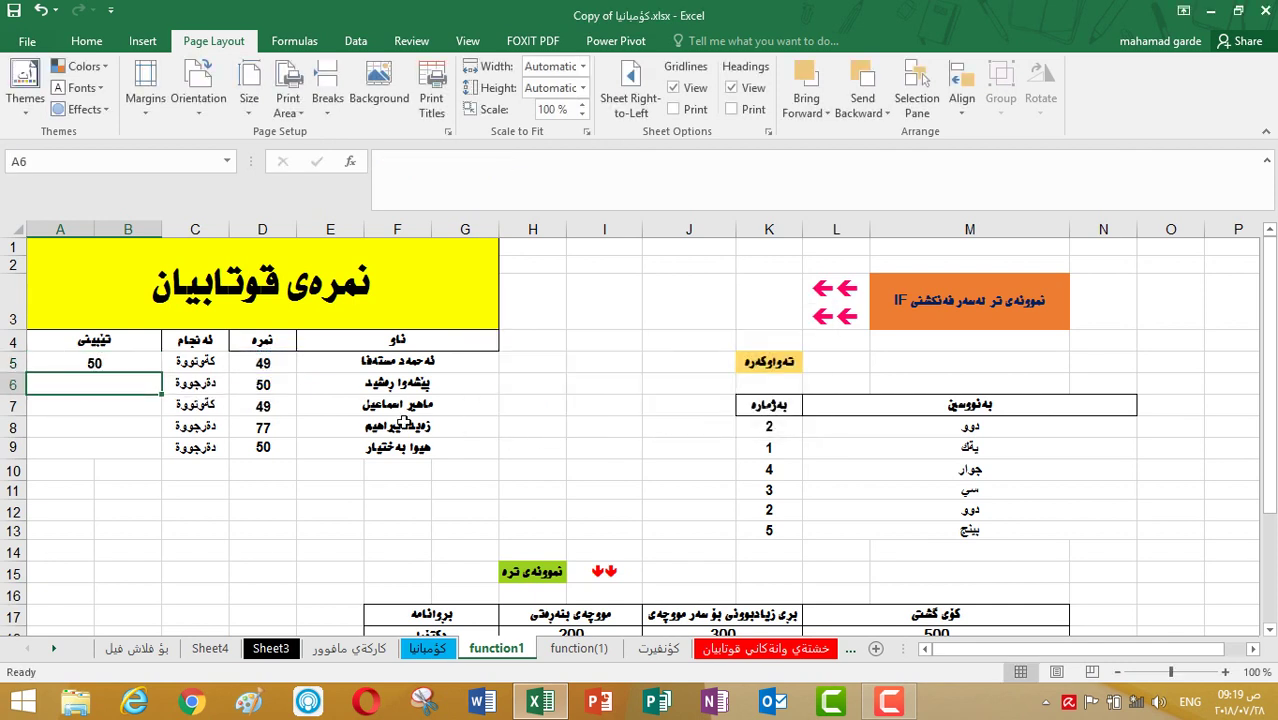
Fill the A5 formula down through row 9 and compare the results with the grades in column D.
left_click(100, 357)
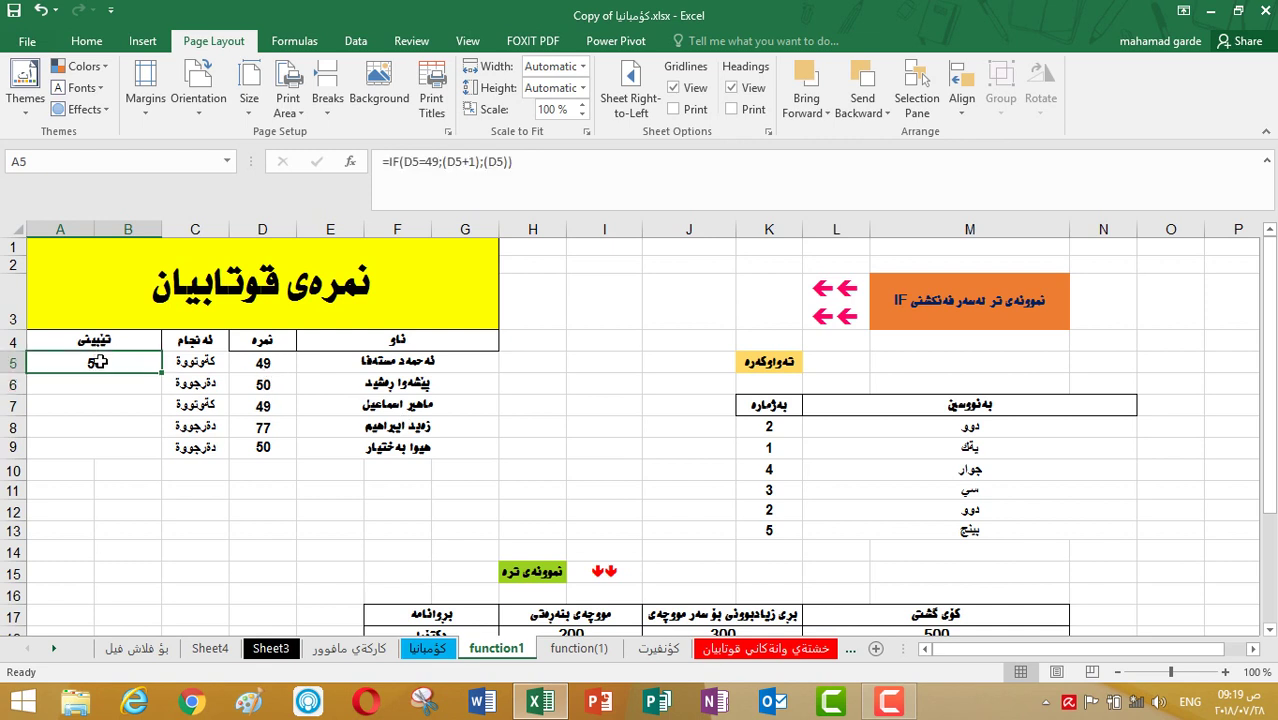
left_click_drag(160, 372, 160, 455)
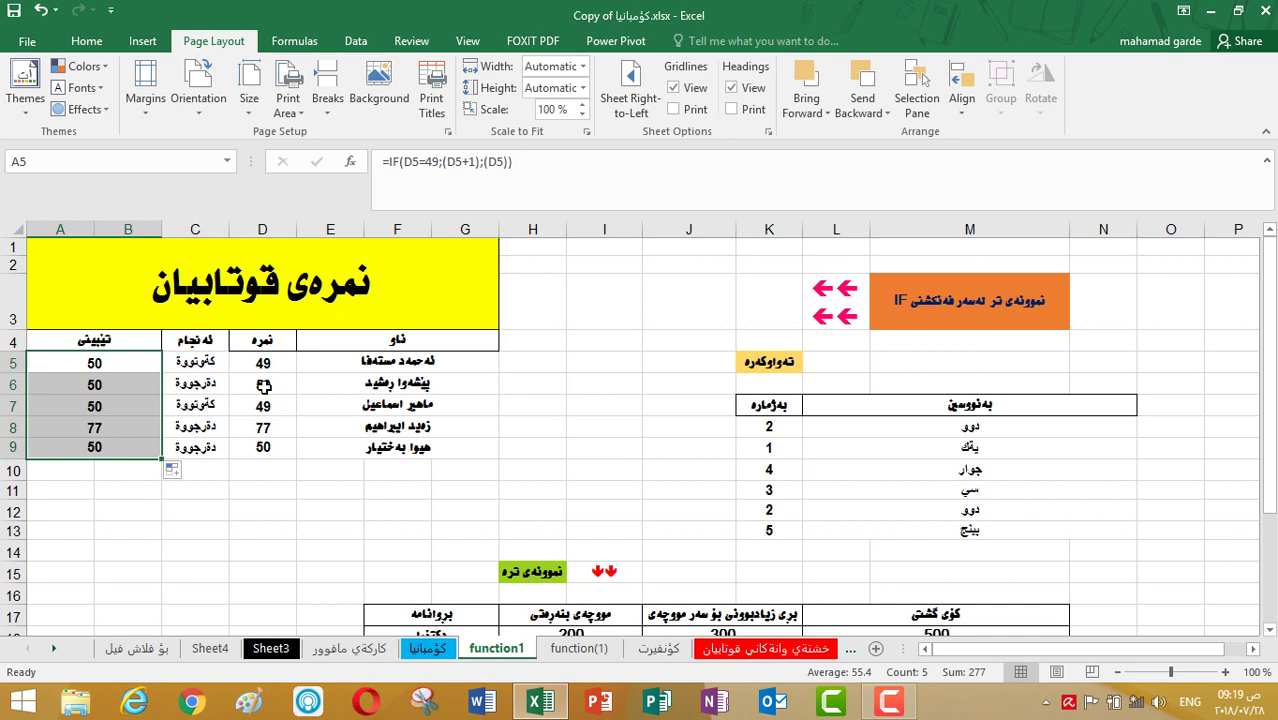
left_click(257, 408)
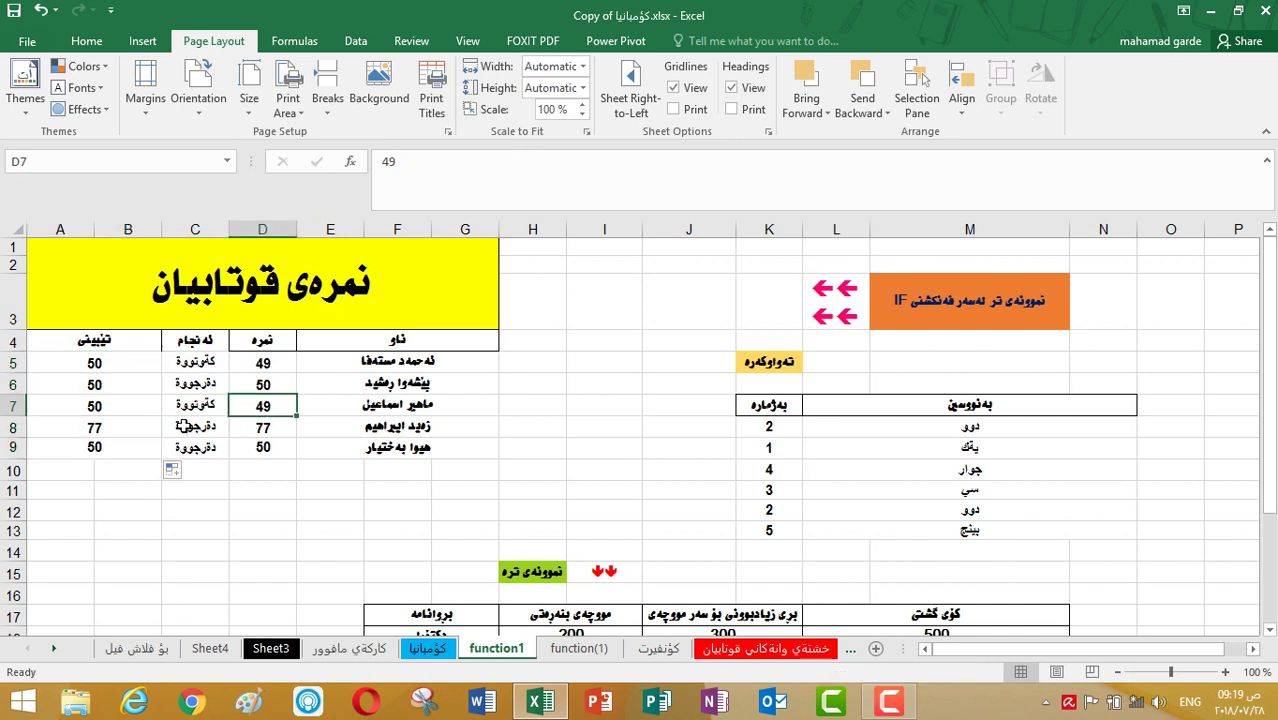
left_click(128, 406)
left_click(246, 428)
left_click(114, 432)
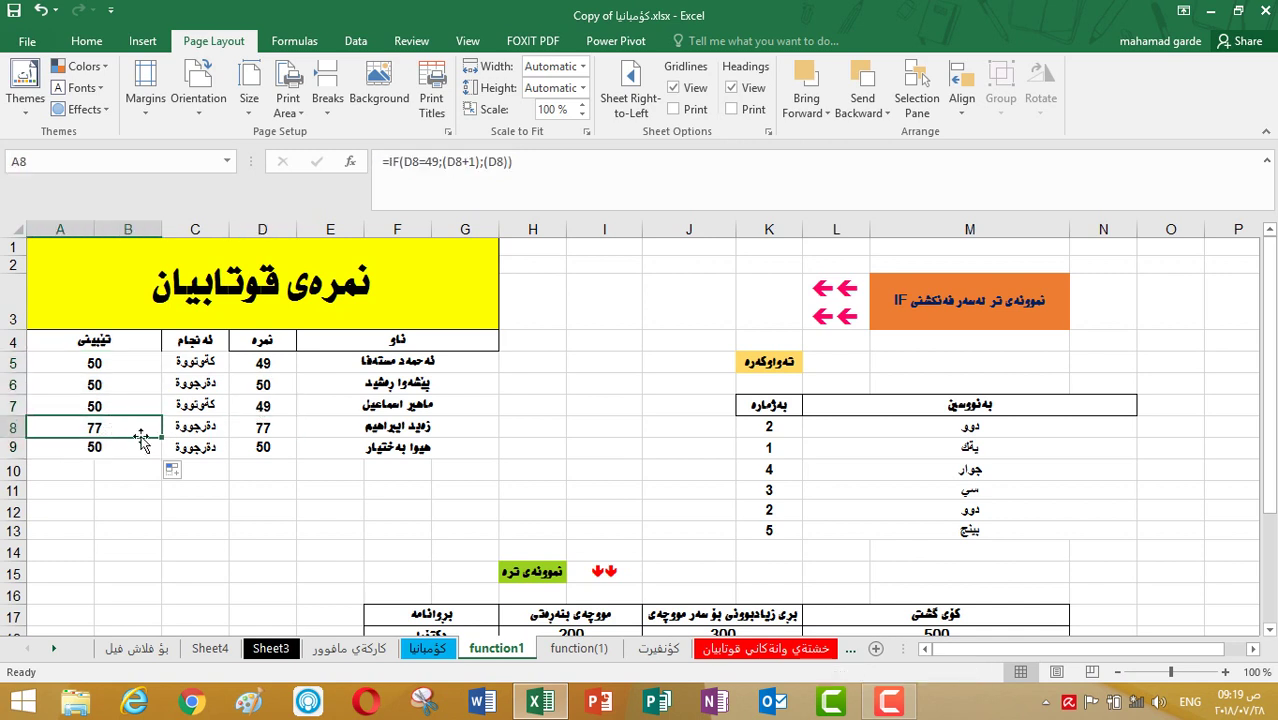
left_click(260, 448)
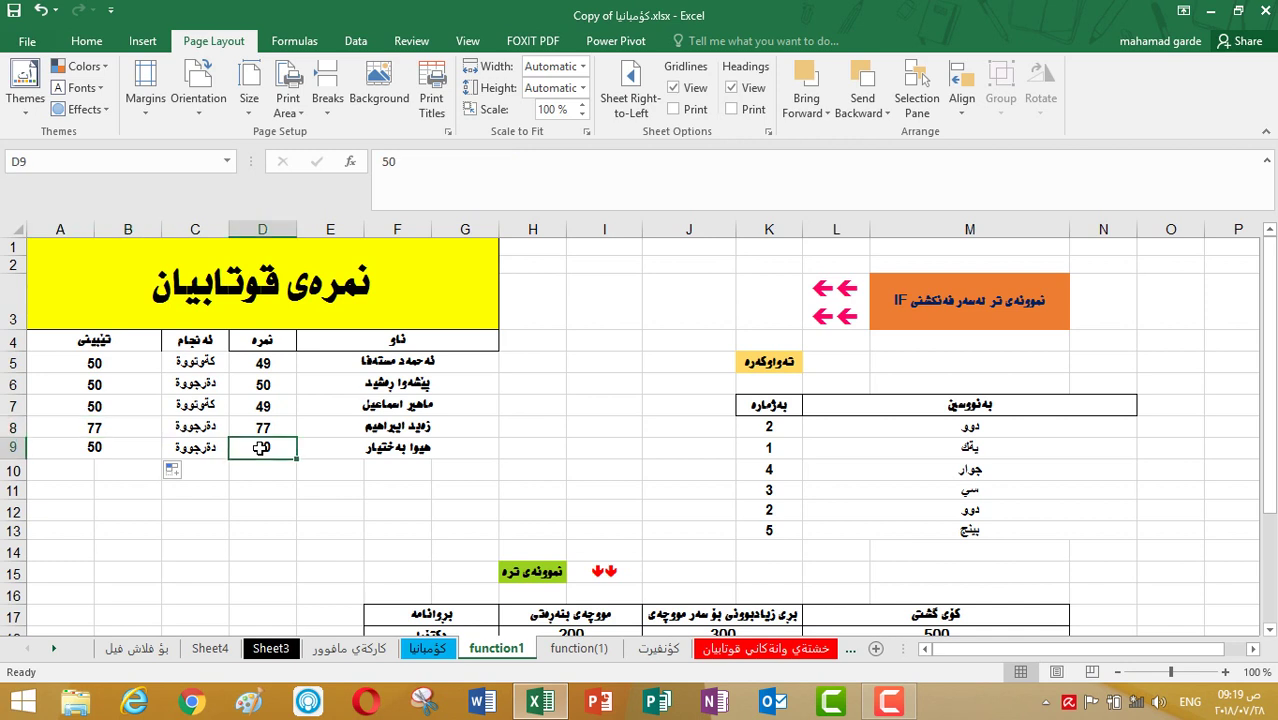
left_click(145, 451)
left_click(257, 450)
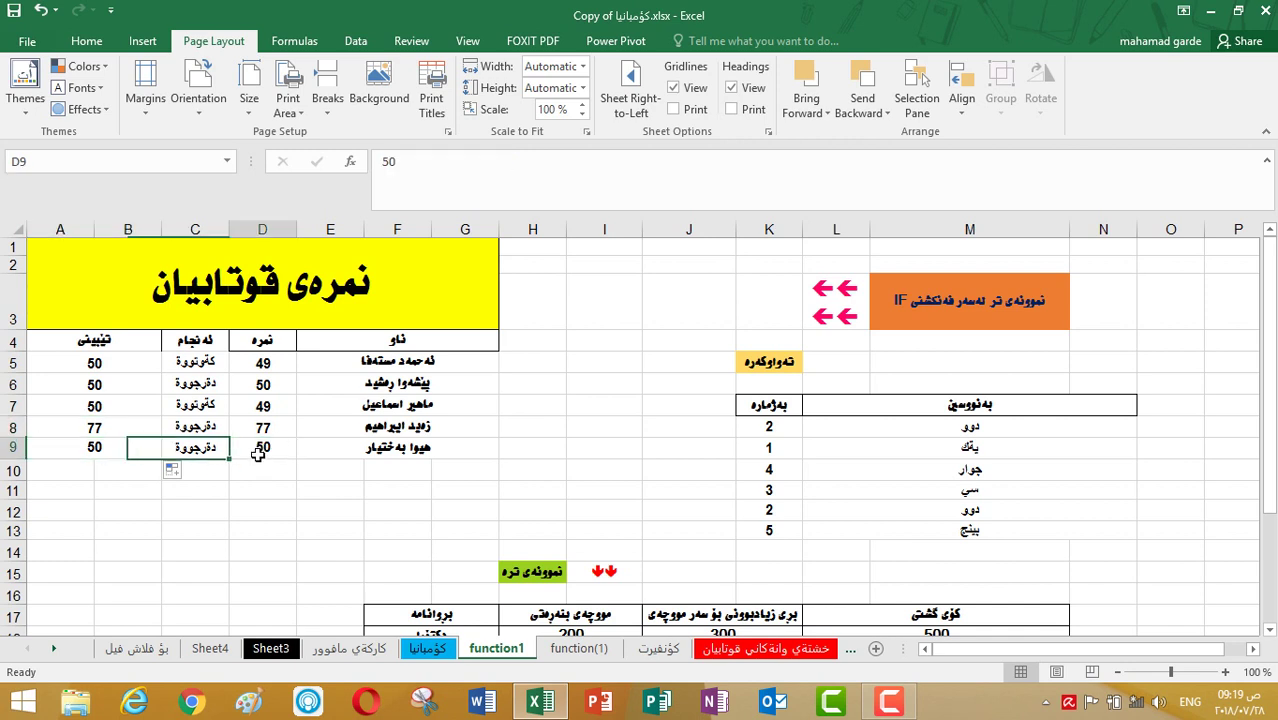
Set the fourth student's grade in D8 to 49 and review the first student's grade and adjusted-grade formula.
left_click(270, 424)
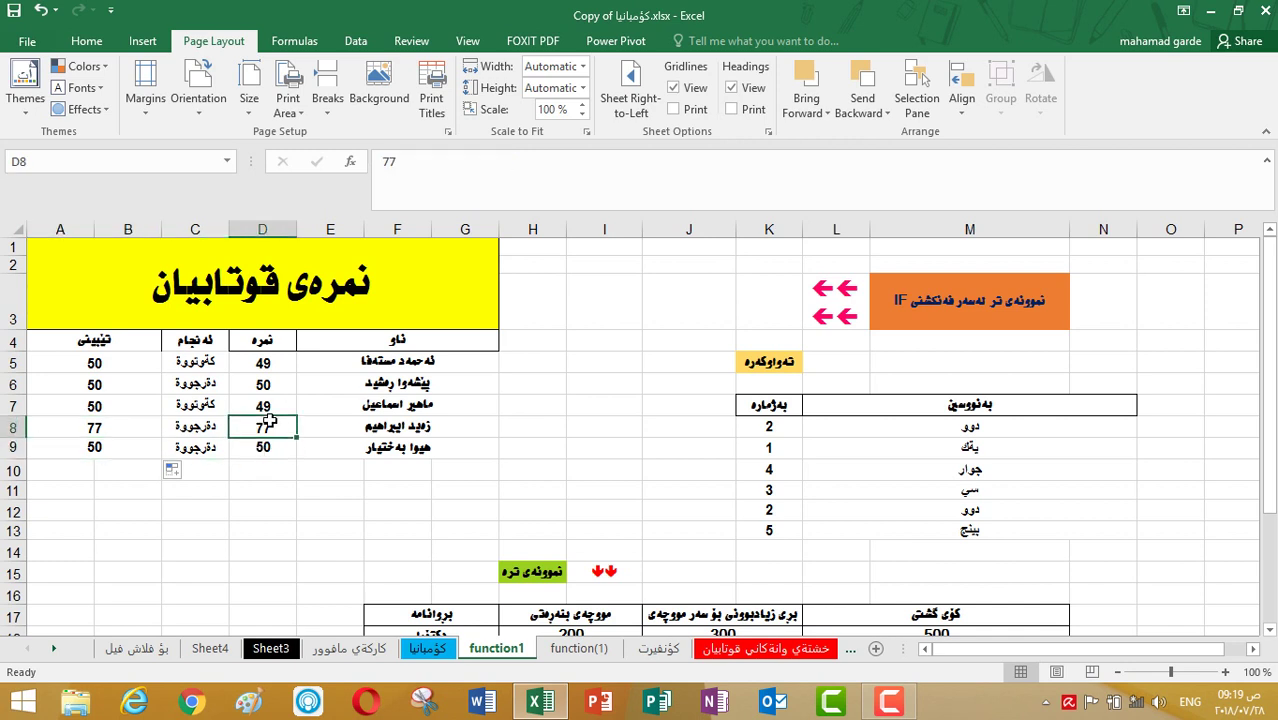
type("49")
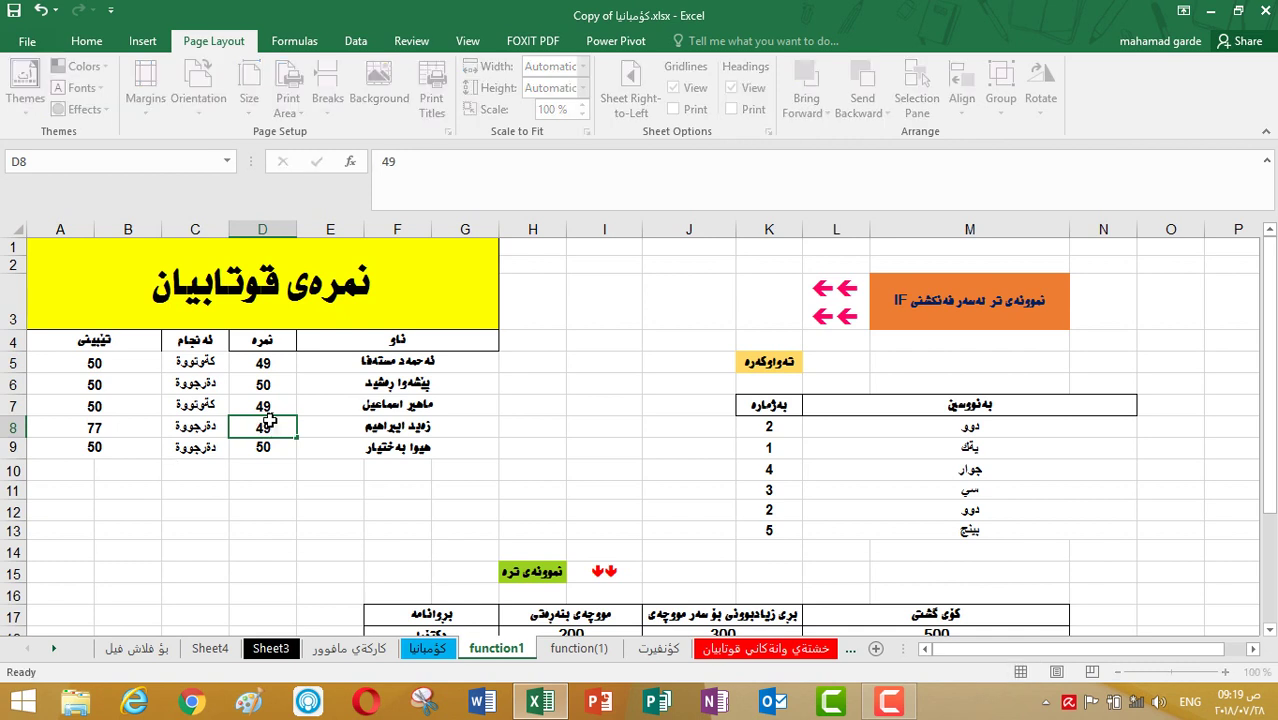
key("Return")
key("Up")
key("Up")
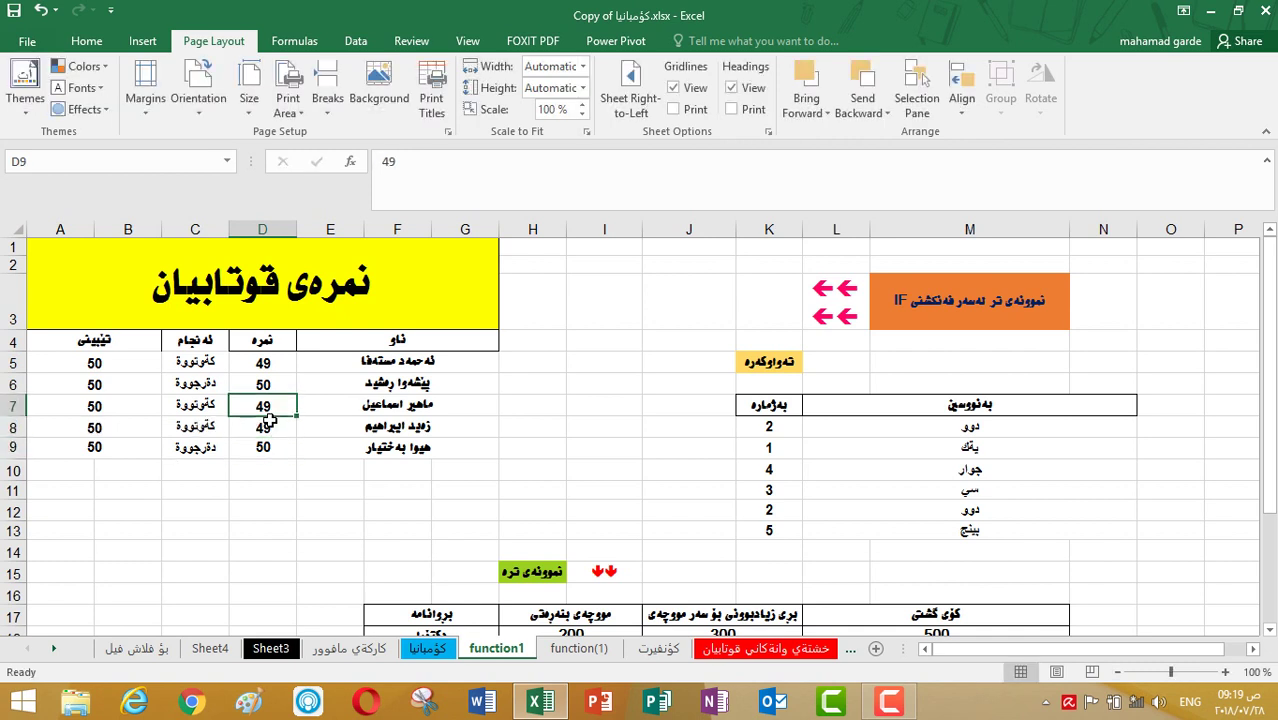
left_click(260, 365)
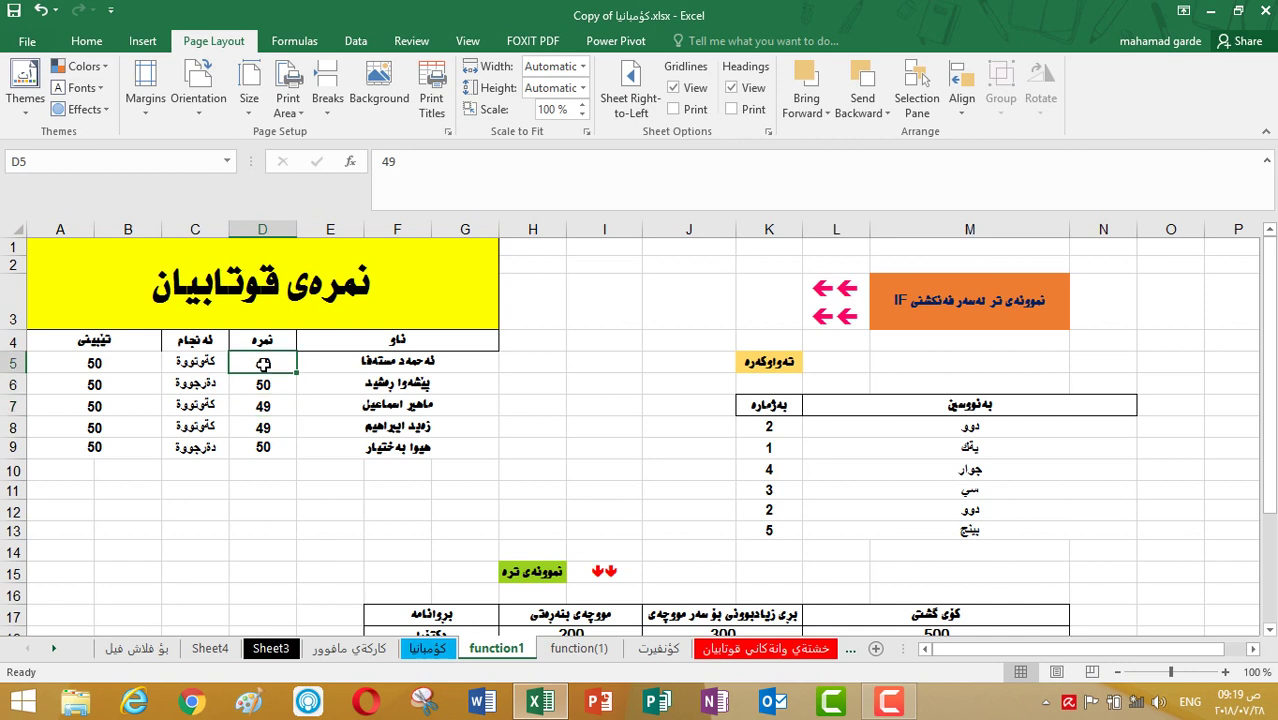
left_click(115, 368)
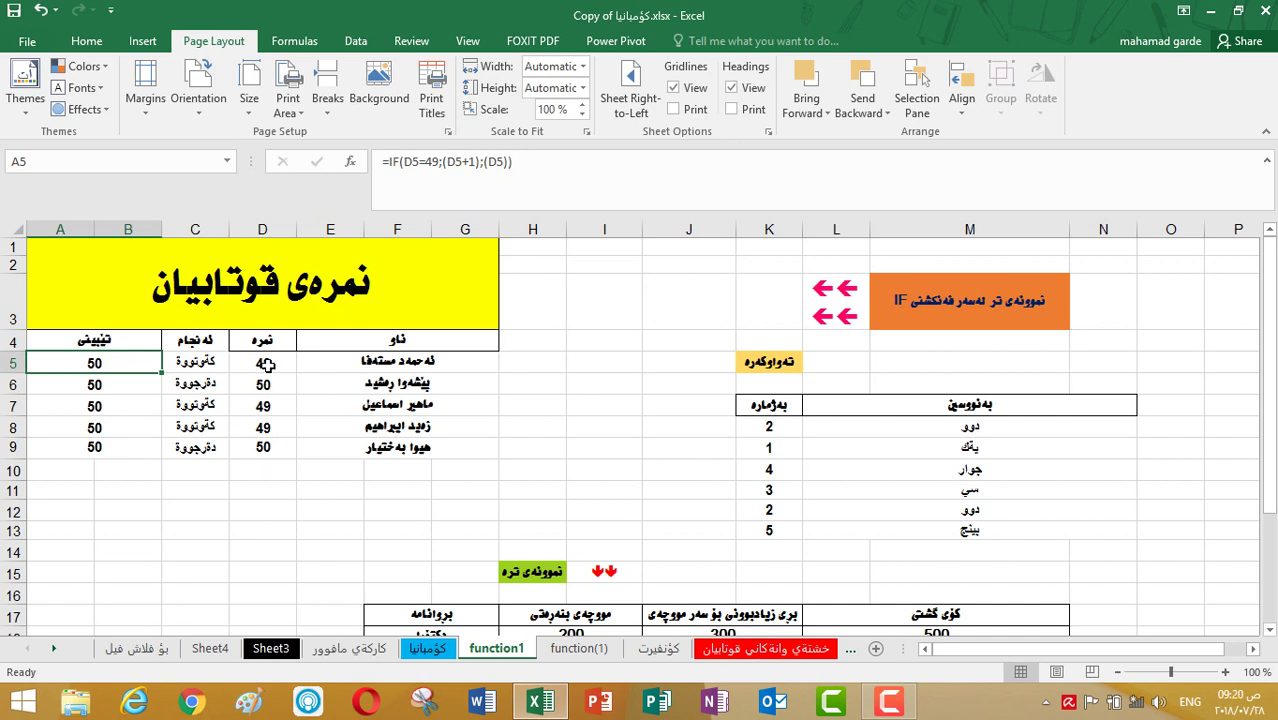
Change the A5 condition to D5<=49 and fill the formula down through row 9.
double_click(120, 358)
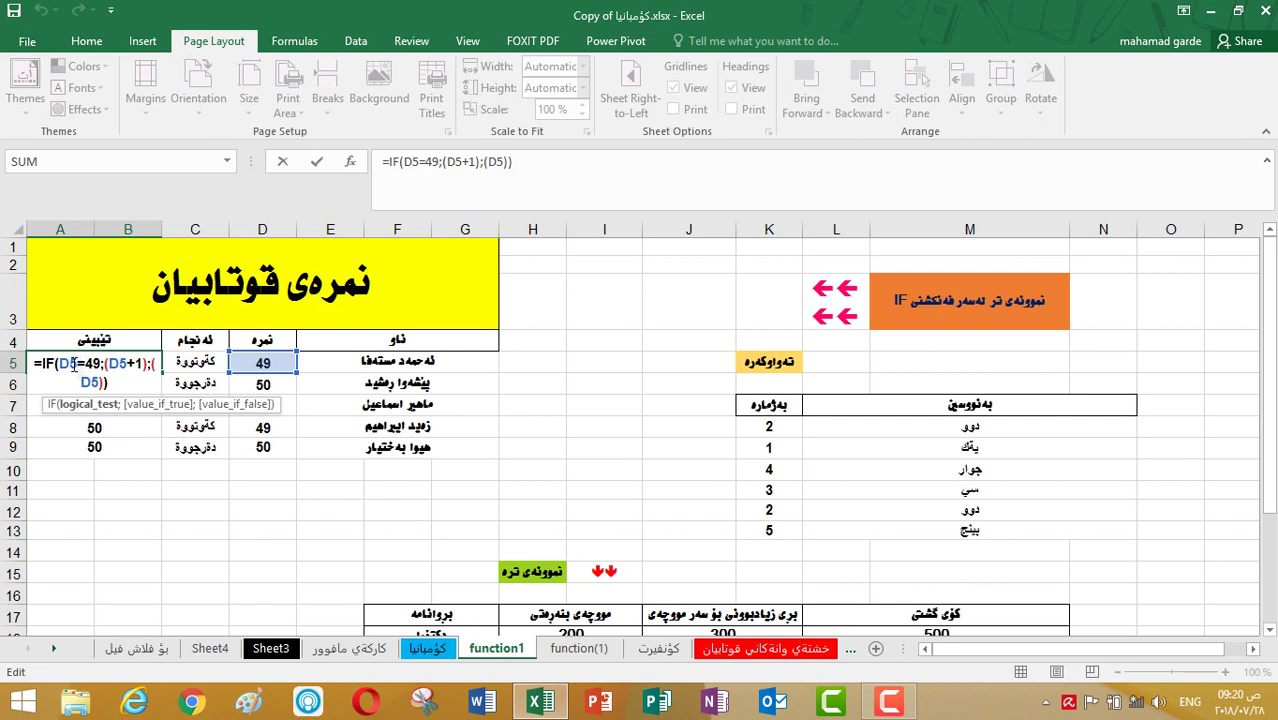
left_click(73, 365)
type("<")
key("Return")
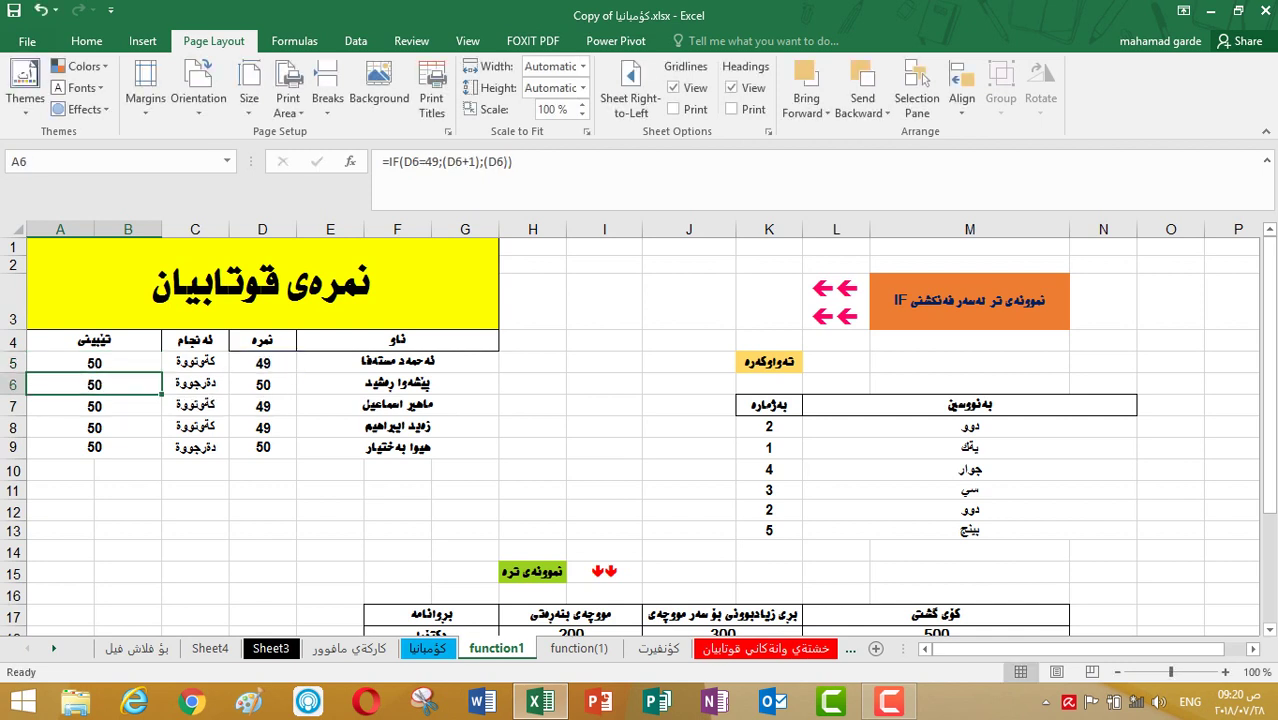
left_click(127, 363)
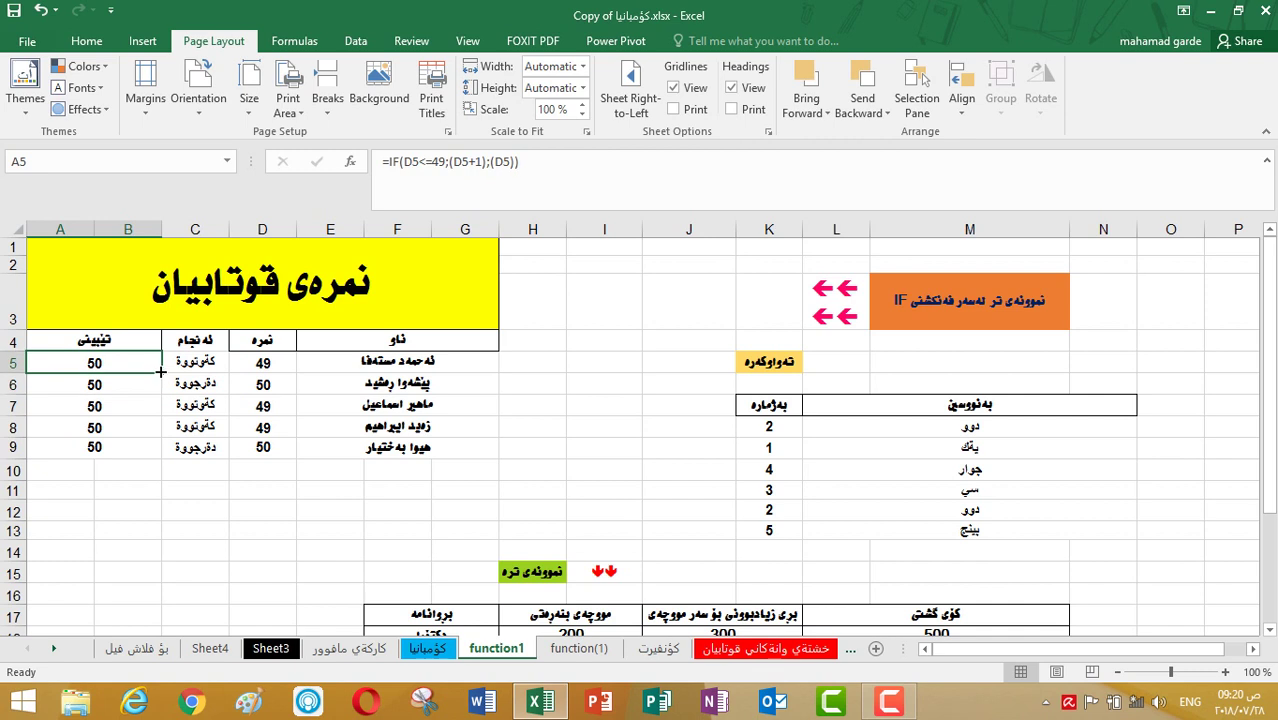
left_click_drag(160, 371, 155, 455)
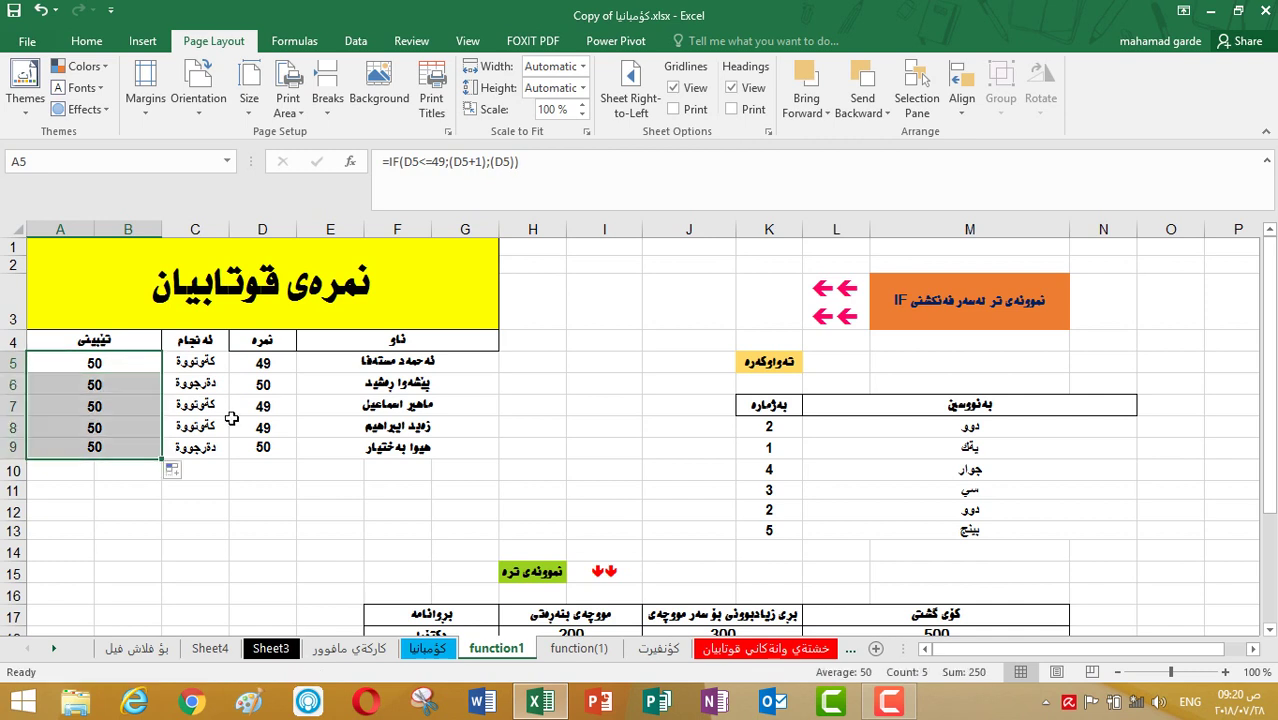
Test the adjusted-grade formula by setting the third student's grade in D7 to 25.
left_click(256, 406)
type("25")
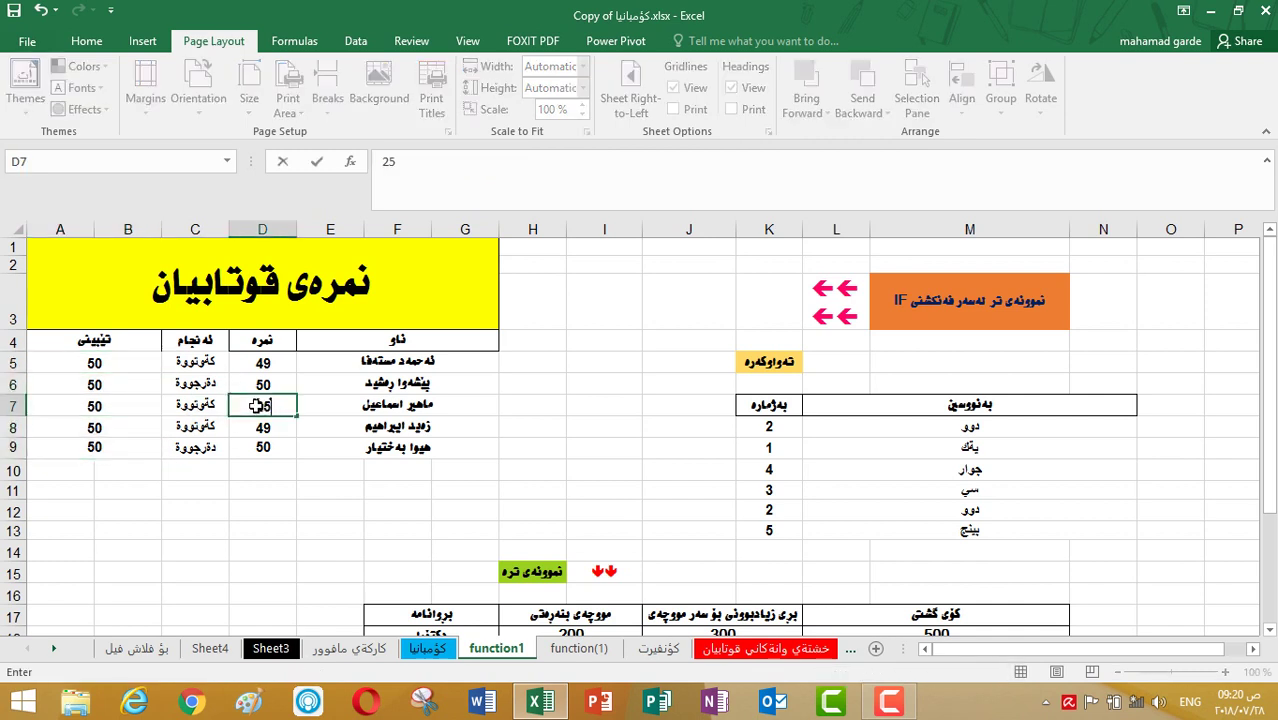
type("6")
key("Return")
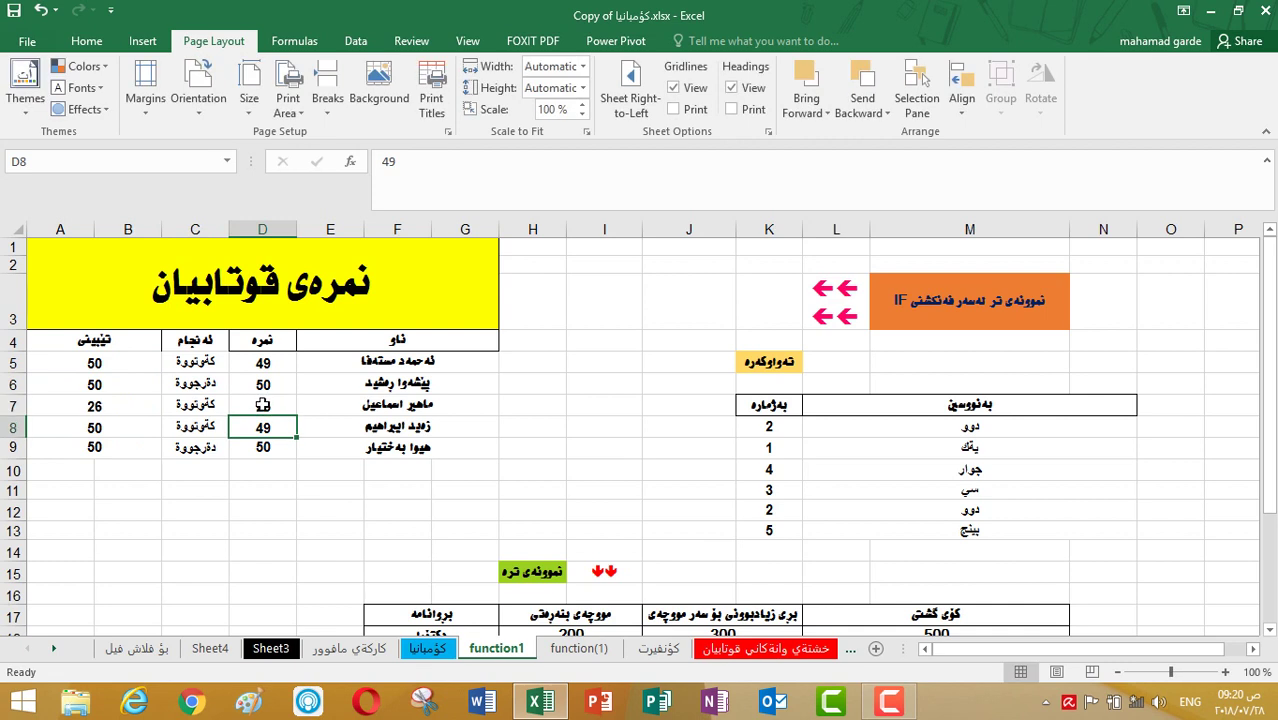
left_click(262, 404)
type("25")
key("ctrl+Return")
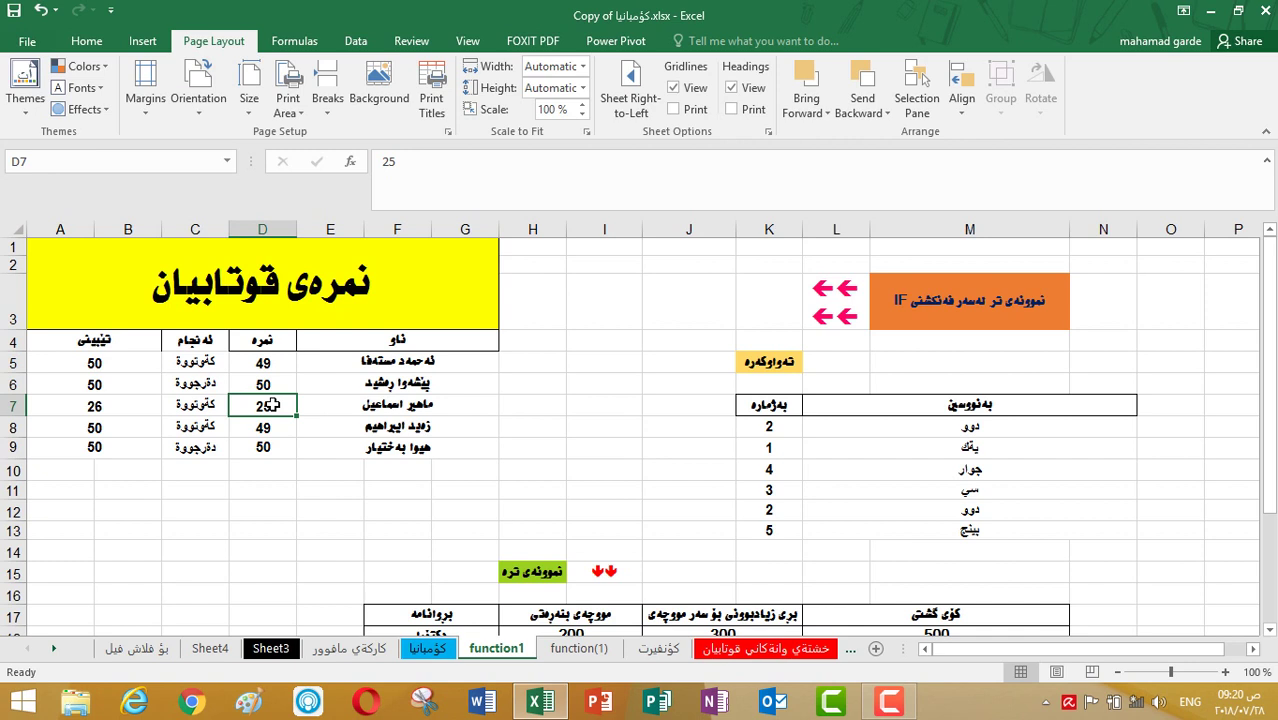
Test the formula with a grade just under the limit by setting D7 to 48.
type("49")
key("Return")
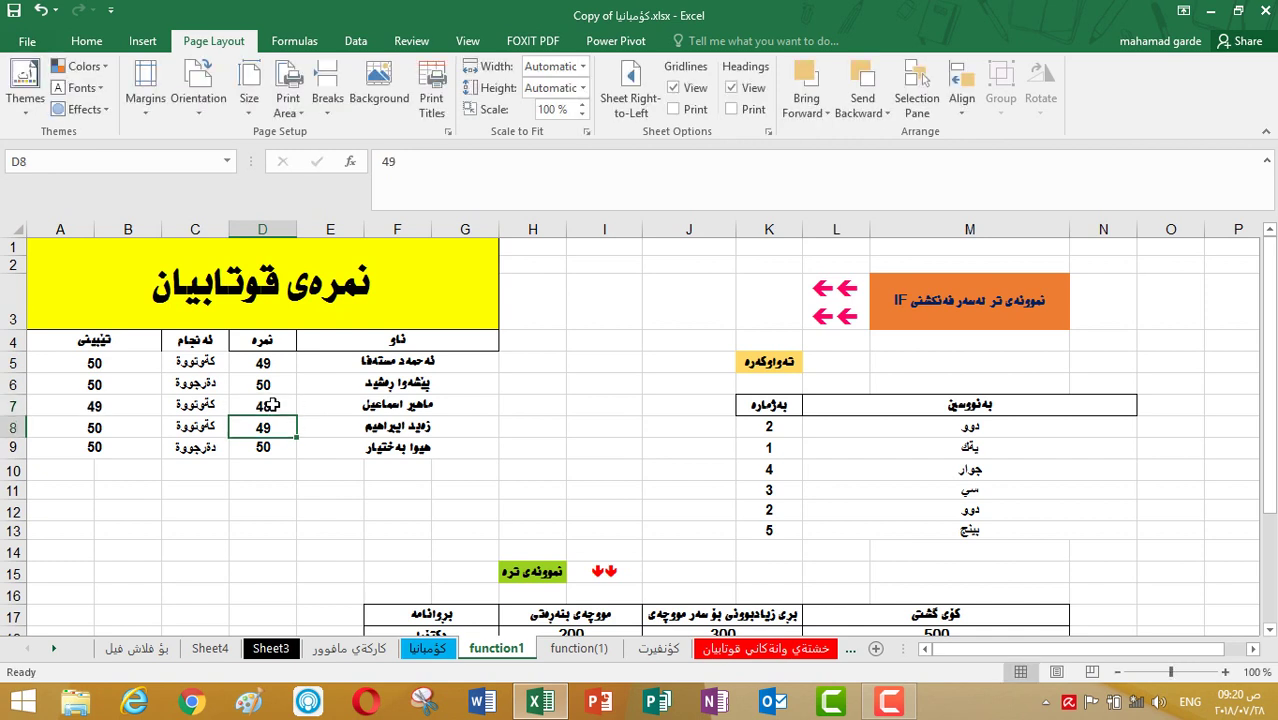
left_click(265, 405)
type("48")
key("ctrl+Return")
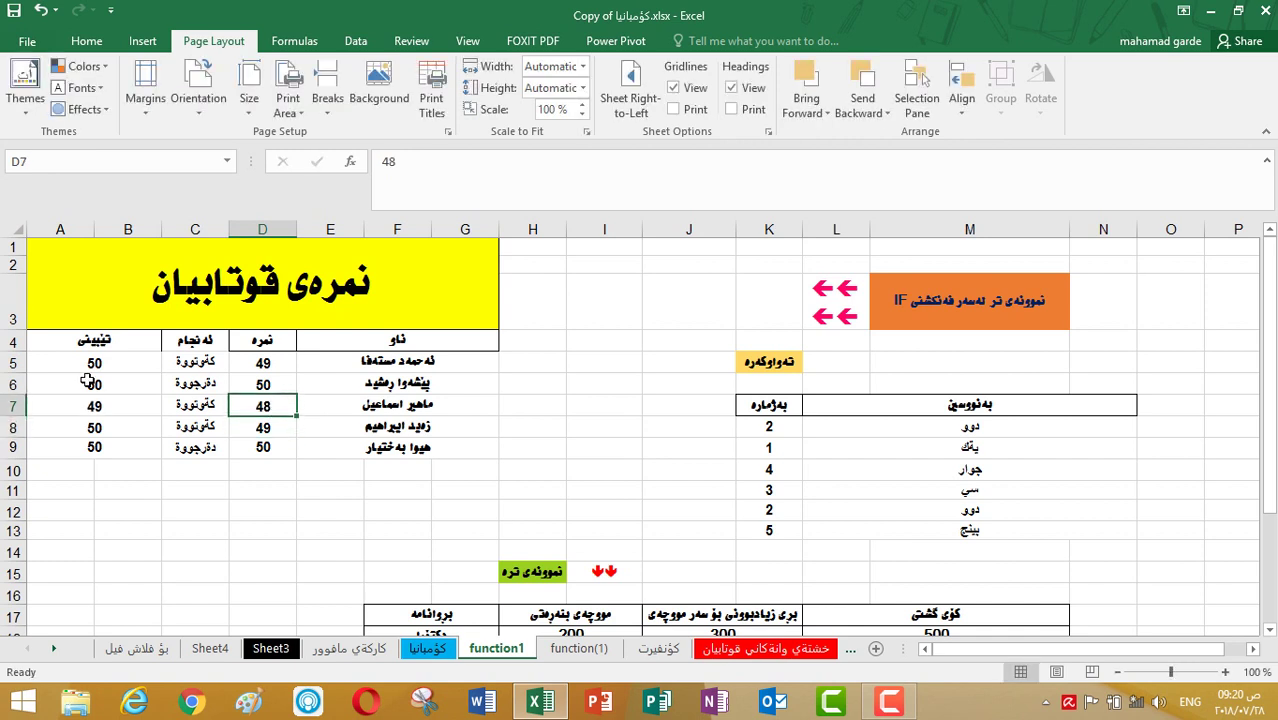
Review the A5 and A7 formulas against the third student's grade and set D7 to 25.
left_click(110, 363)
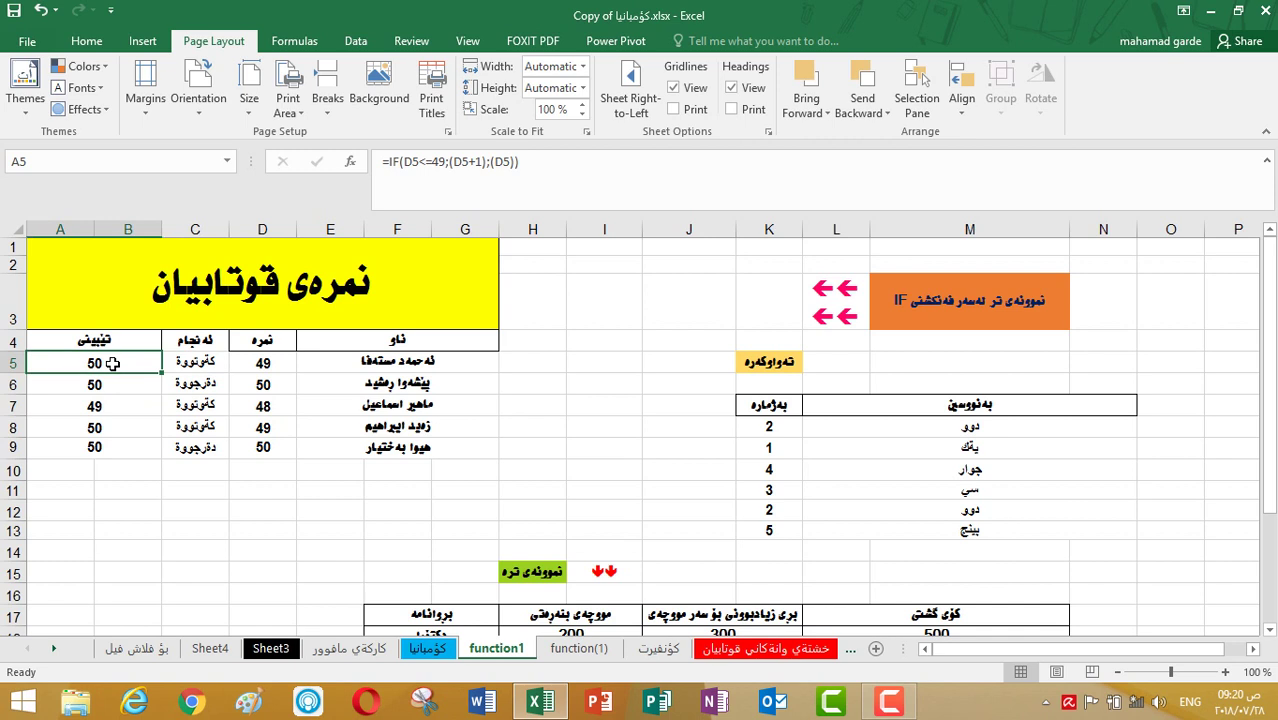
left_click(268, 406)
double_click(114, 407)
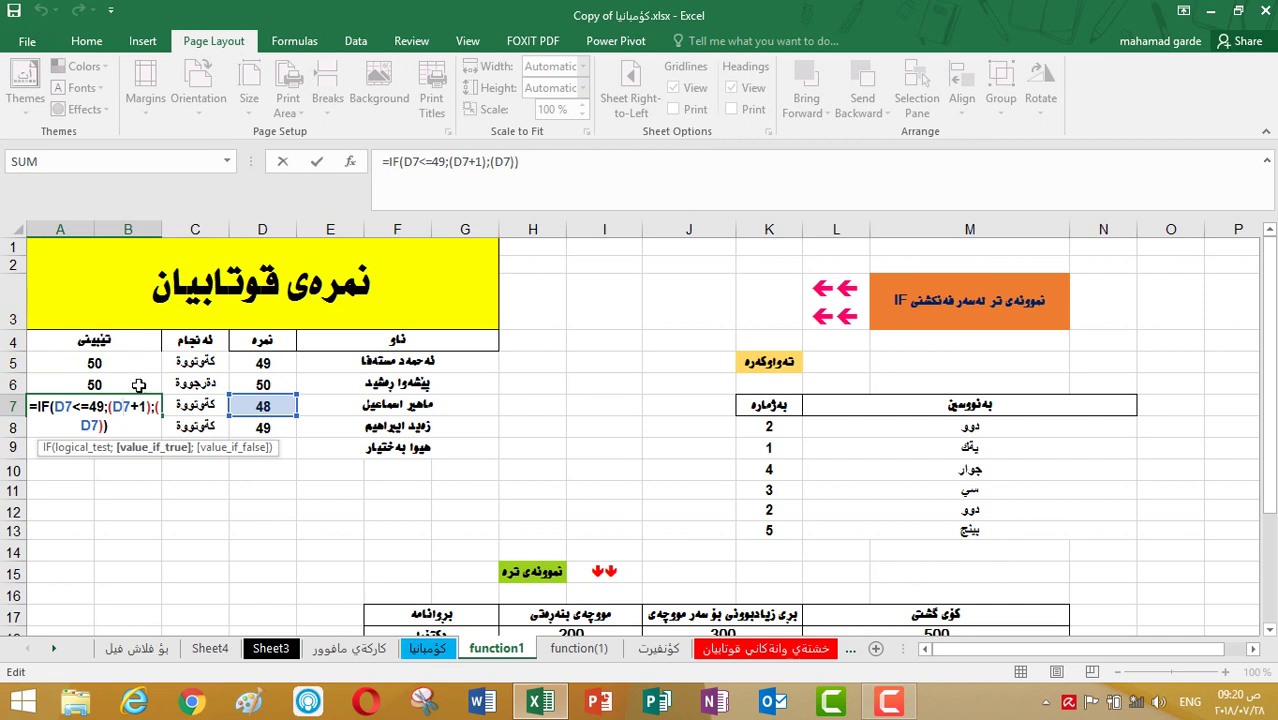
key("Return")
left_click(275, 411)
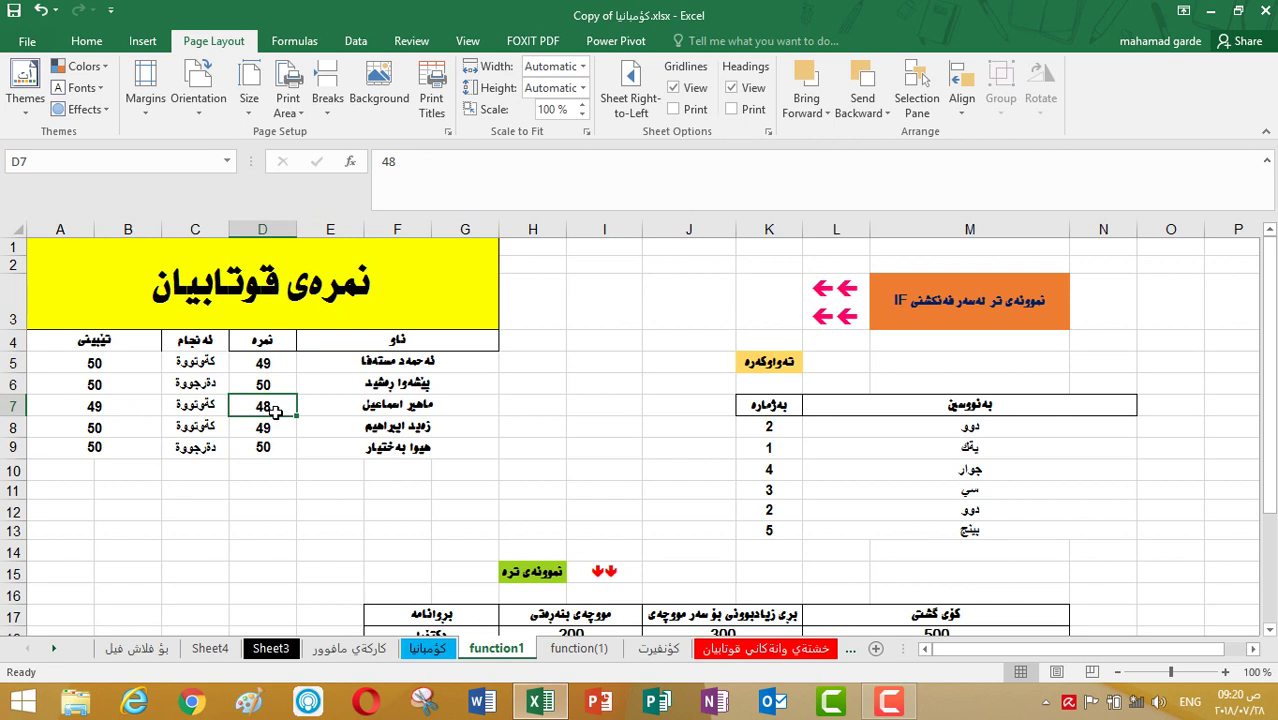
type("25")
key("Return")
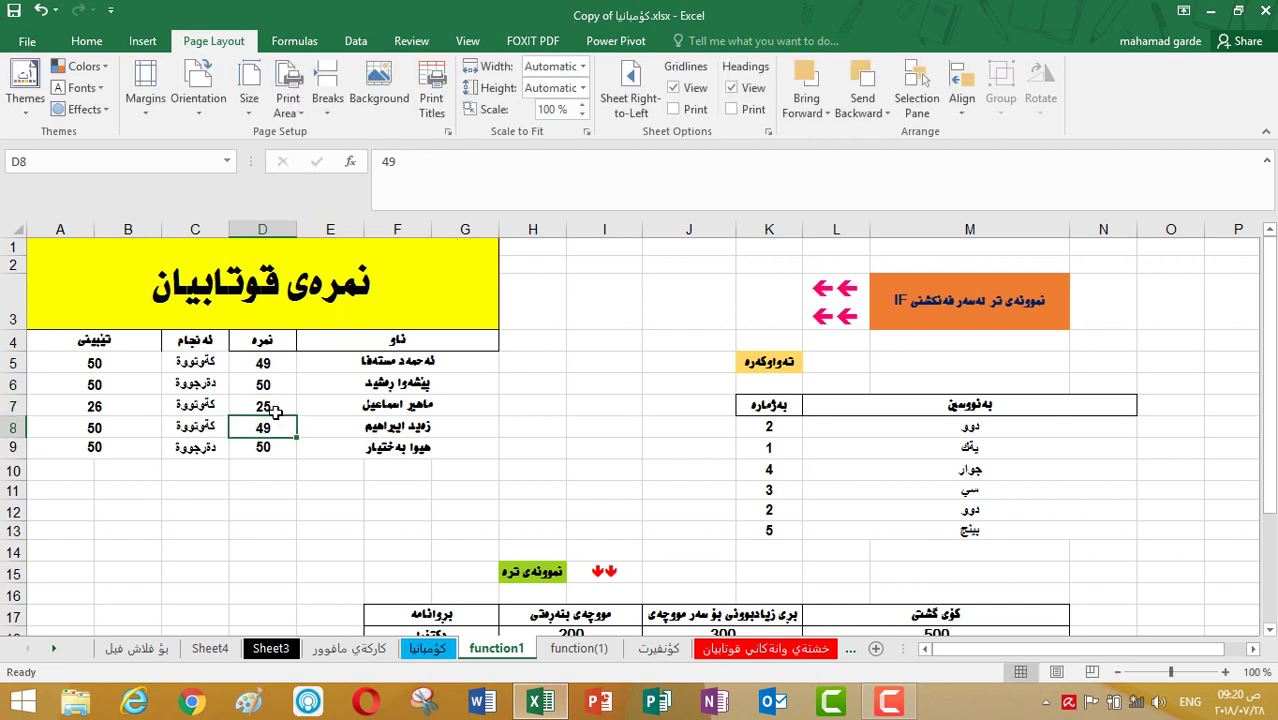
left_click(149, 405)
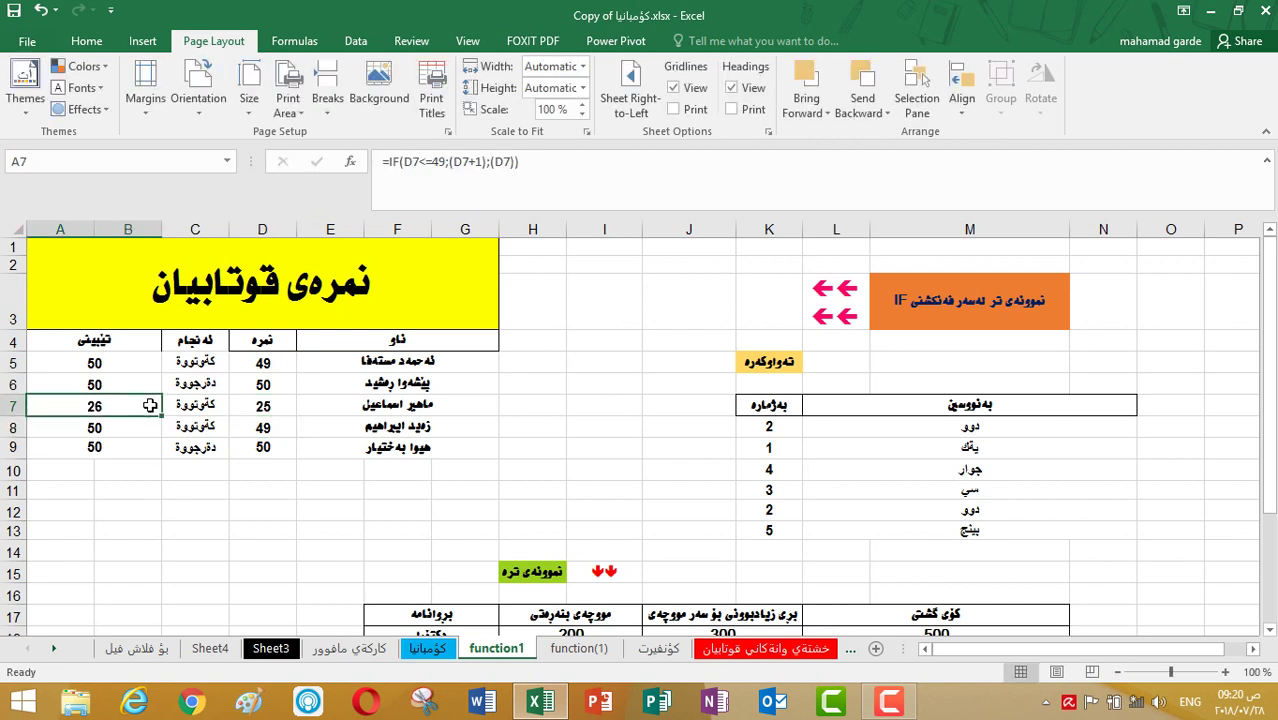
left_click(273, 408)
left_click(140, 364)
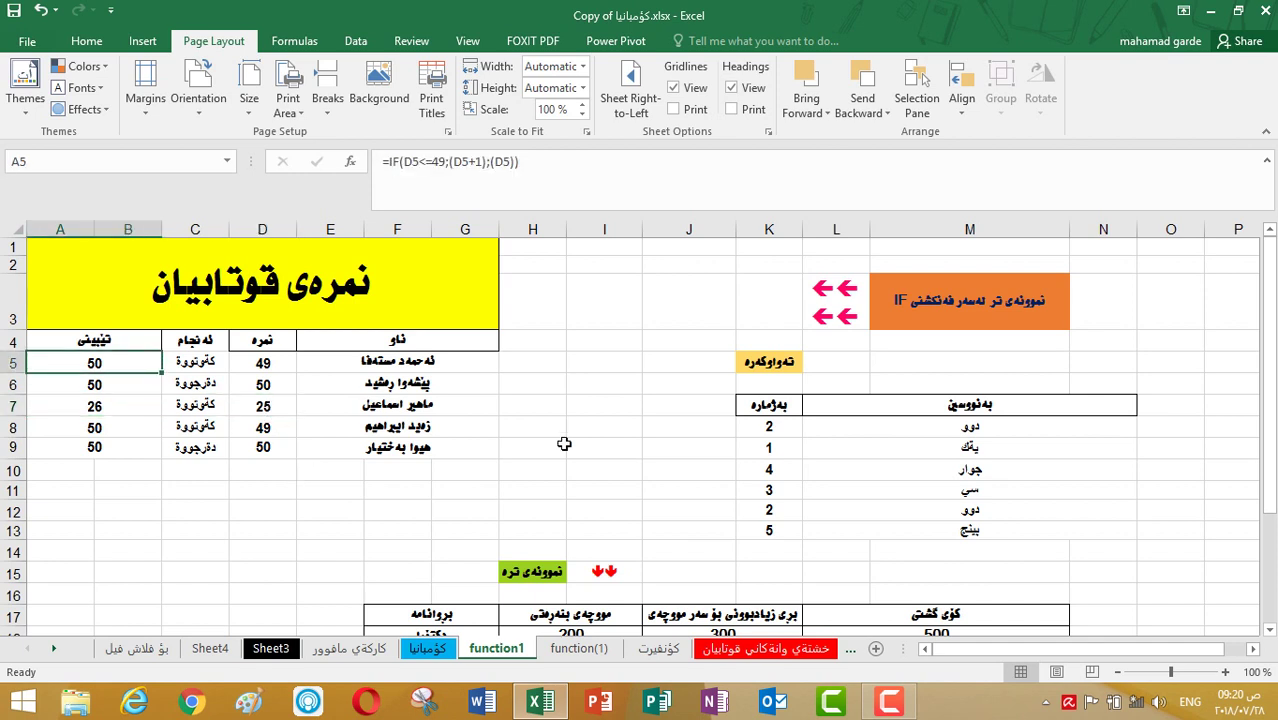
Switch the worksheet to right-to-left direction.
mouse_move(1273, 366)
left_mouse_down()
mouse_move(1273, 411)
mouse_move(1273, 386)
left_mouse_up()
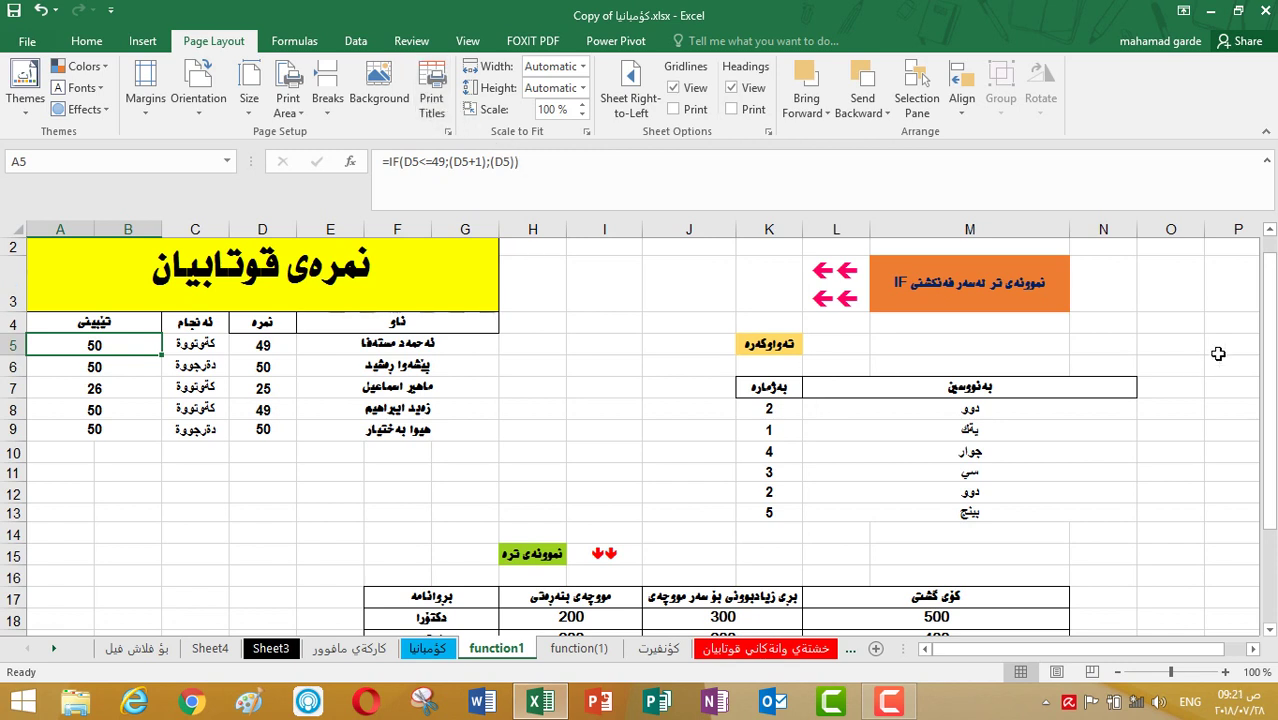
mouse_move(1273, 358)
left_mouse_down()
mouse_move(1274, 440)
mouse_move(1274, 343)
left_mouse_up()
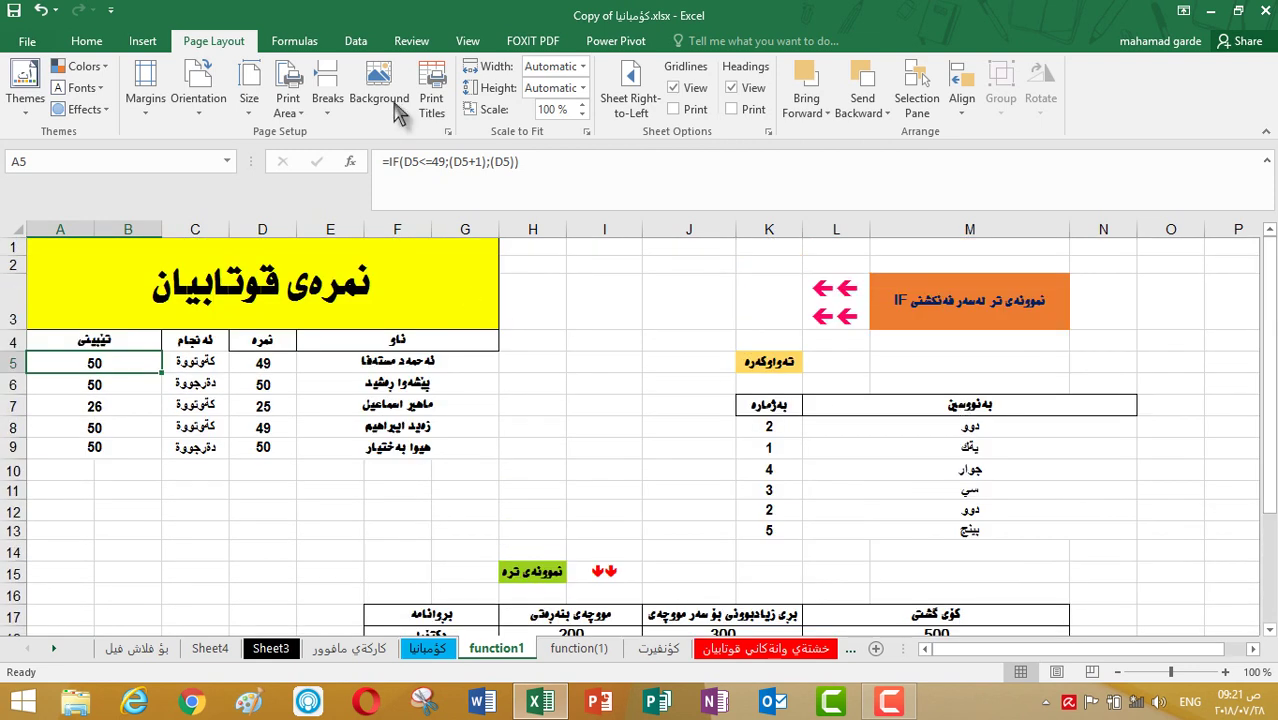
left_click(640, 92)
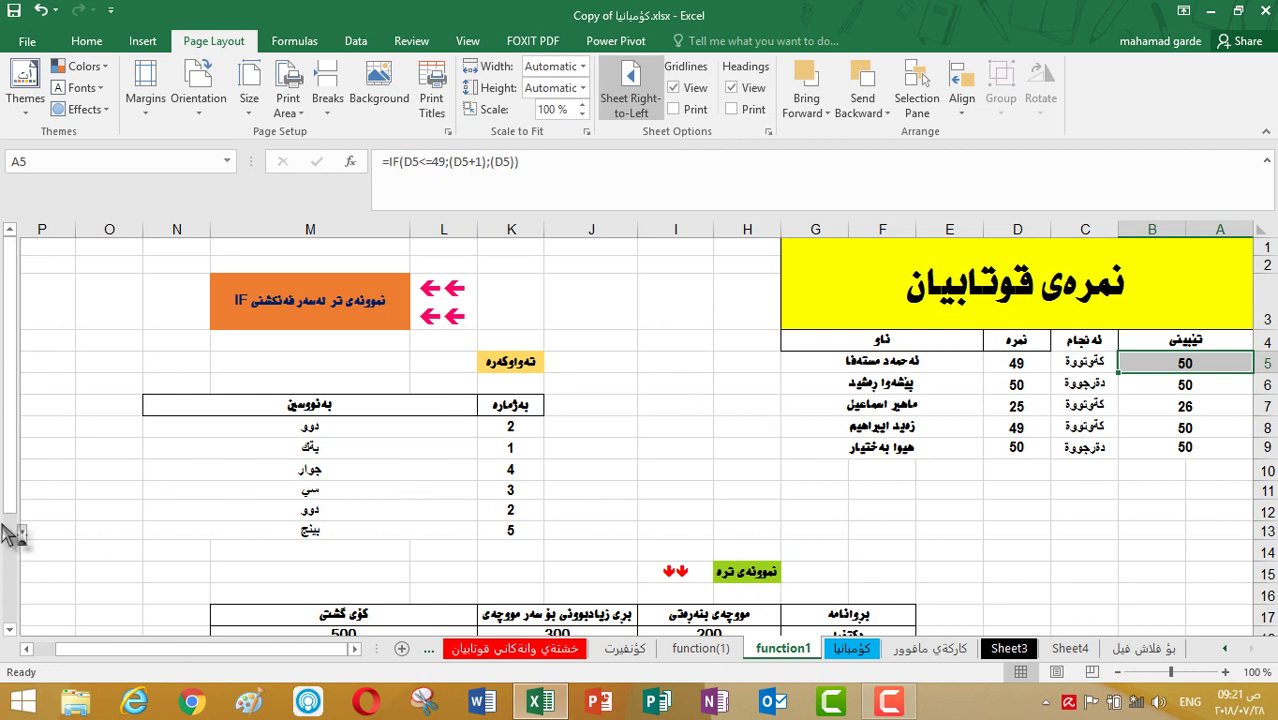
left_click(27, 649)
left_click(27, 649)
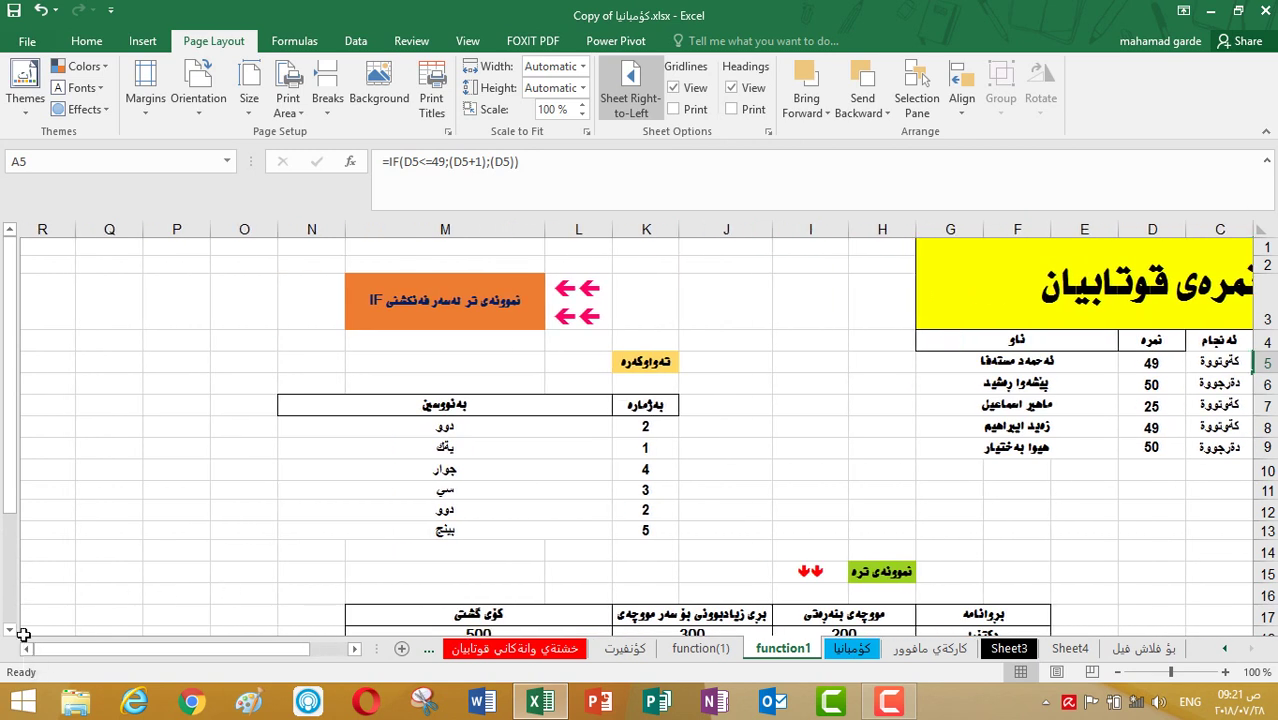
left_click(27, 650)
left_click(27, 650)
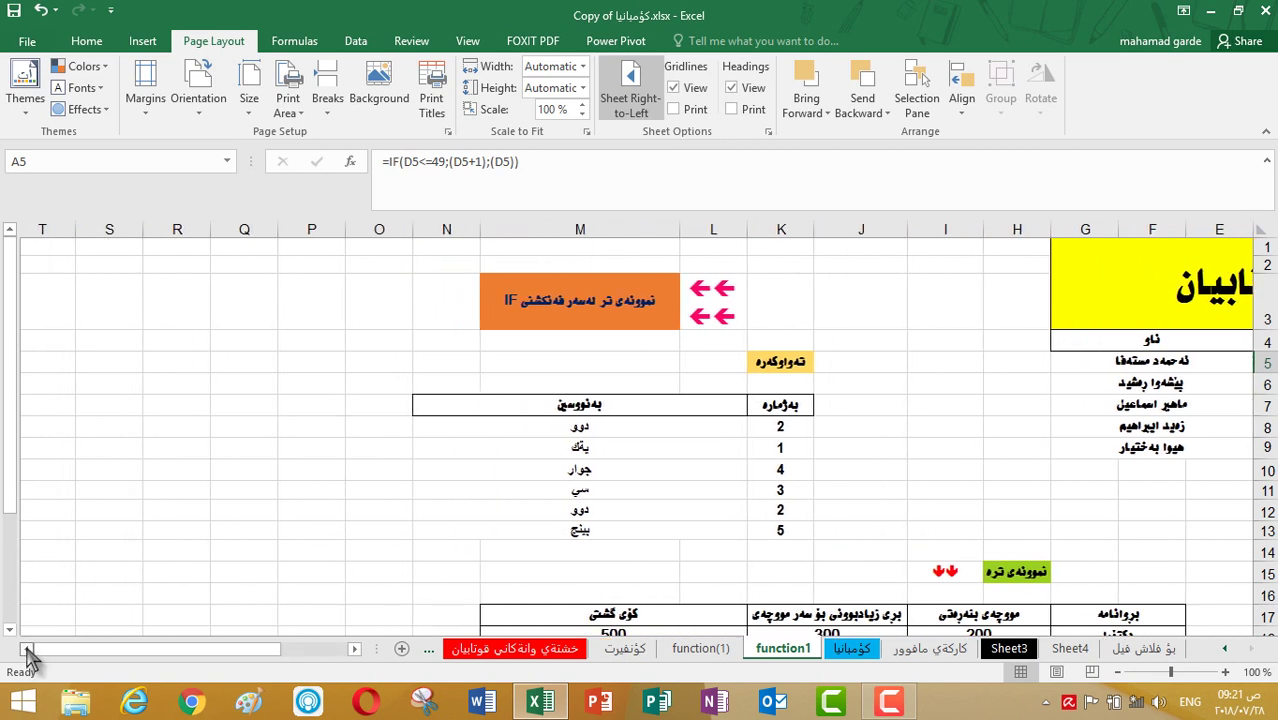
Examine the nested IF formula in L8 that converts the number in K8 to its written word.
left_click(540, 430)
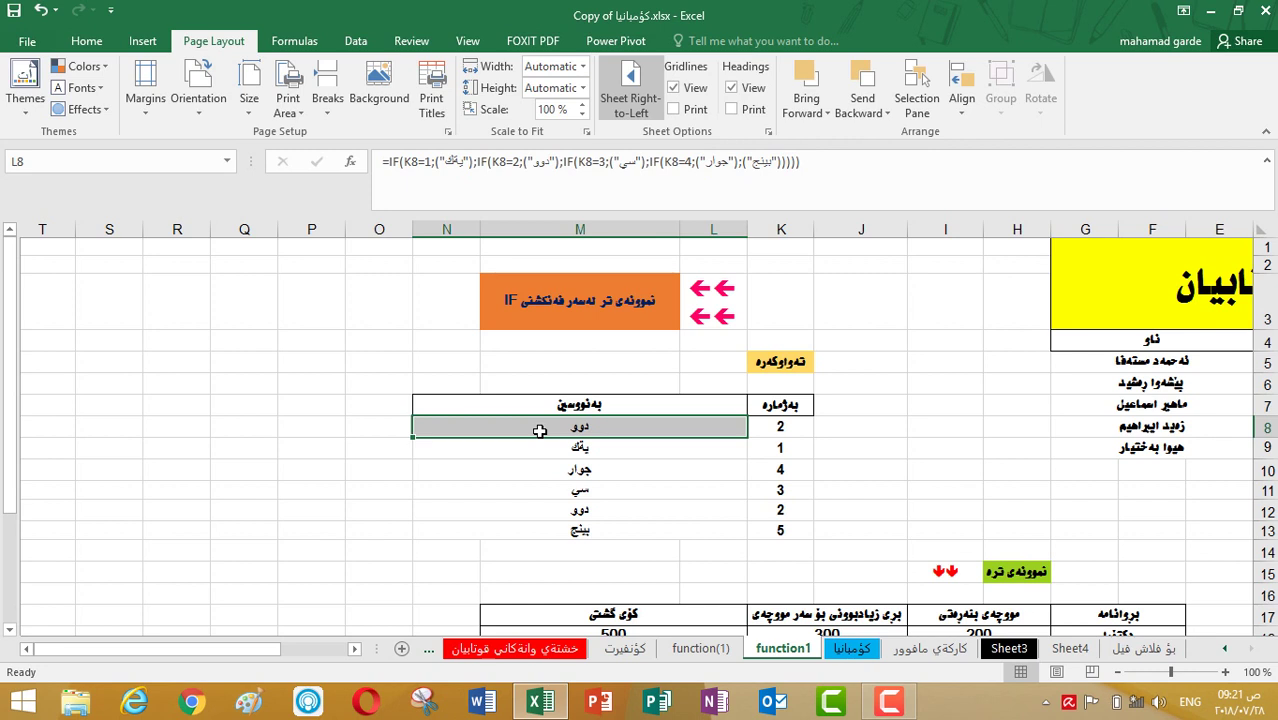
key("XF86MonBrightnessDown")
key("XF86MonBrightnessUp")
key("XF86MonBrightnessUp")
key("XF86MonBrightnessUp")
key("XF86MonBrightnessUp")
key("XF86MonBrightnessUp")
Edit the nested IF formula in L8 and erase the );IF(K8= part before the 4.
double_click(695, 428)
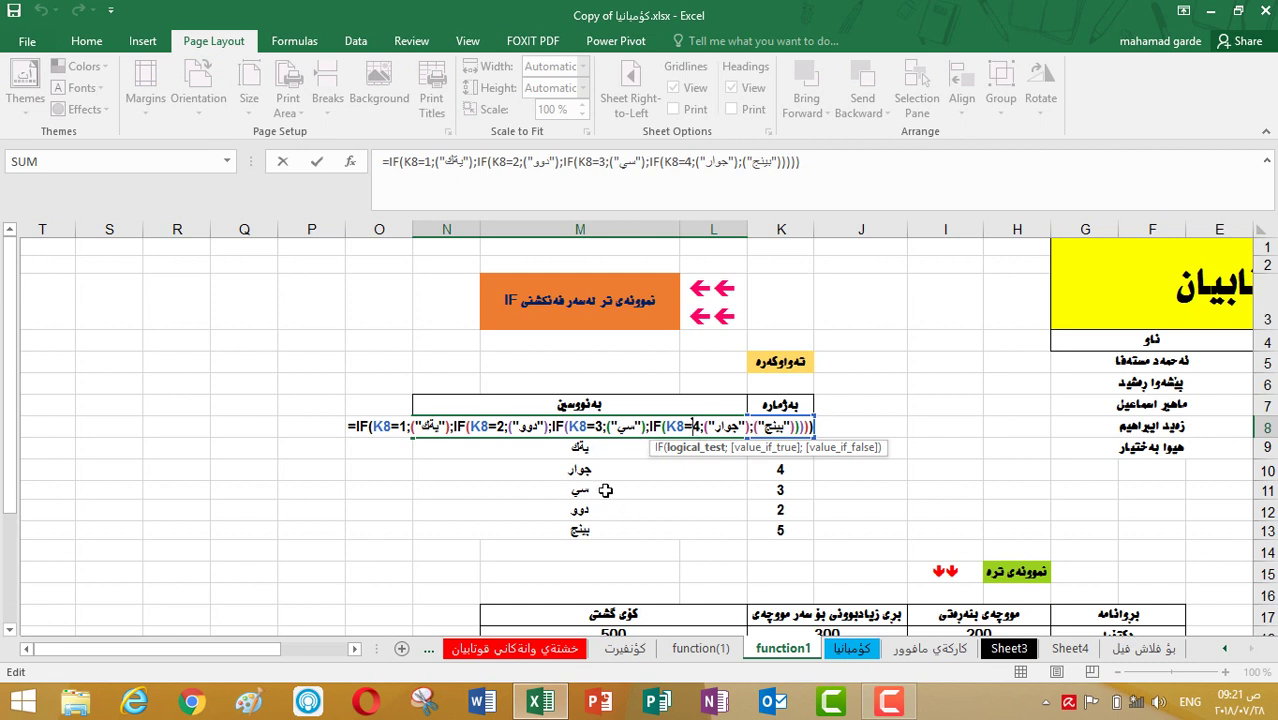
key("BackSpace")
key("BackSpace")
key("BackSpace")
key("BackSpace")
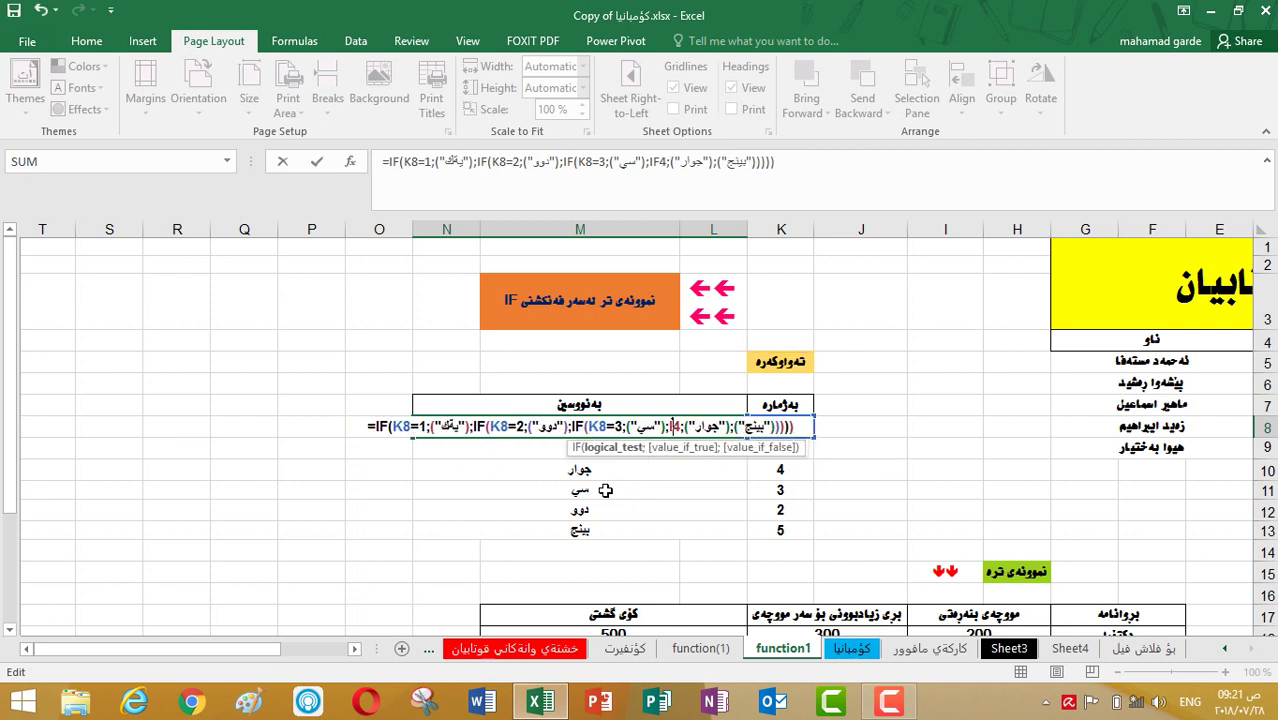
key("BackSpace")
key("BackSpace")
key("BackSpace")
key("BackSpace")
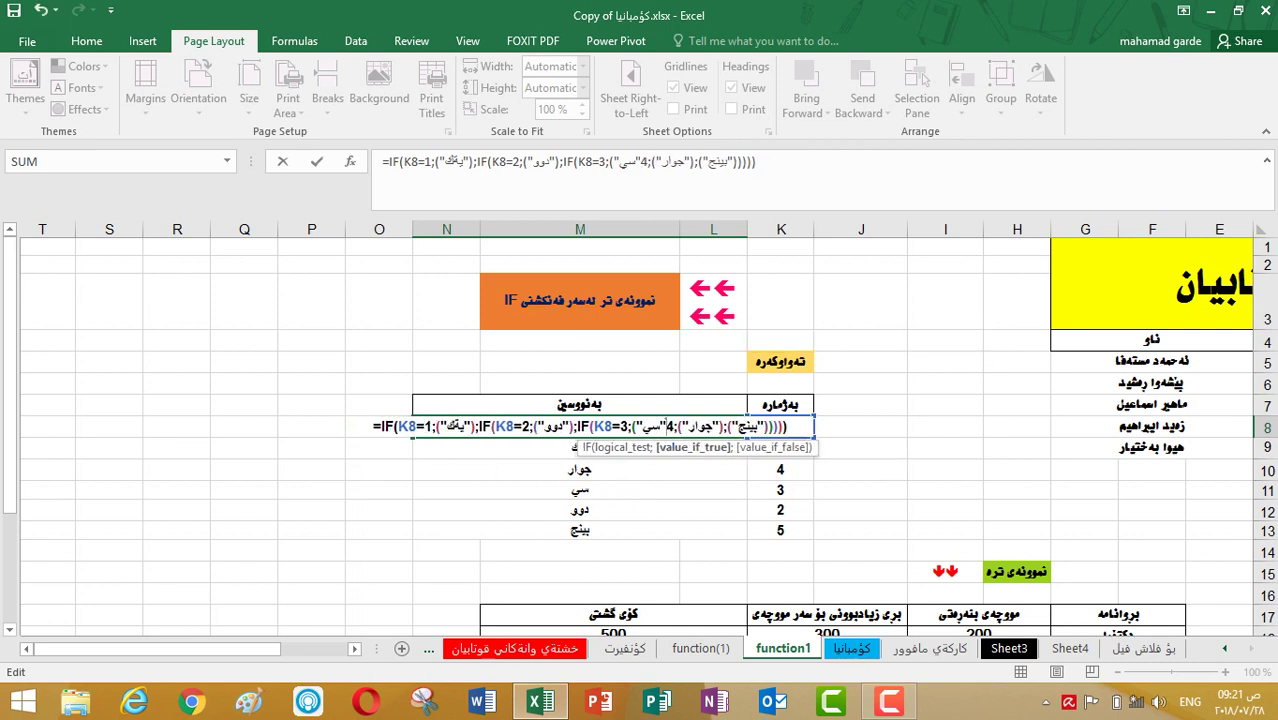
Delete the entire nested IF formula from cell L8, leaving the cell empty and selected.
left_click(792, 427)
key("BackSpace")
key("BackSpace")
key("BackSpace")
key("BackSpace")
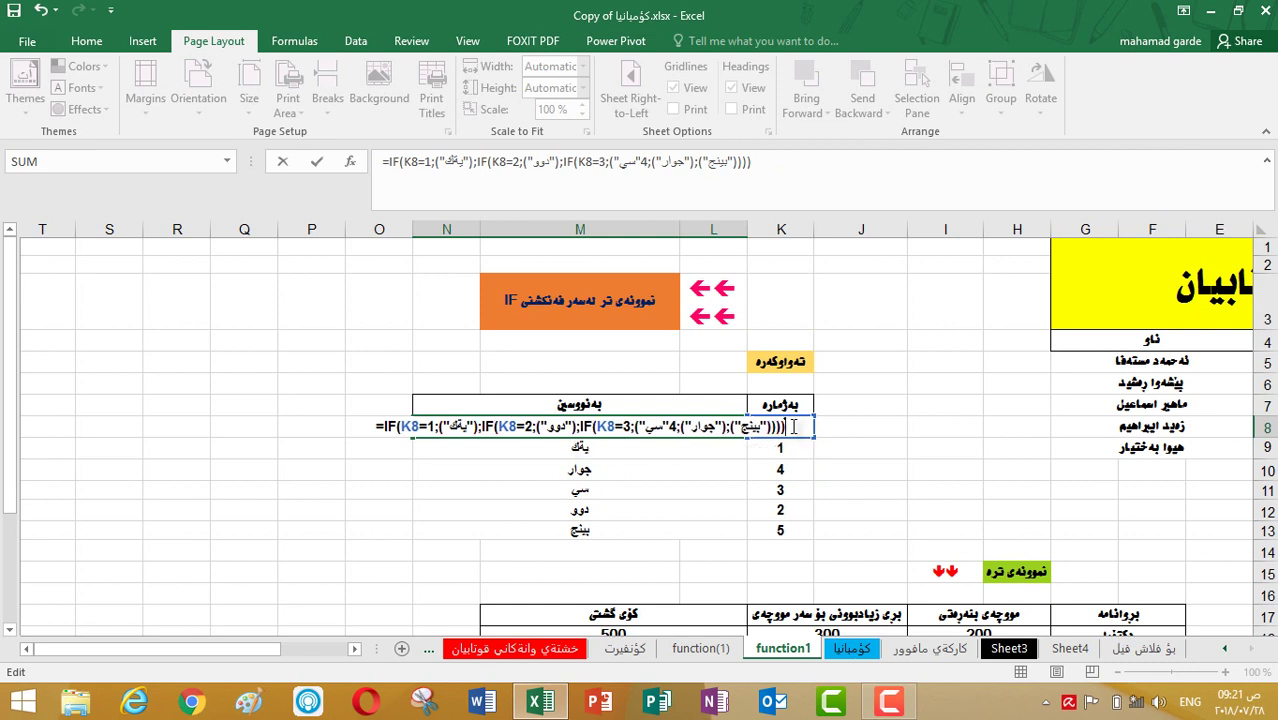
key("BackSpace")
key("BackSpace")
key("BackSpace")
key("BackSpace")
key("BackSpace")
key("BackSpace")
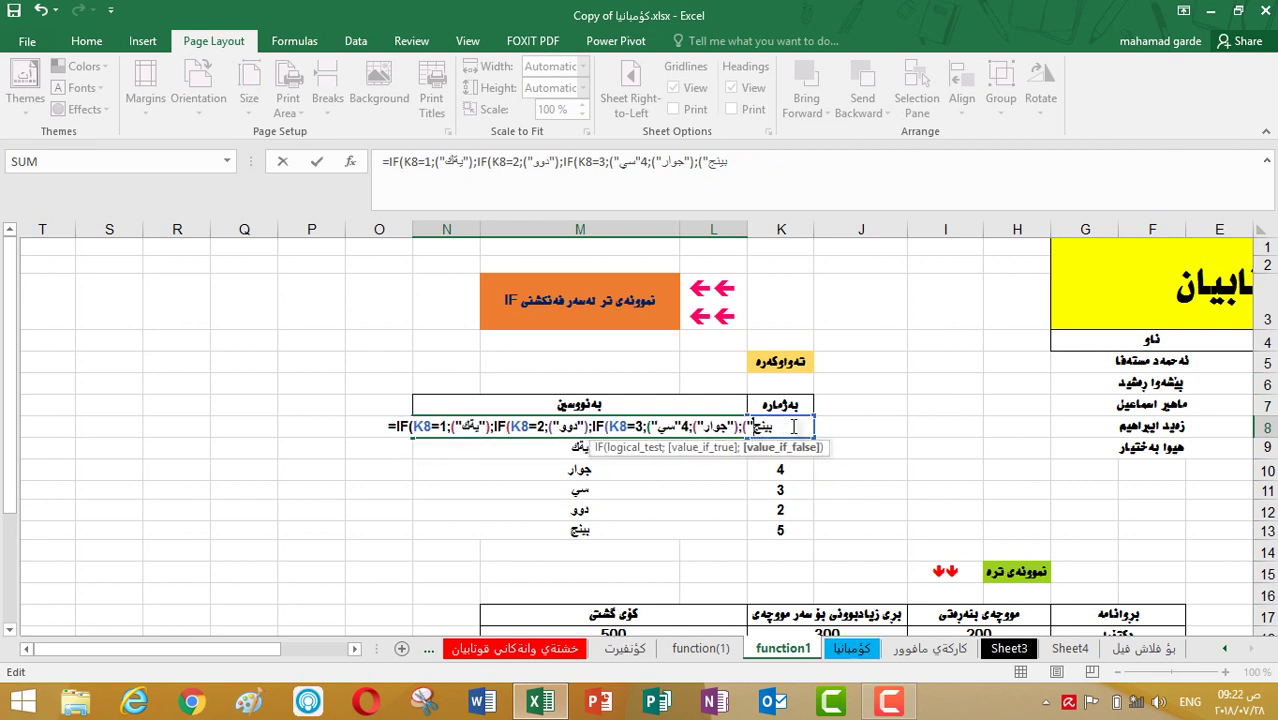
key("BackSpace")
key("BackSpace")
key("BackSpace")
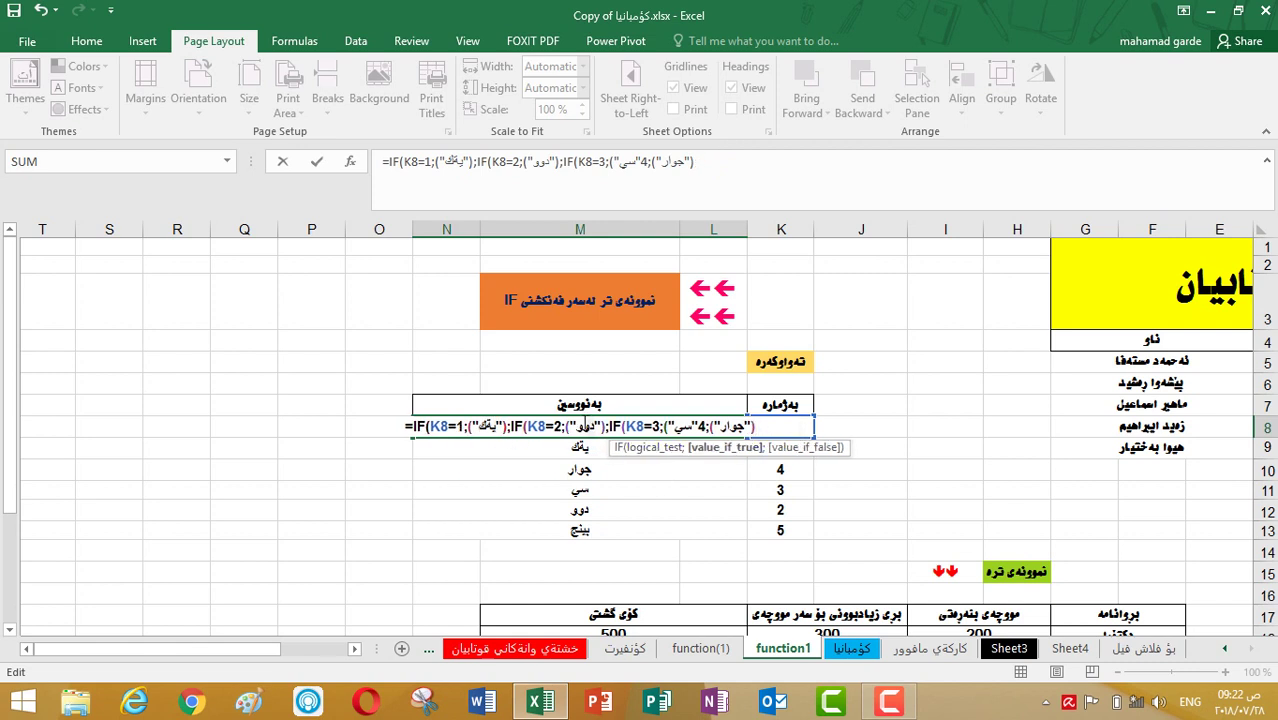
key("shift+Left")
key("shift+Left")
key("shift+Left")
key("shift+Left")
key("shift+Left")
key("shift+Left")
key("shift+Left")
key("shift+Left")
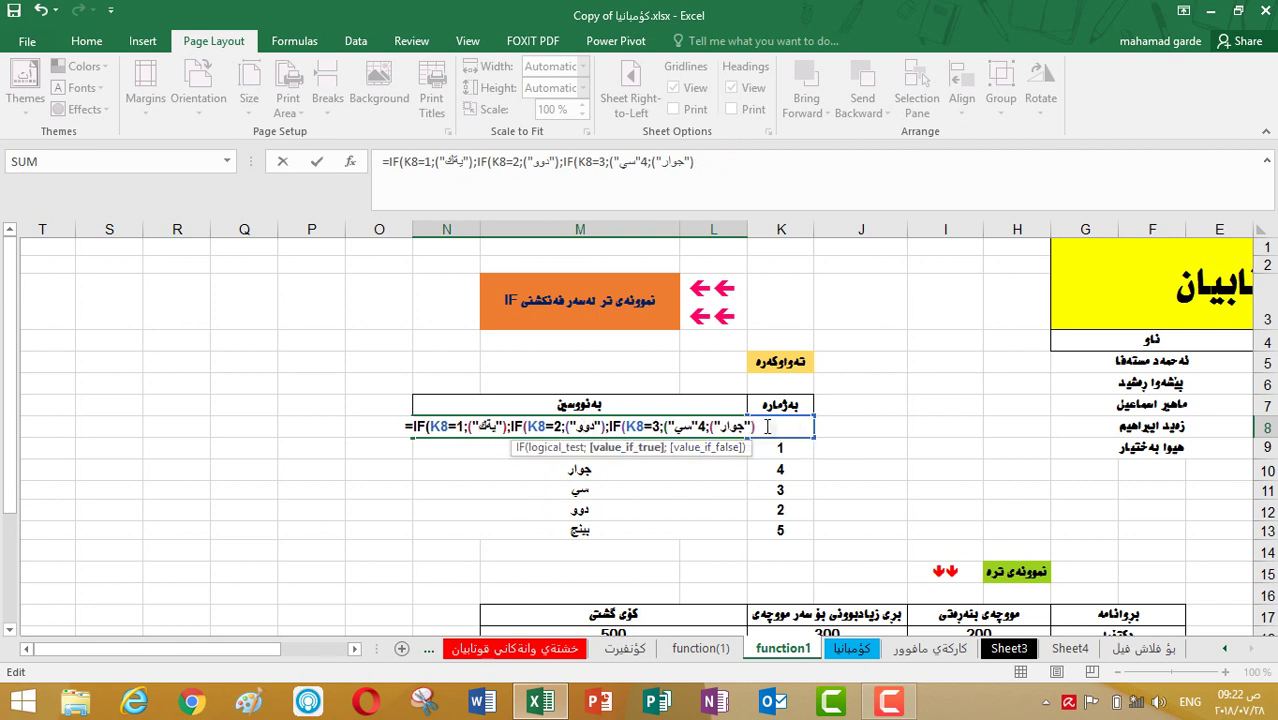
key("shift+Home")
left_click(456, 426, "shift")
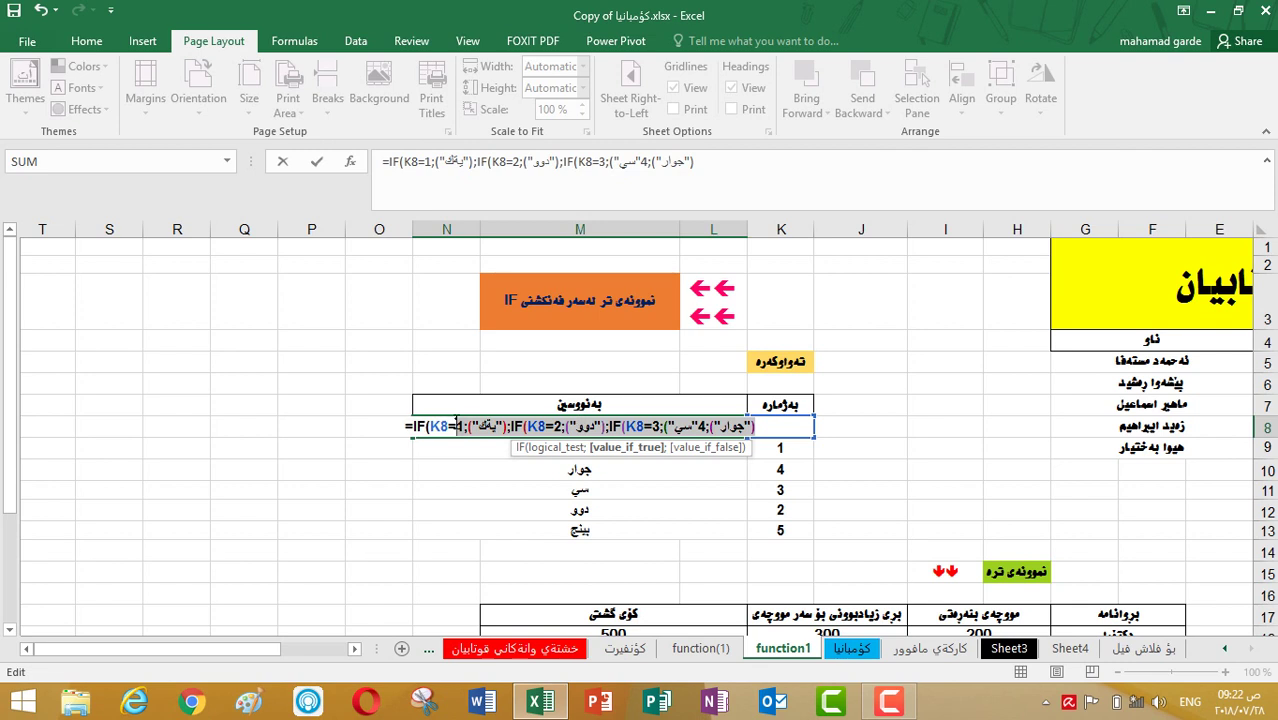
key("BackSpace")
key("BackSpace")
key("BackSpace")
key("BackSpace")
key("BackSpace")
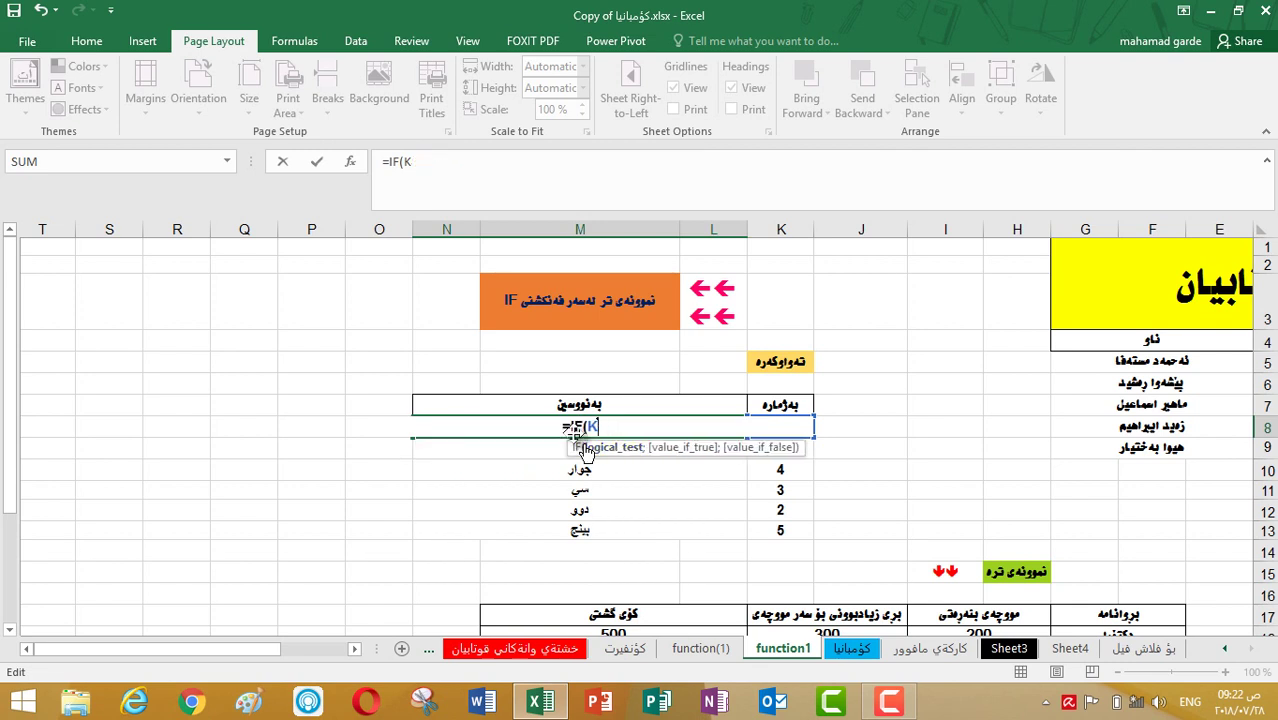
key("BackSpace")
key("BackSpace")
key("BackSpace")
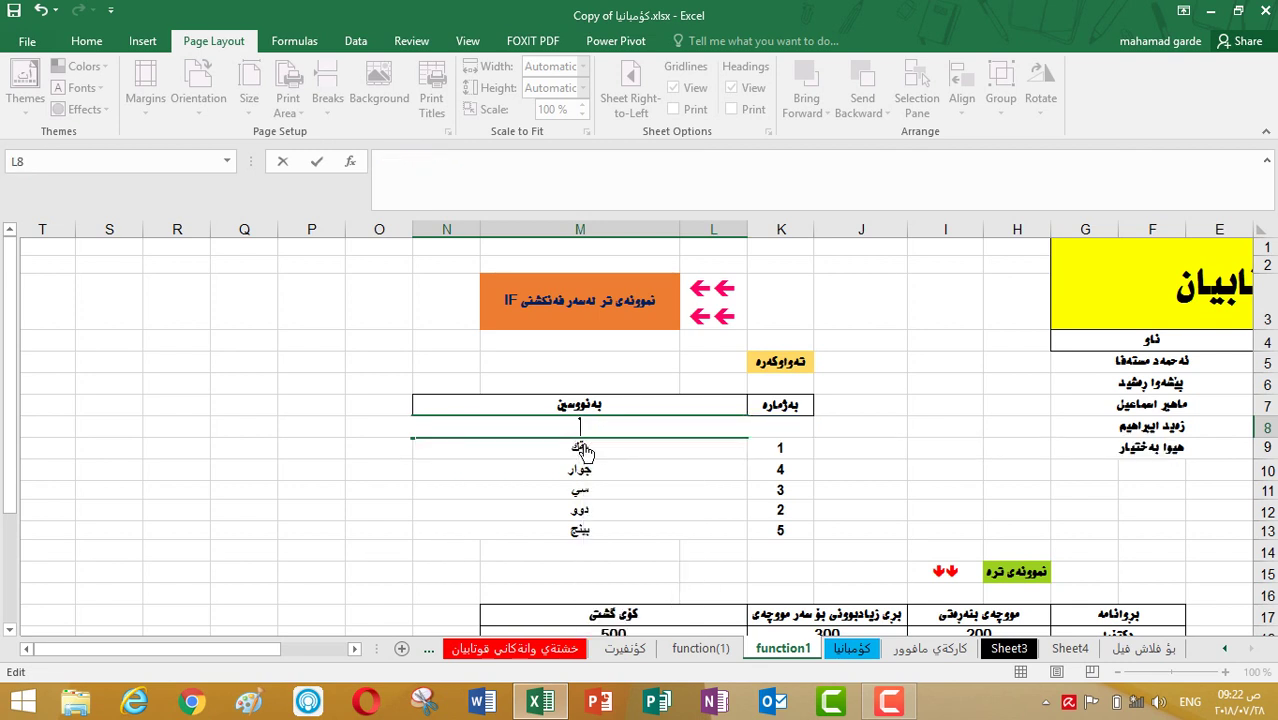
key("Escape")
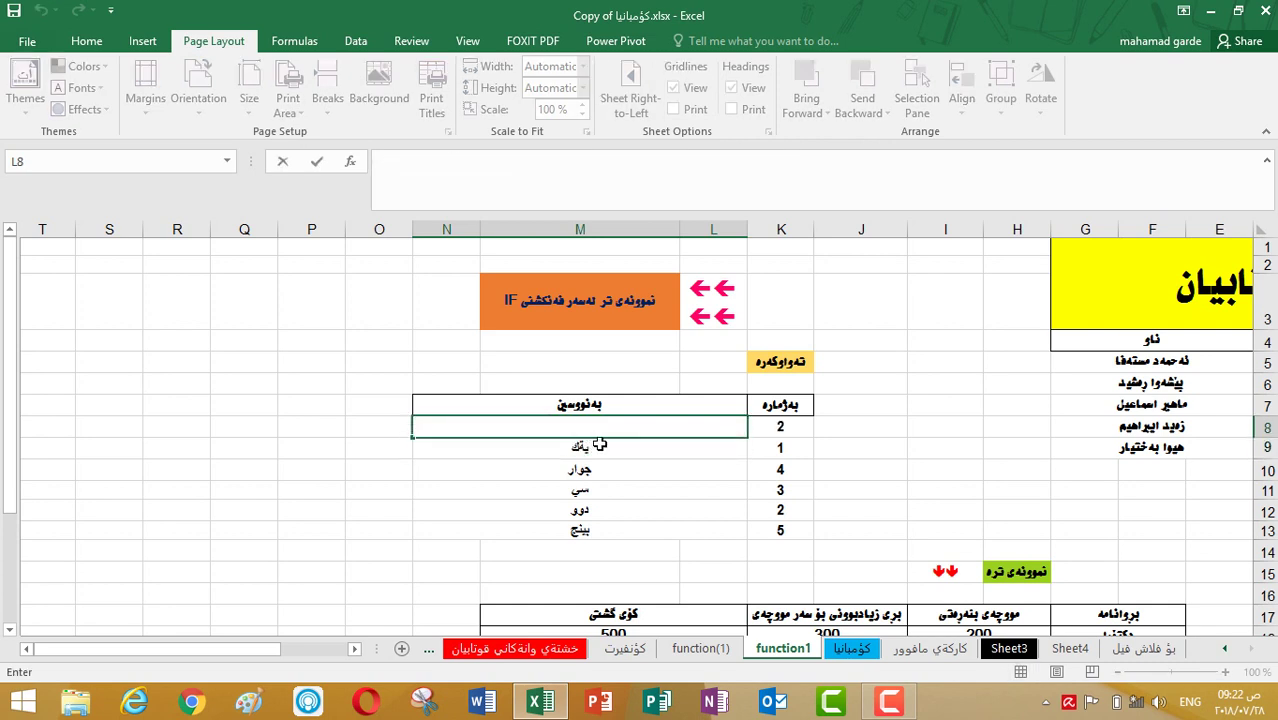
left_click(597, 449)
left_click(601, 426)
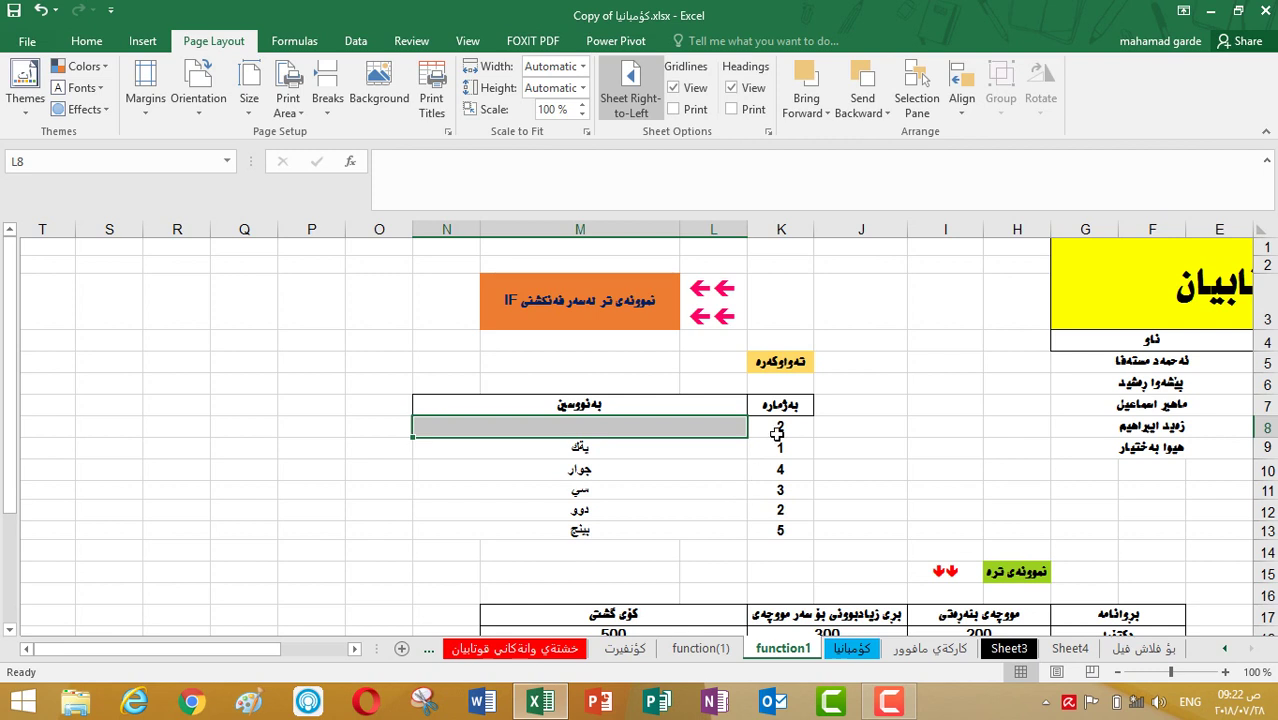
Examine the nested IF formulas in L9 to L13 against the numbers beside them in column K.
left_click(777, 432)
left_click(654, 422)
left_click(760, 430)
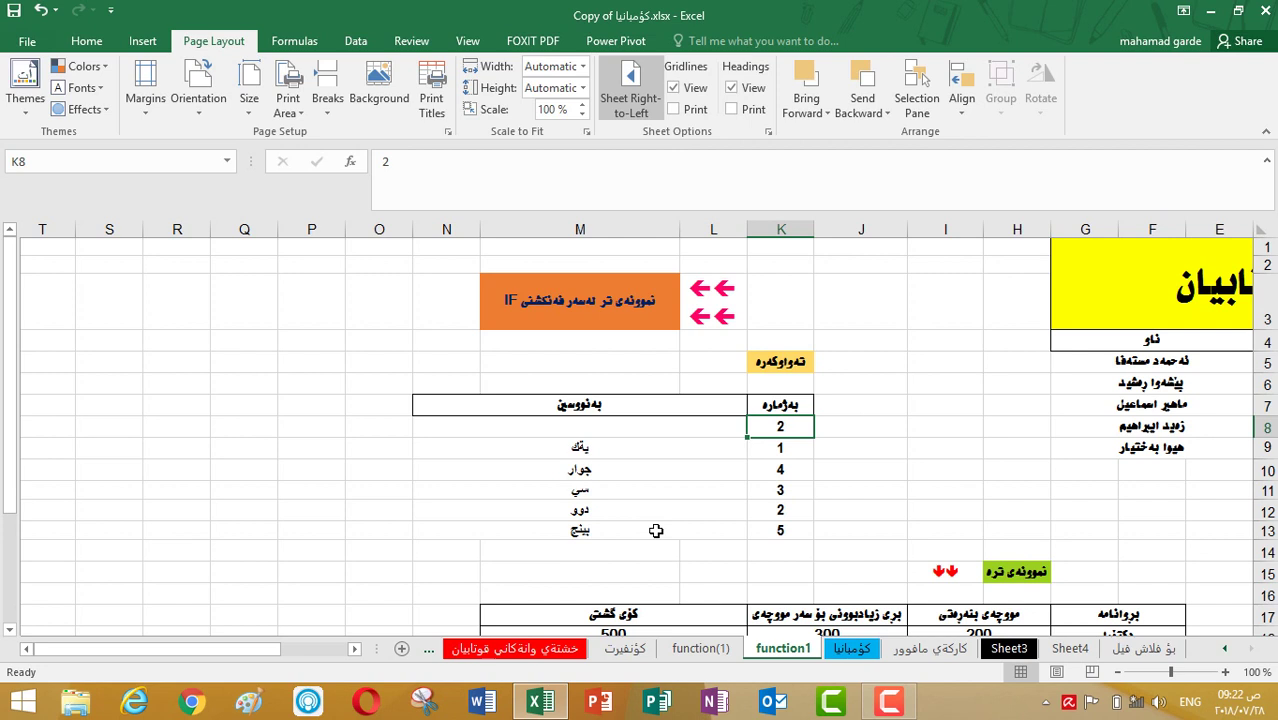
left_click(655, 530)
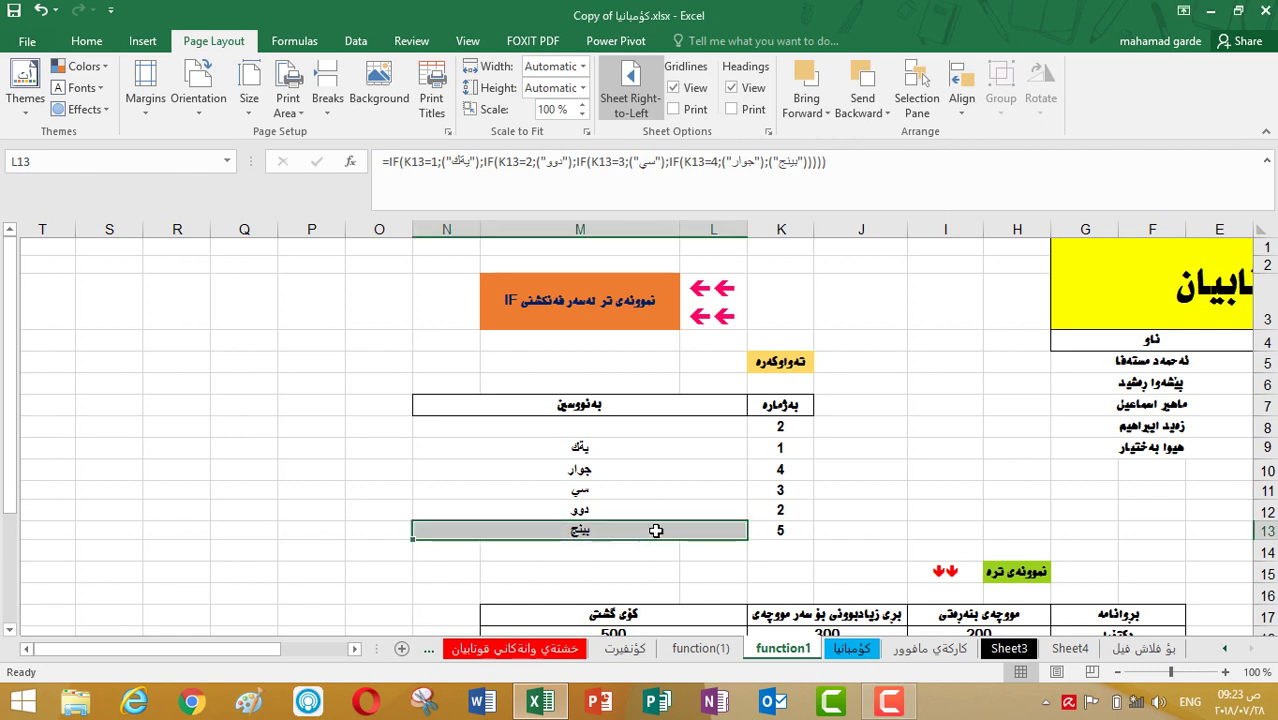
key("Up")
key("Up")
key("Up")
key("Up")
key("Down")
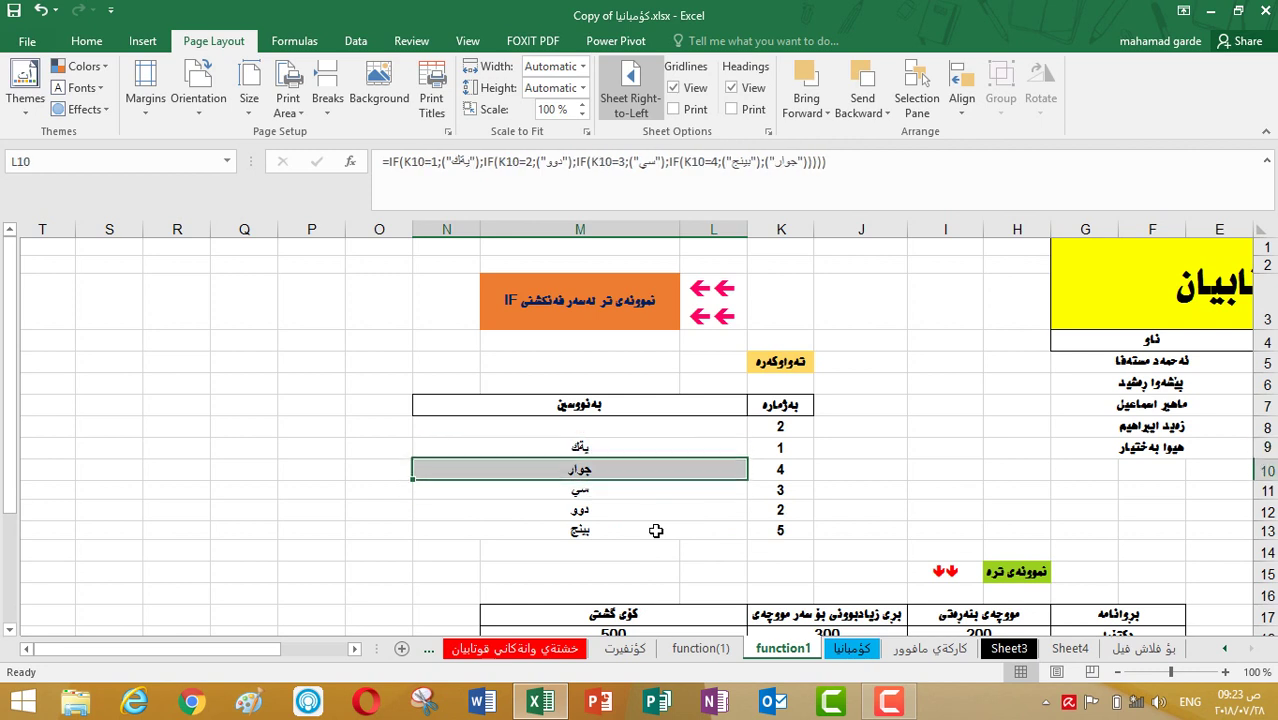
key("Up")
key("Down")
key("Down")
key("Up")
key("Up")
key("Down")
key("Down")
key("Up")
key("Up")
key("Down")
key("Up")
key("Down")
key("Up")
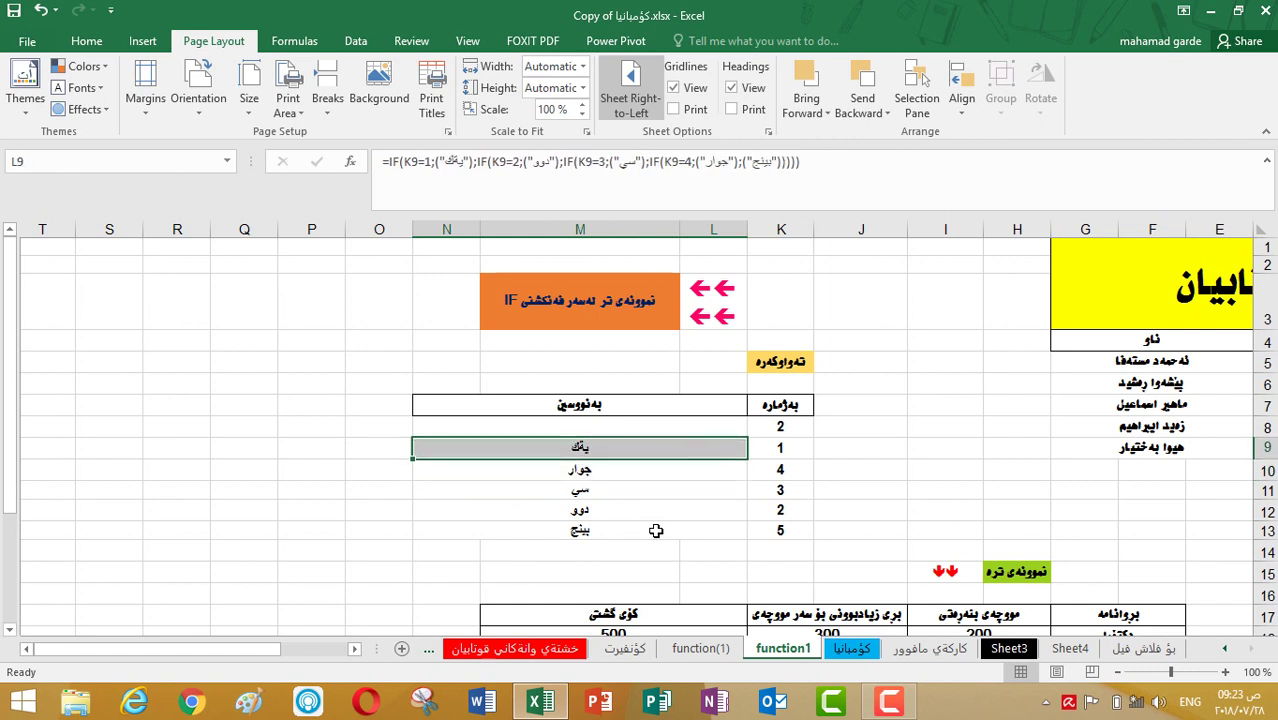
key("Up")
key("Down")
key("Down")
key("Up")
key("Down")
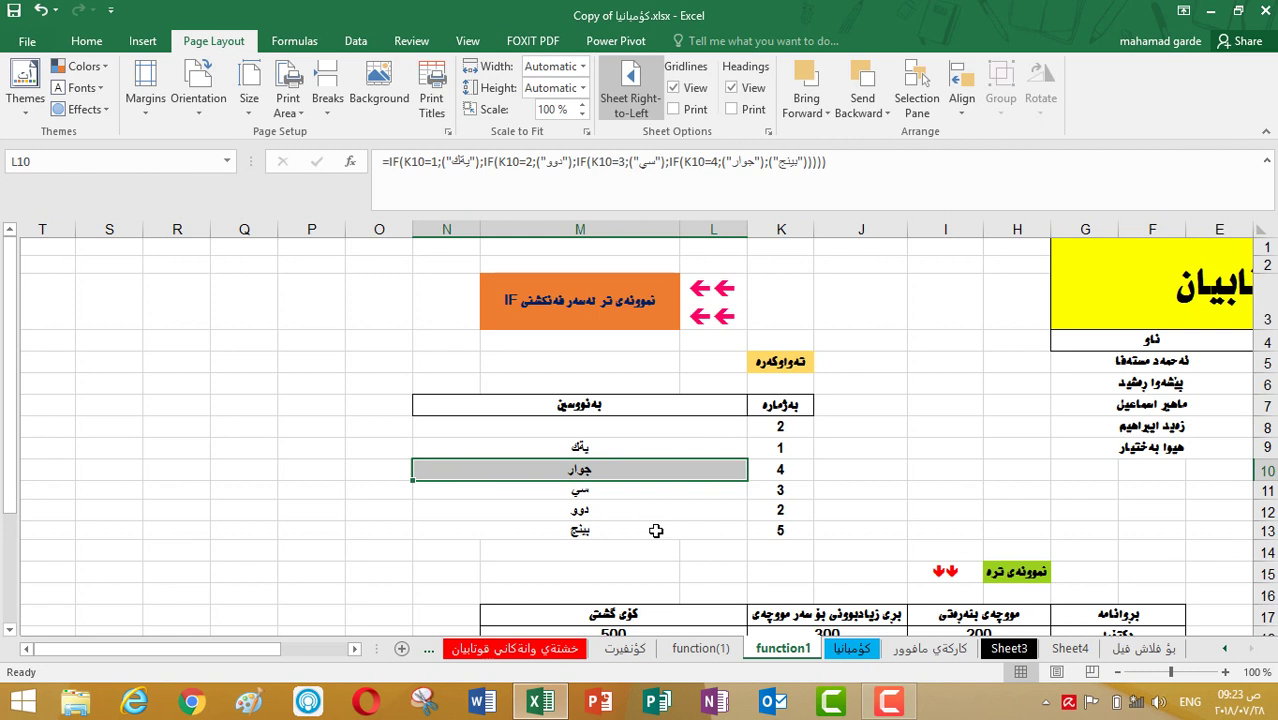
key("Down")
key("Down")
key("Down")
key("Up")
key("Up")
key("Down")
key("Up")
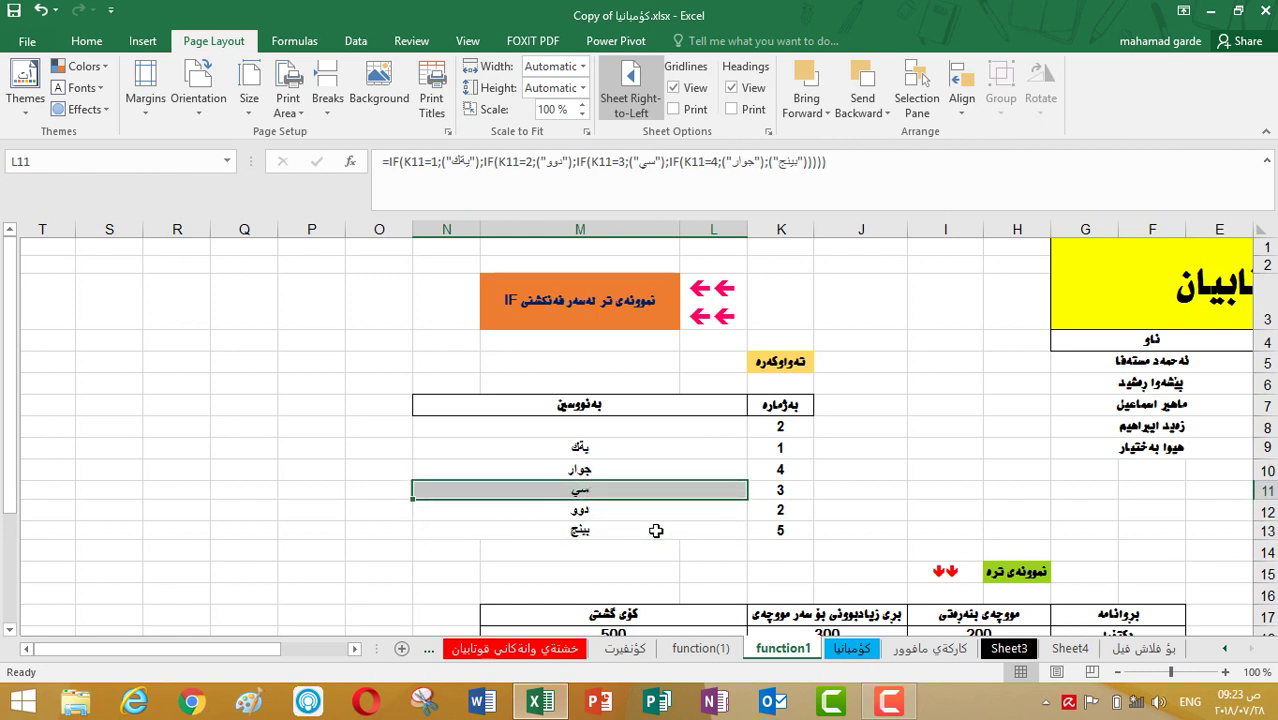
key("Up")
key("Up")
key("Down")
key("Up")
key("Up")
key("Down")
key("Down")
key("Up")
key("Up")
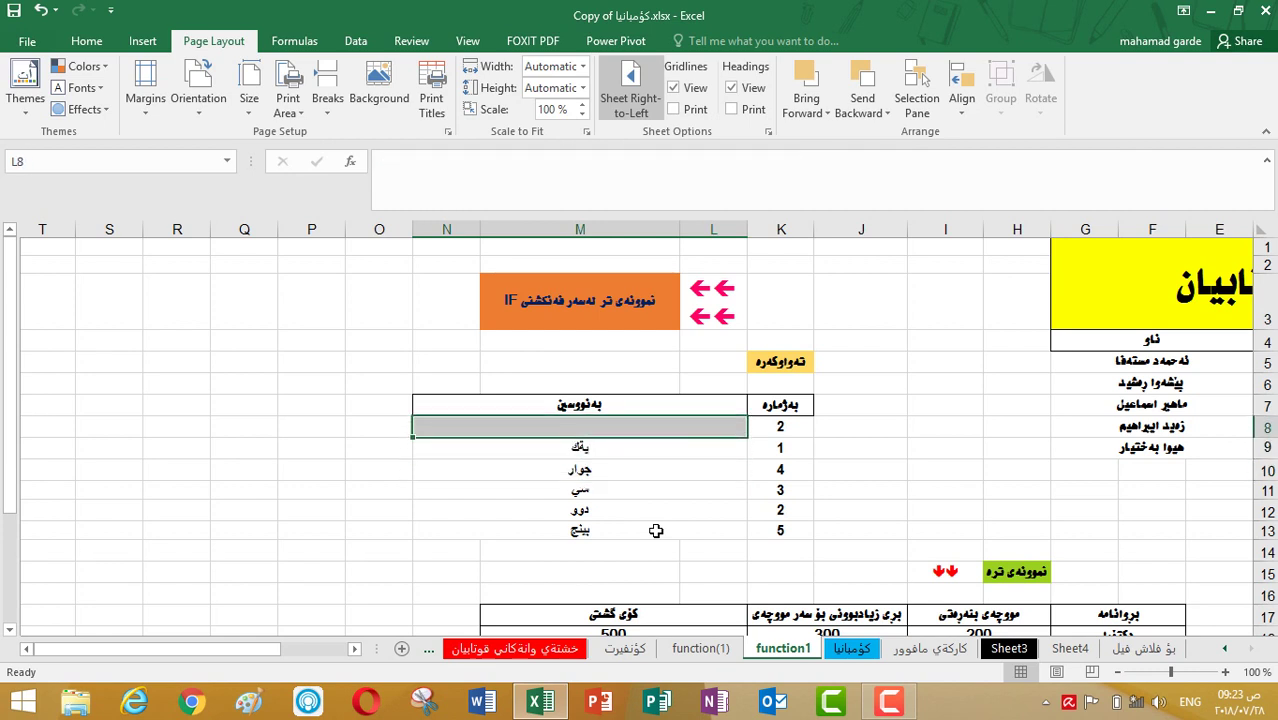
key("Down")
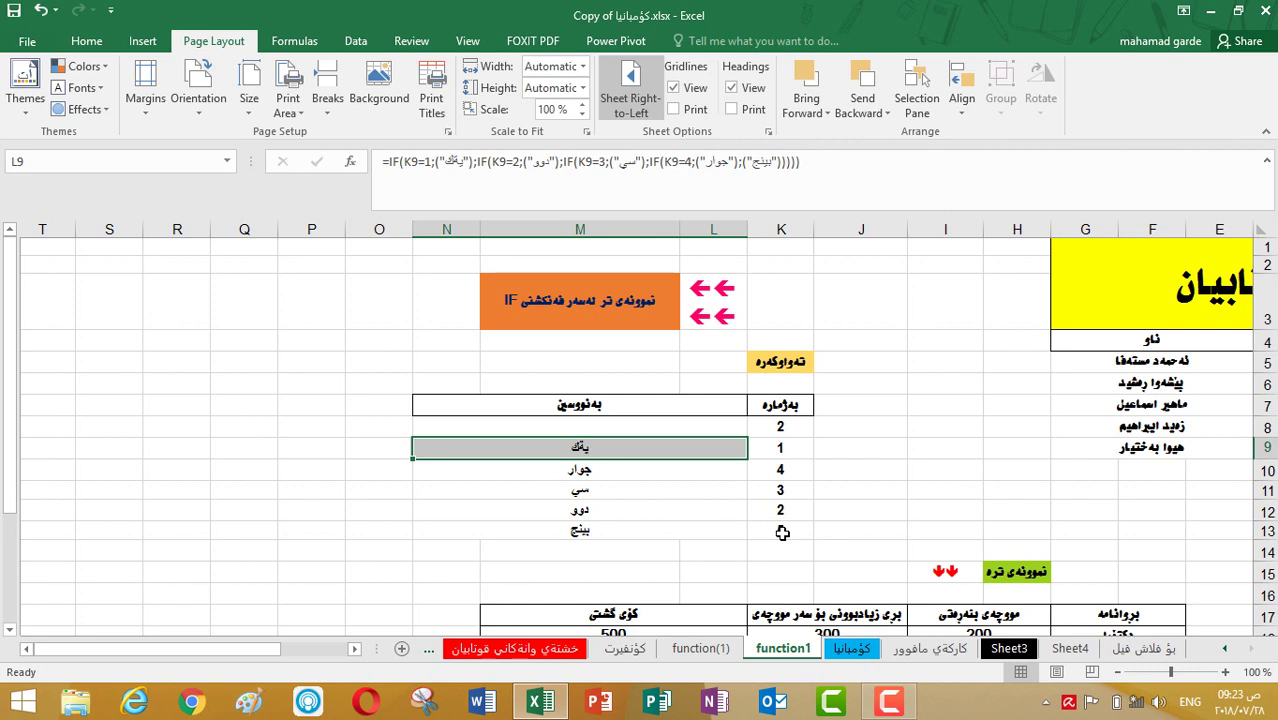
left_click(707, 426)
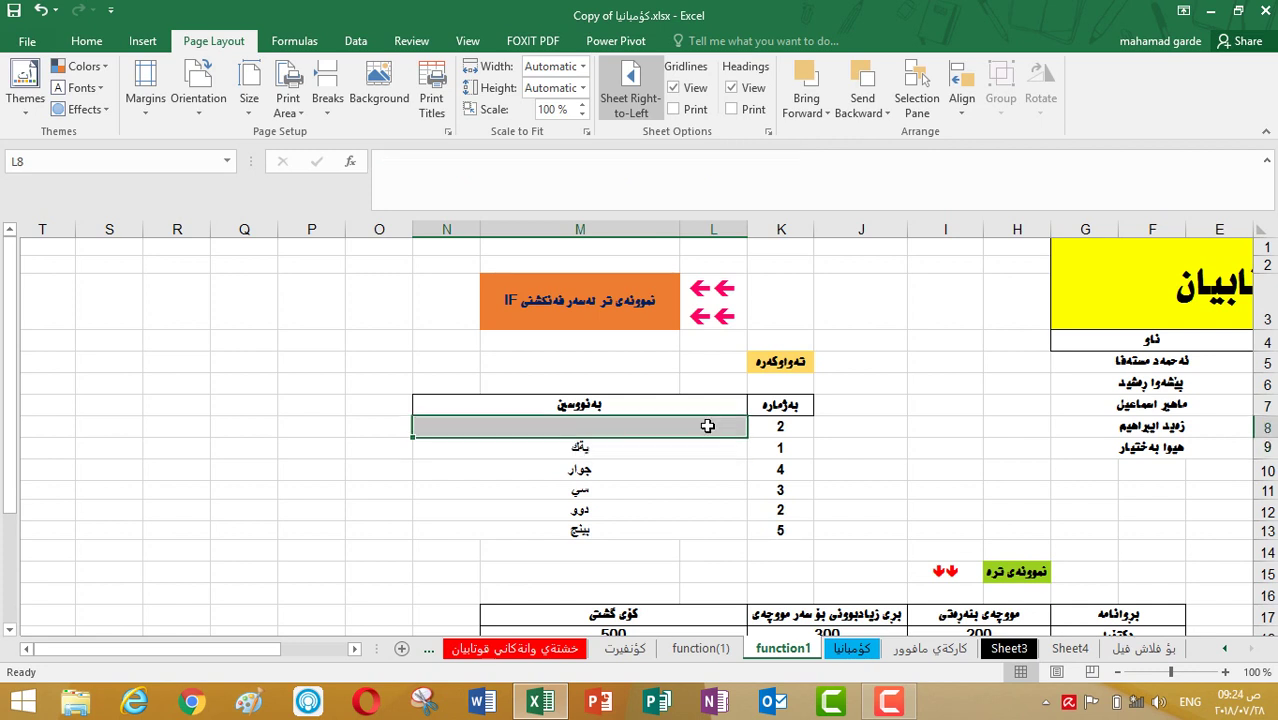
left_click(686, 446)
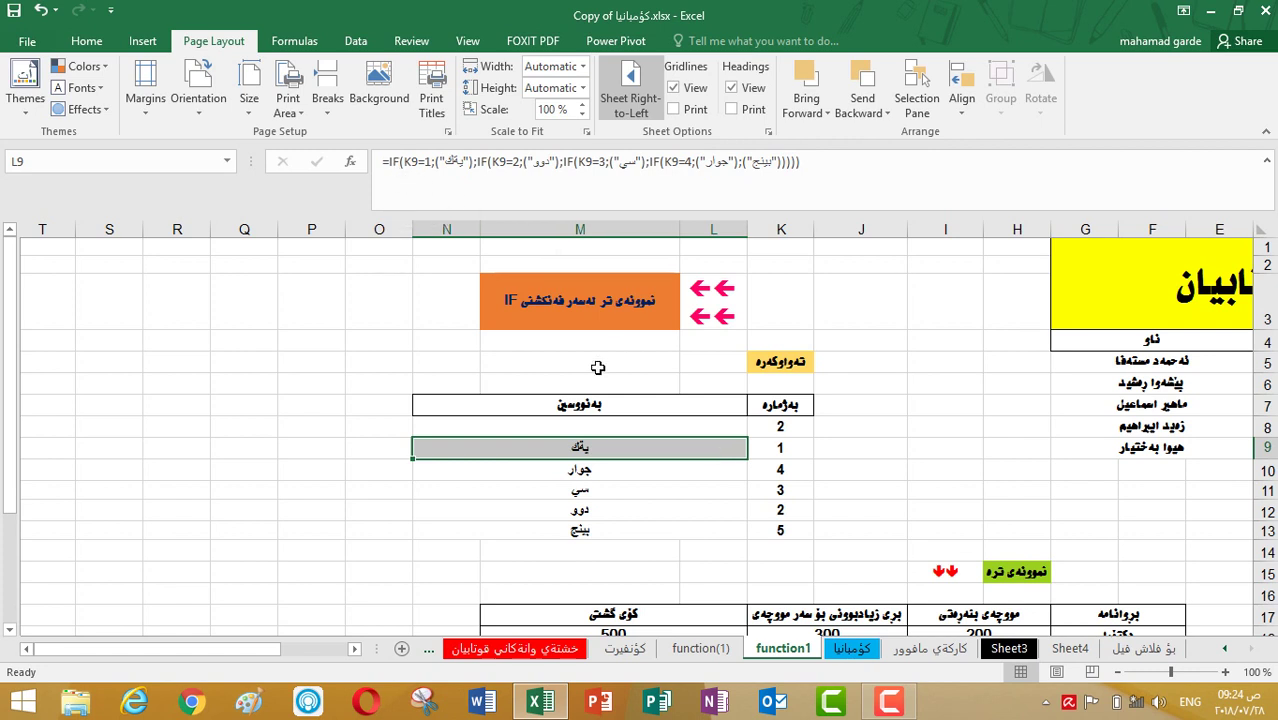
Examine the parts of the nested IF formula in L9 in edit mode, removing any stray cell references before closing it.
double_click(612, 449)
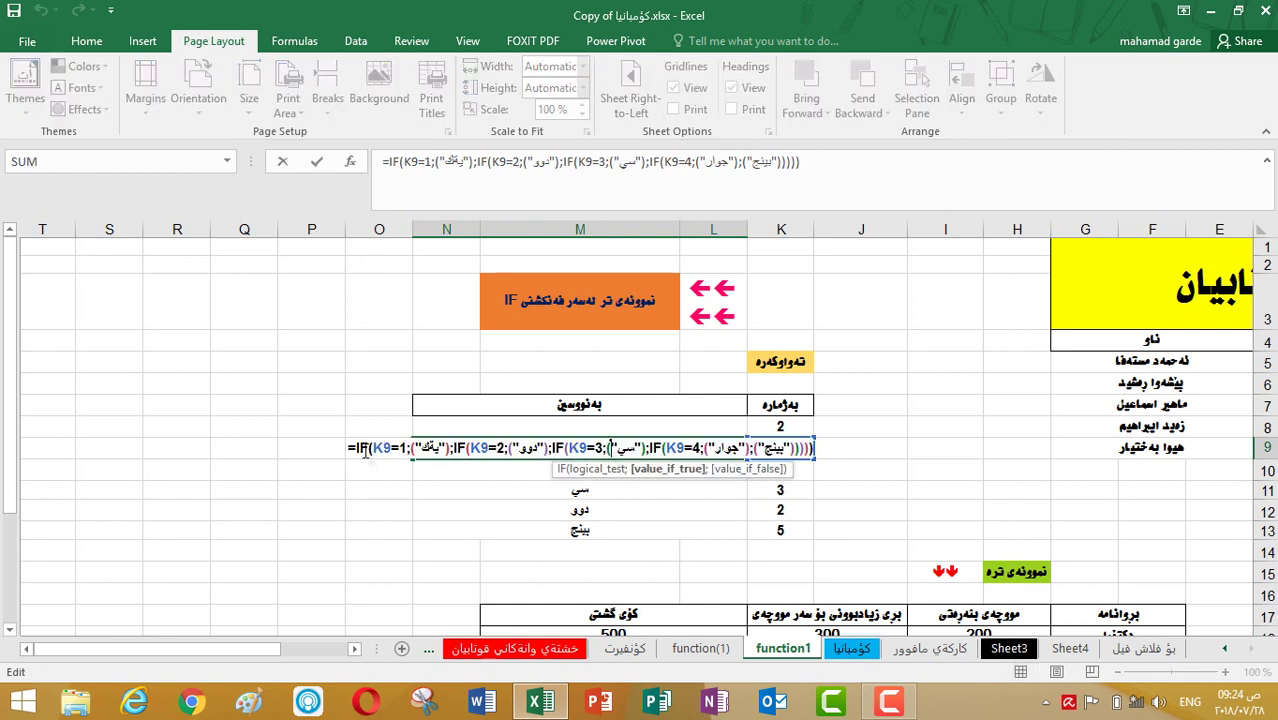
left_click(460, 448)
left_click(647, 447)
left_click(657, 449)
left_click(641, 423)
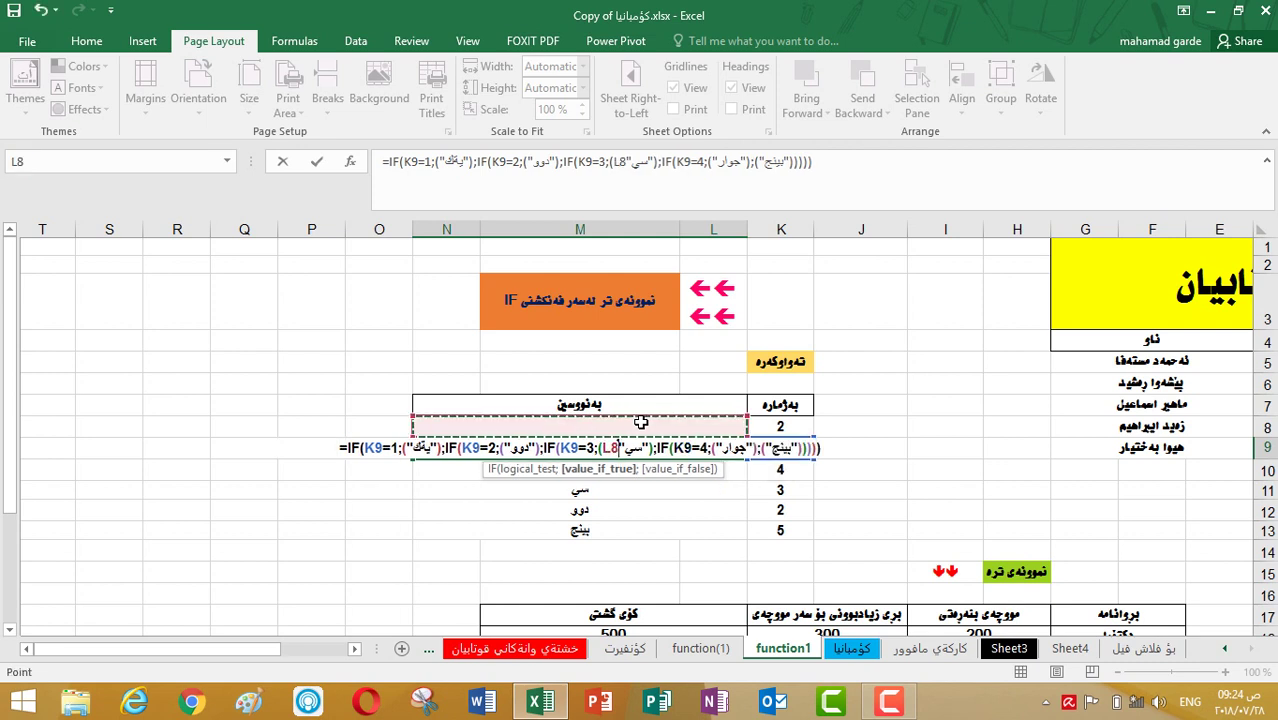
key("BackSpace")
key("BackSpace")
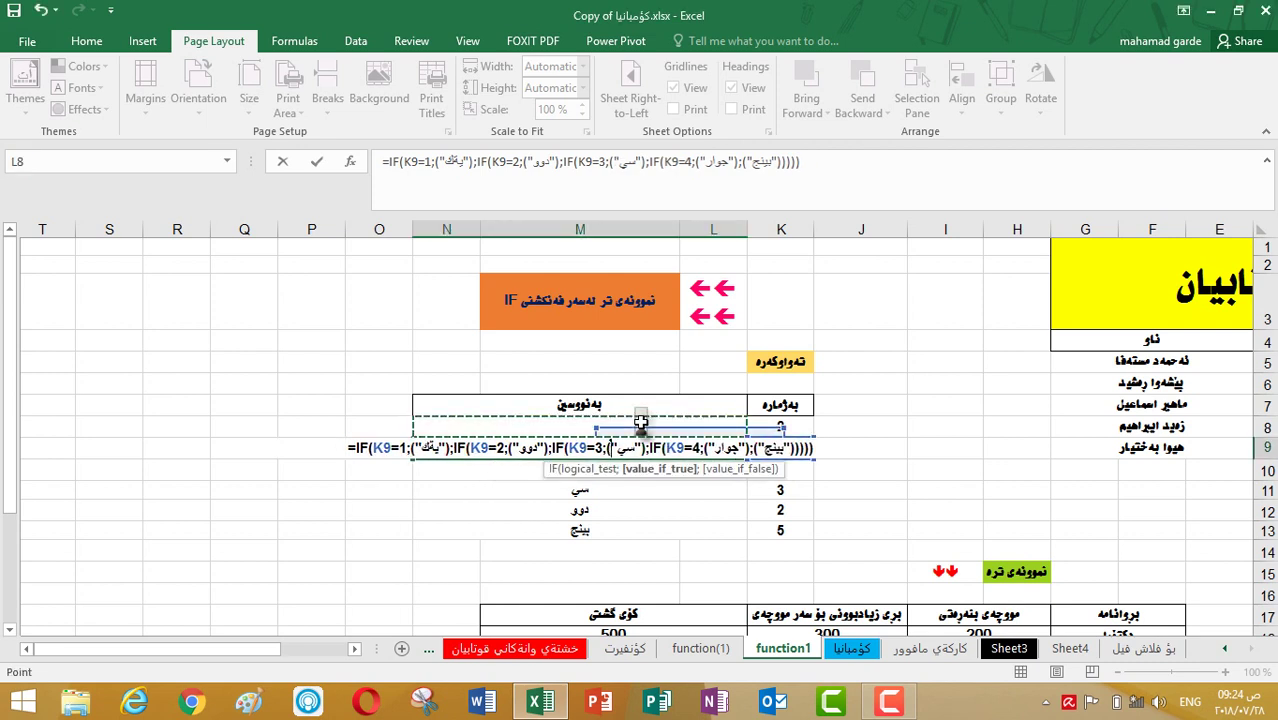
left_click(640, 487)
key("BackSpace")
key("BackSpace")
key("BackSpace")
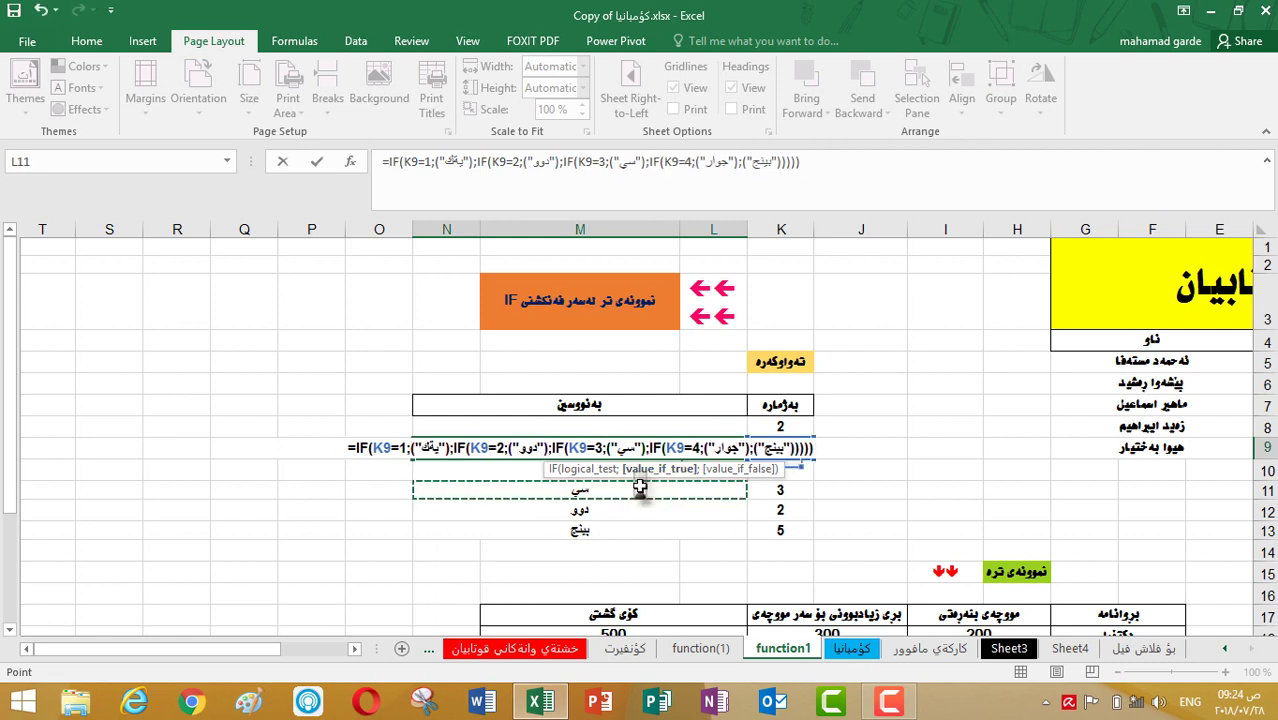
key("Return")
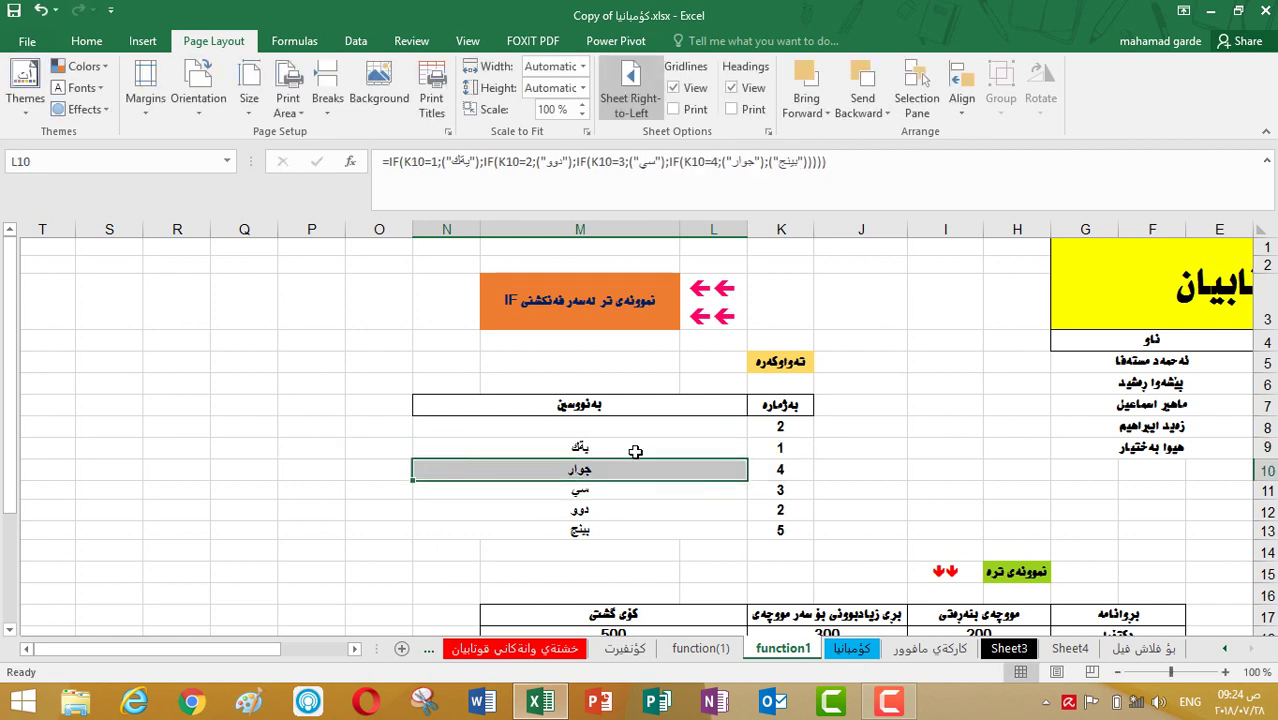
Start an IF formula in L8 with the logical test K8=2 and an opening parenthesis for the value if true.
left_click(642, 425)
type("=if")
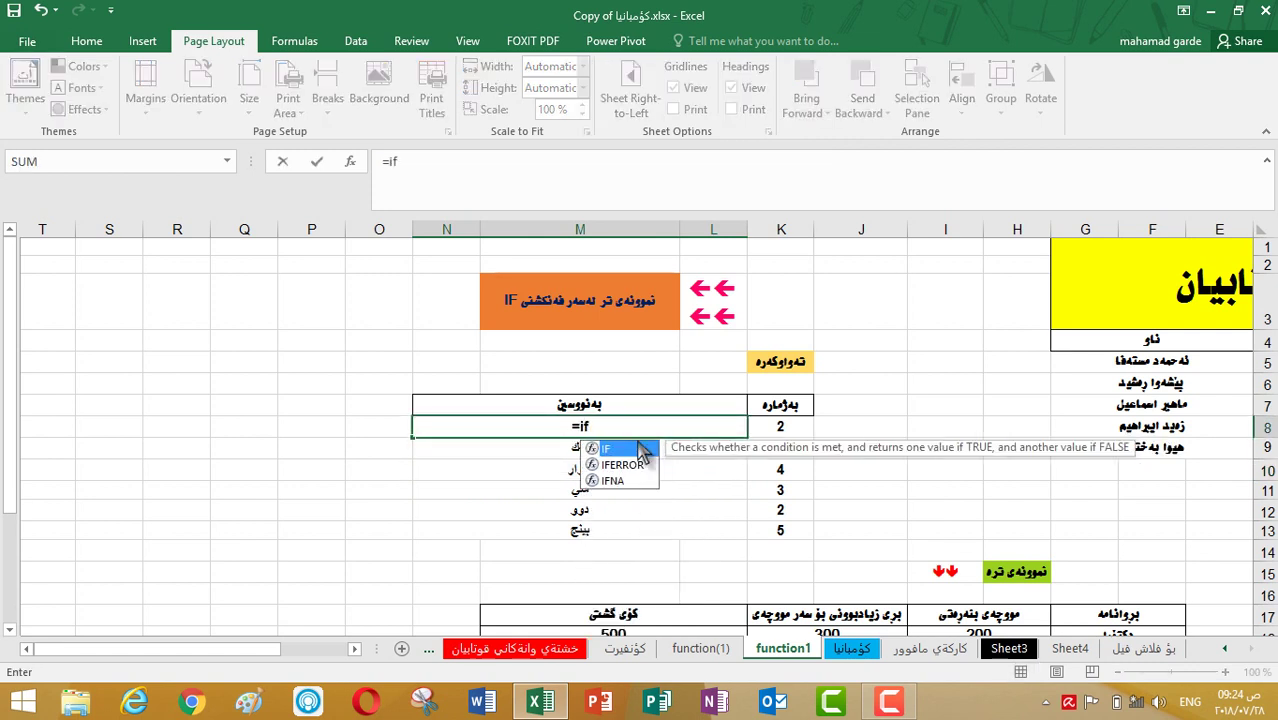
double_click(606, 449)
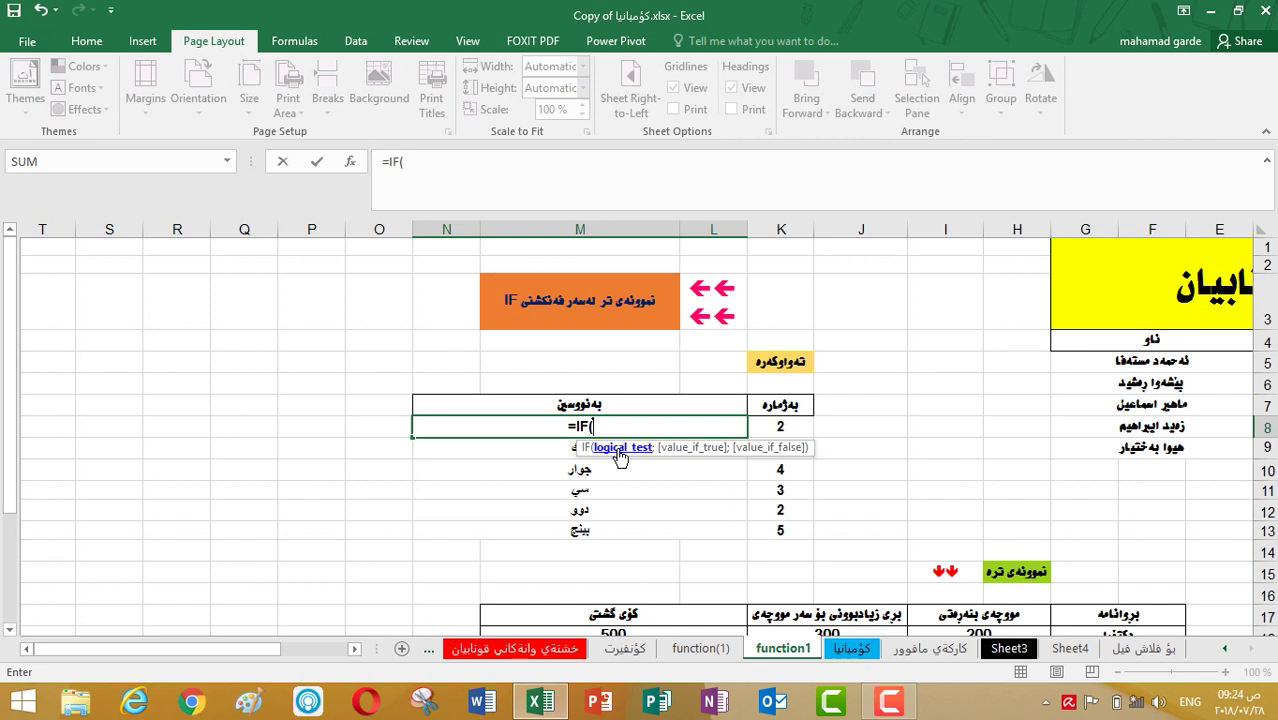
left_click(790, 424)
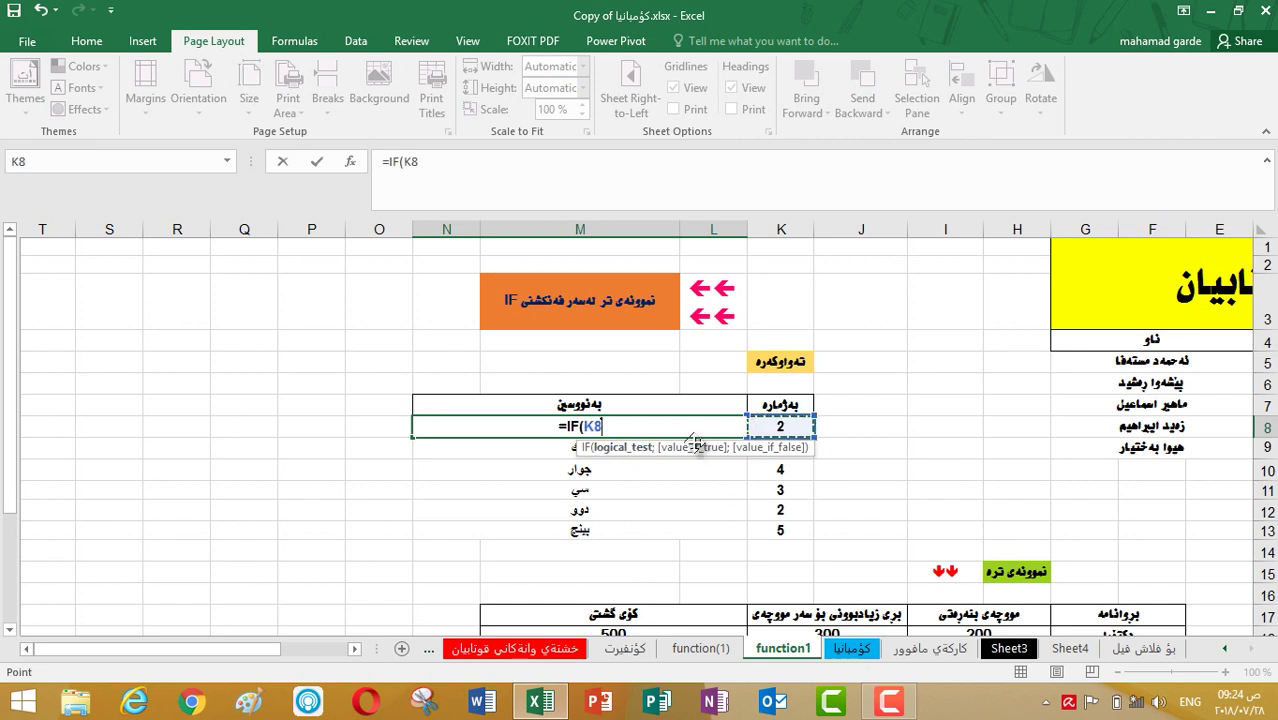
type("=2")
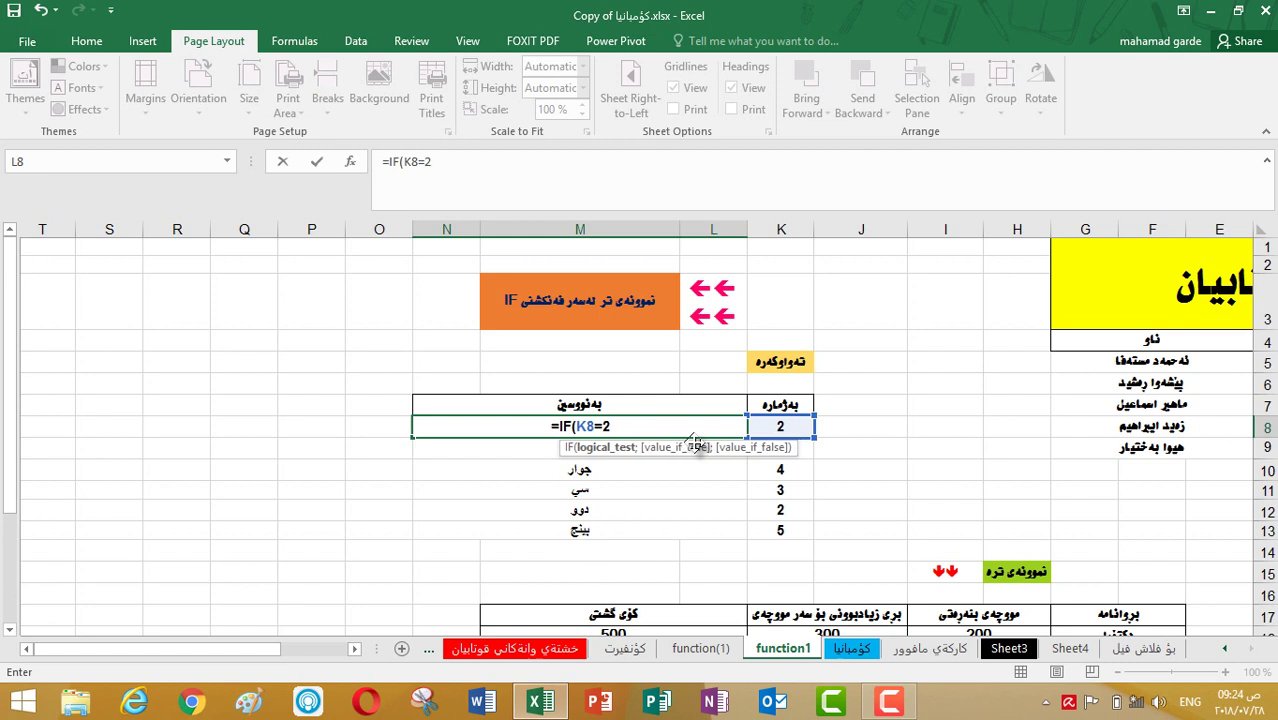
type(";")
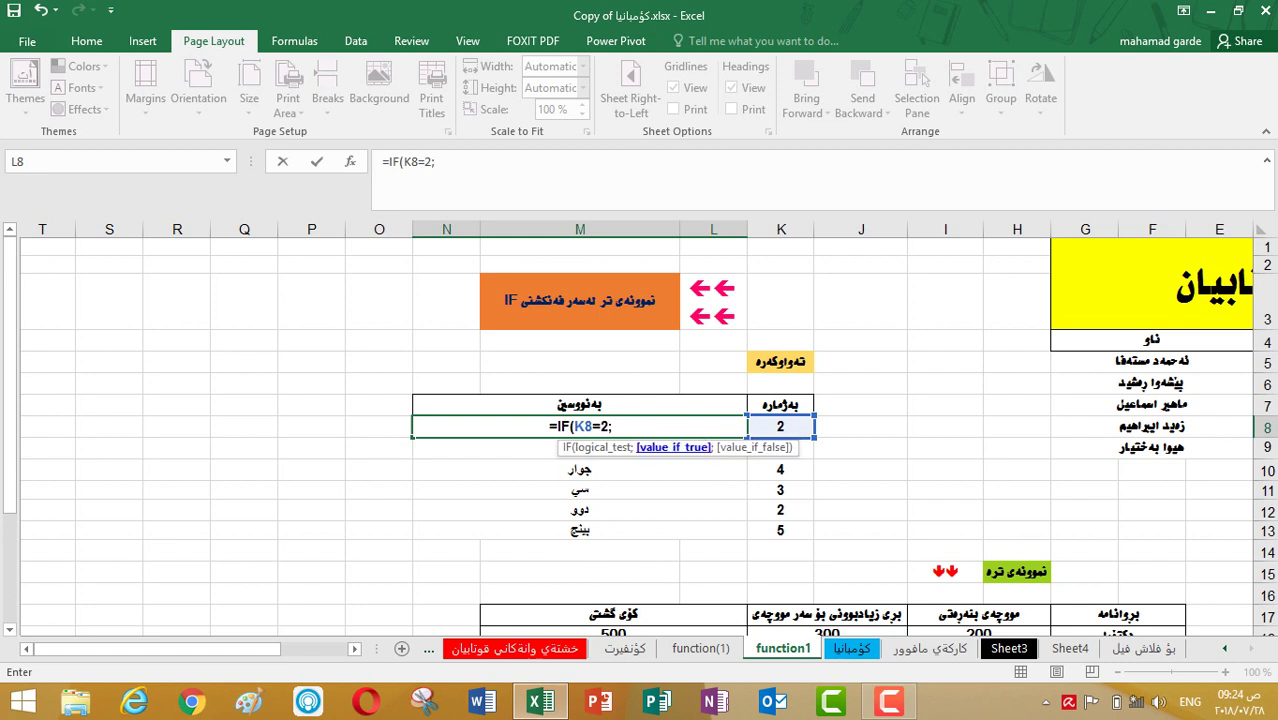
type("(")
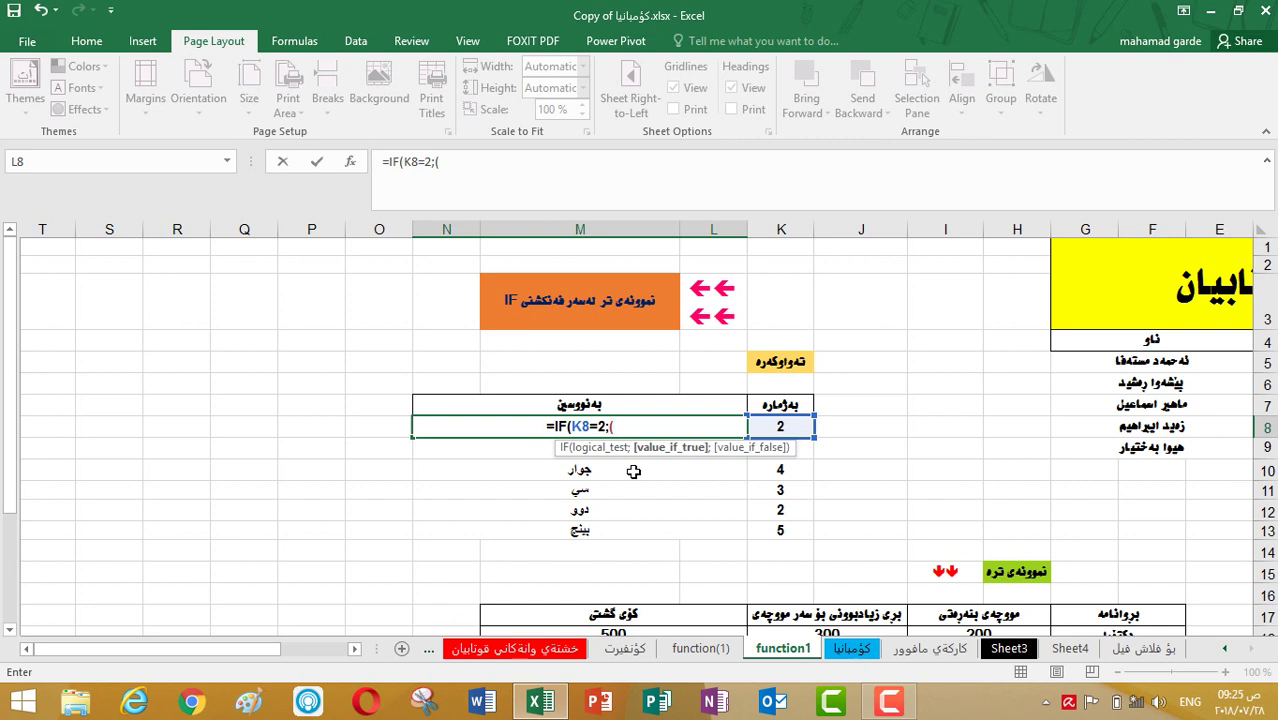
Change the logical test of the IF formula in L8 to K8=1 and open a parenthesis for the value if true.
key("BackSpace")
key("BackSpace")
key("BackSpace")
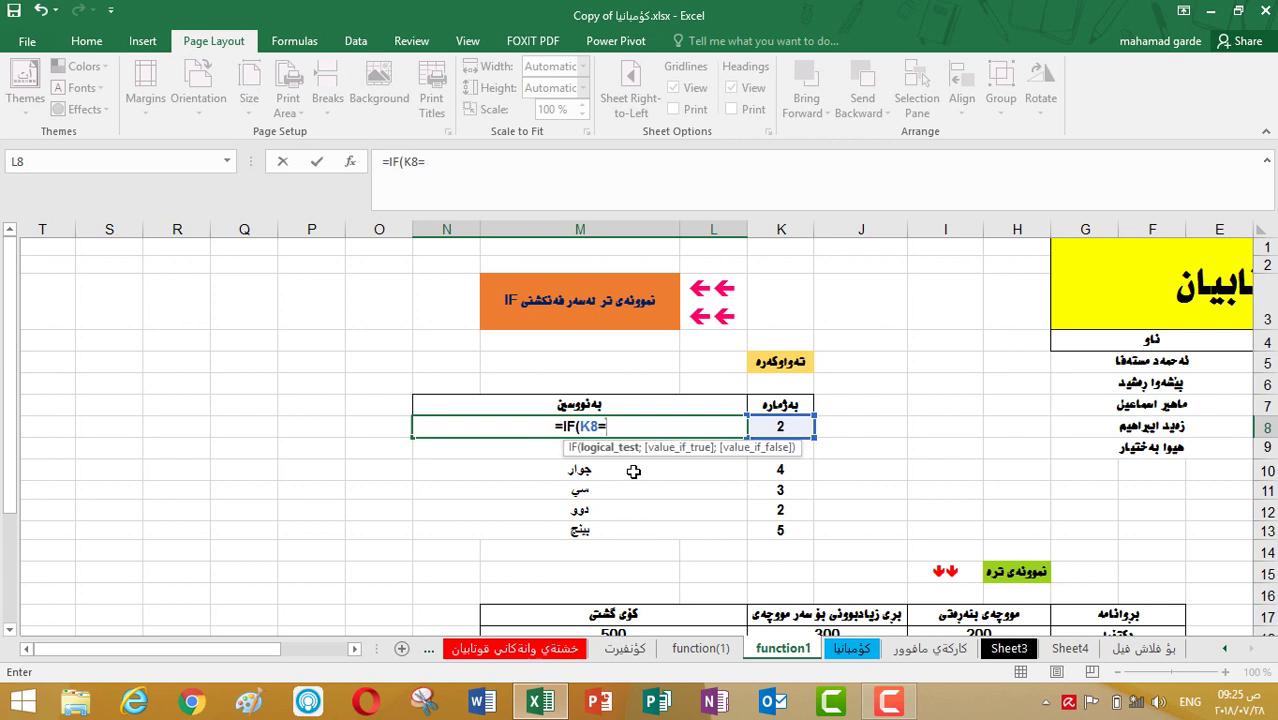
type("1")
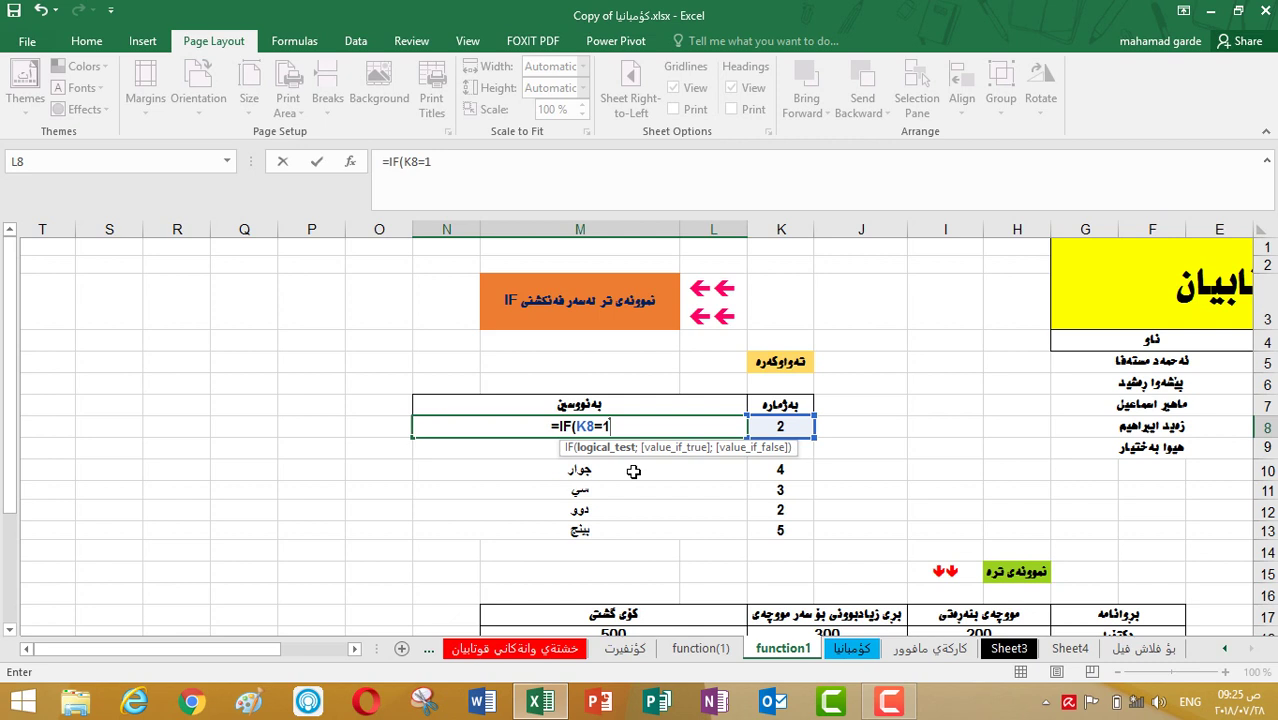
key("BackSpace")
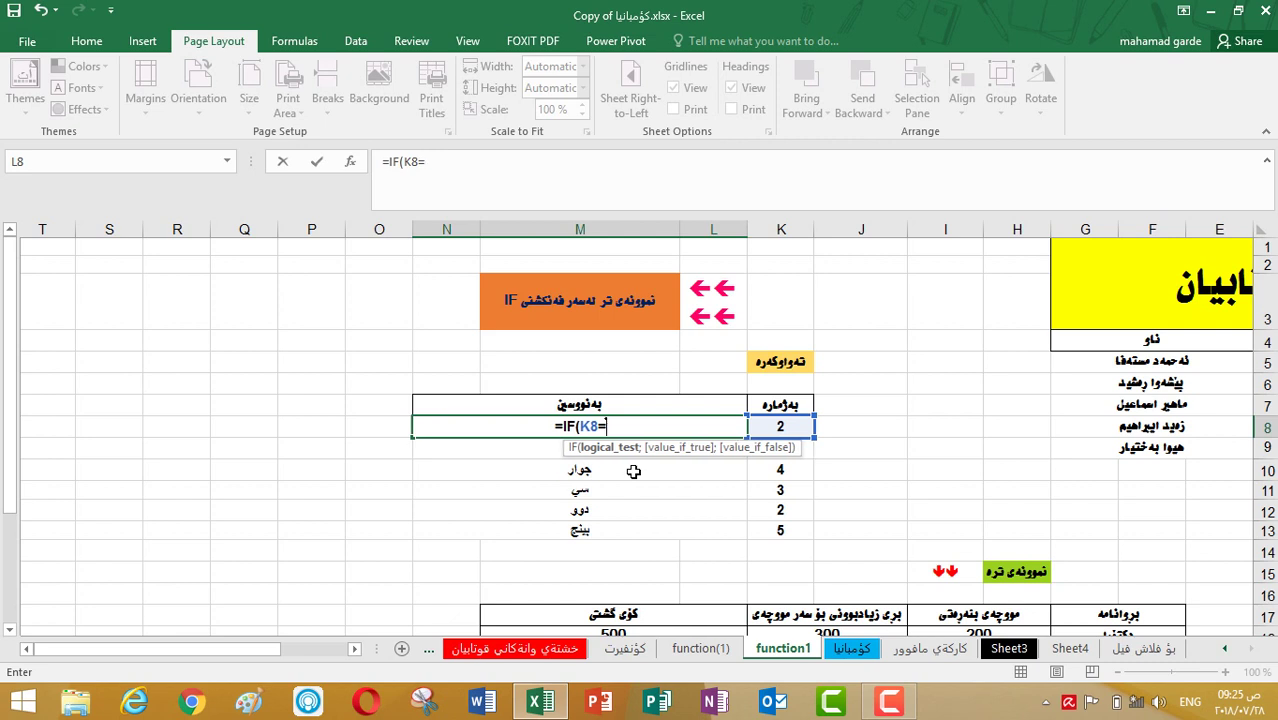
type("1")
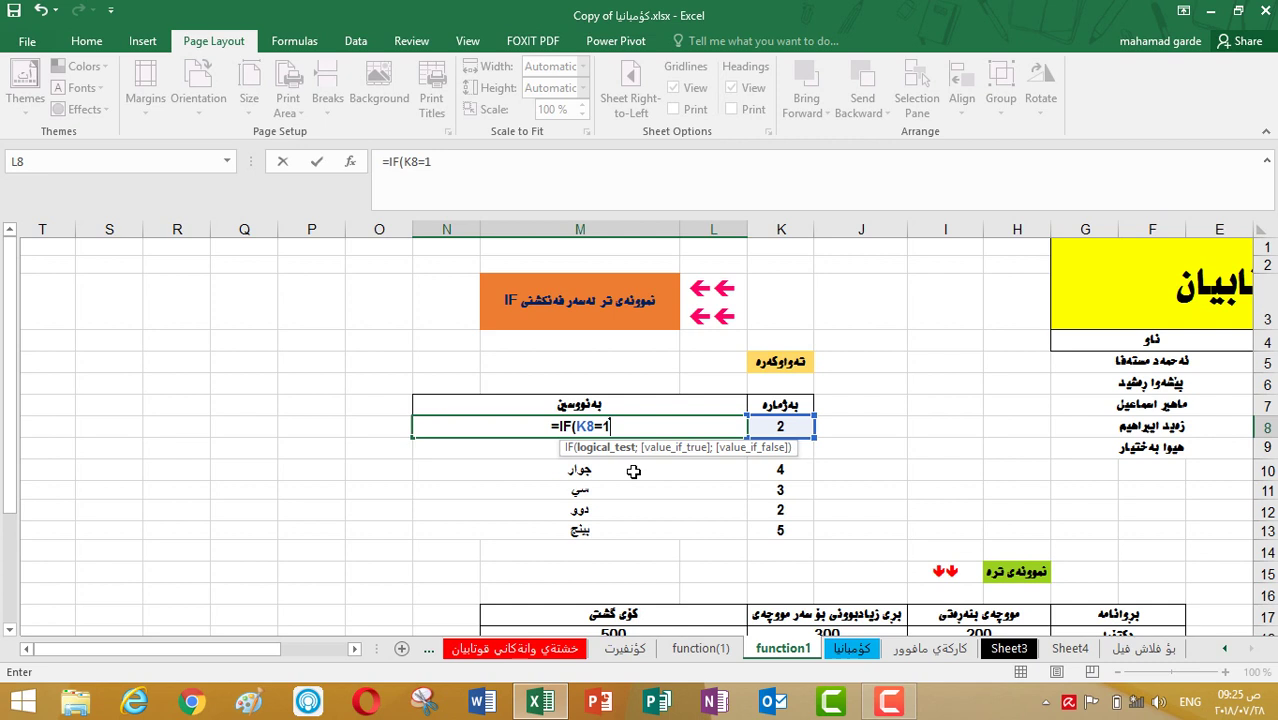
type(";(")
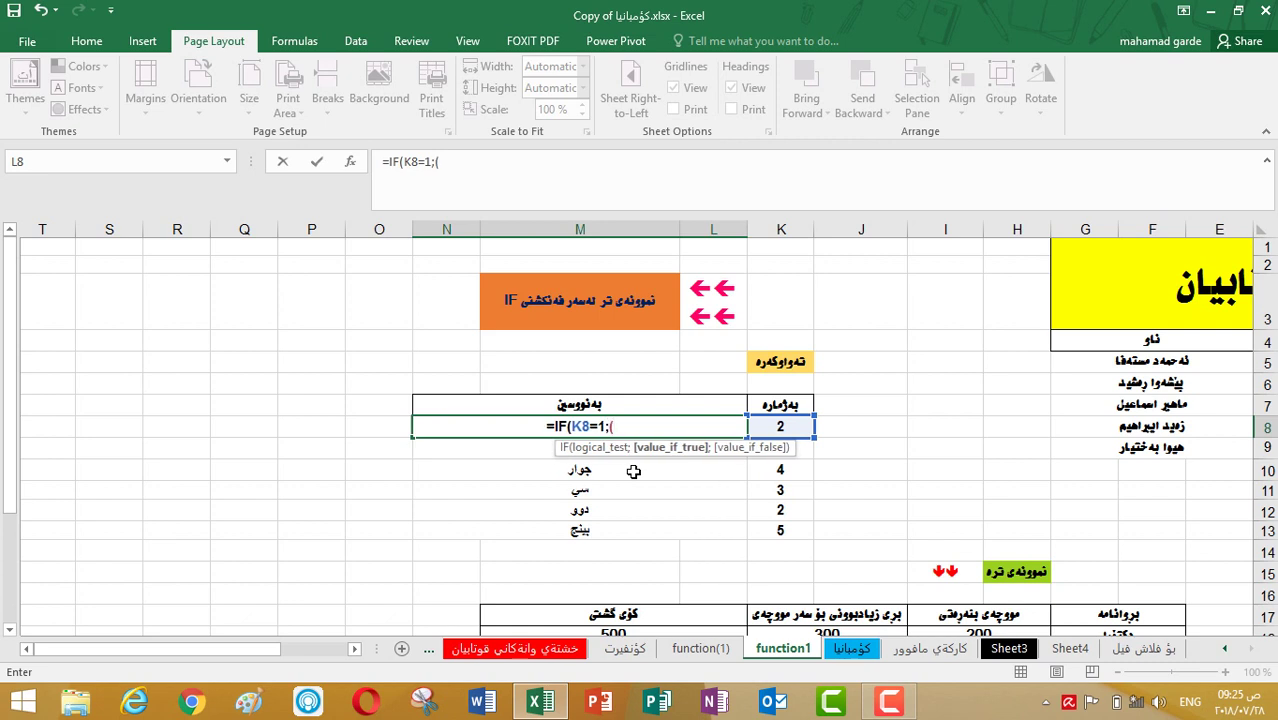
Enter the Kurdish word "یەك" in quotes as the value if true, close its parenthesis and add a semicolon.
type("\"")
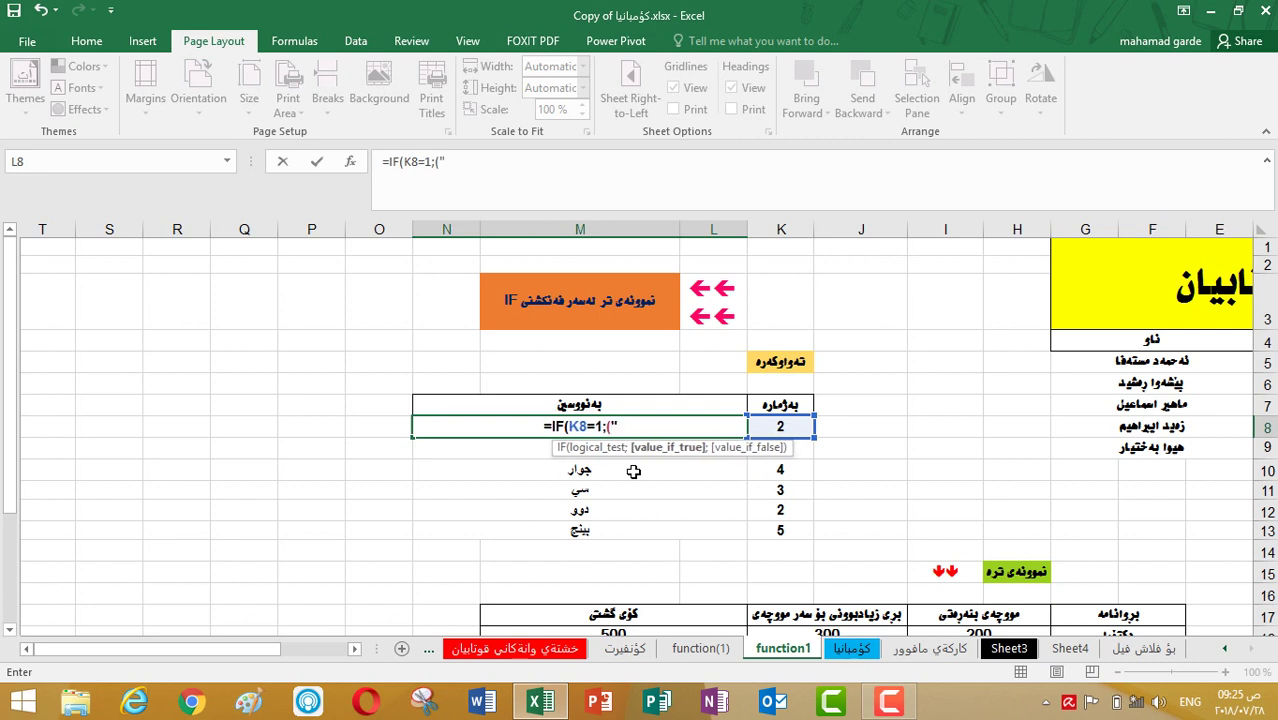
key("alt+shift")
type("یەک")
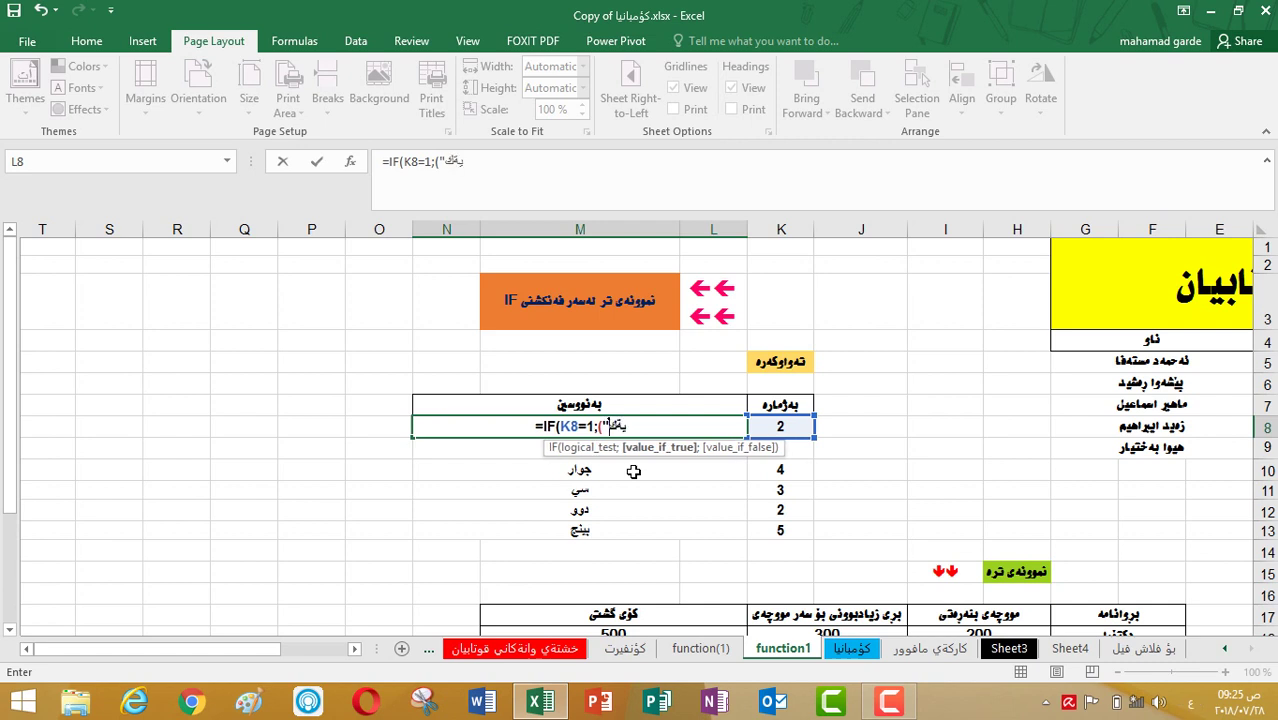
left_click(628, 426)
type("\"")
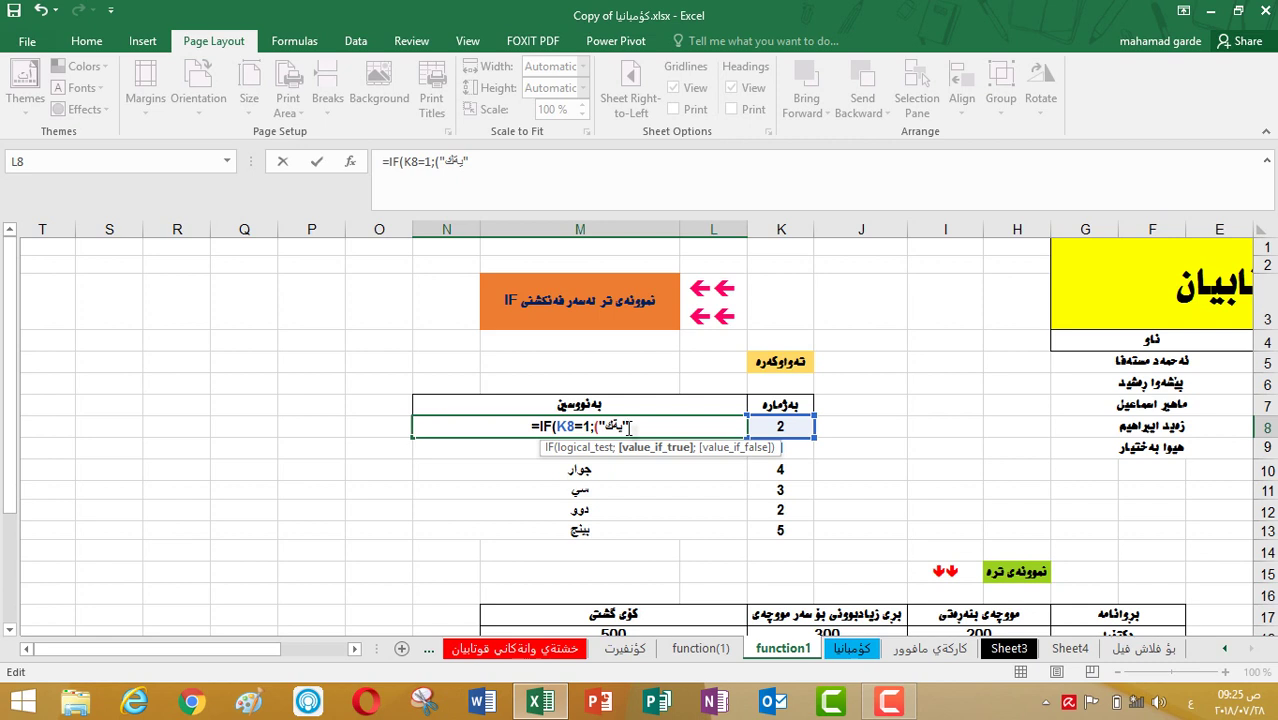
type("(")
key("BackSpace")
type(")")
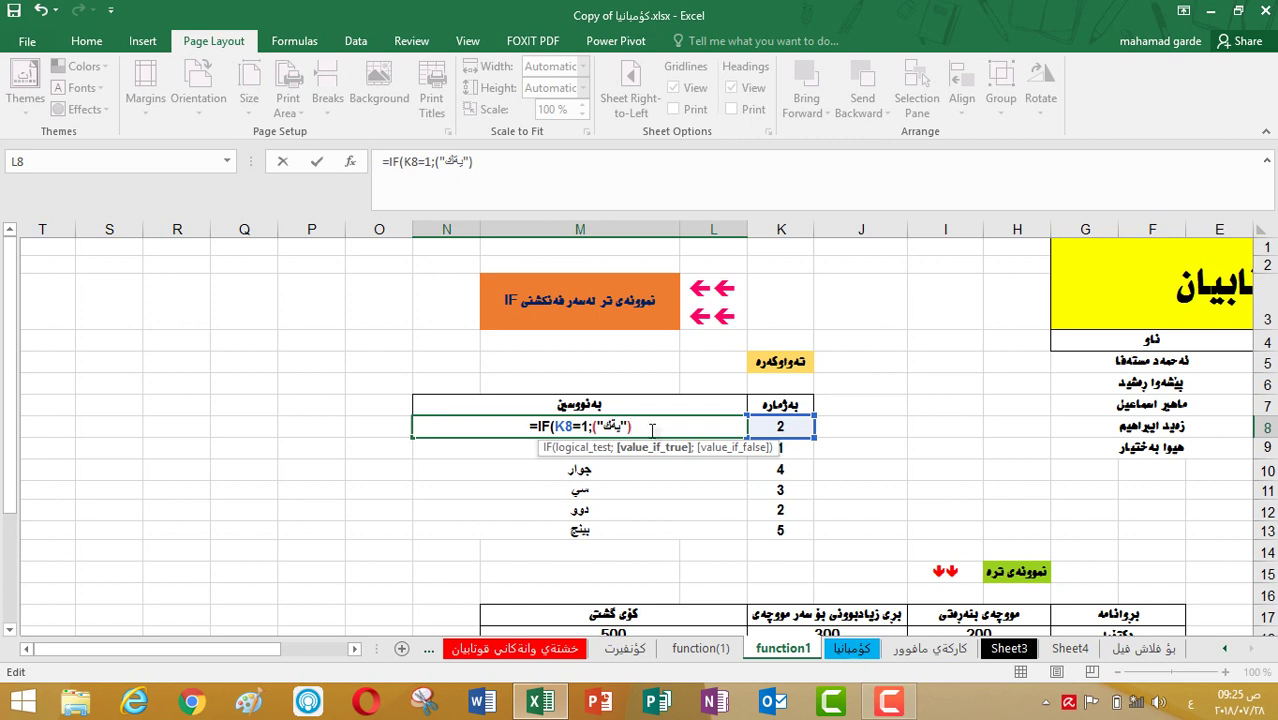
type(";")
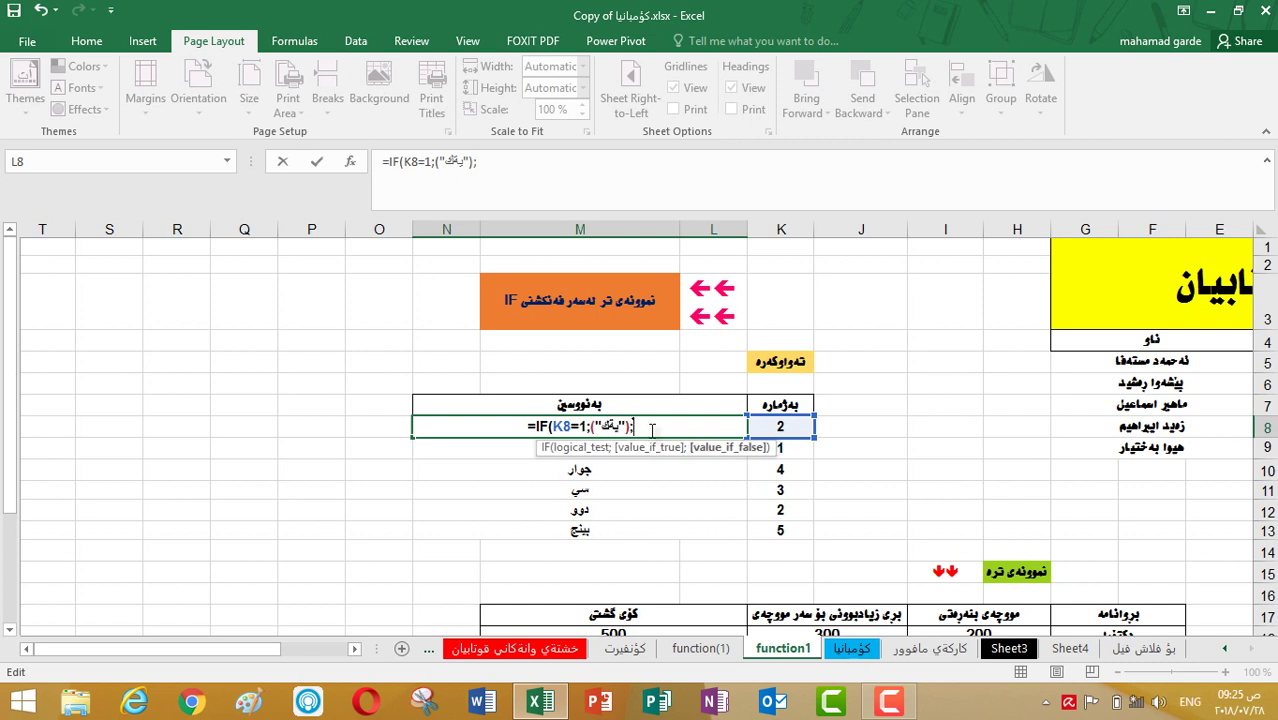
Nest a second IF as the value if false, with the logical test K8=2 and an opening parenthesis for its result.
type("if")
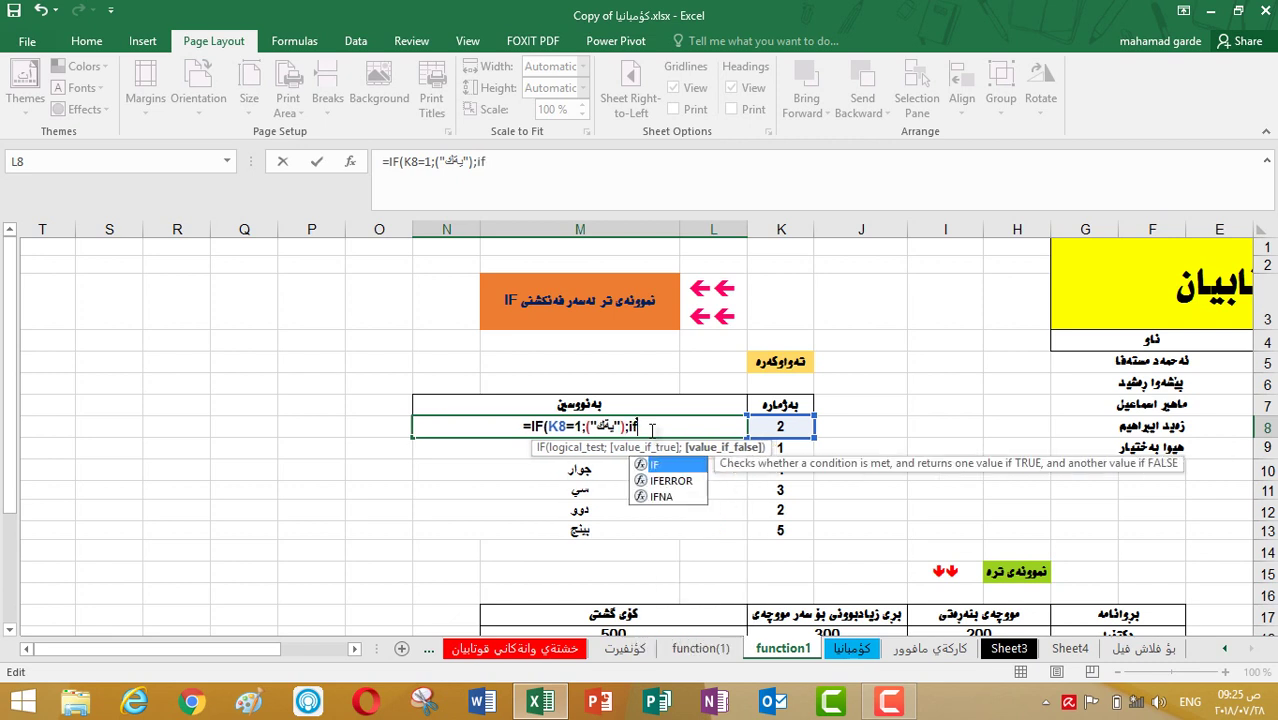
double_click(668, 466)
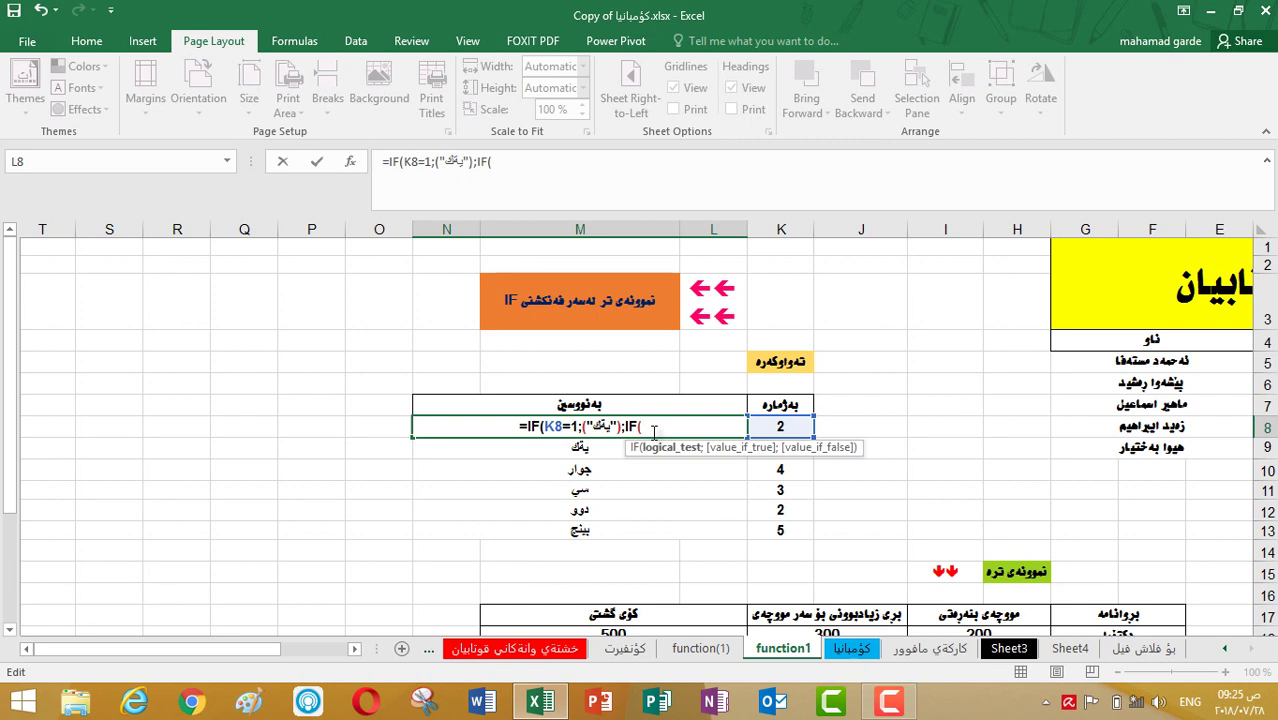
left_click(773, 428)
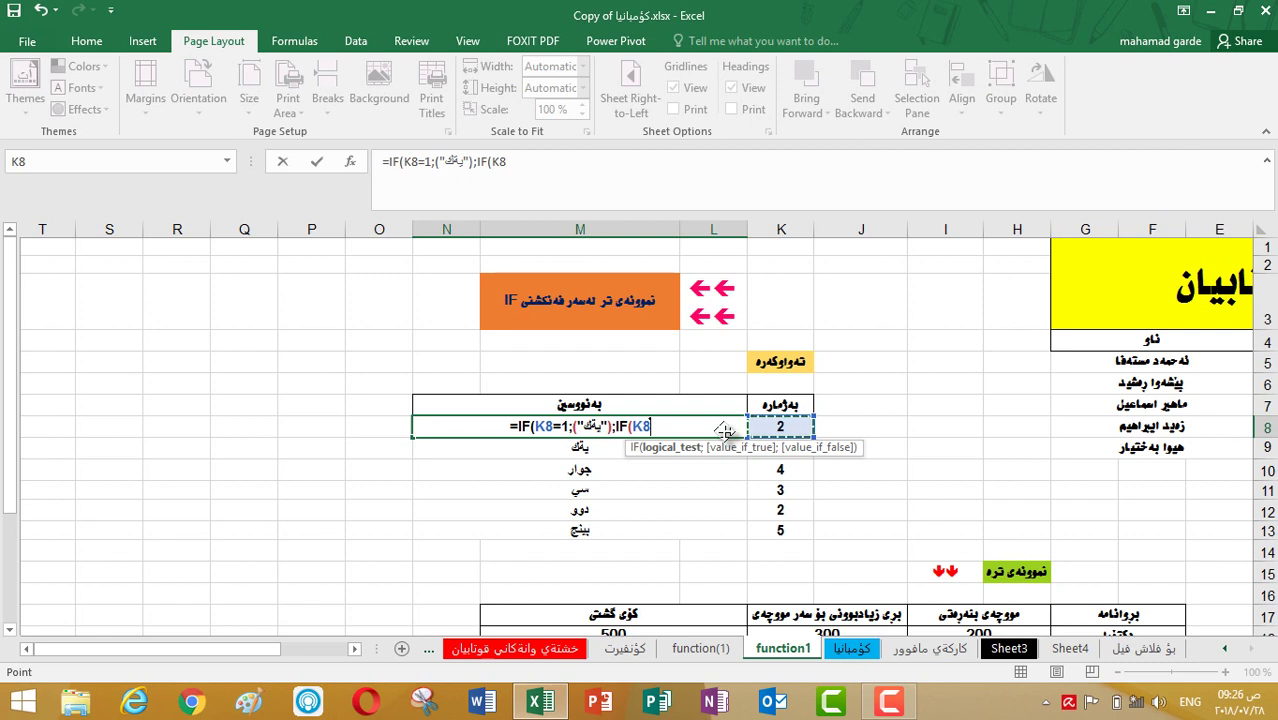
type("=")
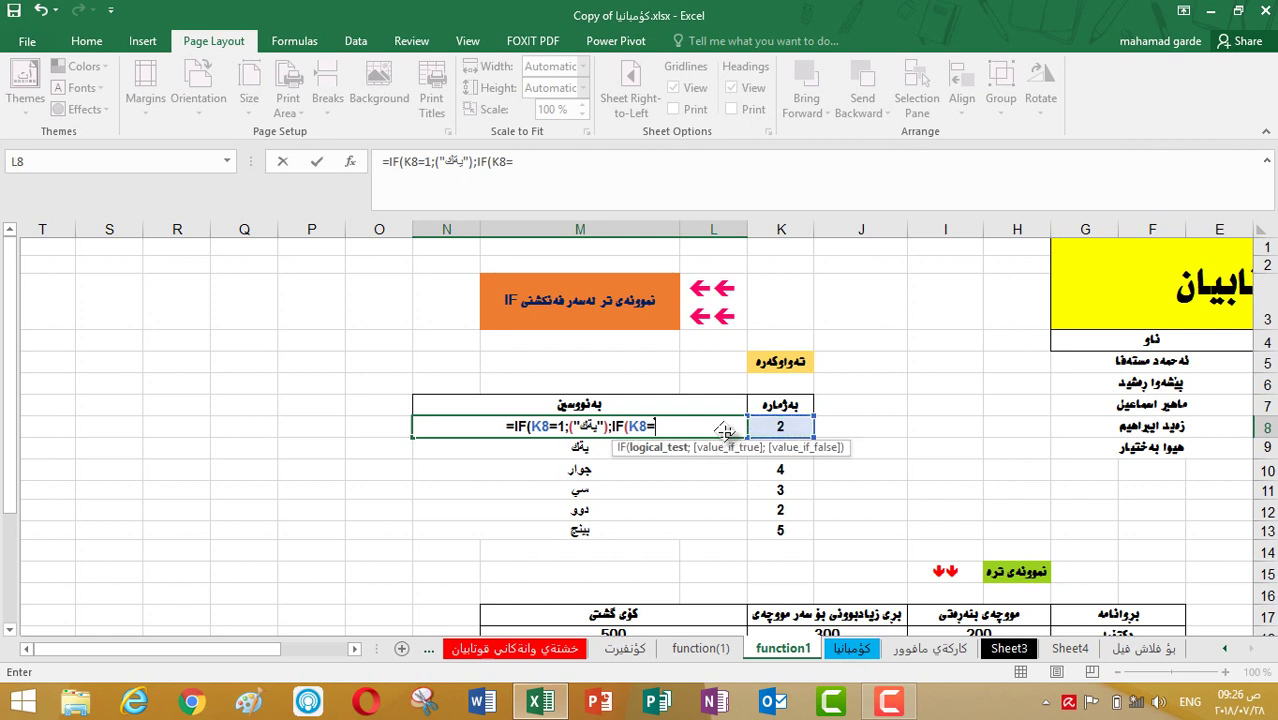
type("2")
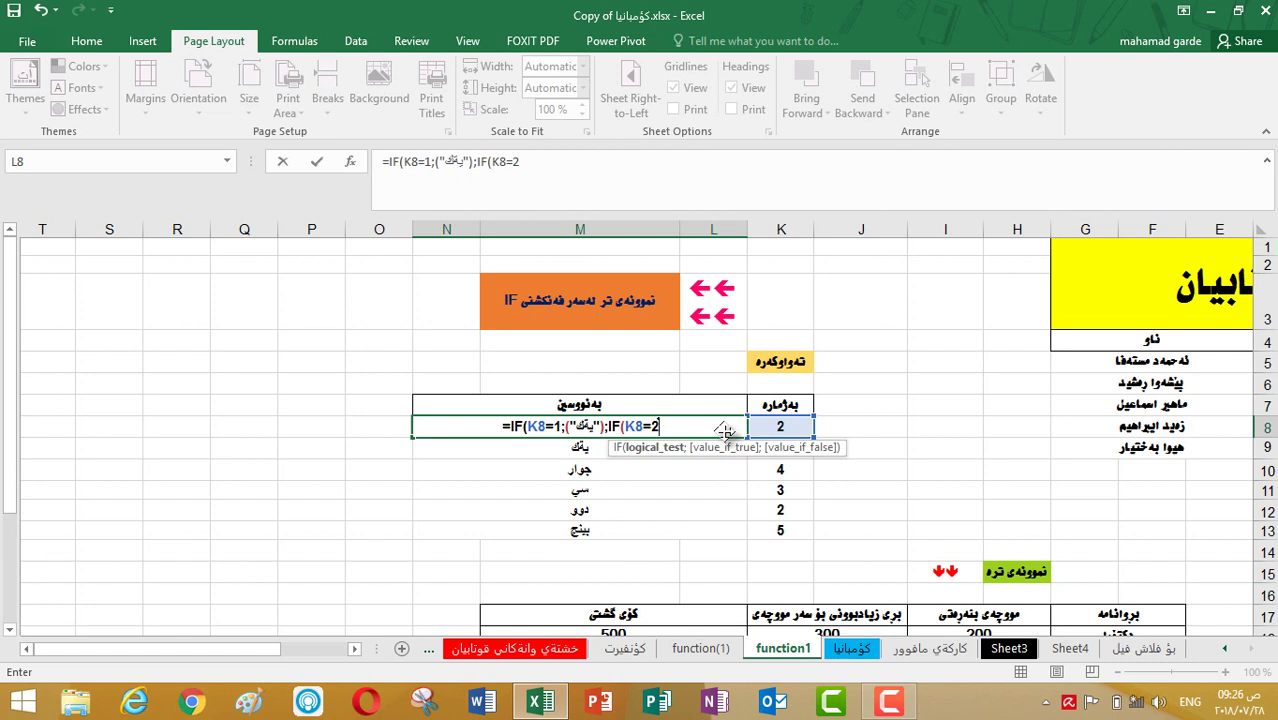
type(";")
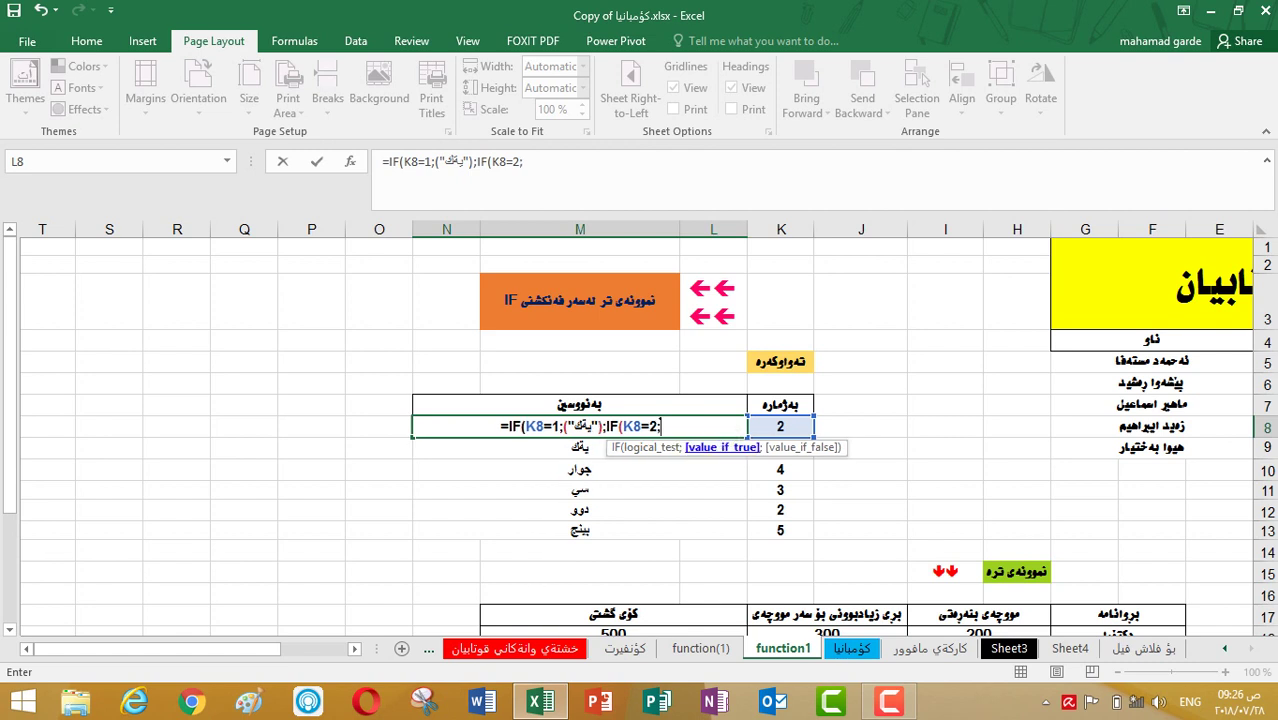
type("(")
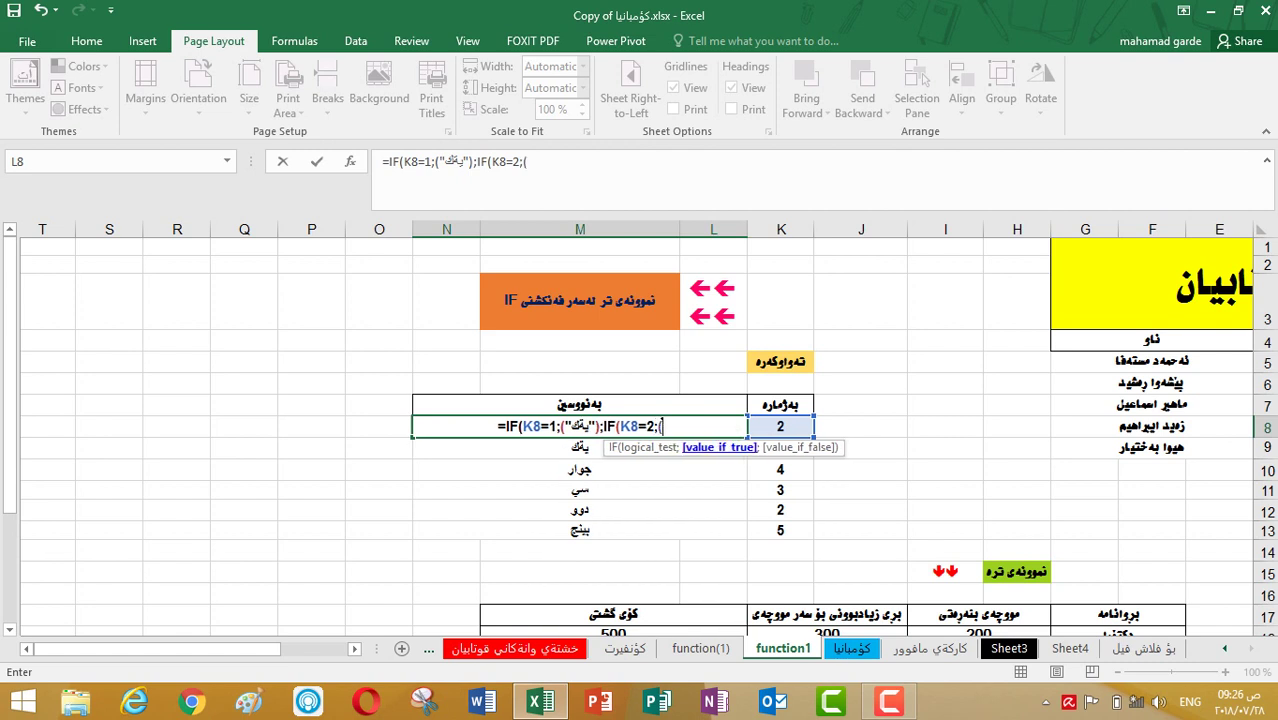
Enter "دوو" in quotes as the second IF's value if true, close its parenthesis and add a semicolon.
type("\"")
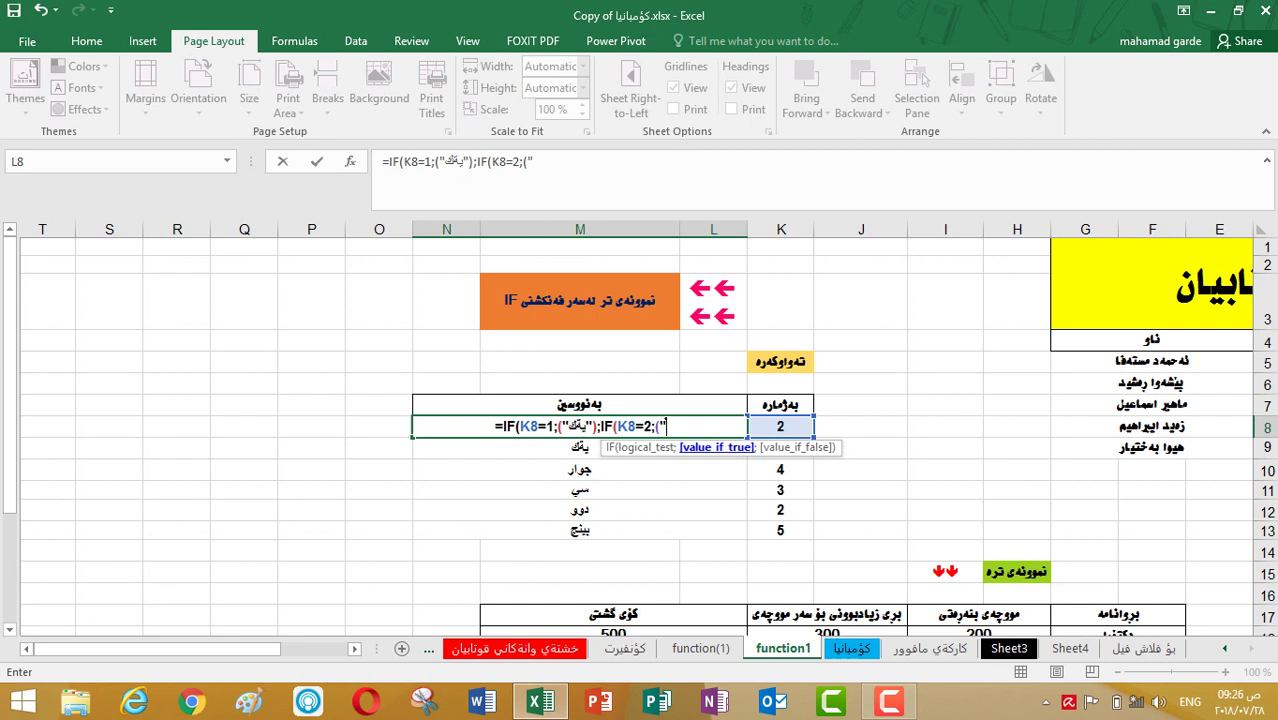
type("دوو")
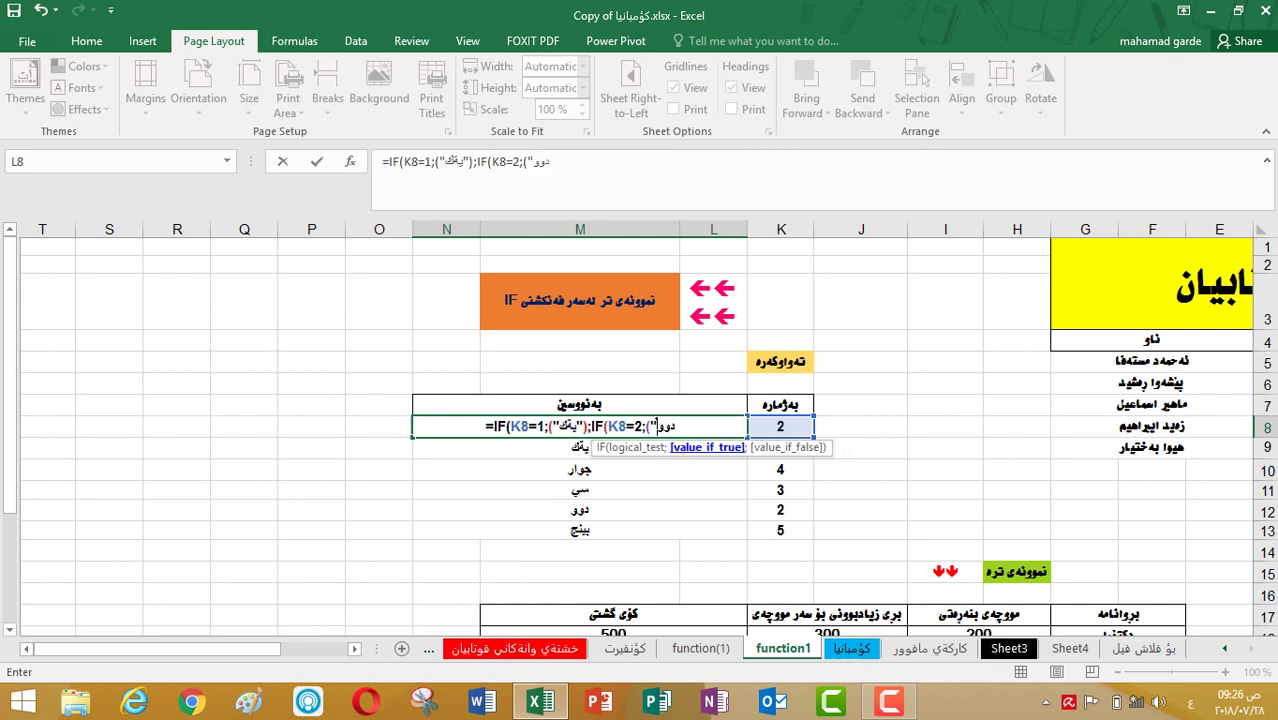
left_click(677, 427)
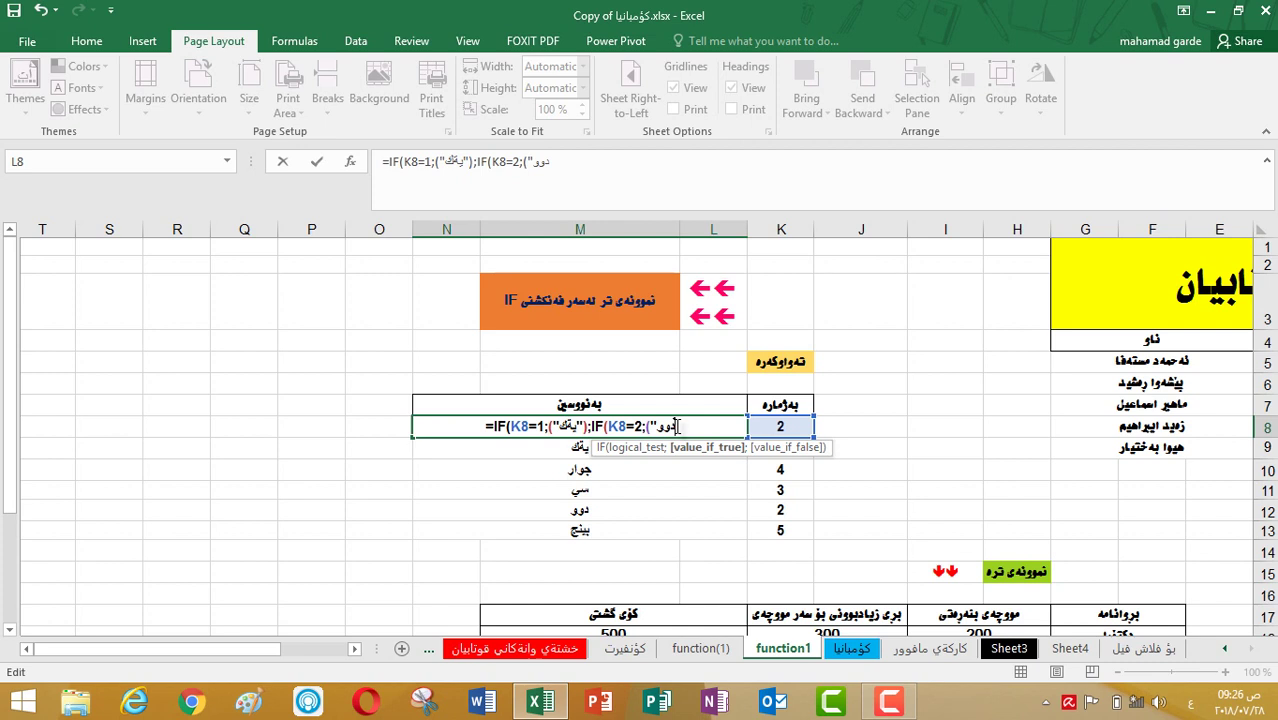
type("\")")
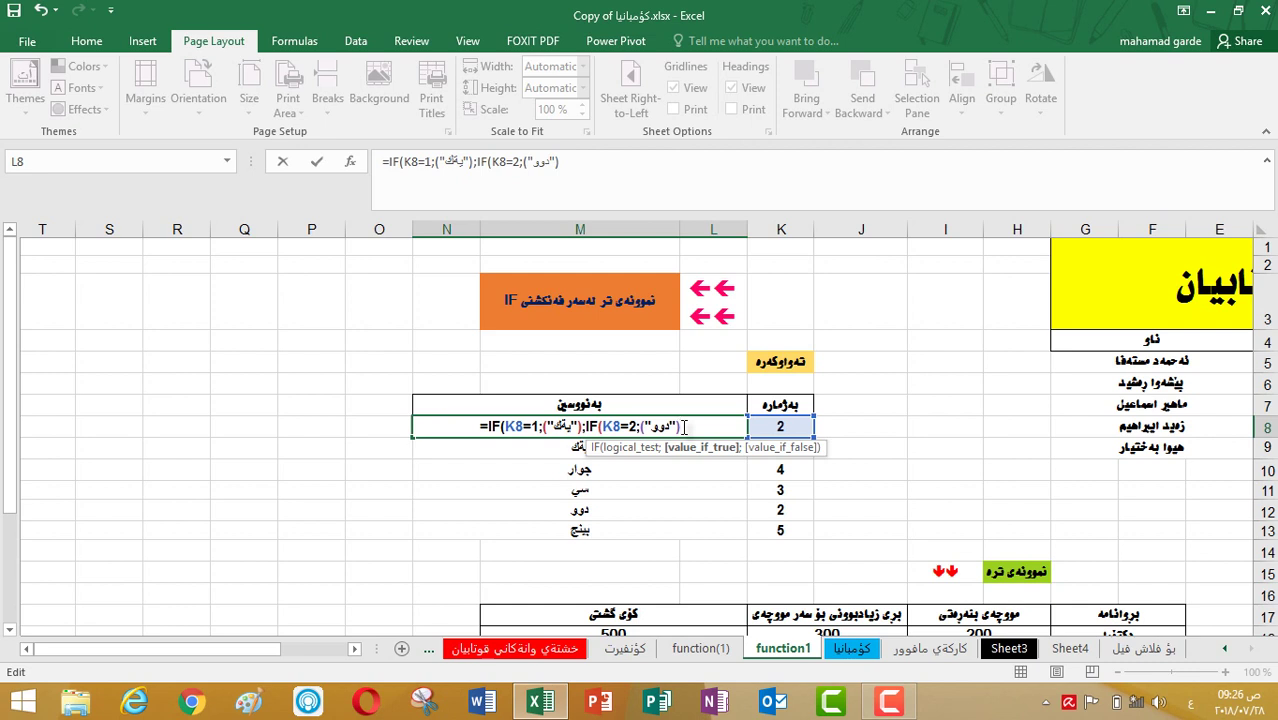
type(";")
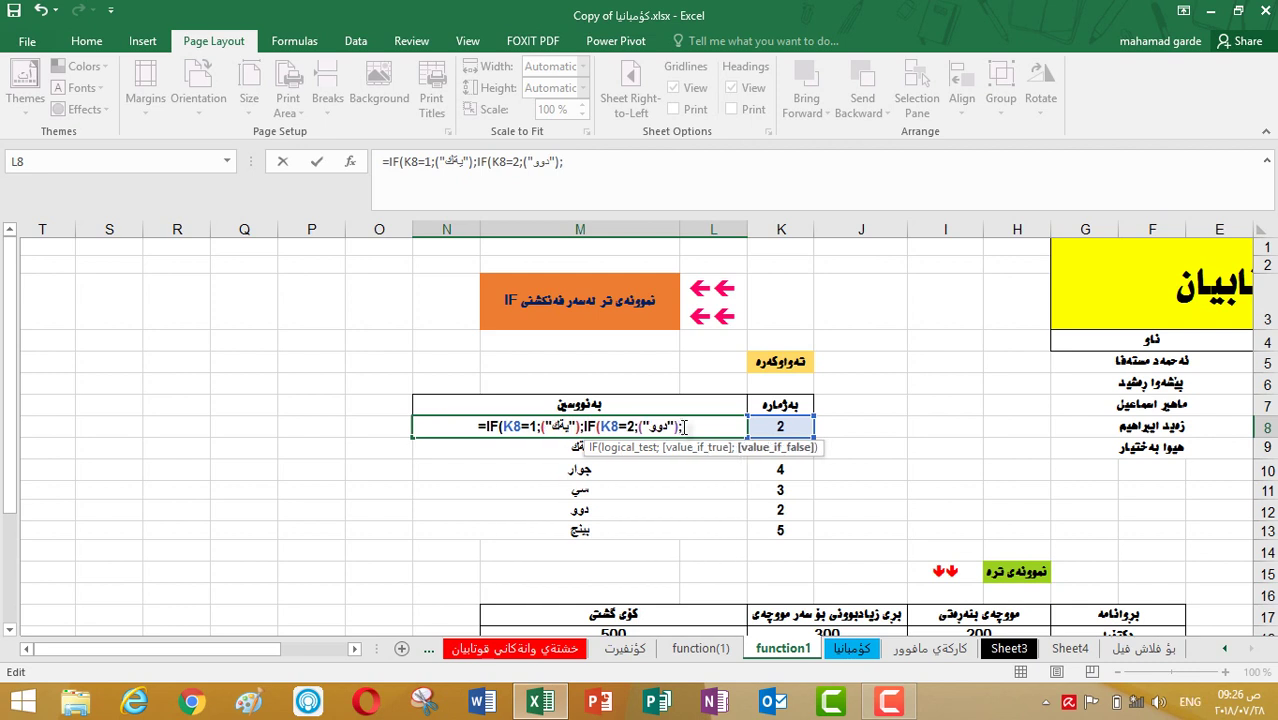
Nest a third IF with the logical test K8=3 and an opening parenthesis for its result.
type("IF(")
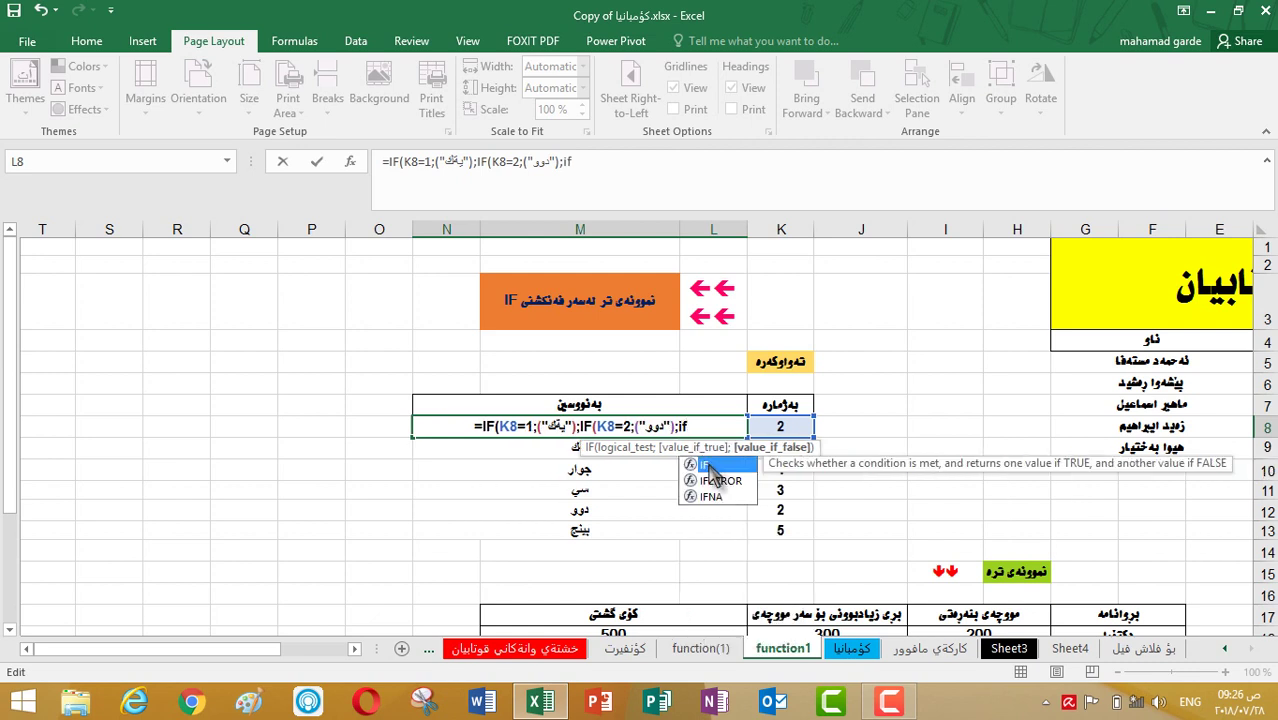
double_click(708, 466)
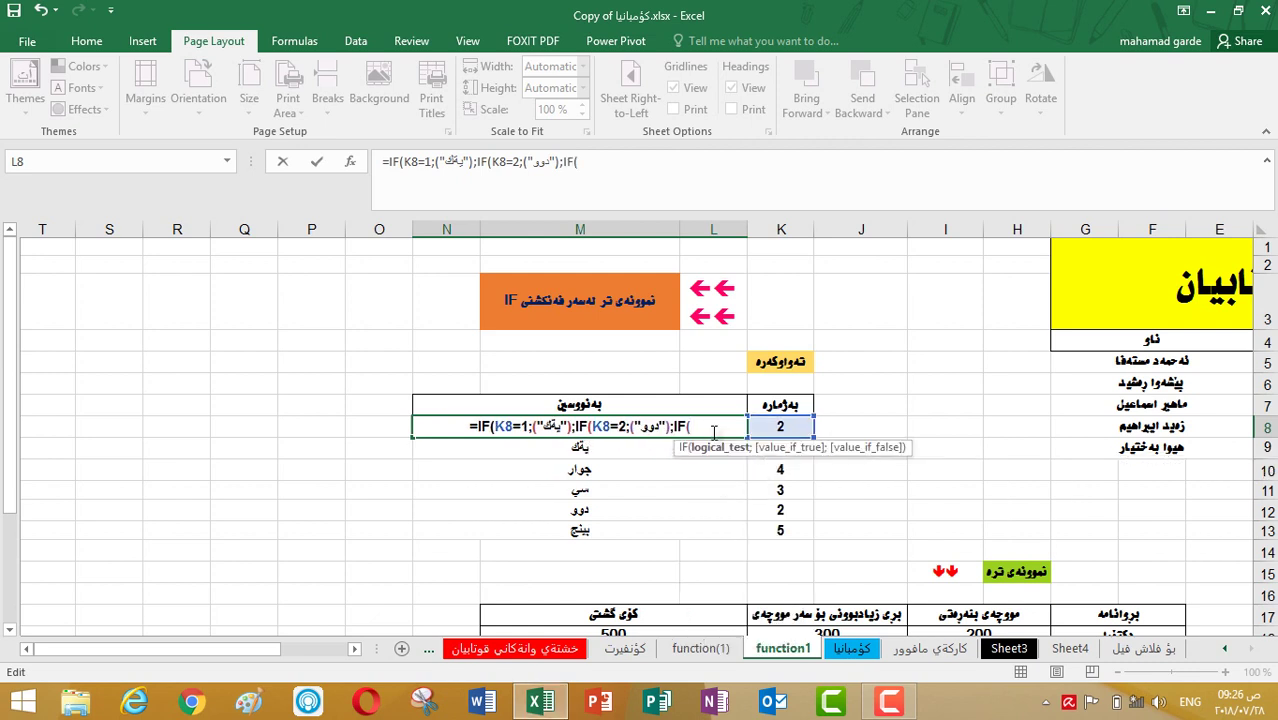
left_click(795, 428)
type("=3")
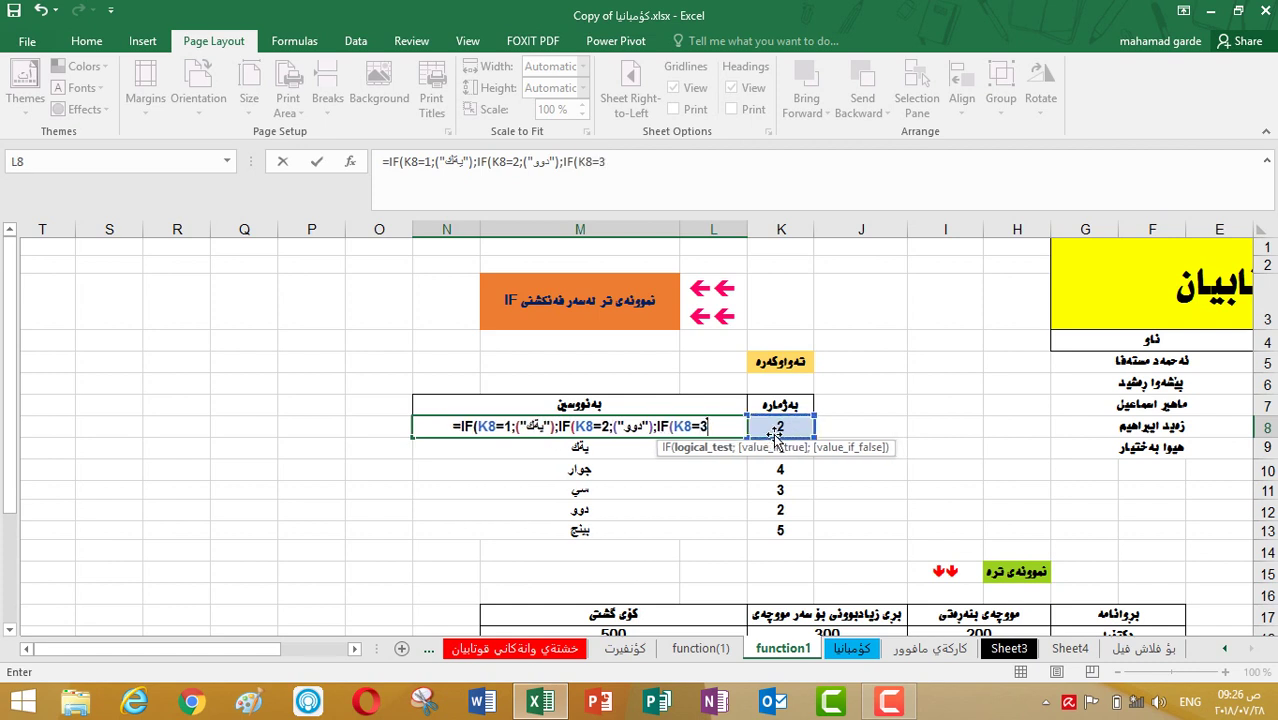
type(";")
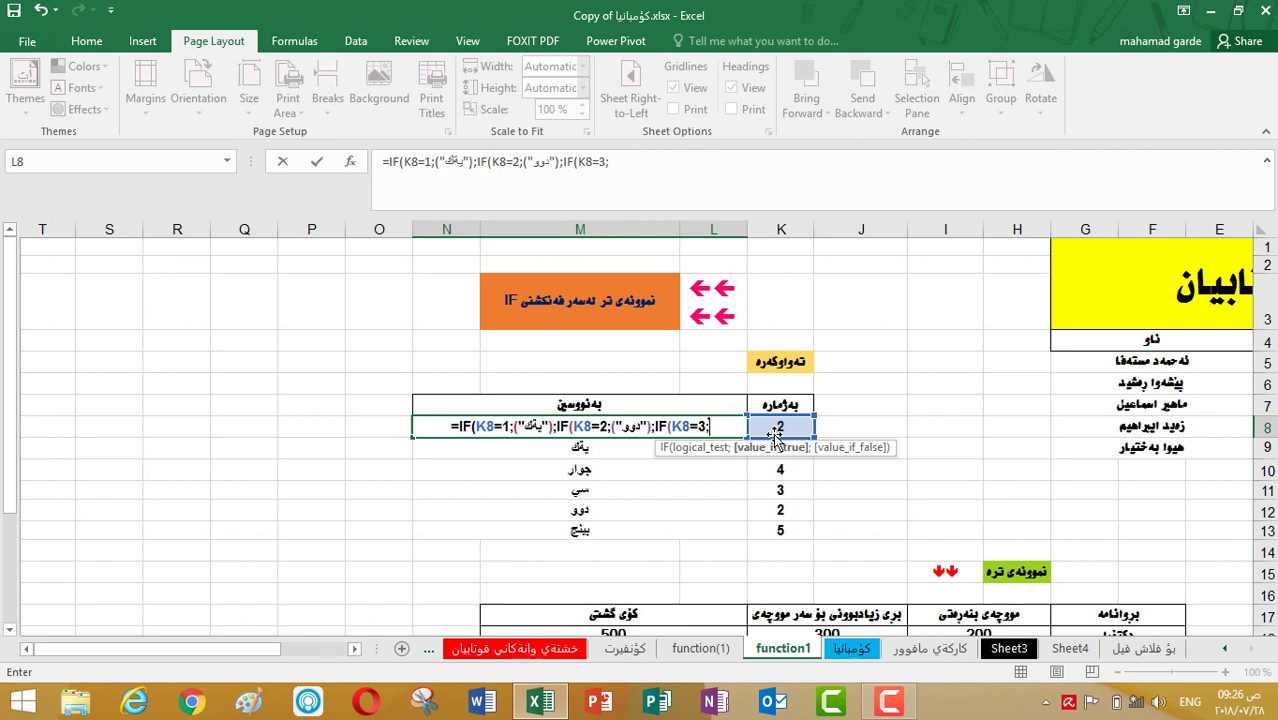
type("(")
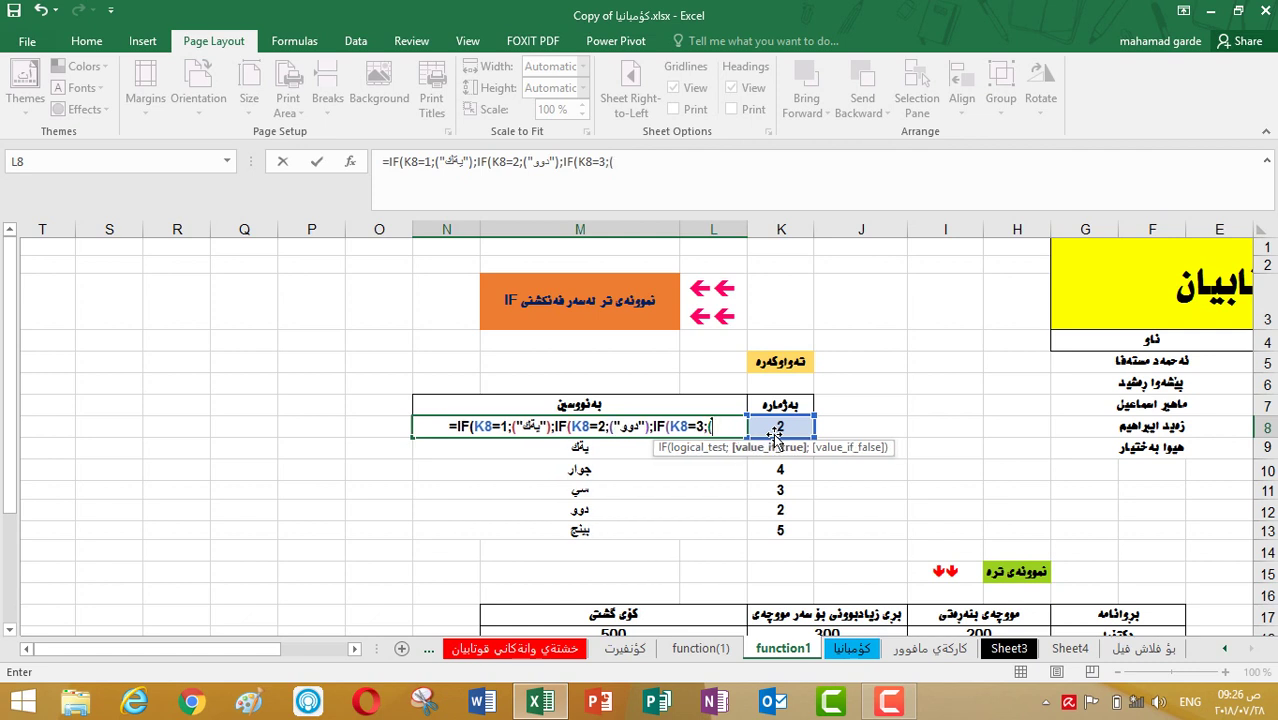
Enter "سي" in quotes as the third IF's value if true, close its parenthesis and add a semicolon.
type("\"")
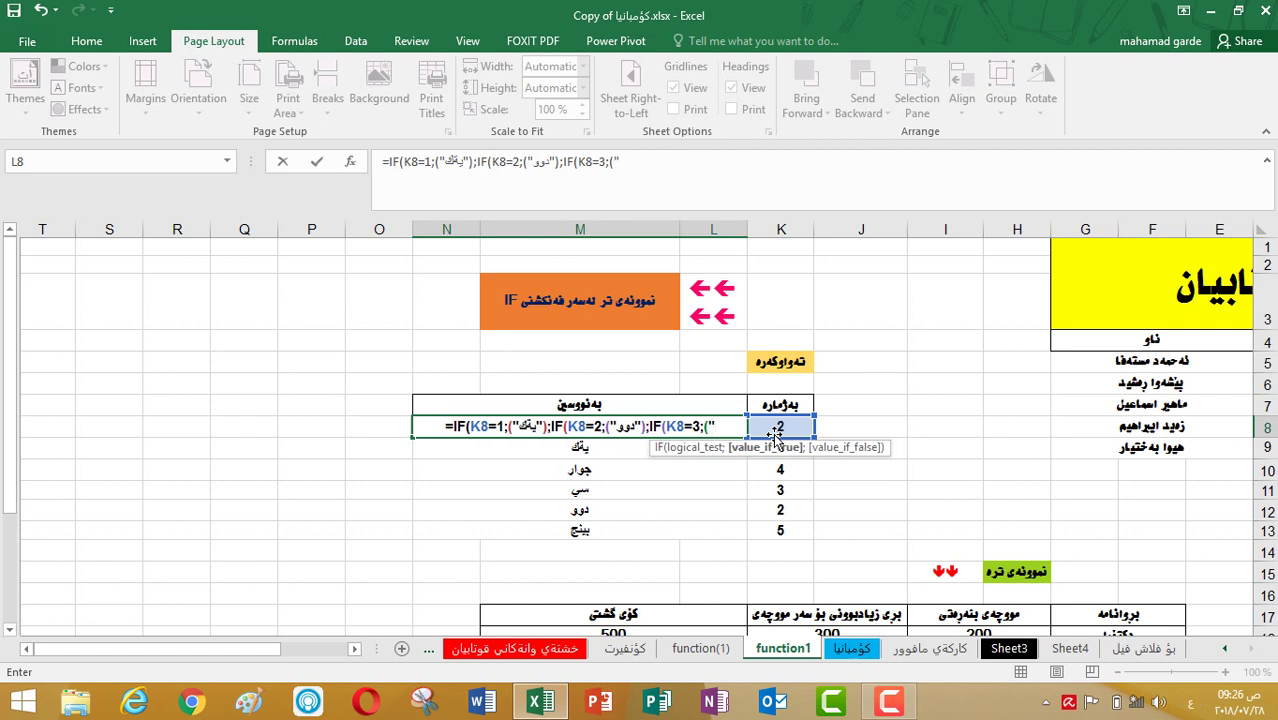
type("سي")
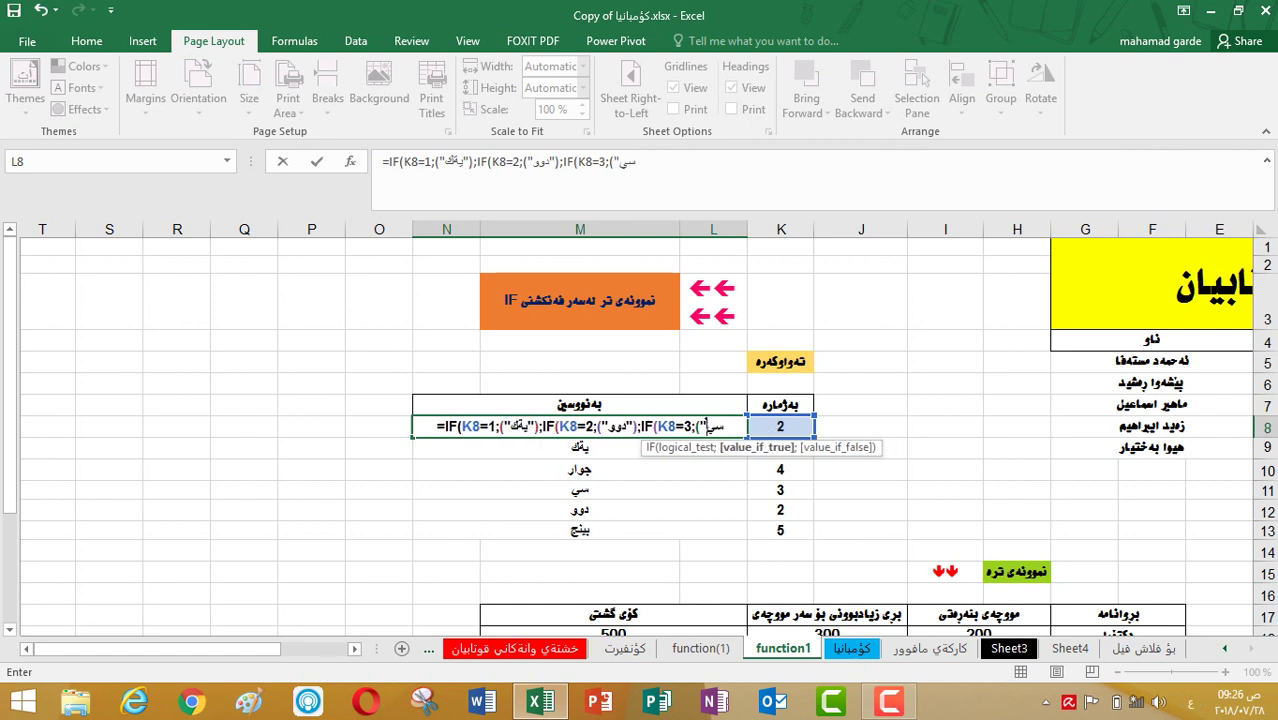
left_click(727, 427)
type("\"")
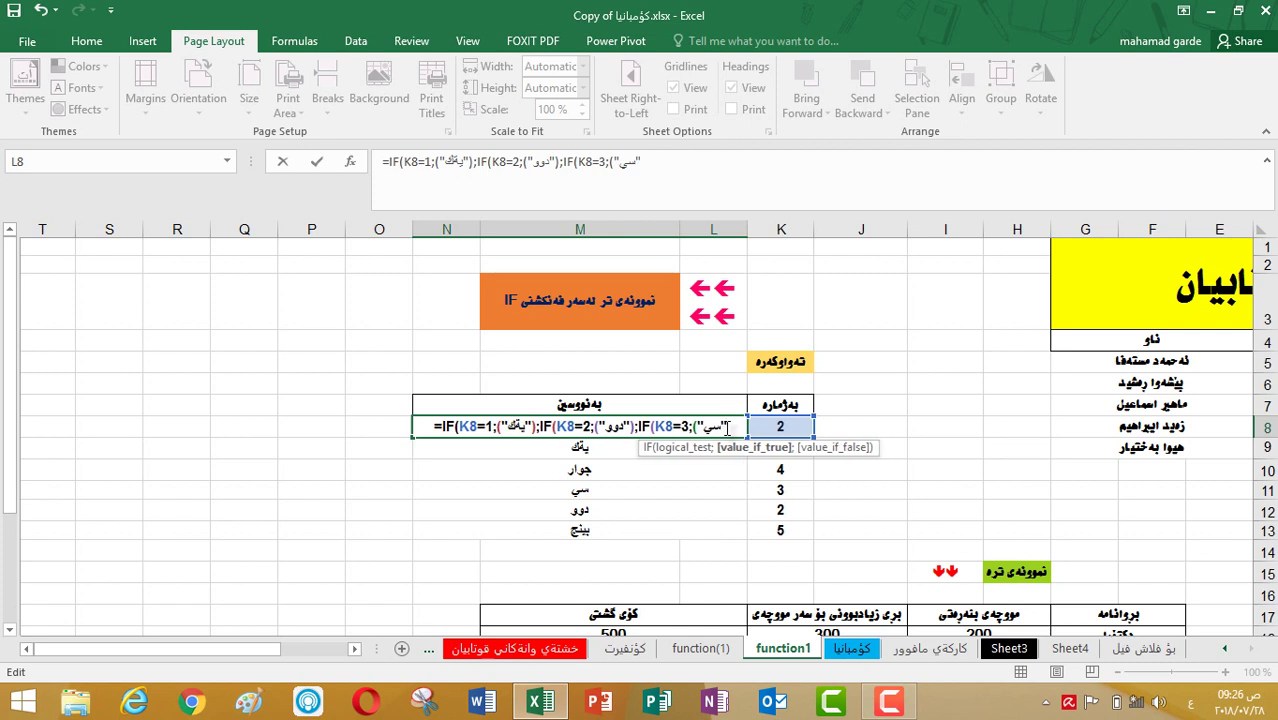
type(")")
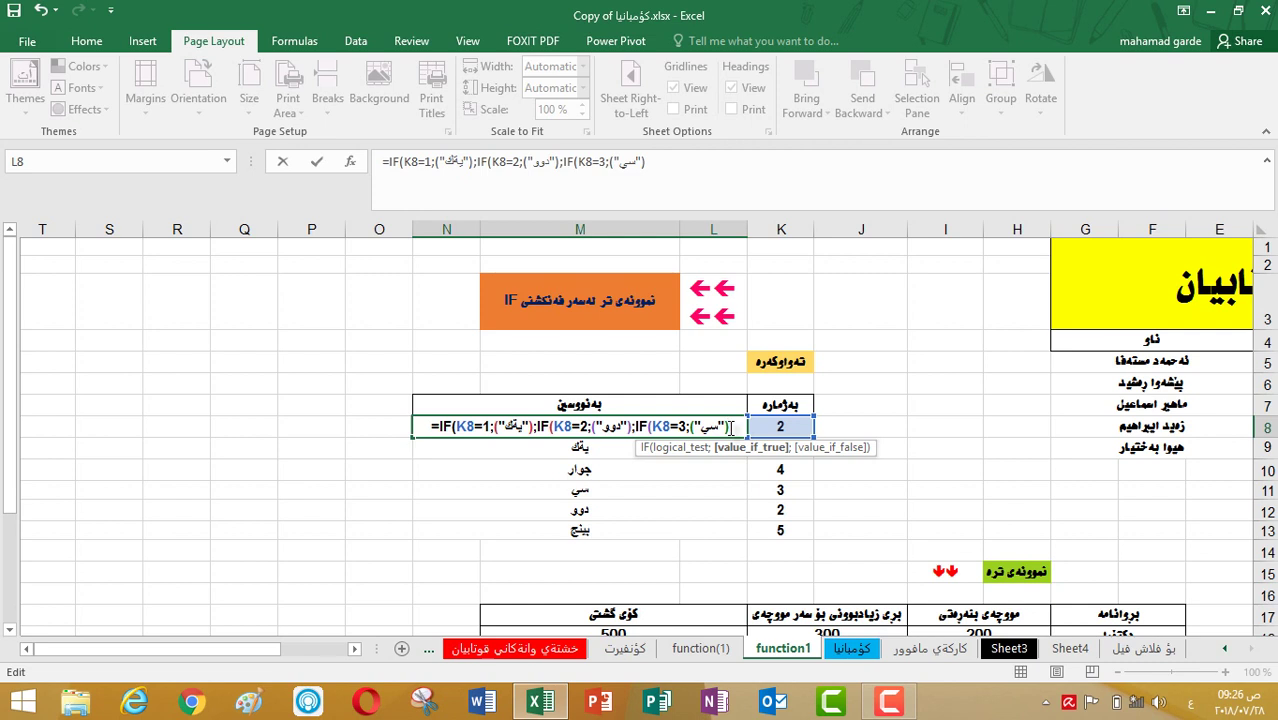
type(";")
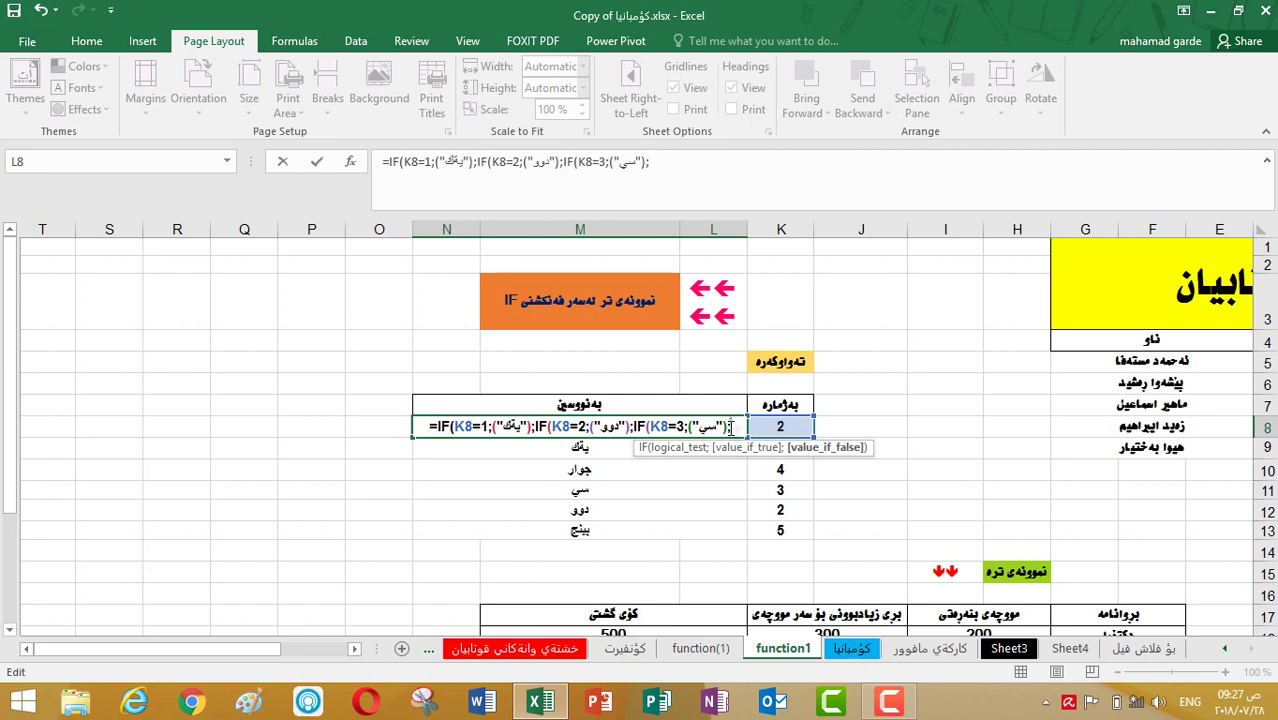
Nest a fourth IF with the logical test K8=4 and an opening parenthesis and quote for its result.
type("if")
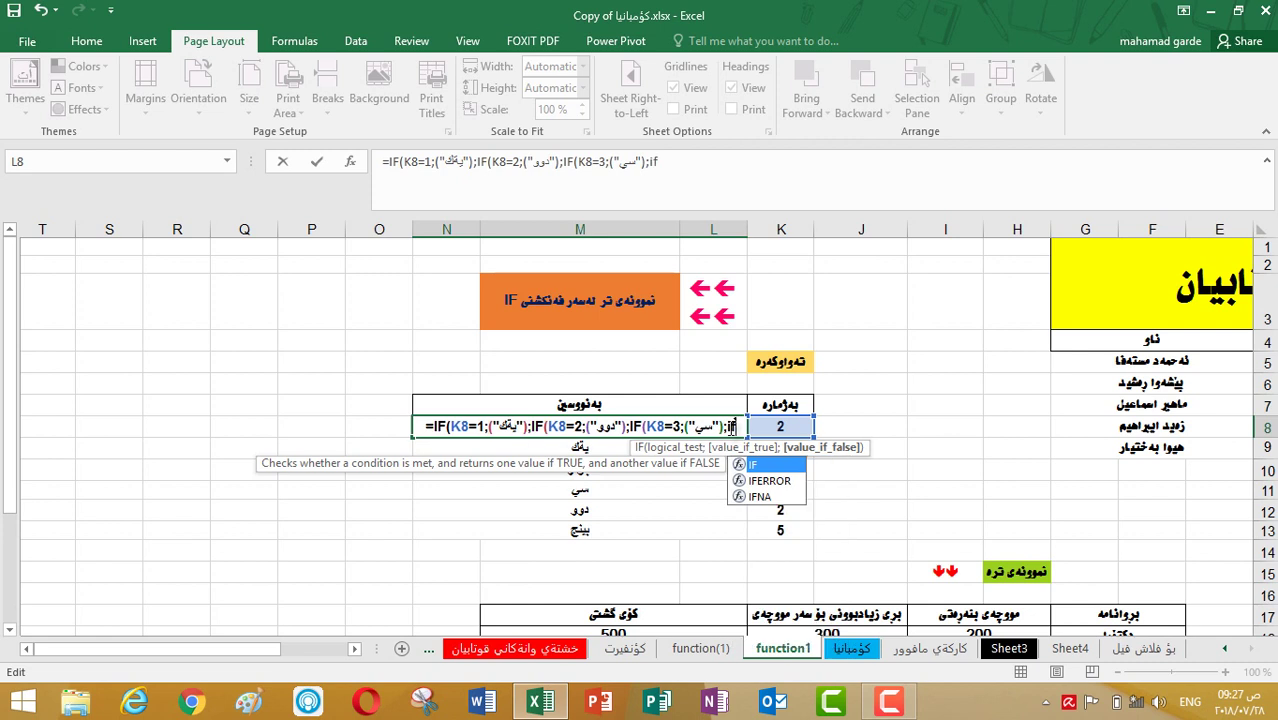
double_click(752, 464)
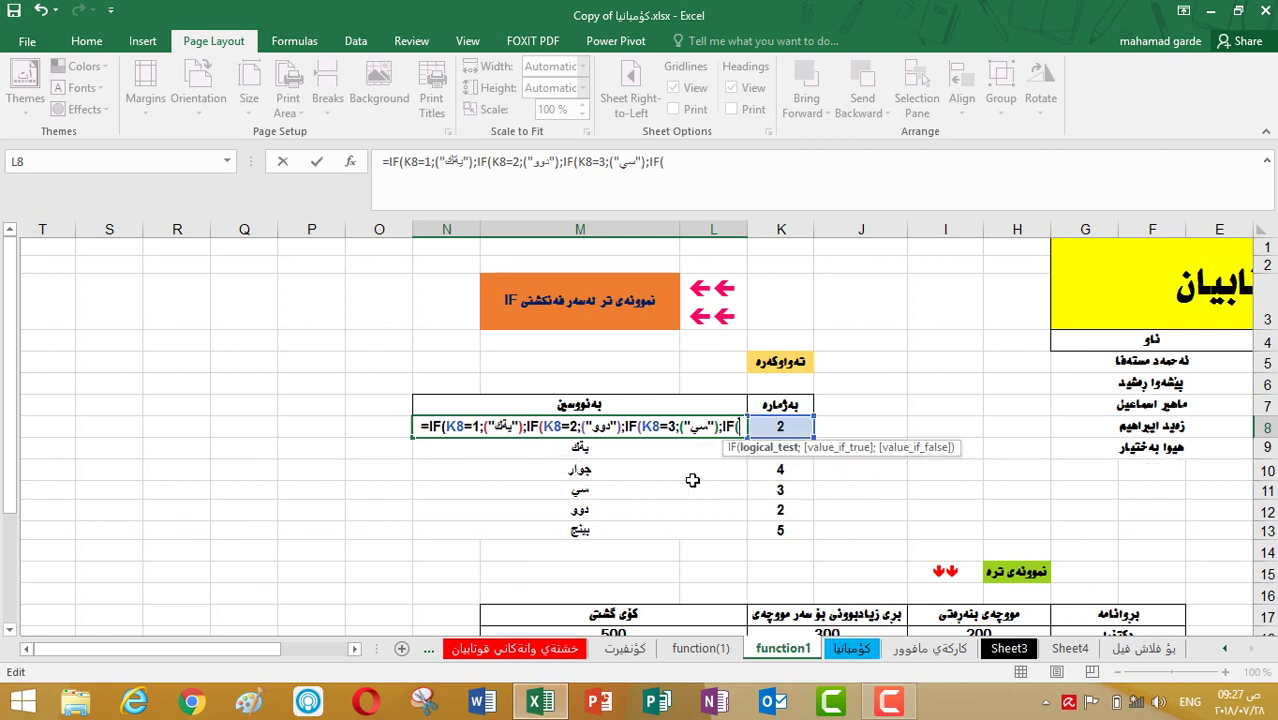
left_click(778, 426)
type("=")
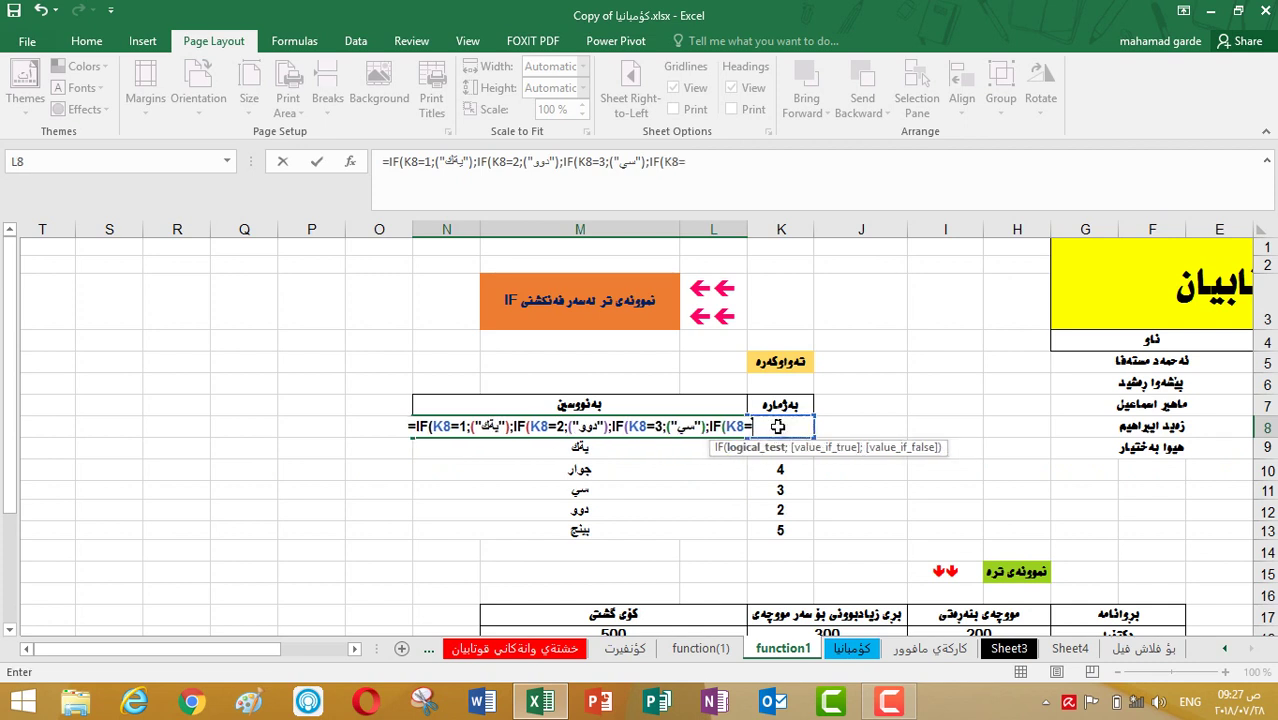
type("4")
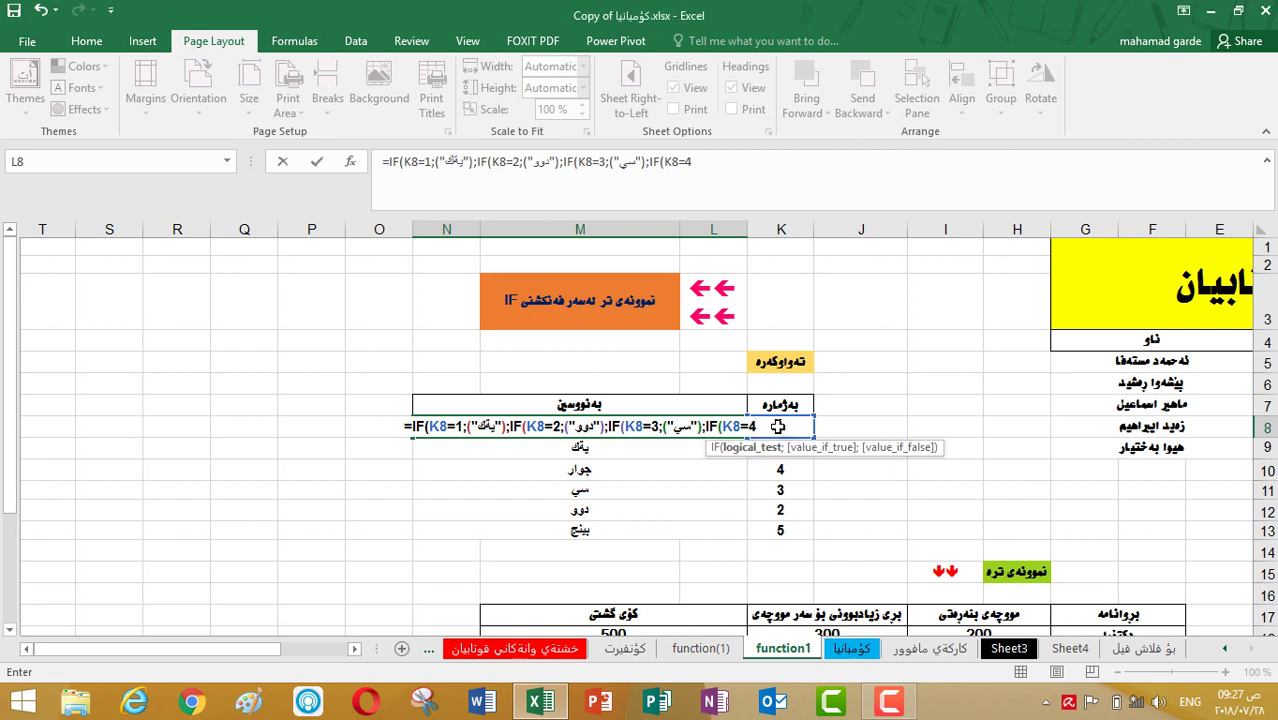
type(";(\"")
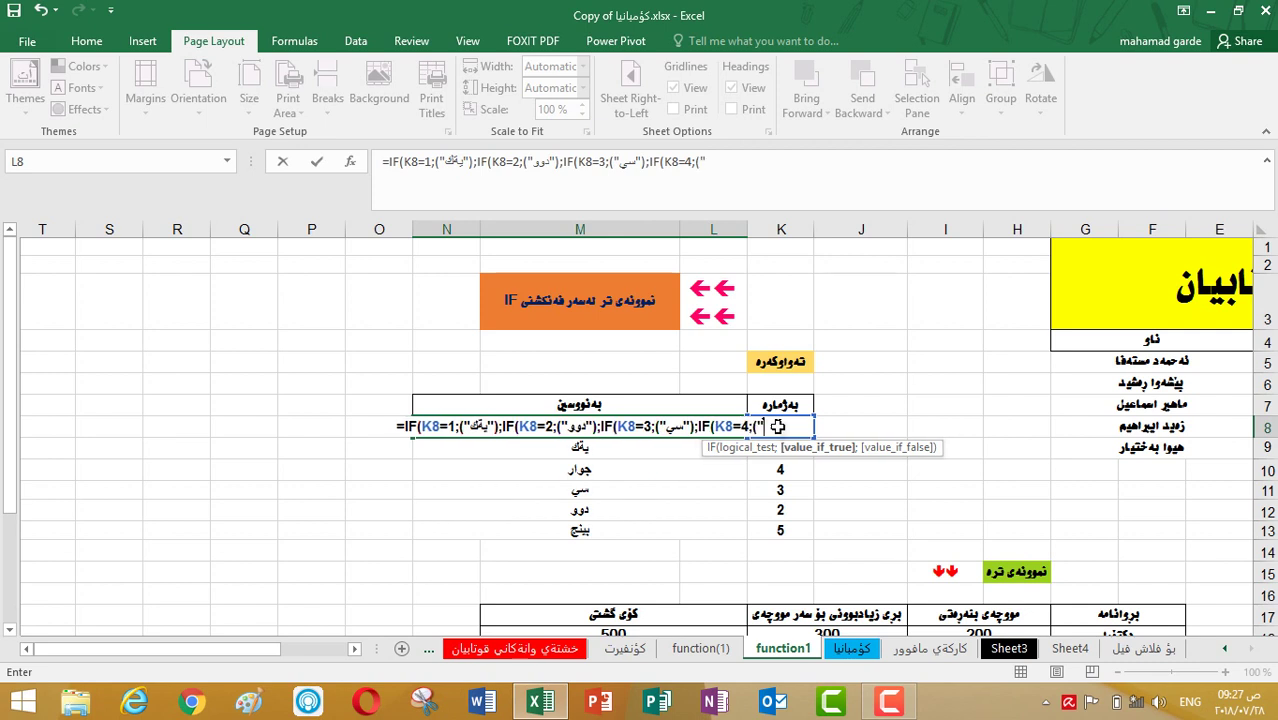
Enter "جوار" in quotes as the fourth IF's value if true, close its parenthesis and add a semicolon.
type("جوار")
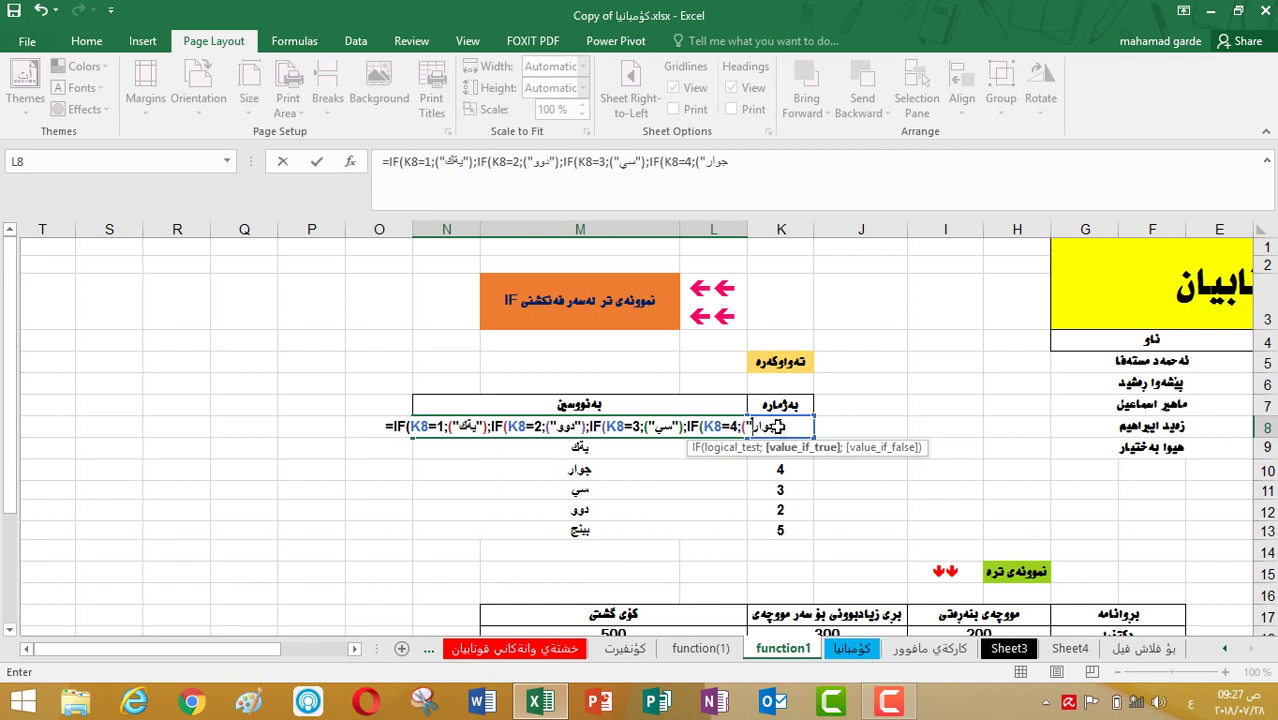
left_click(778, 427)
type("\"")
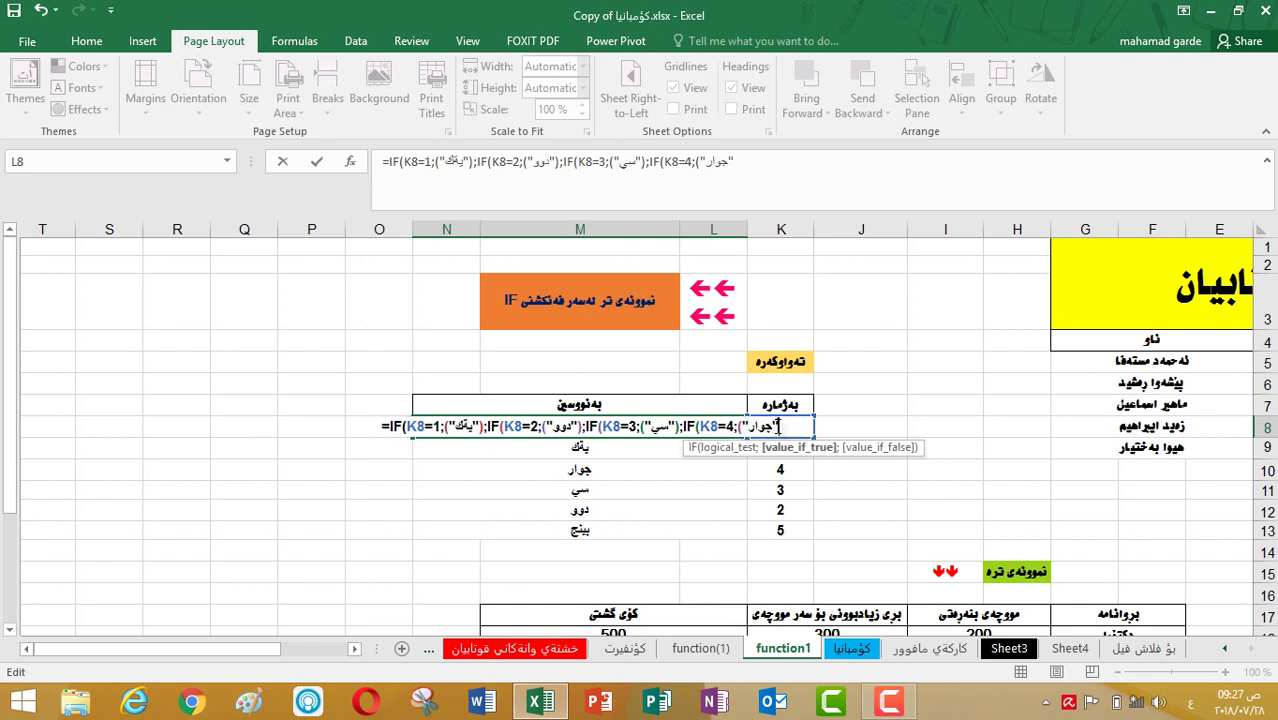
type(")")
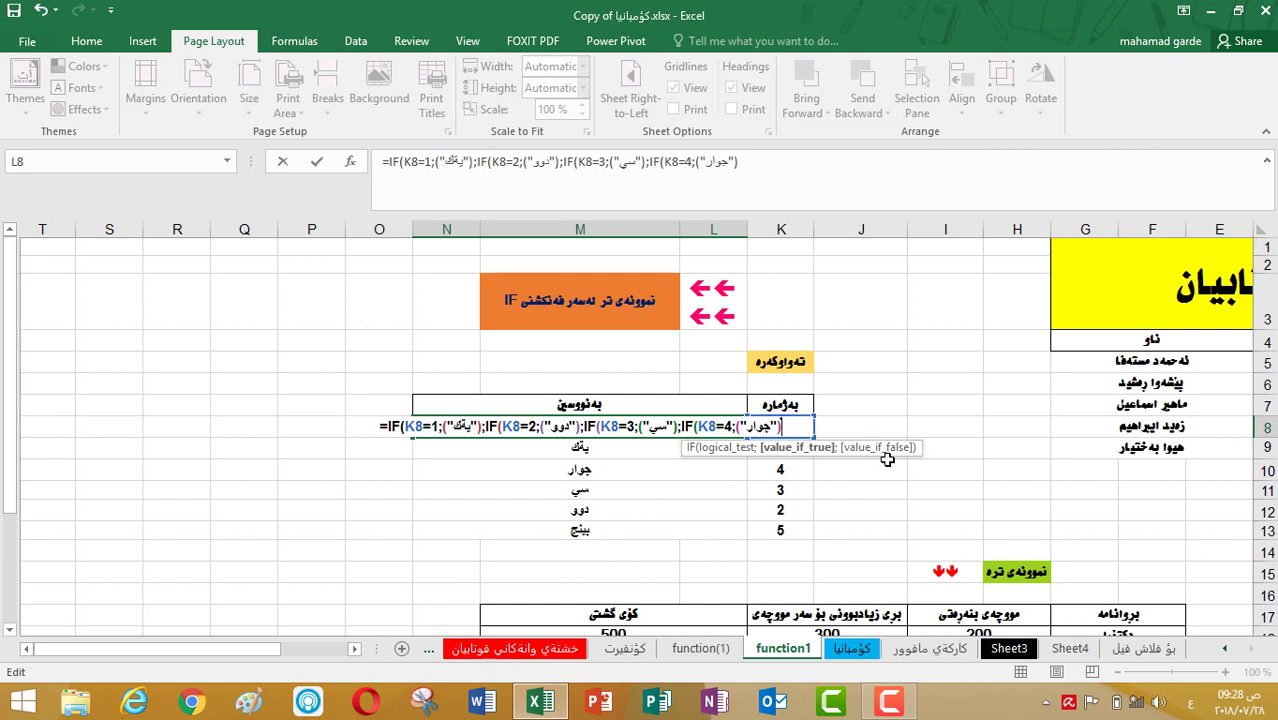
type("ك")
key("BackSpace")
key("alt+shift")
type(";")
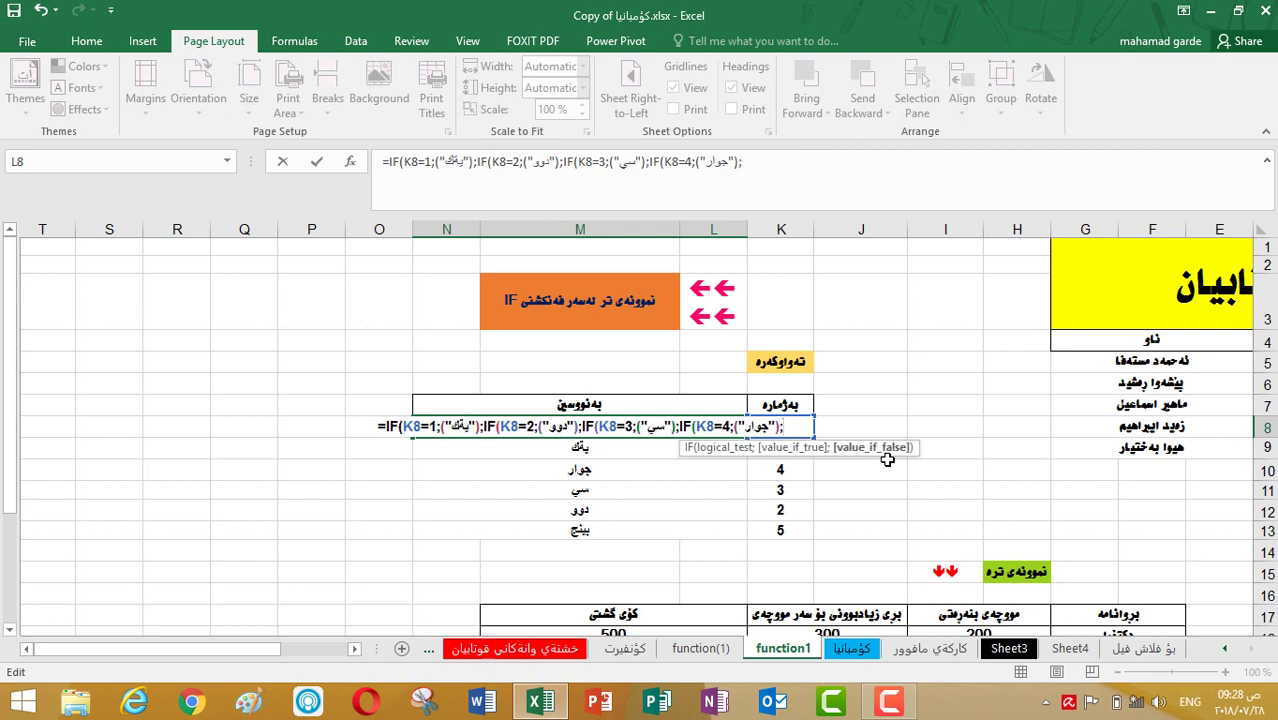
Enter ("بينج") as the final value if false and commit the formula, accepting the proposed parenthesis correction.
type("(\"")
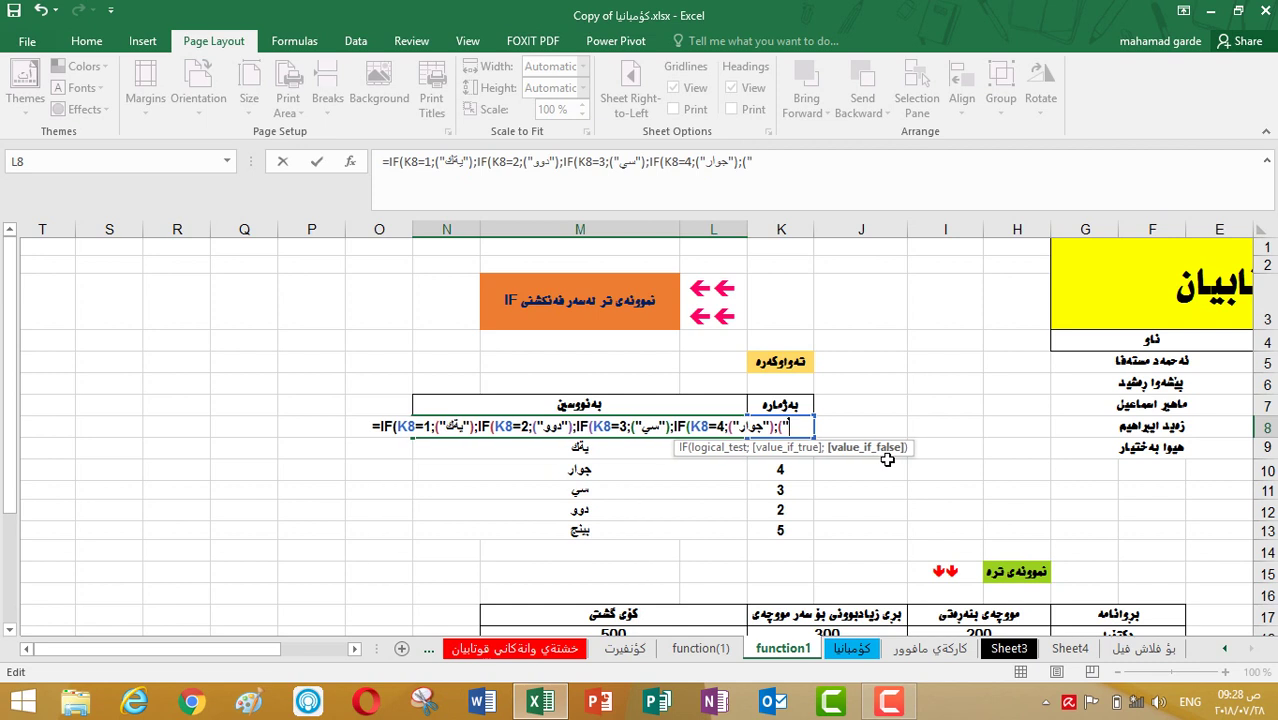
key("alt+shift")
type("بينج")
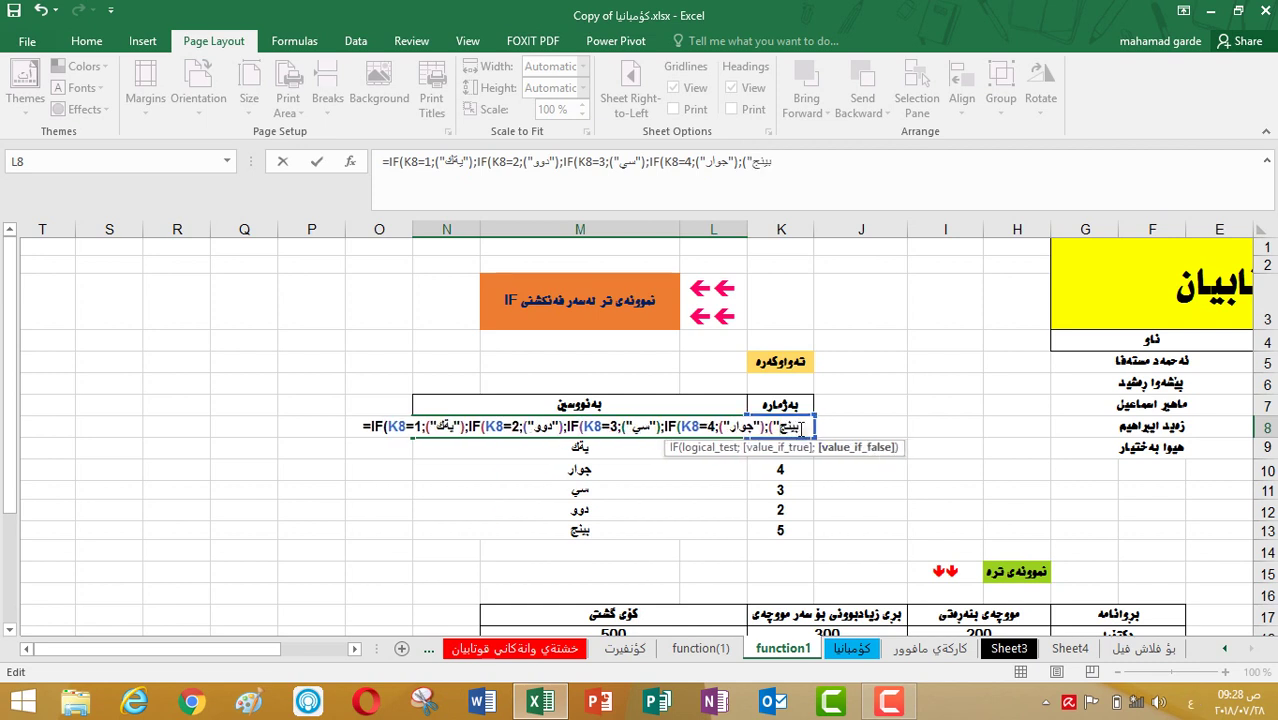
type("\"")
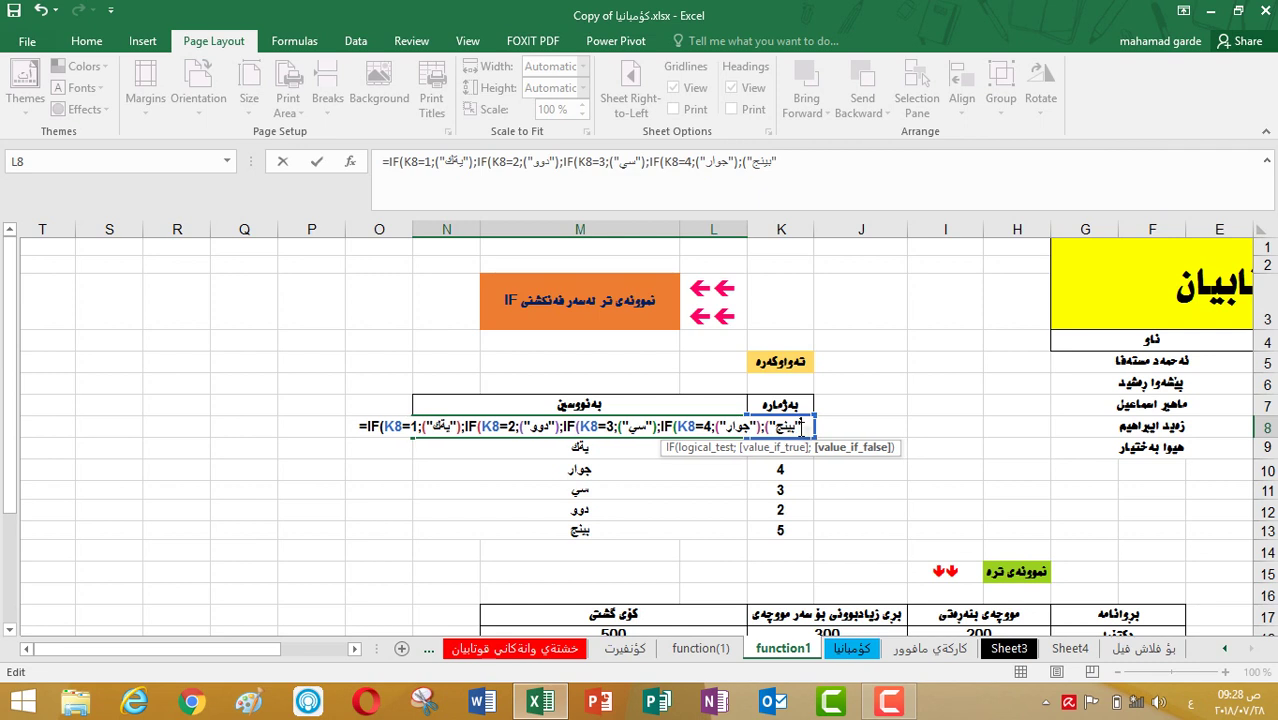
type(")")
type(")")
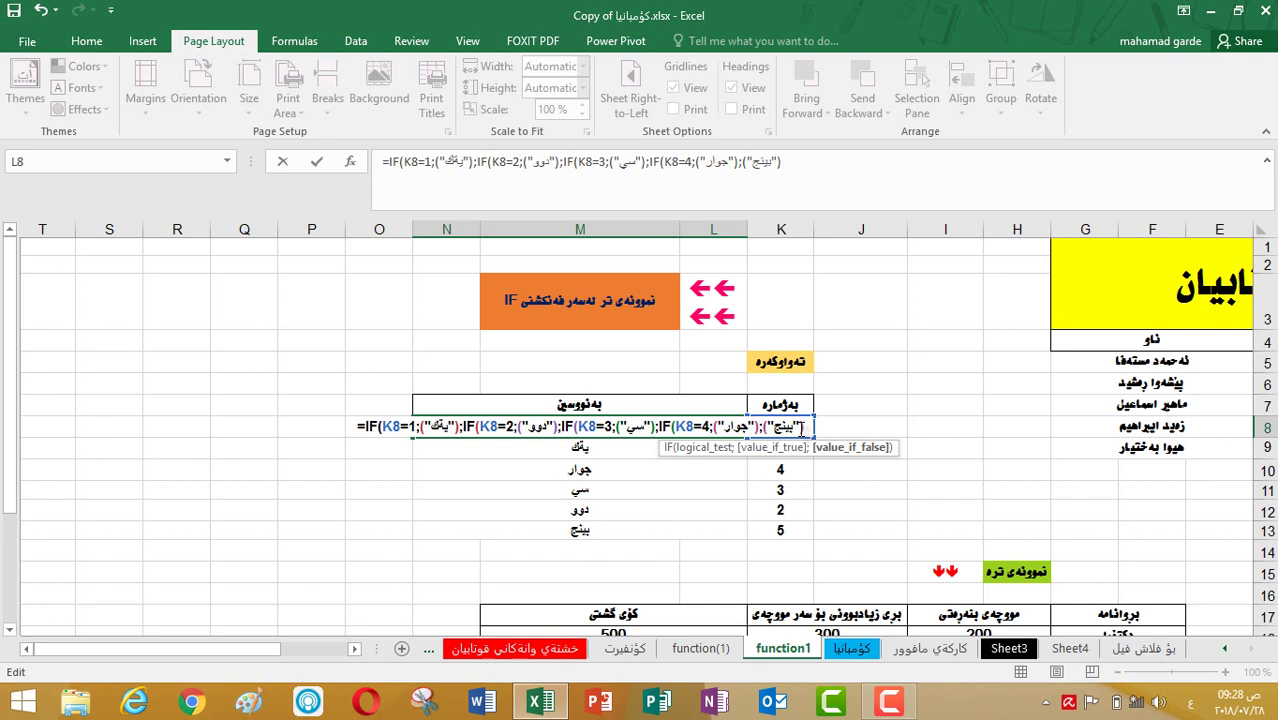
key("Return")
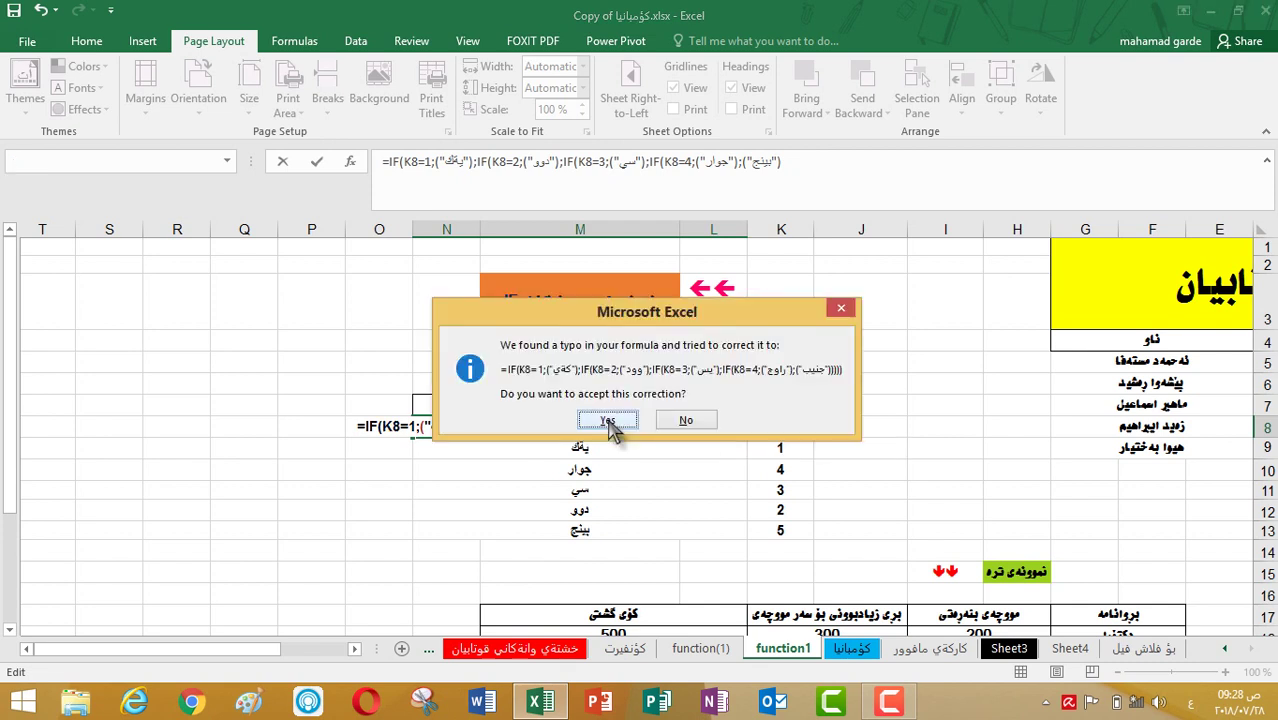
left_click(608, 421)
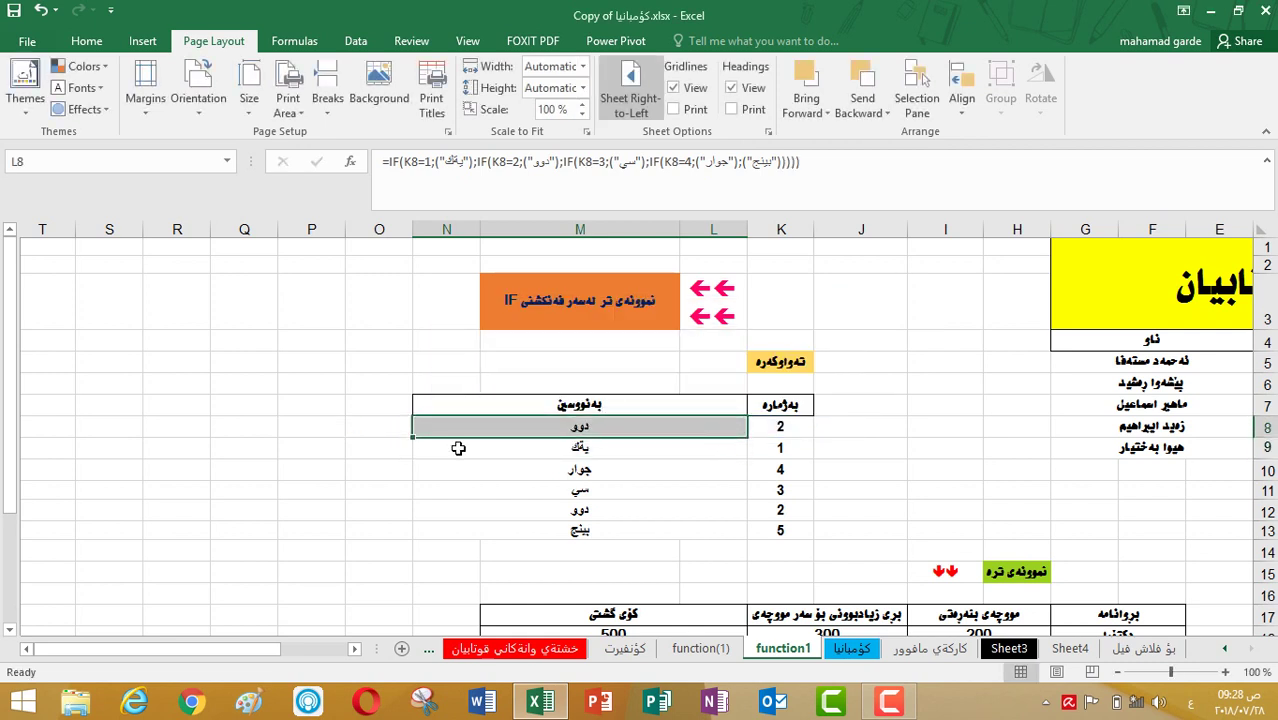
Fill the L8 formula down through row 13 and review the formulas in L9 and L8.
left_click_drag(410, 437, 422, 537)
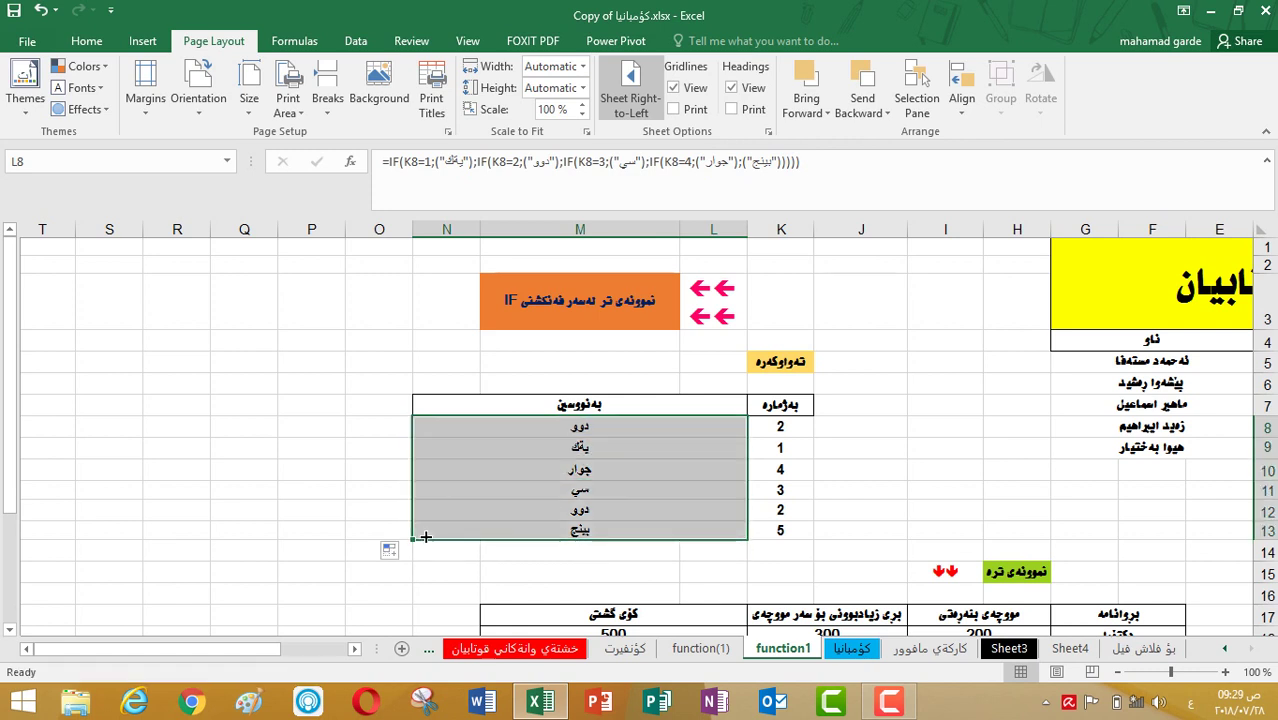
left_click(602, 448)
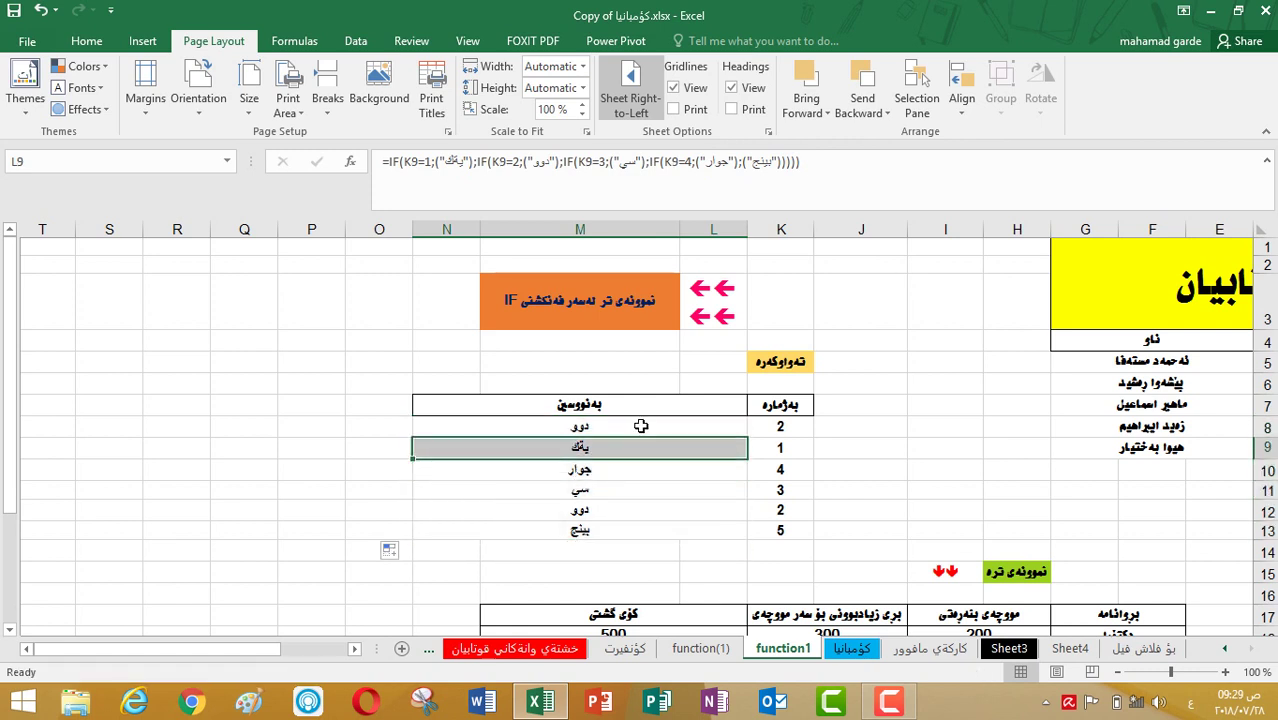
left_click(642, 427)
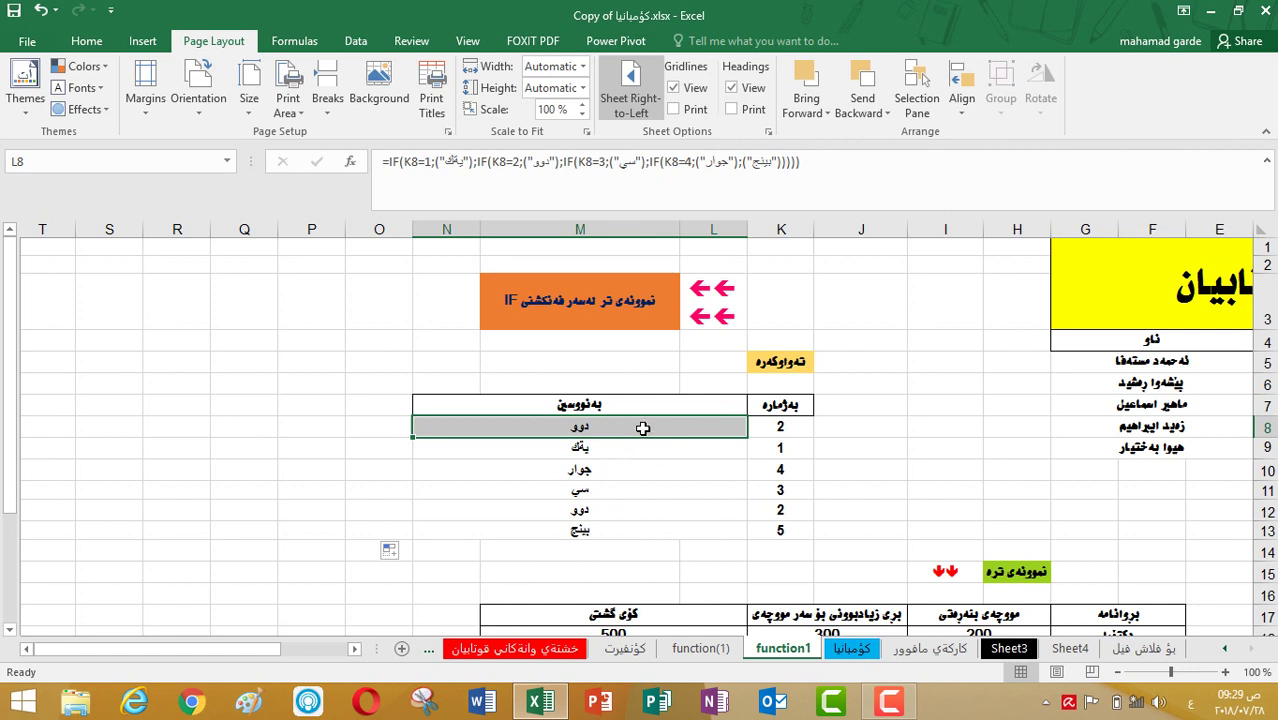
double_click(642, 427)
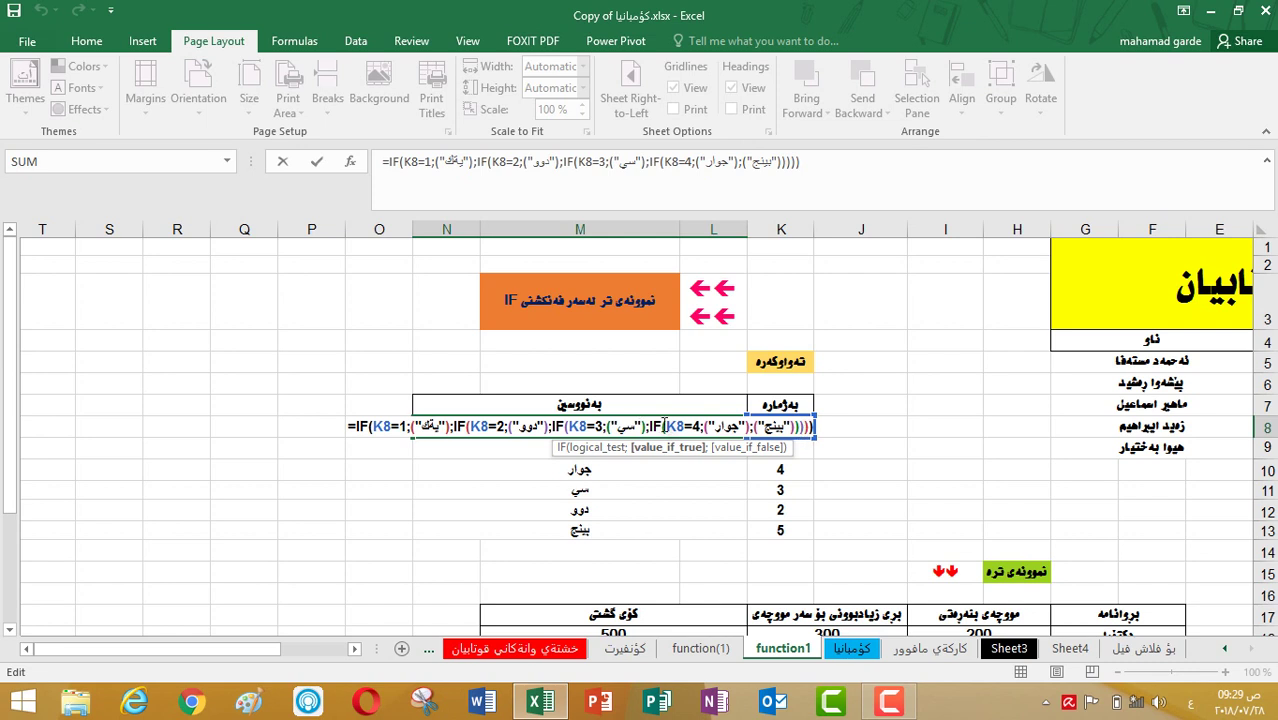
key("Return")
left_click(736, 424)
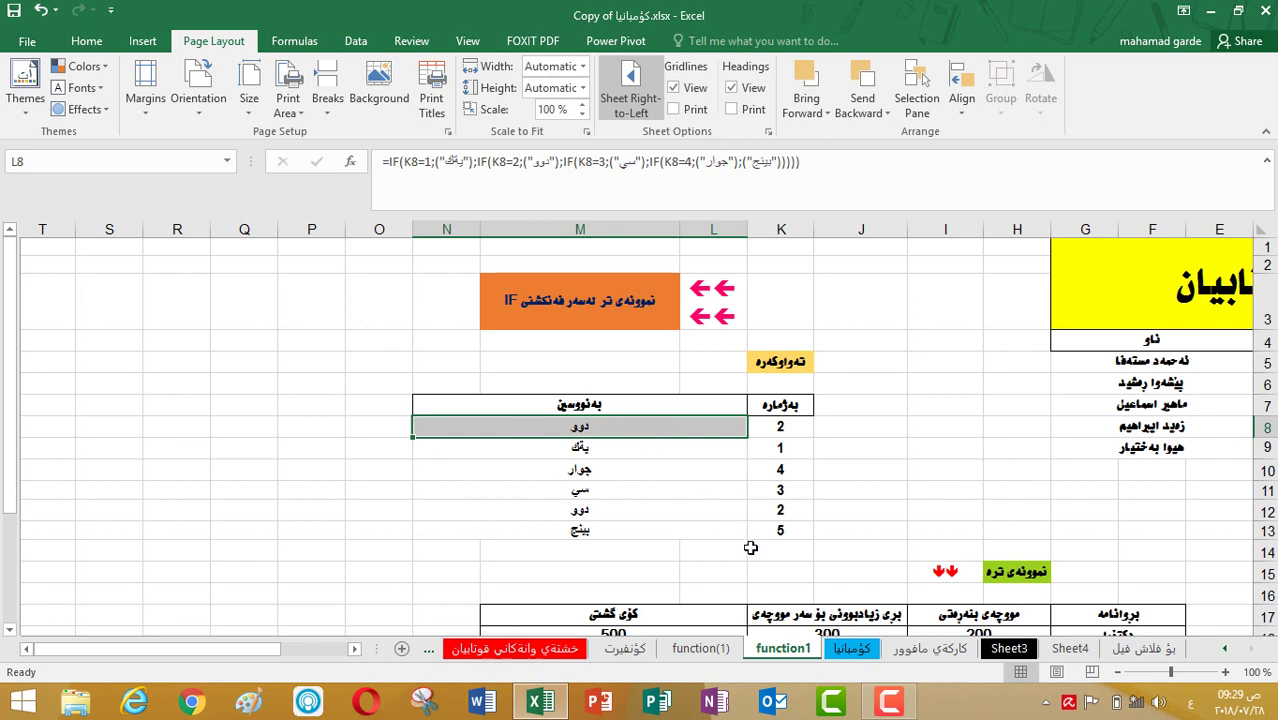
Copy the merged cell formatting of L13 onto L14 with Format Painter.
left_click(764, 549)
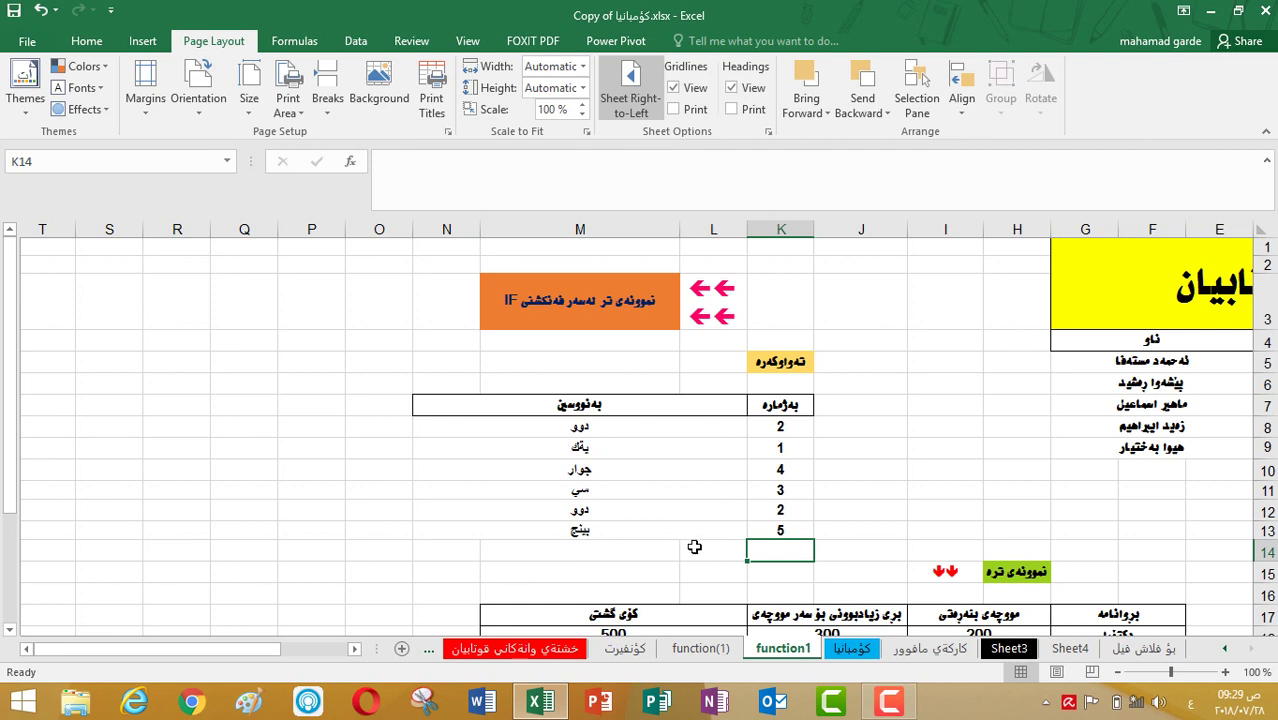
left_click(711, 553)
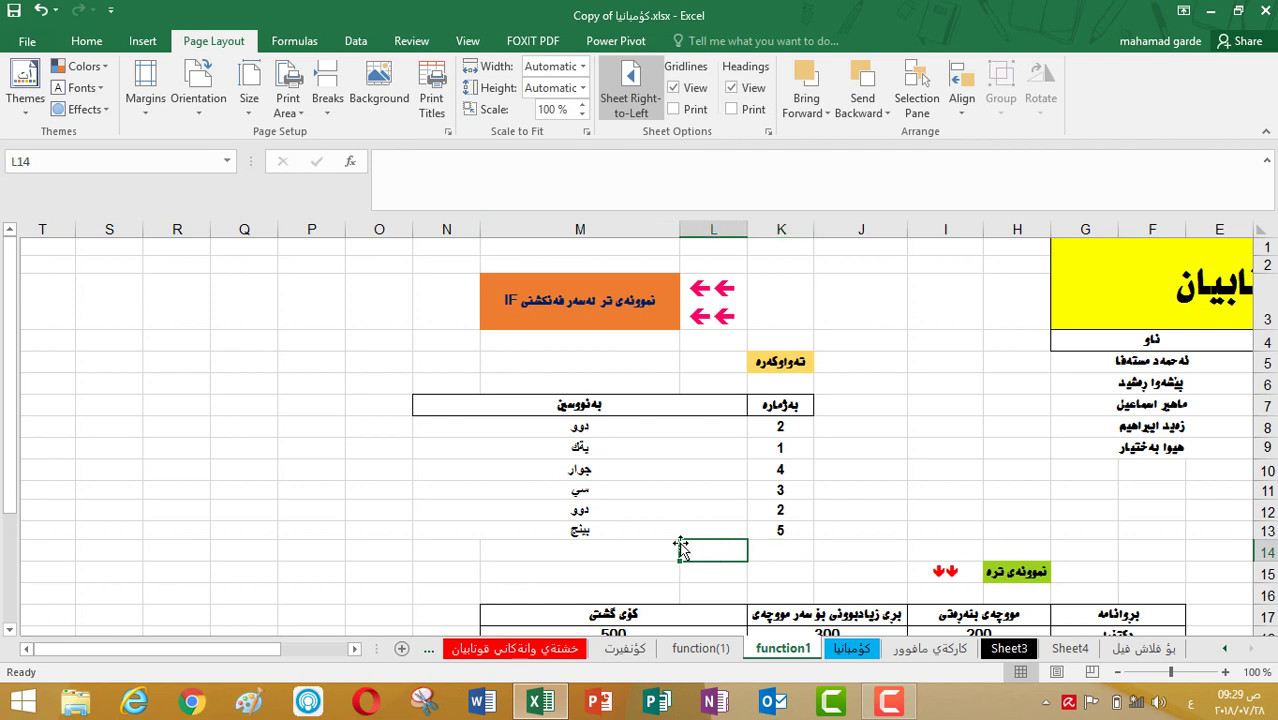
left_click(680, 531)
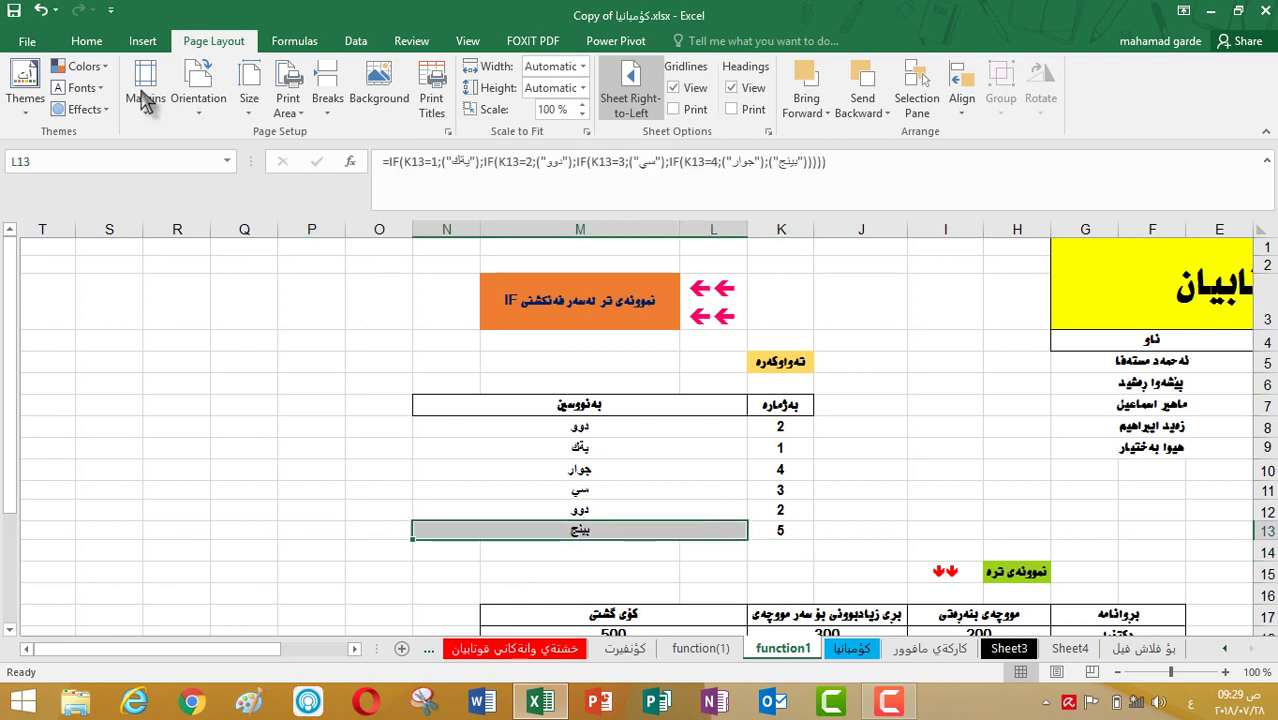
left_click(72, 41)
left_click(95, 108)
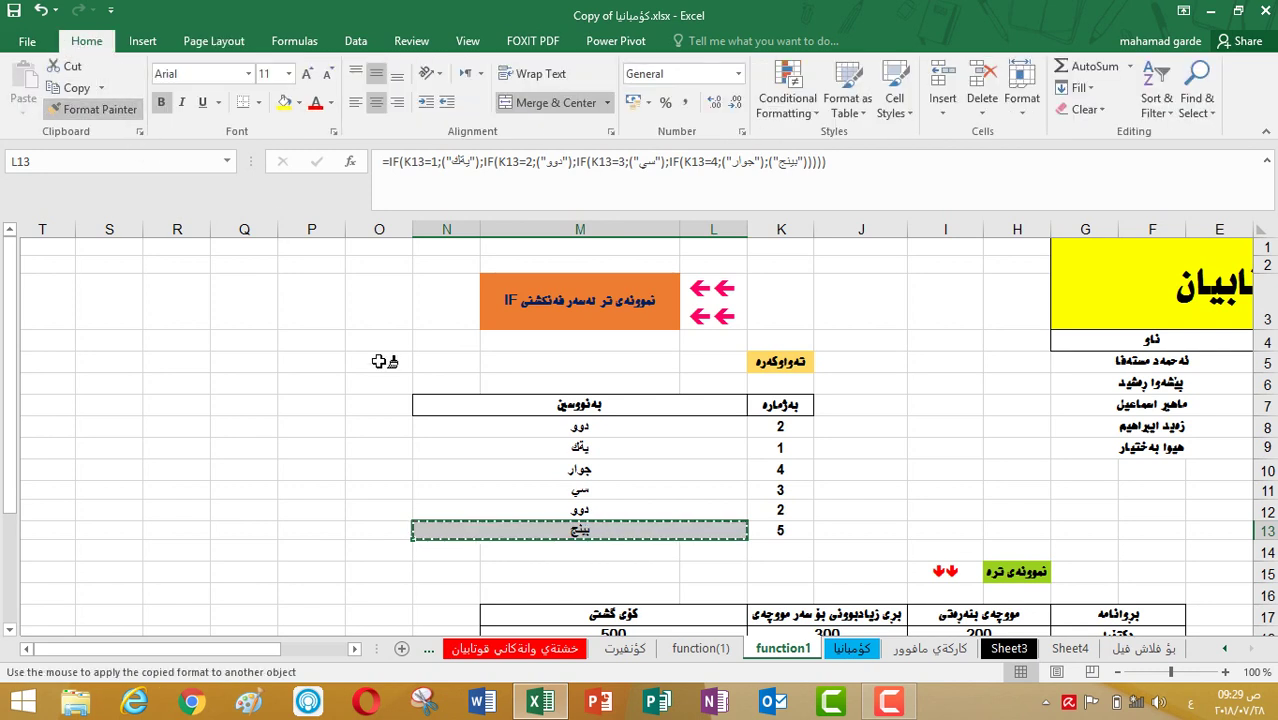
left_click(724, 553)
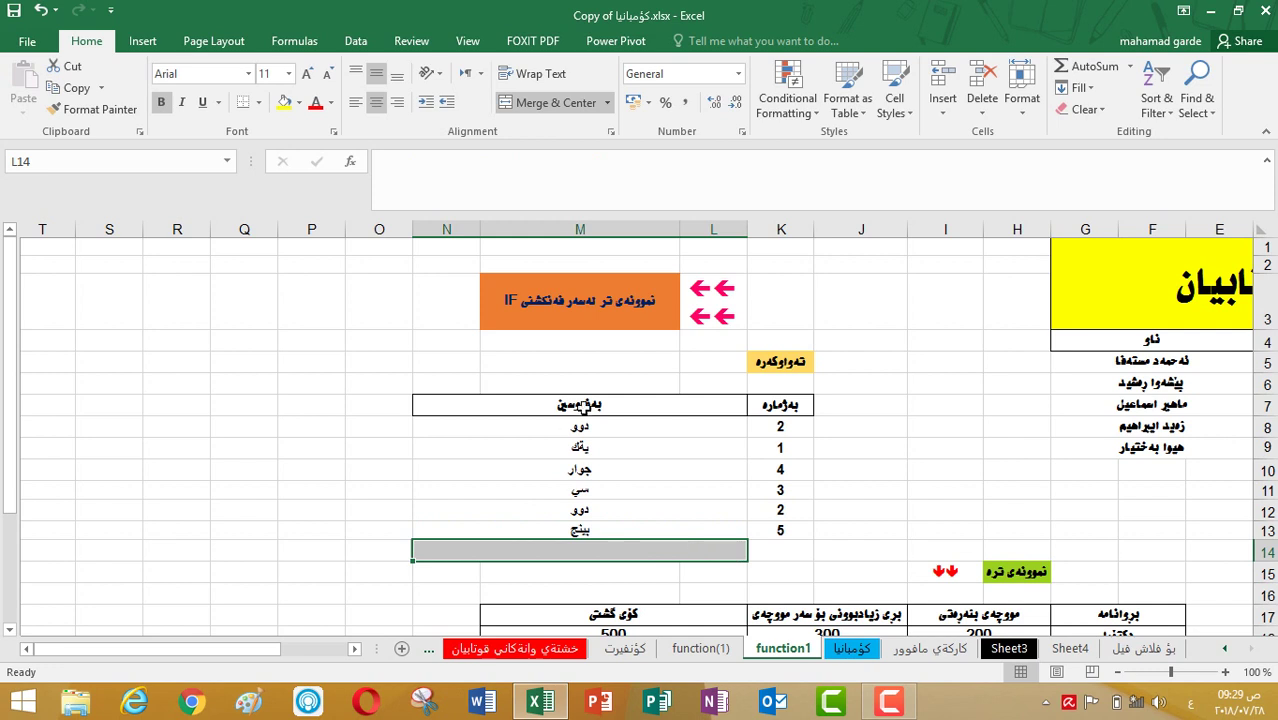
Enter 6 in K14 and inspect the formula in L14.
left_click(782, 550)
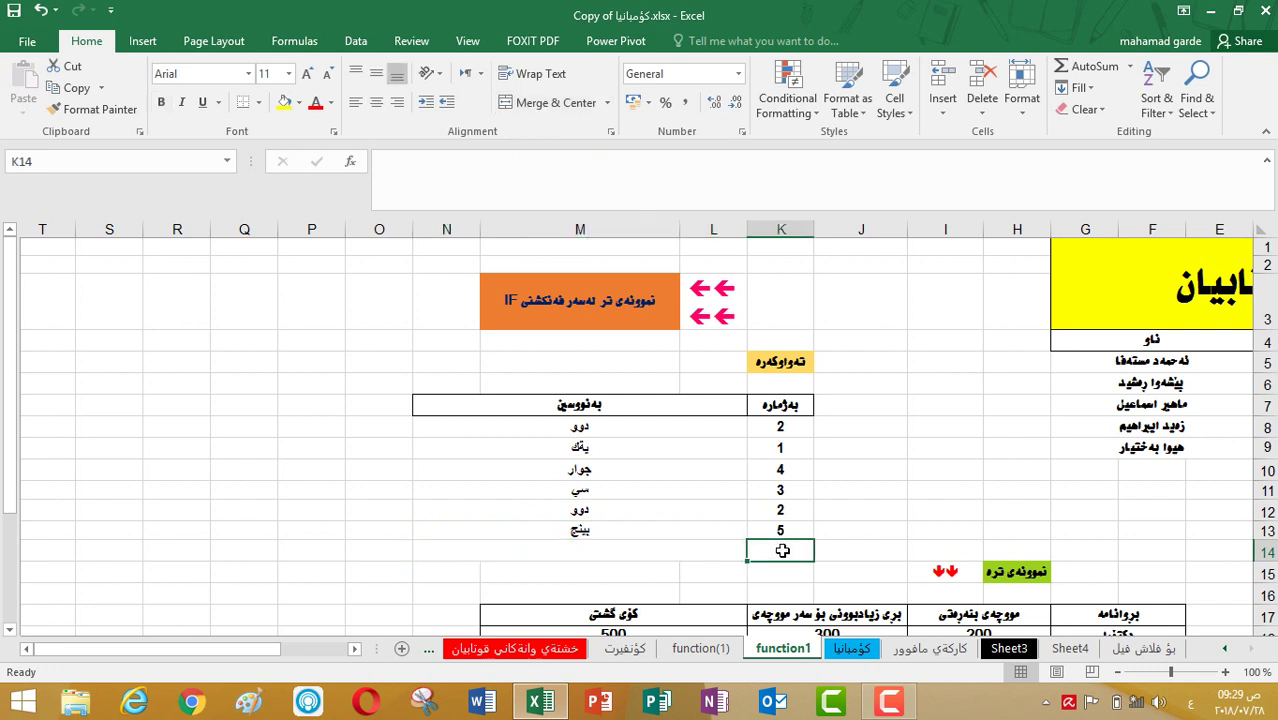
type("6")
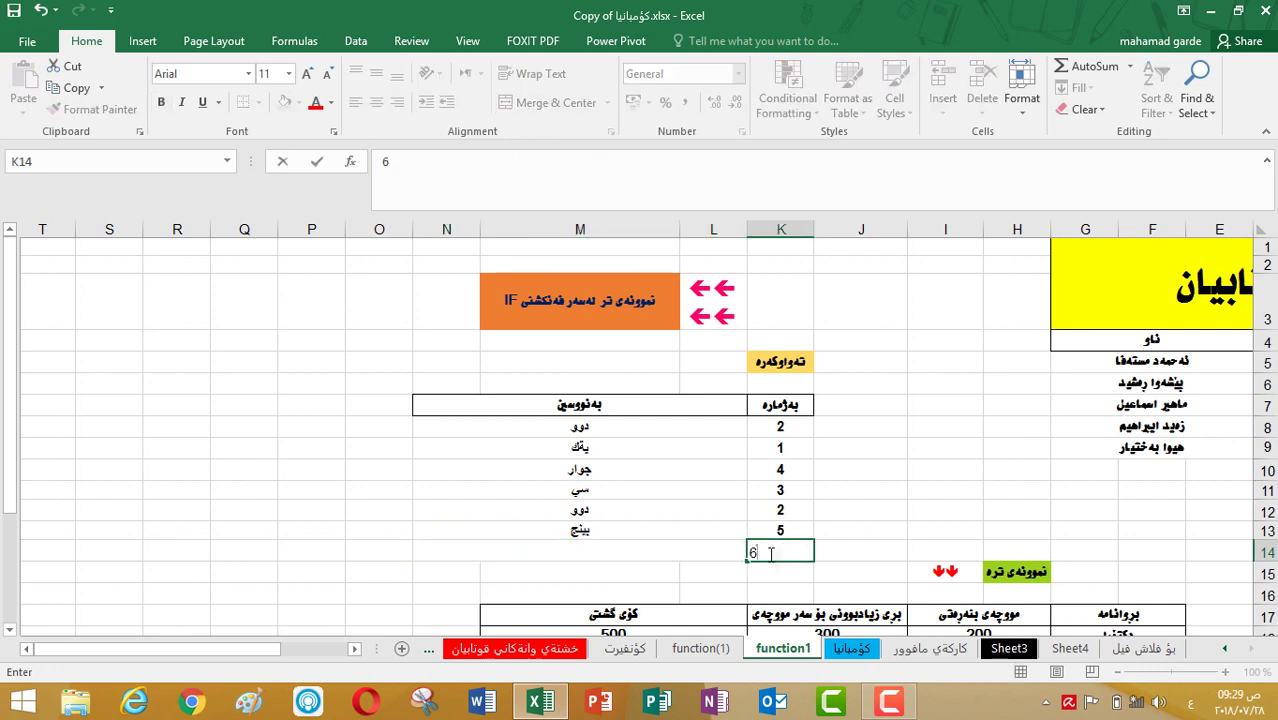
key("Return")
left_click(708, 549)
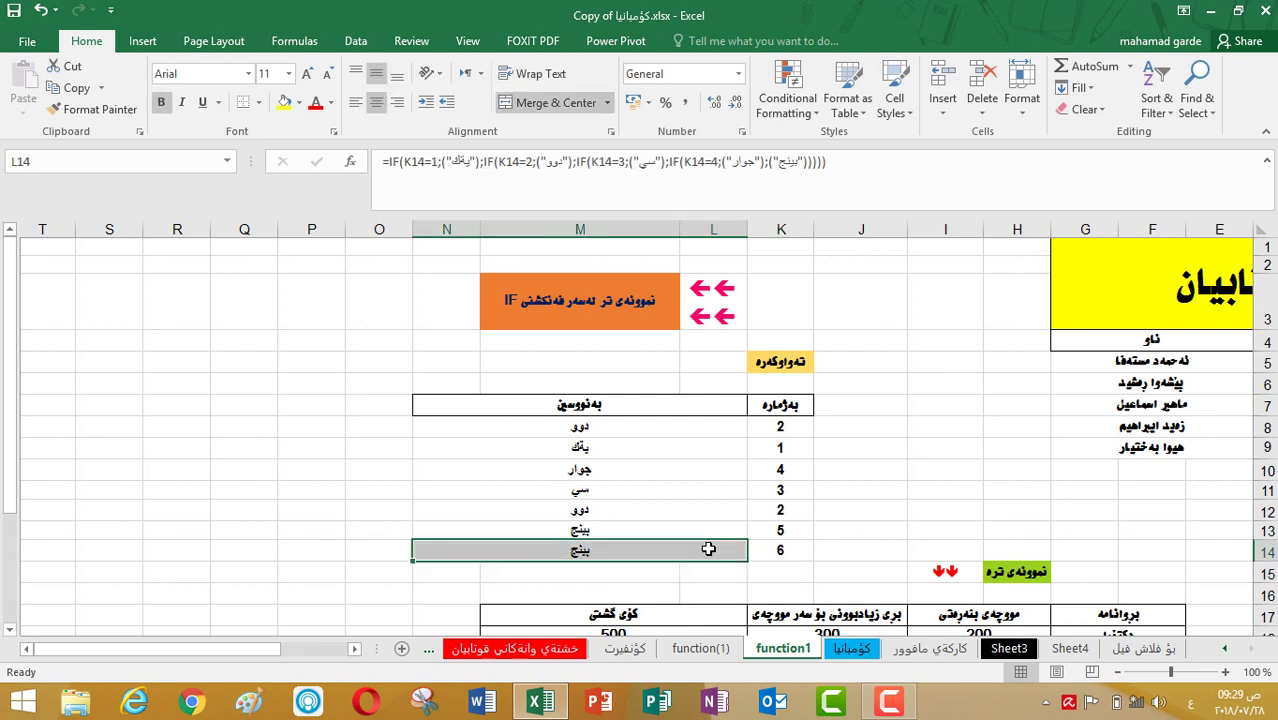
Test the formula in L14 by entering 4 and then 5 in K14.
left_click(775, 557)
type("4")
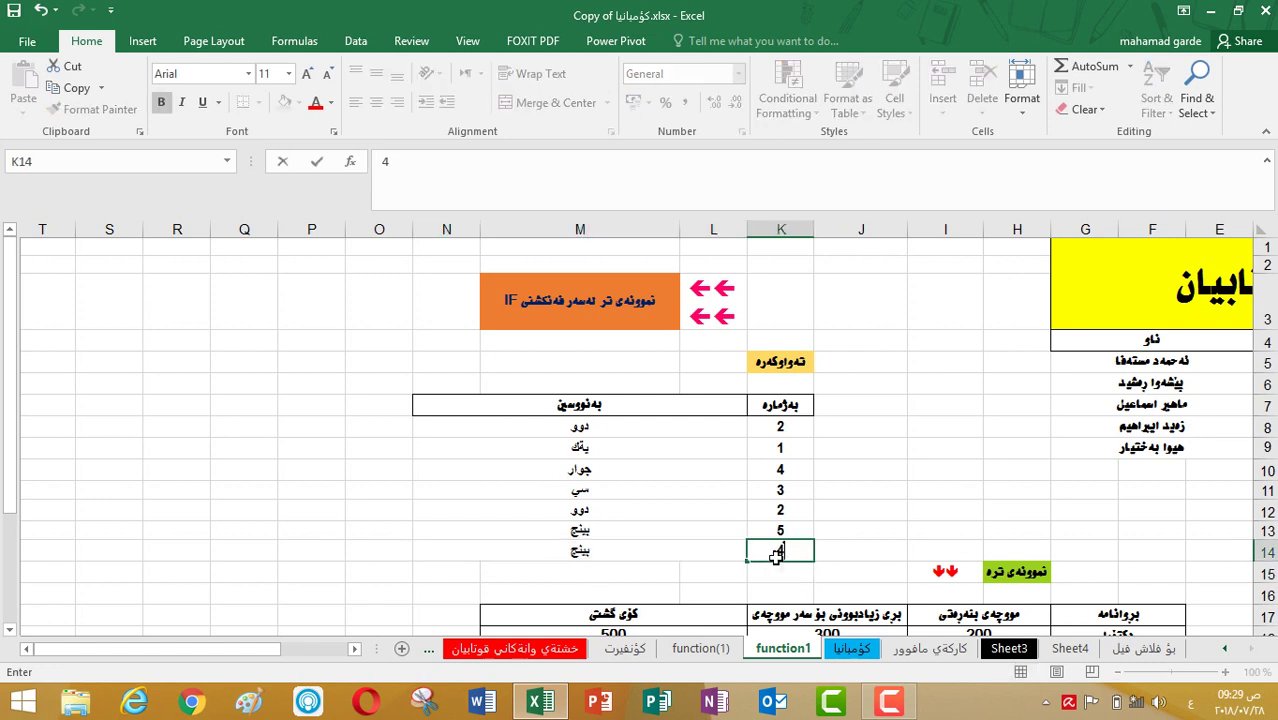
key("Return")
left_click(778, 551)
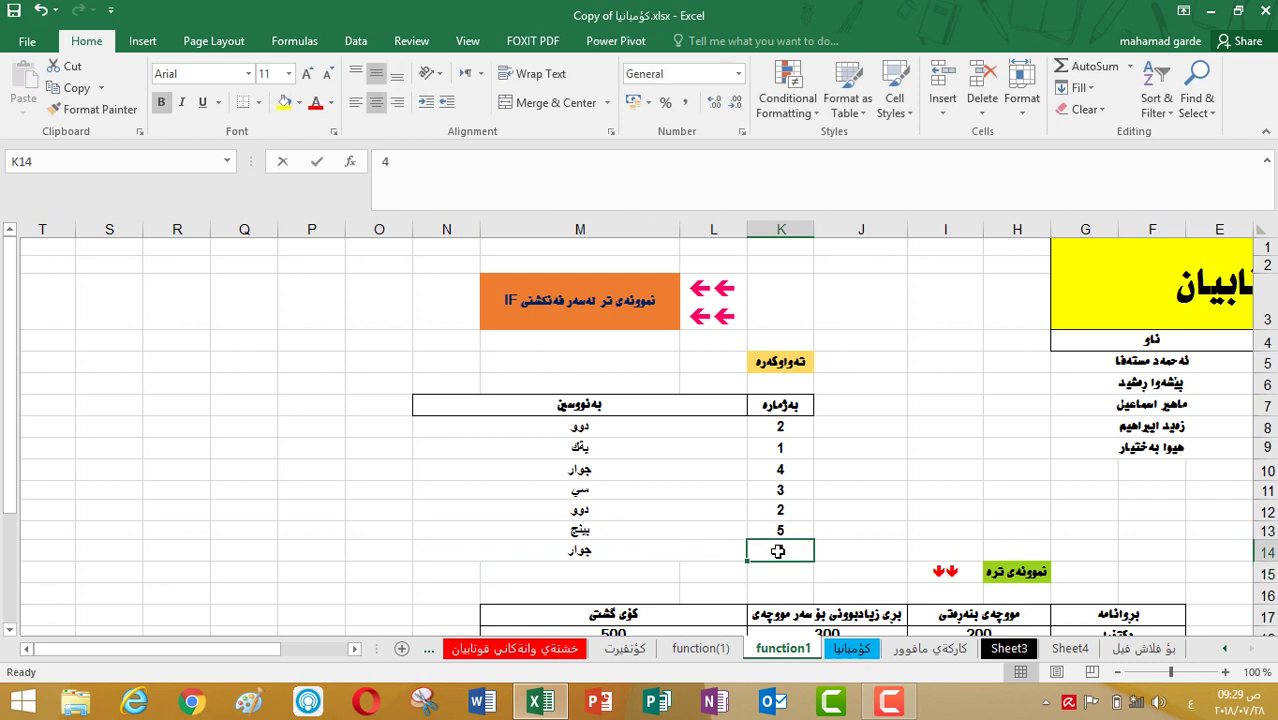
key("BackSpace")
type("5")
key("Return")
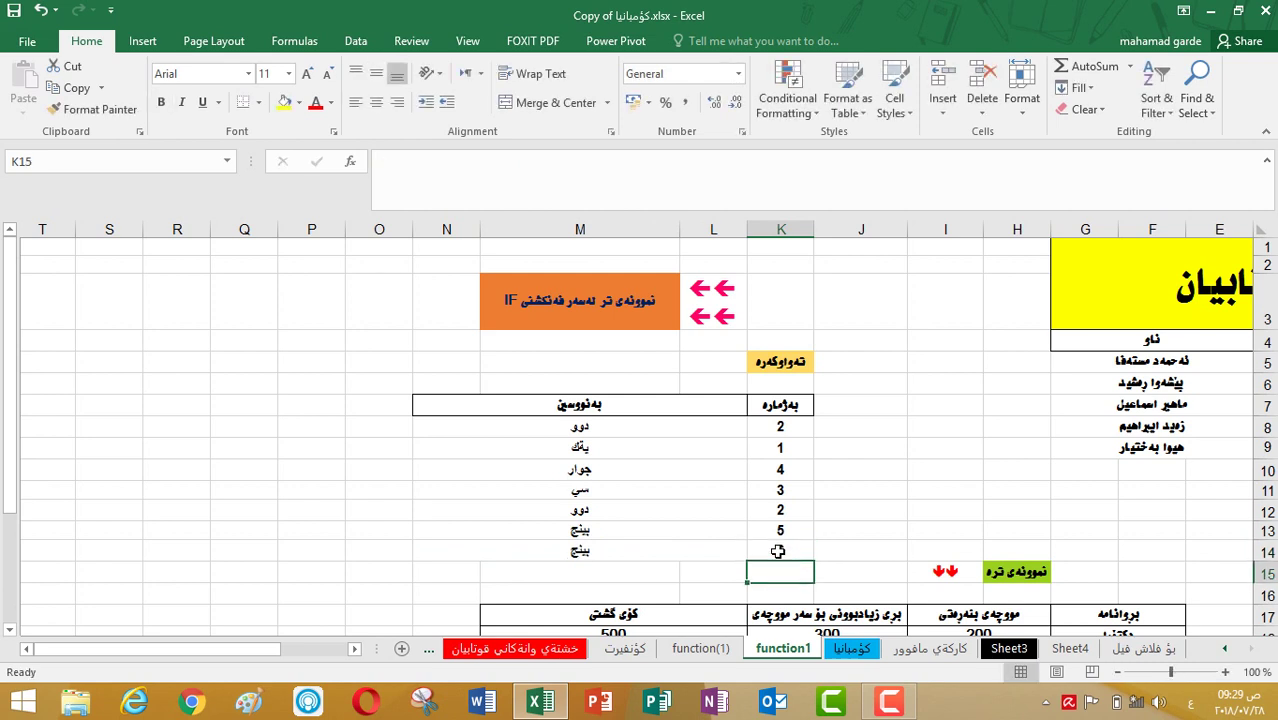
Test the formula with 1000 in K14 and inspect the formula in L14.
left_click(778, 551)
type("1000")
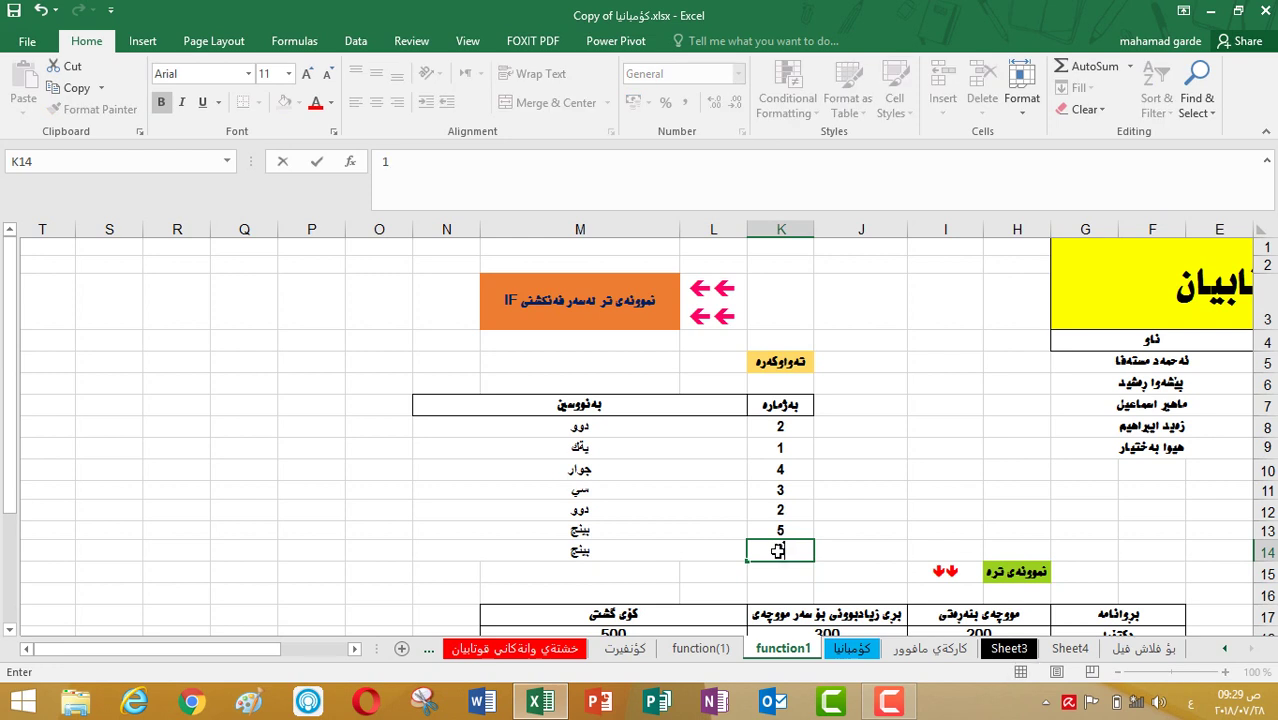
key("Return")
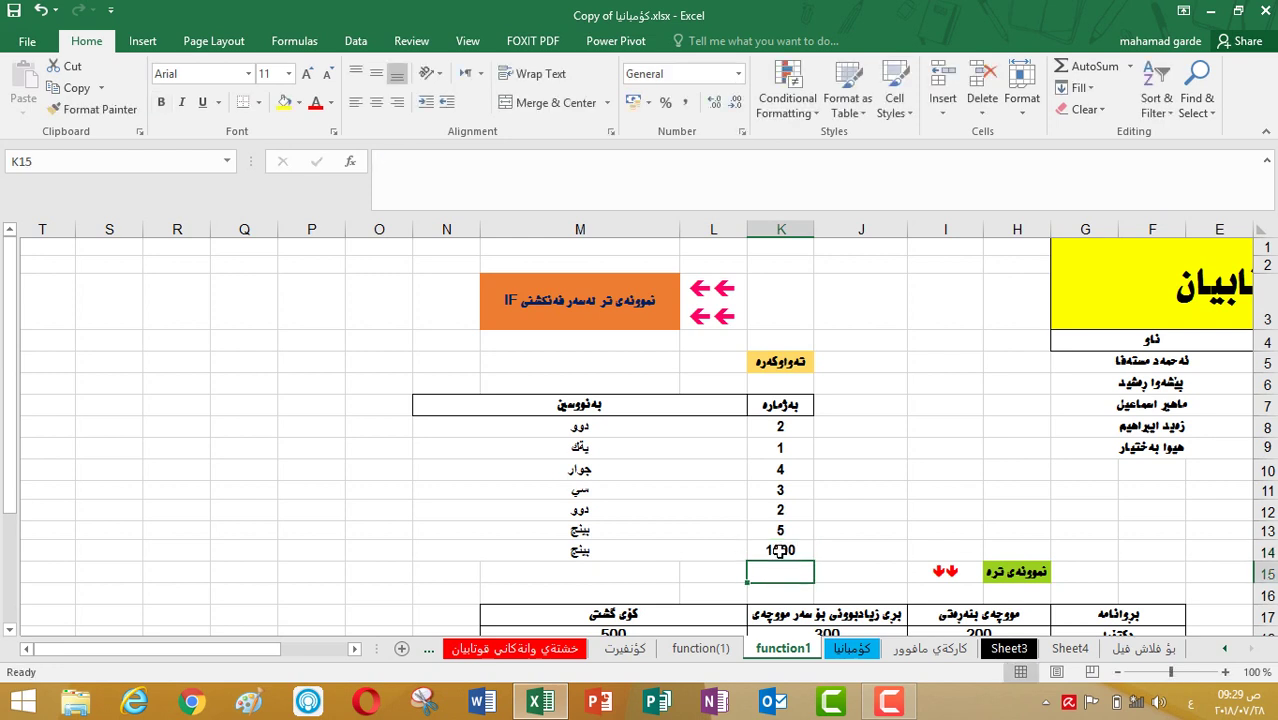
left_click(778, 551)
left_click(681, 540)
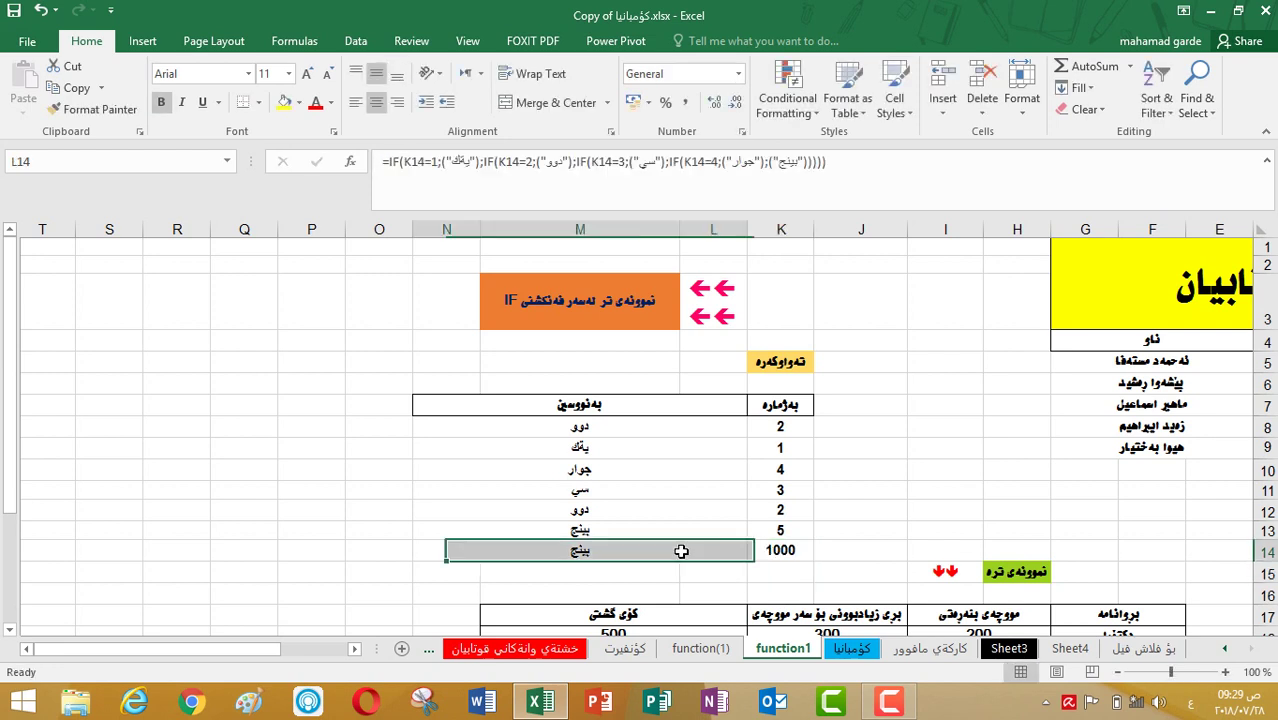
Clear the test number in K14 and the formula in L14.
left_click(801, 553)
key("BackSpace")
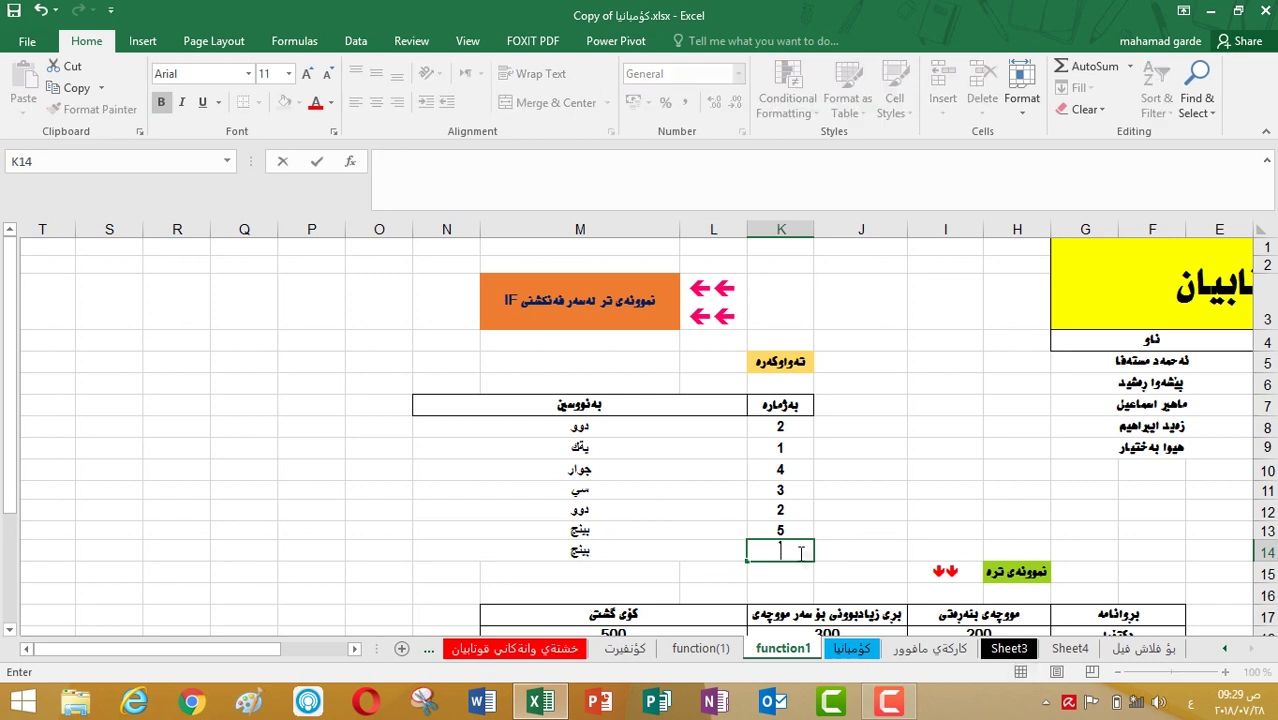
left_click(686, 552)
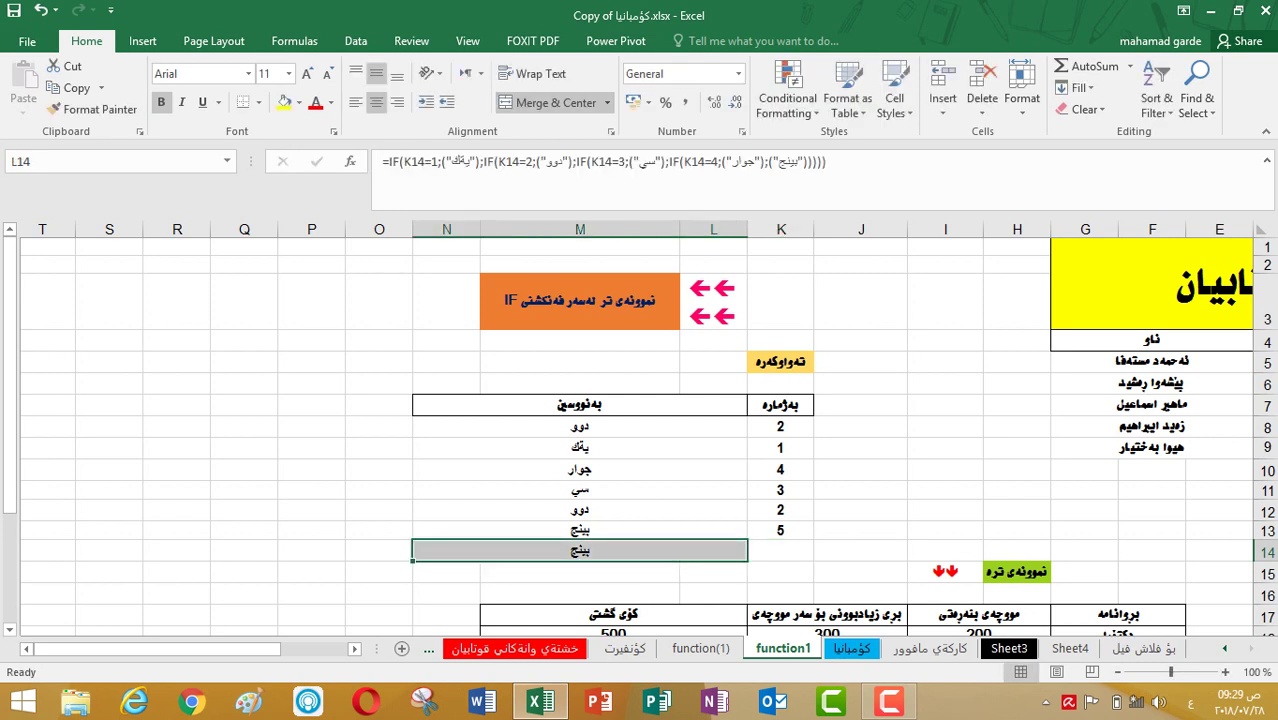
key("BackSpace")
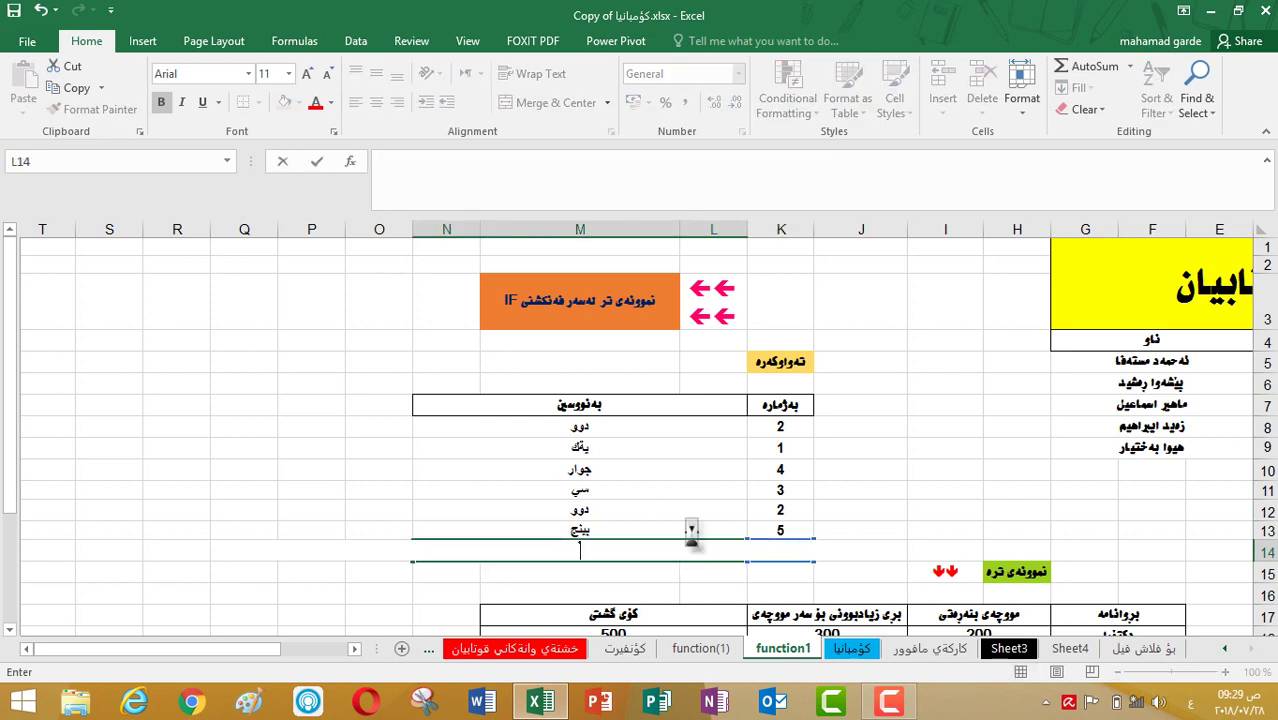
left_click(691, 532)
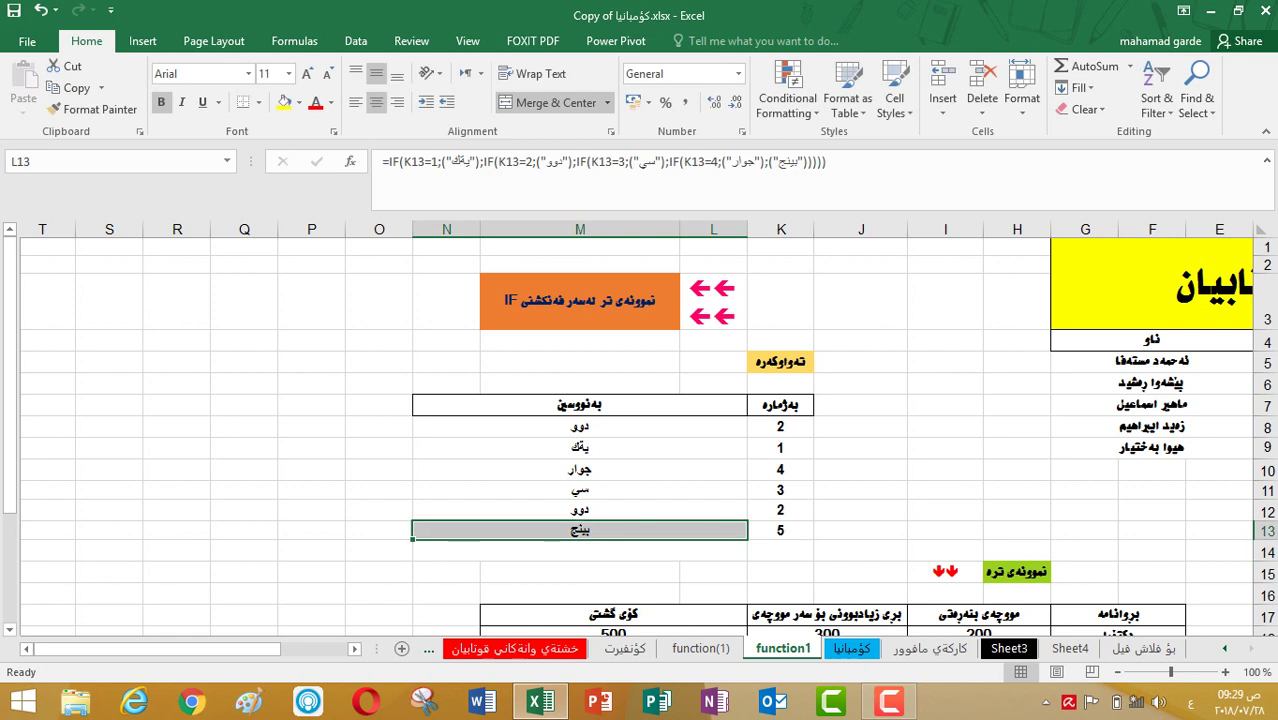
Inspect the nested IF formula in L9 and leave it as it is.
left_click(695, 498)
left_click(662, 450)
double_click(662, 450)
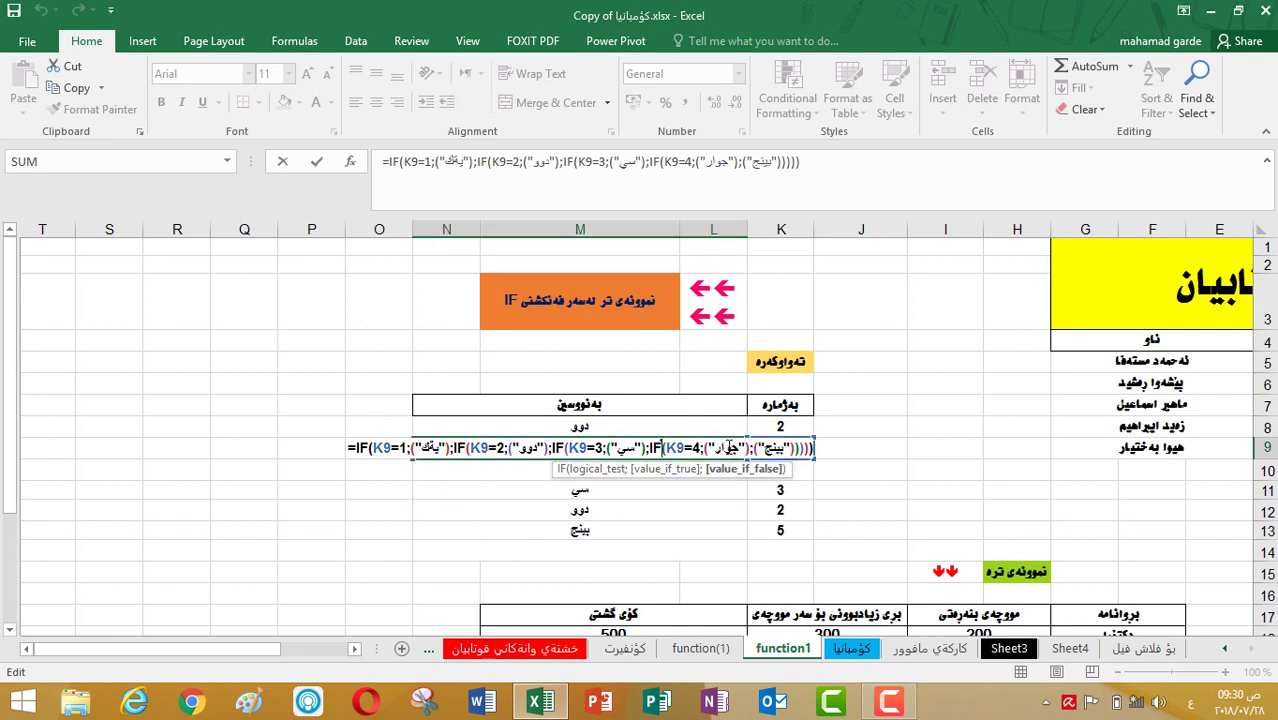
key("Return")
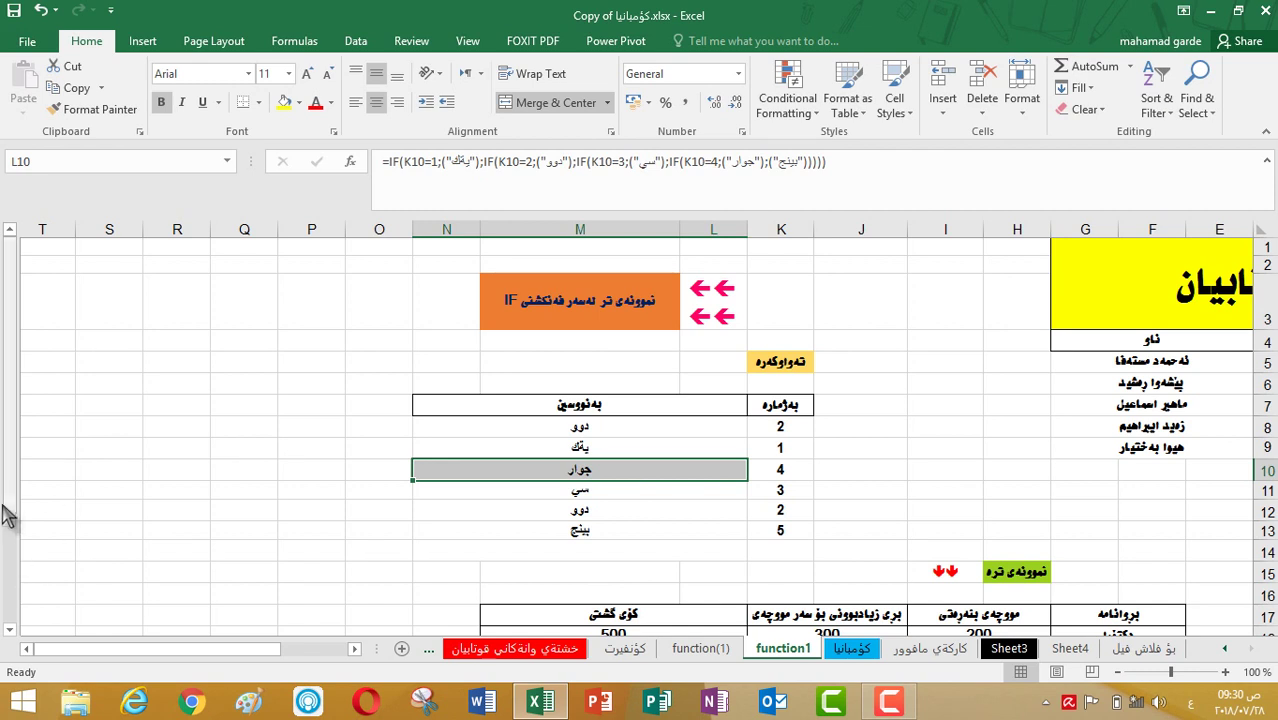
Examine the salary table in rows 17 to 25 and the nested IF formula for the total in L18.
left_click_drag(10, 510, 20, 610)
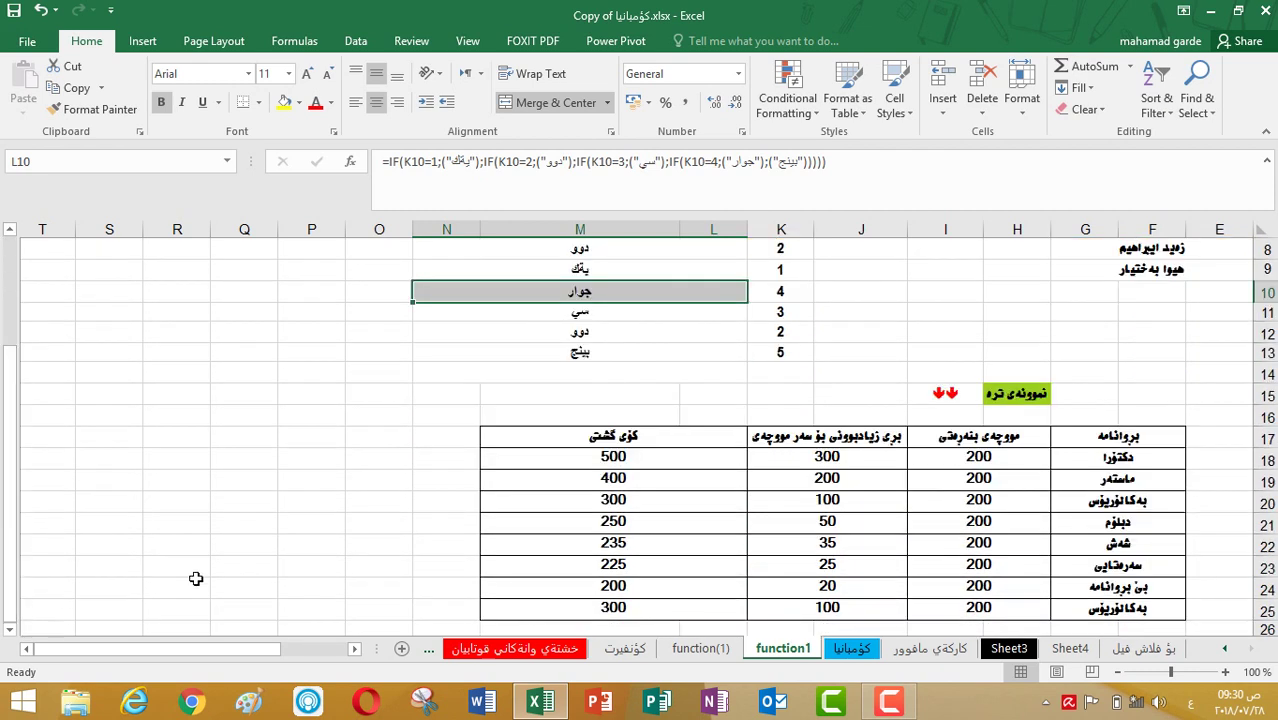
left_click(9, 630)
left_click(9, 630)
left_click(9, 630)
left_click(9, 630)
left_click(9, 630)
left_click(9, 630)
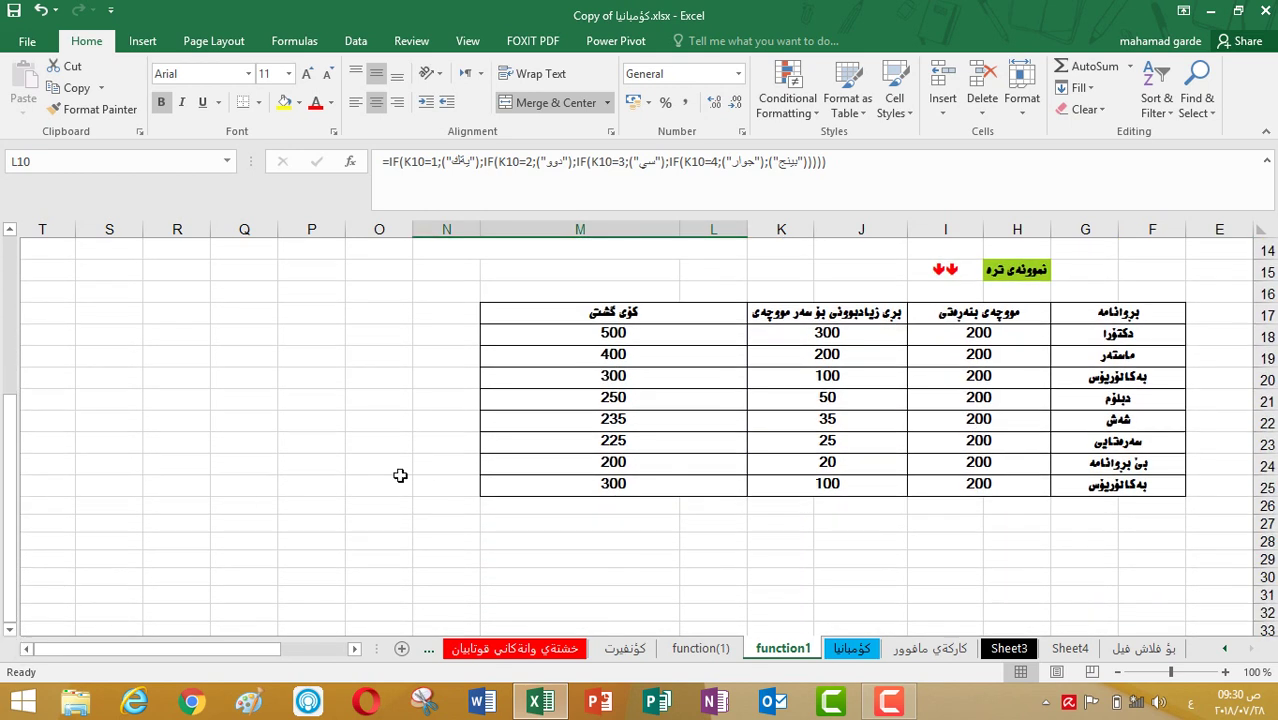
left_click(826, 418)
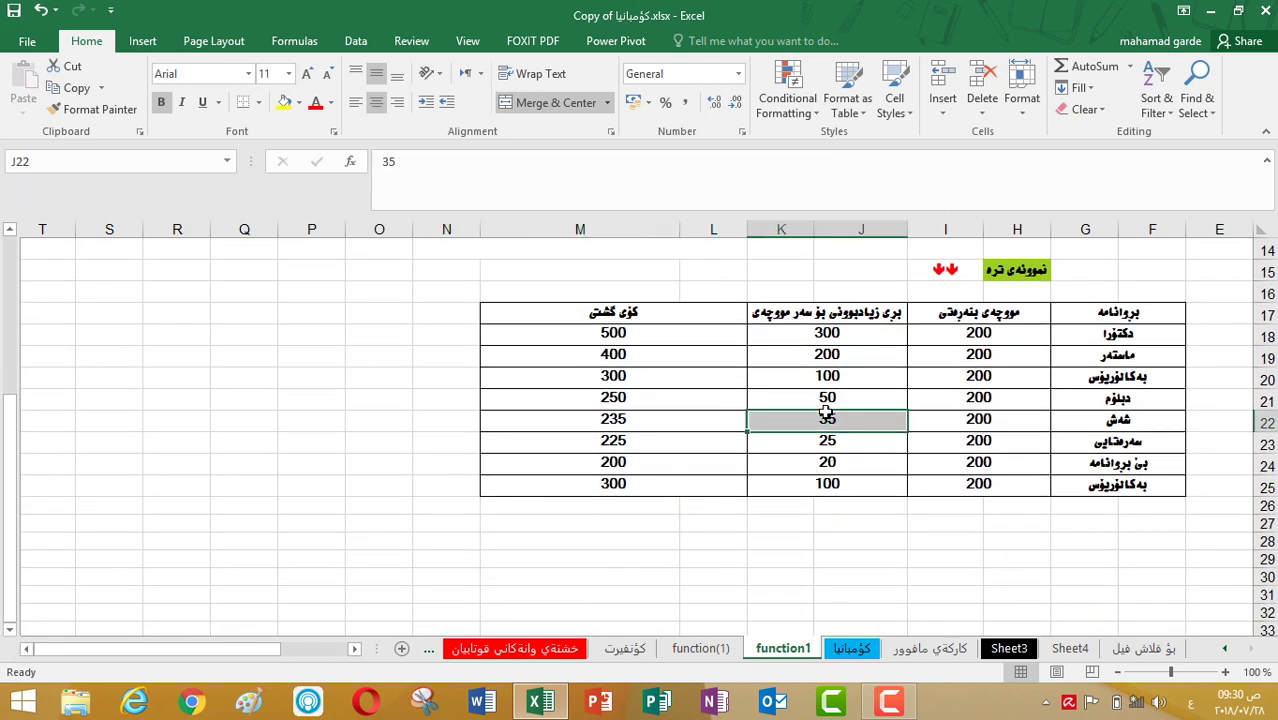
left_click(644, 333)
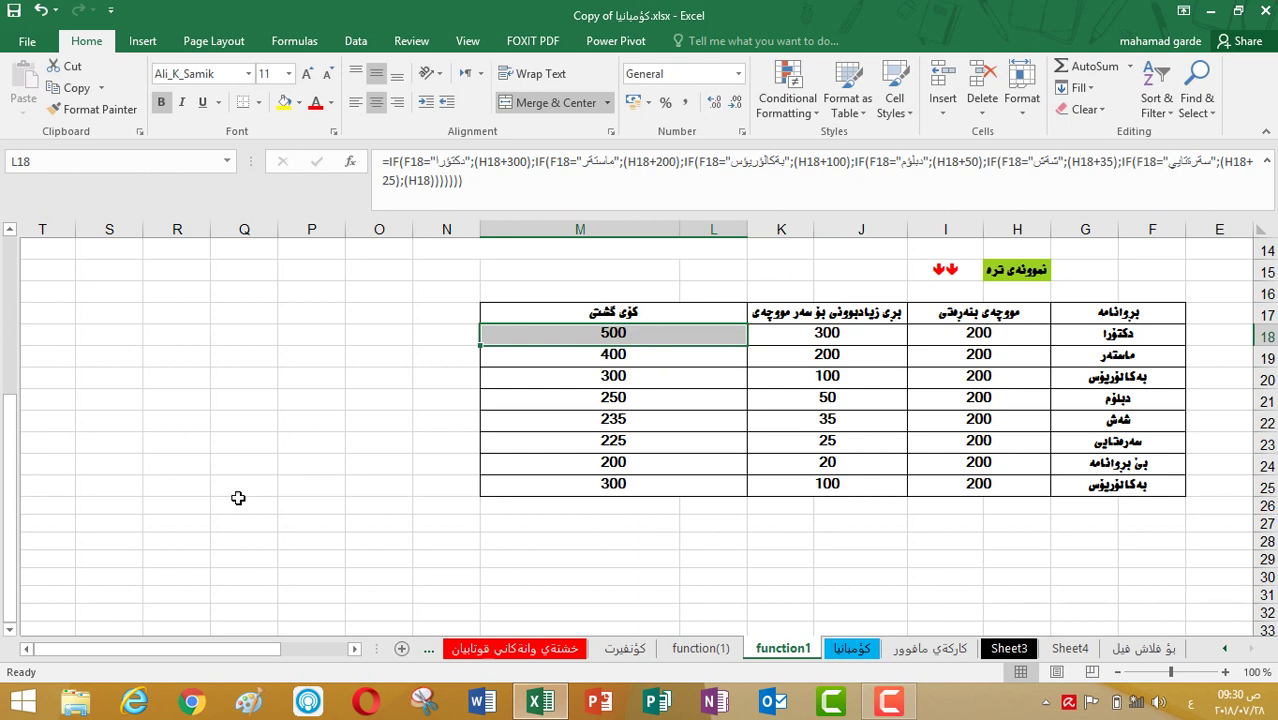
left_click_drag(11, 522, 11, 508)
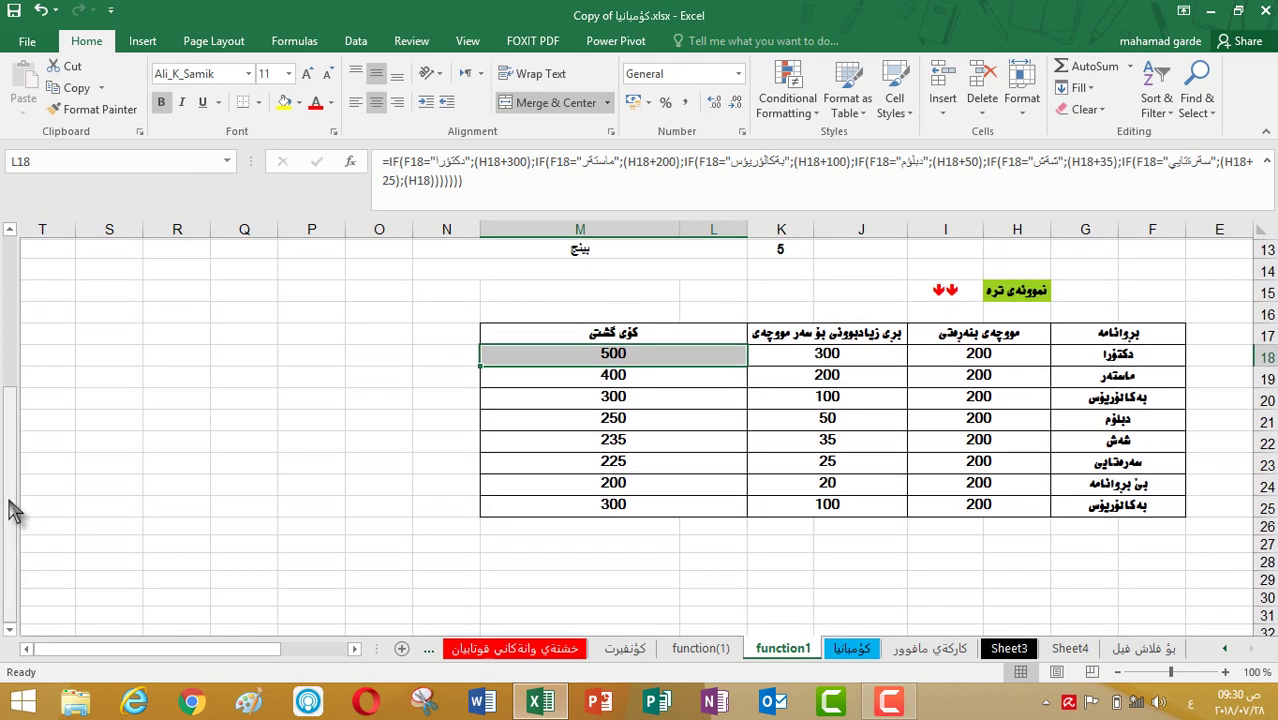
left_click_drag(137, 660, 205, 659)
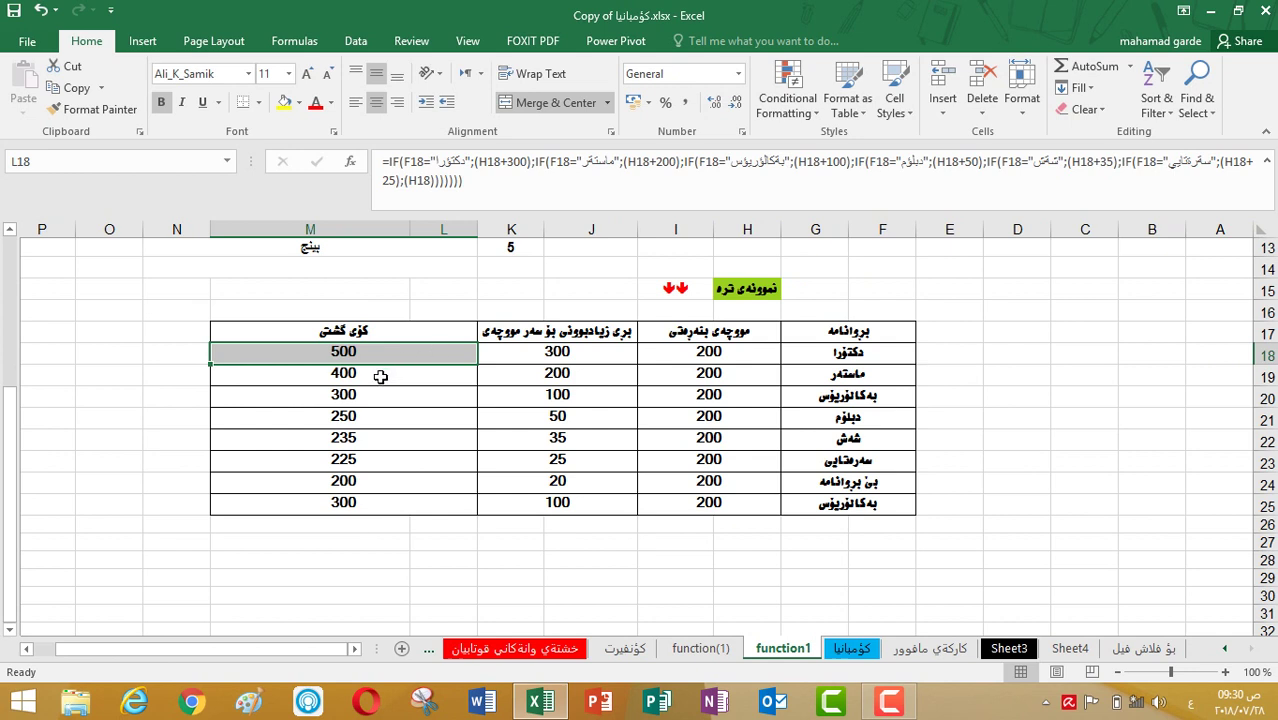
left_click(381, 374)
left_click(384, 354)
Try the English (United States) dollar accounting format on base salary cell H18 and fill it down to row 25.
left_click(731, 358)
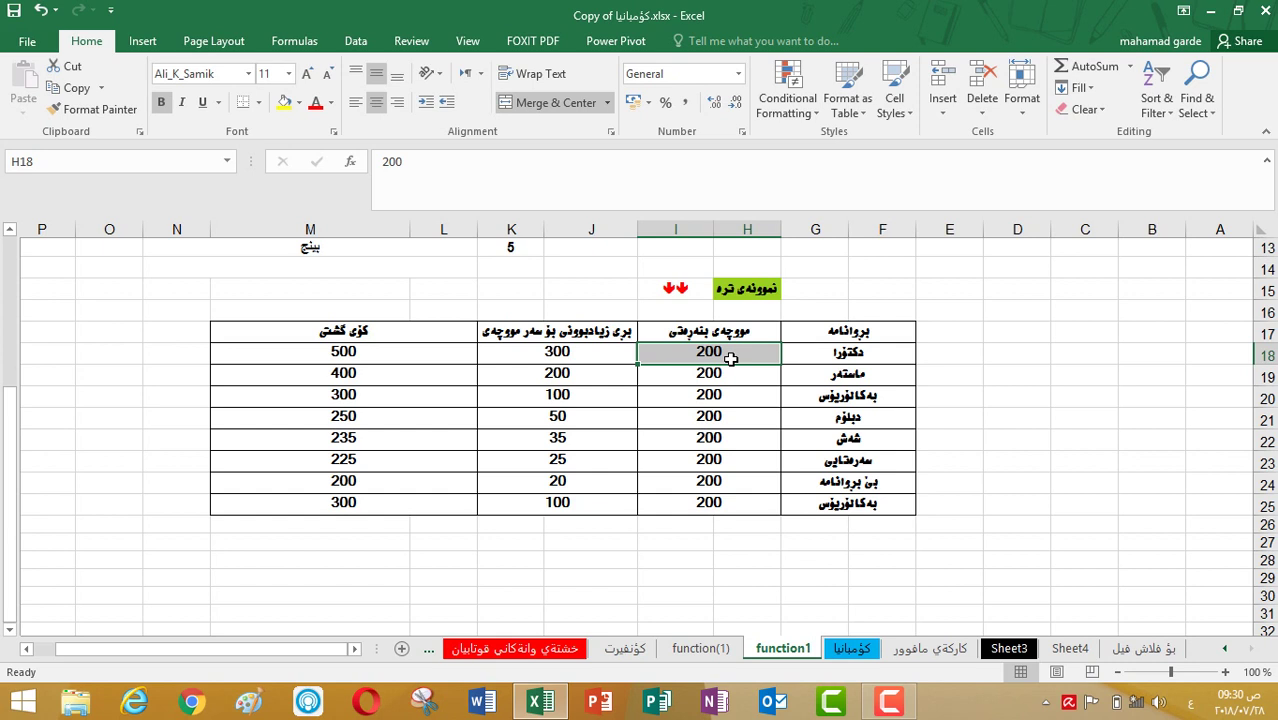
left_click(649, 99)
left_click(649, 99)
left_click(649, 99)
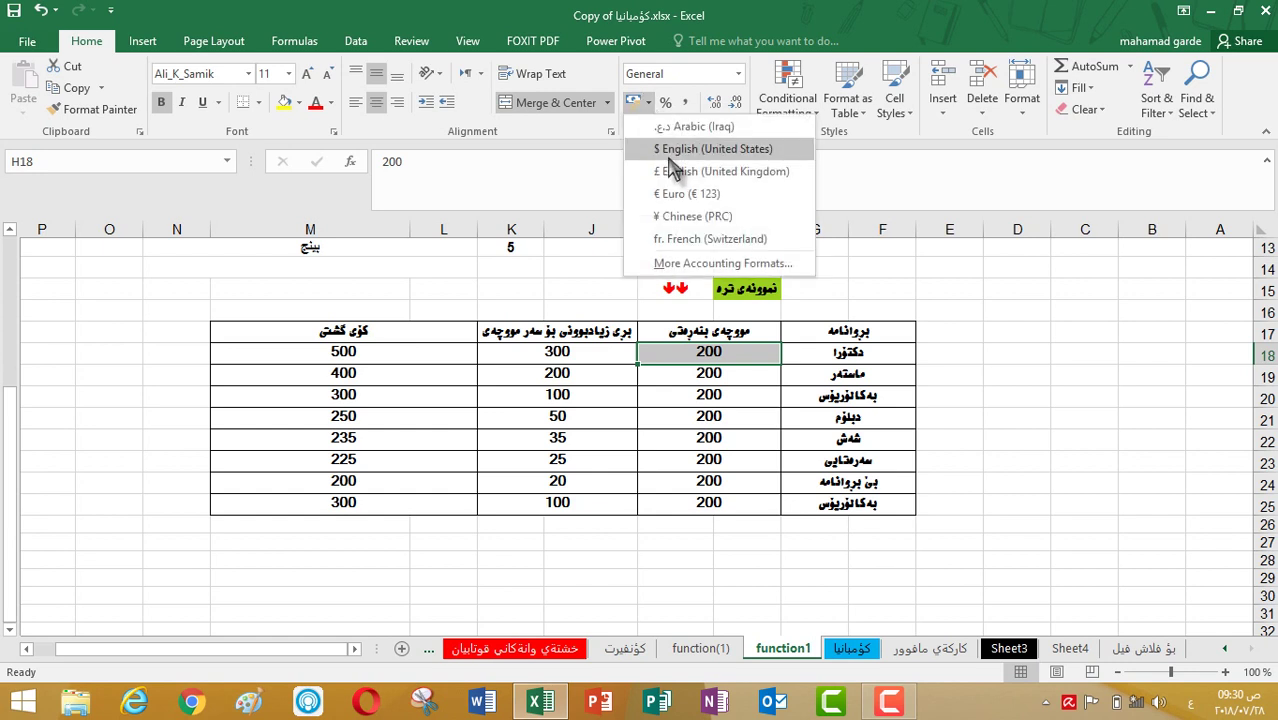
left_click(670, 152)
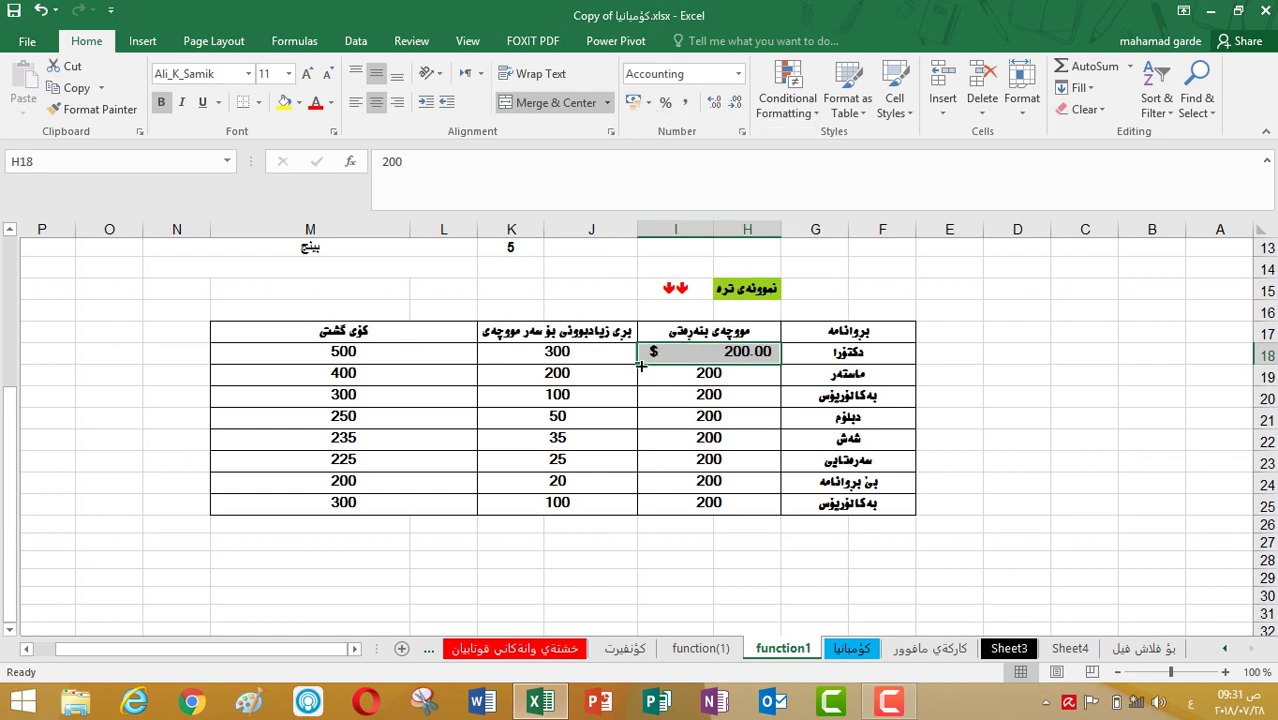
left_click_drag(637, 364, 657, 516)
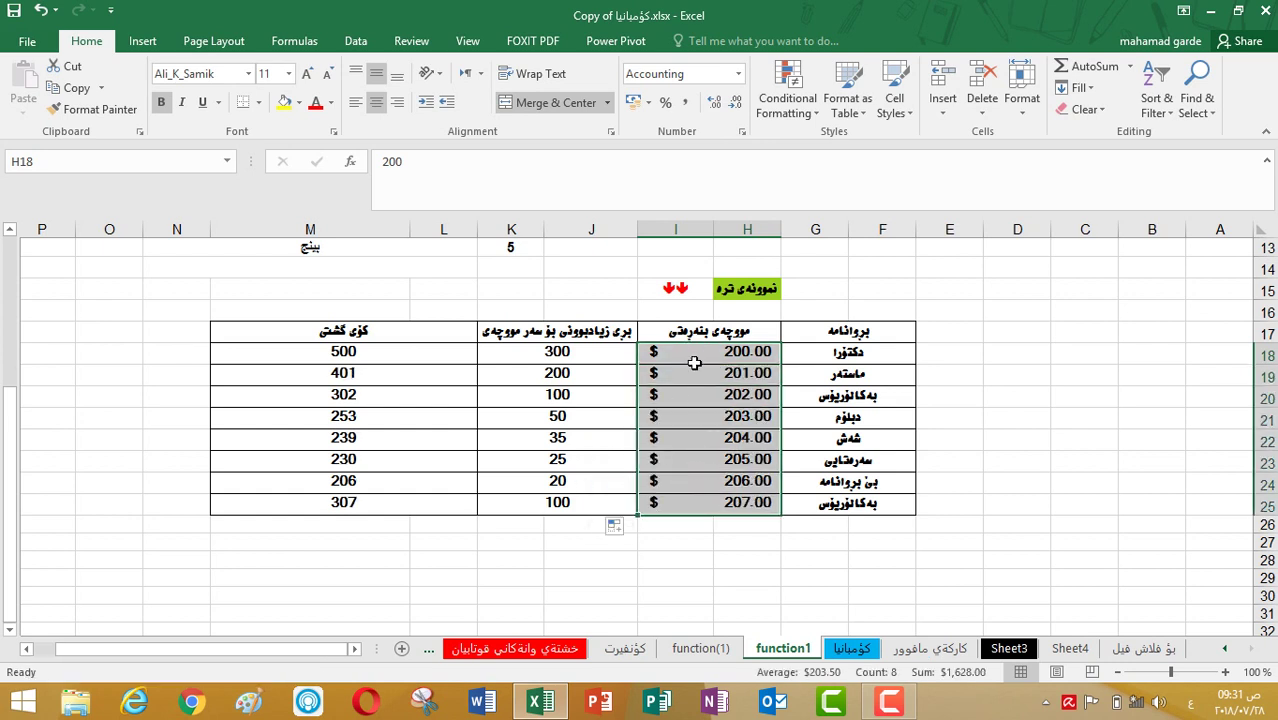
Undo the fill down the base salary column and the dollar format on H18.
key("ctrl+z")
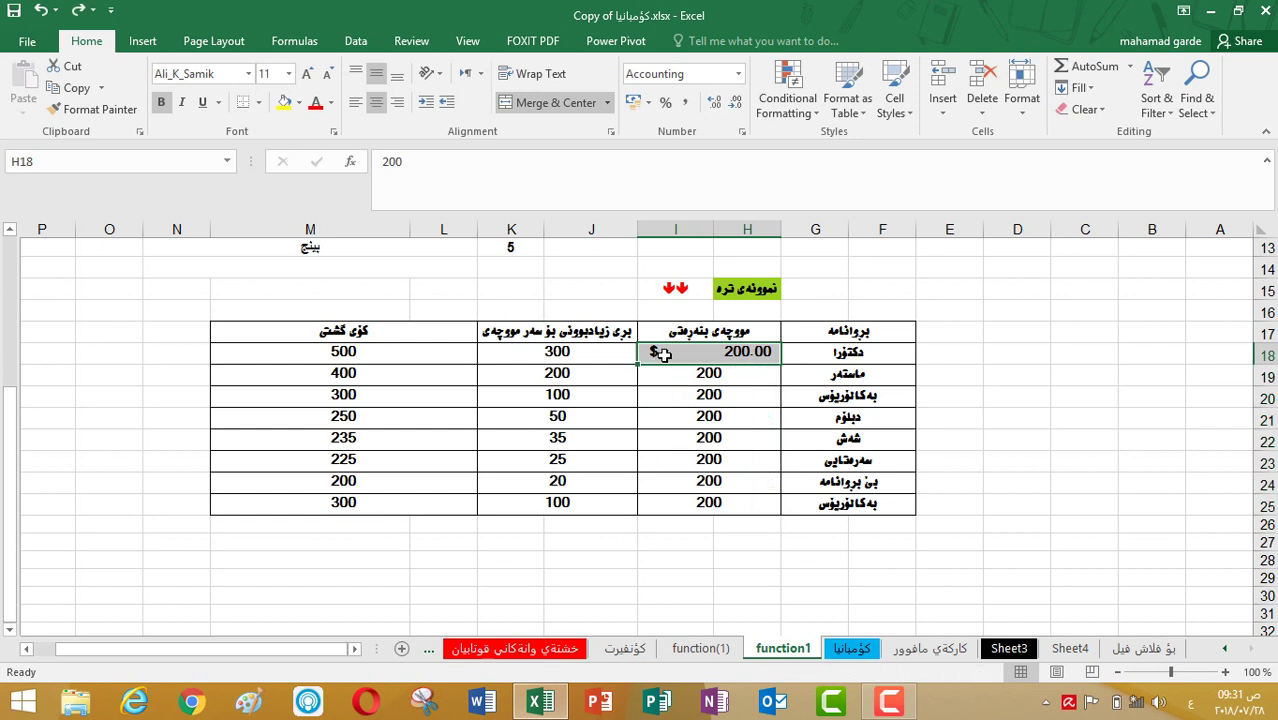
key("ctrl+z")
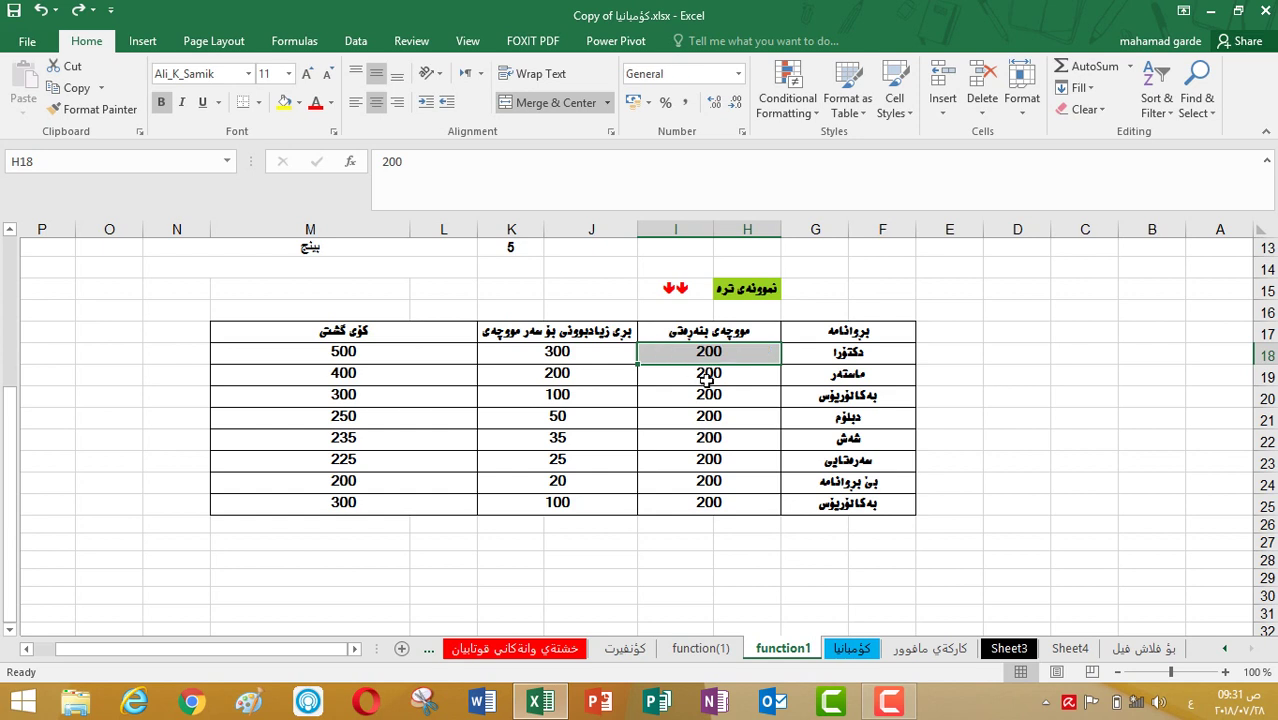
left_click(707, 376)
left_click(708, 357)
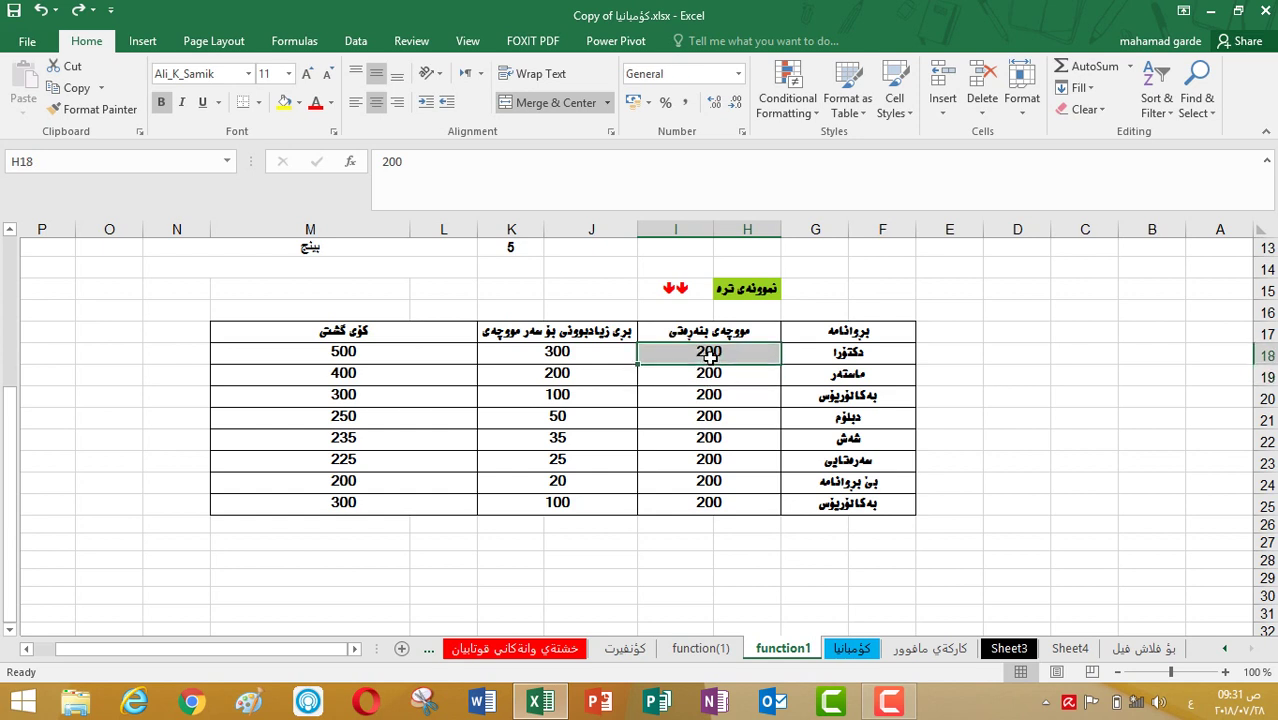
Review the salary increase for each certificate level in column J from row 18 to row 25.
left_click(722, 462)
left_click(601, 352)
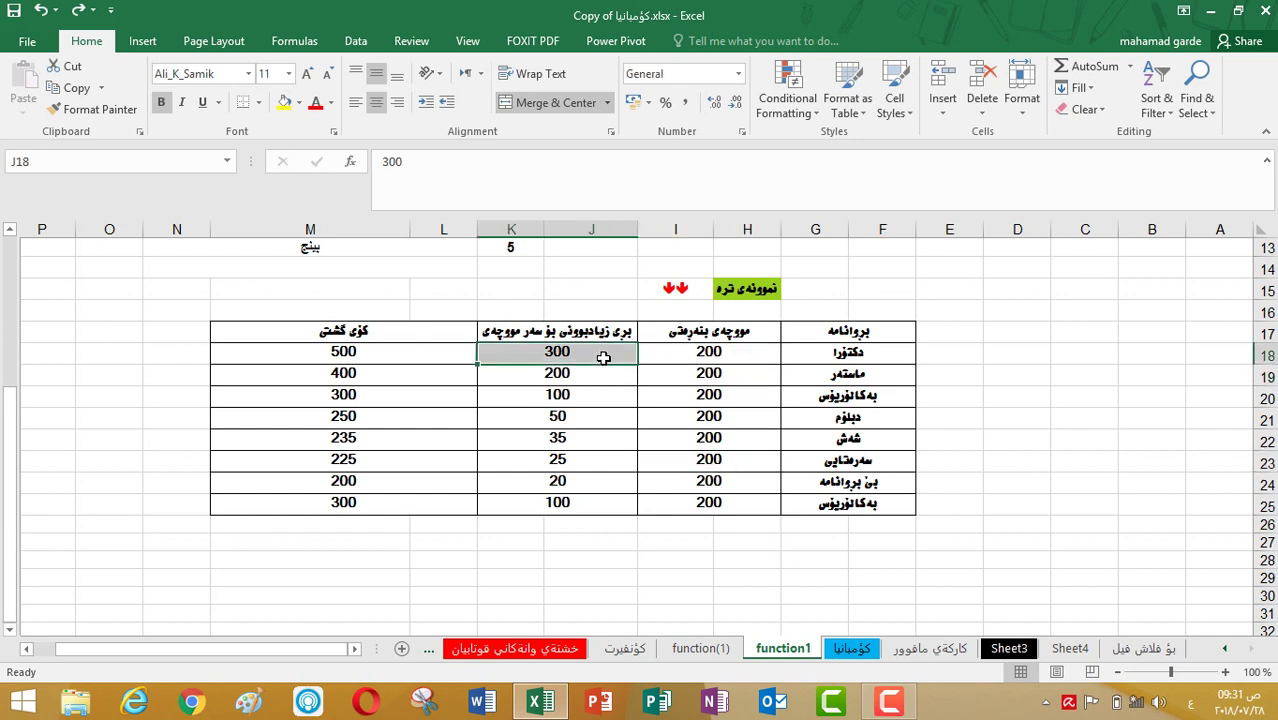
left_click(849, 356)
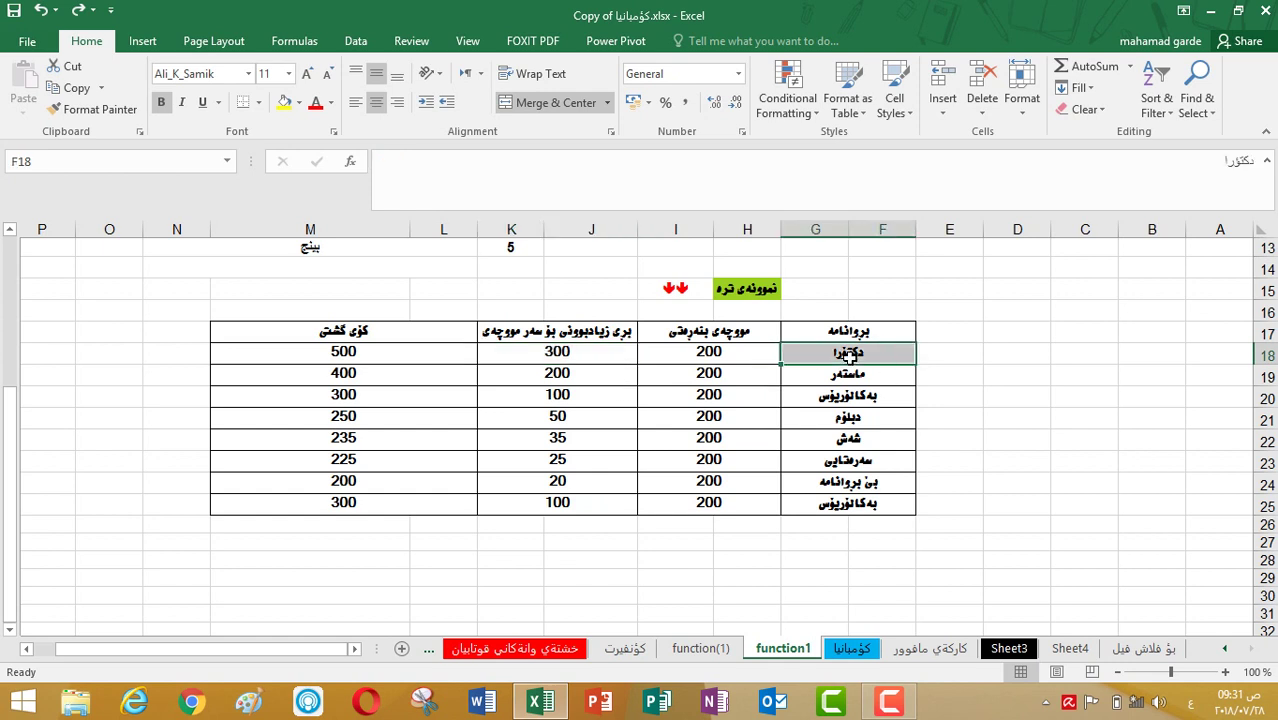
left_click(612, 351)
left_click(582, 376)
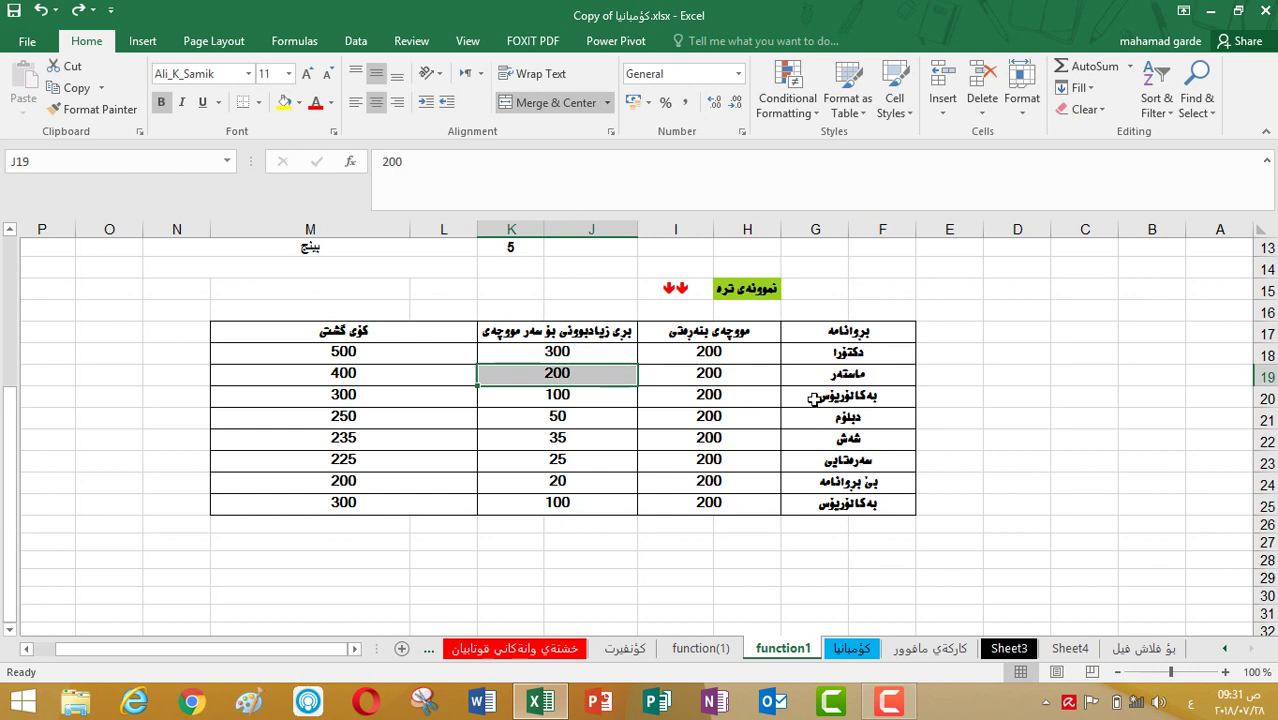
left_click(604, 397)
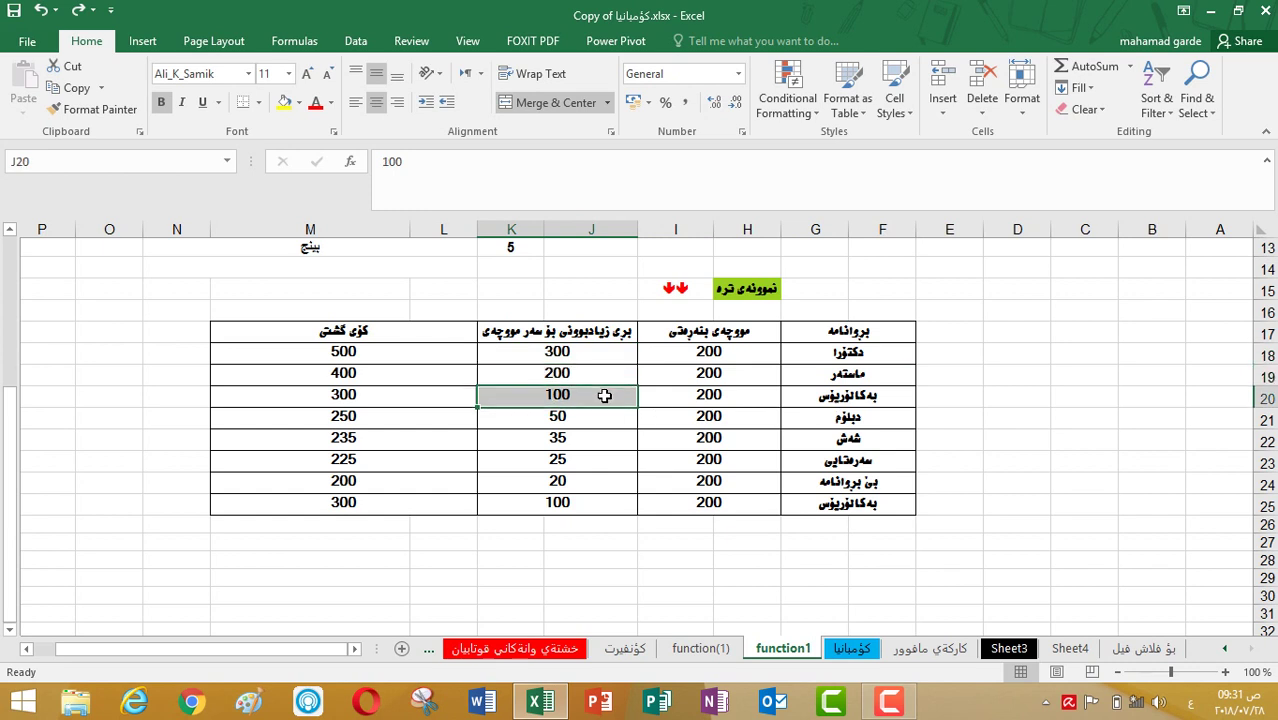
key("Down")
key("Down")
key("Down")
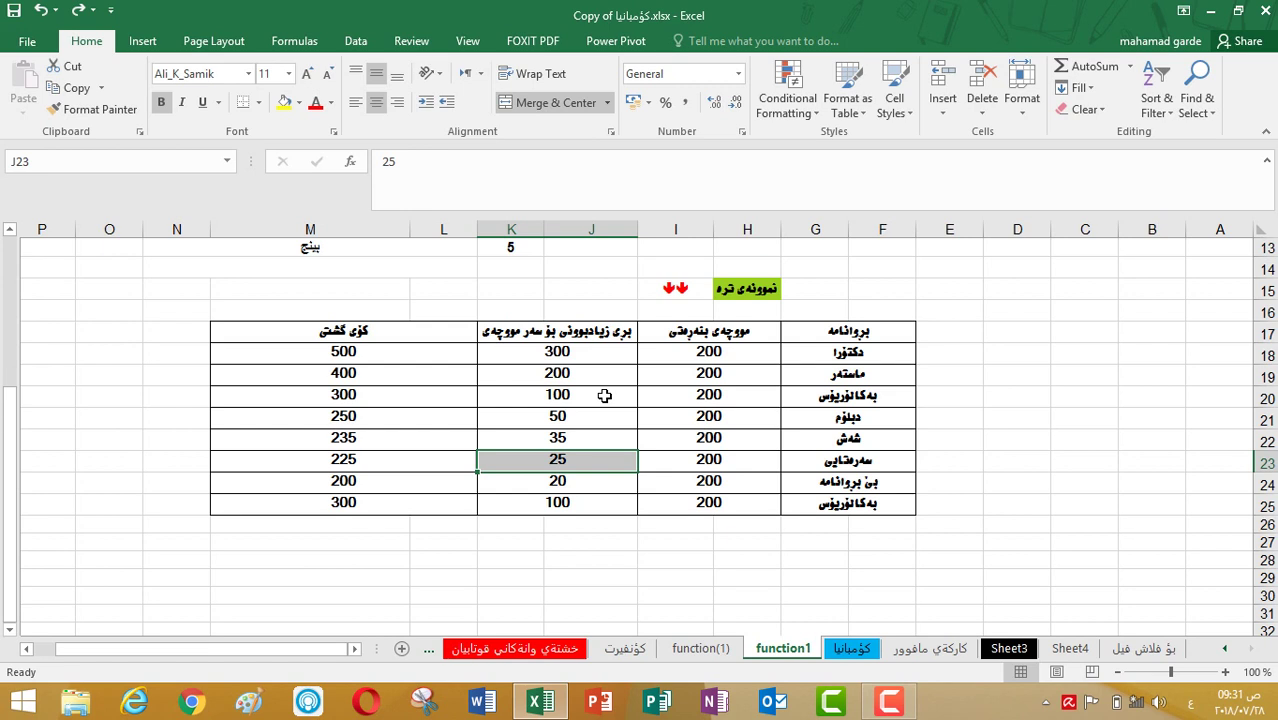
key("Down")
key("Down")
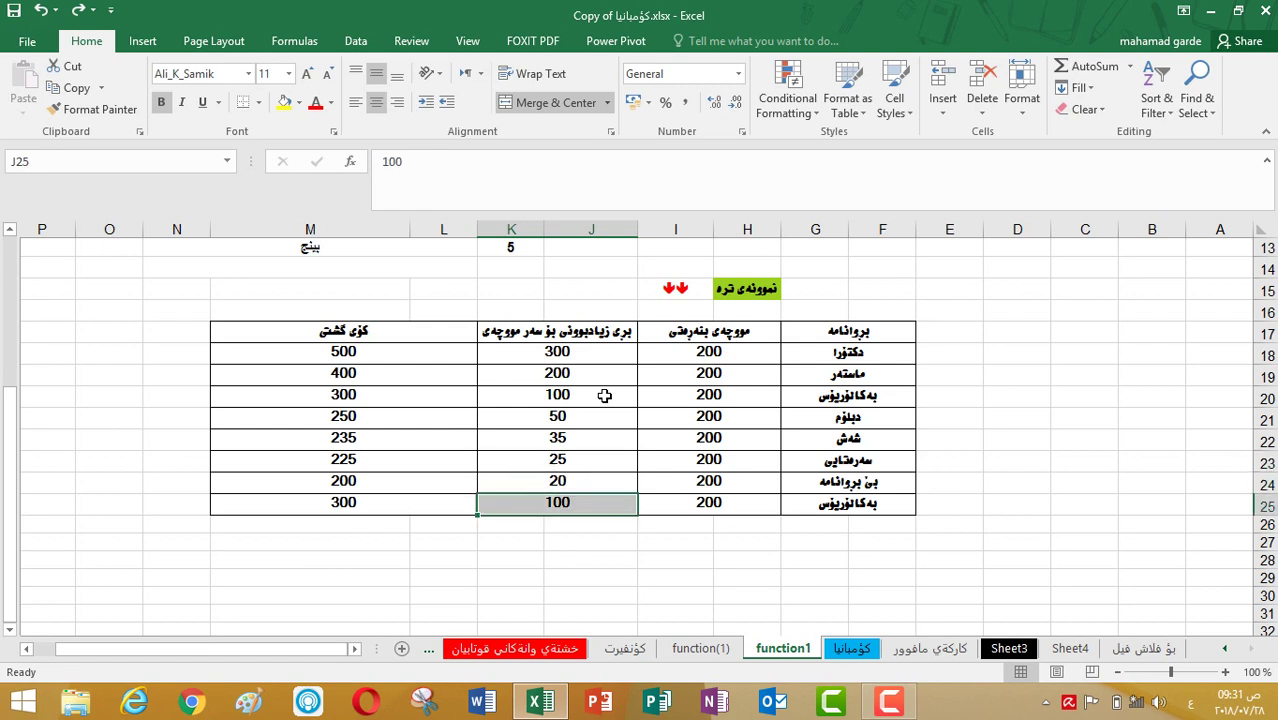
key("Up")
key("Up")
key("Up")
key("Up")
key("Up")
key("Up")
key("Up")
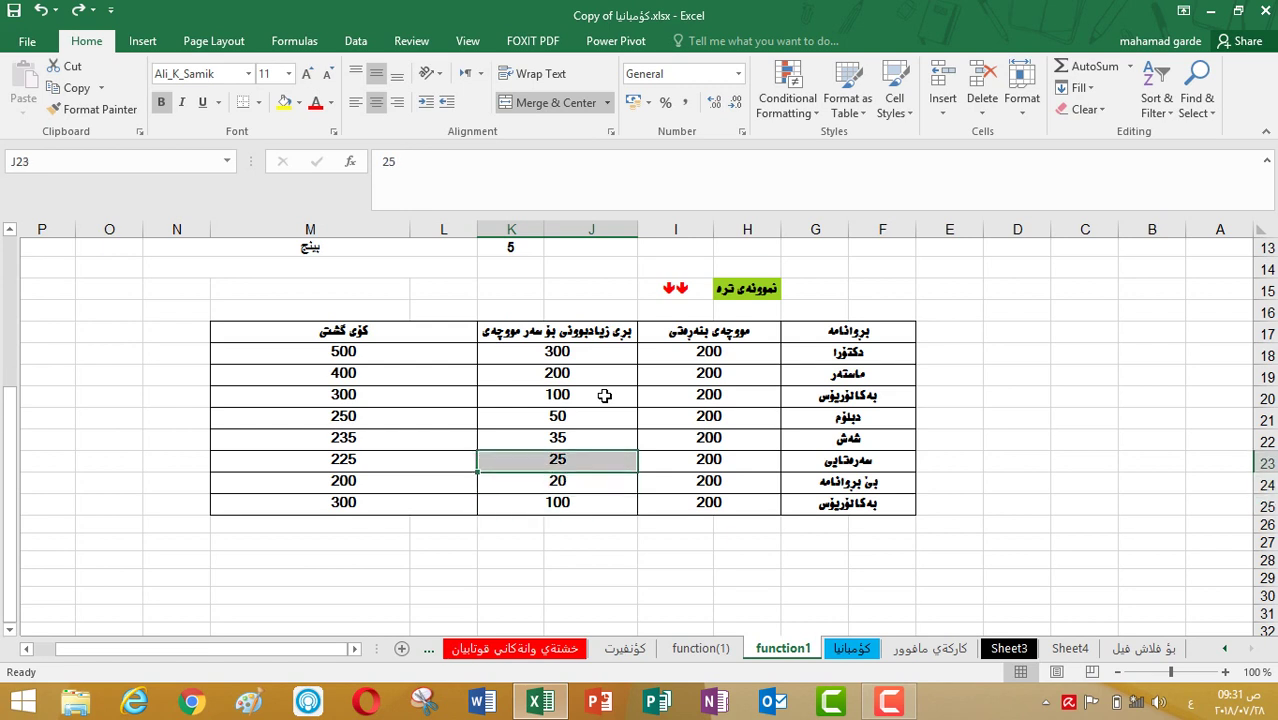
Compare the certificate, base salary, increase and total cells across the first rows of the salary table.
key("Down")
key("Right")
key("Up")
key("Left")
key("Left")
key("Right")
key("Right")
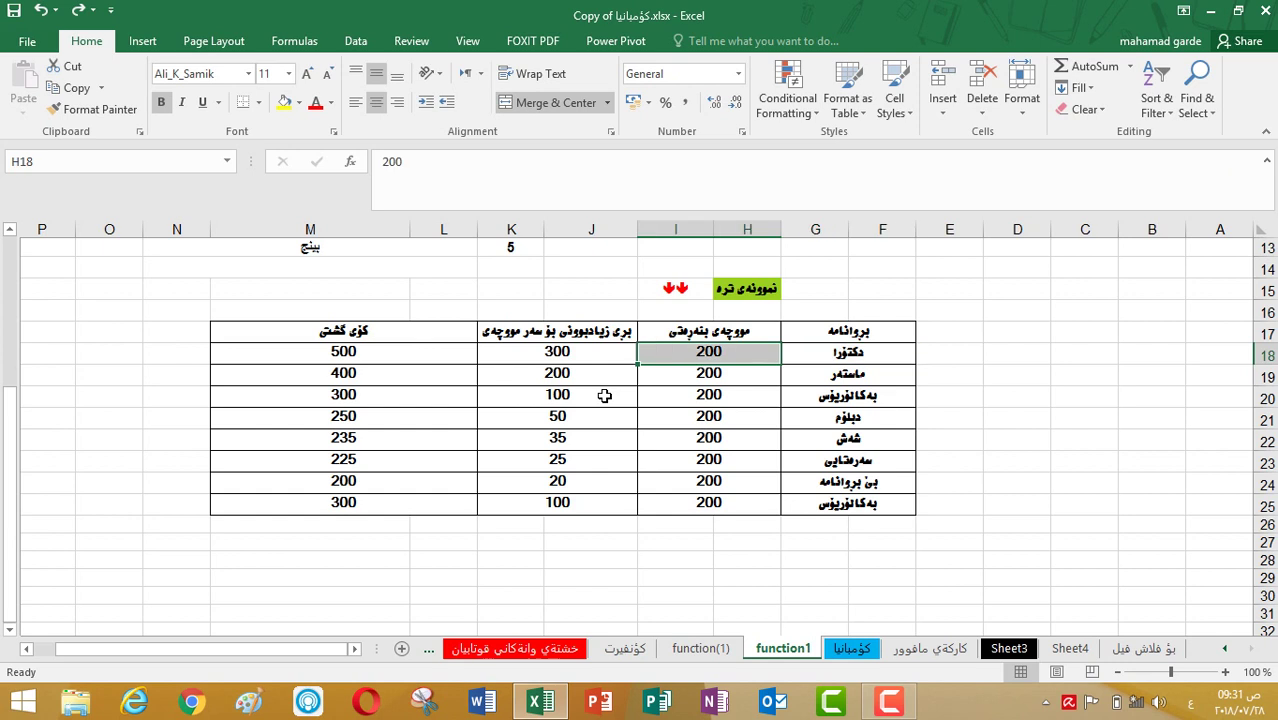
key("Left")
key("Down")
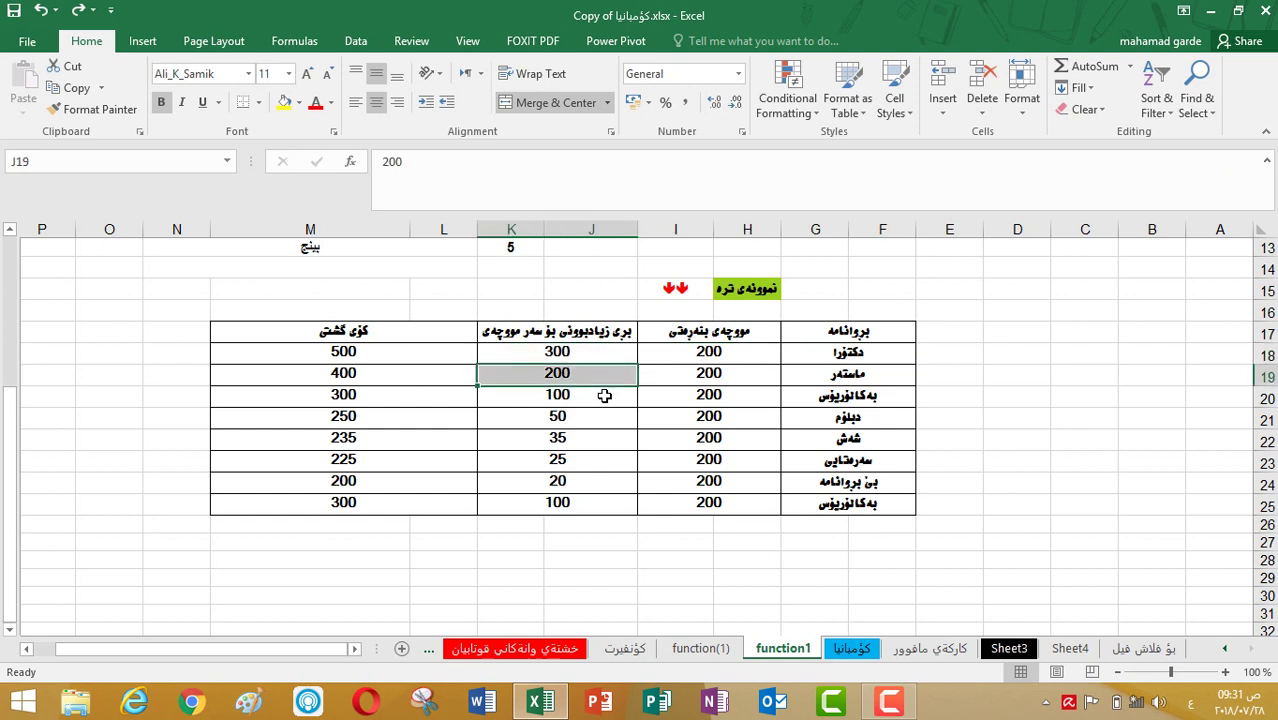
key("Down")
key("Right")
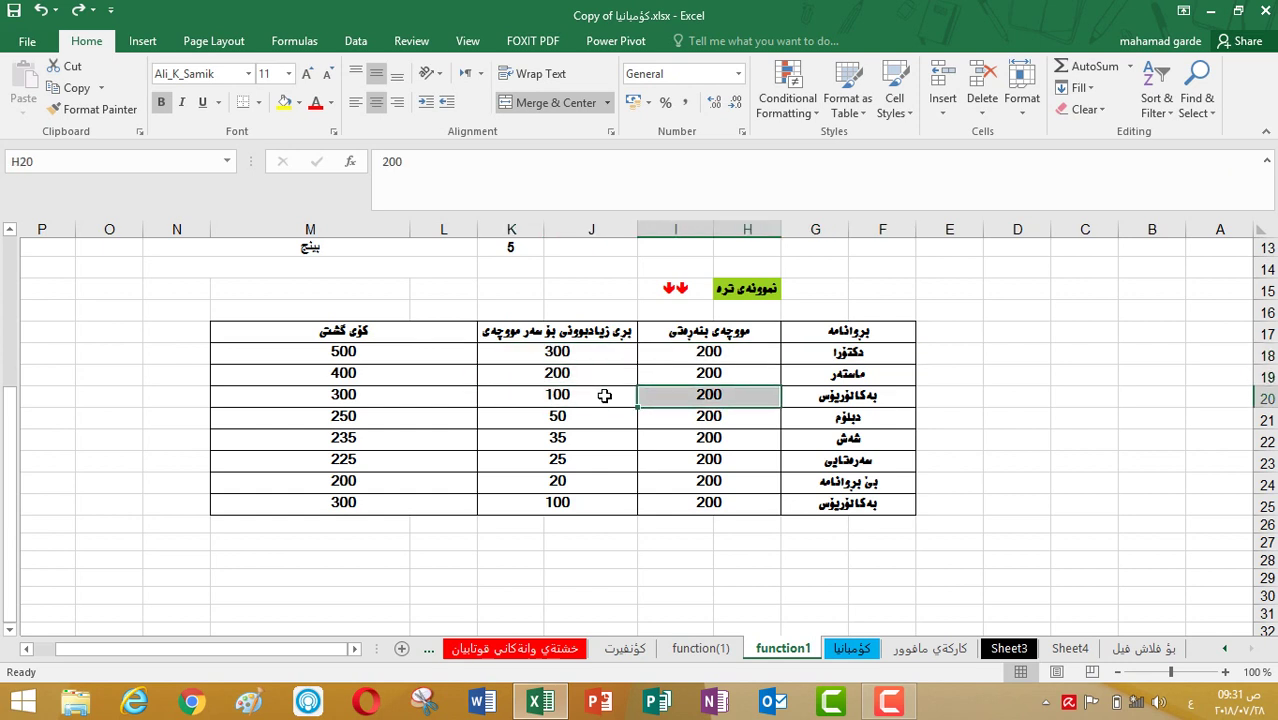
key("Up")
key("Right")
key("Up")
key("Left")
key("Left")
key("Left")
key("Right")
key("Left")
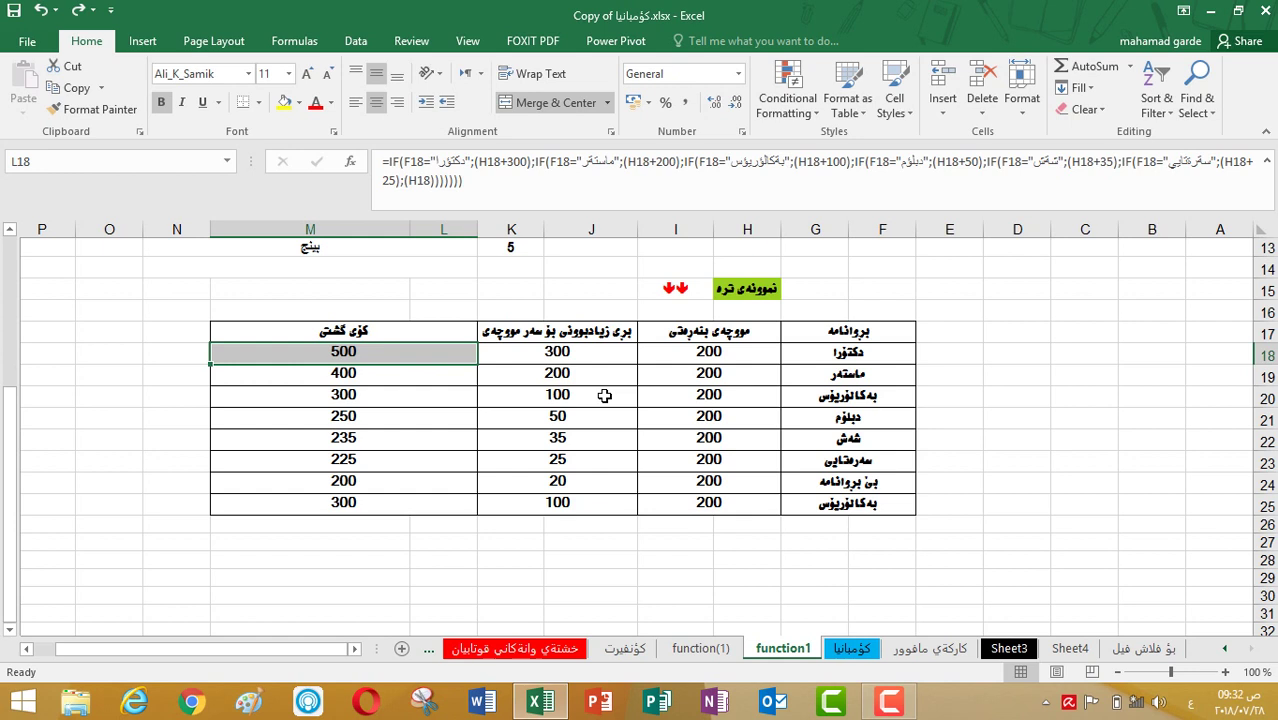
Check the increases in J18 and J19 and the certificate in F19, and open the total formula in L18 for editing.
left_click(663, 350)
left_click(606, 357)
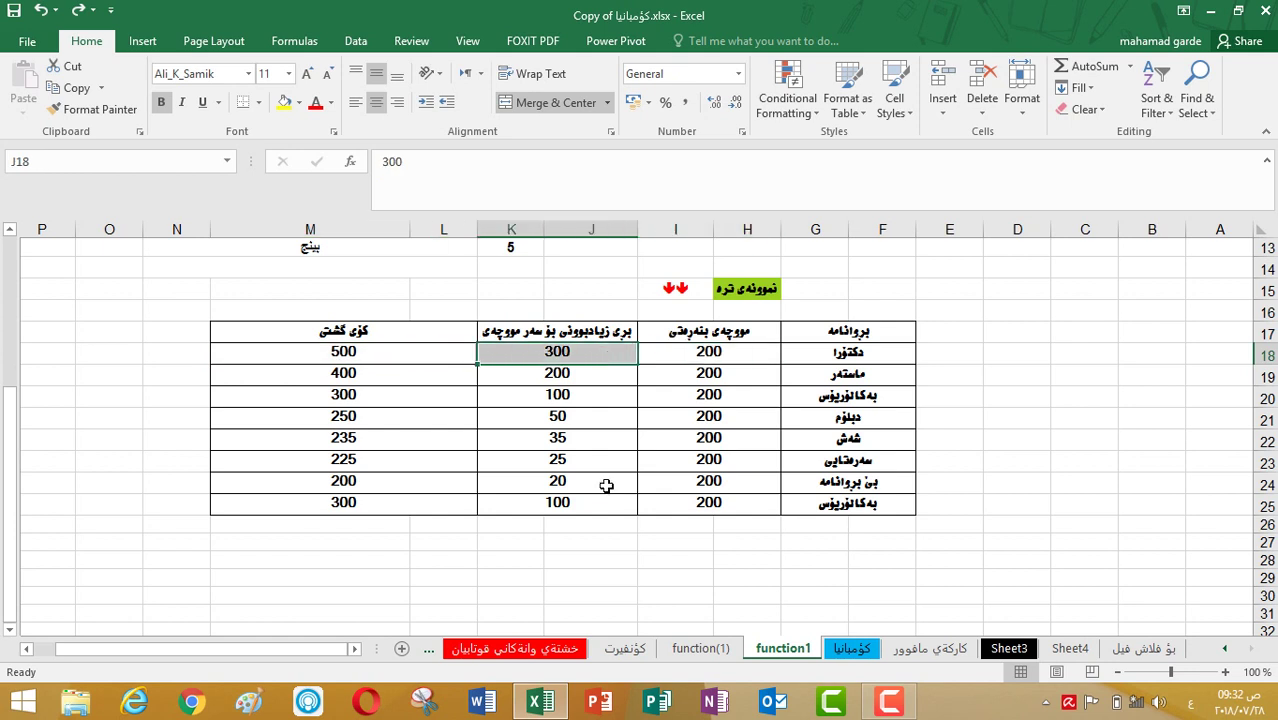
left_click(603, 378)
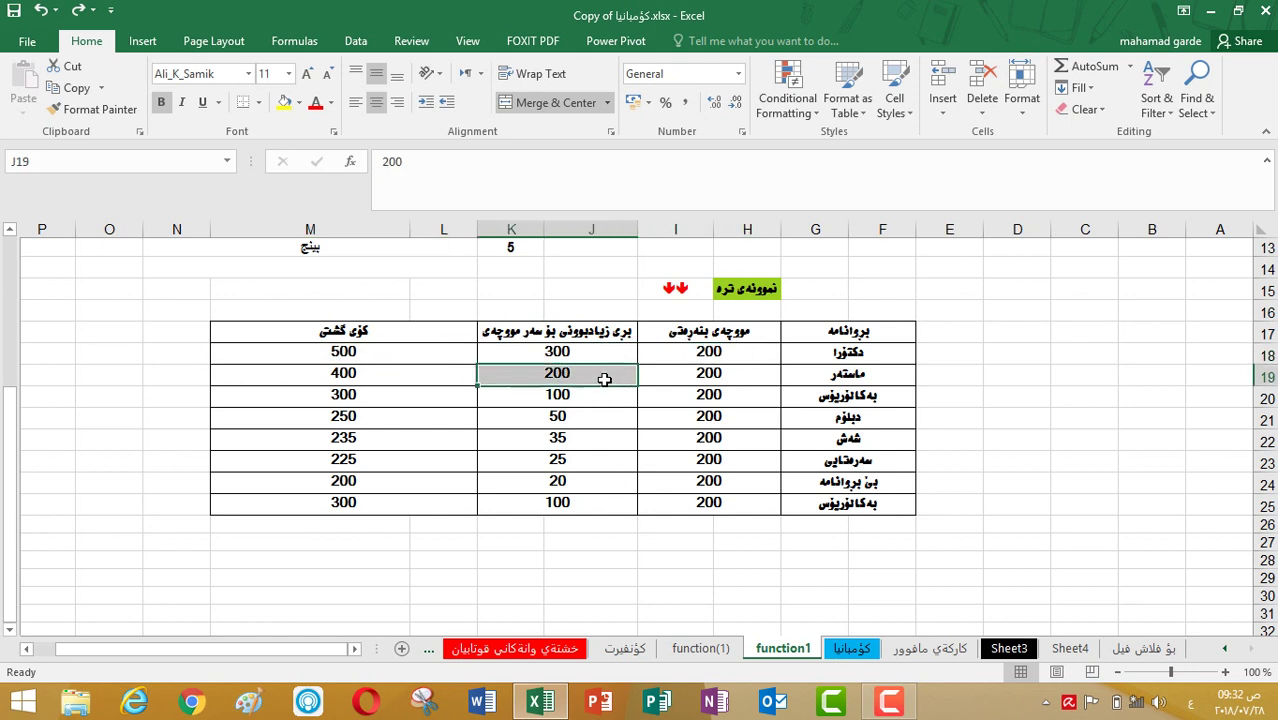
left_click(835, 384)
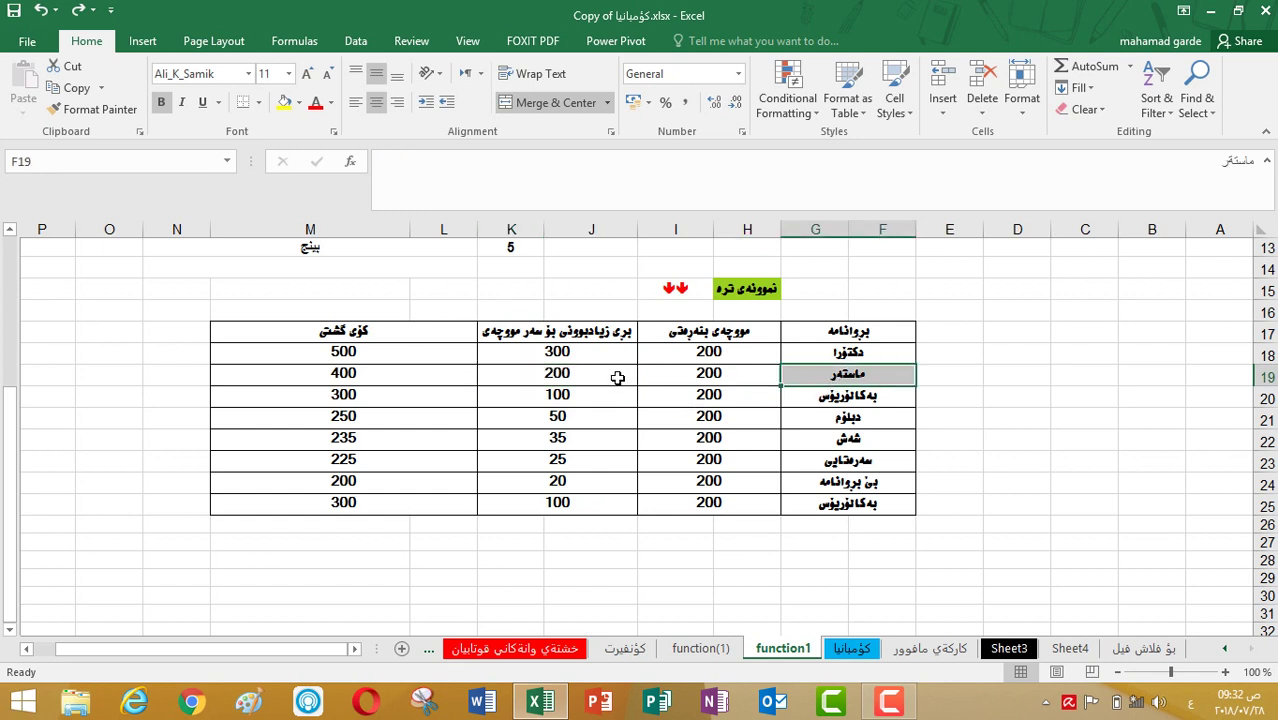
left_click(458, 356)
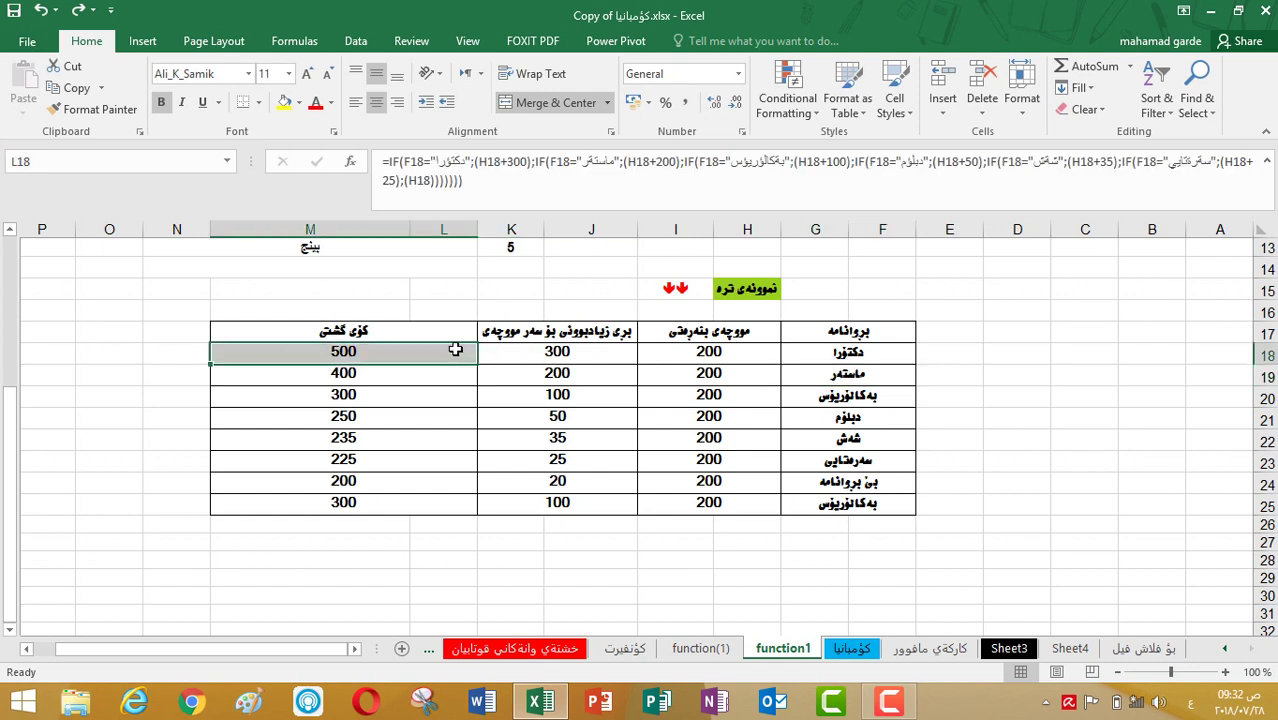
double_click(458, 356)
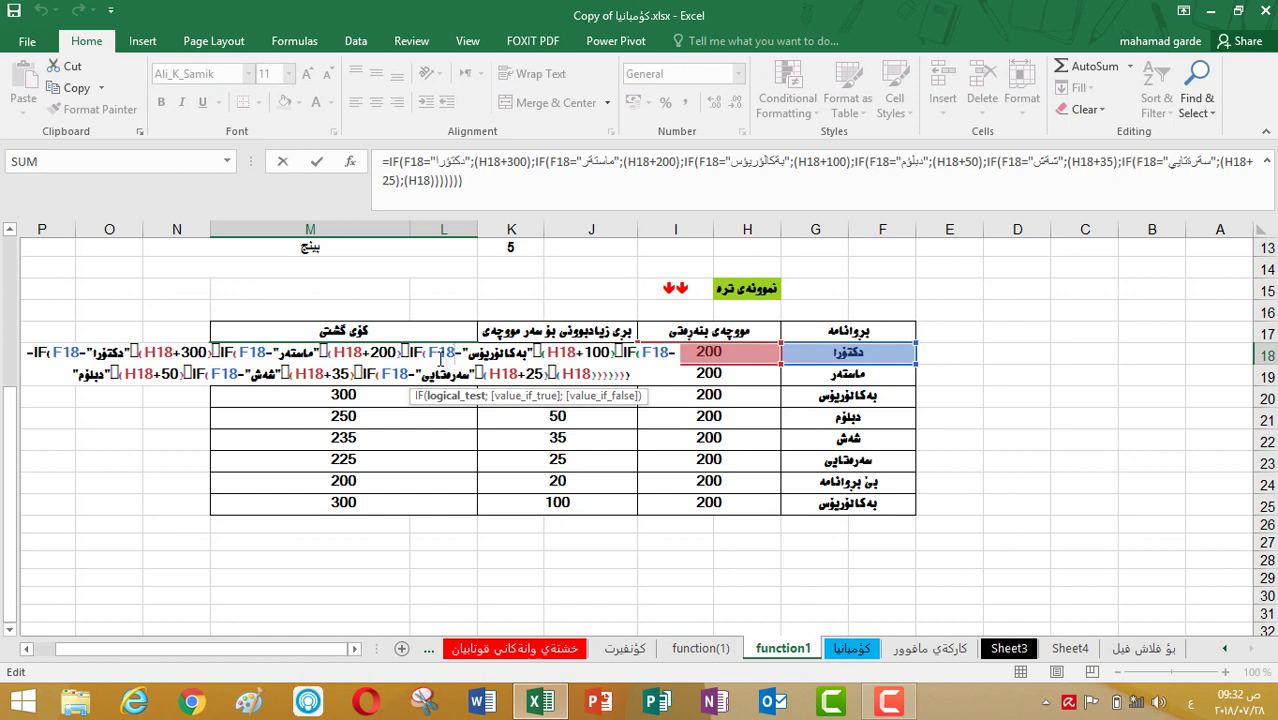
Number the certificate rows 1 to 7 in cells E18 to E24 as a fill series.
key("Return")
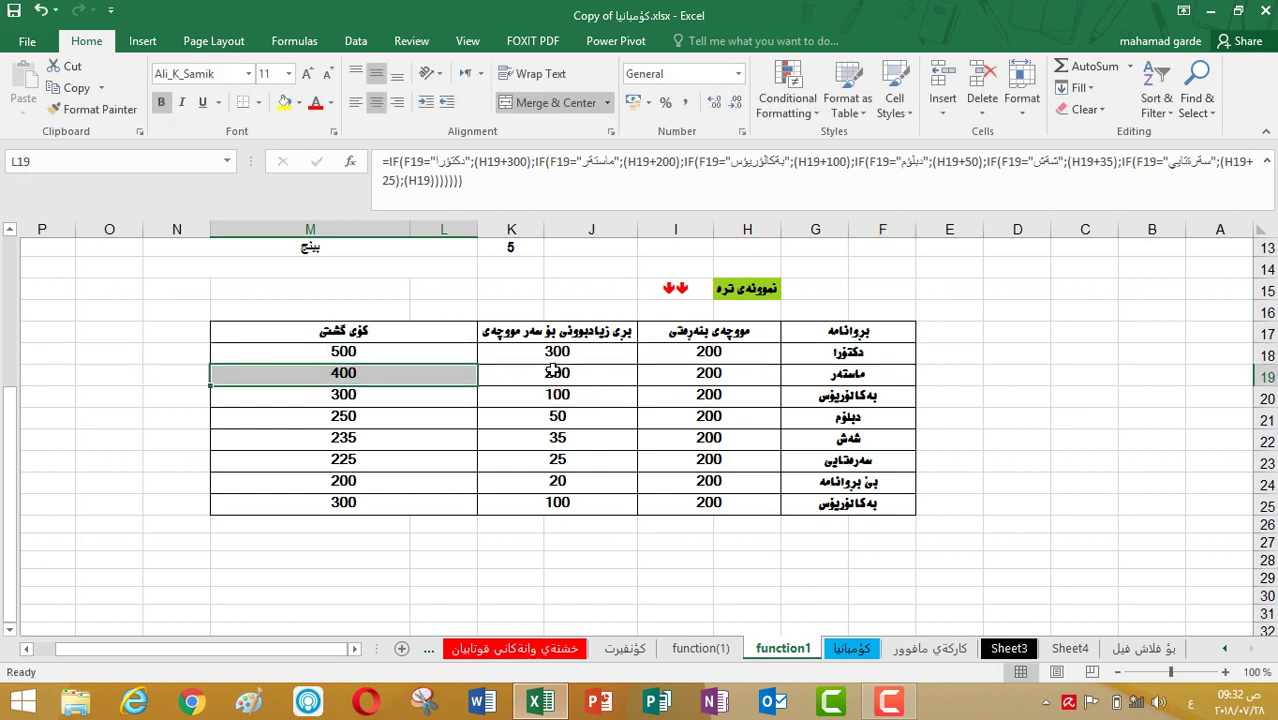
left_click(824, 357)
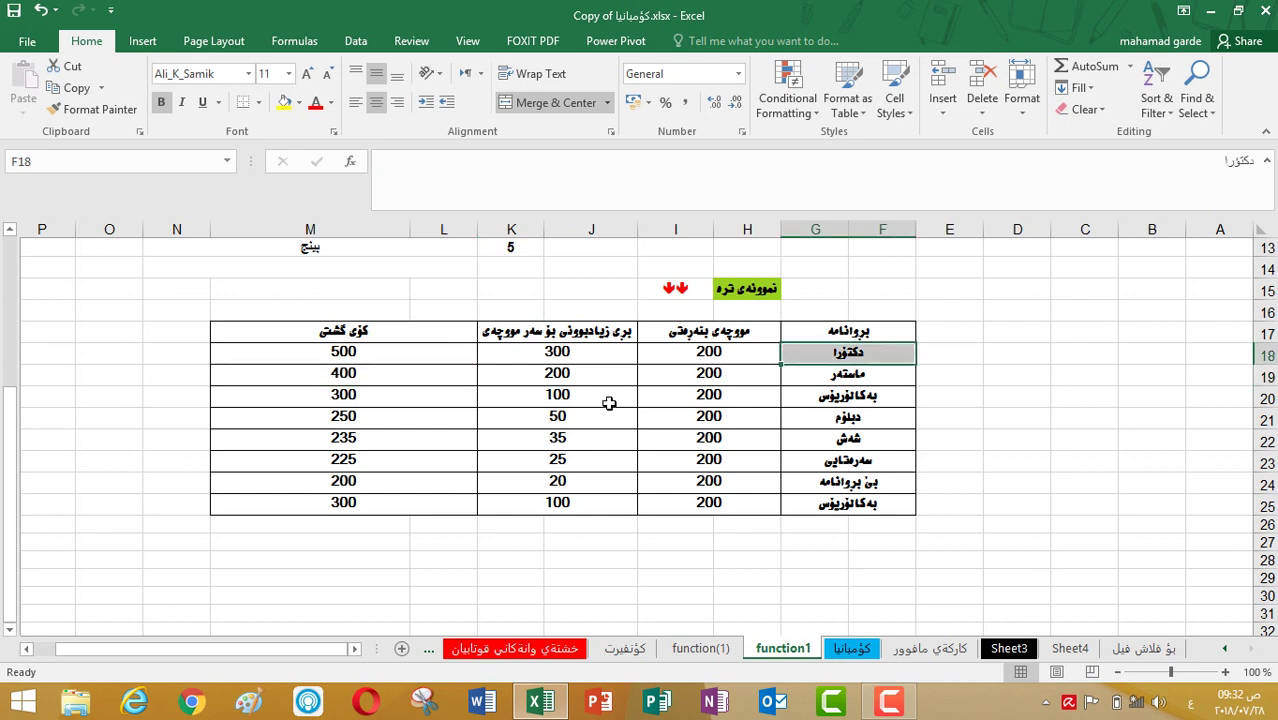
left_click(939, 357)
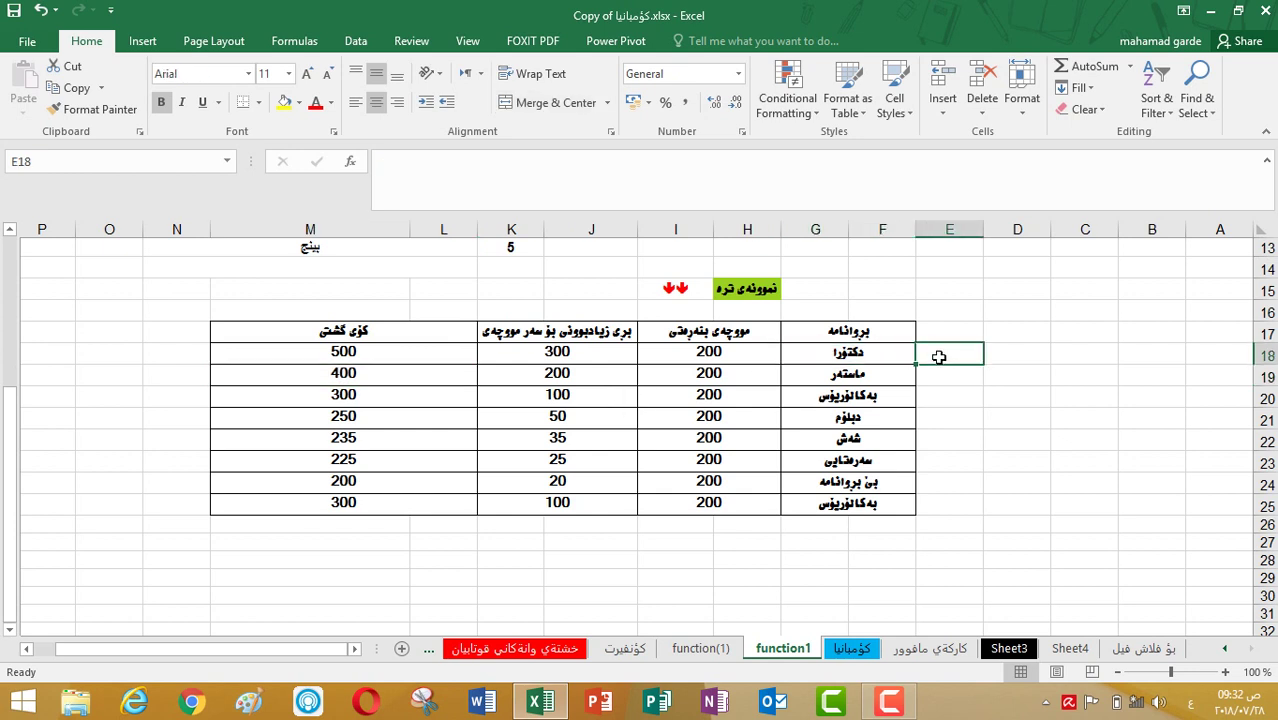
type("1")
key("Return")
left_click(945, 350)
left_click_drag(916, 364, 920, 490)
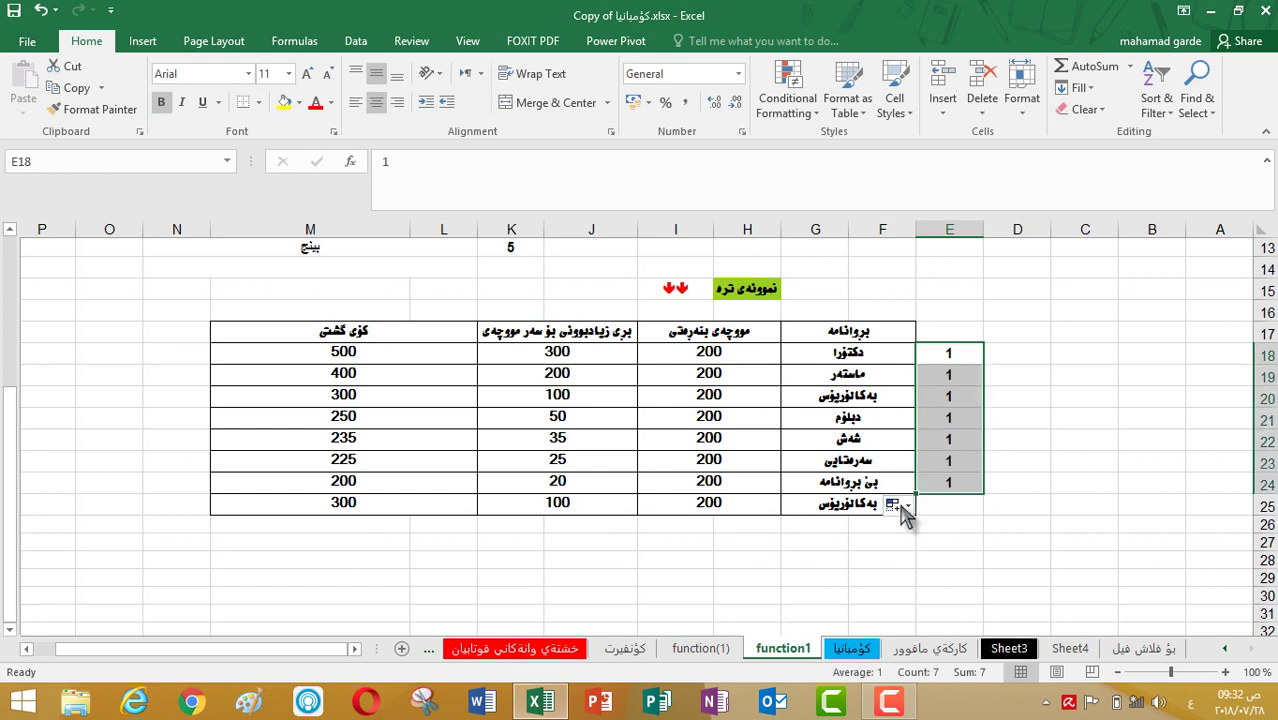
left_click(899, 507)
left_click(925, 551)
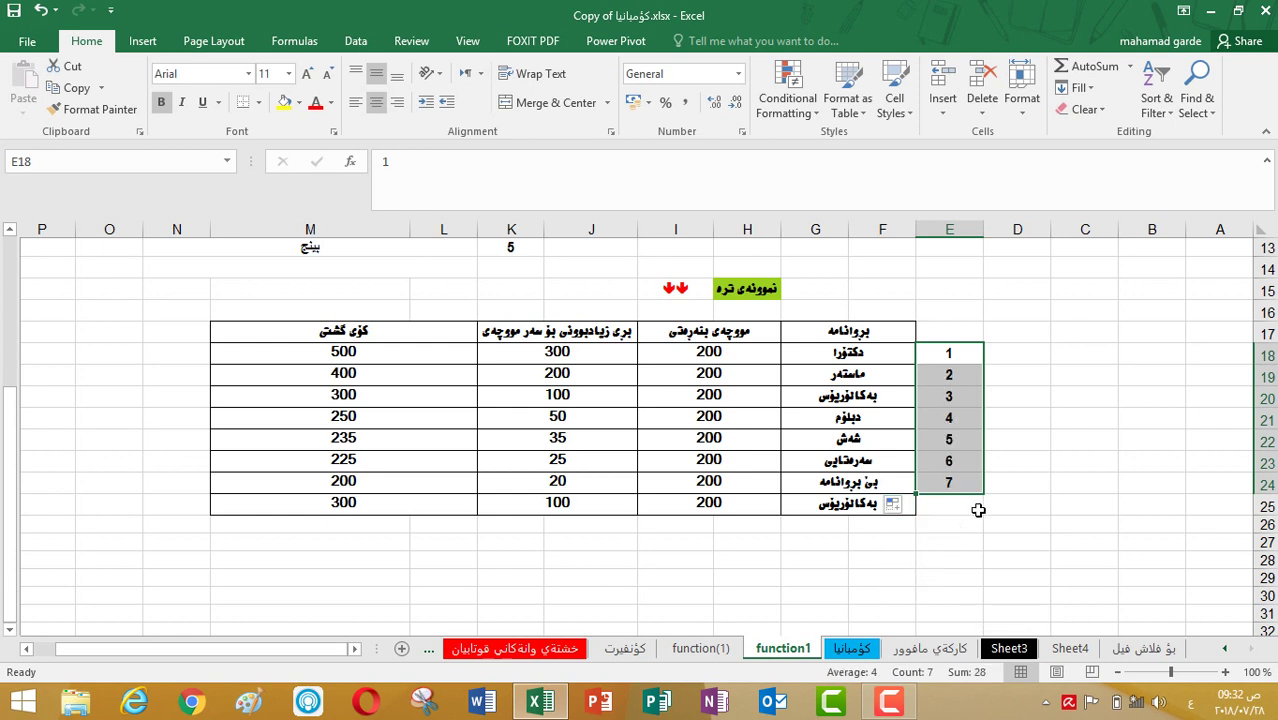
Check the row numbers in column E beside the certificate levels, from E18 down to E24.
left_click(967, 479)
left_click(957, 354)
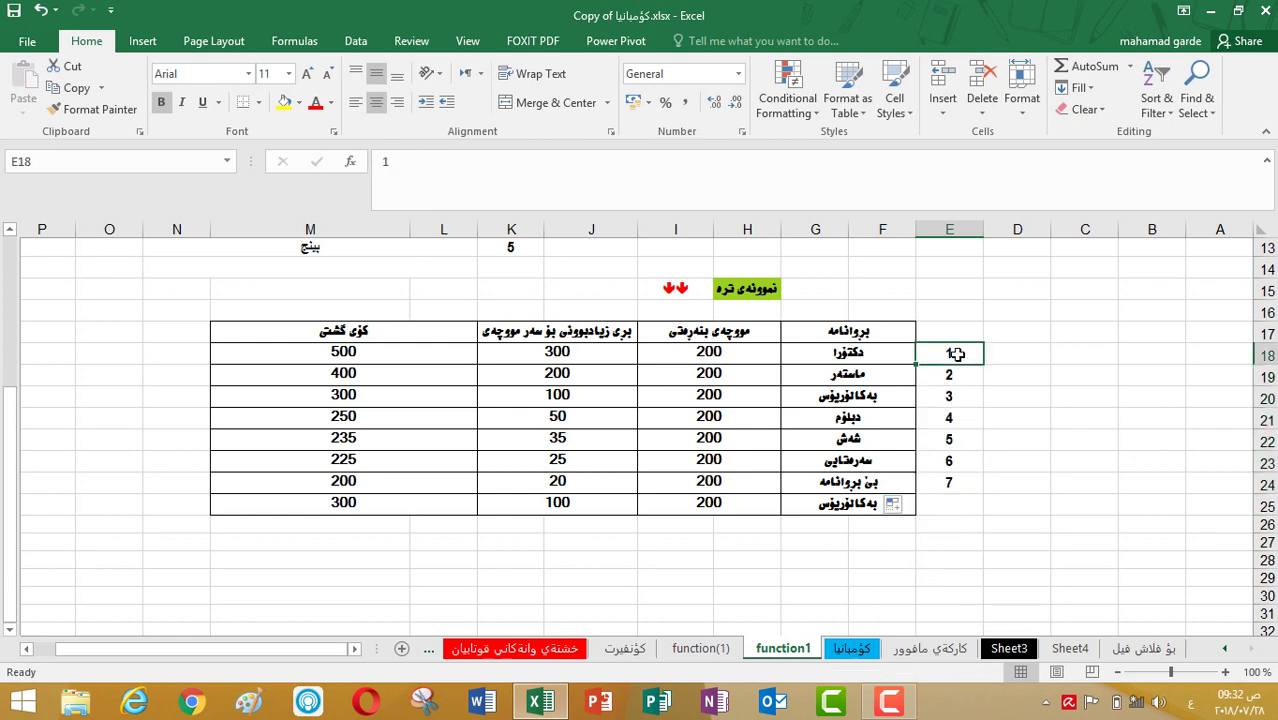
left_click(944, 485)
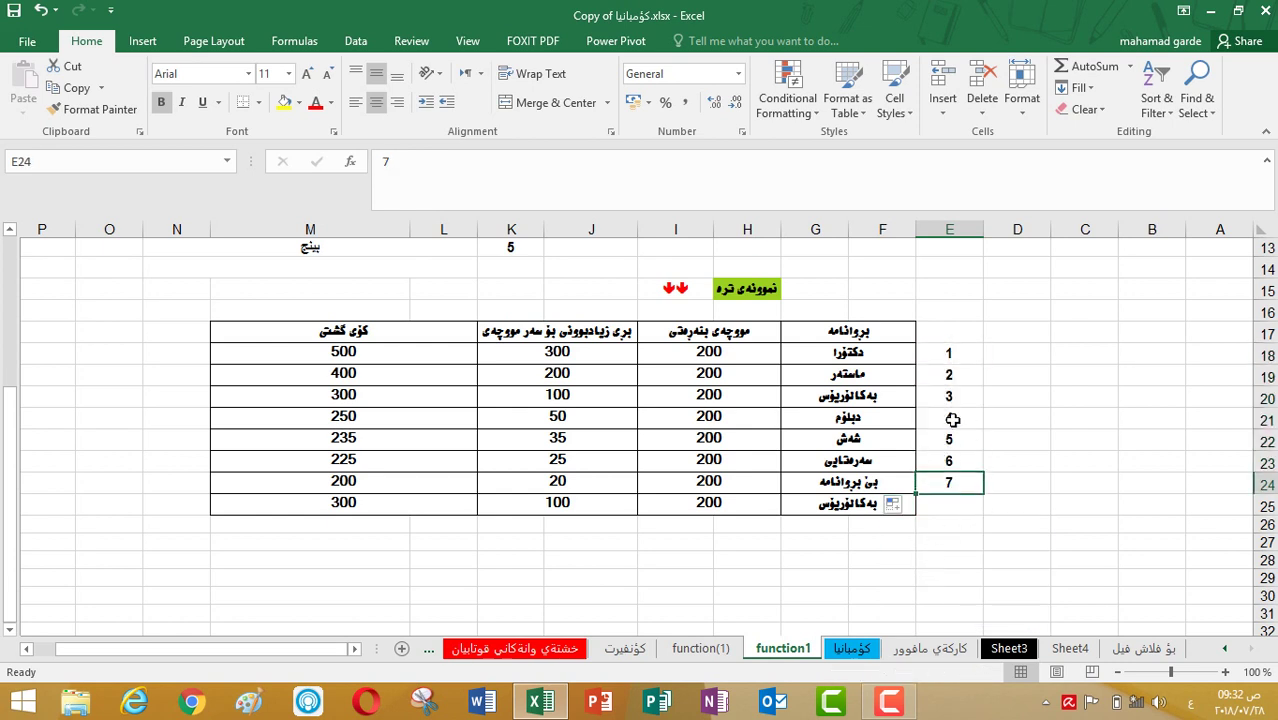
left_click(951, 353)
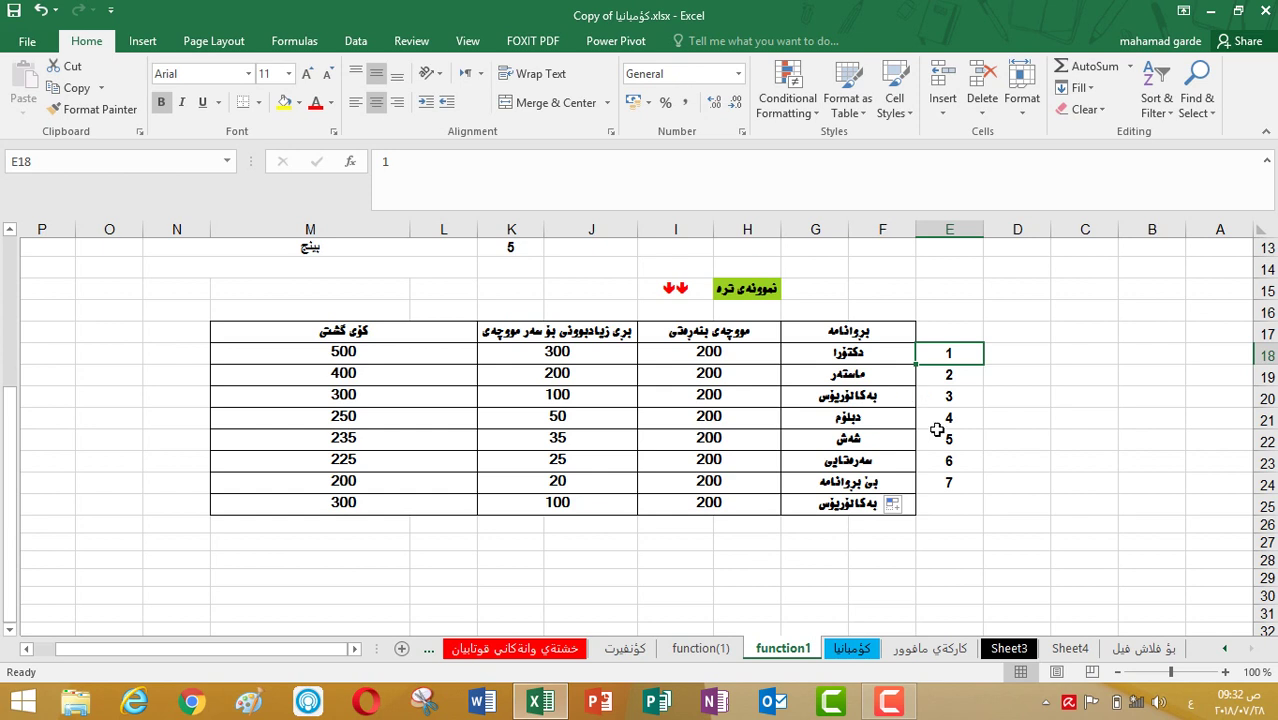
left_click(942, 481)
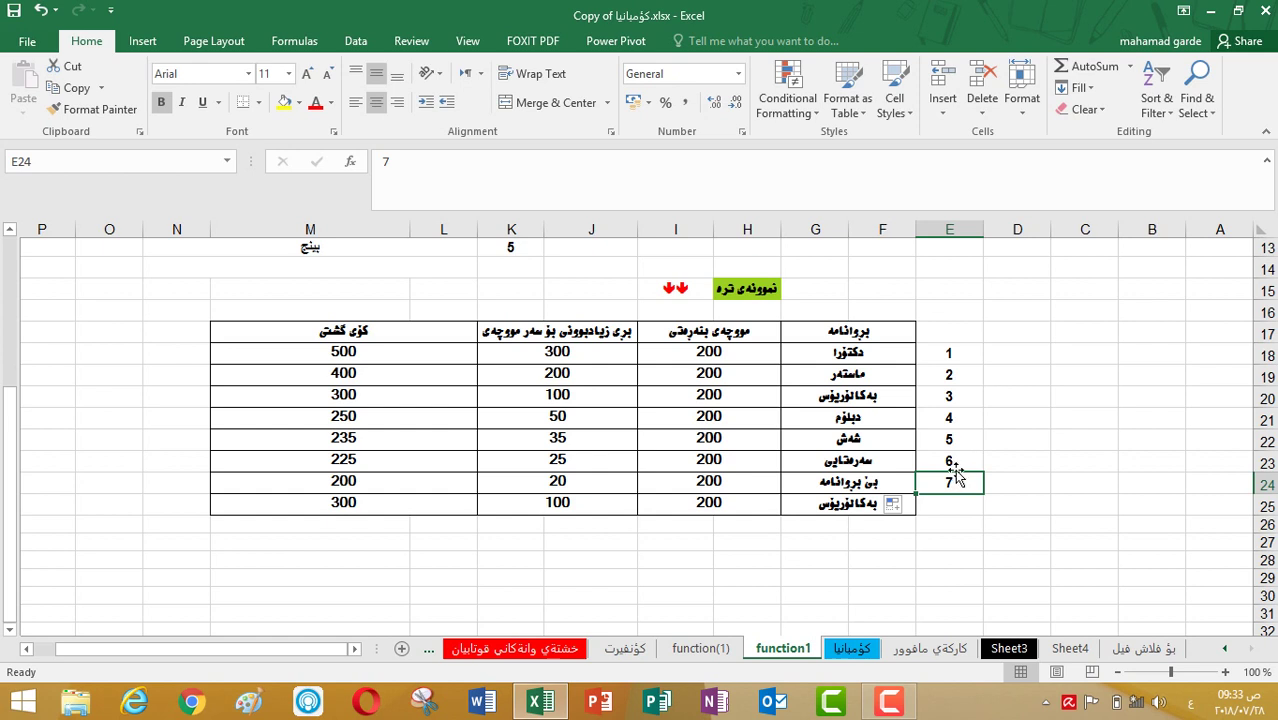
left_click(958, 460)
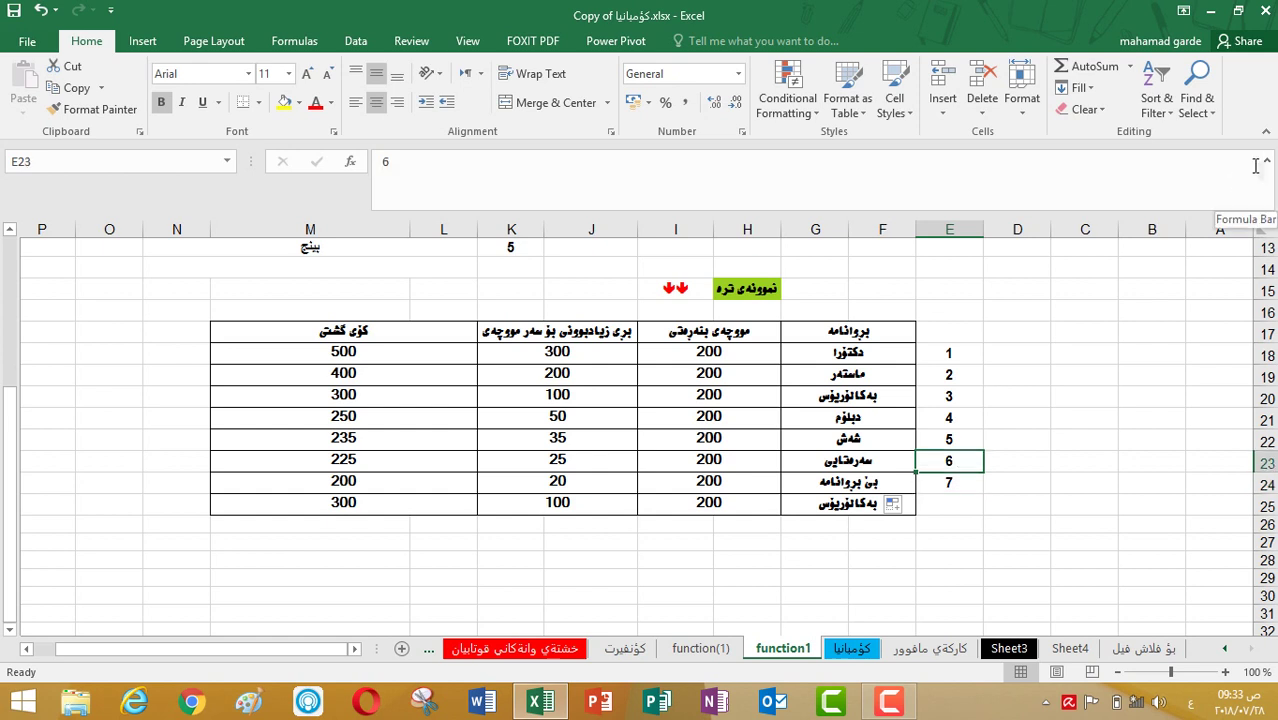
Examine each nested IF in the L18 total formula against the numbered certificate levels.
left_click(463, 352)
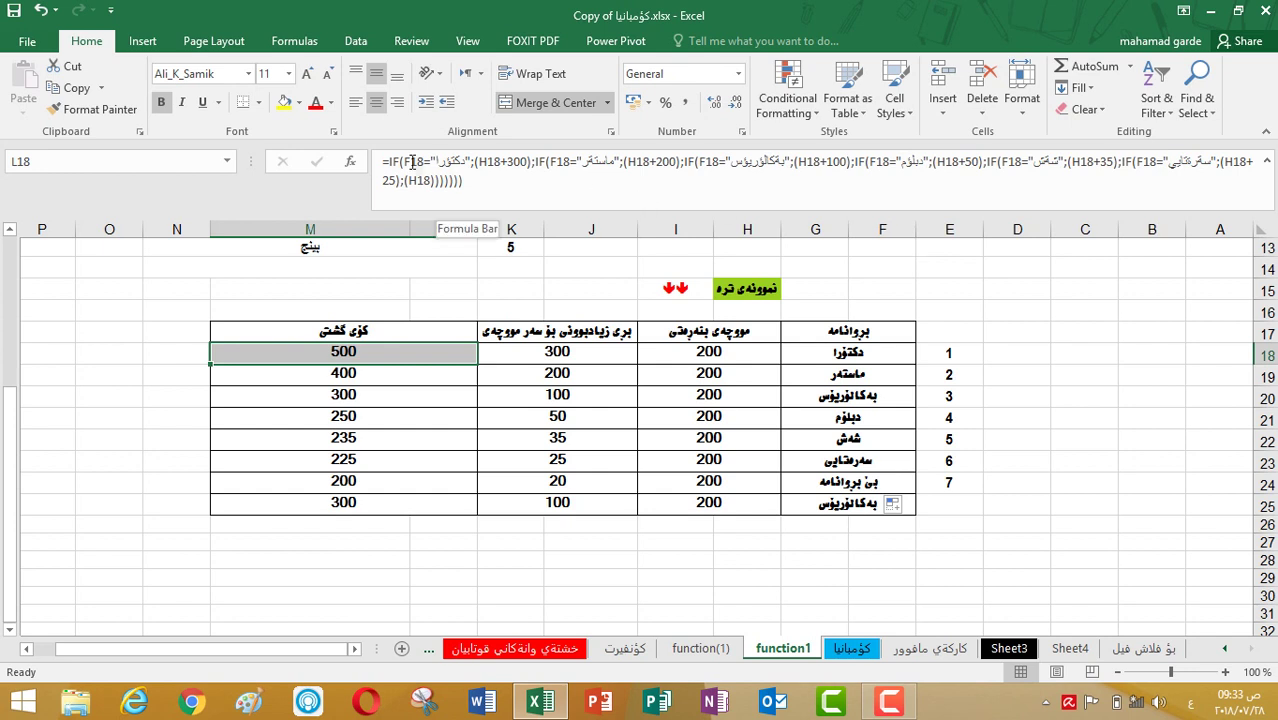
left_click(542, 164)
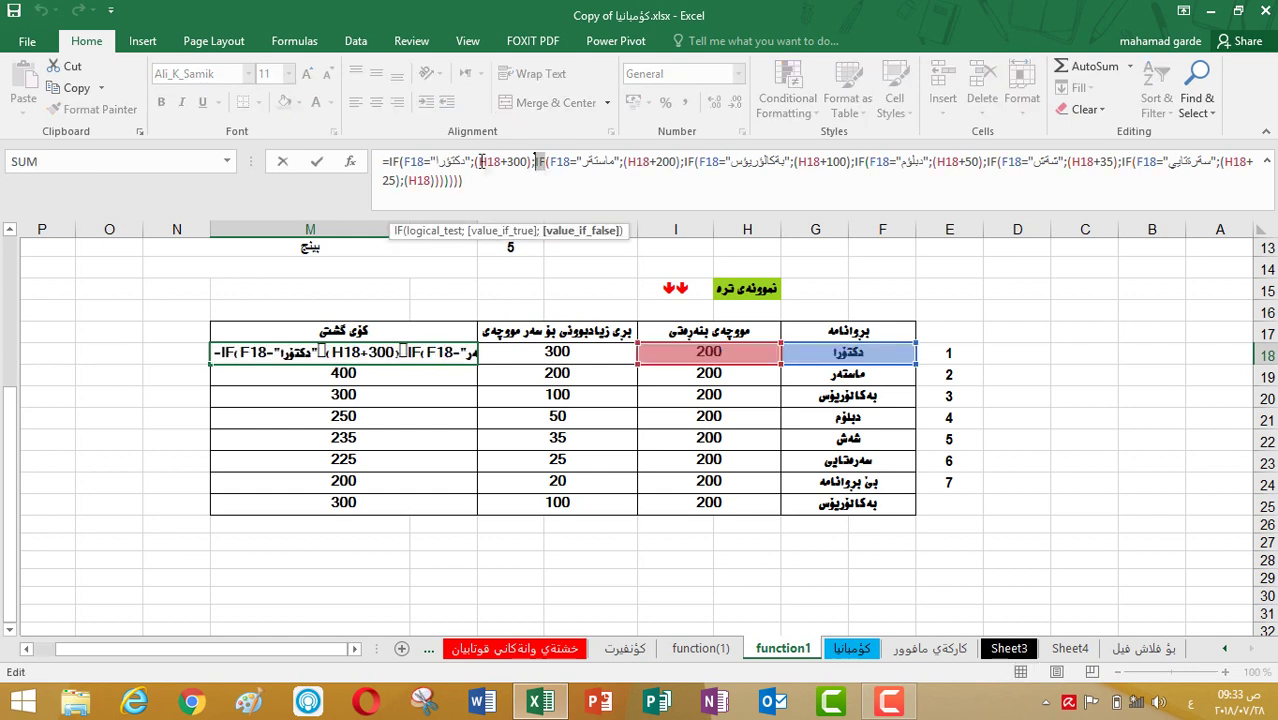
left_click(690, 162)
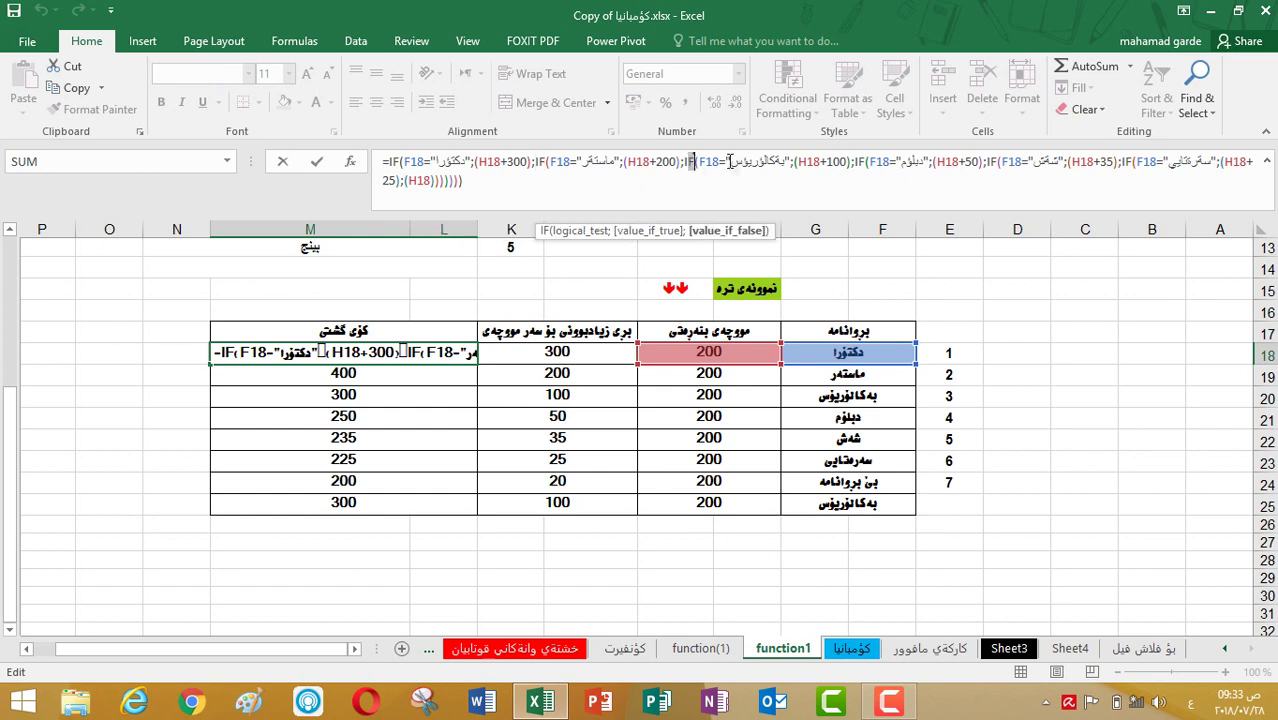
left_click(859, 162)
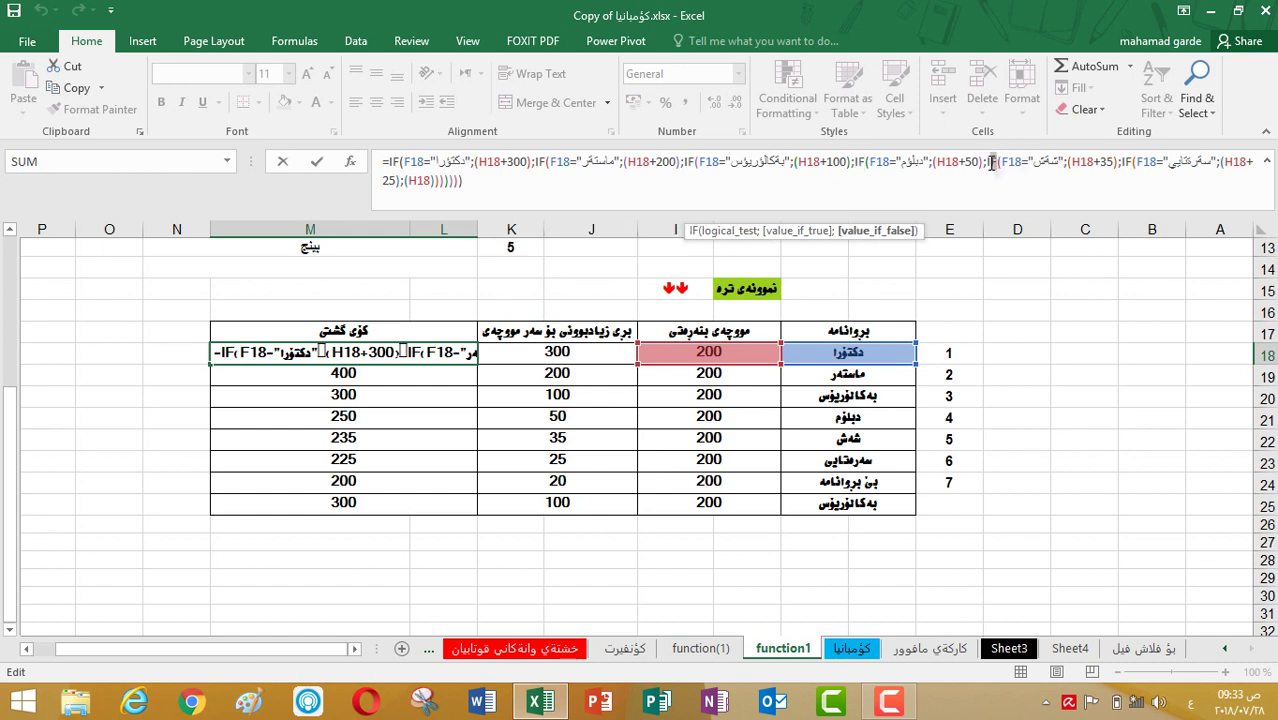
left_click(991, 162)
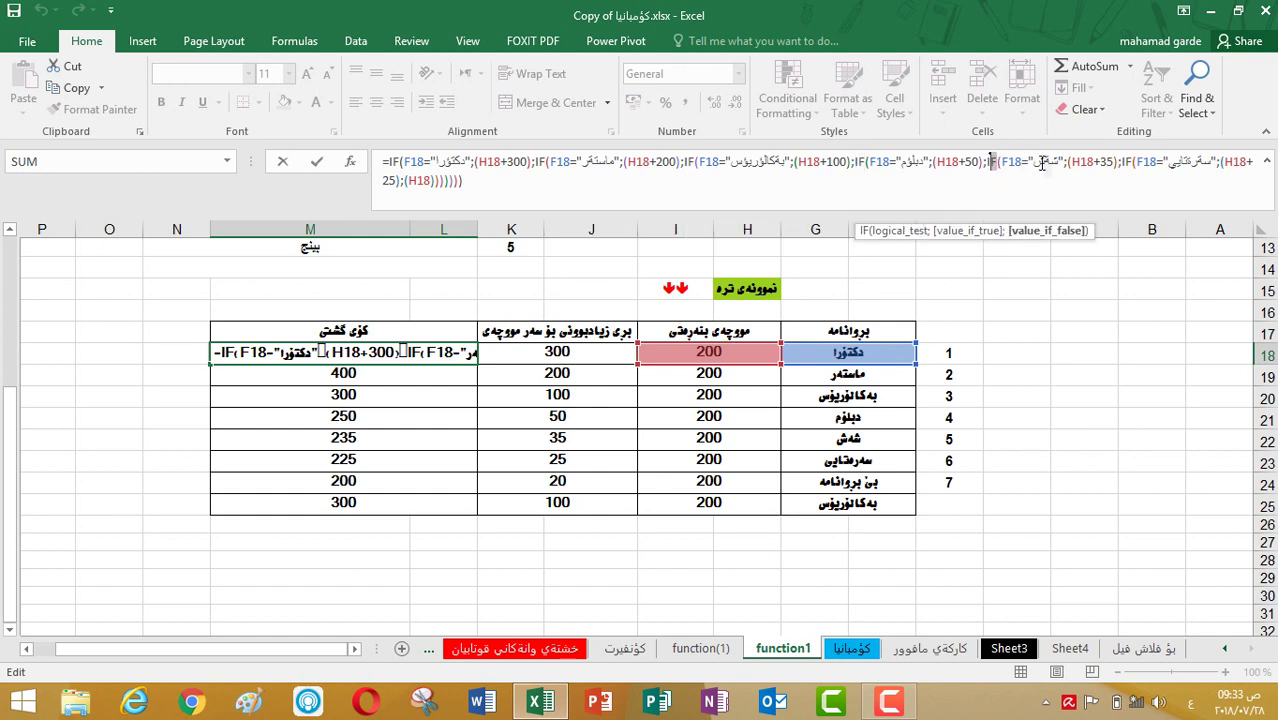
double_click(1125, 162)
left_click(1125, 162)
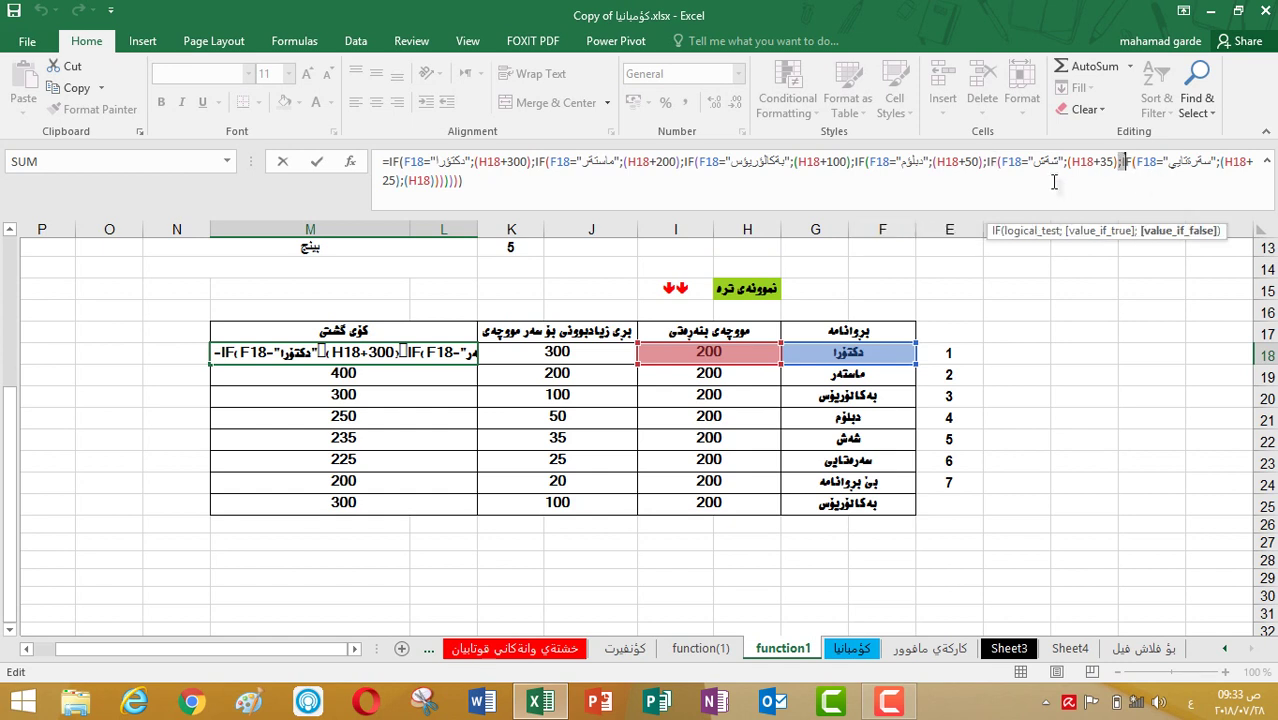
key("Return")
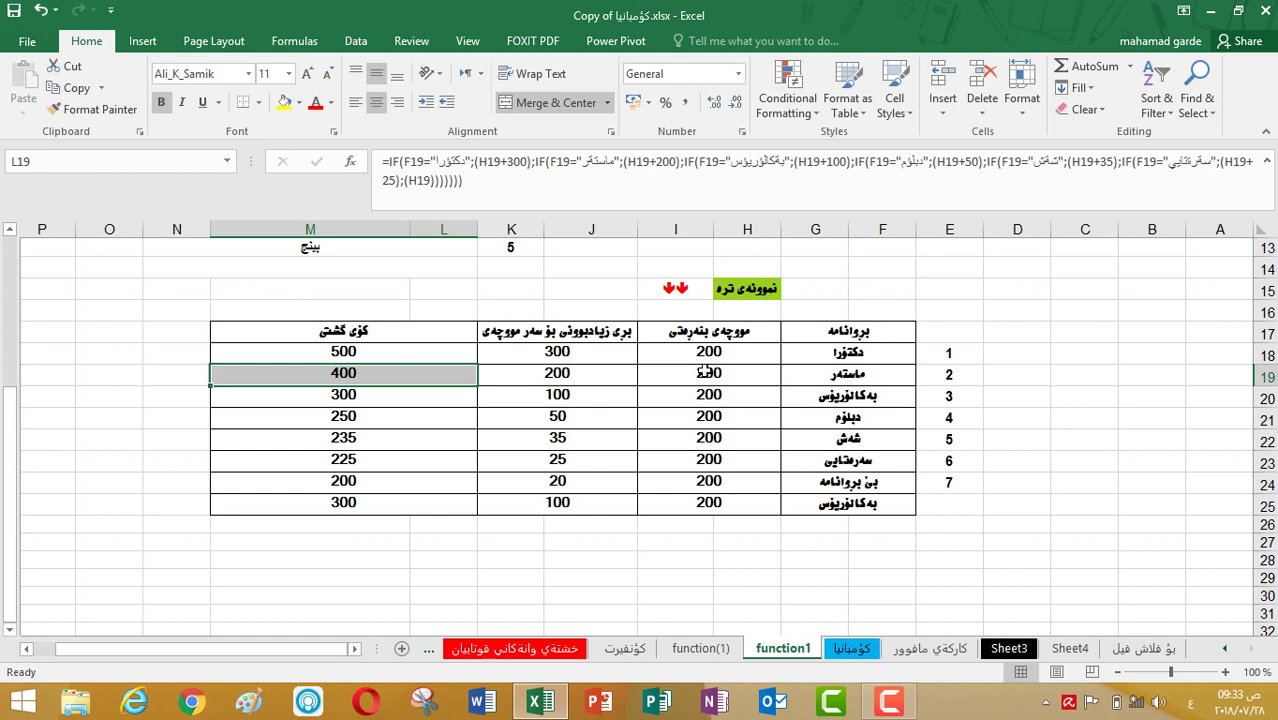
Compare the total formula in L18 with the certificate in F18 that it tests.
left_click(425, 352)
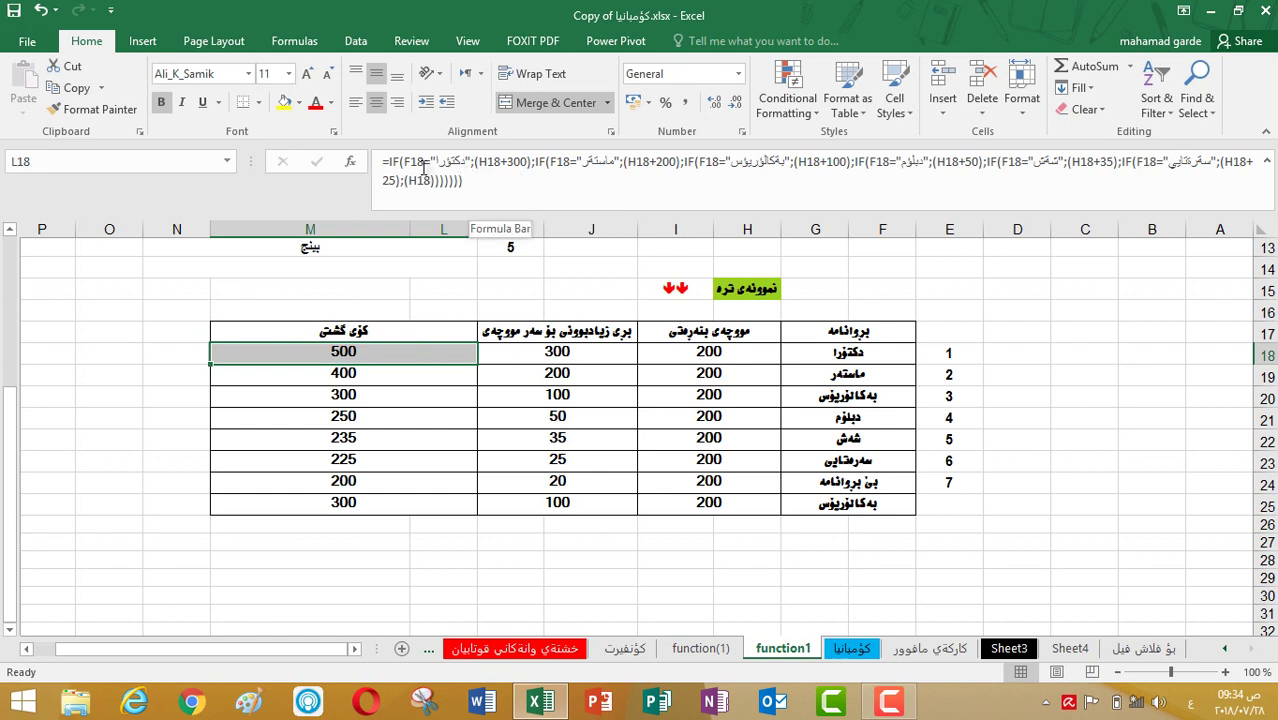
left_click(817, 349)
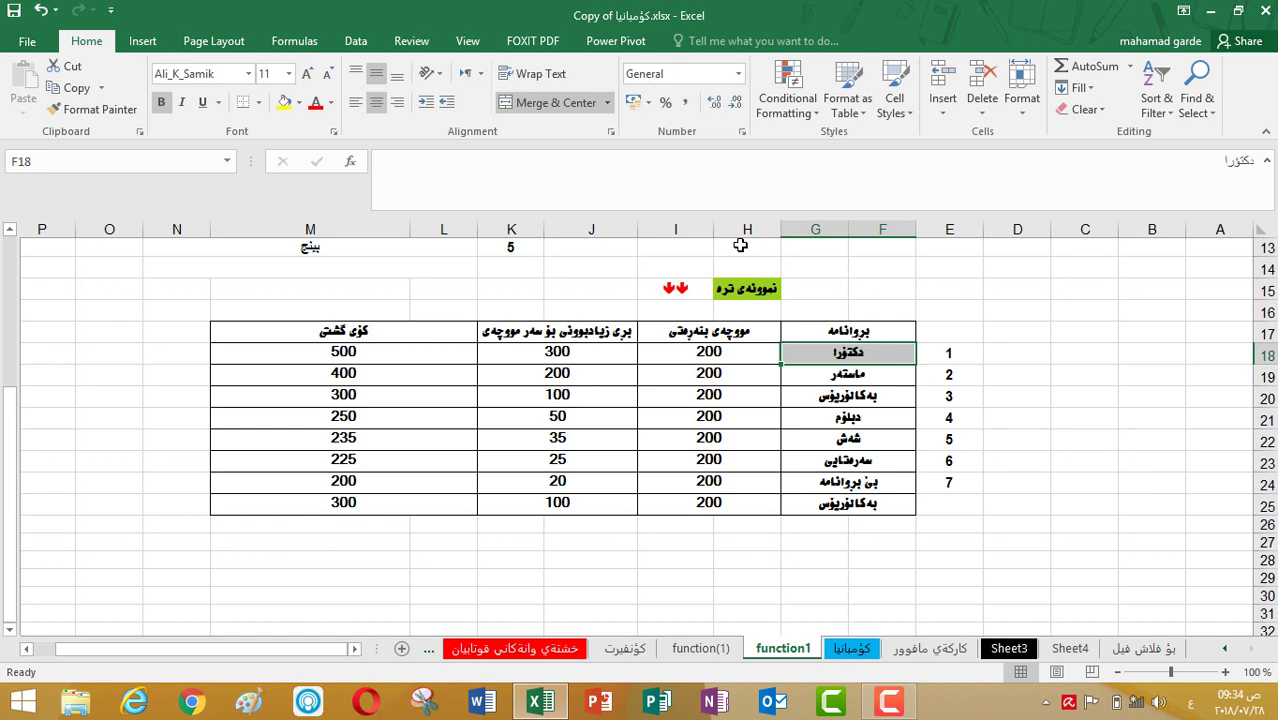
left_click(373, 353)
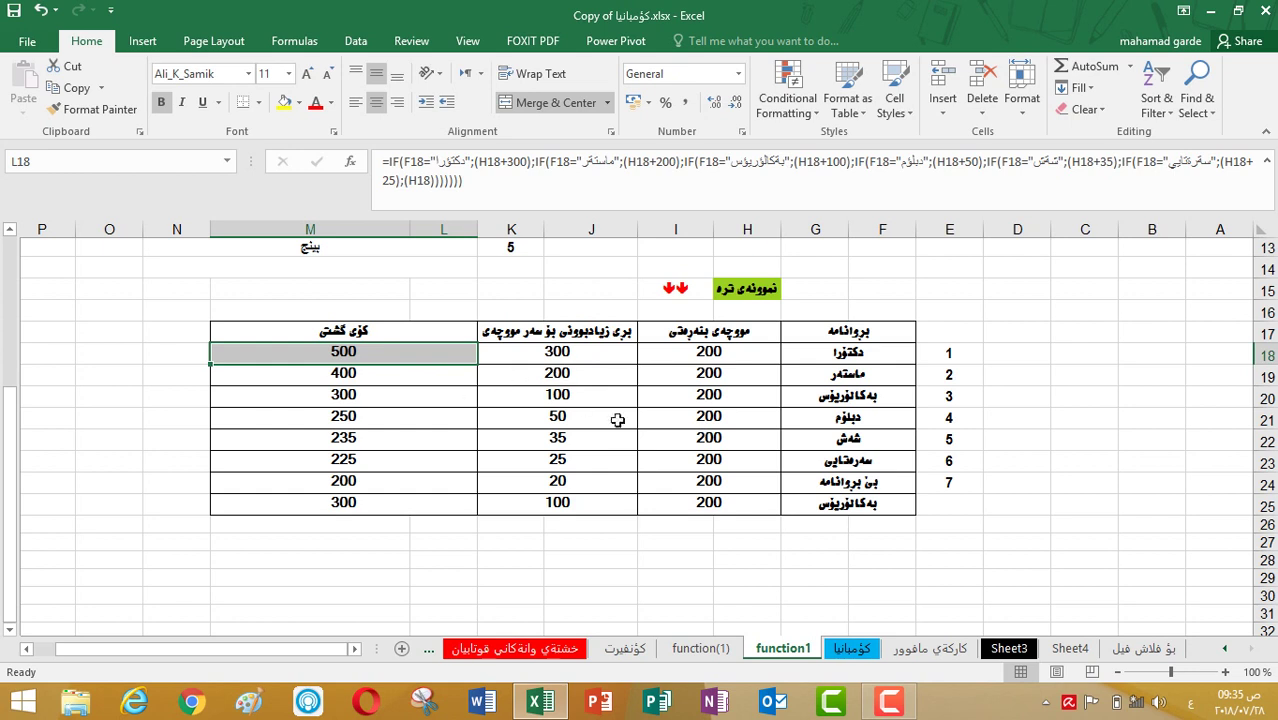
Copy the formatting of salary table row 25 to row 26 with Format Painter.
left_click(864, 524)
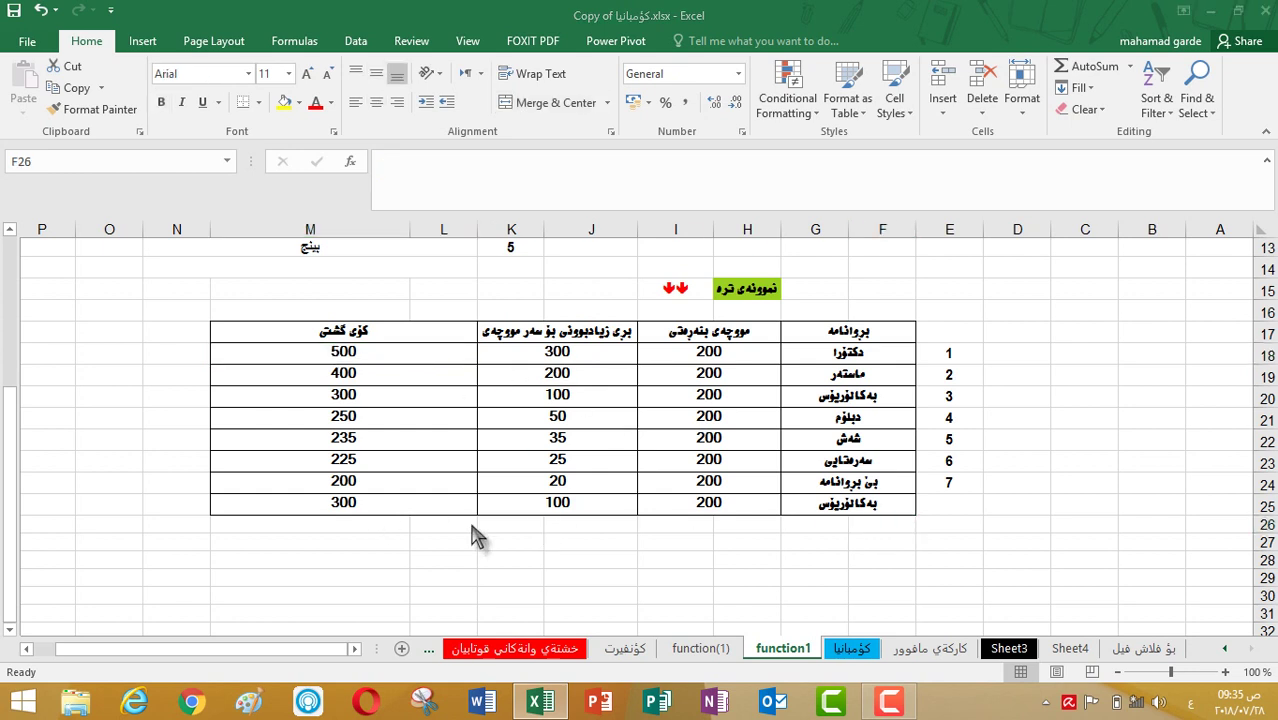
left_click_drag(446, 496, 826, 508)
left_click(95, 109)
left_click(886, 524)
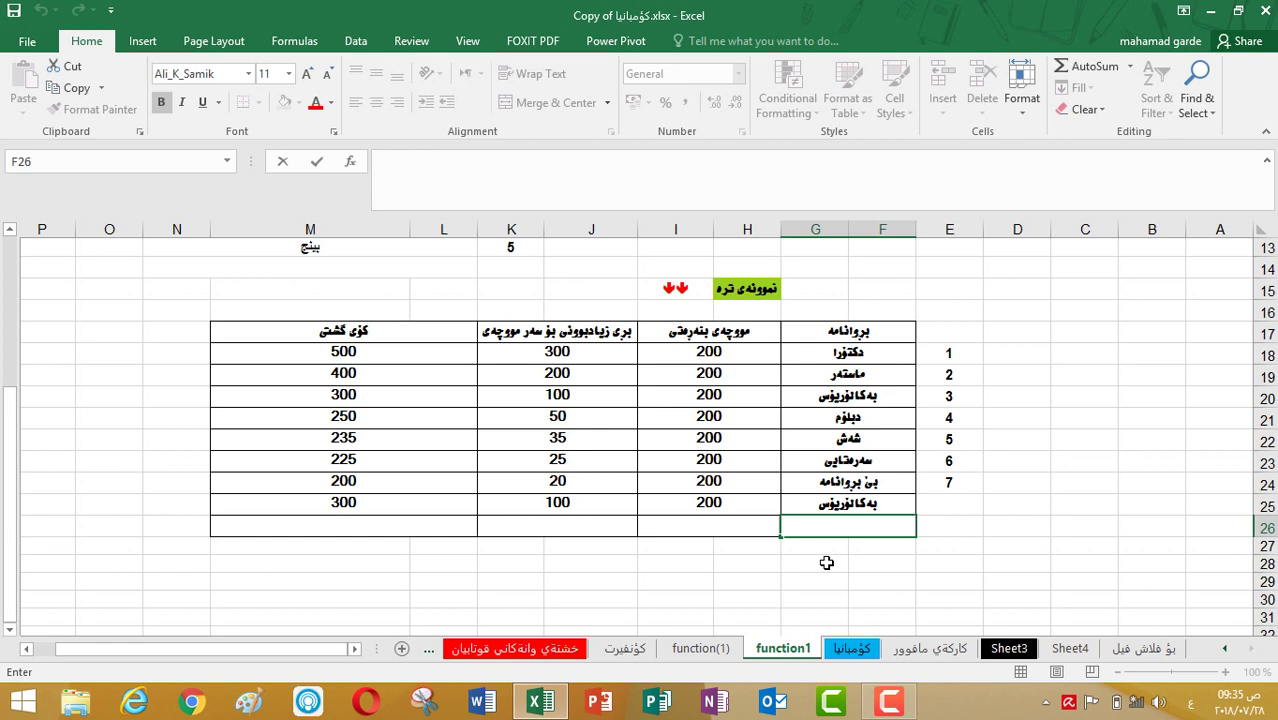
Fill in row 26 with certificate شەش, base salary 200 and increase 35.
type("شەش")
left_click(693, 527)
double_click(693, 527)
type("200")
left_click(584, 525)
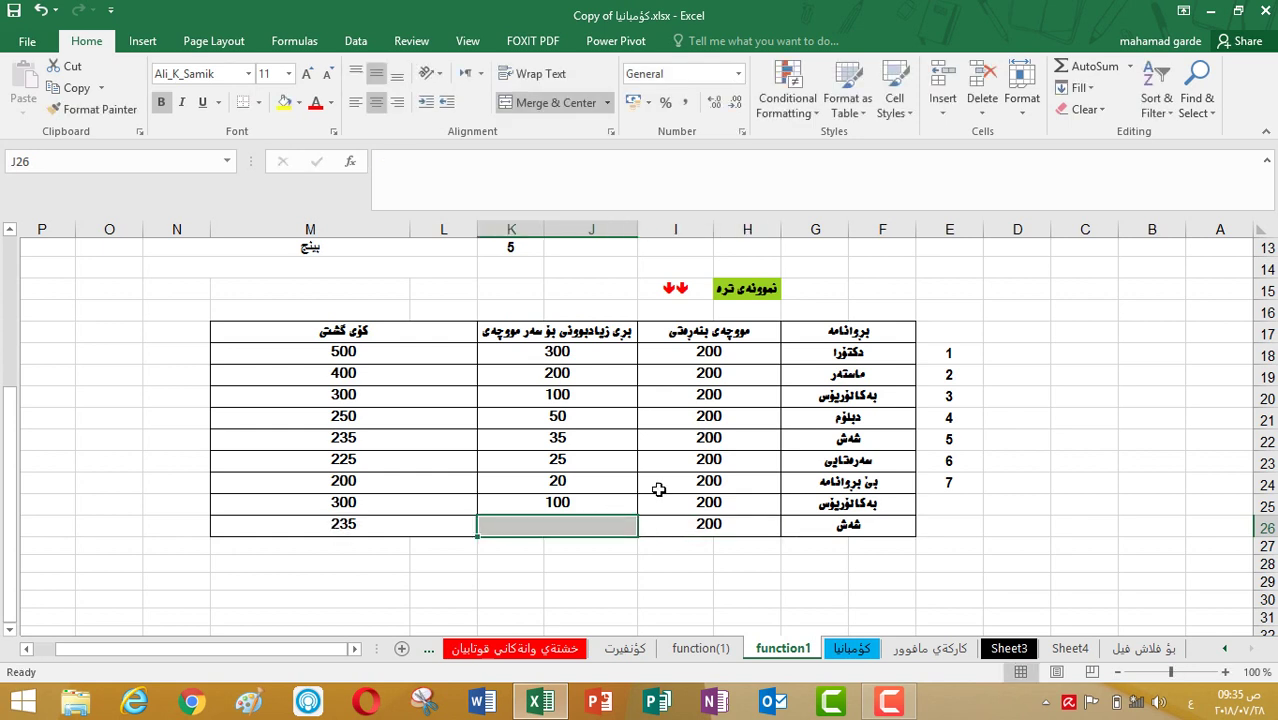
type("35")
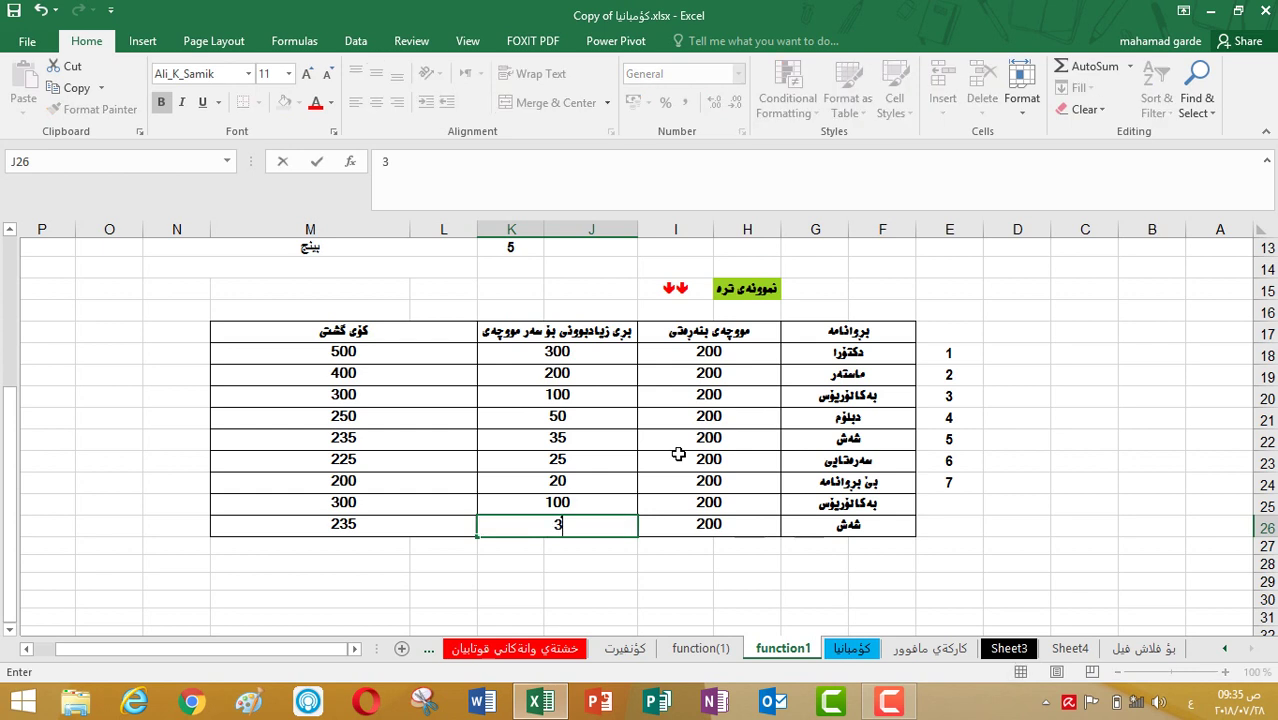
left_click(446, 524)
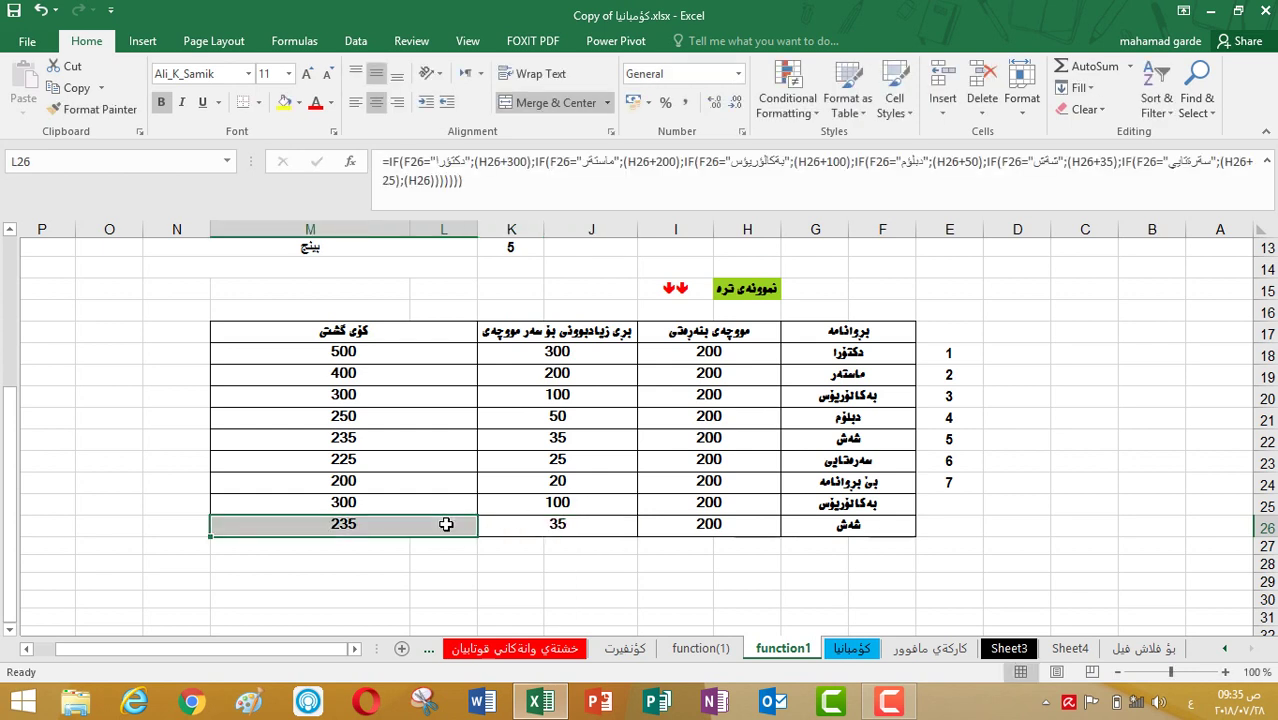
Check the increase and total in row 26, and set the base salary in H26 to 400.
left_click(620, 526)
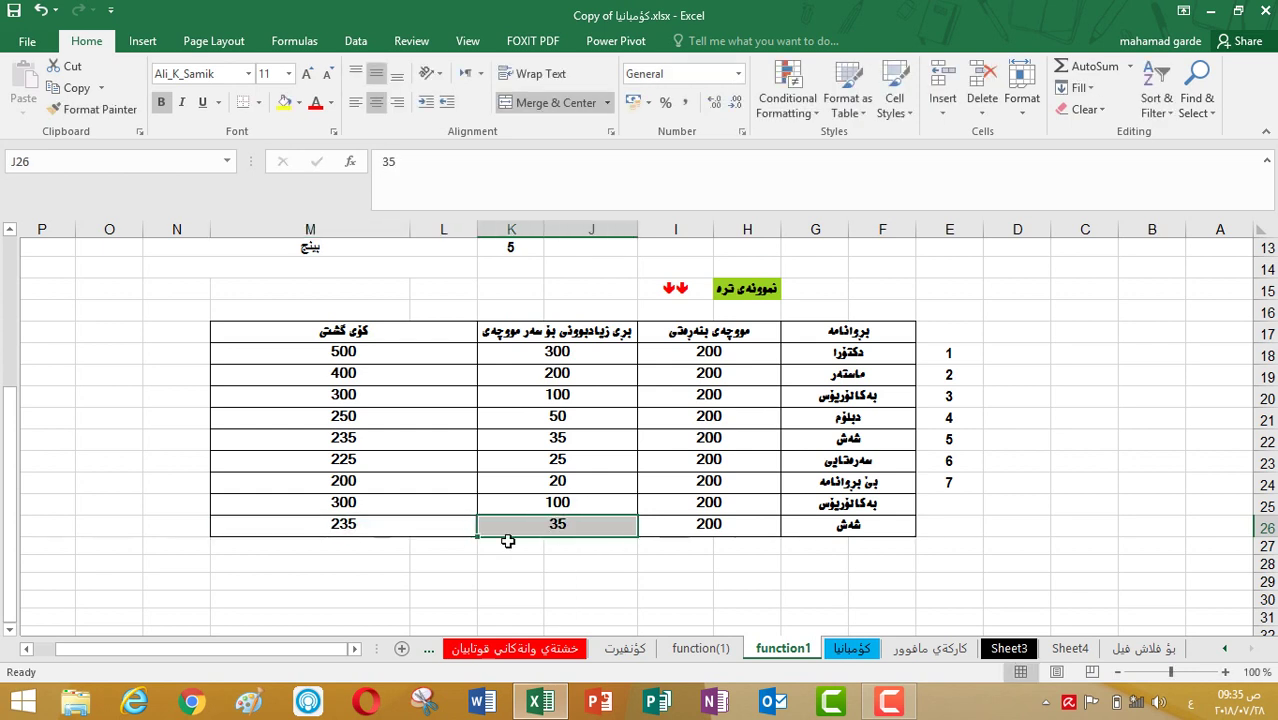
left_click(441, 524)
left_click(677, 525)
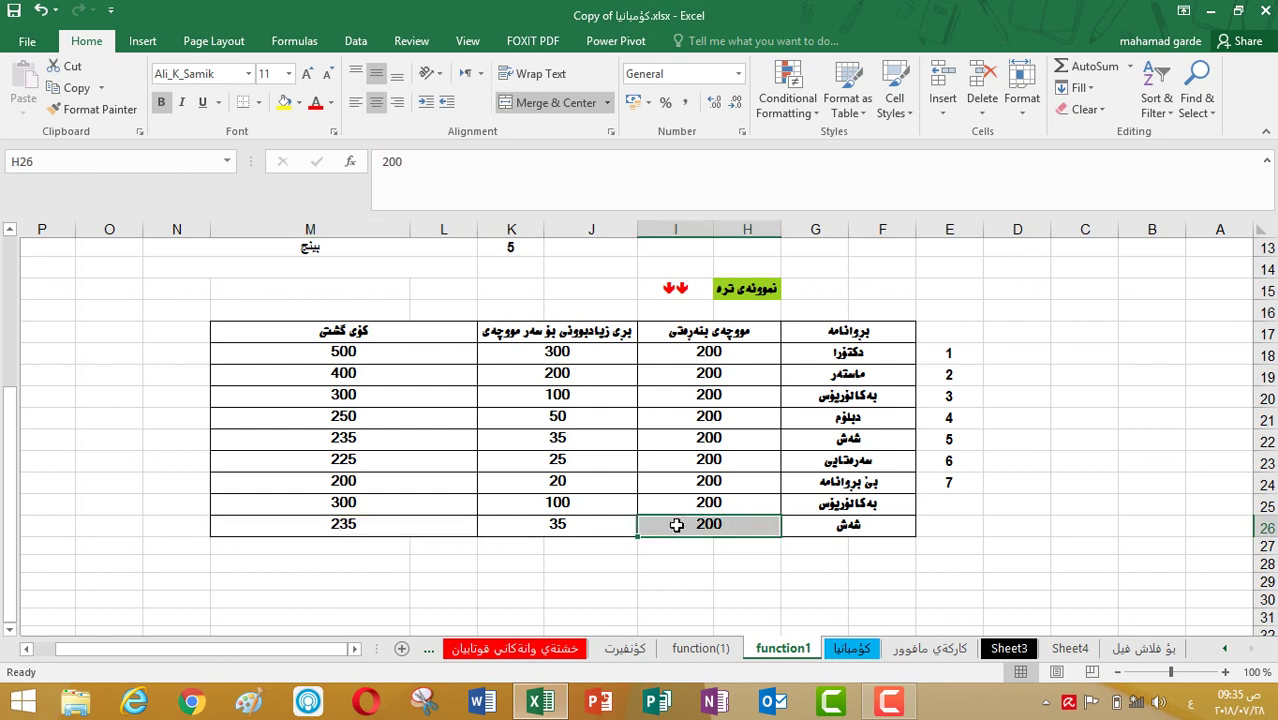
type("400")
left_click(677, 504)
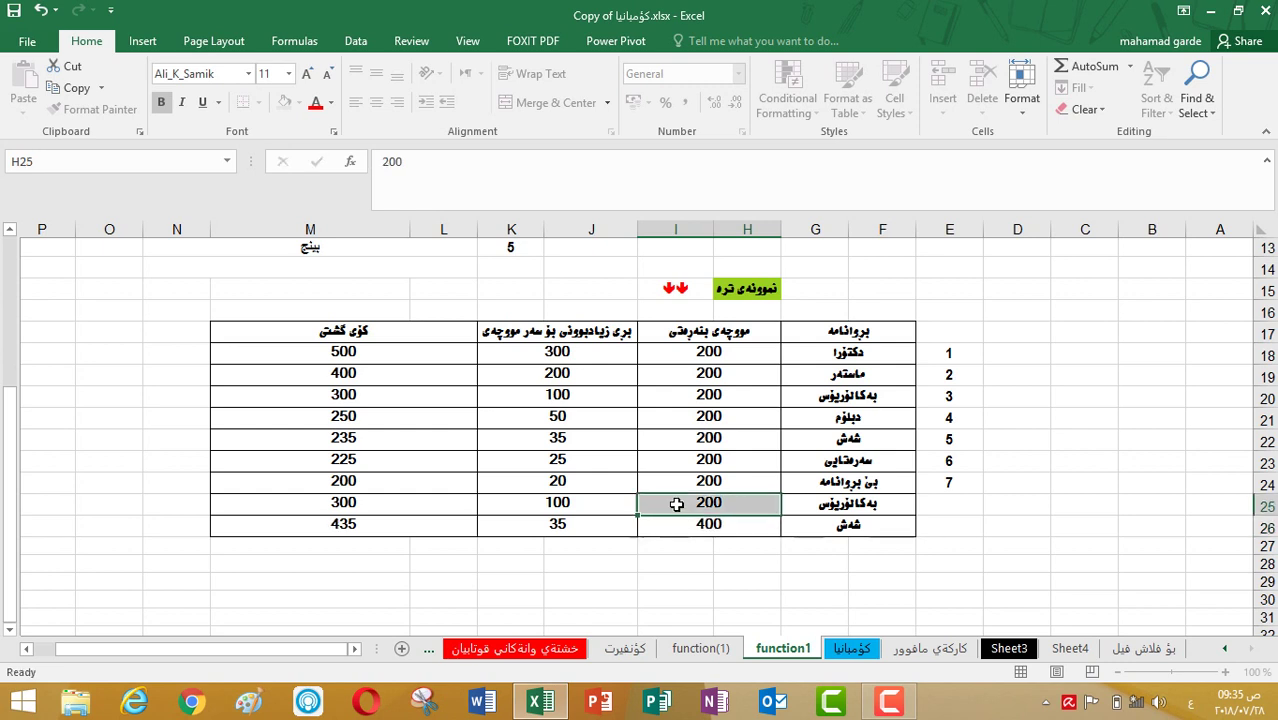
left_click(678, 524)
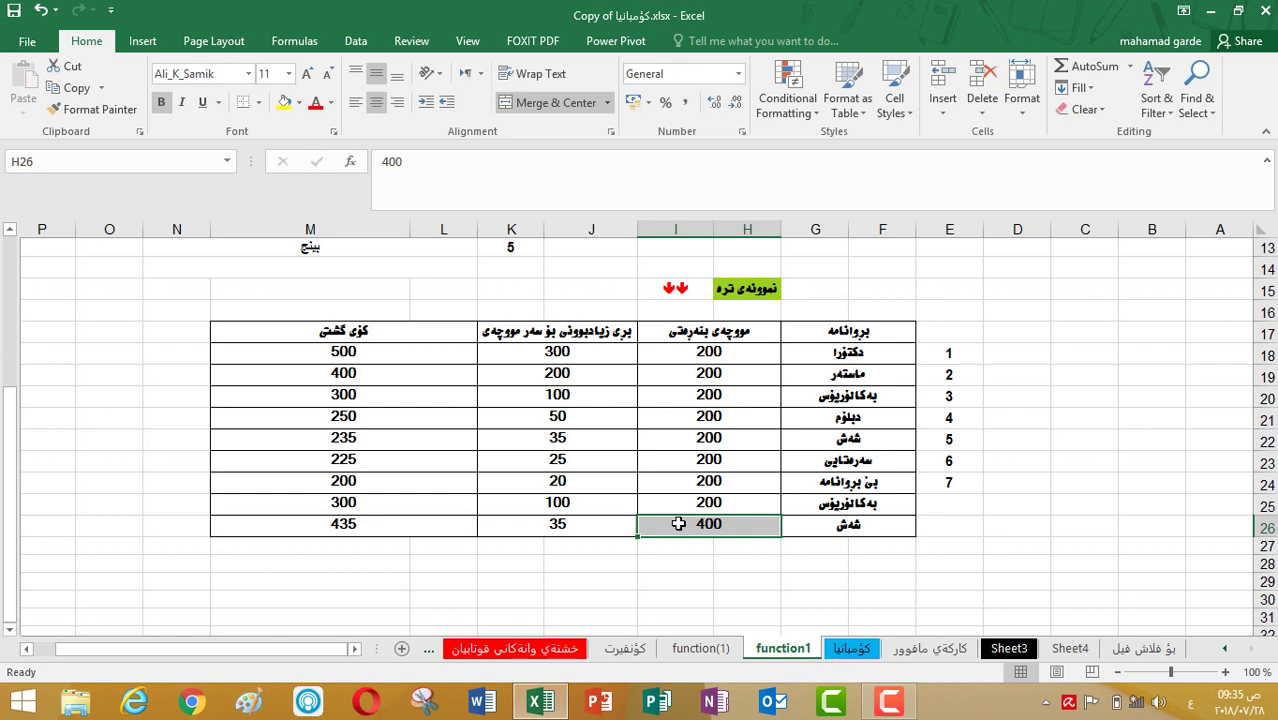
Review the total formulas in L18 and L24, and the certificate and increase in row 24.
left_click(418, 357)
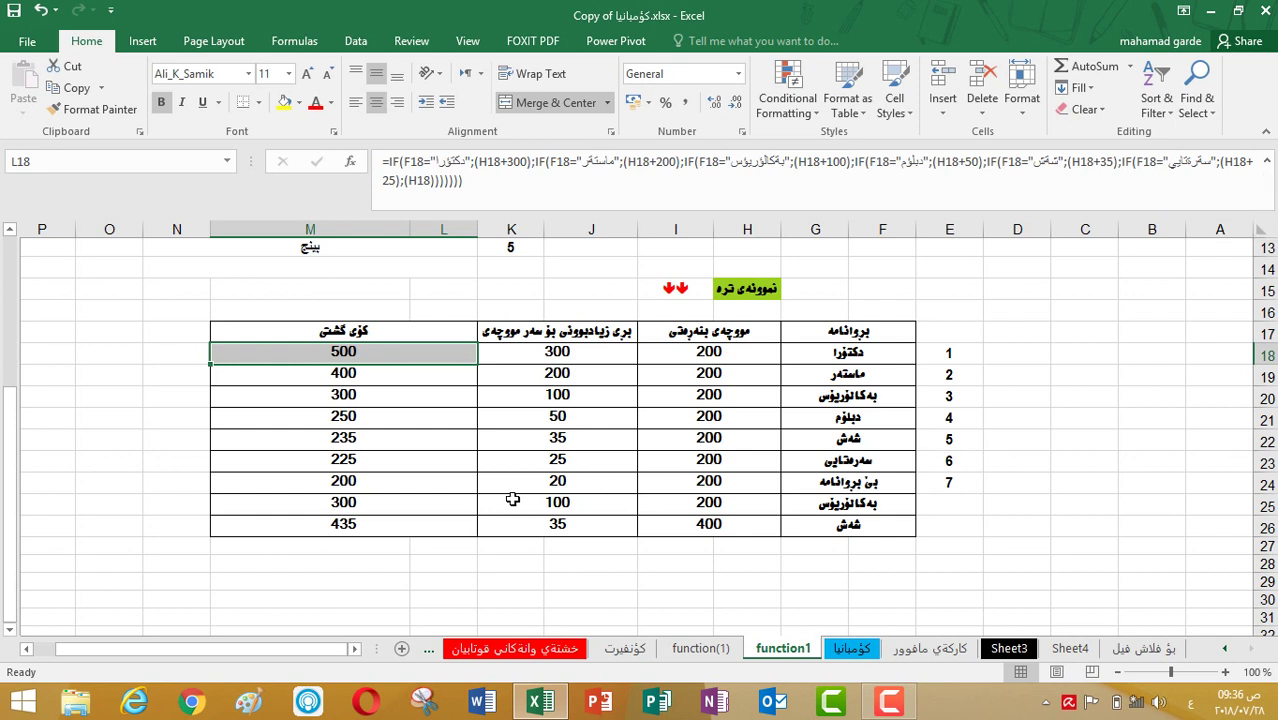
left_click(451, 484)
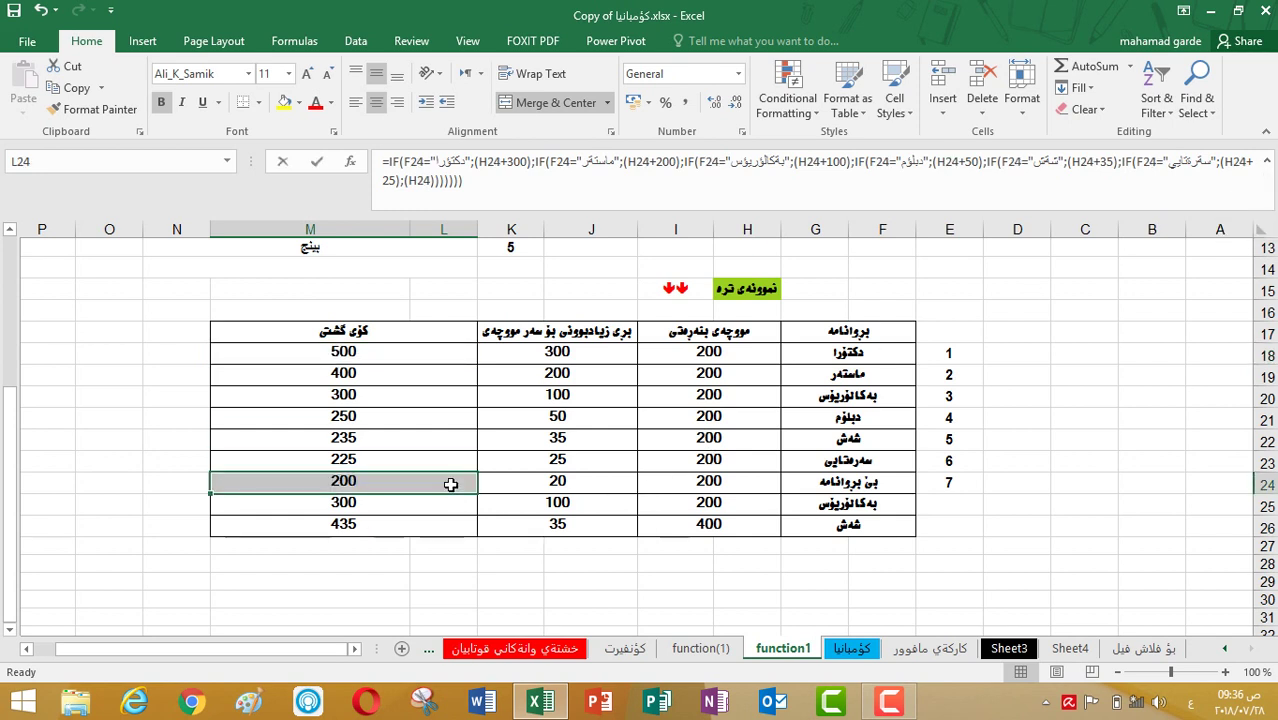
double_click(451, 484)
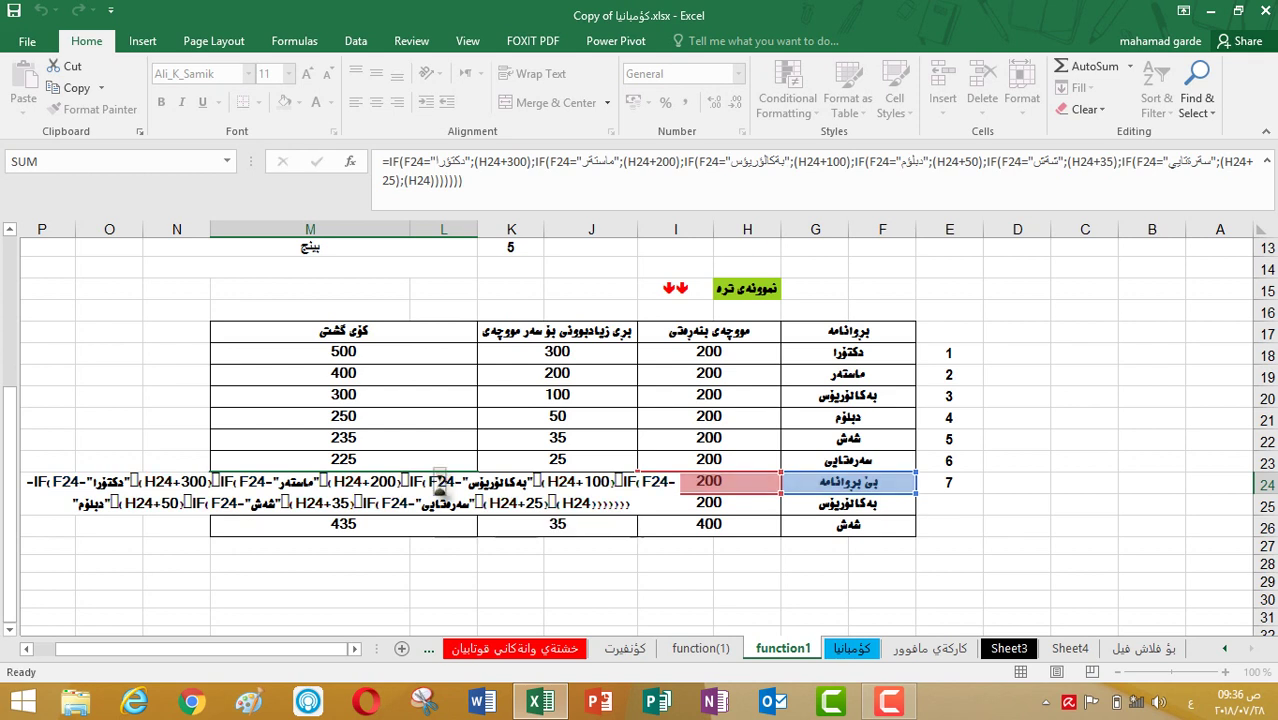
key("Return")
left_click(440, 475)
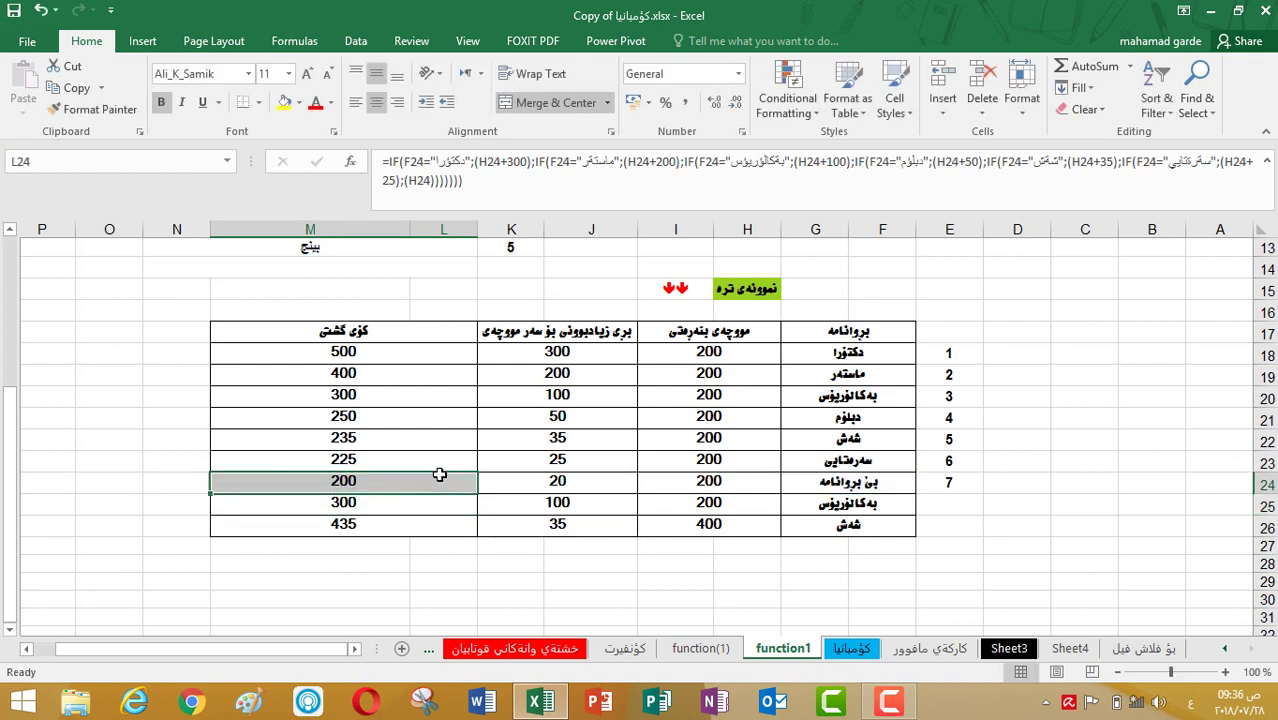
left_click(820, 482)
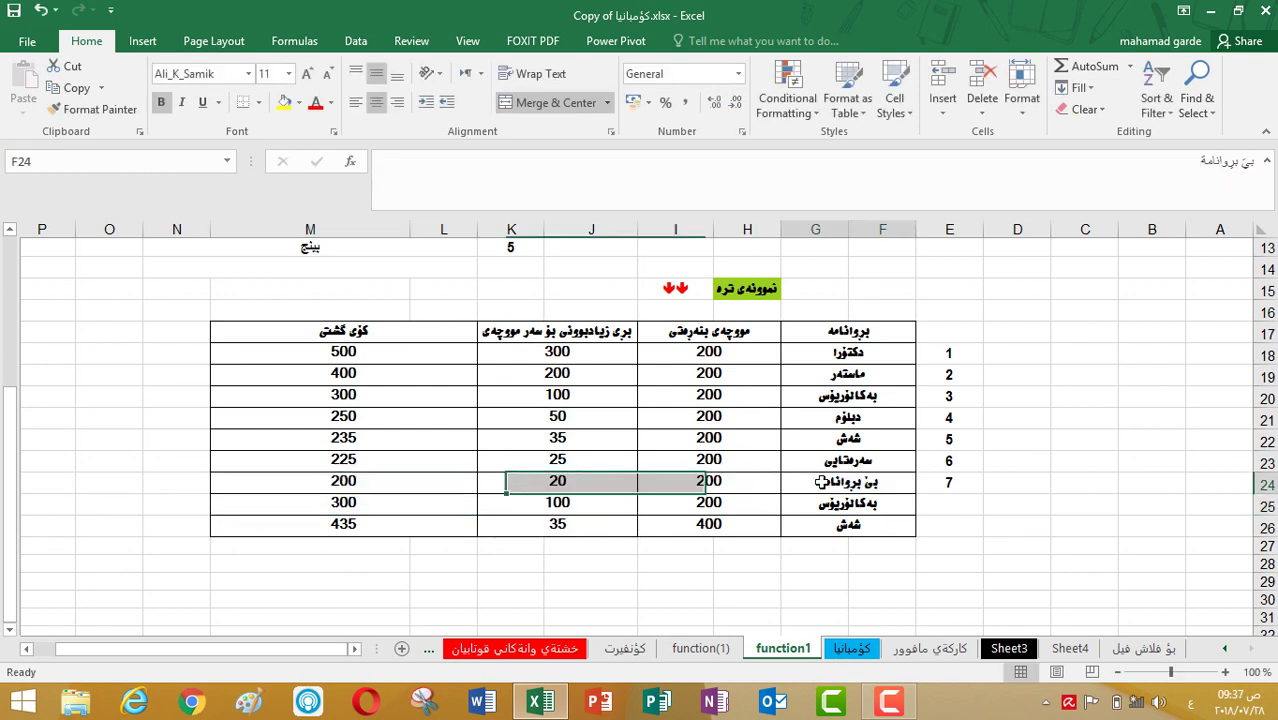
left_click(568, 484)
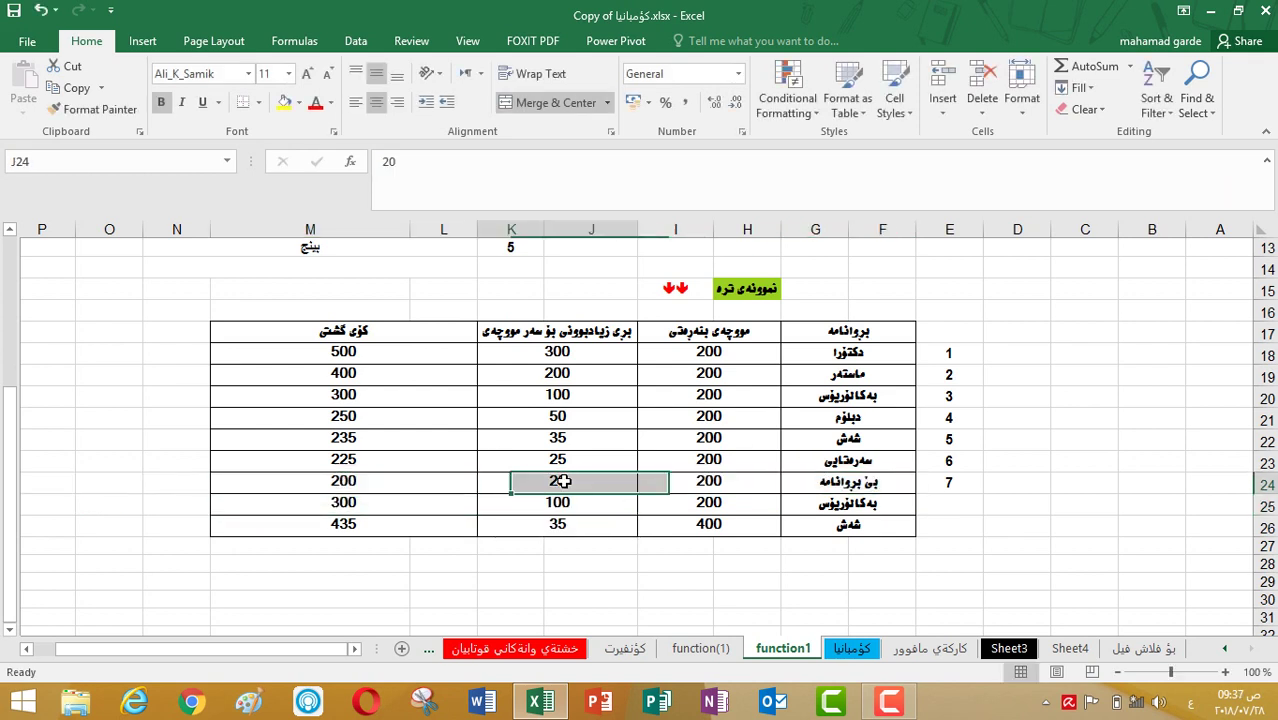
Examine the certificate, base salary and increase in row 24 against the total formula in L20.
left_click(828, 478)
left_click(603, 482)
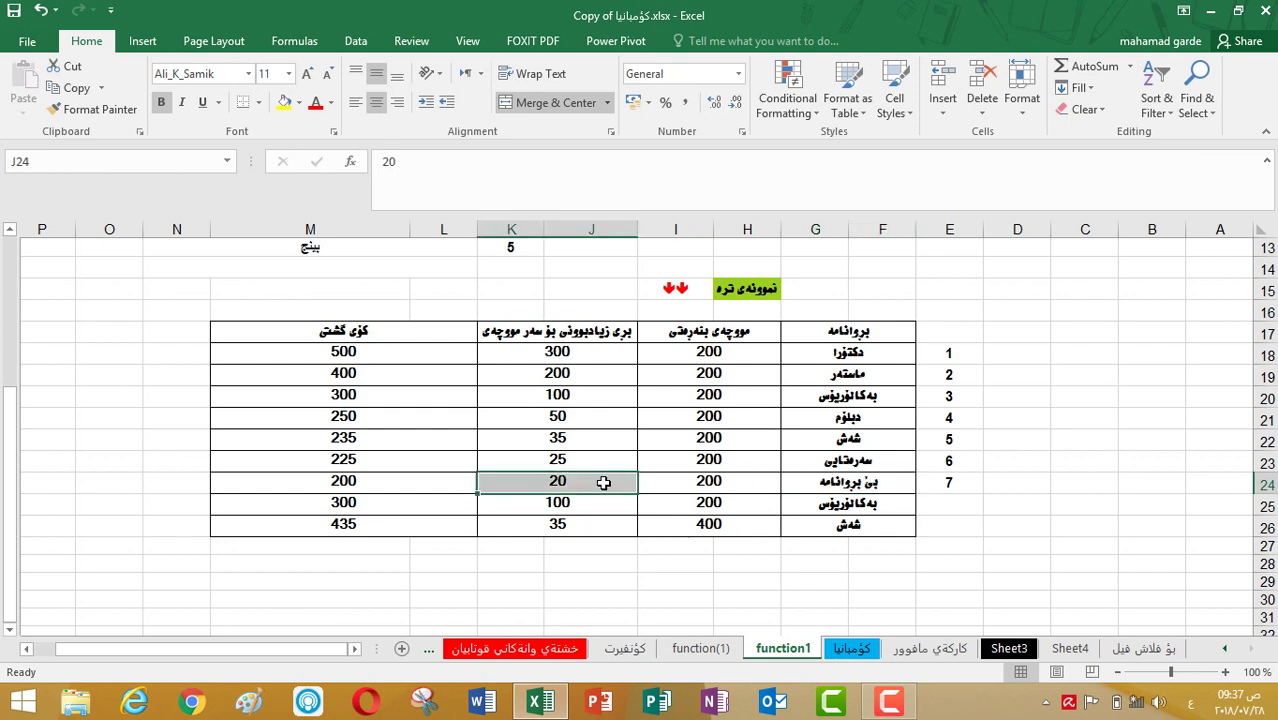
left_click(424, 387)
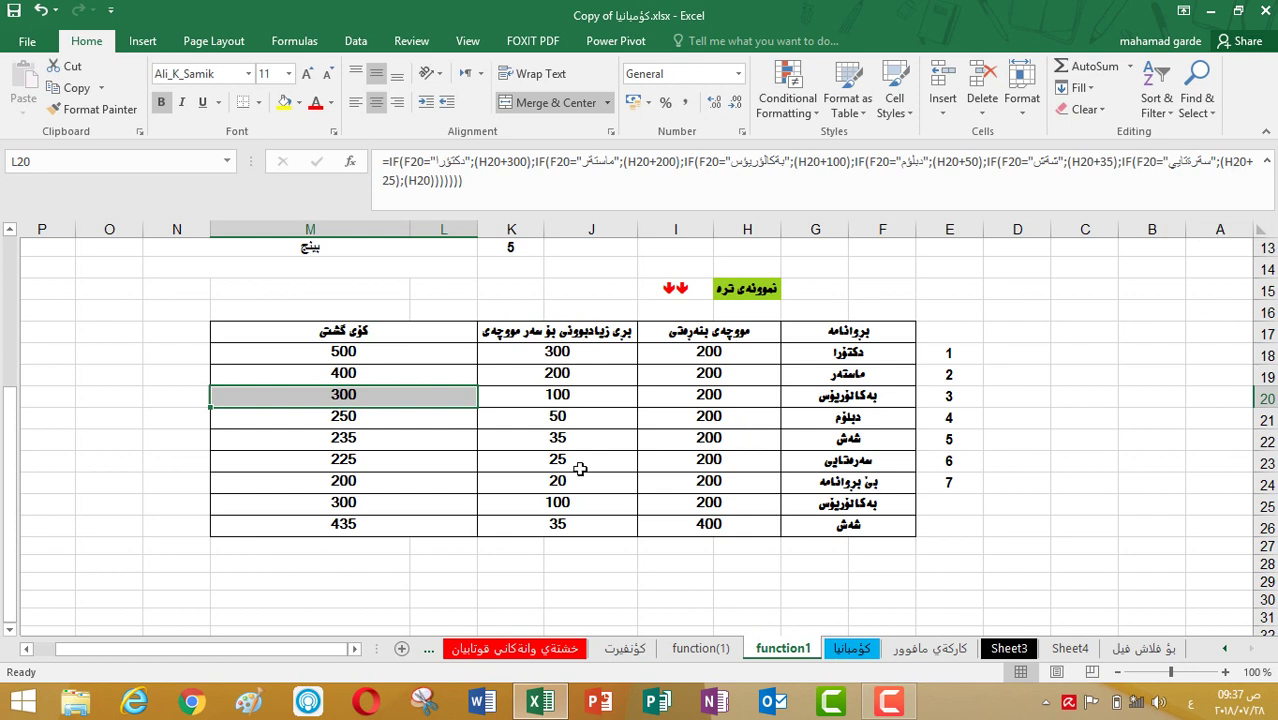
left_click(700, 483)
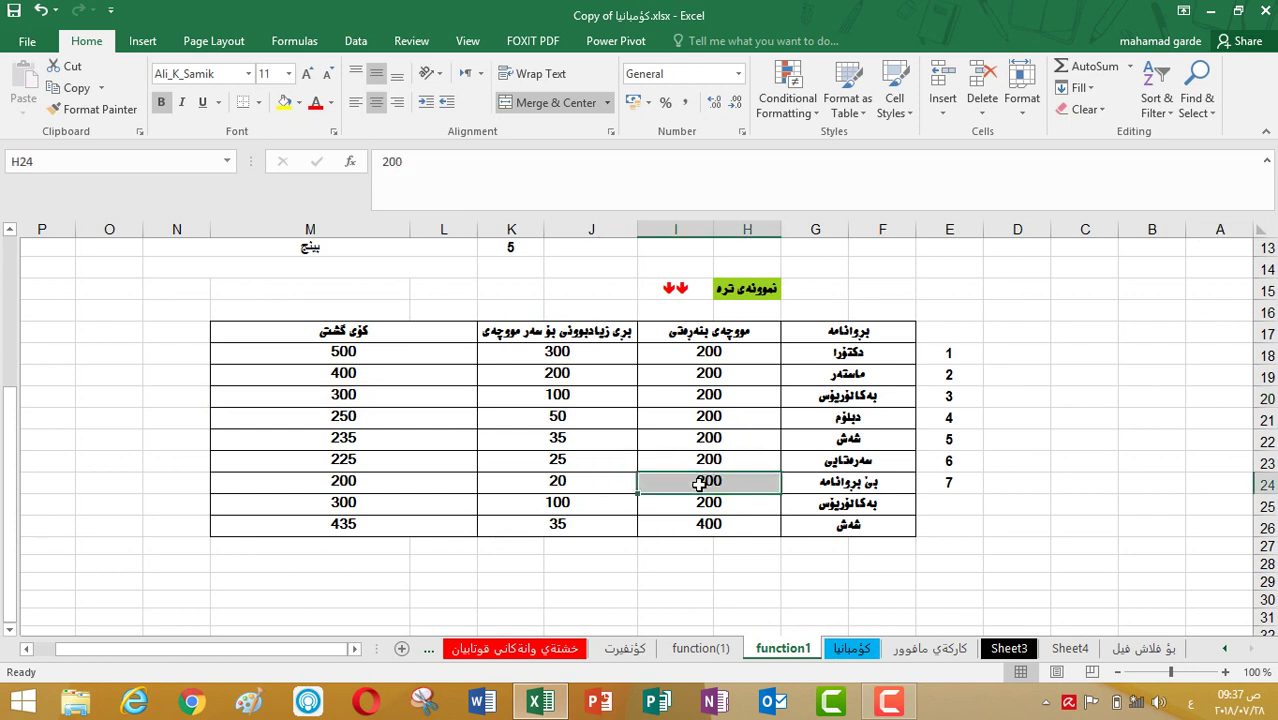
left_click(595, 481)
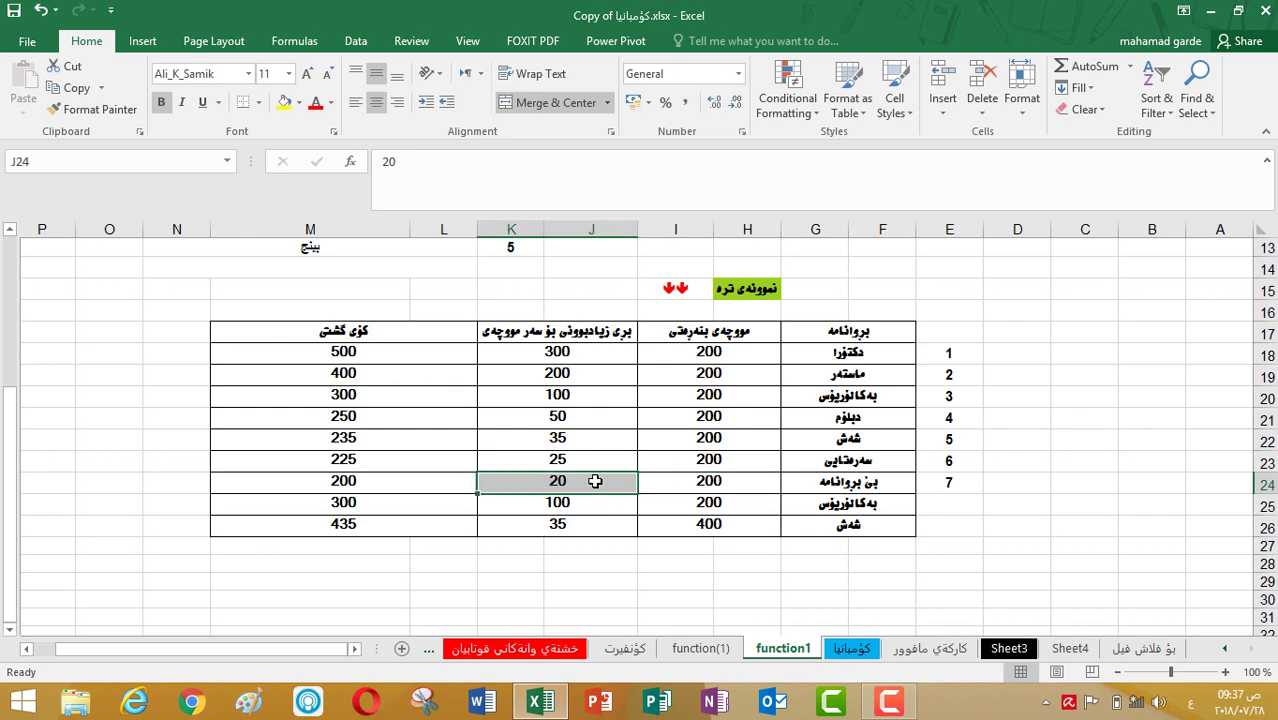
left_click(697, 465)
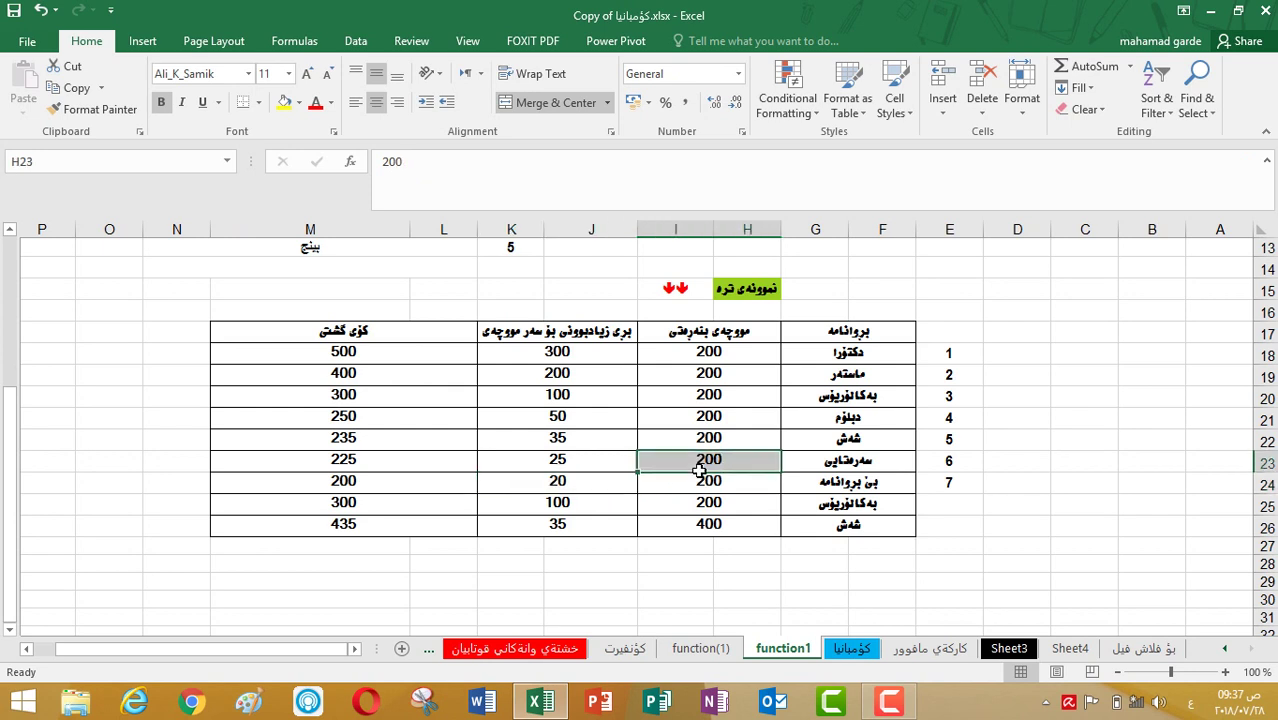
Review the nested IF total formulas in L18 and L19, leaving them as they are.
double_click(428, 355)
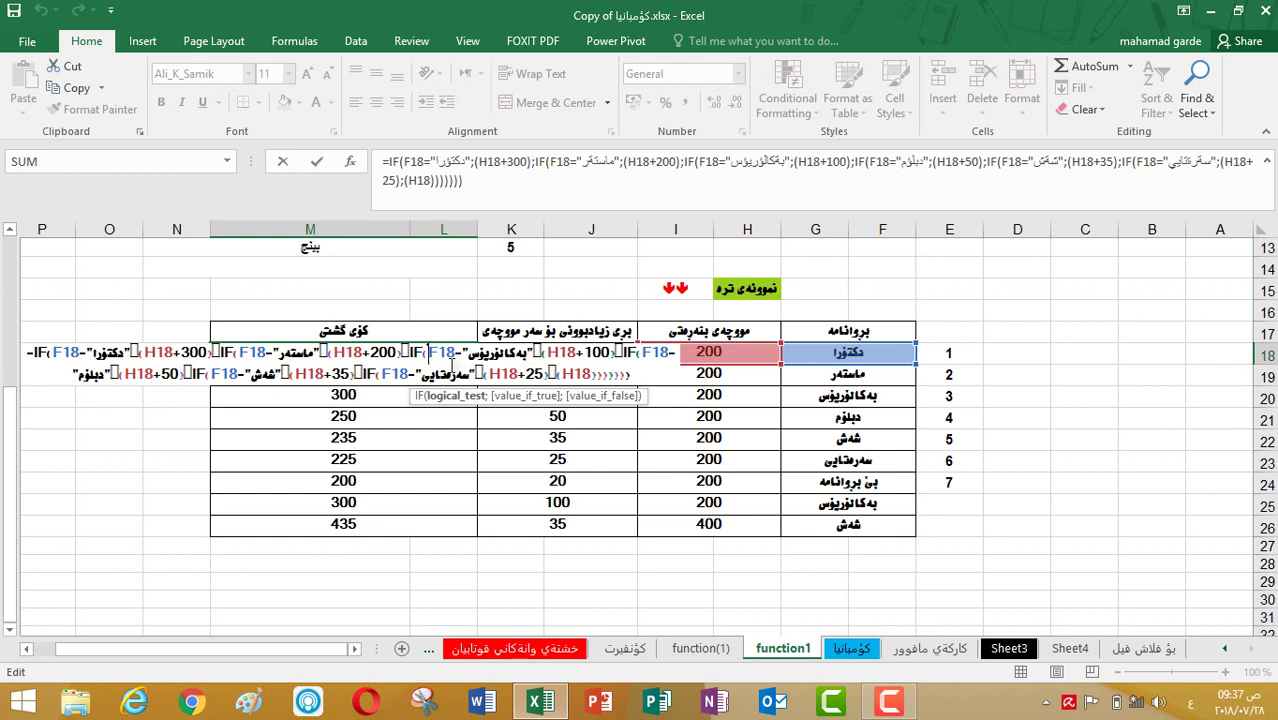
key("Return")
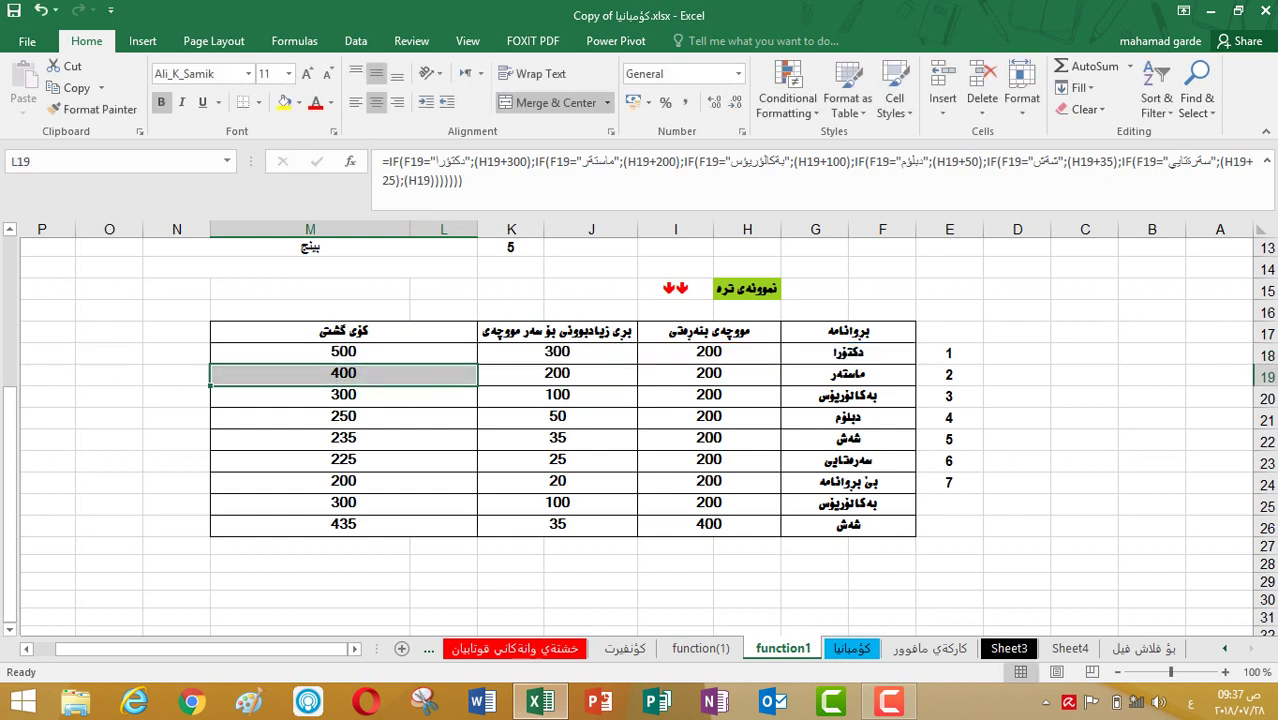
left_click(624, 178)
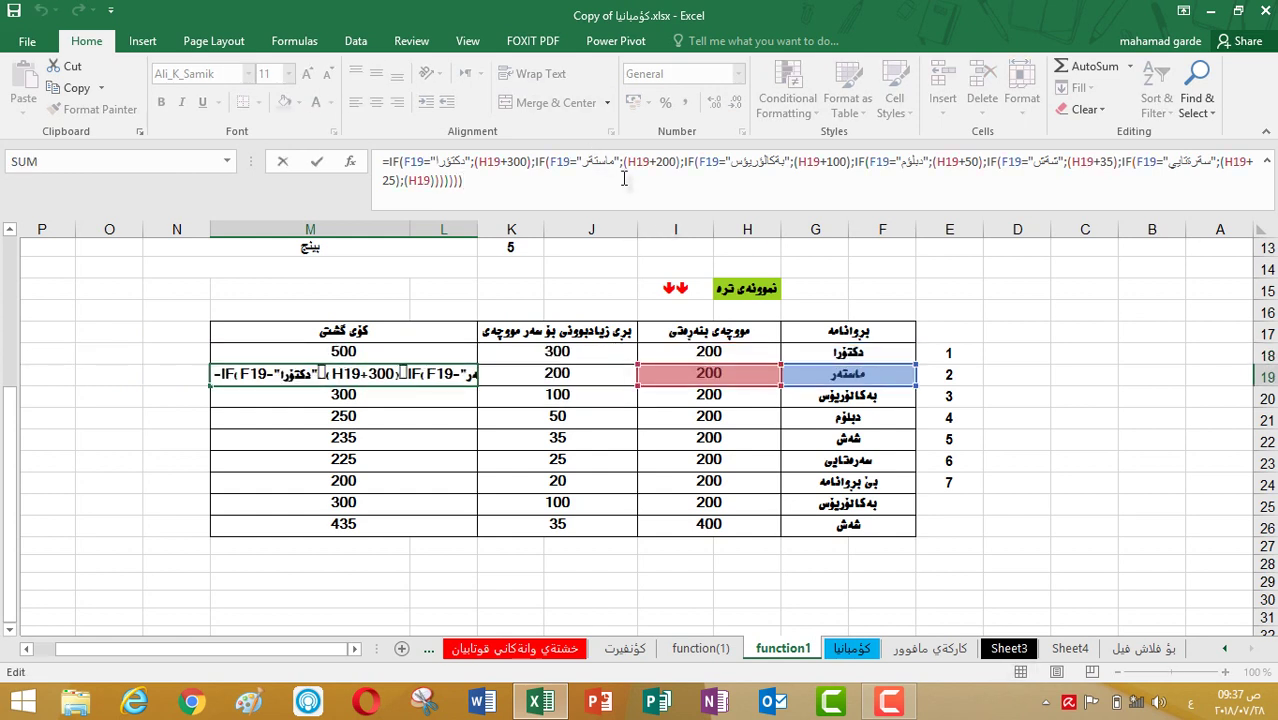
key("Return")
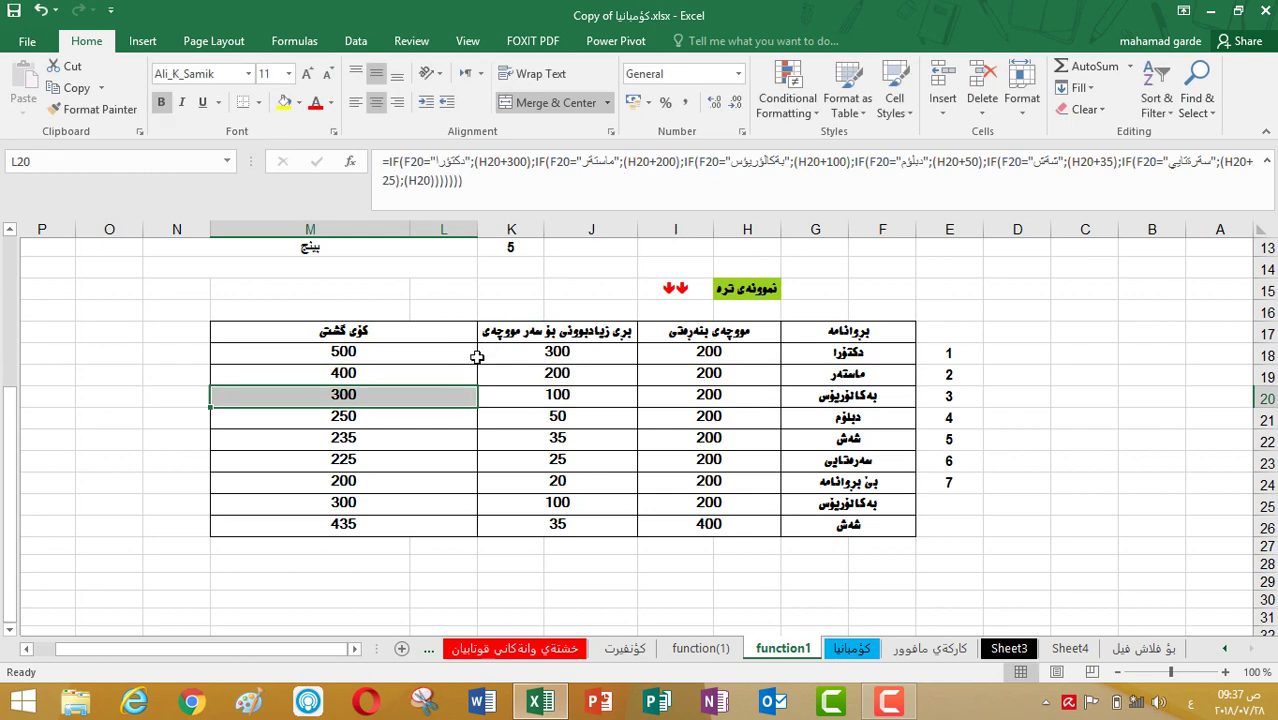
left_click(461, 356)
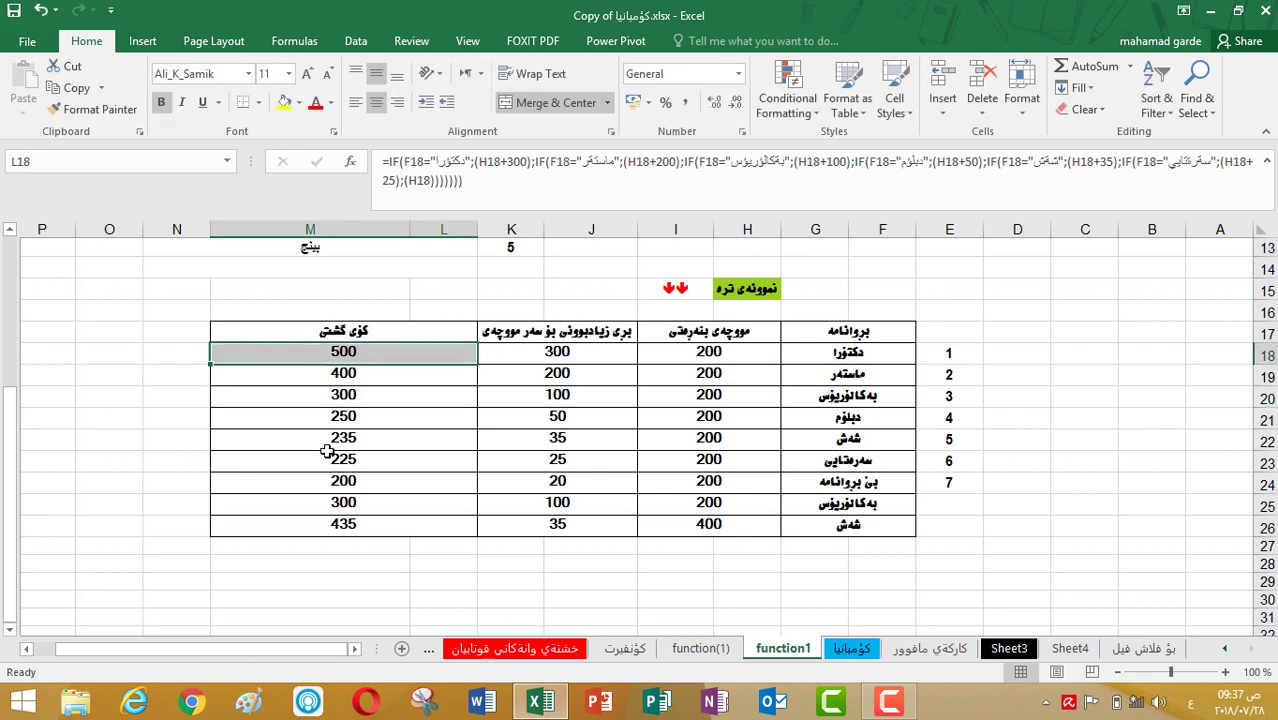
Review the nested IF formula in L8 that turns the number in K8 into a written word.
left_click_drag(12, 560, 8, 440)
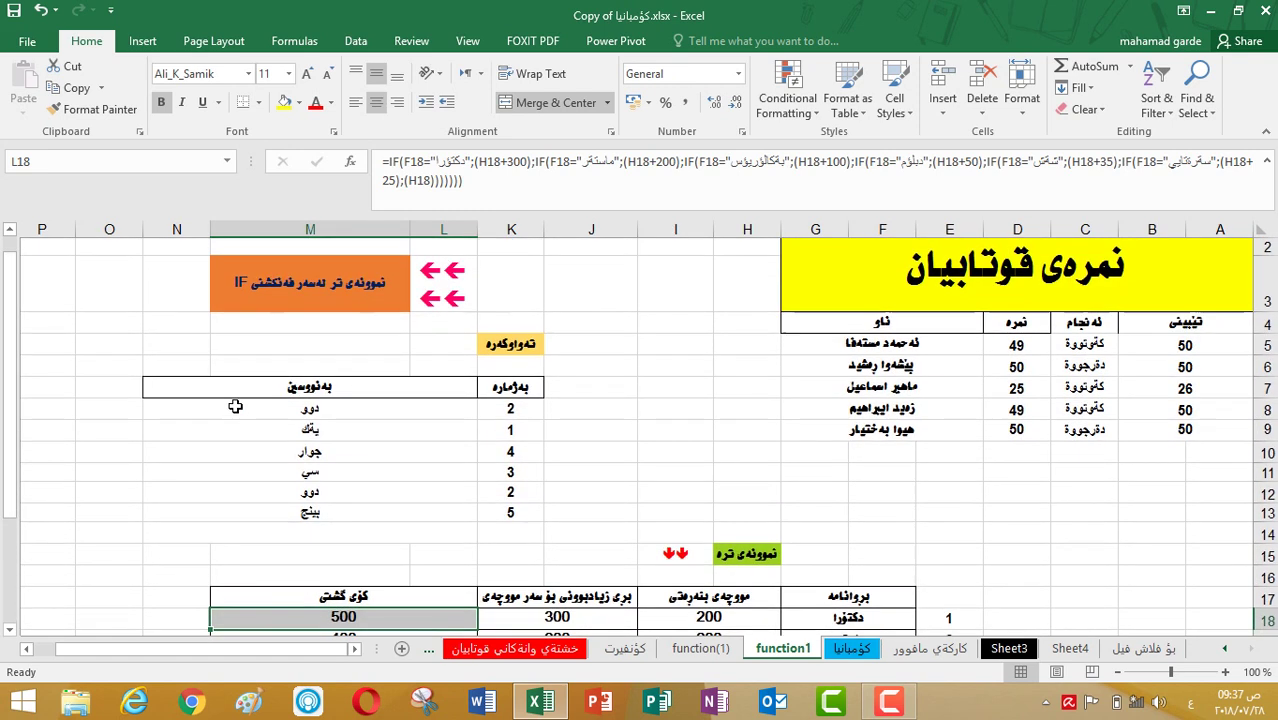
left_click(260, 412)
left_click(443, 621)
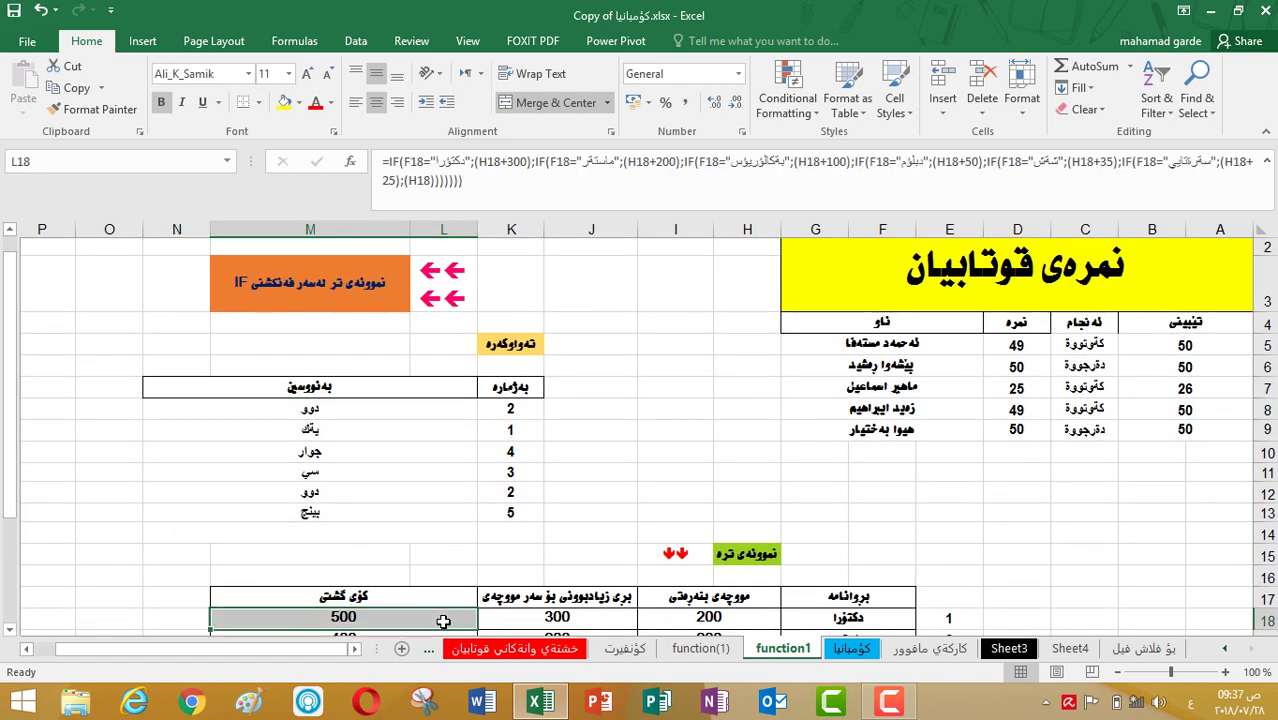
key("Up")
key("Up")
key("Up")
key("Up")
key("Up")
key("Up")
key("Up")
key("Up")
key("Up")
key("Up")
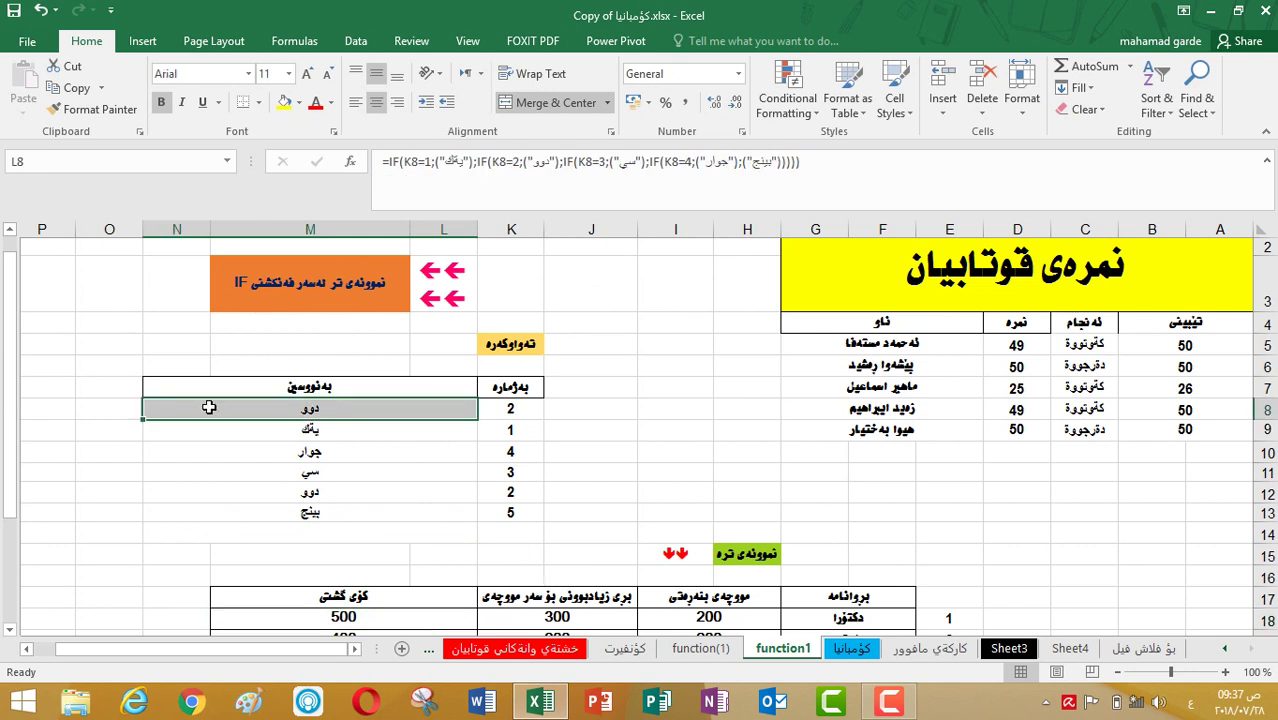
left_click_drag(14, 425, 17, 570)
left_click(12, 631)
left_click_drag(12, 631, 12, 631)
left_click_drag(110, 648, 52, 660)
left_click_drag(14, 578, 14, 257)
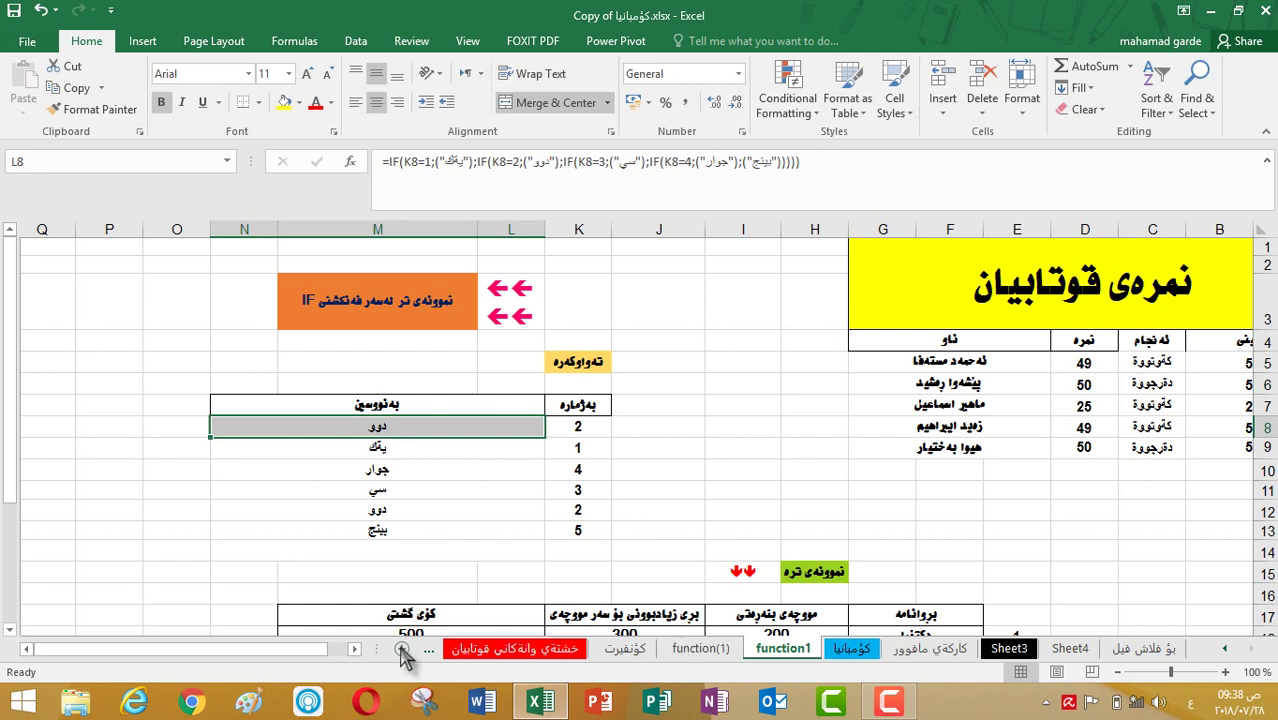
left_click(27, 649)
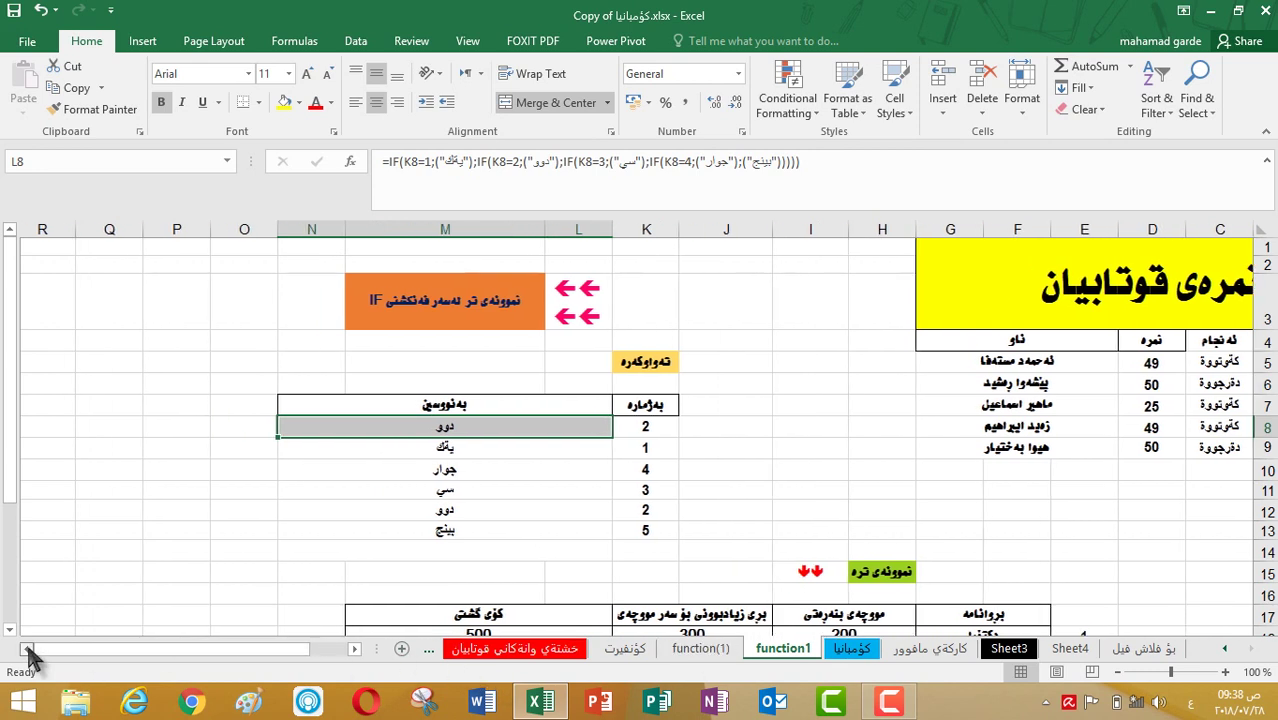
left_click_drag(183, 651, 325, 668)
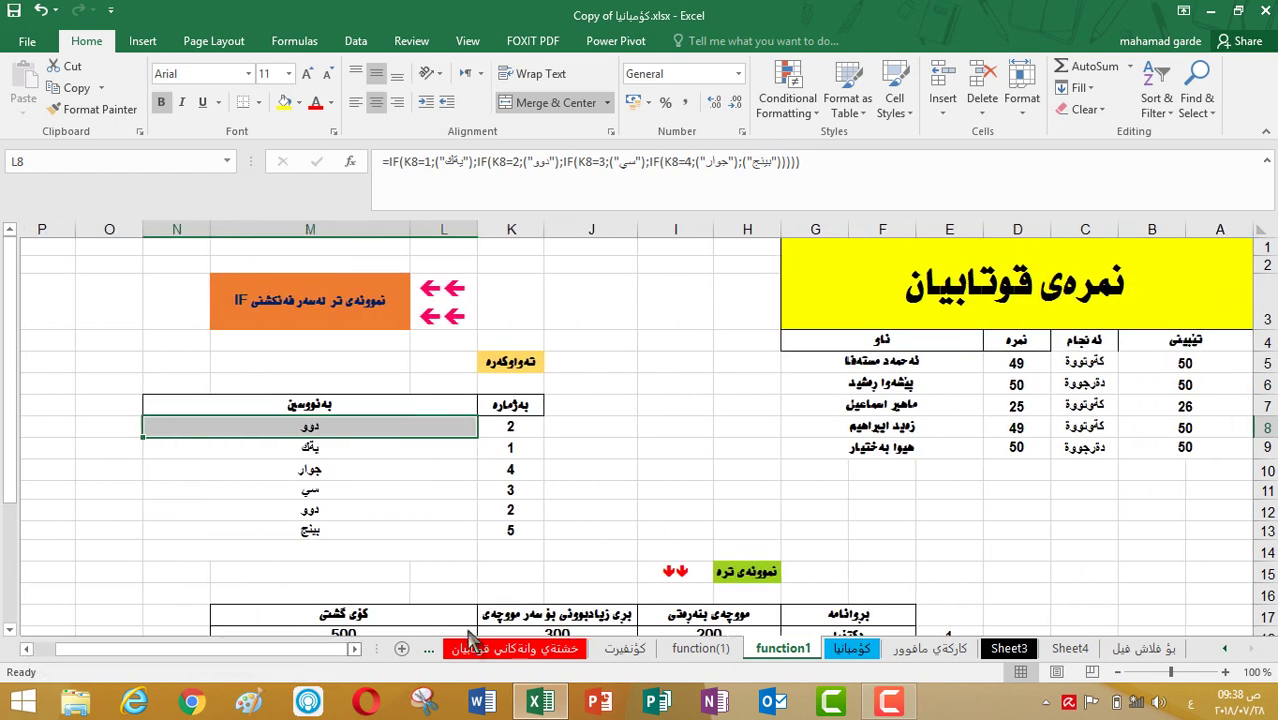
Go to the IFERROR example on the function(1) sheet and inspect the formula in O14.
left_click(700, 648)
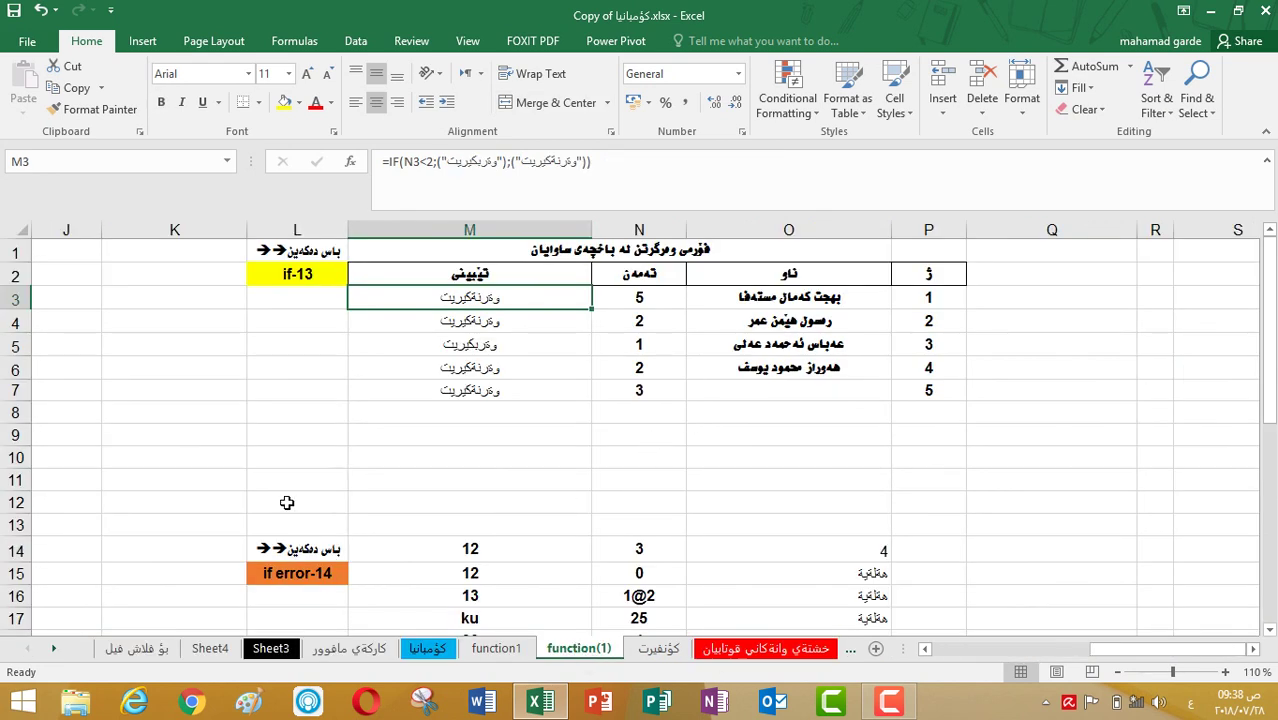
left_click_drag(1268, 300, 1268, 391)
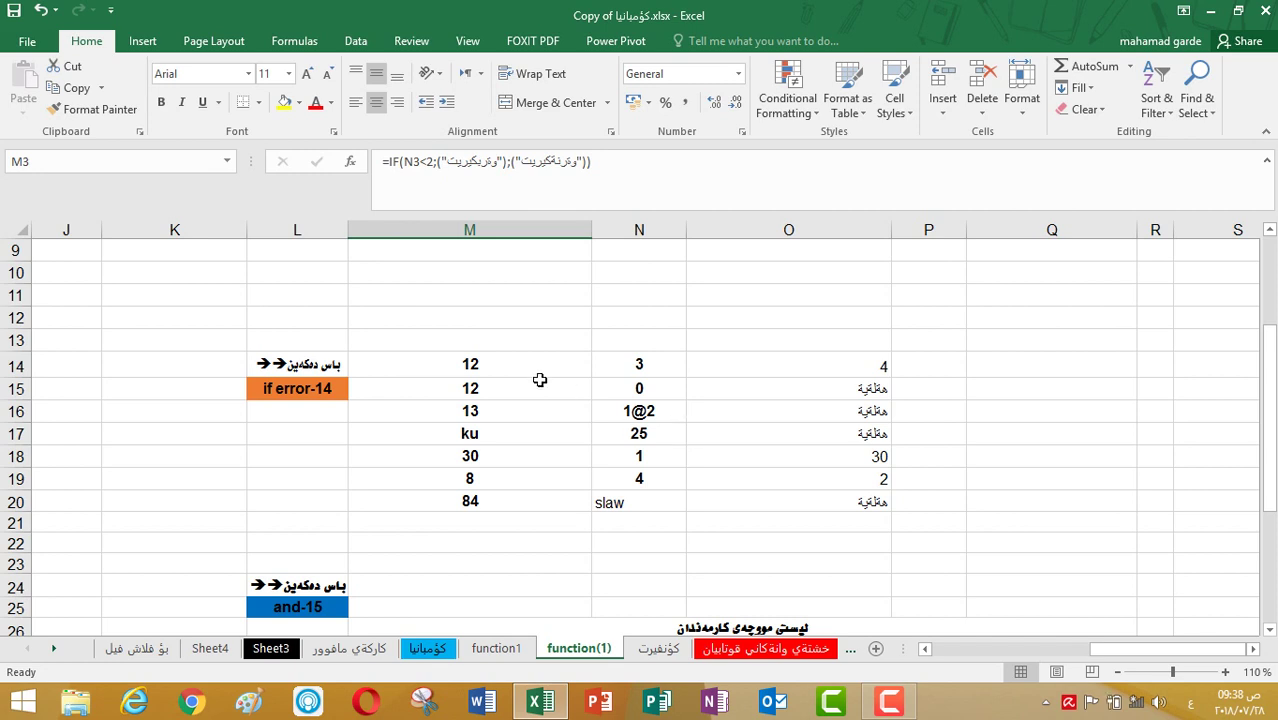
left_click(764, 375)
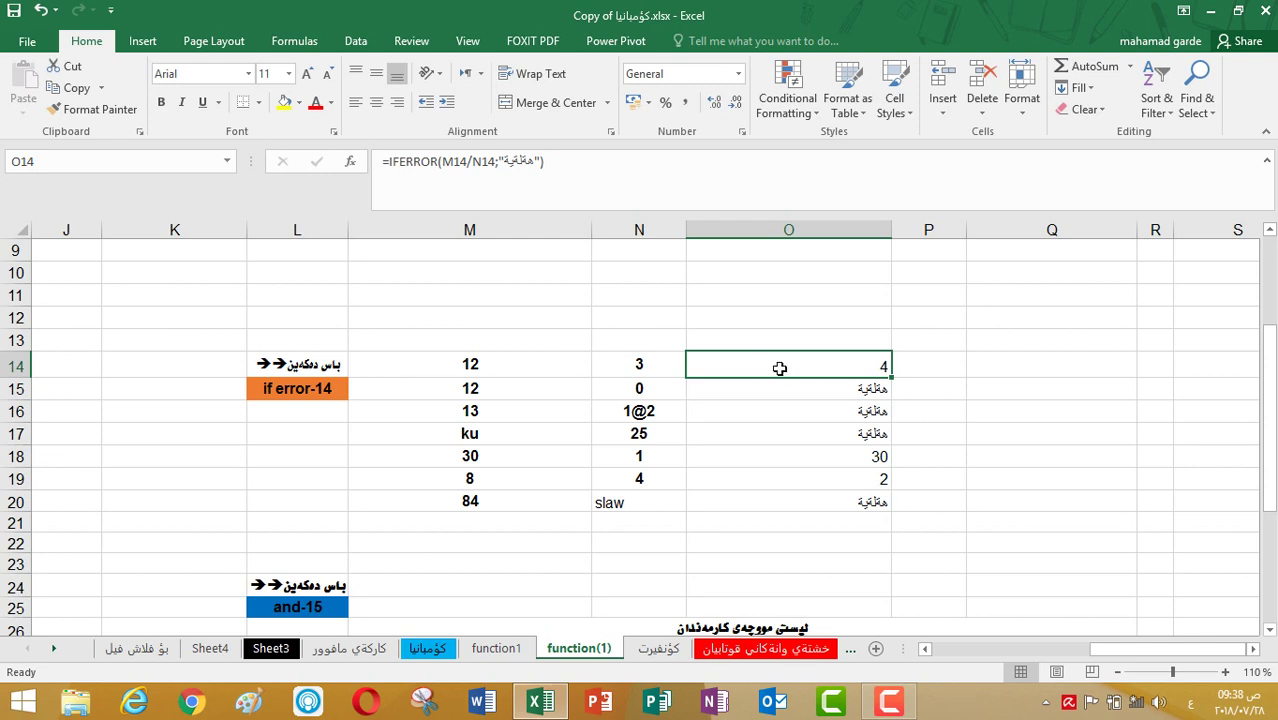
Erase the existing IFERROR formula from cell O14.
double_click(780, 369)
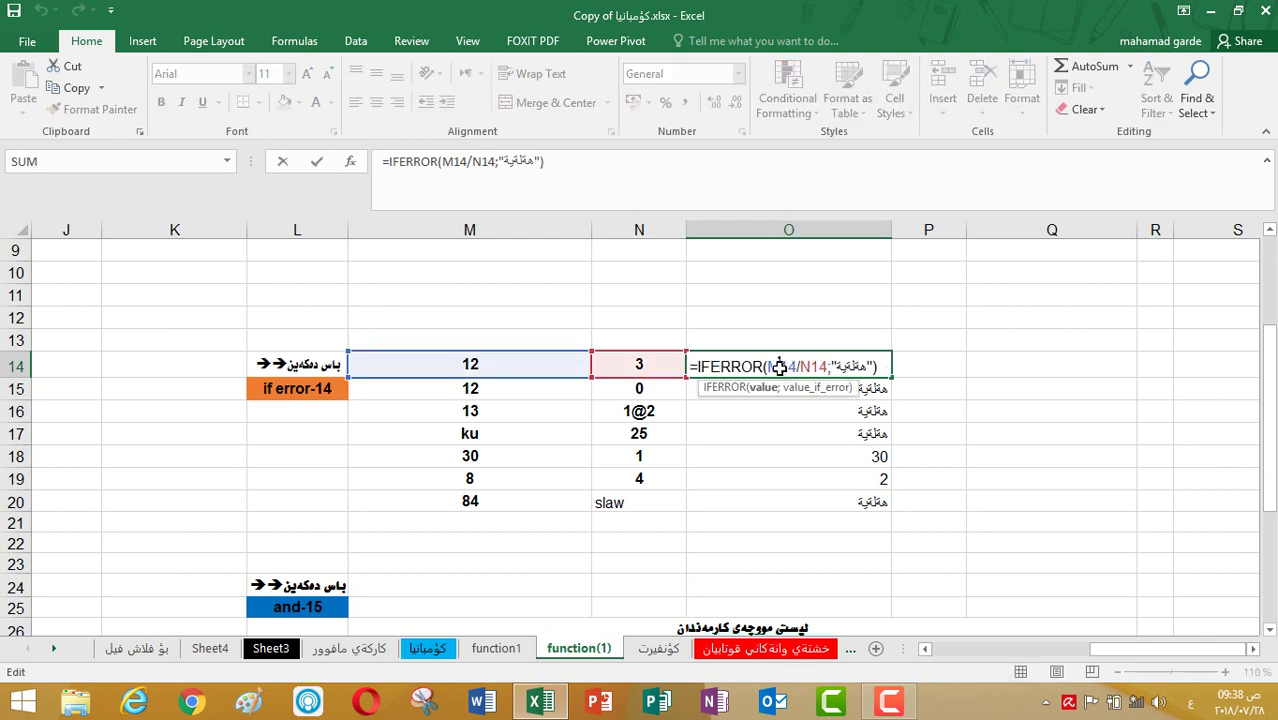
left_click(880, 367)
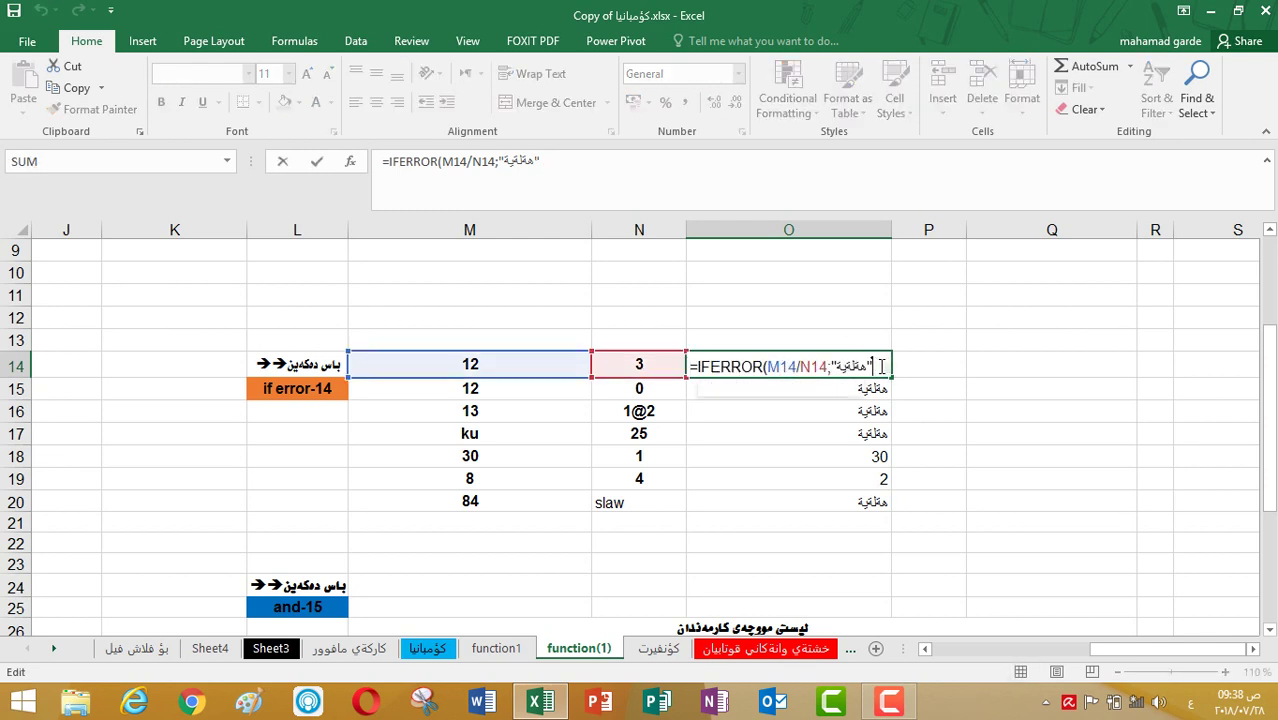
key("BackSpace")
key("BackSpace")
key("BackSpace")
key("BackSpace")
key("BackSpace")
key("BackSpace")
key("BackSpace")
key("BackSpace")
key("BackSpace")
key("BackSpace")
key("BackSpace")
key("BackSpace")
key("BackSpace")
key("BackSpace")
key("BackSpace")
key("BackSpace")
key("BackSpace")
key("BackSpace")
key("BackSpace")
key("BackSpace")
key("BackSpace")
key("BackSpace")
key("BackSpace")
key("BackSpace")
Begin an IFERROR formula in O14 with M14/N14 as the value to evaluate.
key("alt+shift")
type("=if")
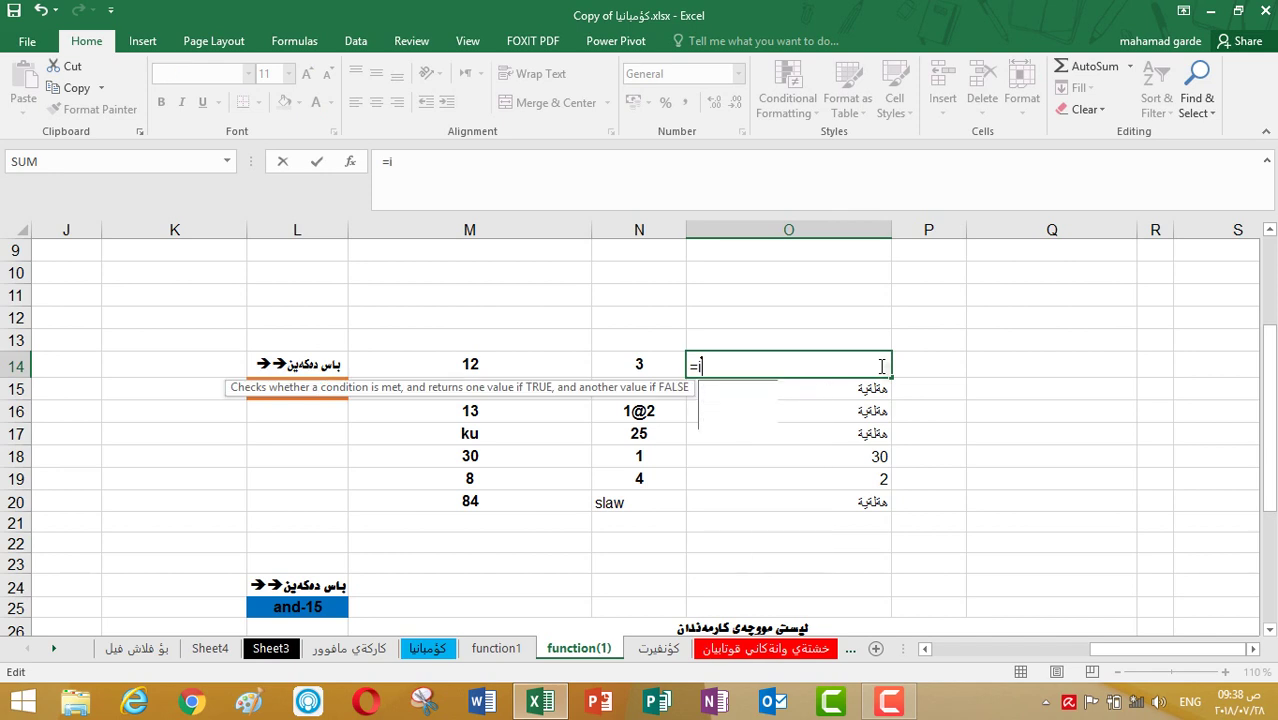
double_click(740, 405)
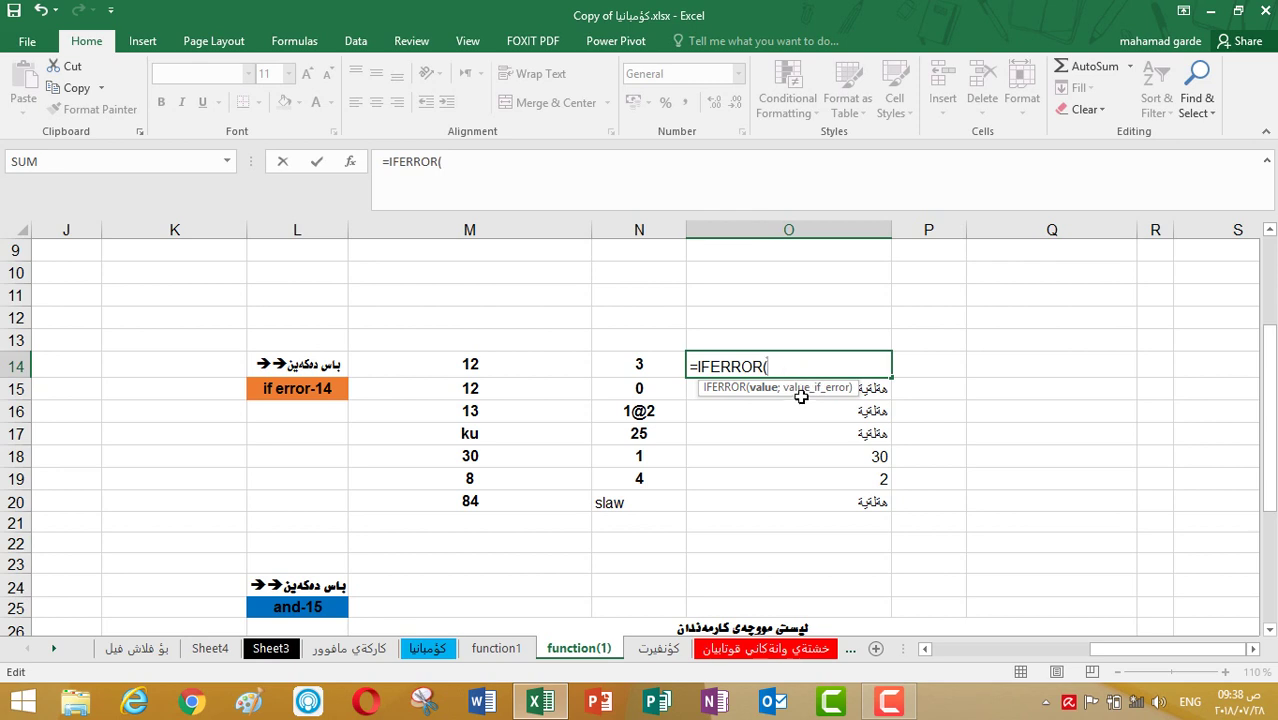
left_click(561, 365)
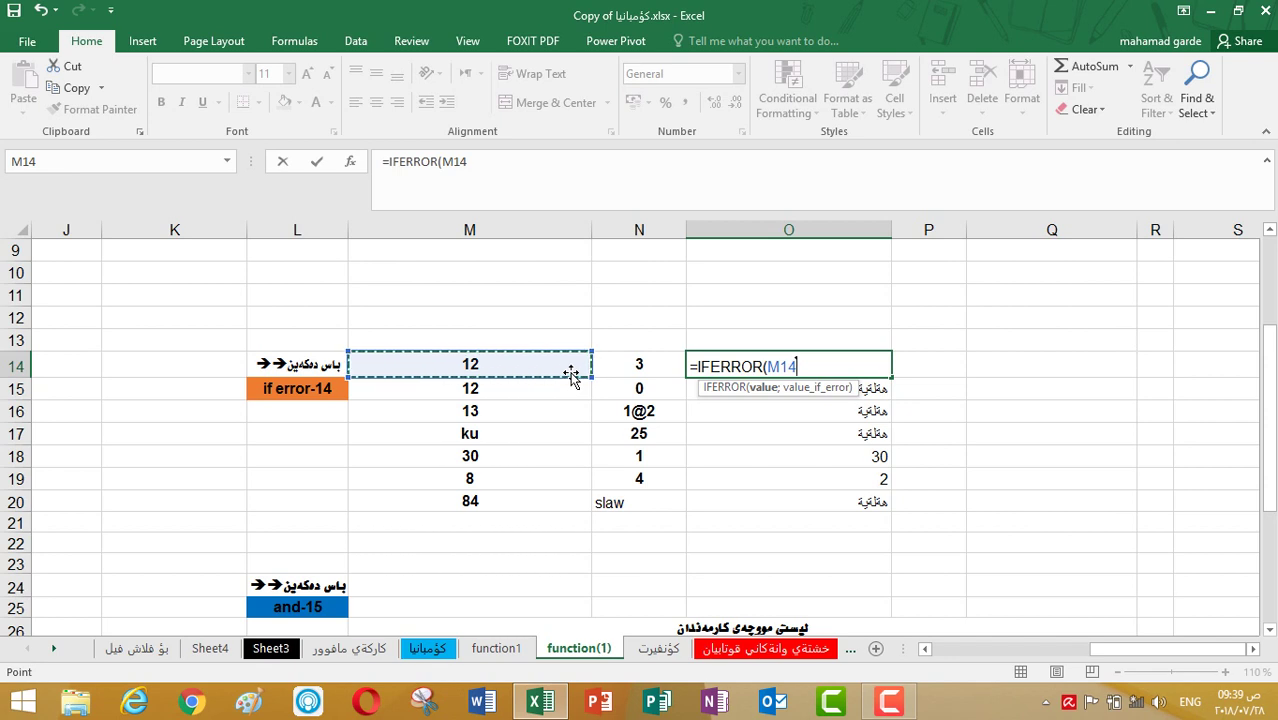
type("?")
key("BackSpace")
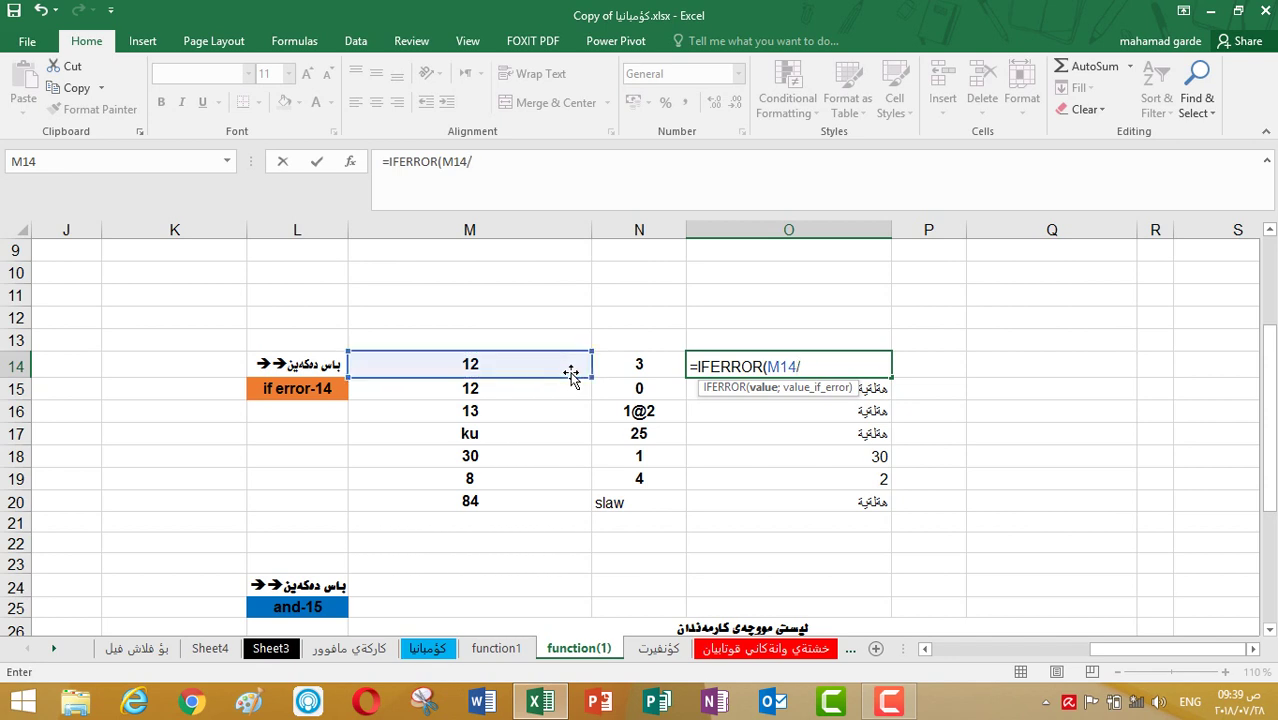
type("/")
left_click(633, 368)
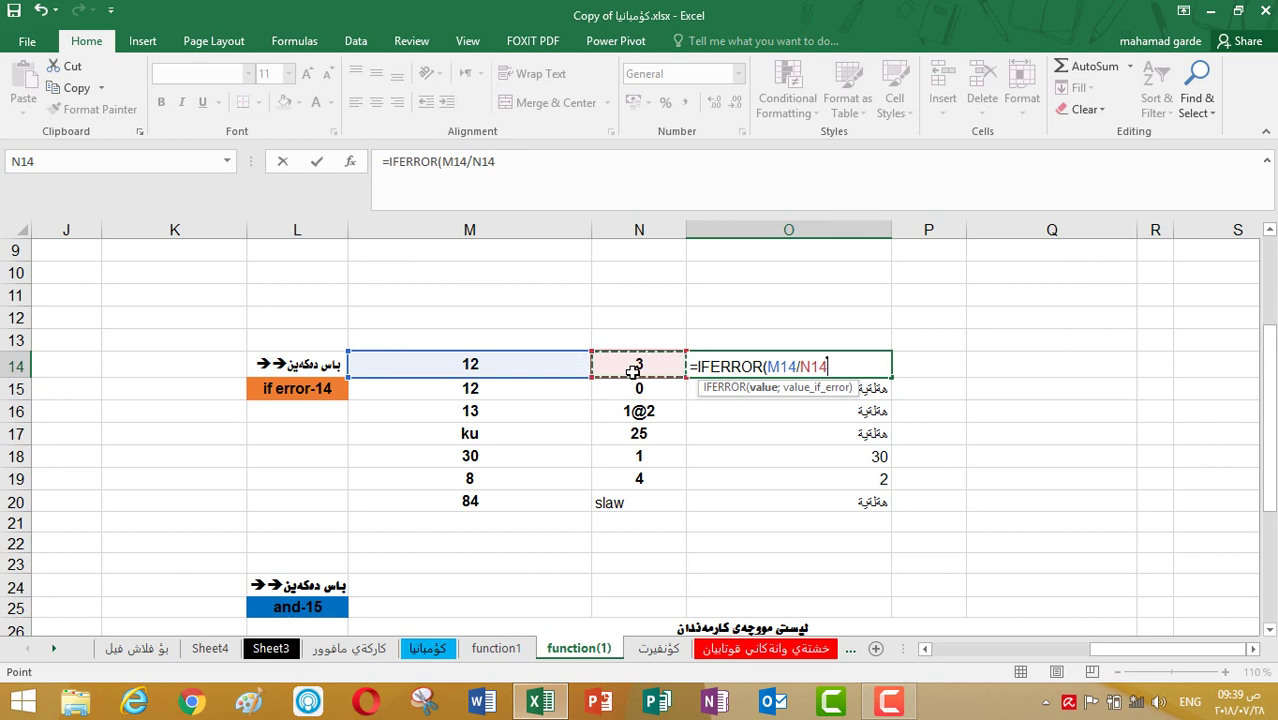
type(";")
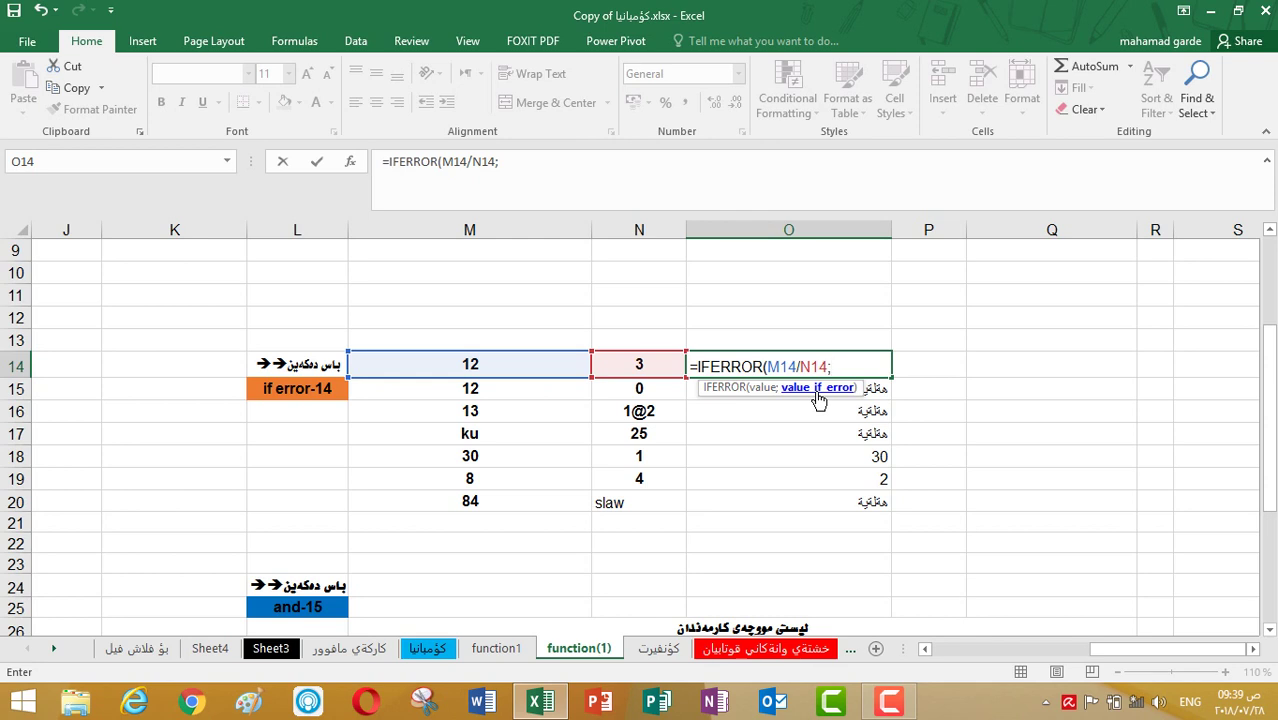
Complete the O14 formula with the error text "کردارةکة هةڵةي تيداية" and enter it.
type("\"")
key("alt+shift")
type("کردارکة هةڵةي تيداية")
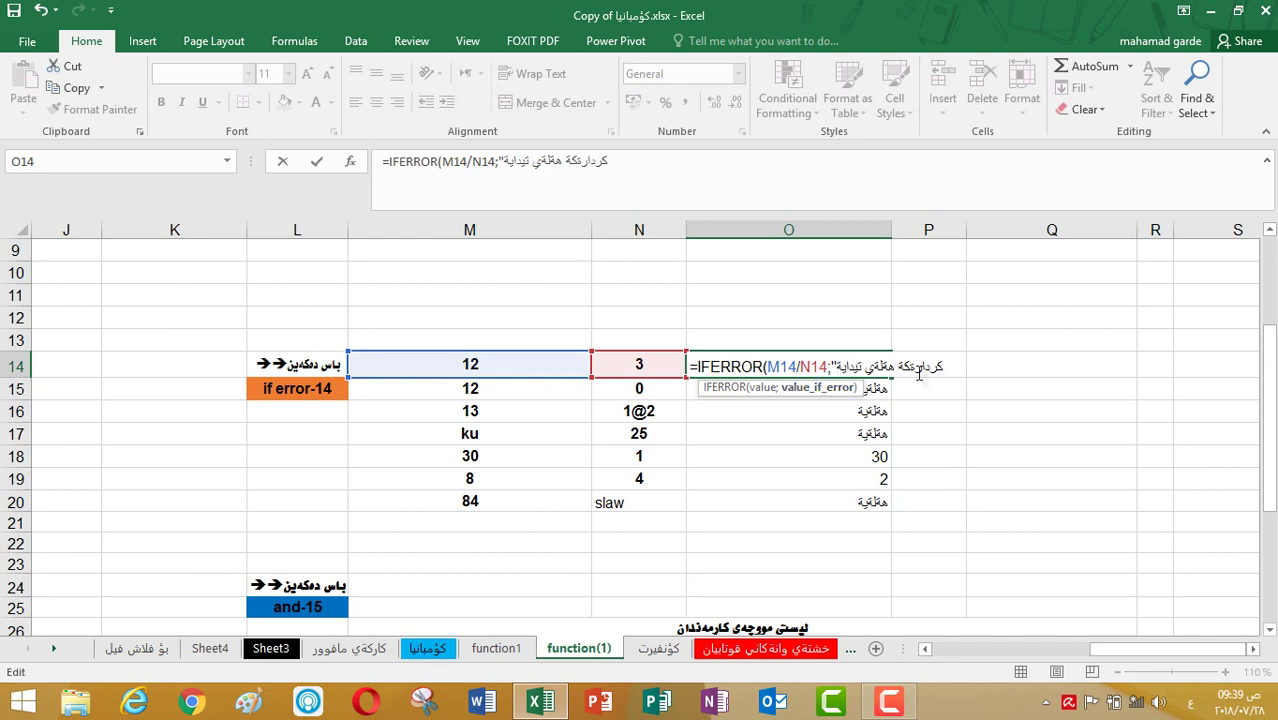
type("\"")
key("BackSpace")
left_click(944, 367)
key("alt+shift")
key("Return")
left_click(871, 364)
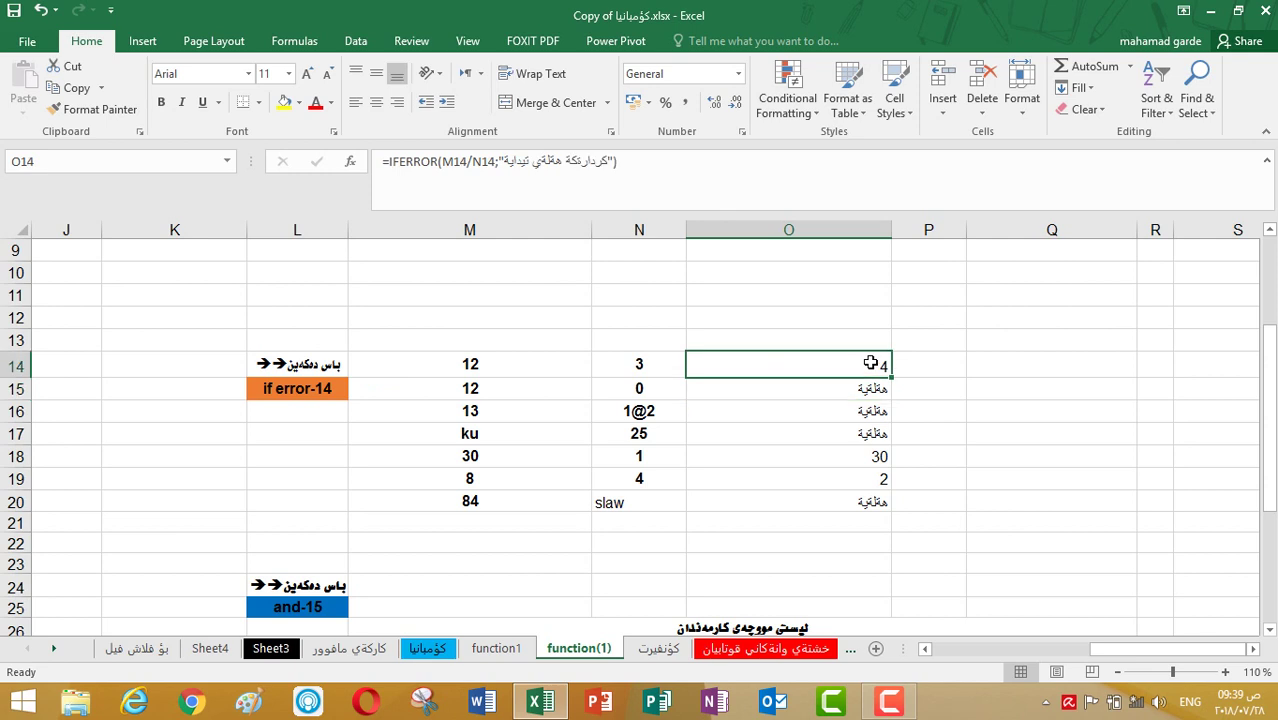
Fill the IFERROR formula from O14 down to O20.
left_click(530, 390)
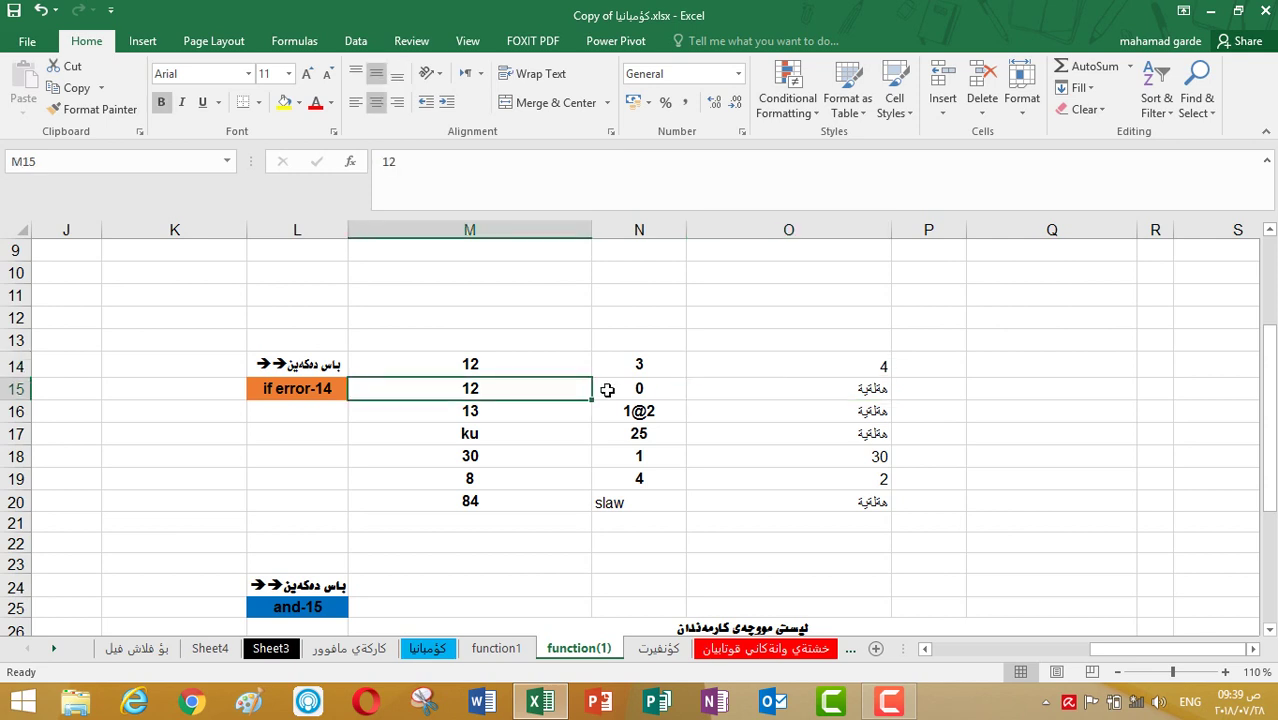
left_click(621, 406)
left_click(853, 380)
left_click(863, 364)
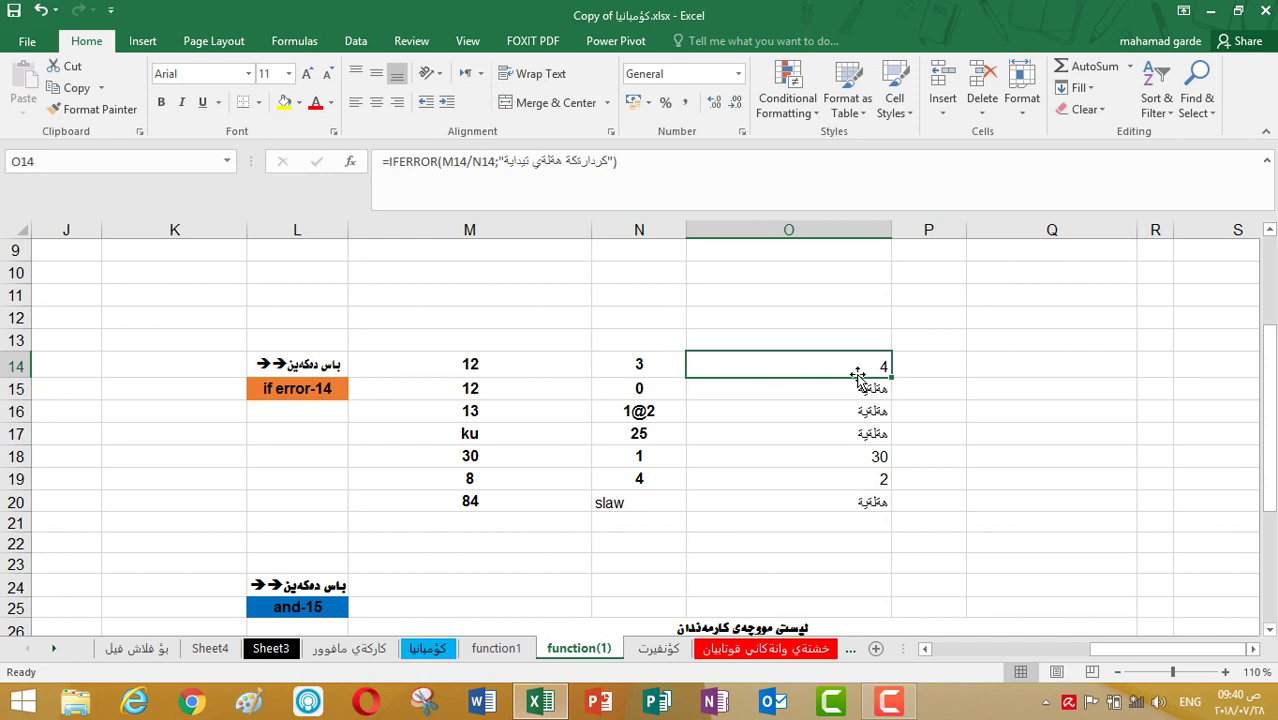
left_click_drag(891, 378, 891, 510)
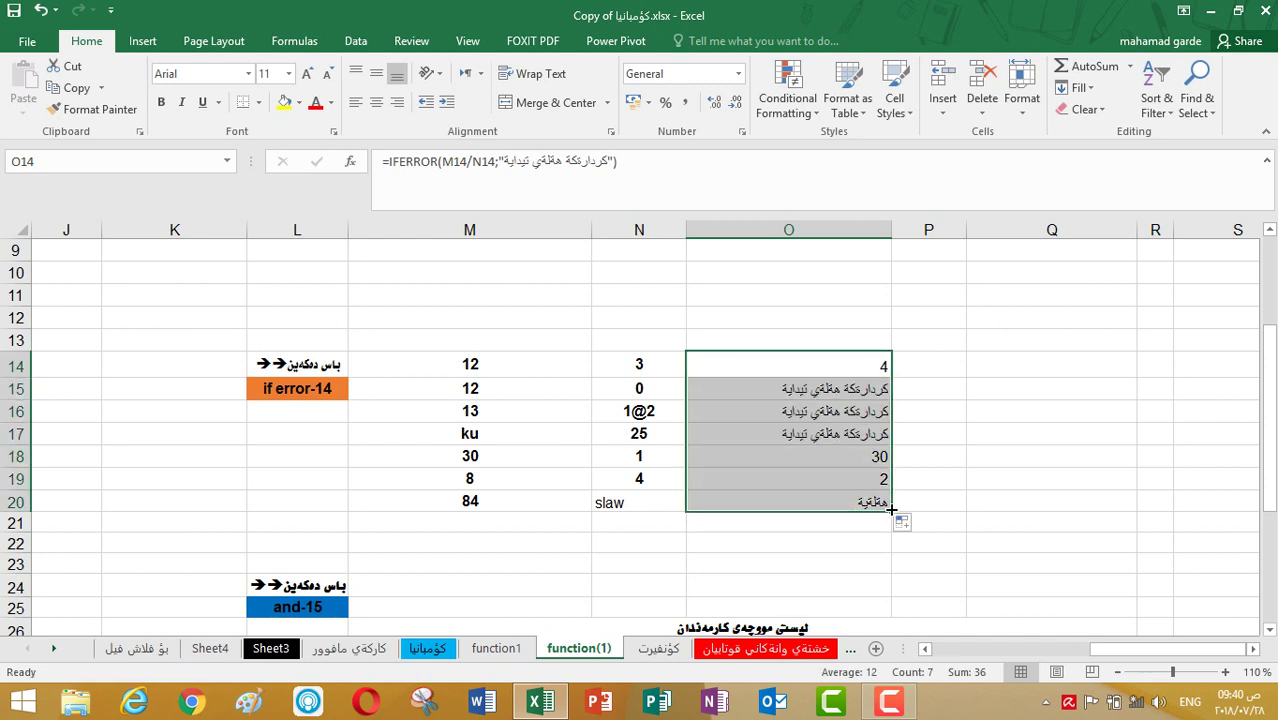
Compare the IFERROR results in rows 15 to 18 with the values in columns M and N.
left_click(856, 391)
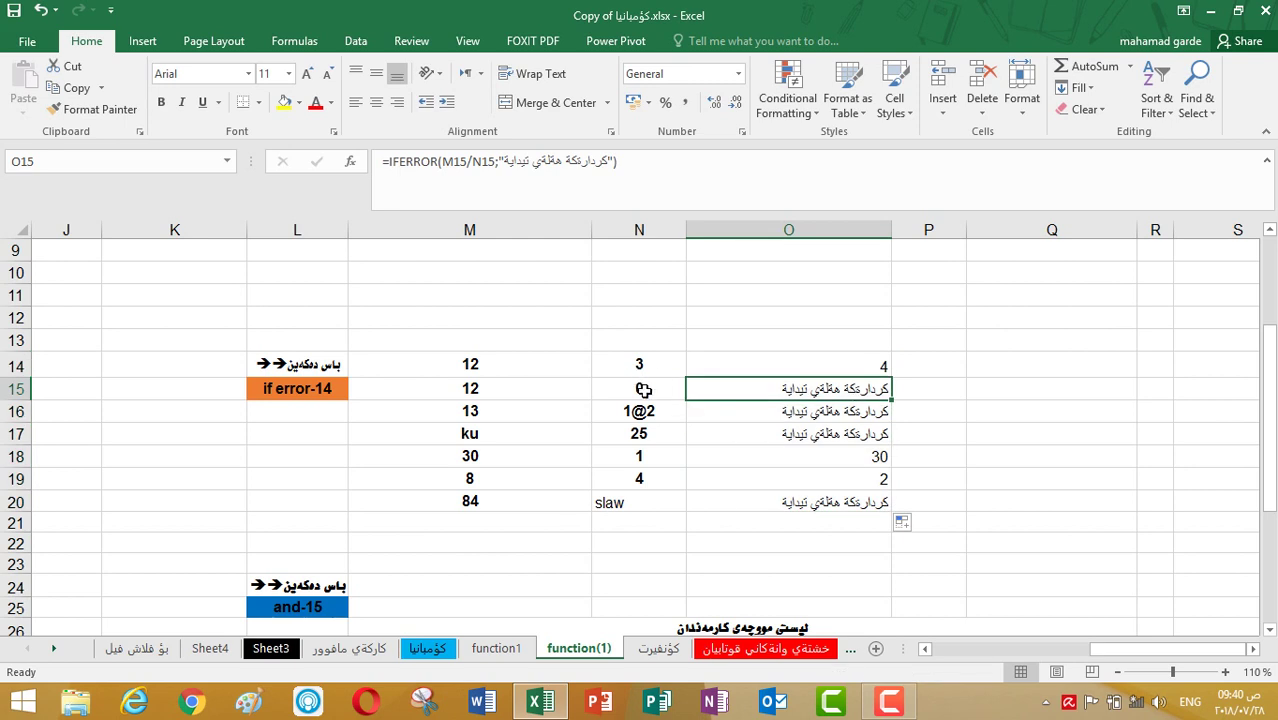
key("Down")
key("Down")
key("Left")
key("Left")
key("Right")
key("Up")
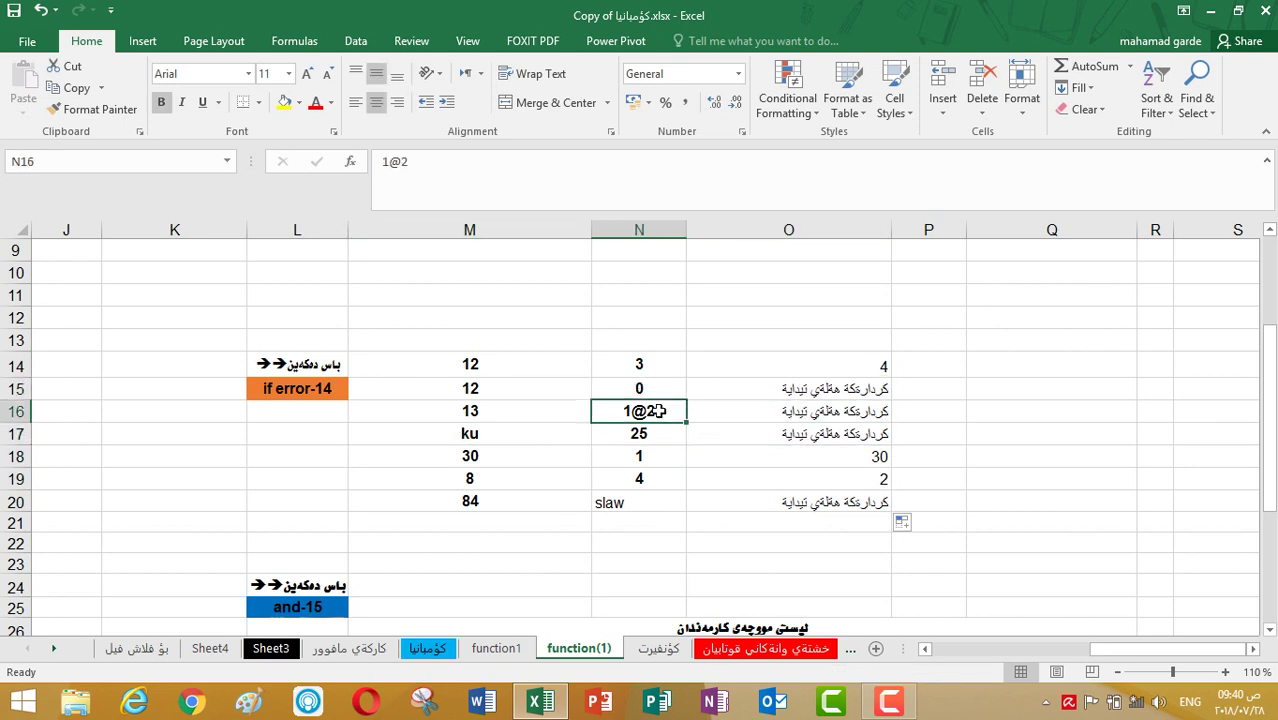
key("Right")
key("Down")
key("Down")
key("Left")
key("Left")
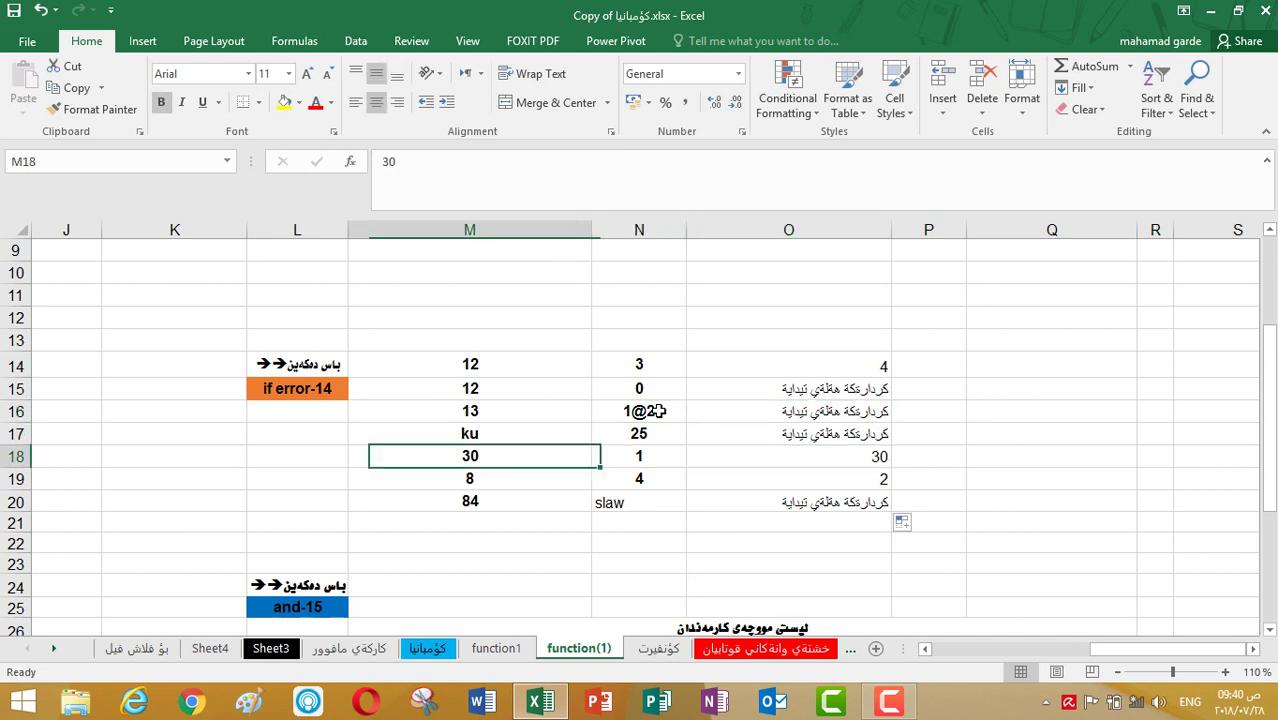
Compare the IFERROR results in rows 18 to 20 and rows 14 and 15 with the values in columns M and N.
key("Right")
key("Right")
key("Left")
key("Left")
key("Down")
key("Right")
key("Right")
key("Left")
key("Left")
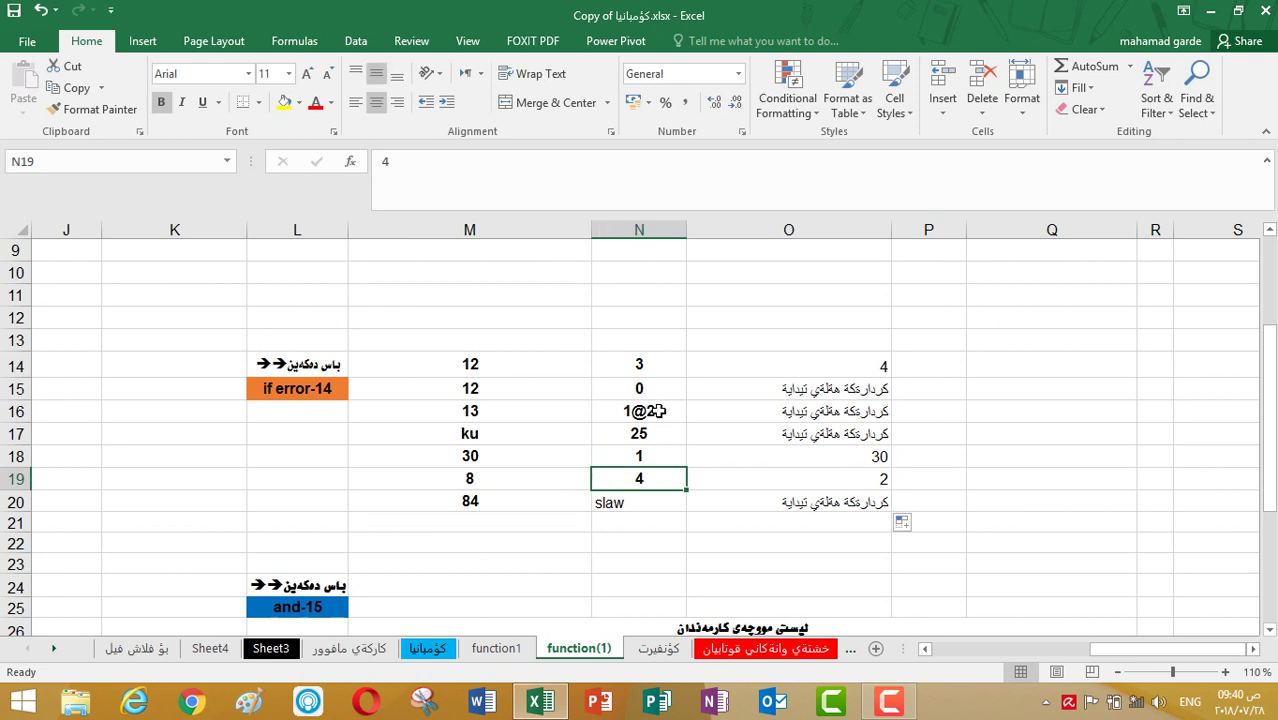
key("Down")
key("Right")
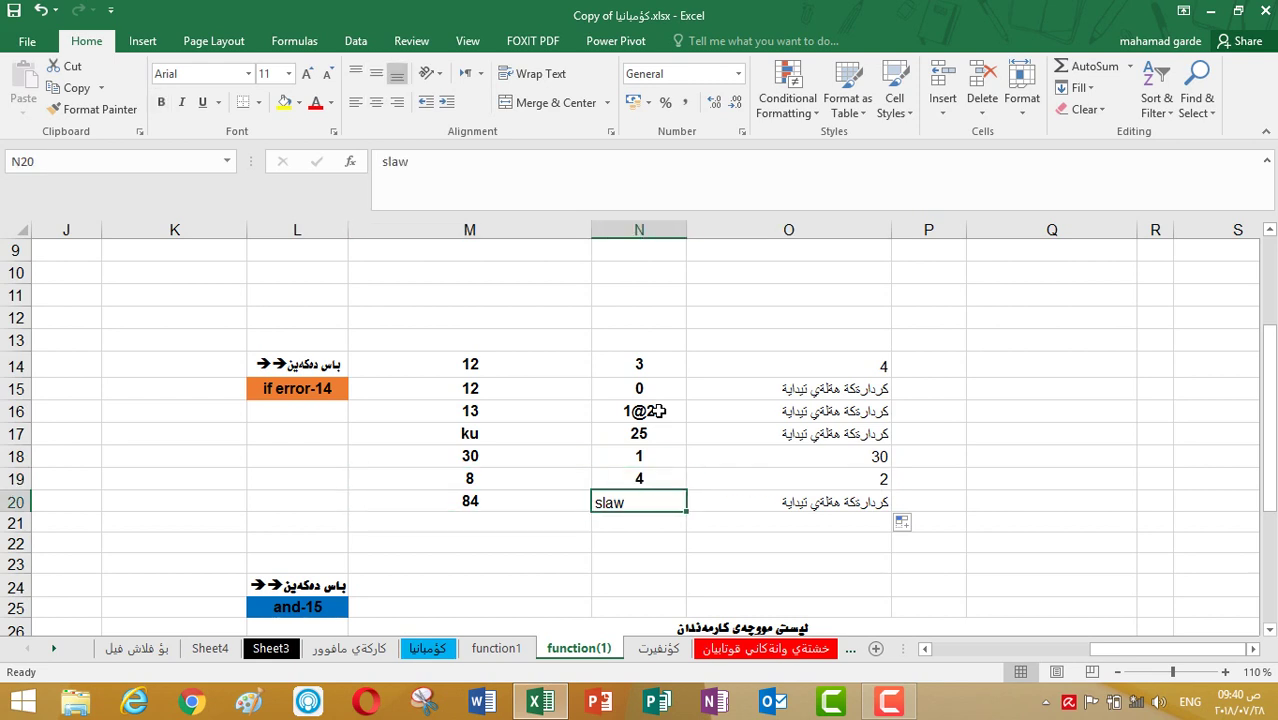
key("Right")
key("Down")
key("Up")
key("Up")
key("Up")
key("Up")
key("Up")
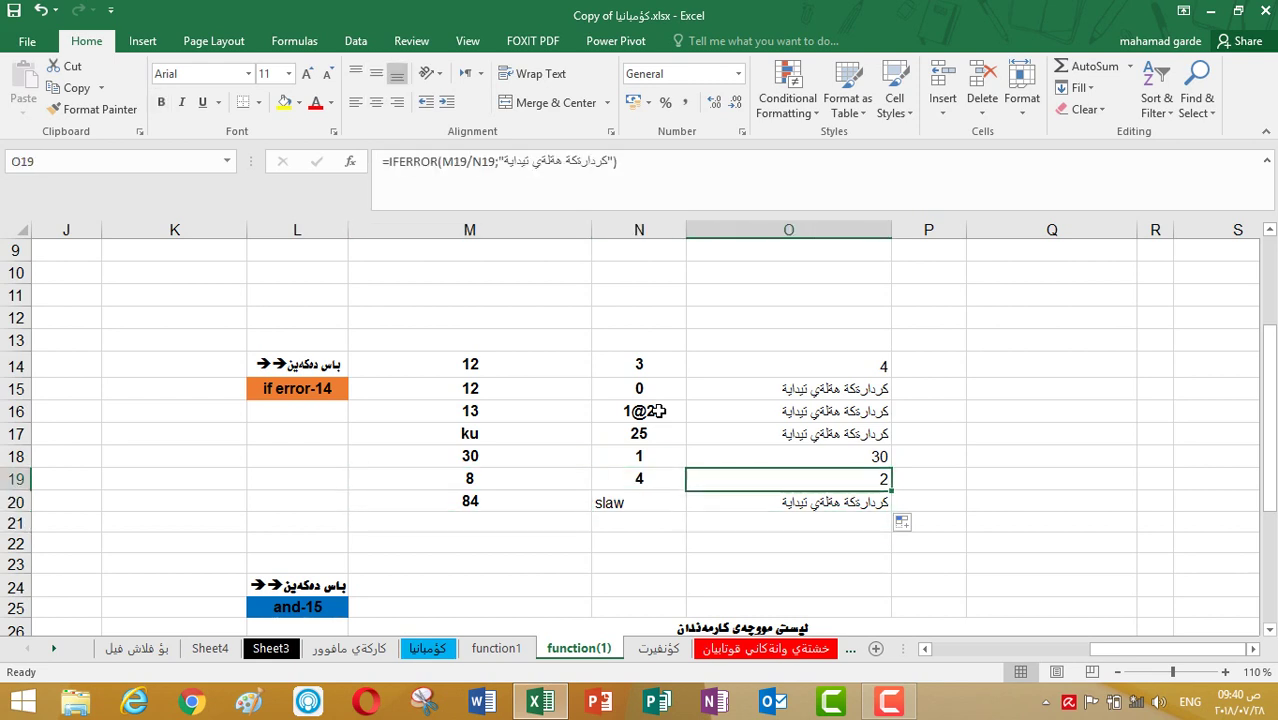
key("Left")
key("Up")
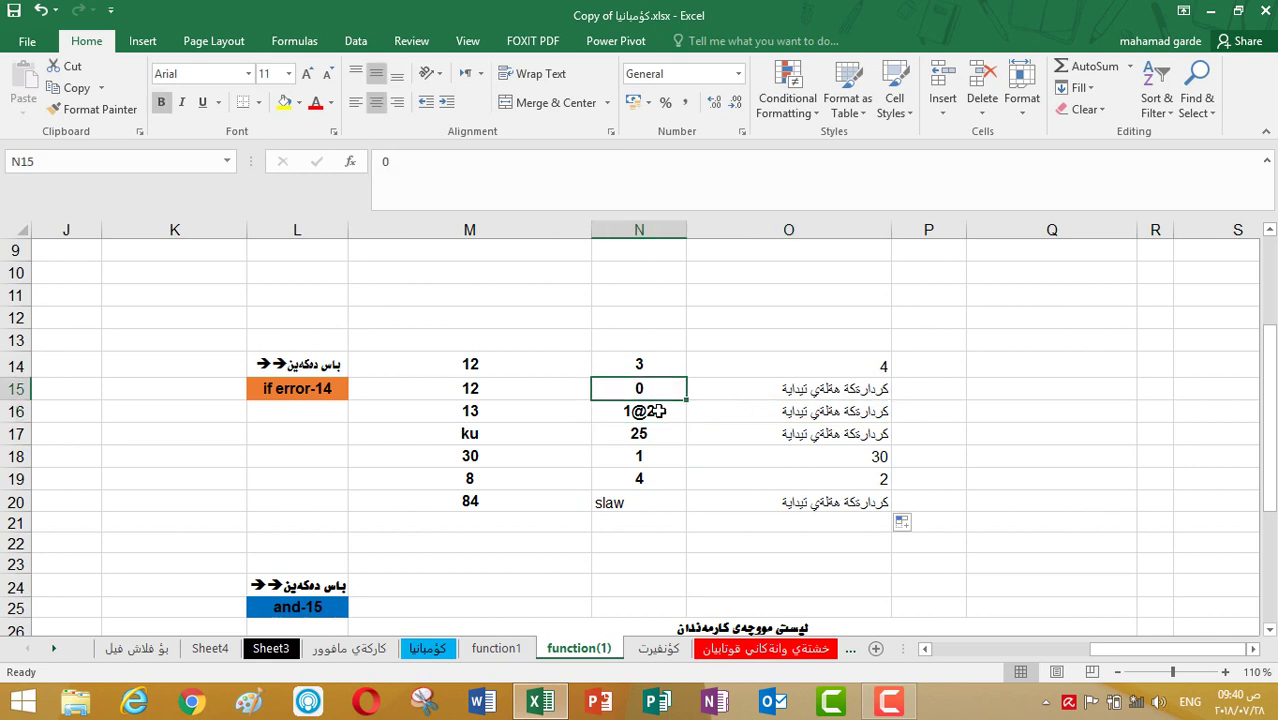
key("Right")
key("Up")
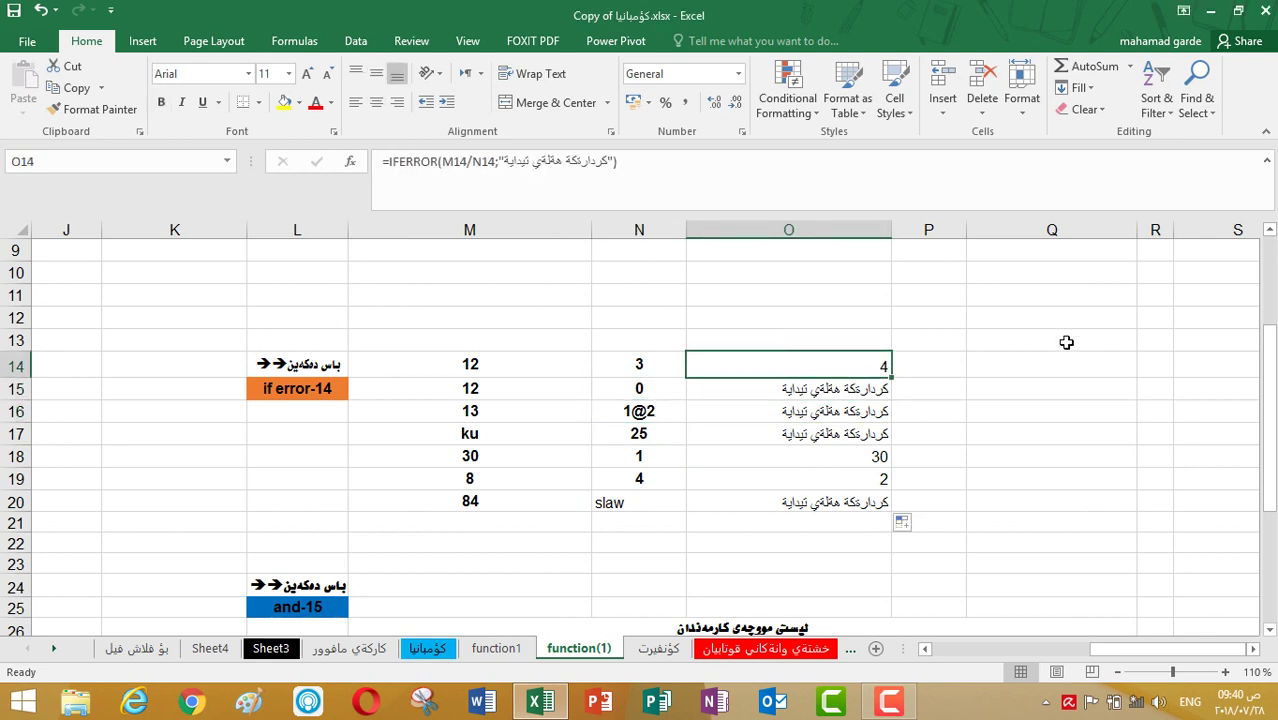
Begin an AND formula in L28 of the employee salary table with M28=700 as the first condition.
left_click_drag(1270, 413, 1274, 530)
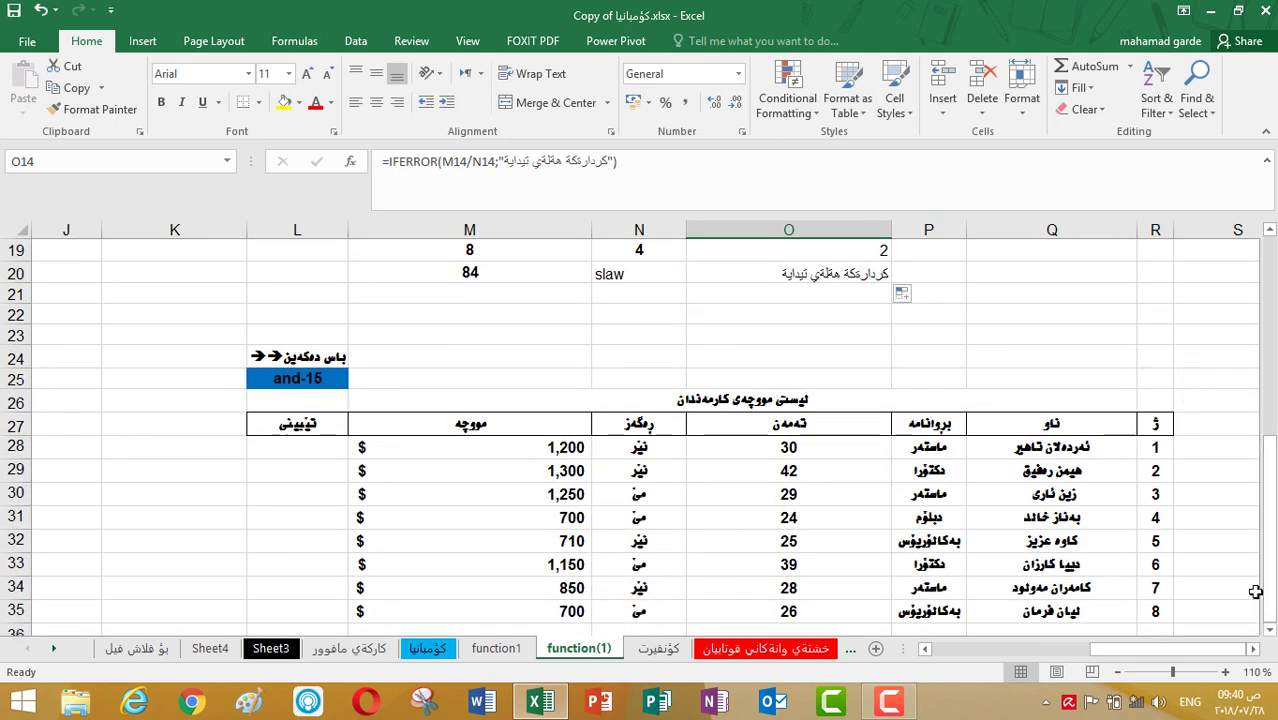
scroll(1272, 636, "down", 1)
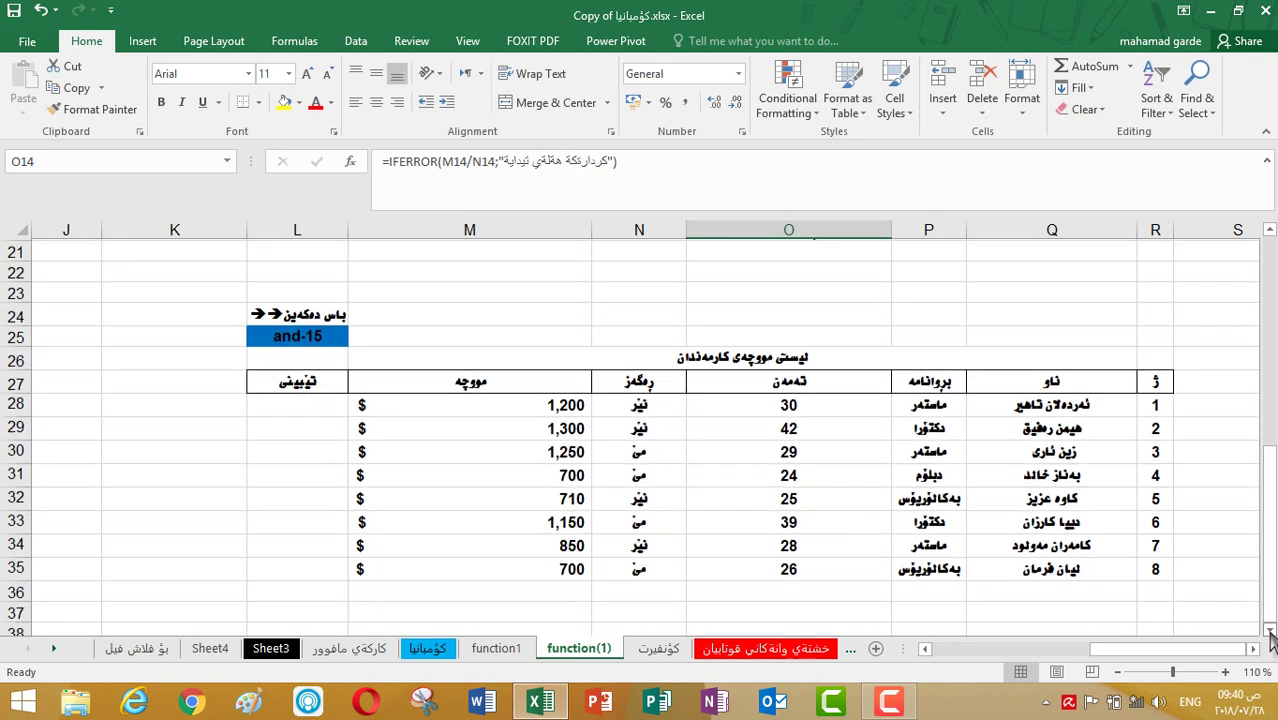
left_click(1270, 631)
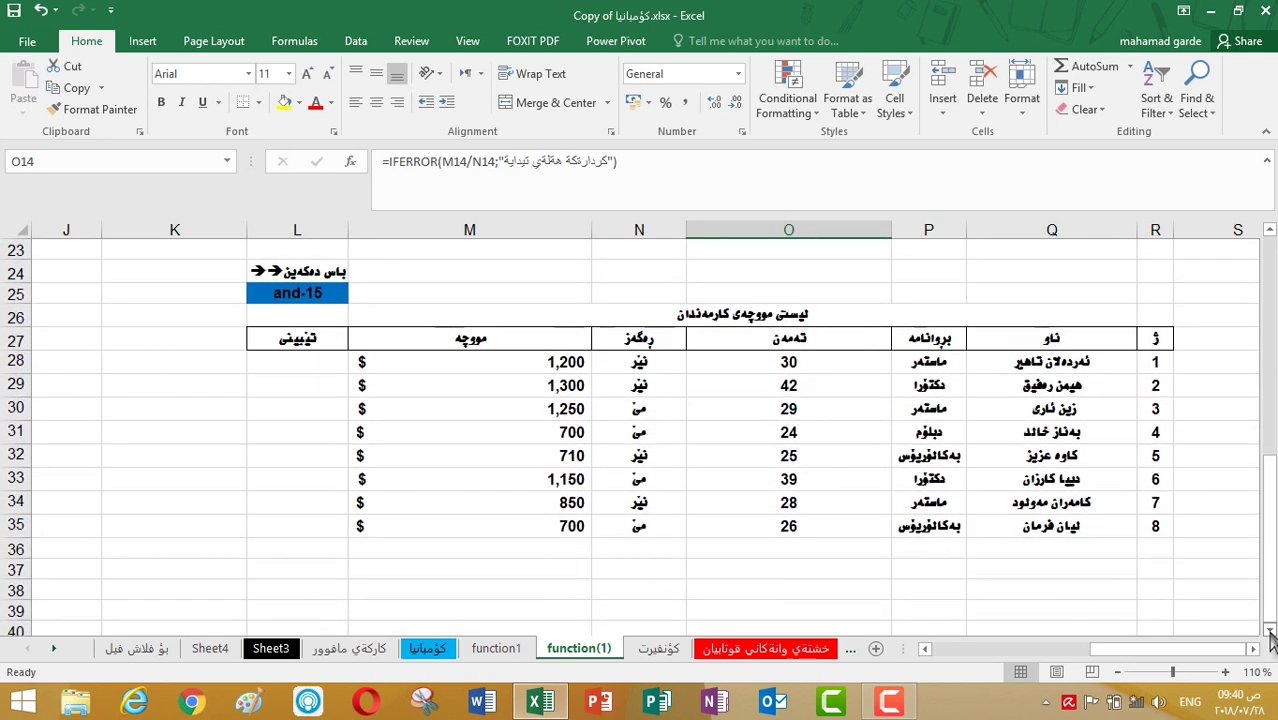
left_click(324, 364)
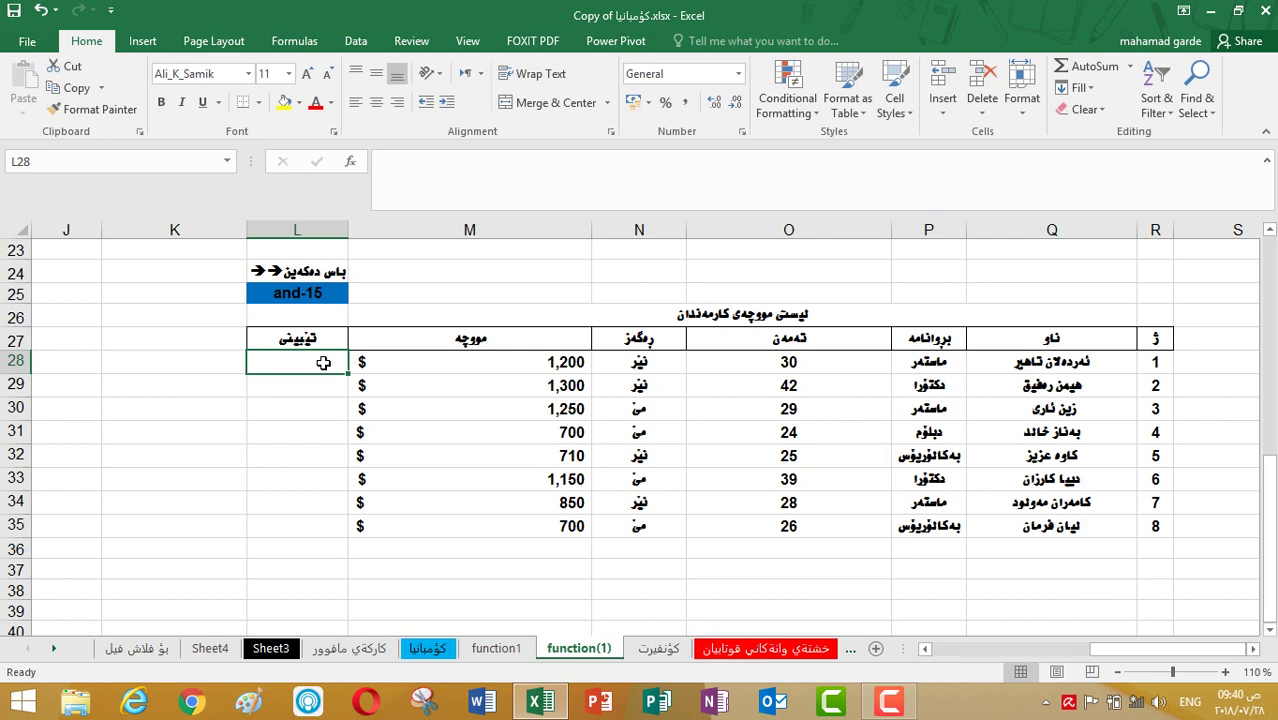
type("=")
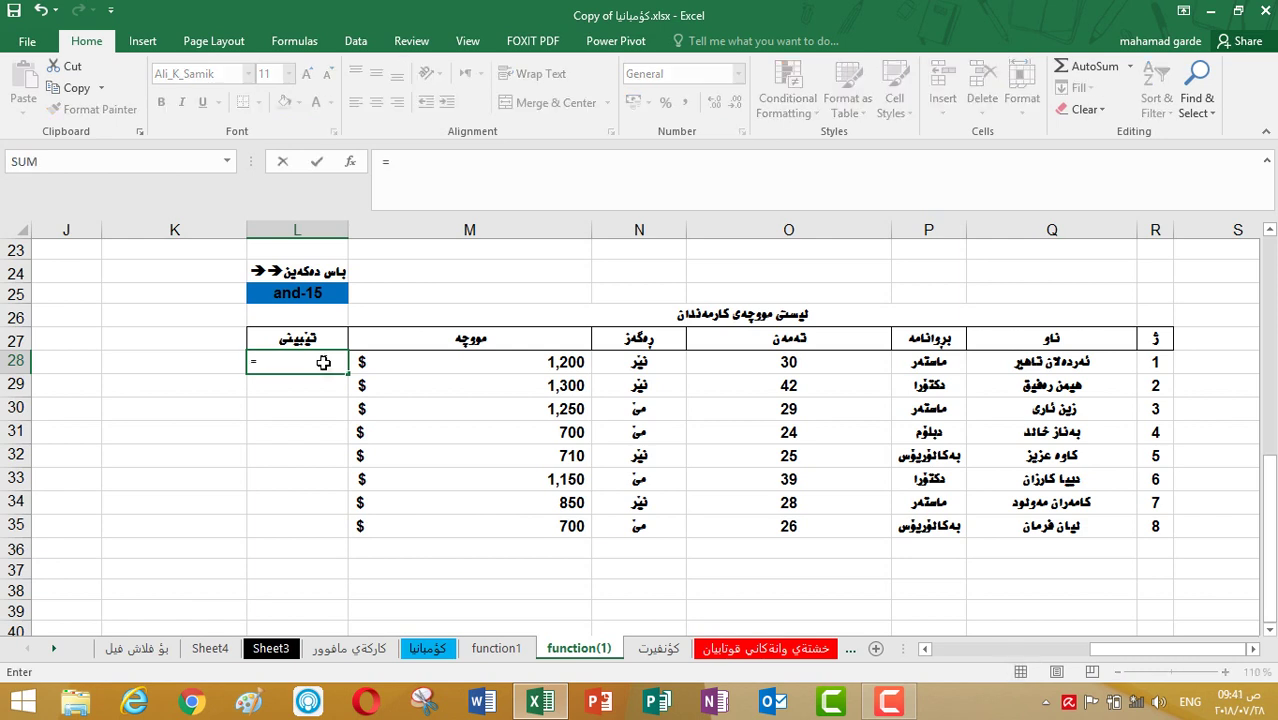
type("and")
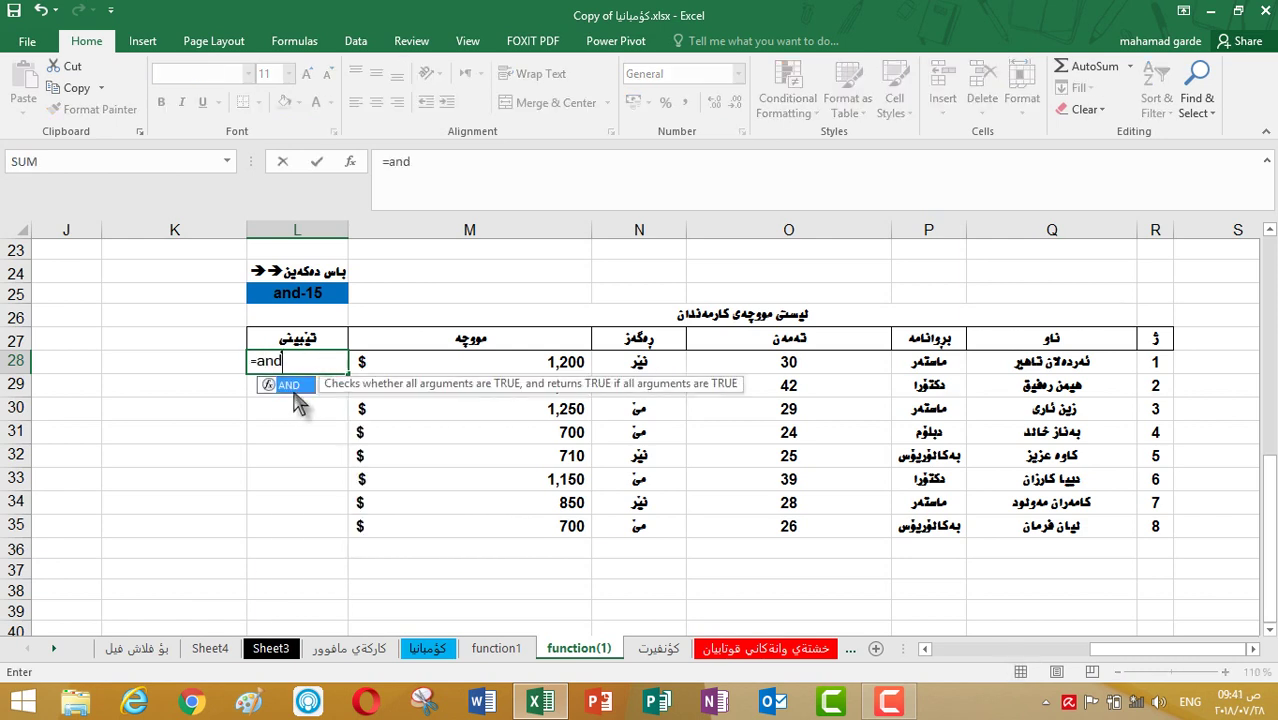
double_click(290, 390)
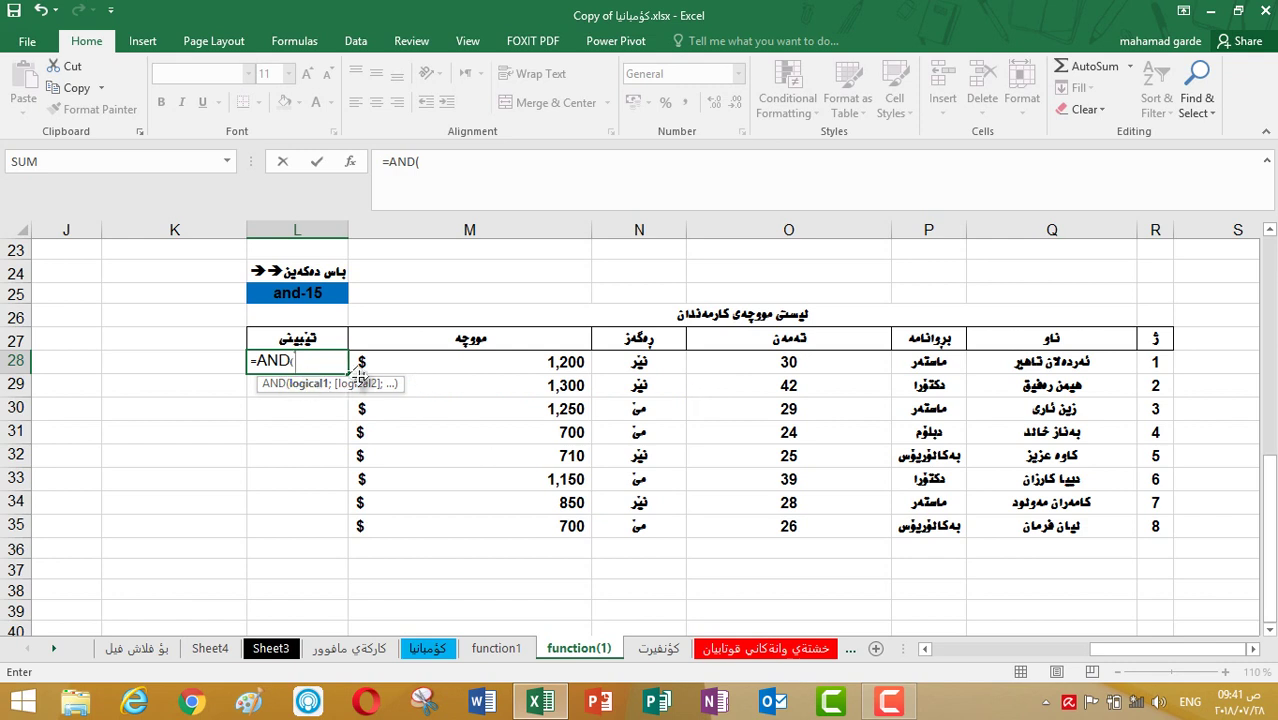
left_click(538, 363)
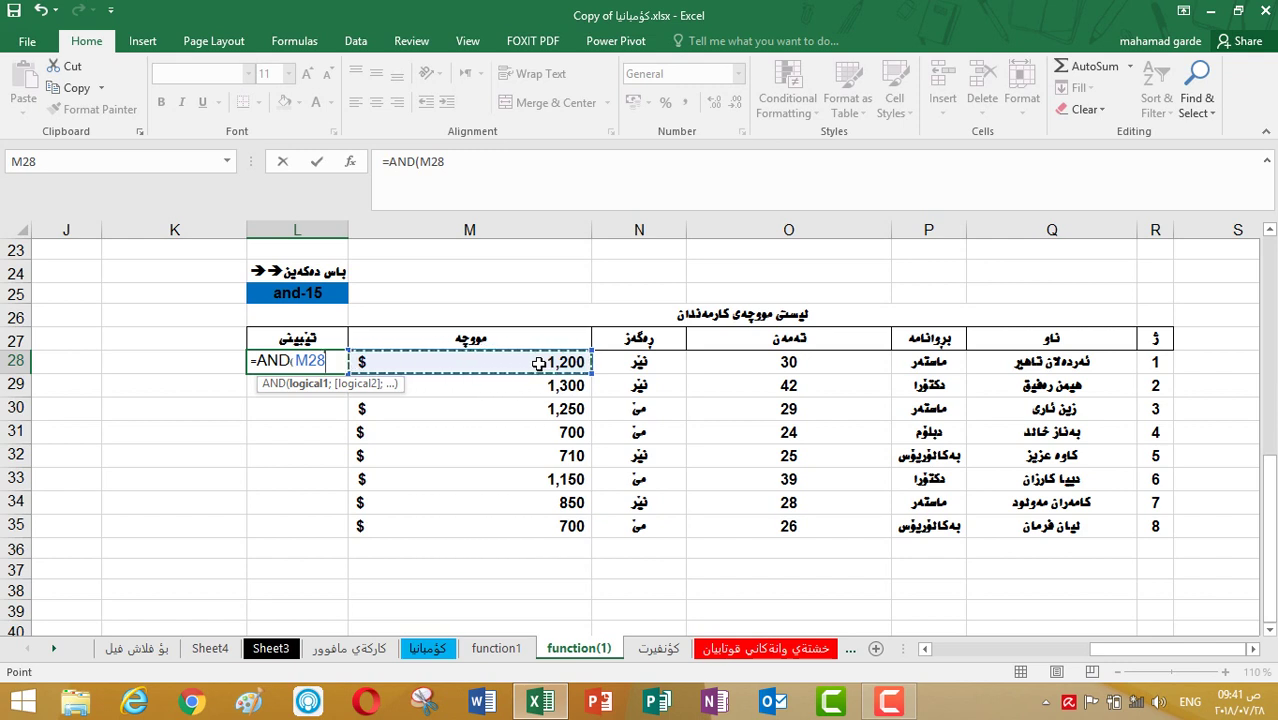
type("=")
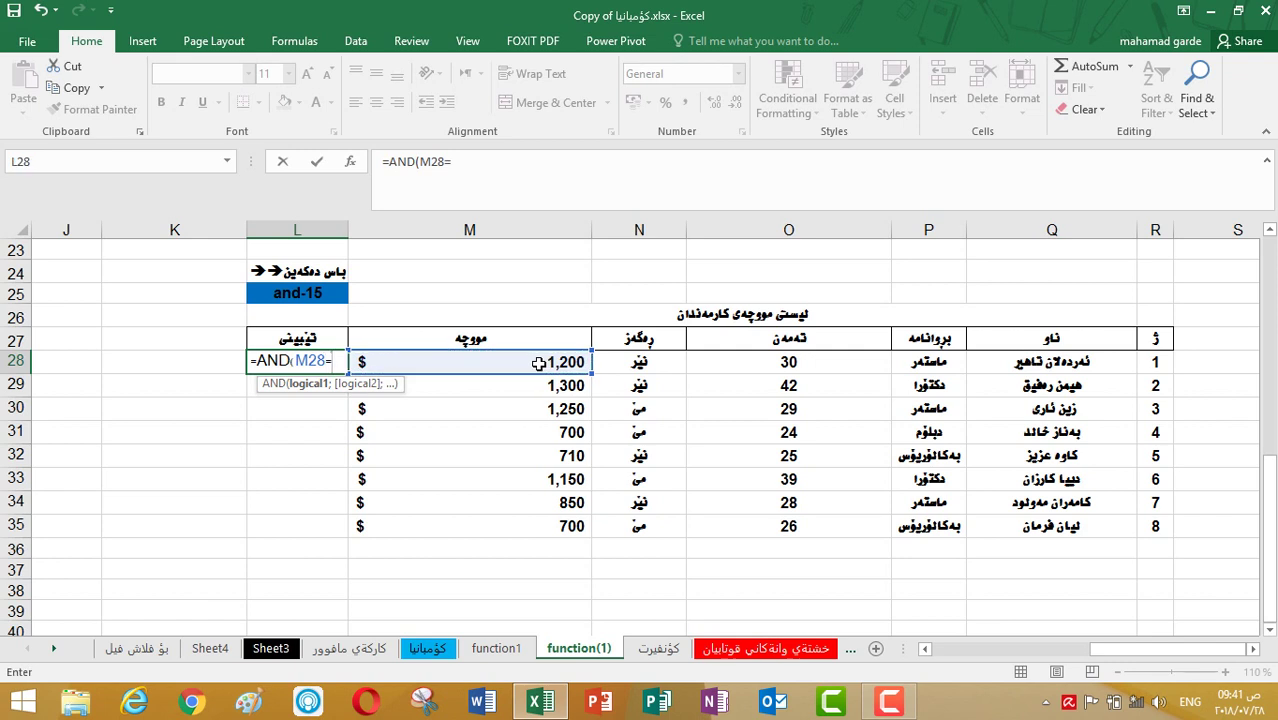
type("700")
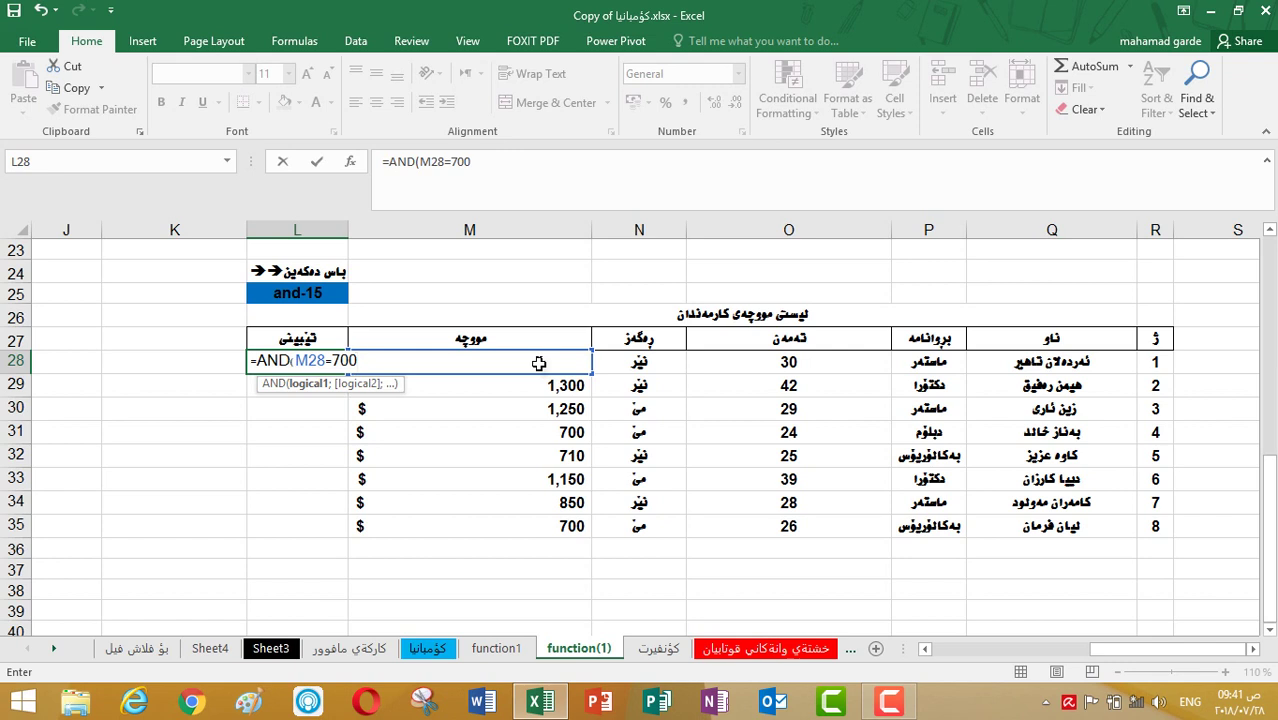
type(";")
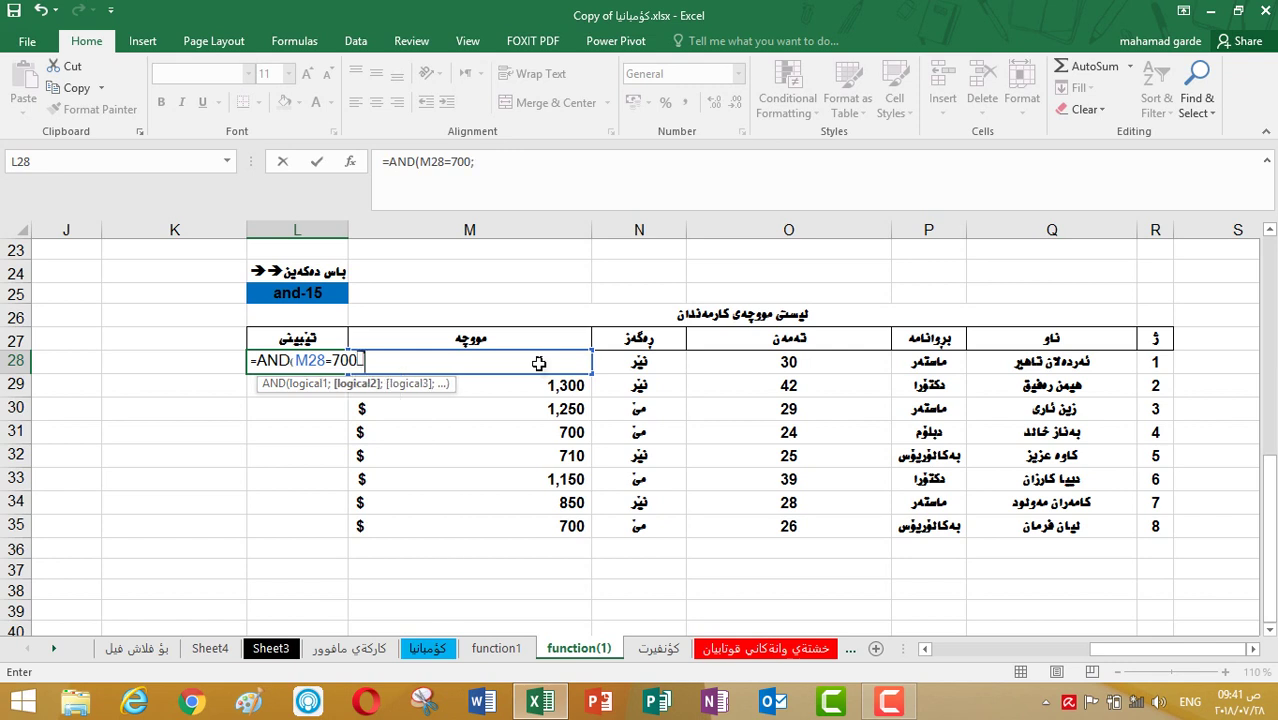
Add N28="مێ" as the second condition of the AND formula in L28.
left_click(639, 362)
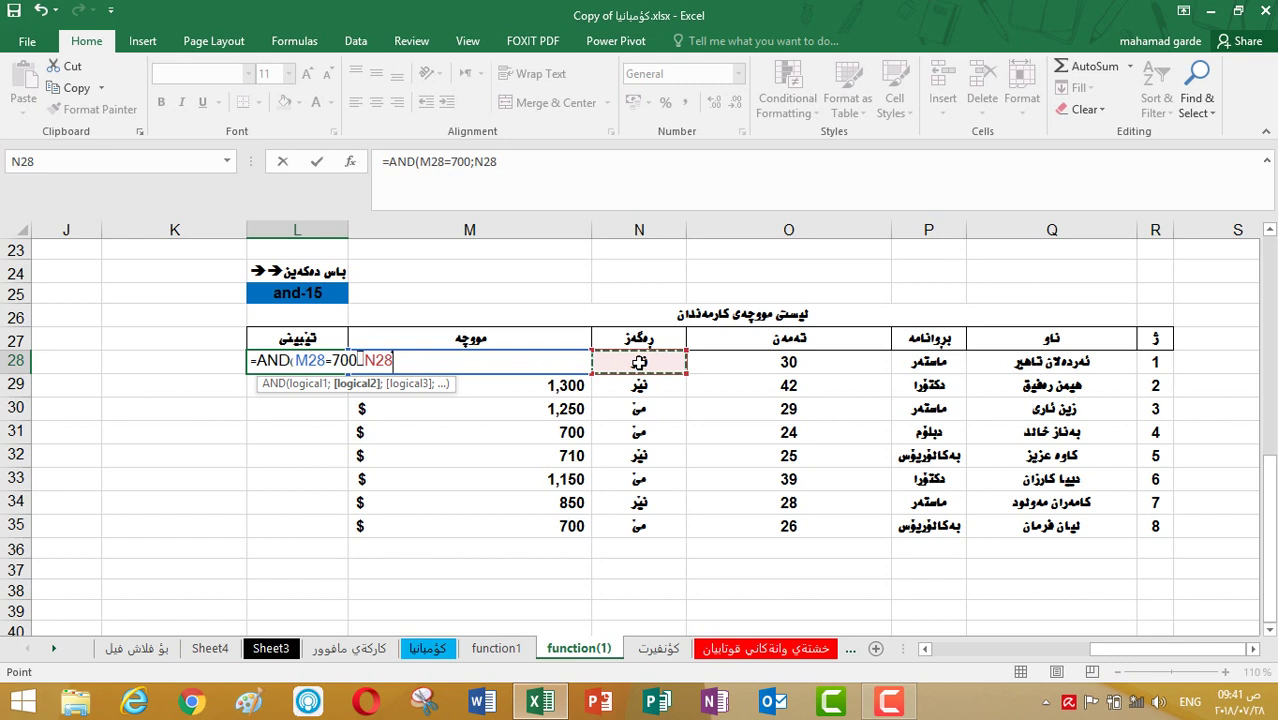
type("=")
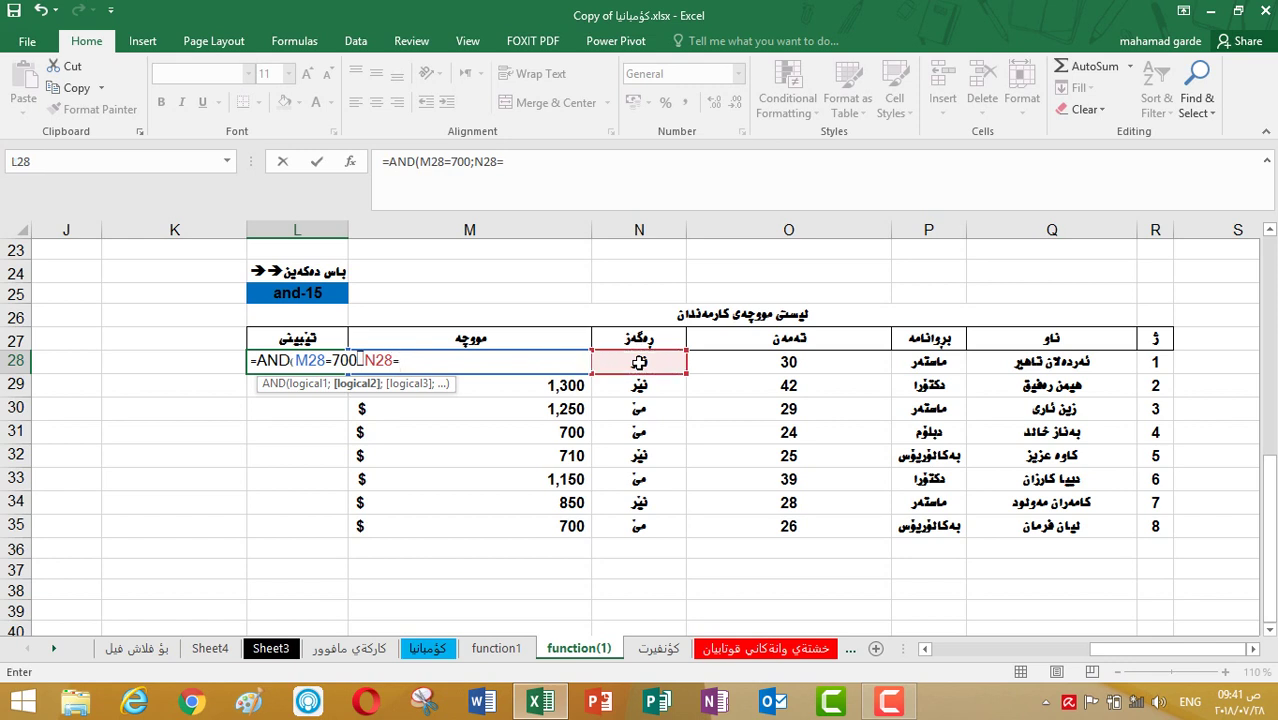
key("alt+shift")
type("مێ\"\"")
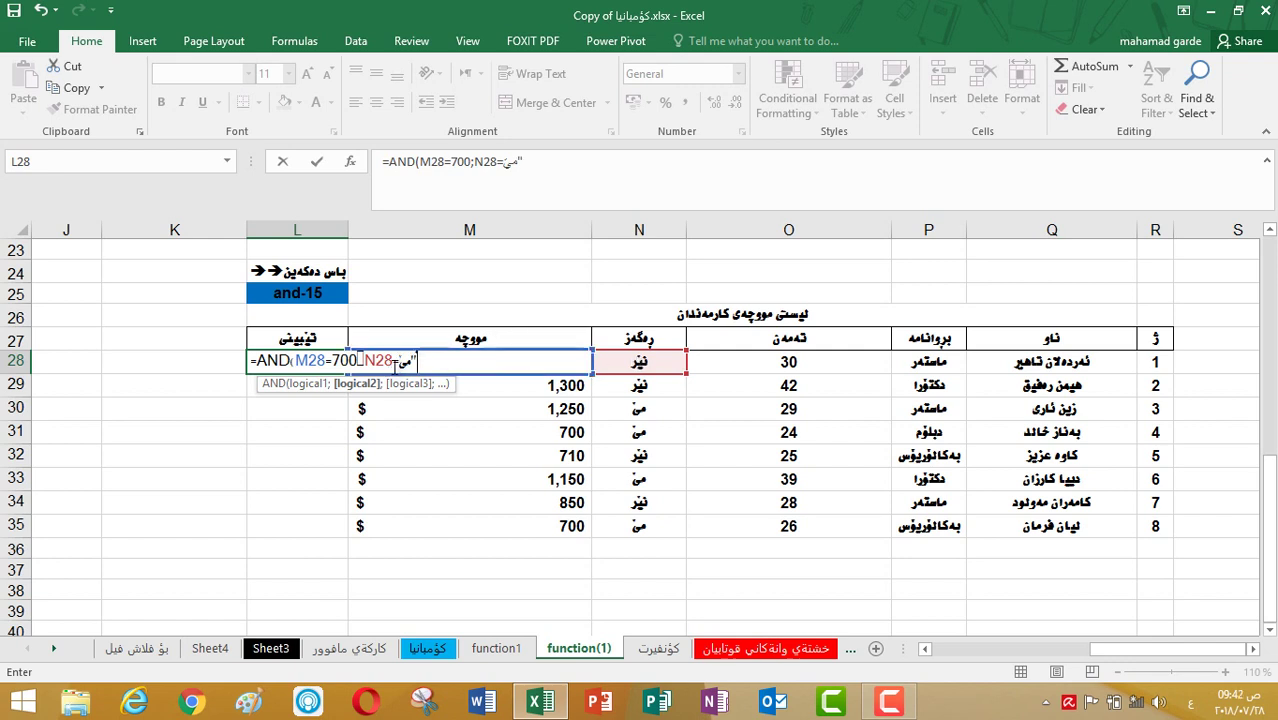
left_click(399, 364)
type("\"")
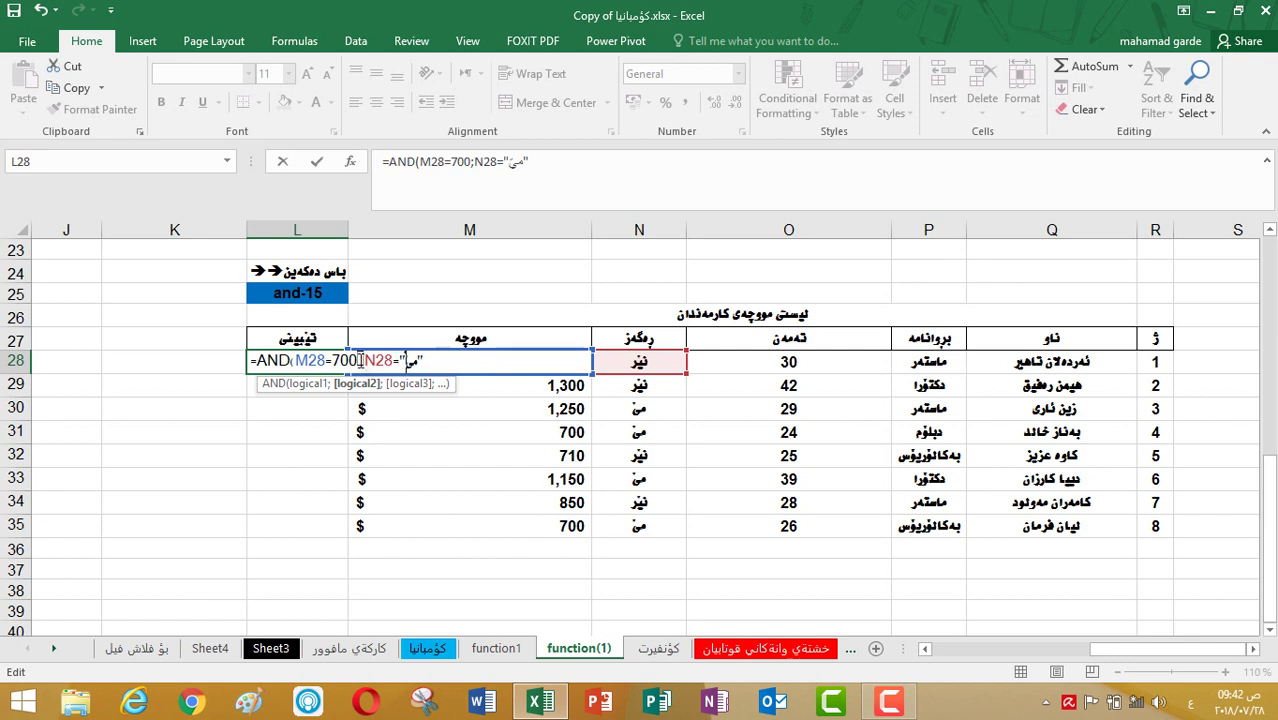
Wrap the N28 condition in parentheses and enter the L28 formula, accepting Excel's proposed closing-bracket correction.
left_click(362, 362)
type(")")
key("BackSpace")
type("(")
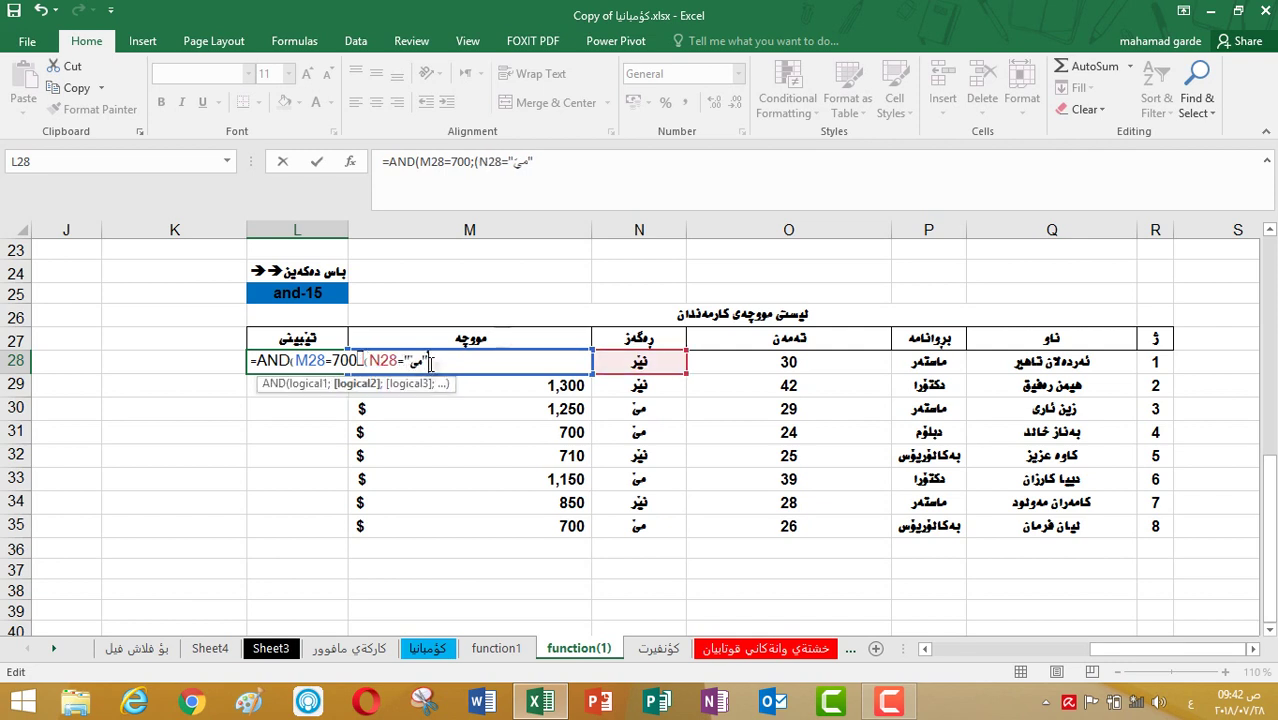
type("))")
key("Return")
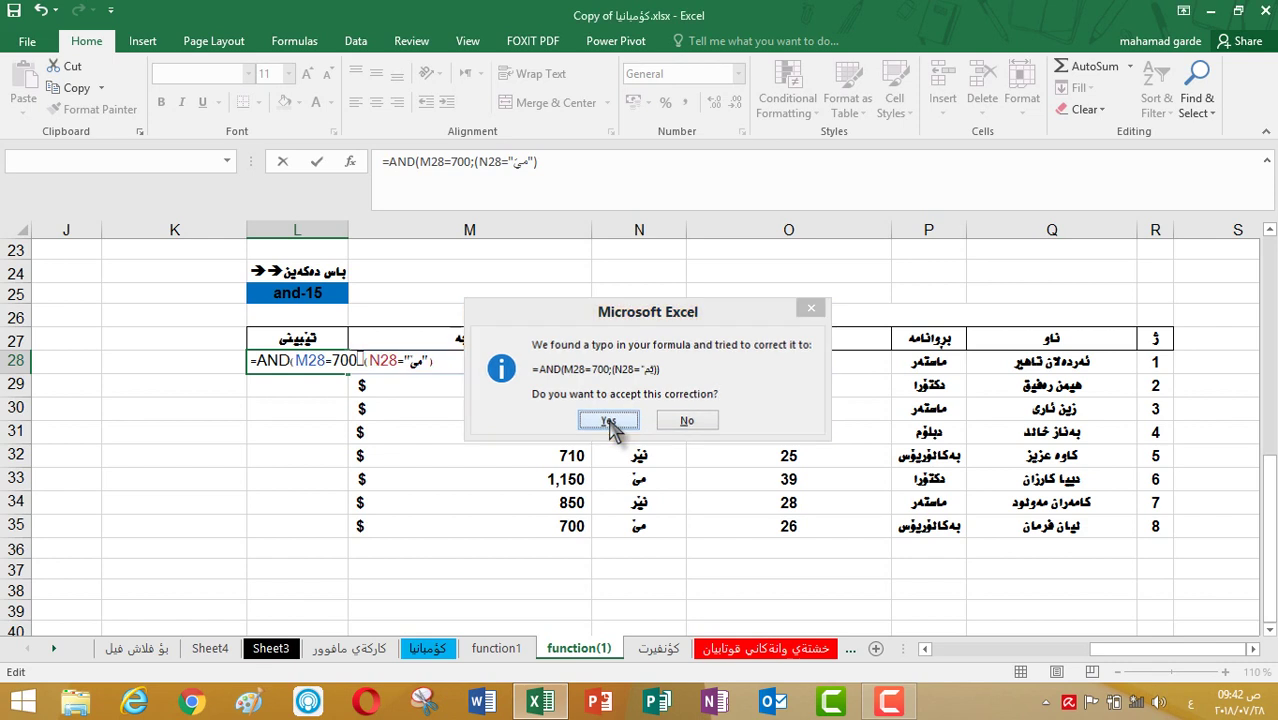
left_click(612, 425)
Fill the AND formula from L28 down to L35.
left_click(298, 364)
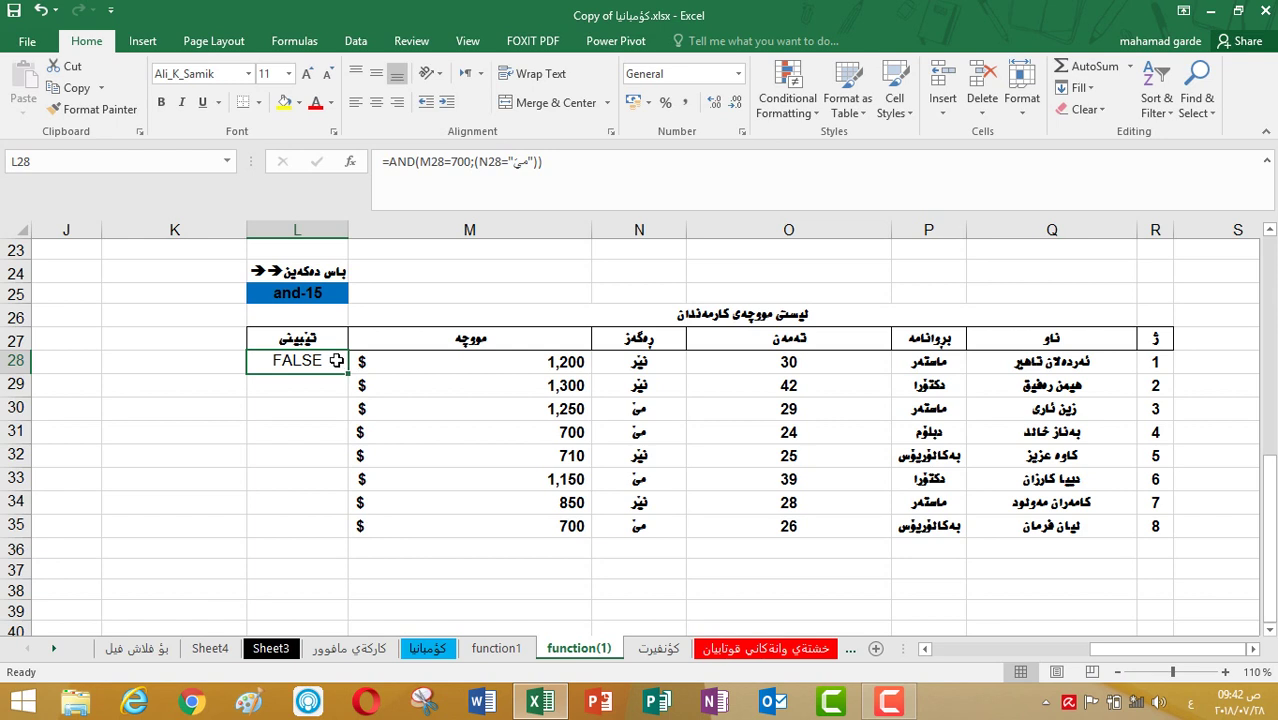
double_click(336, 361)
left_click(438, 363)
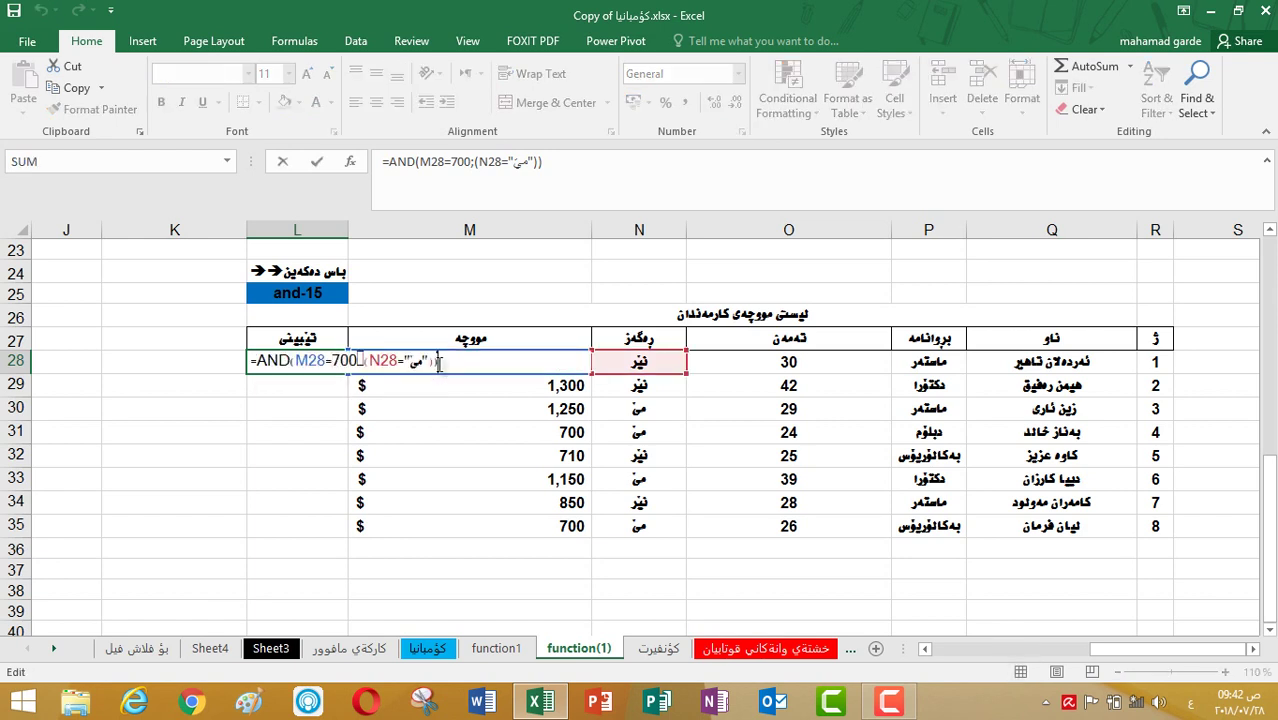
key("Return")
left_click(344, 366)
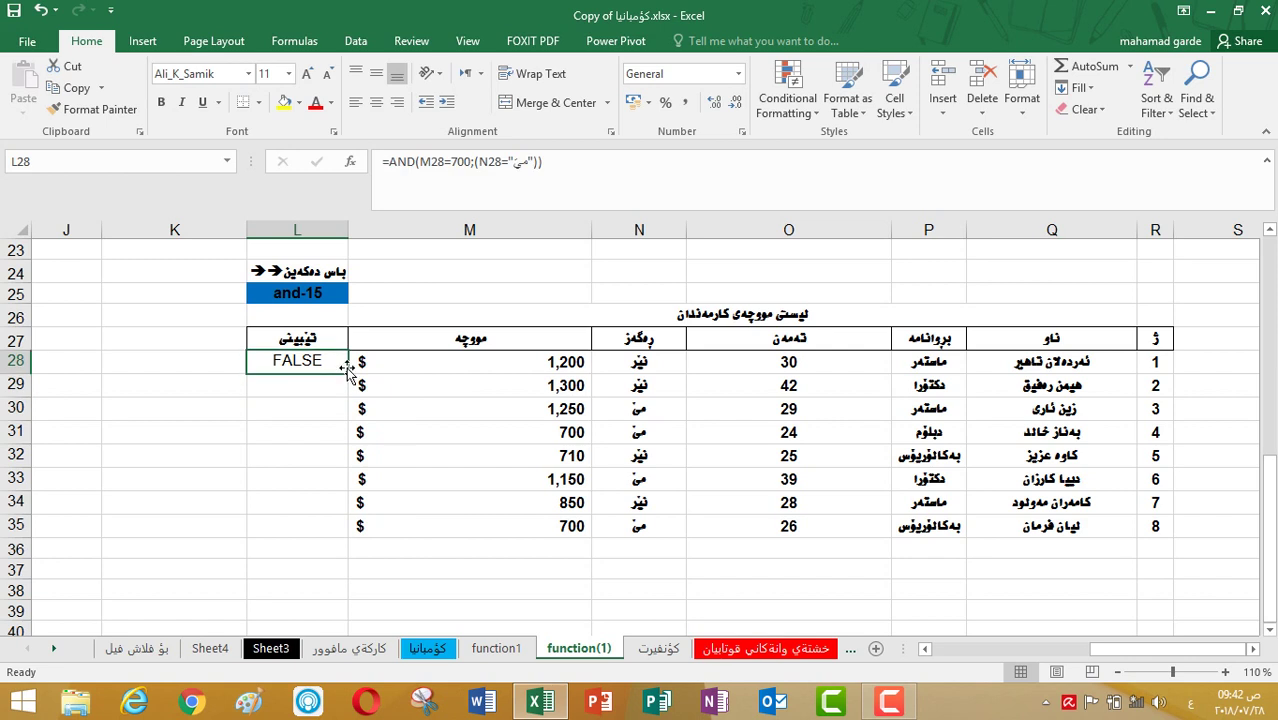
left_click_drag(347, 378, 356, 530)
Compare the AND results in rows 31 and 35 with the salaries in column M.
left_click(320, 432)
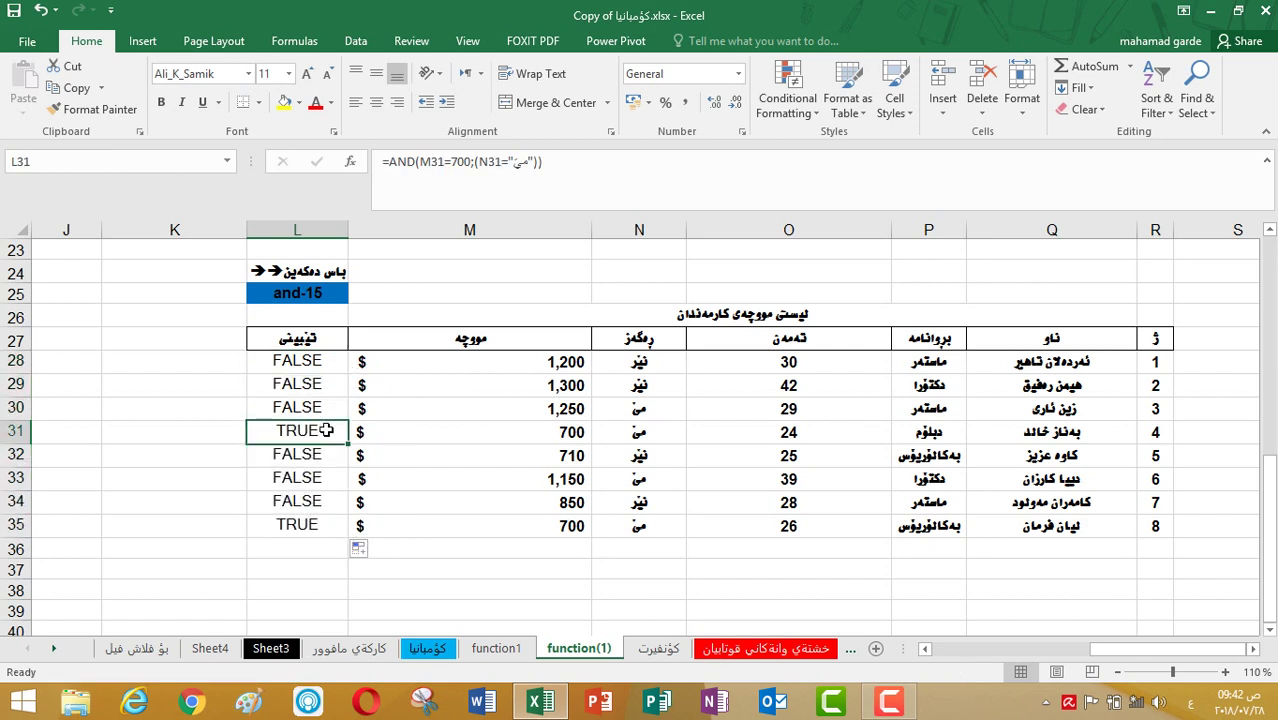
left_click(328, 526)
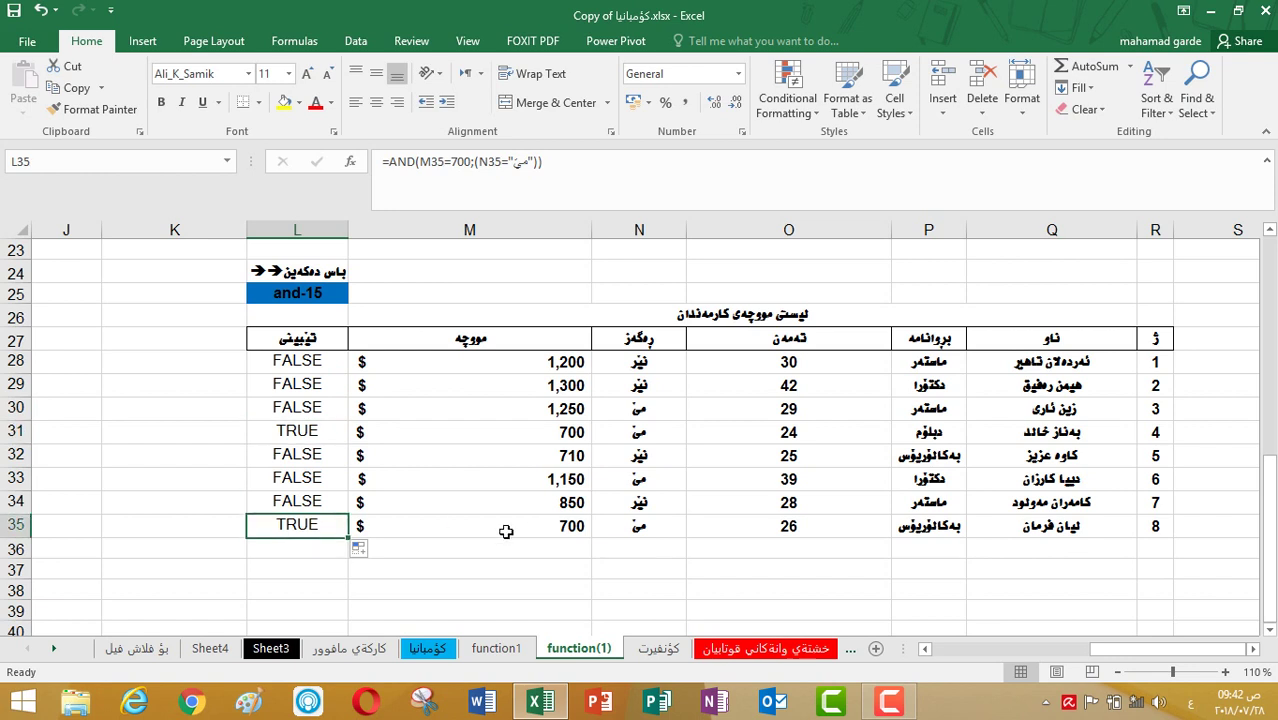
left_click(524, 436)
left_click(525, 526)
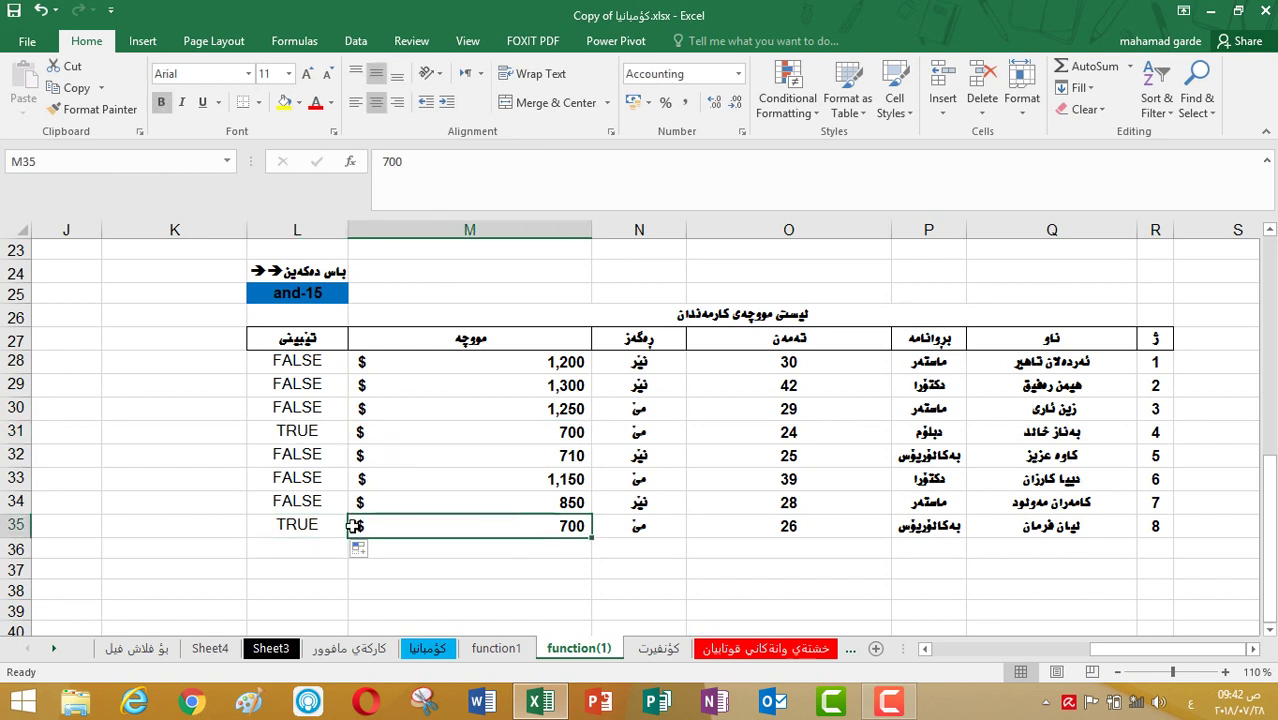
left_click(334, 526)
left_click(343, 430)
Reopen the AND formula in L28 and start a third parenthesised condition that references the age in O28.
left_click(331, 367)
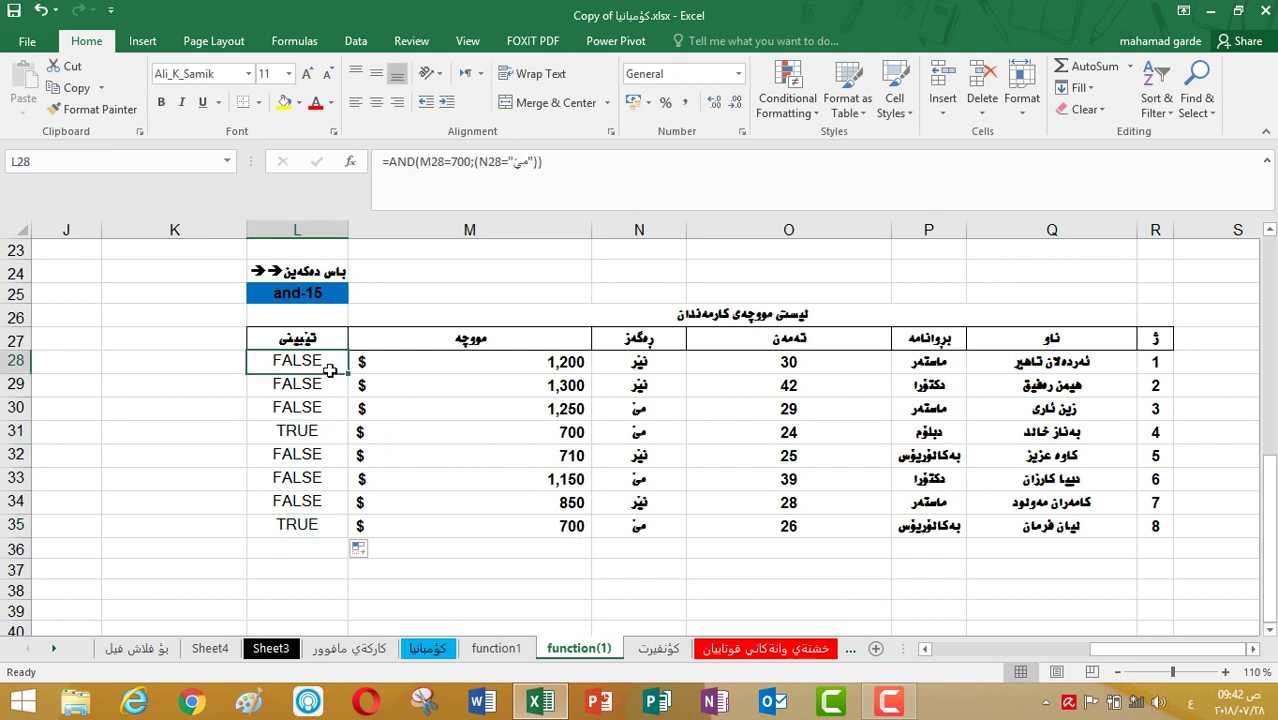
double_click(330, 366)
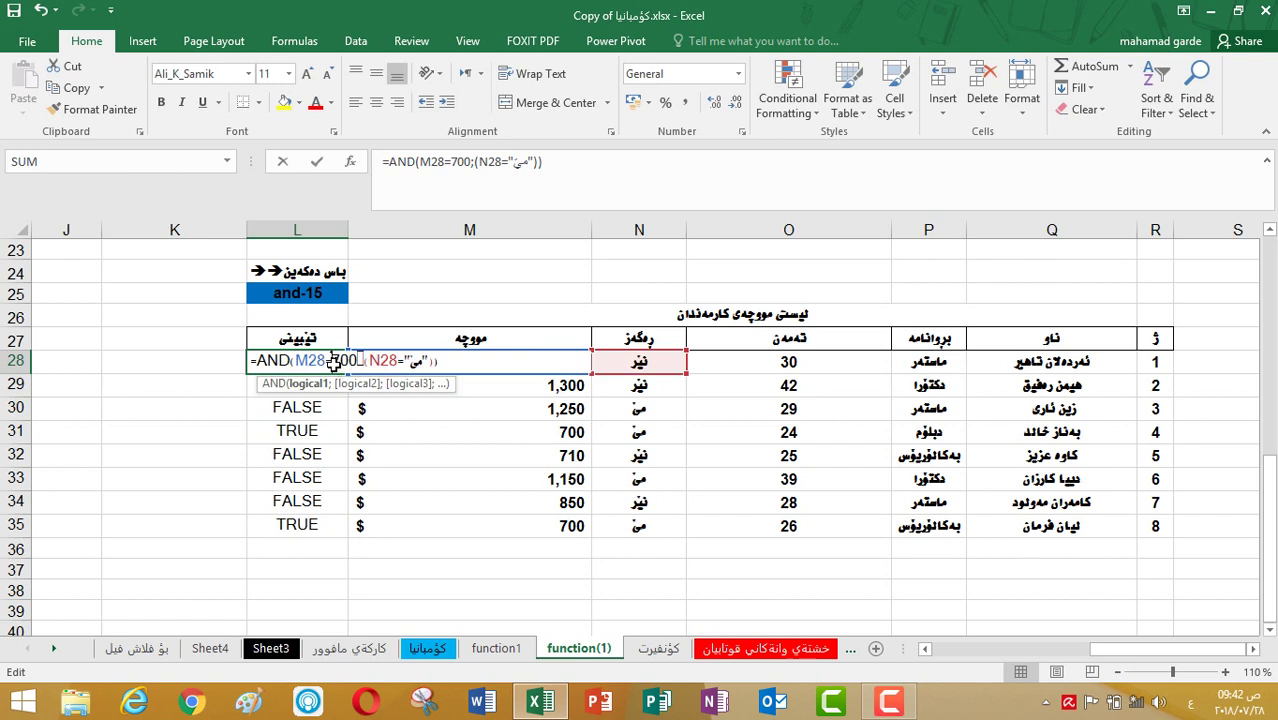
left_click(443, 363)
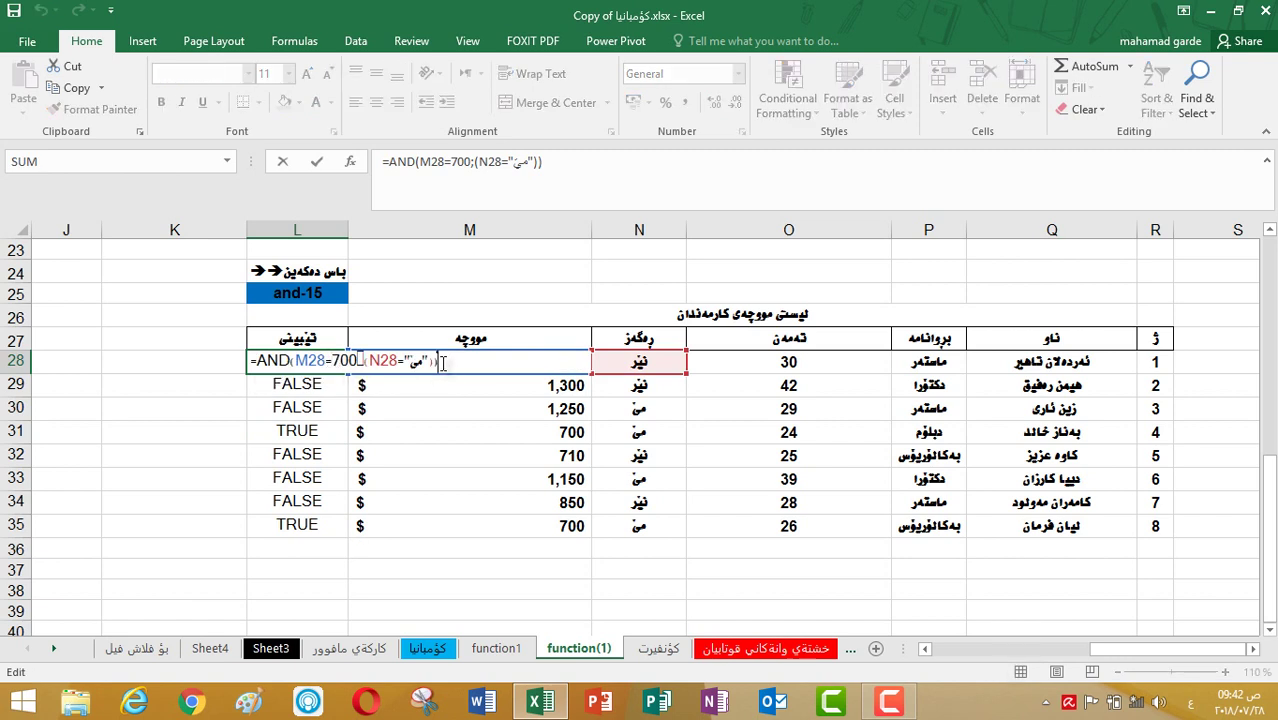
key("BackSpace")
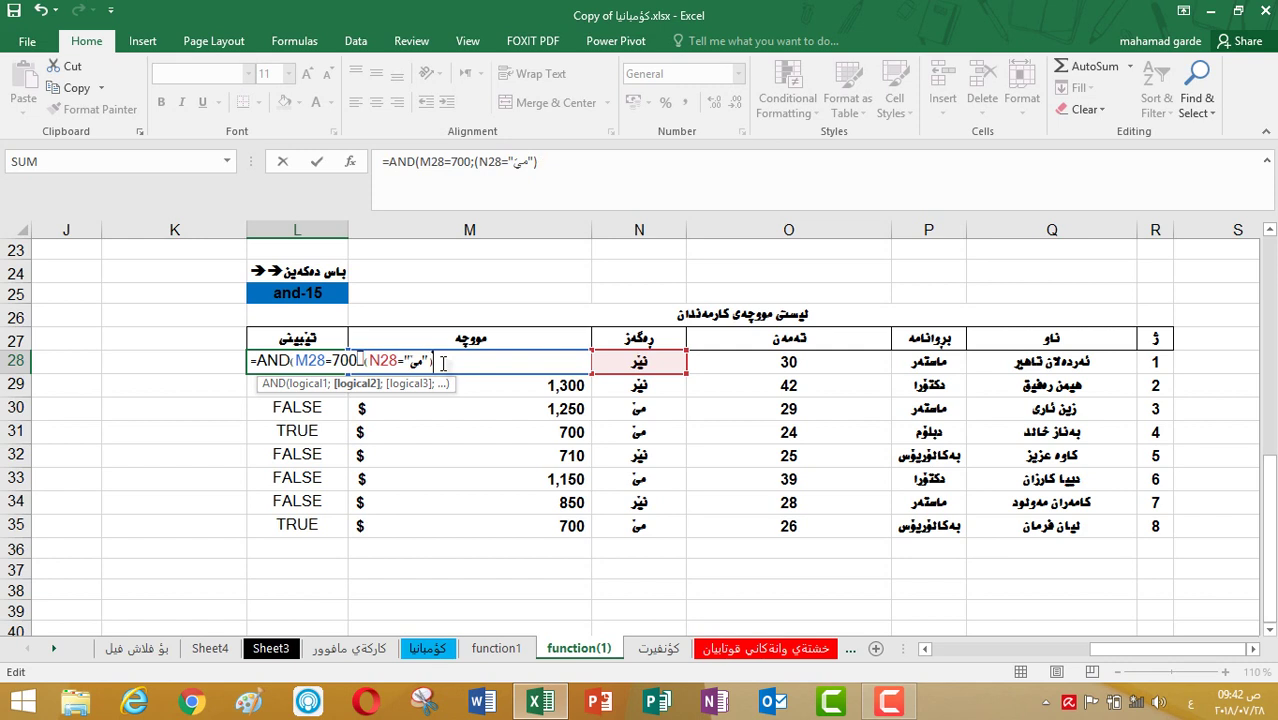
key("alt+shift")
type(";")
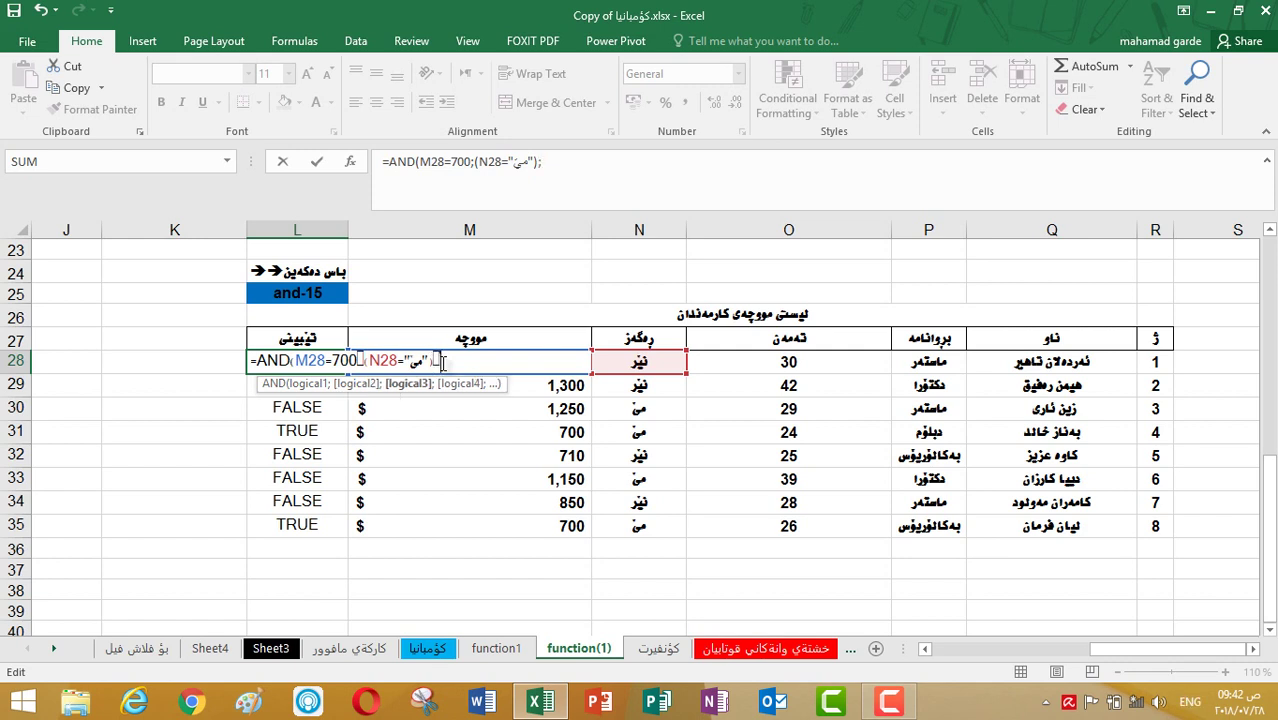
type("(")
left_click(768, 369)
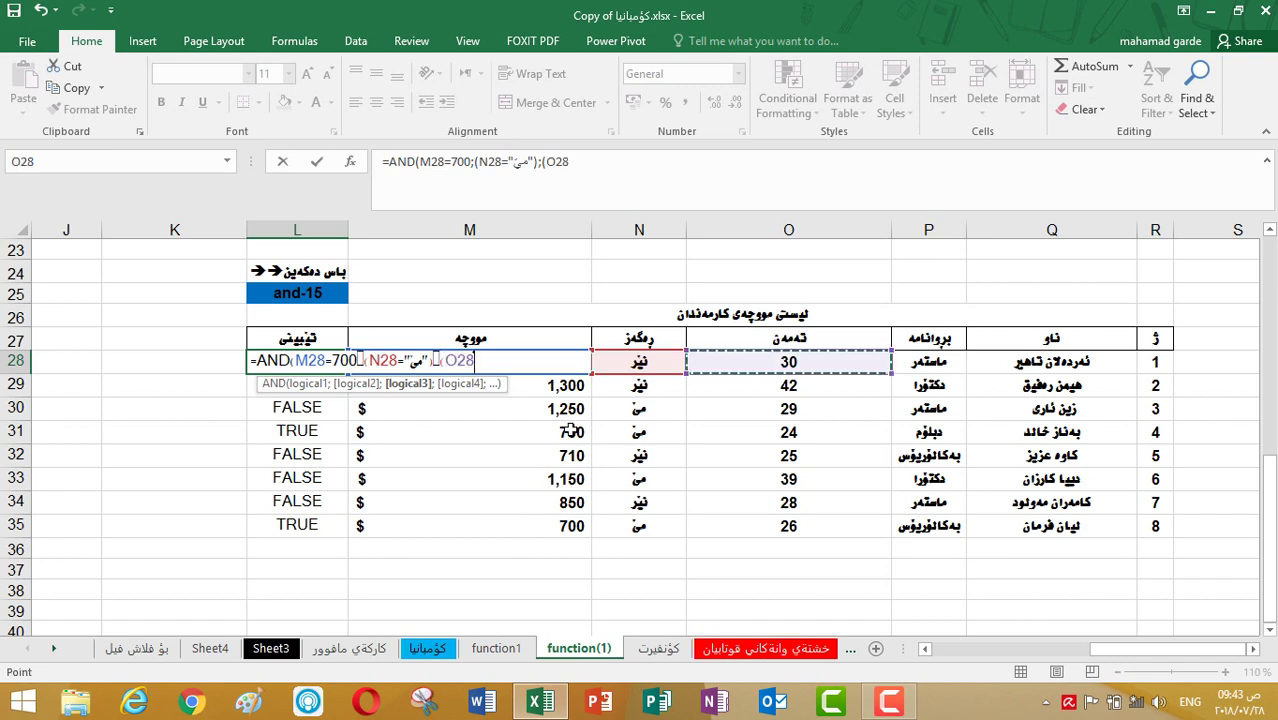
Complete the third condition as O28>=24 and enter the L28 formula, accepting Excel's proposed closing-bracket correction.
type("=")
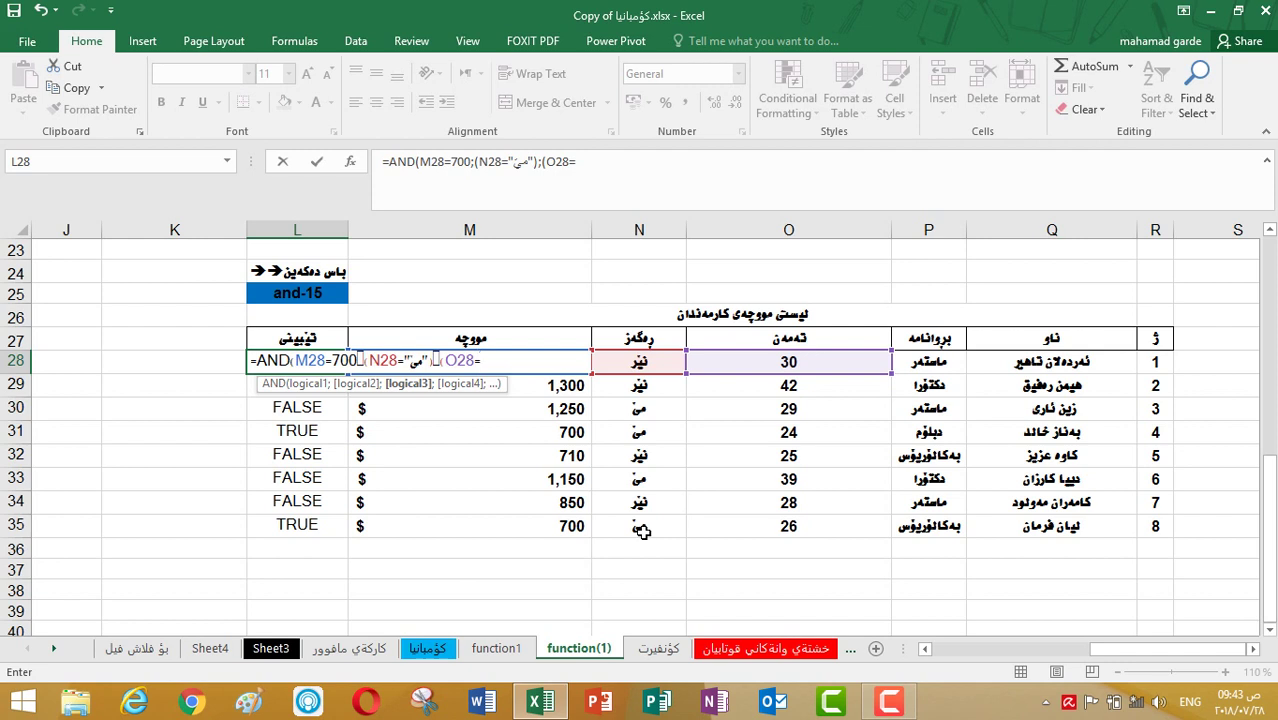
type("2")
key("BackSpace")
type("24")
key("BackSpace")
key("BackSpace")
key("BackSpace")
type(">=24)")
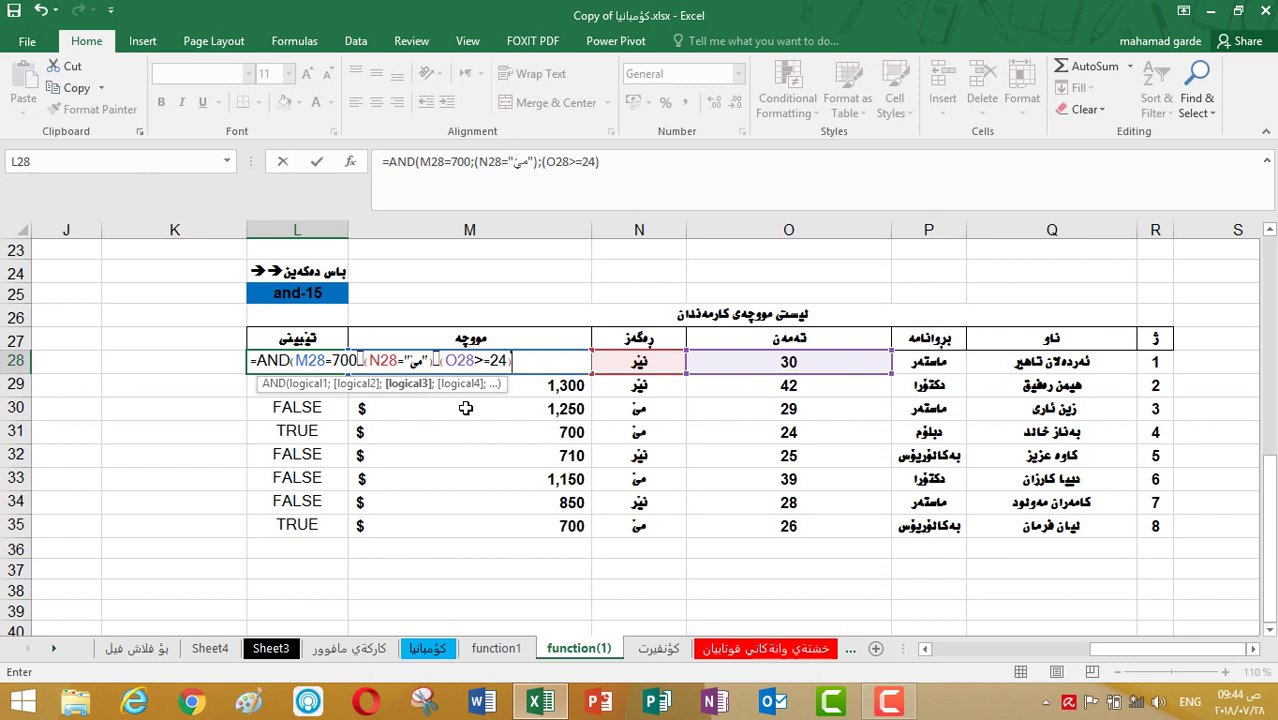
key("Return")
left_click(610, 421)
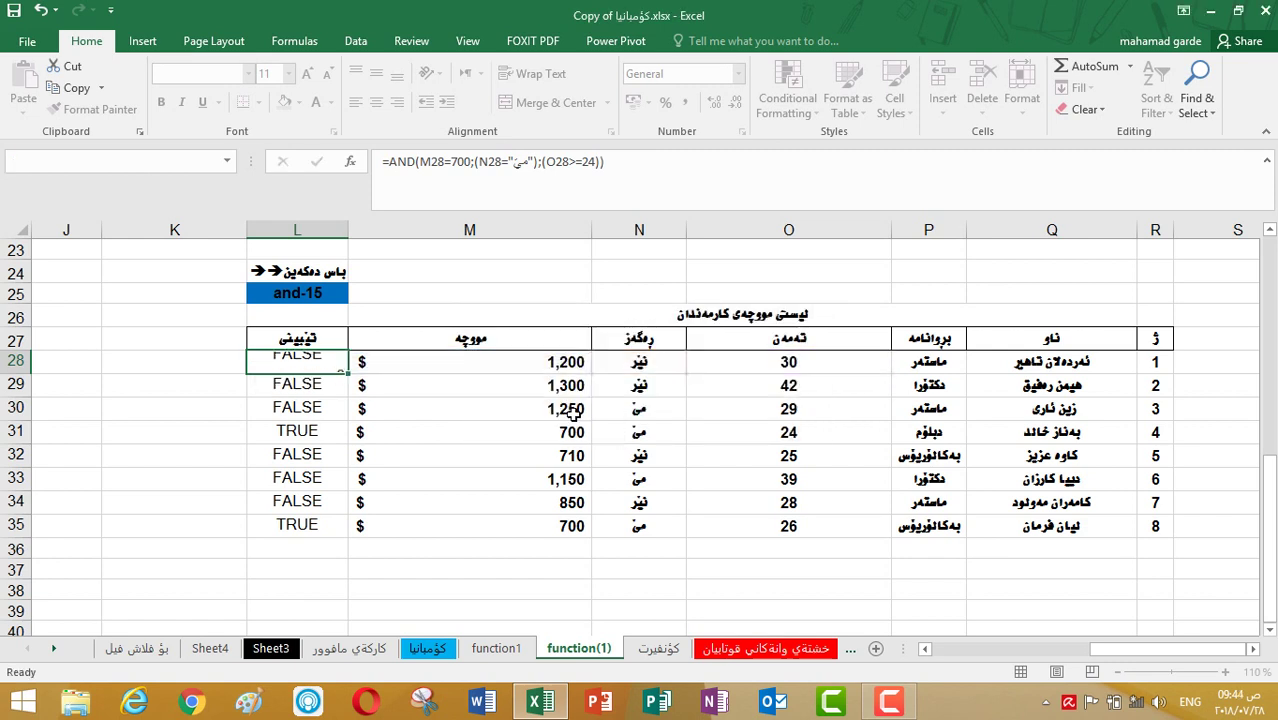
Fill the three-condition AND formula from L28 down to L35 and check rows 31 and 35 against the ages in column O.
left_click(317, 362)
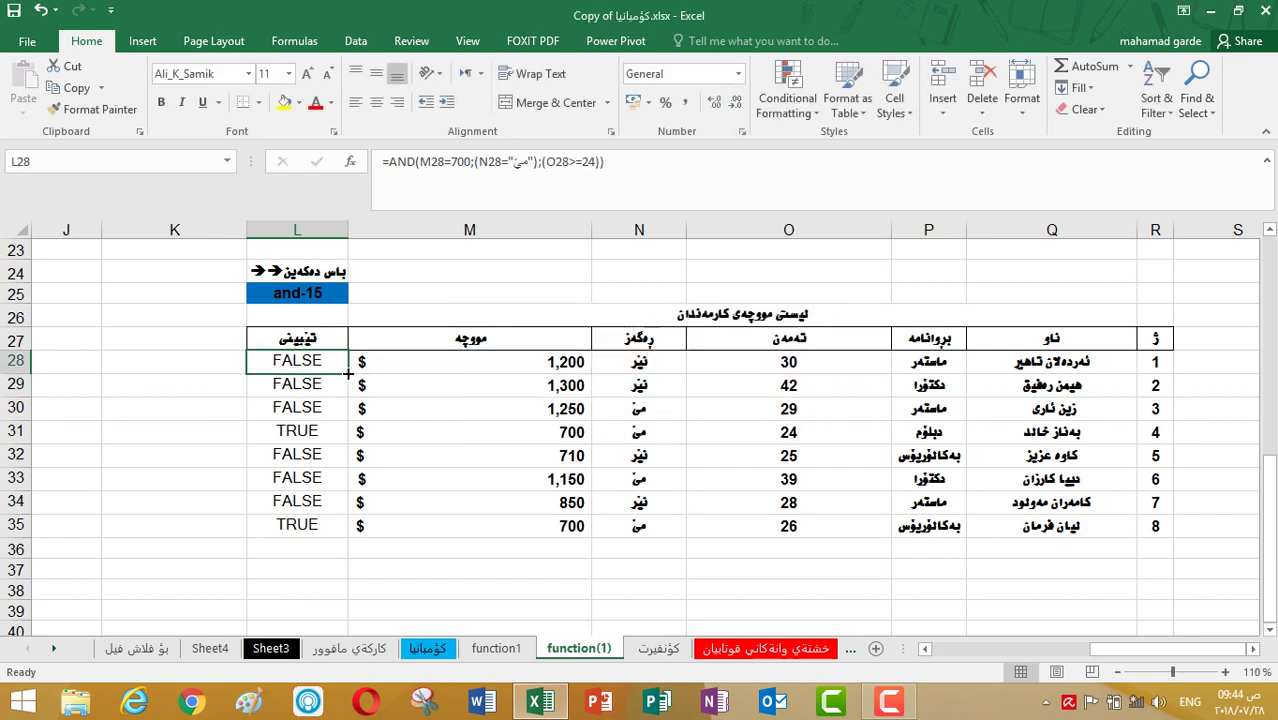
left_click_drag(348, 372, 350, 535)
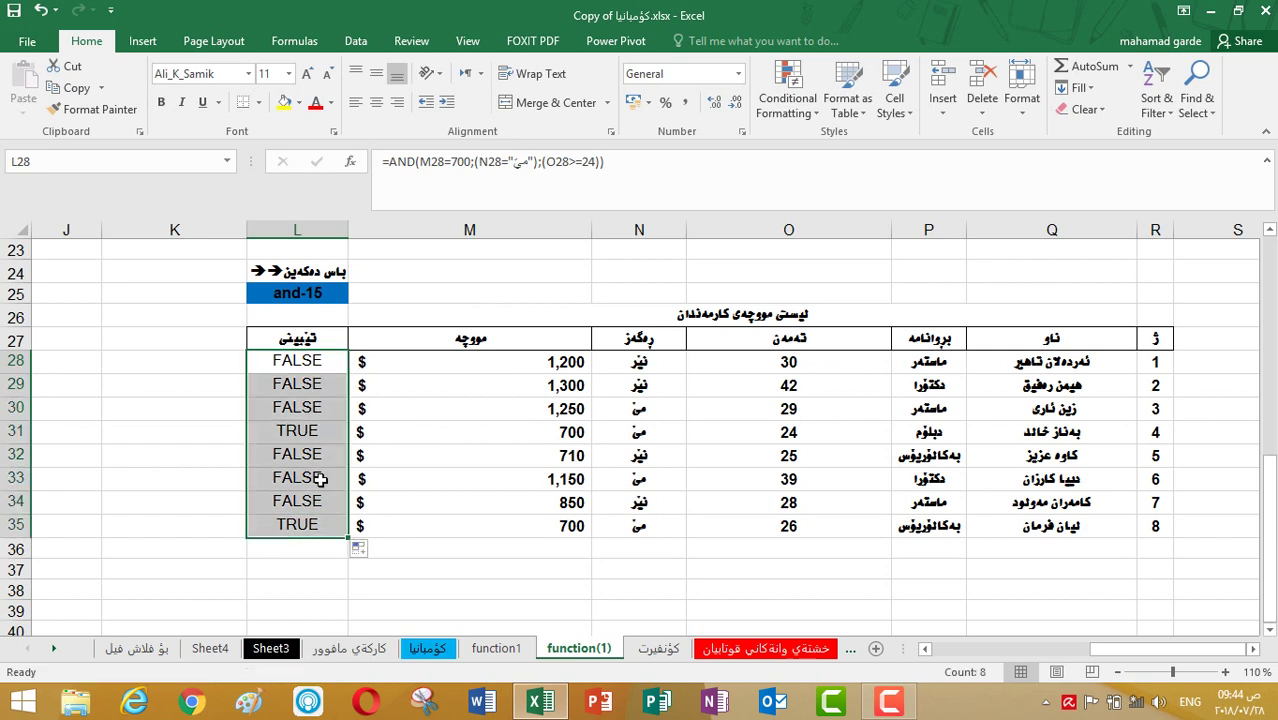
left_click(315, 440)
left_click(315, 528)
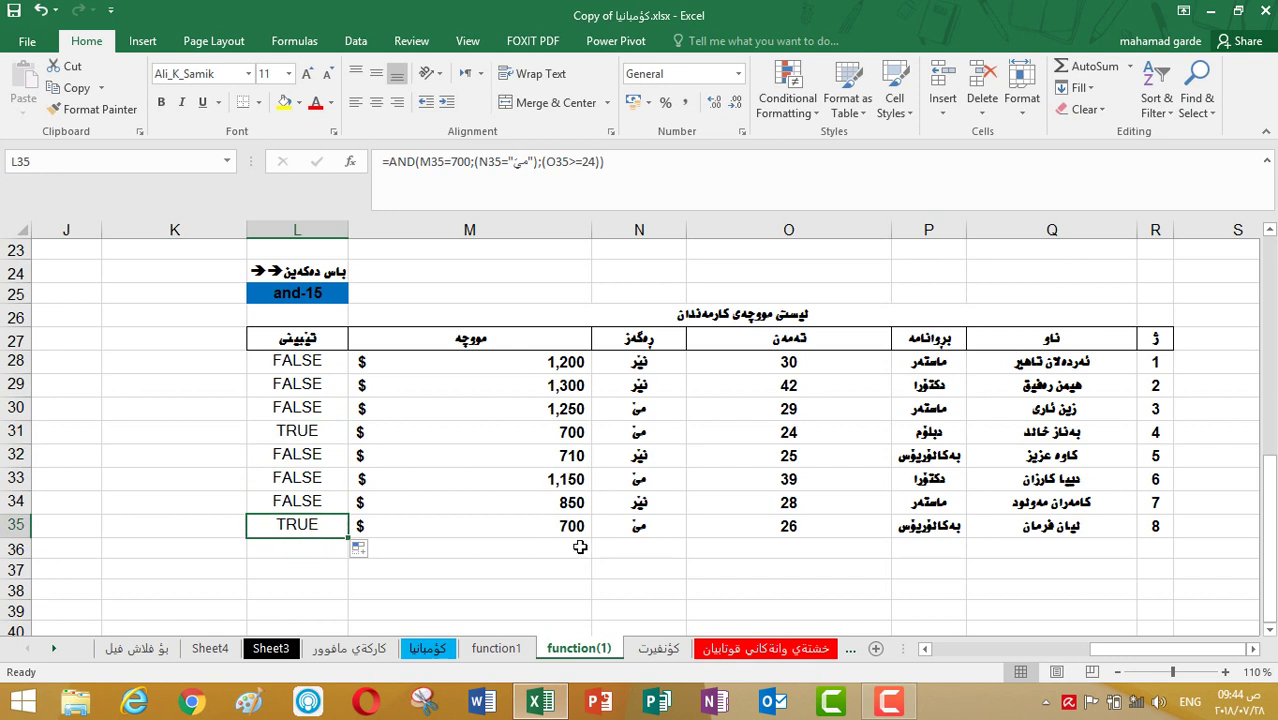
left_click(754, 526)
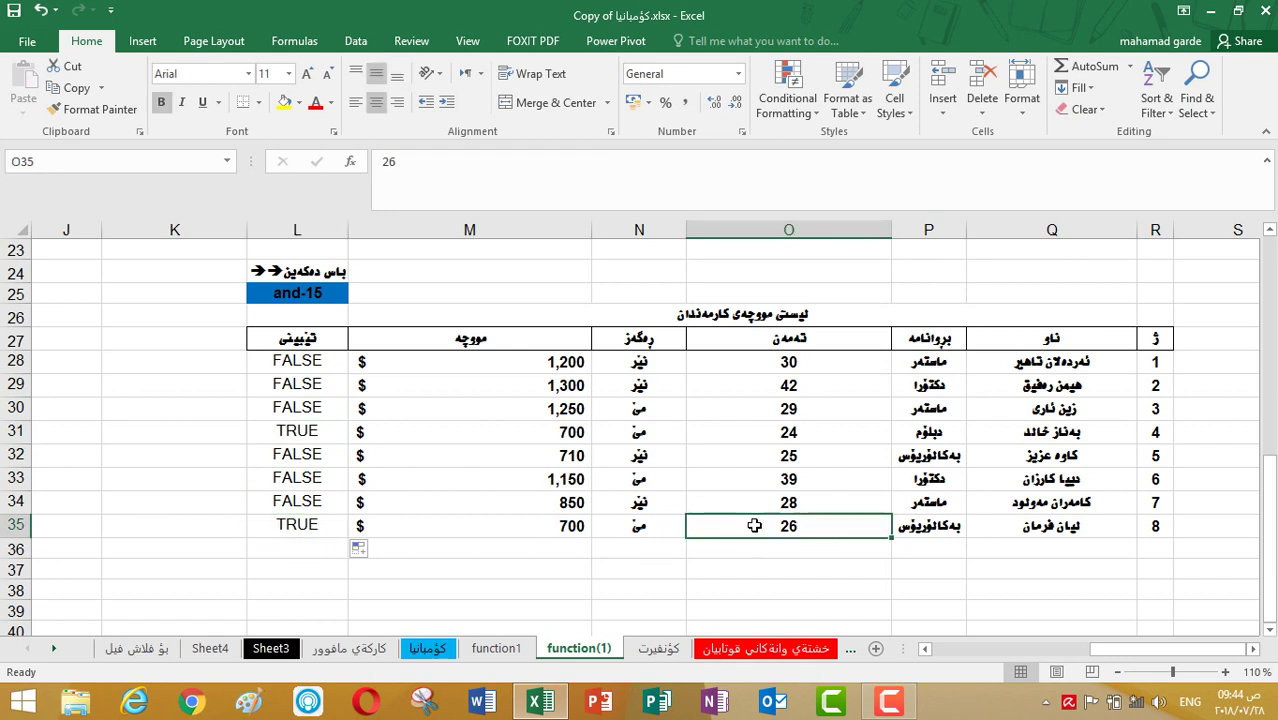
left_click(762, 434)
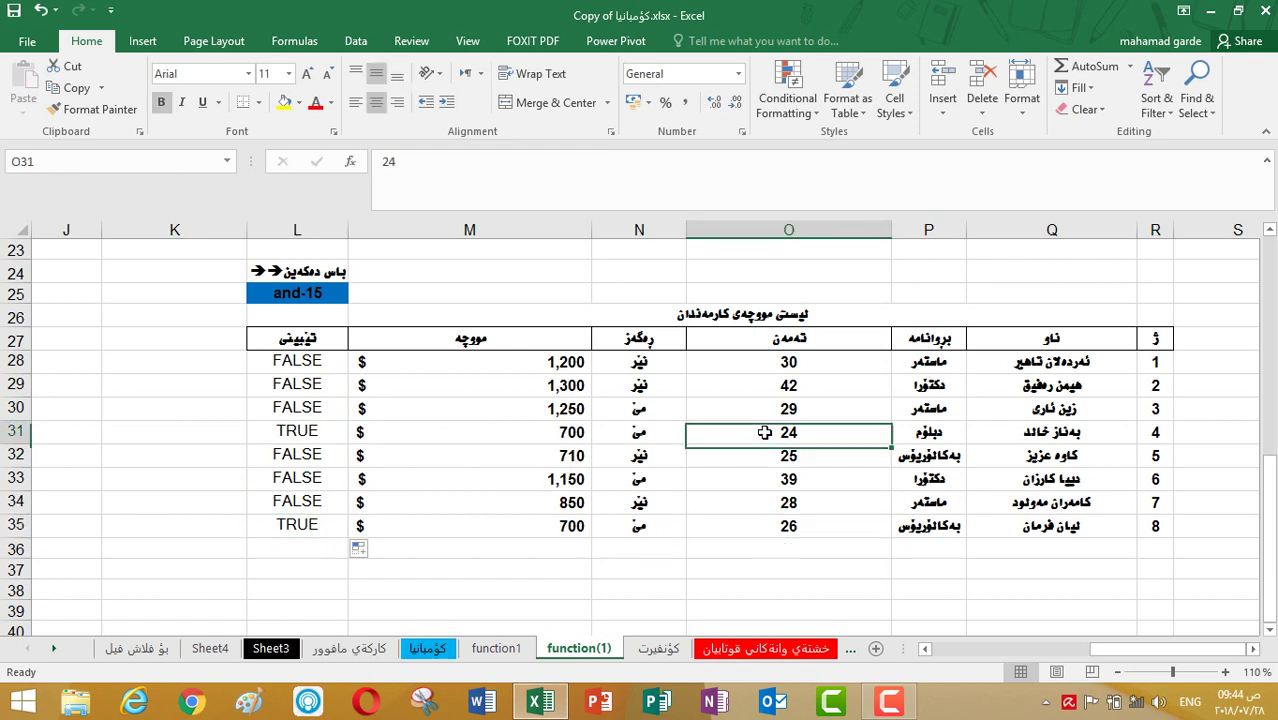
Replace the gender text in the N28 condition of the L28 formula with نێر.
left_click(322, 362)
double_click(322, 362)
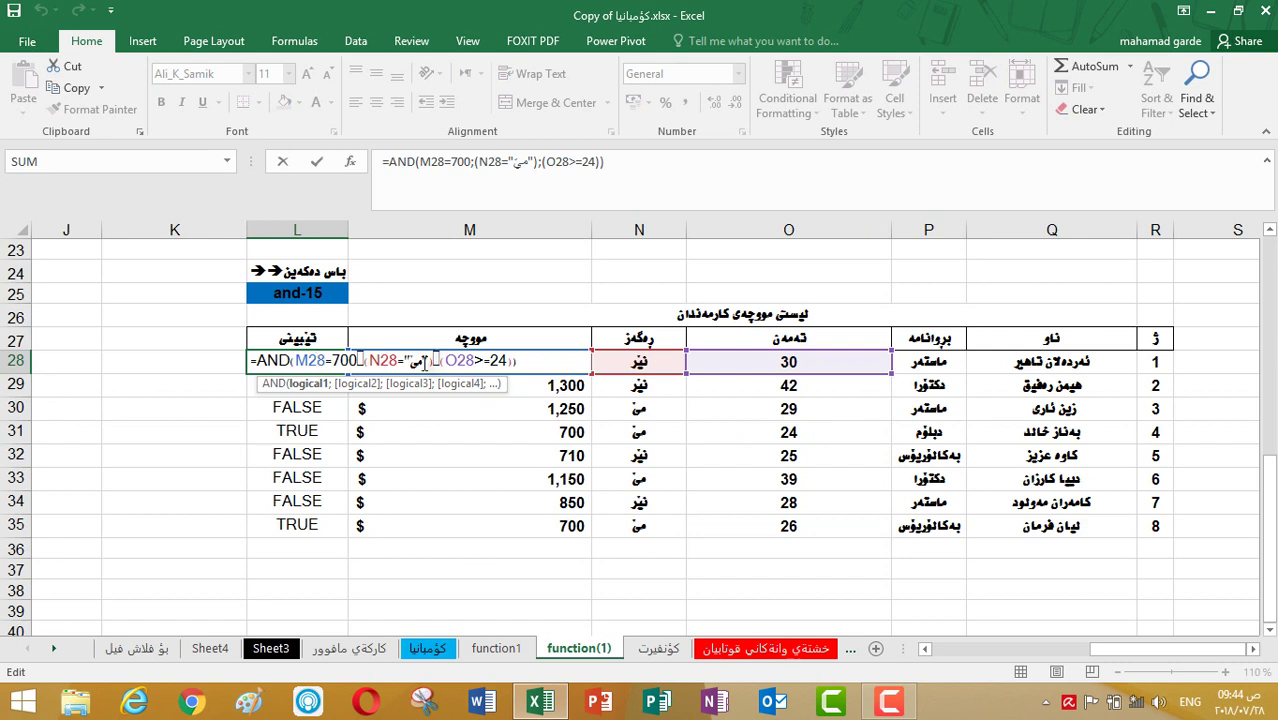
left_click(420, 364)
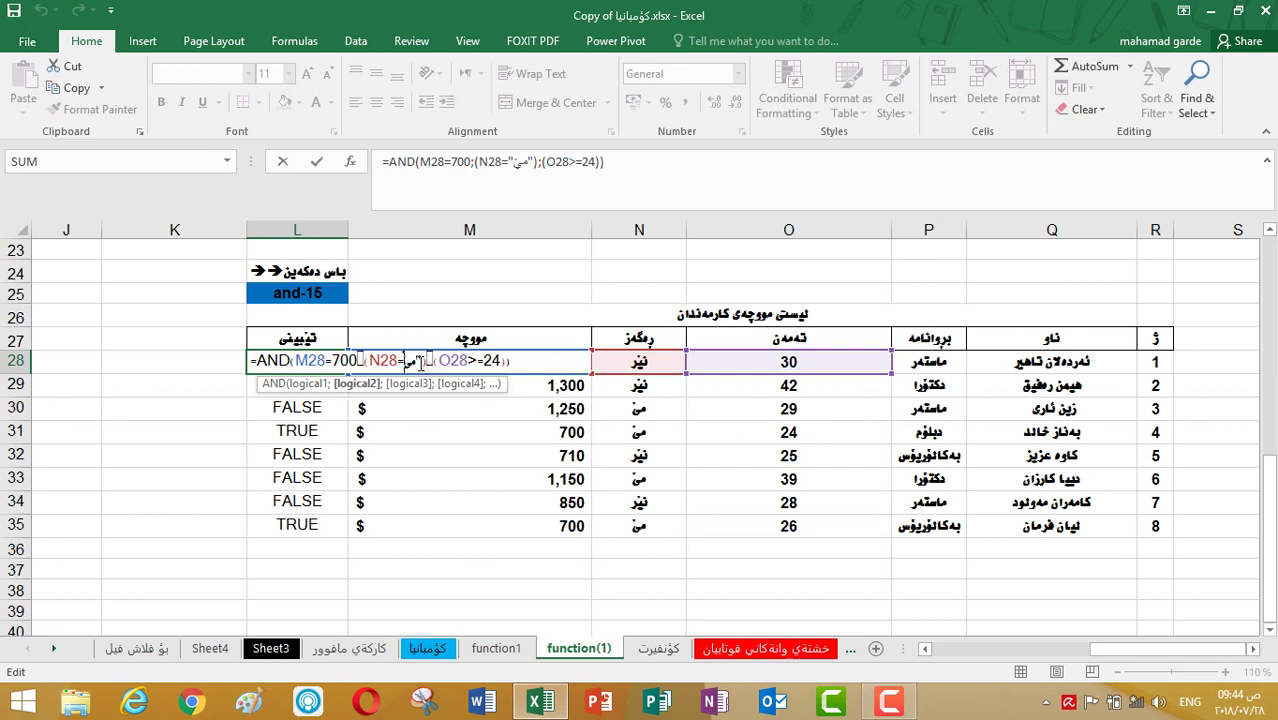
key("Delete")
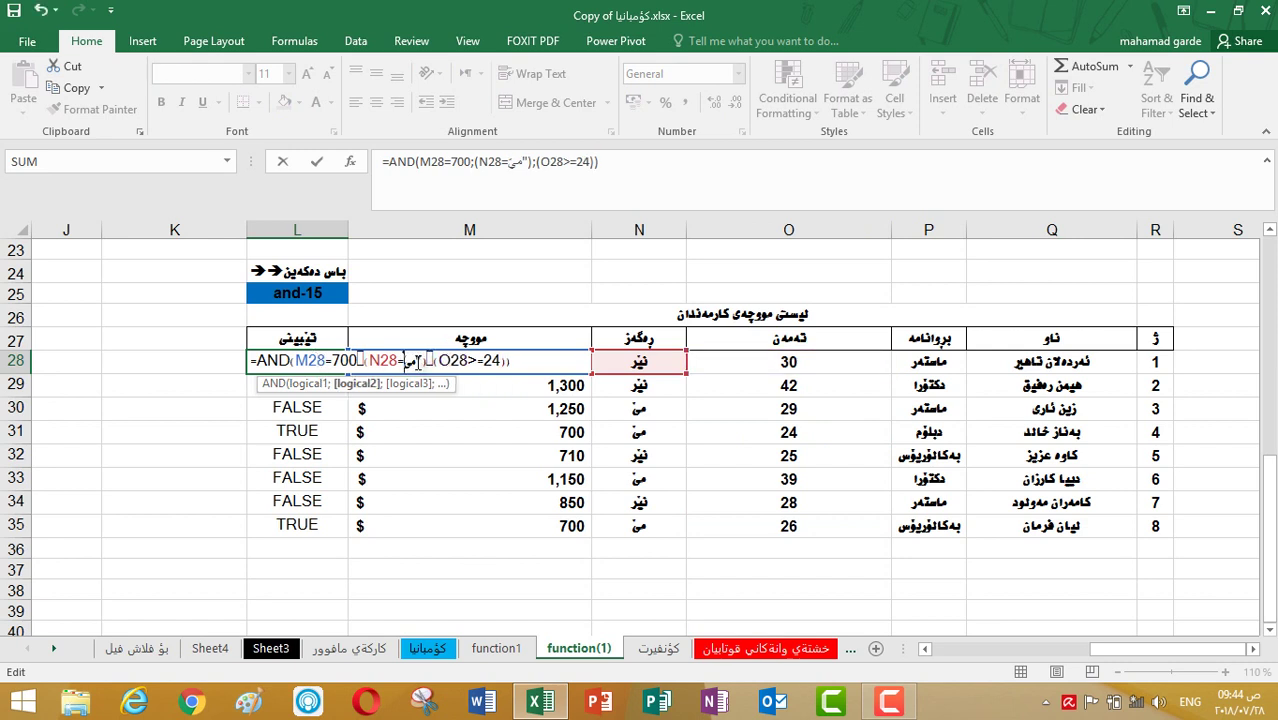
key("Delete")
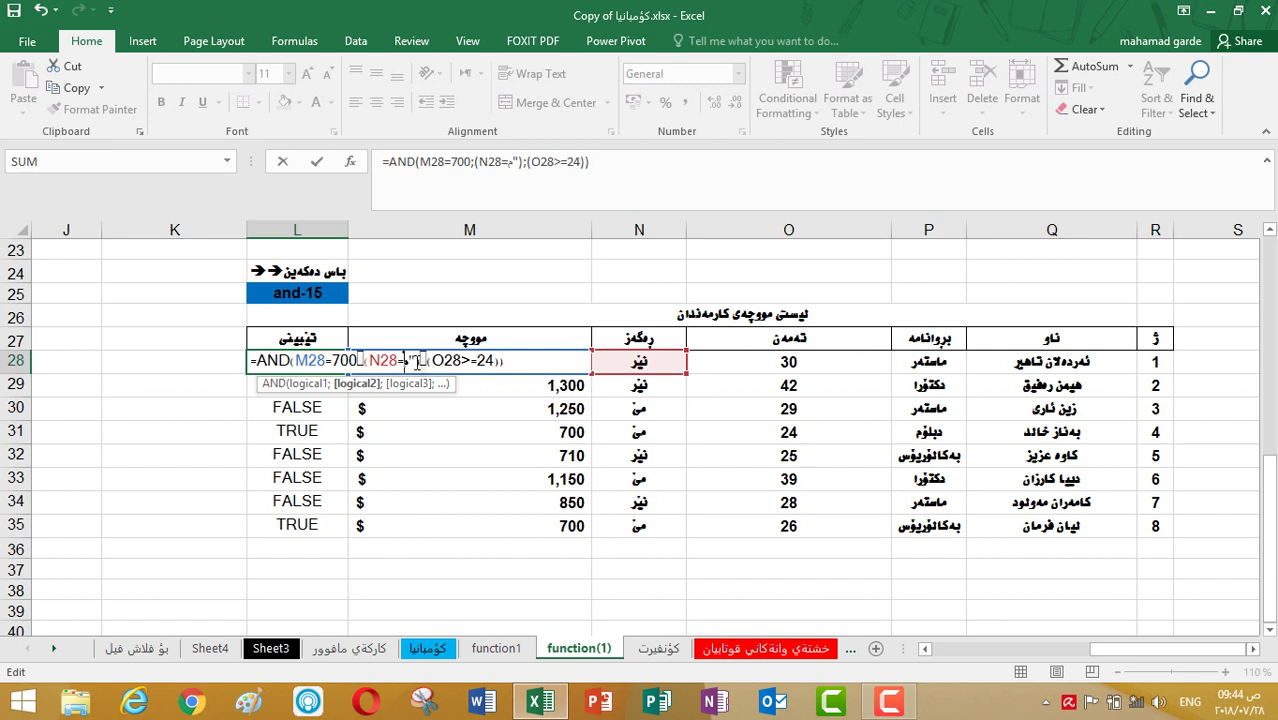
key("Delete")
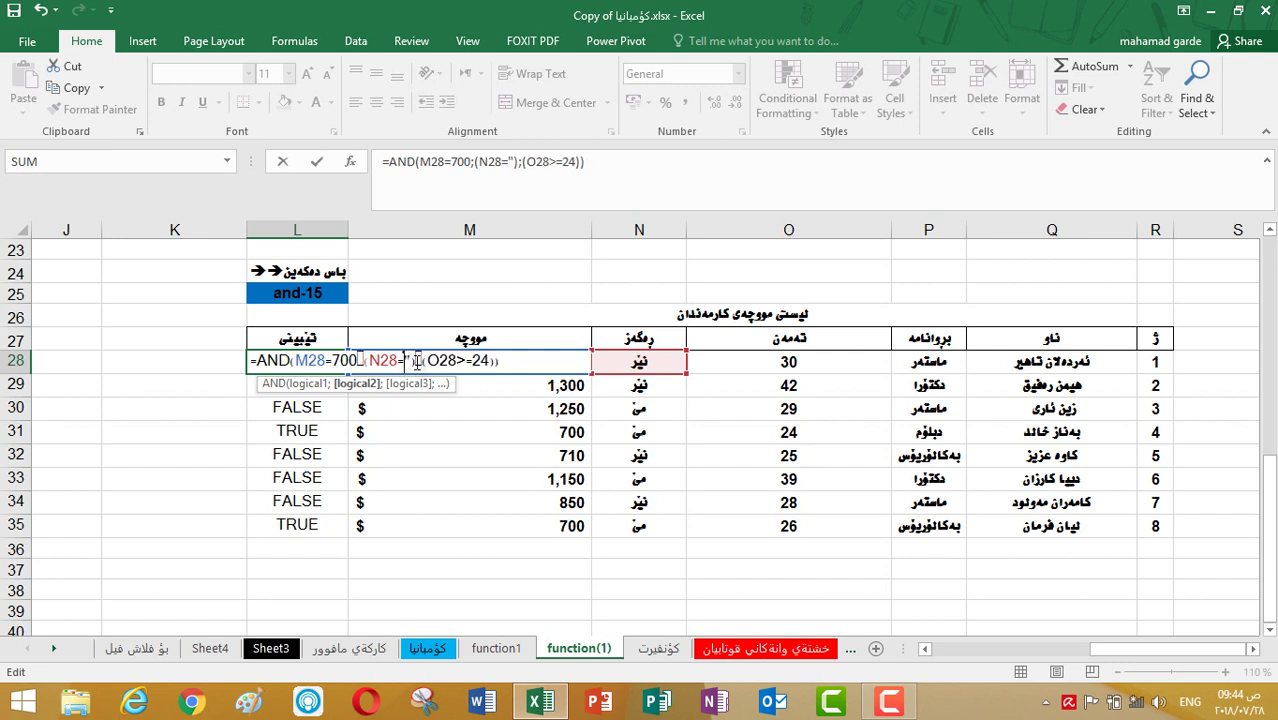
key("alt+shift")
type("نێ")
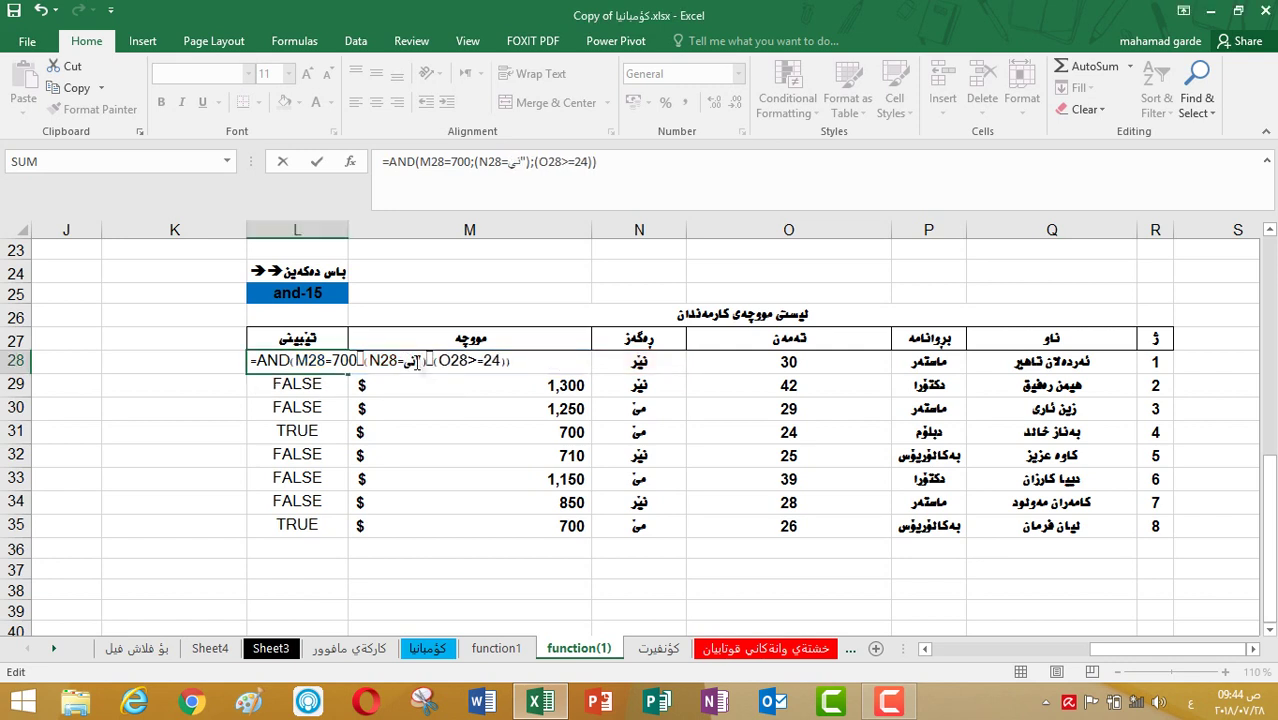
type("ر\"\"")
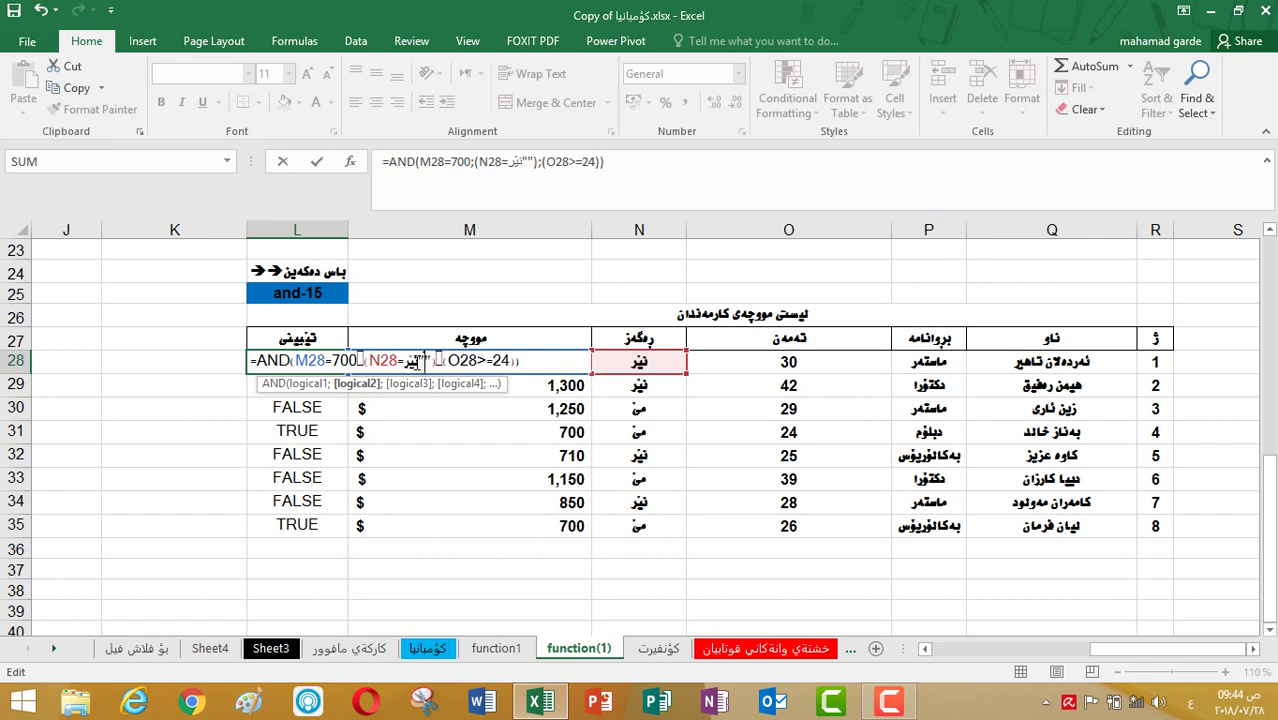
Fix the quotation marks around نێر in the N28 condition and enter the L28 formula, accepting Excel's proposed correction.
key("BackSpace")
key("BackSpace")
key("alt+shift")
type("\"\"")
key("BackSpace")
key("BackSpace")
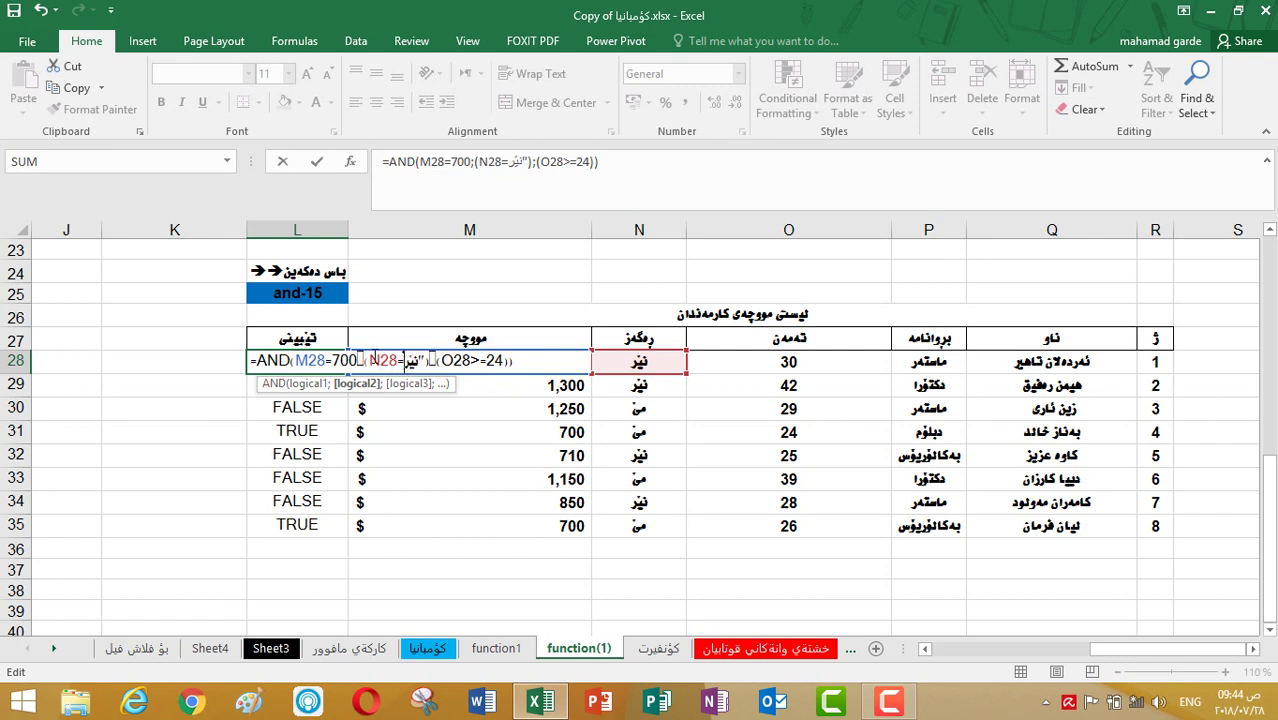
type("\"\"")
key("BackSpace")
key("BackSpace")
type("\"\"")
key("BackSpace")
key("BackSpace")
type("\"نێر\"")
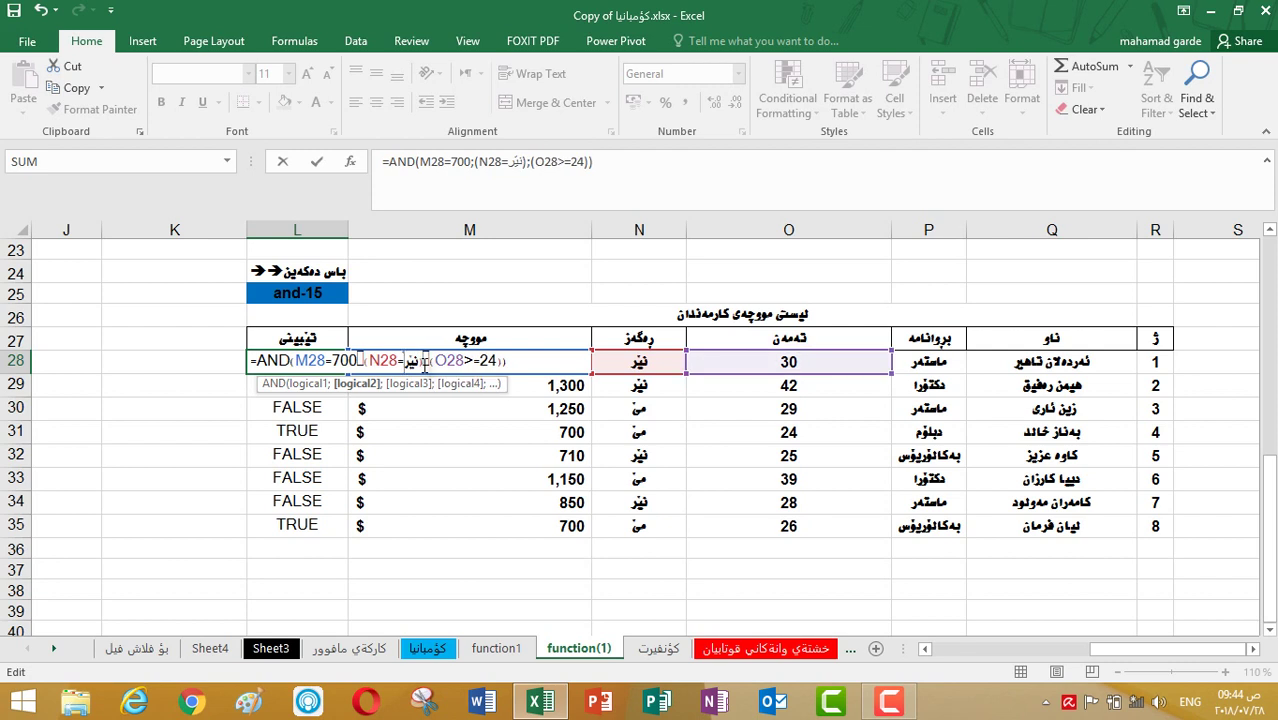
type(")")
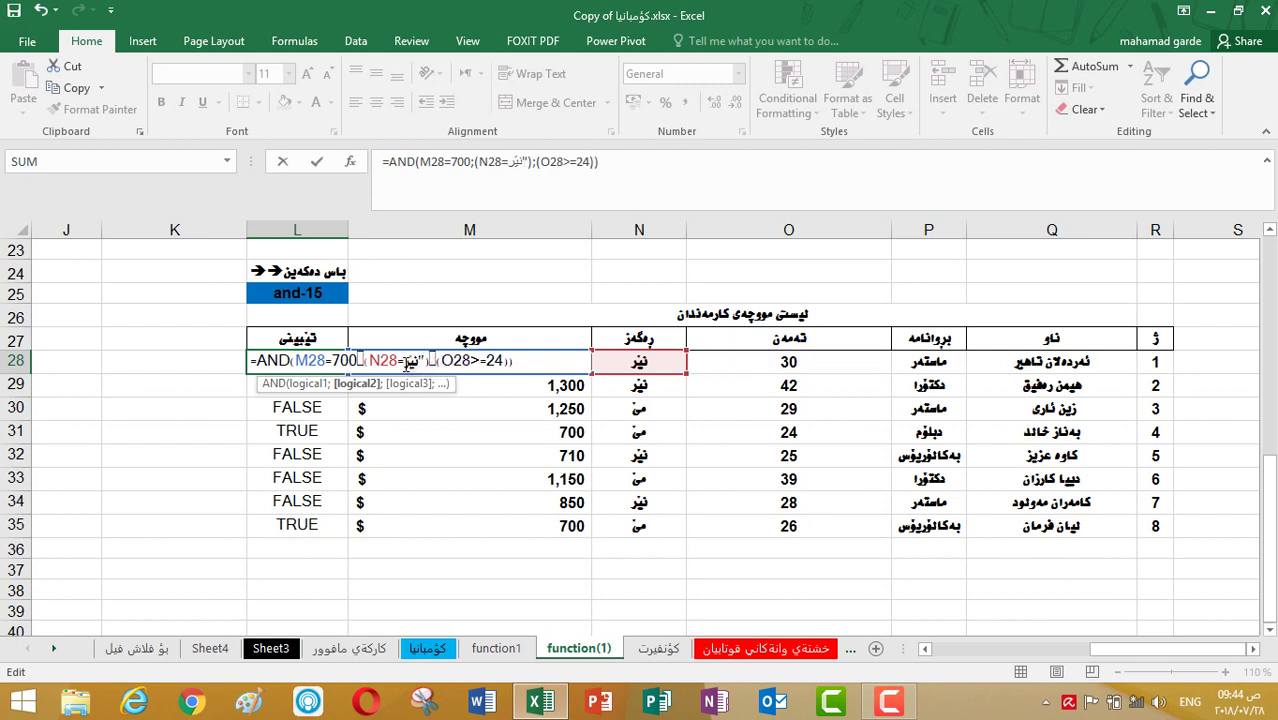
left_click(418, 362)
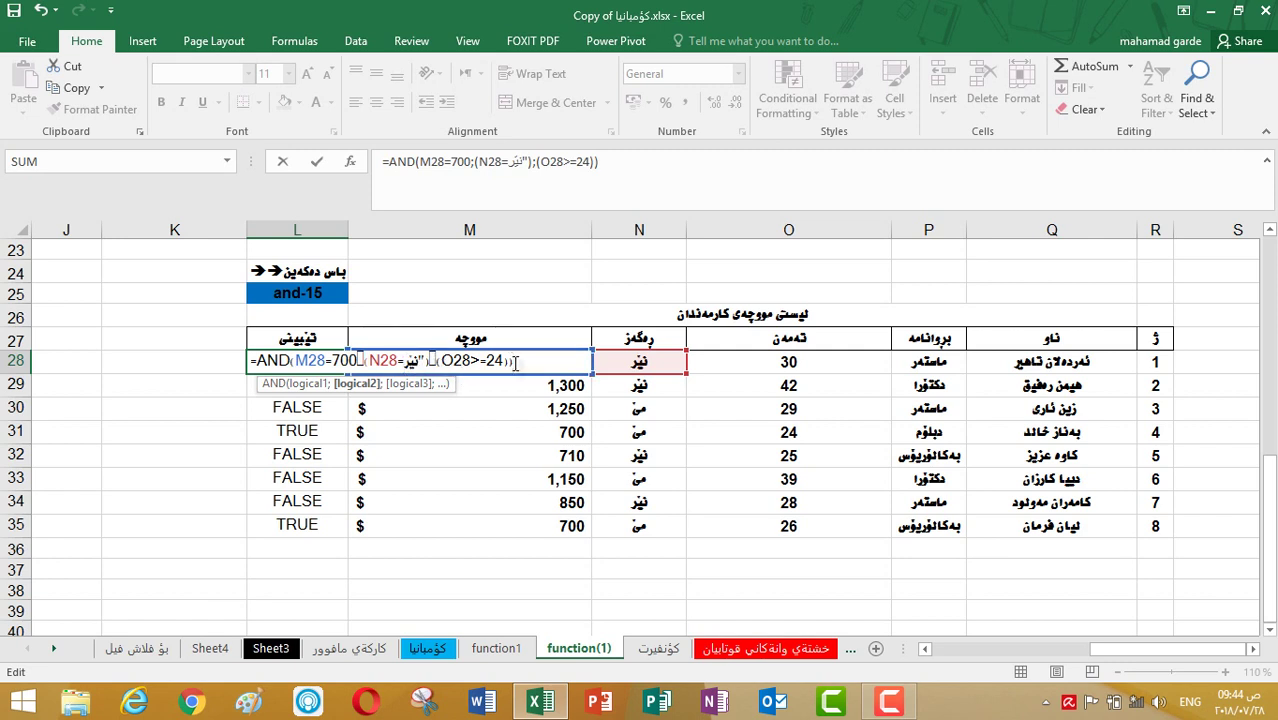
key("Return")
left_click(609, 420)
Review the corrected L28 formula, fill it down to L35 and check the results in rows 29 and 34.
double_click(335, 358)
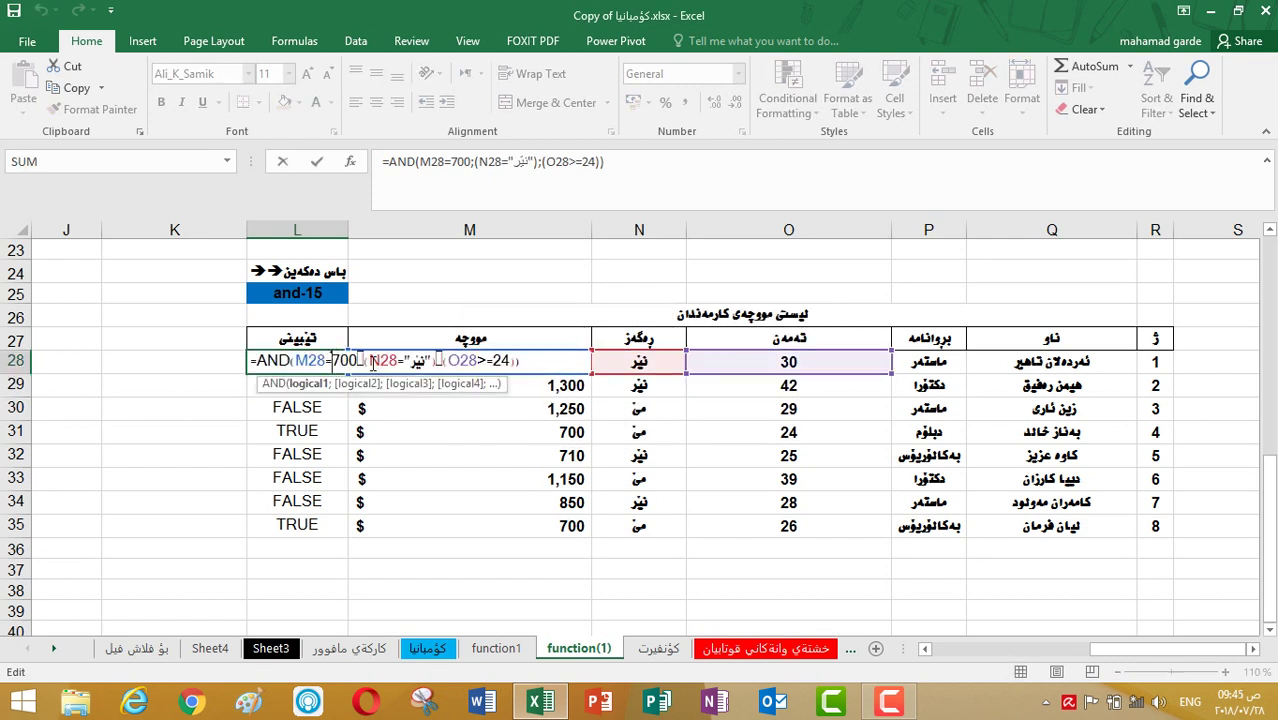
left_click(517, 360)
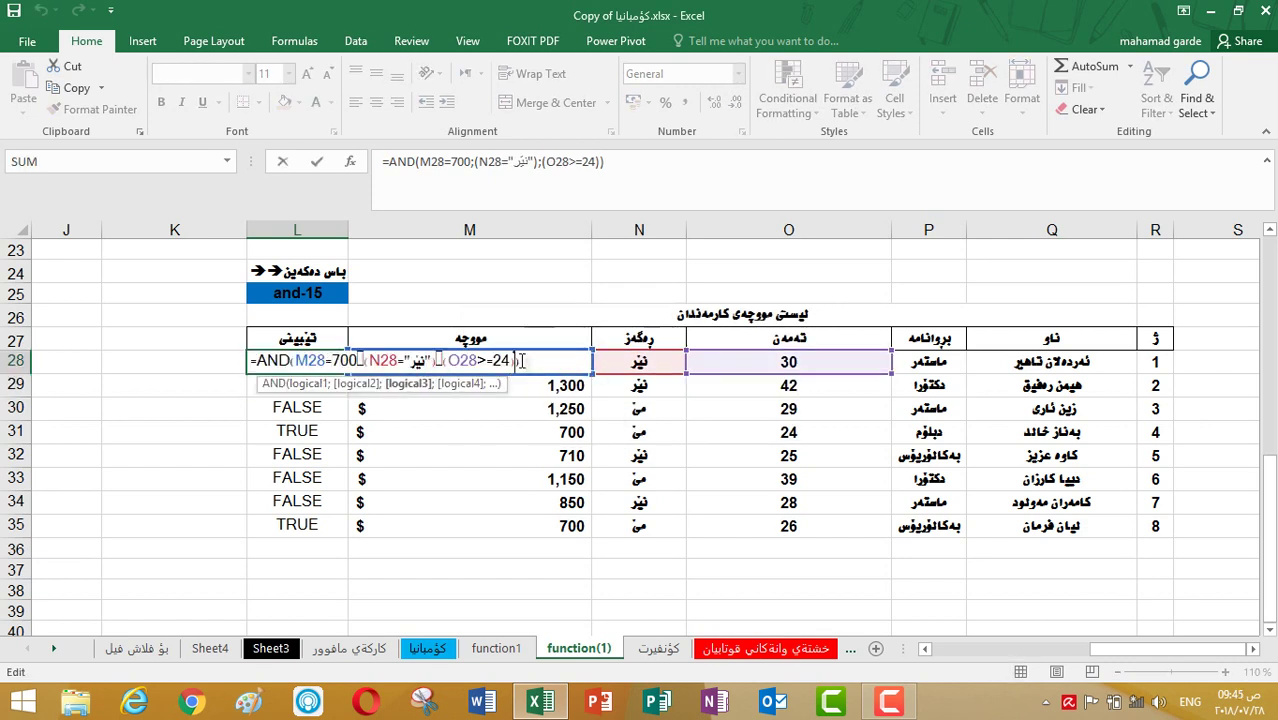
left_click(521, 361)
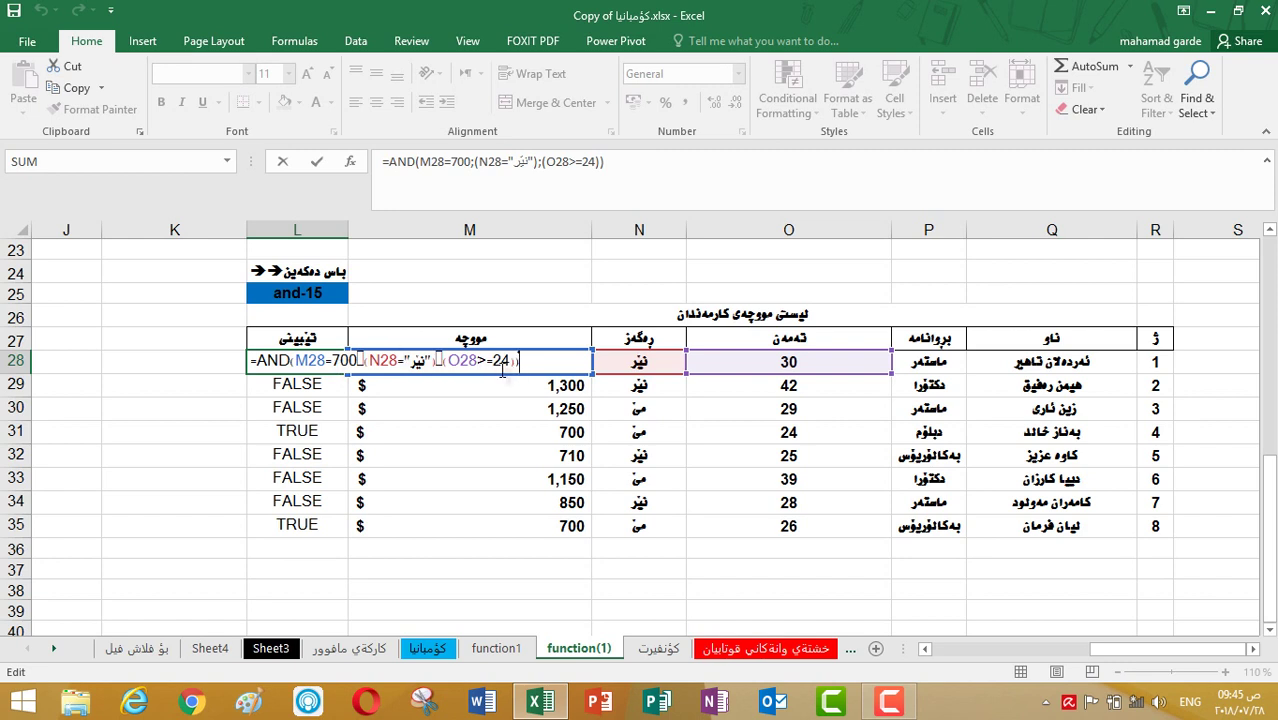
key("Return")
left_click(336, 366)
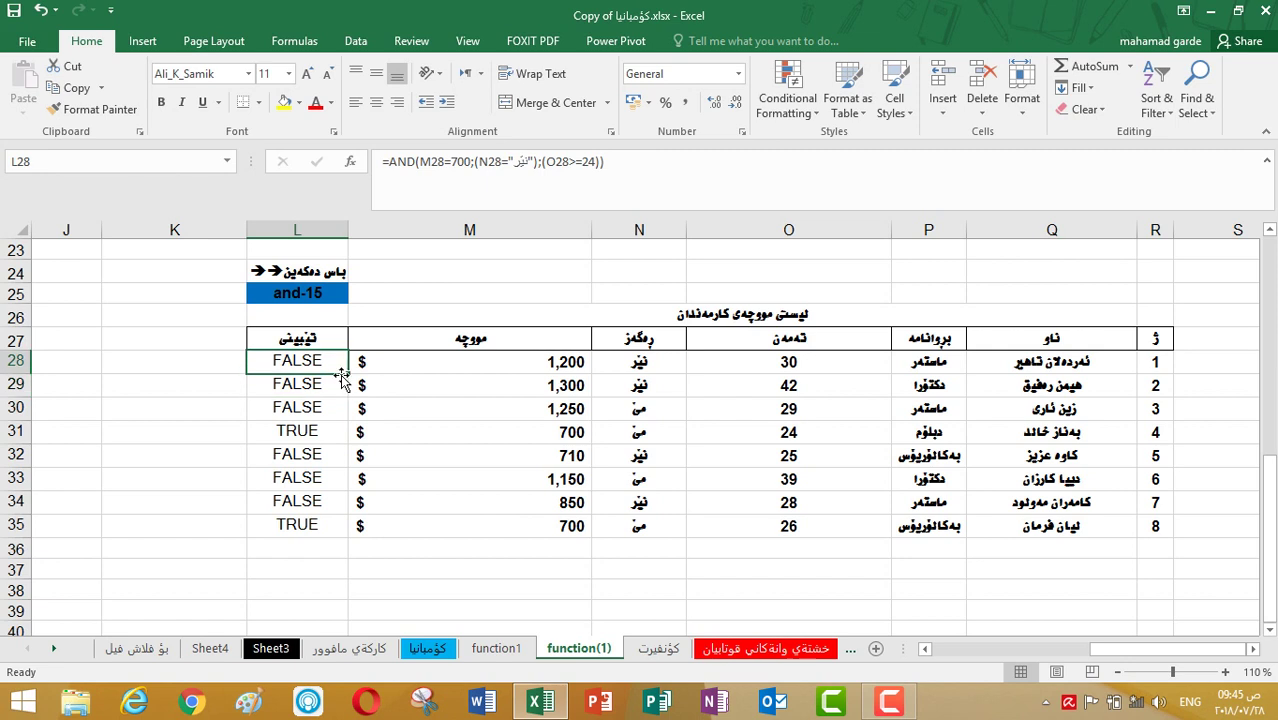
left_click_drag(348, 373, 341, 535)
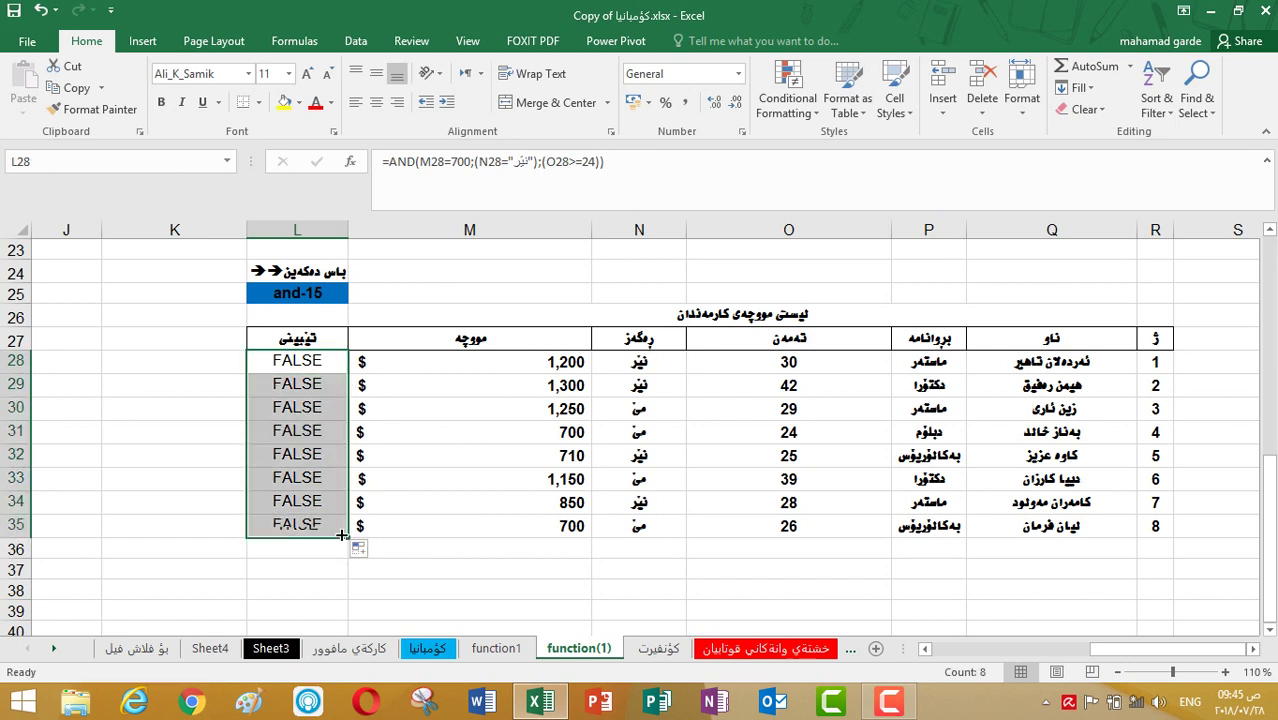
left_click(322, 386)
left_click(287, 499)
left_click(305, 388)
Look back over the IFERROR and IF examples, the production summary table with F13's MAX formula, and the function library categories.
left_click_drag(1270, 528, 1273, 397)
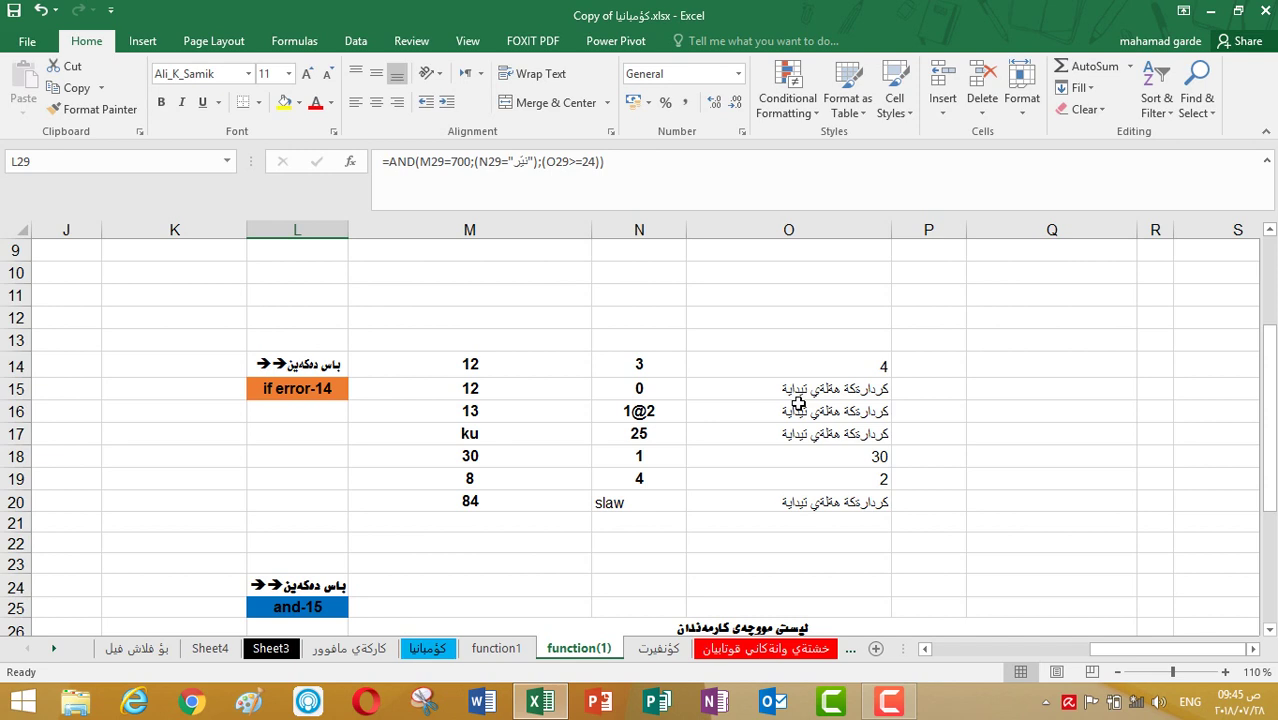
left_click_drag(1271, 462, 1274, 348)
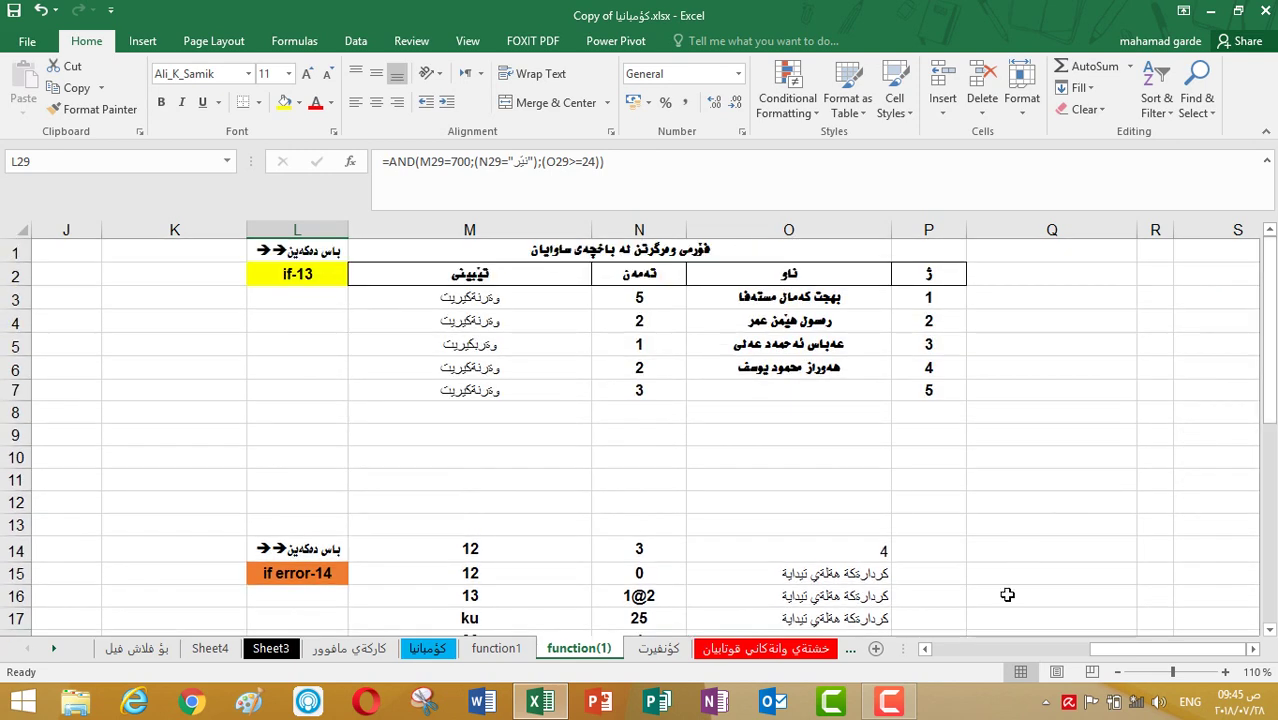
left_click(982, 649)
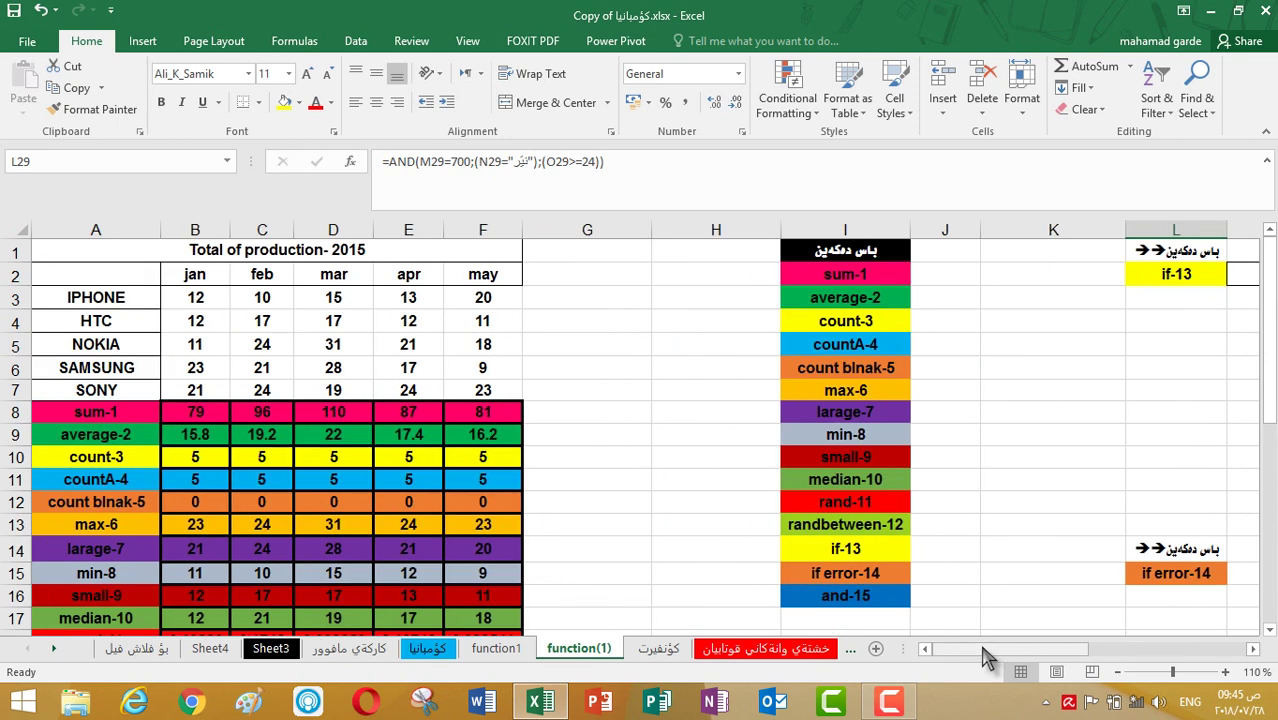
left_click_drag(1272, 350, 997, 362)
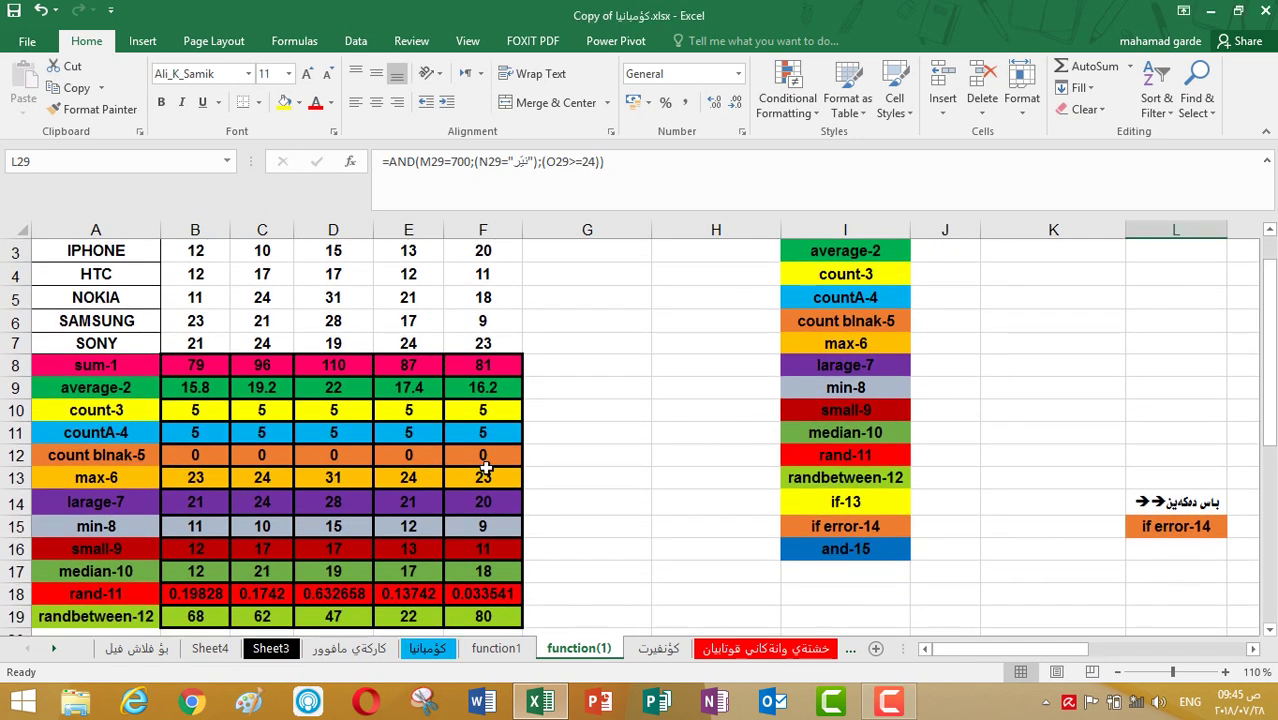
left_click(486, 470)
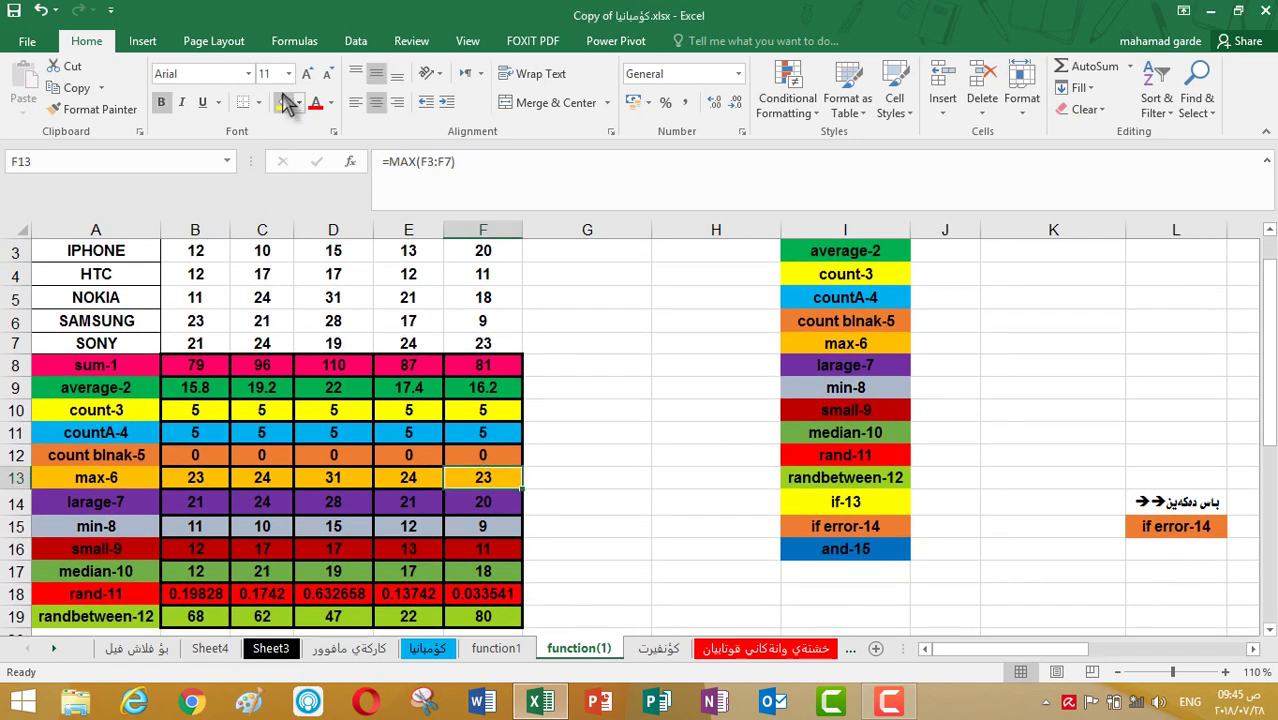
left_click(307, 46)
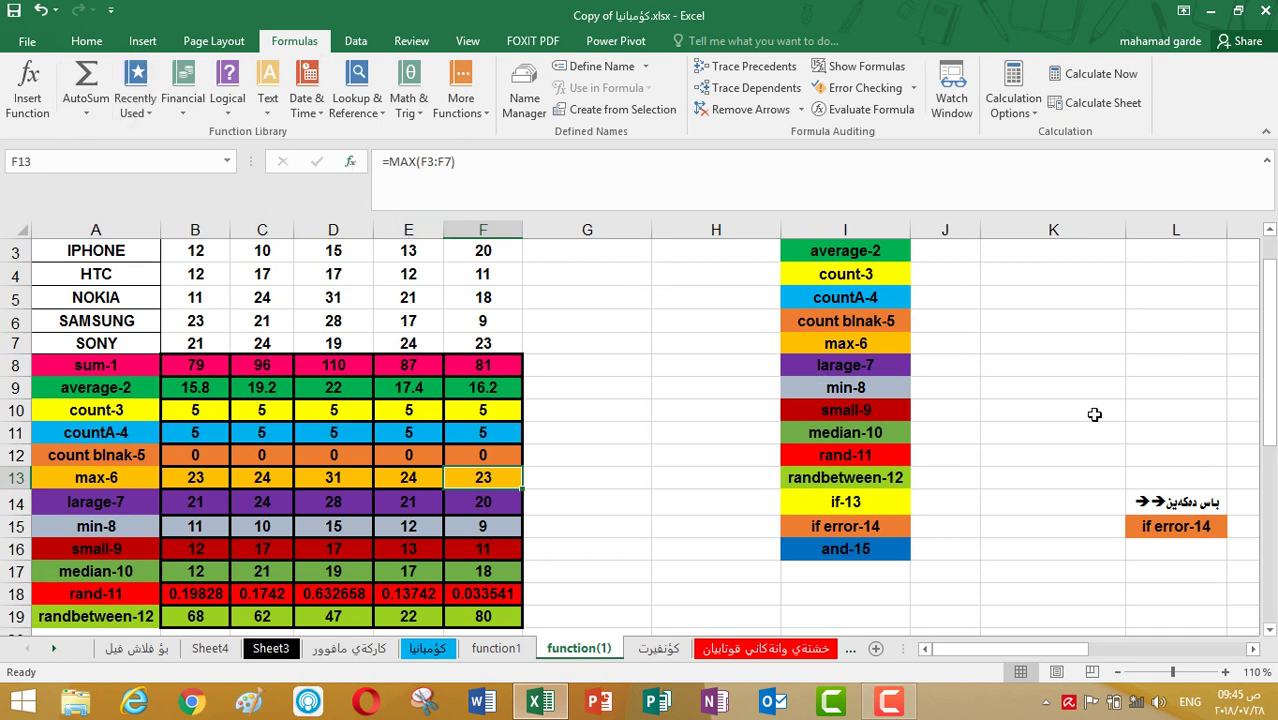
left_click_drag(1270, 380, 1274, 352)
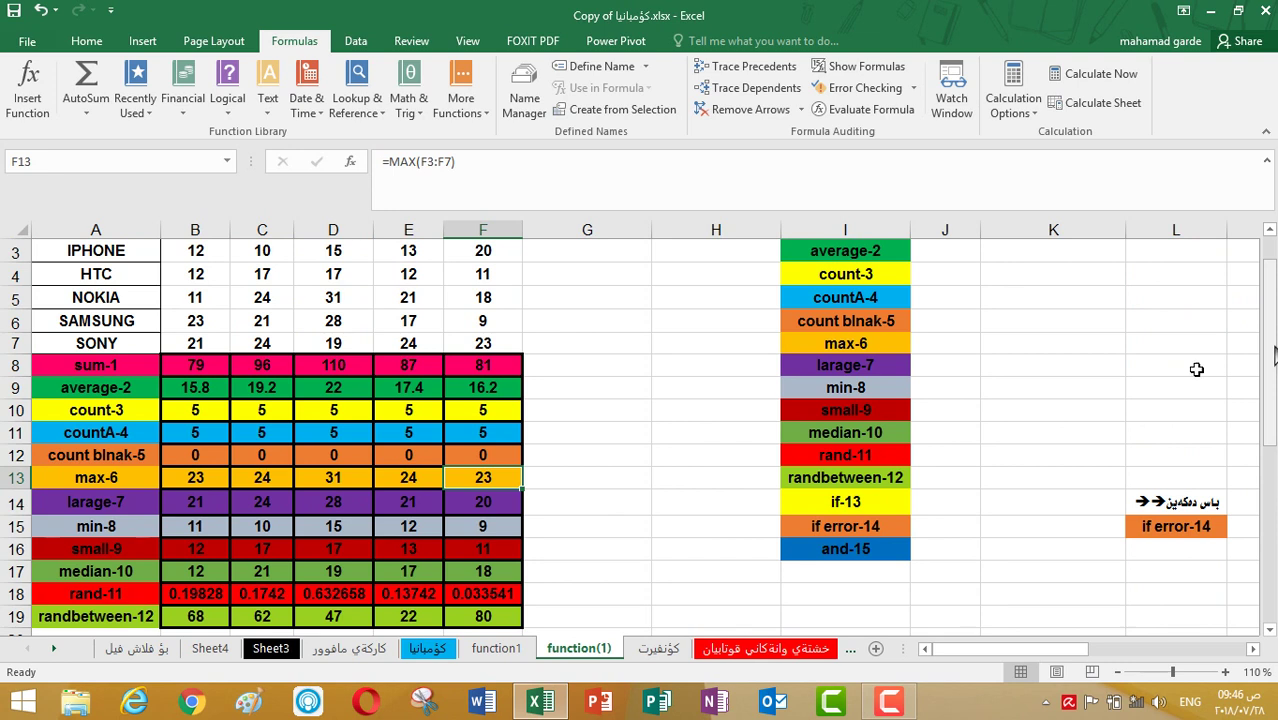
Insert the current date, 28/07/2018, into cell H13.
left_click(692, 487)
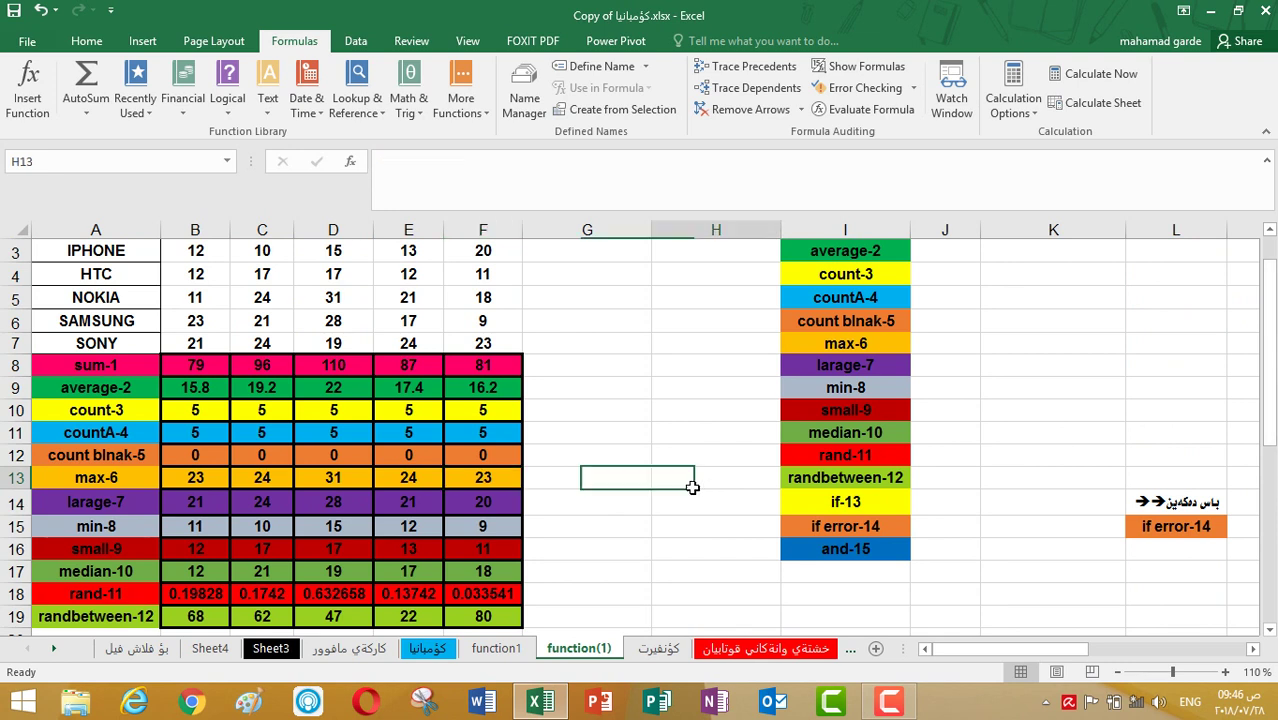
key("ctrl+semicolon")
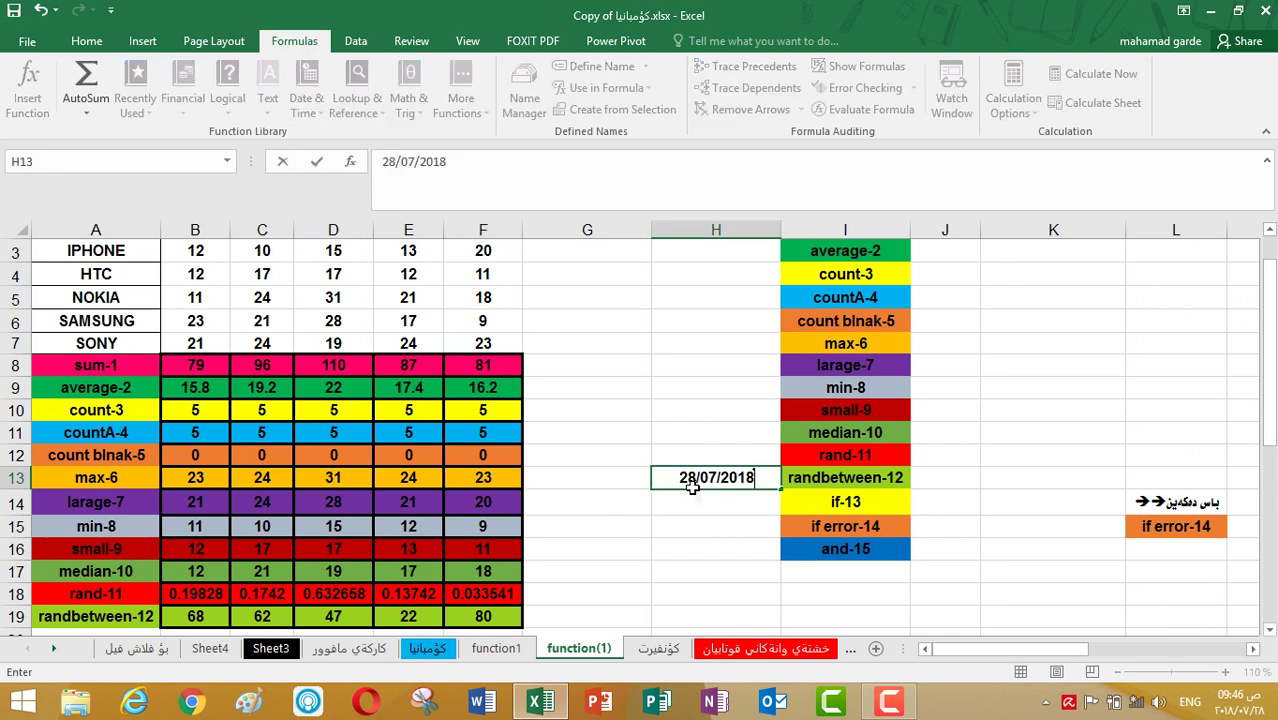
left_click(727, 396)
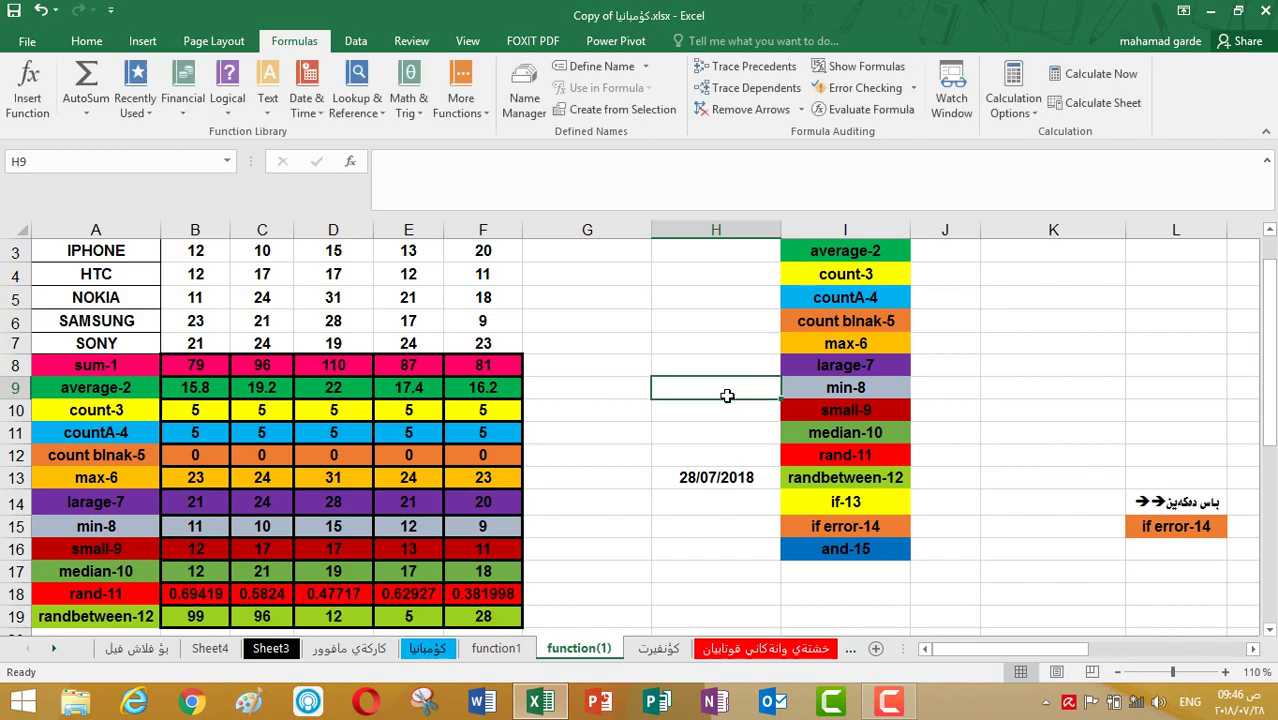